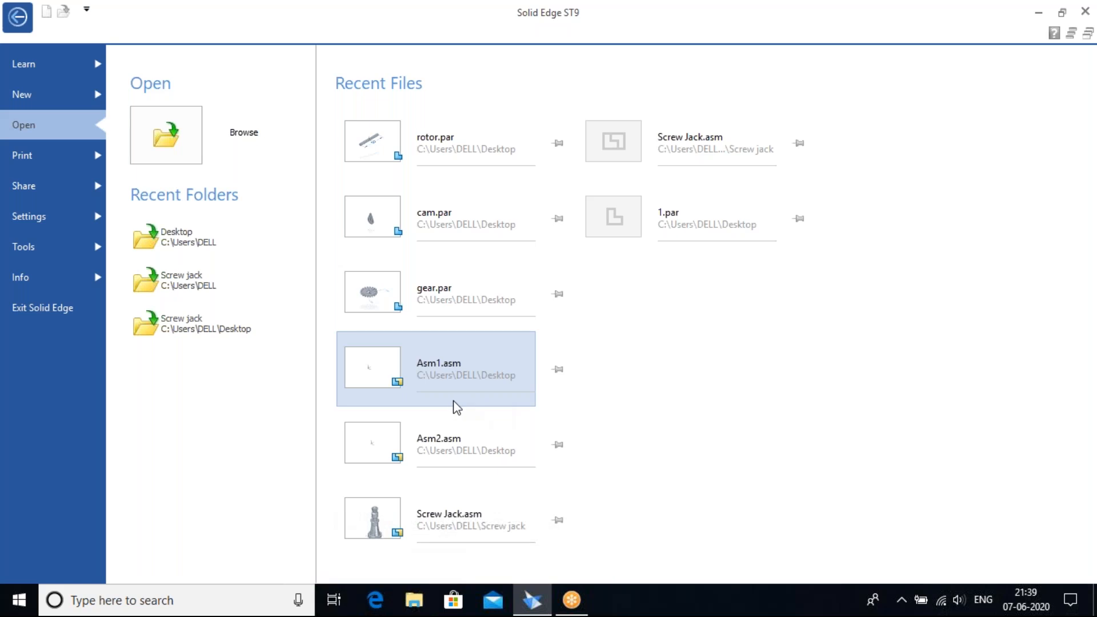
# Create a new part document from the ISO Metric Part template.
pyautogui.moveTo(457, 406)
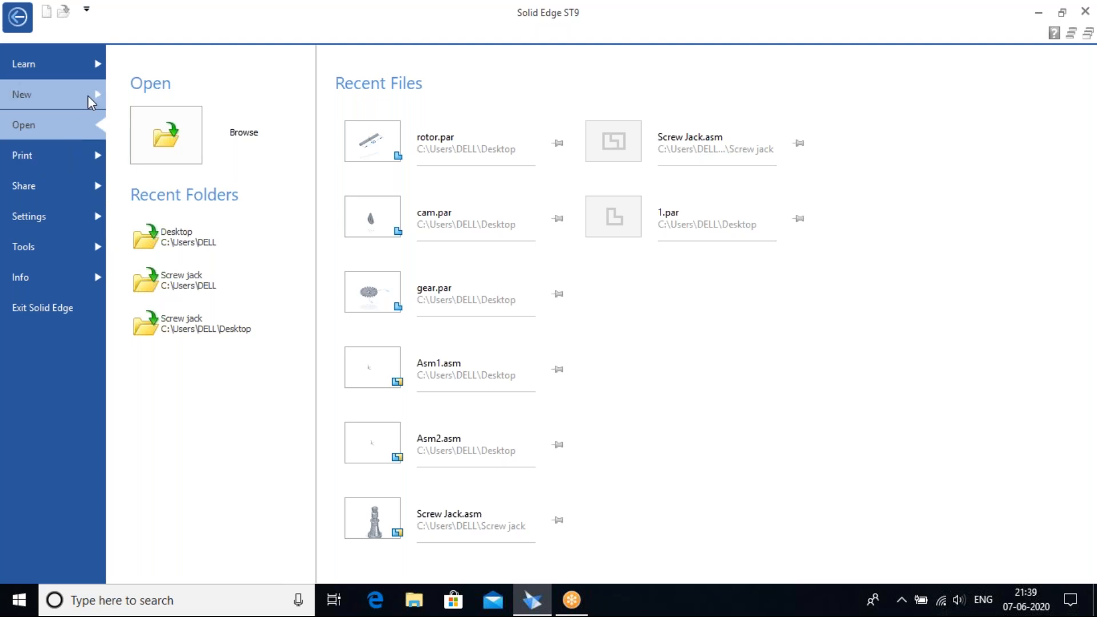
pyautogui.moveTo(88, 95)
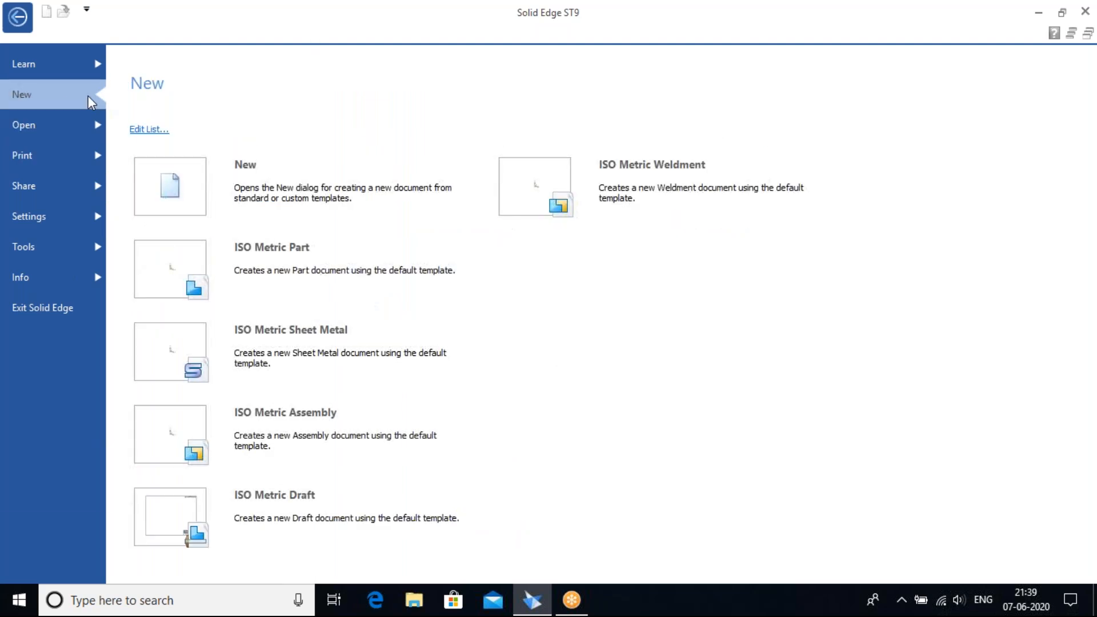
pyautogui.click(317, 273)
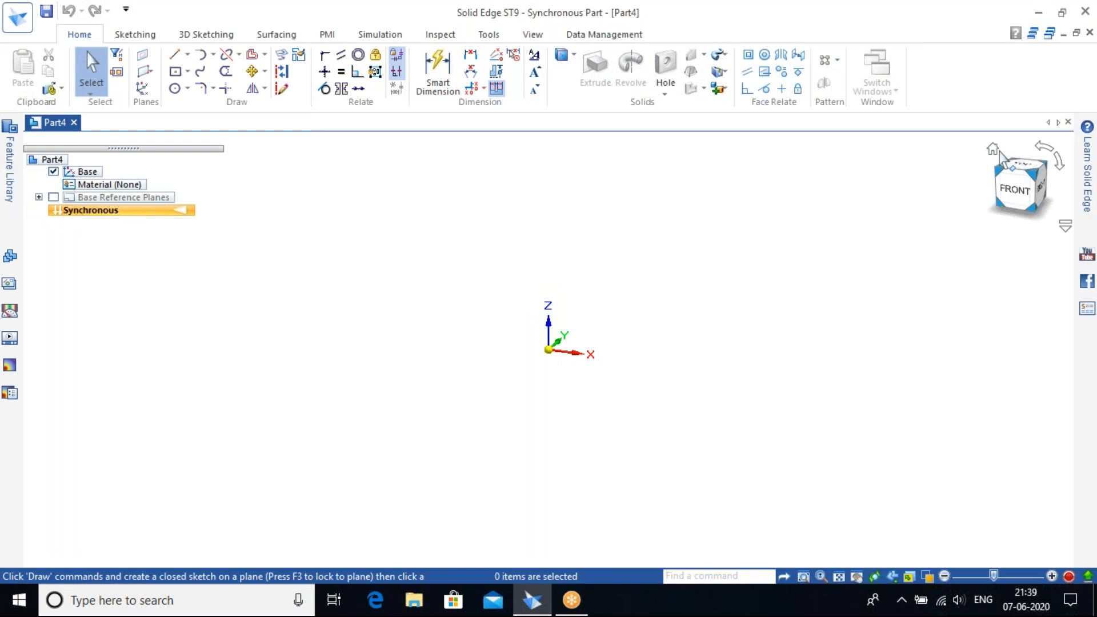
# Sketch a rectangle about 343 mm by 246 mm on the horizontal base plane, just beside the origin.
pyautogui.click(994, 150)
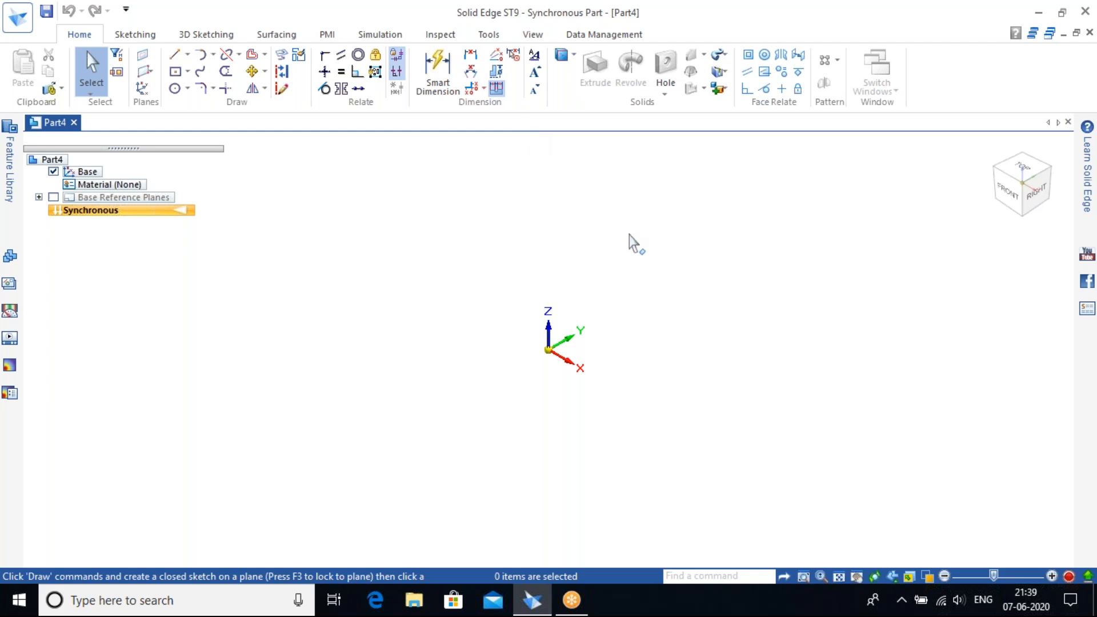
pyautogui.keyDown('shift'); pyautogui.moveTo(674, 293); pyautogui.dragTo(563, 293, button='middle'); pyautogui.keyUp('shift')
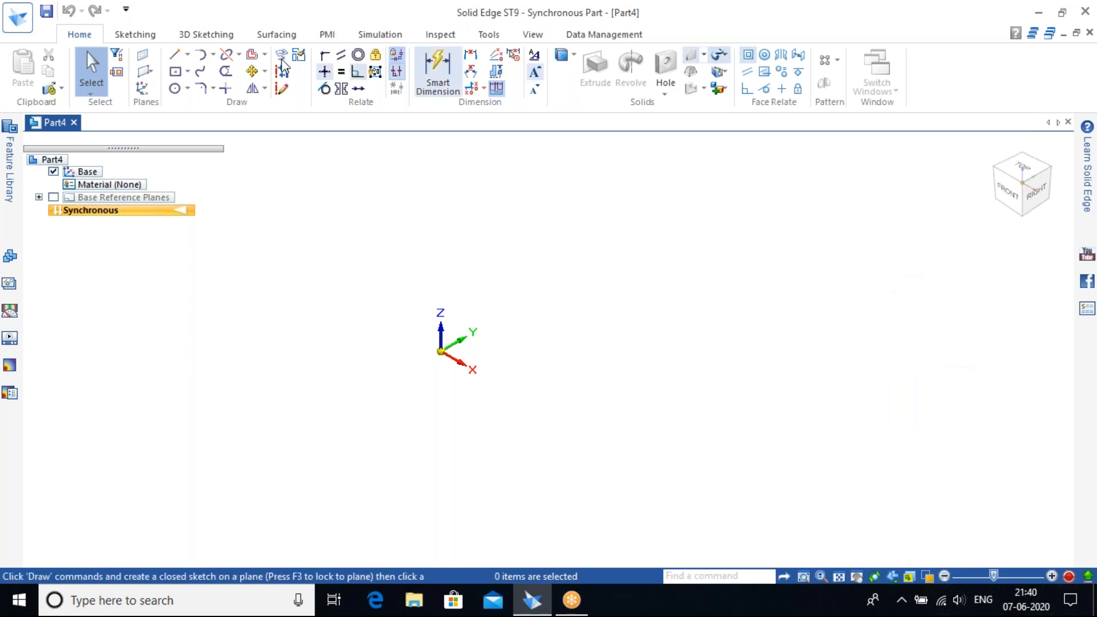
pyautogui.click(175, 71)
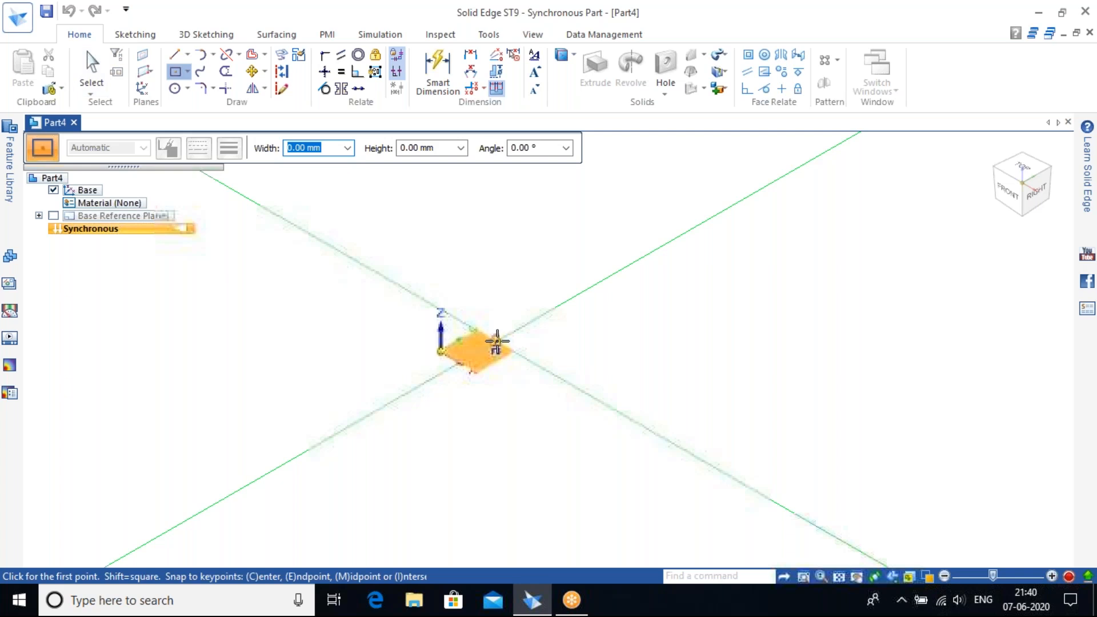
pyautogui.click(512, 331)
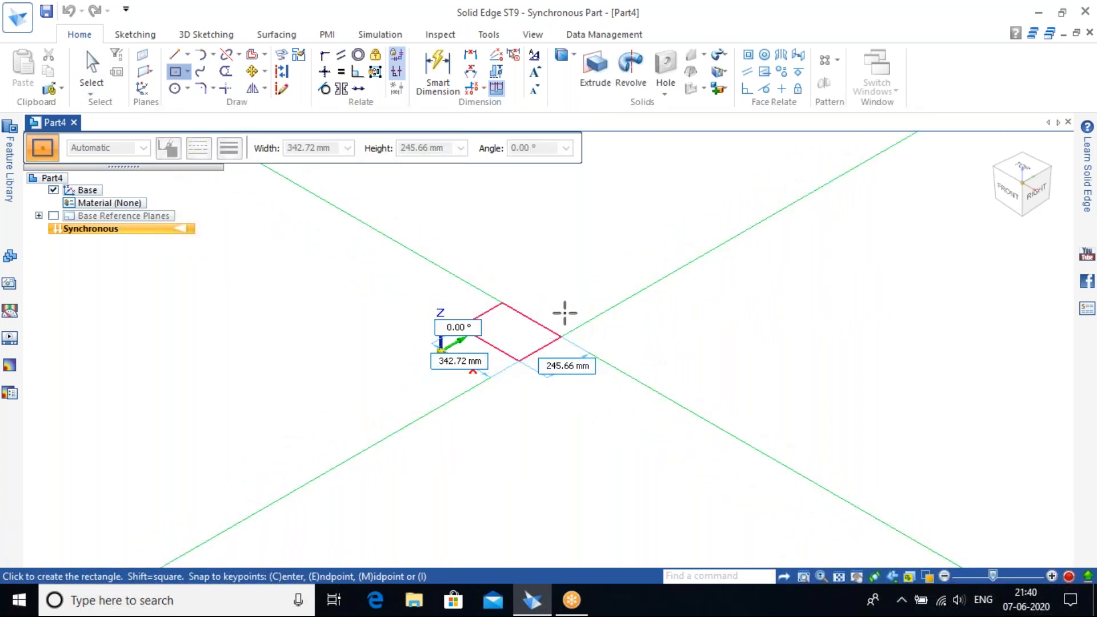
# Extrude the rectangle's region upward 300 mm to form the first block.
pyautogui.click(595, 67)
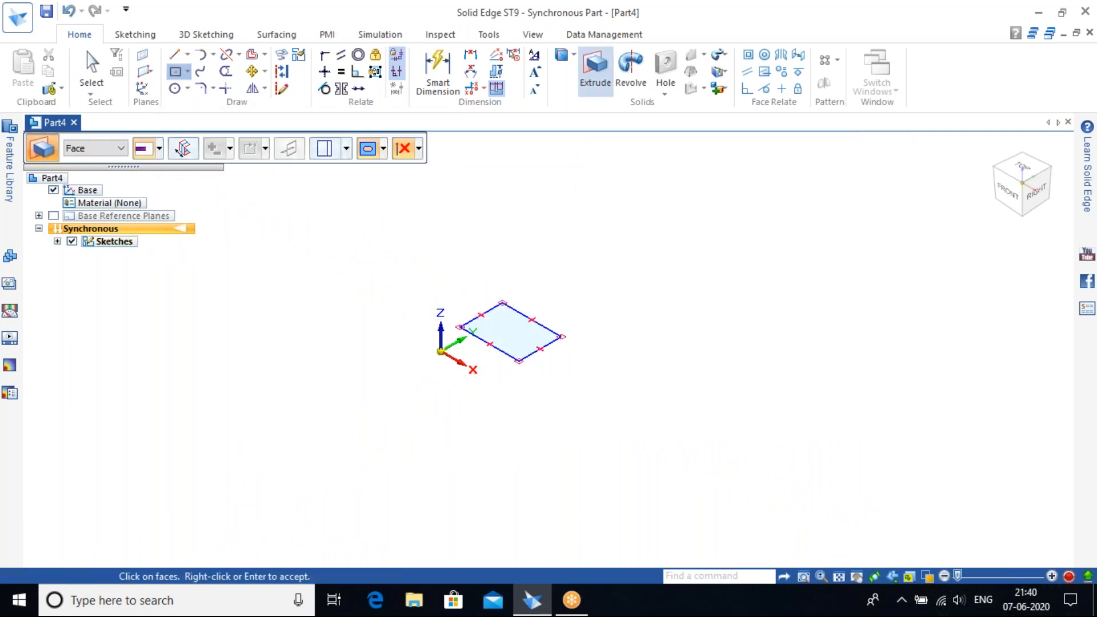
pyautogui.click(515, 328)
pyautogui.rightClick(568, 279)
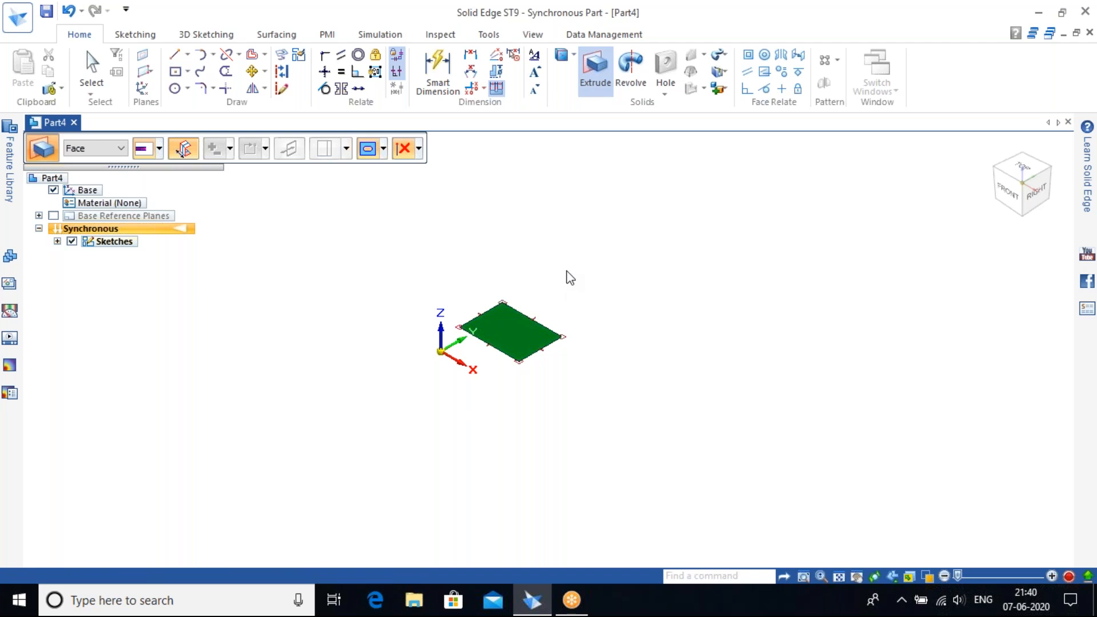
pyautogui.click(185, 153)
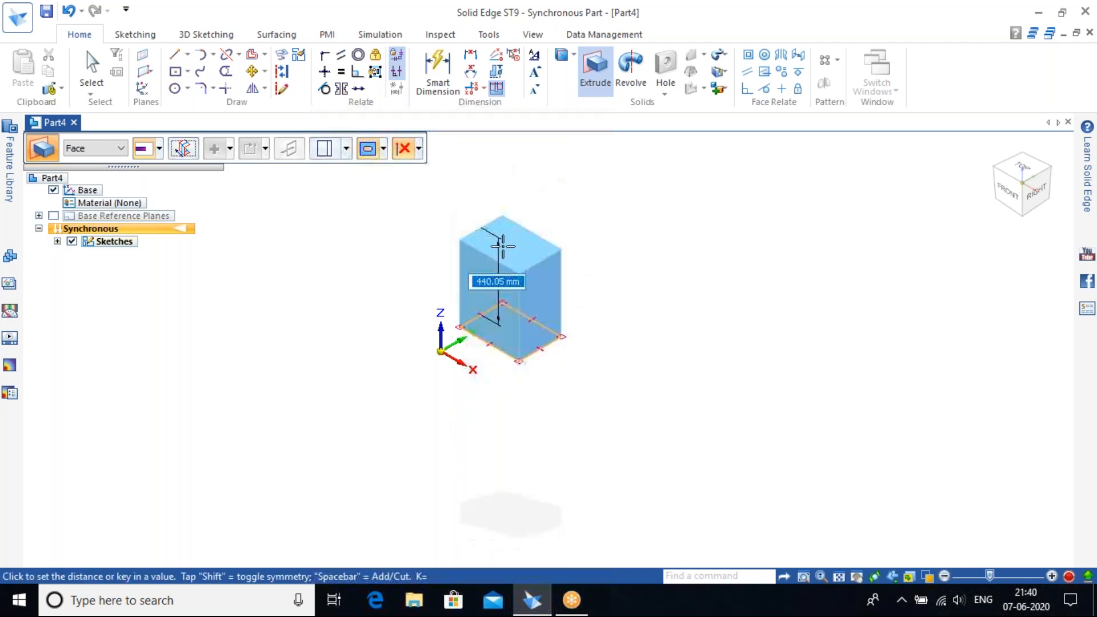
pyautogui.write('300')
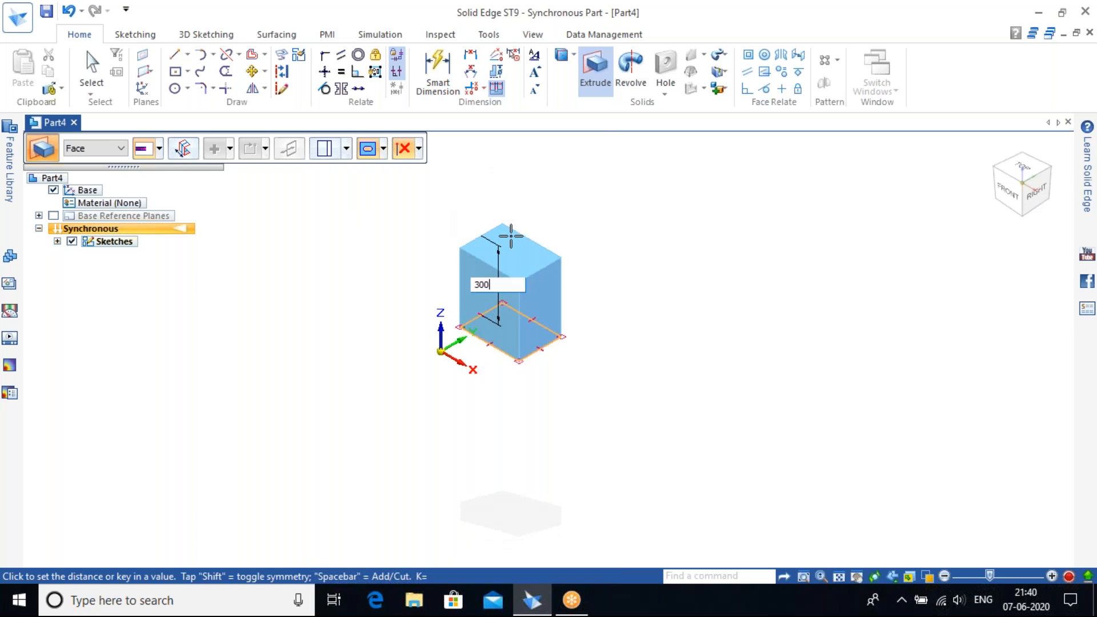
pyautogui.press('Return')
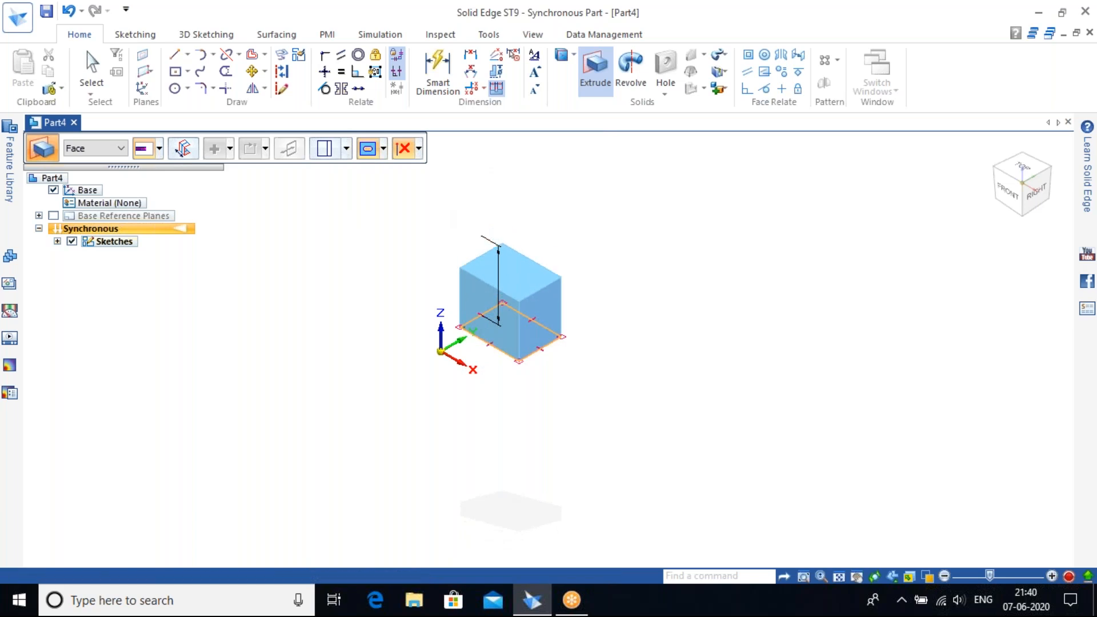
# Sketch a second rectangle about 366 mm by 269 mm on the horizontal plane, separate from the first block.
pyautogui.click(175, 72)
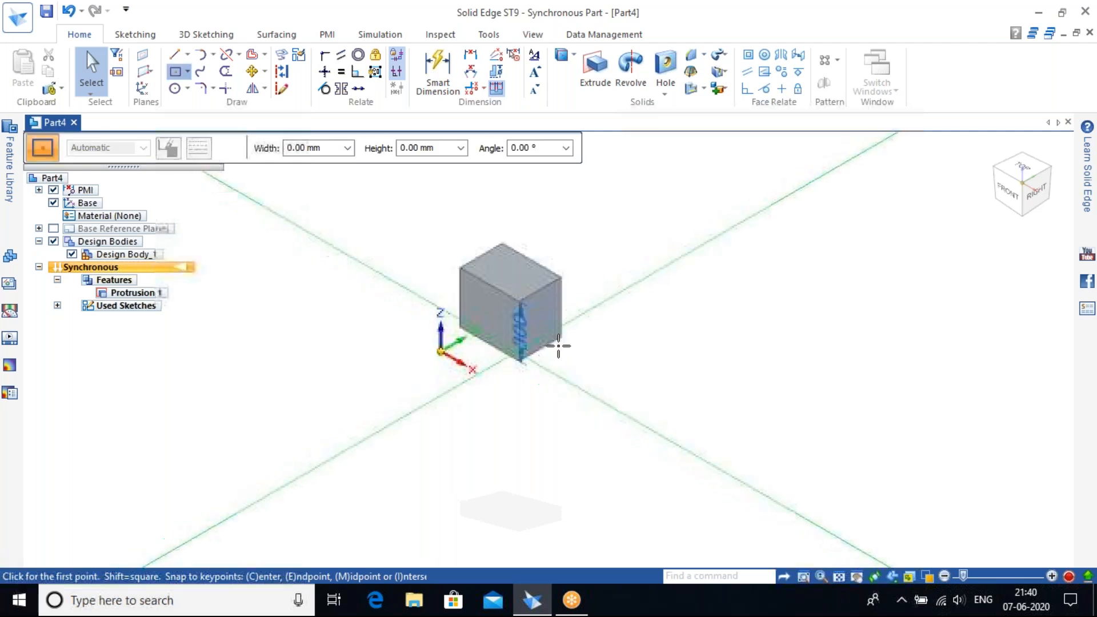
pyautogui.click(660, 321)
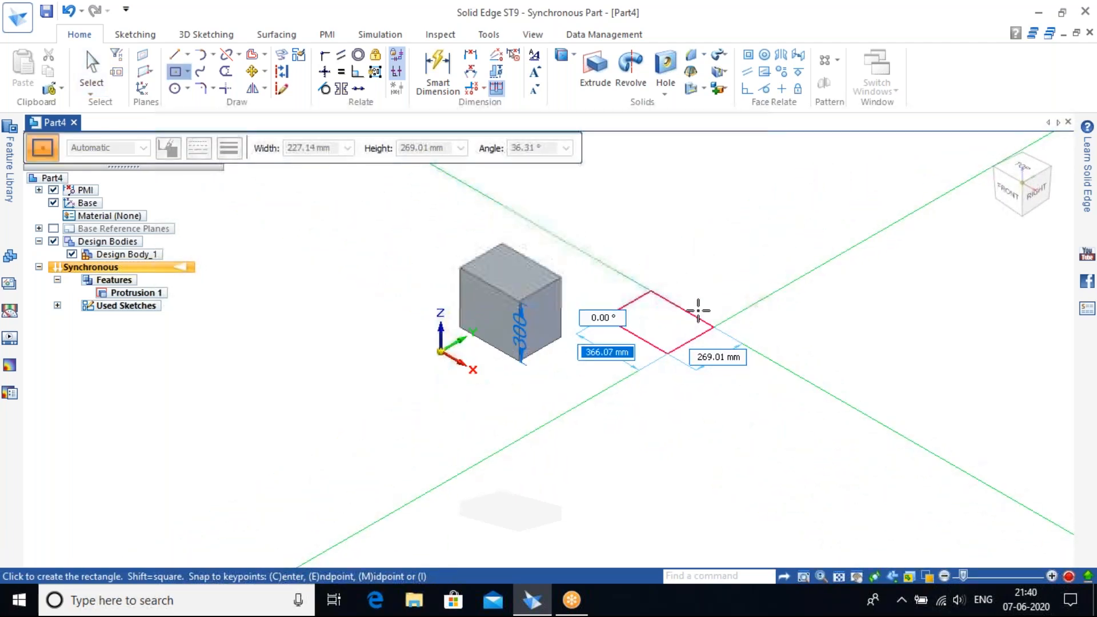
pyautogui.click(697, 311)
# Extrude the second rectangle's region upward 500 mm to form a separate taller block.
pyautogui.click(667, 308)
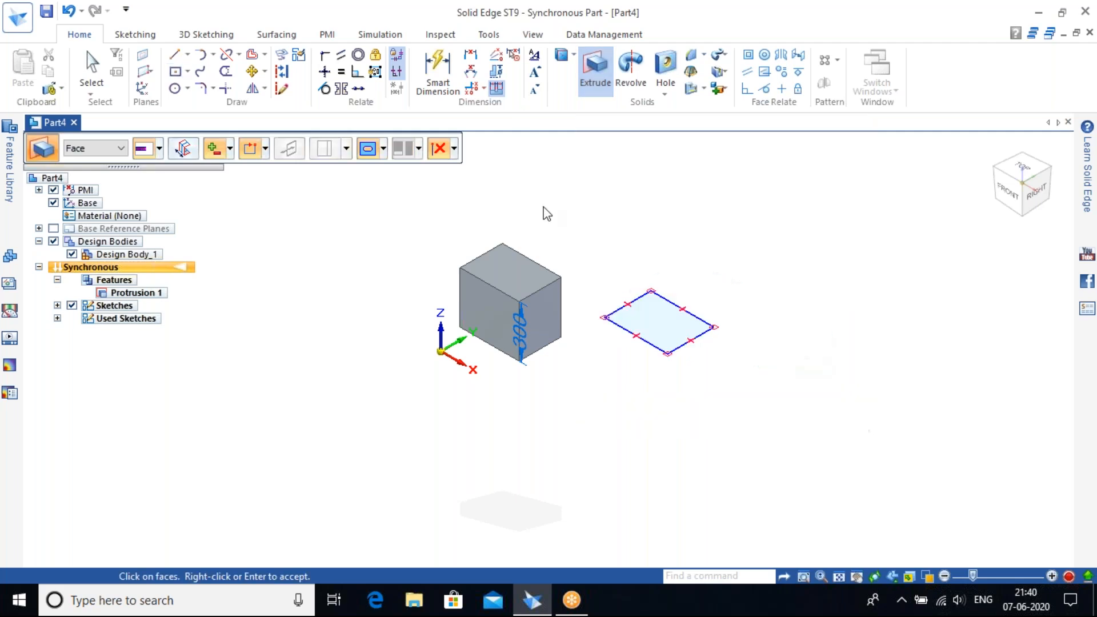
pyautogui.click(662, 308)
pyautogui.rightClick(707, 293)
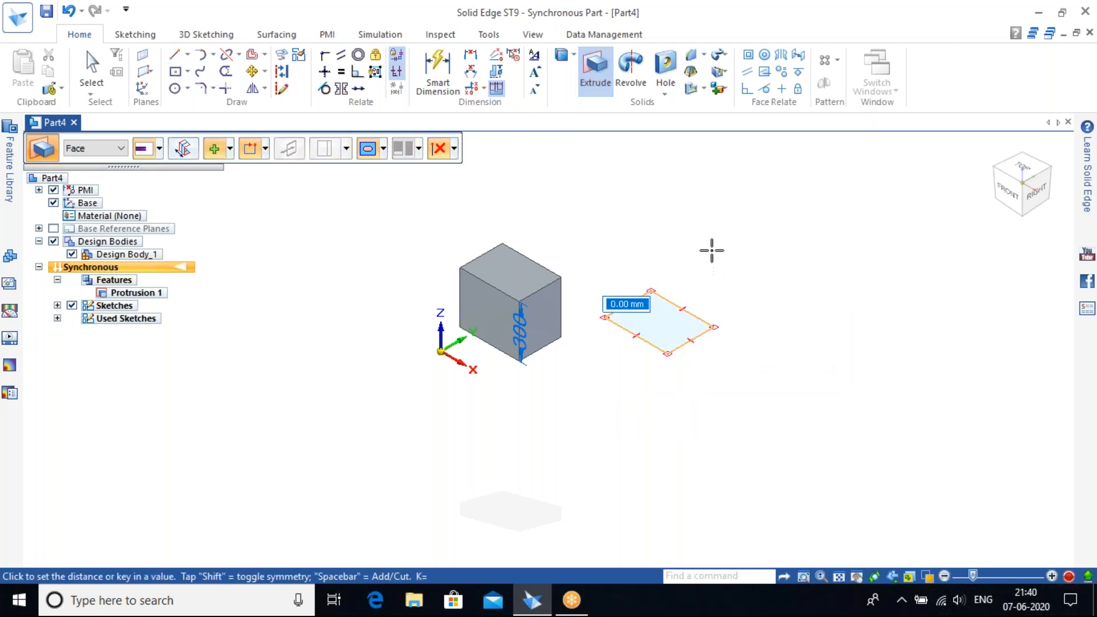
pyautogui.write('500')
pyautogui.press('Return')
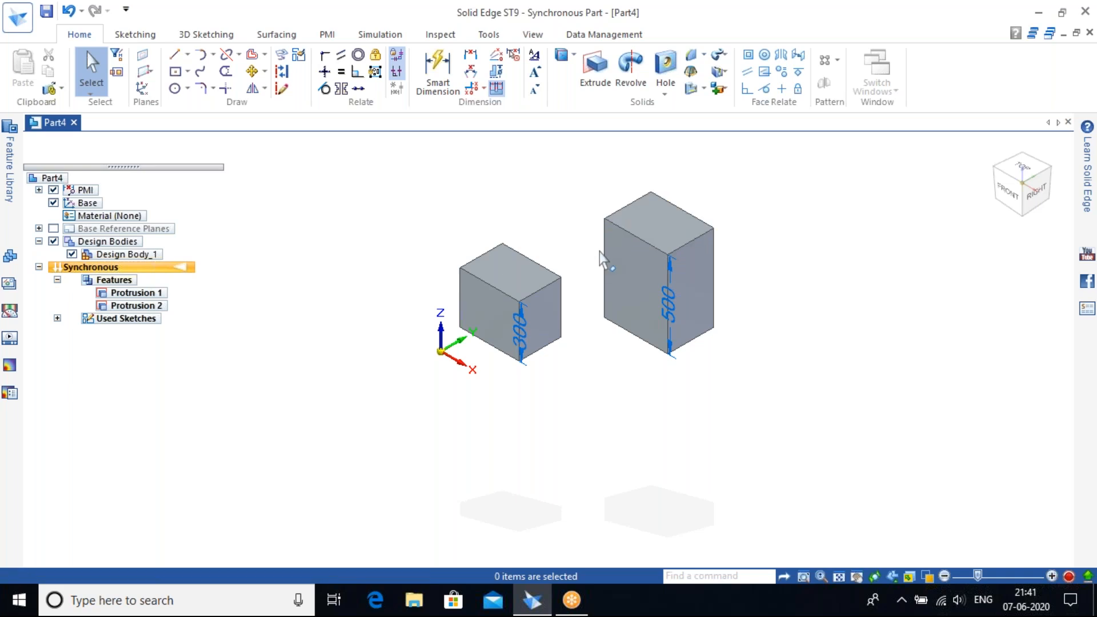
pyautogui.moveTo(588, 340); pyautogui.dragTo(607, 304, button='middle')
pyautogui.scroll(3, 602, 281)
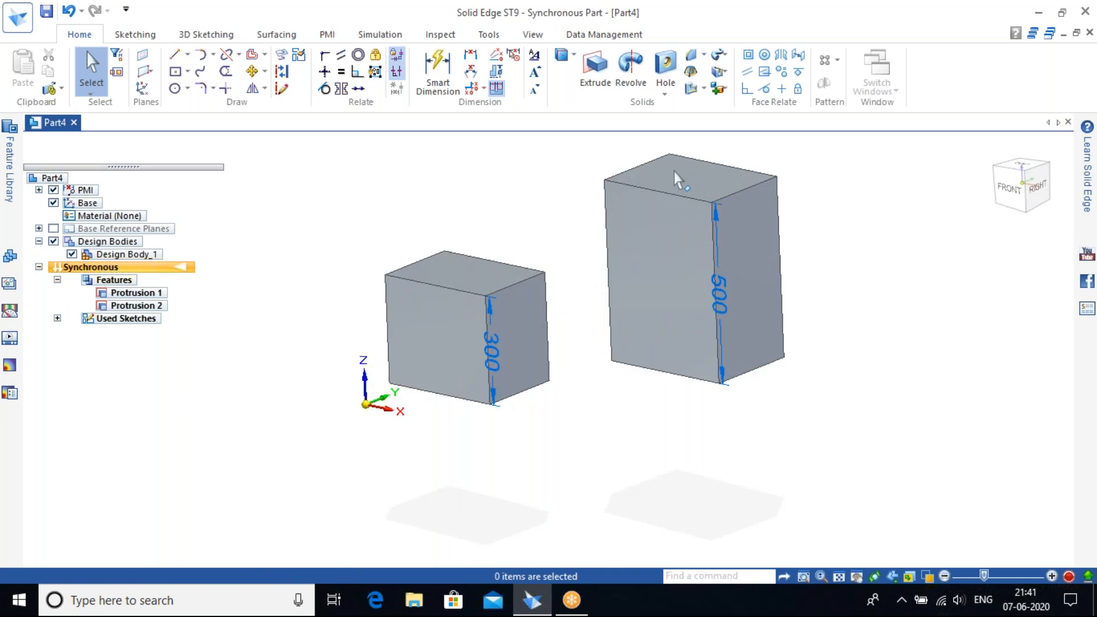
pyautogui.click(478, 282)
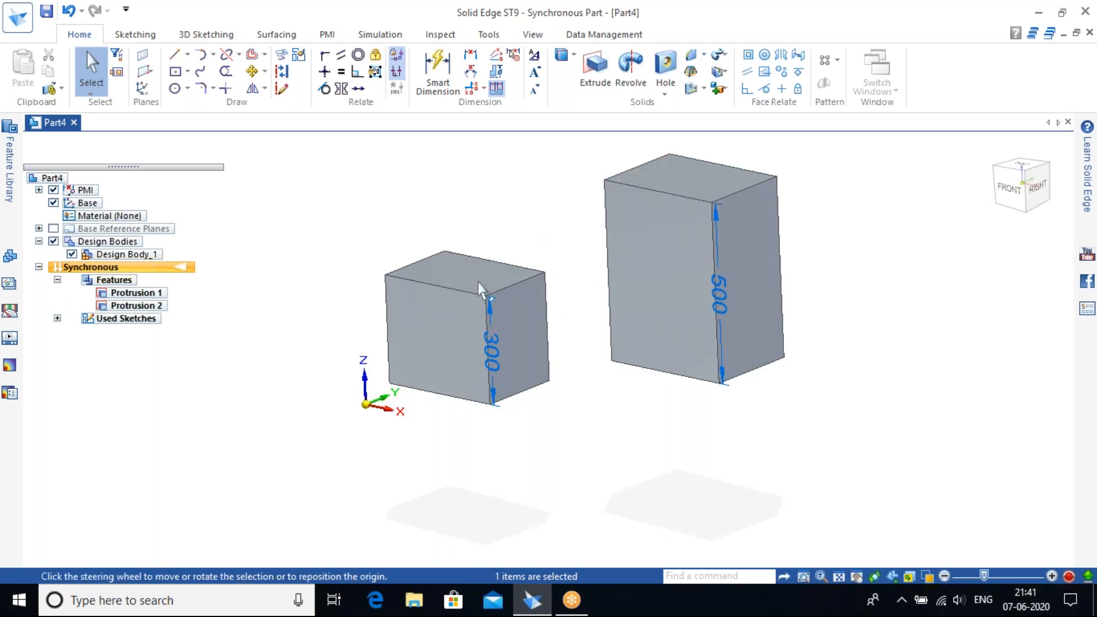
pyautogui.click(569, 274)
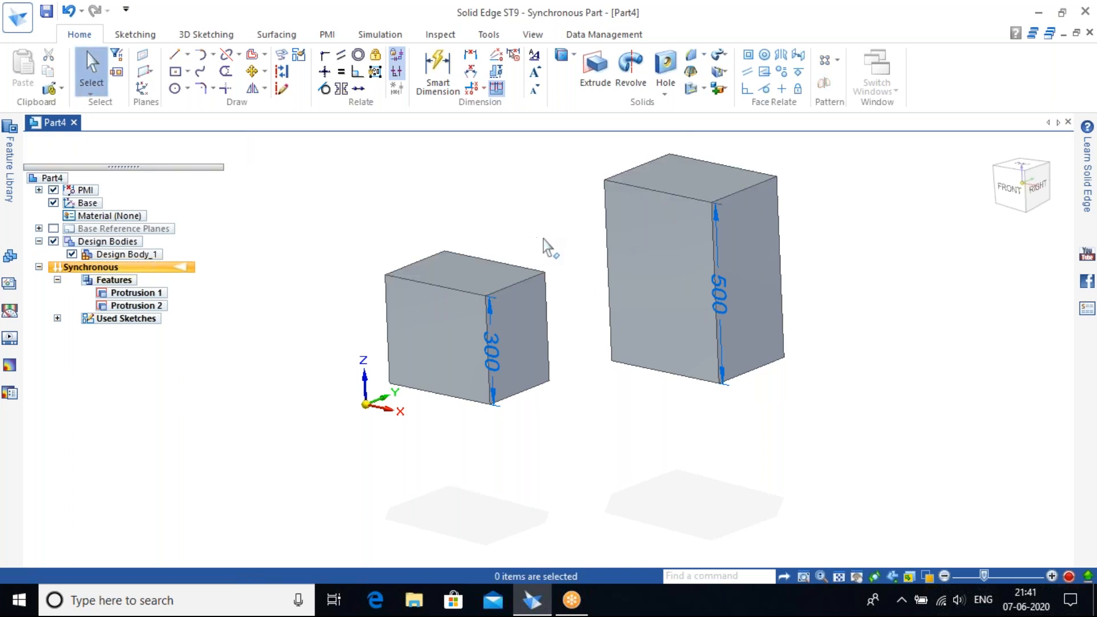
pyautogui.moveTo(583, 220); pyautogui.dragTo(588, 242, button='middle')
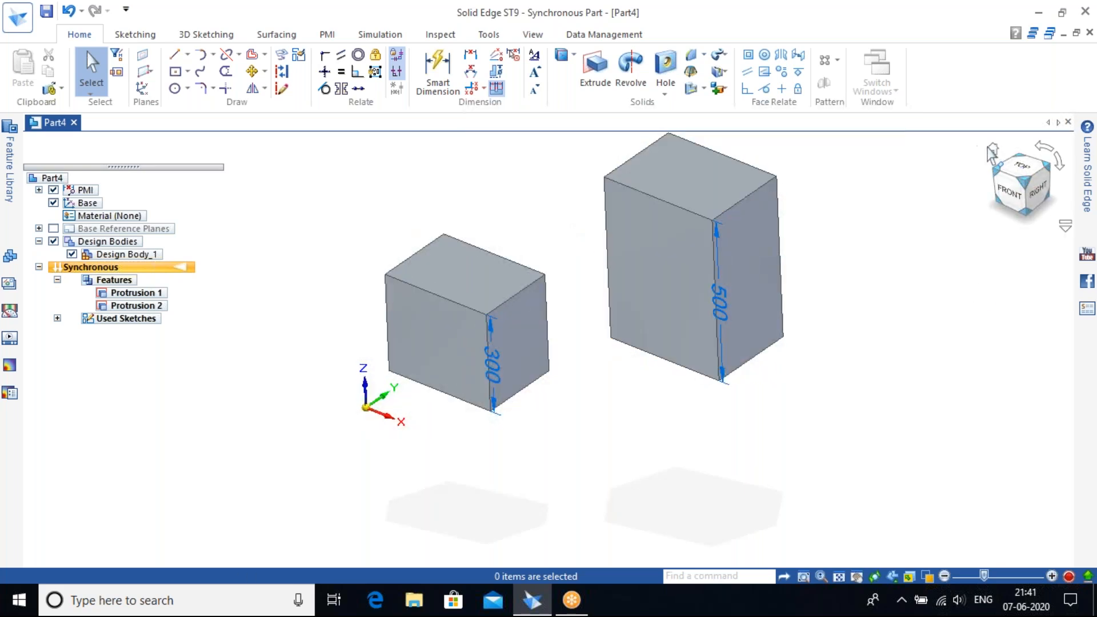
pyautogui.click(992, 152)
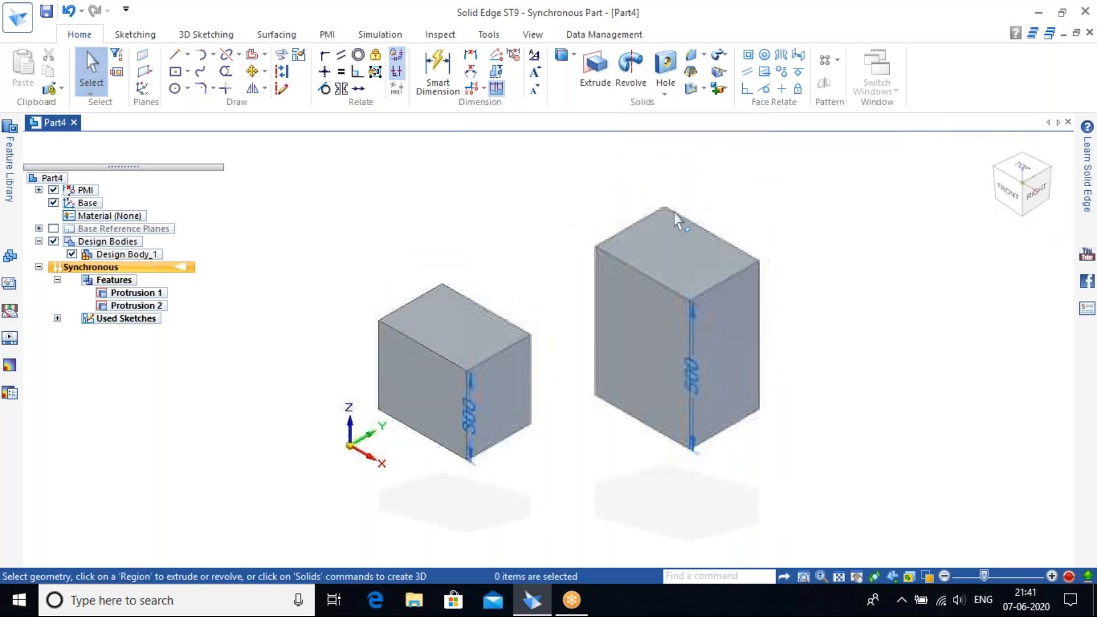
pyautogui.click(749, 56)
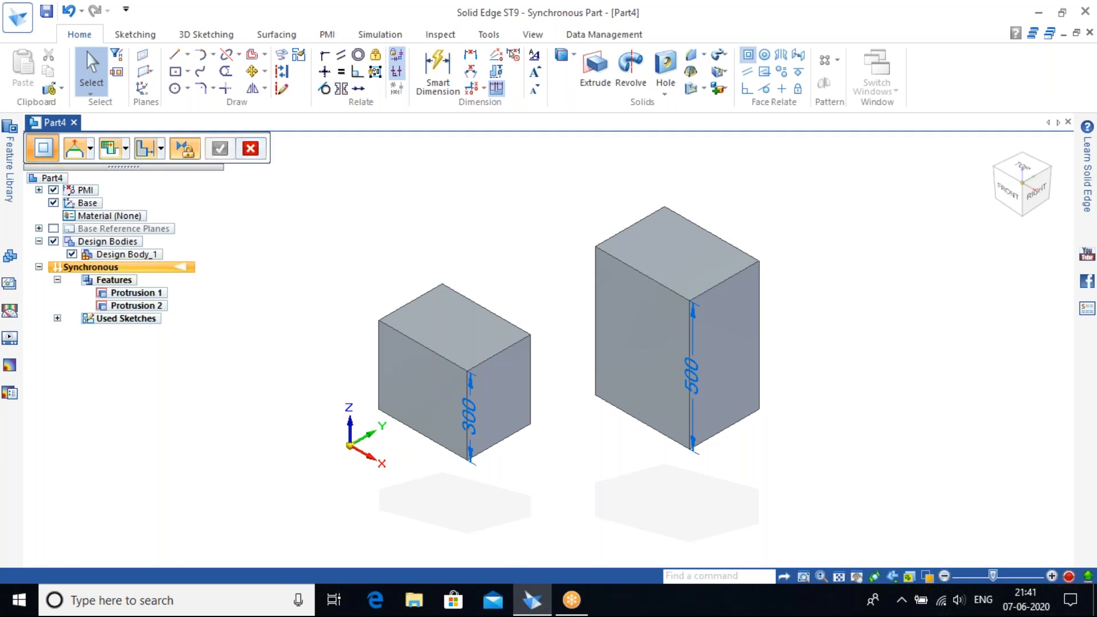
pyautogui.click(468, 319)
pyautogui.rightClick(470, 317)
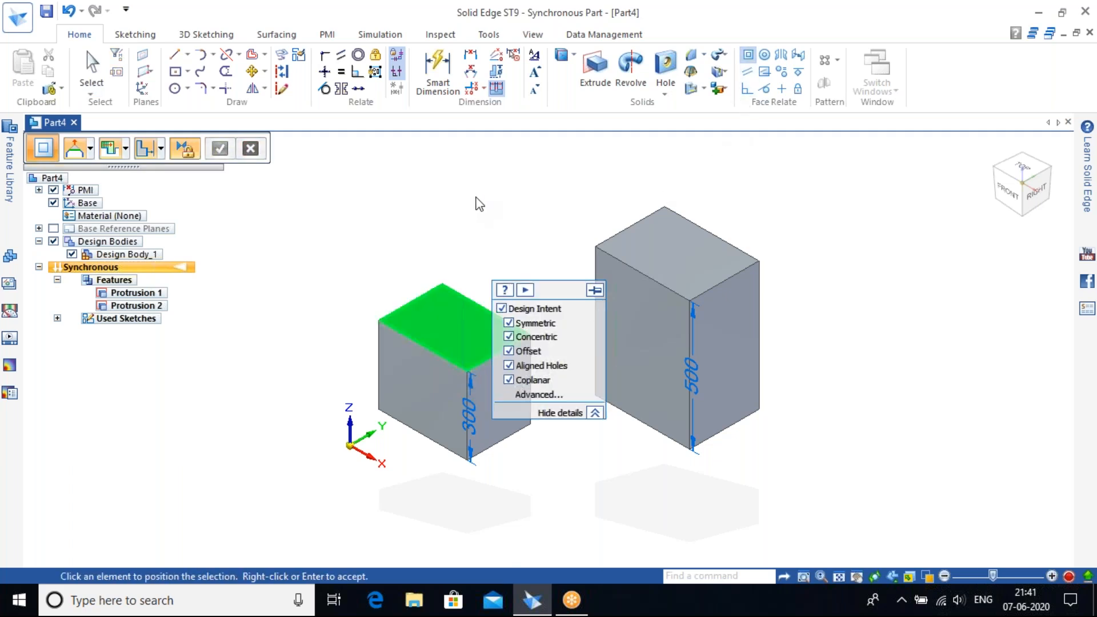
pyautogui.click(659, 254)
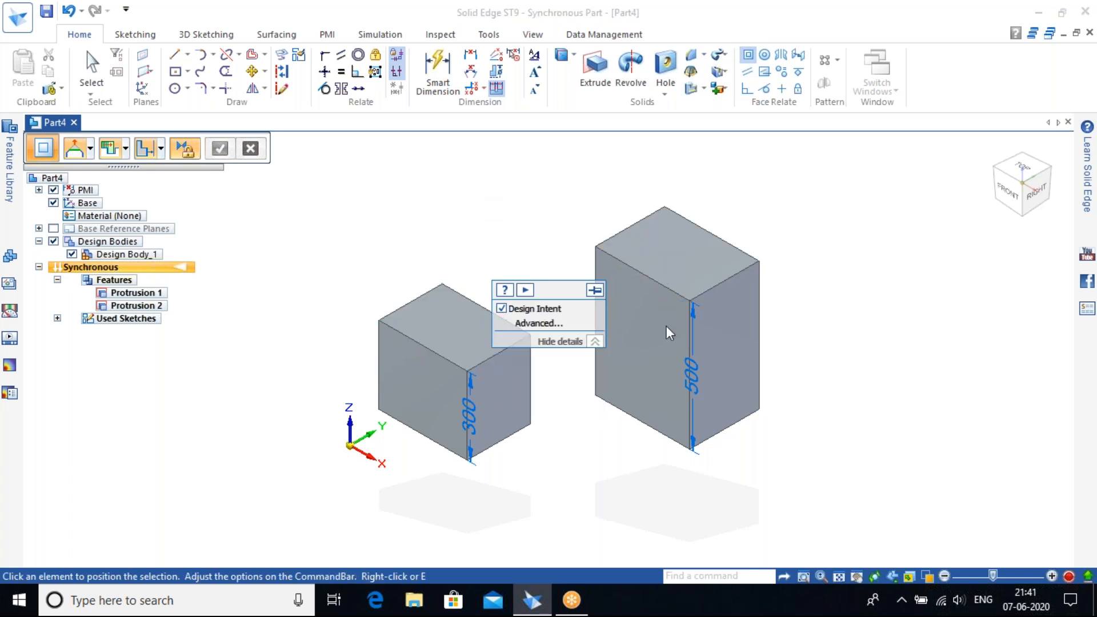
pyautogui.moveTo(571, 446); pyautogui.dragTo(575, 372, button='middle')
pyautogui.scroll(1, 575, 372)
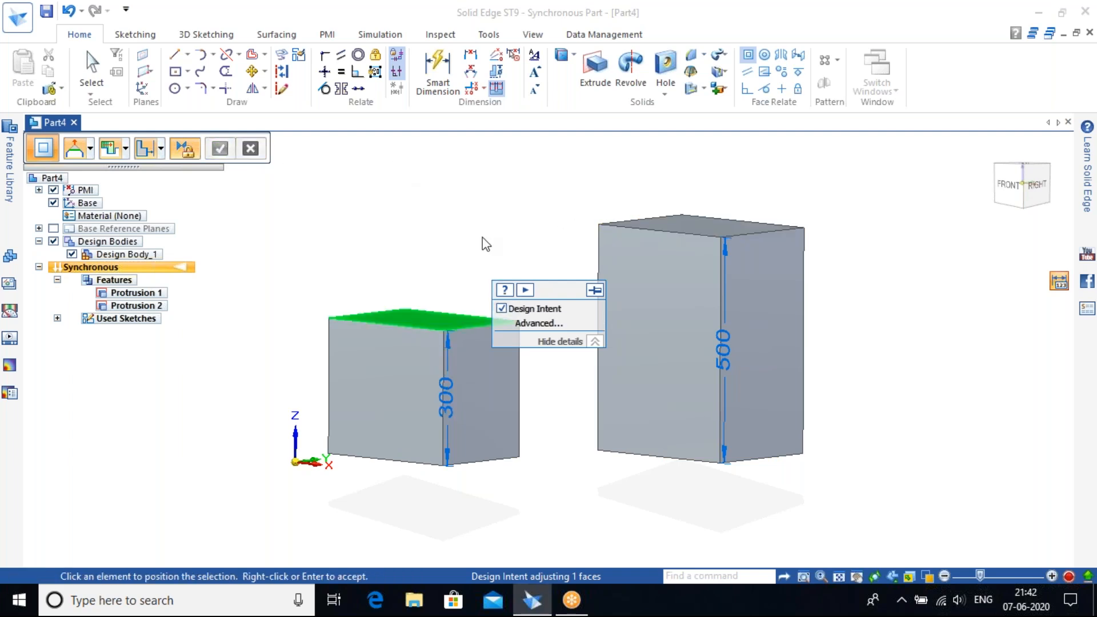
pyautogui.hotkey('ctrl', 'i')
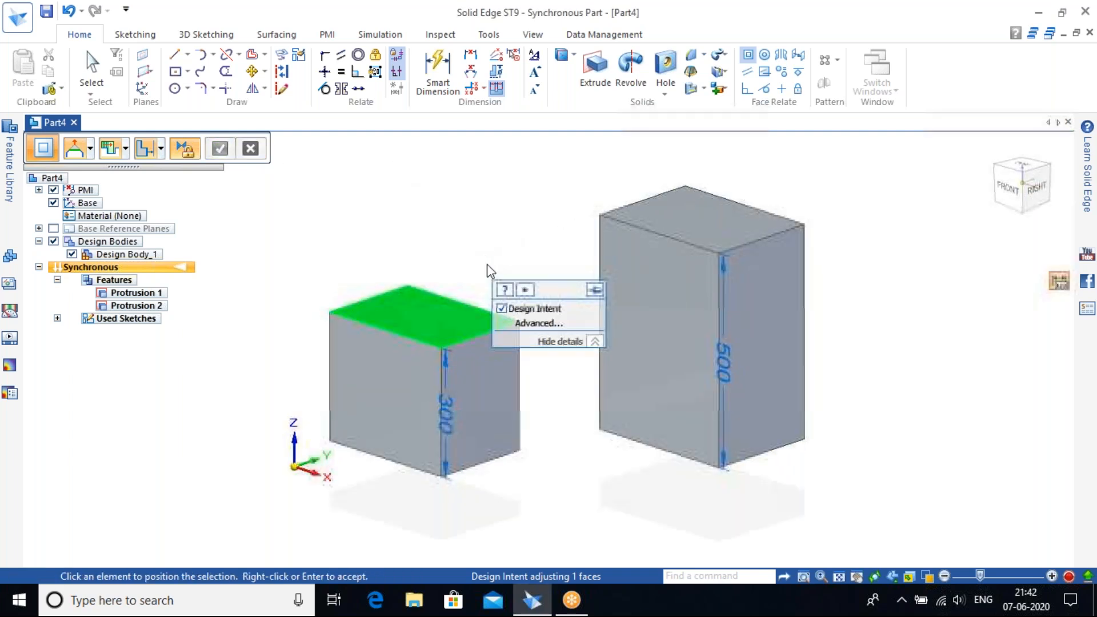
pyautogui.press('Escape')
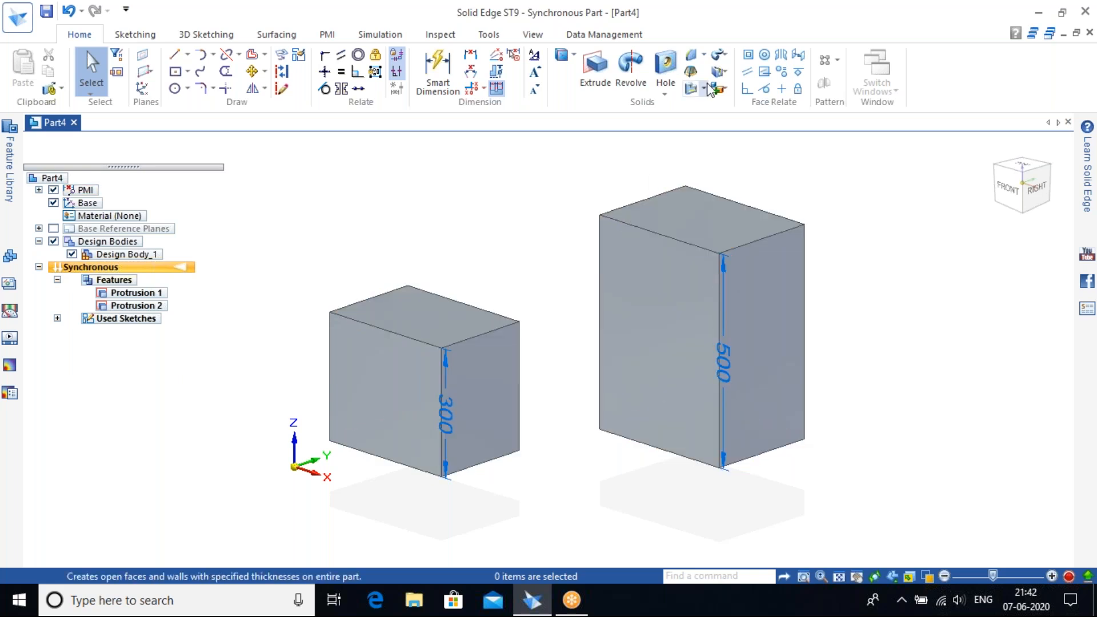
# Make the shorter block's top face coplanar with the taller block's top face using the Coplanar face relation.
pyautogui.click(748, 54)
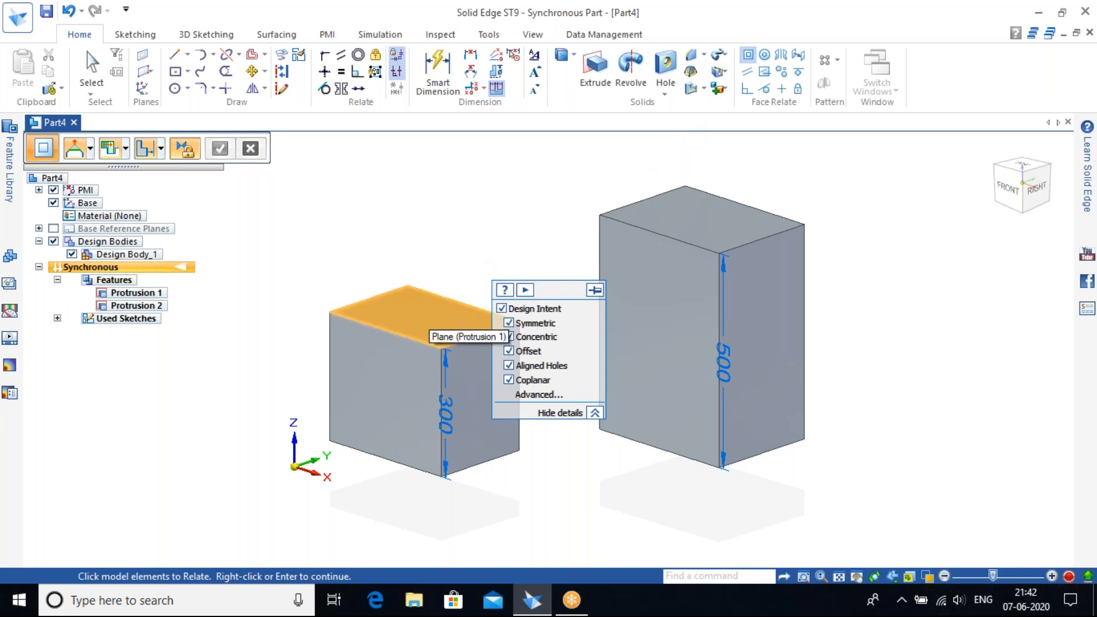
pyautogui.click(422, 323)
pyautogui.rightClick(882, 258)
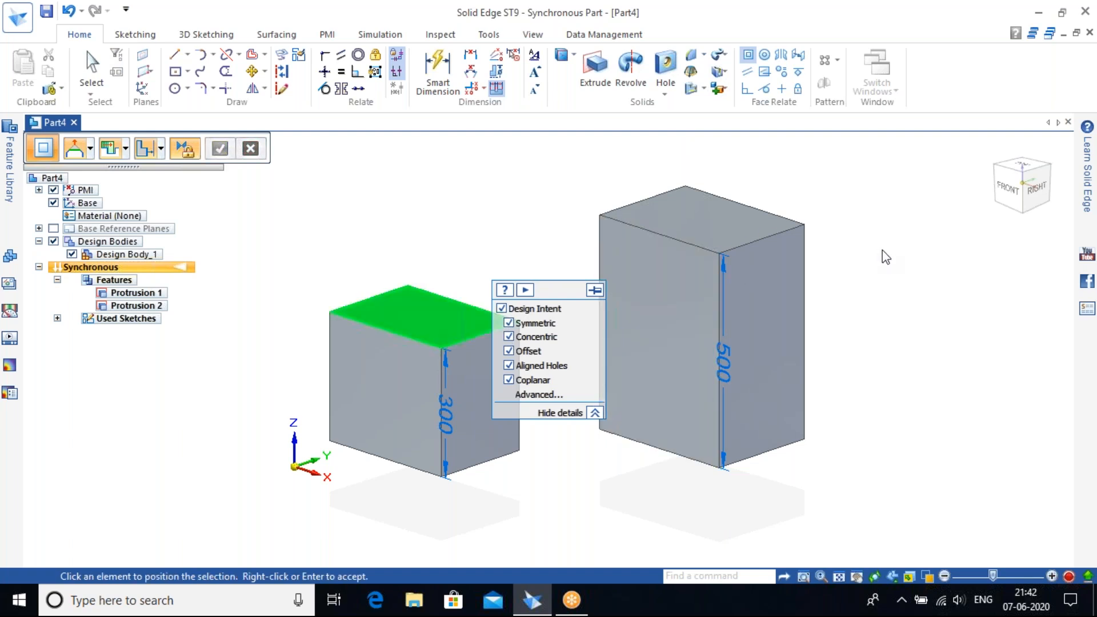
pyautogui.click(722, 218)
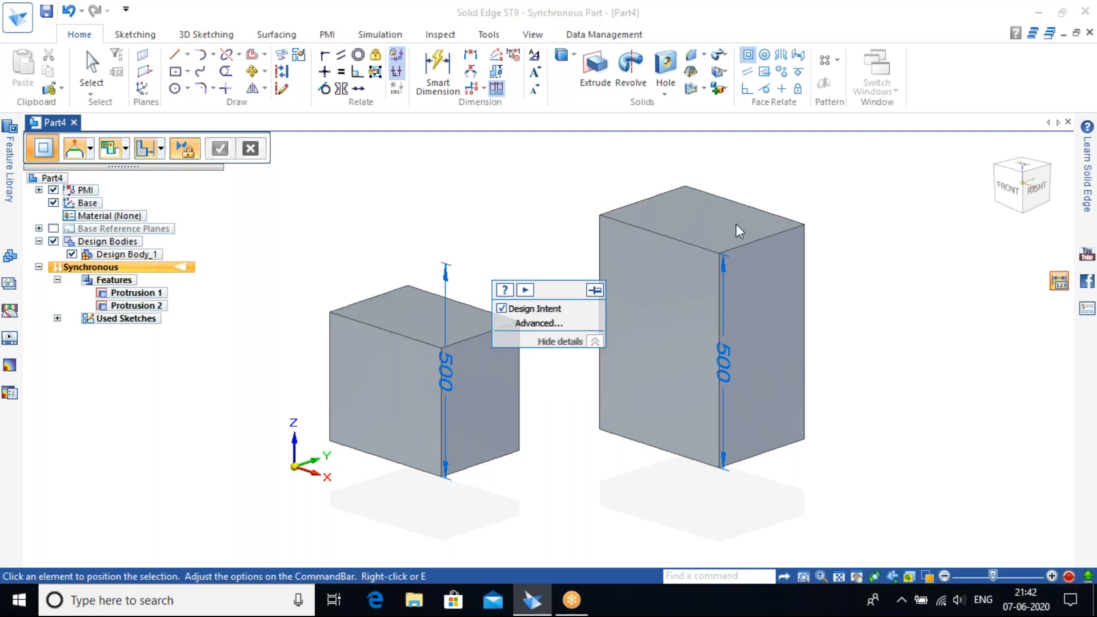
pyautogui.moveTo(867, 302); pyautogui.dragTo(866, 345, button='middle')
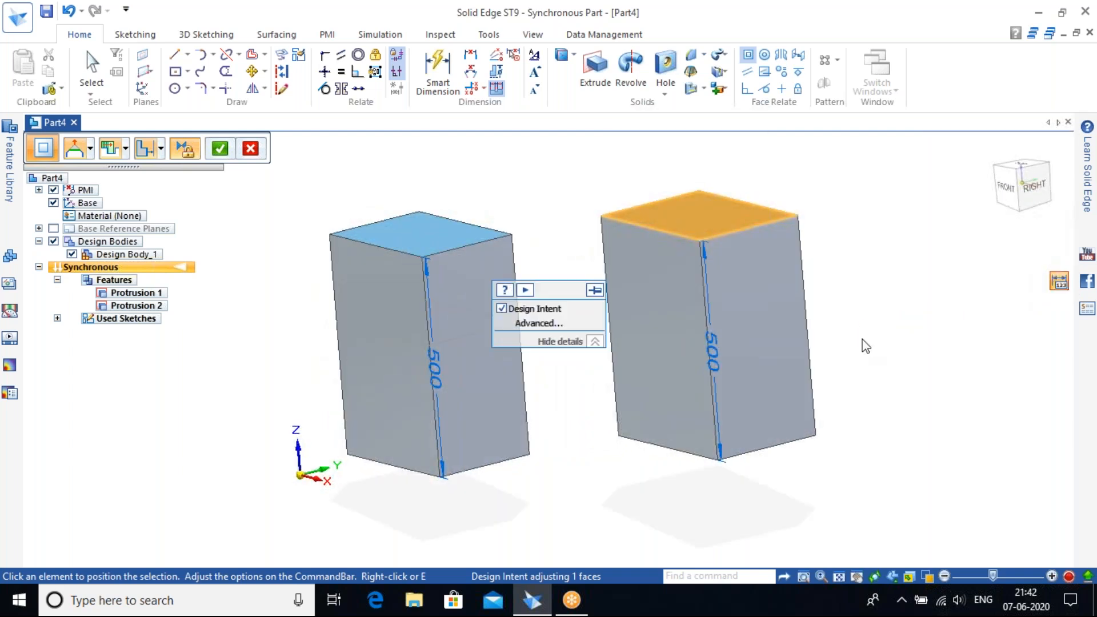
pyautogui.rightClick(866, 345)
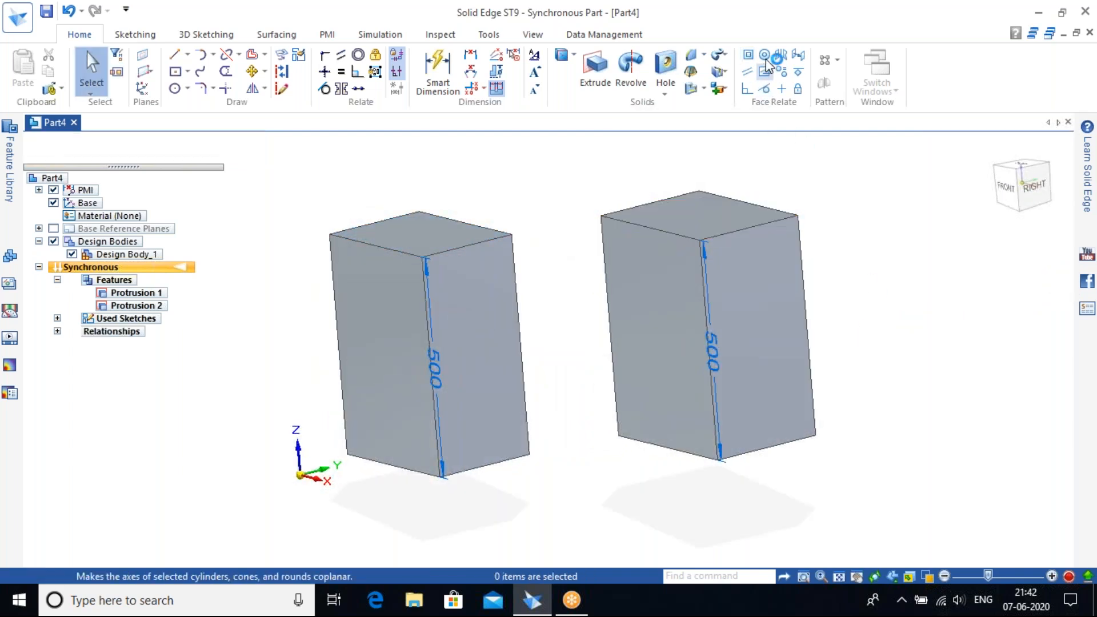
# Undo the coplanar relation between the two blocks' top faces.
pyautogui.hotkey('ctrl', 'z')
pyautogui.click(992, 153)
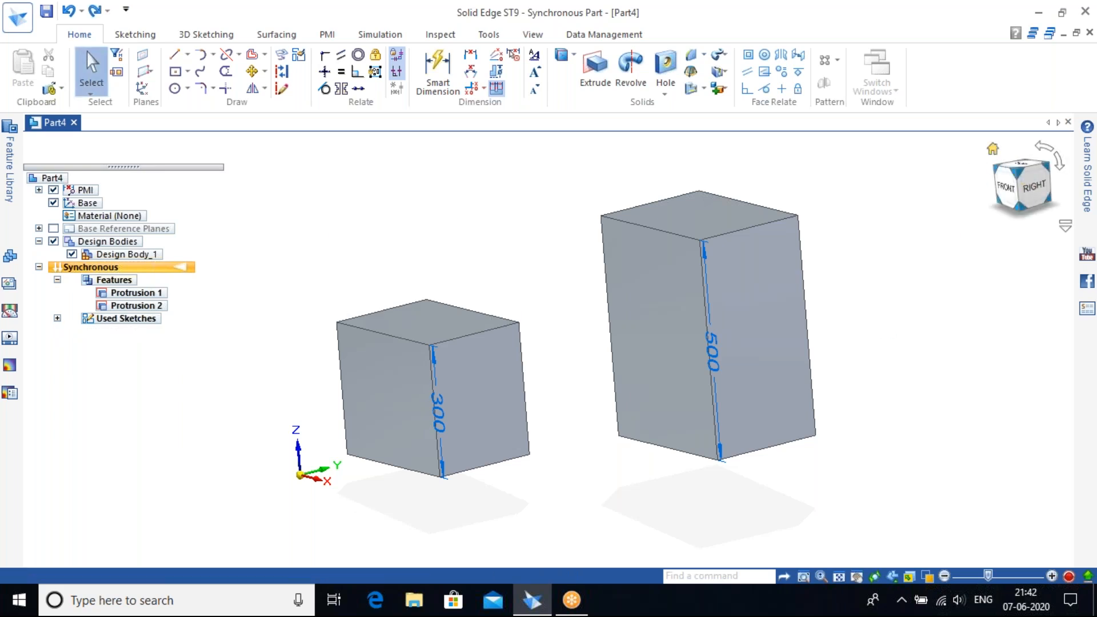
pyautogui.keyDown('shift'); pyautogui.moveTo(817, 292); pyautogui.dragTo(553, 292, button='middle'); pyautogui.keyUp('shift')
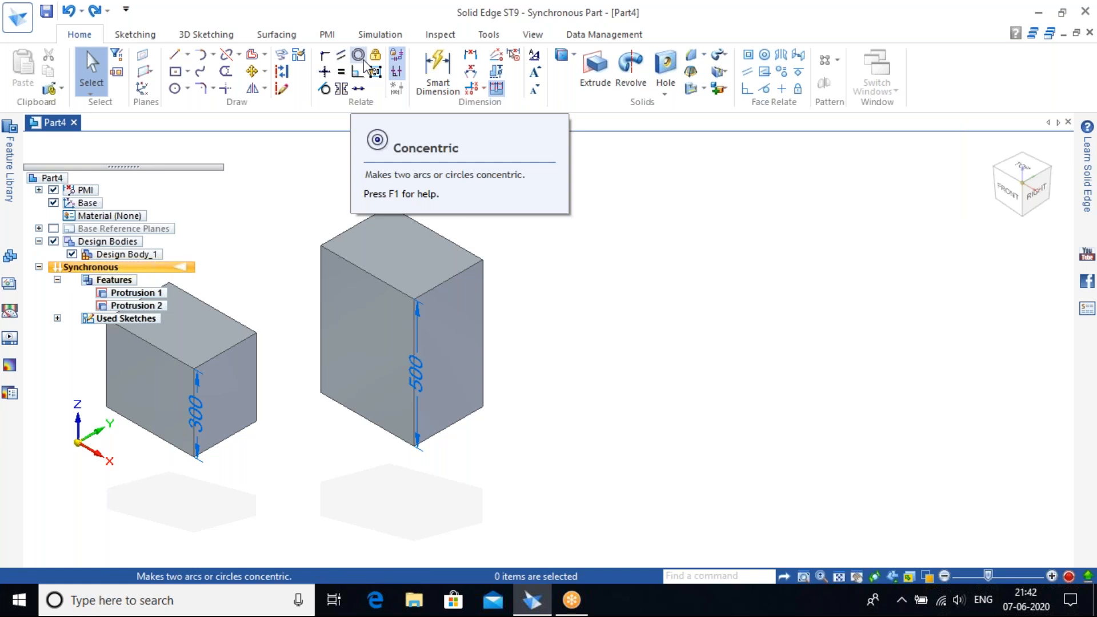
# Sketch a small circle and a separate larger circle on the horizontal plane, beyond the taller block.
pyautogui.click(175, 88)
pyautogui.click(687, 352)
pyautogui.click(722, 336)
pyautogui.click(852, 273)
pyautogui.click(916, 250)
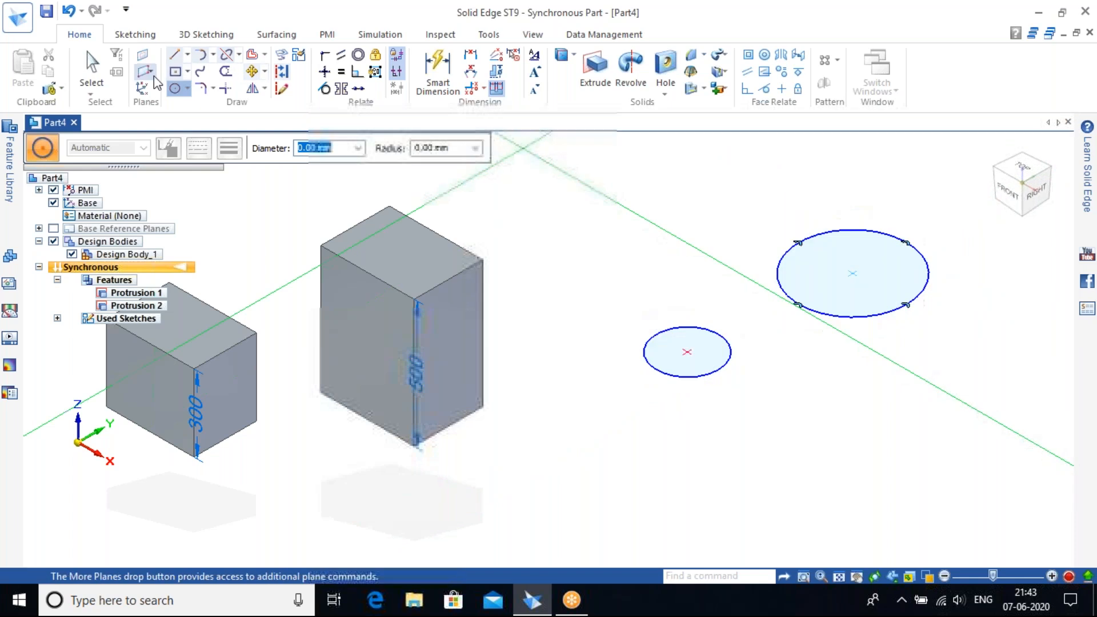
# Extrude the larger circle's region upward about 298 mm to form a short cylinder.
pyautogui.click(595, 71)
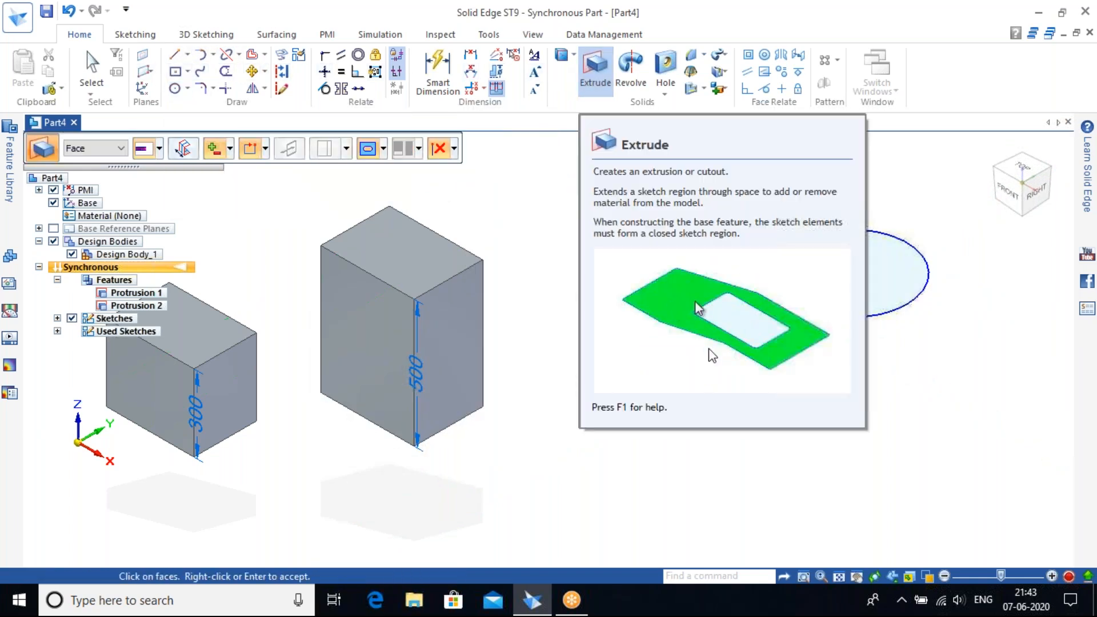
pyautogui.click(897, 270)
pyautogui.rightClick(961, 229)
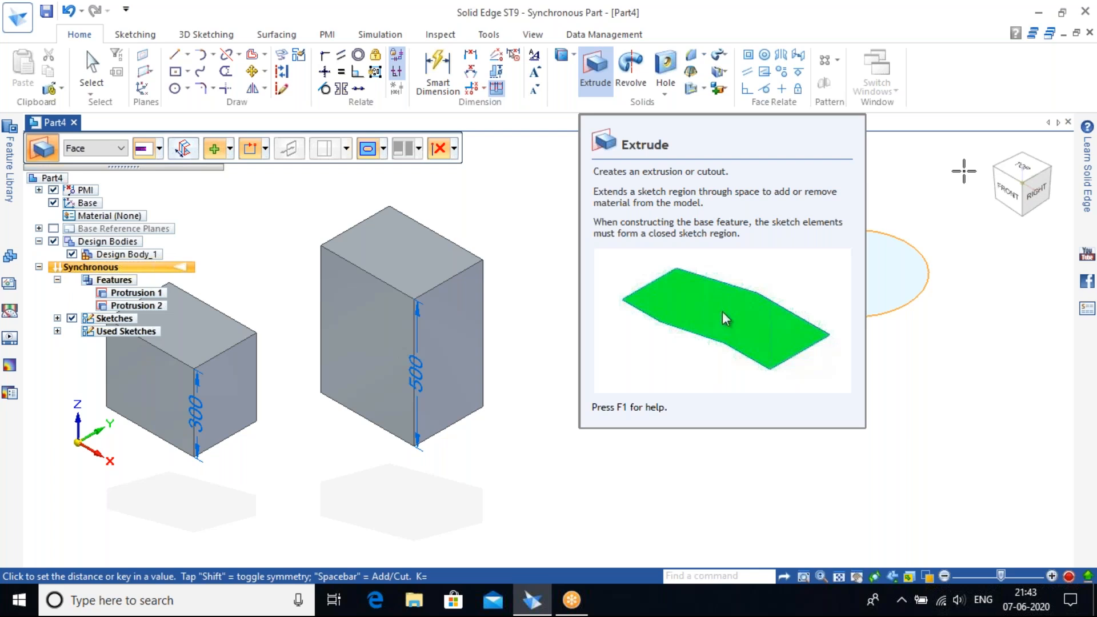
pyautogui.click(948, 171)
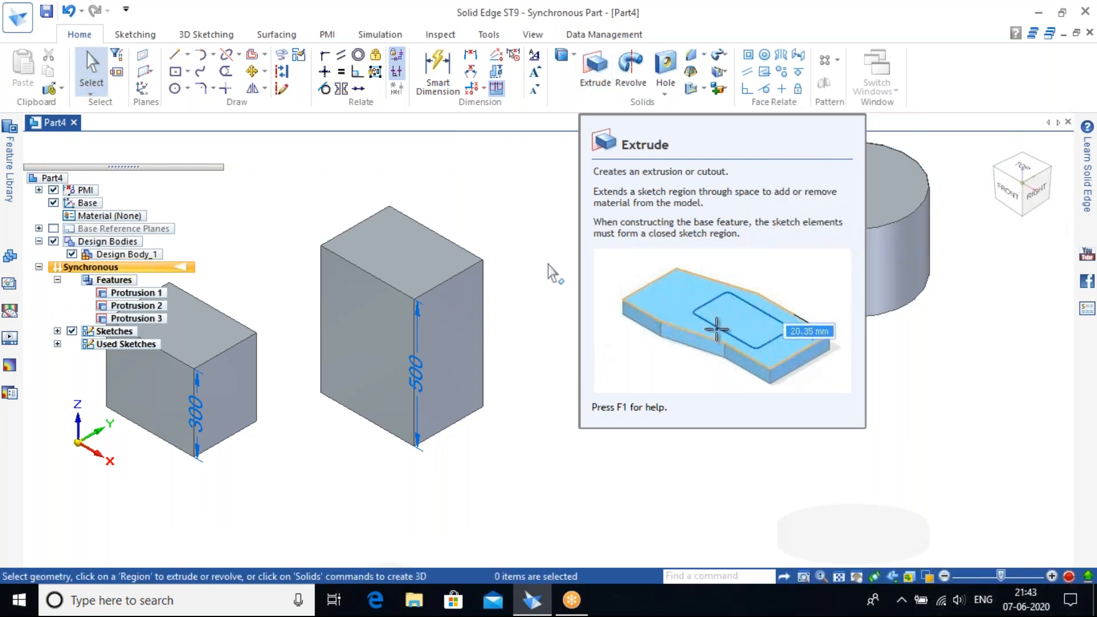
# Extrude the smaller circle's region upward about 1050 mm to form a tall, slender cylinder.
pyautogui.keyDown('shift'); pyautogui.moveTo(944, 386); pyautogui.dragTo(898, 521, button='middle'); pyautogui.keyUp('shift')
pyautogui.click(597, 60)
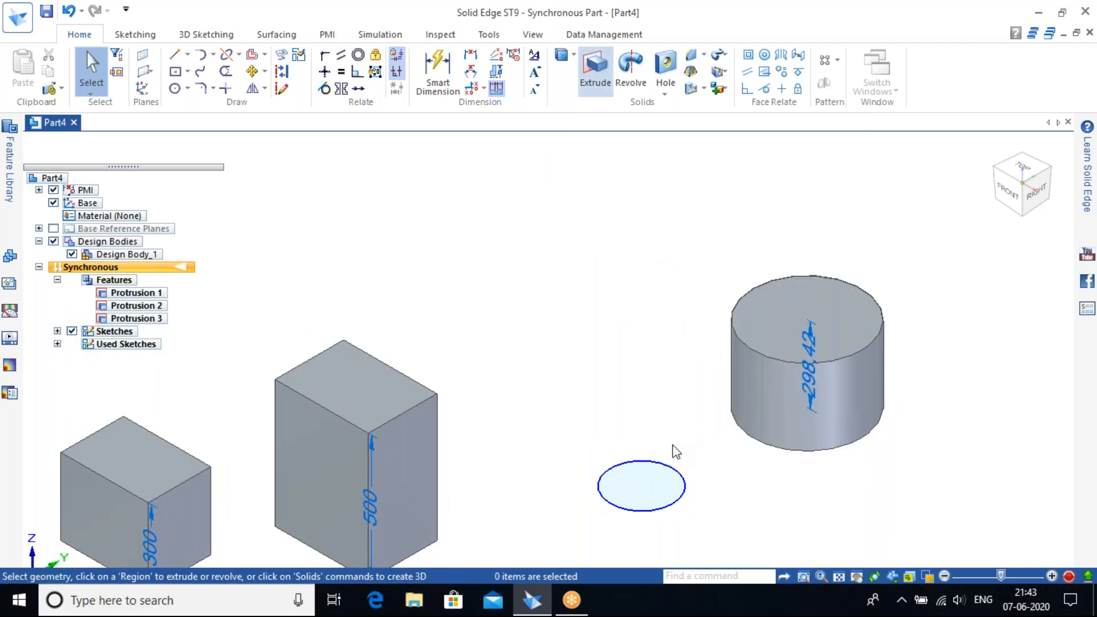
pyautogui.click(666, 487)
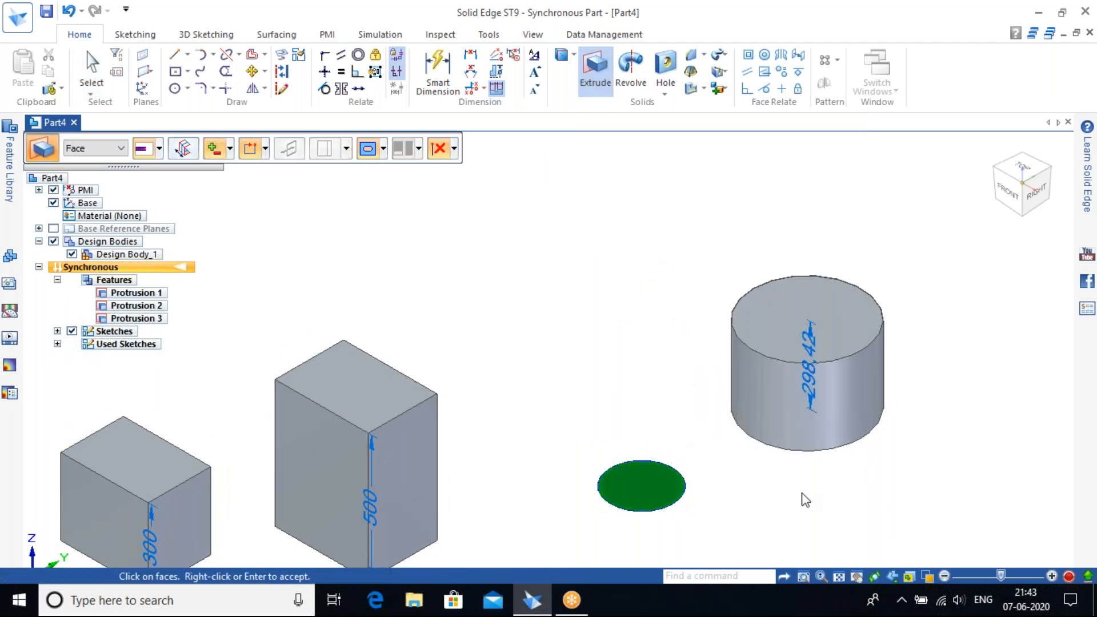
pyautogui.rightClick(801, 498)
pyautogui.click(676, 167)
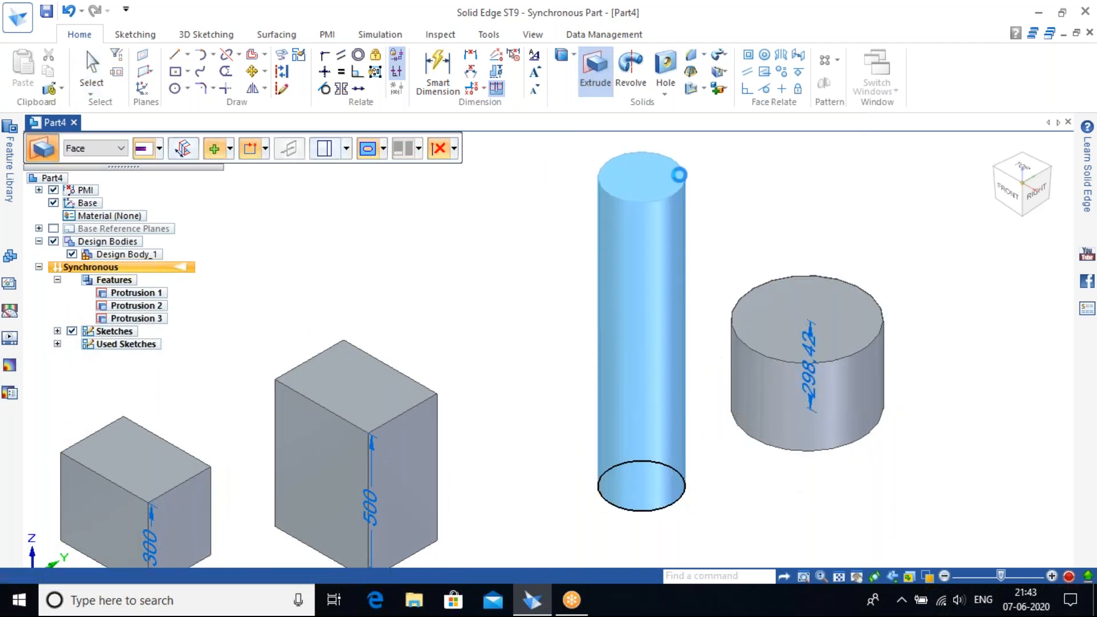
pyautogui.scroll(-4, 669, 366)
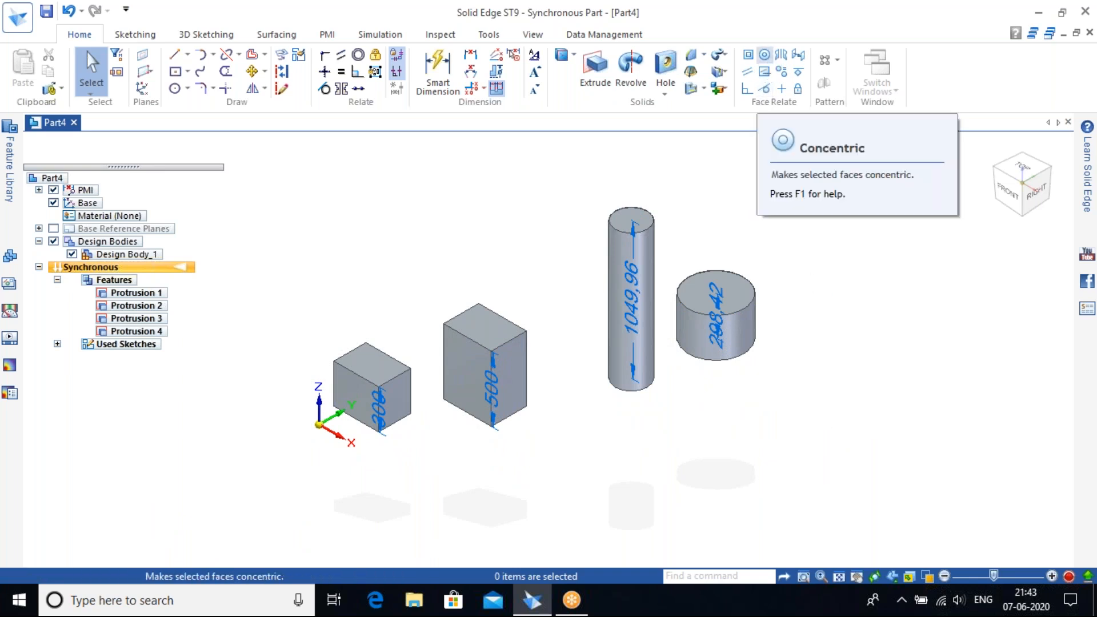
pyautogui.click(764, 54)
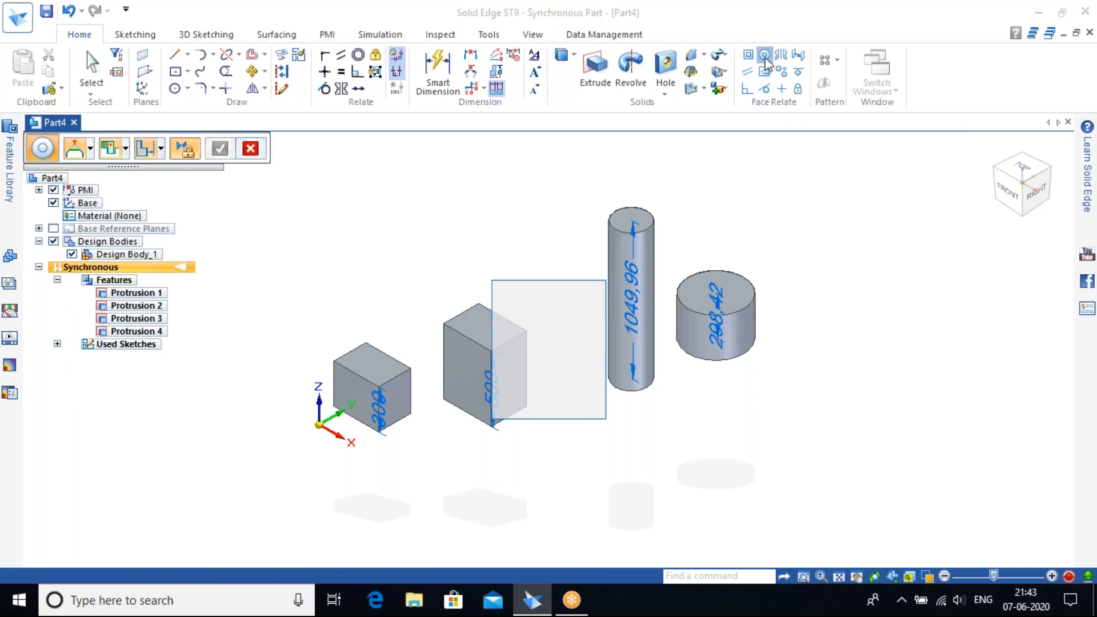
pyautogui.scroll(4, 684, 334)
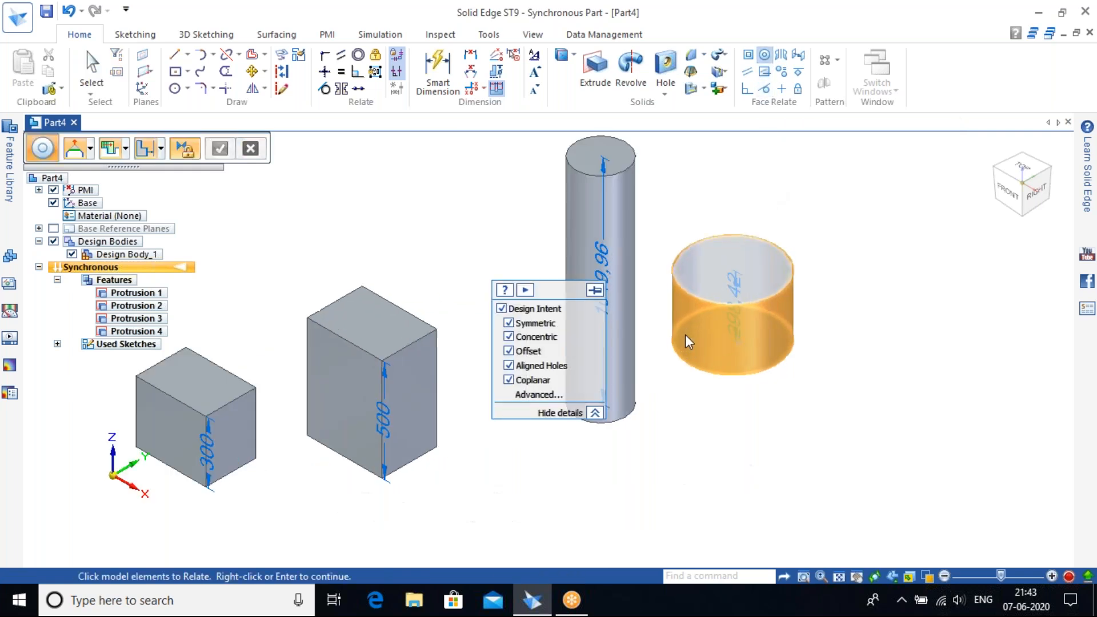
pyautogui.click(722, 336)
pyautogui.click(612, 214)
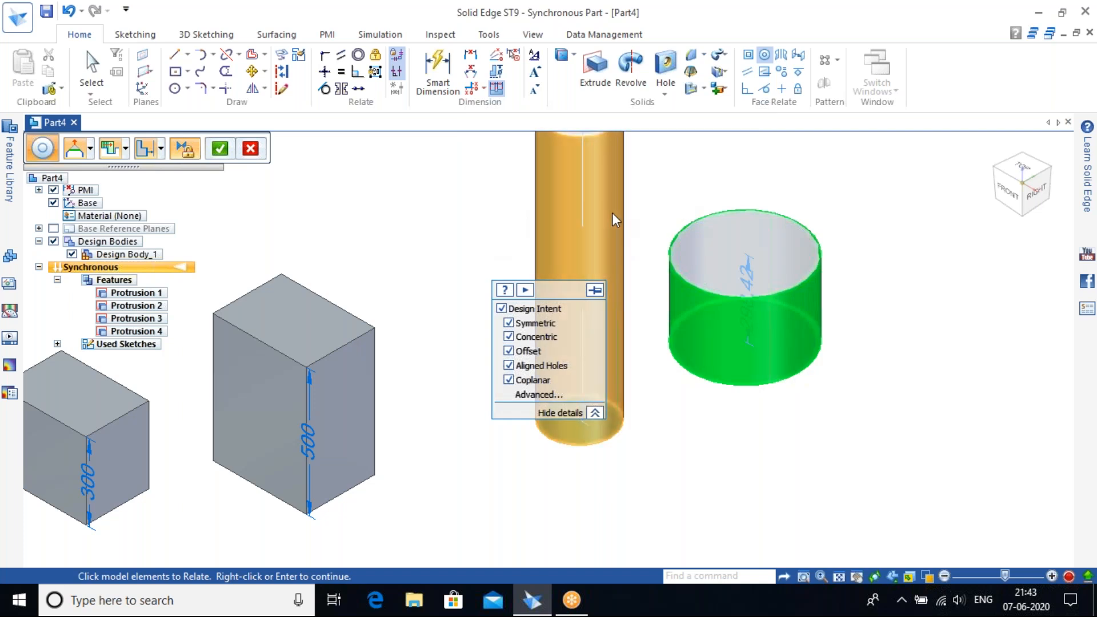
pyautogui.rightClick(392, 205)
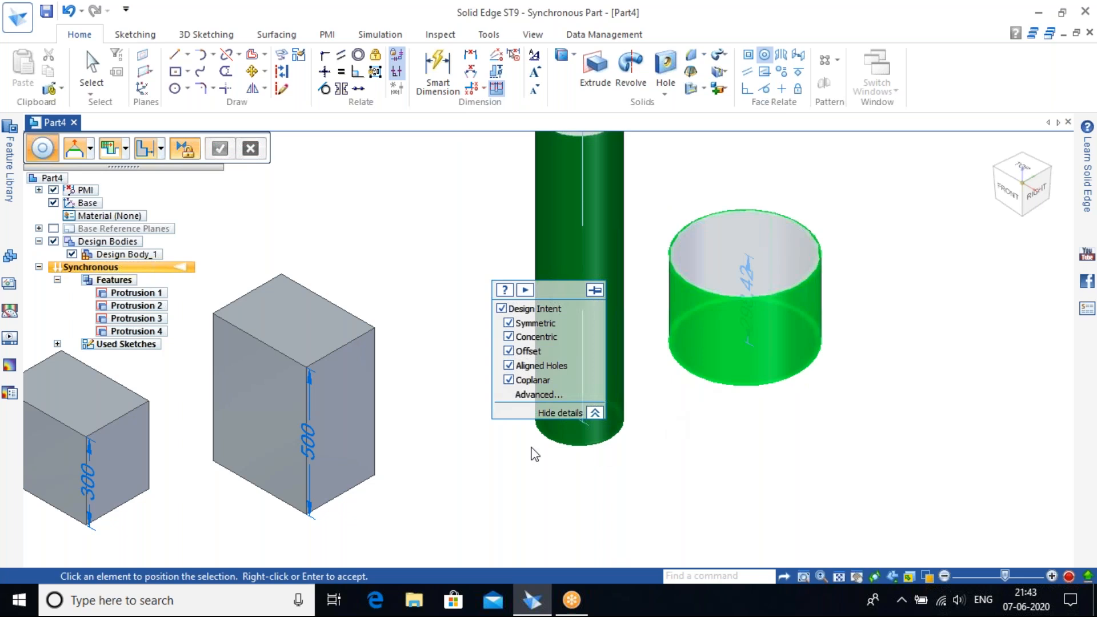
pyautogui.press('Escape')
# Try to make the short cylinder's round face concentric with the tall cylinder using the Concentric face relation.
pyautogui.click(764, 55)
pyautogui.click(797, 322)
pyautogui.rightClick(686, 318)
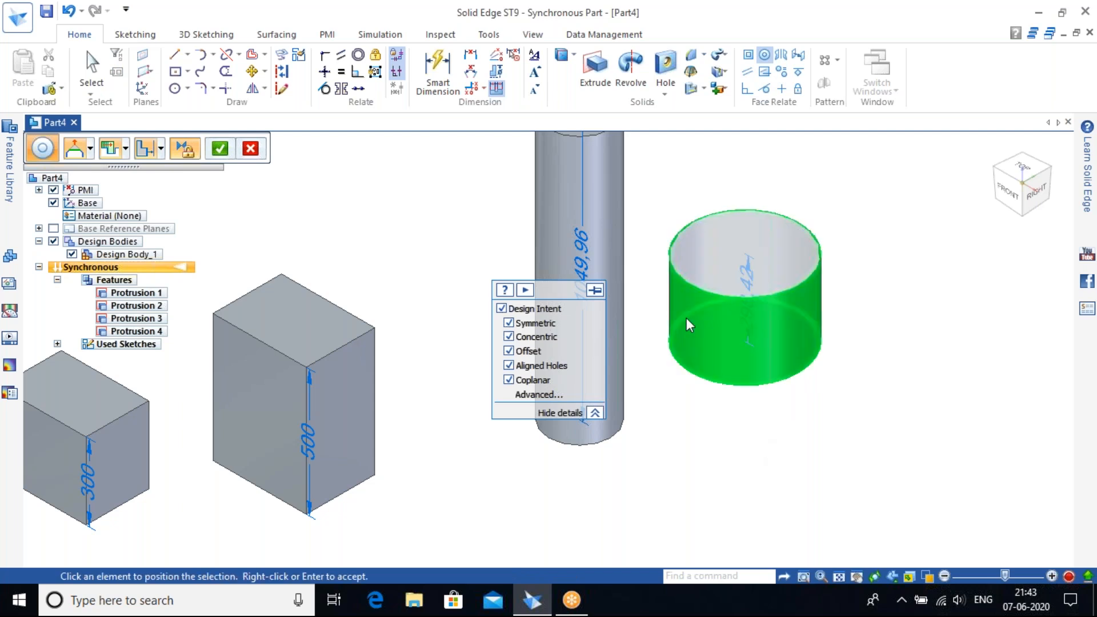
pyautogui.click(606, 231)
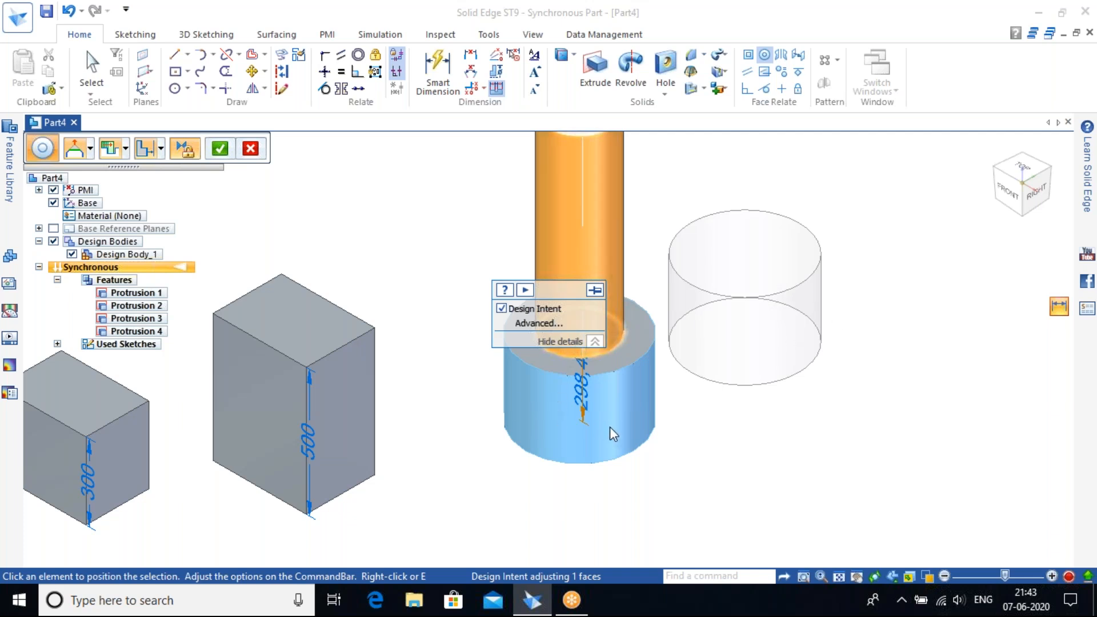
pyautogui.press('Escape')
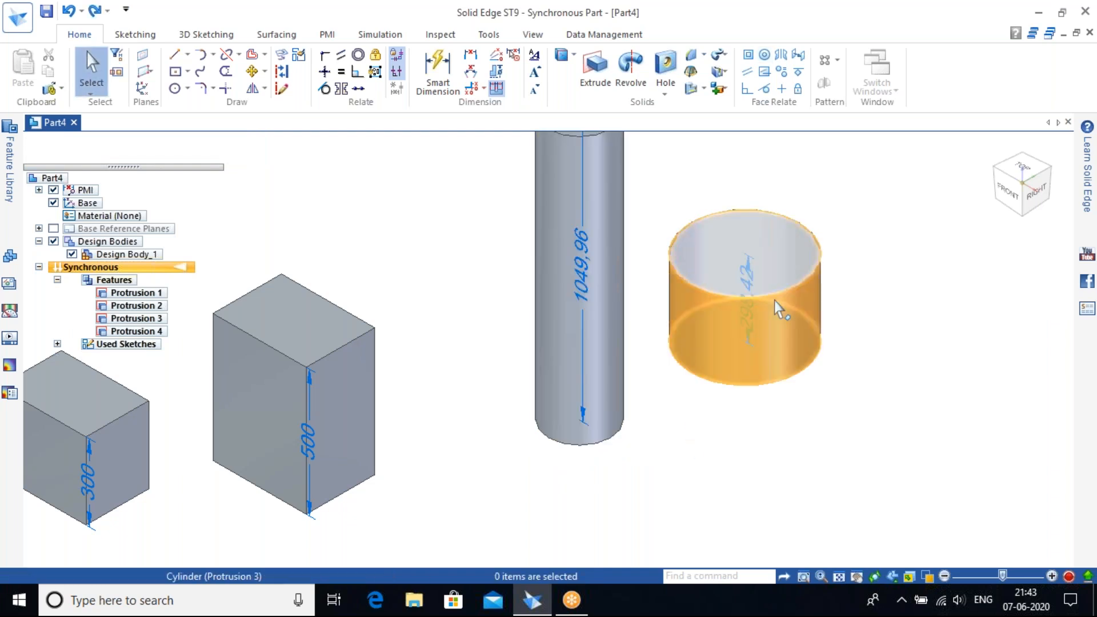
# Make the tall cylinder's round face concentric with the short cylinder using the Concentric face relation.
pyautogui.click(764, 54)
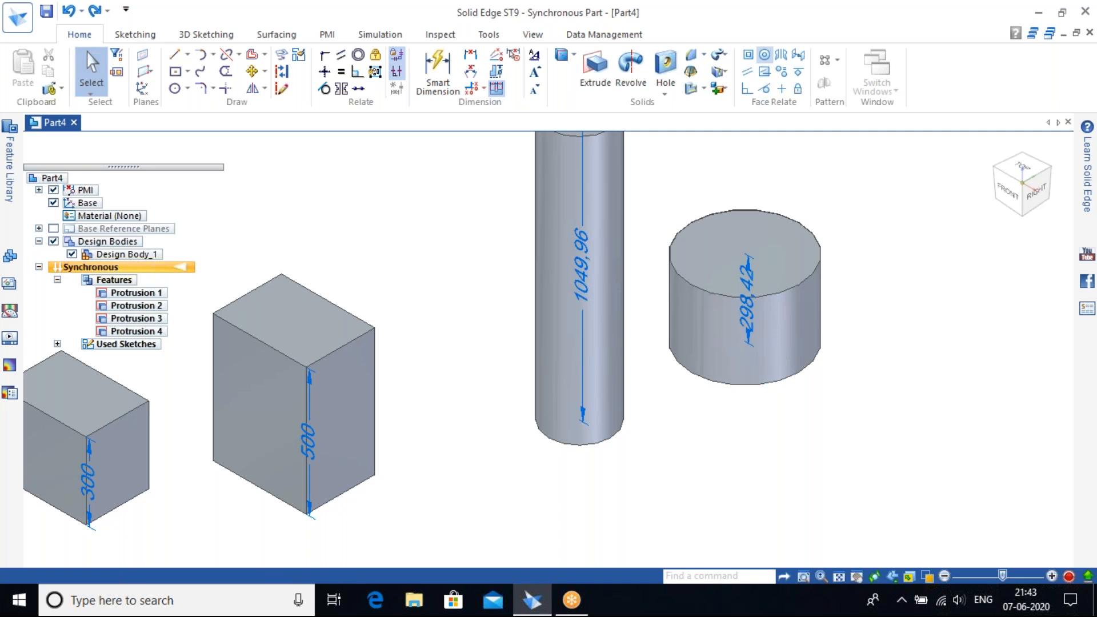
pyautogui.click(598, 214)
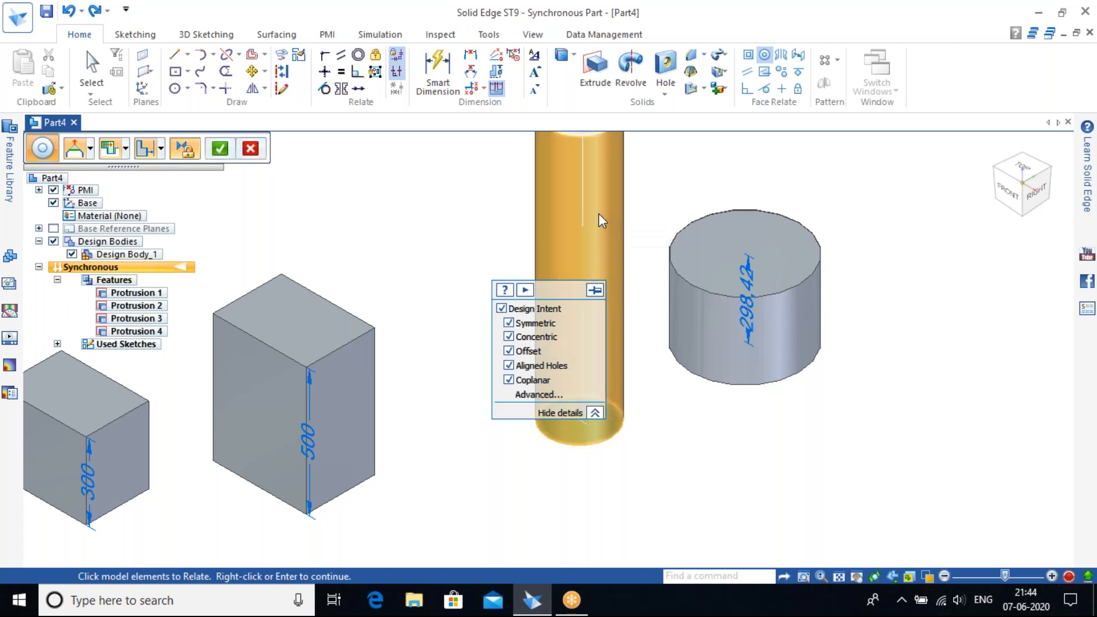
pyautogui.rightClick(711, 473)
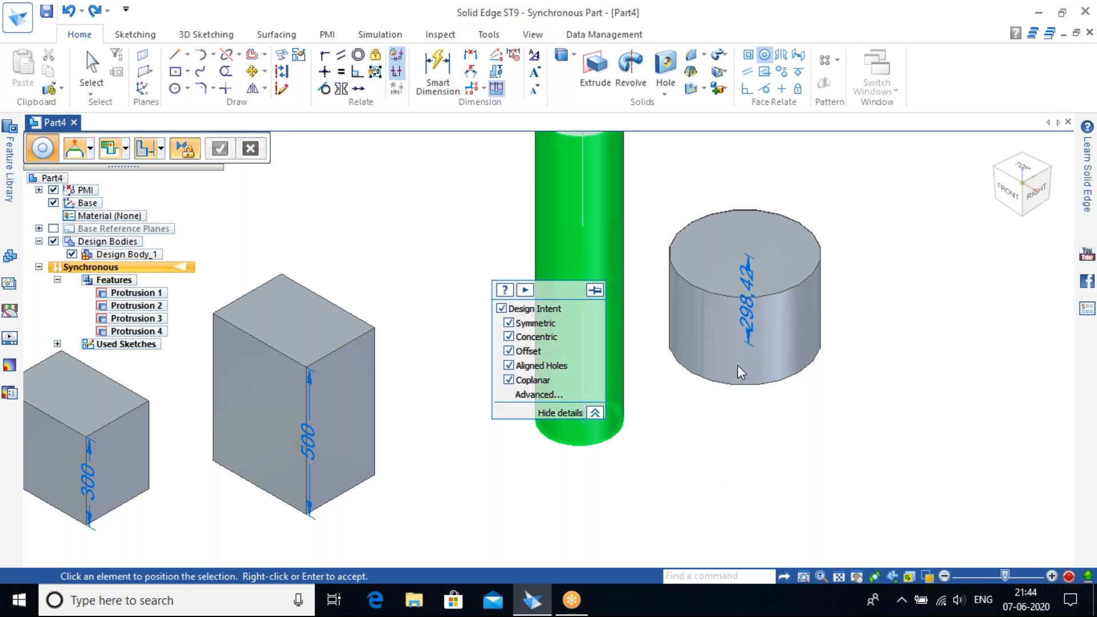
pyautogui.click(738, 350)
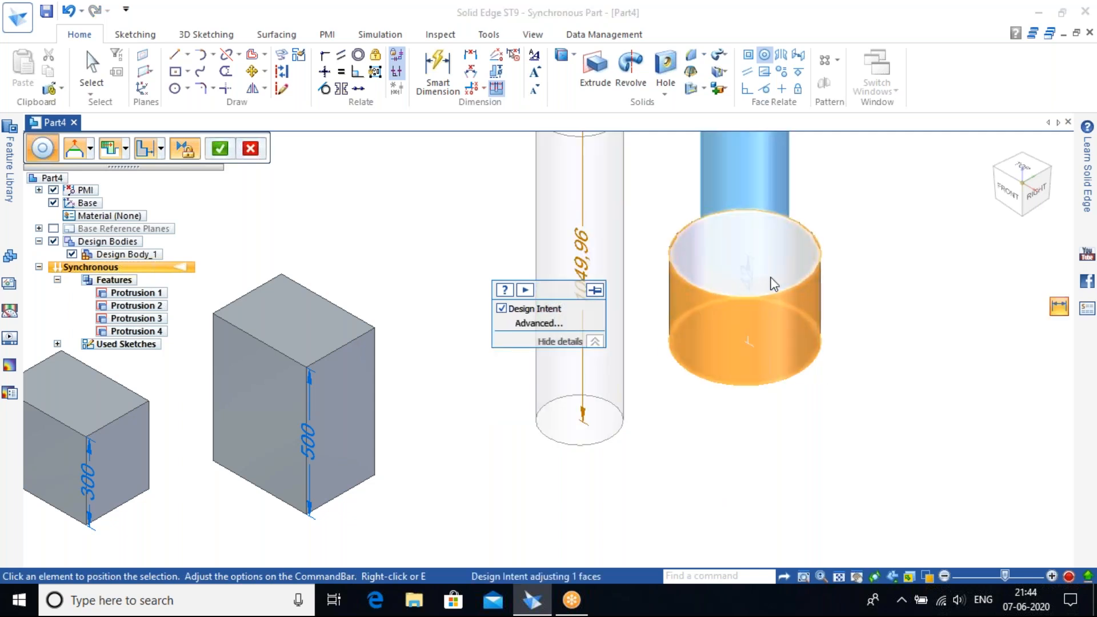
pyautogui.rightClick(790, 425)
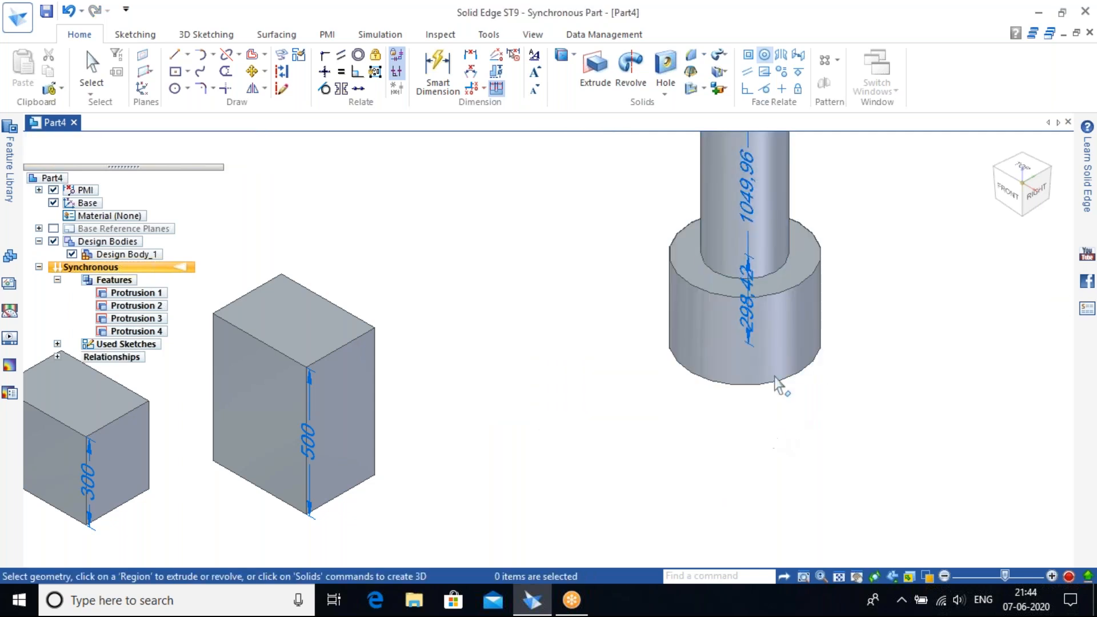
# Dimension the taller block's bottom edge along the X direction and set it to 400 mm.
pyautogui.scroll(-2, 742, 389)
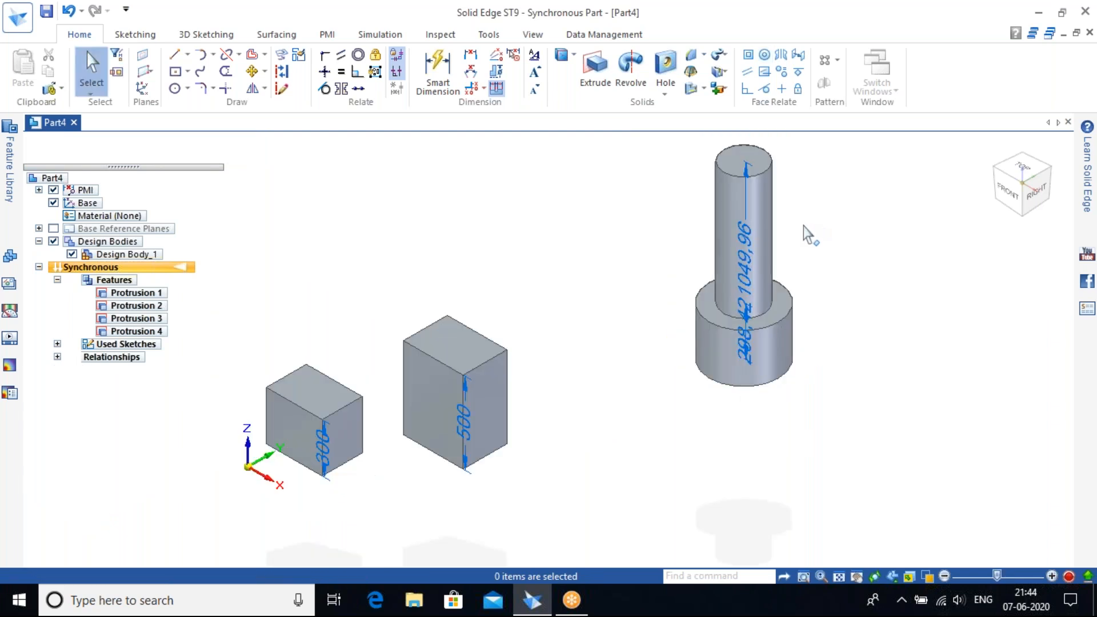
pyautogui.scroll(1, 804, 226)
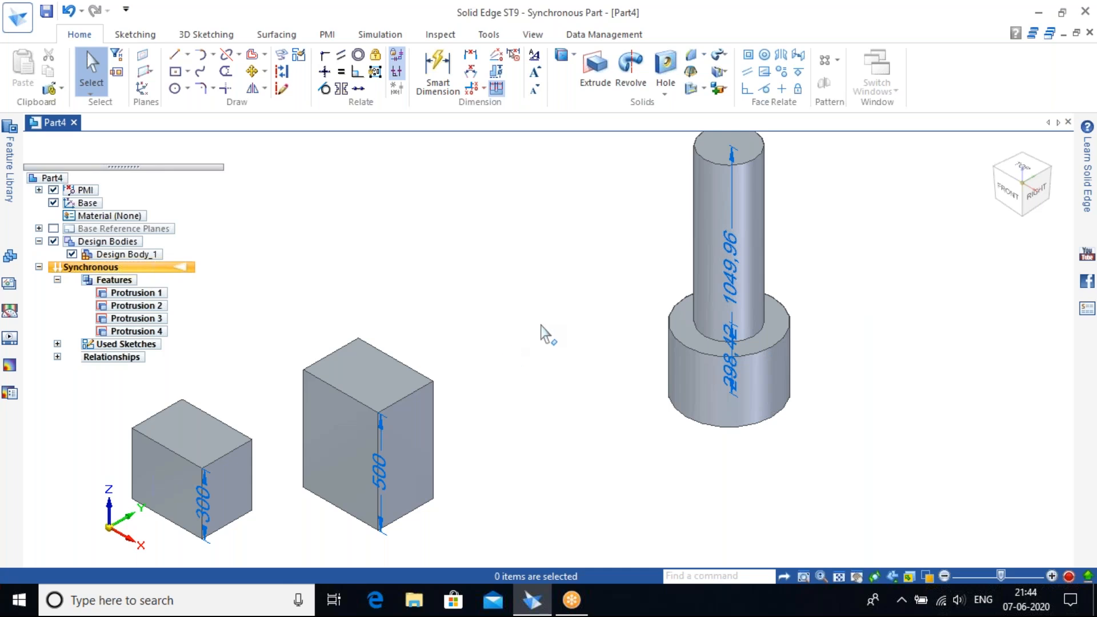
pyautogui.keyDown('shift'); pyautogui.moveTo(538, 324); pyautogui.dragTo(661, 307, button='middle'); pyautogui.keyUp('shift')
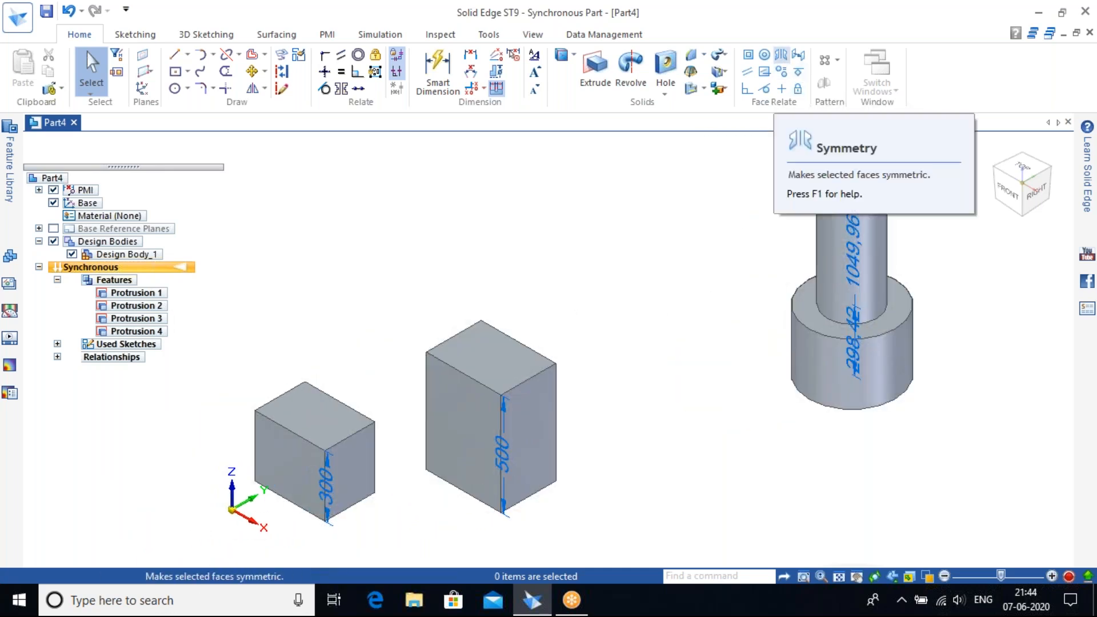
pyautogui.scroll(3, 566, 319)
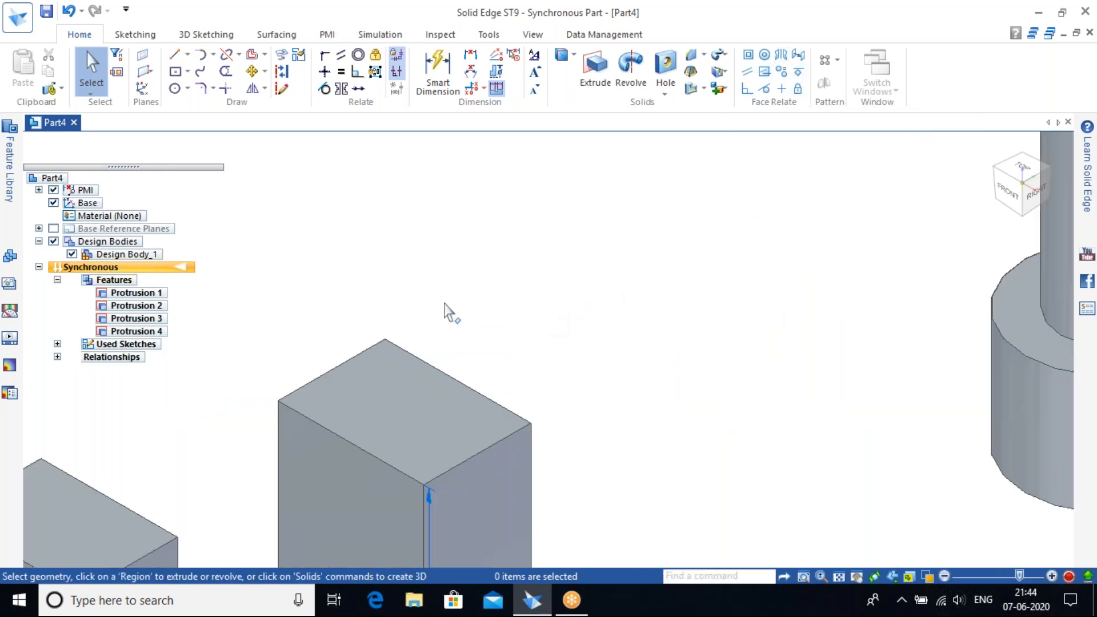
pyautogui.scroll(-1, 468, 286)
pyautogui.keyDown('shift'); pyautogui.moveTo(472, 286); pyautogui.dragTo(607, 200, button='middle'); pyautogui.keyUp('shift')
pyautogui.scroll(2, 611, 199)
pyautogui.scroll(-2, 615, 249)
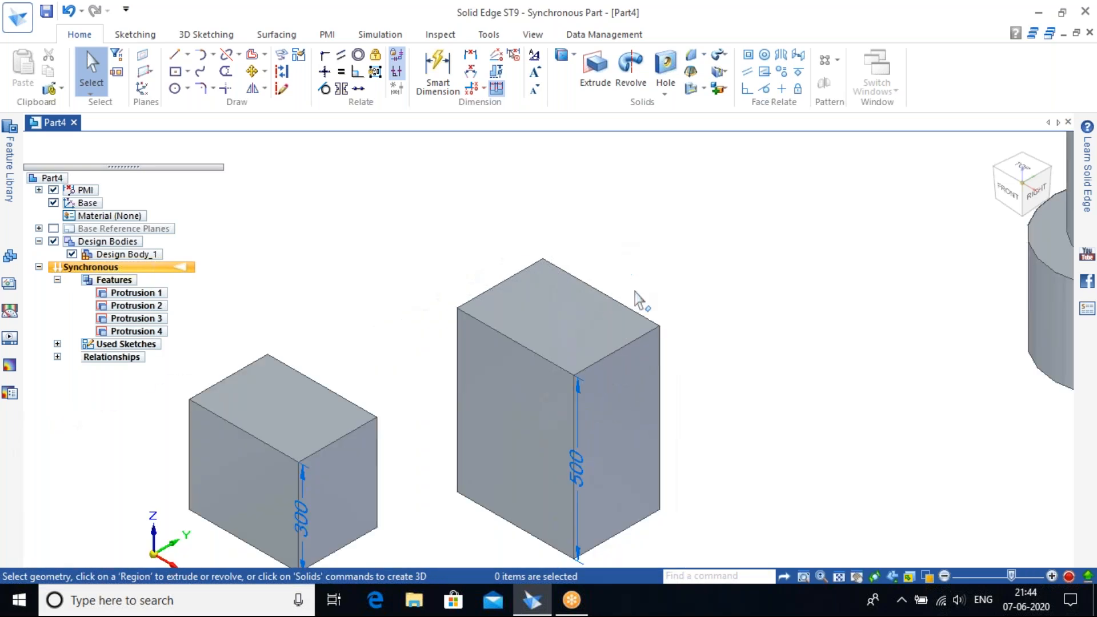
pyautogui.scroll(-1, 638, 301)
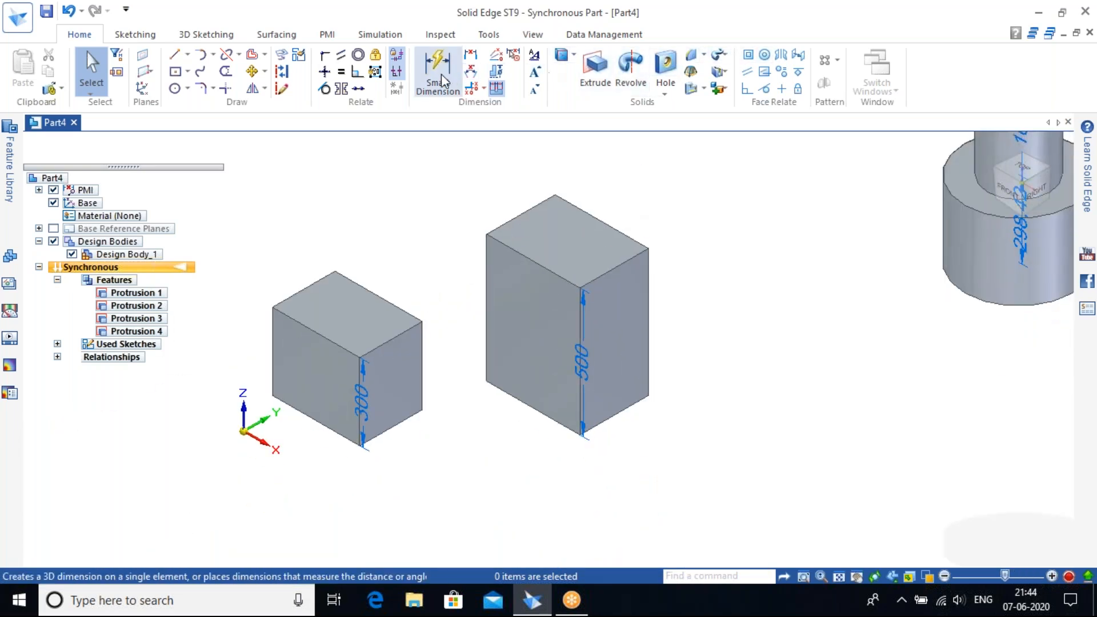
pyautogui.click(538, 412)
pyautogui.click(499, 444)
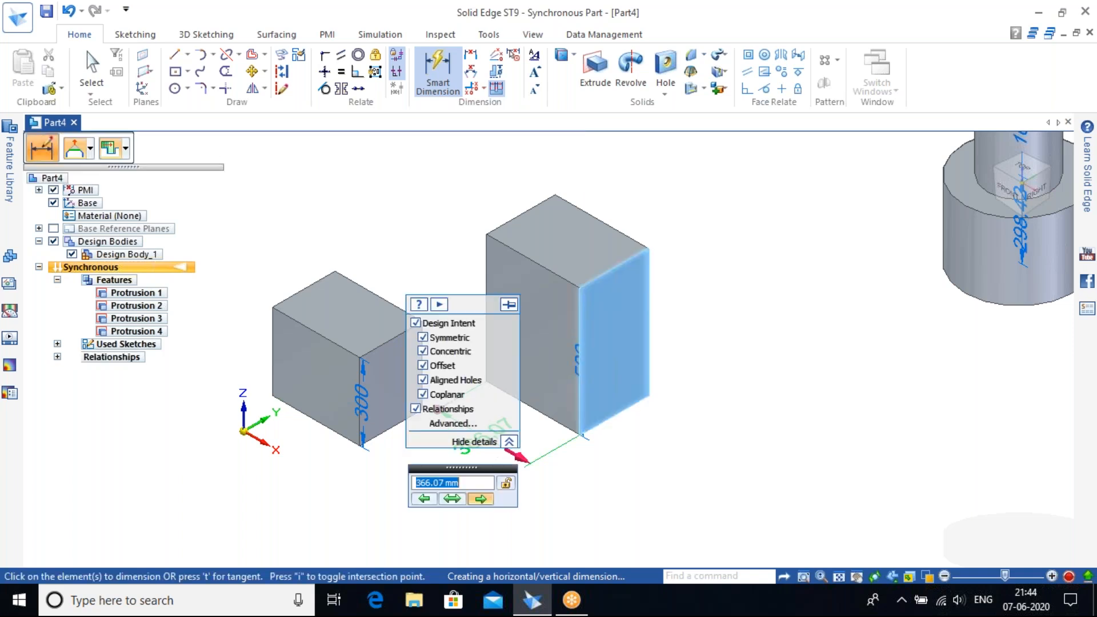
pyautogui.press('Return')
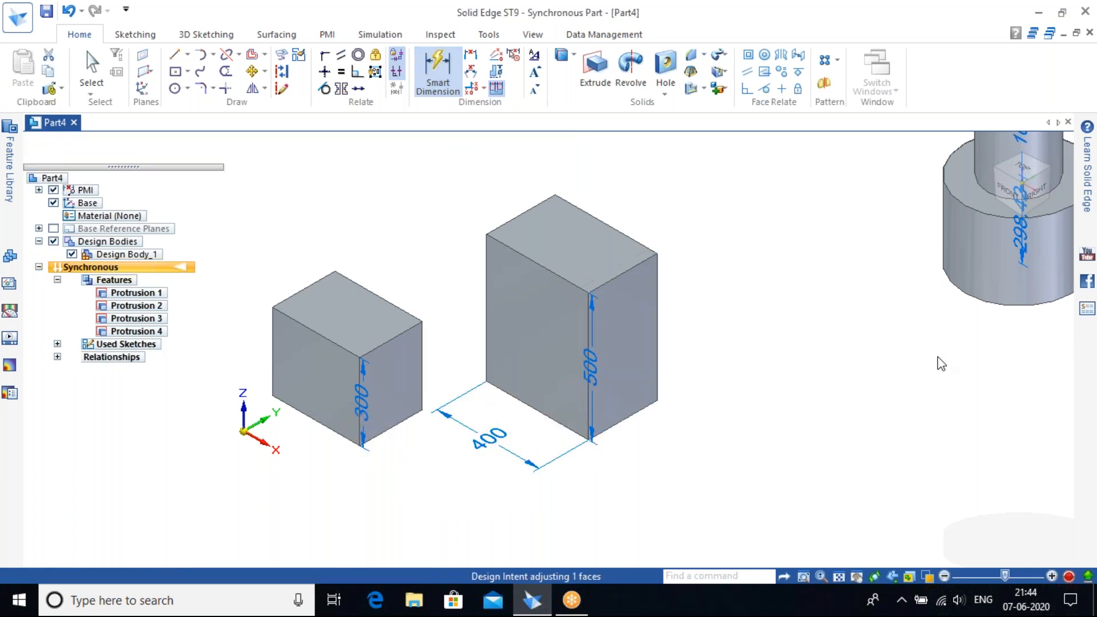
pyautogui.press('Escape')
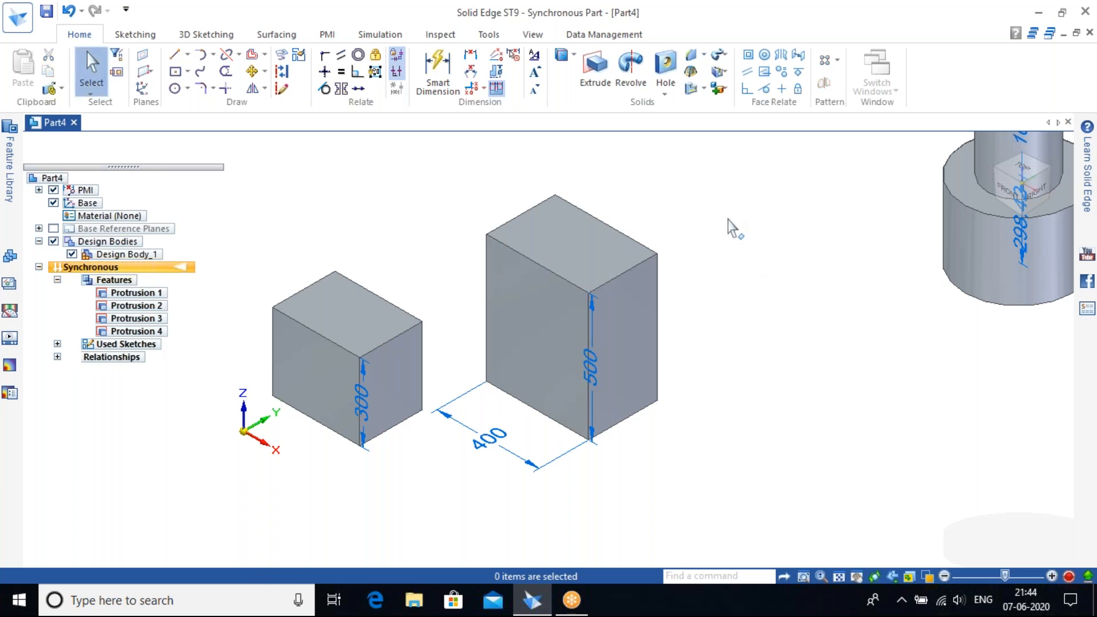
# Create a reference plane normal to the taller block's top edge along the X direction, at position 0.5.
pyautogui.click(144, 71)
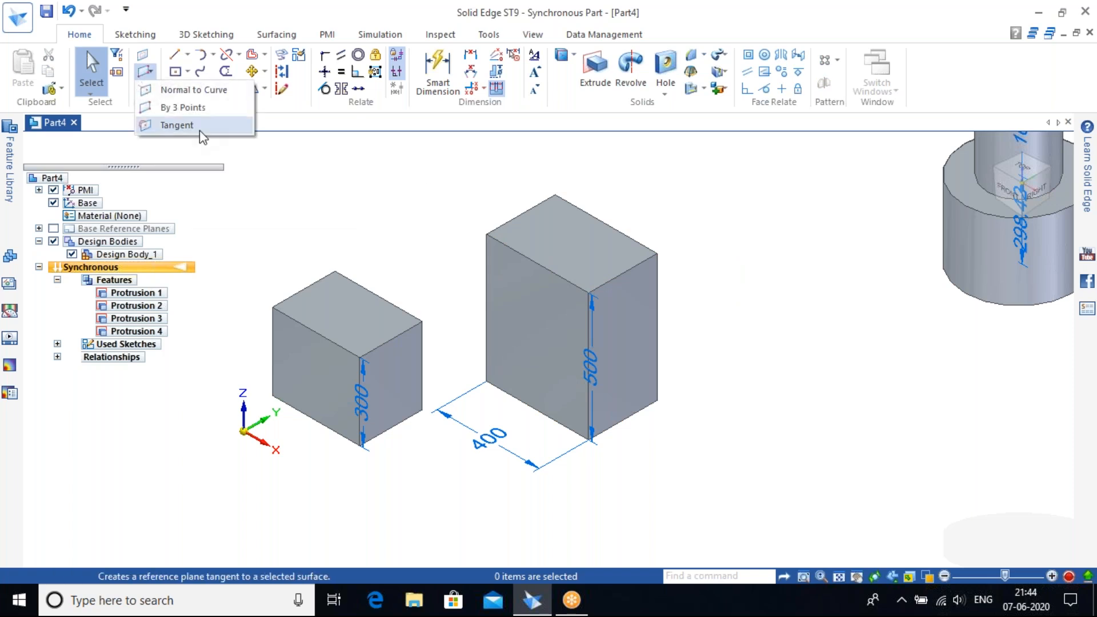
pyautogui.click(220, 93)
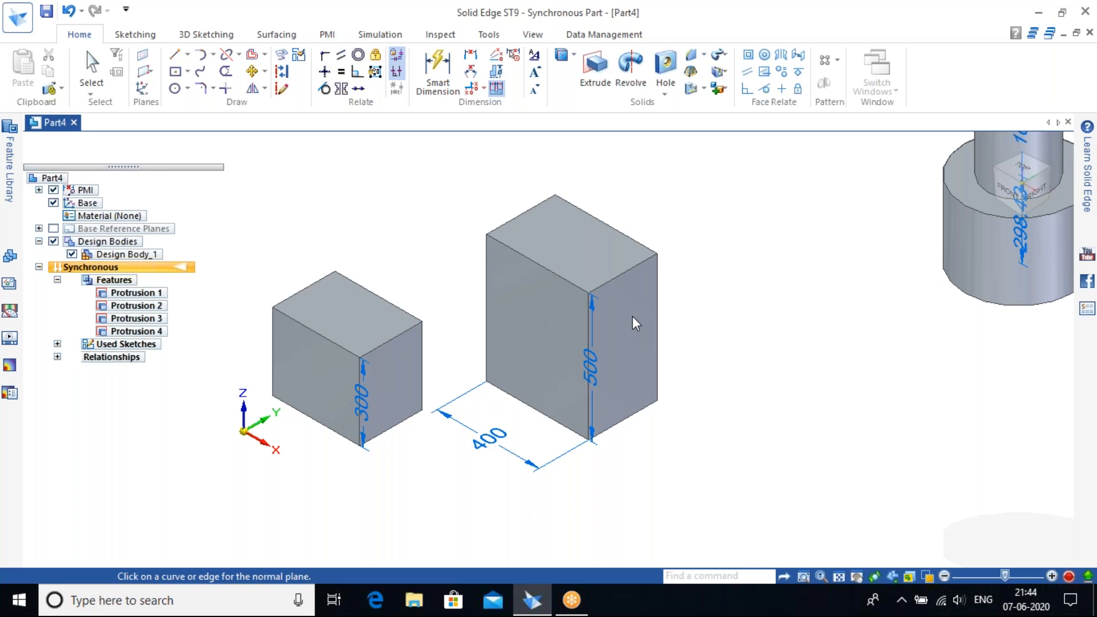
pyautogui.click(539, 262)
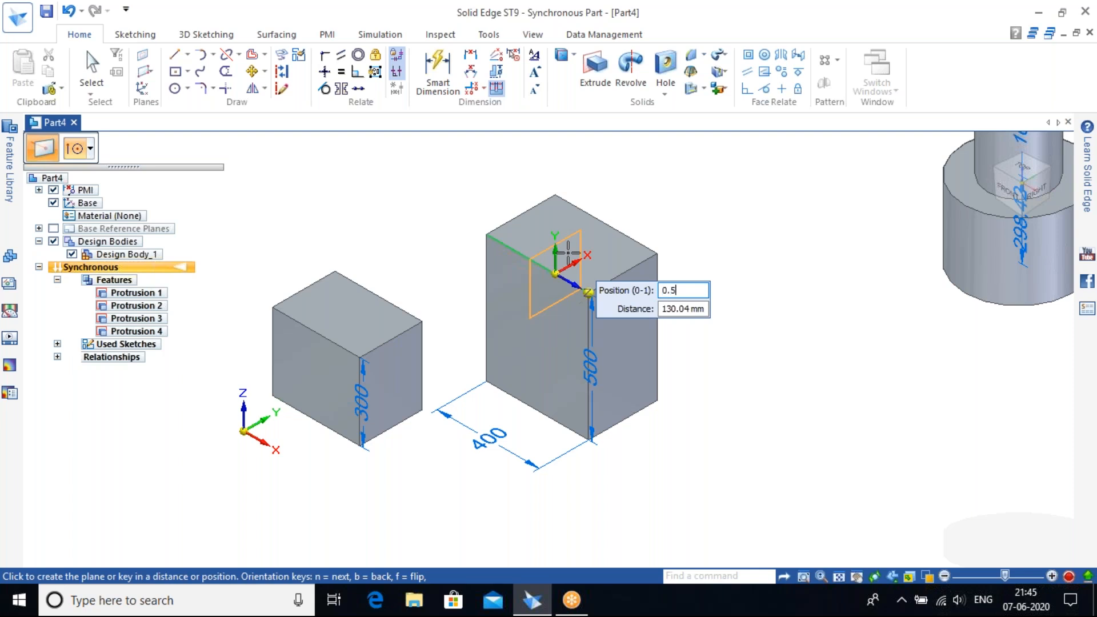
pyautogui.press('Return')
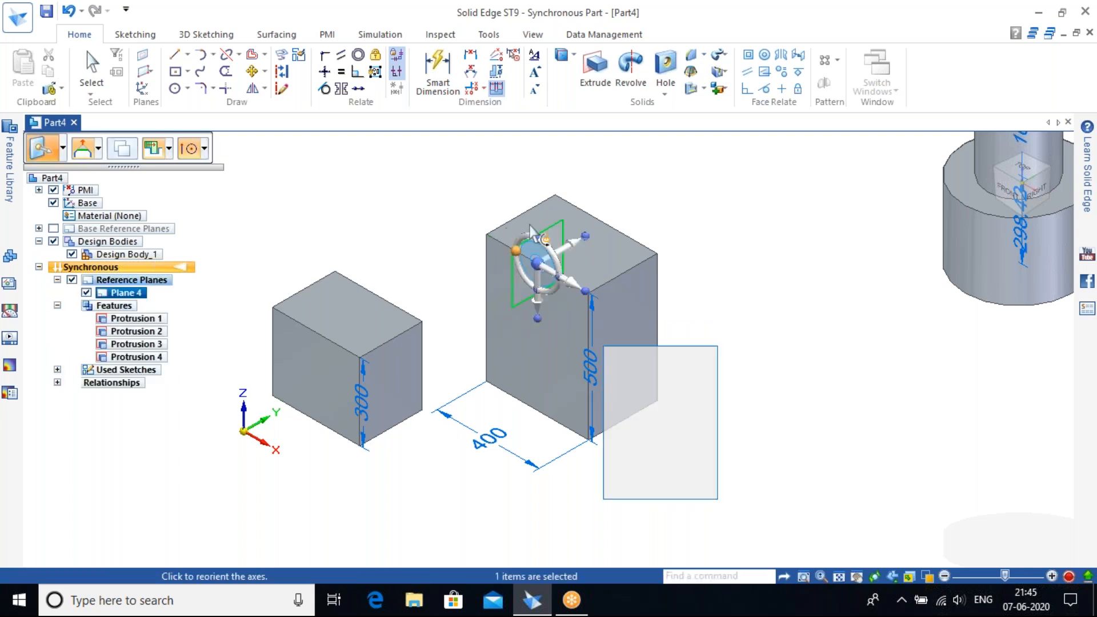
pyautogui.click(685, 231)
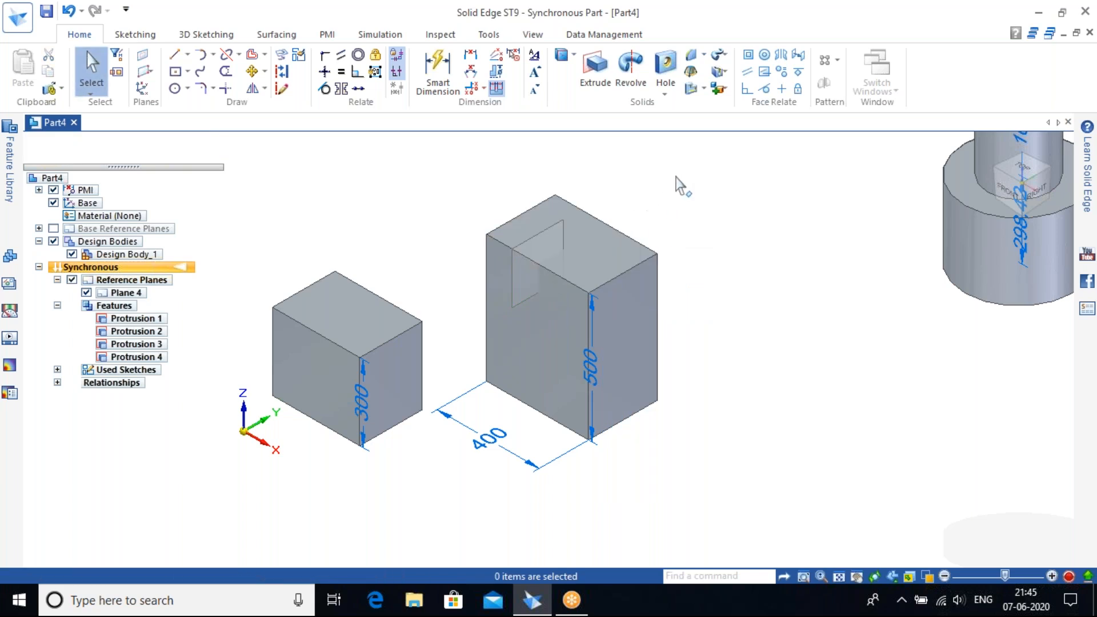
pyautogui.moveTo(644, 184); pyautogui.dragTo(661, 216, button='middle')
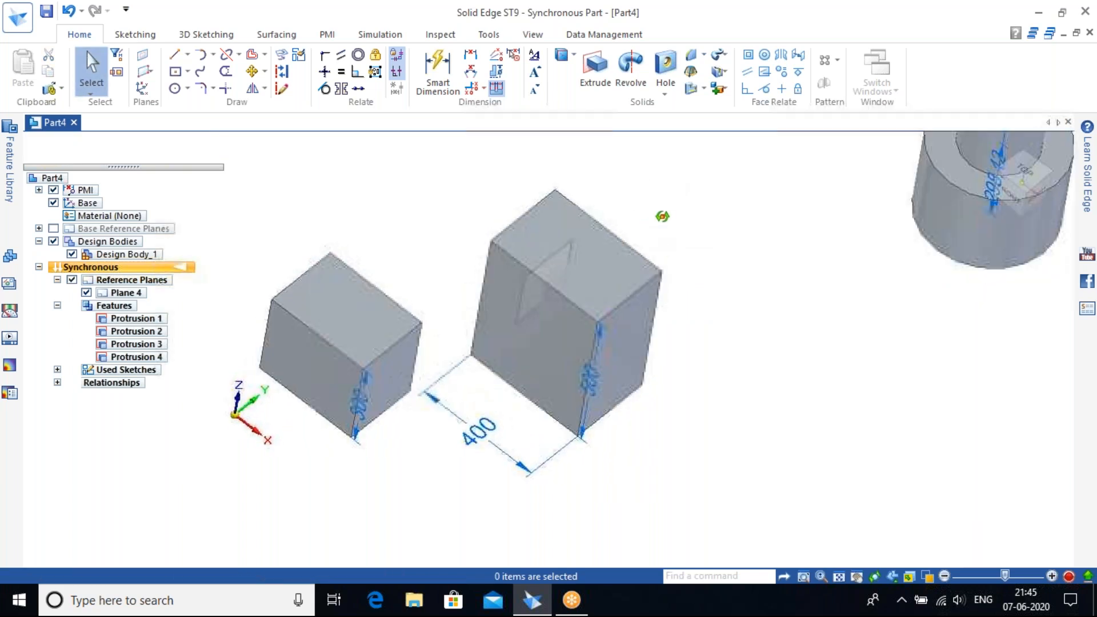
# Sketch two circles on the taller block's top face, about 51 mm in diameter near the right corner and a larger one near the opposite end.
pyautogui.scroll(2, 663, 213)
pyautogui.click(174, 88)
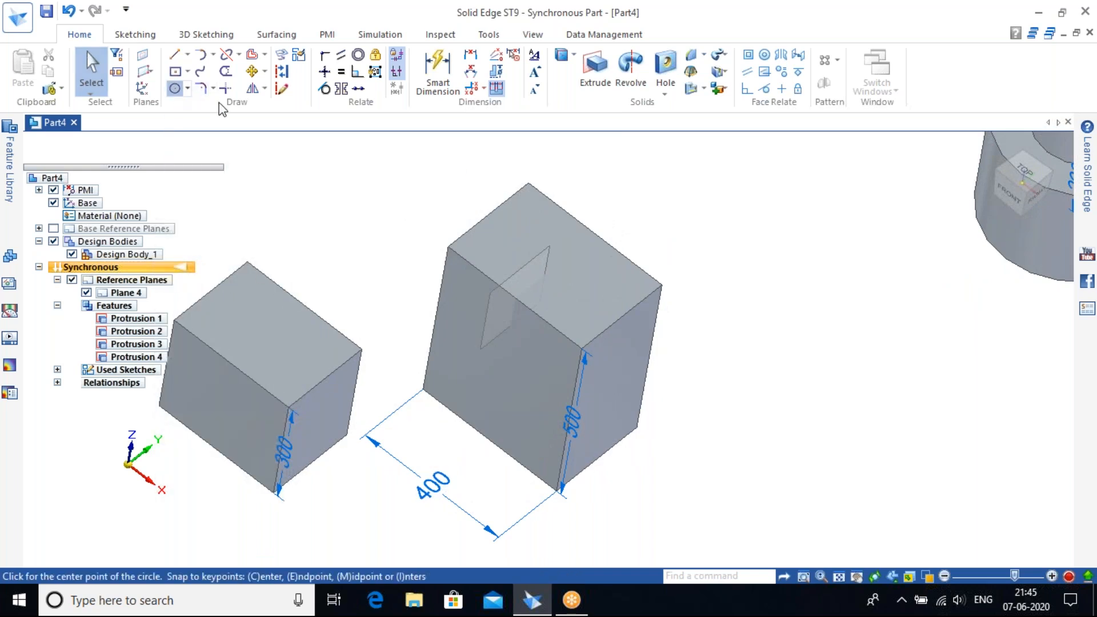
pyautogui.click(632, 283)
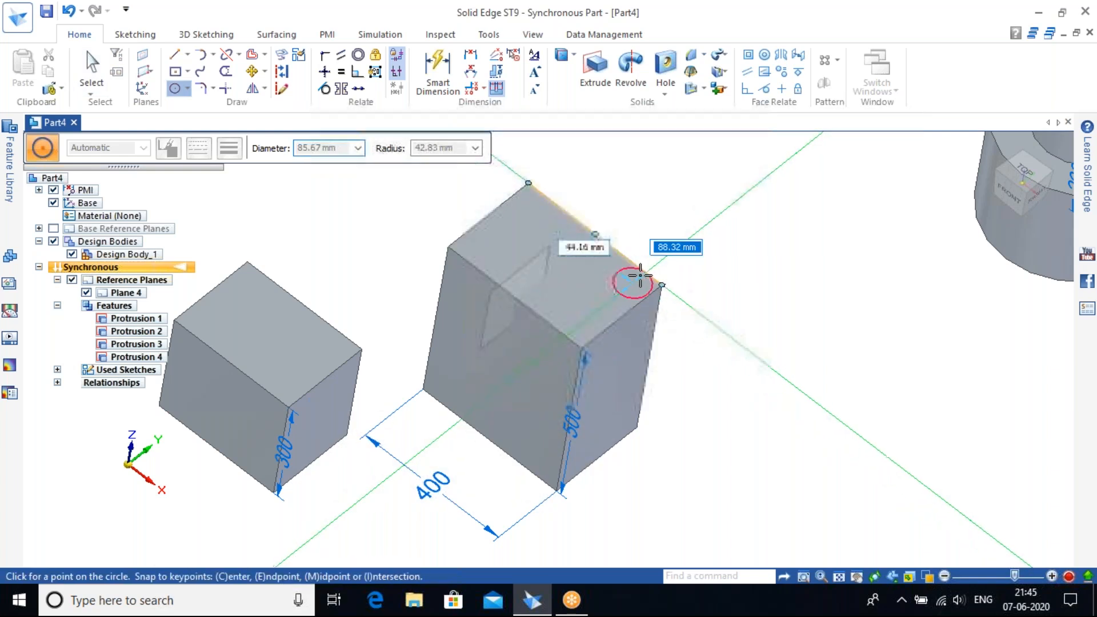
pyautogui.click(641, 277)
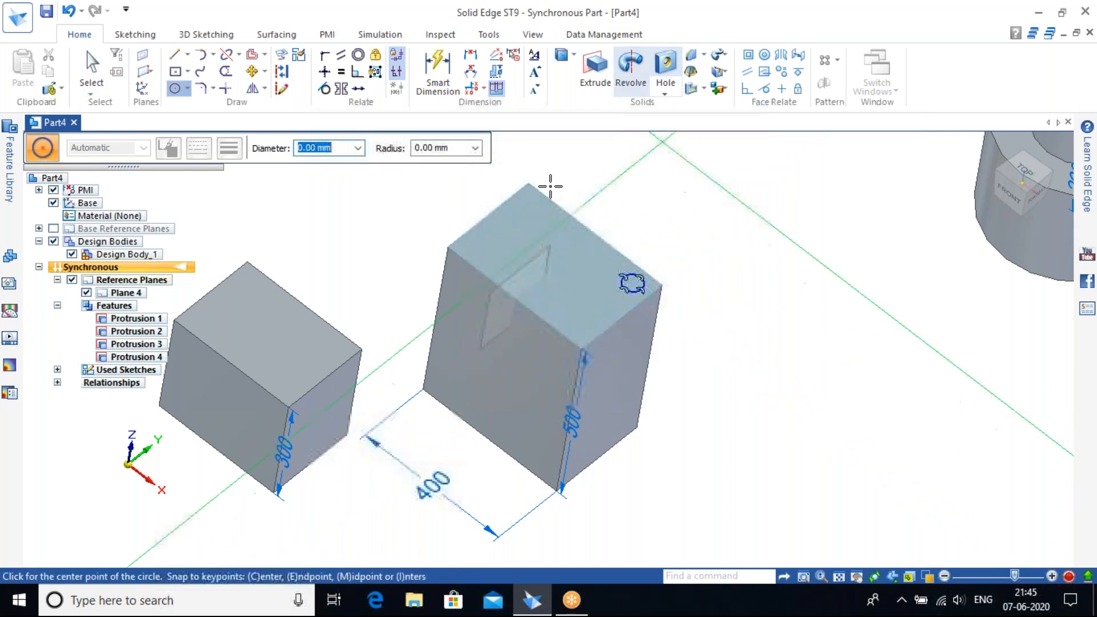
pyautogui.click(500, 240)
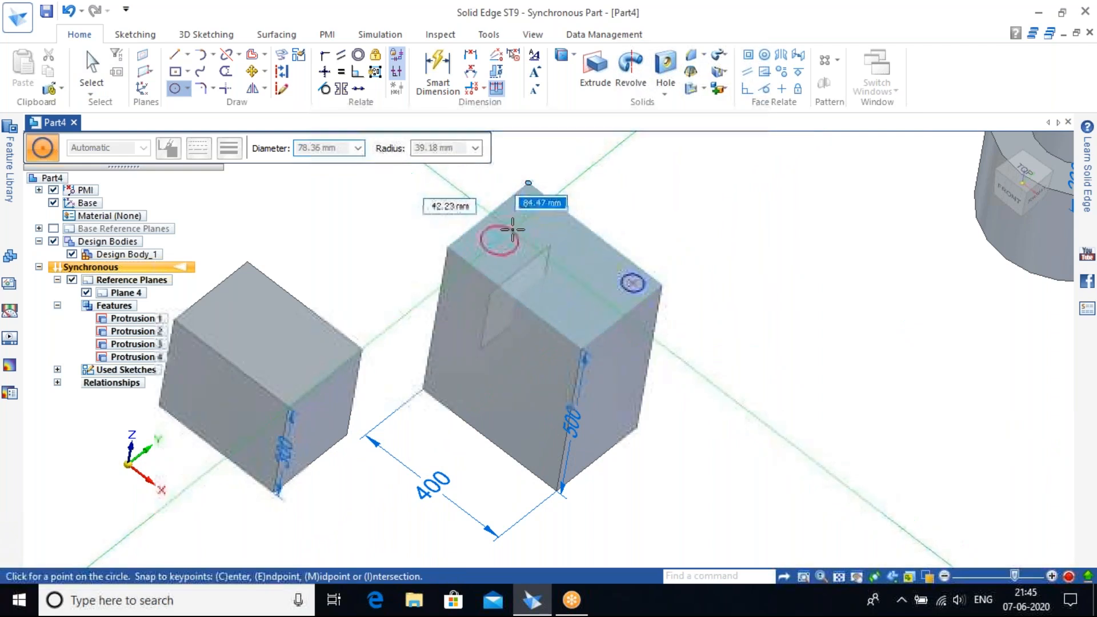
pyautogui.click(513, 231)
# Extrude the larger circle on the taller block's top face upward by about 451 mm.
pyautogui.click(593, 67)
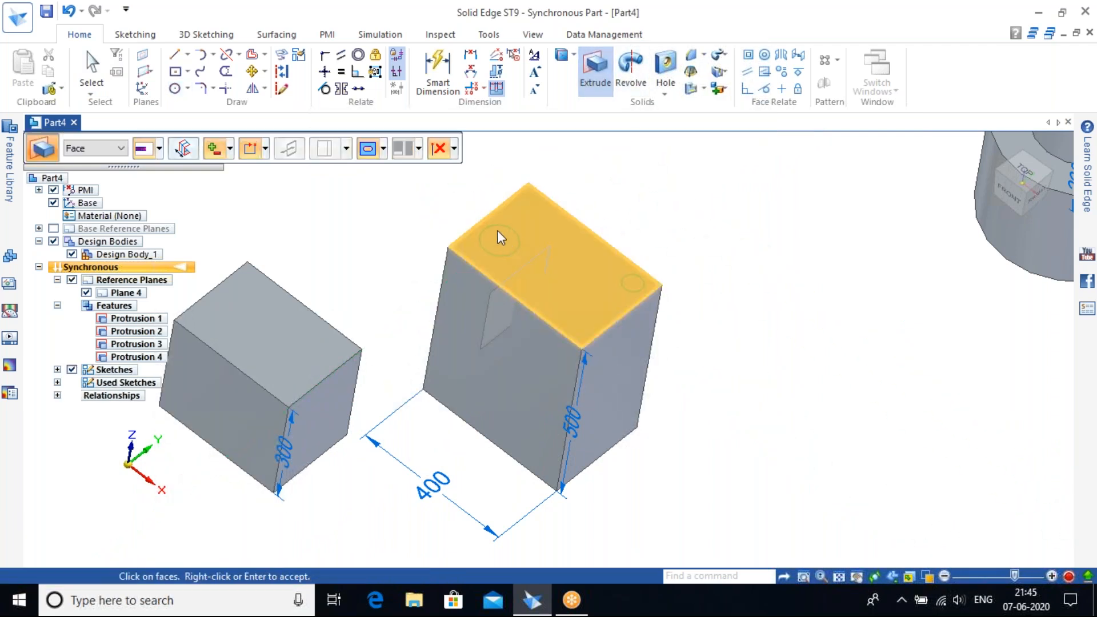
pyautogui.scroll(3, 496, 225)
pyautogui.click(477, 232)
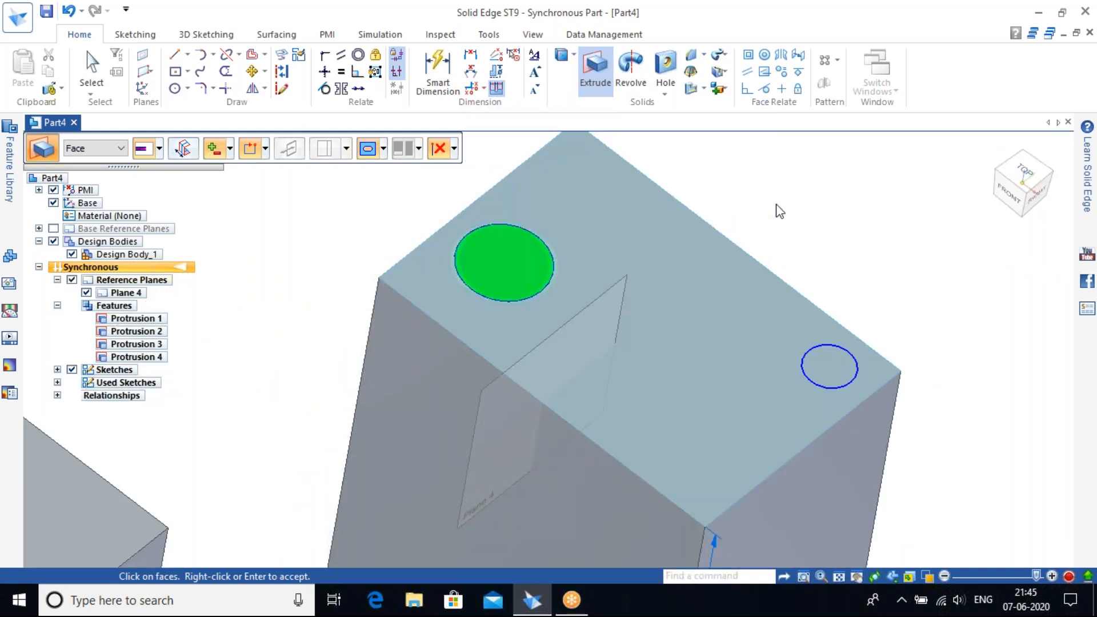
pyautogui.rightClick(779, 203)
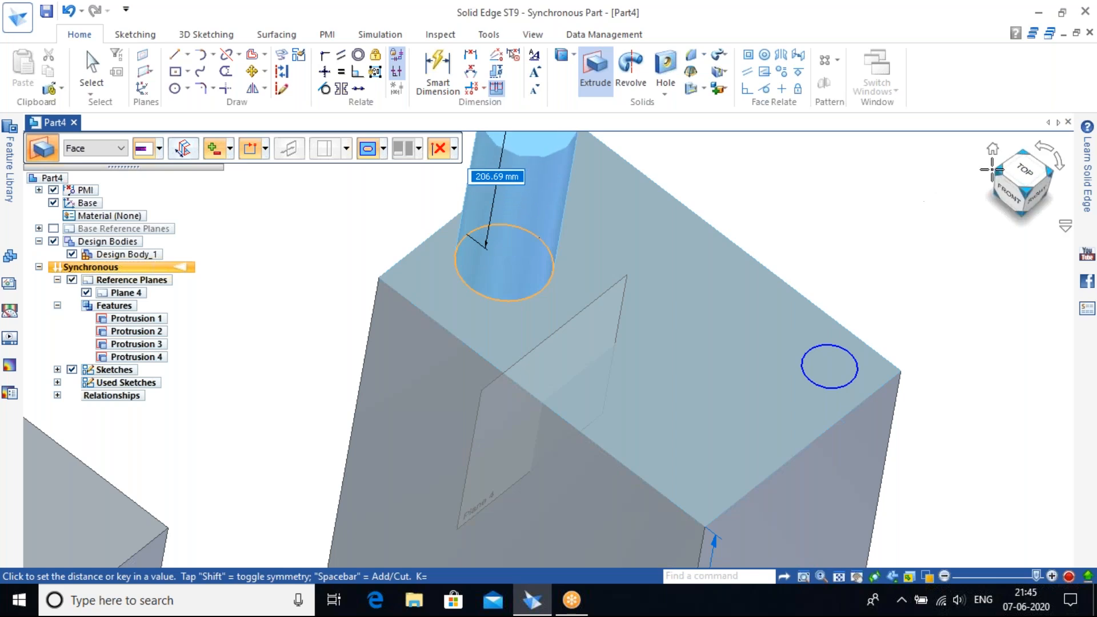
pyautogui.press('Escape')
pyautogui.click(992, 149)
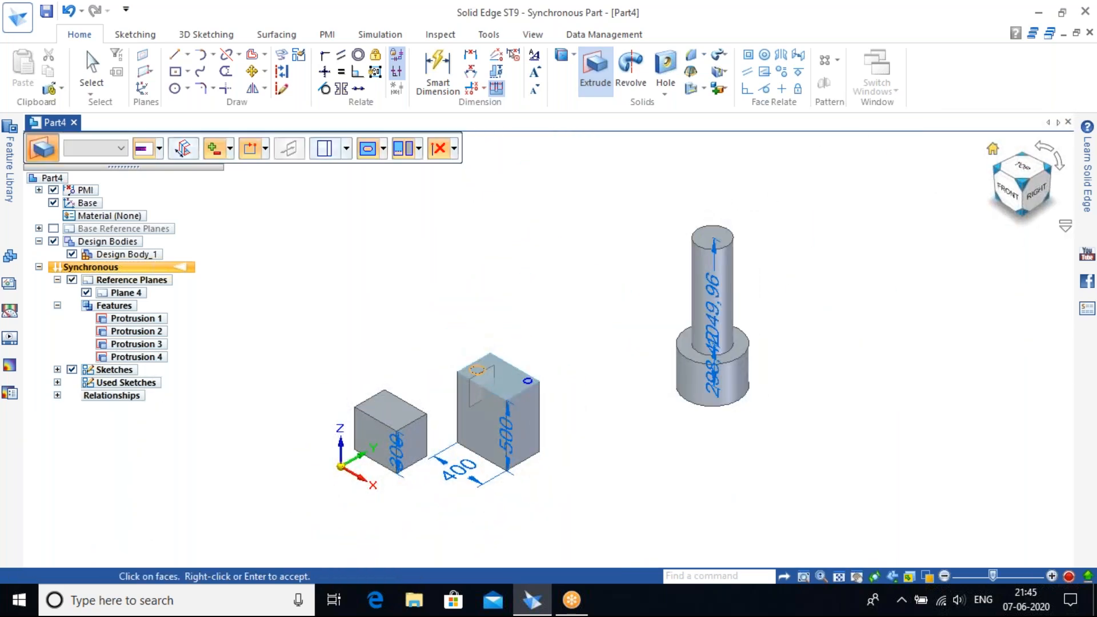
pyautogui.rightClick(548, 299)
pyautogui.click(534, 345)
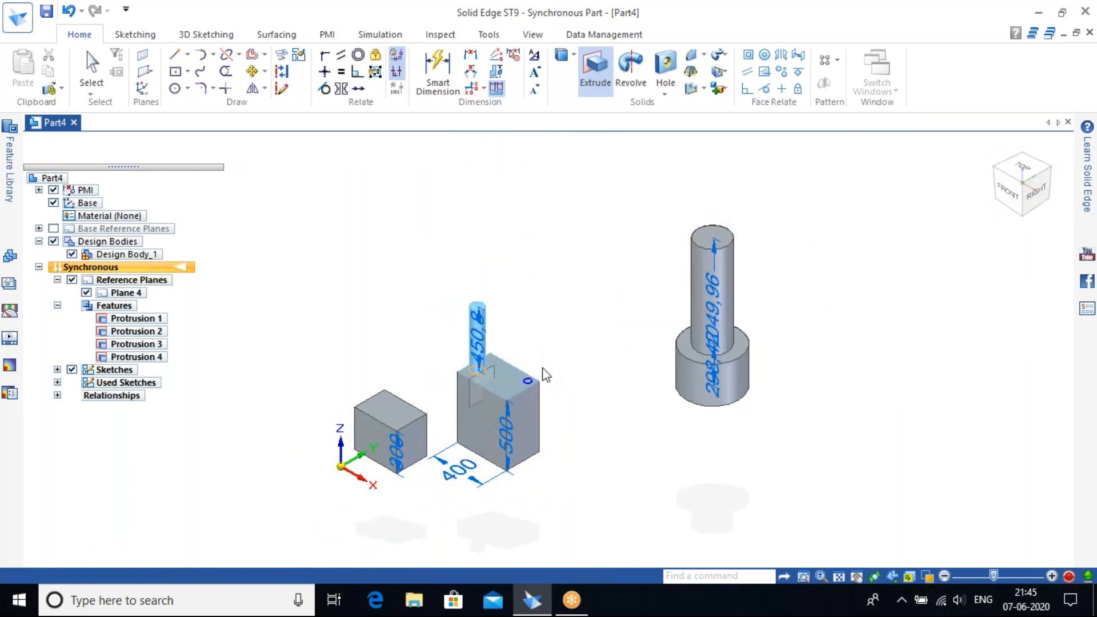
# Extrude the smaller circle on the taller block's top face upward by about 322 mm.
pyautogui.scroll(3, 534, 367)
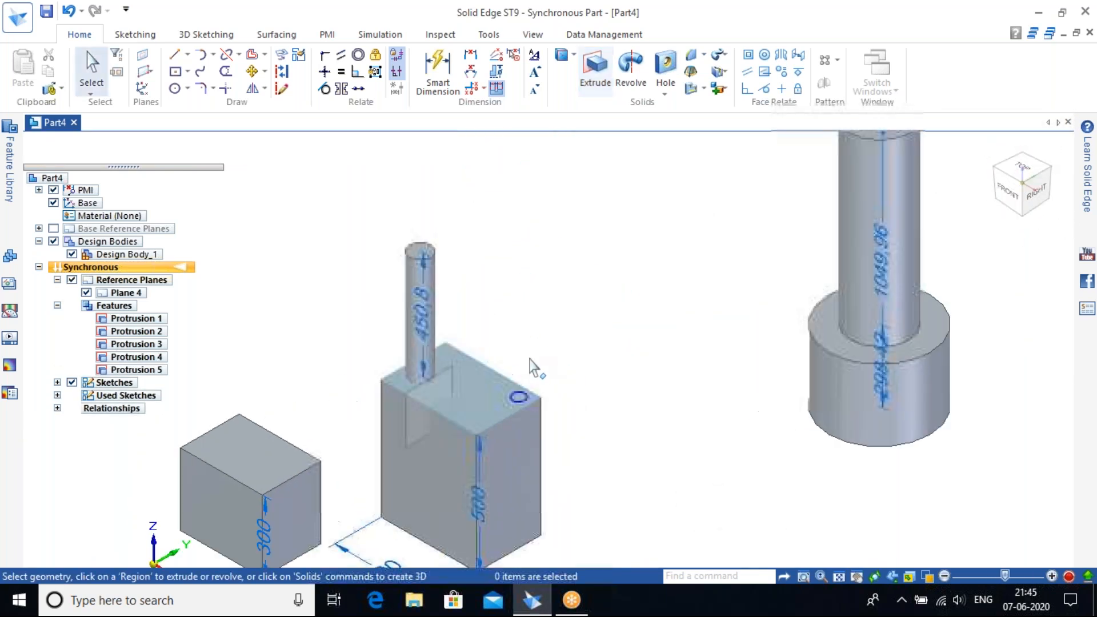
pyautogui.click(591, 72)
pyautogui.scroll(3, 522, 379)
pyautogui.click(520, 431)
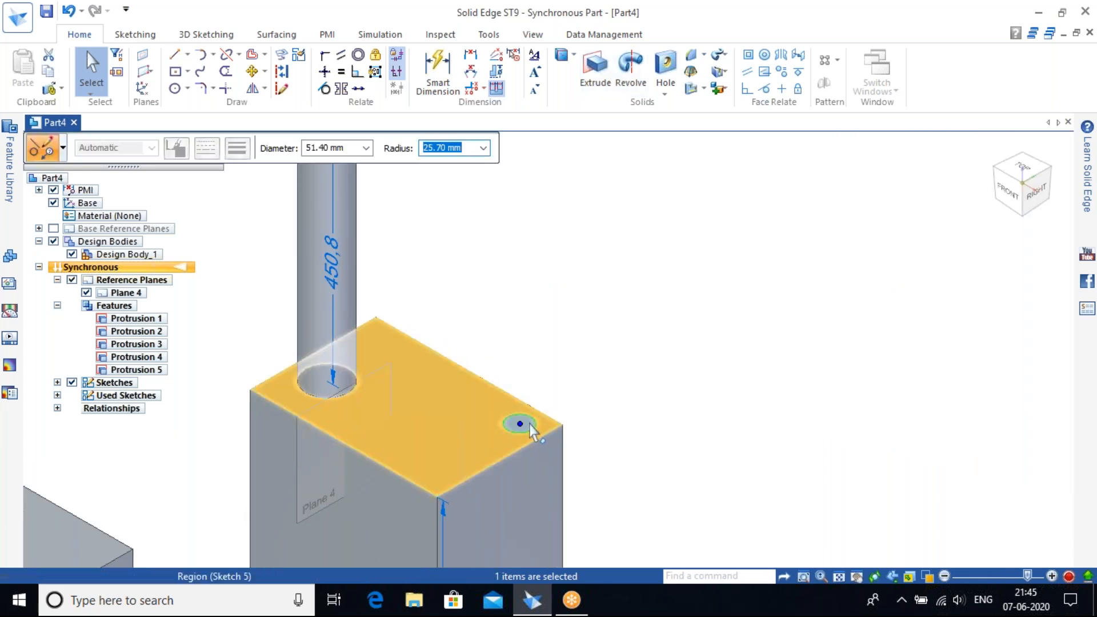
pyautogui.click(588, 79)
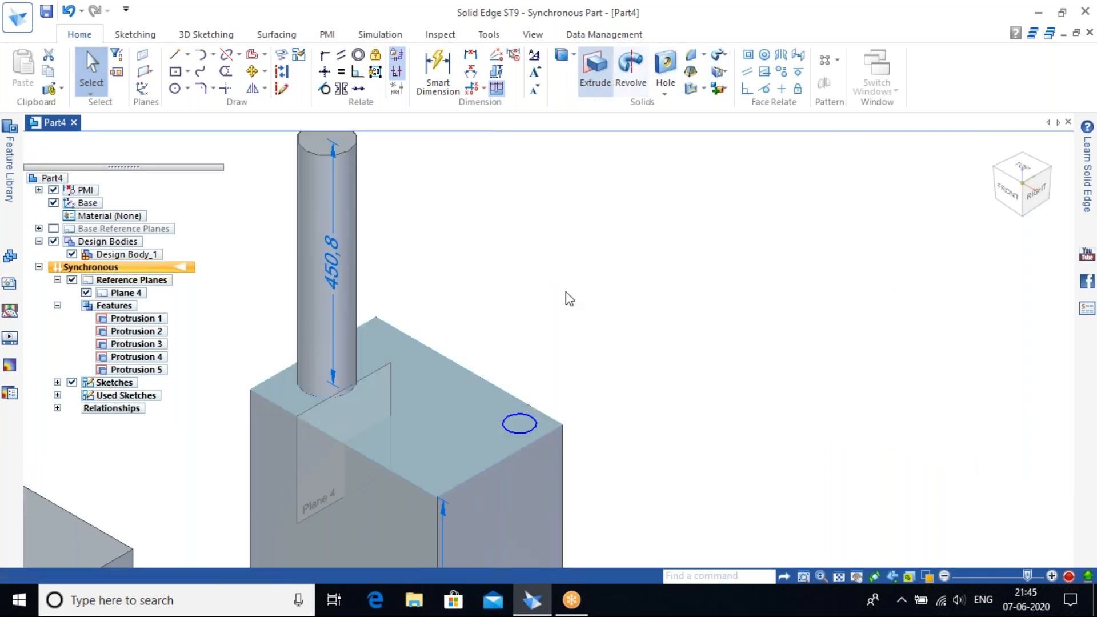
pyautogui.click(520, 423)
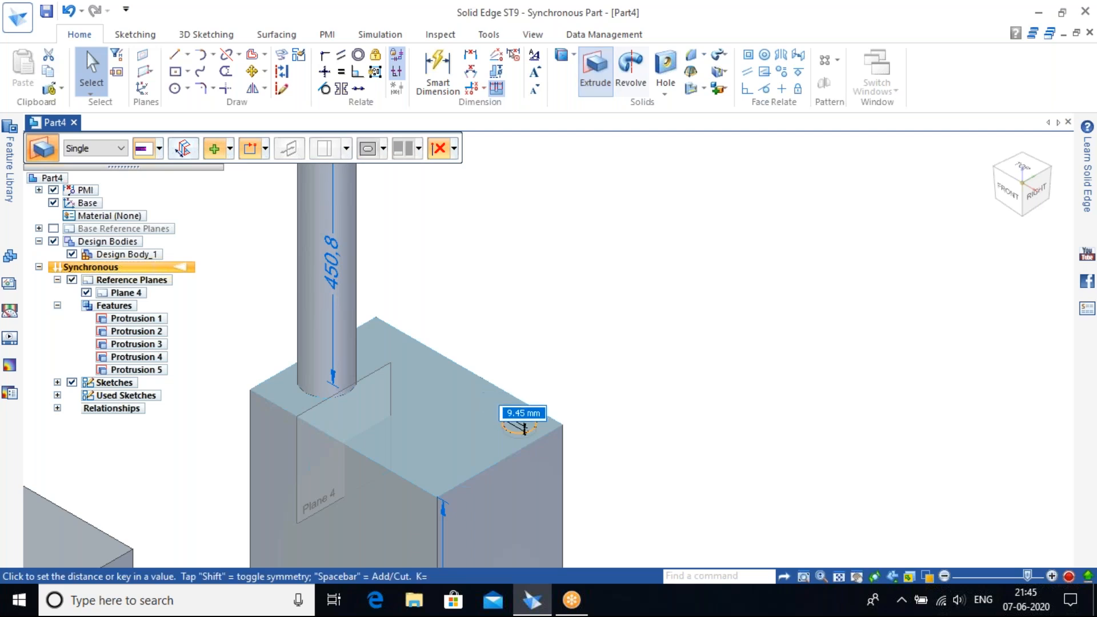
pyautogui.click(585, 244)
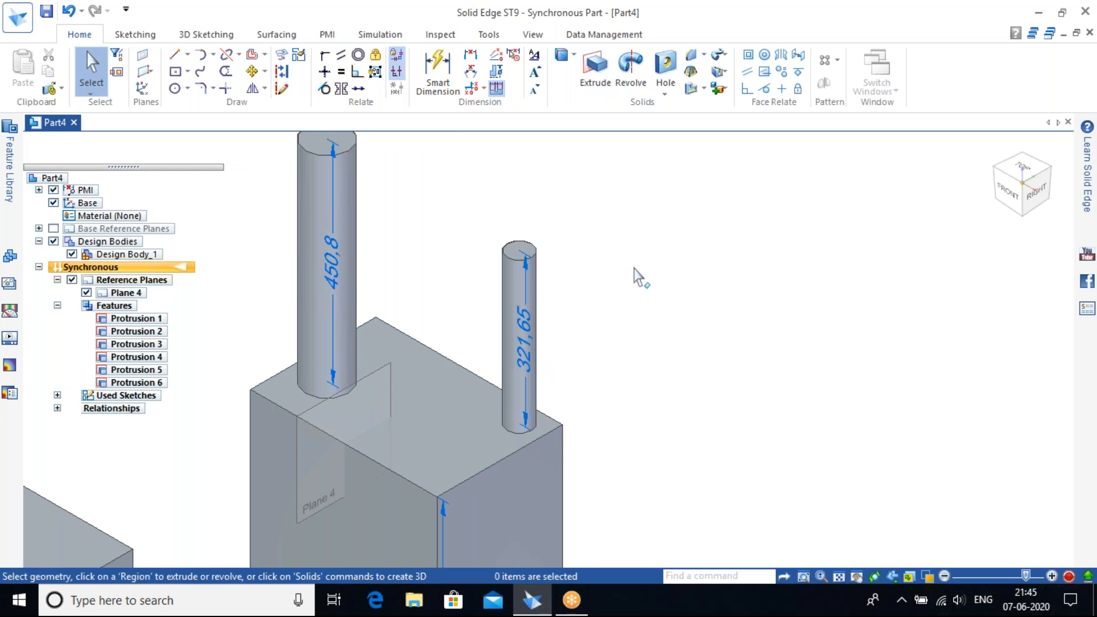
pyautogui.moveTo(614, 423); pyautogui.dragTo(510, 406, button='middle')
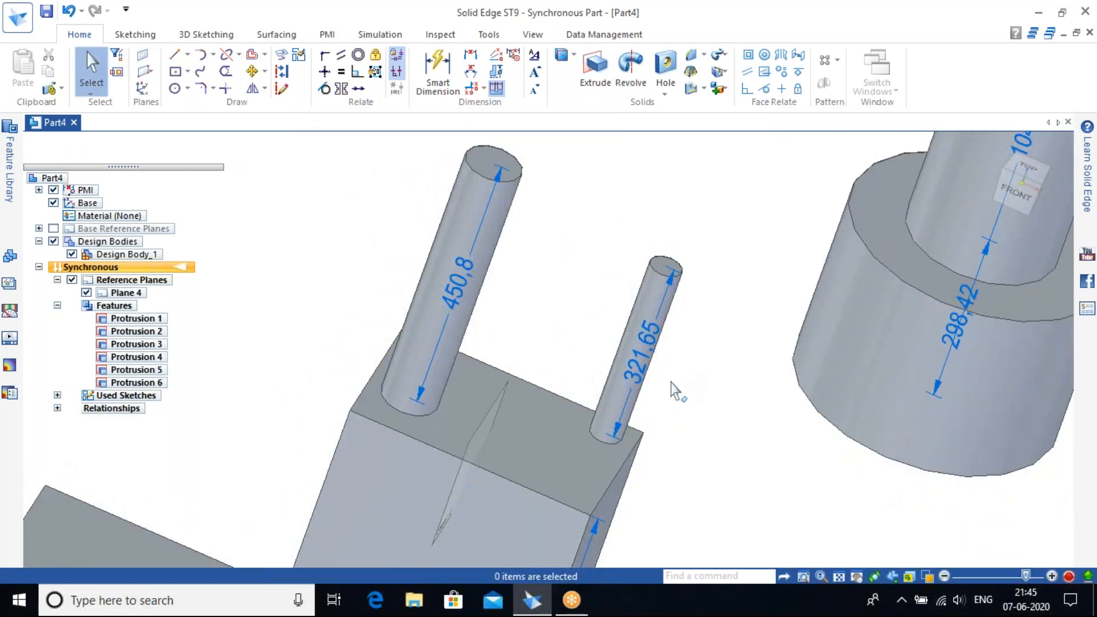
pyautogui.moveTo(673, 375); pyautogui.dragTo(726, 320, button='middle')
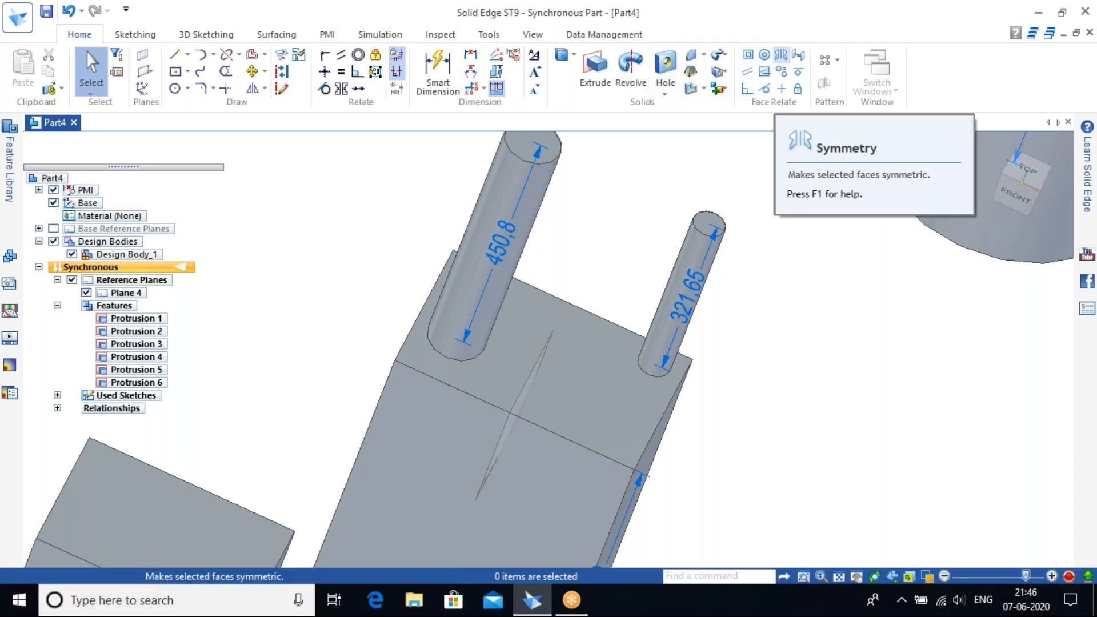
pyautogui.click(780, 55)
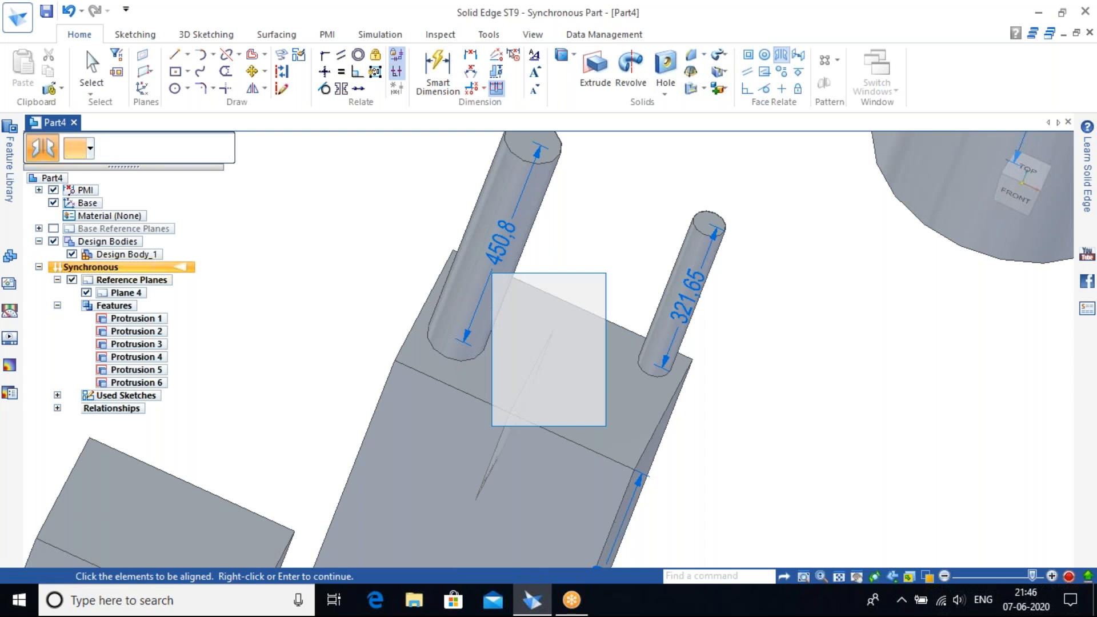
pyautogui.click(498, 203)
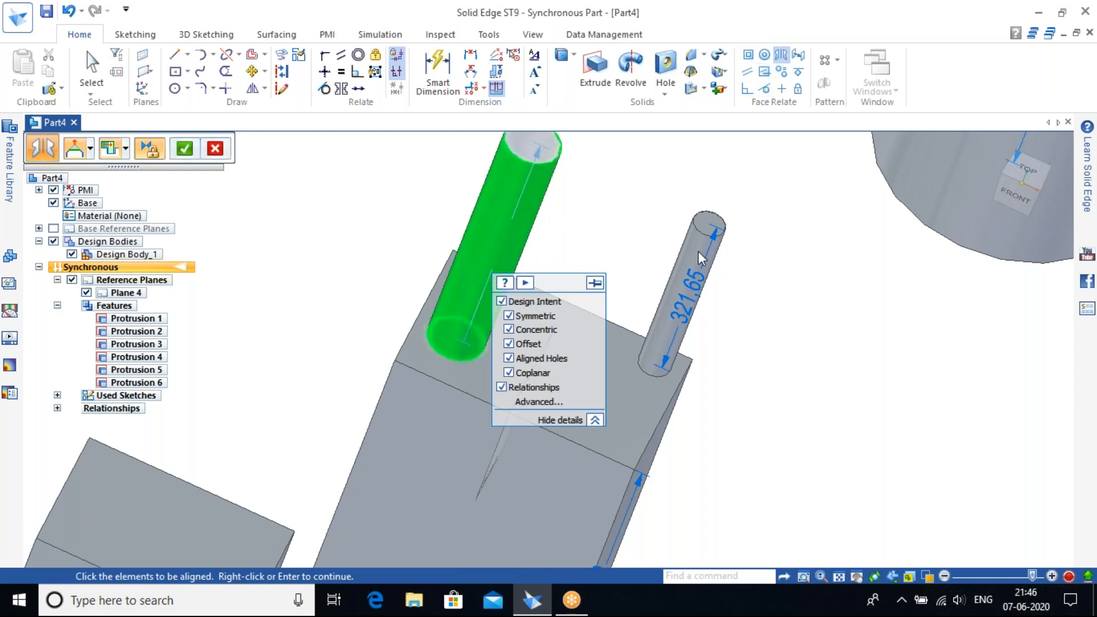
pyautogui.click(687, 288)
pyautogui.rightClick(777, 369)
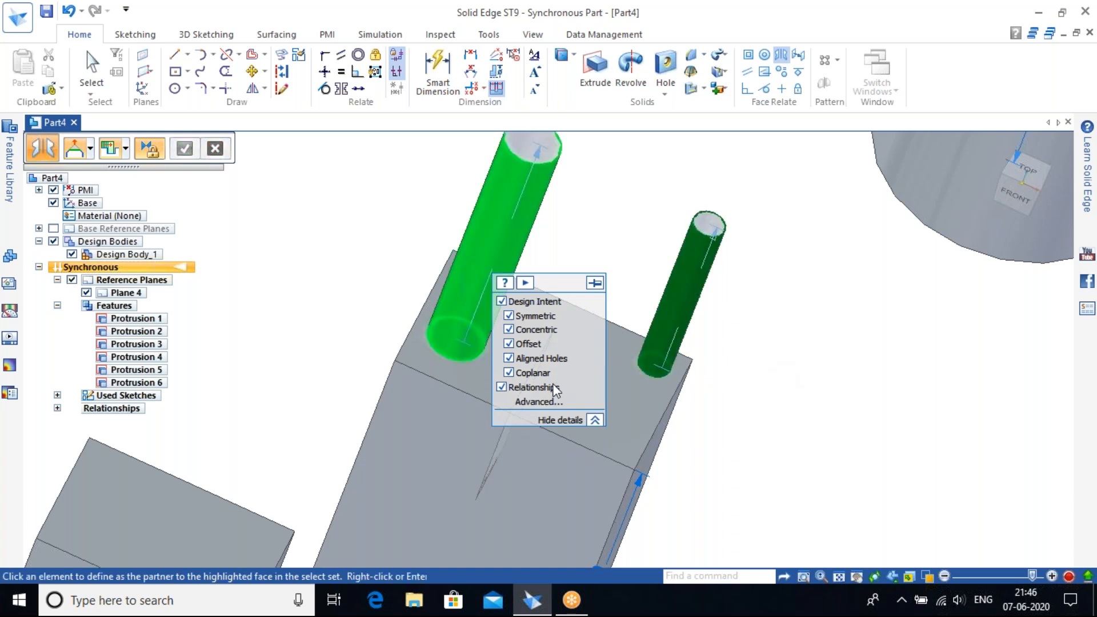
pyautogui.press('Escape')
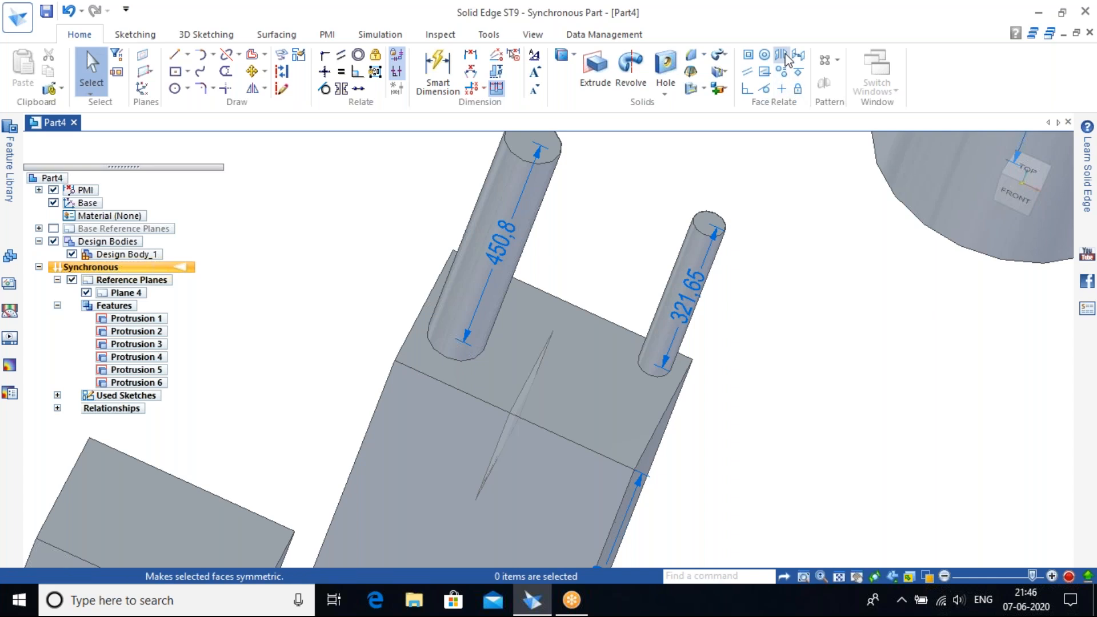
pyautogui.click(784, 55)
pyautogui.click(526, 214)
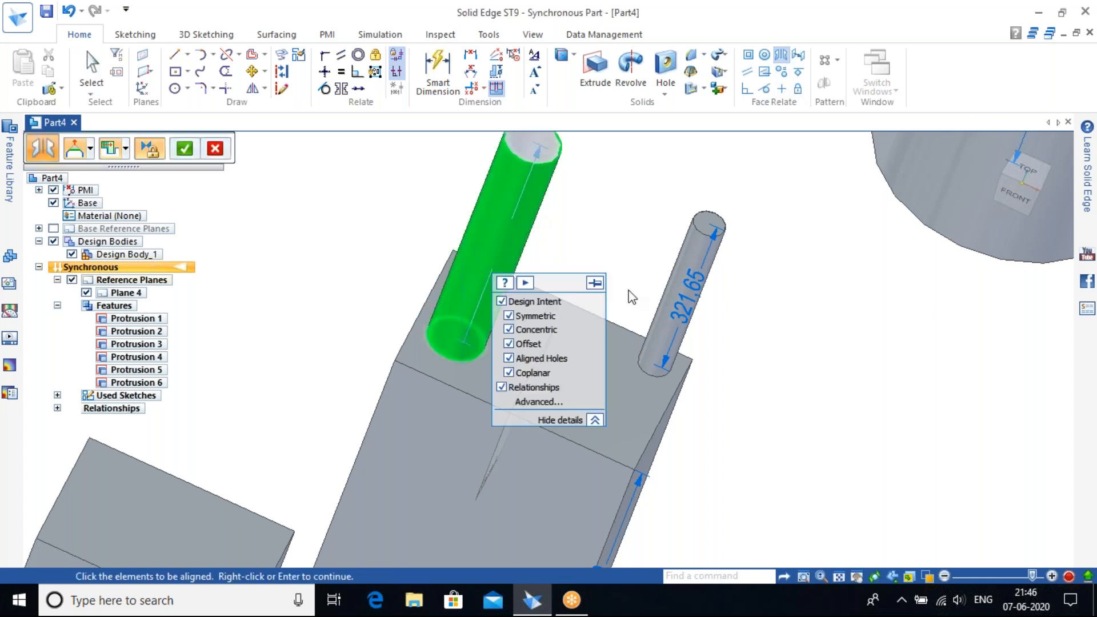
pyautogui.click(670, 310)
pyautogui.moveTo(644, 297); pyautogui.dragTo(696, 403, button='middle')
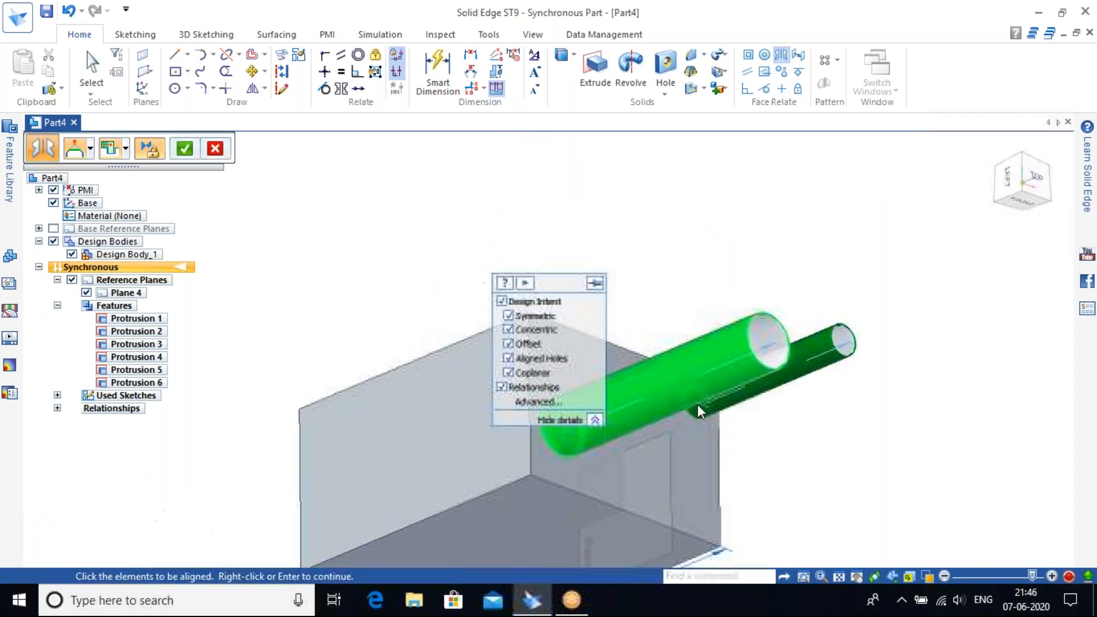
pyautogui.click(670, 455)
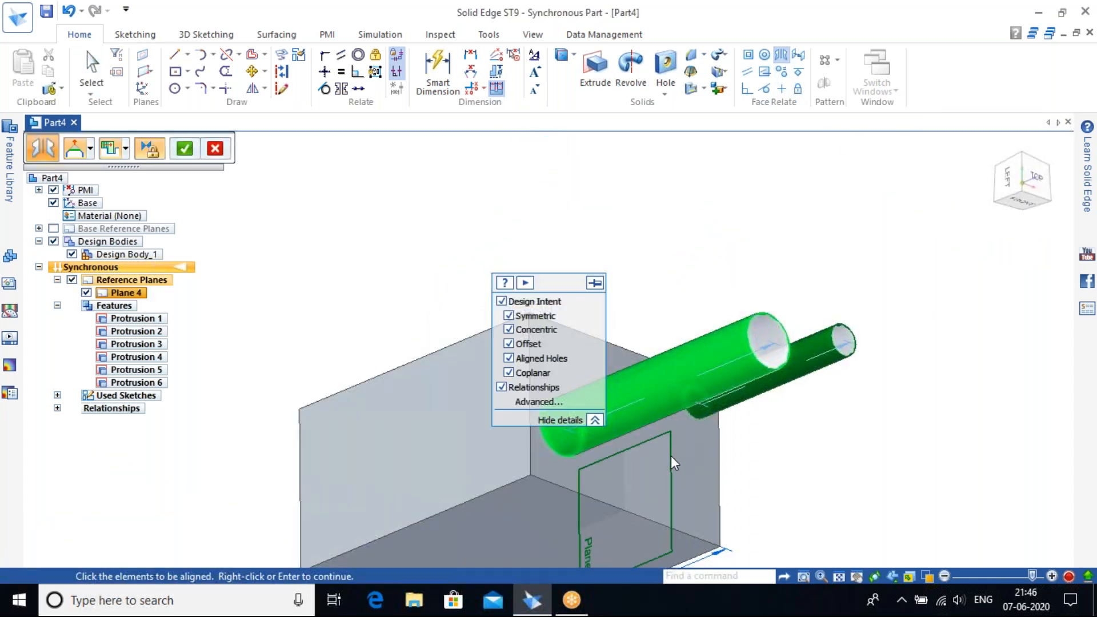
pyautogui.rightClick(811, 456)
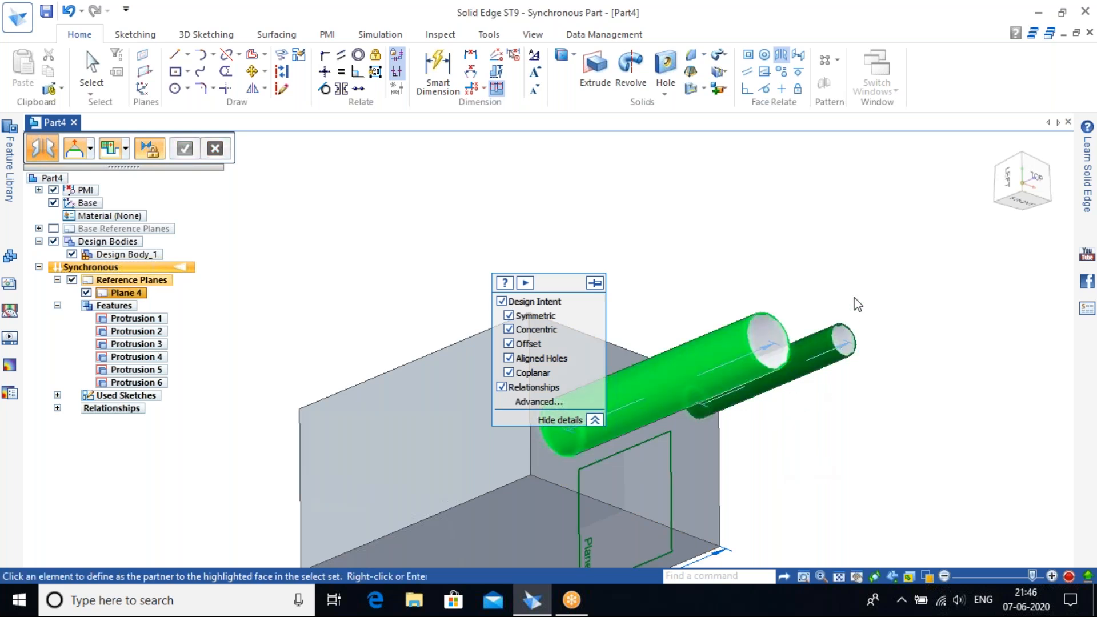
pyautogui.click(1022, 181)
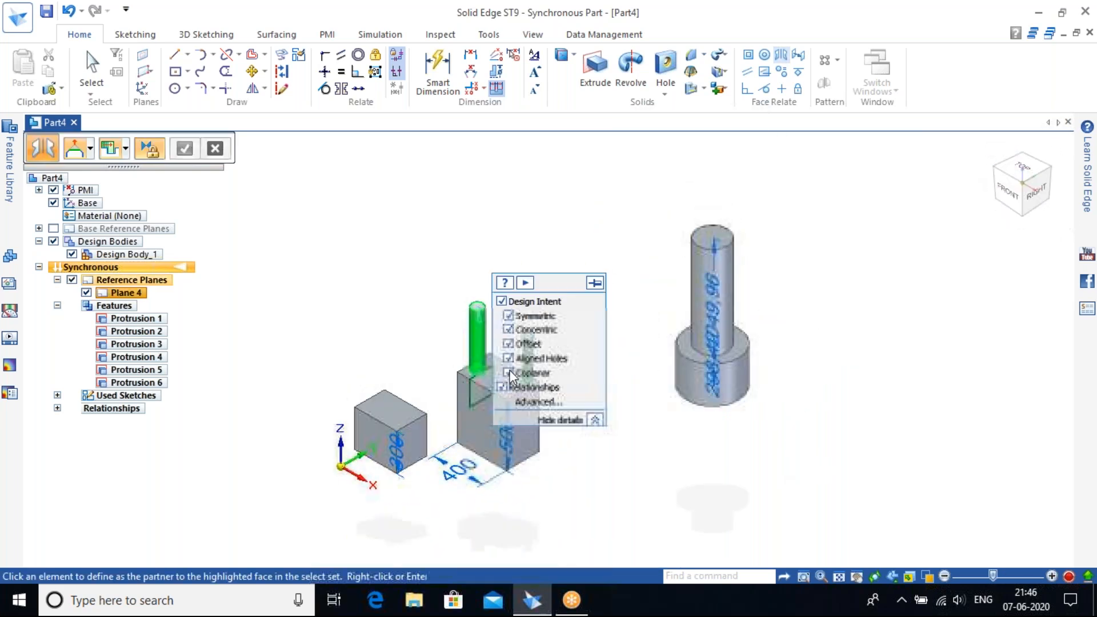
pyautogui.rightClick(460, 283)
# Try to make the taller pin symmetric to the shorter pin about the block's mid-plane, then undo it.
pyautogui.moveTo(536, 301); pyautogui.dragTo(608, 257, button='middle')
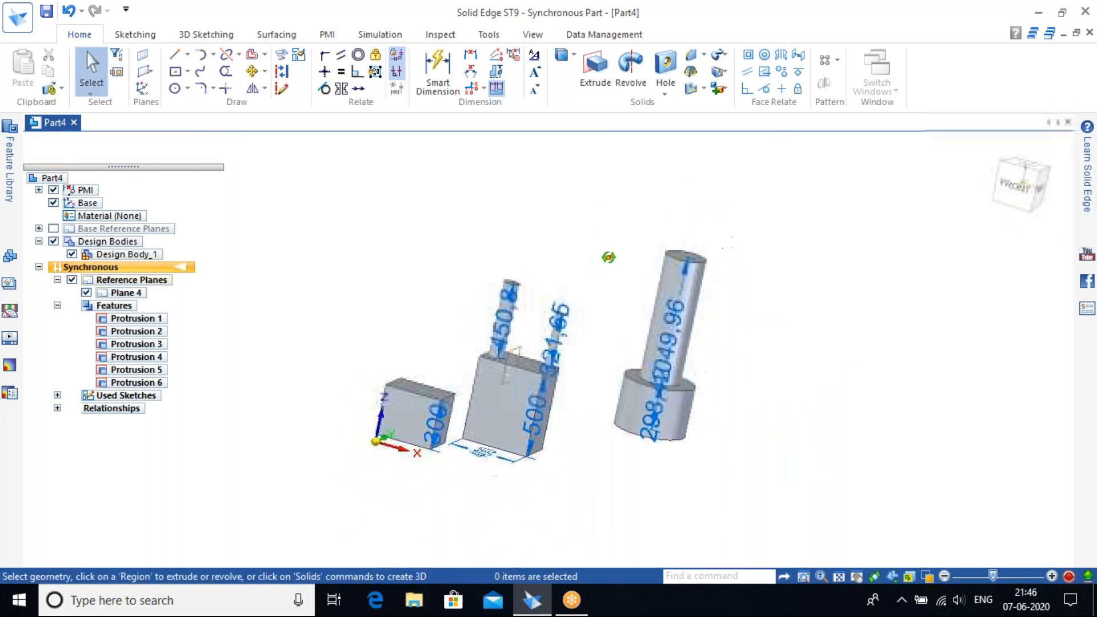
pyautogui.keyDown('shift'); pyautogui.moveTo(556, 311); pyautogui.dragTo(675, 259, button='middle'); pyautogui.keyUp('shift')
pyautogui.scroll(3, 635, 263)
pyautogui.scroll(1, 622, 399)
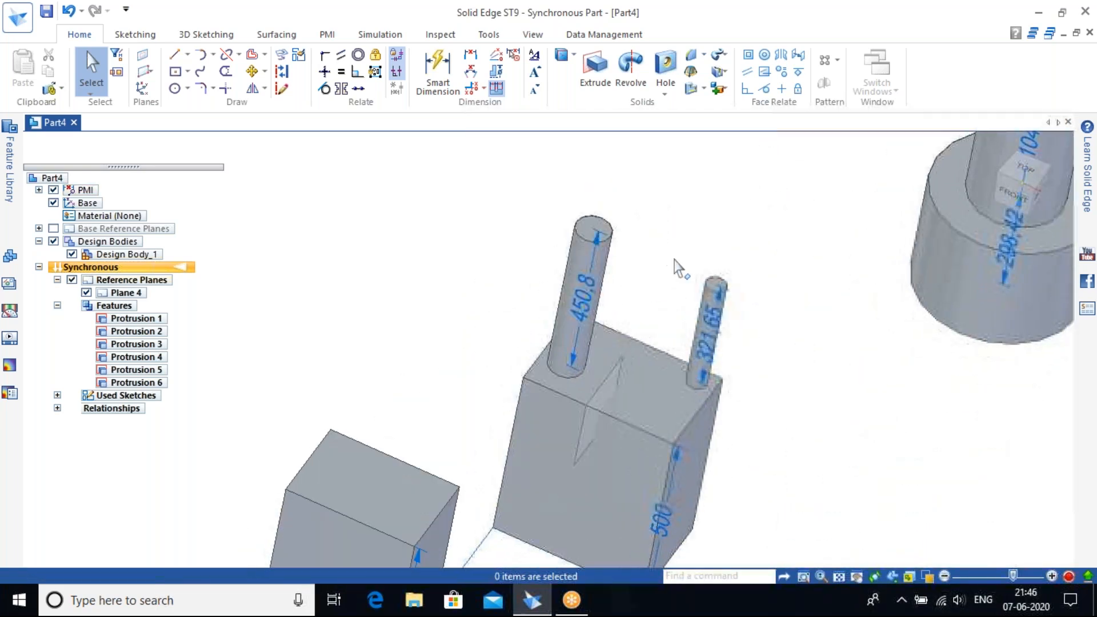
pyautogui.click(781, 54)
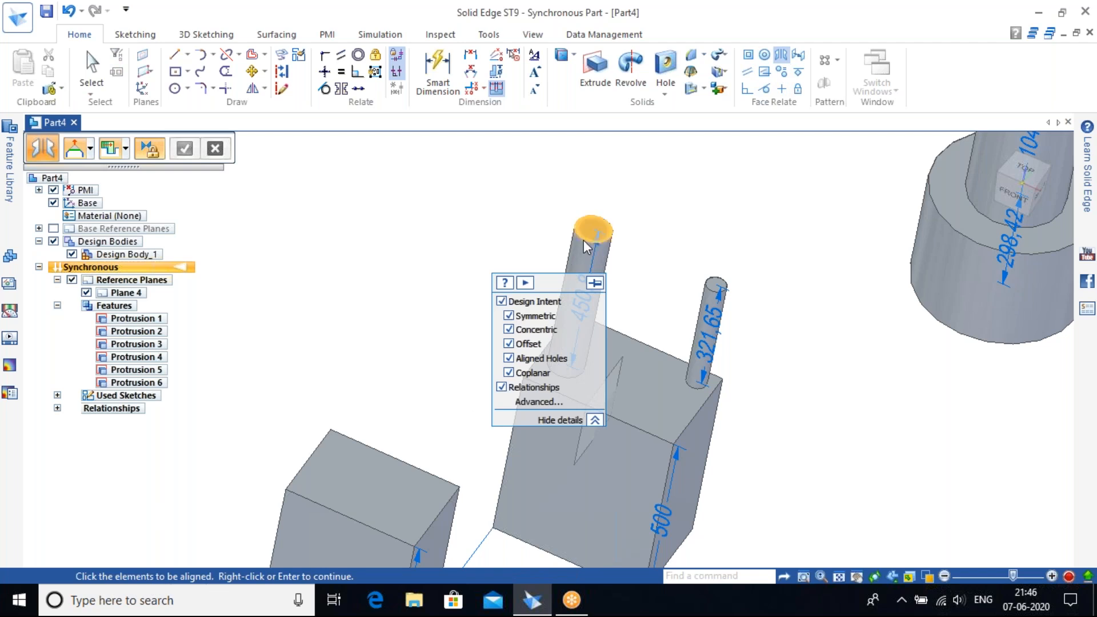
pyautogui.click(579, 256)
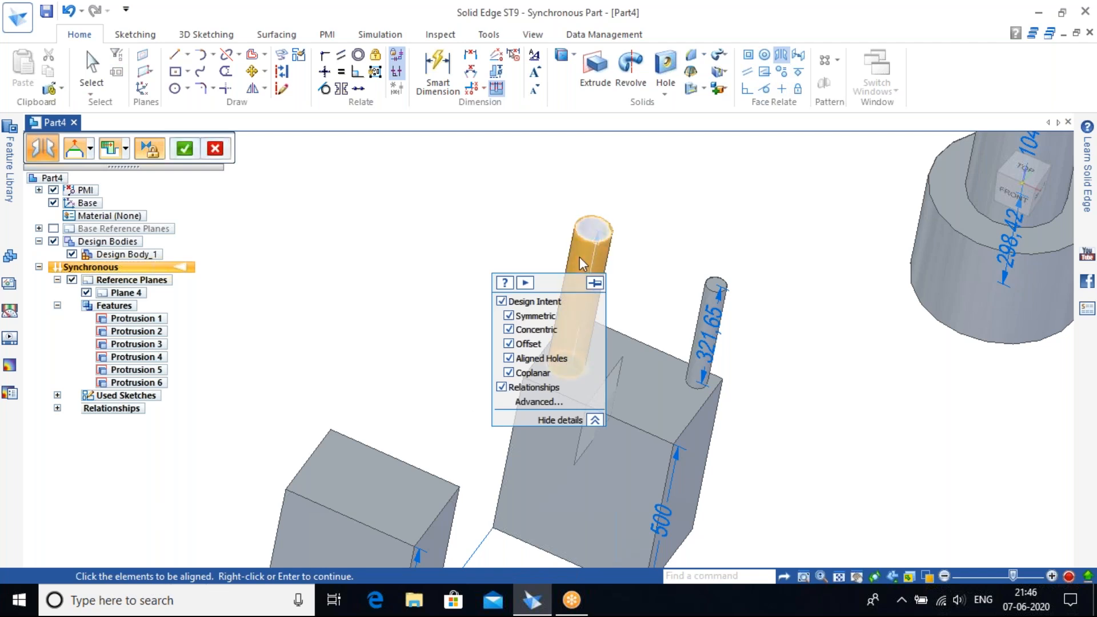
pyautogui.rightClick(734, 152)
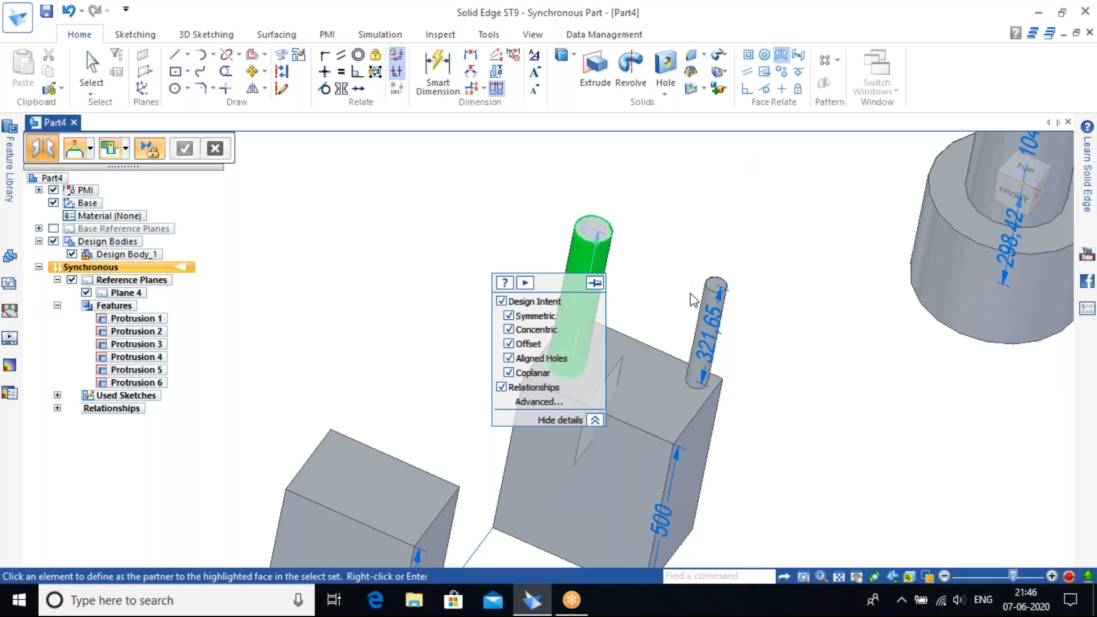
pyautogui.click(712, 315)
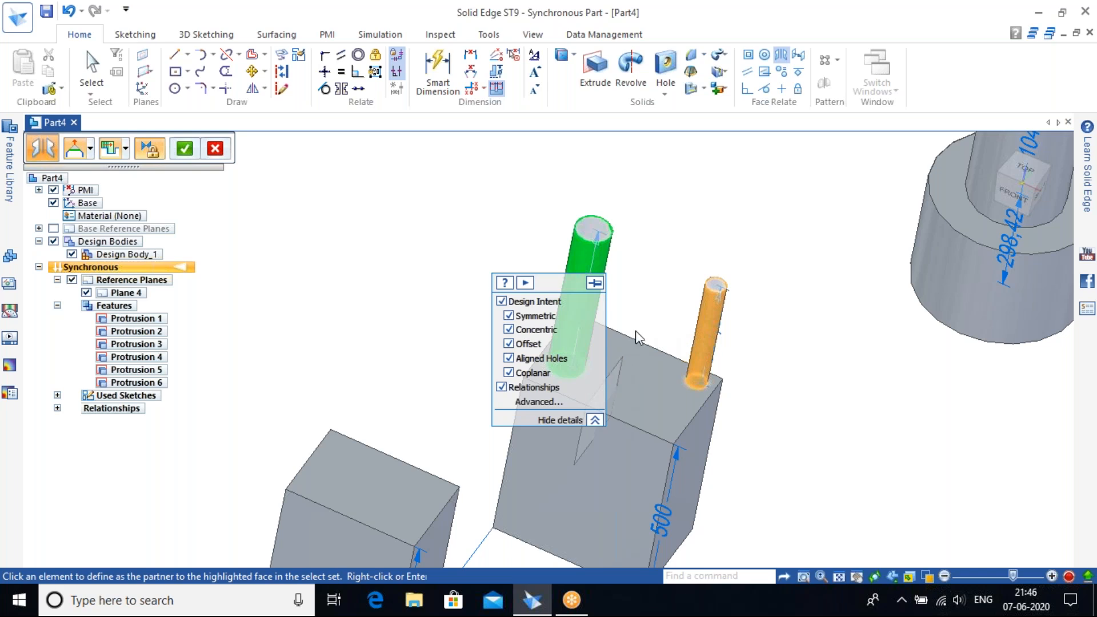
pyautogui.keyDown('shift'); pyautogui.moveTo(635, 310); pyautogui.dragTo(749, 221, button='middle'); pyautogui.keyUp('shift')
pyautogui.scroll(2, 742, 255)
pyautogui.rightClick(759, 236)
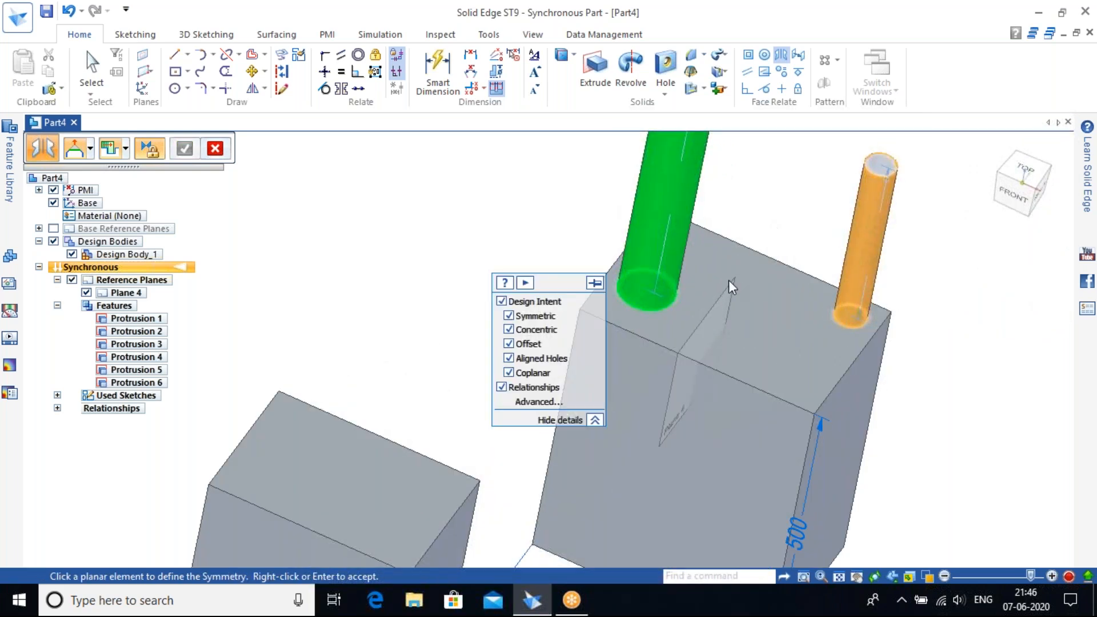
pyautogui.click(720, 306)
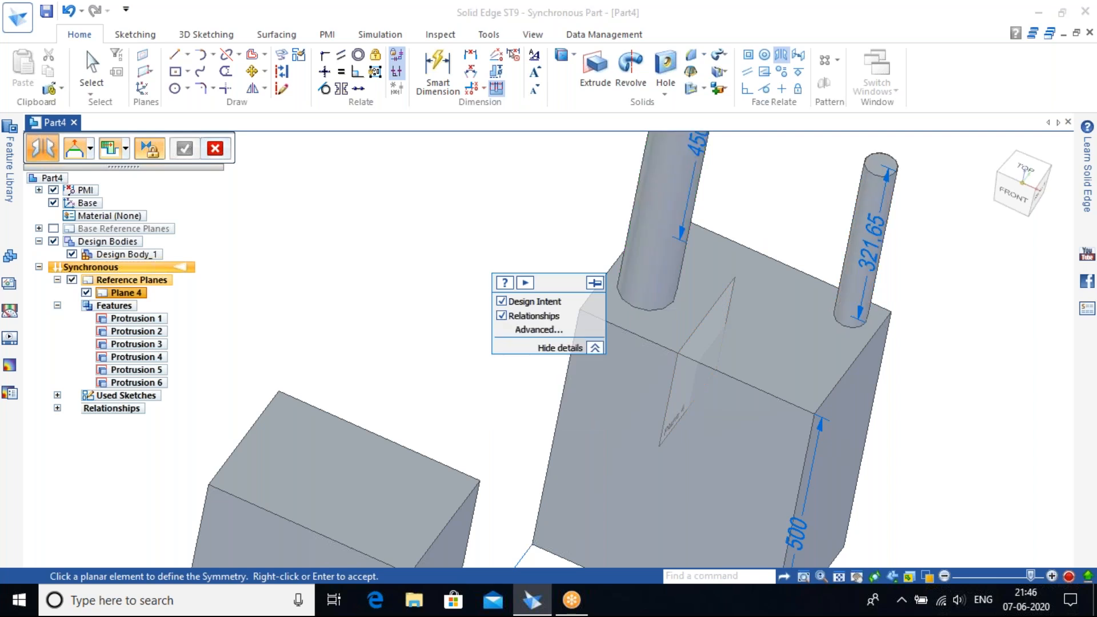
pyautogui.moveTo(771, 199); pyautogui.dragTo(817, 246, button='middle')
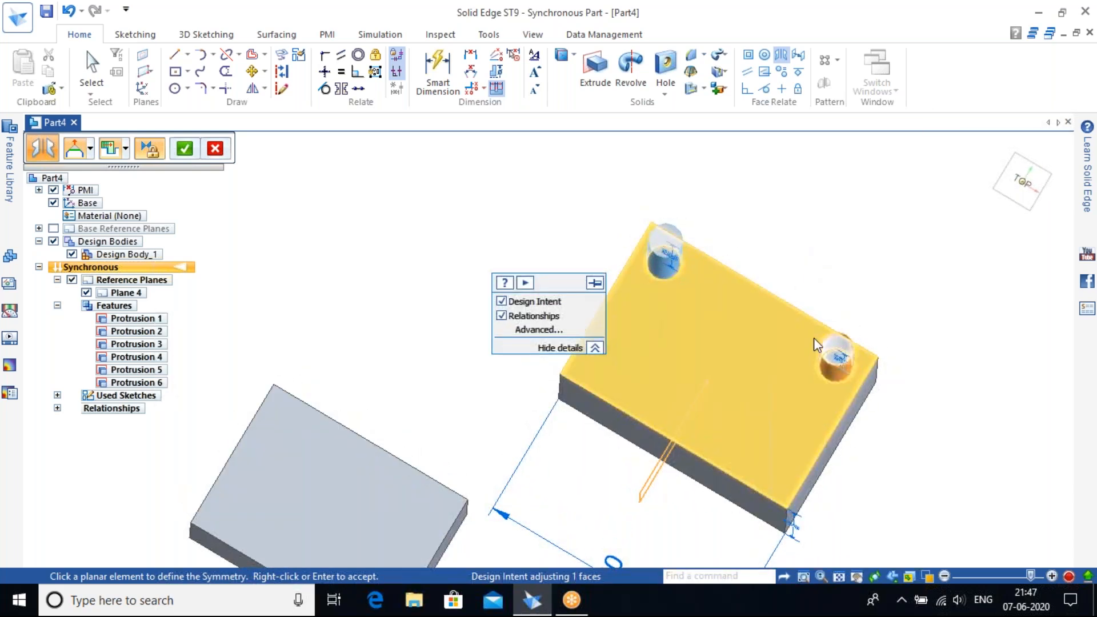
pyautogui.moveTo(806, 276); pyautogui.dragTo(815, 176, button='middle')
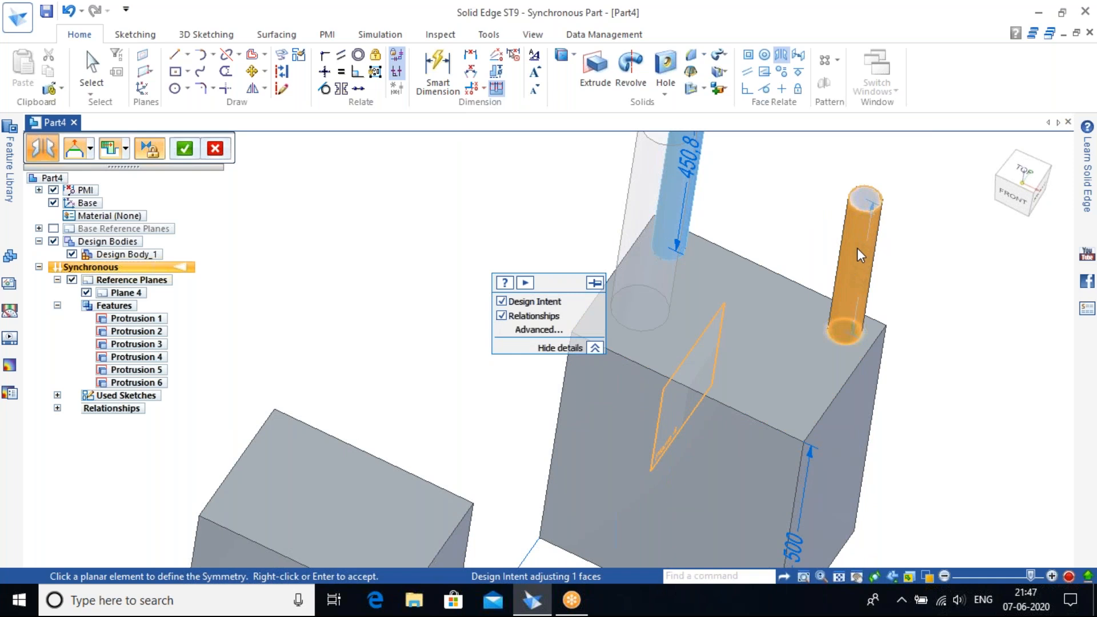
pyautogui.rightClick(819, 266)
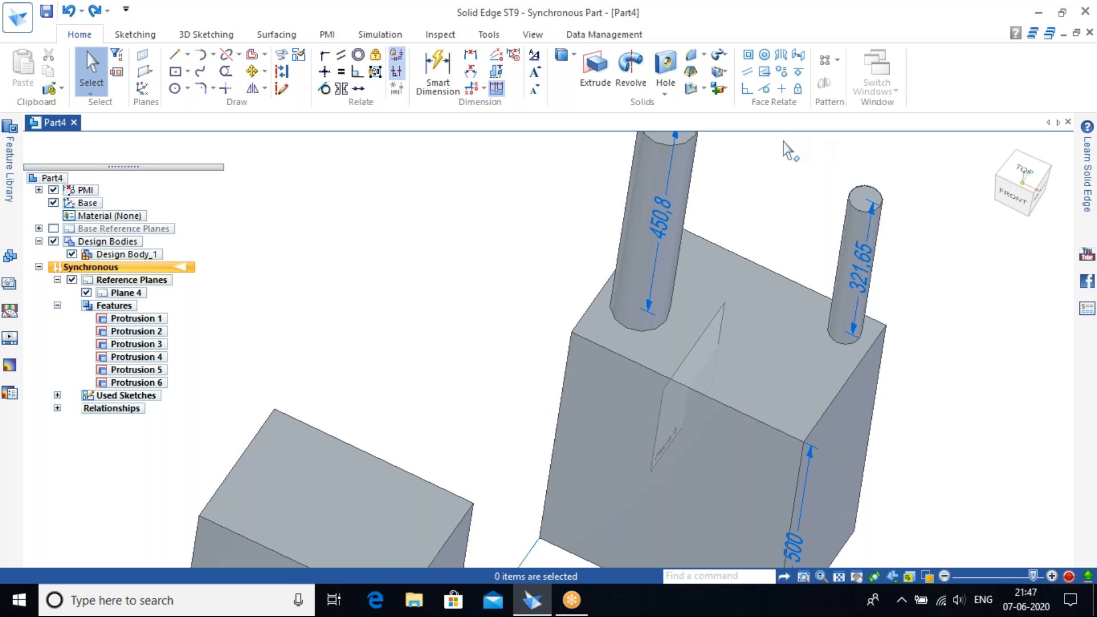
# Make the shorter pin symmetric to the taller pin about the block's mid-plane with the Symmetry face relation.
pyautogui.click(785, 55)
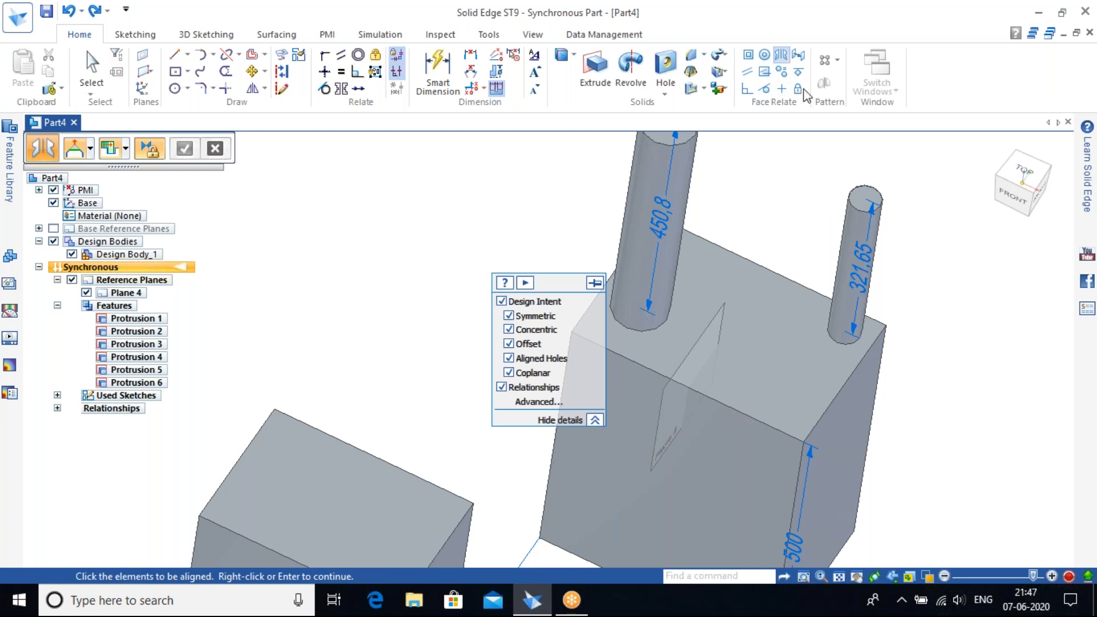
pyautogui.click(857, 250)
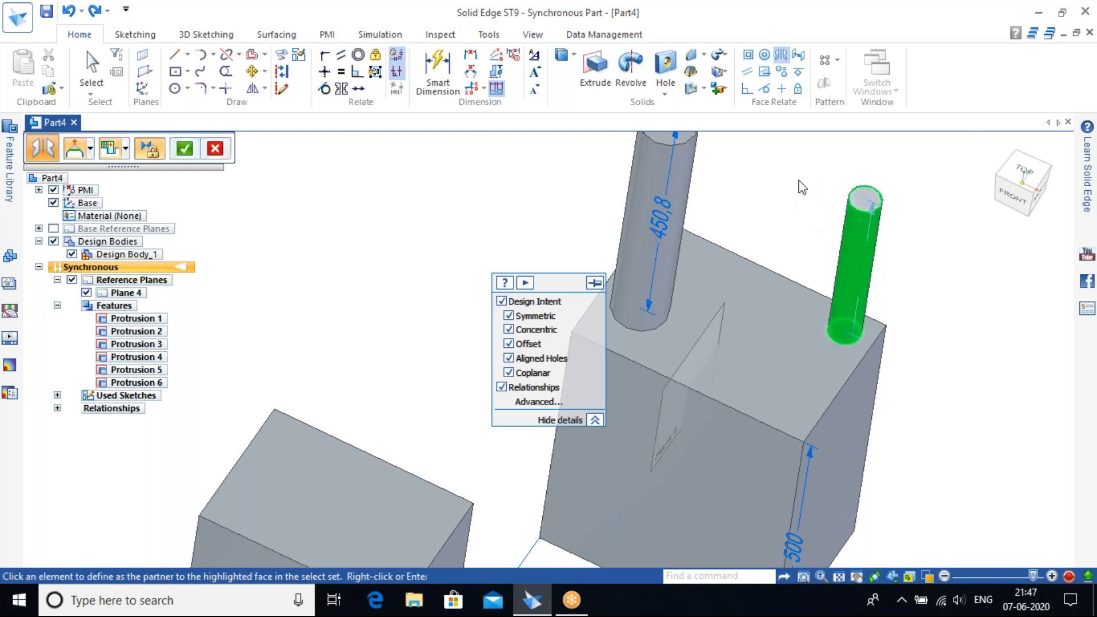
pyautogui.click(681, 179)
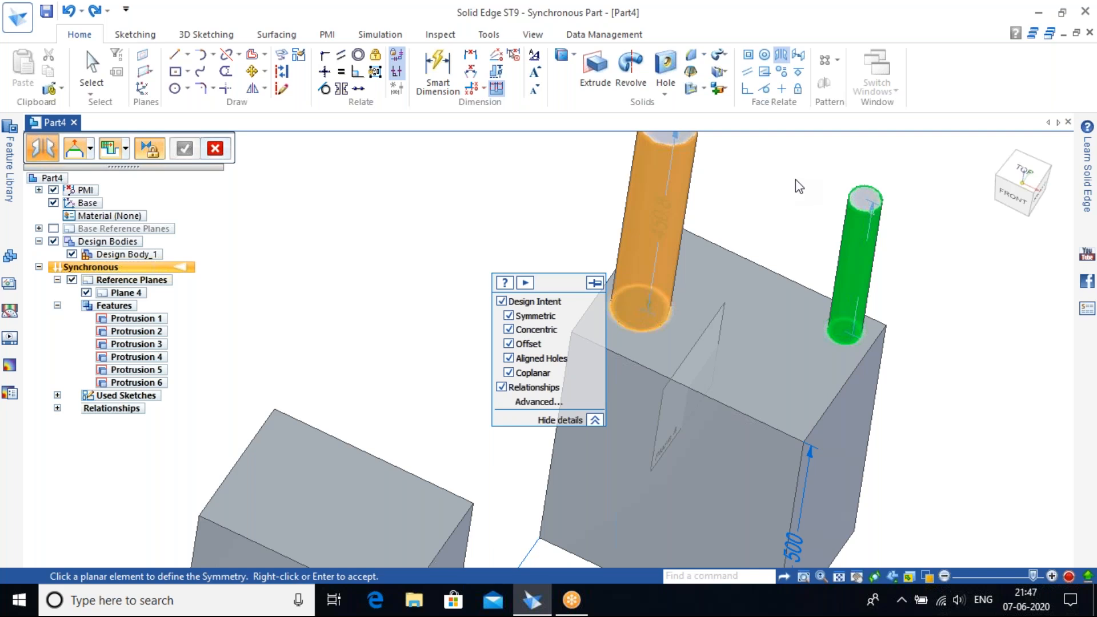
pyautogui.click(718, 317)
pyautogui.moveTo(833, 184); pyautogui.dragTo(800, 257, button='middle')
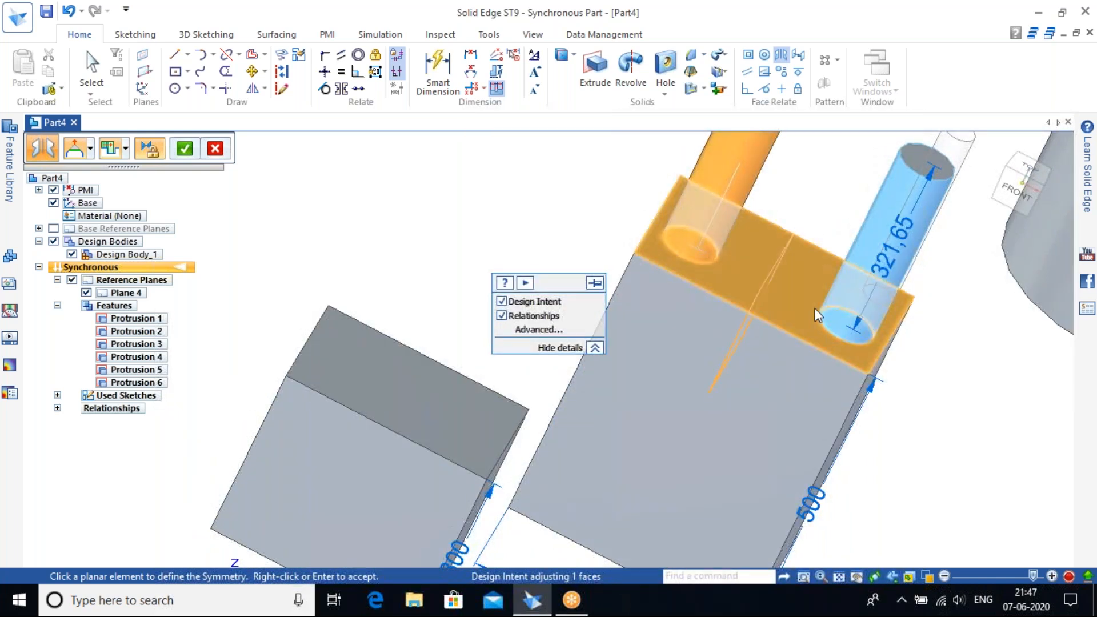
pyautogui.moveTo(799, 281); pyautogui.dragTo(726, 233, button='middle')
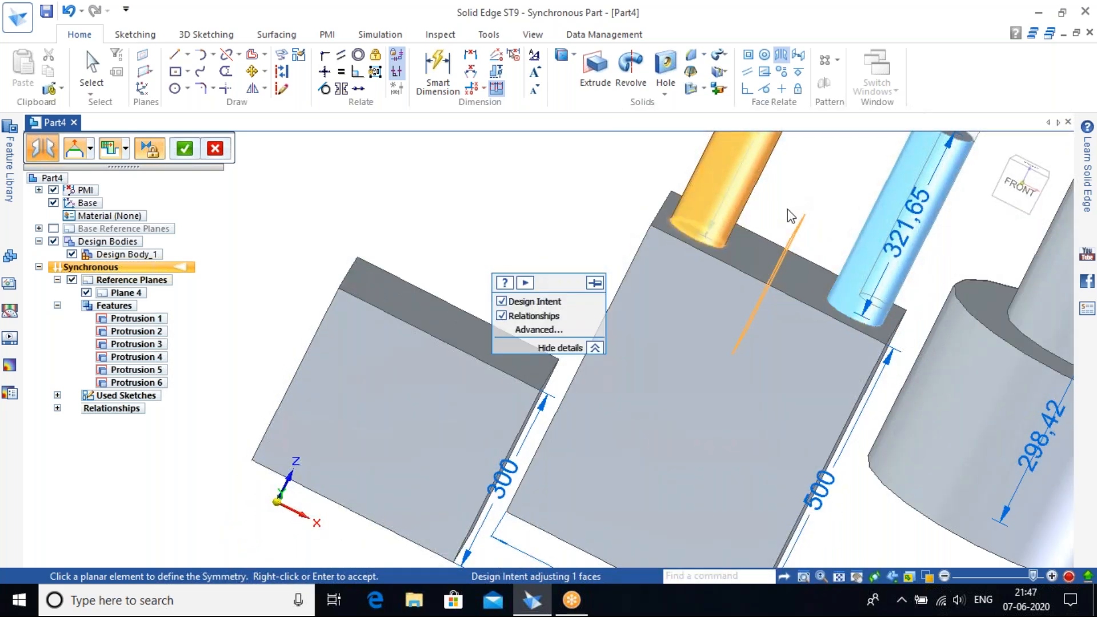
pyautogui.click(992, 151)
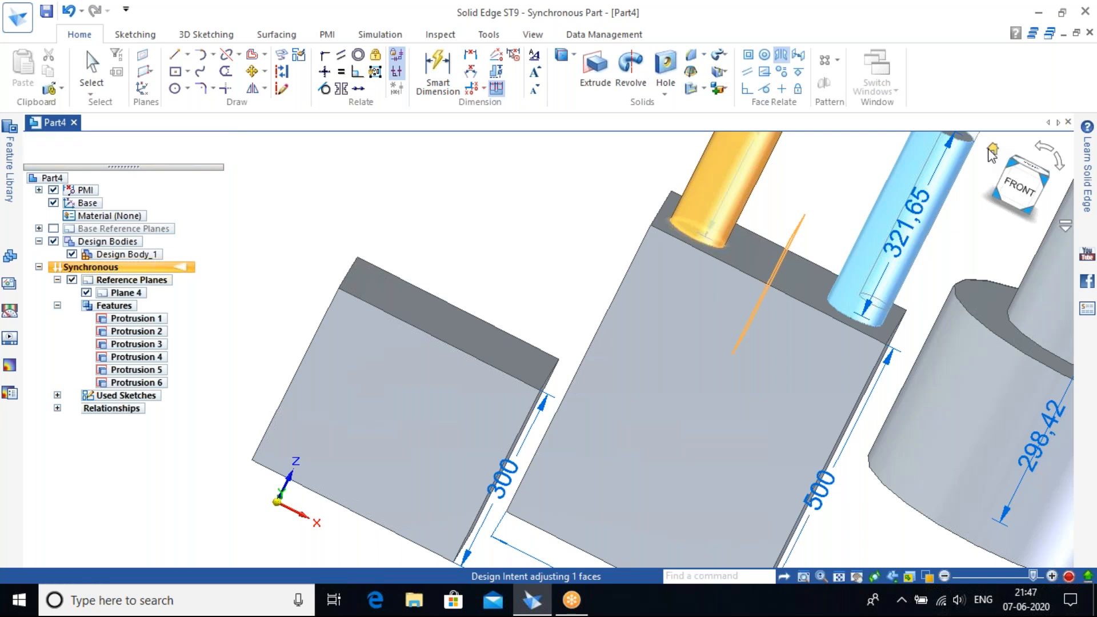
pyautogui.scroll(3, 439, 361)
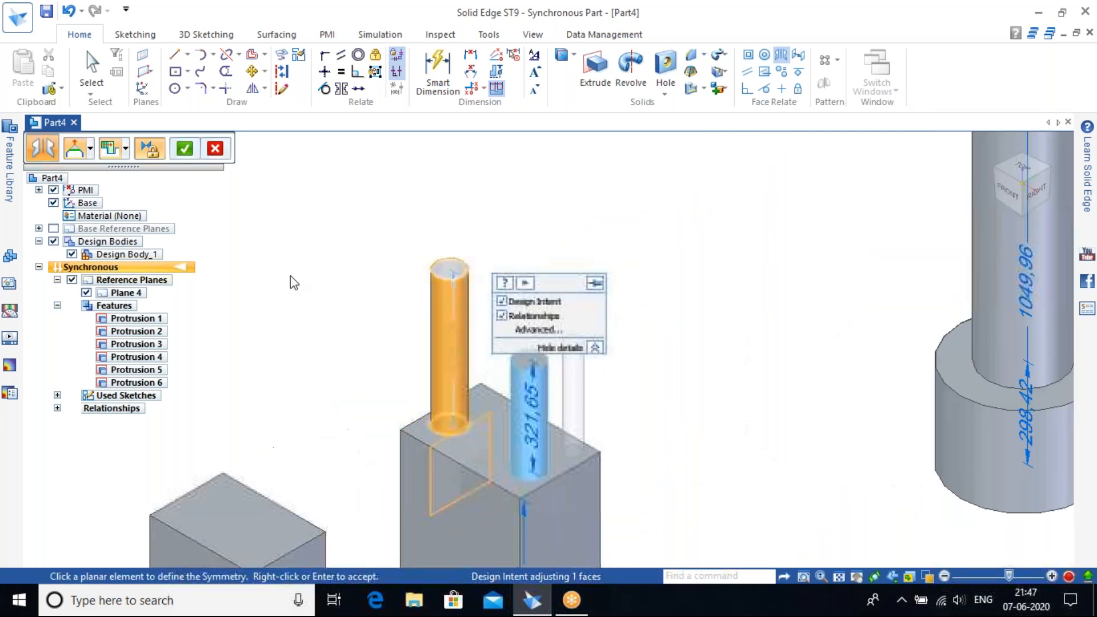
pyautogui.click(188, 150)
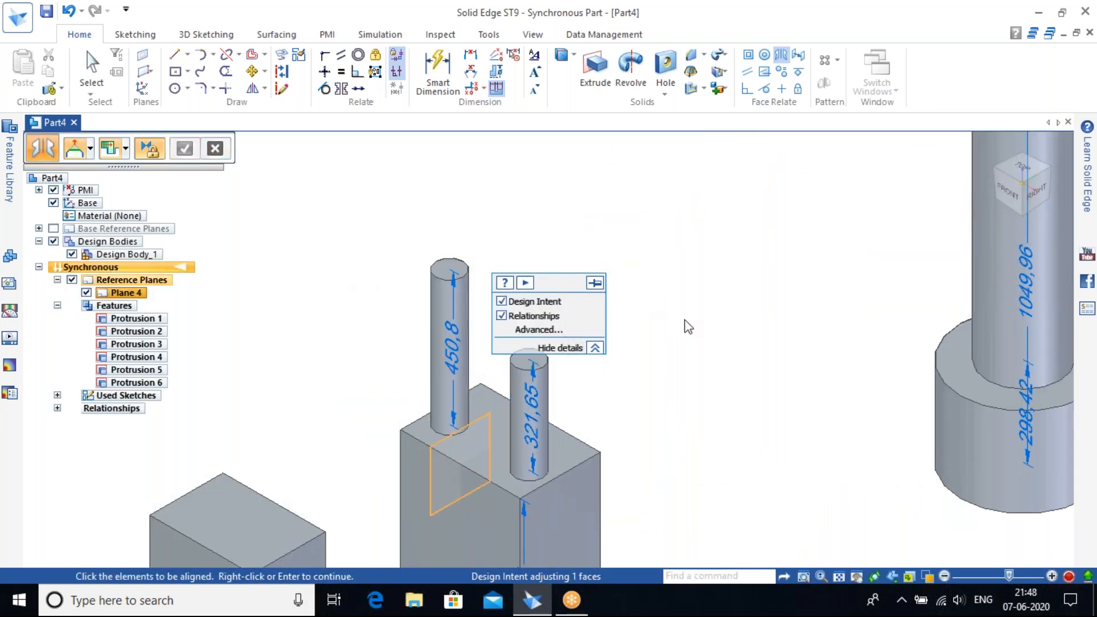
pyautogui.keyDown('shift'); pyautogui.moveTo(644, 348); pyautogui.dragTo(786, 278, button='middle'); pyautogui.keyUp('shift')
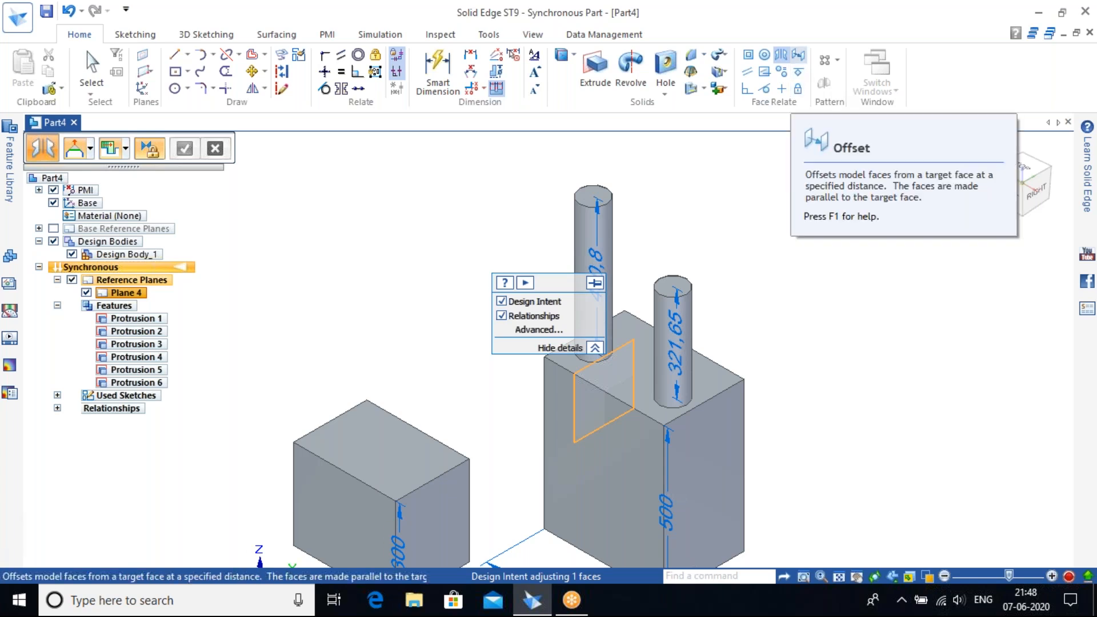
pyautogui.rightClick(791, 218)
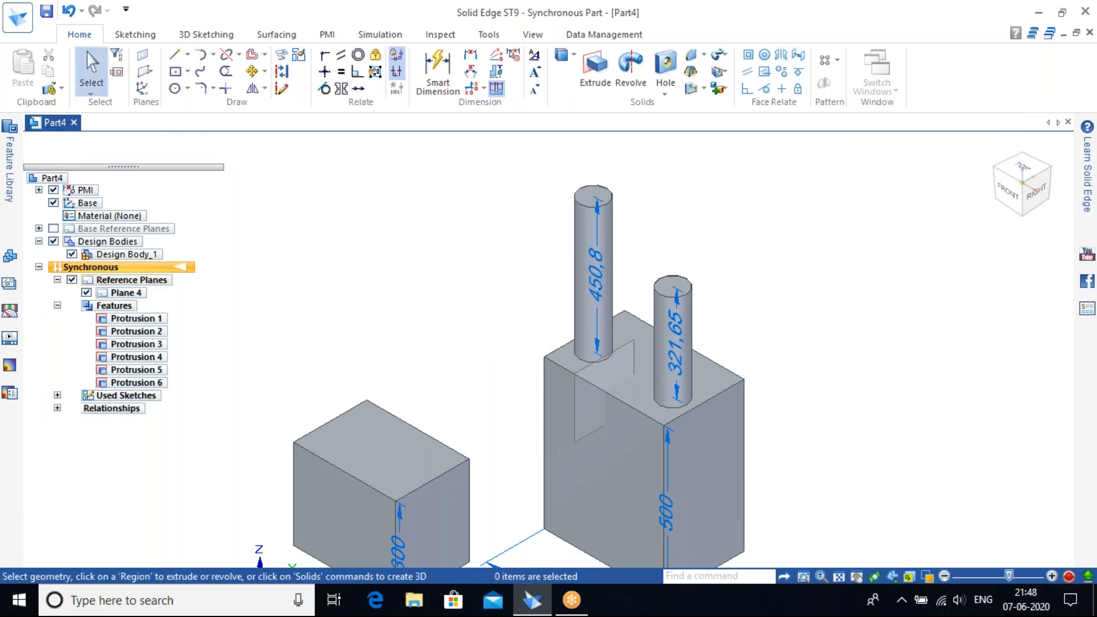
# Offset the top face of the pinless block 500 mm from its bottom face with the Offset face relation.
pyautogui.keyDown('shift'); pyautogui.moveTo(467, 339); pyautogui.dragTo(641, 216, button='middle'); pyautogui.keyUp('shift')
pyautogui.scroll(2, 615, 412)
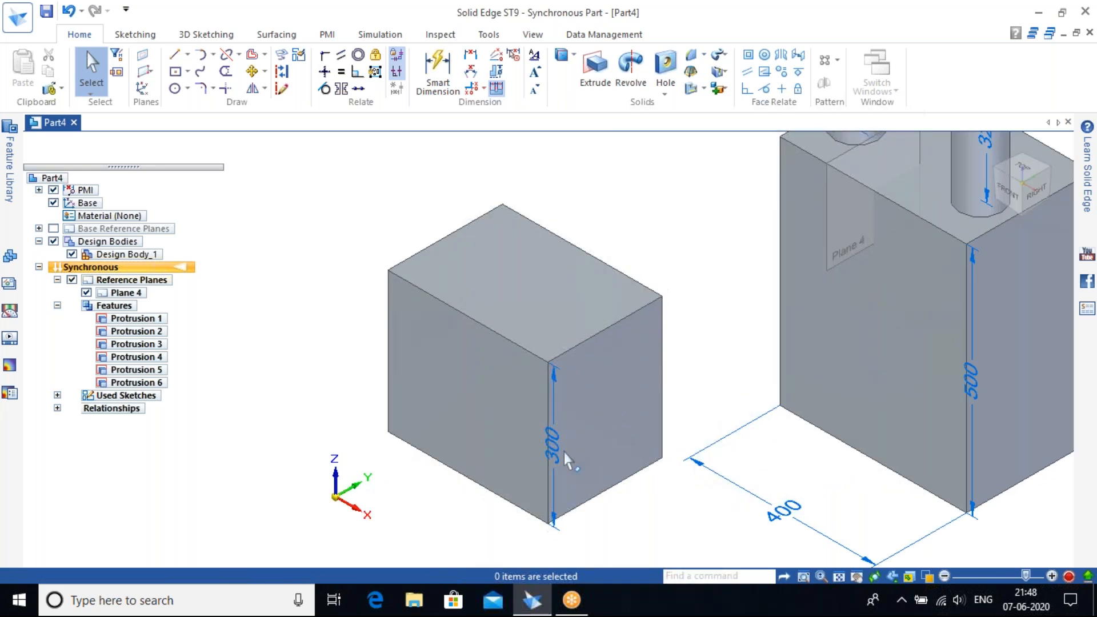
pyautogui.click(555, 436)
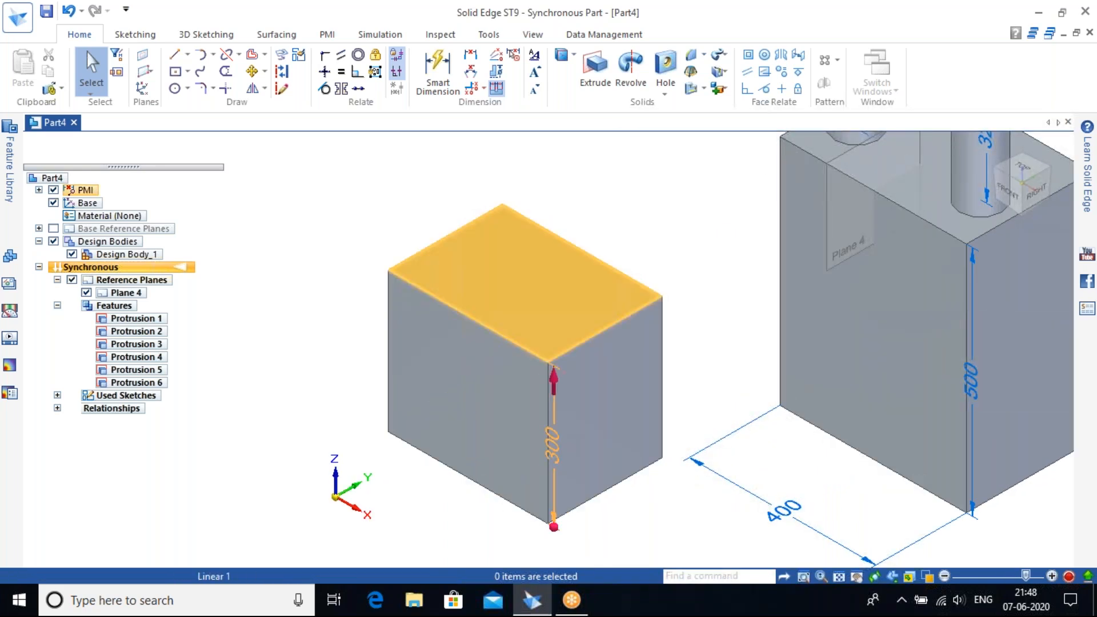
pyautogui.click(559, 531)
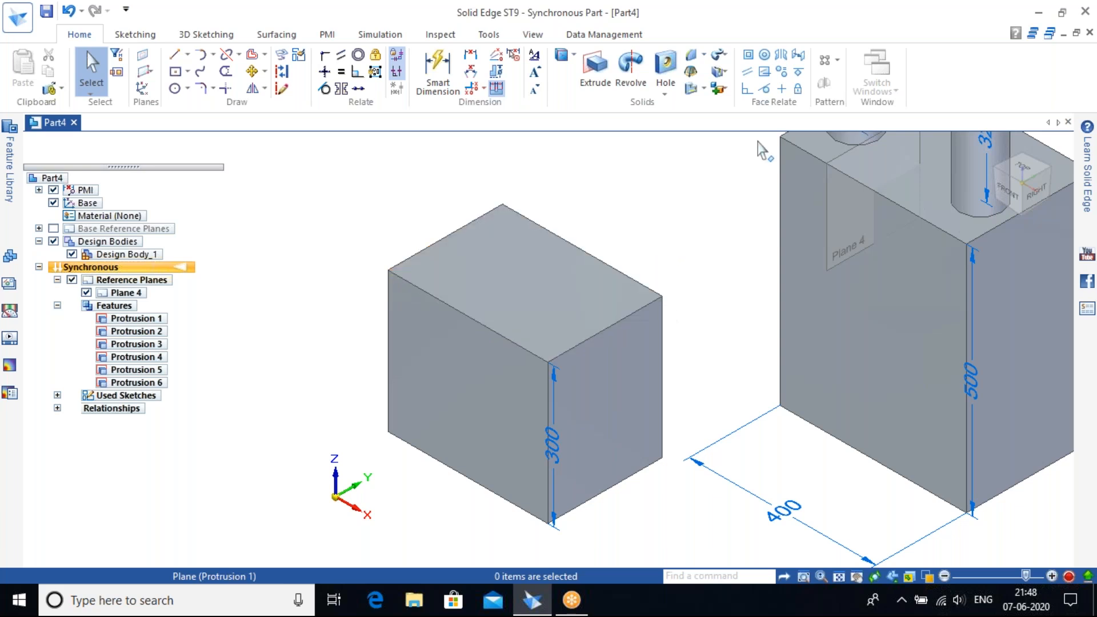
pyautogui.click(798, 55)
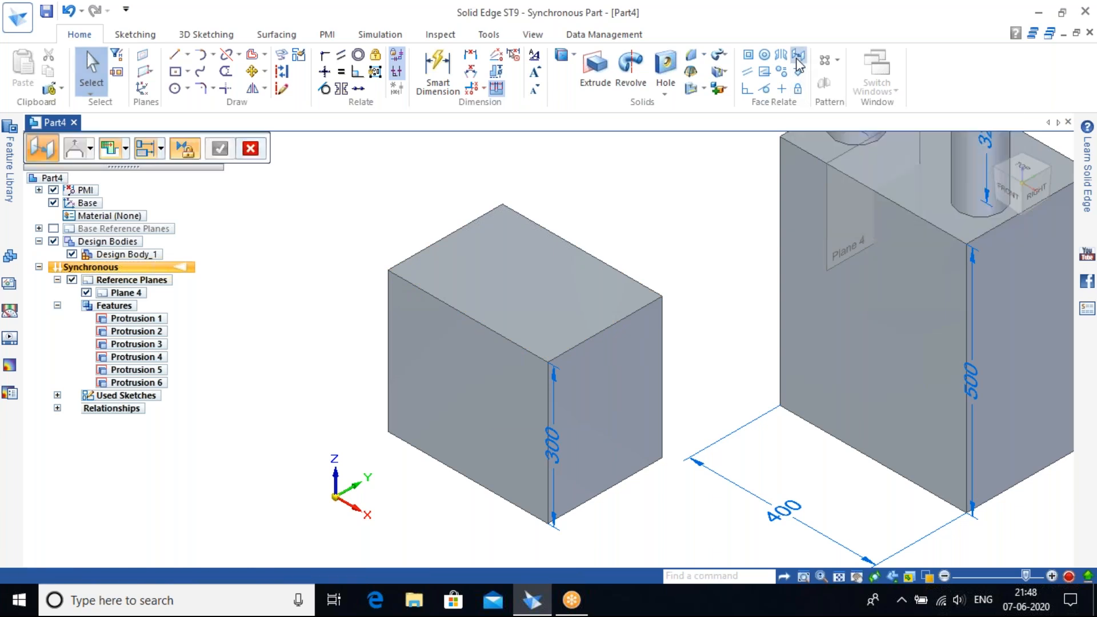
pyautogui.click(467, 269)
pyautogui.rightClick(584, 163)
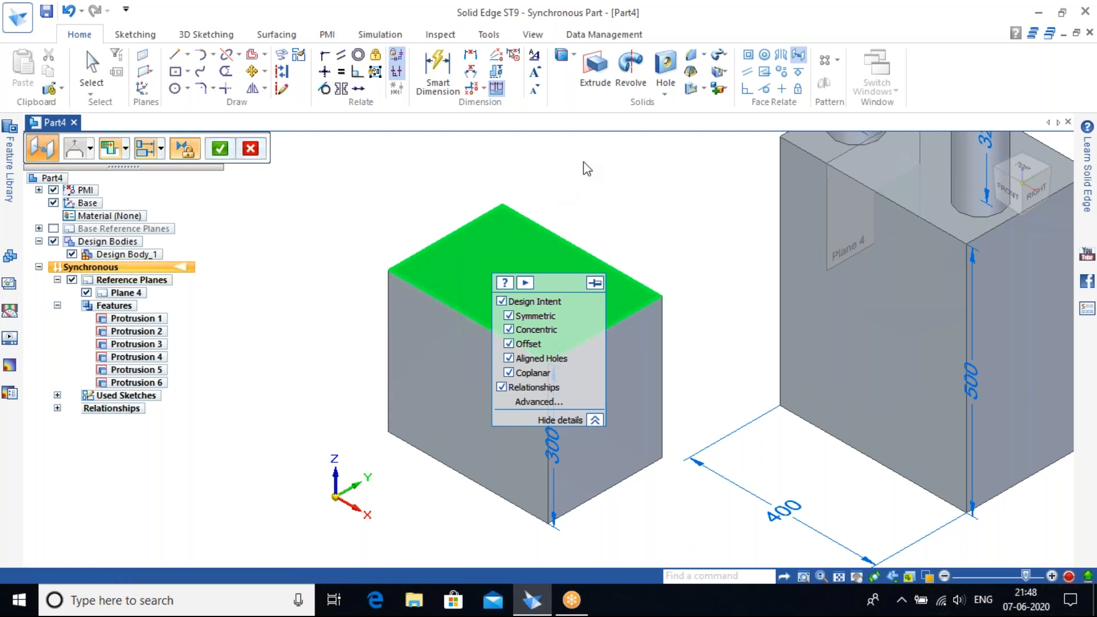
pyautogui.moveTo(468, 486); pyautogui.dragTo(543, 309, button='middle')
pyautogui.keyDown('shift'); pyautogui.moveTo(677, 183); pyautogui.dragTo(618, 378, button='middle'); pyautogui.keyUp('shift')
pyautogui.click(668, 225)
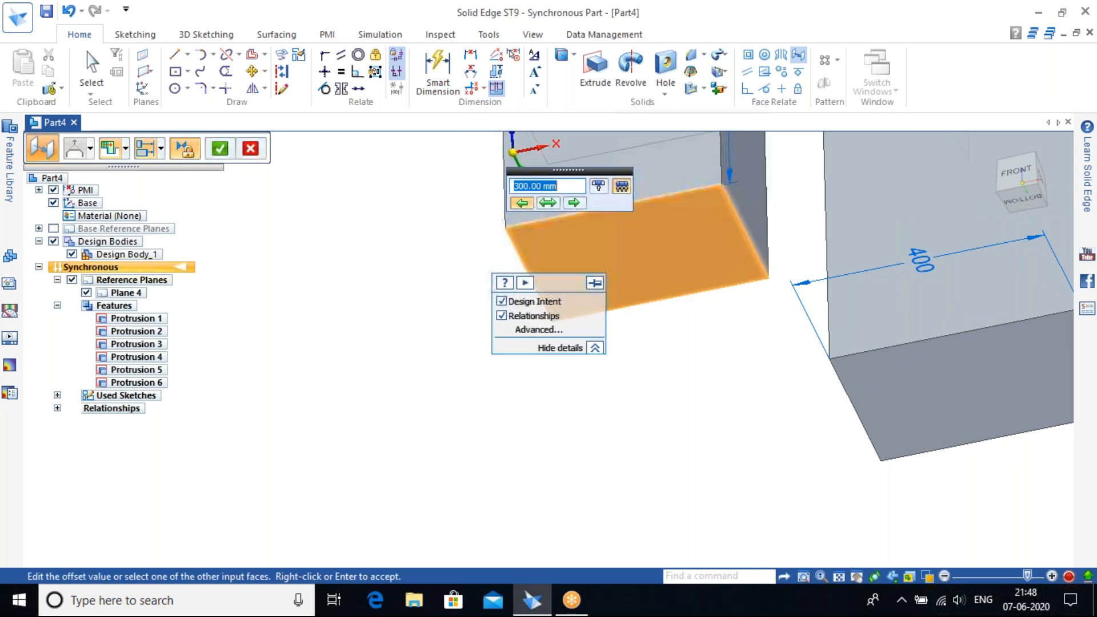
pyautogui.write('20')
pyautogui.press('Return')
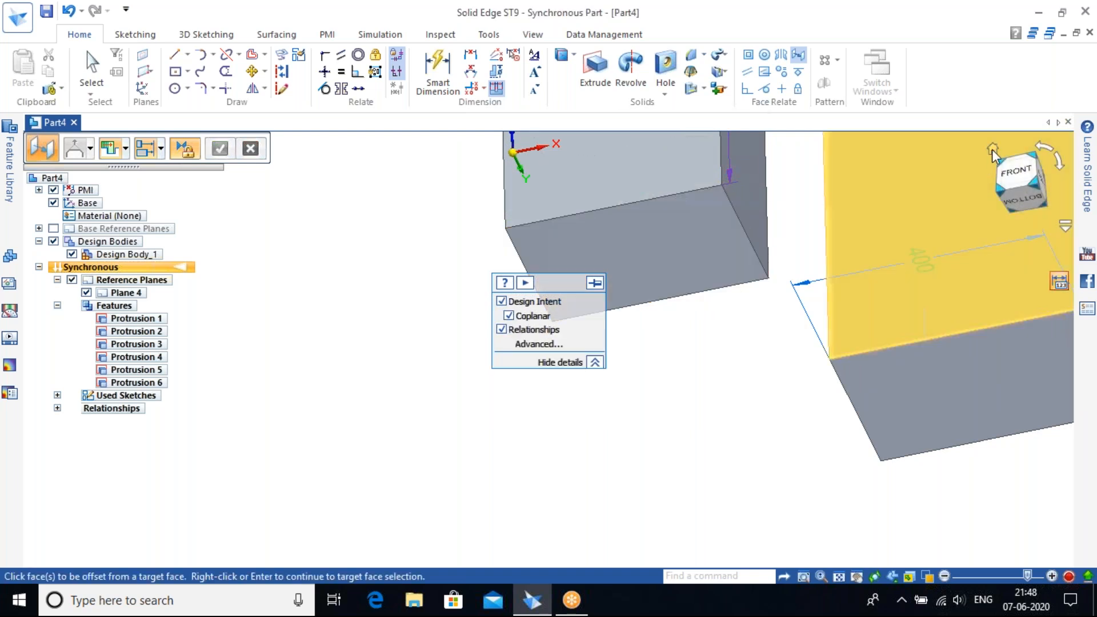
pyautogui.click(991, 149)
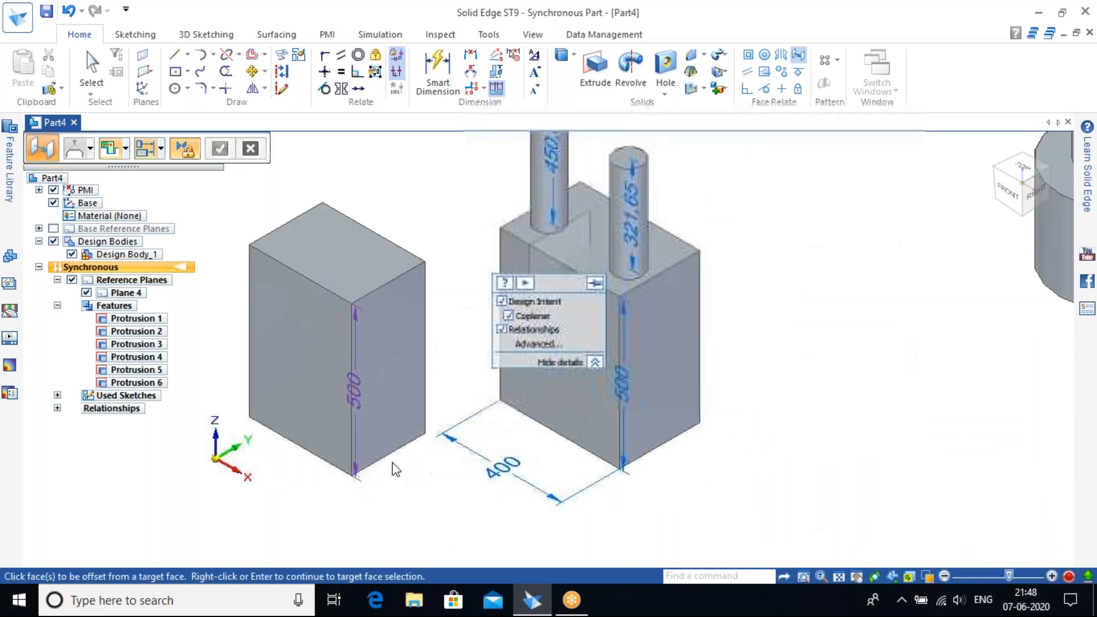
pyautogui.keyDown('shift'); pyautogui.moveTo(401, 478); pyautogui.dragTo(494, 466, button='middle'); pyautogui.keyUp('shift')
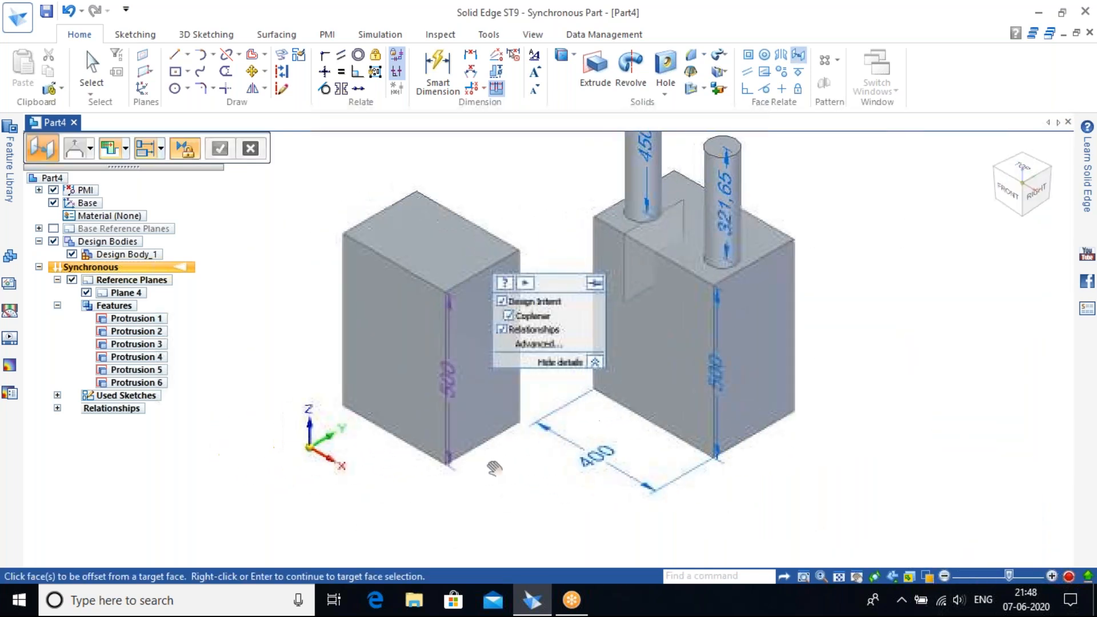
pyautogui.click(458, 353)
pyautogui.press('Escape')
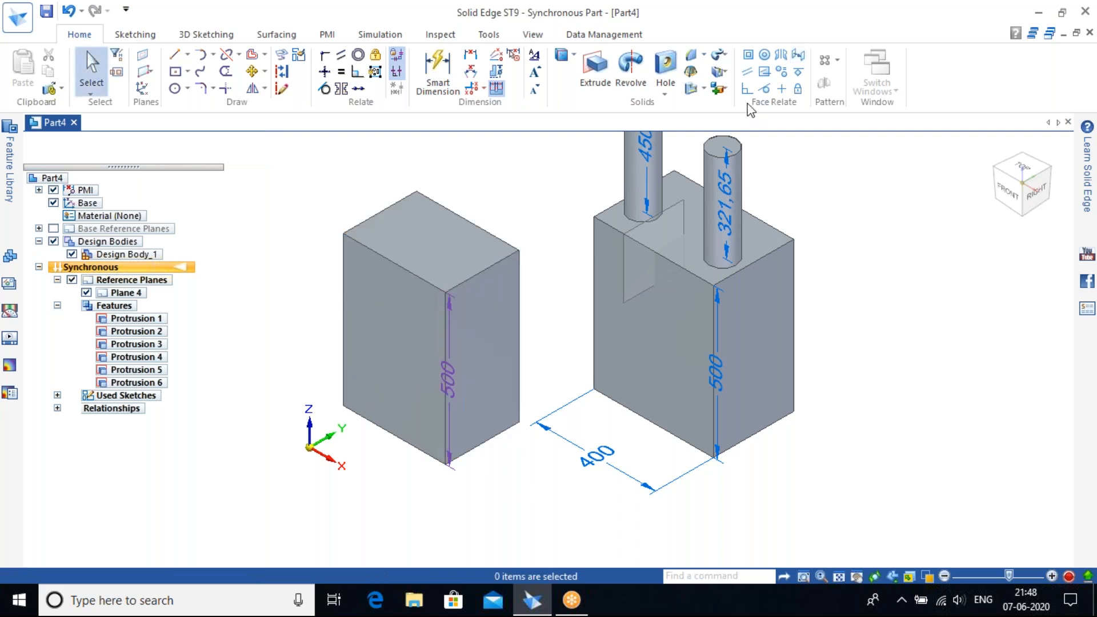
# Try to apply a second Offset relation between the pinless block's top and bottom faces.
pyautogui.click(798, 54)
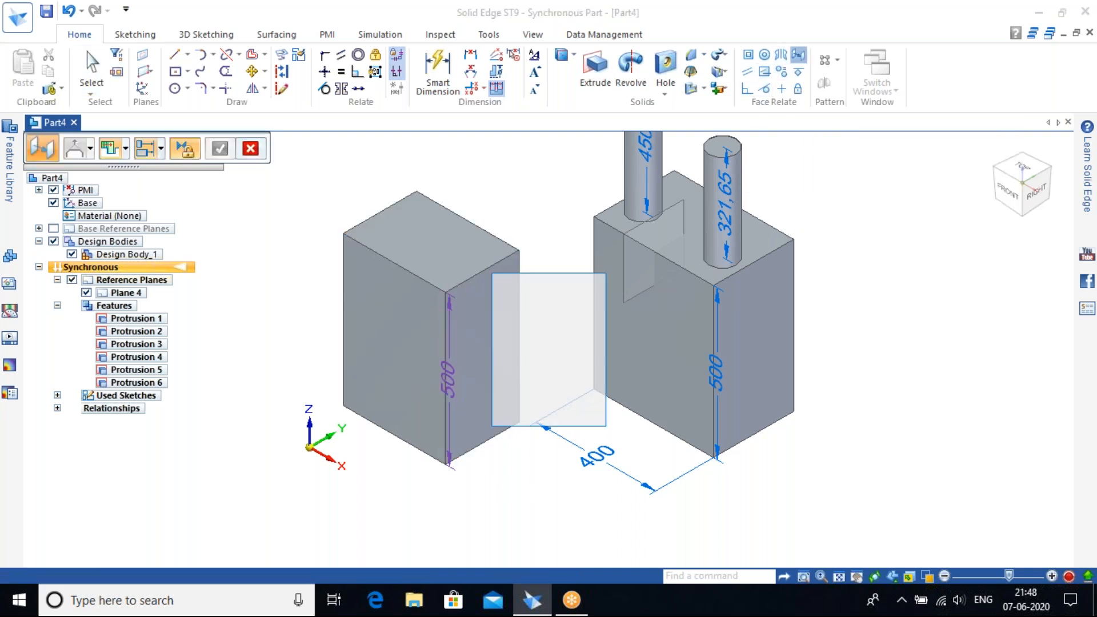
pyautogui.click(446, 254)
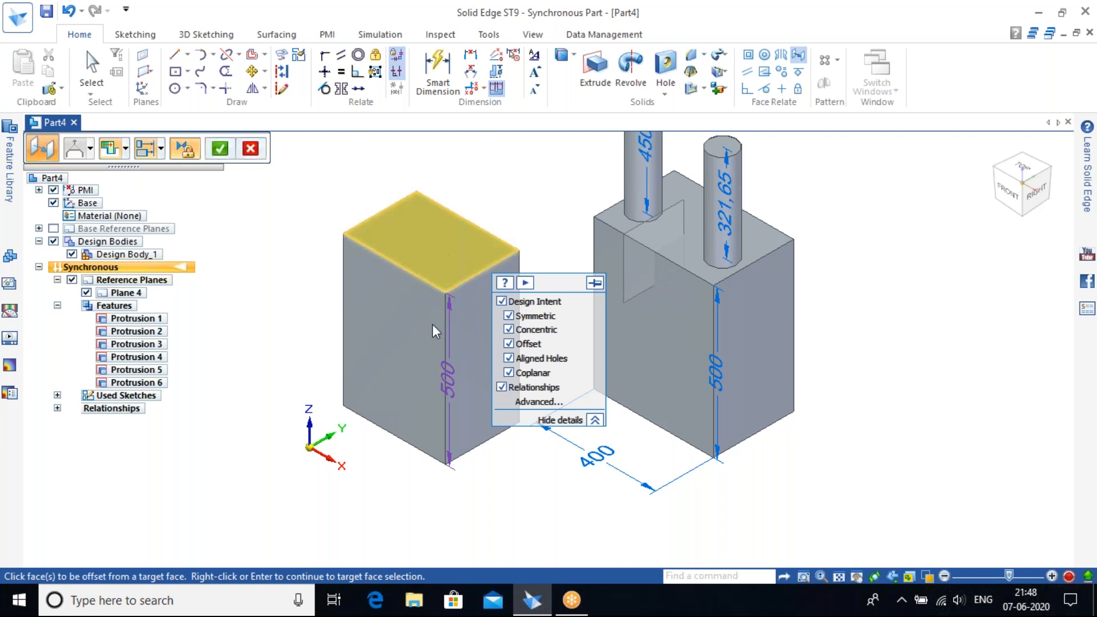
pyautogui.rightClick(409, 452)
pyautogui.moveTo(408, 451); pyautogui.dragTo(451, 330, button='middle')
pyautogui.click(473, 256)
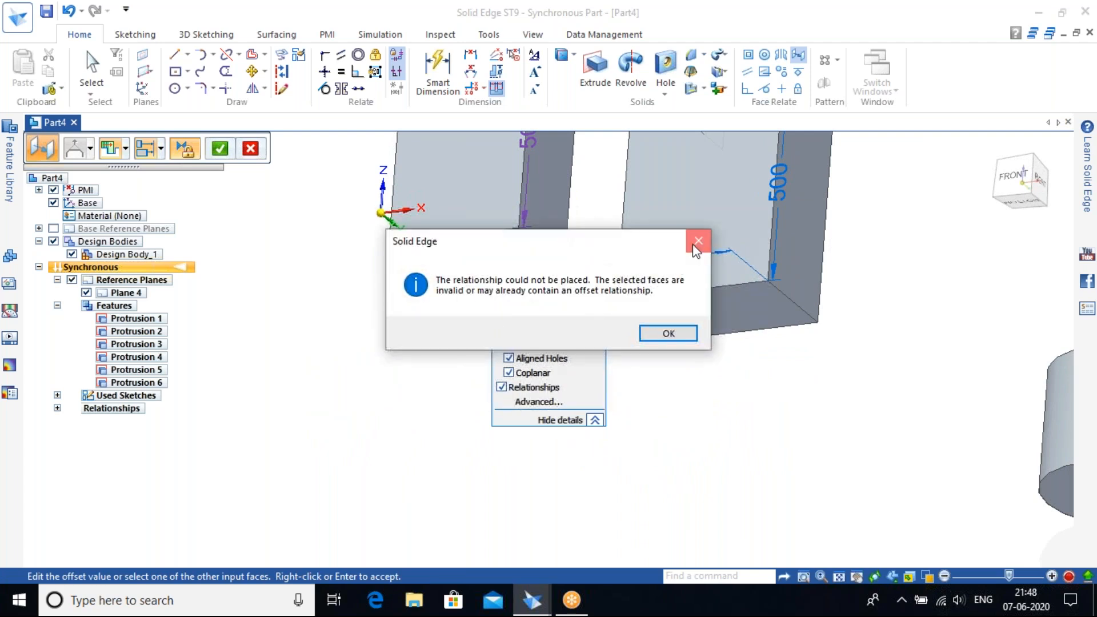
pyautogui.click(697, 242)
pyautogui.keyDown('shift'); pyautogui.moveTo(590, 193); pyautogui.dragTo(469, 409, button='middle'); pyautogui.keyUp('shift')
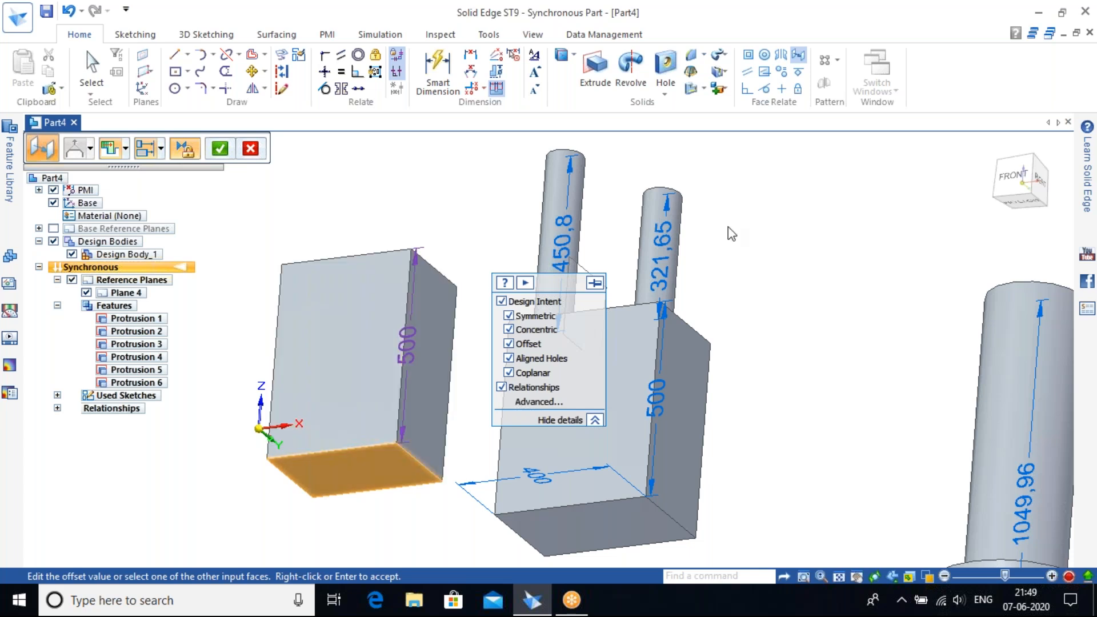
# Set the height dimension between the pinless block's top and bottom faces to 1000 mm.
pyautogui.press('Escape')
pyautogui.click(406, 345)
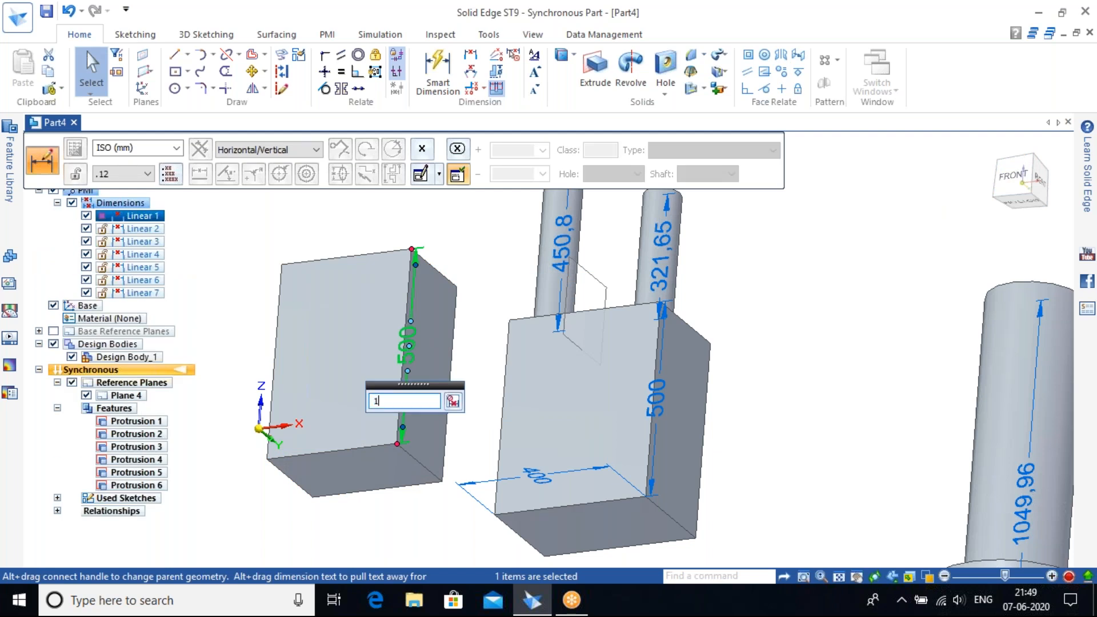
pyautogui.press('Return')
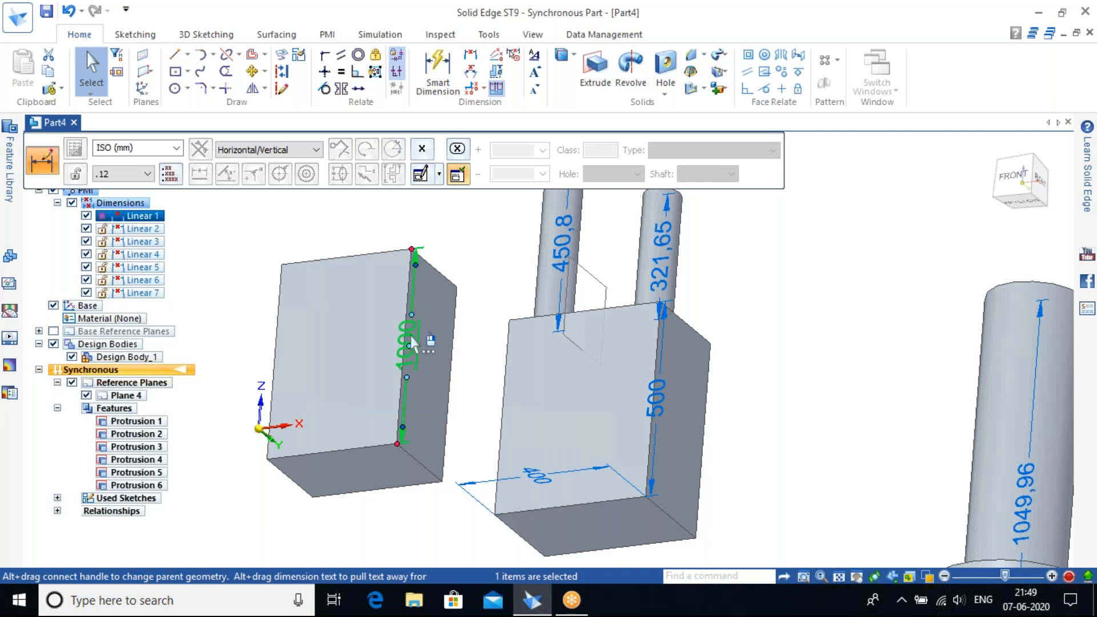
pyautogui.click(992, 149)
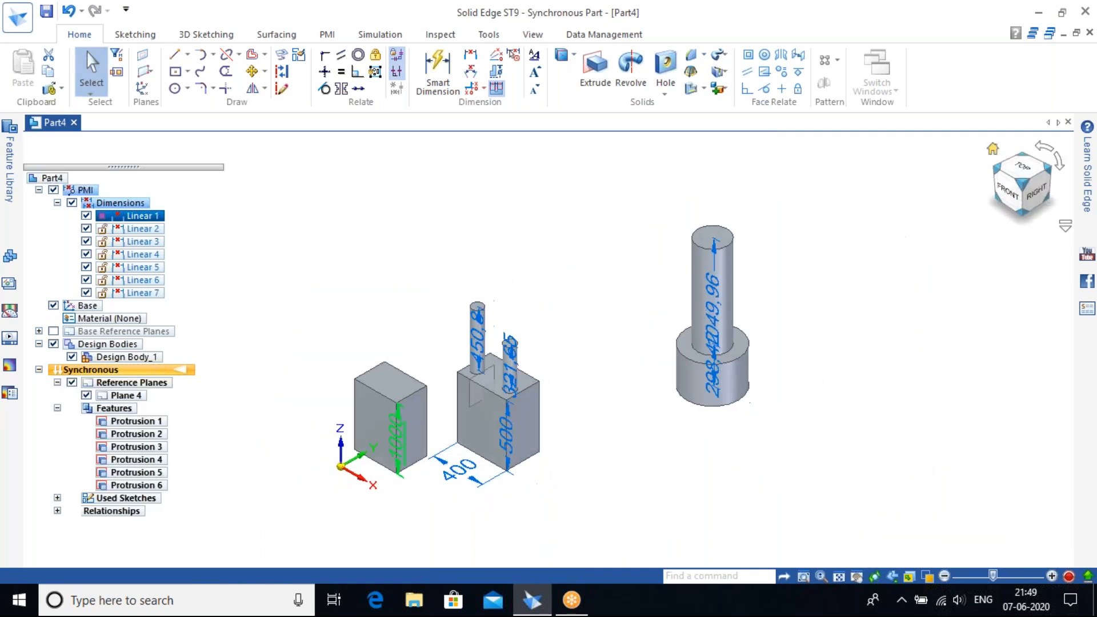
pyautogui.scroll(5, 257, 387)
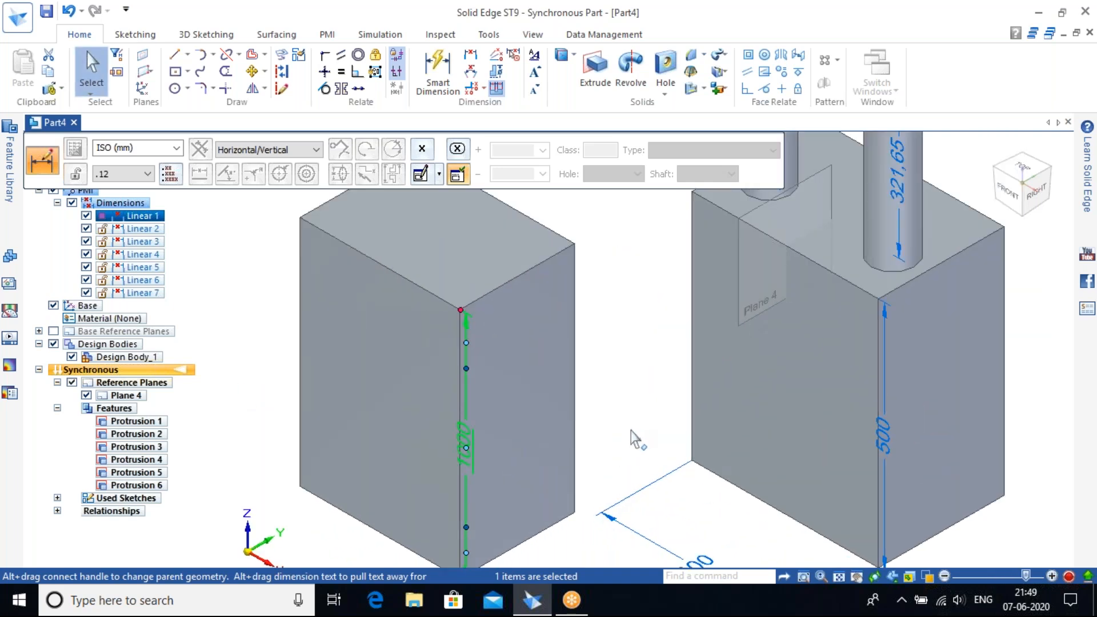
pyautogui.keyDown('shift'); pyautogui.moveTo(625, 436); pyautogui.dragTo(680, 400, button='middle'); pyautogui.keyUp('shift')
pyautogui.press('Escape')
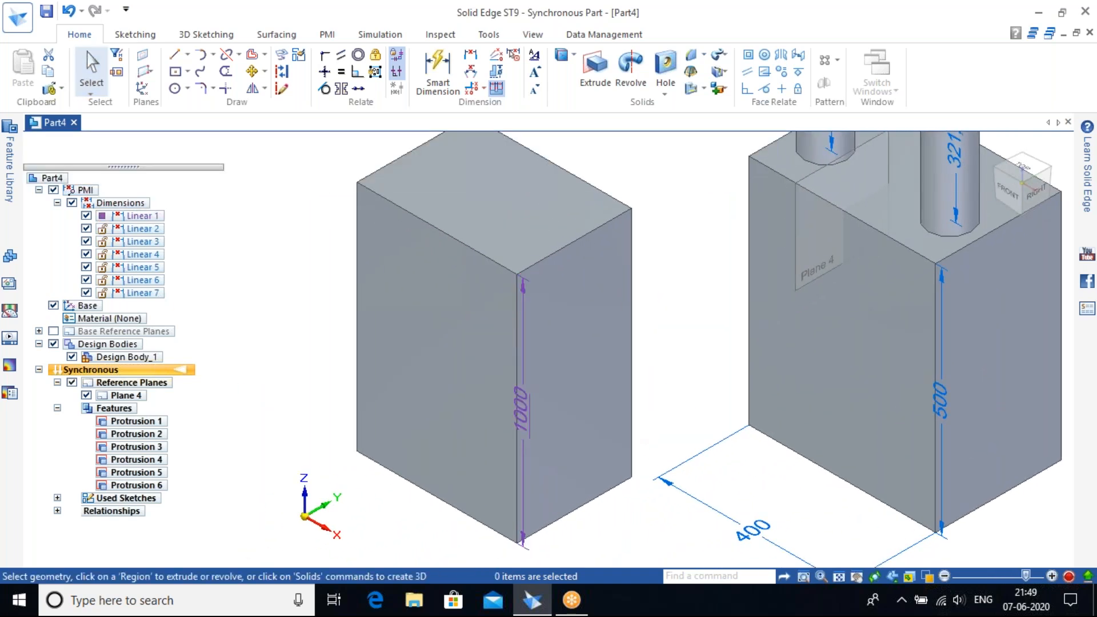
pyautogui.scroll(-3, 706, 368)
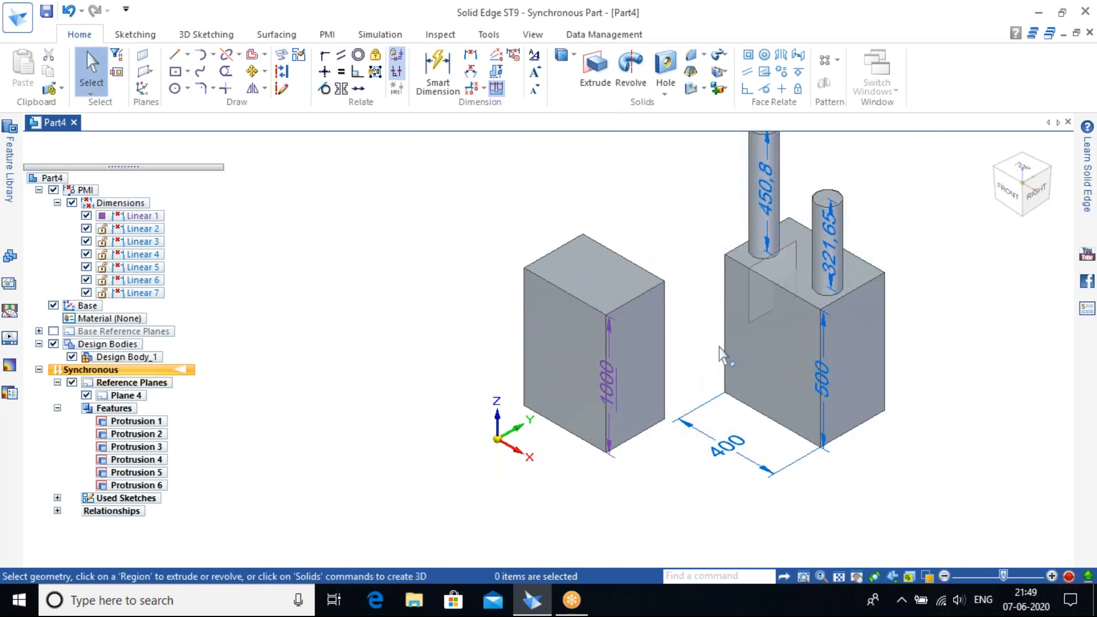
pyautogui.click(803, 59)
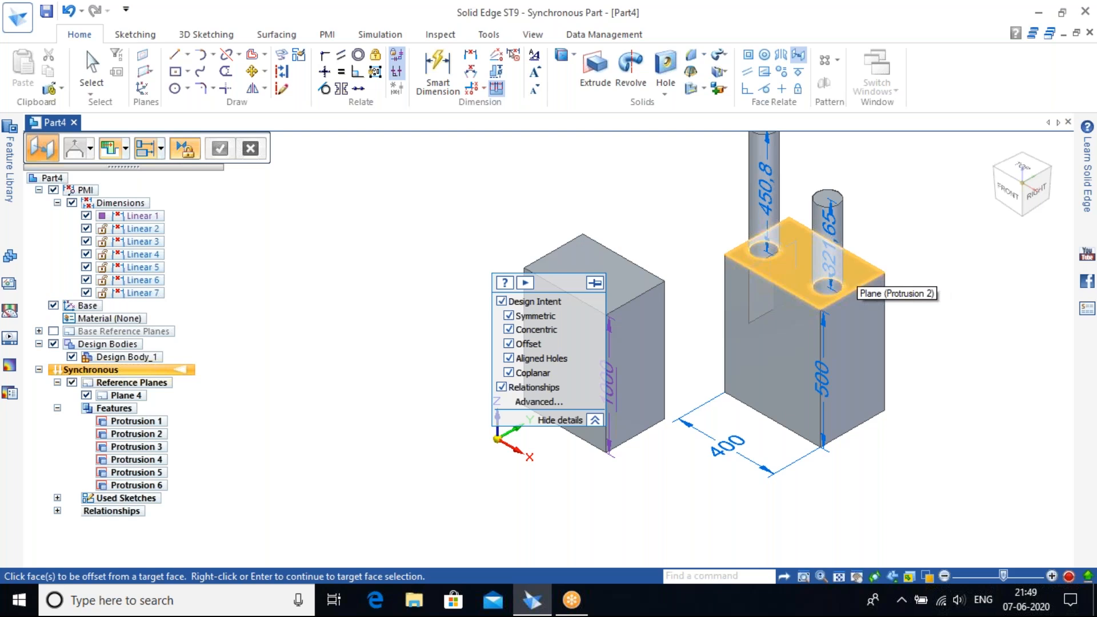
pyautogui.moveTo(899, 480); pyautogui.dragTo(868, 297, button='middle')
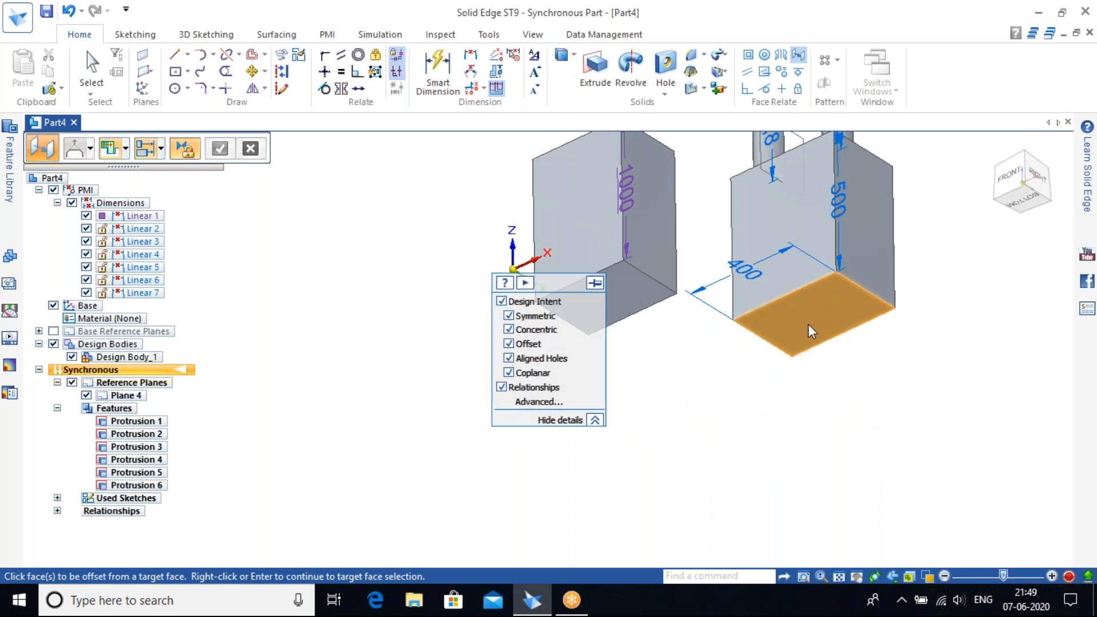
pyautogui.moveTo(837, 318)
pyautogui.mouseDown(button='middle')
pyautogui.moveTo(942, 240)
pyautogui.moveTo(937, 354)
pyautogui.moveTo(851, 310)
pyautogui.mouseUp(button='middle')
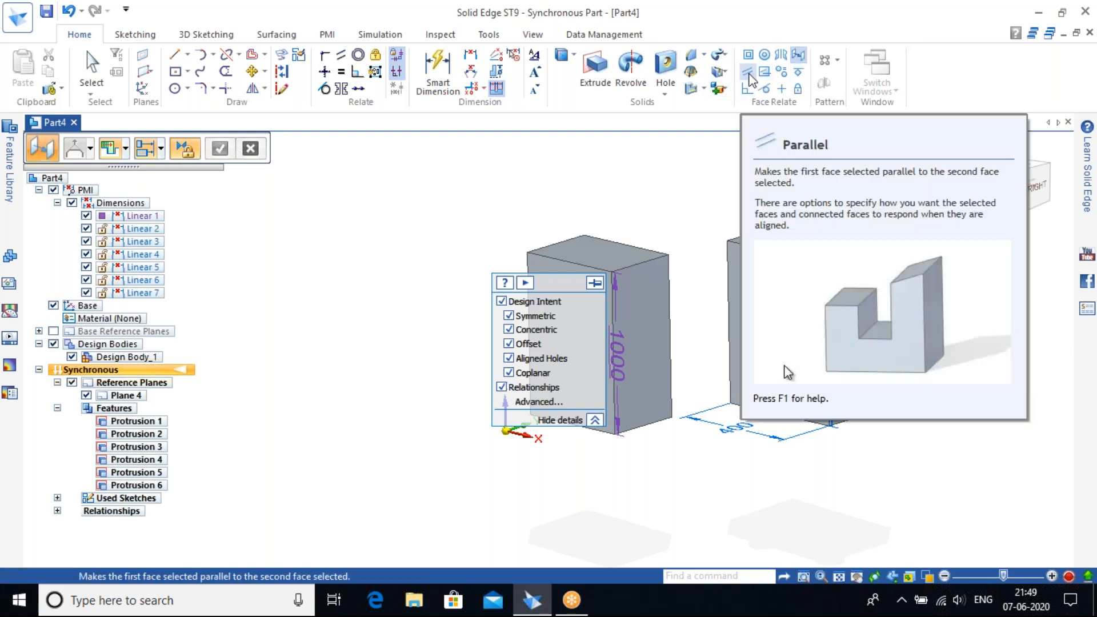
pyautogui.press('Escape')
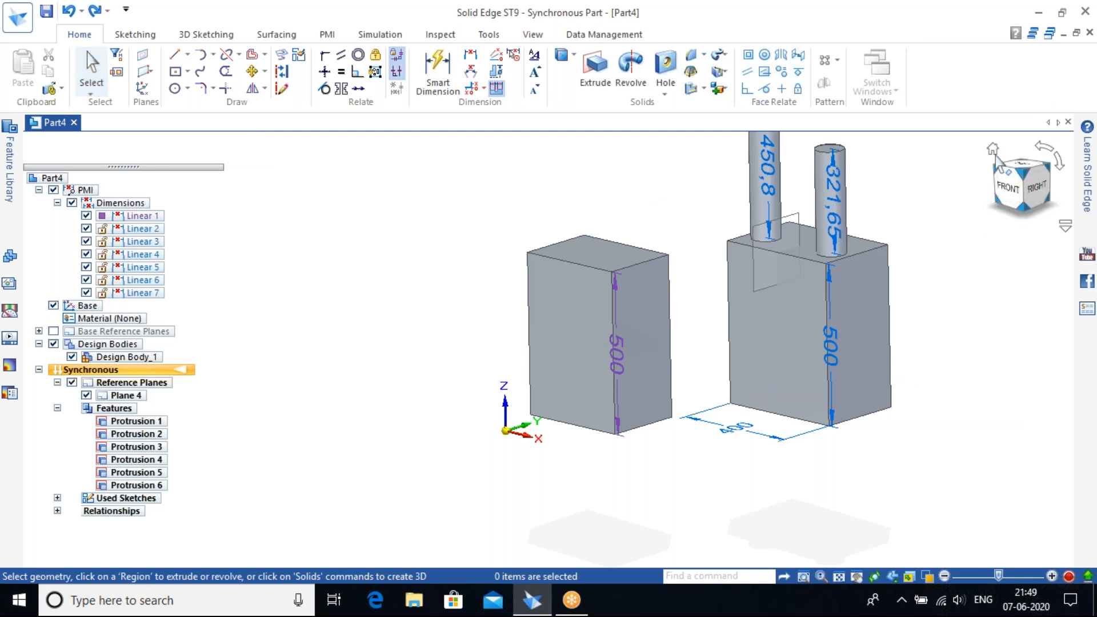
# Rotate the pinless block's +X side face with the steering wheel so that its top edge leans outward.
pyautogui.click(994, 153)
pyautogui.scroll(5, 518, 454)
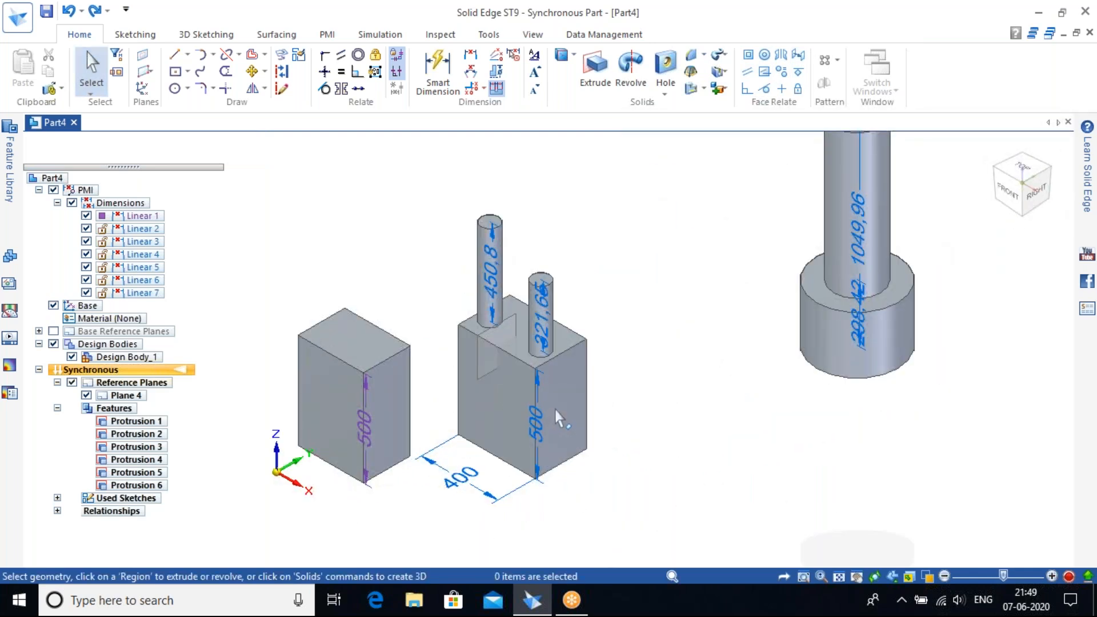
pyautogui.keyDown('shift'); pyautogui.moveTo(361, 382); pyautogui.dragTo(624, 354, button='middle'); pyautogui.keyUp('shift')
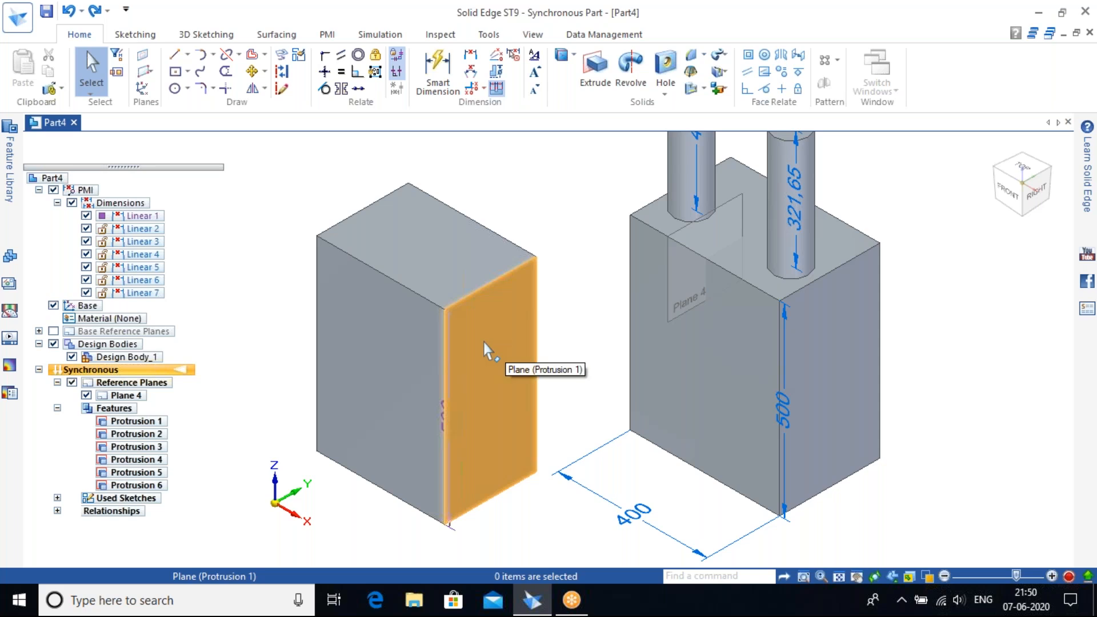
pyautogui.click(519, 340)
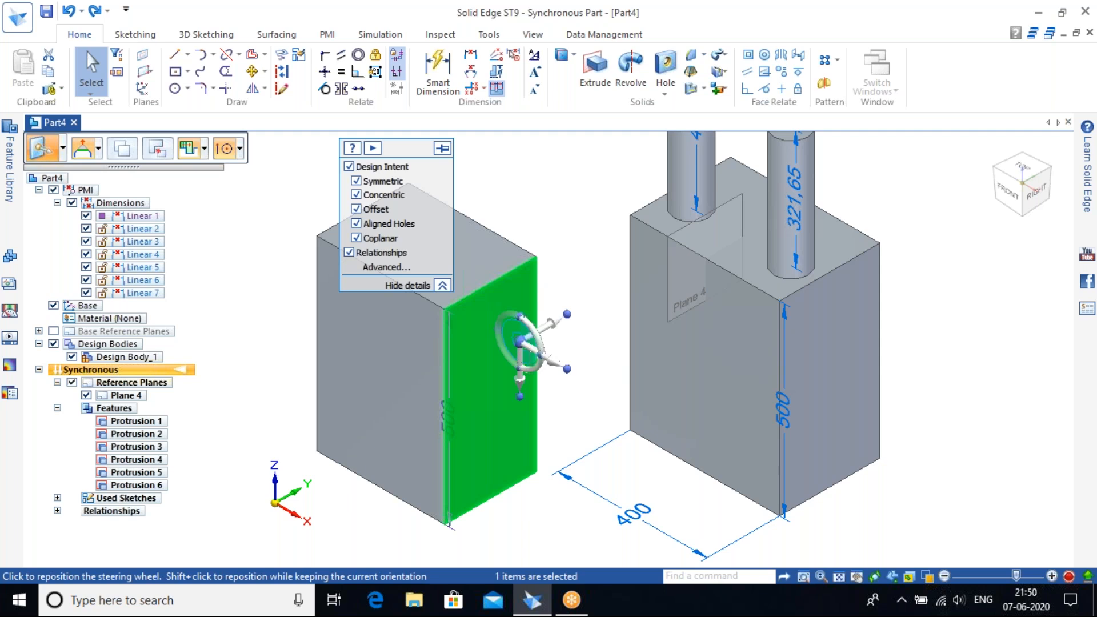
pyautogui.moveTo(513, 356); pyautogui.dragTo(514, 402)
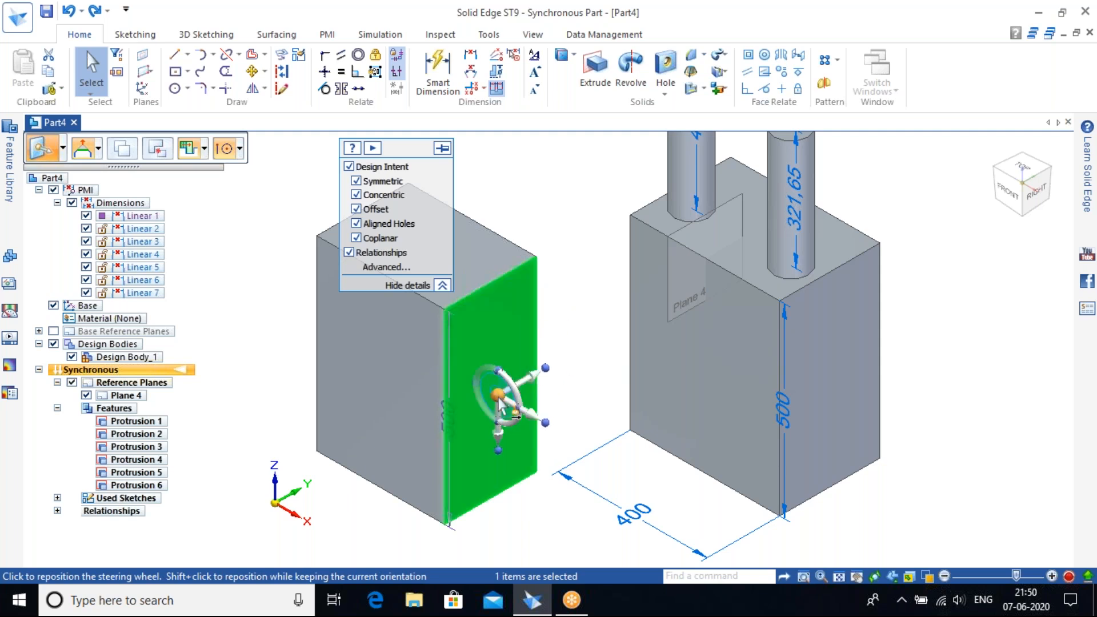
pyautogui.click(514, 402)
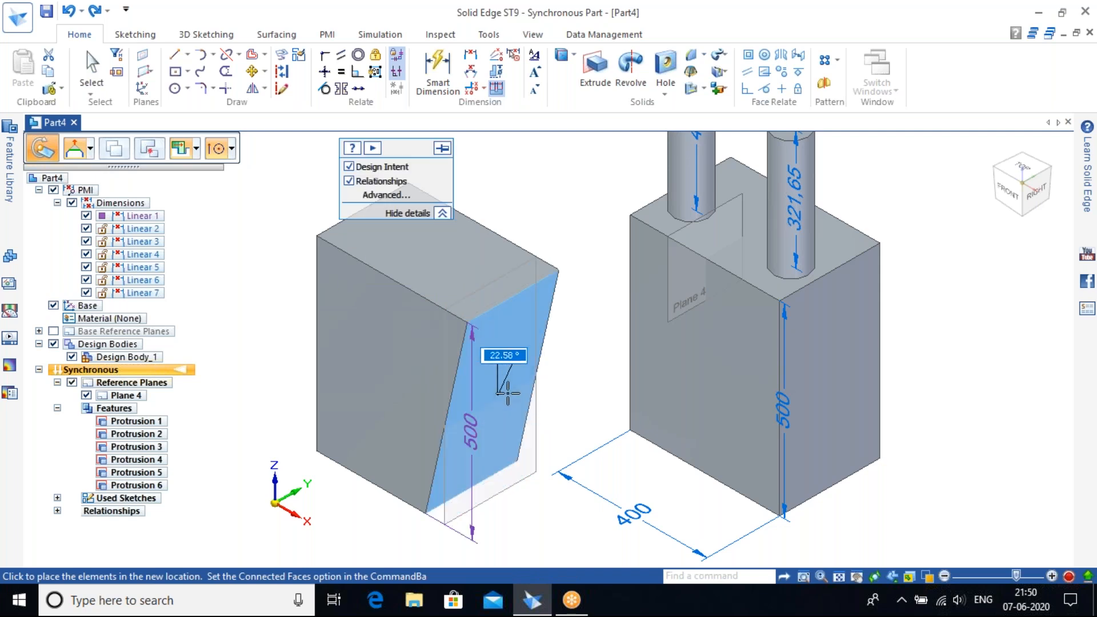
pyautogui.click(507, 343)
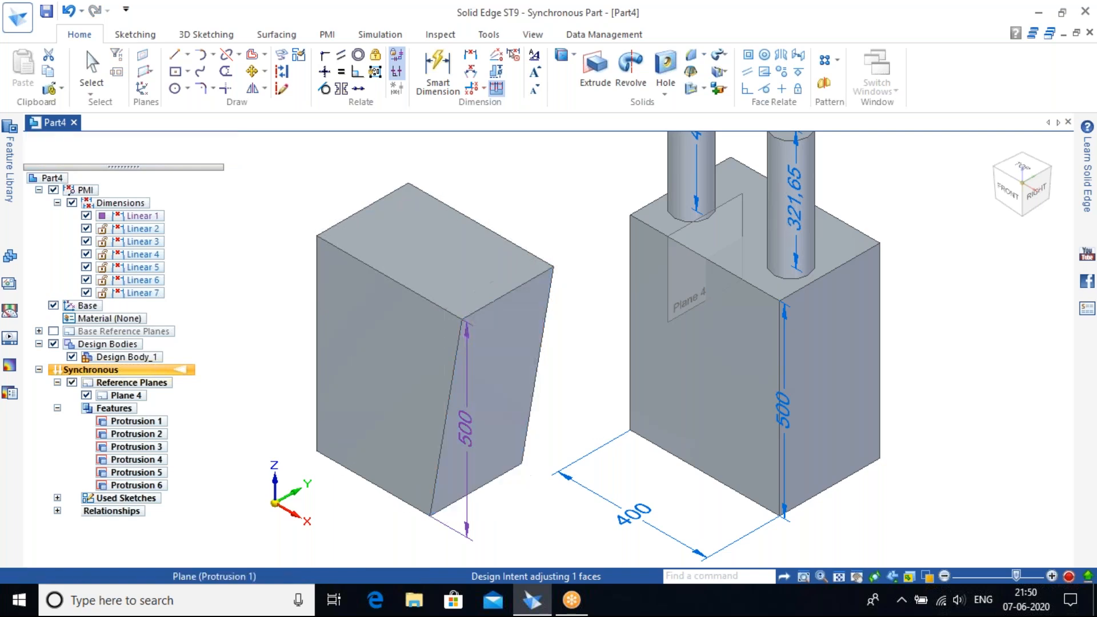
# Make the tilted side face parallel to the pinless block's opposite side face with the Parallel face relation, then undo it.
pyautogui.moveTo(537, 474); pyautogui.dragTo(592, 443, button='middle')
pyautogui.click(589, 481)
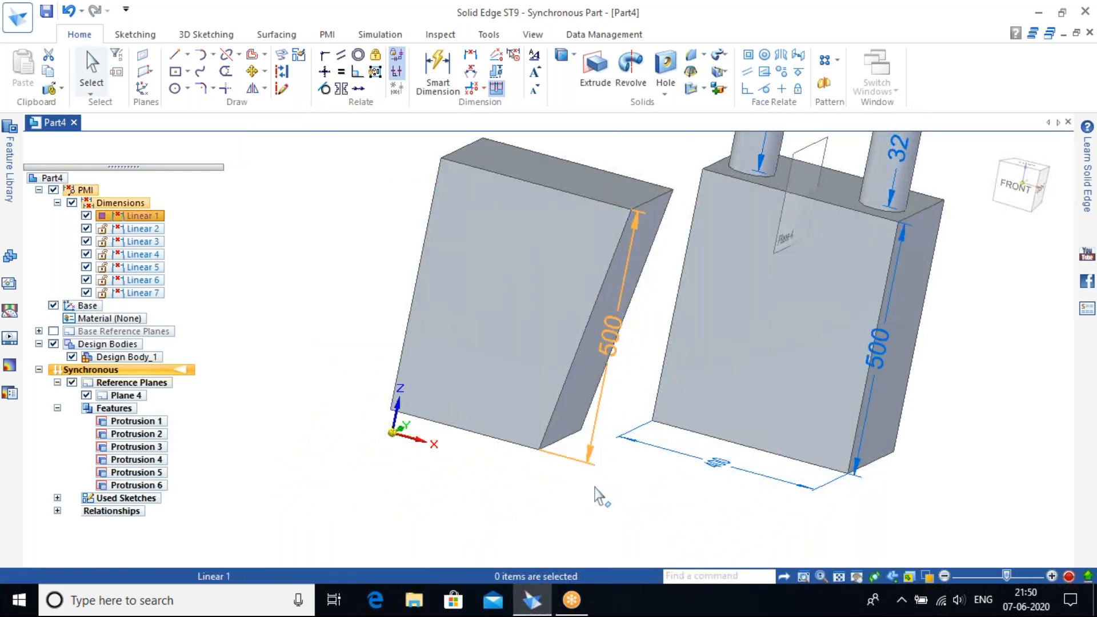
pyautogui.press('Escape')
pyautogui.moveTo(626, 456); pyautogui.dragTo(639, 466, button='middle')
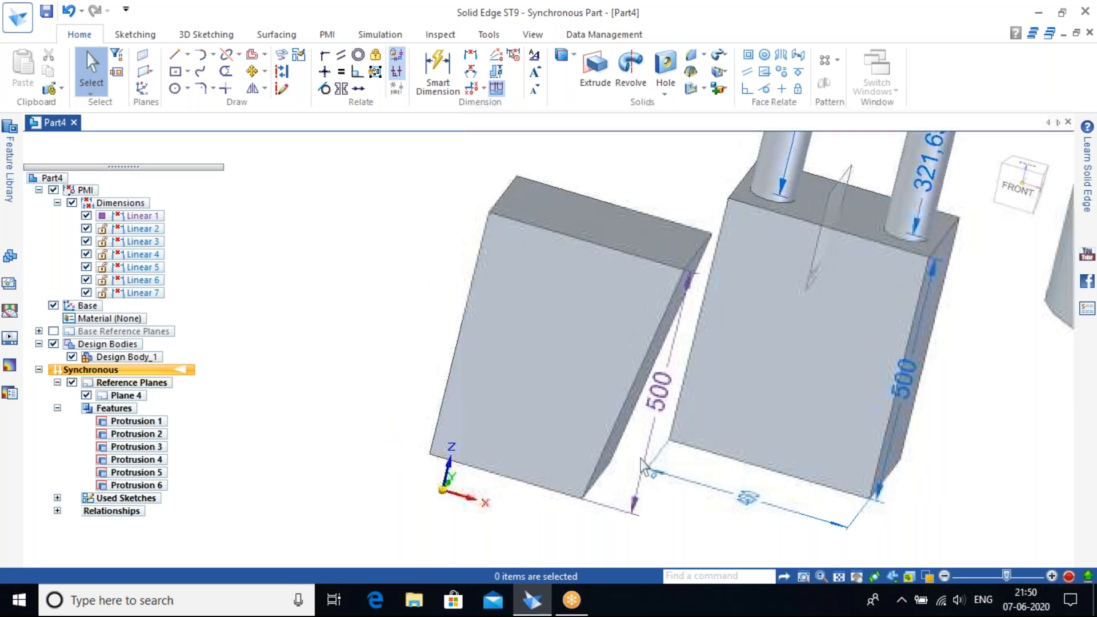
pyautogui.scroll(1, 638, 467)
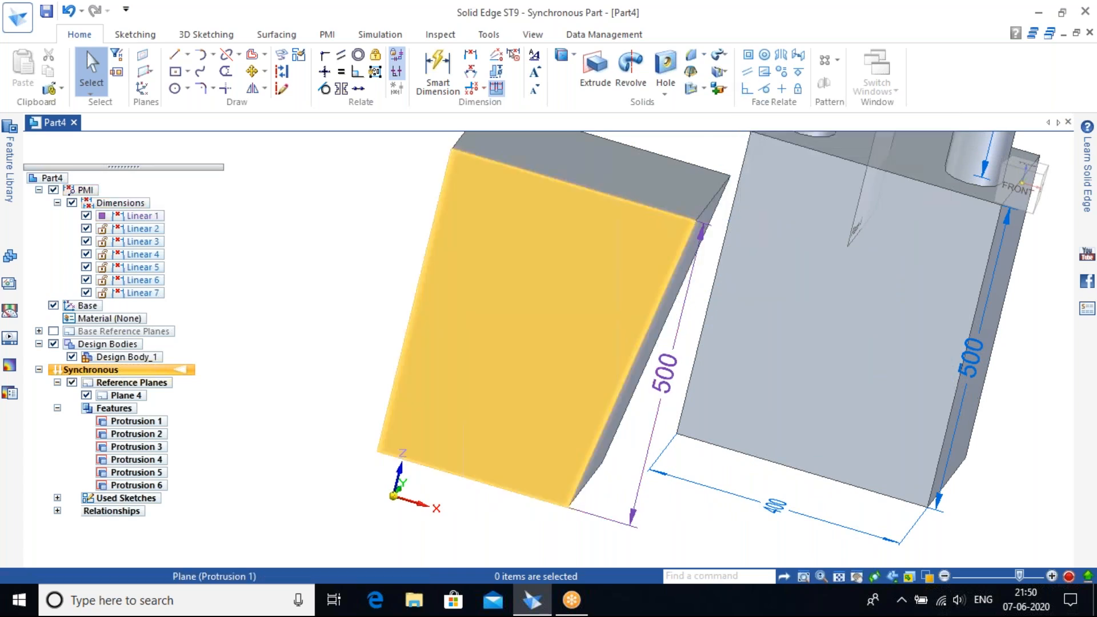
pyautogui.moveTo(425, 294); pyautogui.dragTo(508, 295, button='middle')
pyautogui.moveTo(624, 306); pyautogui.dragTo(549, 237, button='middle')
pyautogui.click(746, 72)
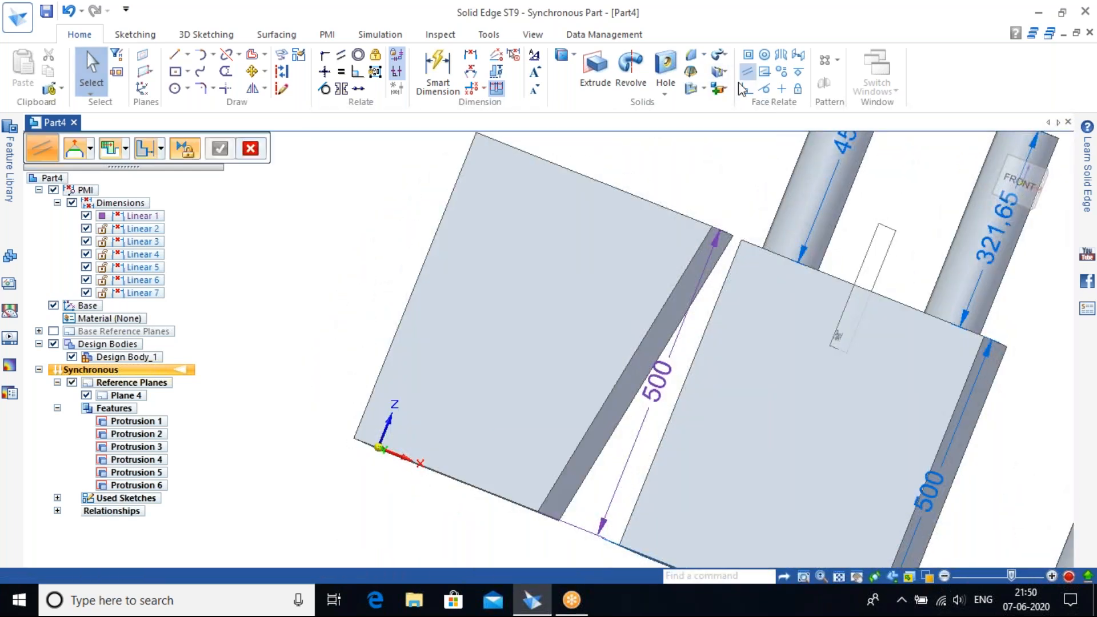
pyautogui.click(678, 309)
pyautogui.rightClick(279, 257)
pyautogui.moveTo(288, 255); pyautogui.dragTo(470, 366, button='middle')
pyautogui.click(682, 429)
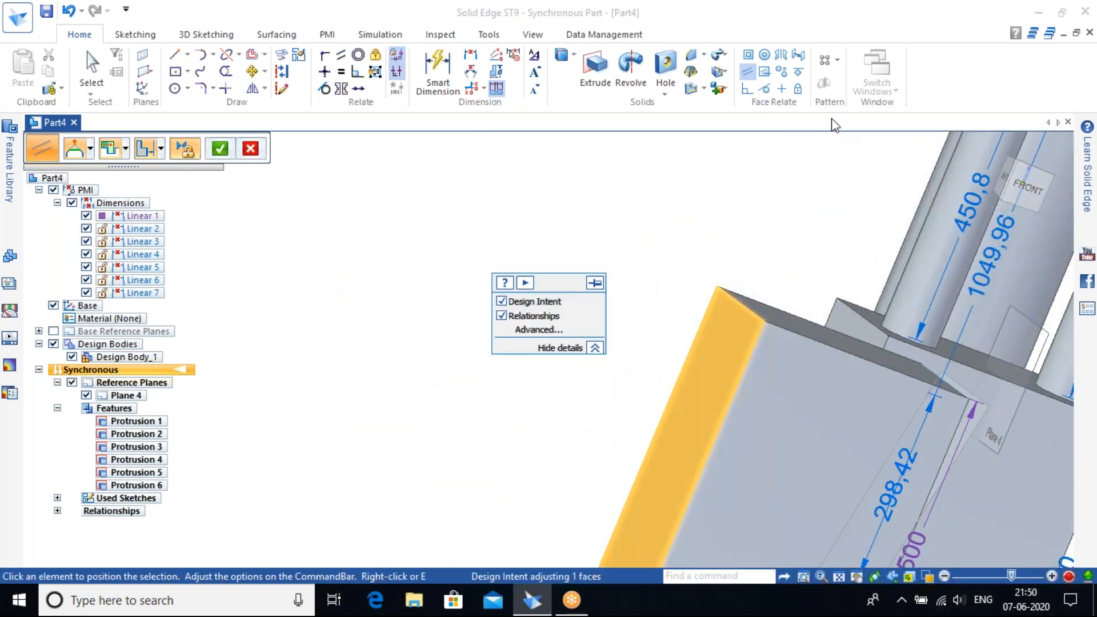
pyautogui.click(991, 147)
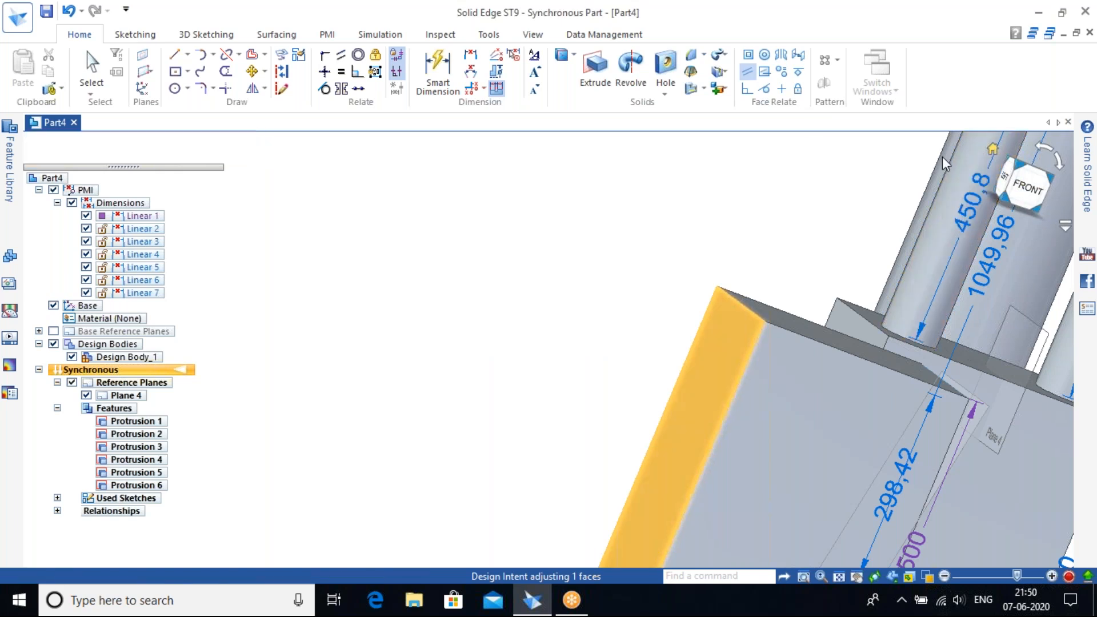
pyautogui.scroll(5, 416, 505)
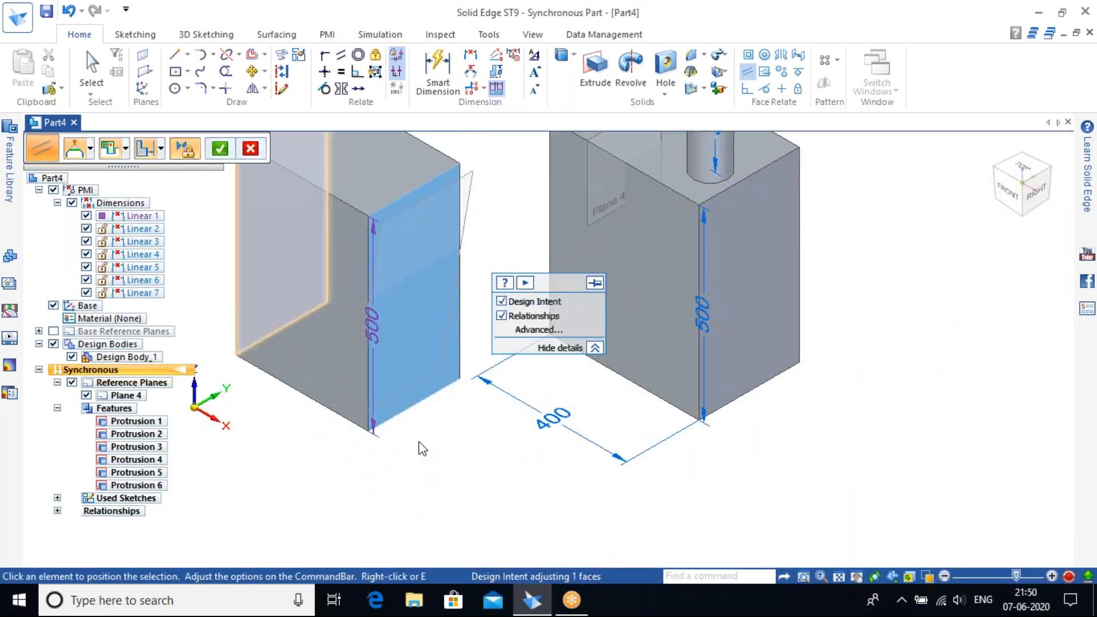
pyautogui.scroll(-2, 401, 447)
pyautogui.keyDown('shift'); pyautogui.moveTo(401, 447); pyautogui.dragTo(731, 461, button='middle'); pyautogui.keyUp('shift')
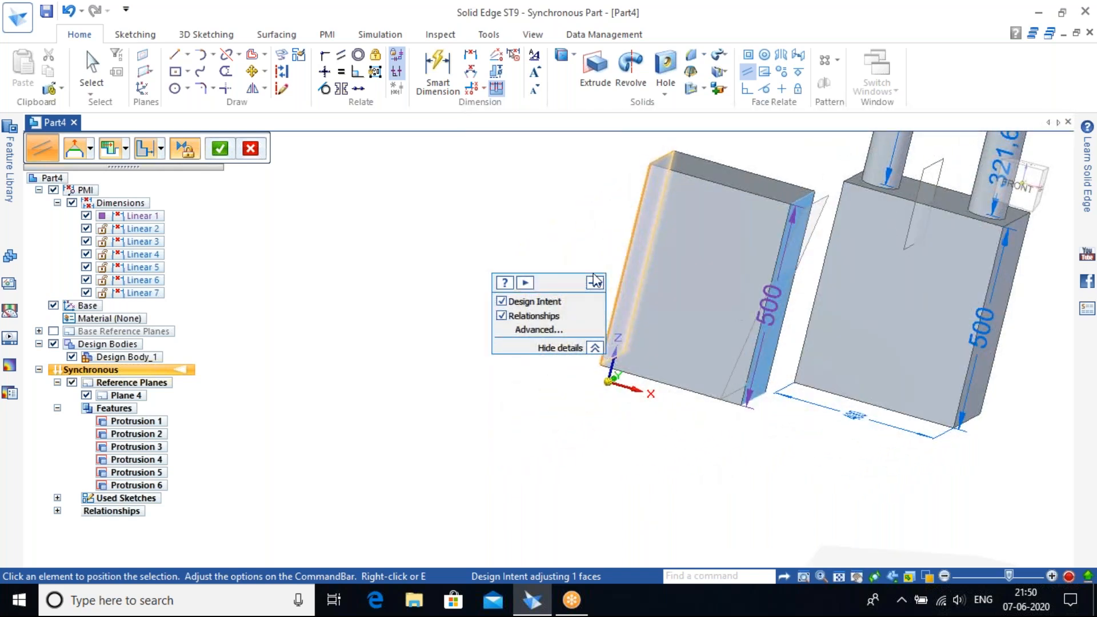
pyautogui.click(672, 445)
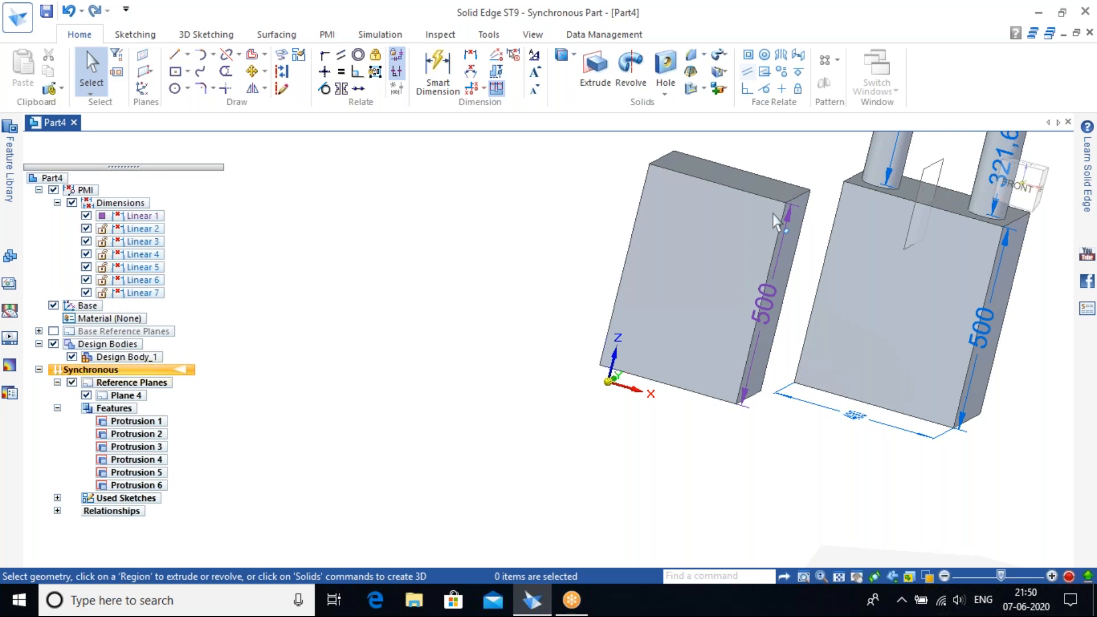
pyautogui.hotkey('ctrl', 'y')
pyautogui.hotkey('ctrl', 'y')
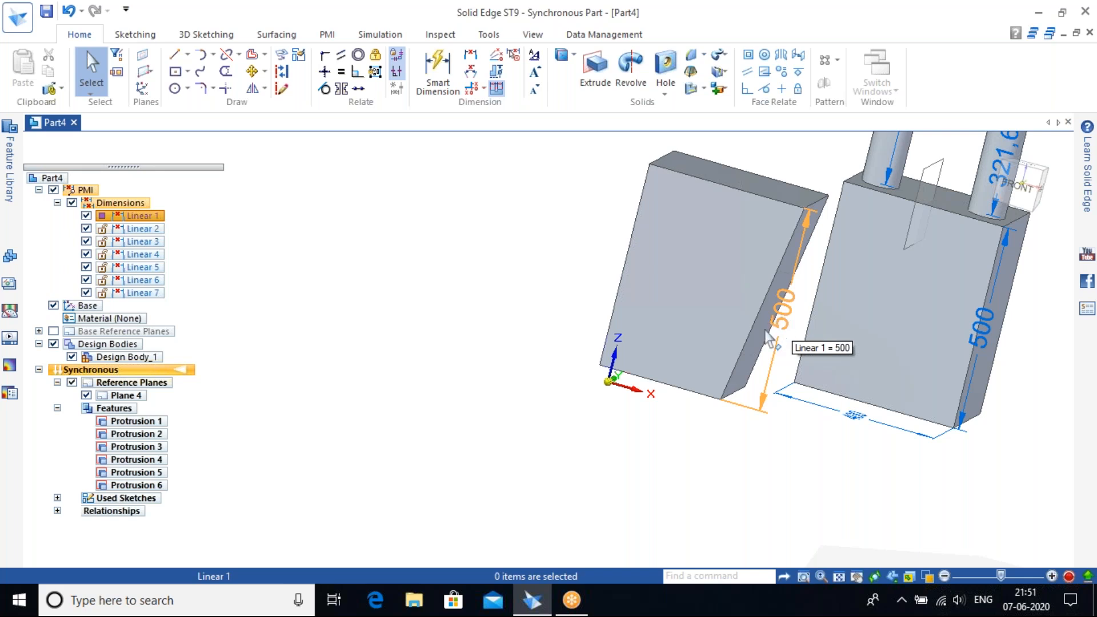
# Reapply the Parallel relation from the tilted side face to the opposite vertical side face, then undo it again.
pyautogui.moveTo(581, 405); pyautogui.dragTo(642, 400, button='middle')
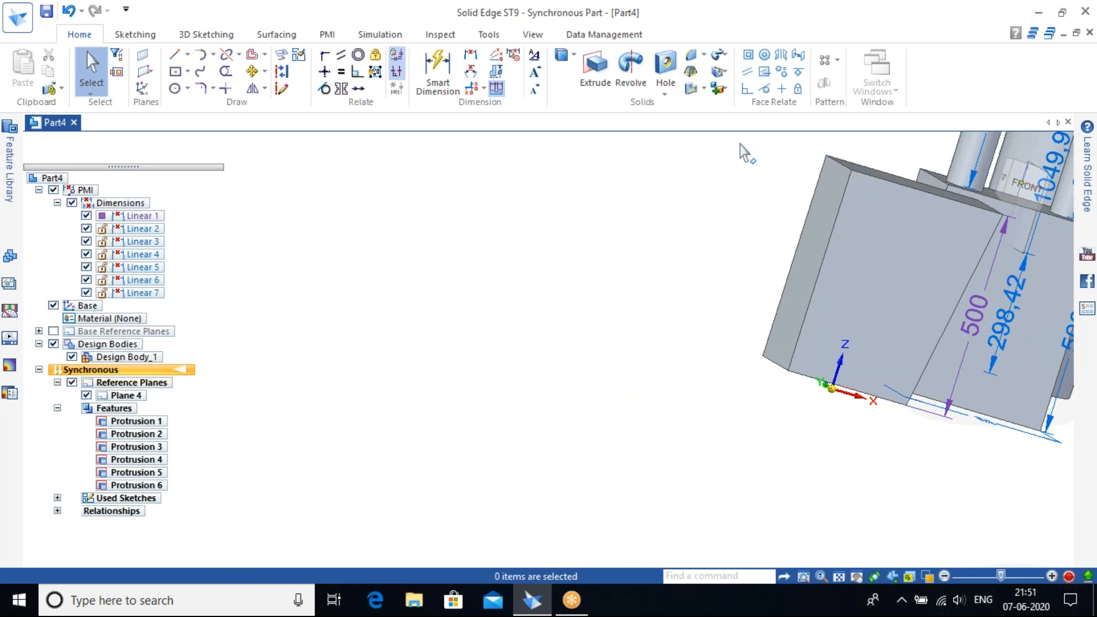
pyautogui.click(748, 71)
pyautogui.moveTo(769, 437); pyautogui.dragTo(694, 258, button='middle')
pyautogui.click(693, 257)
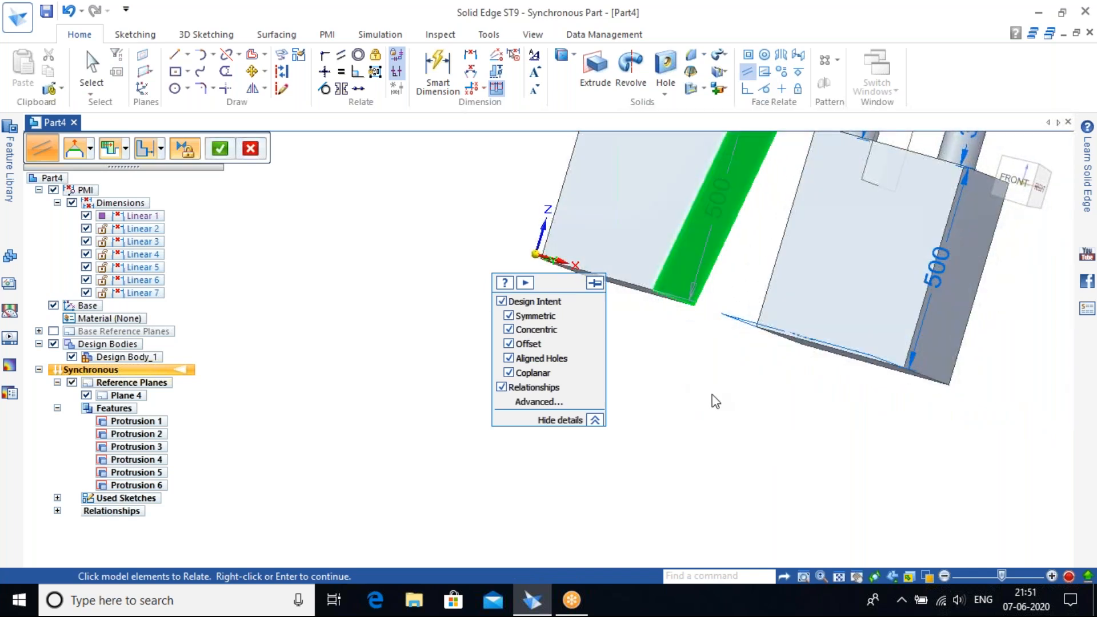
pyautogui.rightClick(712, 394)
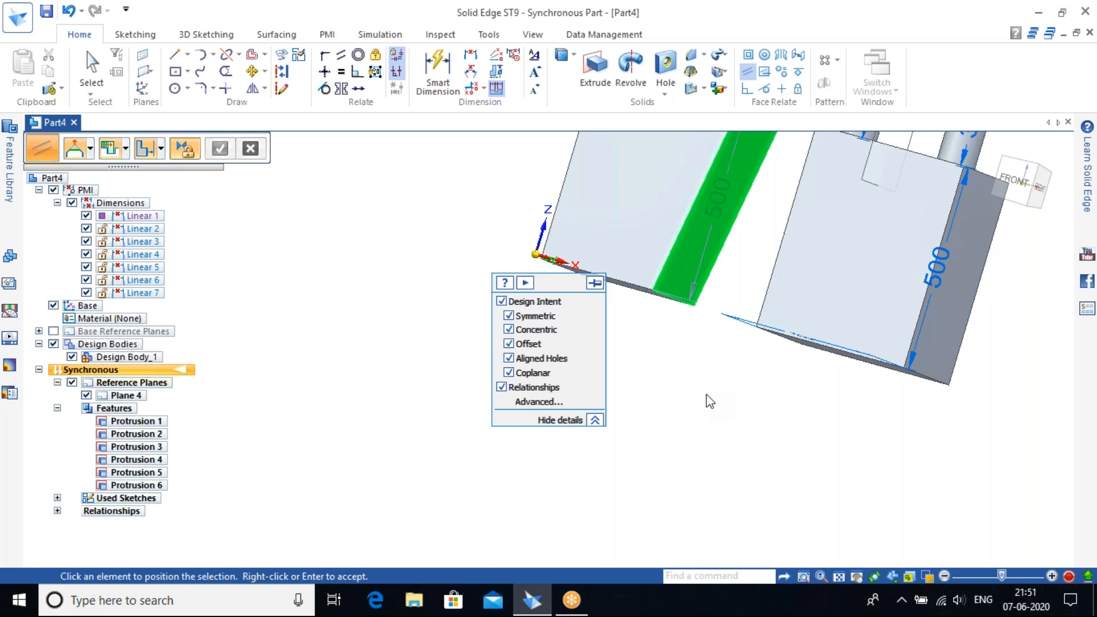
pyautogui.moveTo(445, 262); pyautogui.dragTo(764, 280, button='middle')
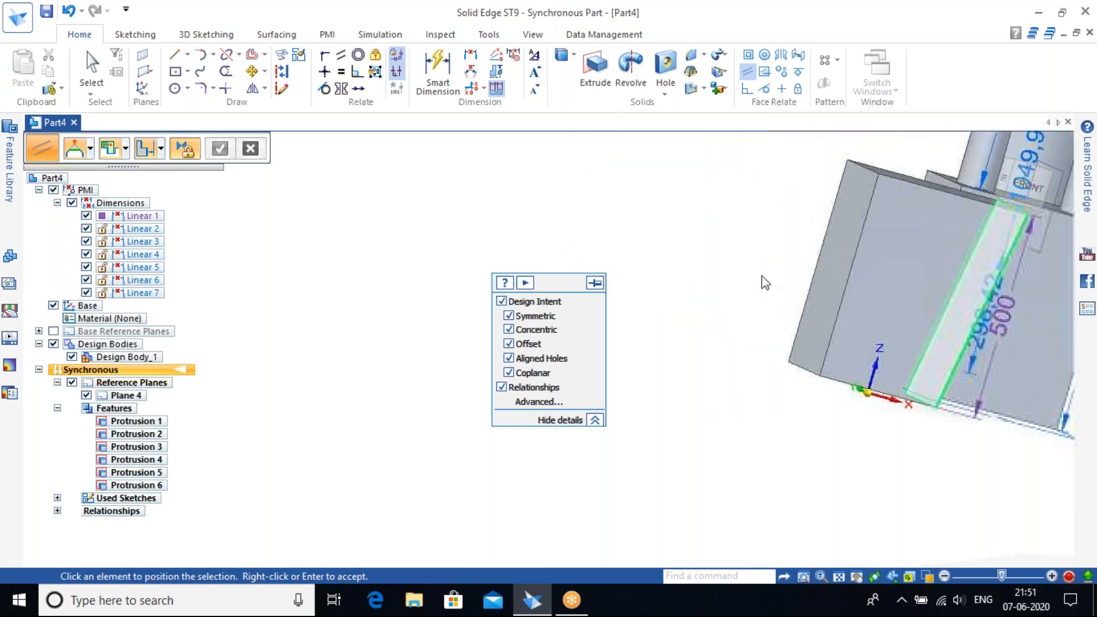
pyautogui.click(824, 283)
pyautogui.moveTo(959, 436); pyautogui.dragTo(898, 426, button='middle')
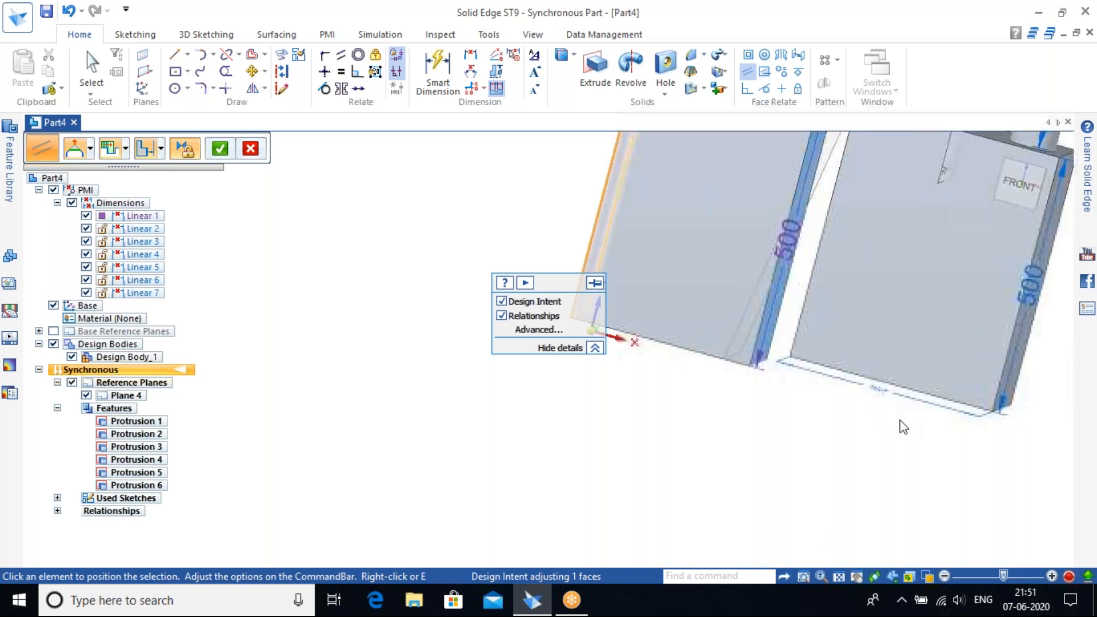
pyautogui.press('Escape')
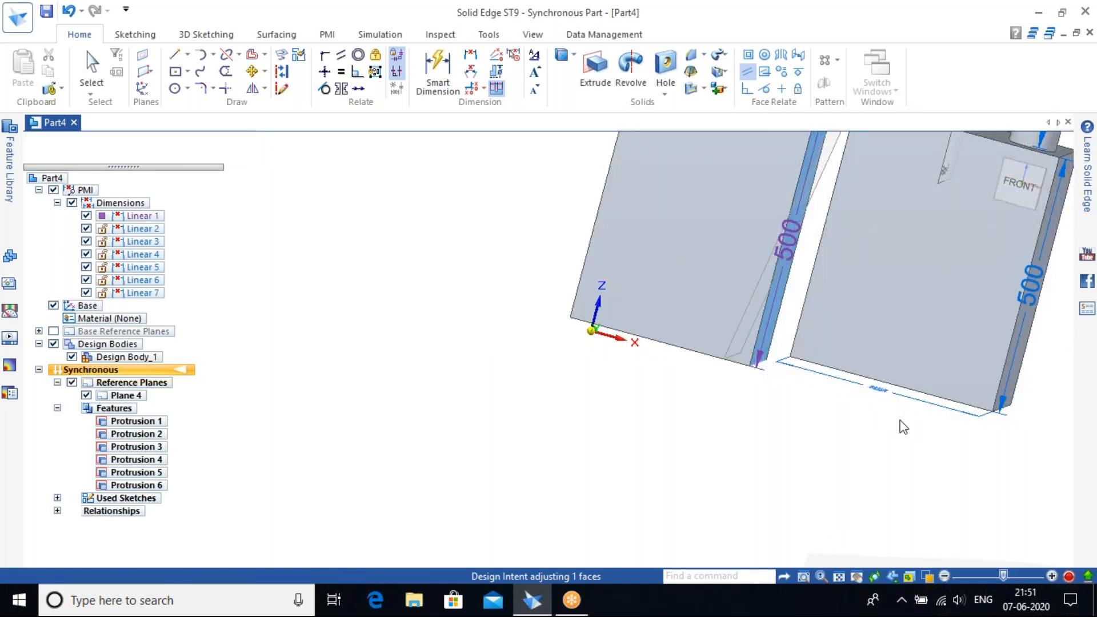
pyautogui.hotkey('ctrl', 'z')
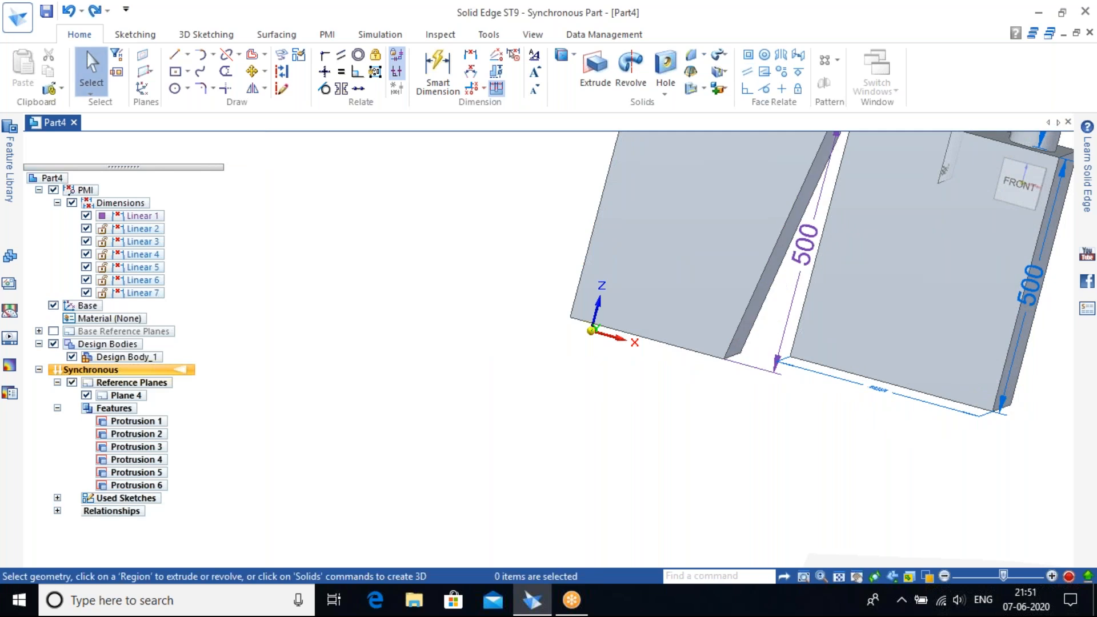
# Make the pinless block's tilted side face perpendicular to its top face with the Perpendicular face relation.
pyautogui.keyDown('shift'); pyautogui.moveTo(815, 351); pyautogui.dragTo(756, 507, button='middle'); pyautogui.keyUp('shift')
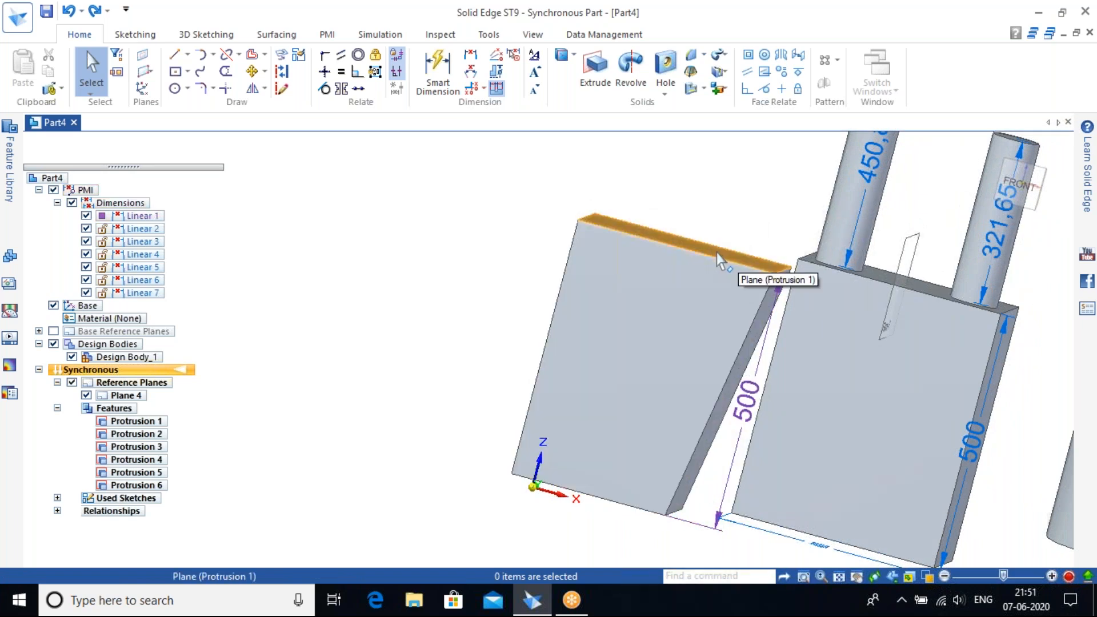
pyautogui.click(746, 89)
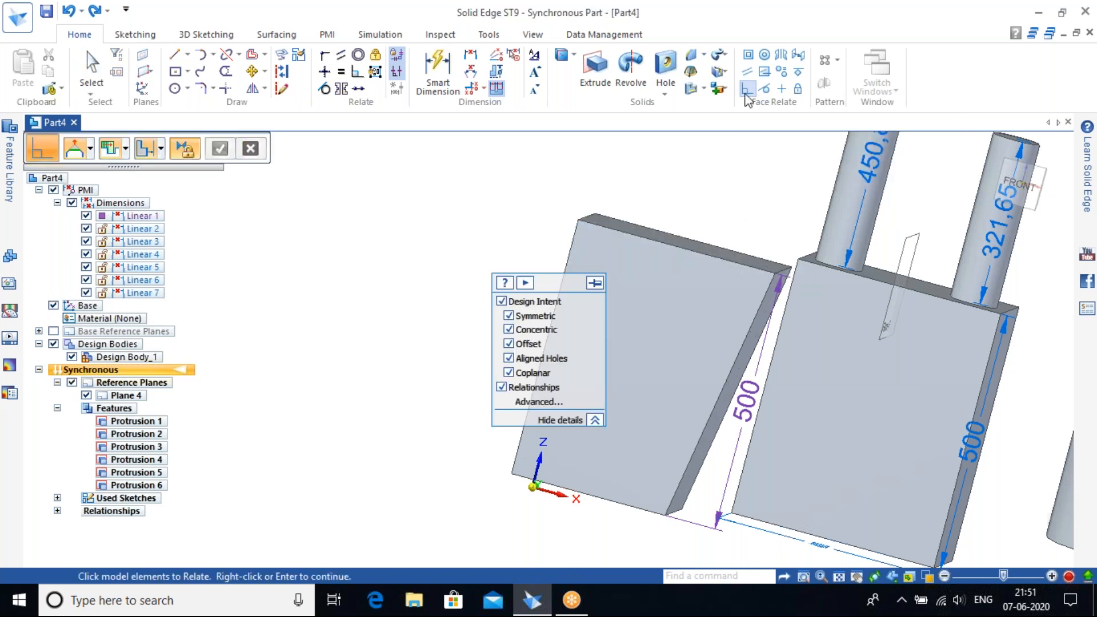
pyautogui.click(726, 407)
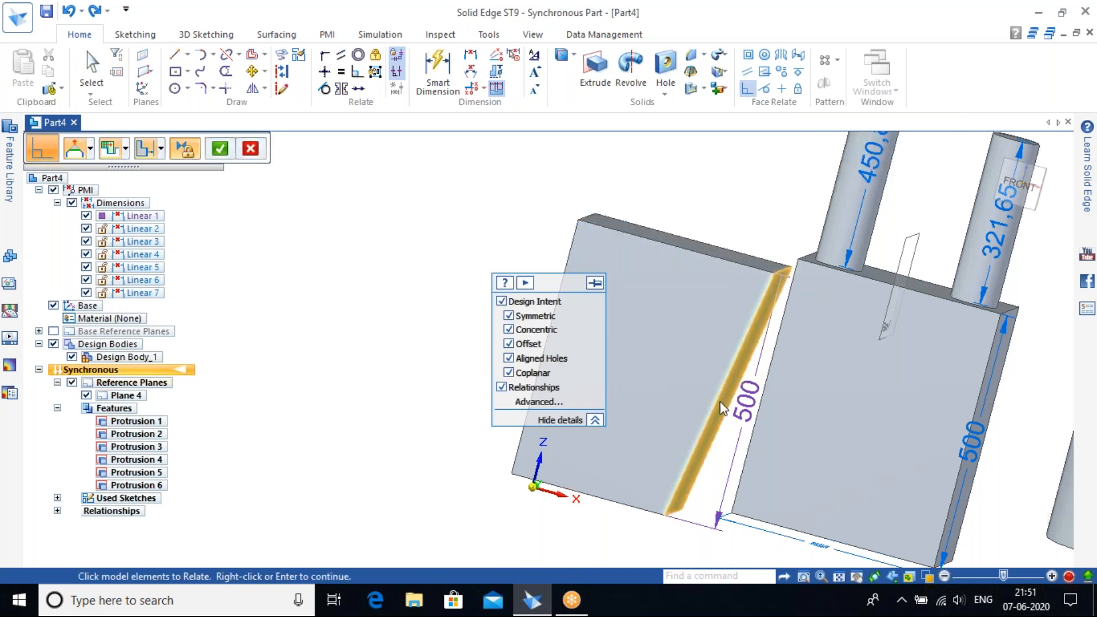
pyautogui.rightClick(353, 365)
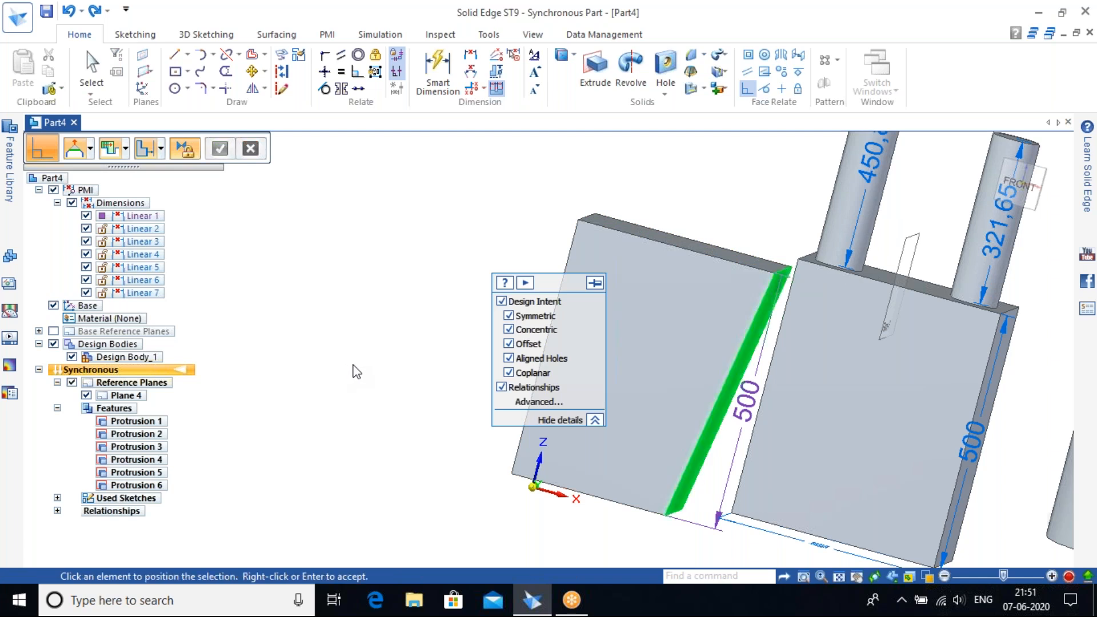
pyautogui.click(662, 235)
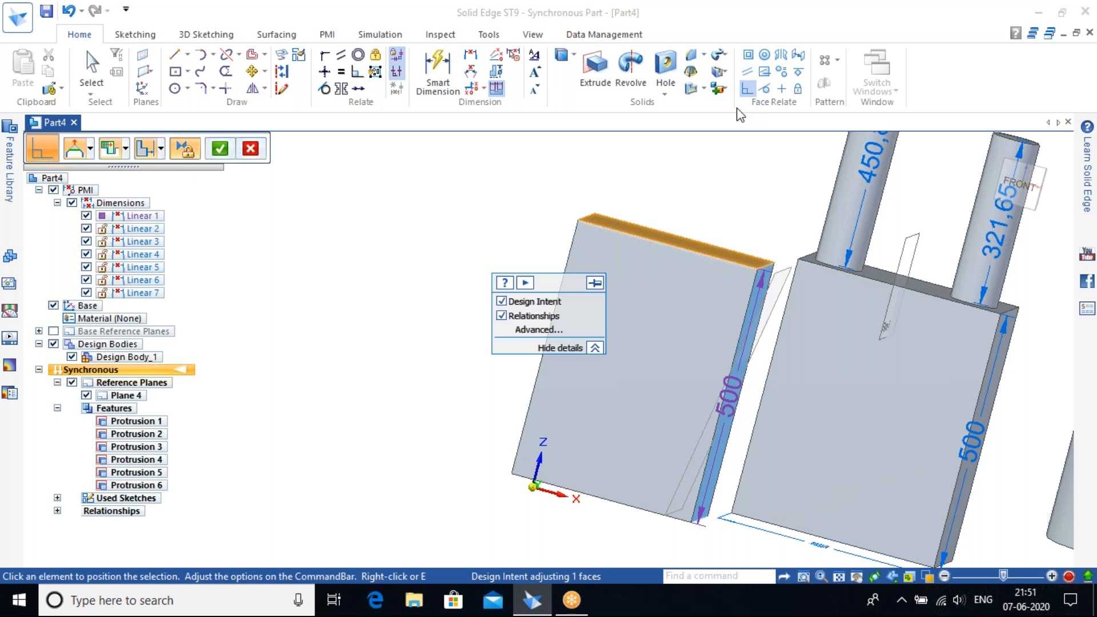
pyautogui.press('Escape')
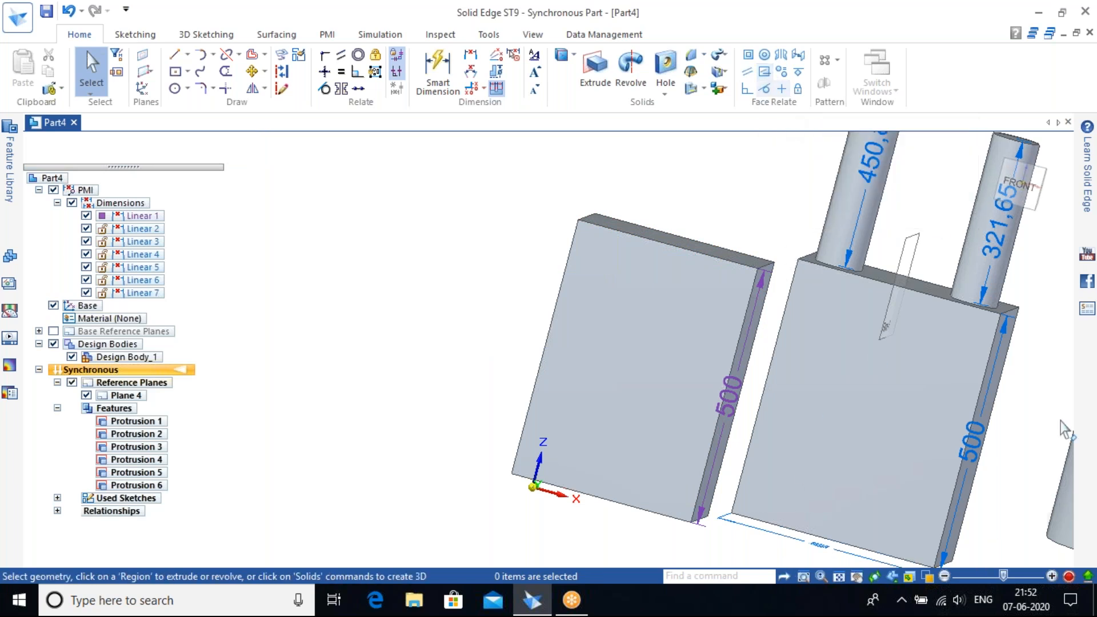
# Configure a simple ISO Metric drill-size hole with a 60 mm diameter for the pinless block.
pyautogui.scroll(-2, 1006, 181)
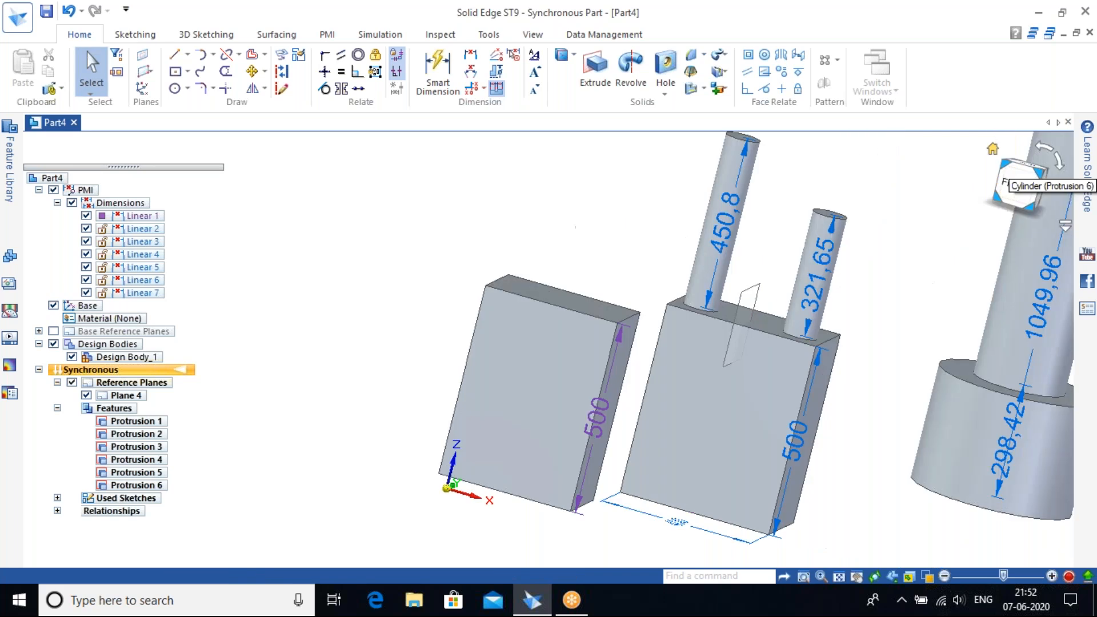
pyautogui.click(1004, 181)
pyautogui.scroll(5, 393, 357)
pyautogui.keyDown('ctrl'); pyautogui.moveTo(460, 342); pyautogui.dragTo(726, 290, button='middle'); pyautogui.keyUp('ctrl')
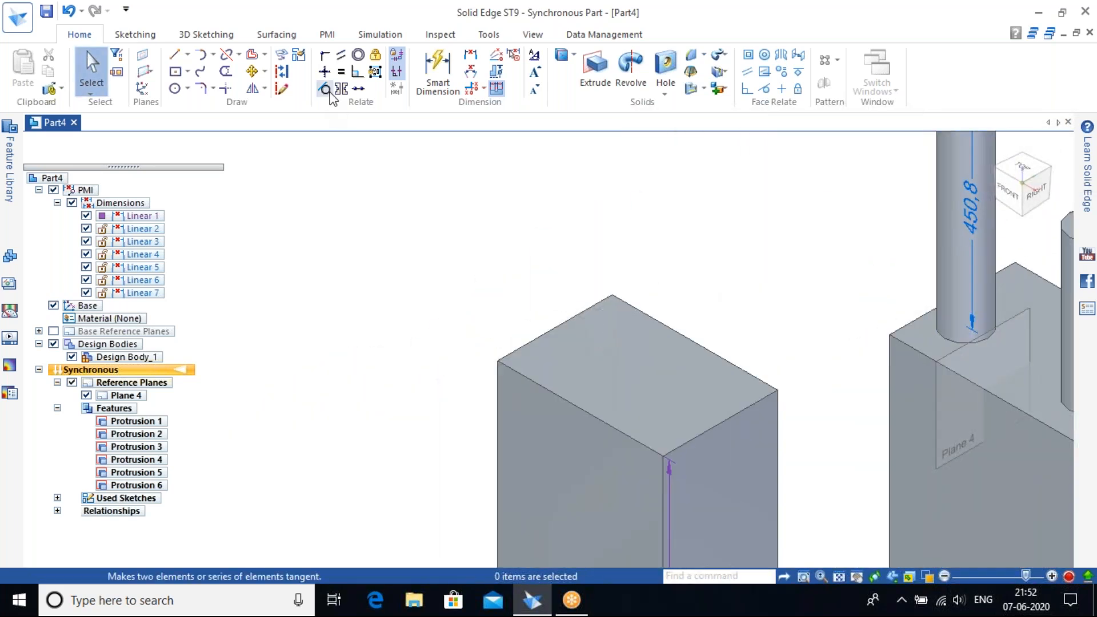
pyautogui.click(665, 64)
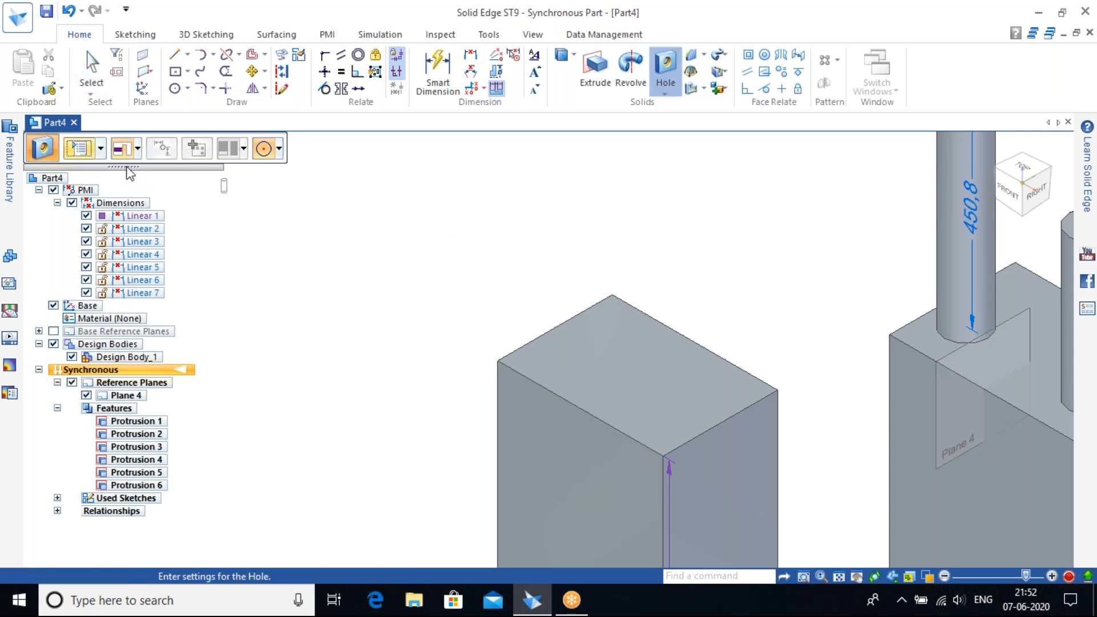
pyautogui.click(79, 148)
pyautogui.click(672, 358)
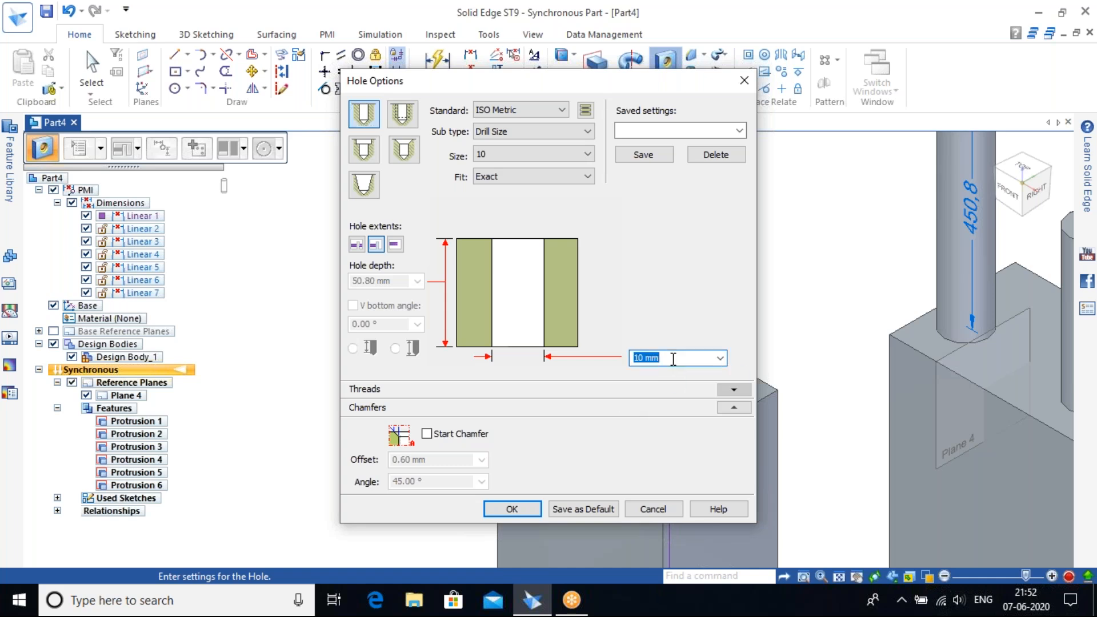
pyautogui.click(523, 508)
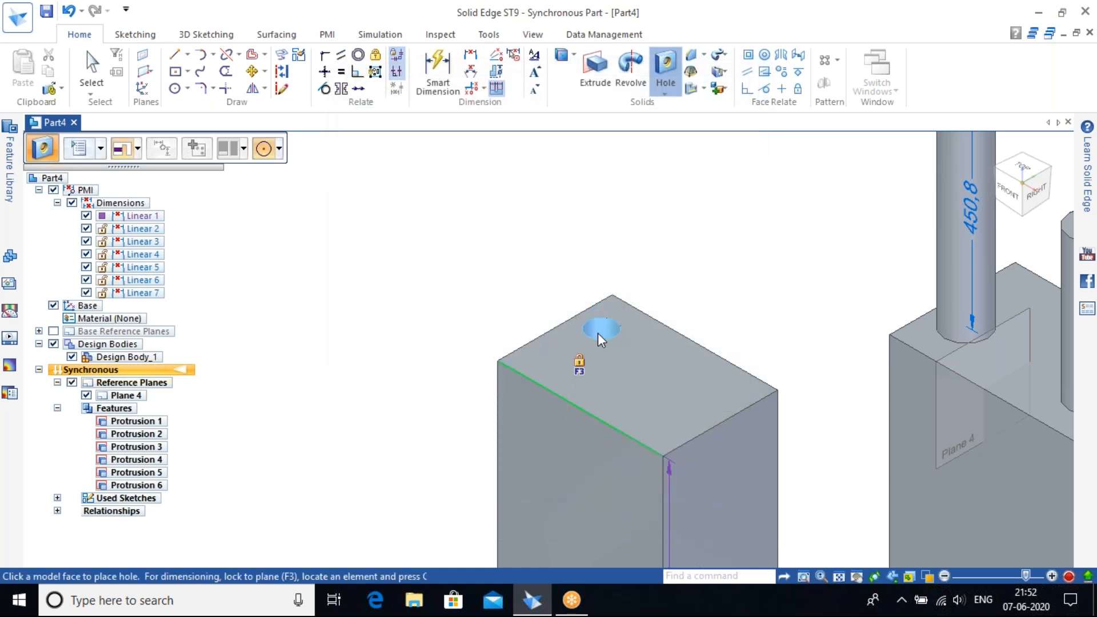
# Place four 60 mm holes at staggered, unaligned positions on the pinless block's top face.
pyautogui.click(571, 345)
pyautogui.click(648, 348)
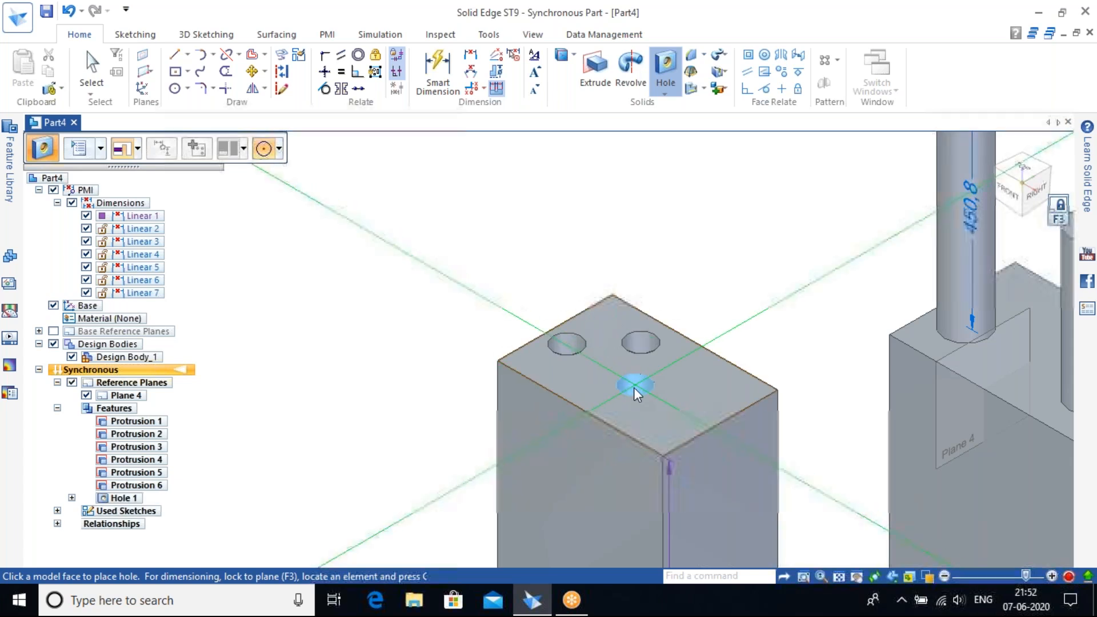
pyautogui.click(678, 394)
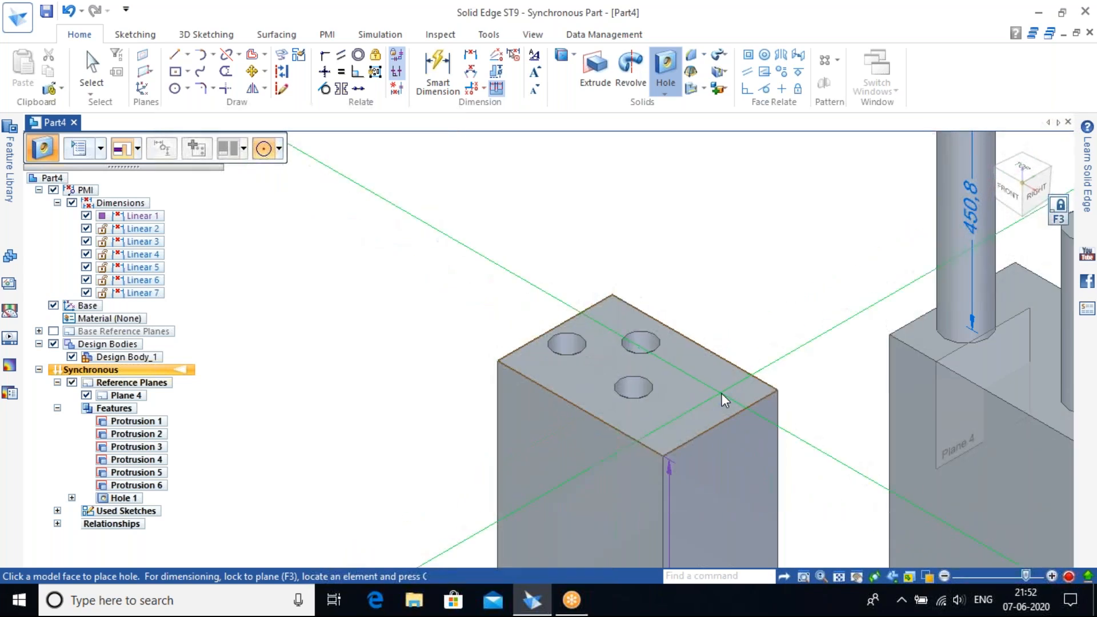
pyautogui.press('Escape')
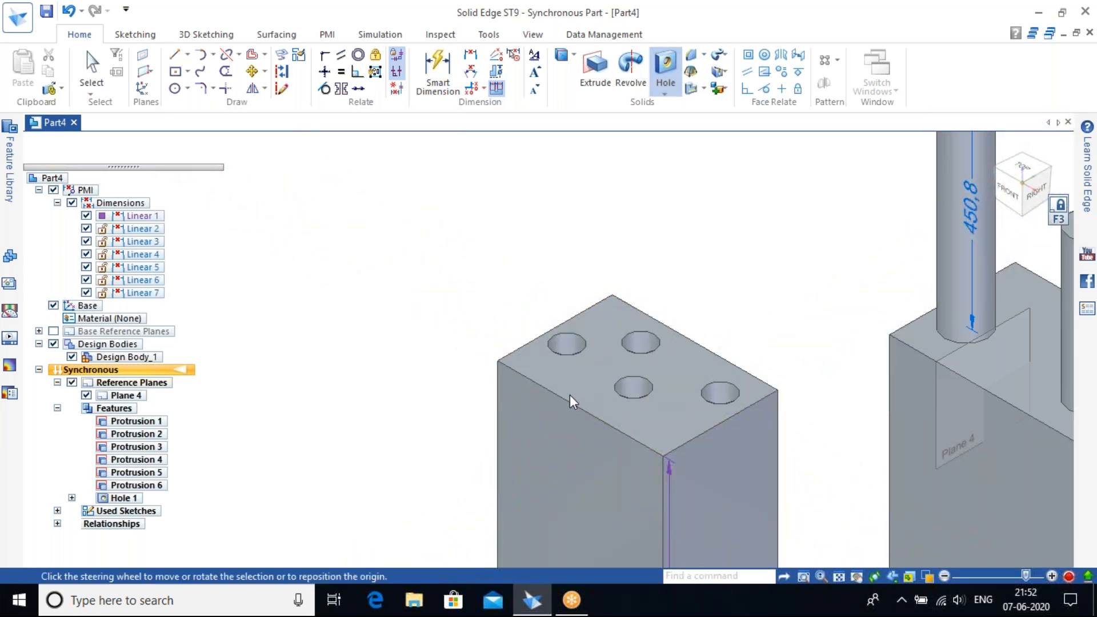
pyautogui.moveTo(540, 189); pyautogui.dragTo(650, 422)
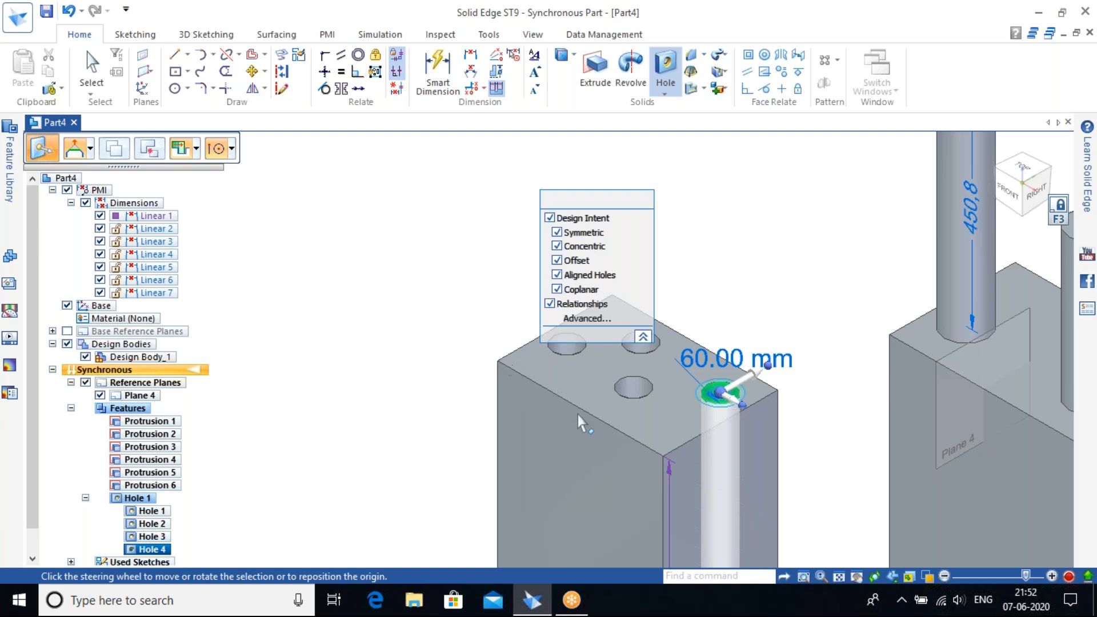
pyautogui.press('Escape')
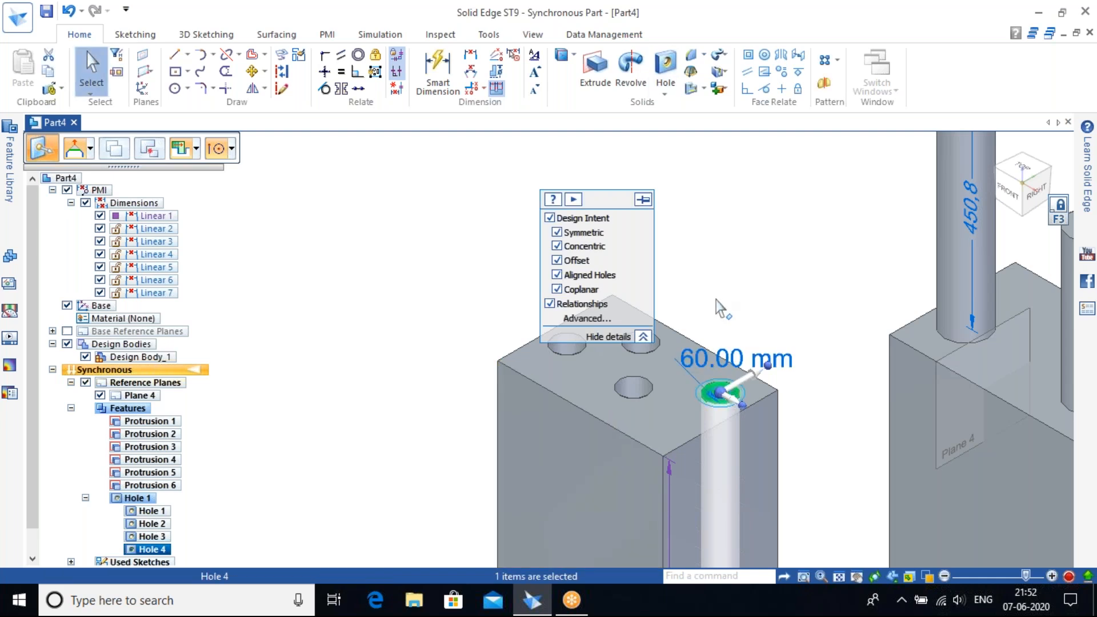
# Align the four holes in a single row parallel to the block's front face with the Aligned Holes relation.
pyautogui.click(769, 74)
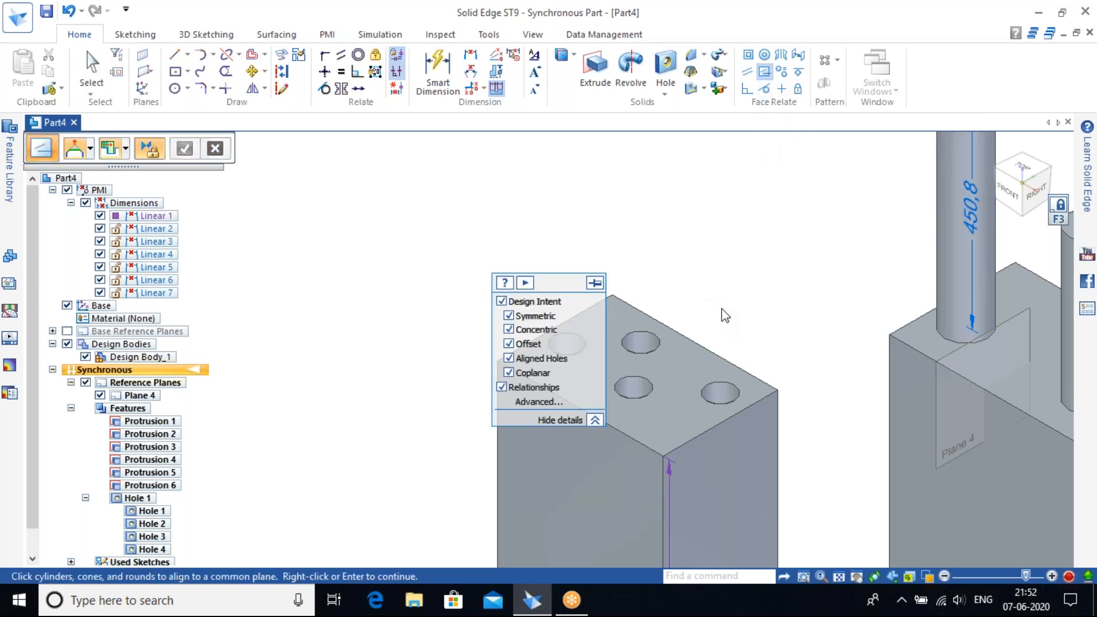
pyautogui.keyDown('shift'); pyautogui.moveTo(711, 290); pyautogui.dragTo(845, 237, button='middle'); pyautogui.keyUp('shift')
pyautogui.click(711, 288)
pyautogui.click(773, 290)
pyautogui.click(766, 334)
pyautogui.click(855, 341)
pyautogui.rightClick(856, 213)
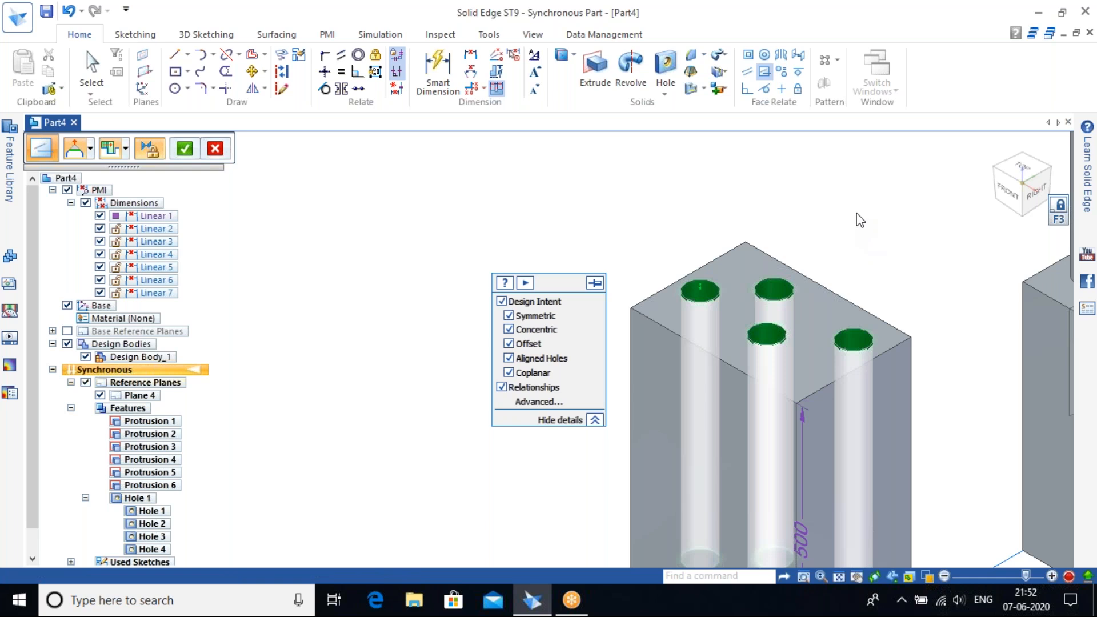
pyautogui.click(660, 353)
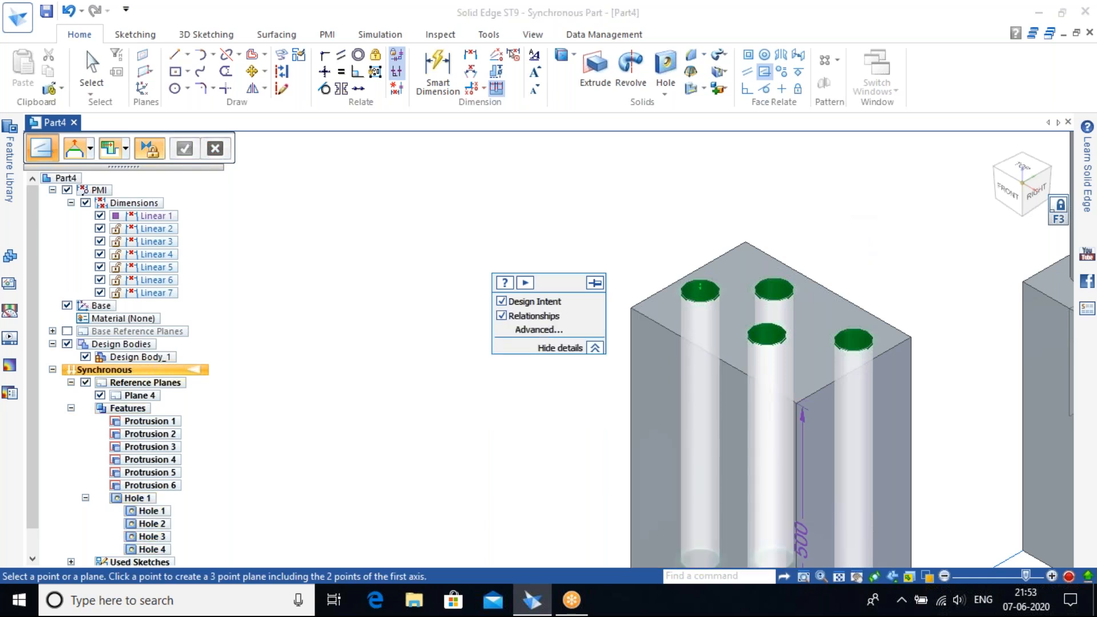
pyautogui.moveTo(875, 276); pyautogui.dragTo(891, 308, button='middle')
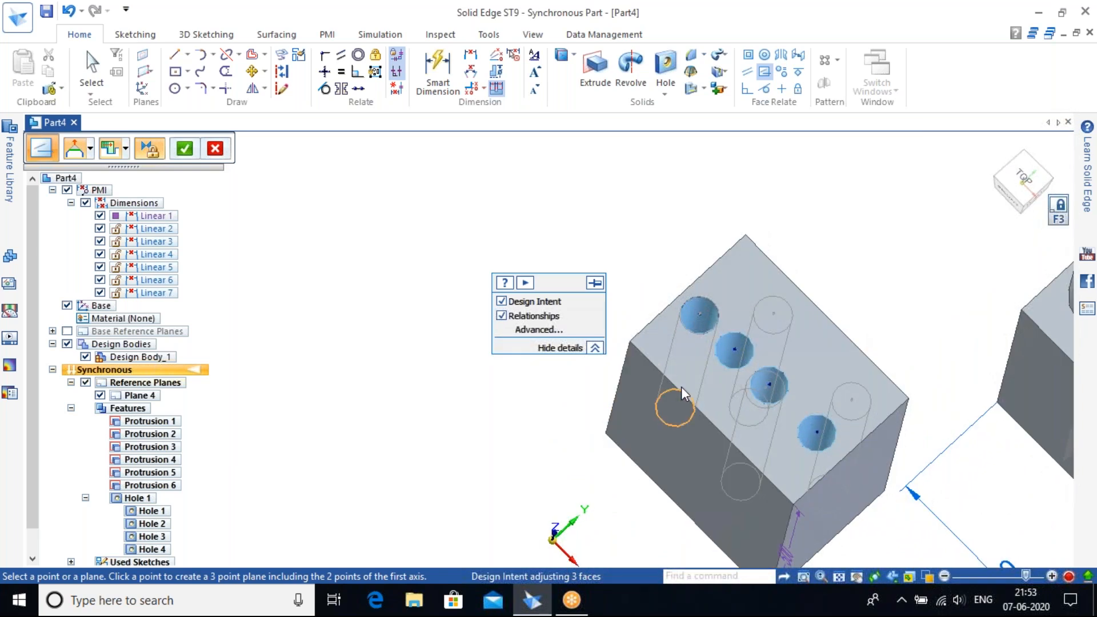
pyautogui.moveTo(906, 264); pyautogui.dragTo(894, 231, button='middle')
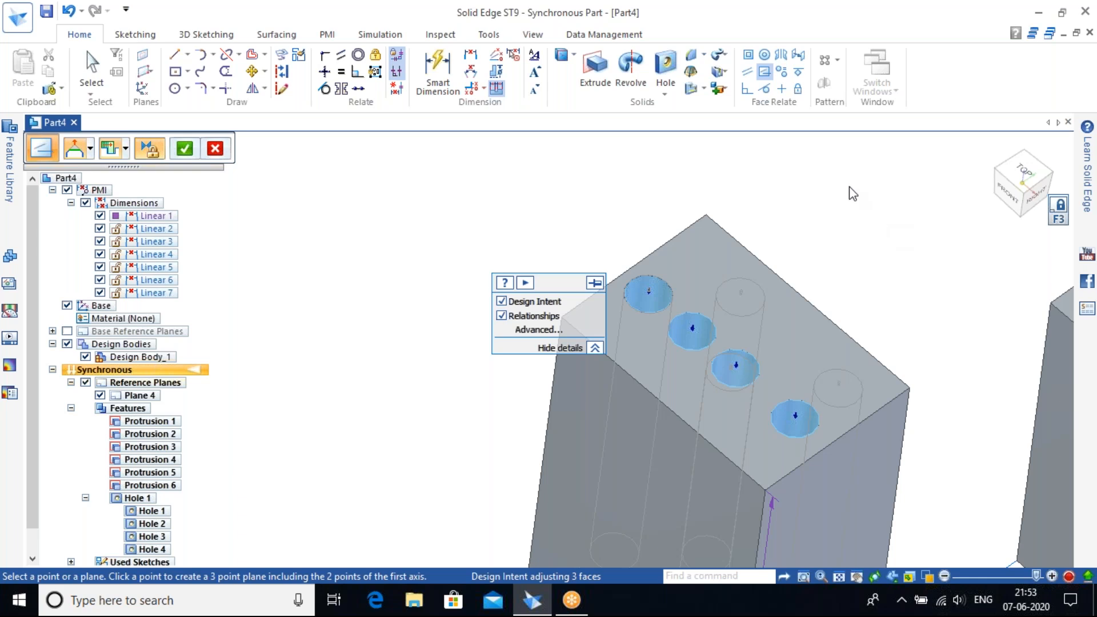
pyautogui.click(768, 80)
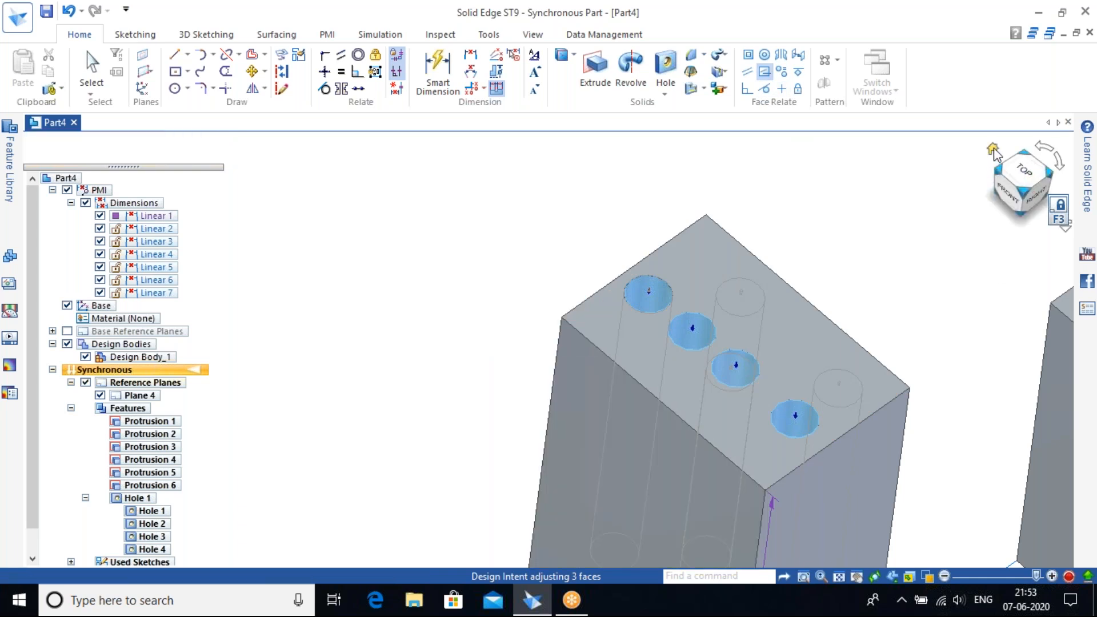
pyautogui.click(993, 153)
pyautogui.scroll(5, 328, 403)
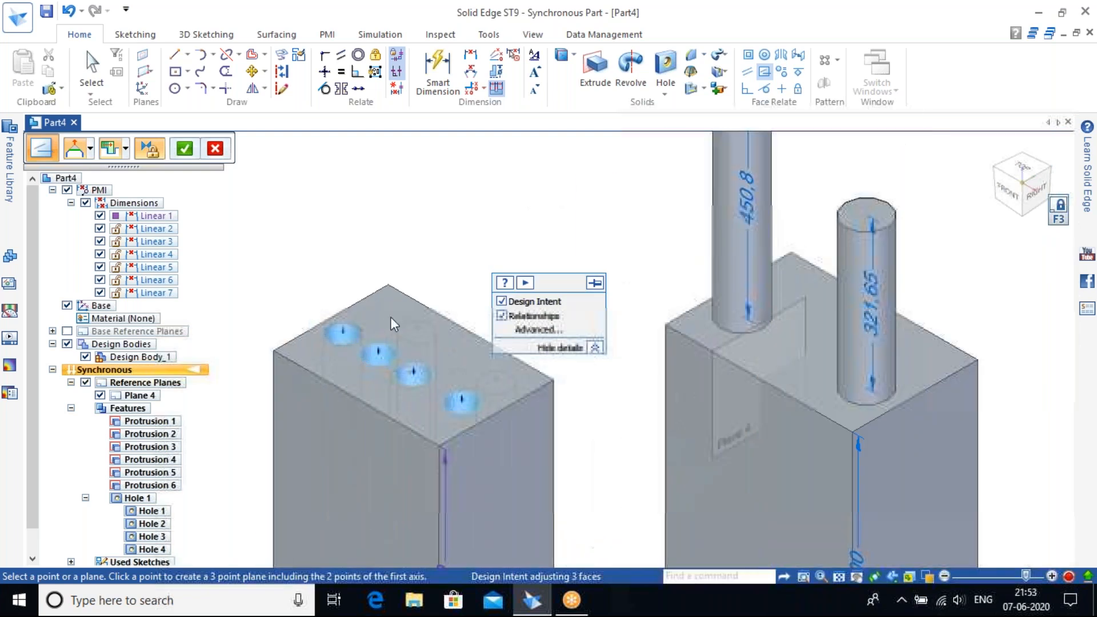
pyautogui.press('Escape')
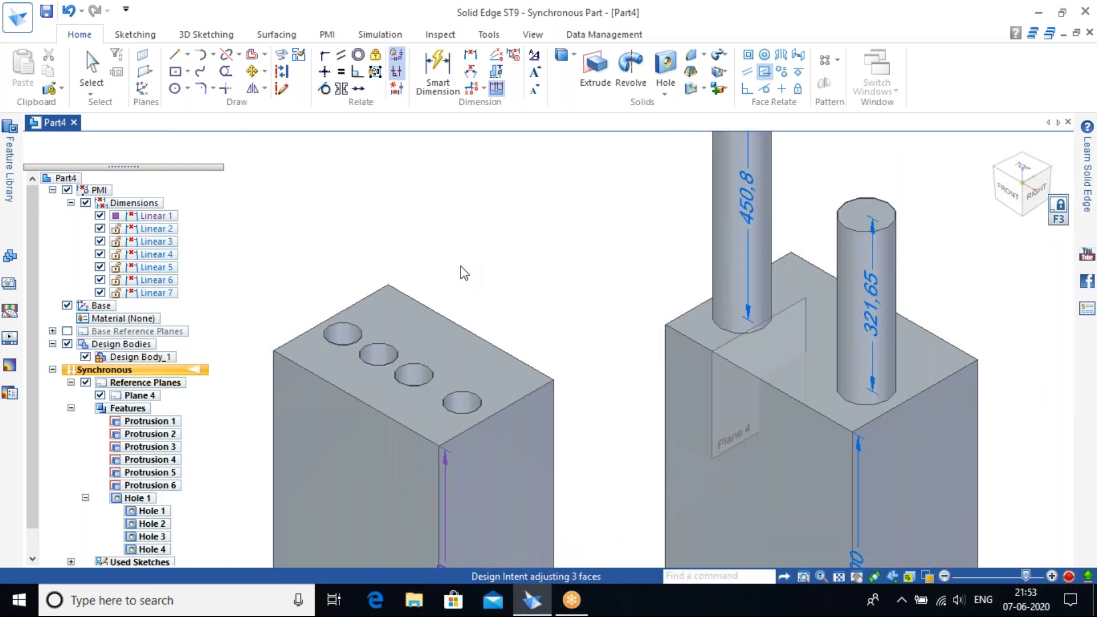
# Sketch a circle slightly smaller than the holes on the block's top face, between the hole row and the rear edge.
pyautogui.keyDown('shift'); pyautogui.moveTo(490, 304); pyautogui.dragTo(634, 262, button='middle'); pyautogui.keyUp('shift')
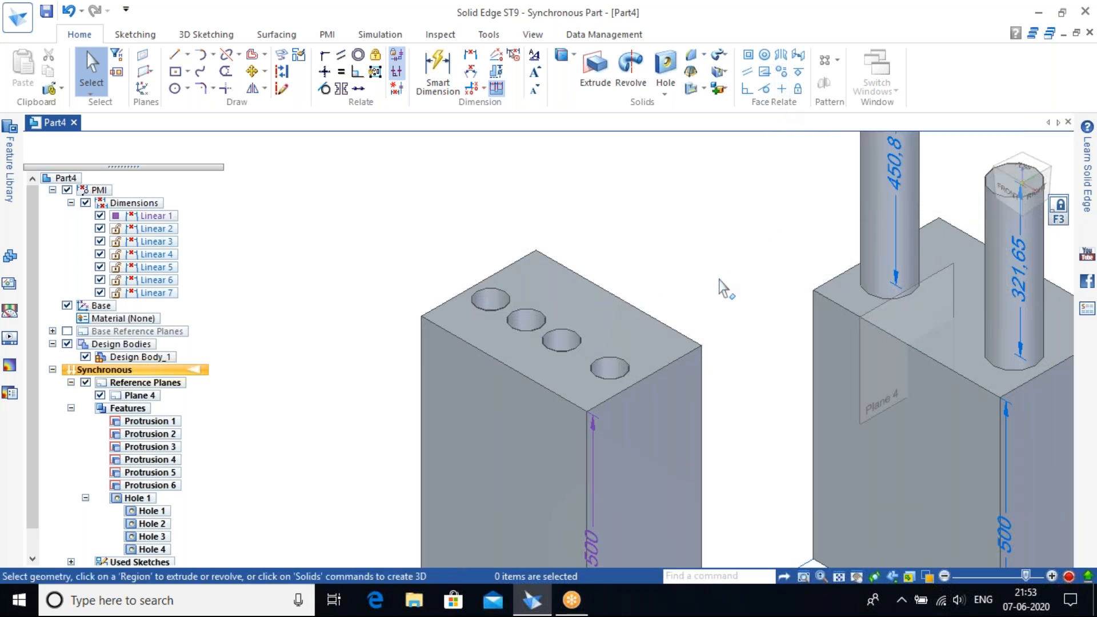
pyautogui.keyDown('shift'); pyautogui.moveTo(749, 245); pyautogui.dragTo(556, 386, button='middle'); pyautogui.keyUp('shift')
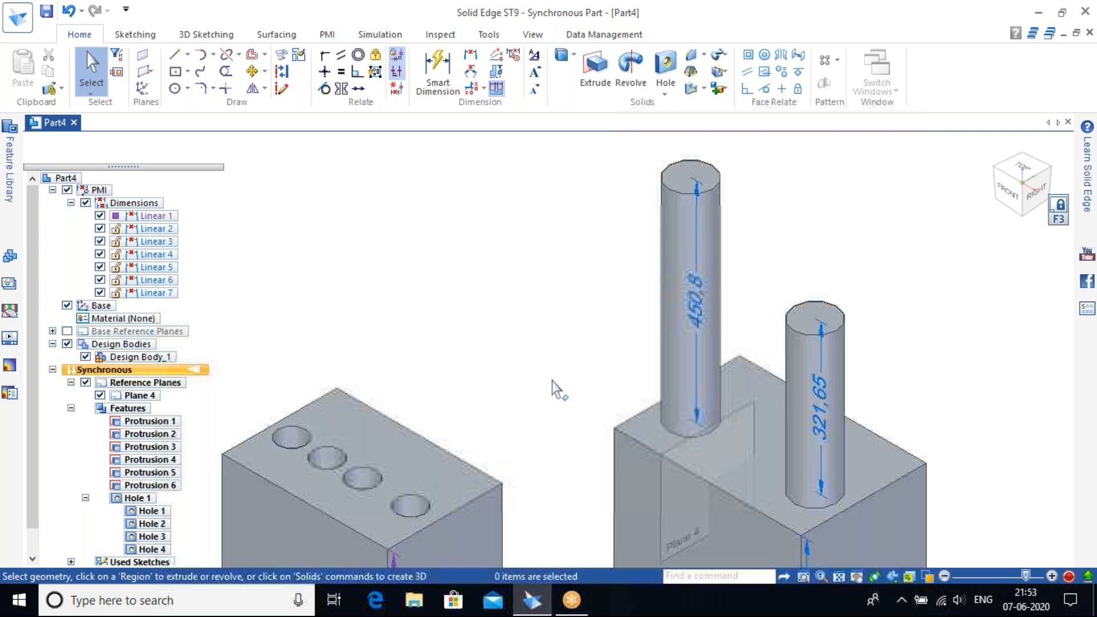
pyautogui.click(175, 88)
pyautogui.click(413, 459)
pyautogui.click(429, 459)
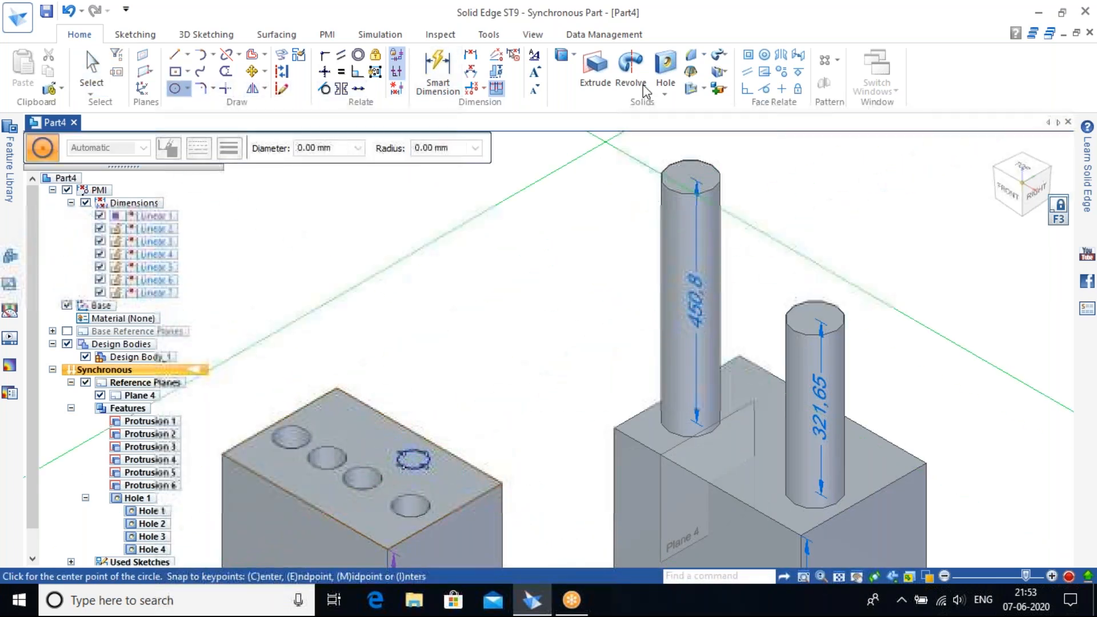
pyautogui.click(595, 67)
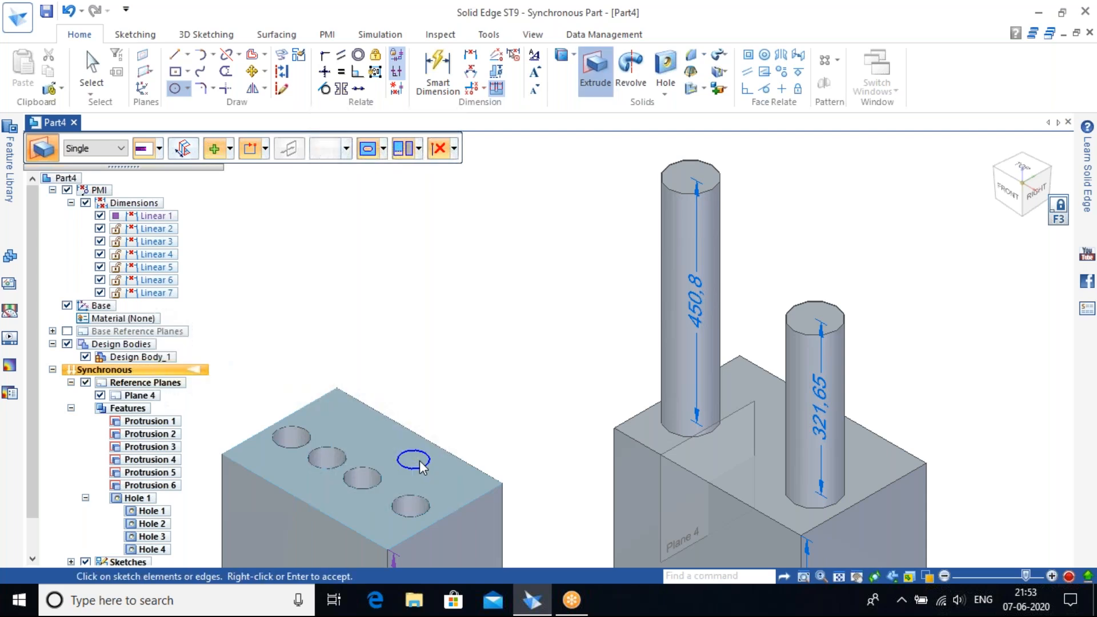
pyautogui.scroll(4, 421, 460)
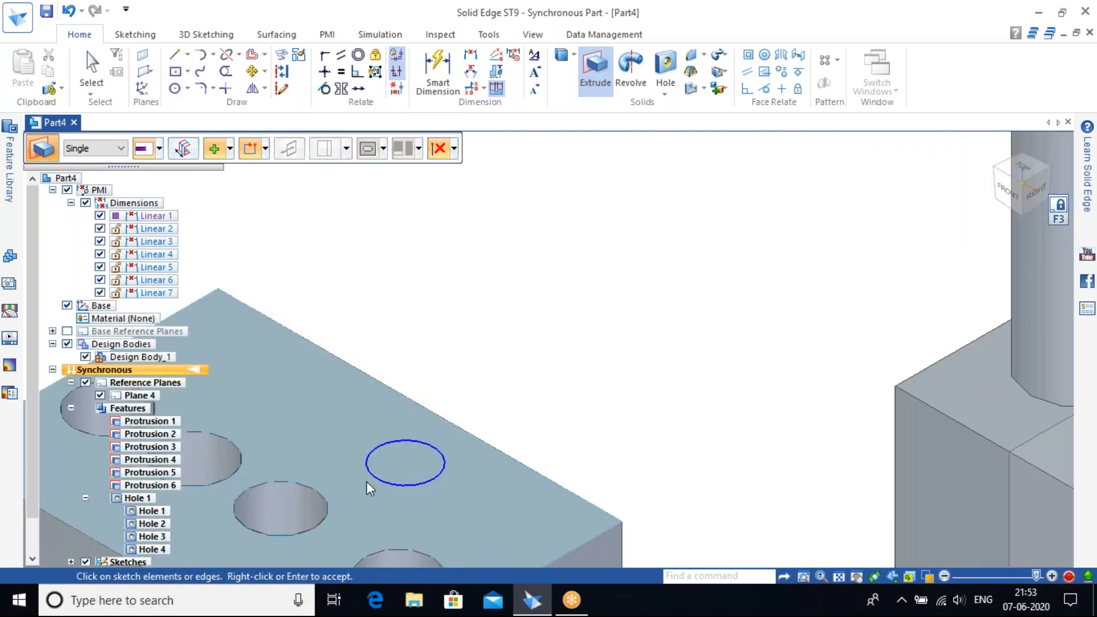
pyautogui.scroll(4, 386, 461)
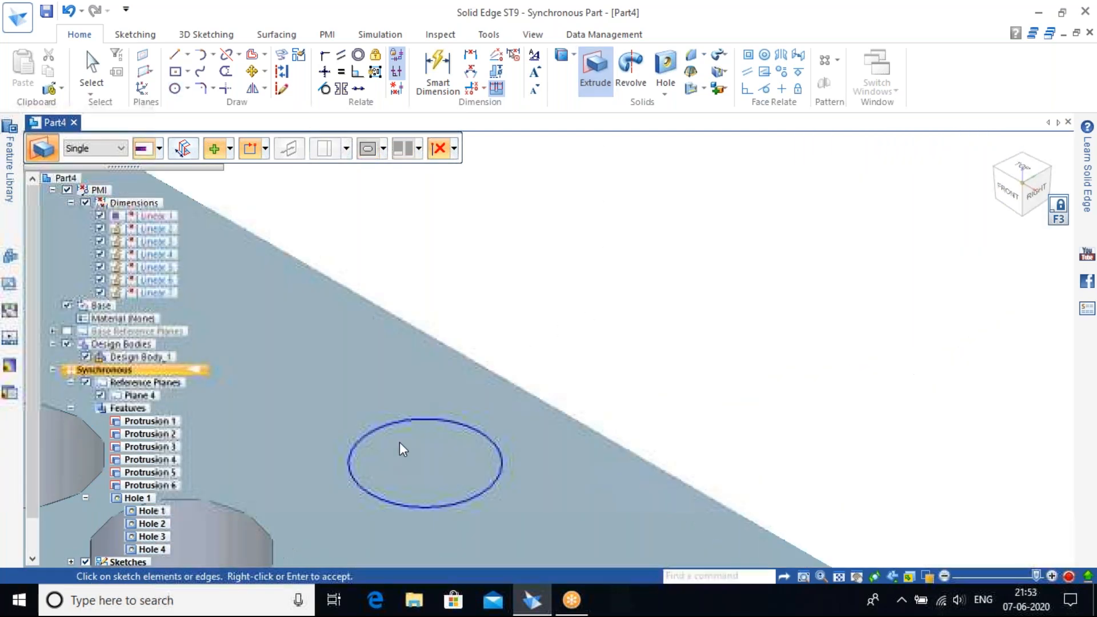
pyautogui.scroll(-4, 465, 435)
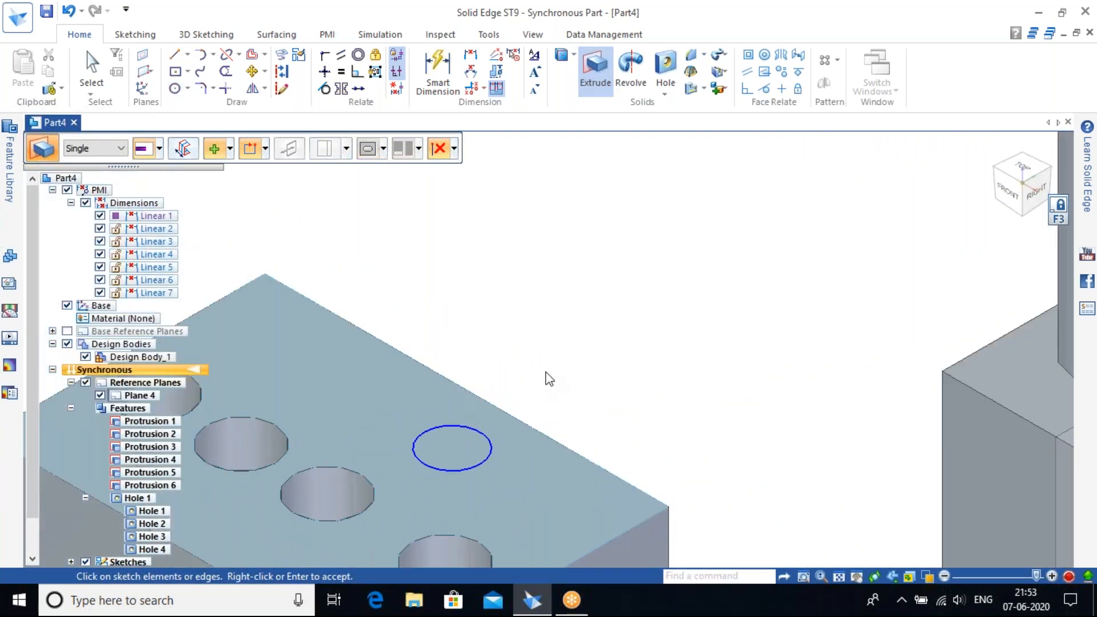
pyautogui.press('Escape')
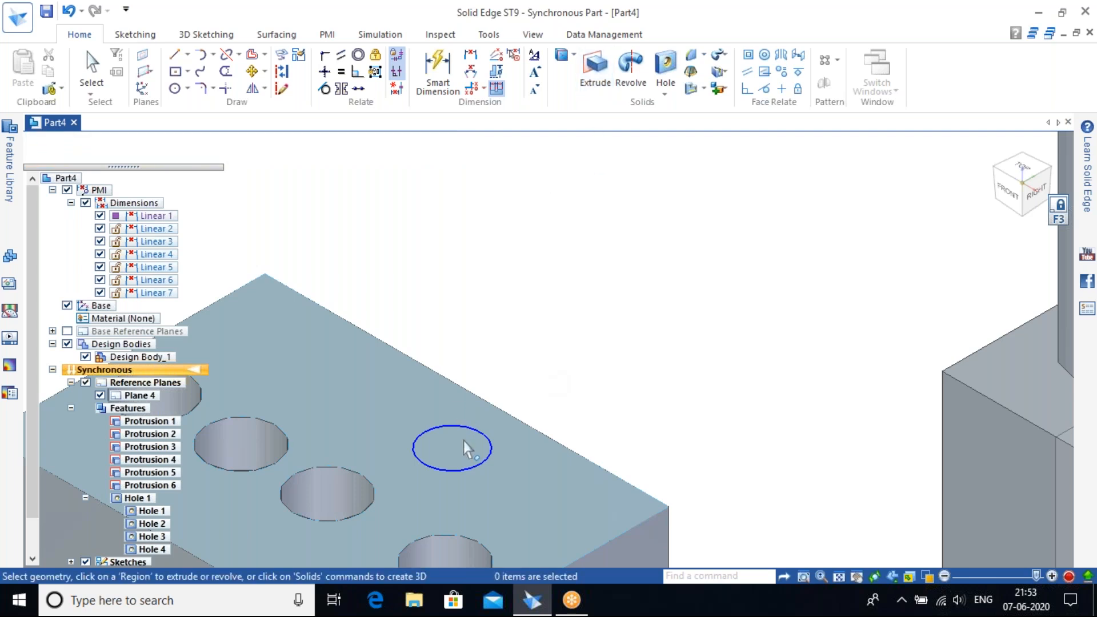
# Extrude the circle region upward from the block's top face into a cylindrical pin.
pyautogui.click(464, 448)
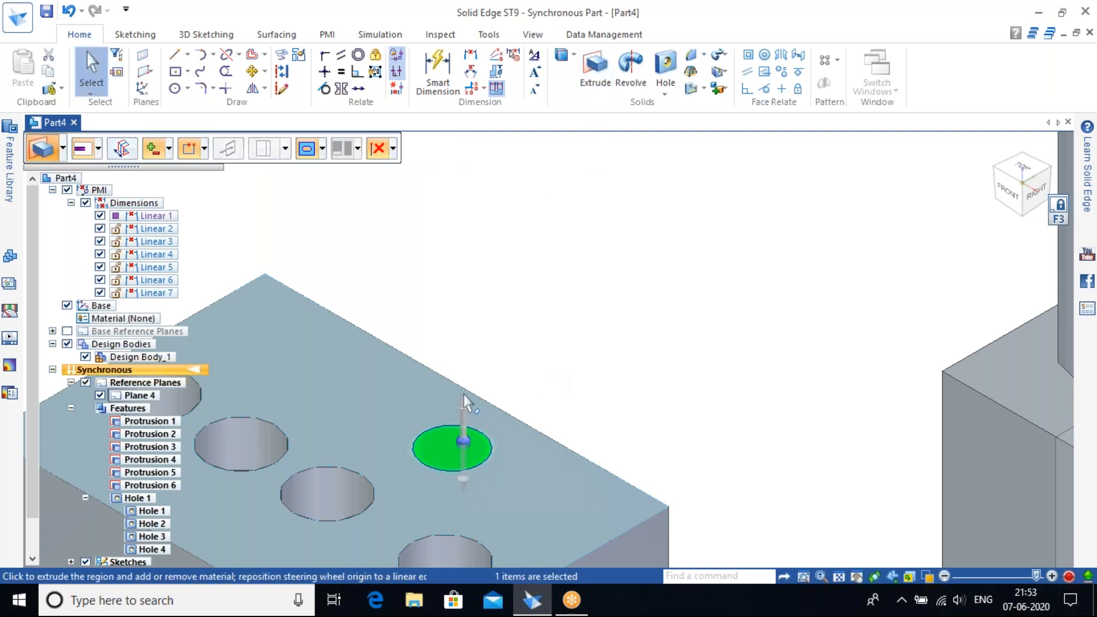
pyautogui.click(463, 402)
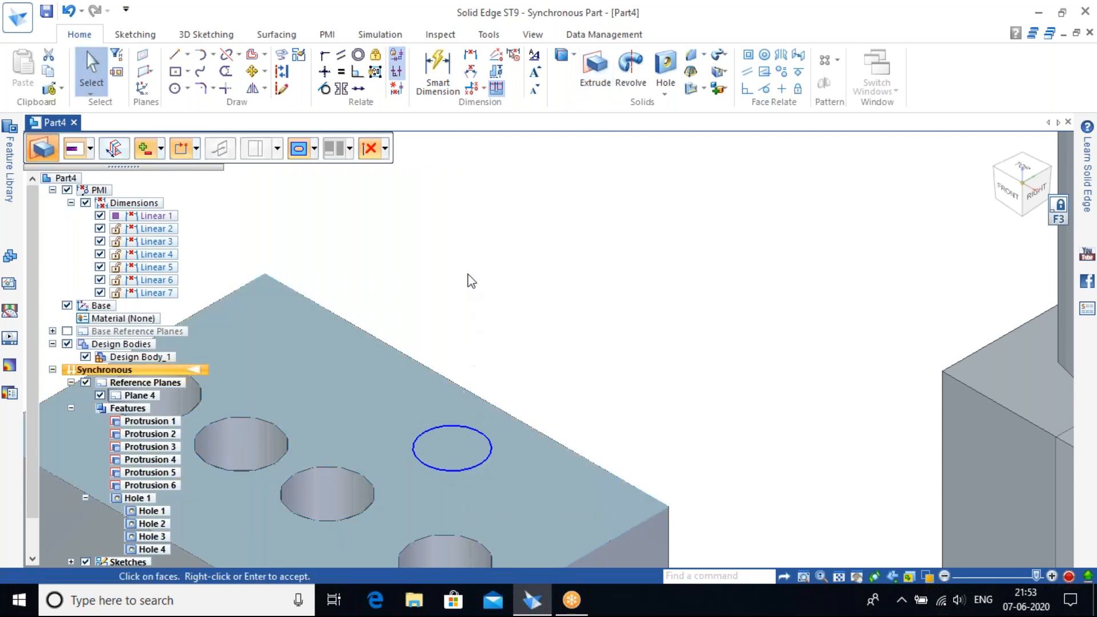
pyautogui.rightClick(467, 245)
pyautogui.click(464, 223)
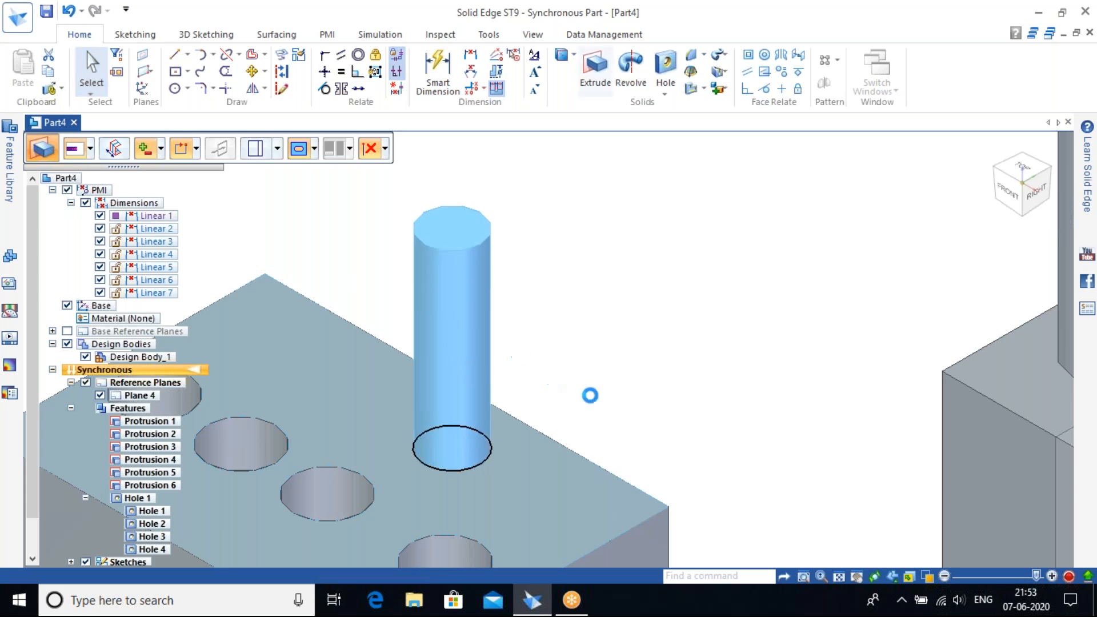
# Apply the Equal Radius relation so the pin beside the hole row takes the radius of the taller pin on the neighbouring block.
pyautogui.scroll(-5, 628, 400)
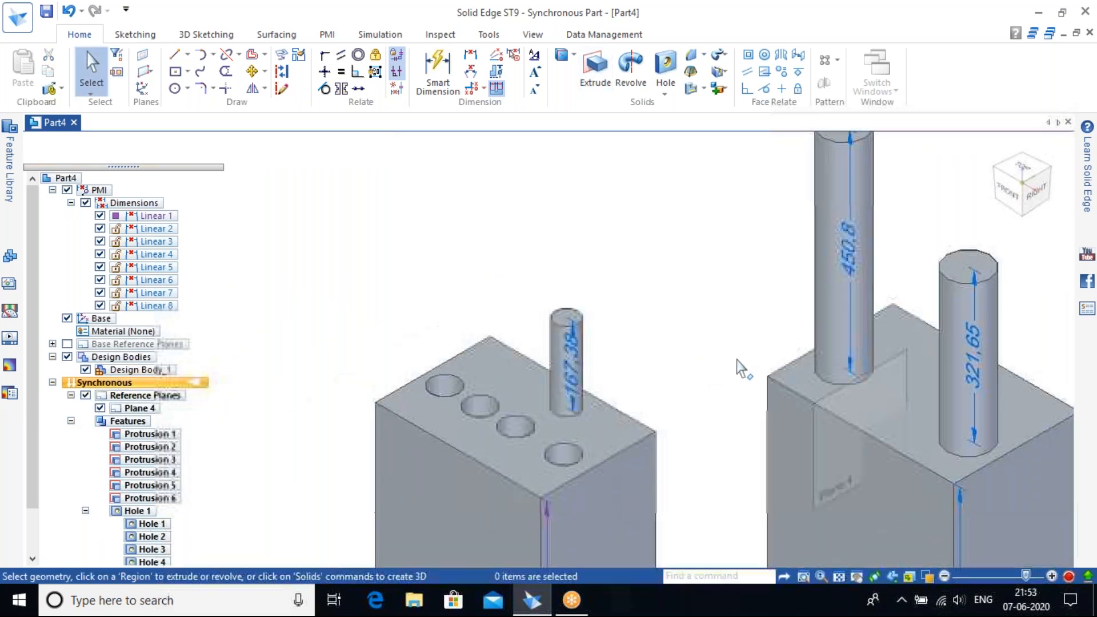
pyautogui.keyDown('shift'); pyautogui.moveTo(690, 348); pyautogui.dragTo(581, 379, button='middle'); pyautogui.keyUp('shift')
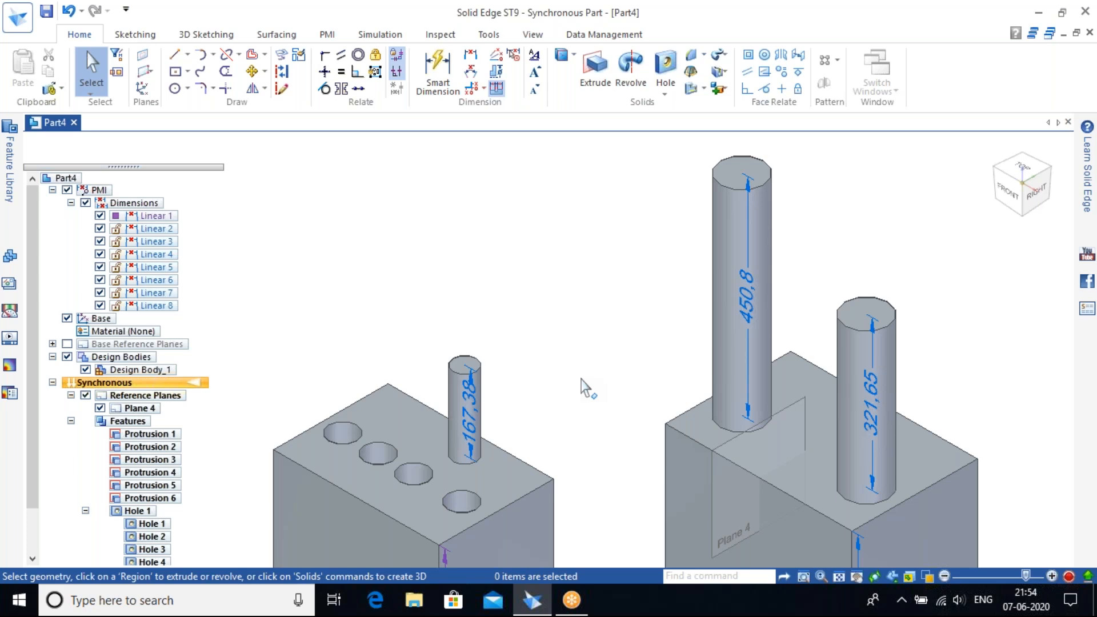
pyautogui.click(782, 73)
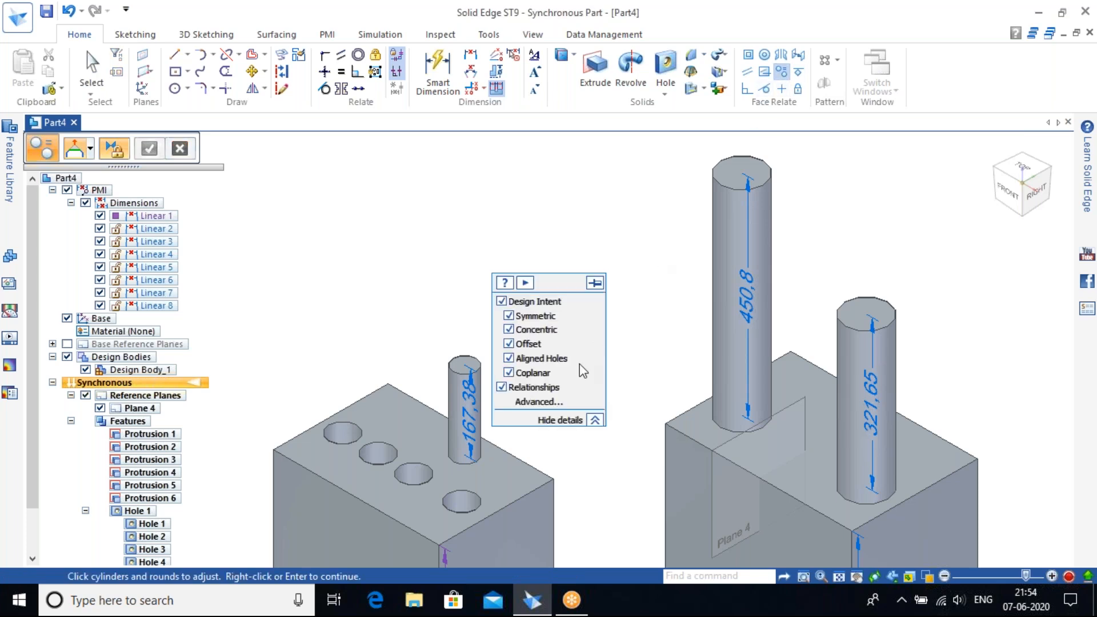
pyautogui.click(457, 414)
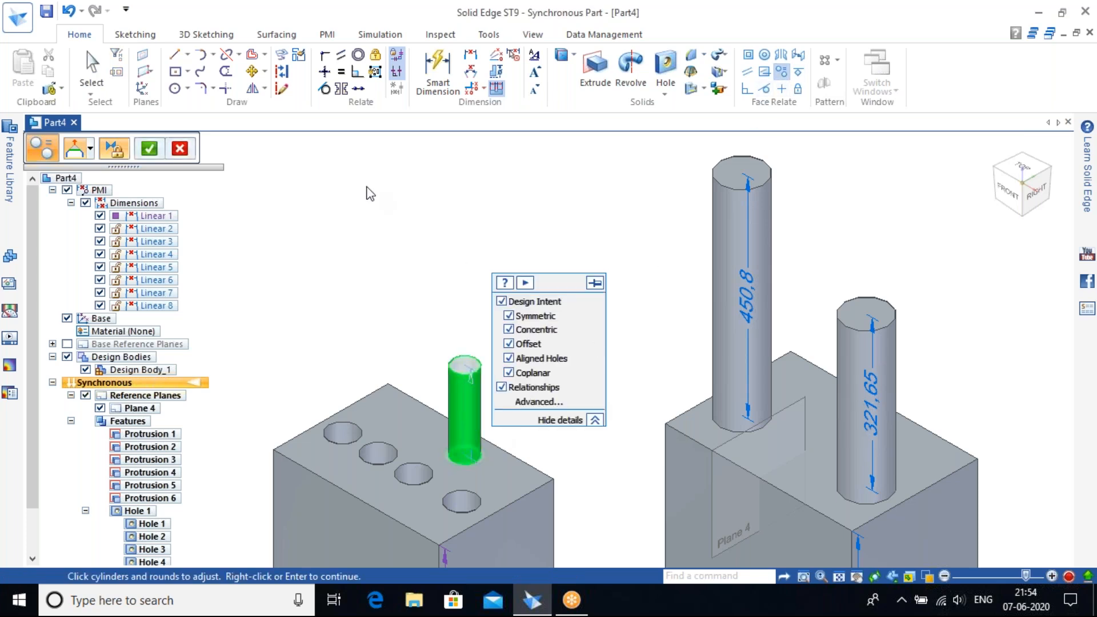
pyautogui.click(733, 247)
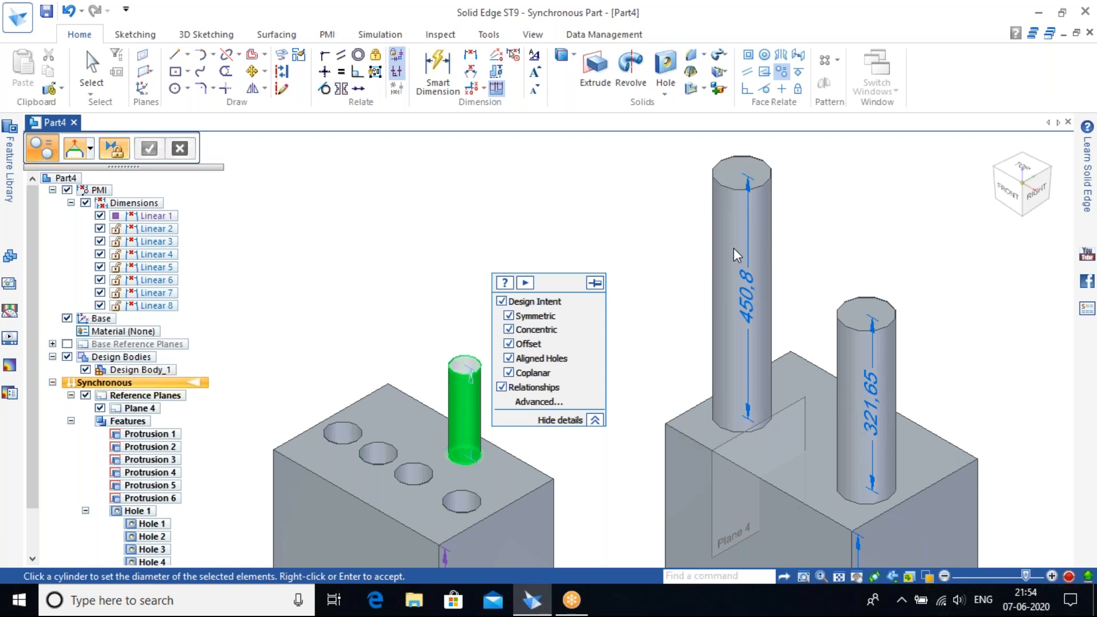
pyautogui.moveTo(535, 415); pyautogui.dragTo(535, 346, button='middle')
pyautogui.scroll(1, 534, 346)
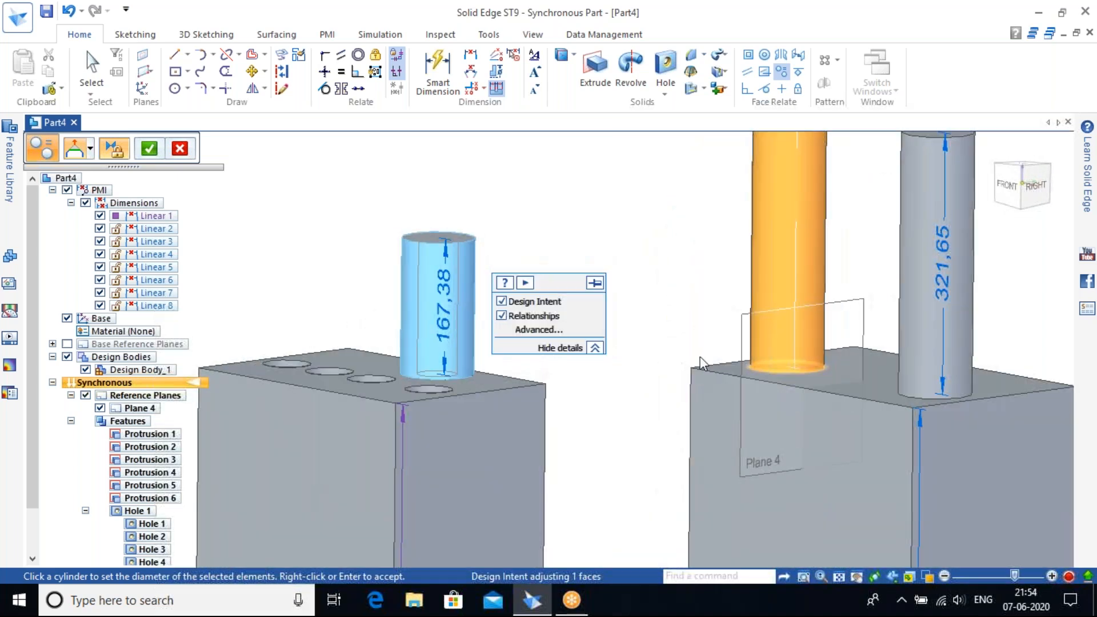
pyautogui.scroll(-2, 620, 362)
pyautogui.keyDown('shift'); pyautogui.moveTo(668, 271); pyautogui.dragTo(611, 385, button='middle'); pyautogui.keyUp('shift')
pyautogui.scroll(3, 536, 473)
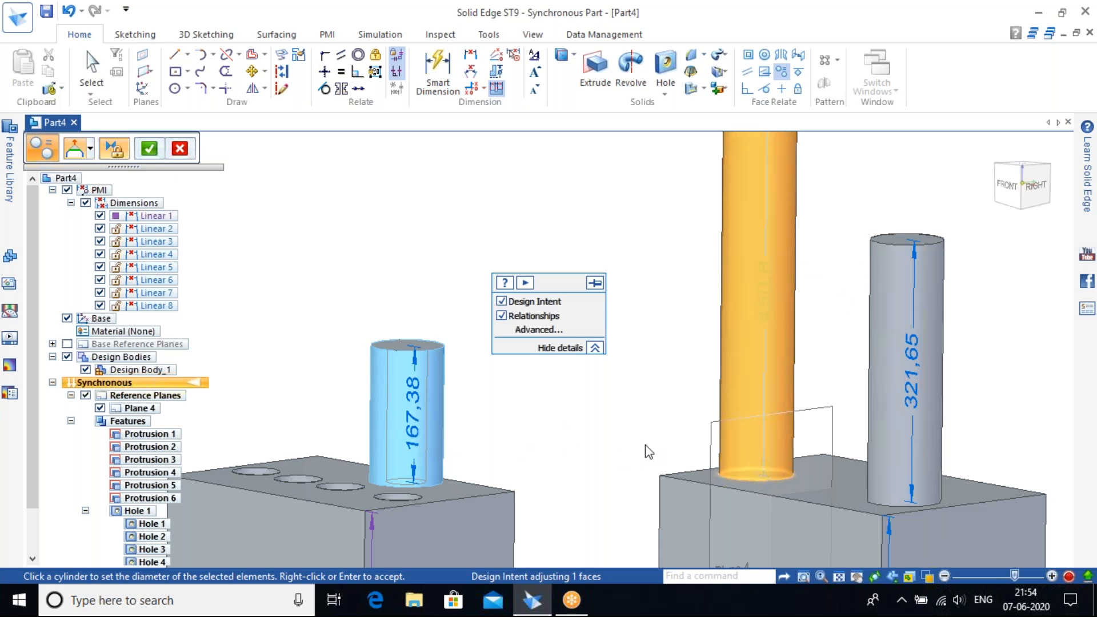
pyautogui.moveTo(656, 349); pyautogui.dragTo(642, 375, button='middle')
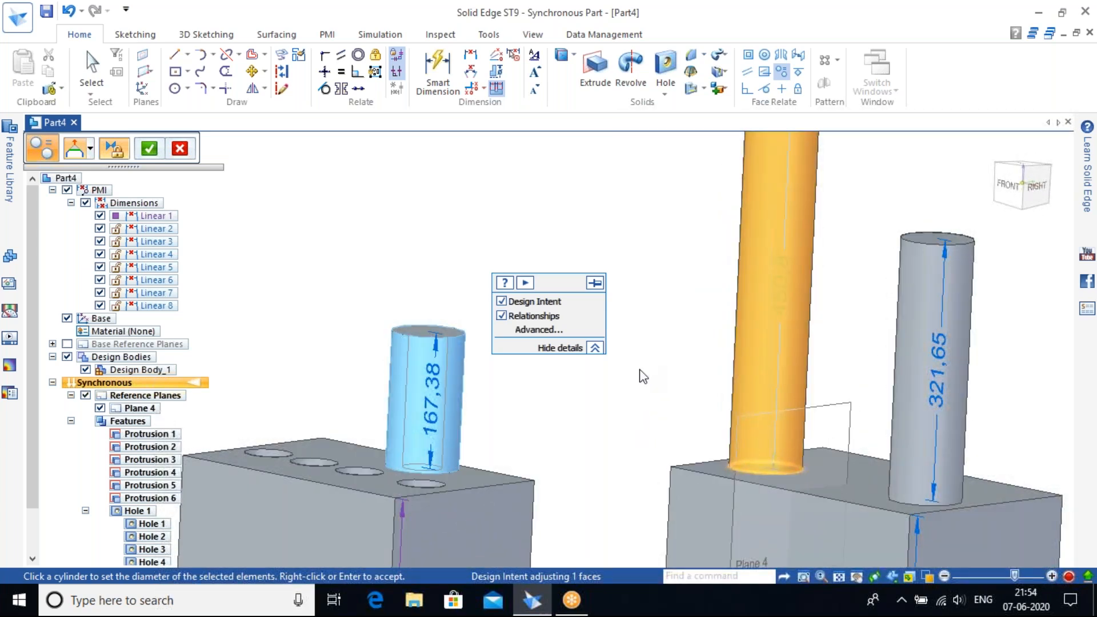
pyautogui.scroll(3, 642, 376)
pyautogui.click(992, 149)
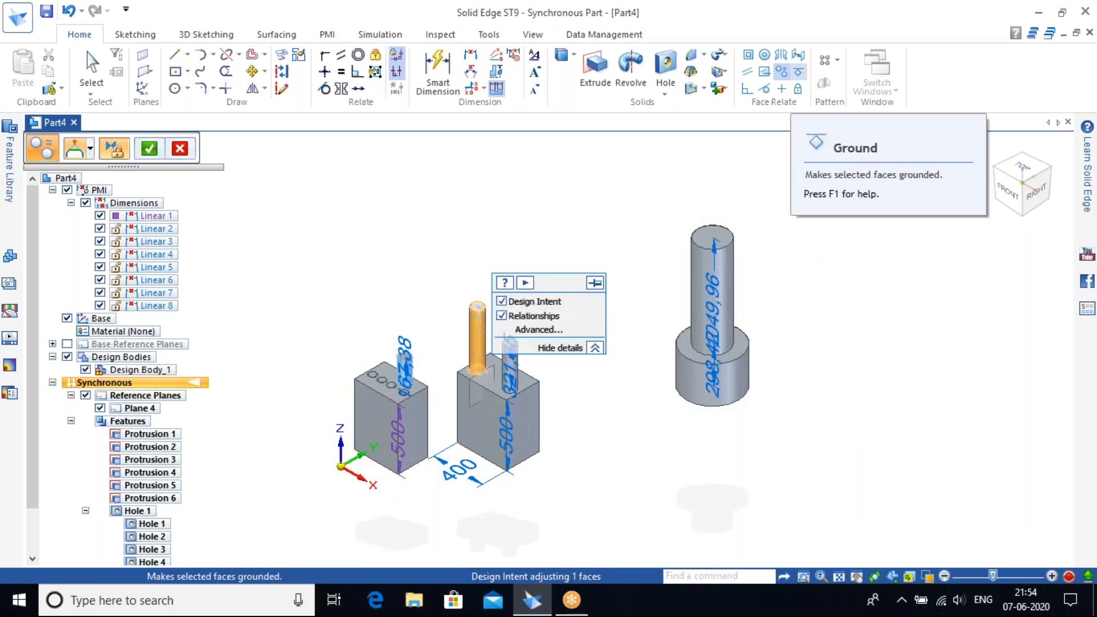
pyautogui.press('Escape')
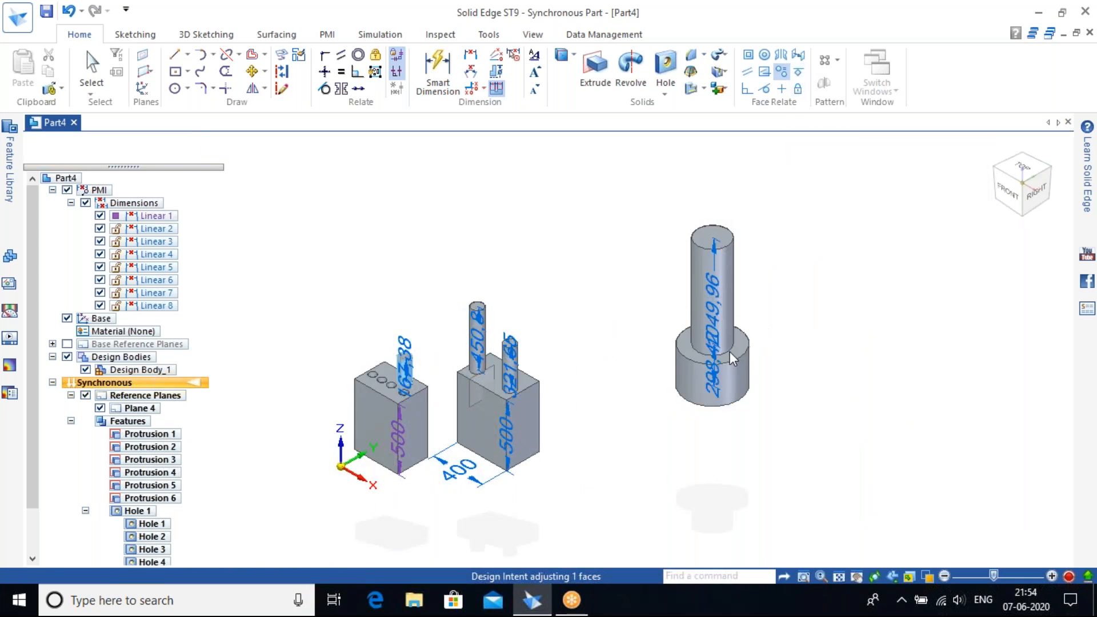
# Tilt the two-pin block's right side face with the steering wheel and undo the rotation.
pyautogui.scroll(-5, 597, 404)
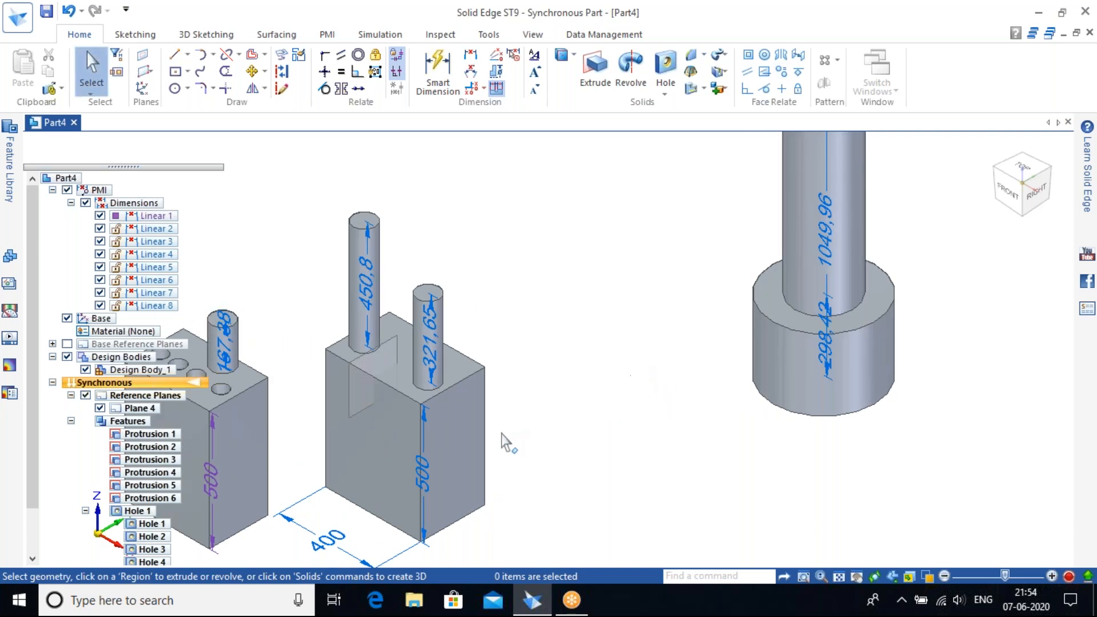
pyautogui.keyDown('shift'); pyautogui.moveTo(583, 440); pyautogui.dragTo(770, 343, button='middle'); pyautogui.keyUp('shift')
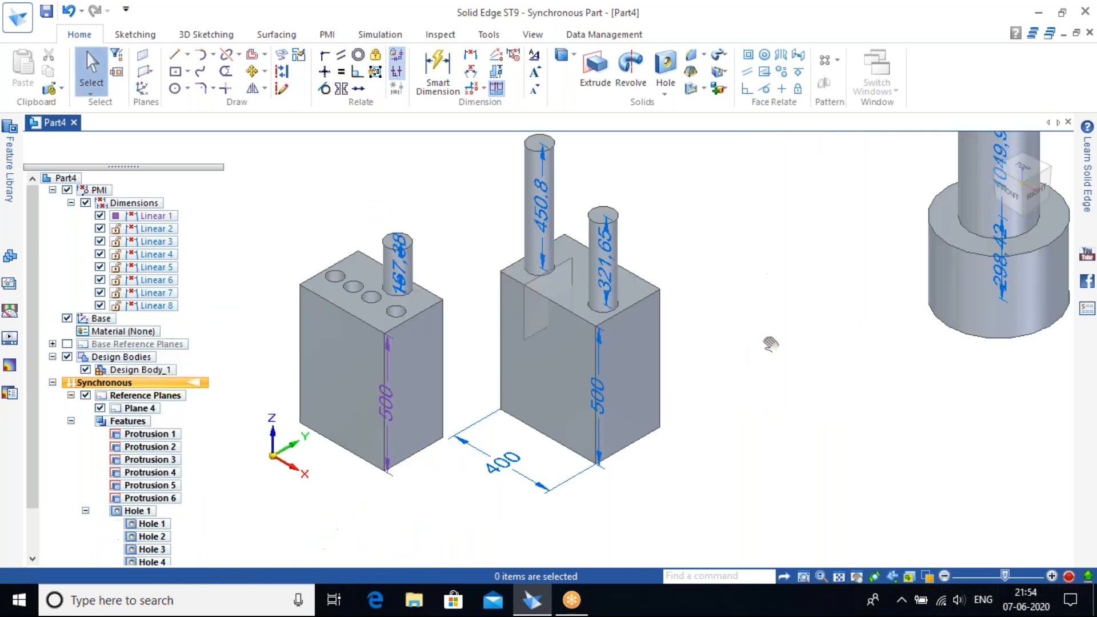
pyautogui.scroll(-3, 733, 360)
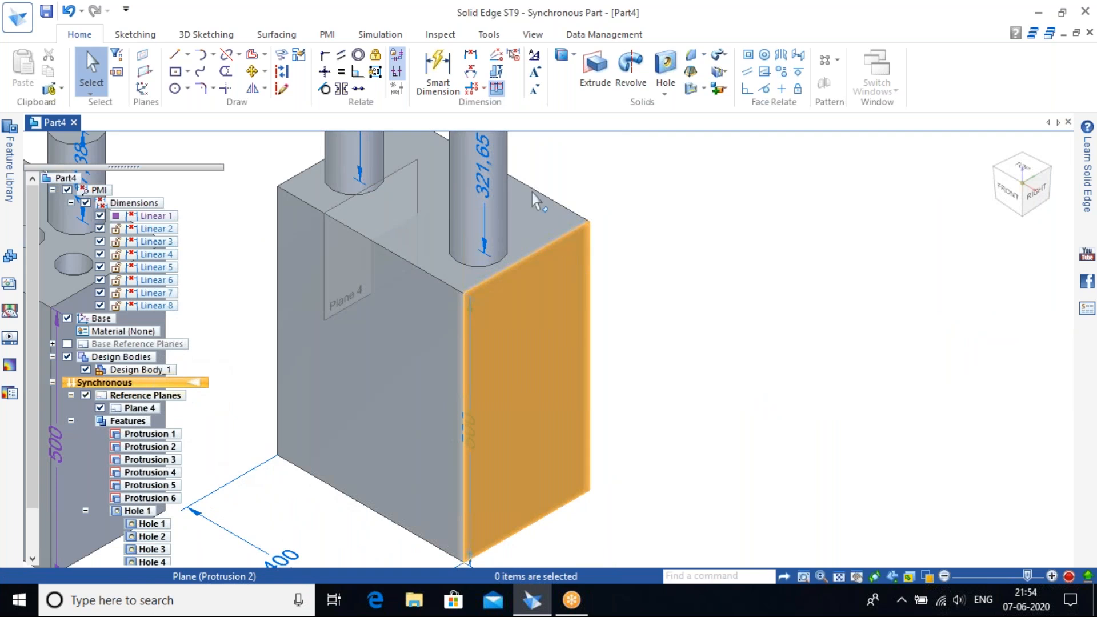
pyautogui.click(544, 324)
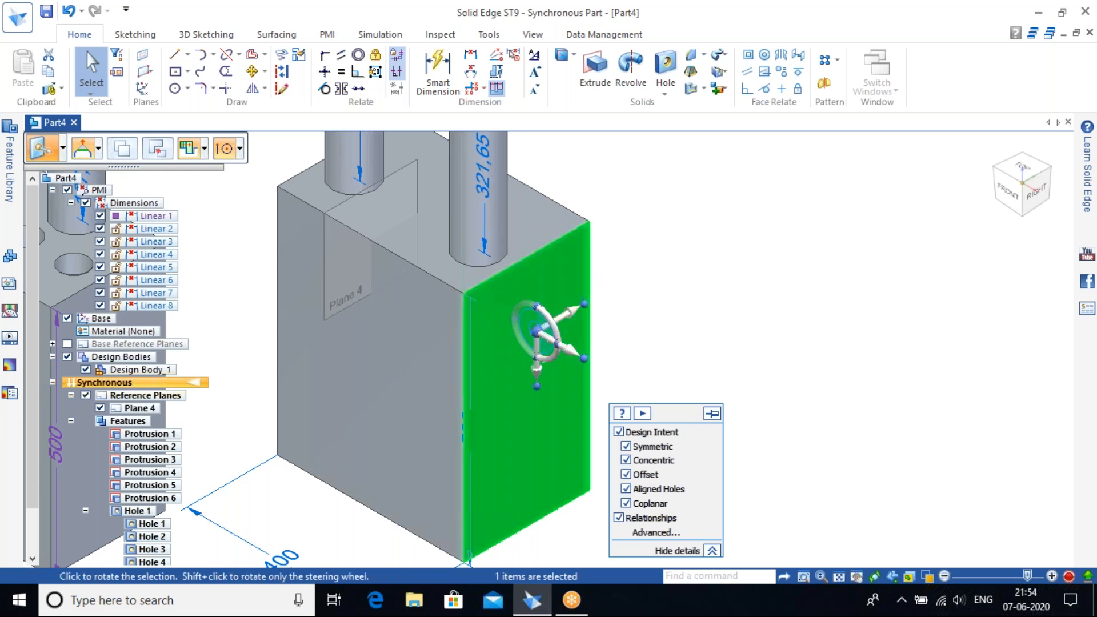
pyautogui.click(554, 328)
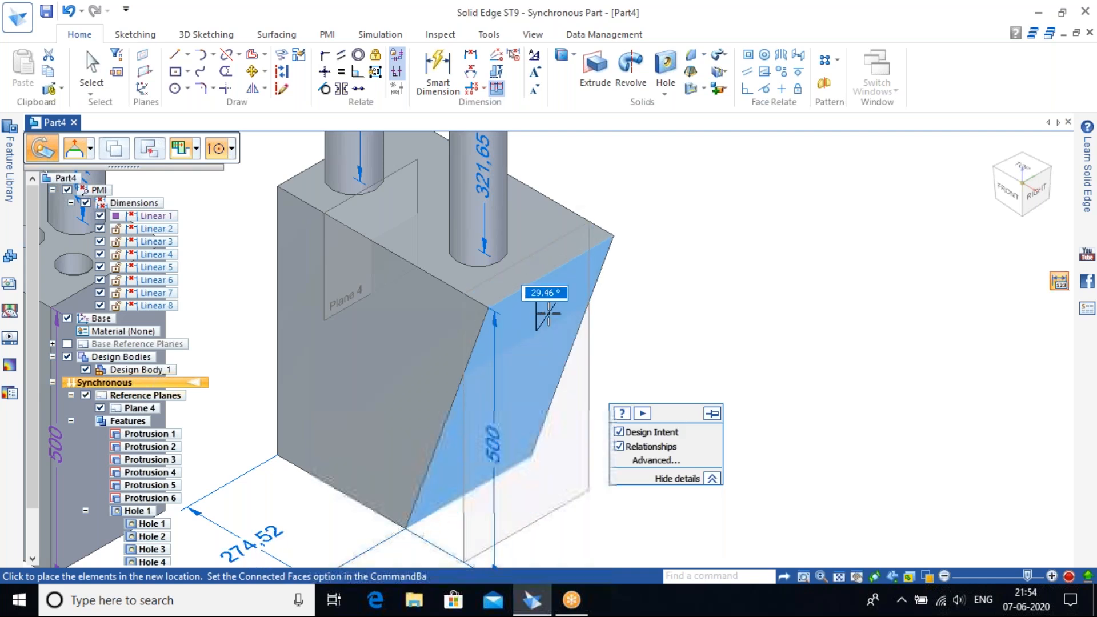
pyautogui.click(560, 306)
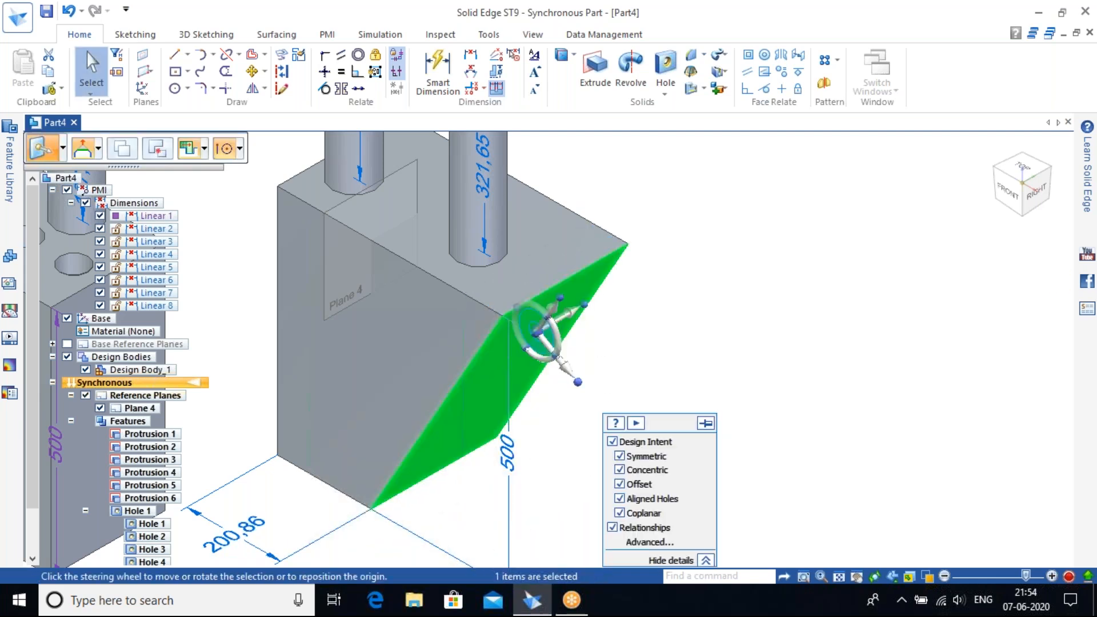
pyautogui.press('Escape')
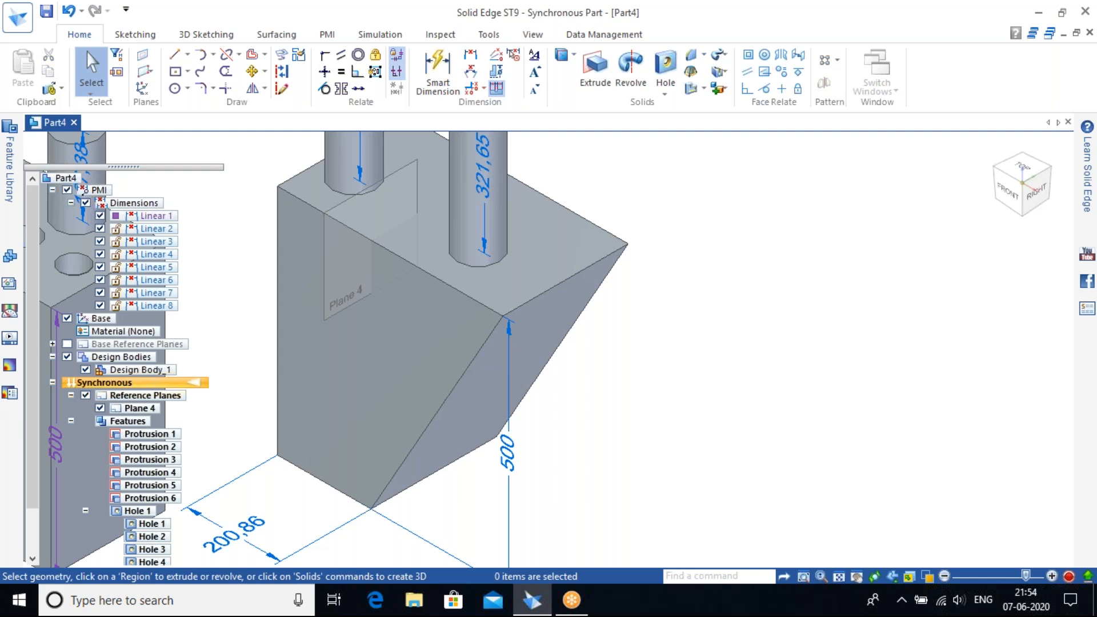
pyautogui.hotkey('ctrl', 'z')
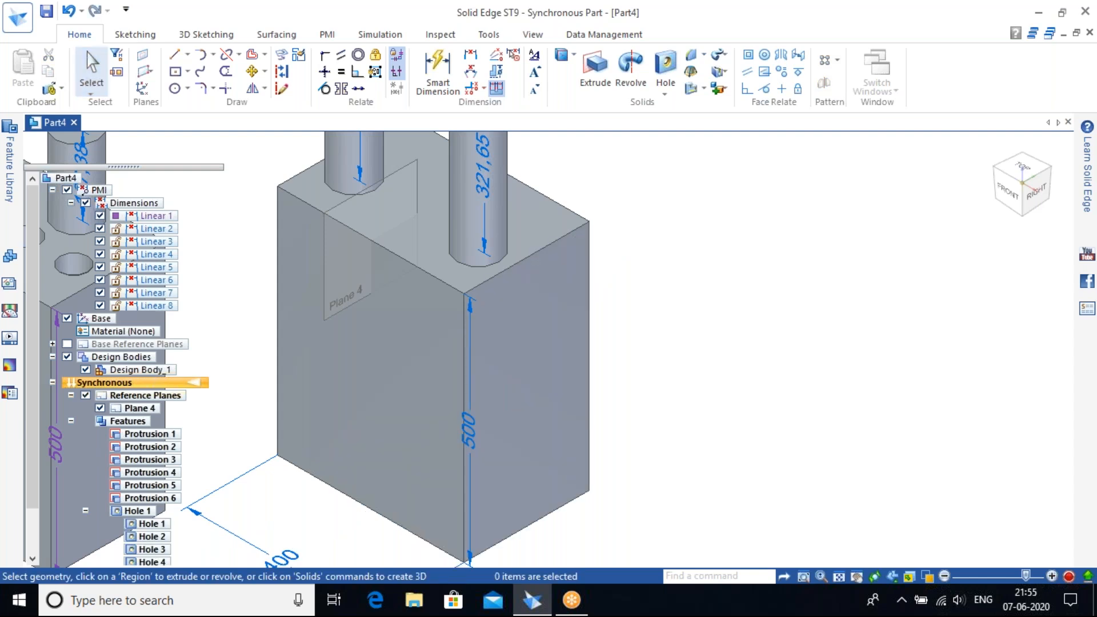
# Ground the right side face of the two-pin block with the Ground relation.
pyautogui.click(798, 72)
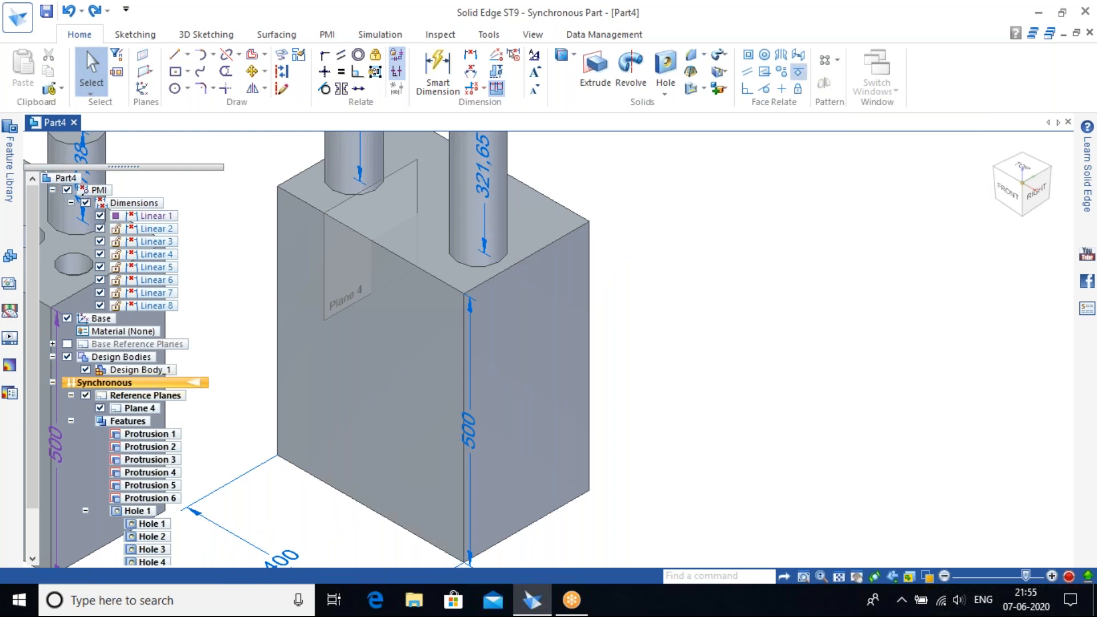
pyautogui.click(492, 436)
pyautogui.rightClick(748, 340)
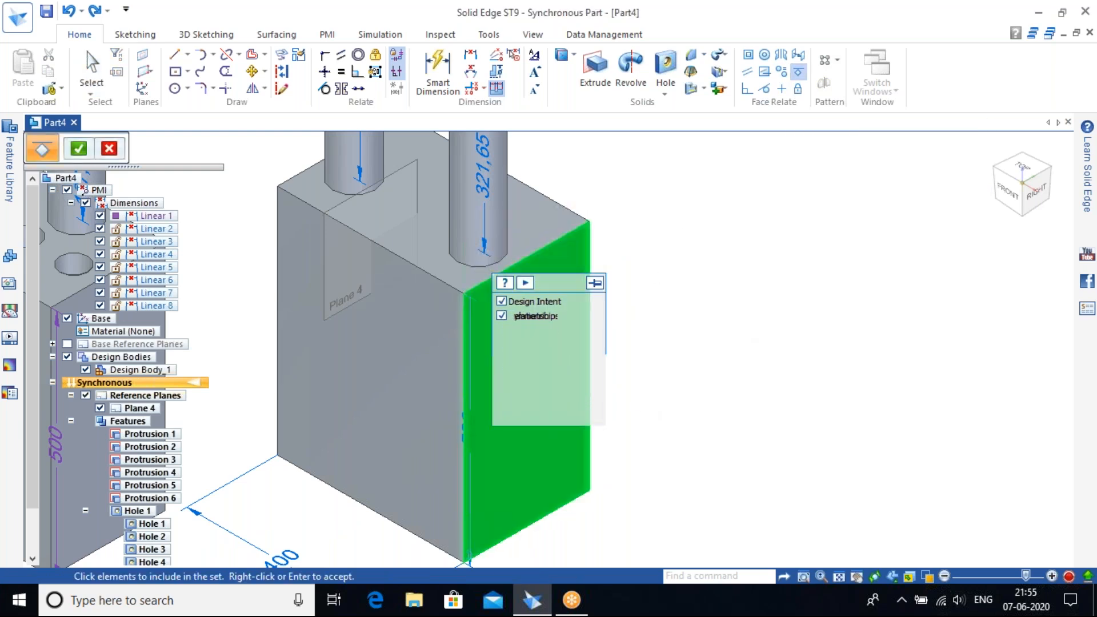
# Try to rotate the grounded right side face of the two-pin block about its steering wheel.
pyautogui.keyDown('shift'); pyautogui.moveTo(670, 303); pyautogui.dragTo(758, 260, button='middle'); pyautogui.keyUp('shift')
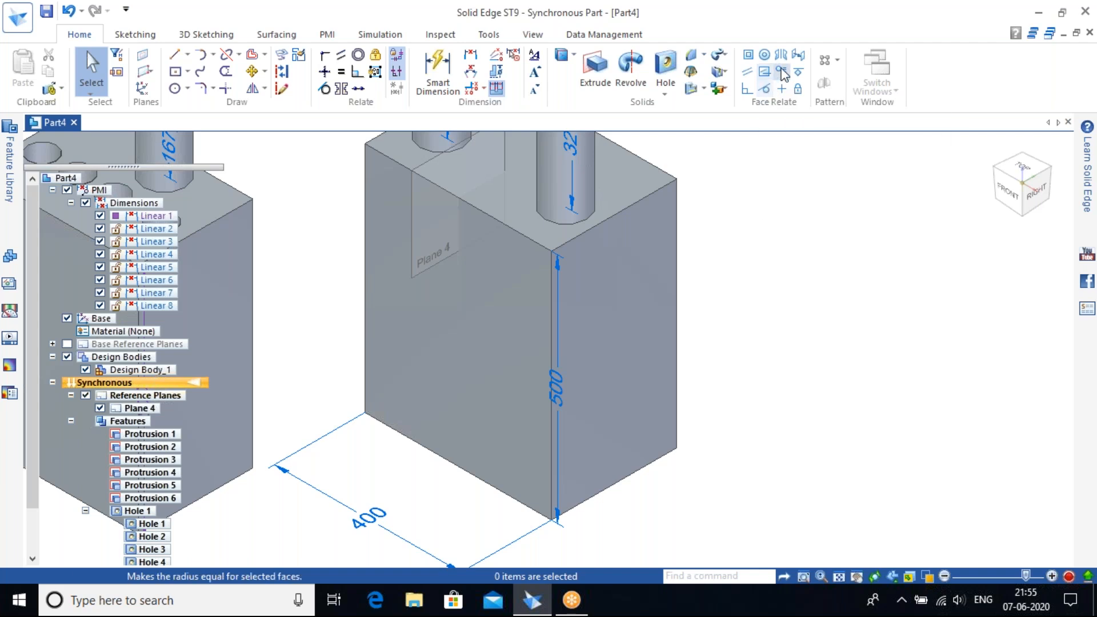
pyautogui.click(646, 309)
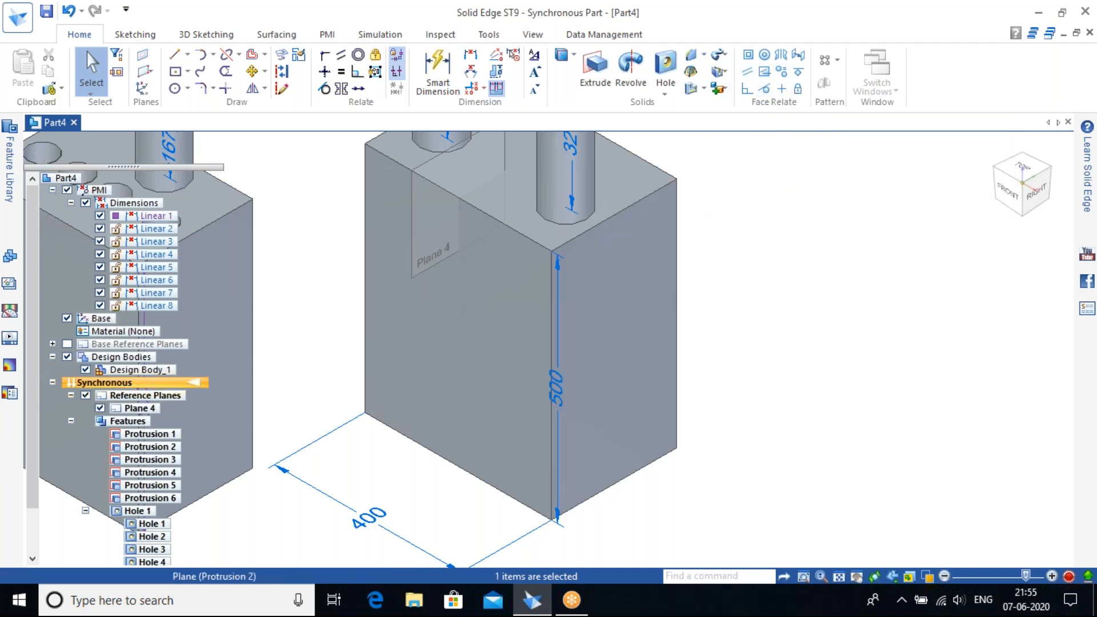
pyautogui.click(643, 307)
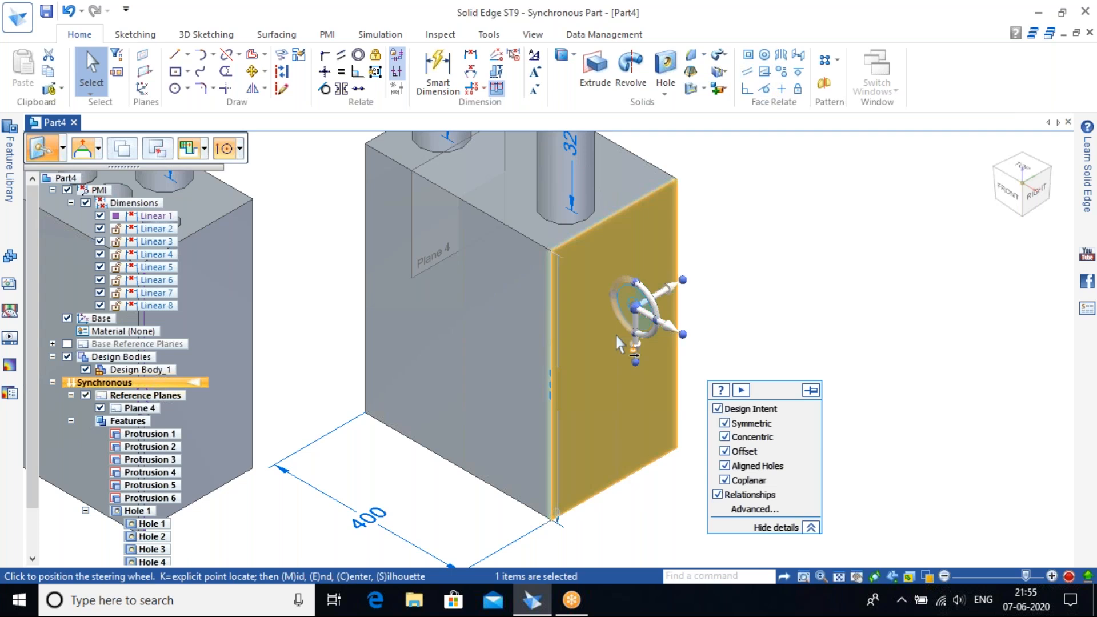
pyautogui.click(614, 341)
pyautogui.click(627, 320)
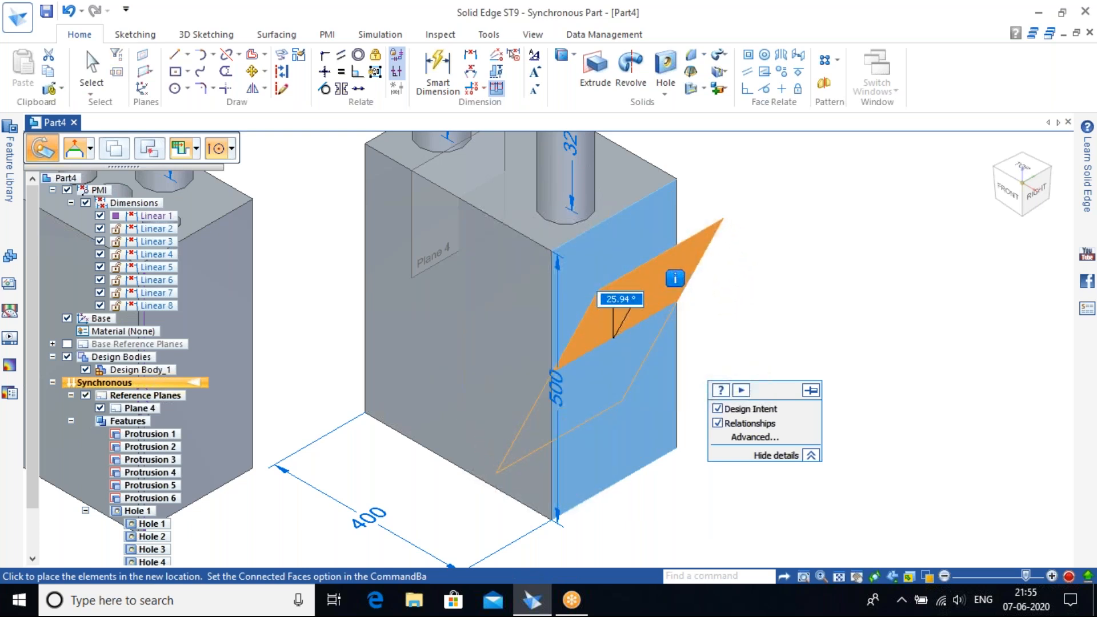
pyautogui.click(651, 249)
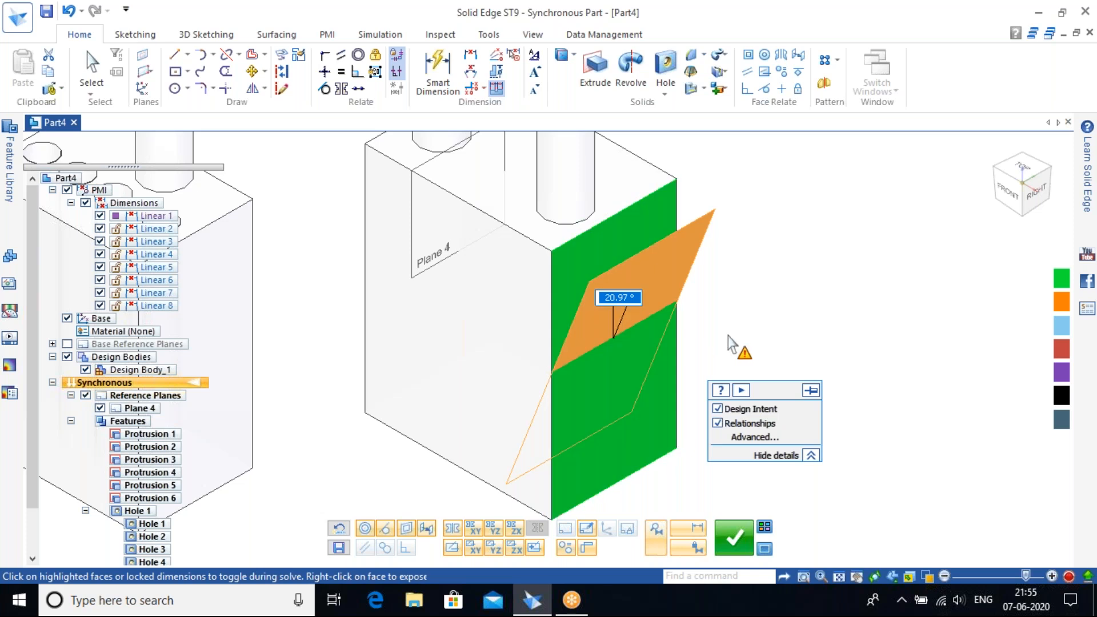
pyautogui.click(734, 537)
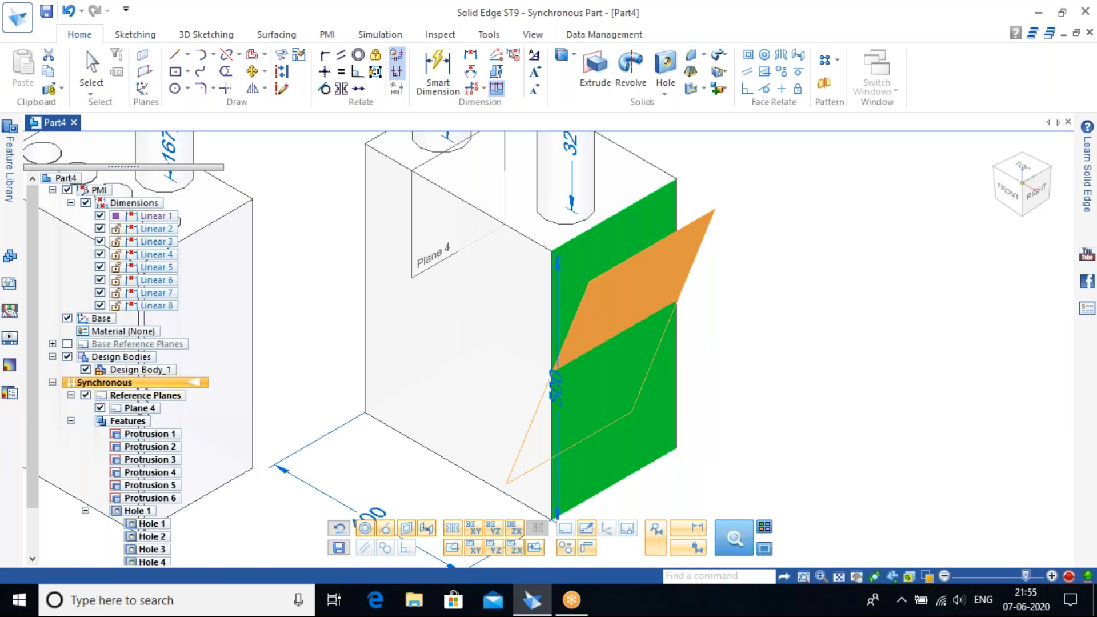
pyautogui.click(615, 326)
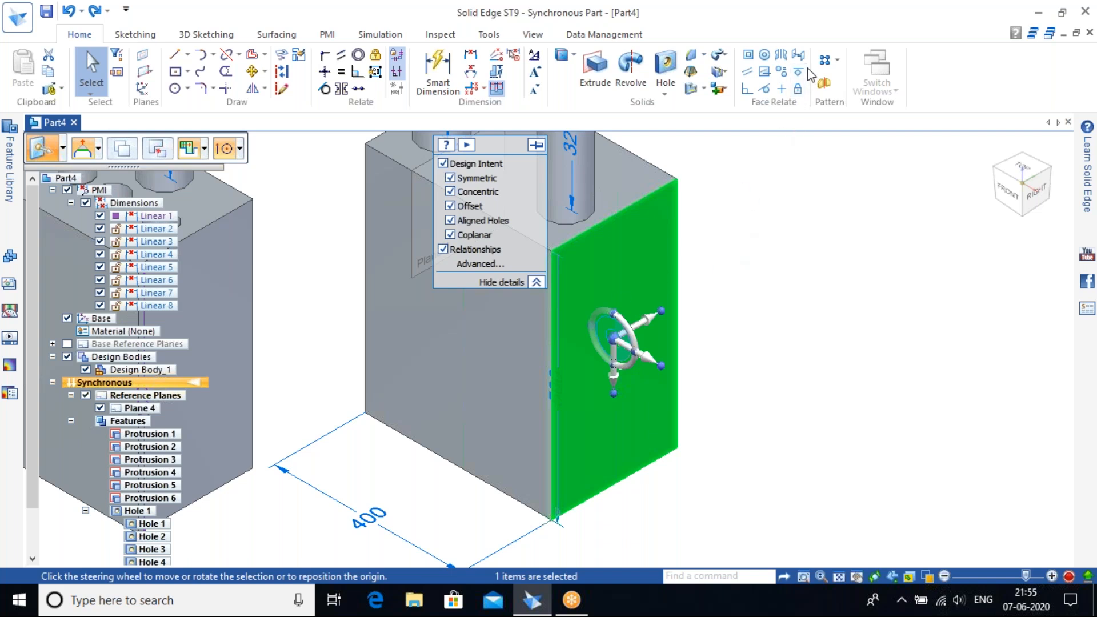
pyautogui.click(764, 329)
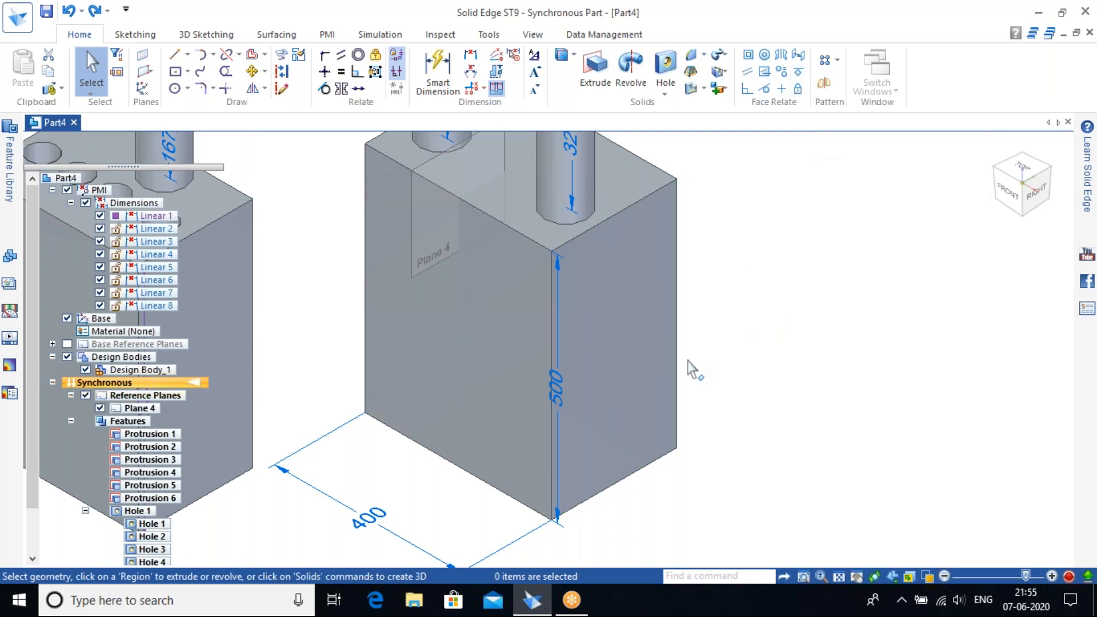
# Sketch a circle on the base plane in the open space between the two-pin block and the stepped cylinder.
pyautogui.scroll(-1, 719, 361)
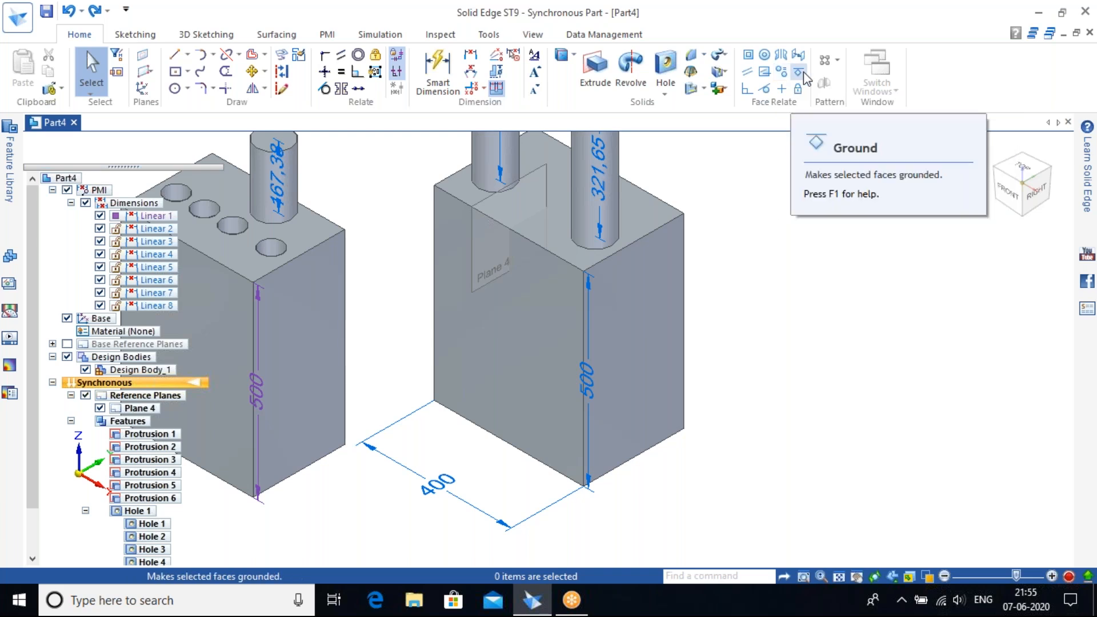
pyautogui.click(764, 88)
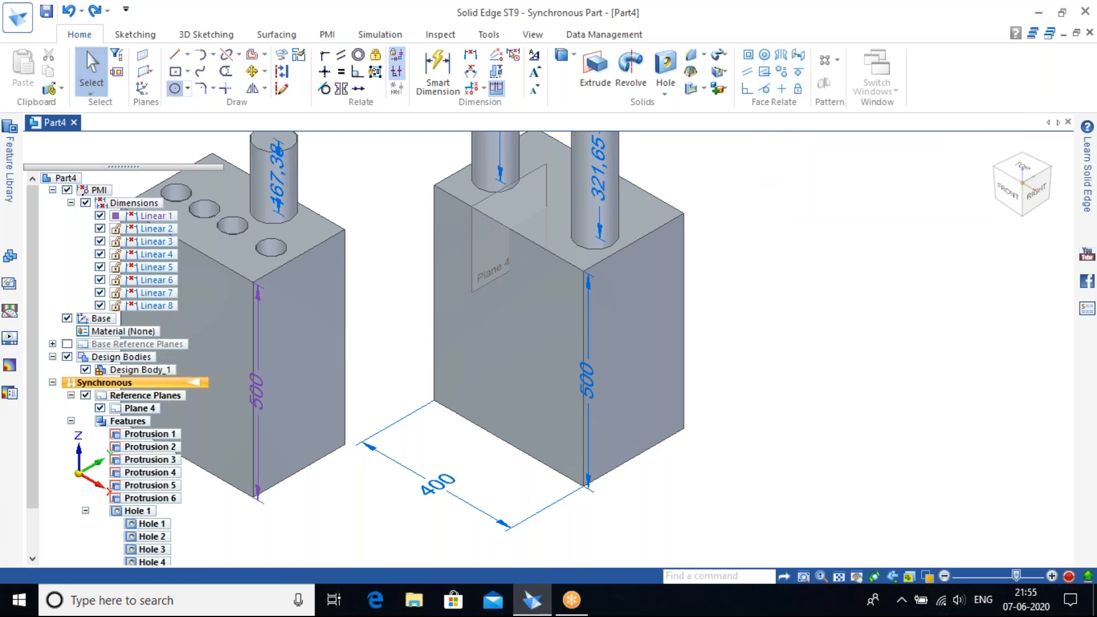
pyautogui.click(174, 88)
pyautogui.click(798, 430)
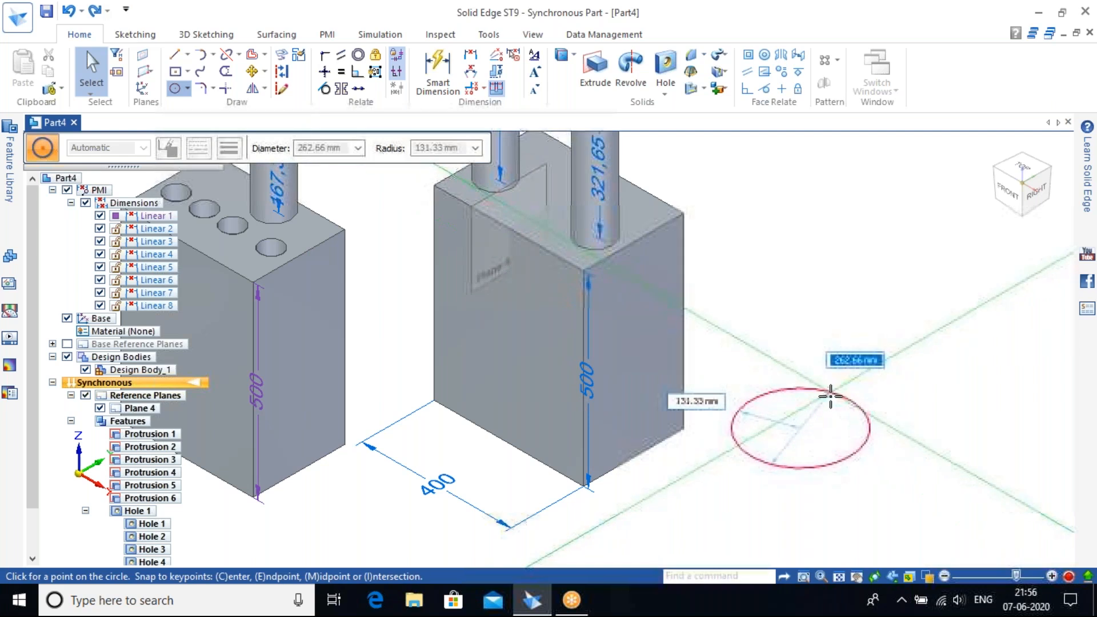
pyautogui.click(832, 394)
# Extrude the new circle region upward into a separate cylinder about 375 mm tall.
pyautogui.click(595, 67)
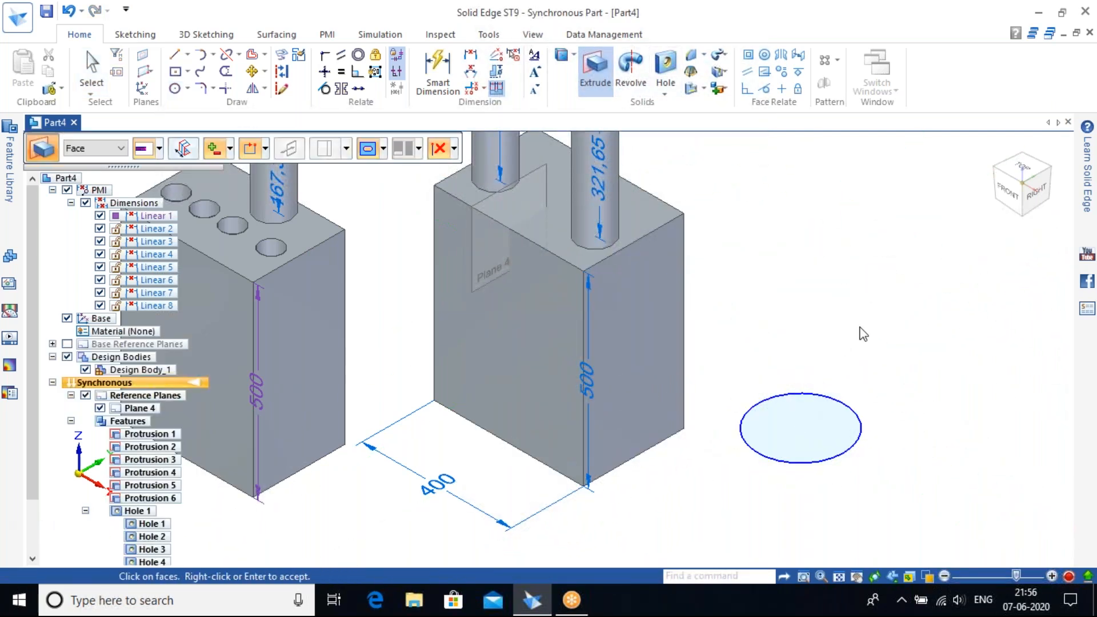
pyautogui.click(827, 403)
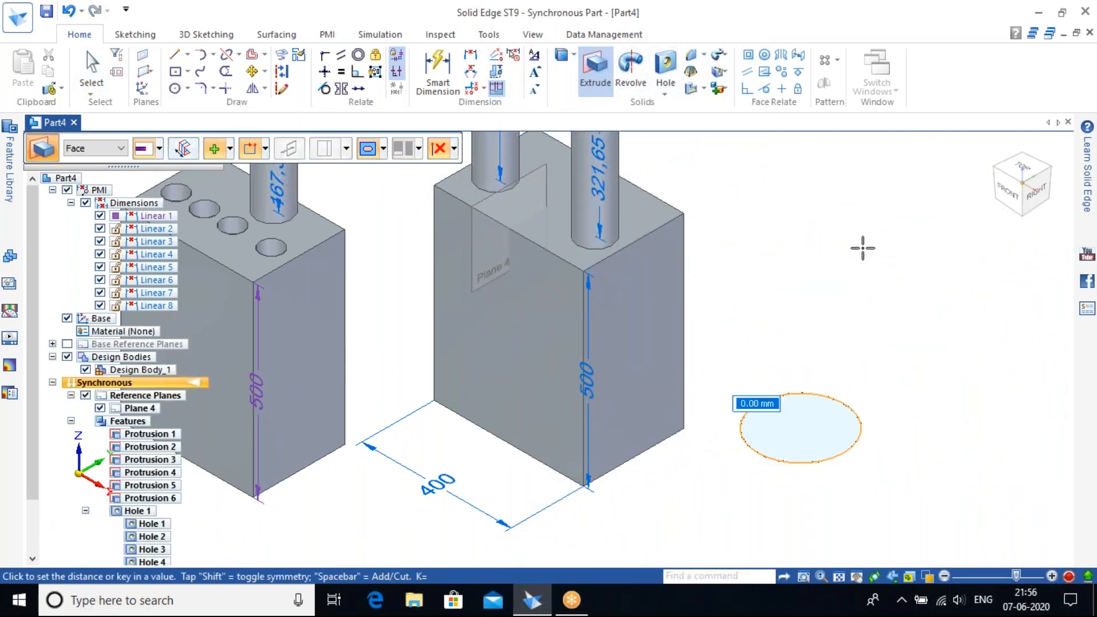
pyautogui.click(741, 487)
pyautogui.moveTo(741, 486); pyautogui.dragTo(786, 464, button='middle')
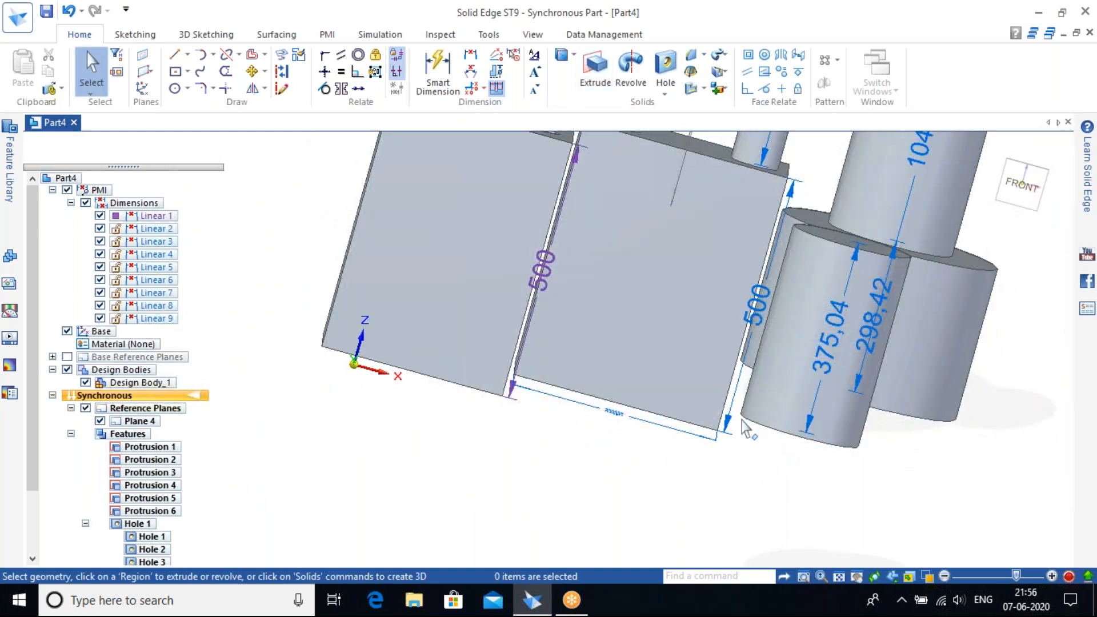
pyautogui.moveTo(770, 389); pyautogui.dragTo(701, 464, button='middle')
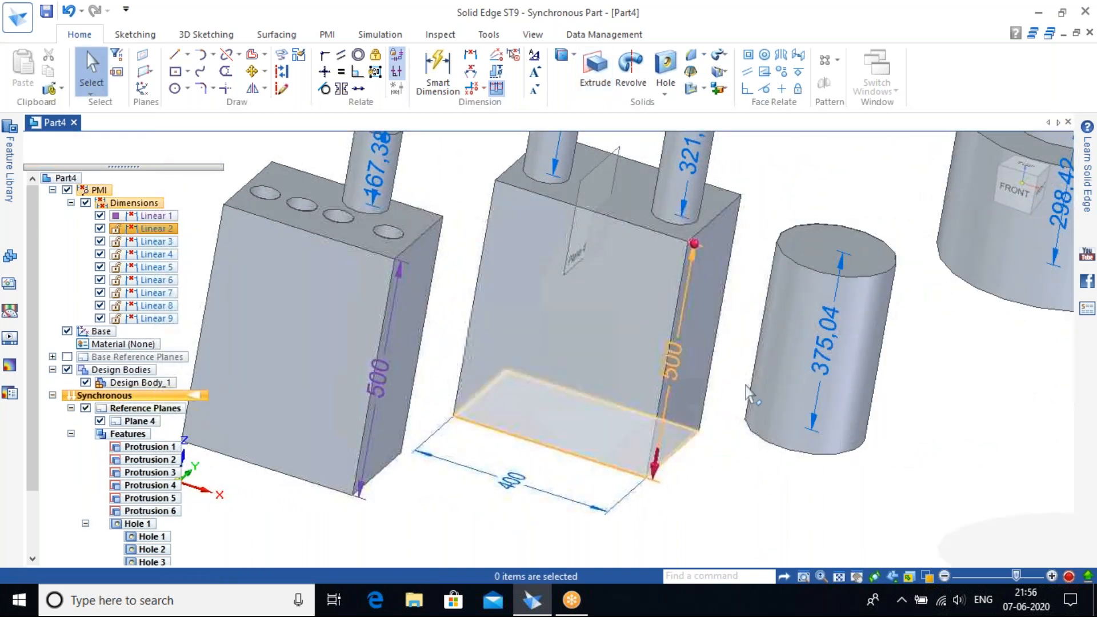
# Try to make the separate cylinder's side face tangent to the right side face of the two-pin block.
pyautogui.click(764, 90)
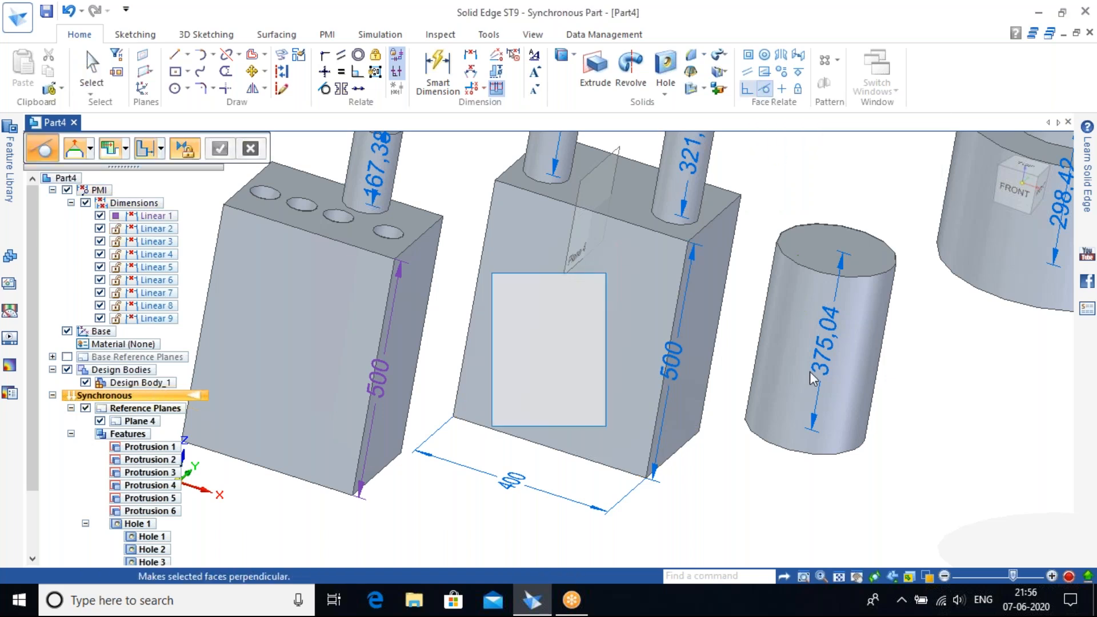
pyautogui.click(783, 327)
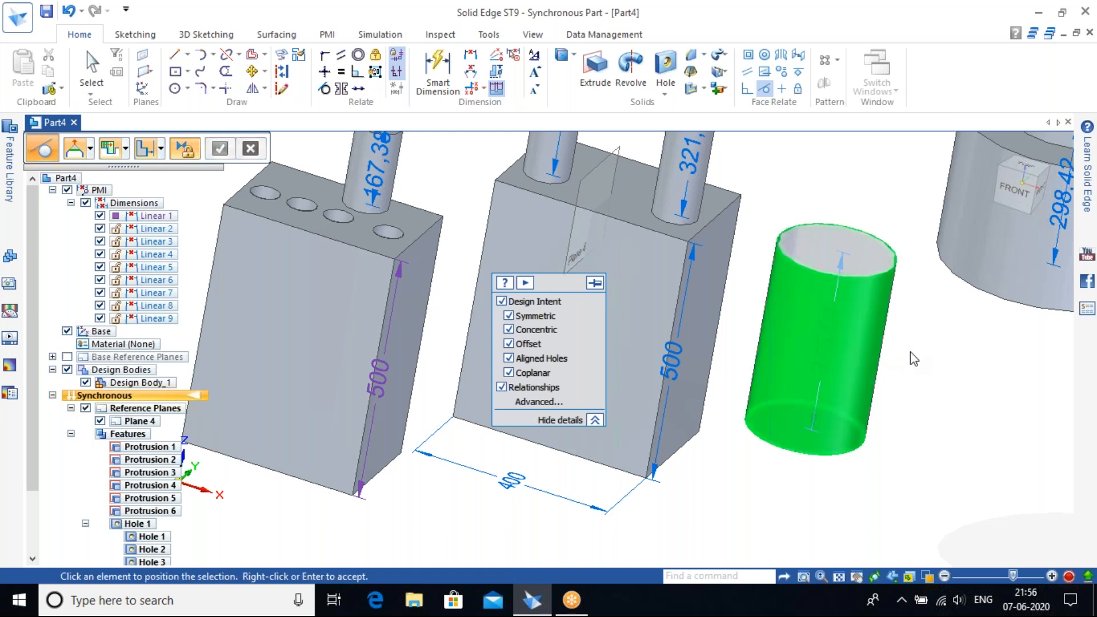
pyautogui.click(705, 309)
pyautogui.moveTo(795, 419); pyautogui.dragTo(817, 436, button='middle')
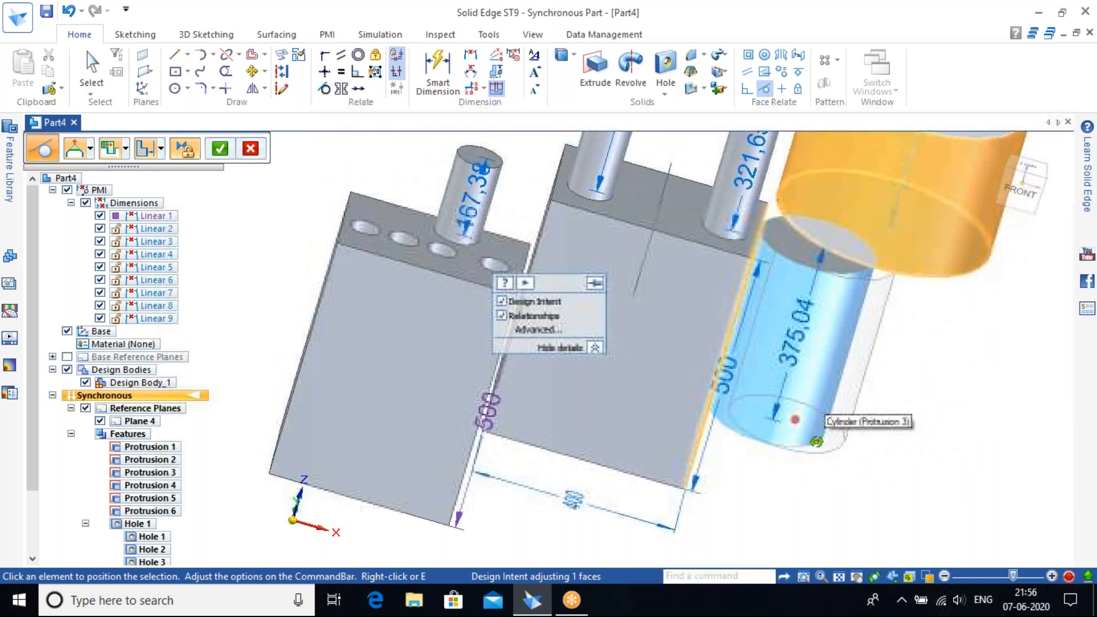
pyautogui.click(993, 150)
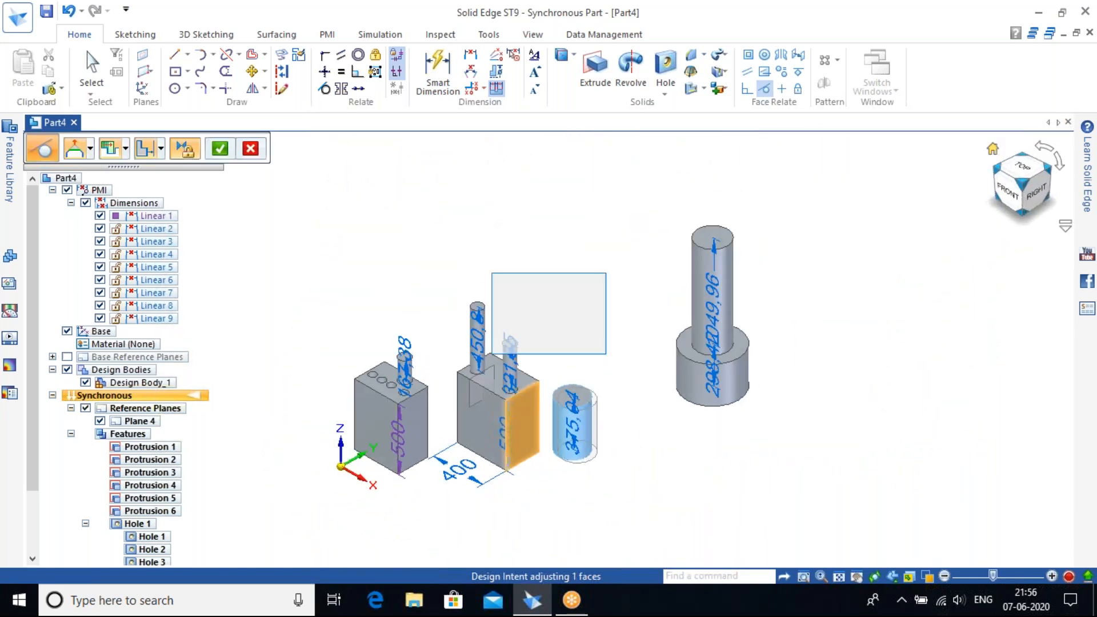
pyautogui.press('Escape')
pyautogui.scroll(3, 578, 415)
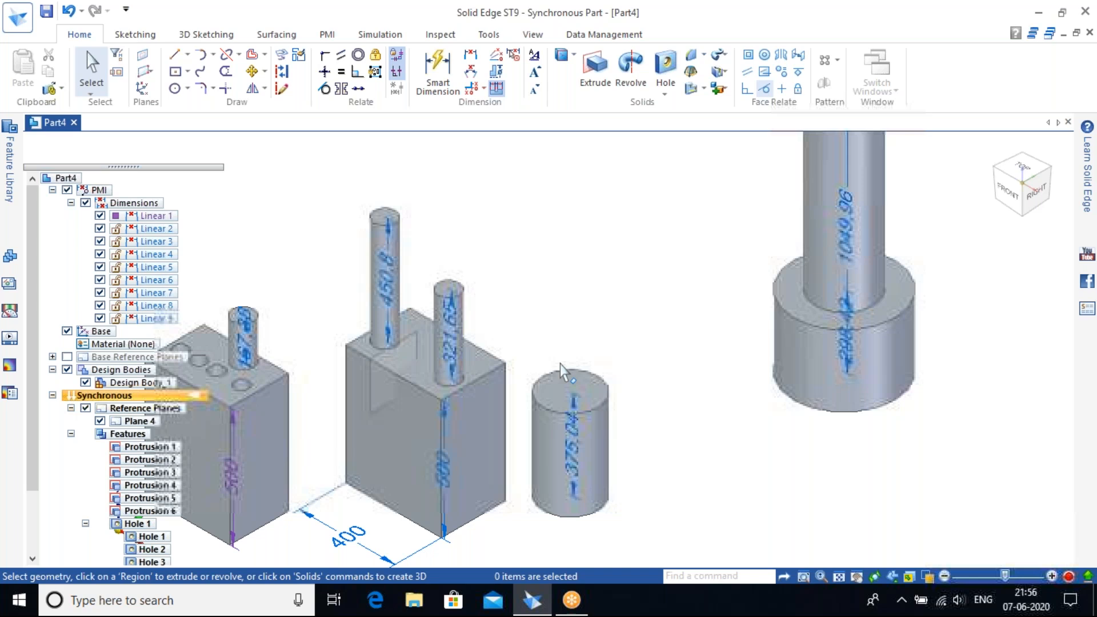
pyautogui.scroll(-5, 533, 336)
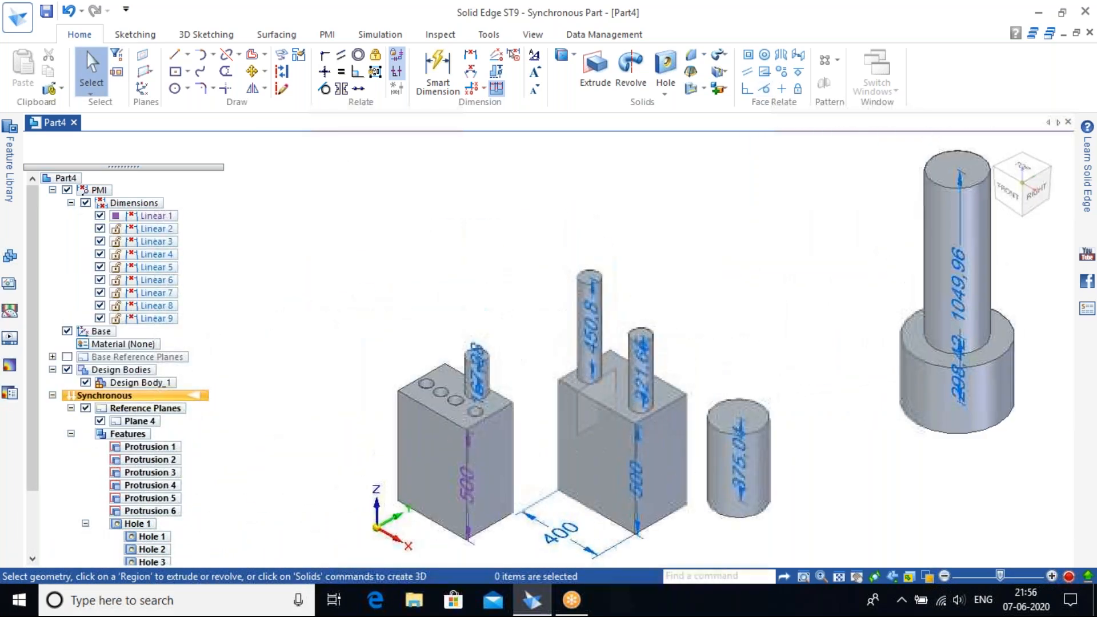
pyautogui.scroll(2, 720, 393)
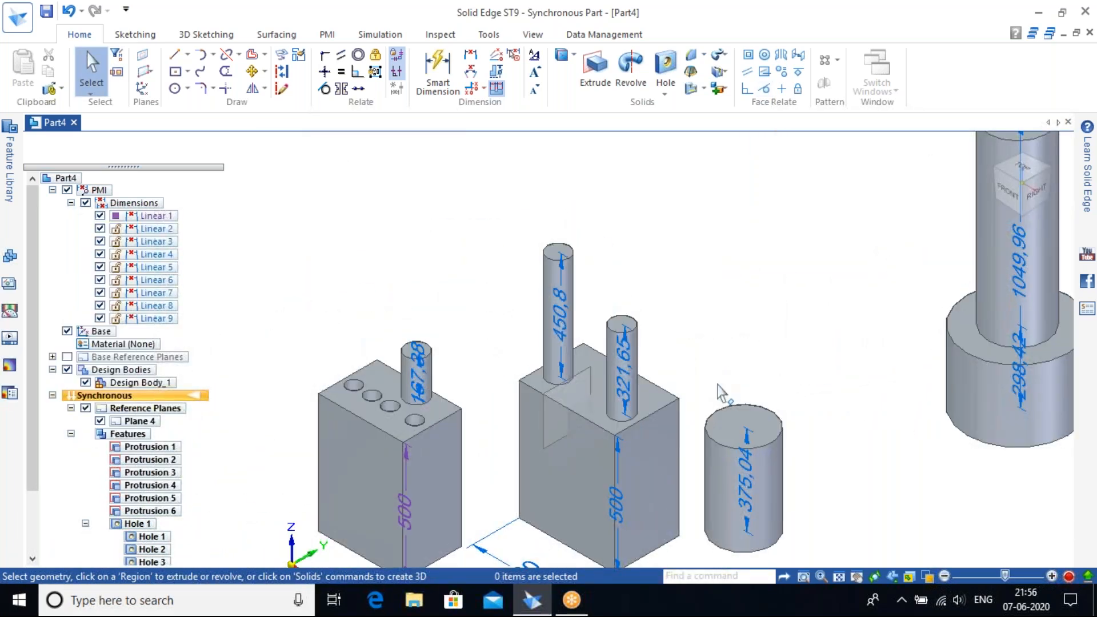
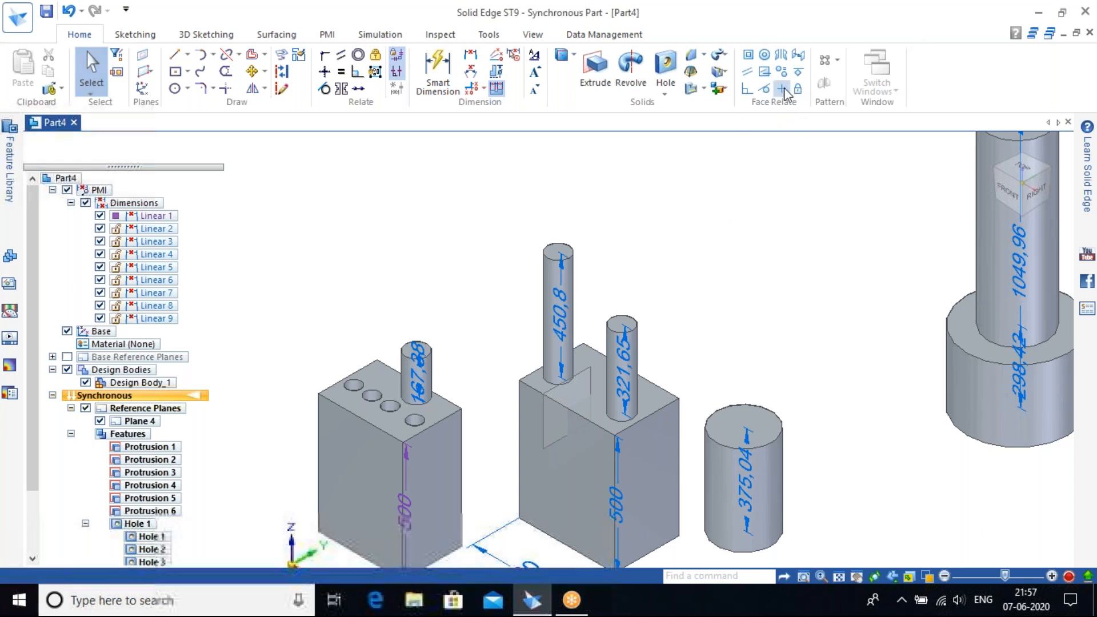
# Sketch a rectangle by center on the base plane in the open space in front of the two-pin block.
pyautogui.click(786, 89)
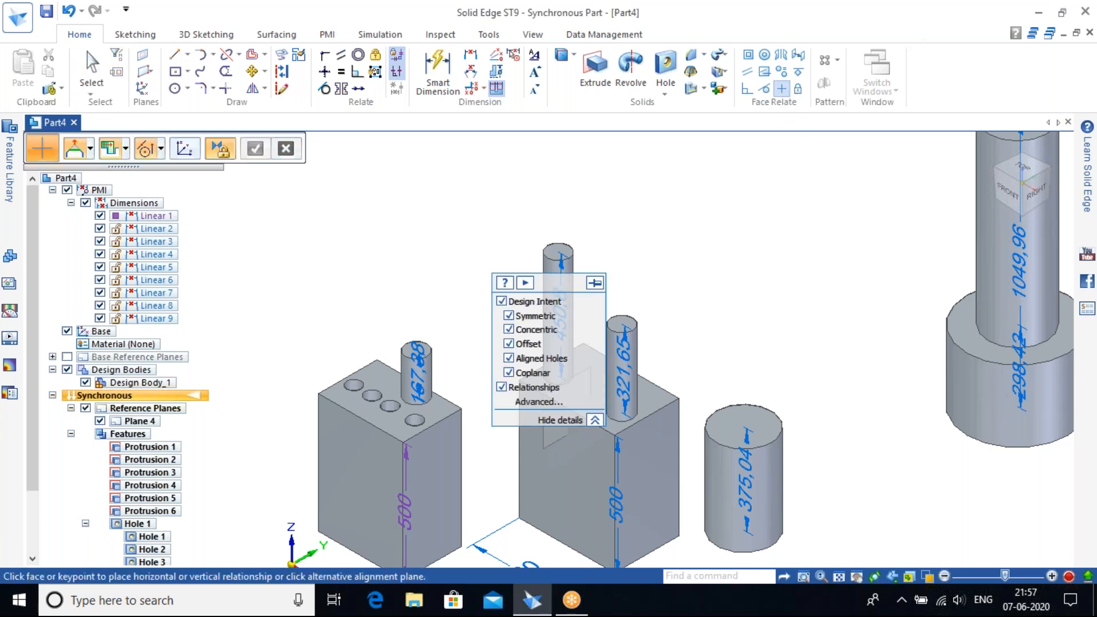
pyautogui.press('Escape')
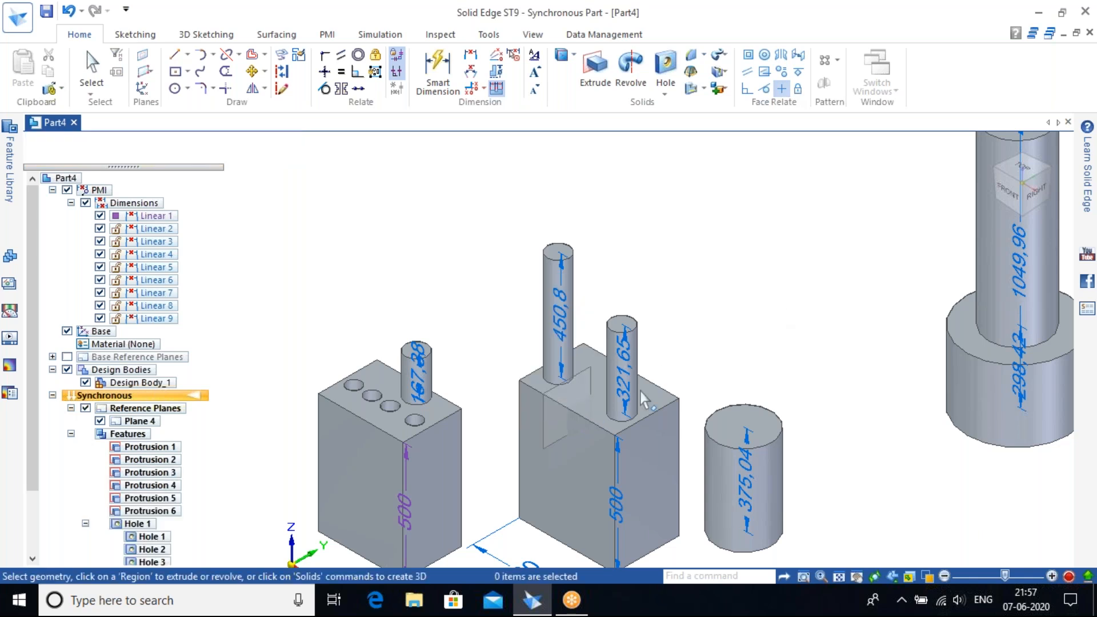
pyautogui.keyDown('shift'); pyautogui.moveTo(758, 376); pyautogui.dragTo(768, 195, button='middle'); pyautogui.keyUp('shift')
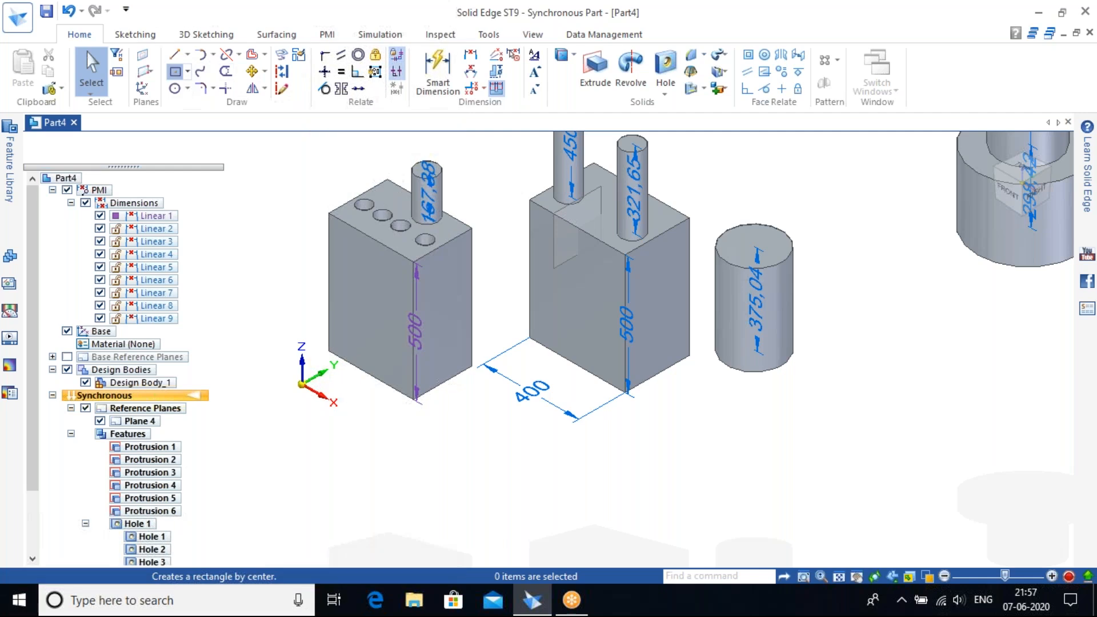
pyautogui.click(174, 74)
pyautogui.click(680, 459)
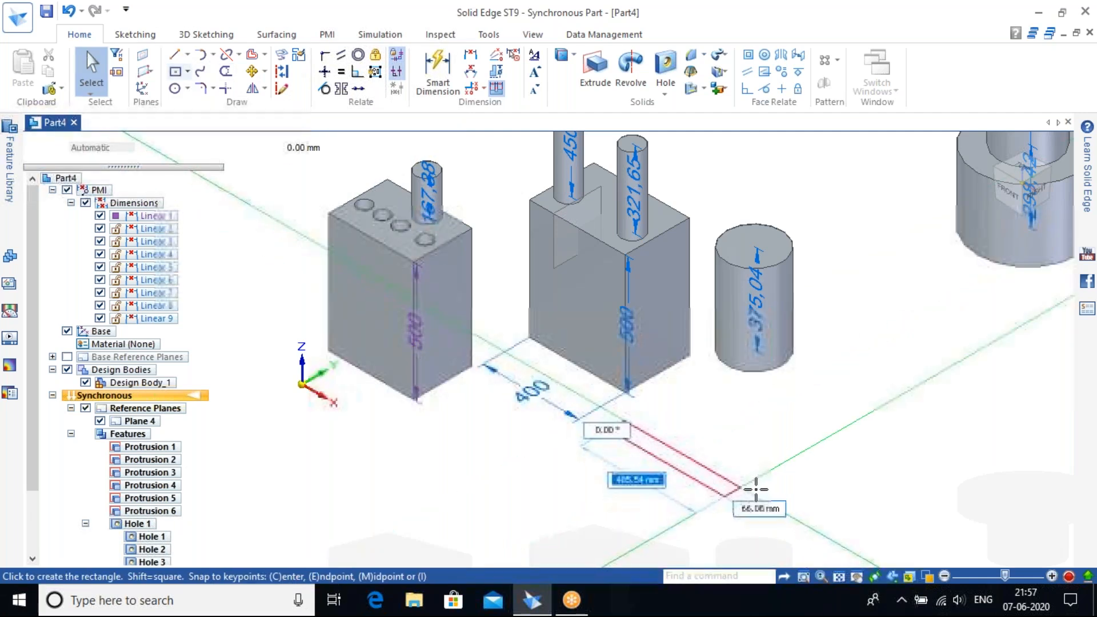
pyautogui.click(790, 476)
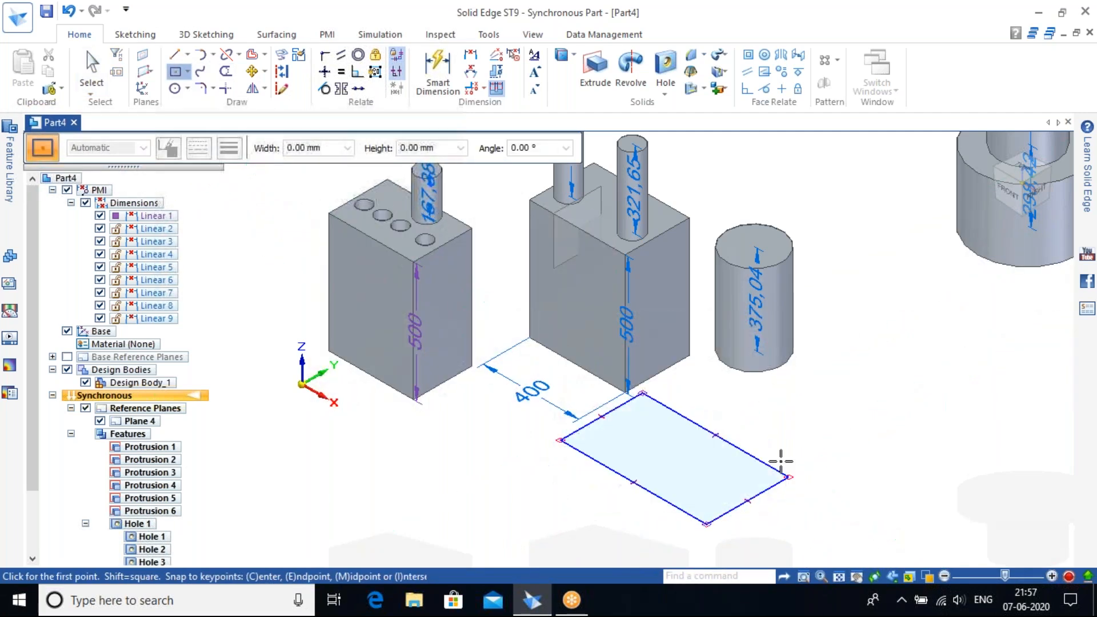
# Extrude the new rectangular region upward into a low block about 133 mm tall.
pyautogui.click(721, 458)
pyautogui.click(710, 469)
pyautogui.rightClick(843, 446)
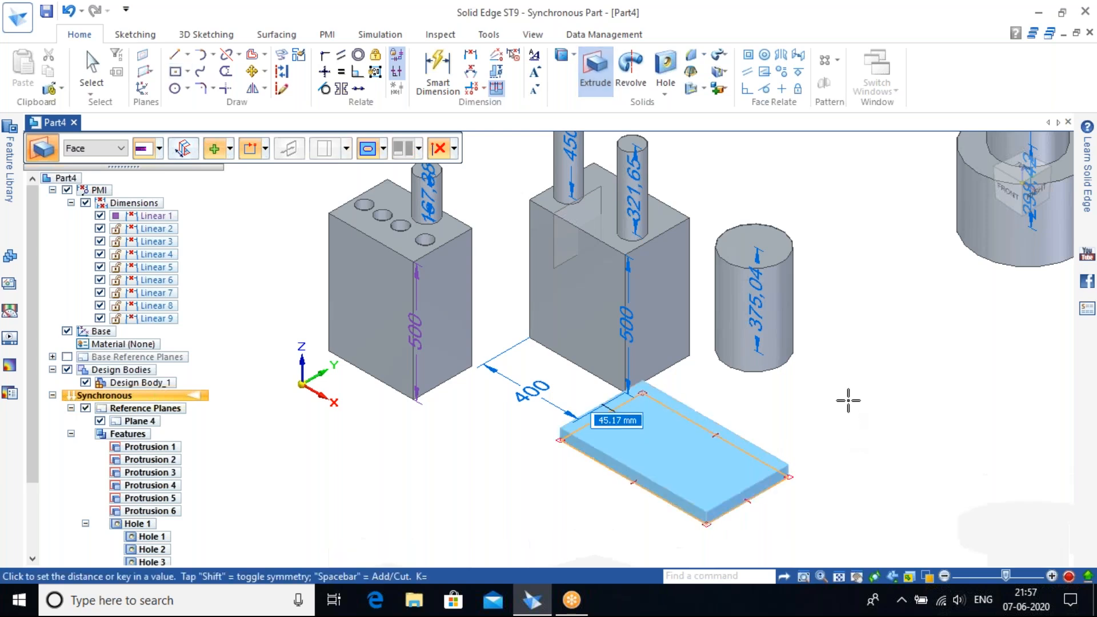
pyautogui.click(845, 380)
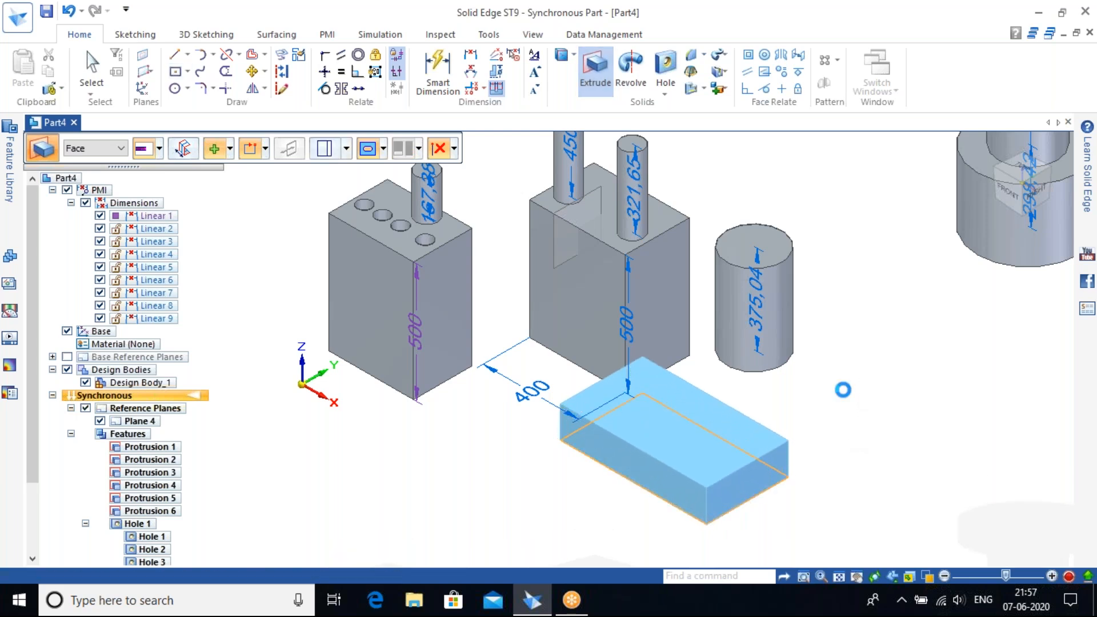
pyautogui.moveTo(816, 502); pyautogui.dragTo(864, 427, button='middle')
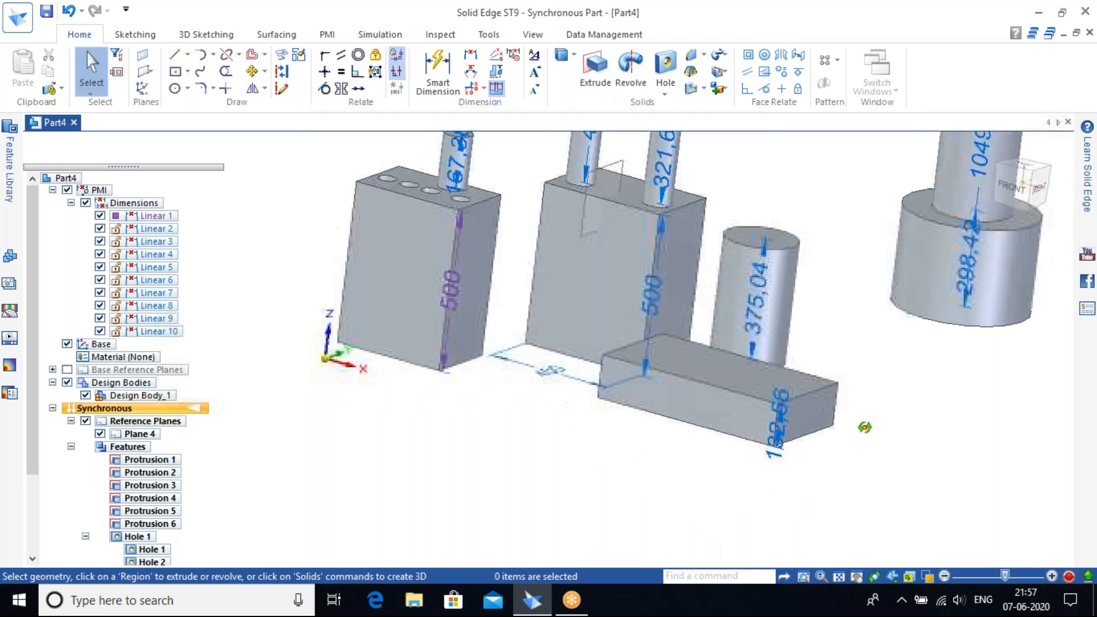
# Rotate the top face of the low block about its lengthwise axis so it slopes down toward the front.
pyautogui.scroll(5, 822, 348)
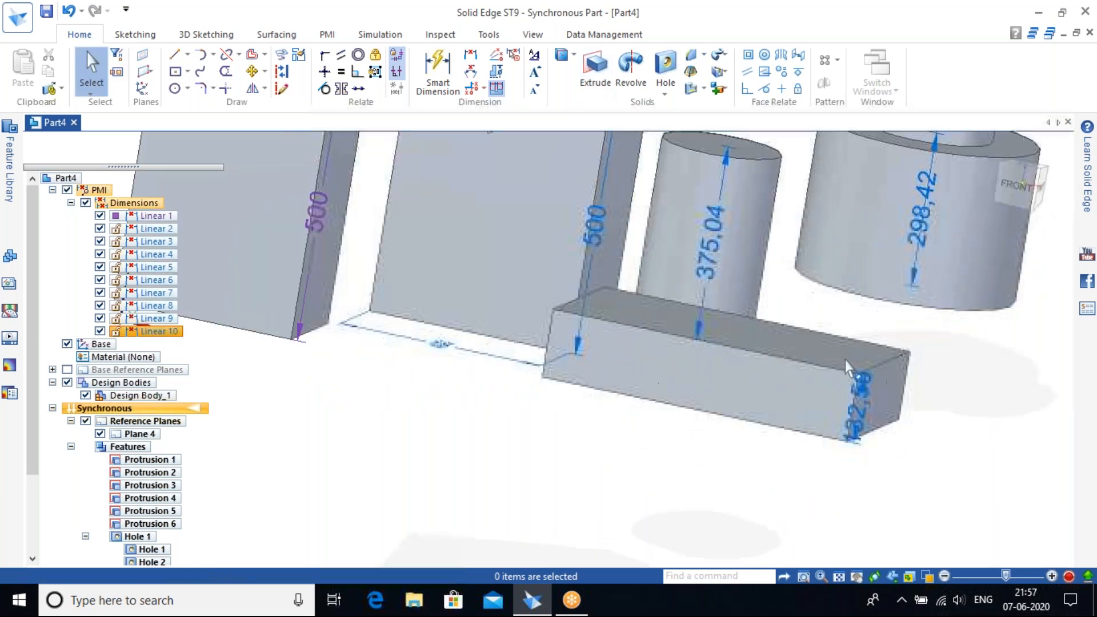
pyautogui.moveTo(631, 232); pyautogui.dragTo(748, 375, button='middle')
pyautogui.click(754, 387)
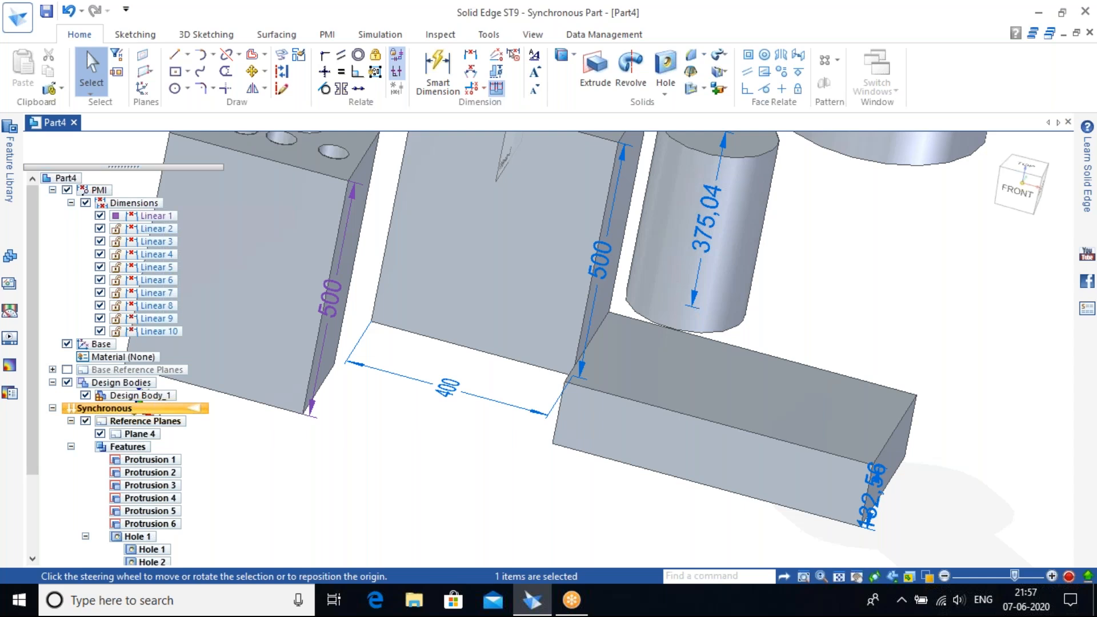
pyautogui.moveTo(768, 393); pyautogui.dragTo(753, 379)
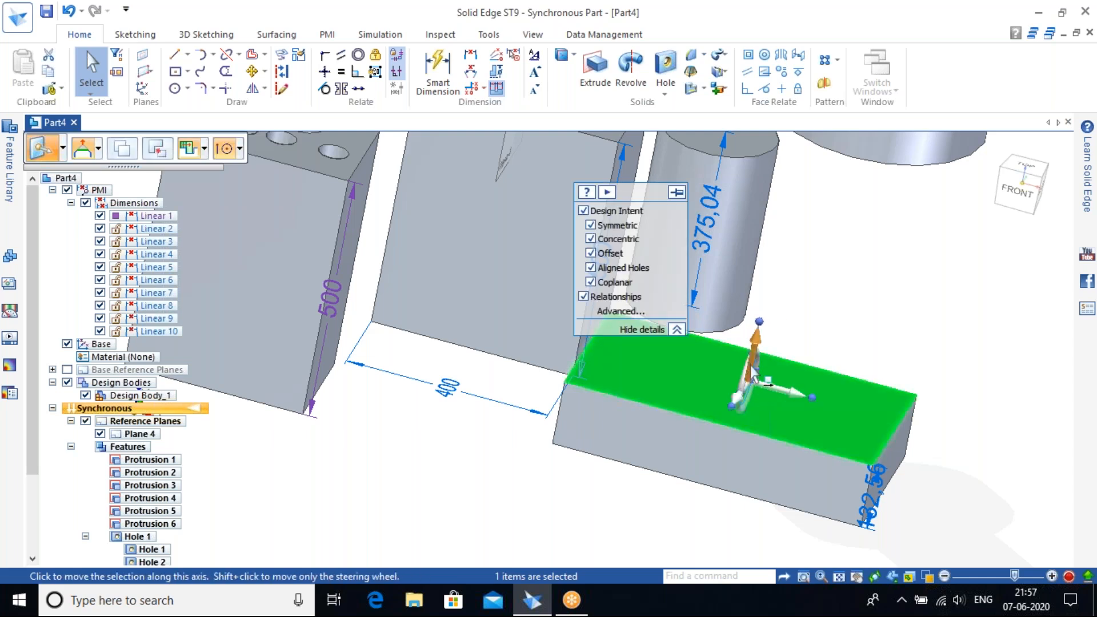
pyautogui.moveTo(817, 389); pyautogui.dragTo(721, 361, button='middle')
pyautogui.click(746, 363)
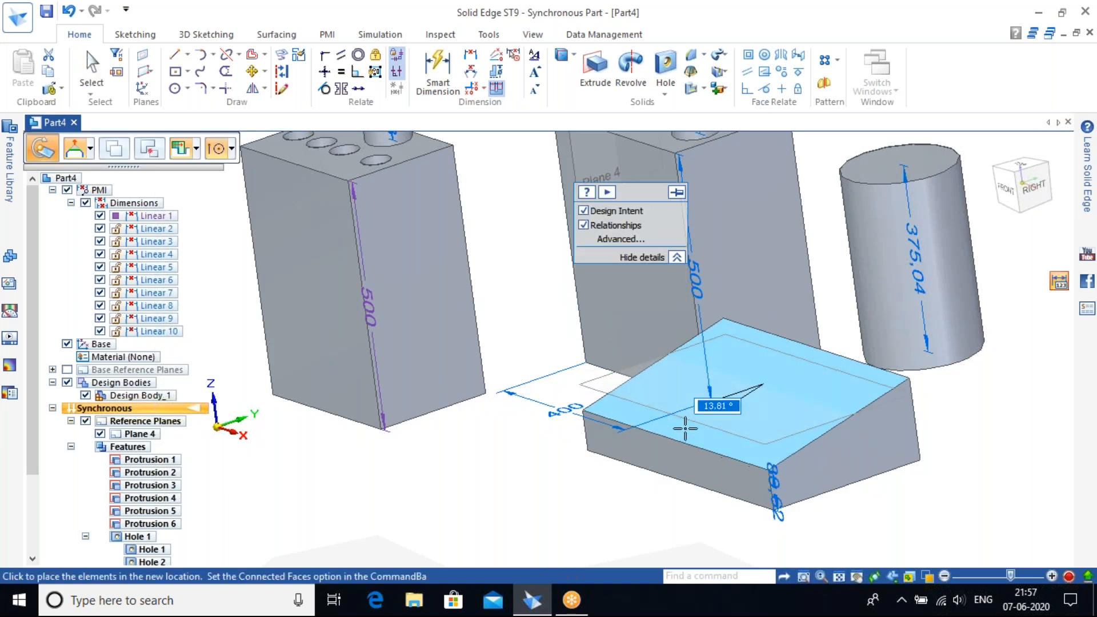
pyautogui.click(685, 426)
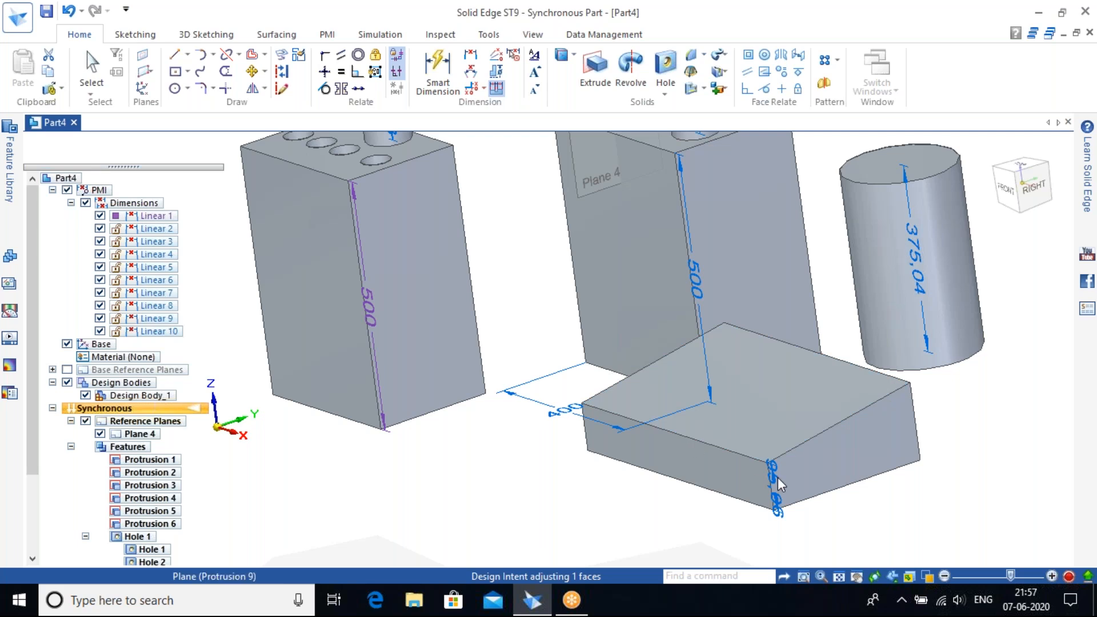
pyautogui.click(943, 500)
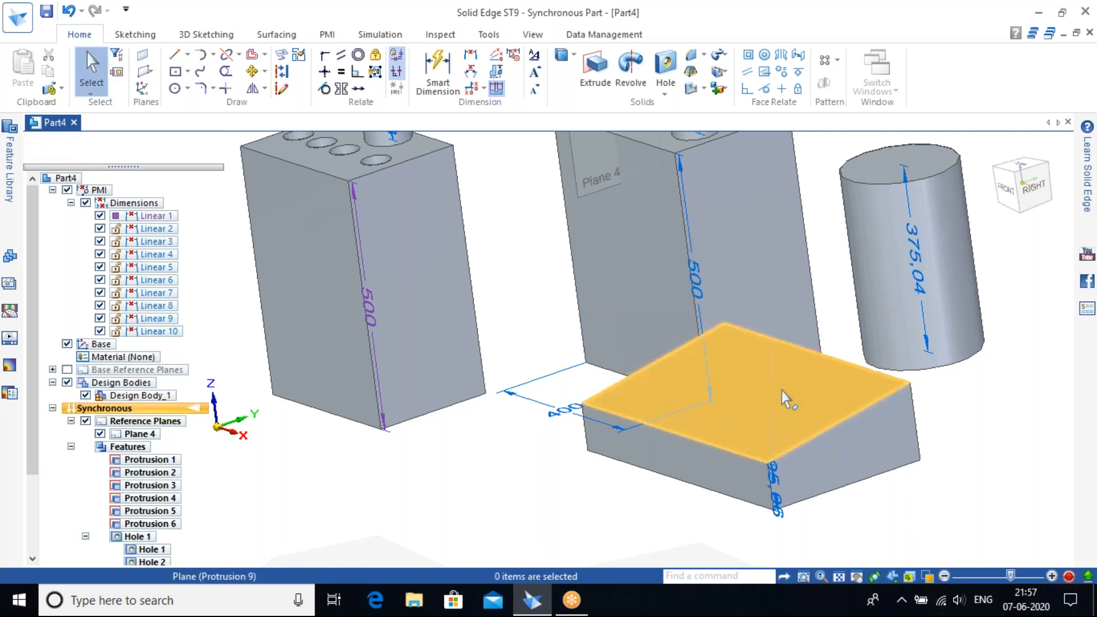
pyautogui.click(780, 391)
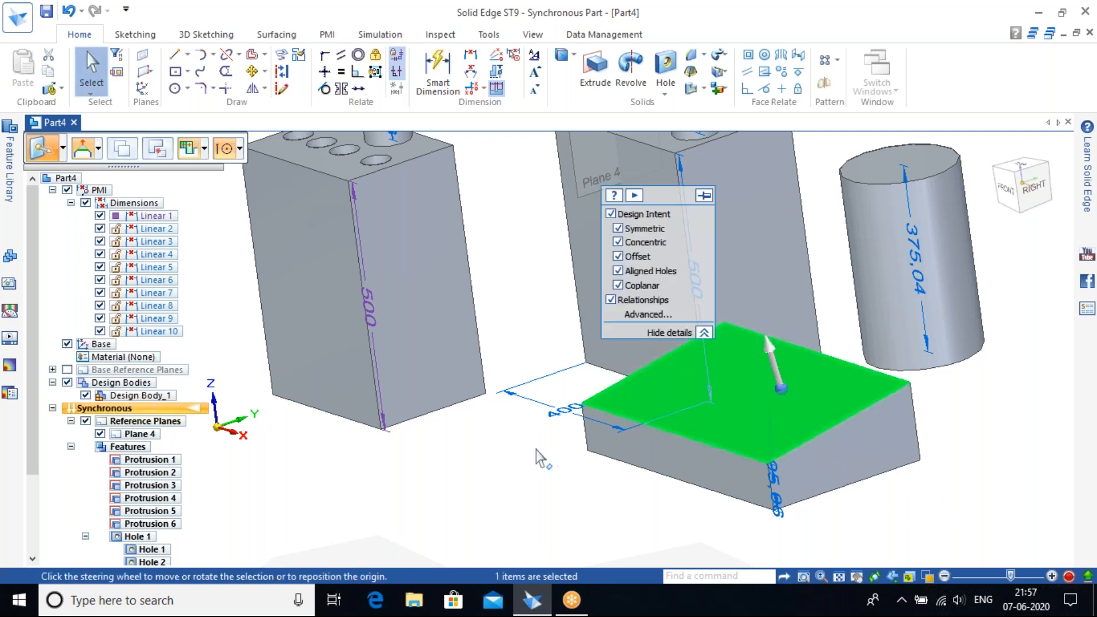
pyautogui.click(531, 432)
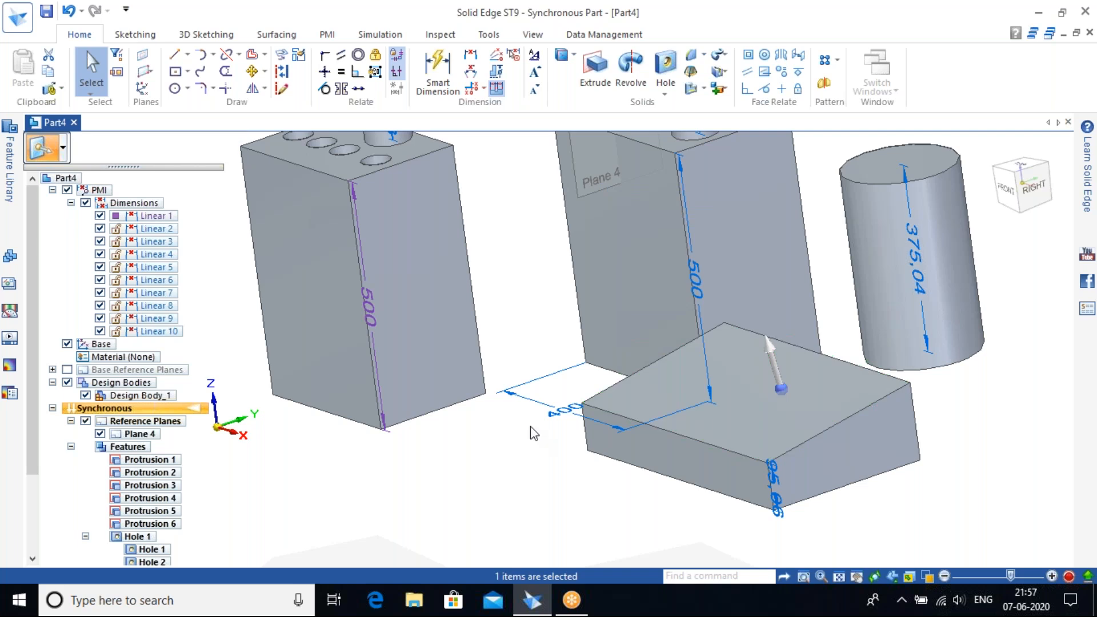
# Try to move the top face of the separate cylinder down by about 150 mm.
pyautogui.click(1004, 158)
pyautogui.scroll(2, 571, 380)
pyautogui.scroll(1, 598, 377)
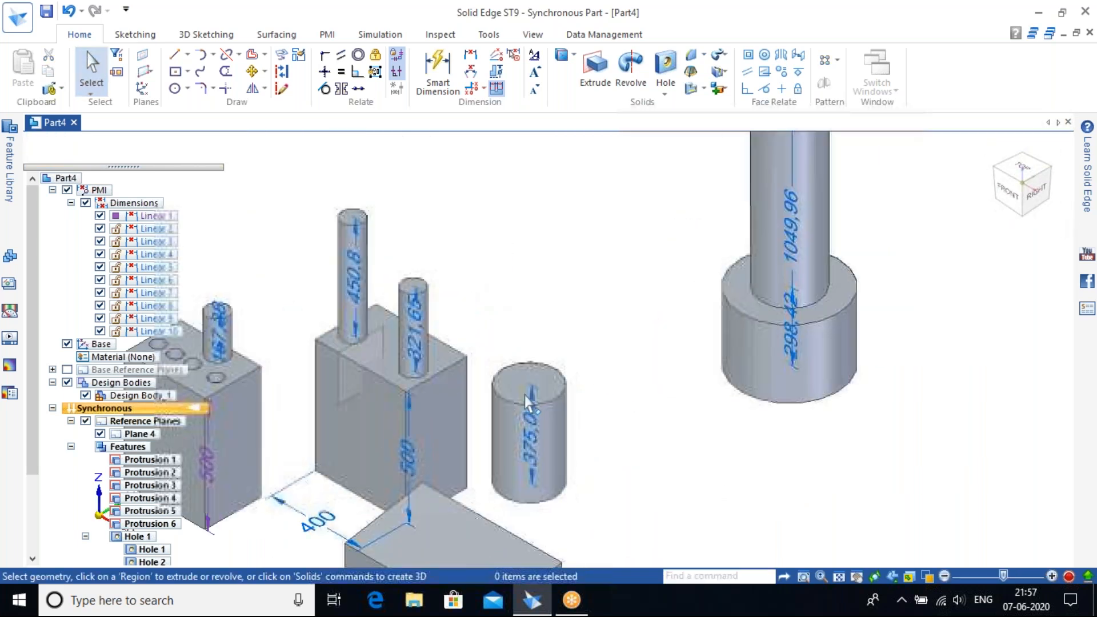
pyautogui.click(528, 380)
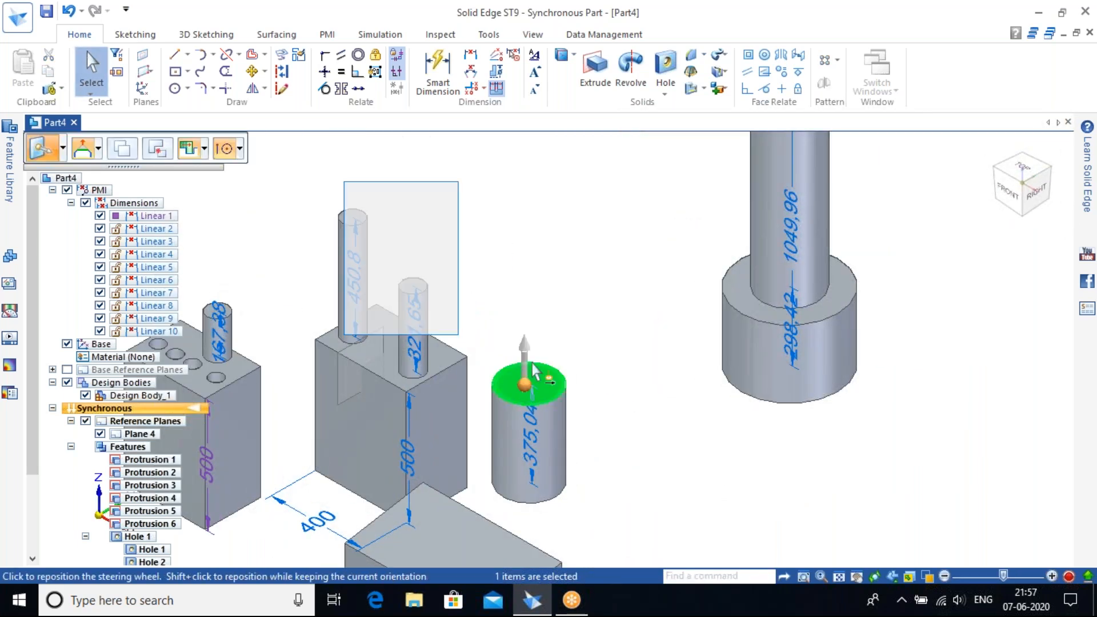
pyautogui.click(533, 349)
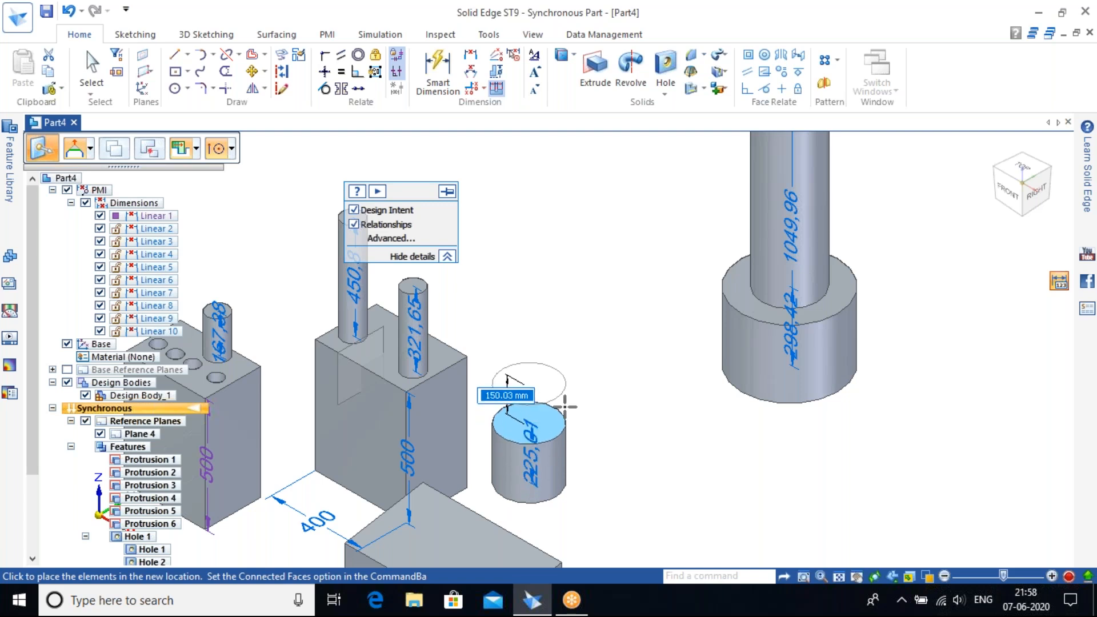
pyautogui.click(534, 423)
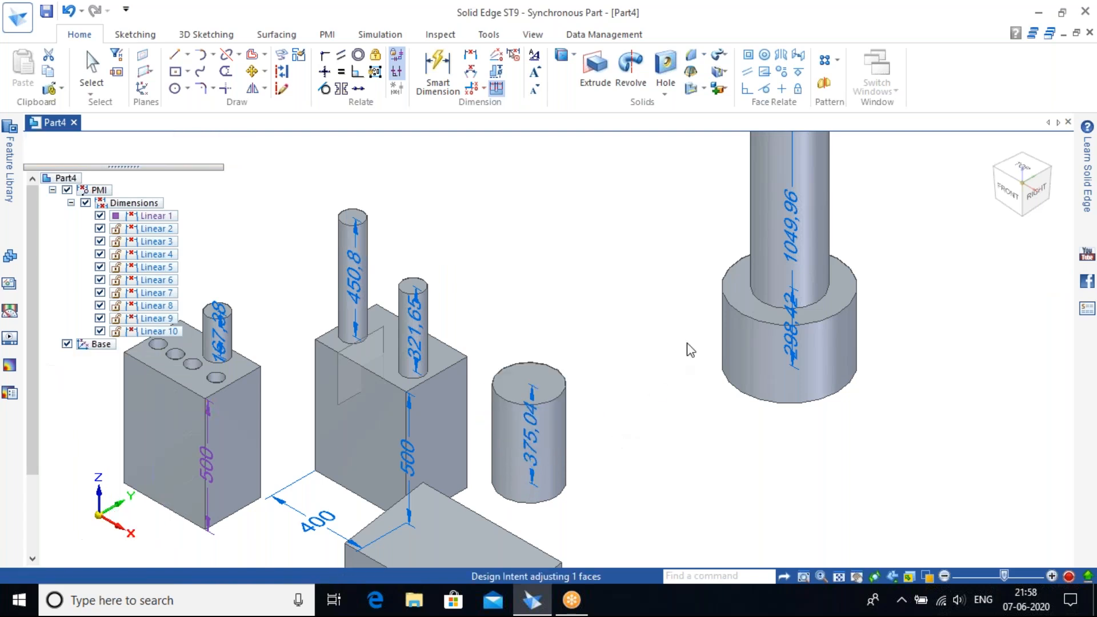
pyautogui.moveTo(743, 271); pyautogui.dragTo(629, 424)
pyautogui.keyDown('shift'); pyautogui.moveTo(592, 451); pyautogui.dragTo(746, 310, button='middle'); pyautogui.keyUp('shift')
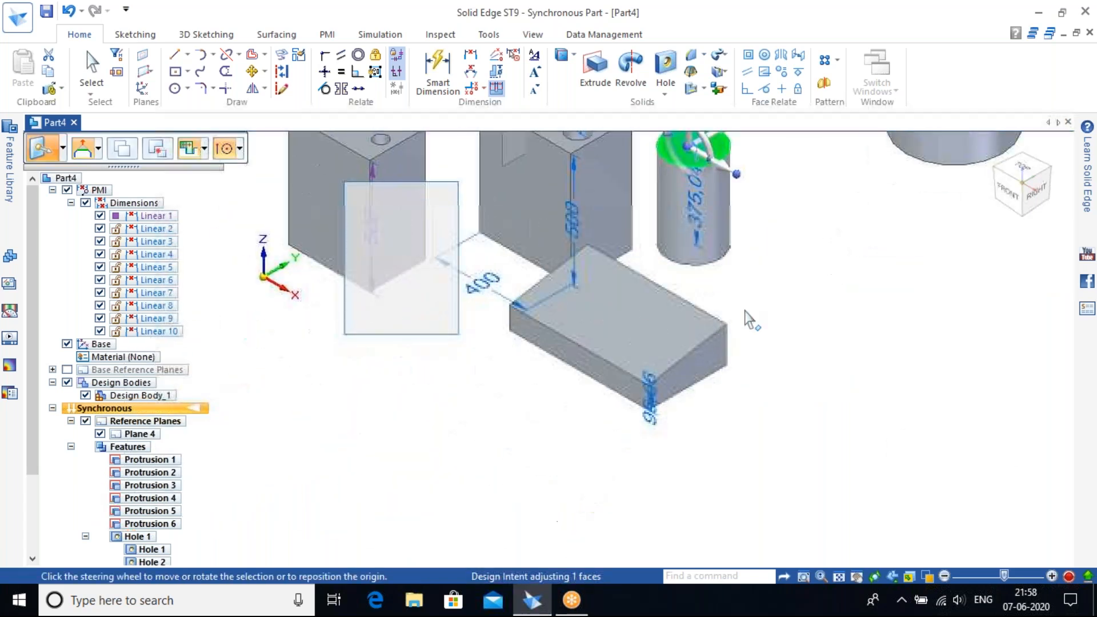
pyautogui.press('Escape')
# Apply the Horizontal/Vertical face relation to the sloped top face of the low block so it lies horizontal.
pyautogui.scroll(2, 699, 291)
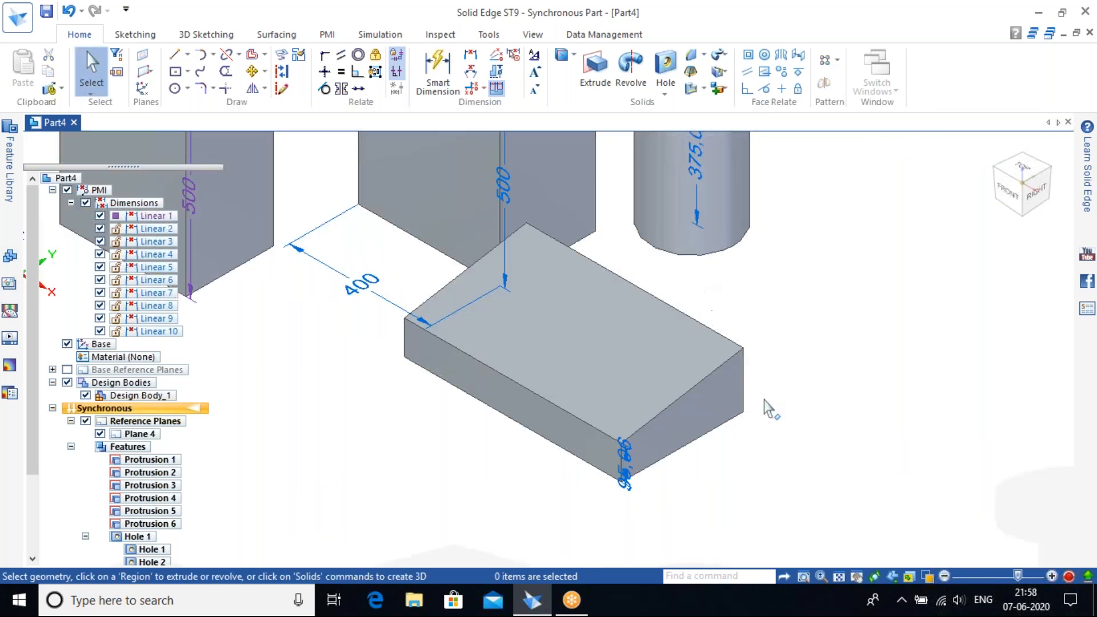
pyautogui.moveTo(799, 414); pyautogui.dragTo(592, 350, button='middle')
pyautogui.moveTo(456, 311); pyautogui.dragTo(522, 278, button='middle')
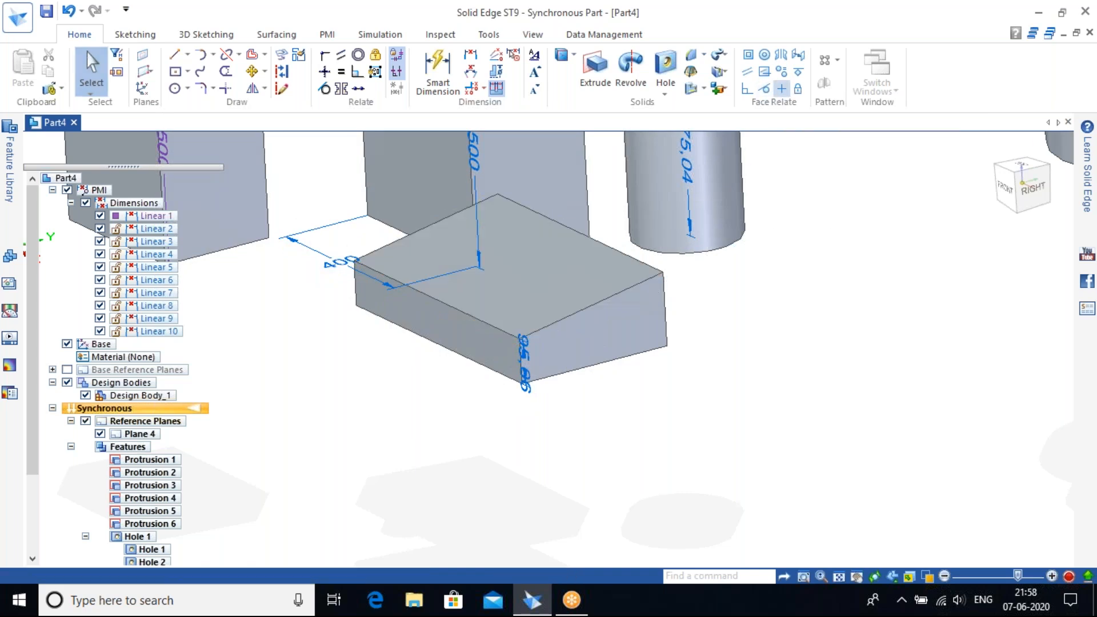
pyautogui.click(781, 89)
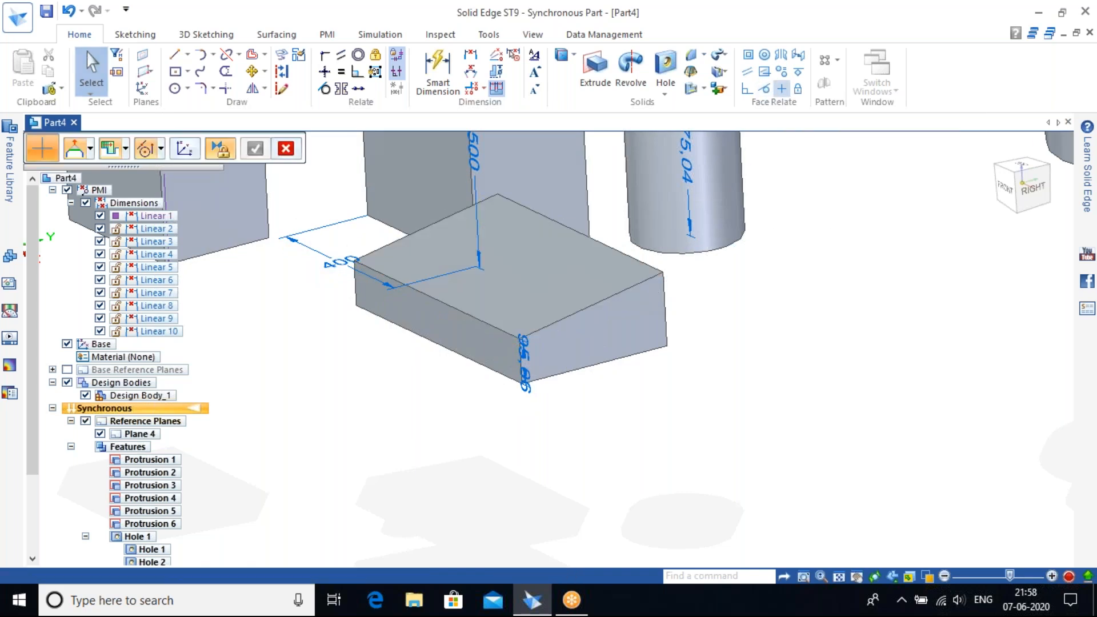
pyautogui.click(513, 249)
pyautogui.moveTo(635, 409); pyautogui.dragTo(592, 393, button='middle')
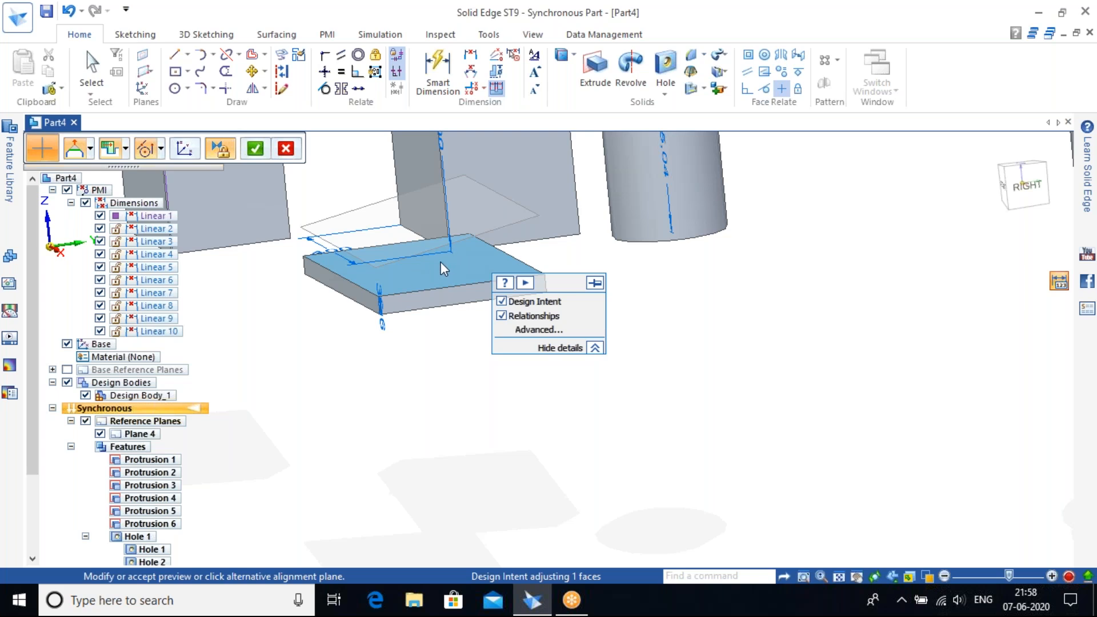
pyautogui.moveTo(323, 282)
pyautogui.mouseDown(button='middle')
pyautogui.moveTo(394, 297)
pyautogui.moveTo(341, 283)
pyautogui.mouseUp(button='middle')
pyautogui.scroll(1, 303, 252)
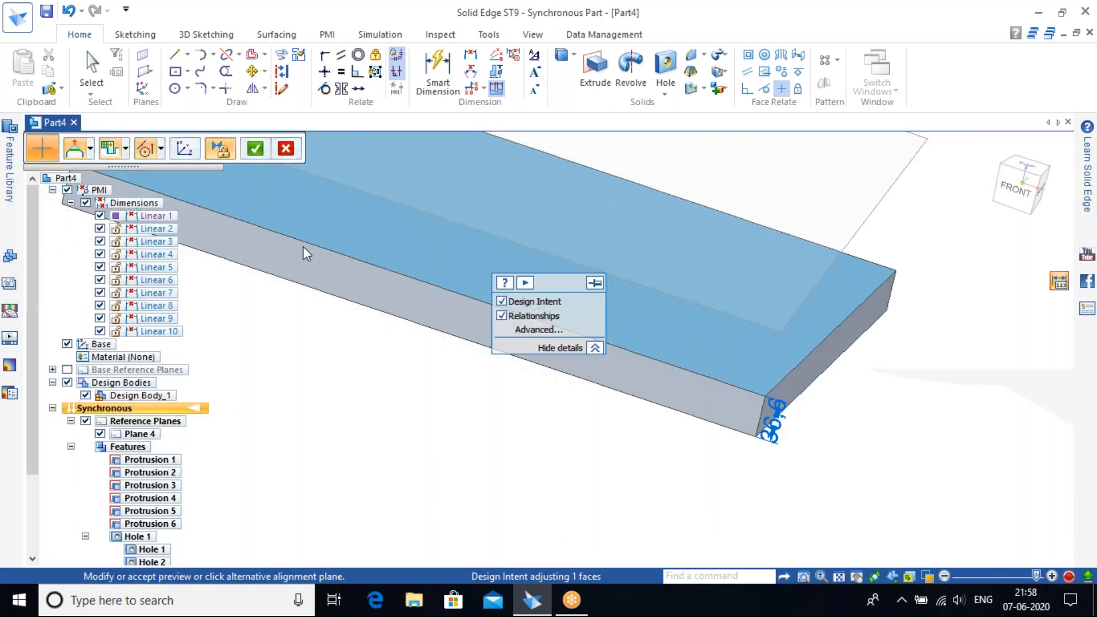
pyautogui.scroll(-3, 286, 263)
pyautogui.scroll(3, 274, 314)
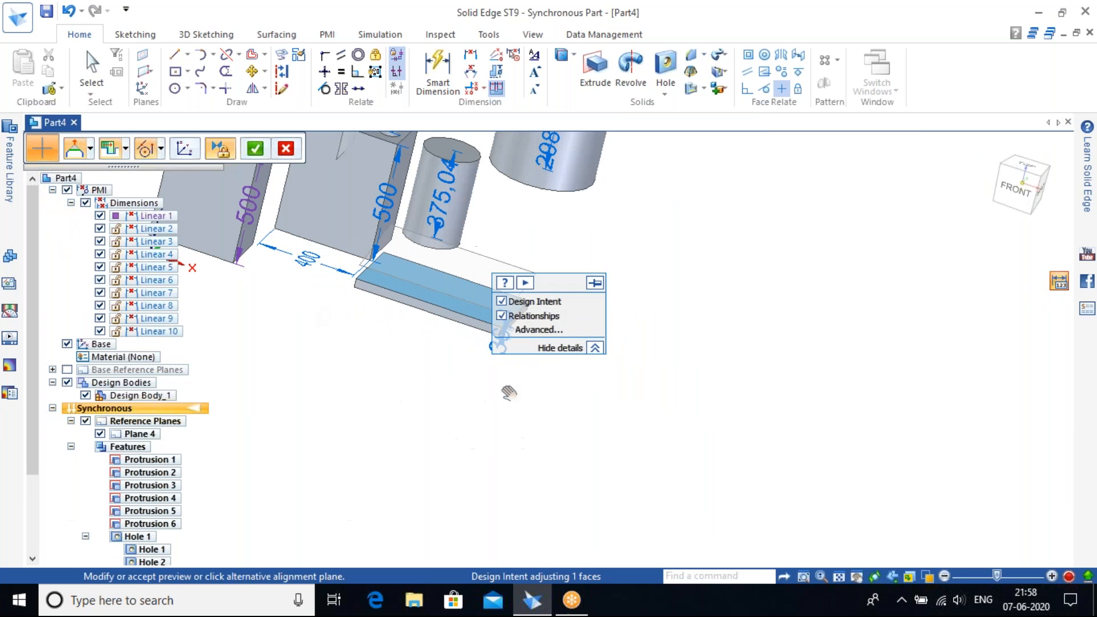
pyautogui.keyDown('shift'); pyautogui.moveTo(357, 351); pyautogui.dragTo(437, 269, button='middle'); pyautogui.keyUp('shift')
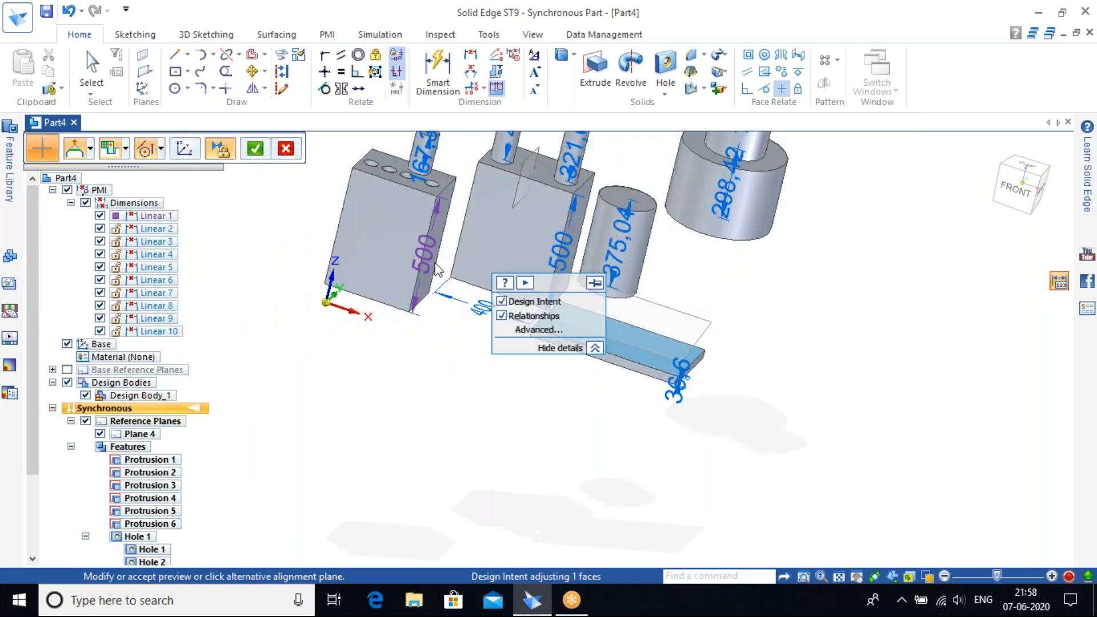
pyautogui.scroll(5, 440, 252)
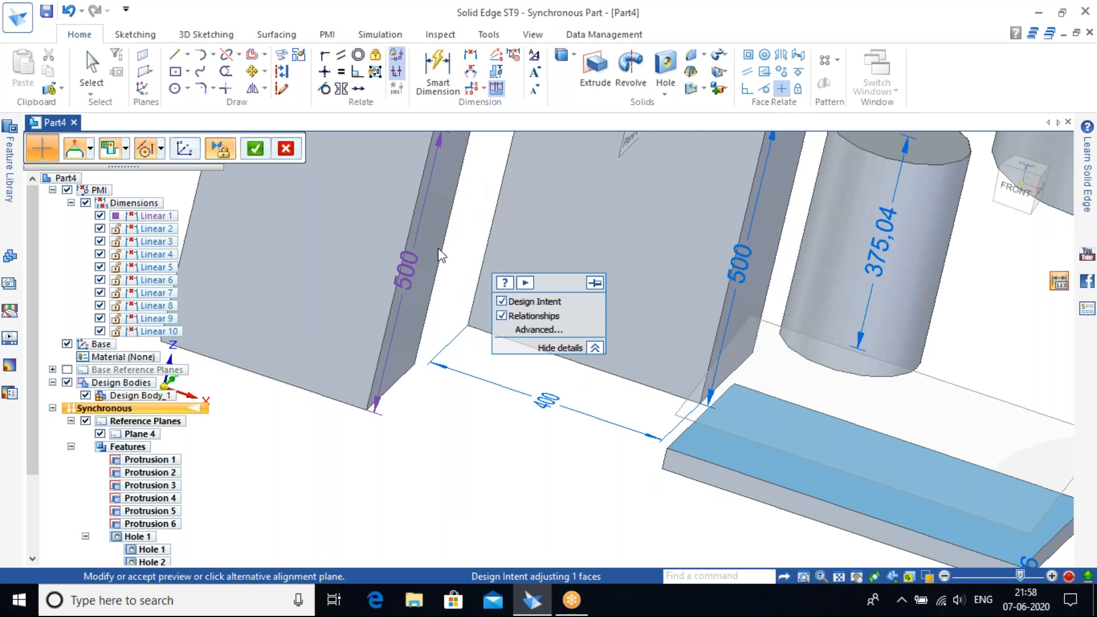
pyautogui.press('Escape')
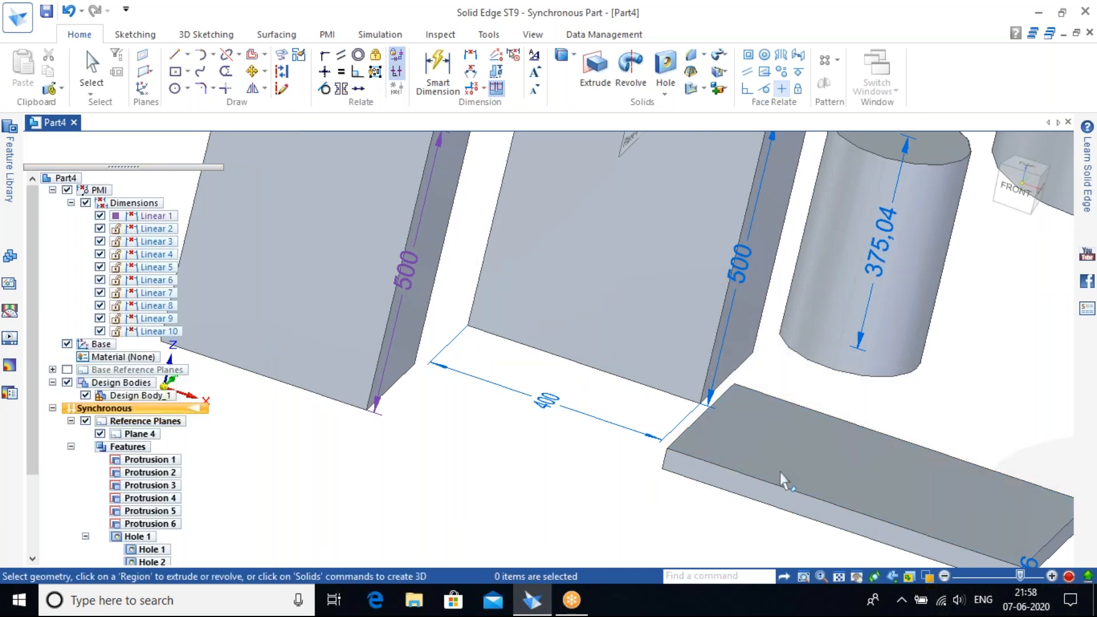
# Apply the Ground face relation to the top face of the tall stepped cylinder, returning to an isometric view.
pyautogui.scroll(-5, 724, 491)
pyautogui.hotkey('ctrl', 'r')
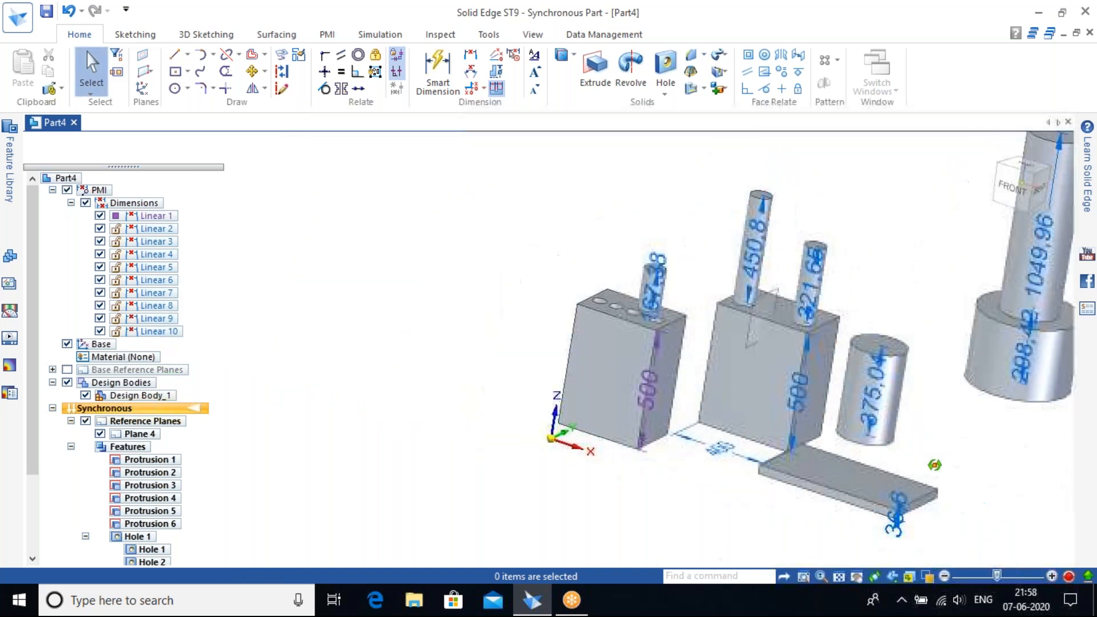
pyautogui.moveTo(828, 468); pyautogui.dragTo(894, 474, button='middle')
pyautogui.scroll(5, 893, 474)
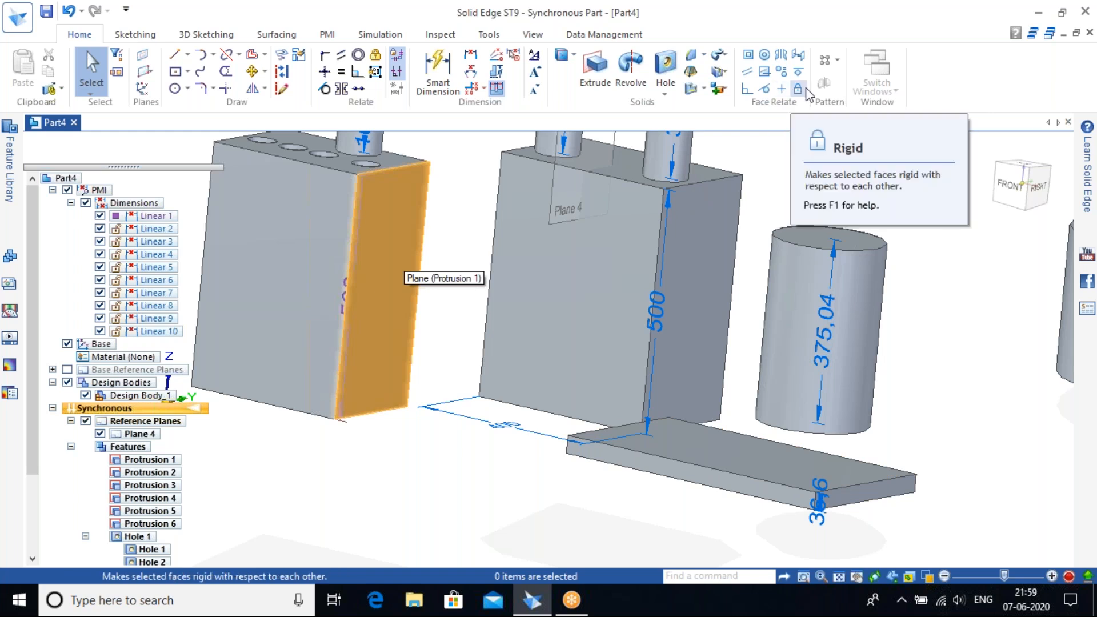
pyautogui.click(993, 150)
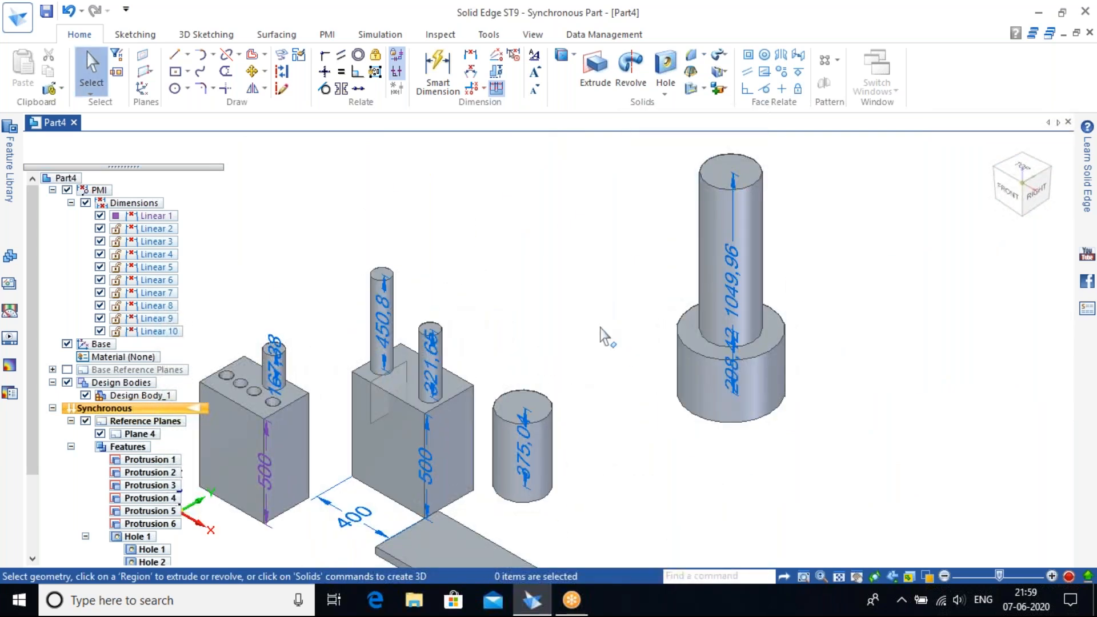
pyautogui.scroll(4, 609, 297)
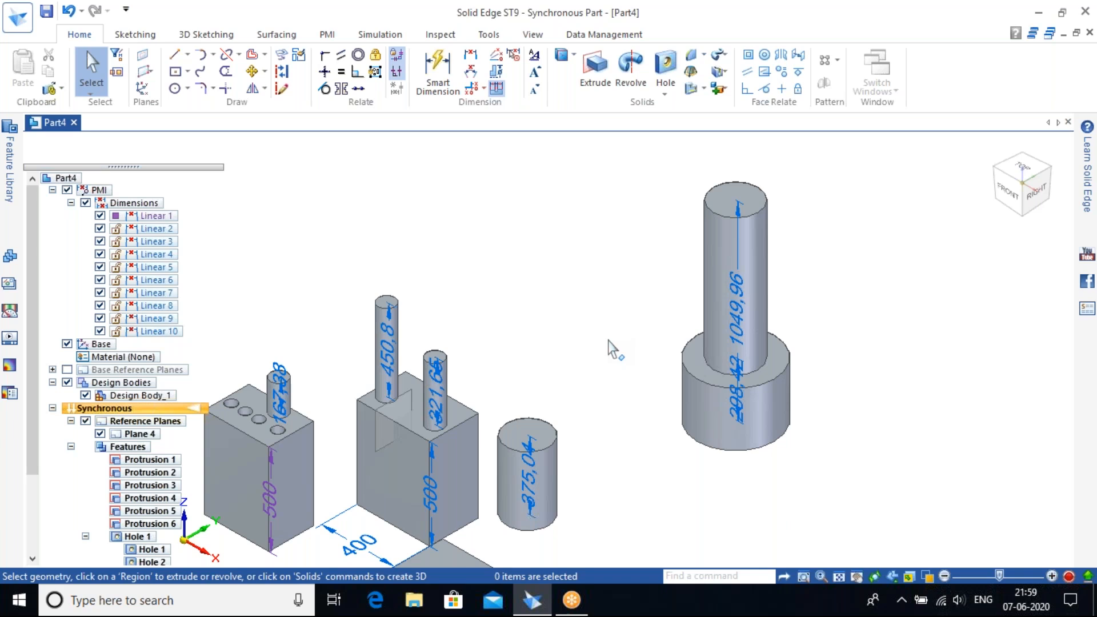
pyautogui.scroll(-2, 611, 333)
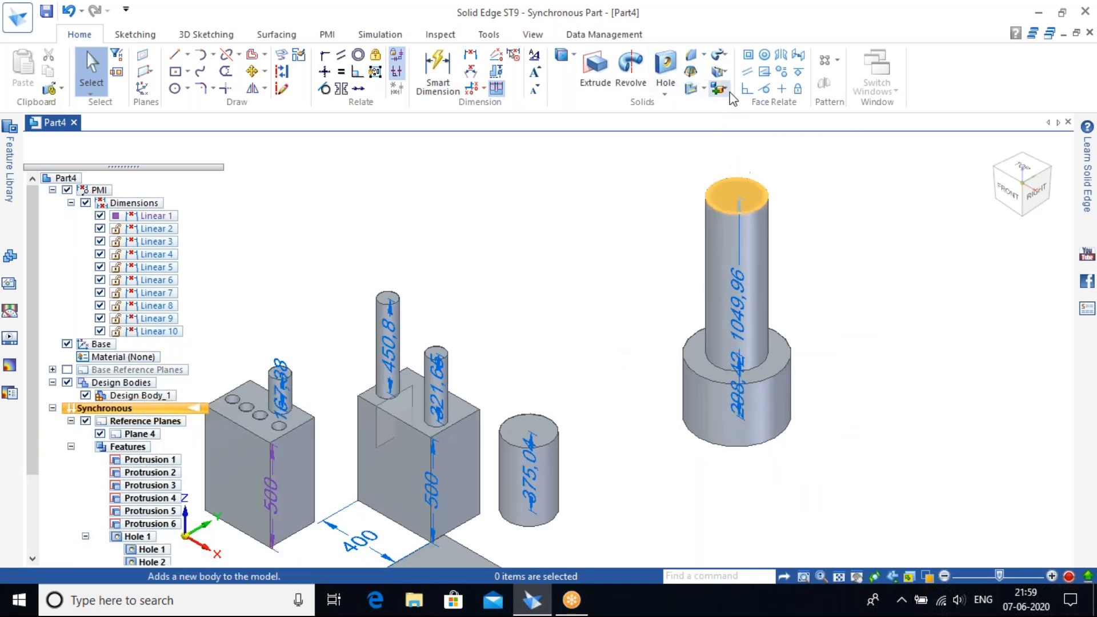
pyautogui.click(798, 71)
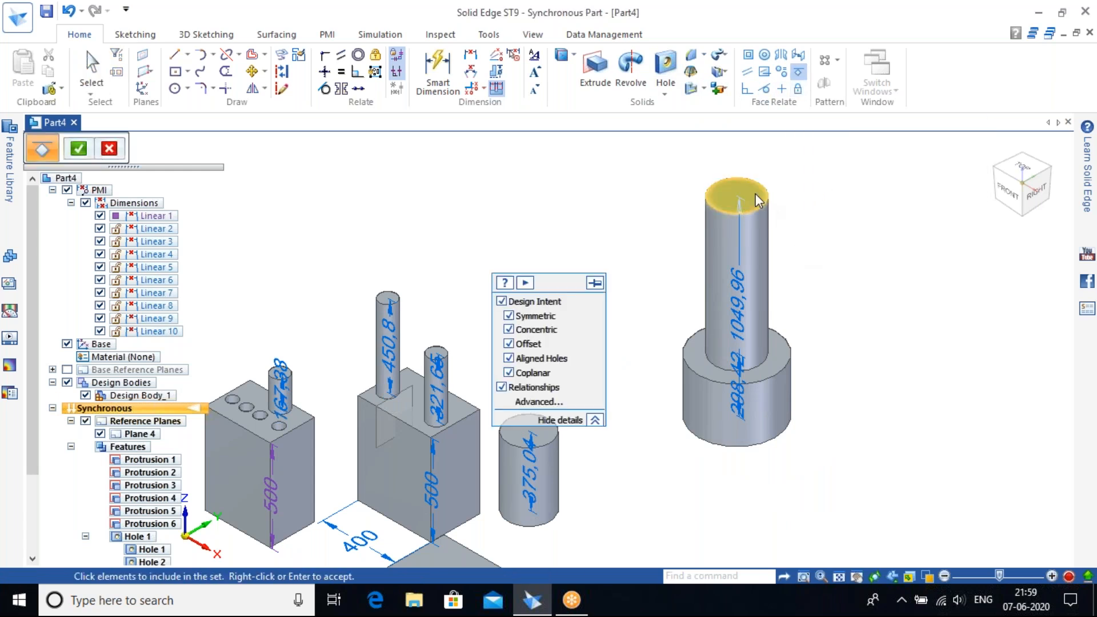
pyautogui.rightClick(873, 240)
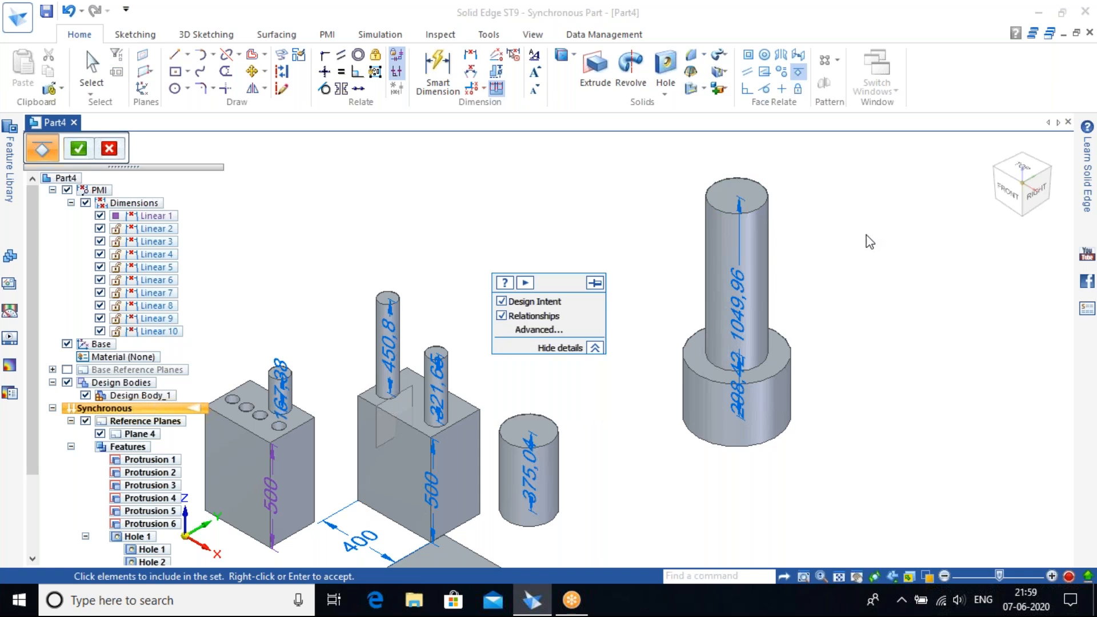
# Try to move the top face of the tall stepped cylinder upward by about 418 mm.
pyautogui.keyDown('shift'); pyautogui.moveTo(810, 184); pyautogui.dragTo(794, 267, button='middle'); pyautogui.keyUp('shift')
pyautogui.click(720, 280)
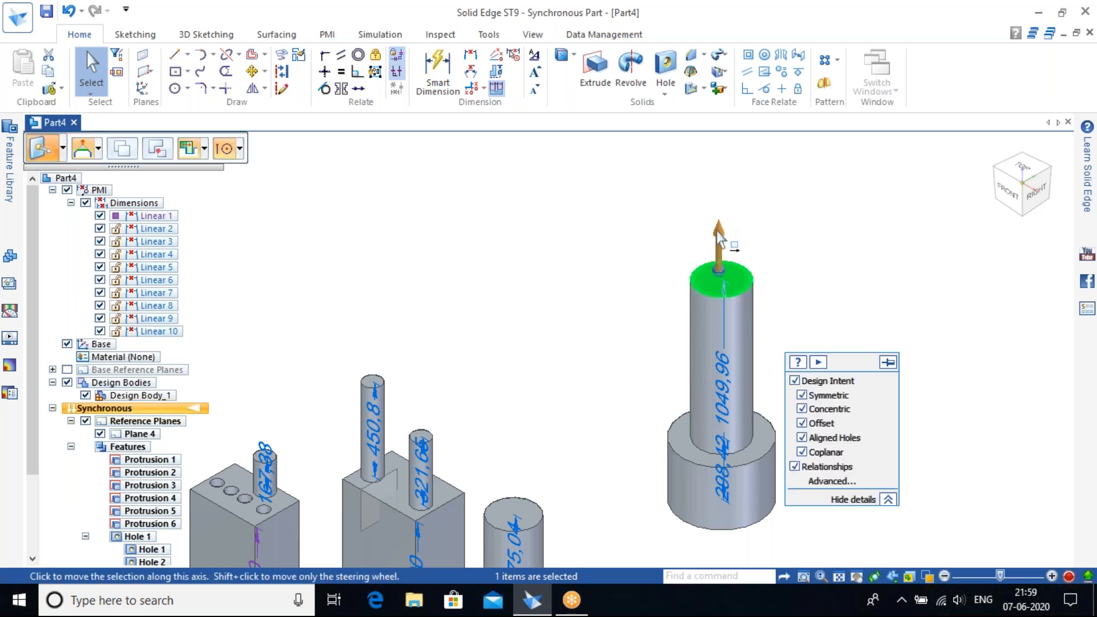
pyautogui.click(719, 235)
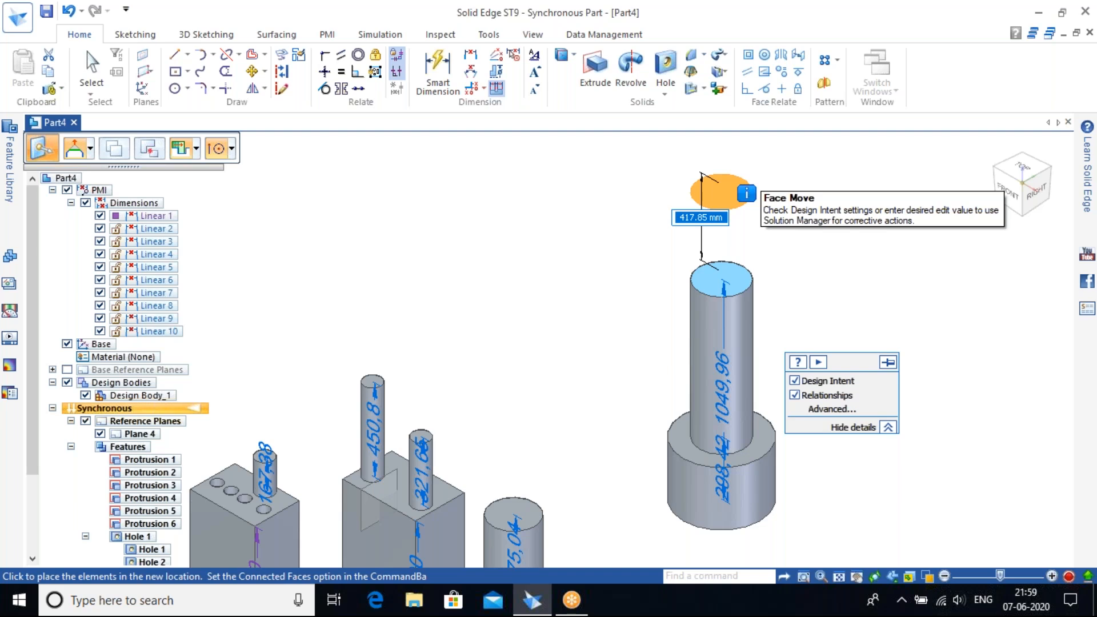
pyautogui.press('Escape')
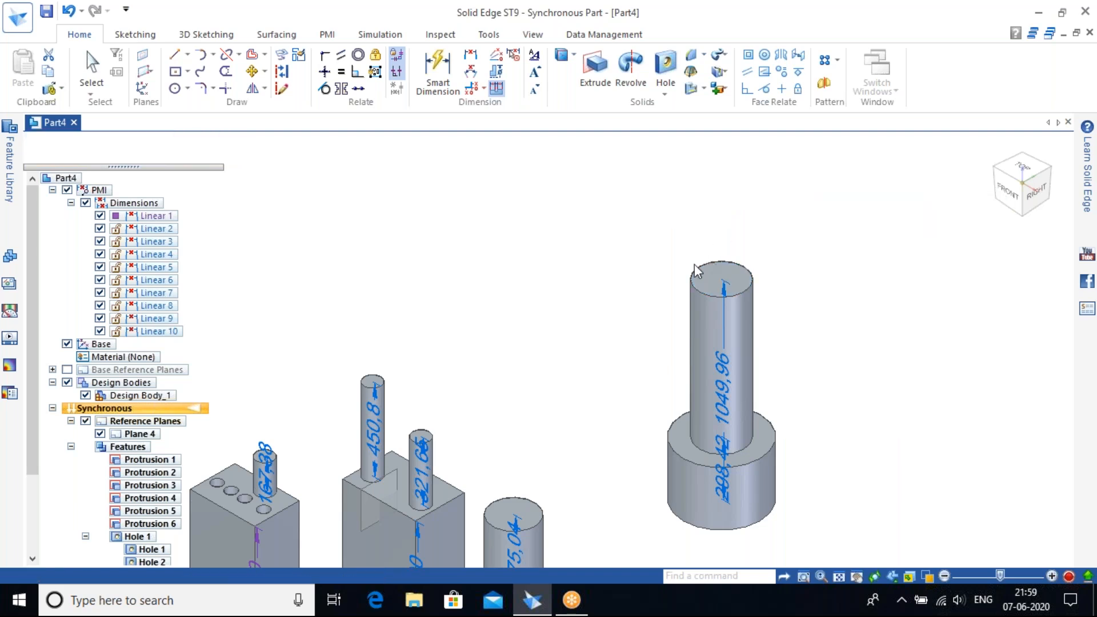
pyautogui.keyDown('shift'); pyautogui.moveTo(631, 312); pyautogui.dragTo(708, 194, button='middle'); pyautogui.keyUp('shift')
pyautogui.press('Escape')
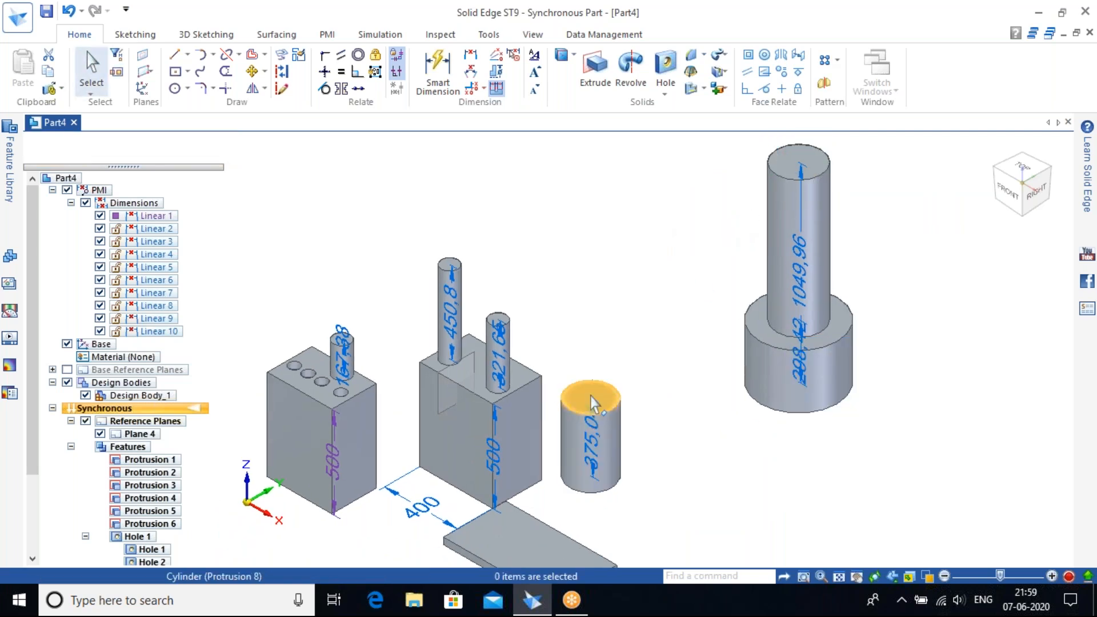
# Apply the Rigid face relation between the separate short cylinder's top face and the tall stepped cylinder's top face.
pyautogui.click(797, 89)
pyautogui.keyDown('shift'); pyautogui.moveTo(676, 379); pyautogui.dragTo(772, 374, button='middle'); pyautogui.keyUp('shift')
pyautogui.click(693, 387)
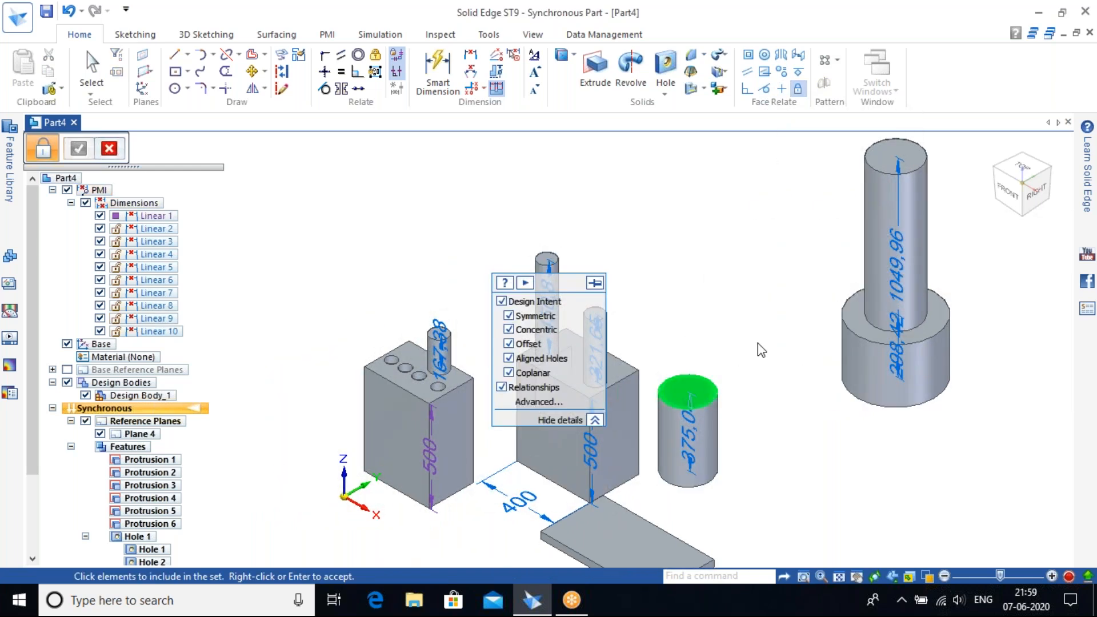
pyautogui.click(896, 160)
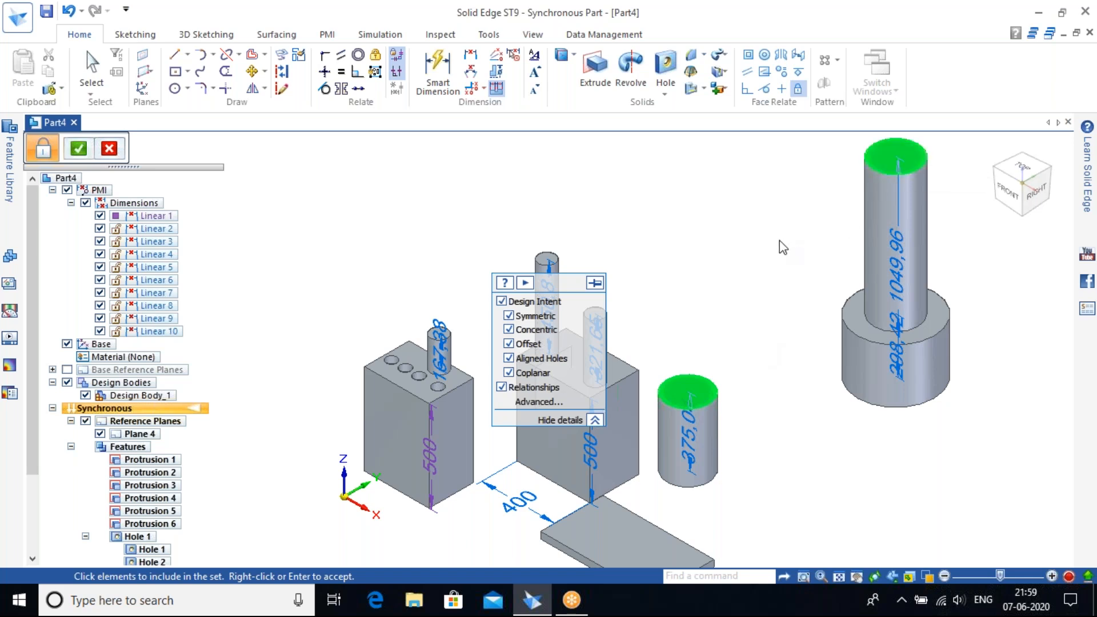
pyautogui.press('Return')
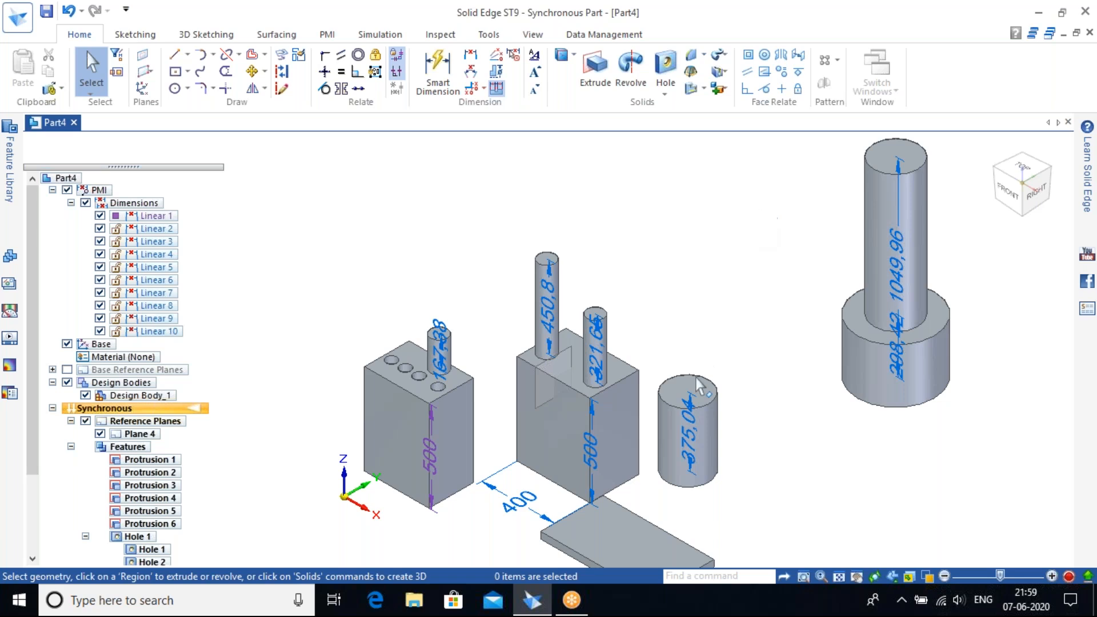
# Try to move the top face of the separate short cylinder upward by about 62 mm.
pyautogui.scroll(3, 698, 385)
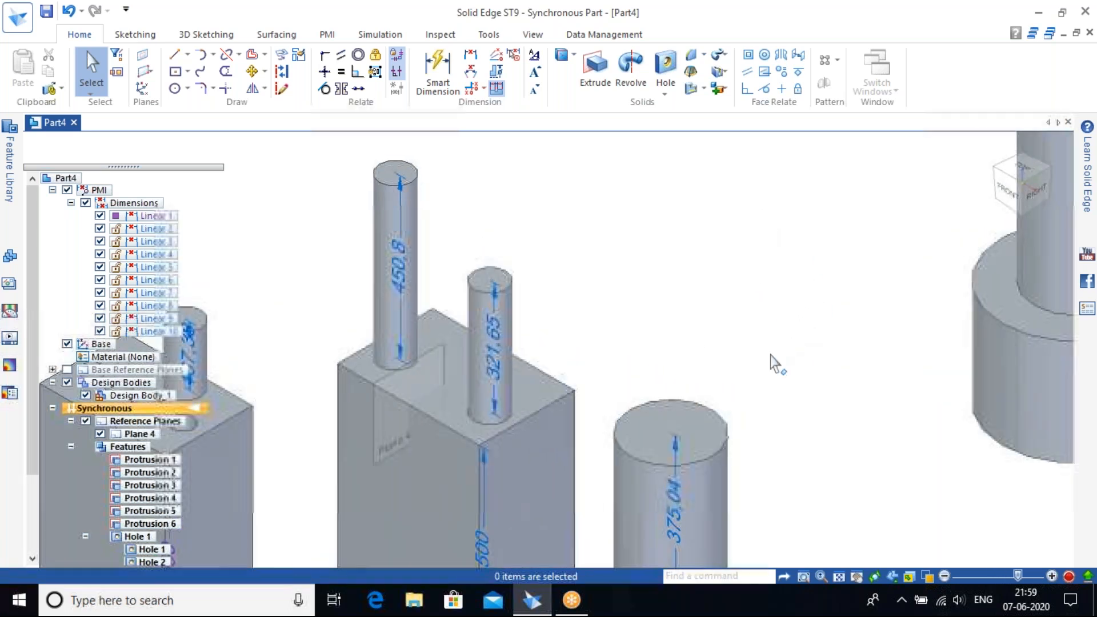
pyautogui.click(672, 423)
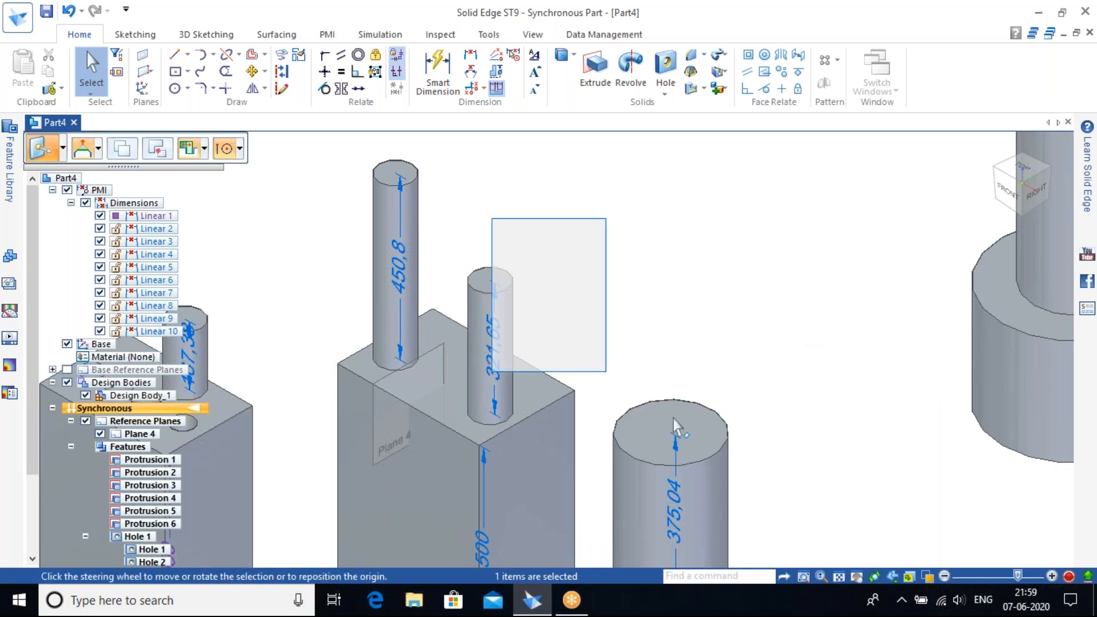
pyautogui.click(675, 386)
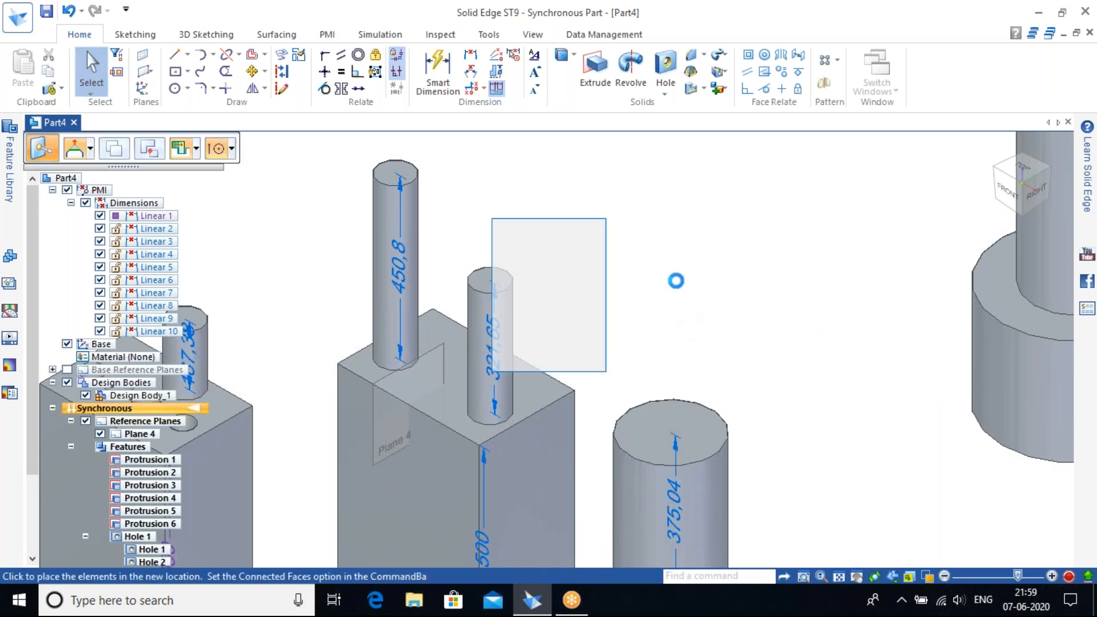
pyautogui.scroll(-2, 755, 362)
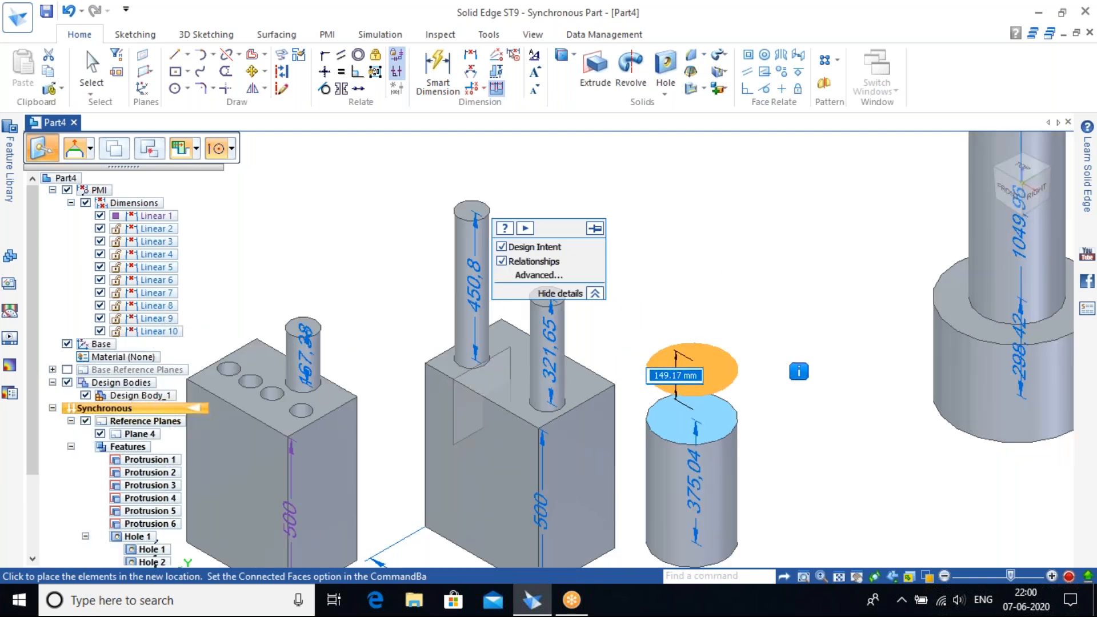
pyautogui.scroll(-1, 742, 366)
pyautogui.scroll(4, 737, 388)
pyautogui.scroll(-3, 758, 329)
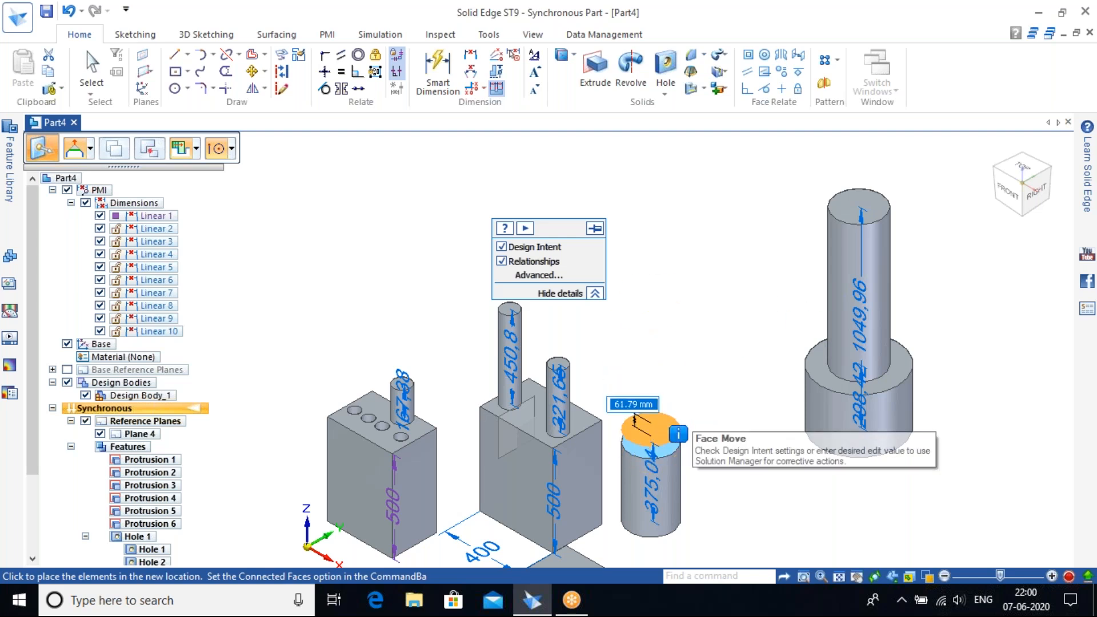
pyautogui.click(656, 423)
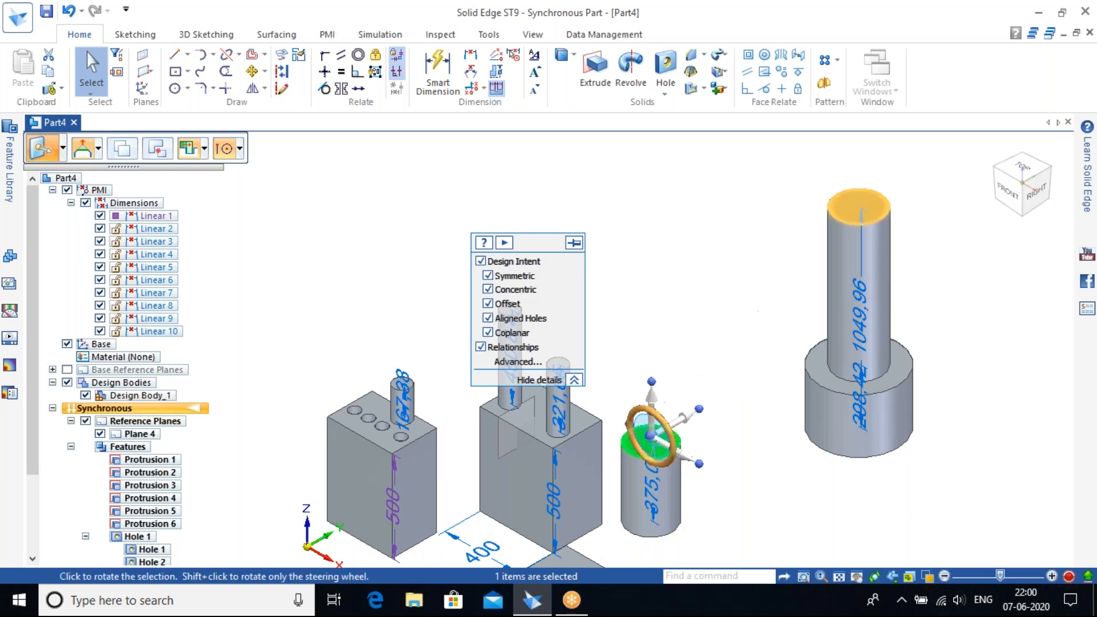
pyautogui.press('Escape')
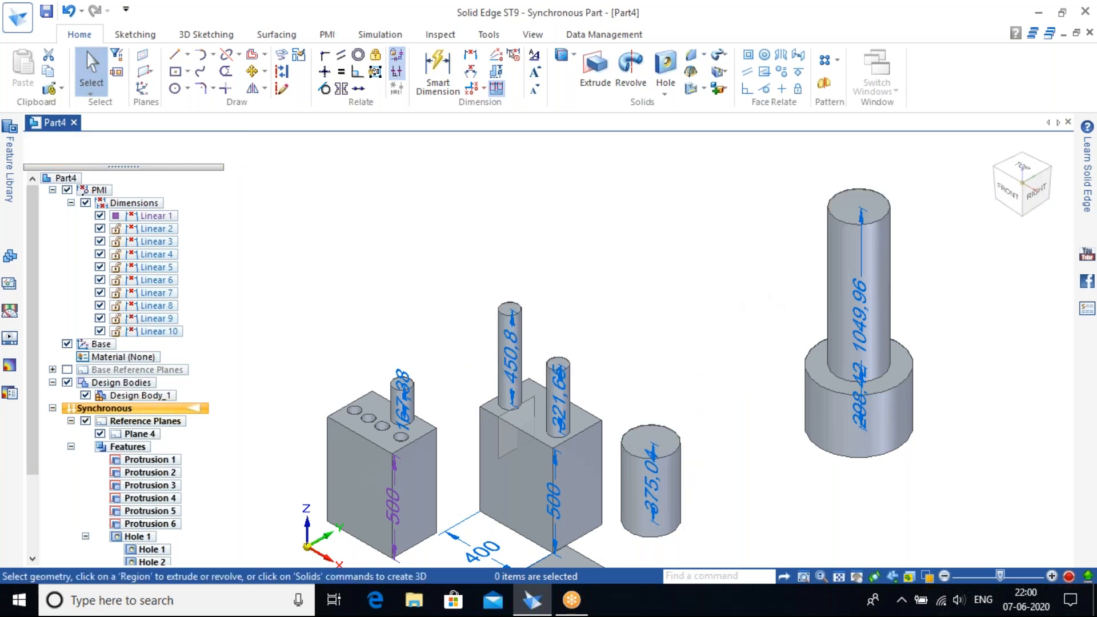
pyautogui.scroll(1, 591, 356)
pyautogui.scroll(1, 591, 357)
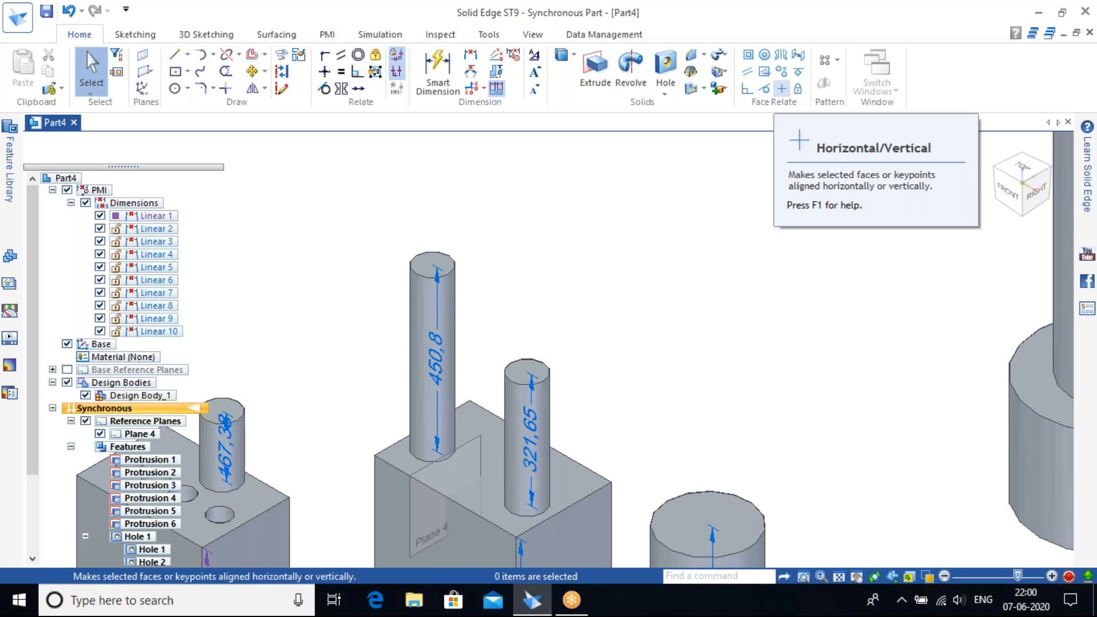
pyautogui.scroll(-3, 633, 414)
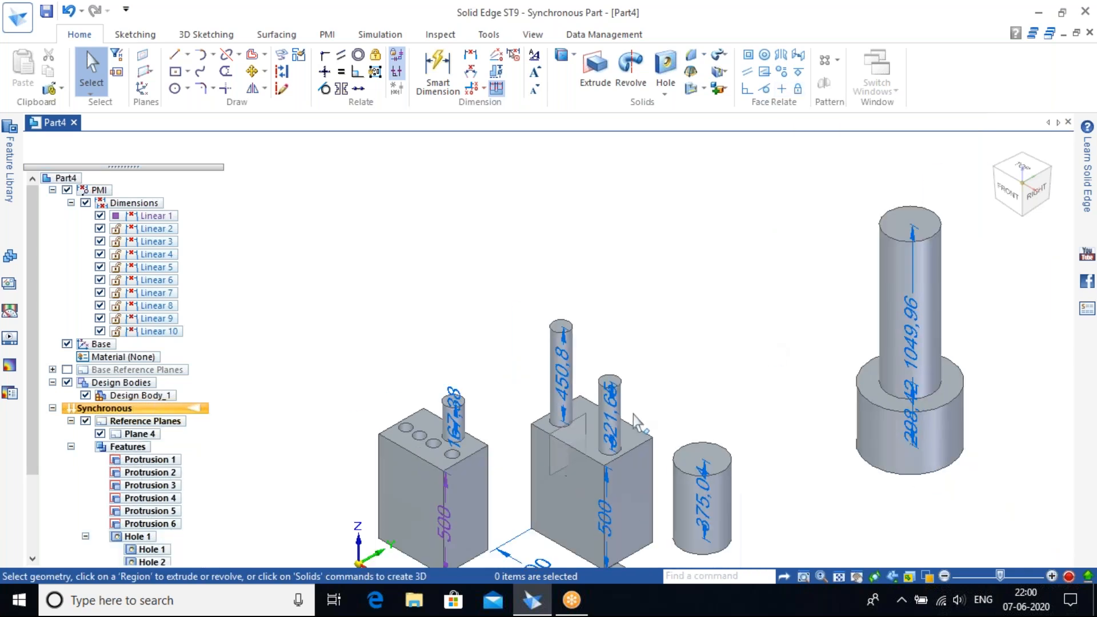
pyautogui.scroll(4, 519, 506)
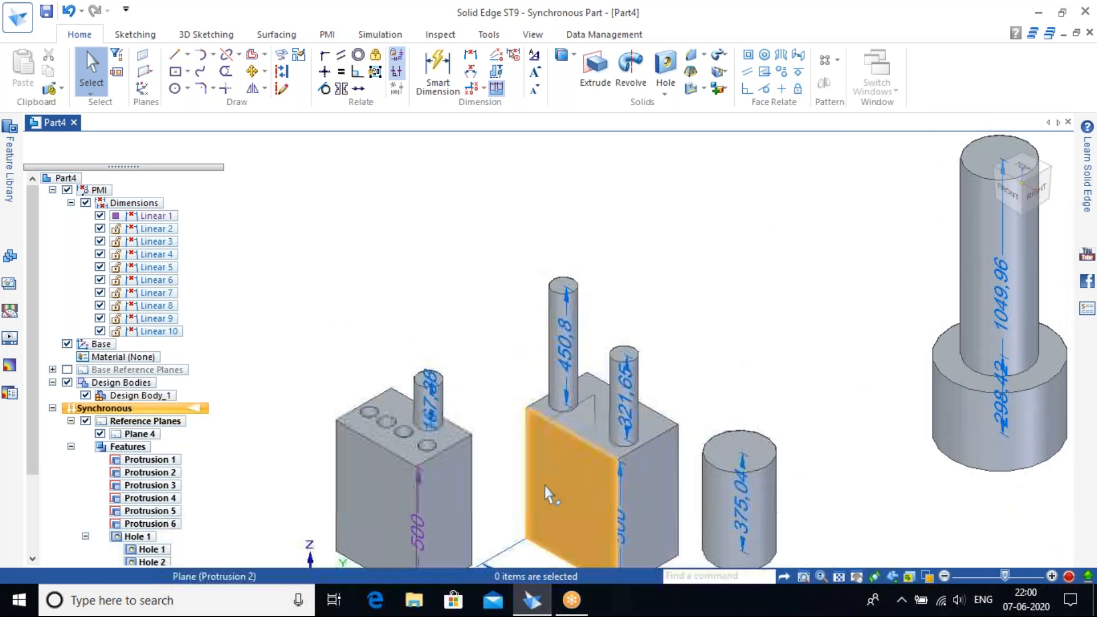
pyautogui.keyDown('shift'); pyautogui.moveTo(544, 486); pyautogui.dragTo(532, 372, button='middle'); pyautogui.keyUp('shift')
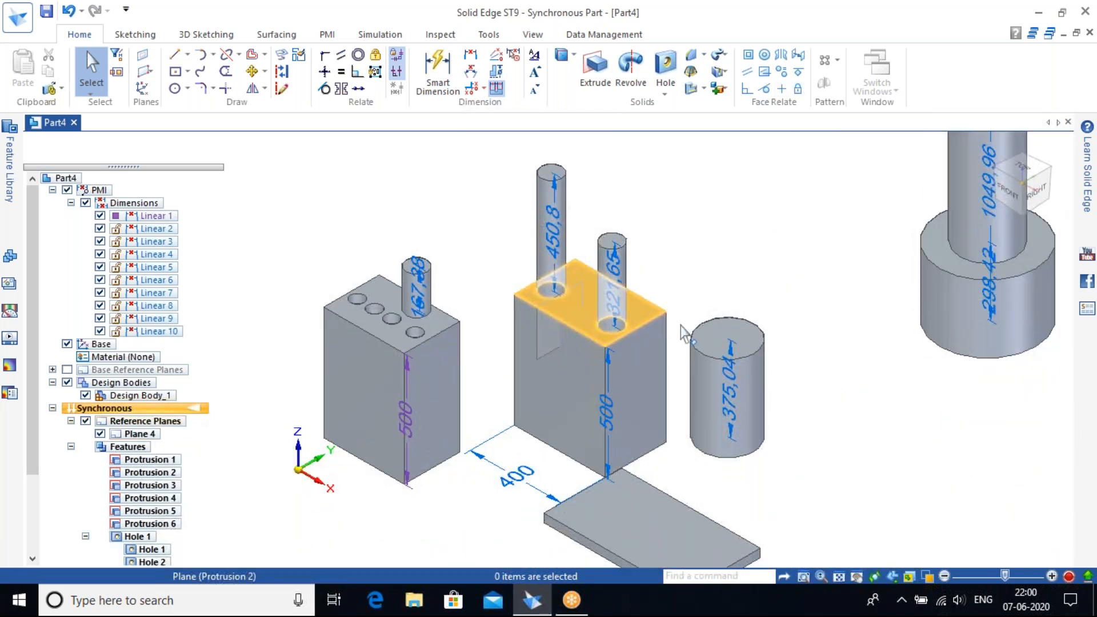
pyautogui.scroll(-5, 726, 419)
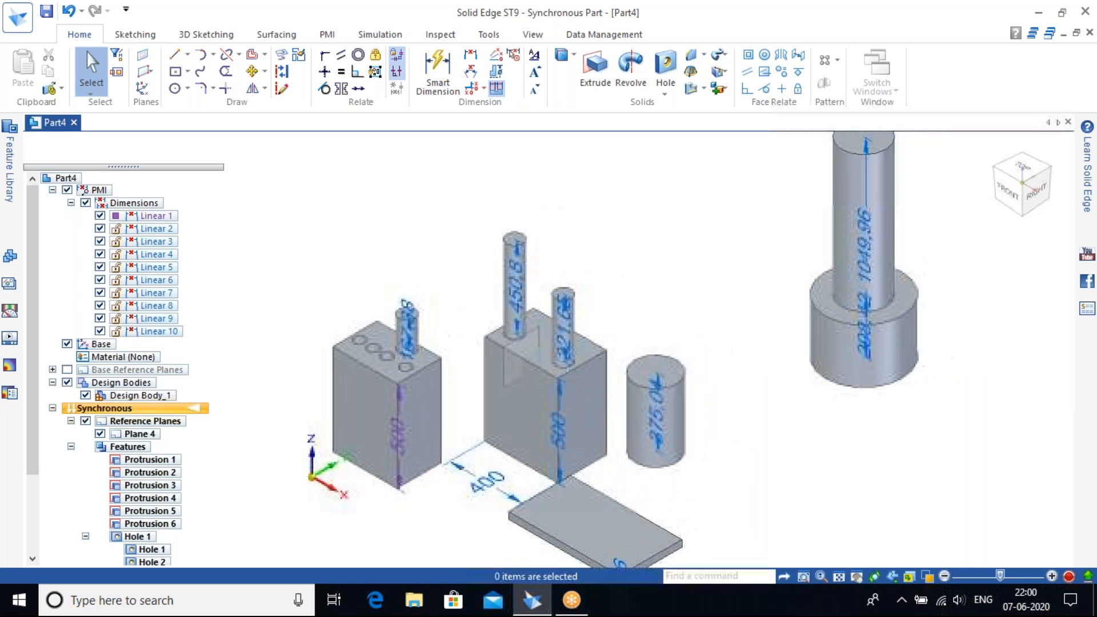
# Delete all the blocks, cylinders and their dimensions from the part.
pyautogui.moveTo(902, 176); pyautogui.dragTo(444, 541)
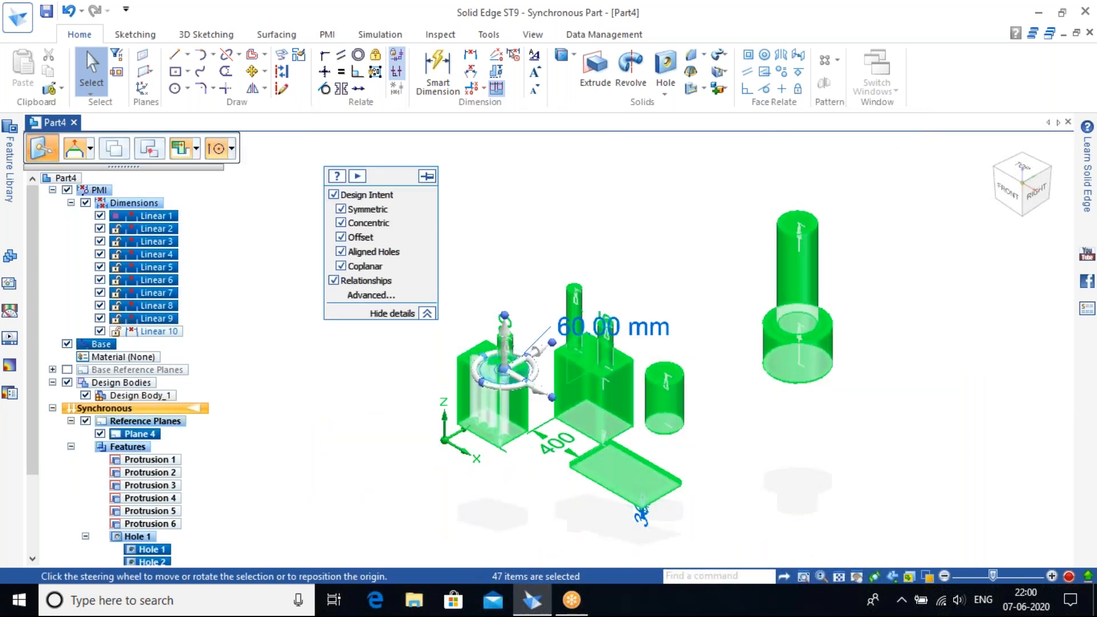
pyautogui.press('Escape')
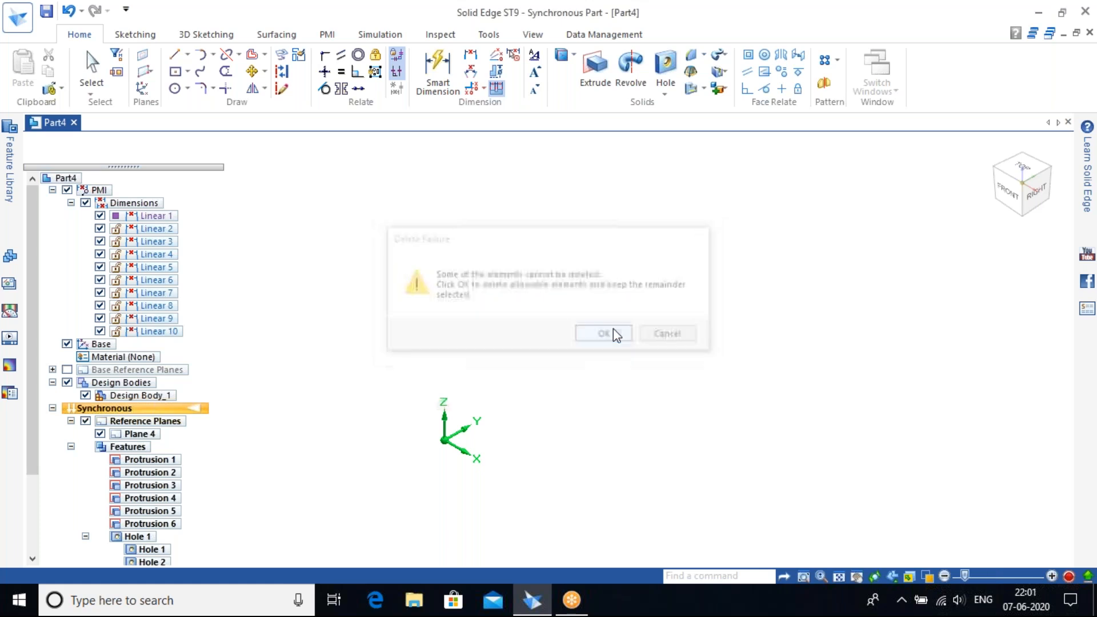
pyautogui.click(607, 336)
pyautogui.press('Escape')
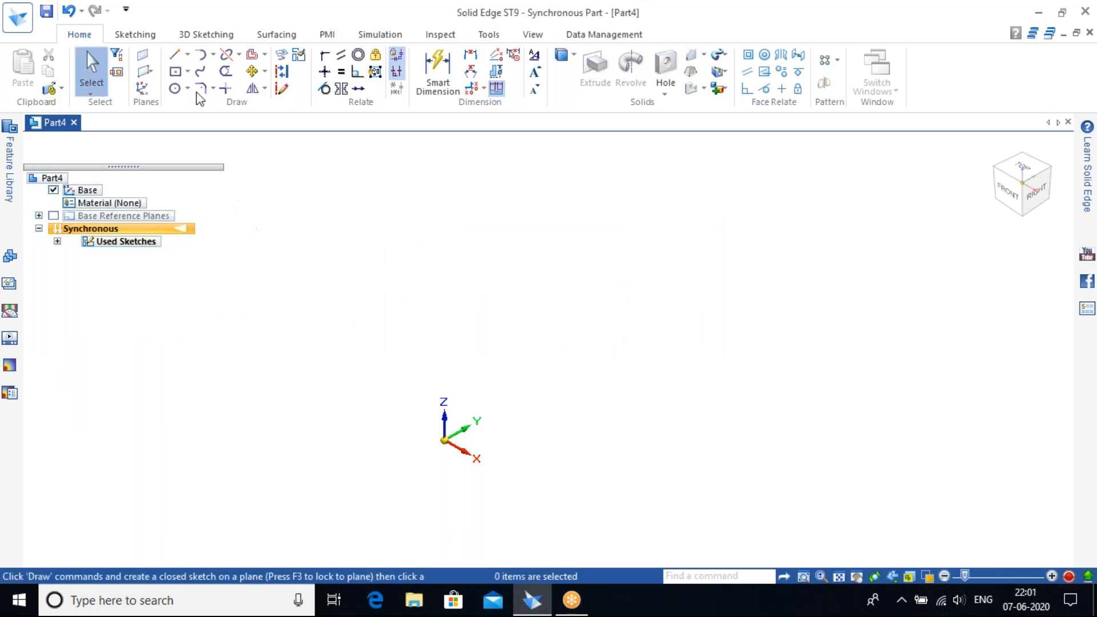
# Sketch a center rectangle 1000 mm wide and 500 mm high at a 0° angle on the horizontal plane.
pyautogui.click(174, 72)
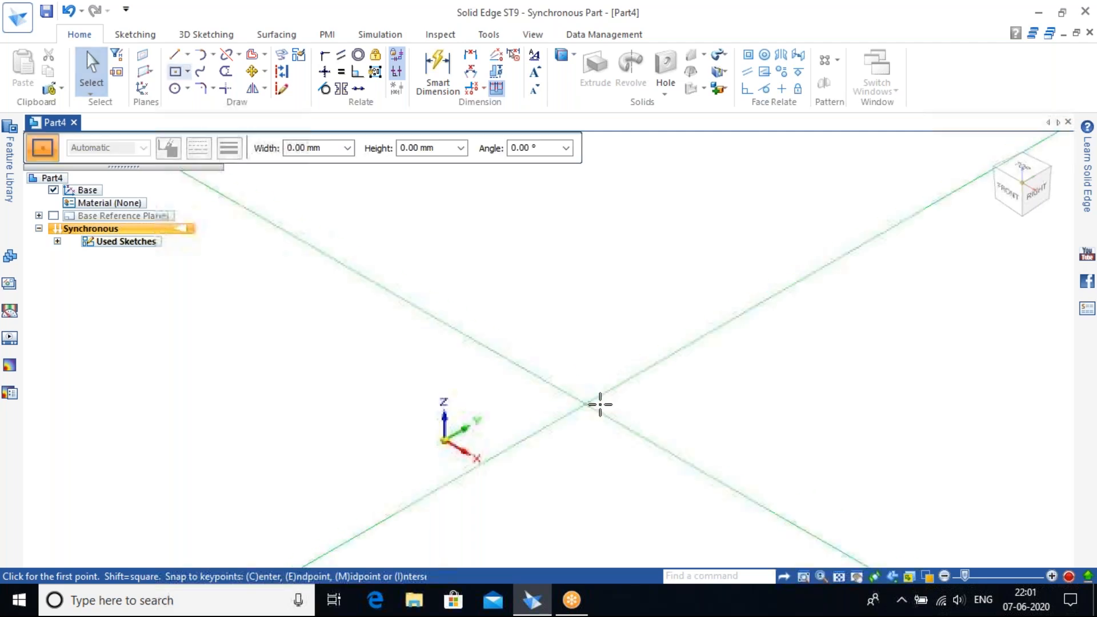
pyautogui.click(597, 403)
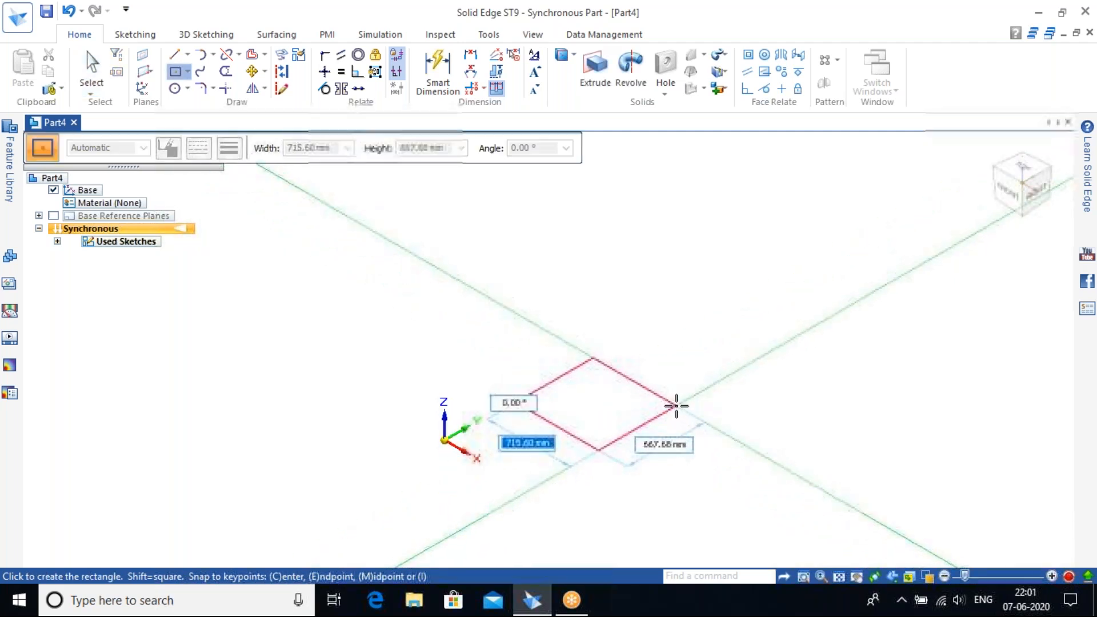
pyautogui.write('1000')
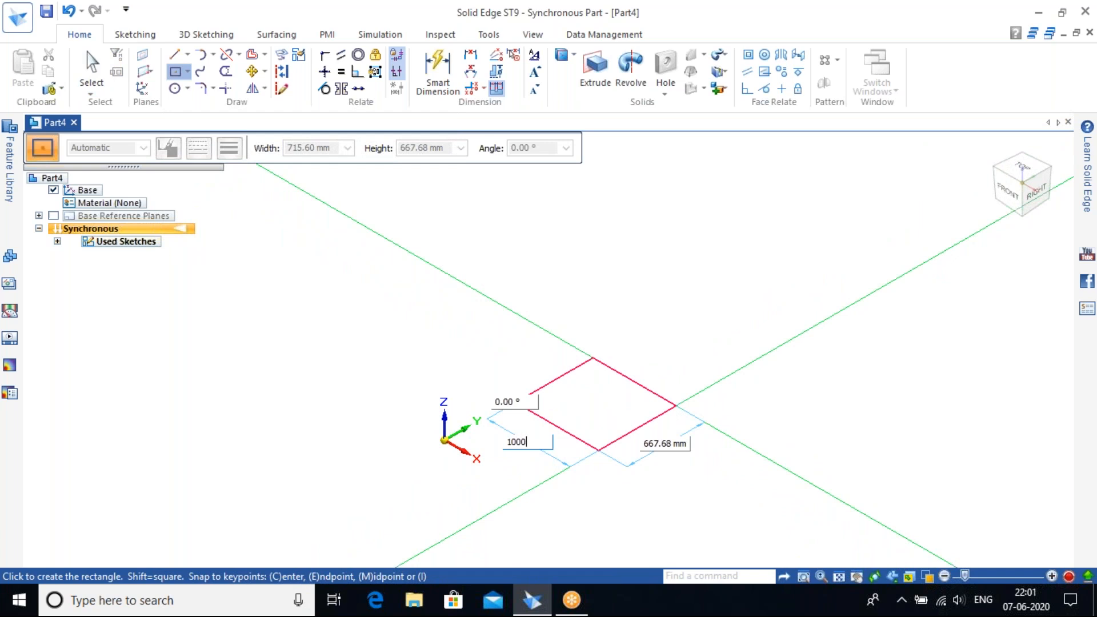
pyautogui.press('Tab')
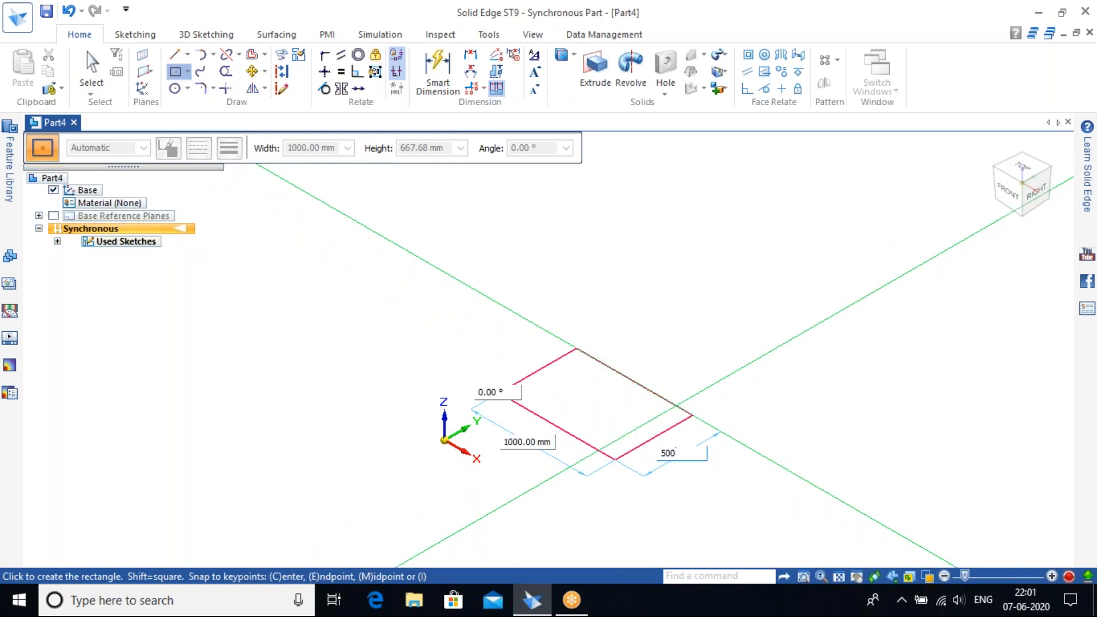
pyautogui.write('500')
pyautogui.press('Tab')
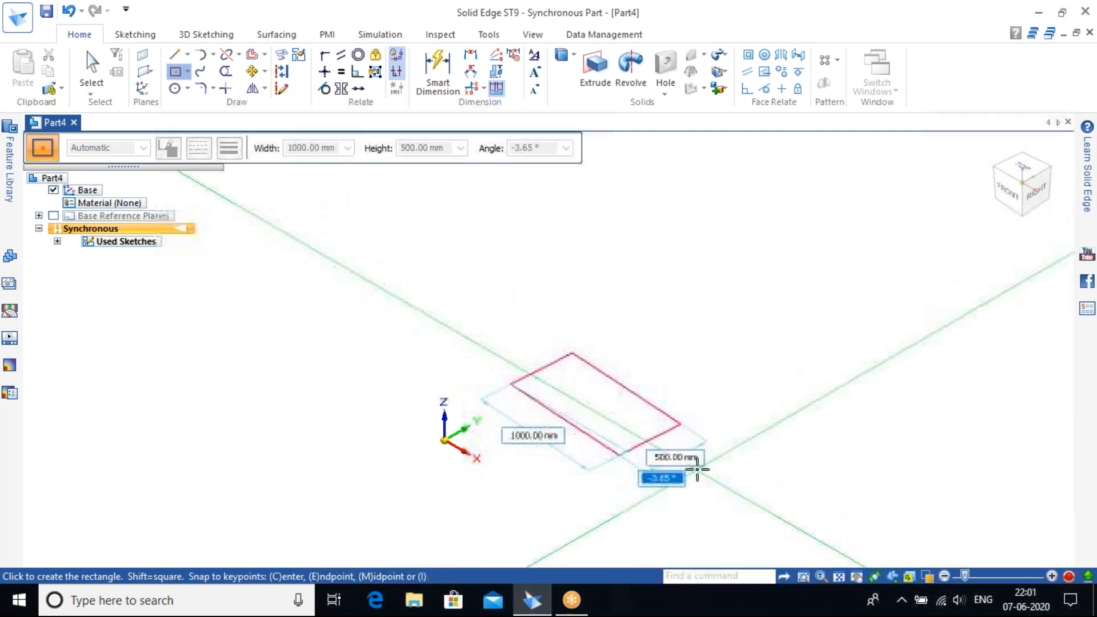
pyautogui.write('0')
pyautogui.press('Return')
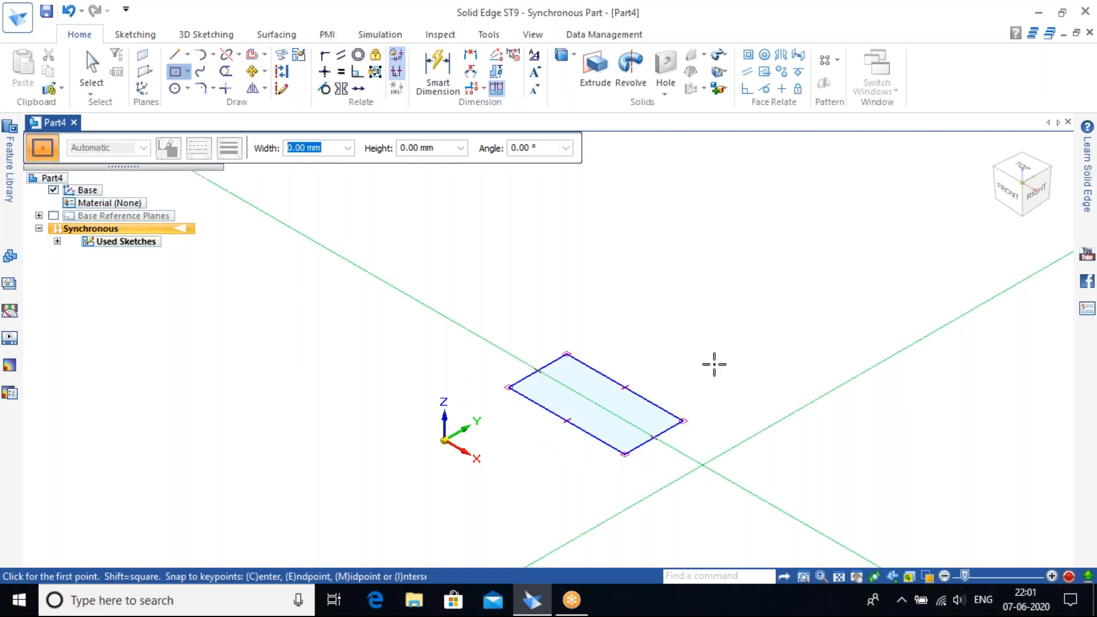
# Extrude the rectangular region upward by 500 mm into a solid block.
pyautogui.click(607, 69)
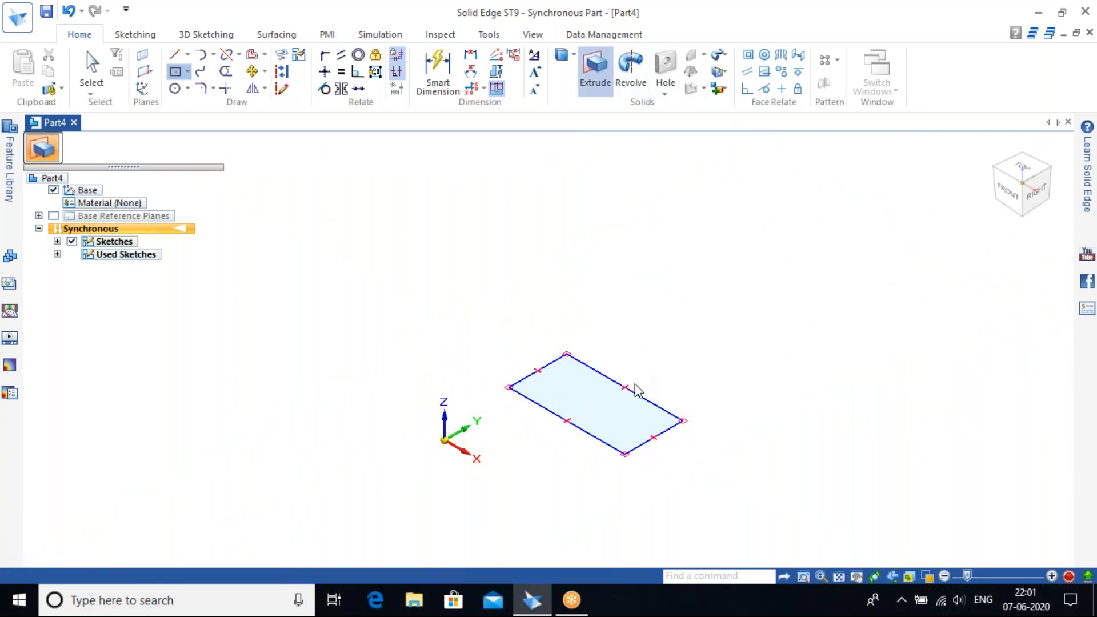
pyautogui.click(655, 415)
pyautogui.rightClick(689, 342)
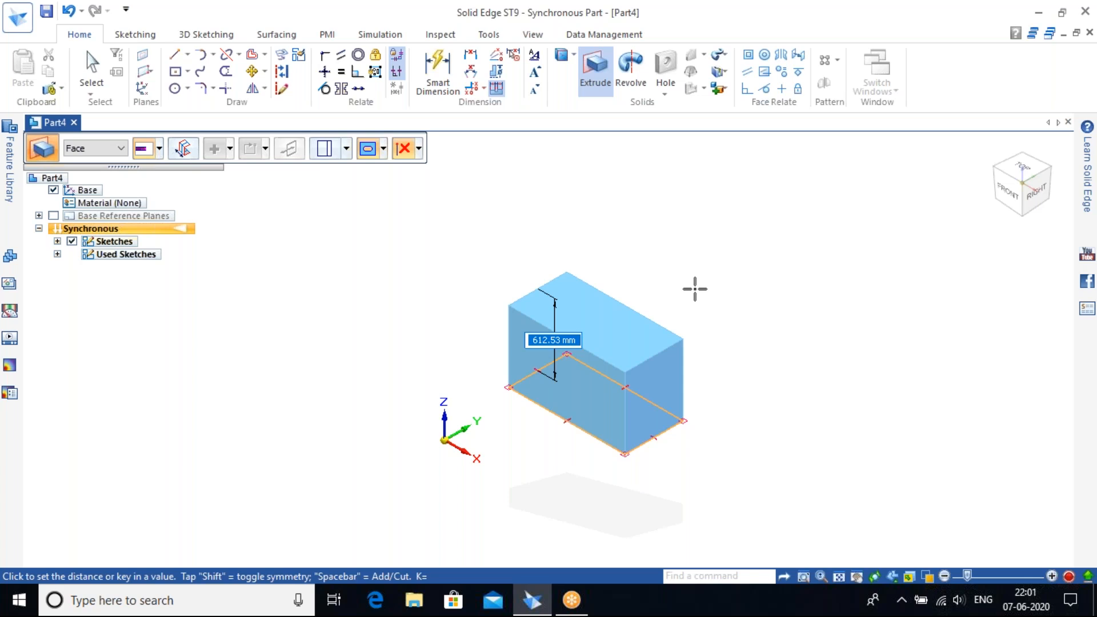
pyautogui.press('Return')
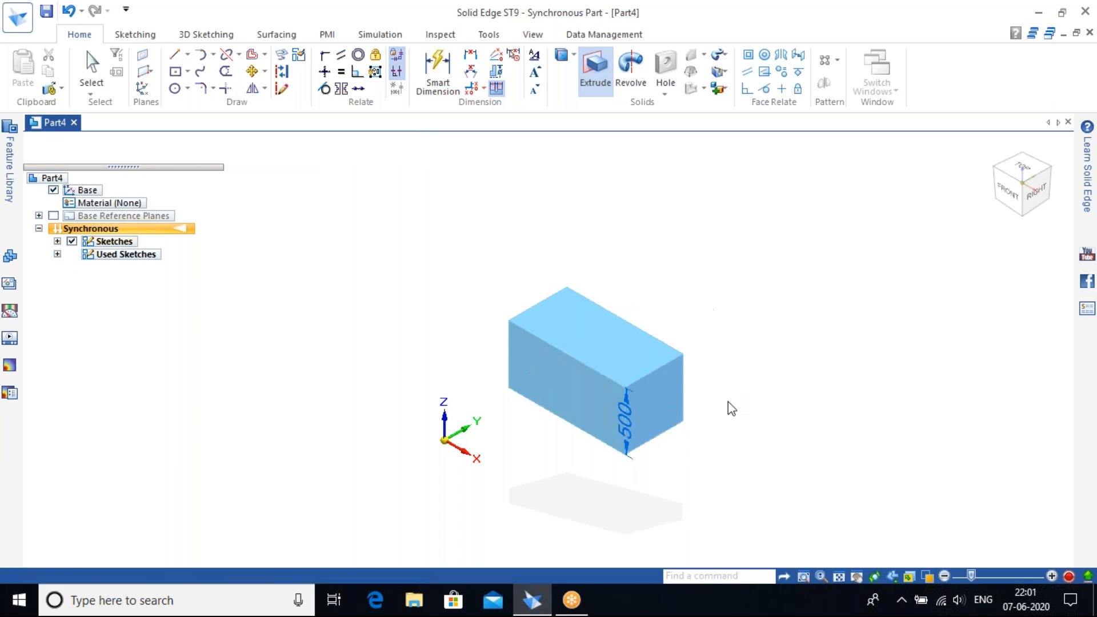
# Add Smart Dimensions to the block's long and short bottom edges, placing them outside the block.
pyautogui.scroll(2, 615, 280)
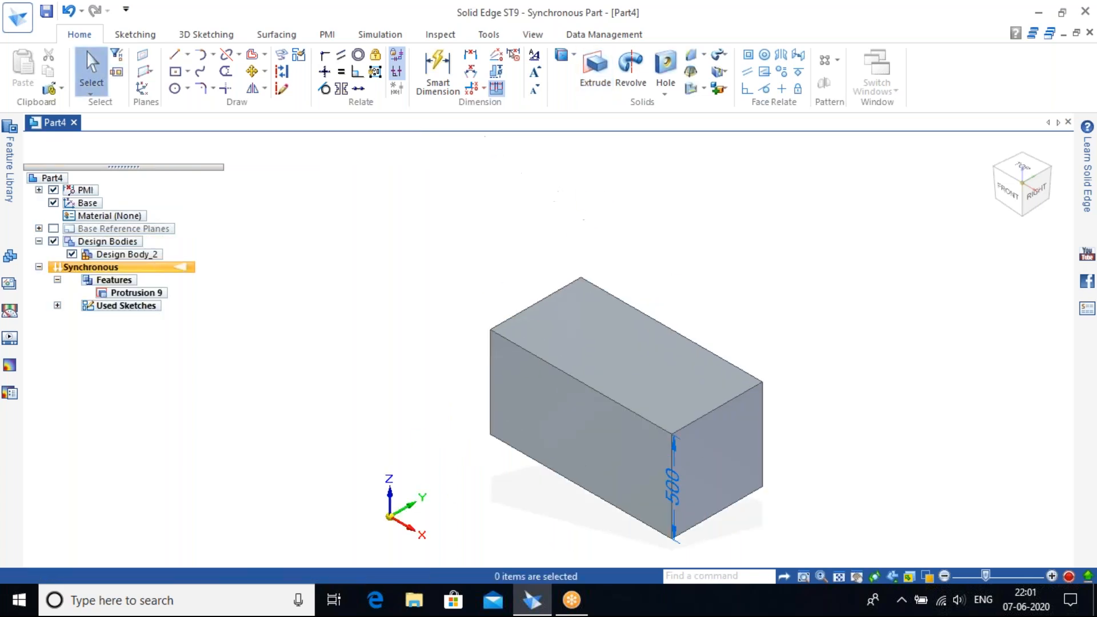
pyautogui.click(437, 67)
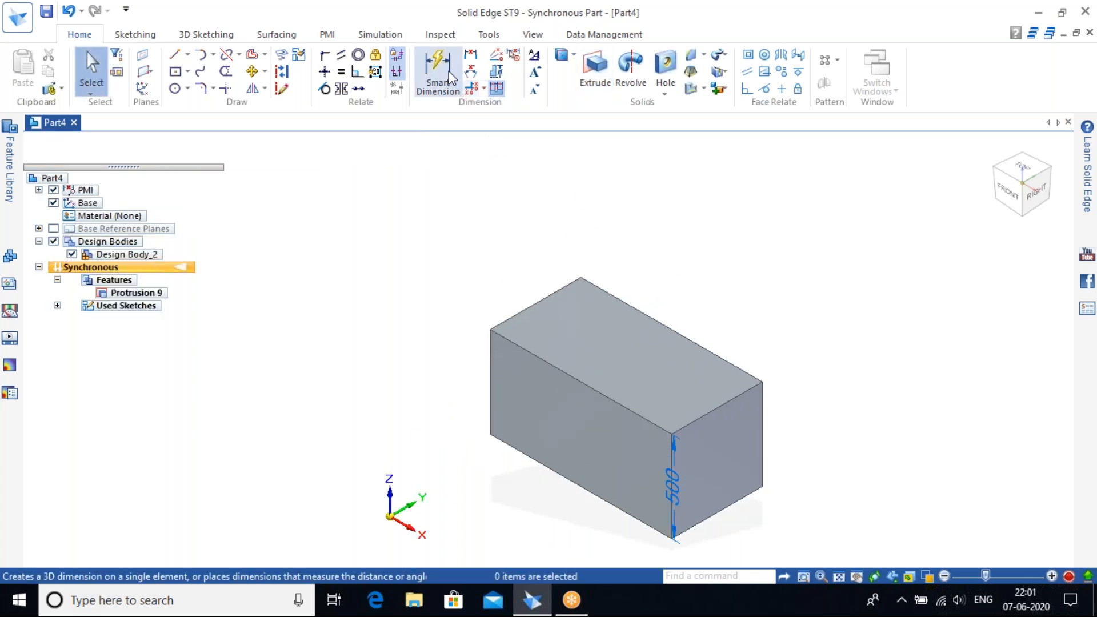
pyautogui.click(542, 467)
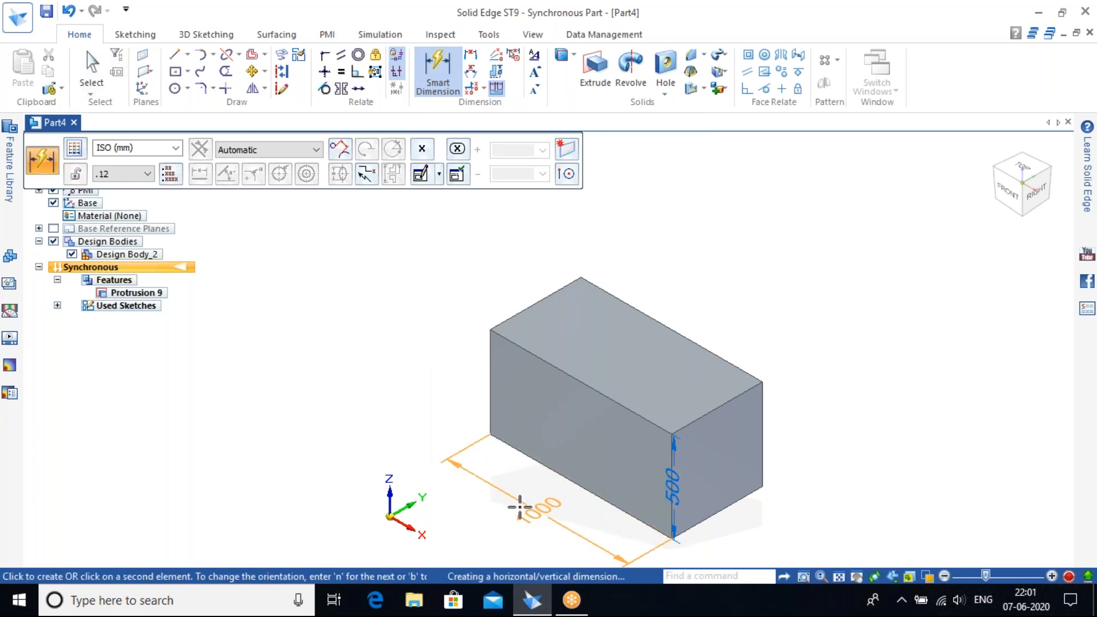
pyautogui.click(519, 506)
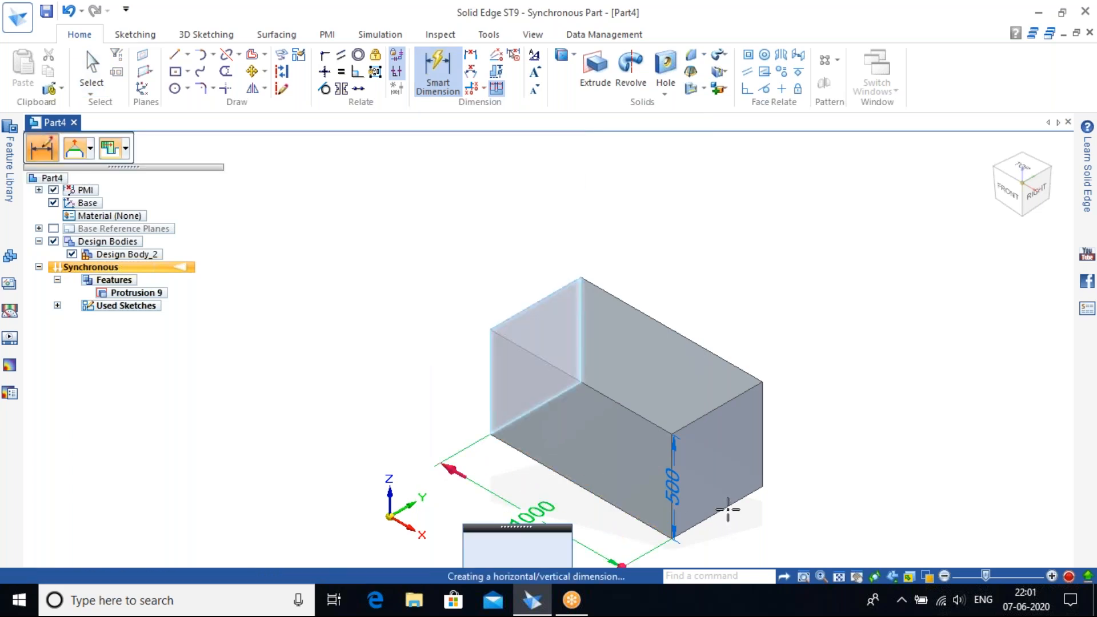
pyautogui.click(732, 504)
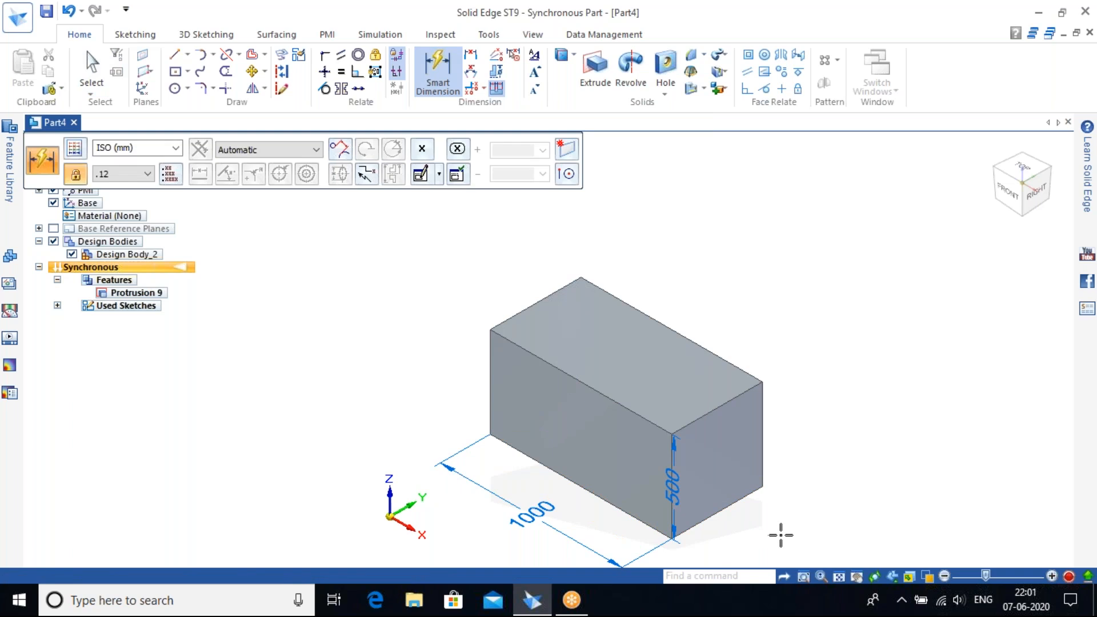
pyautogui.click(782, 541)
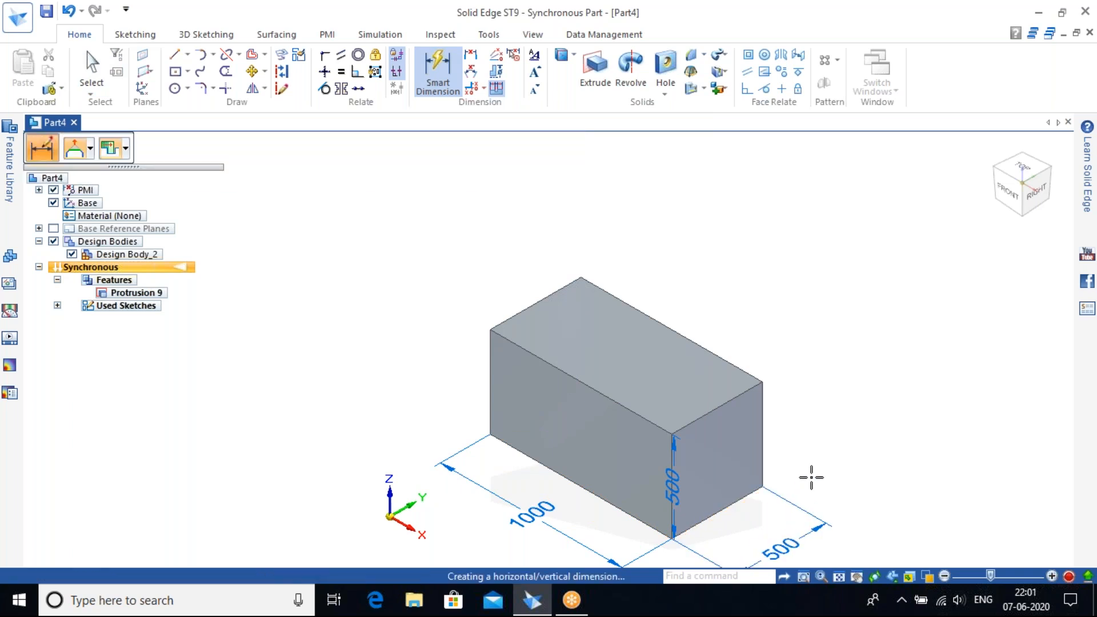
pyautogui.press('Escape')
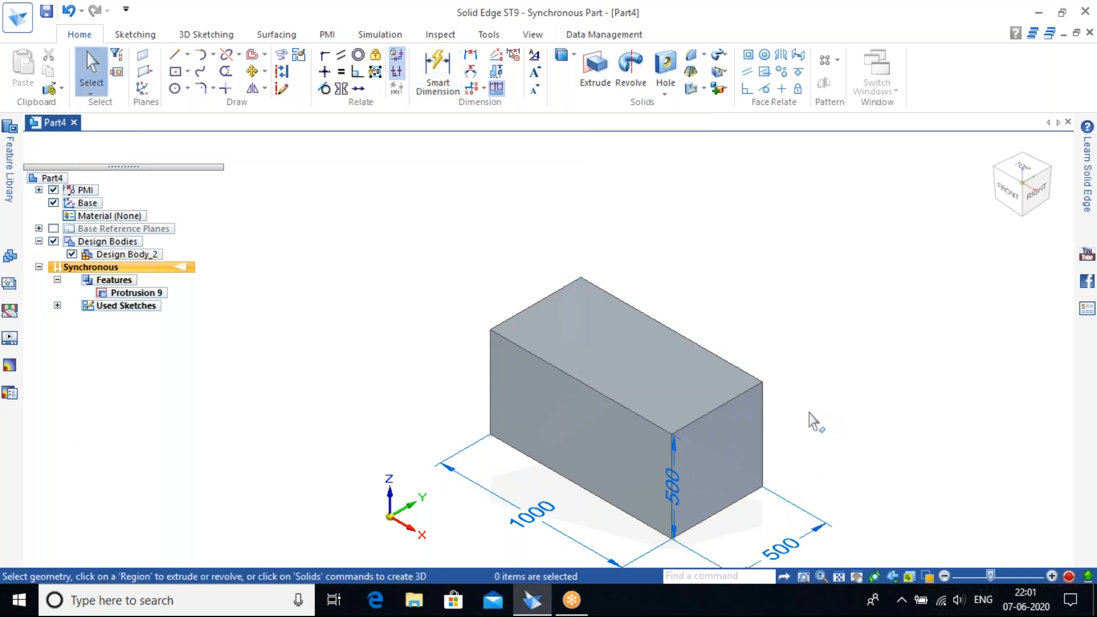
# Open the Variable Table and arrange it so the block's three dimensions stay in view.
pyautogui.keyDown('shift'); pyautogui.moveTo(787, 407); pyautogui.dragTo(788, 328, button='middle'); pyautogui.keyUp('shift')
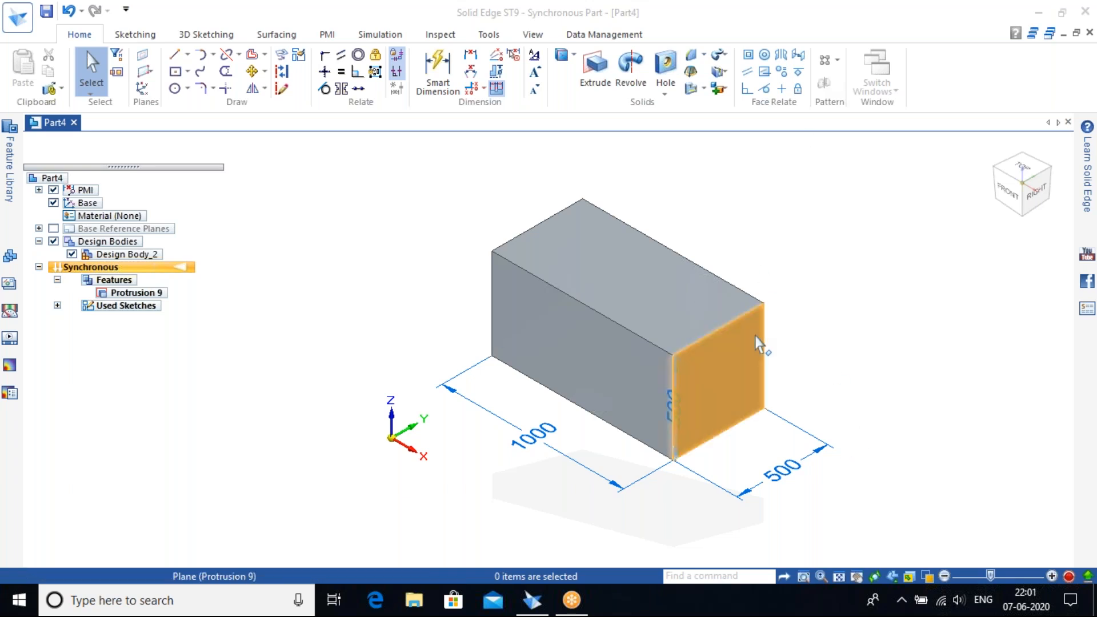
pyautogui.rightClick(813, 191)
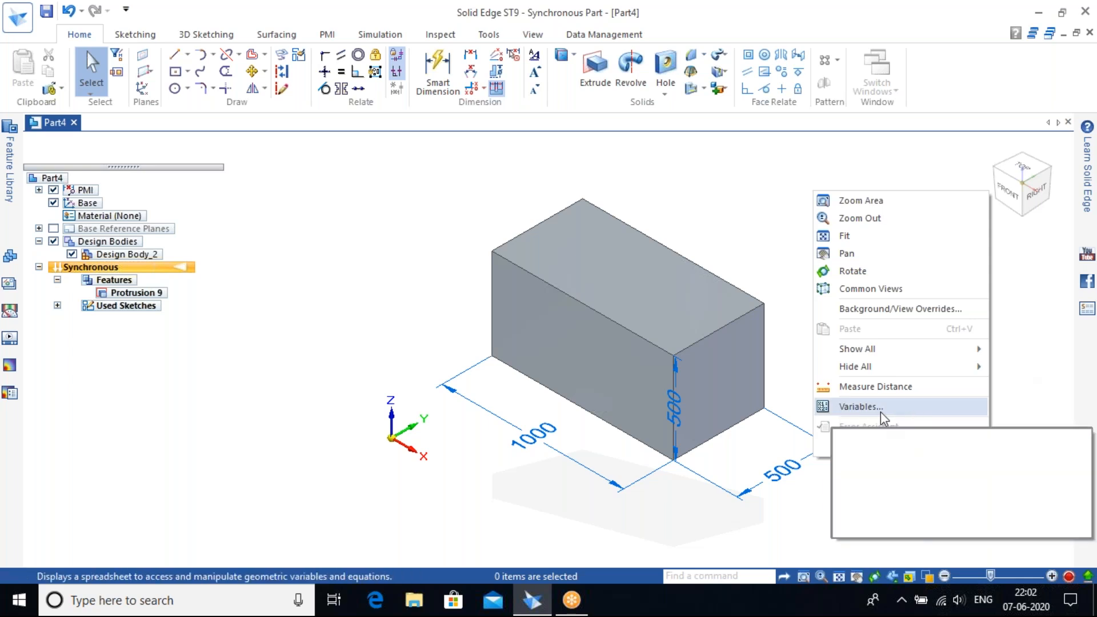
pyautogui.click(903, 406)
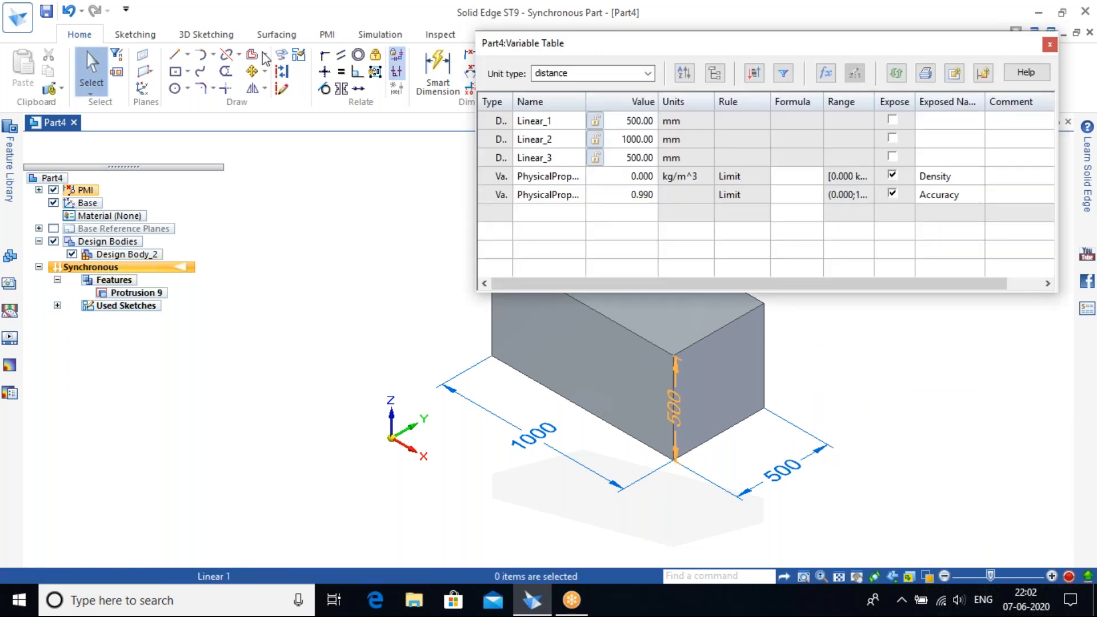
pyautogui.moveTo(529, 42); pyautogui.dragTo(253, 50)
pyautogui.moveTo(842, 313)
pyautogui.mouseDown(button='middle')
pyautogui.moveTo(834, 341)
pyautogui.moveTo(840, 311)
pyautogui.mouseUp(button='middle')
pyautogui.click(994, 150)
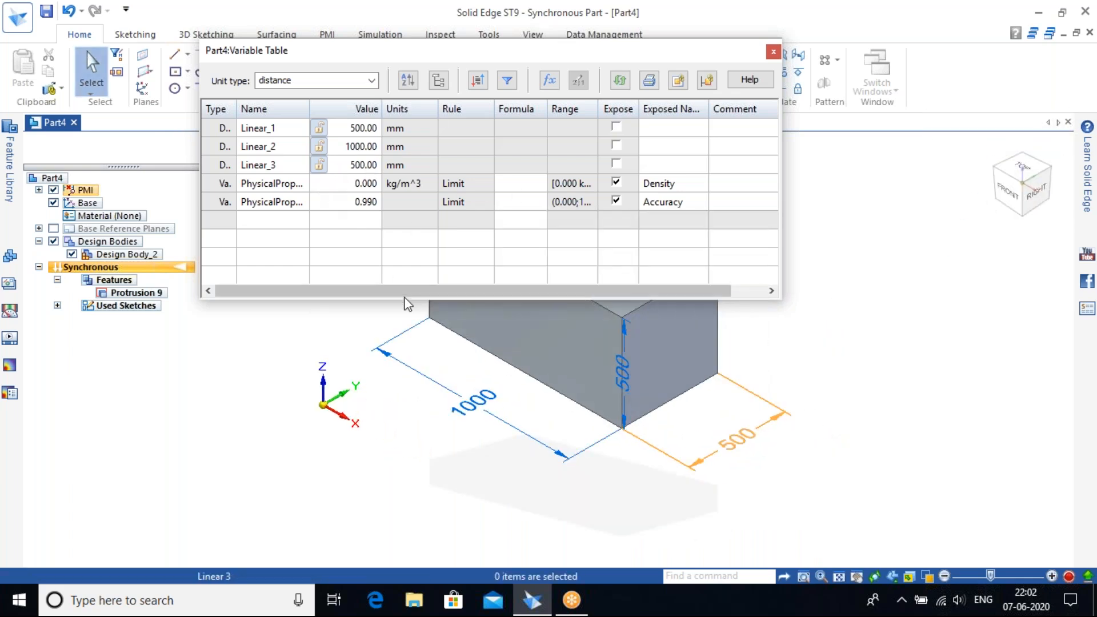
pyautogui.keyDown('shift'); pyautogui.moveTo(344, 347); pyautogui.dragTo(368, 434, button='middle'); pyautogui.keyUp('shift')
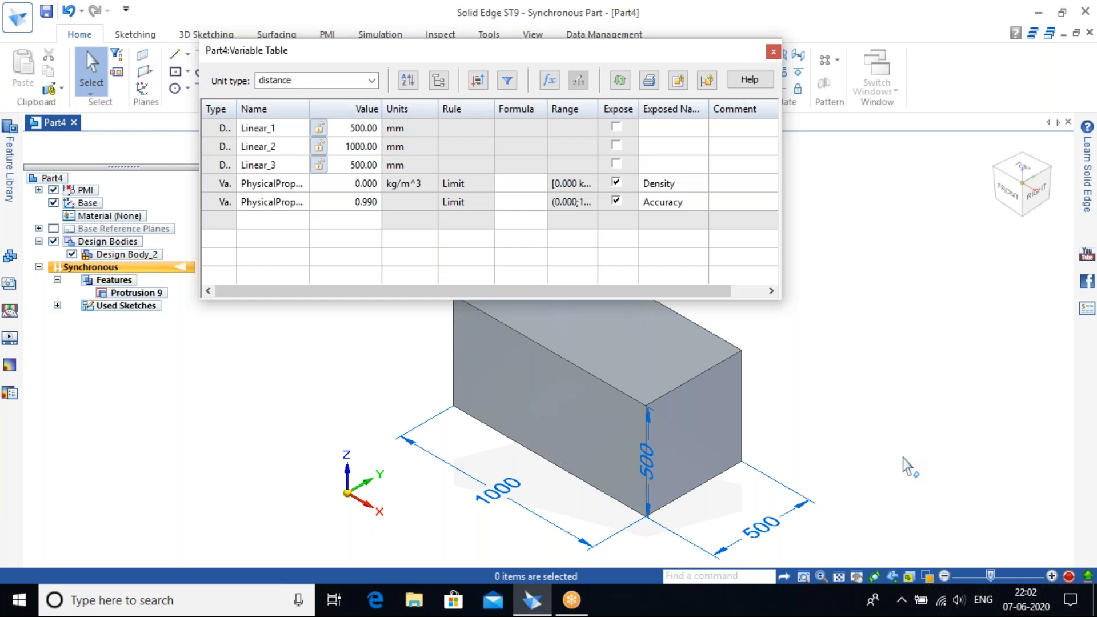
# Lock the dimensions Linear_1, Linear_2 and Linear_3 in the Variable Table and close it.
pyautogui.click(319, 128)
pyautogui.click(319, 146)
pyautogui.click(318, 165)
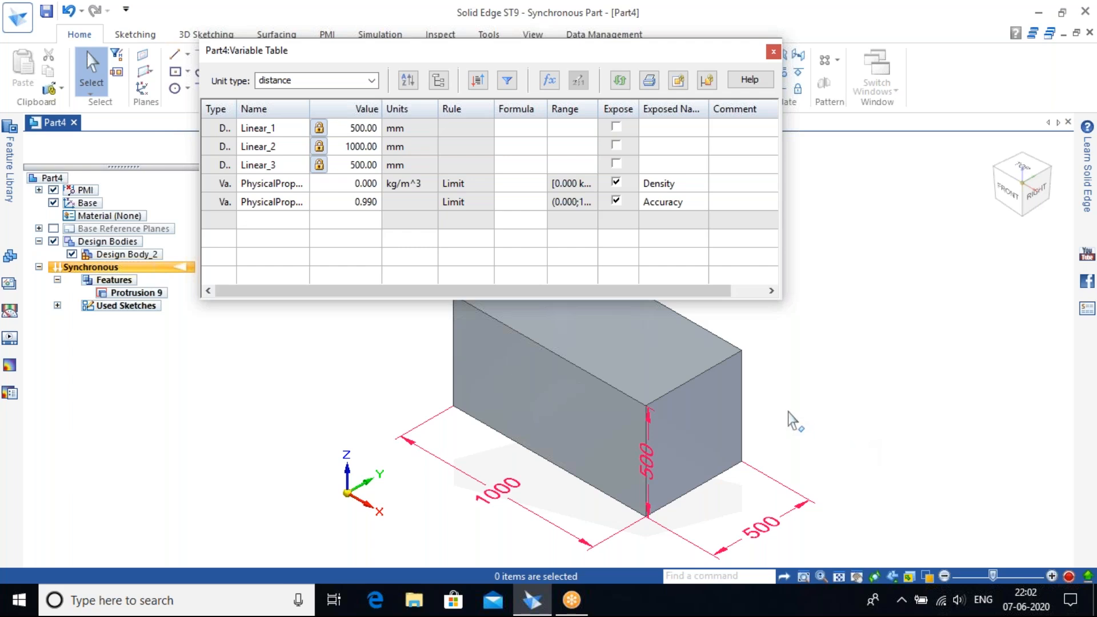
pyautogui.click(773, 52)
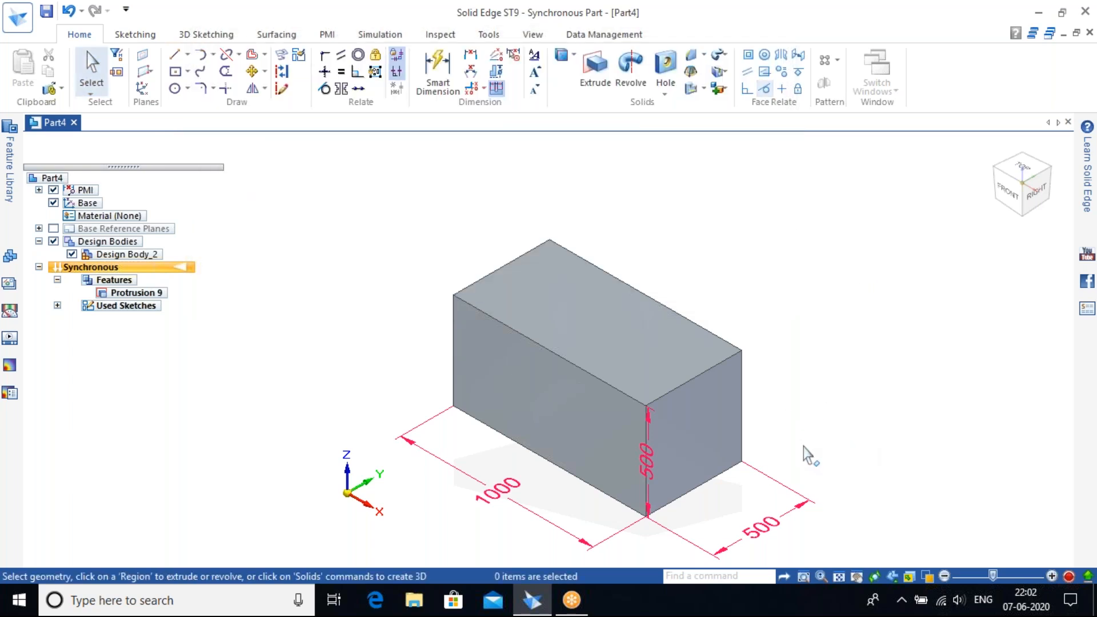
# Give the block's width dimension Linear_3 the formula 0.5* followed by a reference to the 1000 mm length dimension.
pyautogui.keyDown('shift'); pyautogui.moveTo(832, 440); pyautogui.dragTo(743, 351, button='middle'); pyautogui.keyUp('shift')
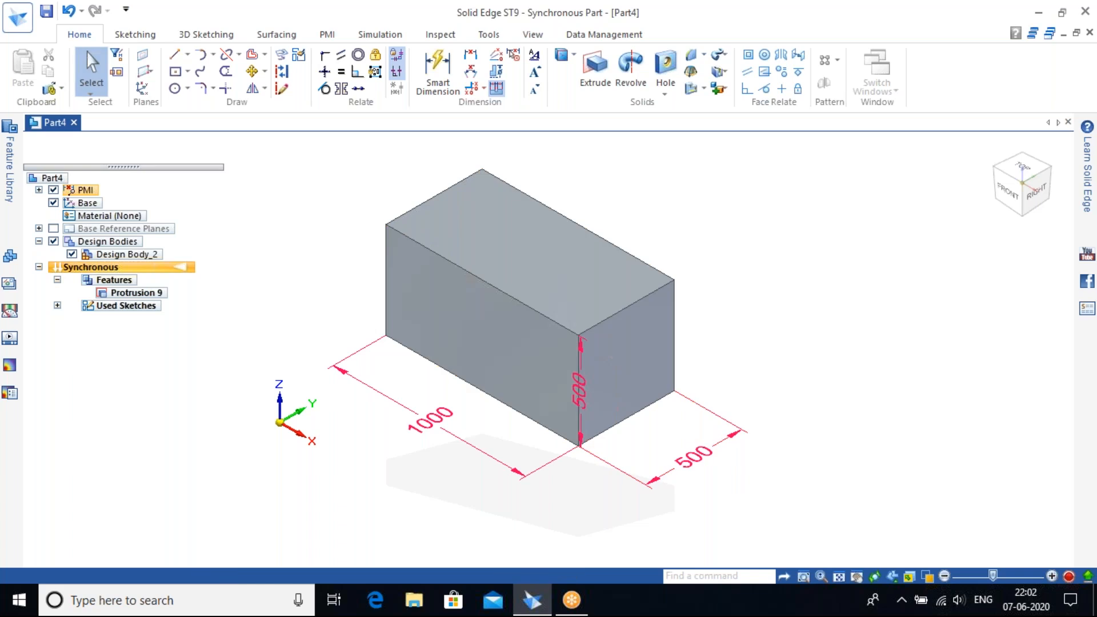
pyautogui.click(693, 455)
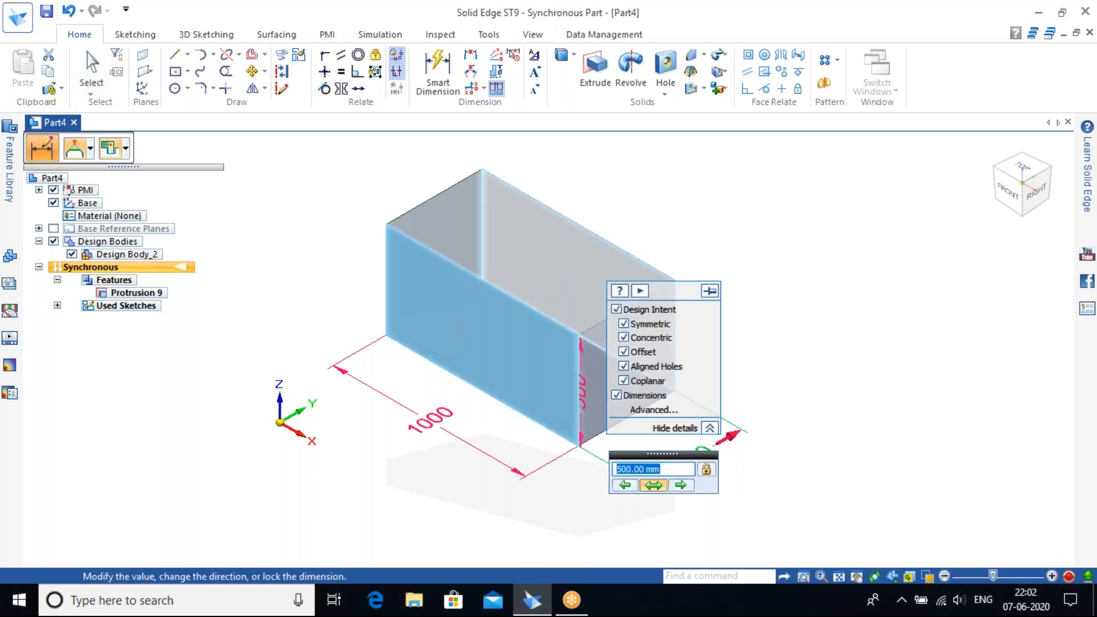
pyautogui.click(774, 435)
pyautogui.click(682, 456)
pyautogui.click(693, 469)
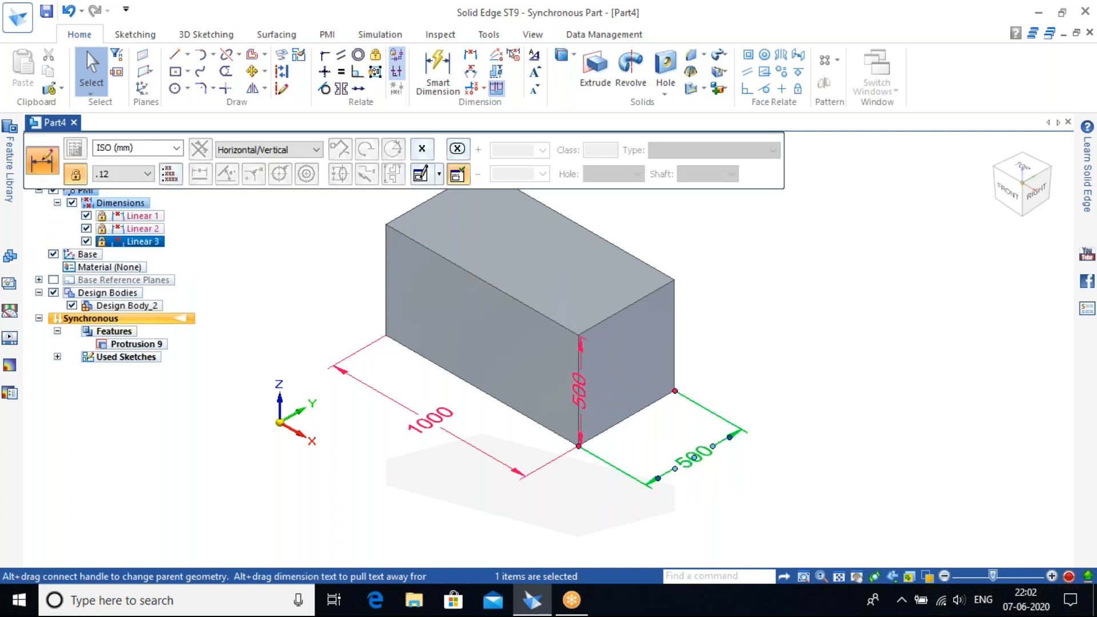
pyautogui.rightClick(696, 468)
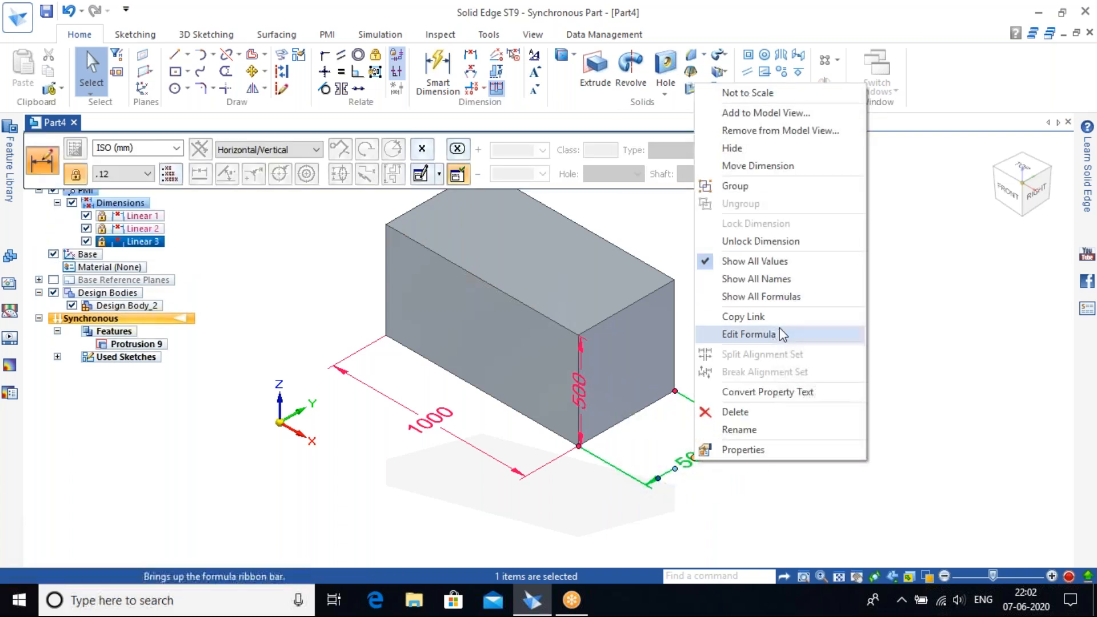
pyautogui.click(766, 336)
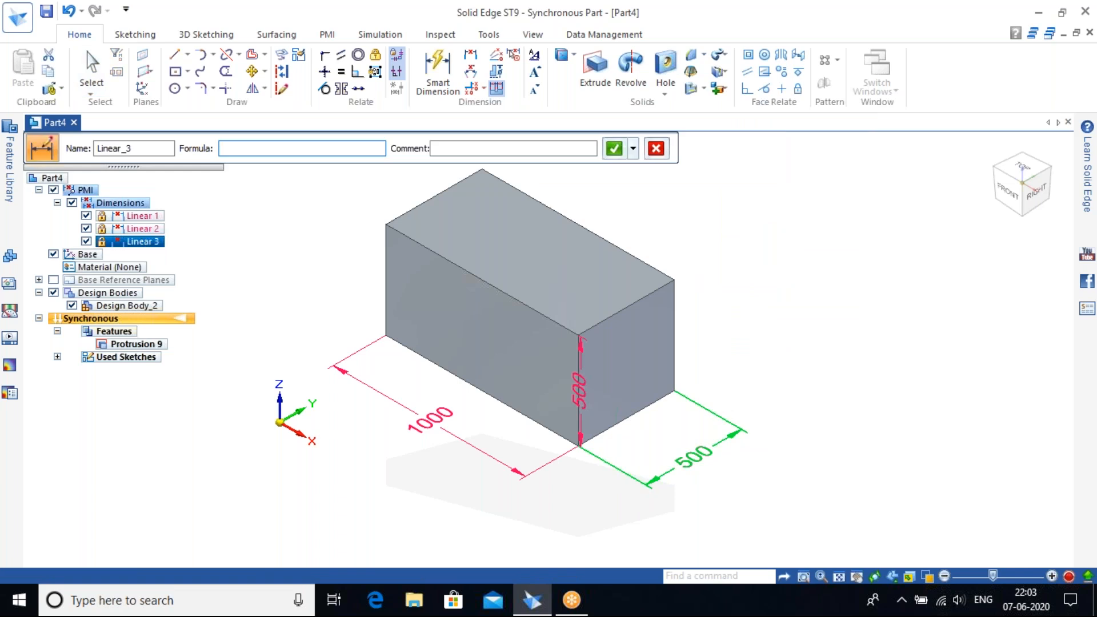
pyautogui.moveTo(73, 142); pyautogui.dragTo(257, 139)
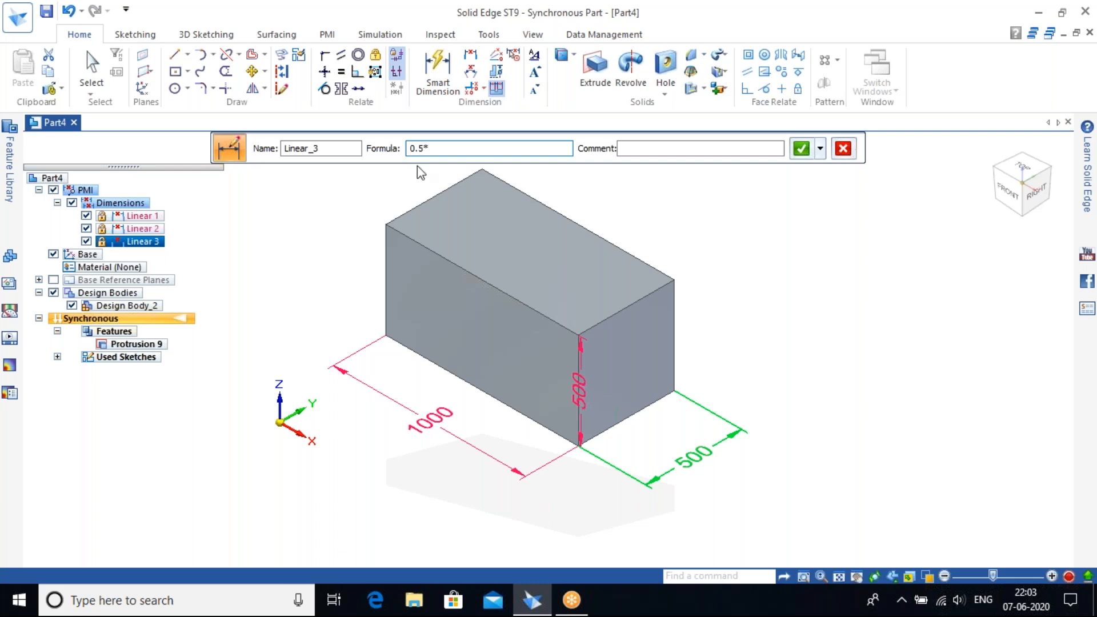
pyautogui.click(431, 426)
pyautogui.click(796, 151)
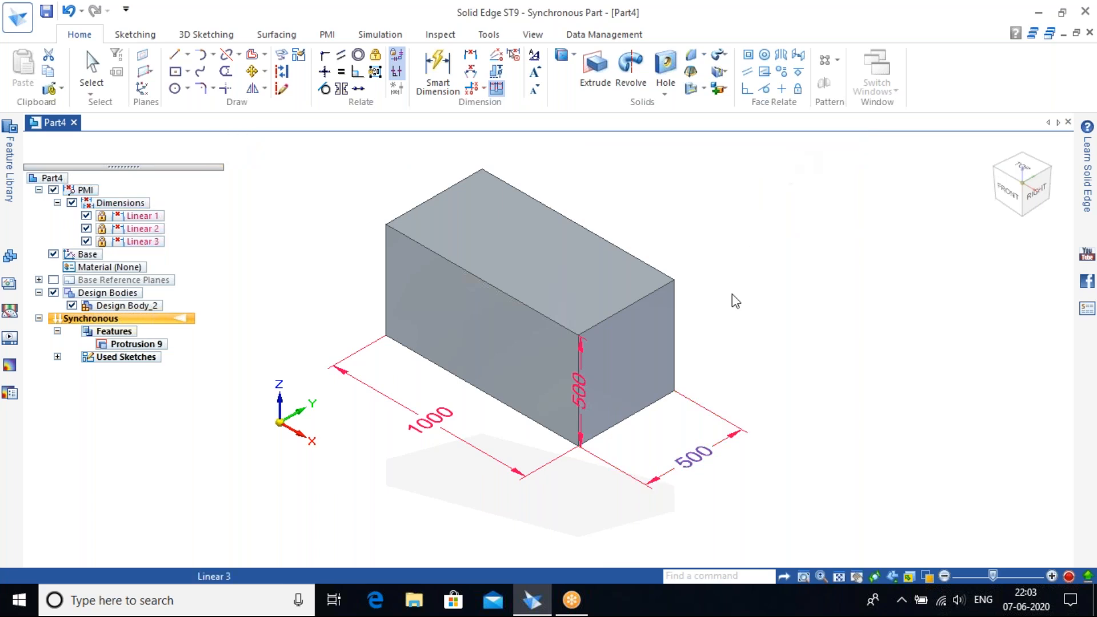
pyautogui.click(715, 426)
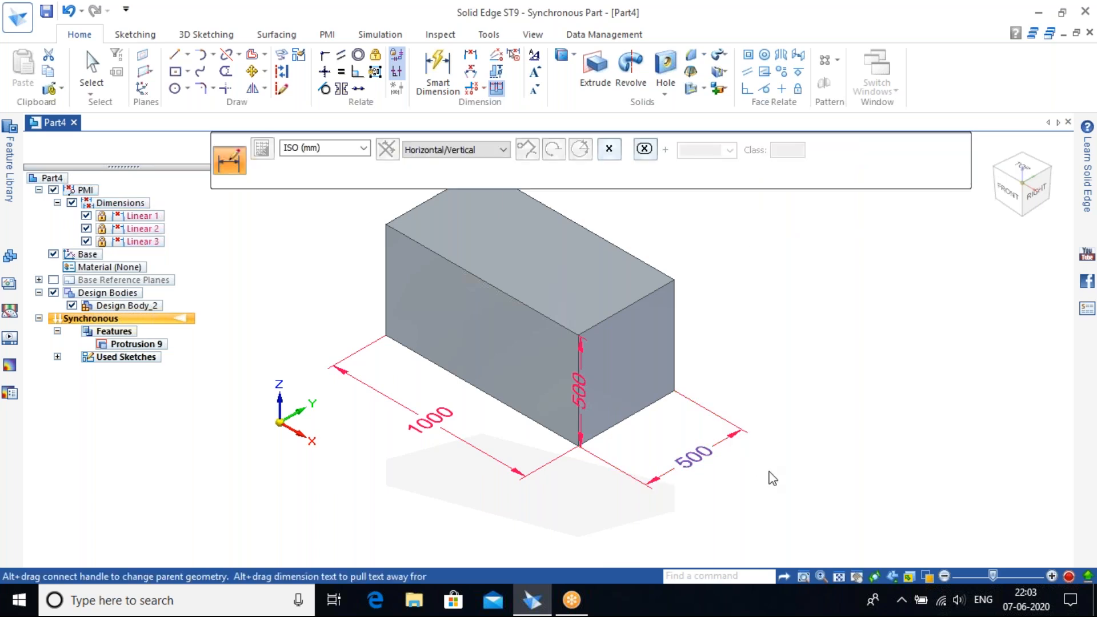
pyautogui.click(774, 368)
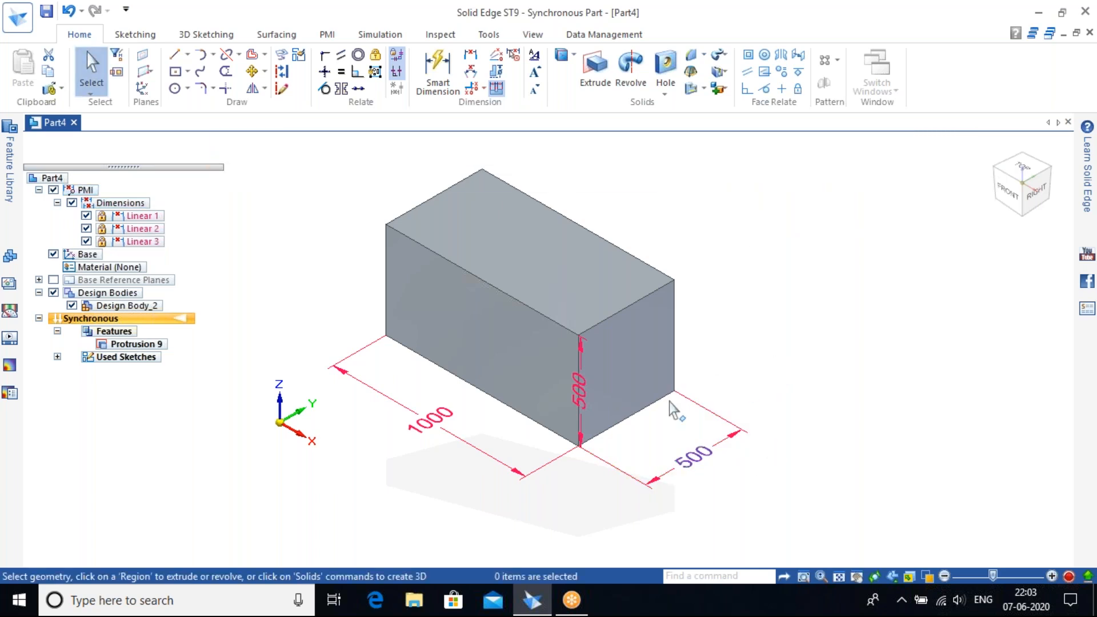
# Set the block's length dimension to 500 mm.
pyautogui.click(438, 409)
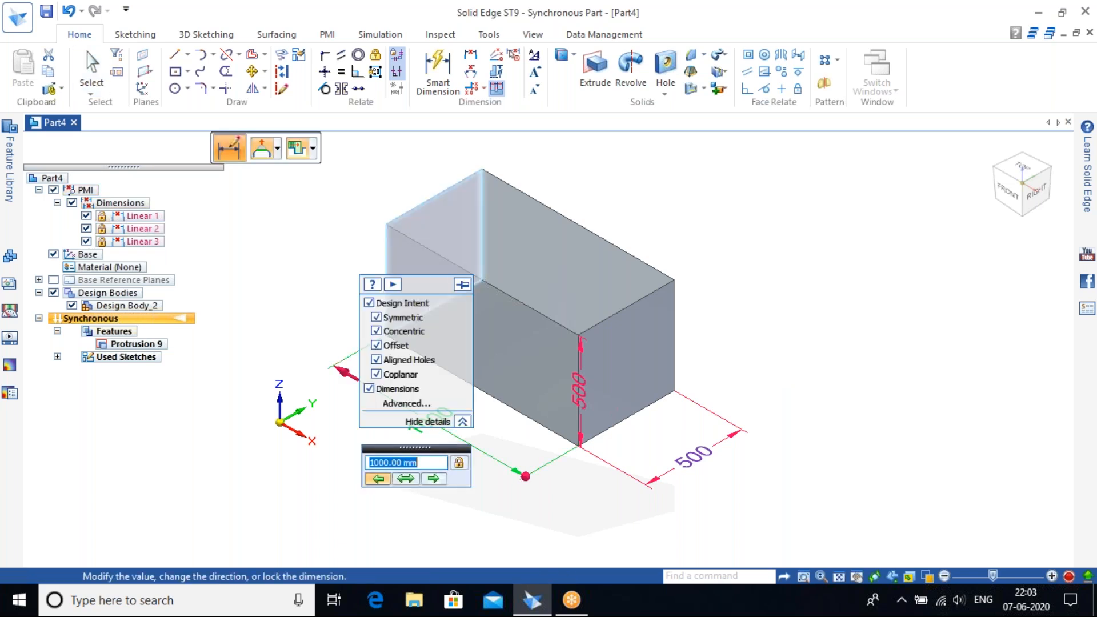
pyautogui.write('00')
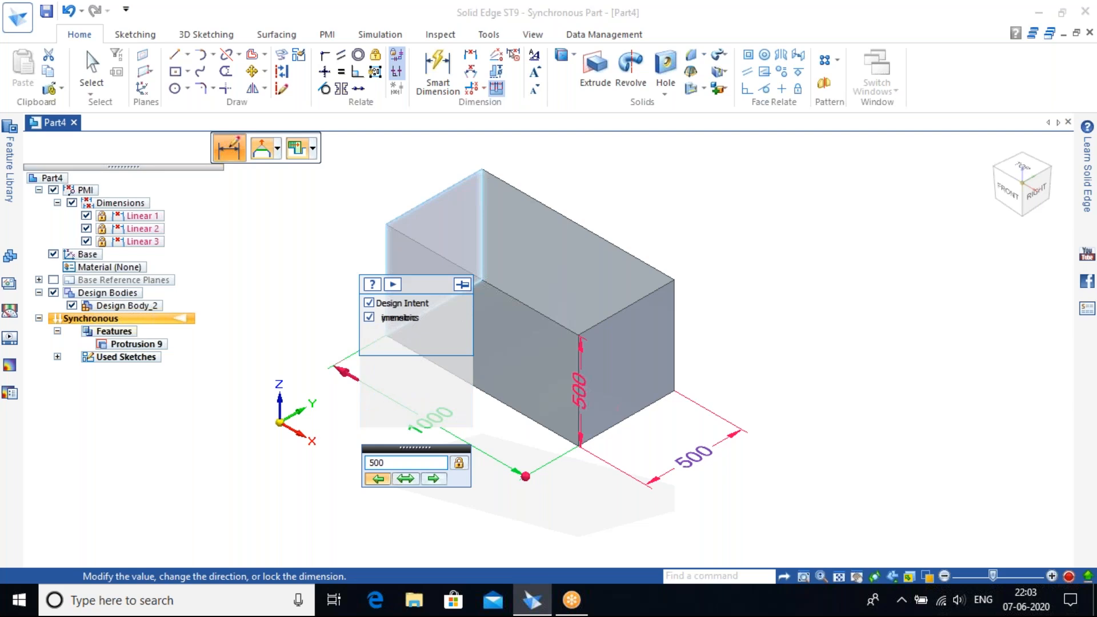
pyautogui.press('Return')
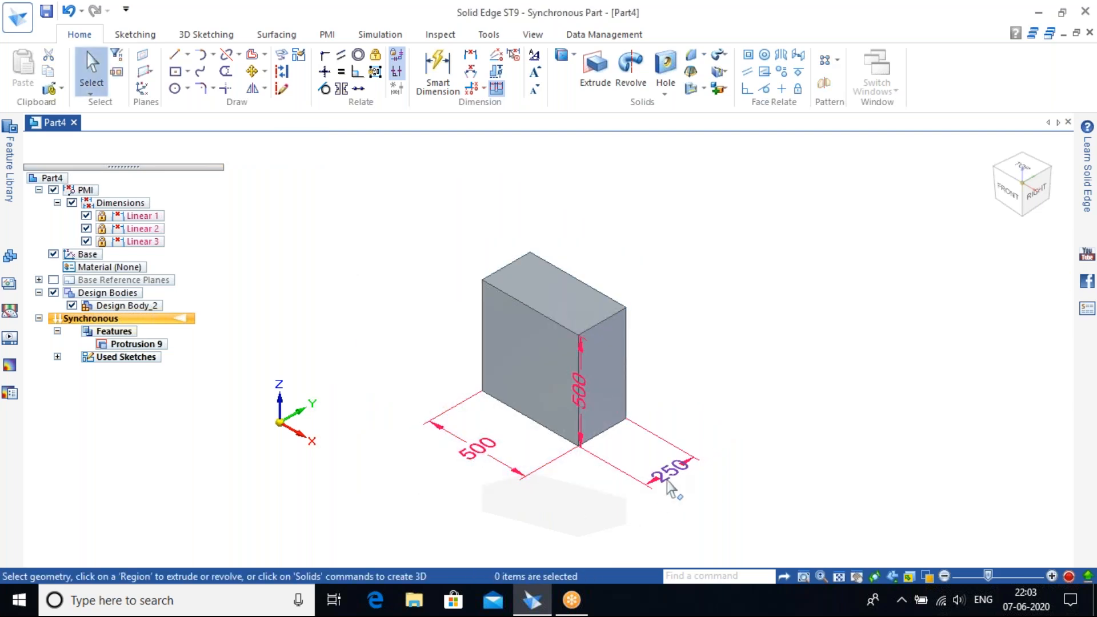
# Give the block's height dimension Linear_1 the formula 1*Linear_3, referencing the block's width dimension.
pyautogui.scroll(3, 614, 494)
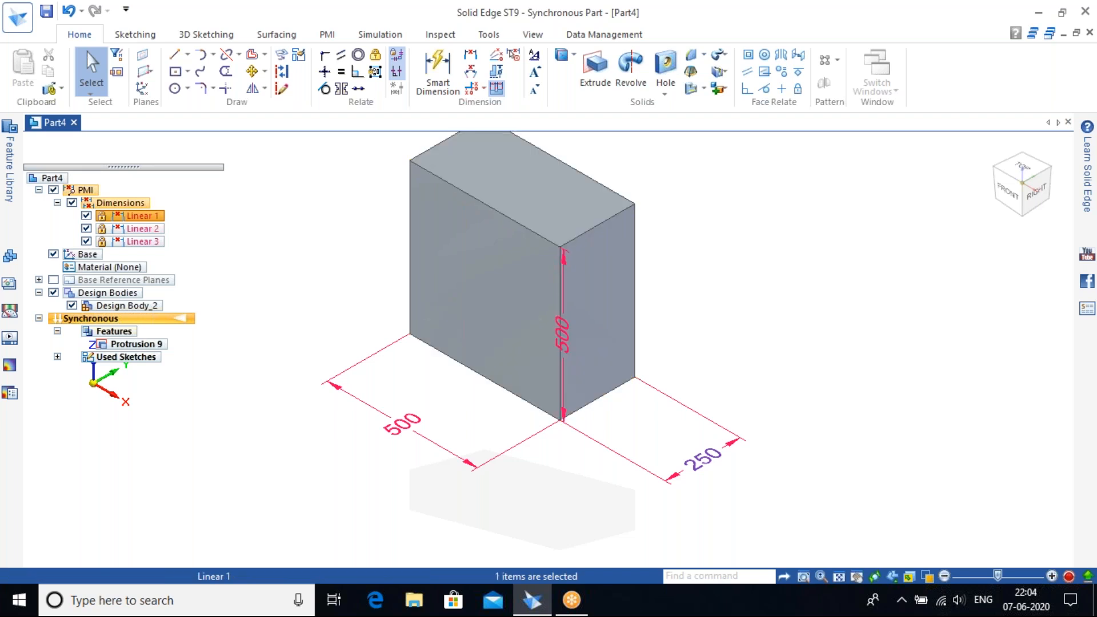
pyautogui.click(564, 325)
pyautogui.rightClick(564, 325)
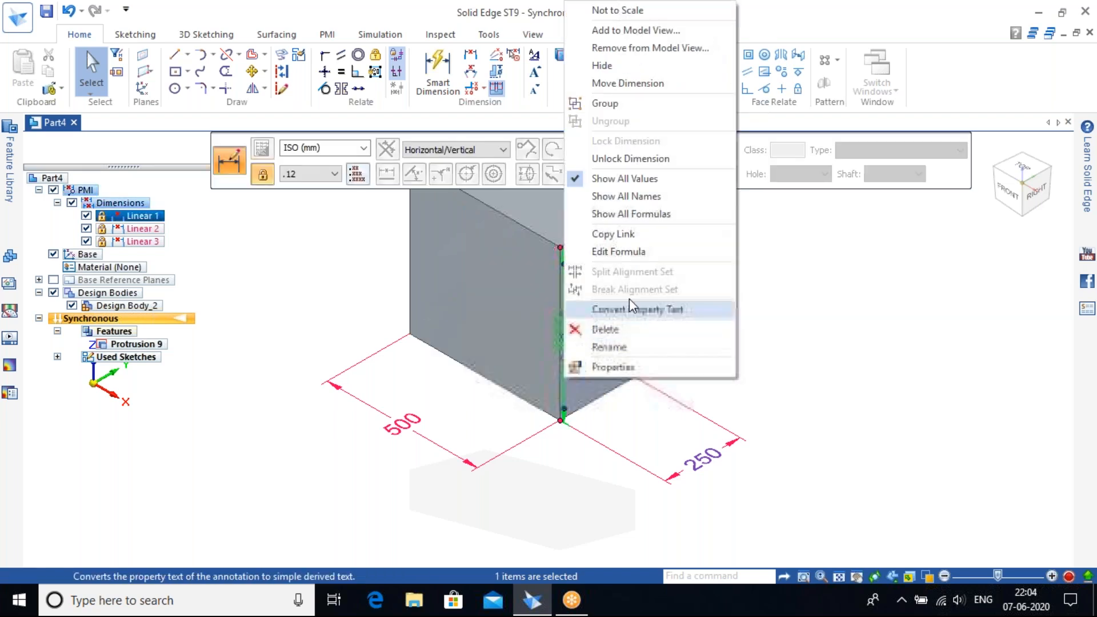
pyautogui.click(654, 254)
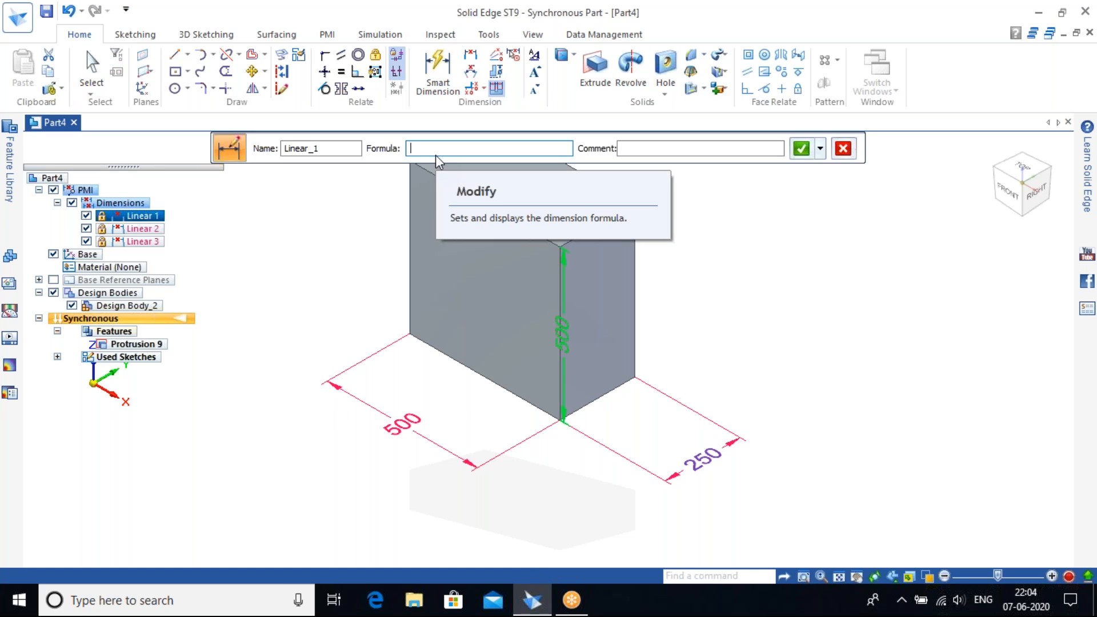
pyautogui.write('1*')
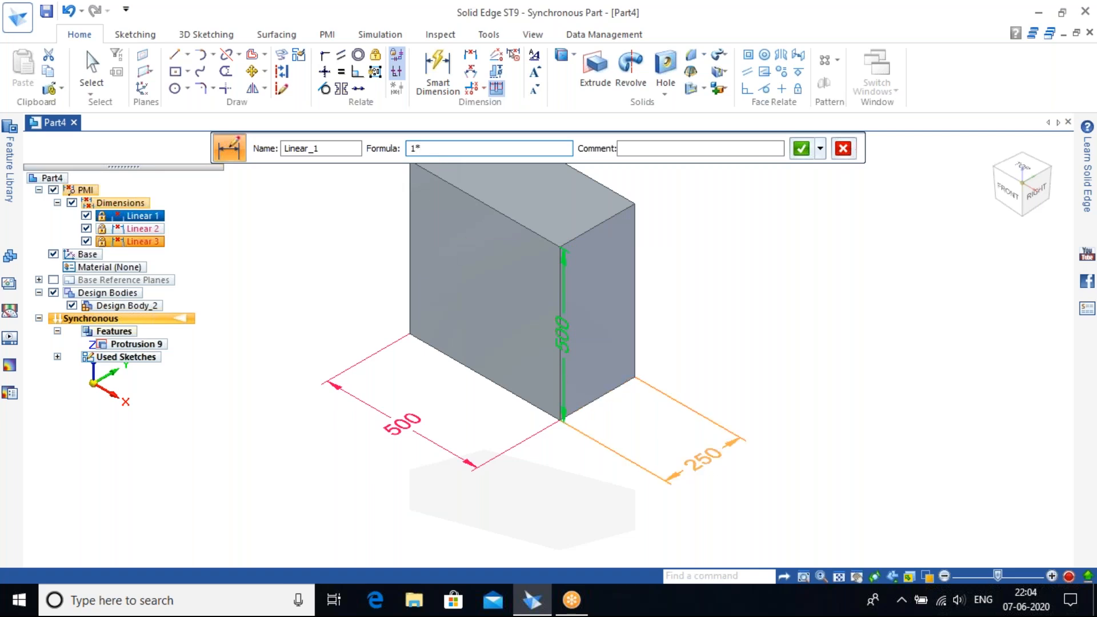
pyautogui.click(728, 398)
pyautogui.click(801, 149)
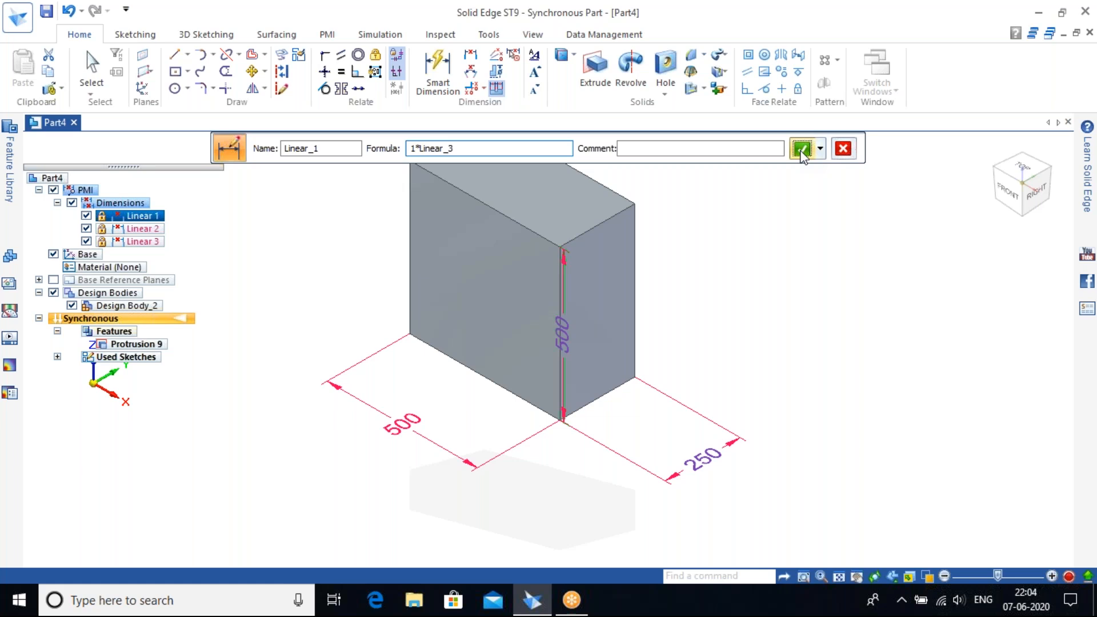
pyautogui.click(779, 347)
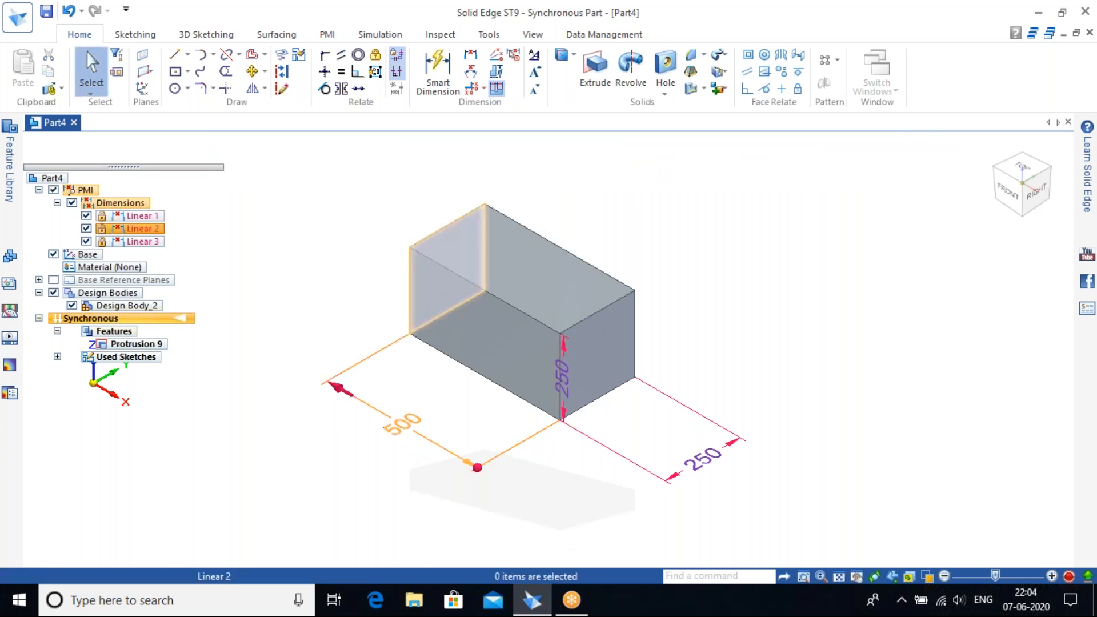
# Set the block's length dimension to 5000 mm.
pyautogui.click(403, 424)
pyautogui.click(406, 427)
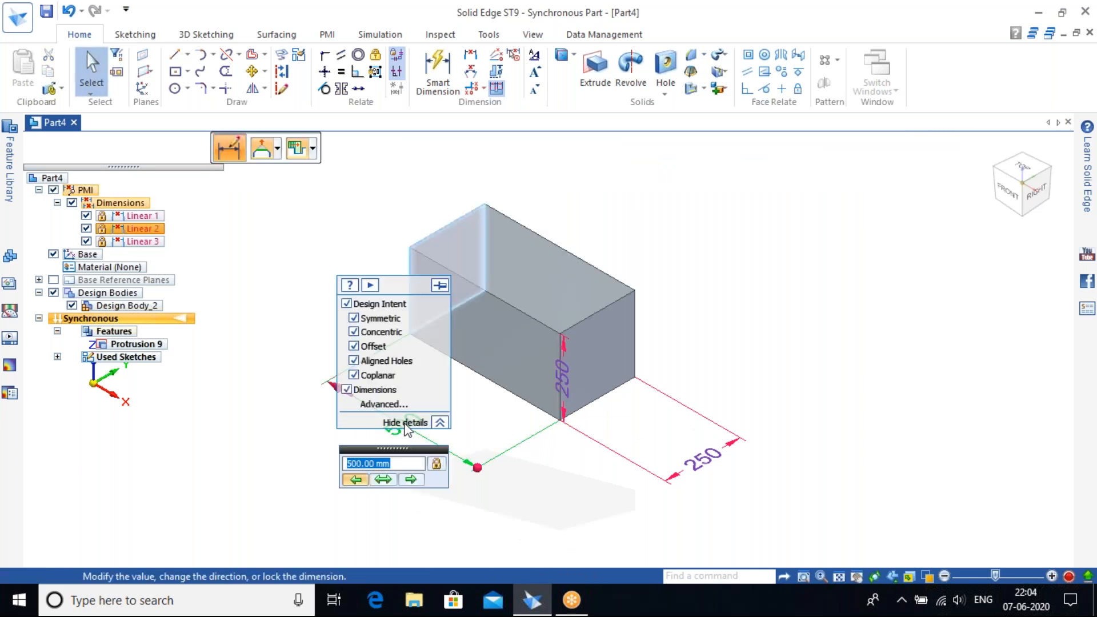
pyautogui.write('5000')
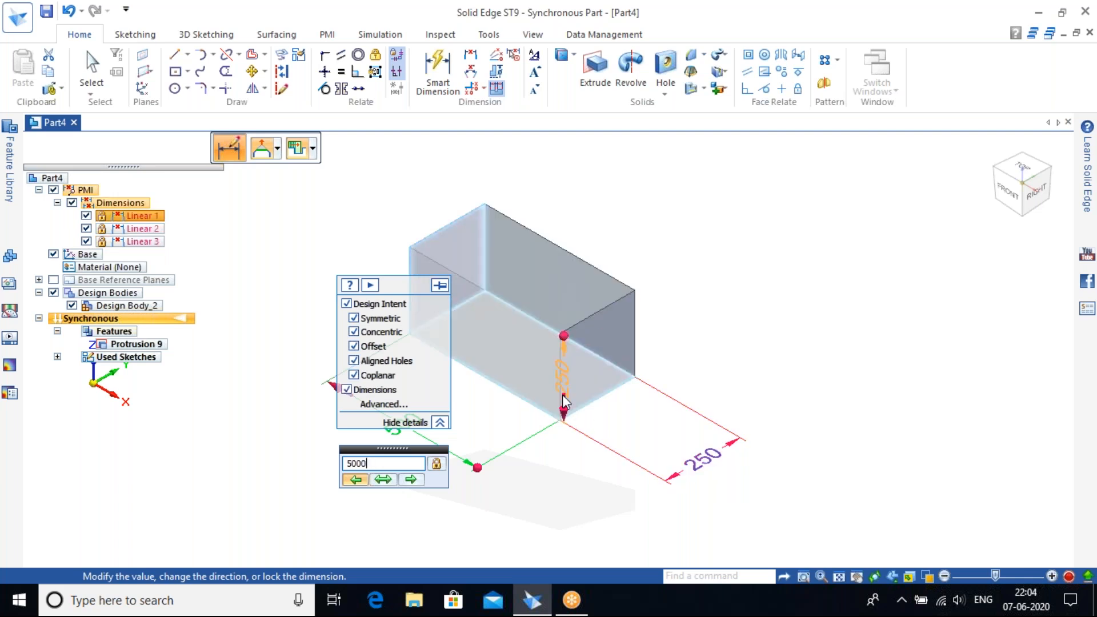
pyautogui.press('Return')
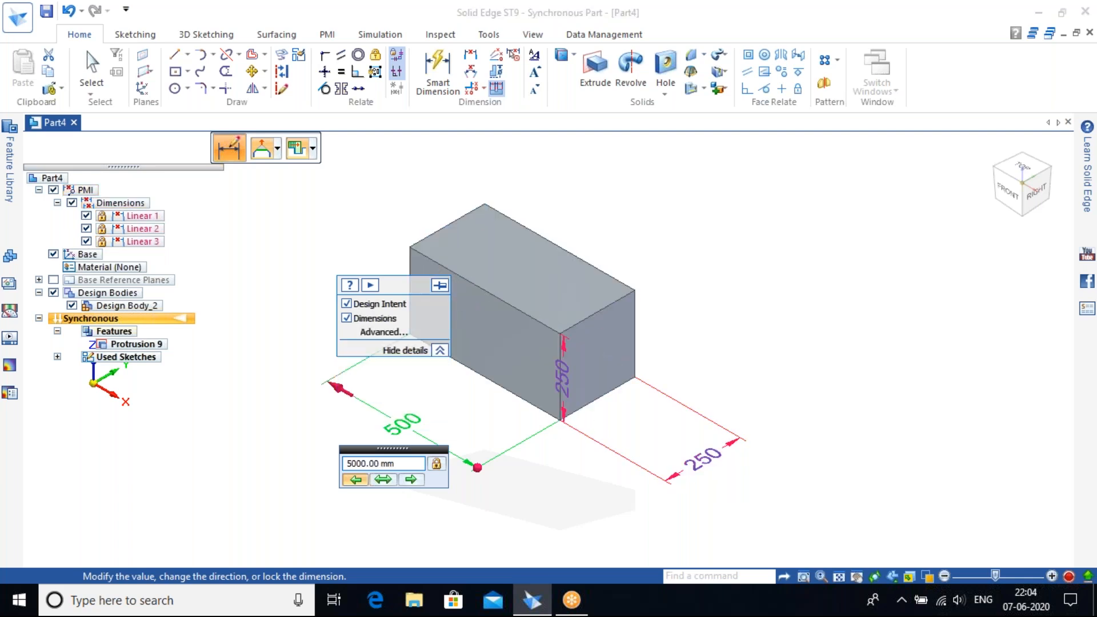
# Limit the length dimension Linear_2 to the discrete list 1000;2000;3000;4000;5000 in the Variable Rule Editor and close the Variable Table.
pyautogui.scroll(-5, 670, 368)
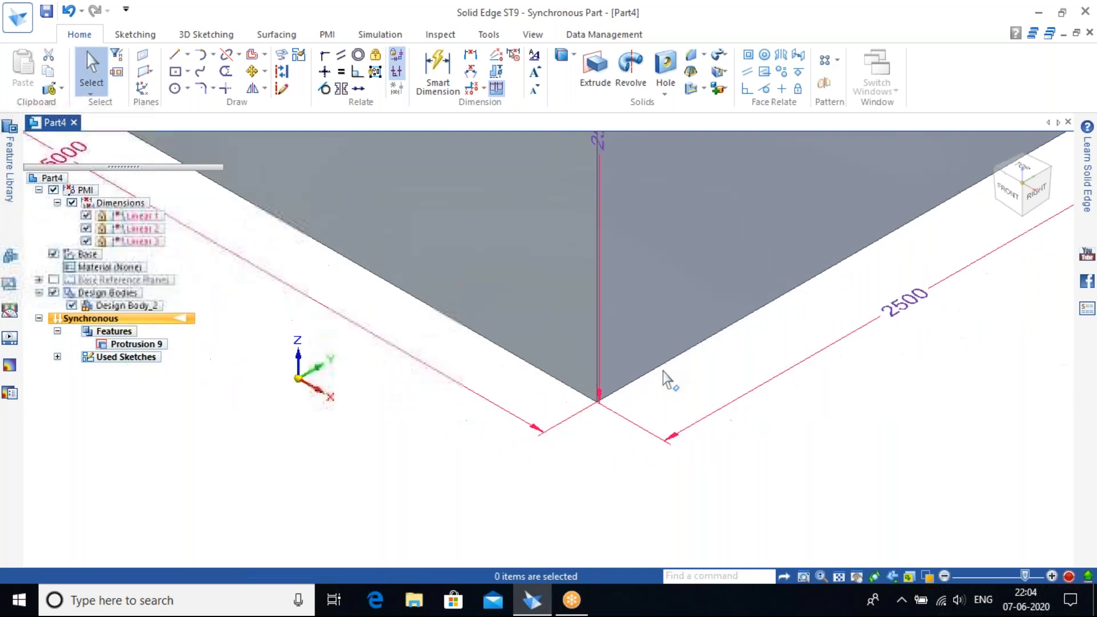
pyautogui.keyDown('shift'); pyautogui.moveTo(902, 192); pyautogui.dragTo(891, 320, button='middle'); pyautogui.keyUp('shift')
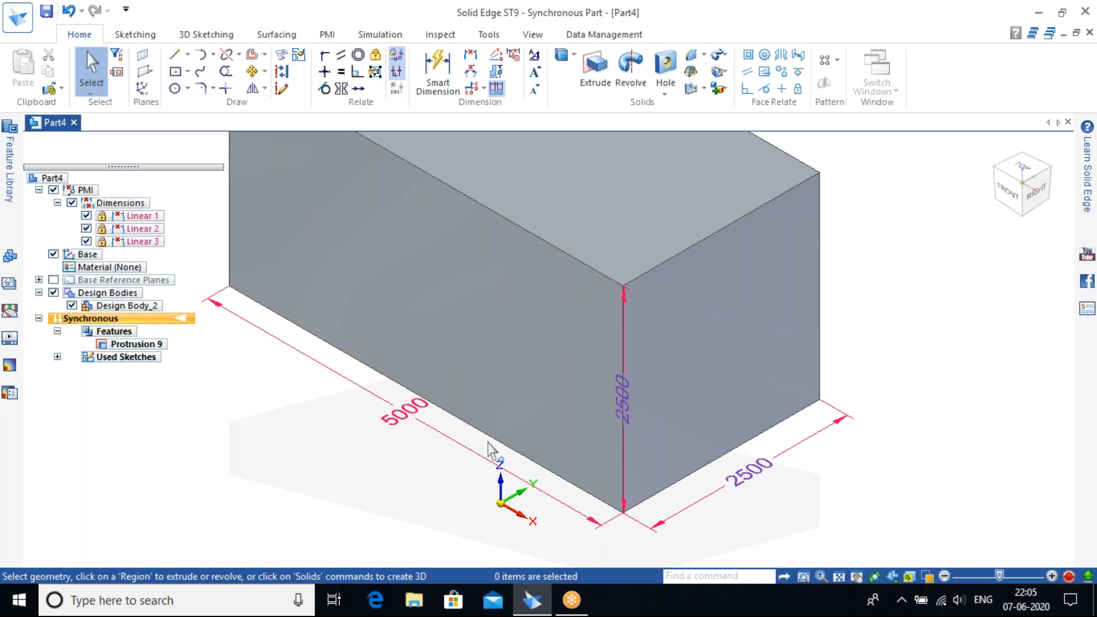
pyautogui.scroll(-2, 488, 448)
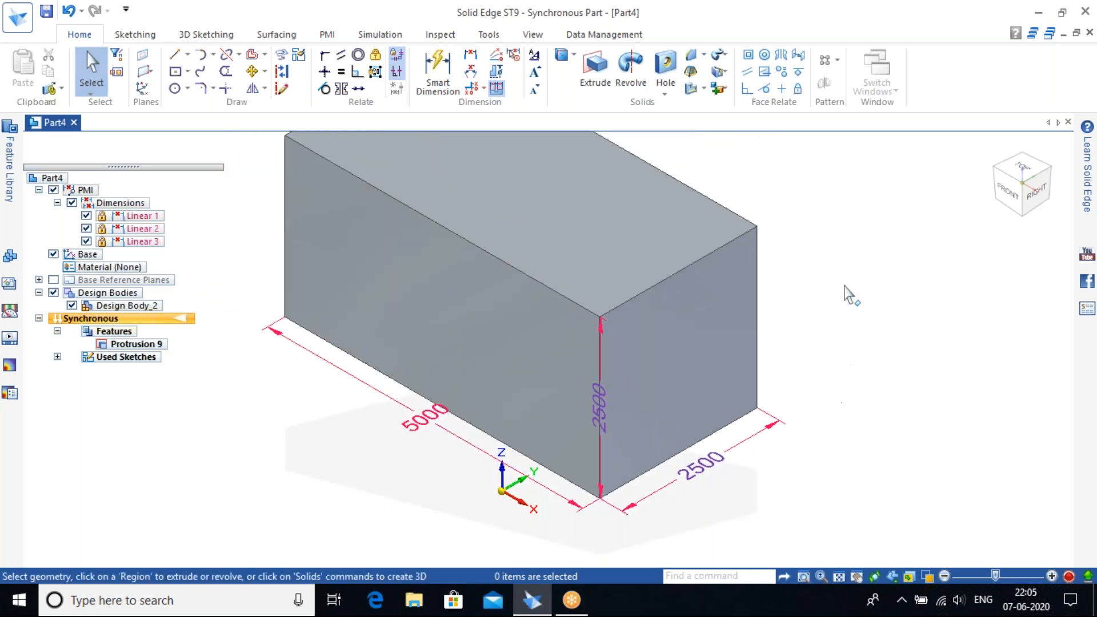
pyautogui.rightClick(851, 256)
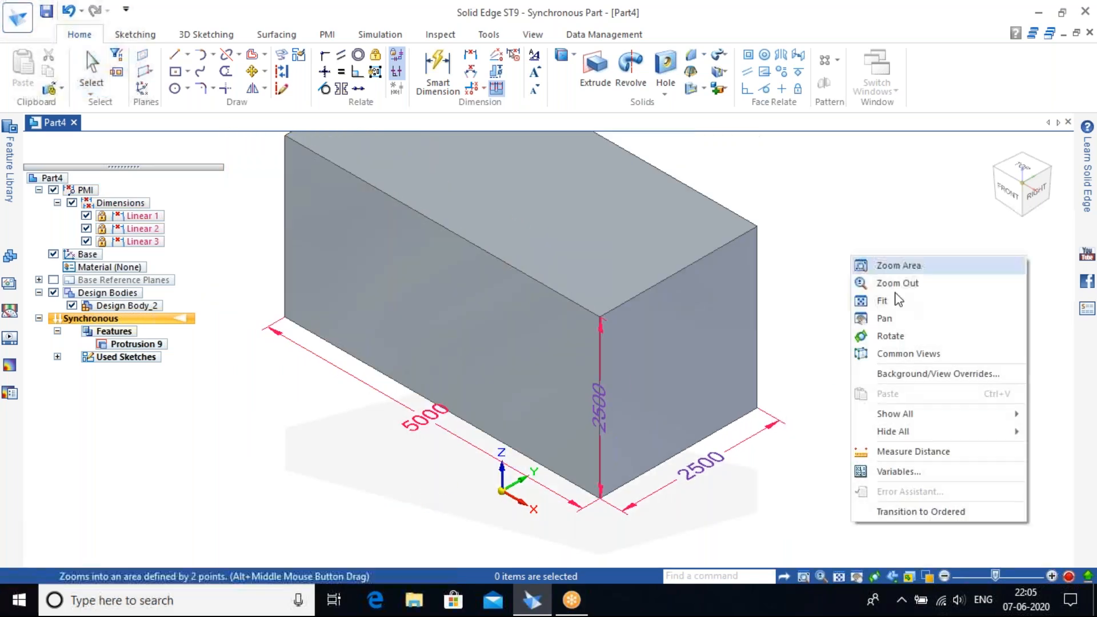
pyautogui.click(918, 470)
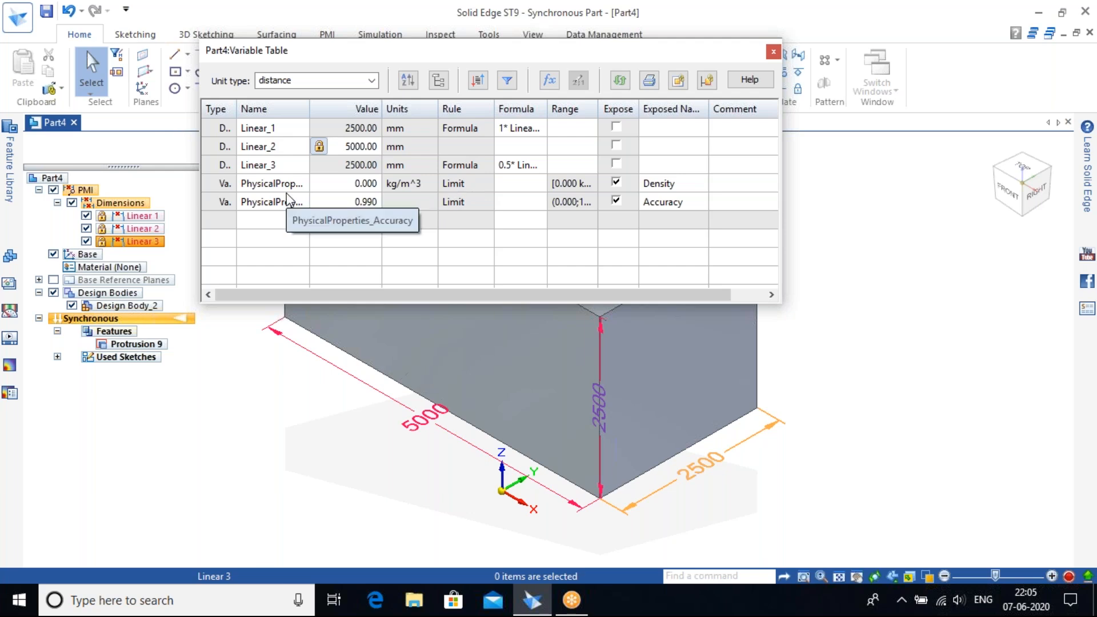
pyautogui.click(283, 150)
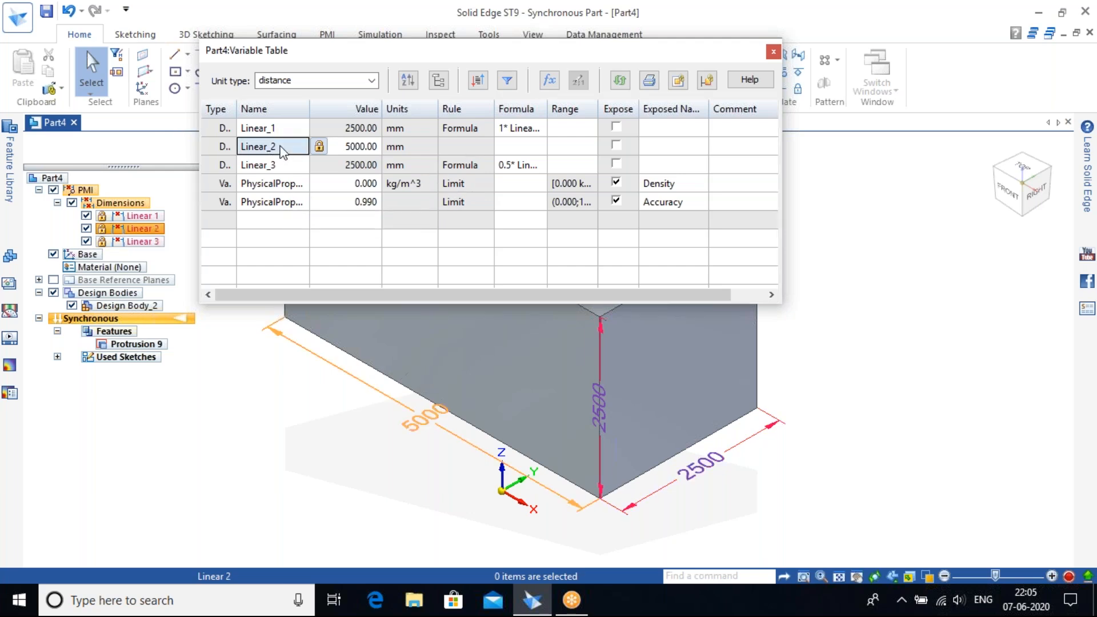
pyautogui.click(451, 147)
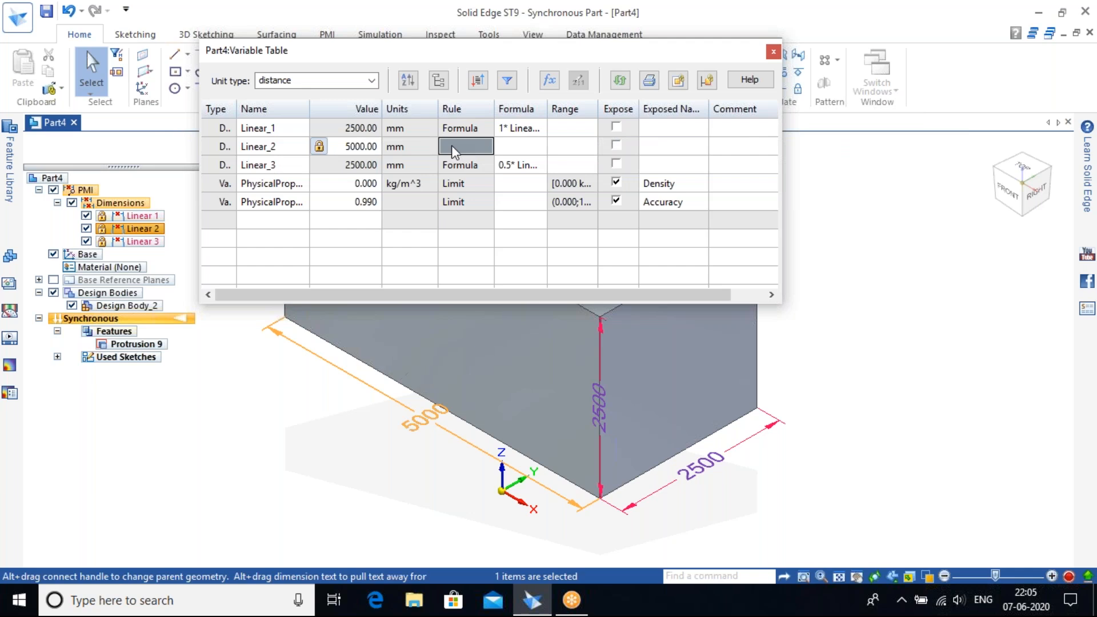
pyautogui.rightClick(451, 146)
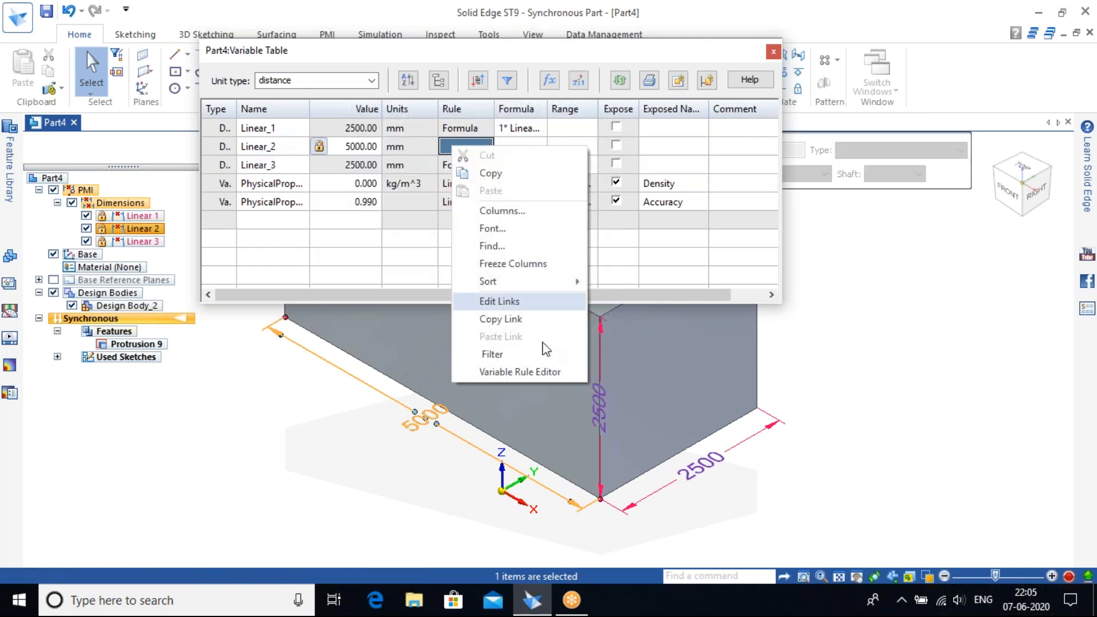
pyautogui.click(518, 372)
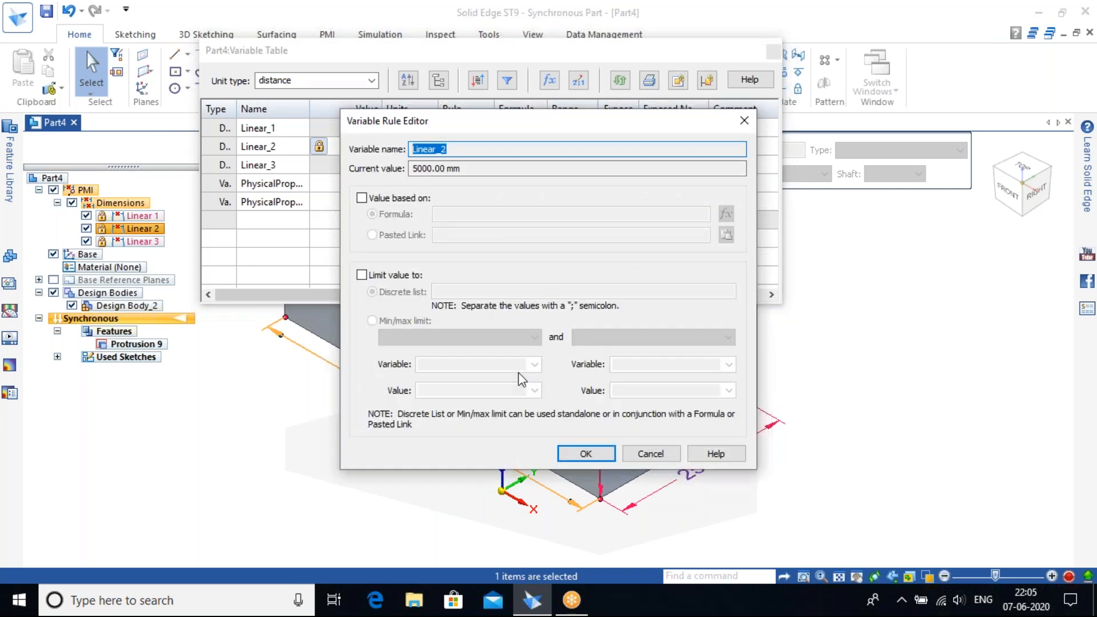
pyautogui.click(368, 277)
pyautogui.click(444, 291)
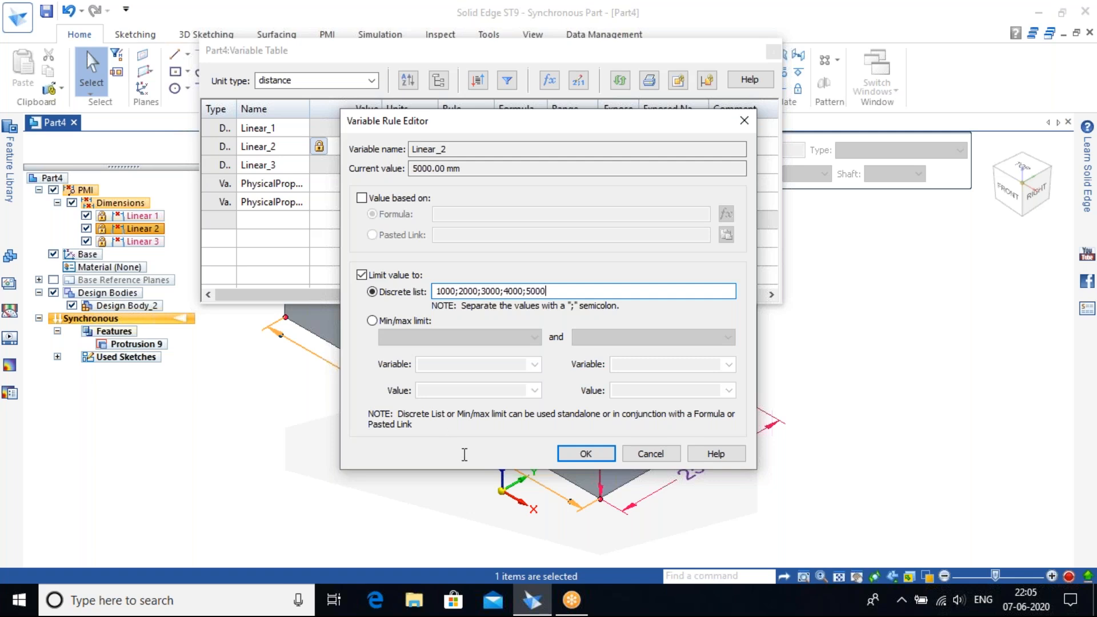
pyautogui.click(595, 454)
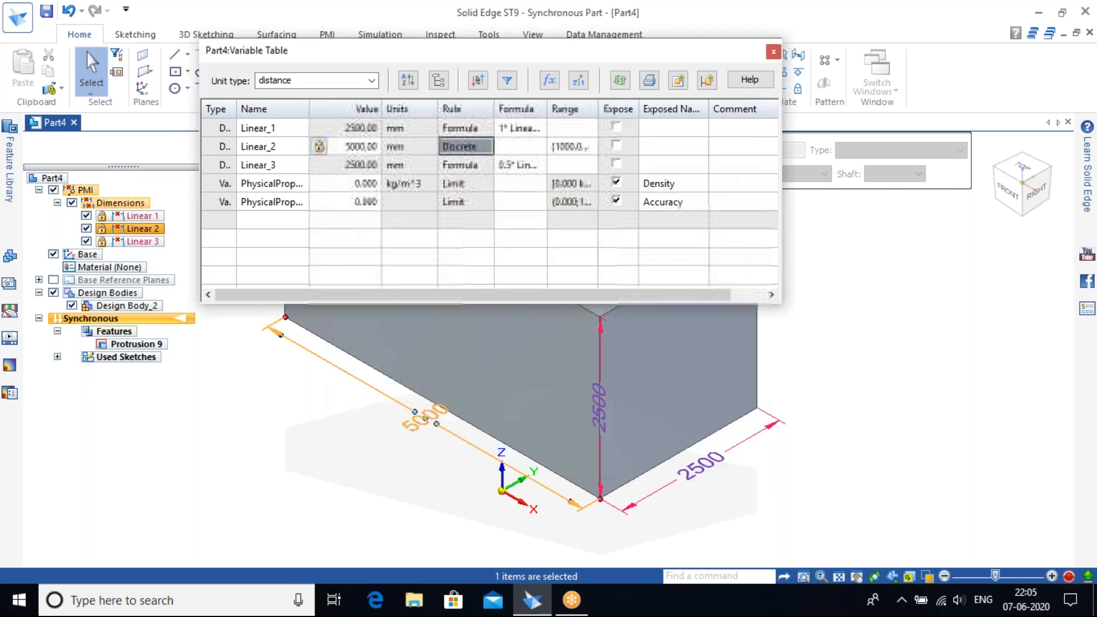
pyautogui.click(773, 52)
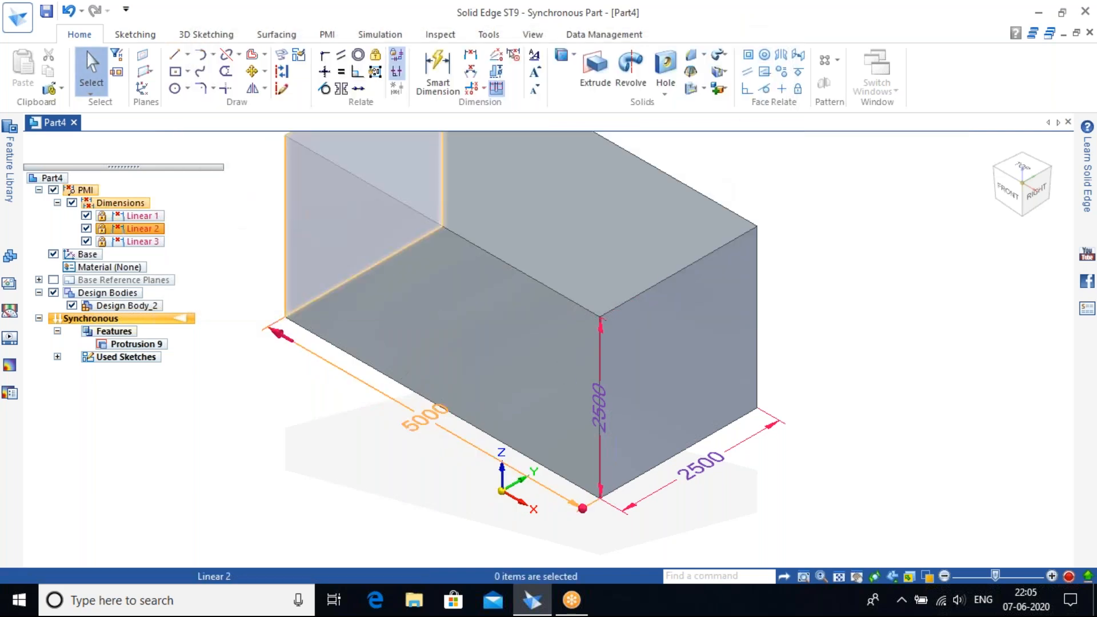
# Open the block's length dimension for editing.
pyautogui.click(465, 442)
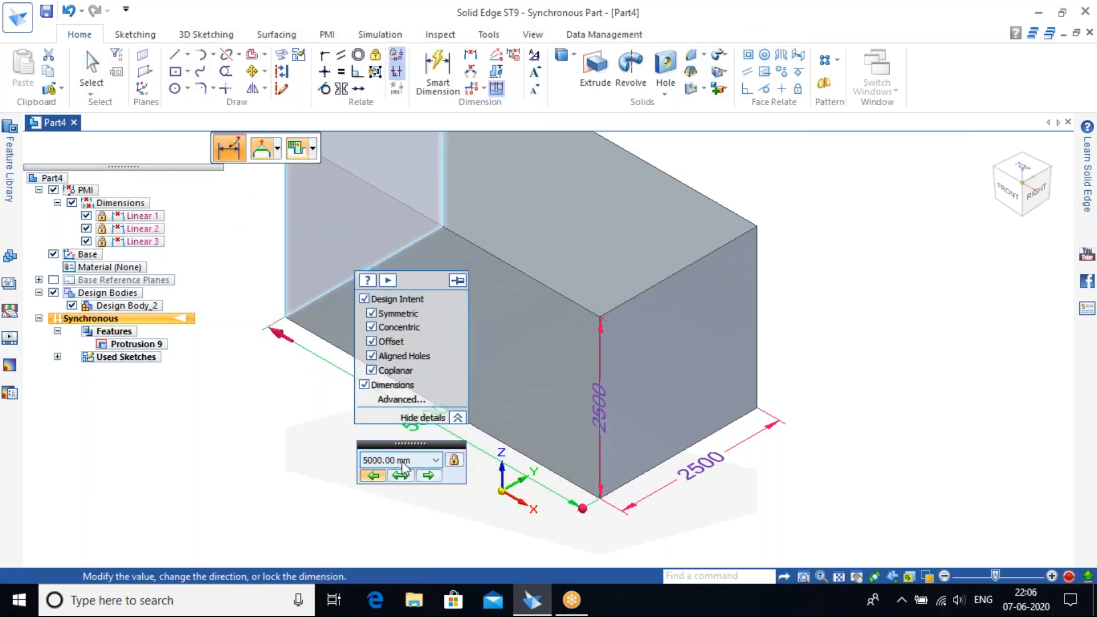
# Change the block's length dimension to 3000 mm and on to 4000 mm using its predefined values.
pyautogui.click(435, 459)
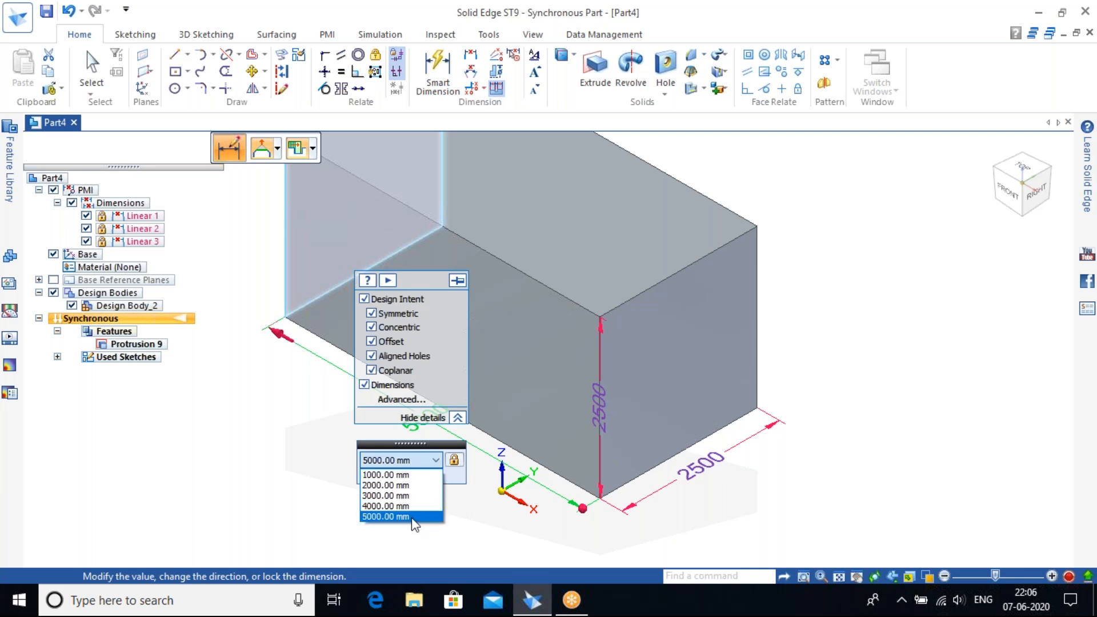
pyautogui.click(436, 495)
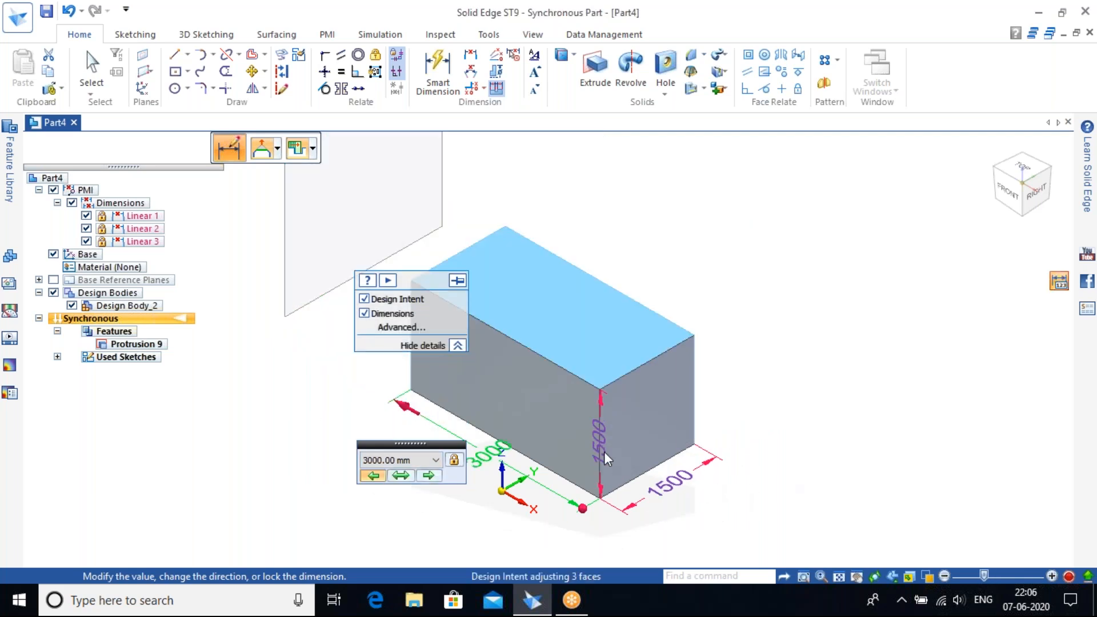
pyautogui.click(435, 459)
pyautogui.click(416, 506)
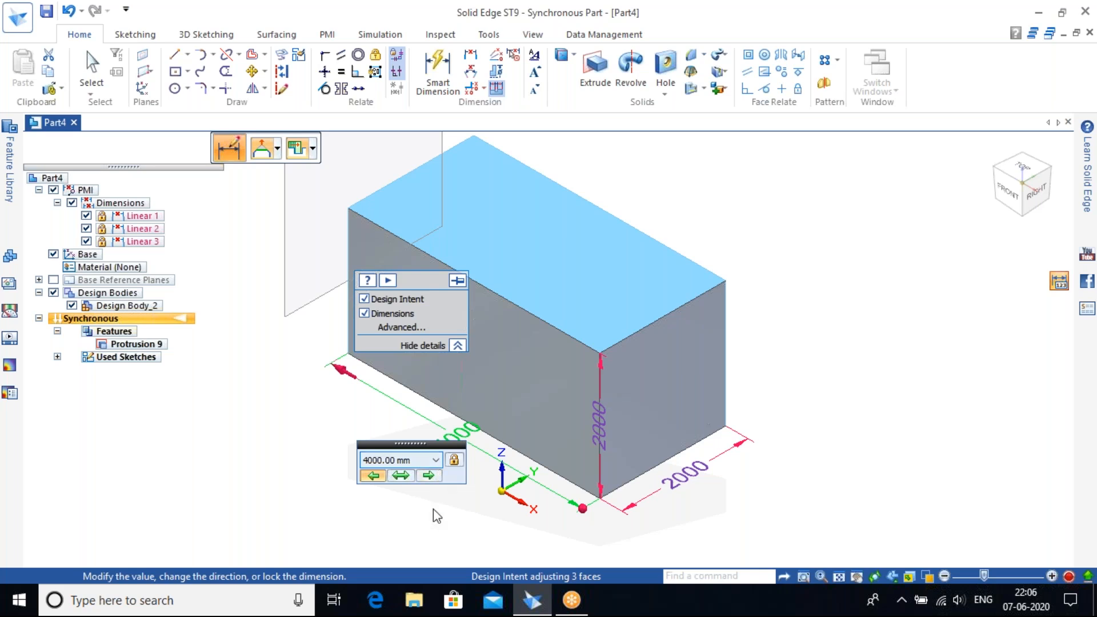
pyautogui.click(437, 526)
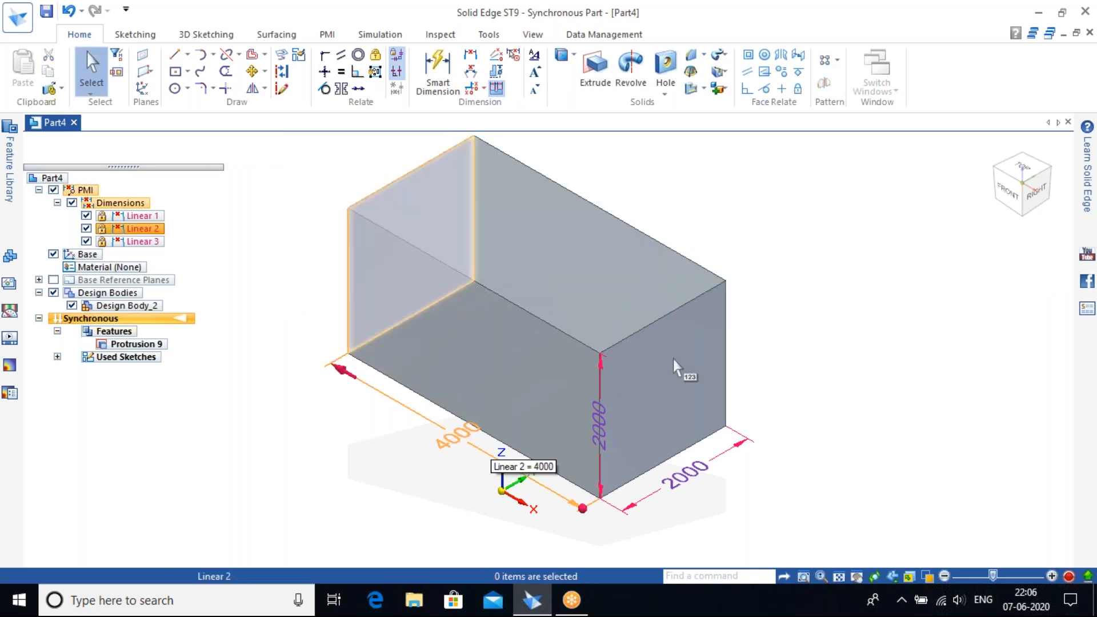
# Switch the Linear_2 variable rule from a discrete list to a min/max limit with a lower bound greater than 2000 mm.
pyautogui.rightClick(879, 245)
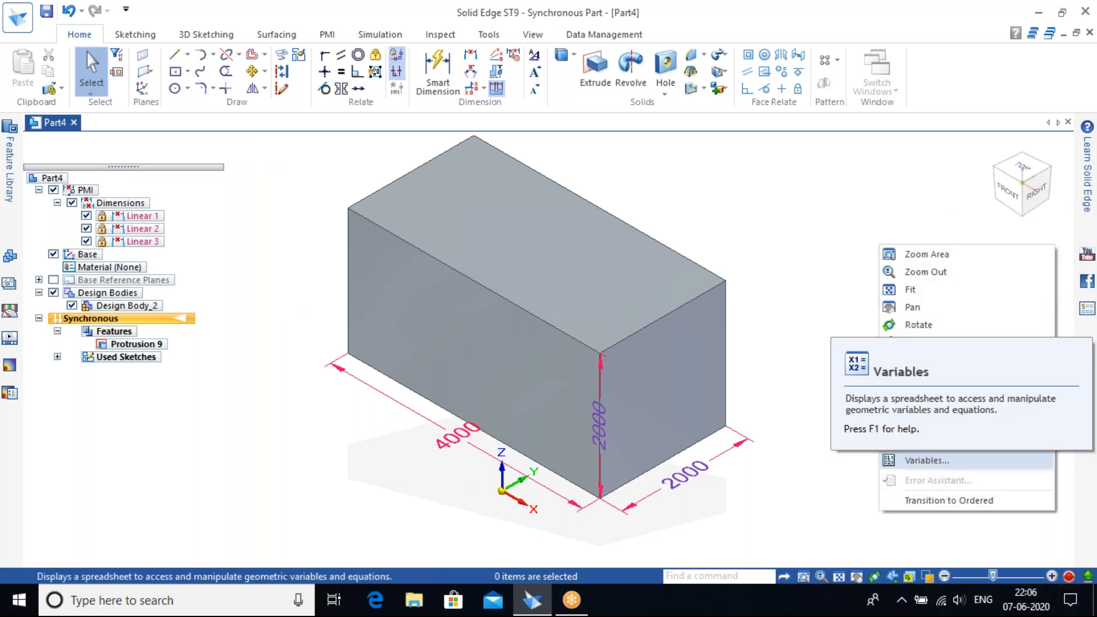
pyautogui.click(925, 460)
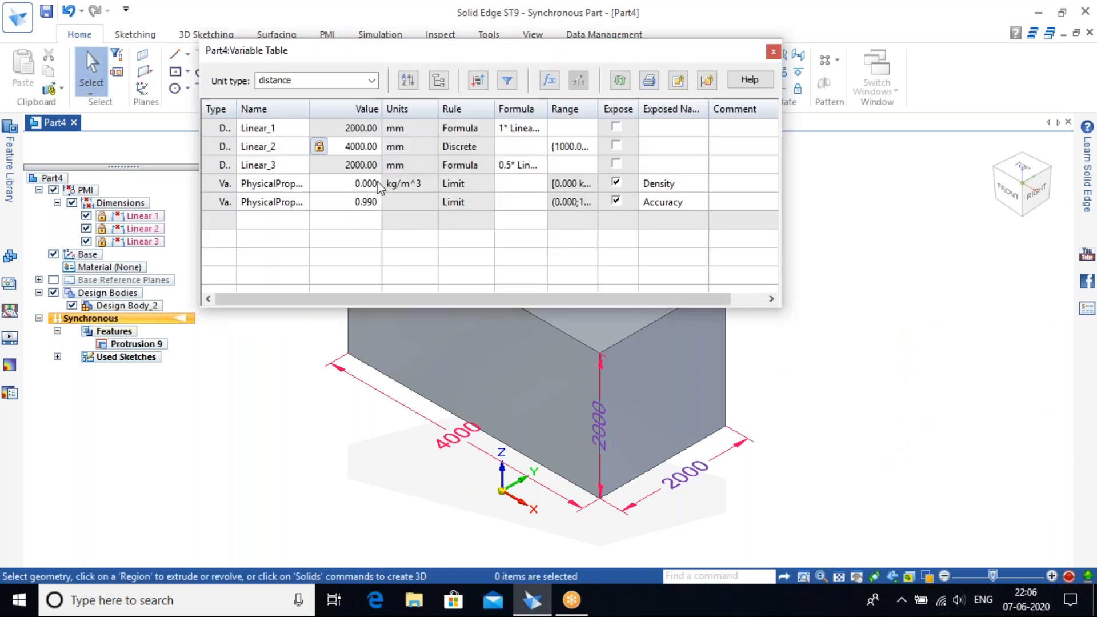
pyautogui.click(454, 146)
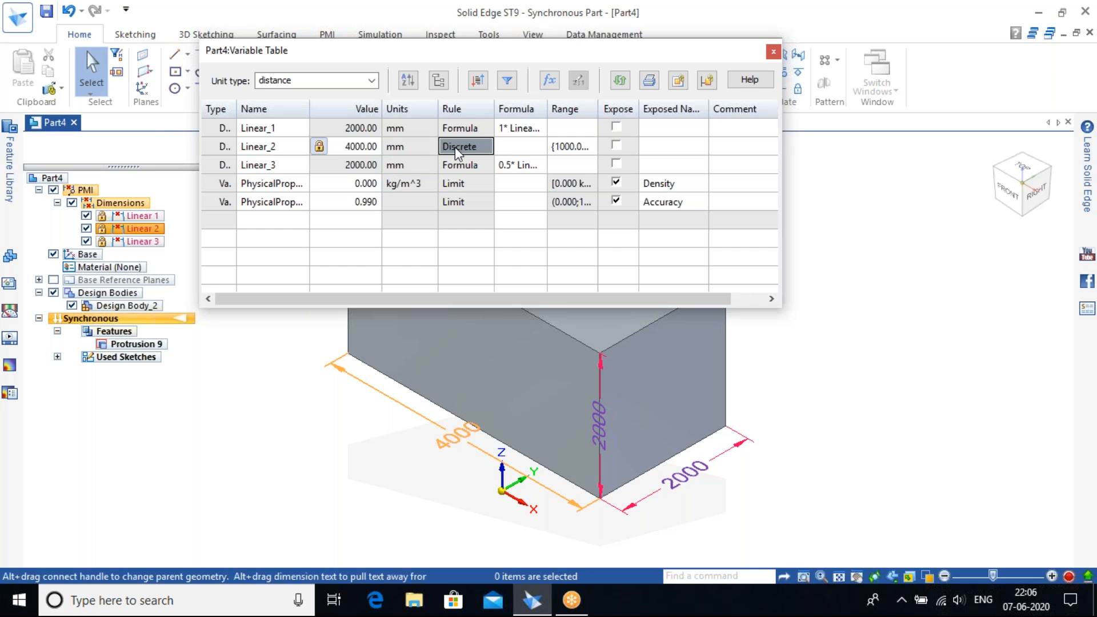
pyautogui.rightClick(455, 146)
pyautogui.click(515, 368)
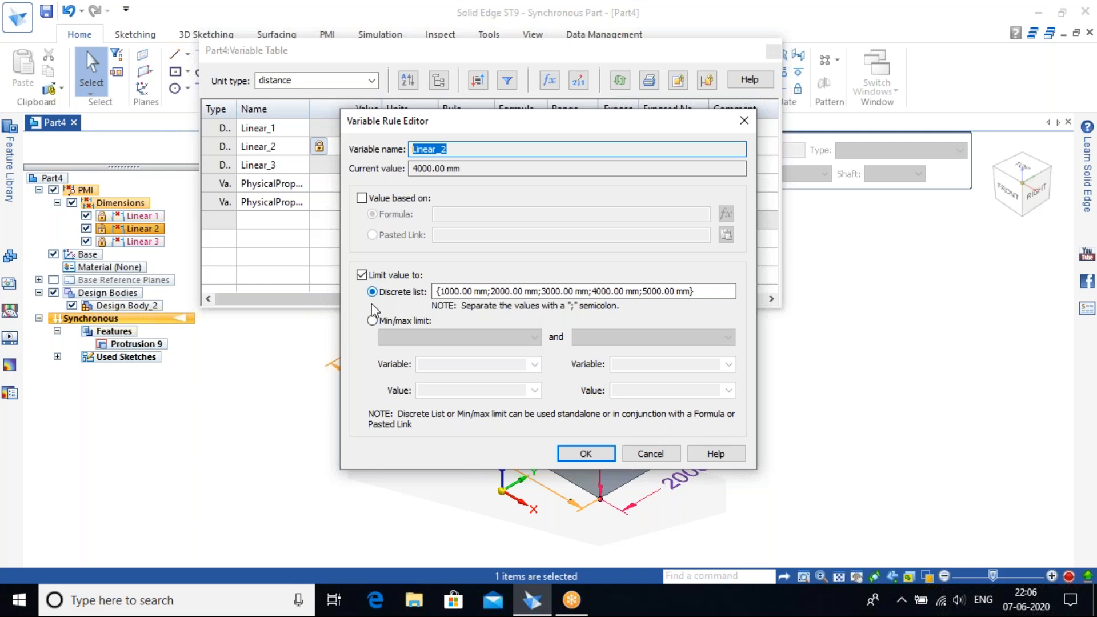
pyautogui.click(396, 323)
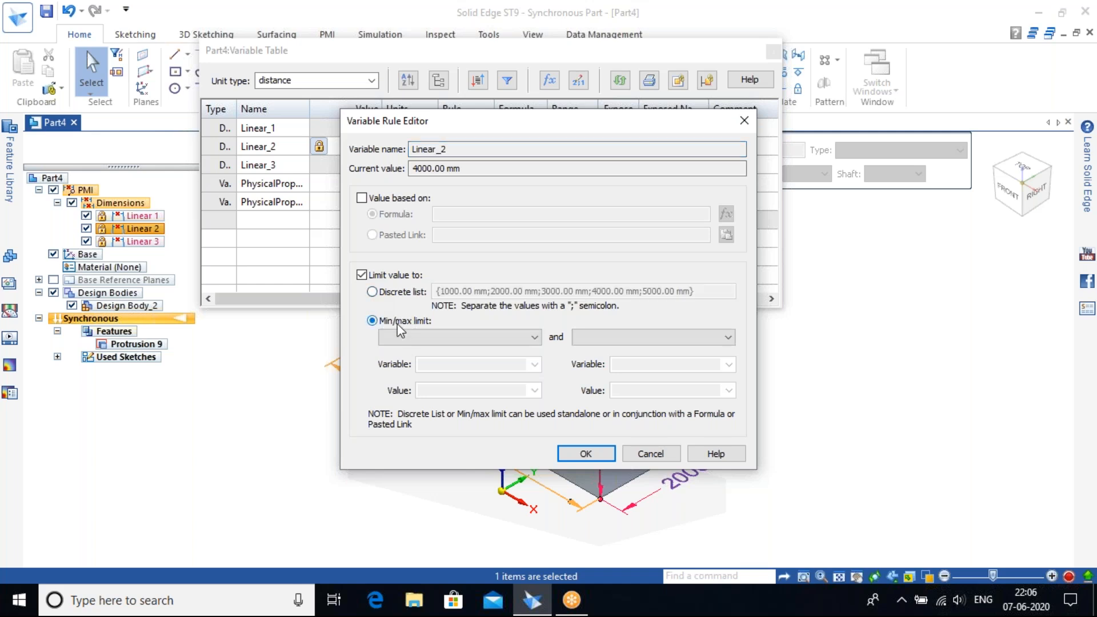
pyautogui.click(474, 337)
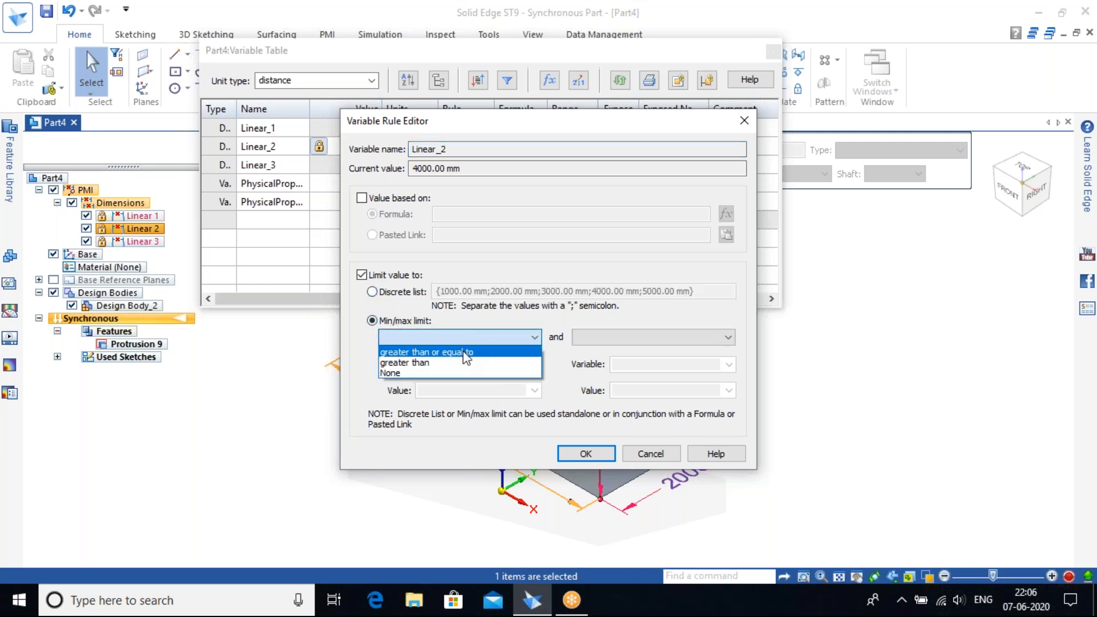
pyautogui.click(454, 364)
pyautogui.click(445, 390)
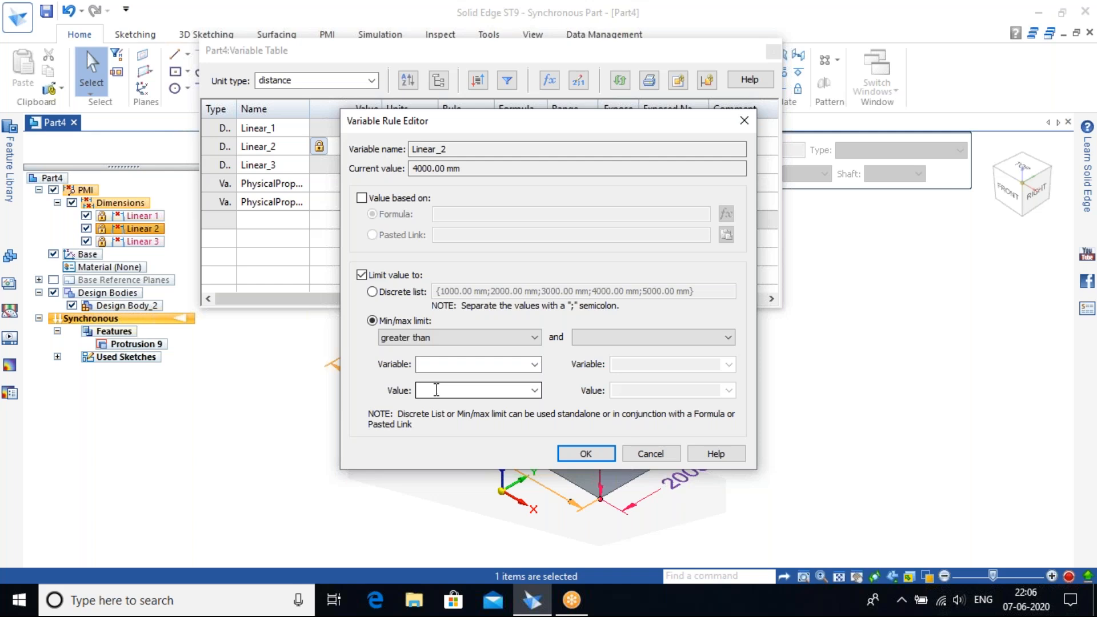
pyautogui.write('2000')
# Add an upper bound of less than 10000 mm to the Linear_2 limit and apply the rule.
pyautogui.click(626, 340)
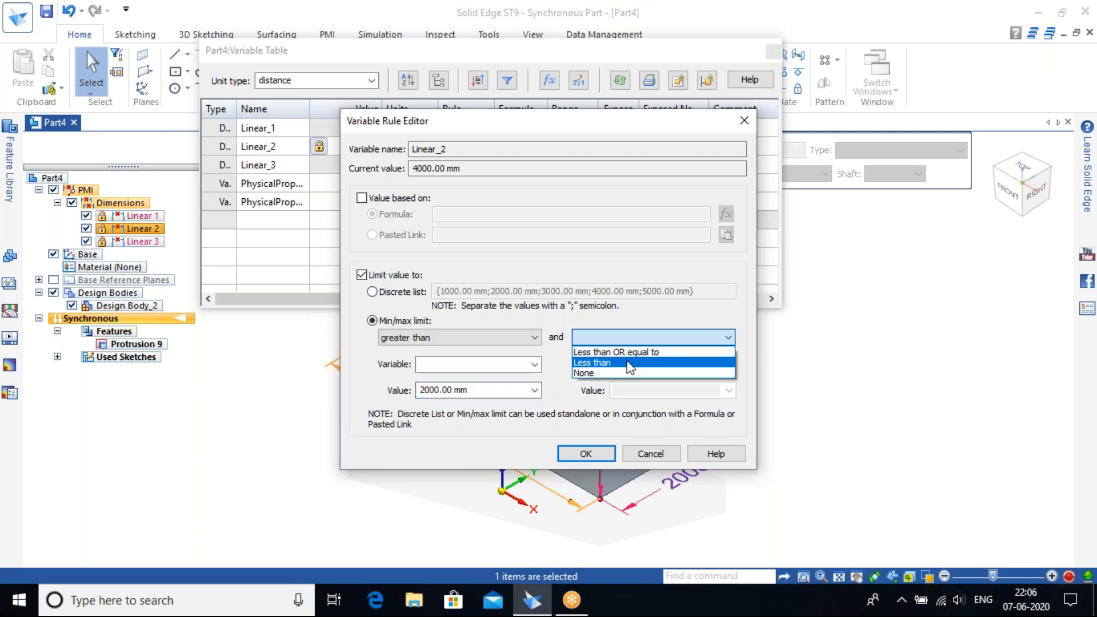
pyautogui.click(628, 361)
pyautogui.click(630, 390)
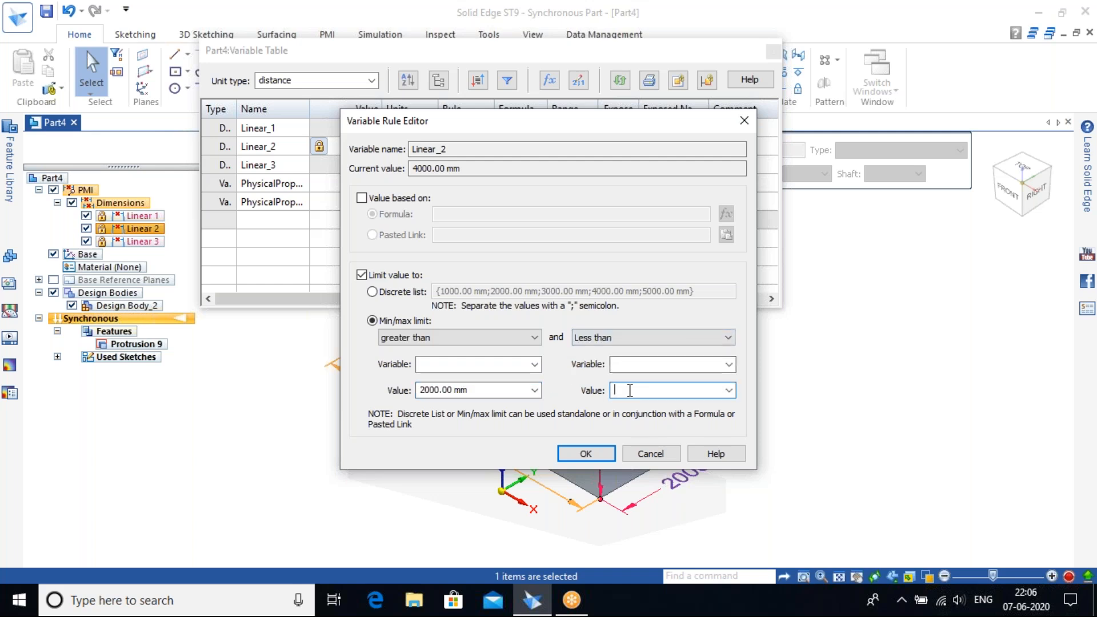
pyautogui.write('10000')
pyautogui.click(593, 454)
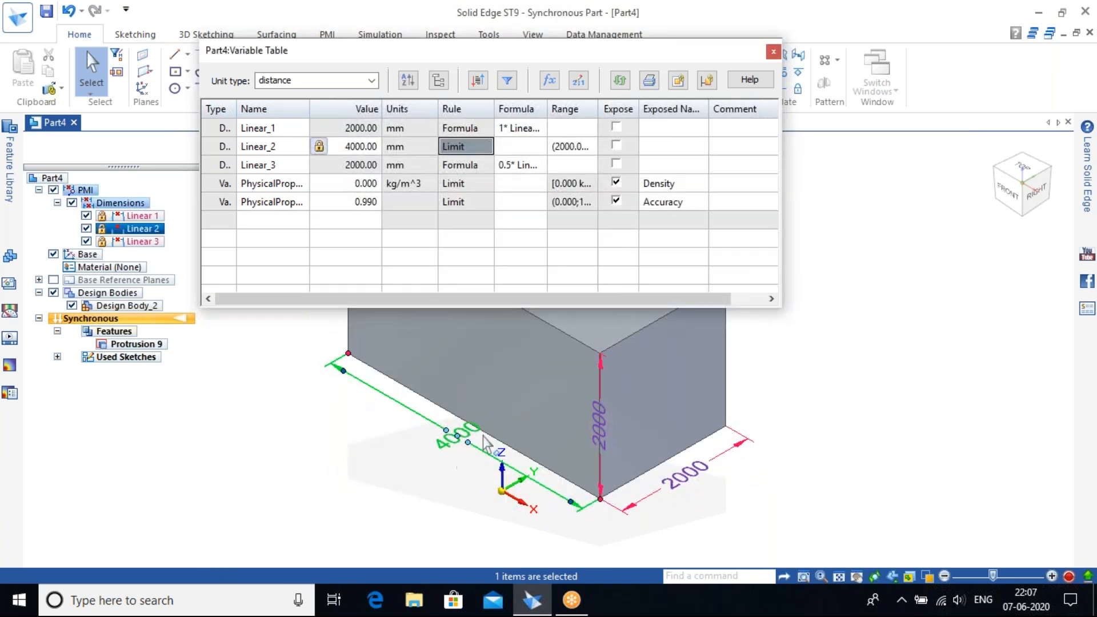
pyautogui.press('Escape')
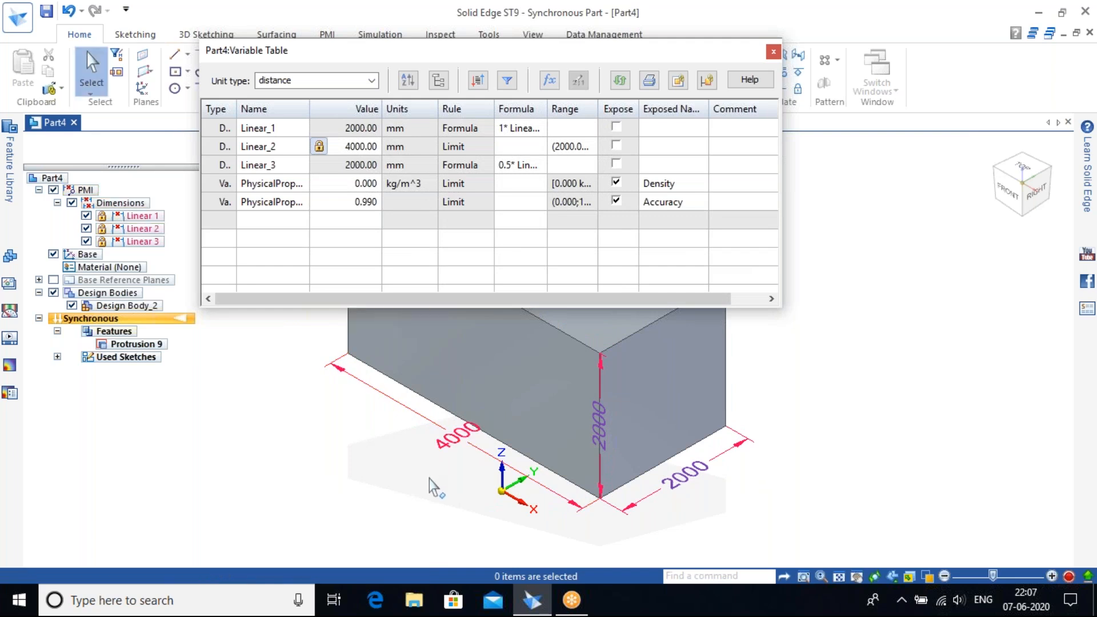
# Try to set the block's length dimension to 1000 mm, outside the defined limits.
pyautogui.keyDown('shift'); pyautogui.moveTo(430, 479); pyautogui.dragTo(469, 503, button='middle'); pyautogui.keyUp('shift')
pyautogui.click(497, 459)
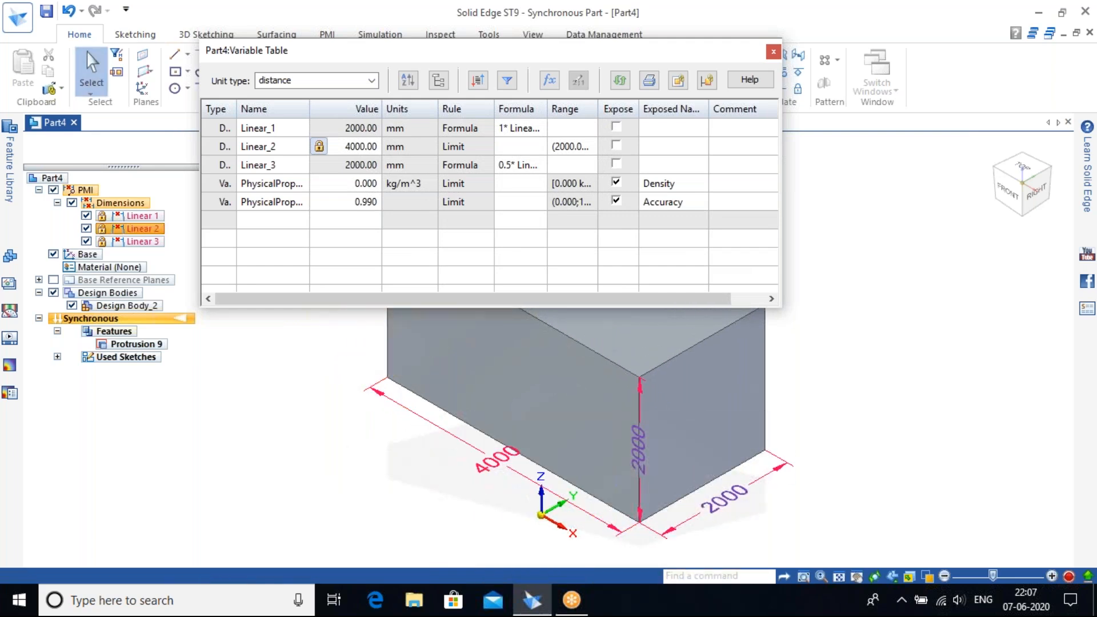
pyautogui.write('1000')
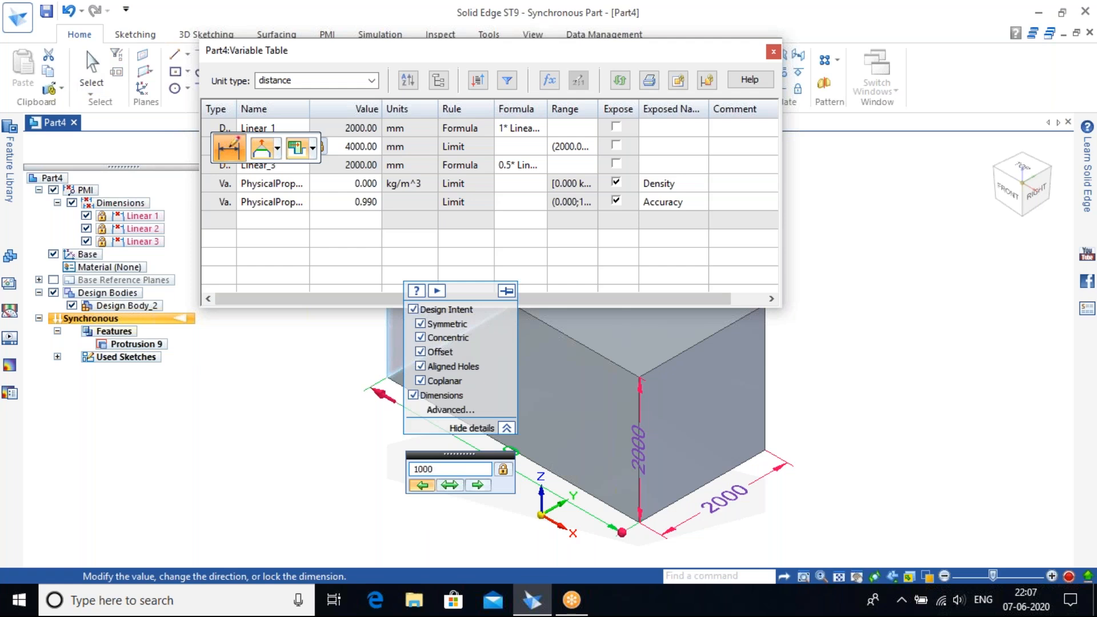
pyautogui.press('Return')
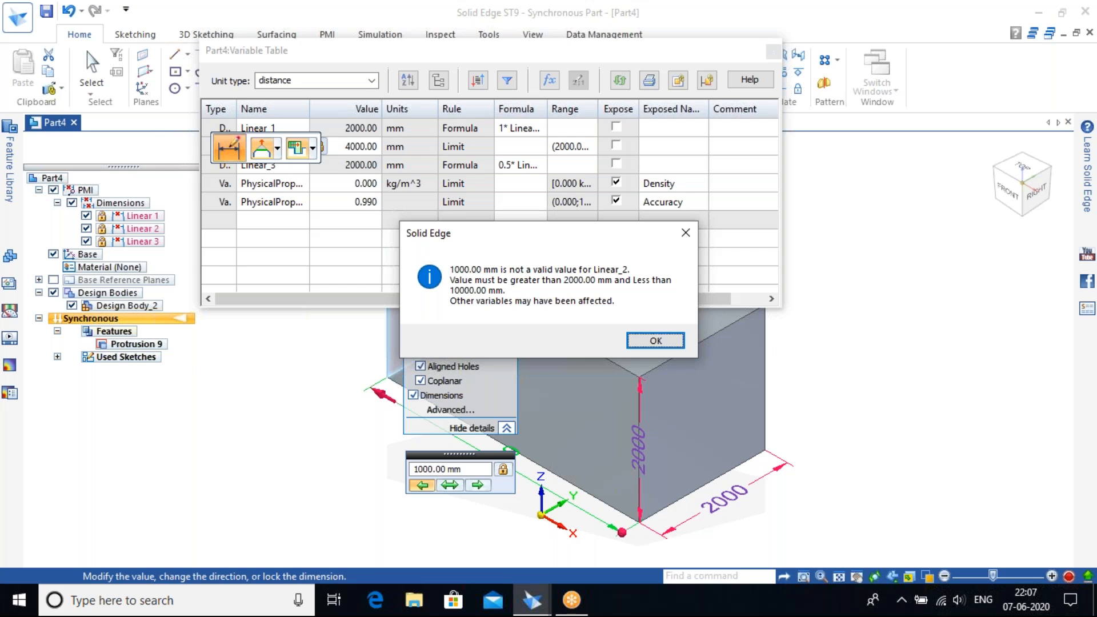
pyautogui.press('Return')
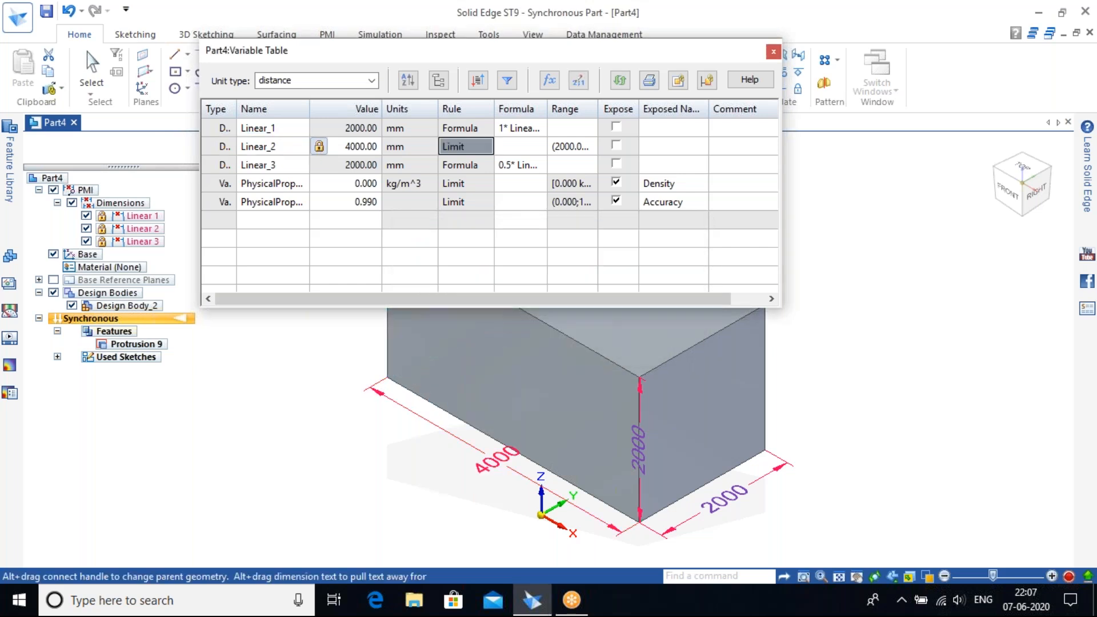
pyautogui.press('Escape')
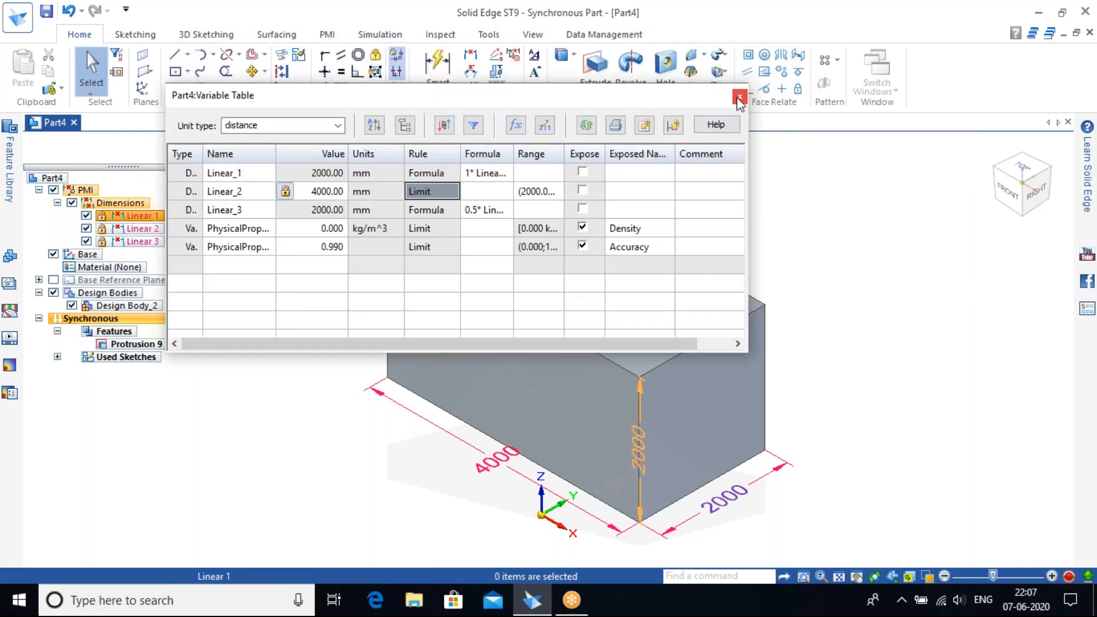
# Close the Variable Table and the Part4 document without saving.
pyautogui.click(773, 52)
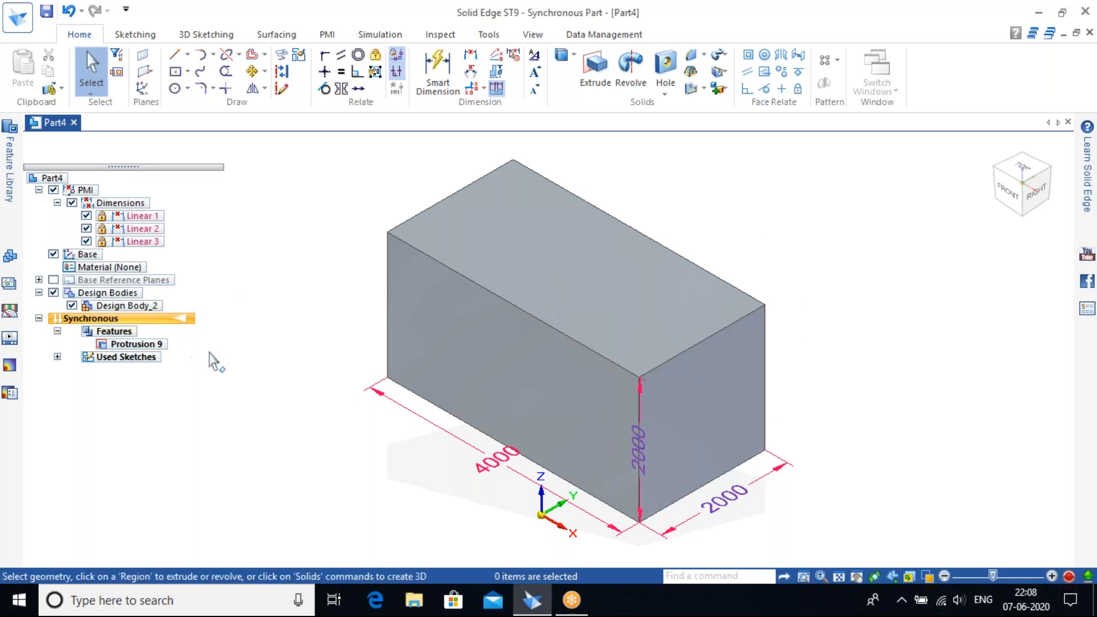
pyautogui.click(1066, 123)
pyautogui.click(565, 366)
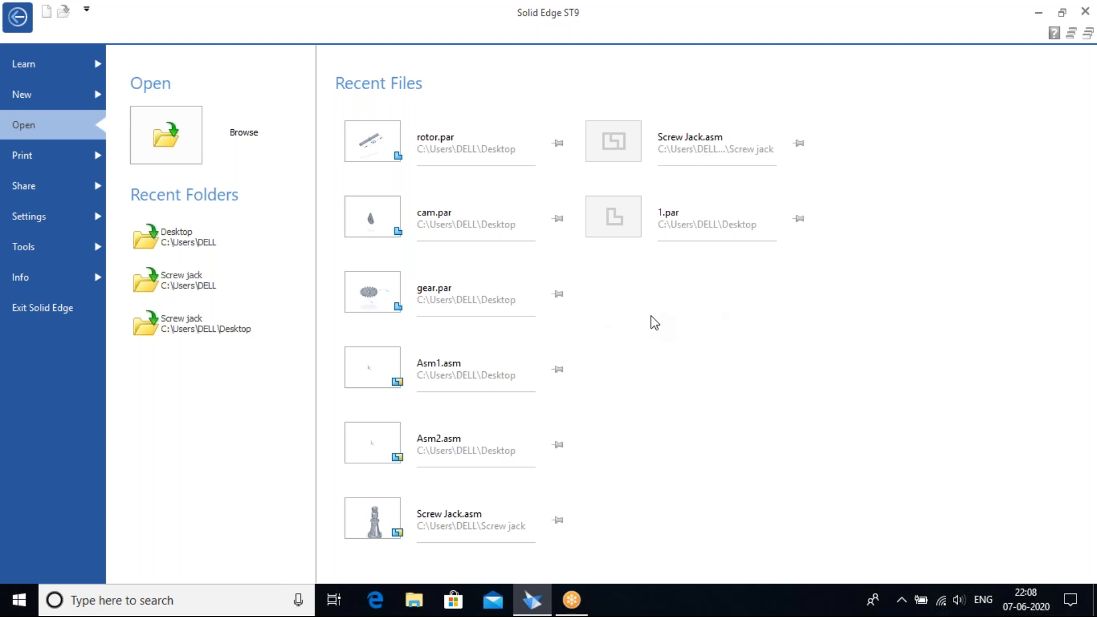
# Create a new assembly document from the ISO Metric Assembly template.
pyautogui.click(94, 101)
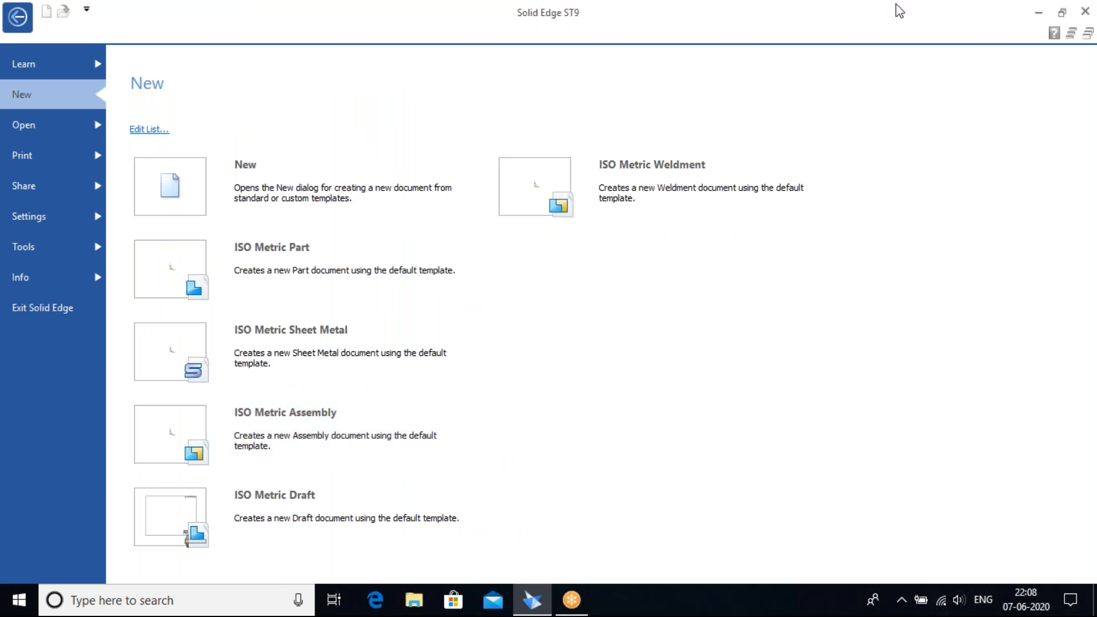
pyautogui.click(396, 422)
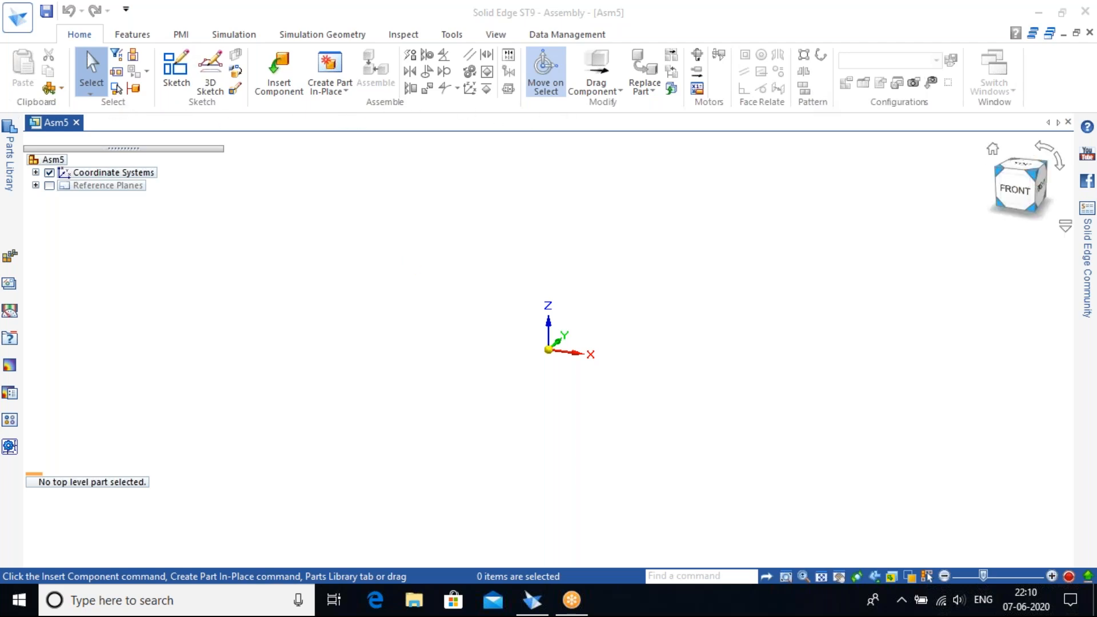
pyautogui.click(992, 149)
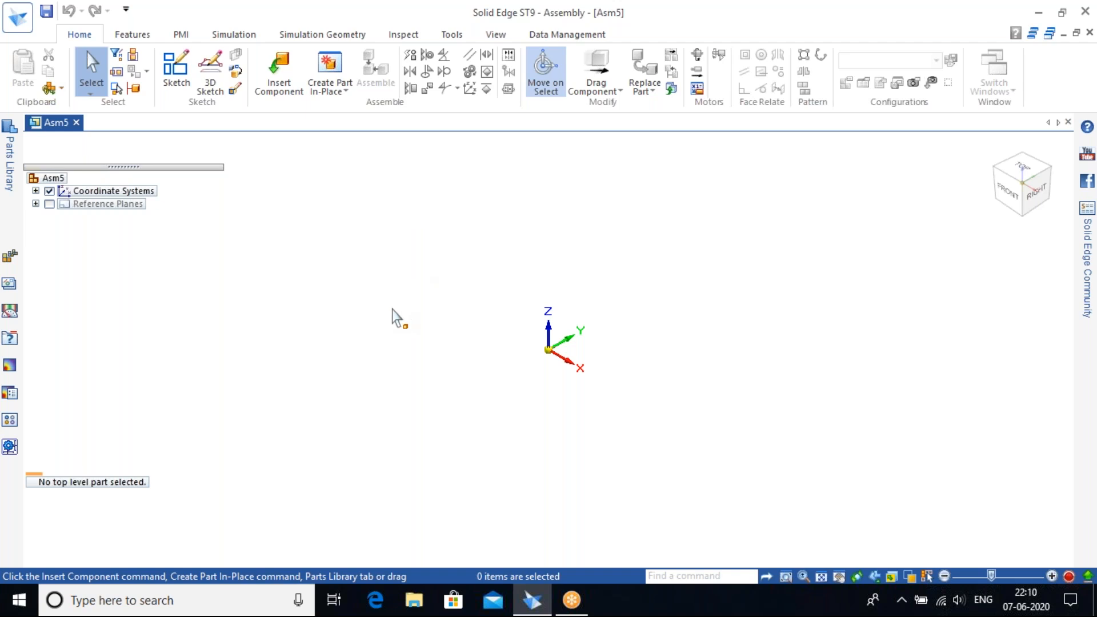
# Start inserting a component and move the Parts Library up from the Desktop folder to Local Disk (C:).
pyautogui.click(293, 80)
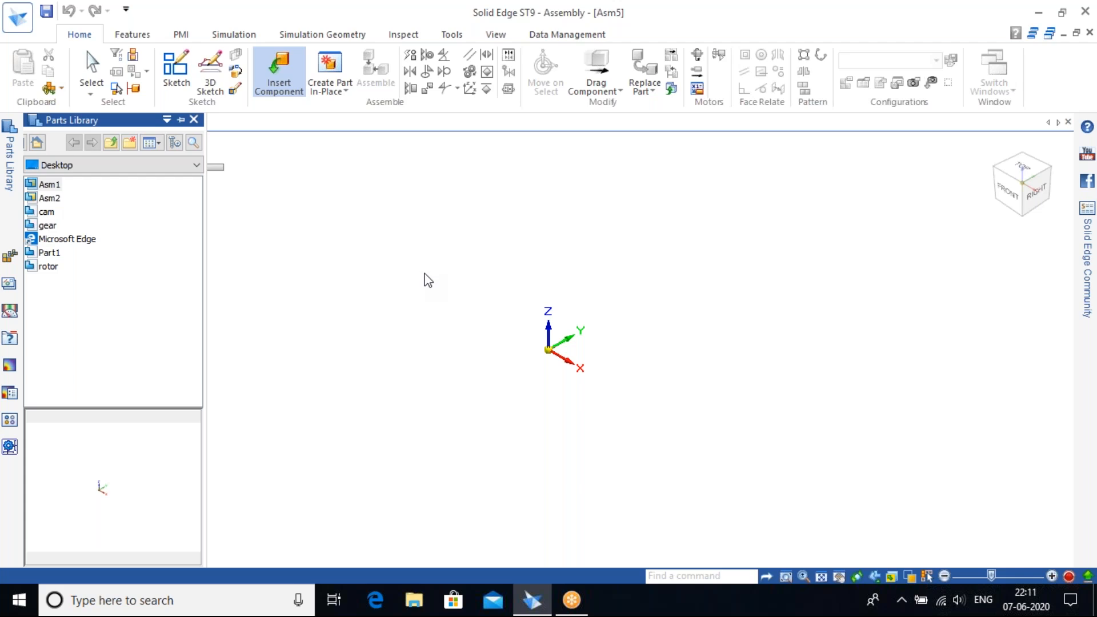
pyautogui.click(111, 142)
pyautogui.click(111, 142)
pyautogui.click(111, 142)
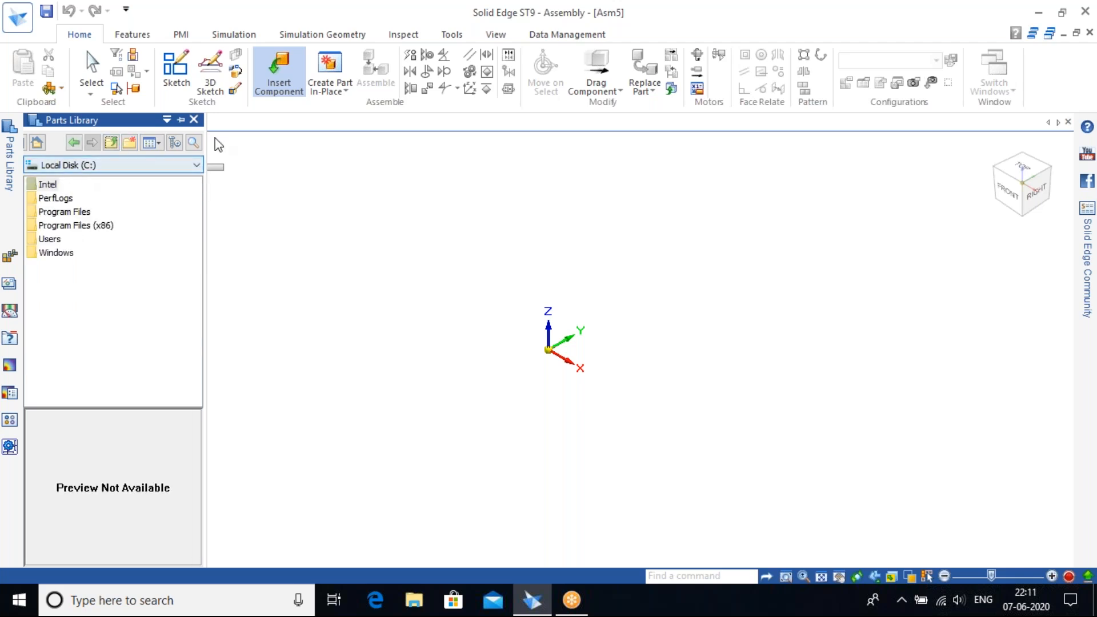
pyautogui.click(319, 236)
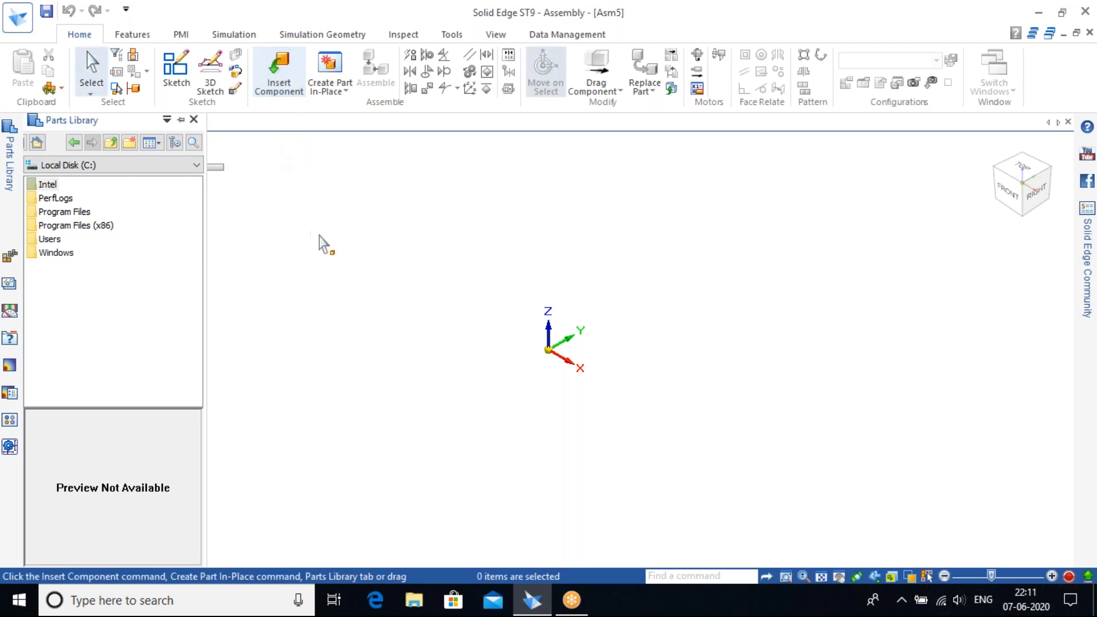
# Restart Insert Component and open the Training folder in C: under Program Files, Solid Edge ST9.
pyautogui.click(279, 66)
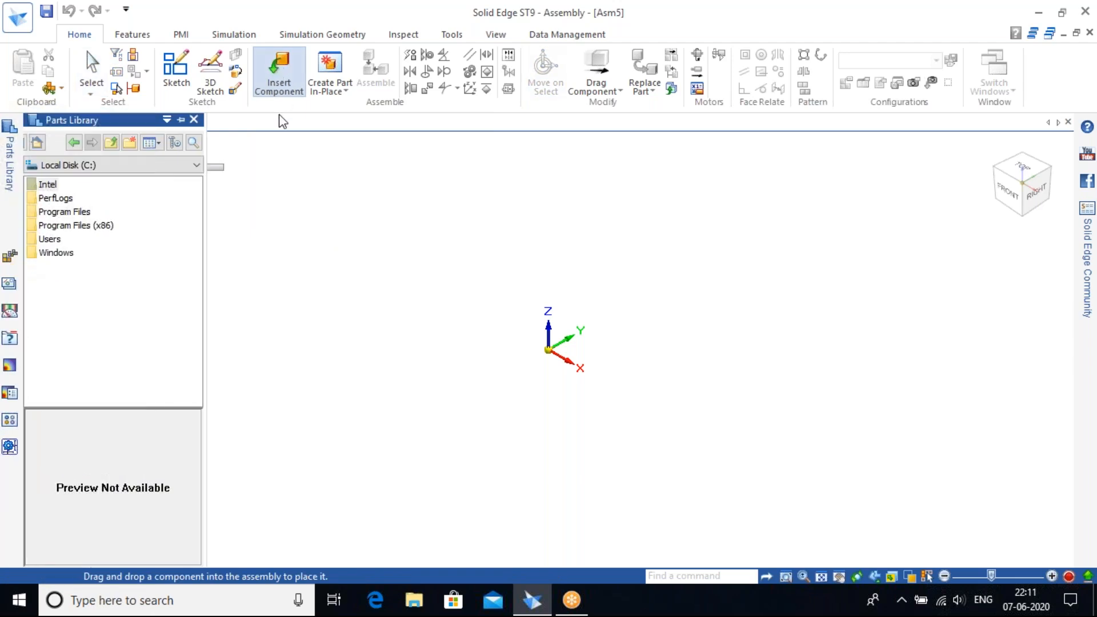
pyautogui.click(115, 165)
pyautogui.click(113, 341)
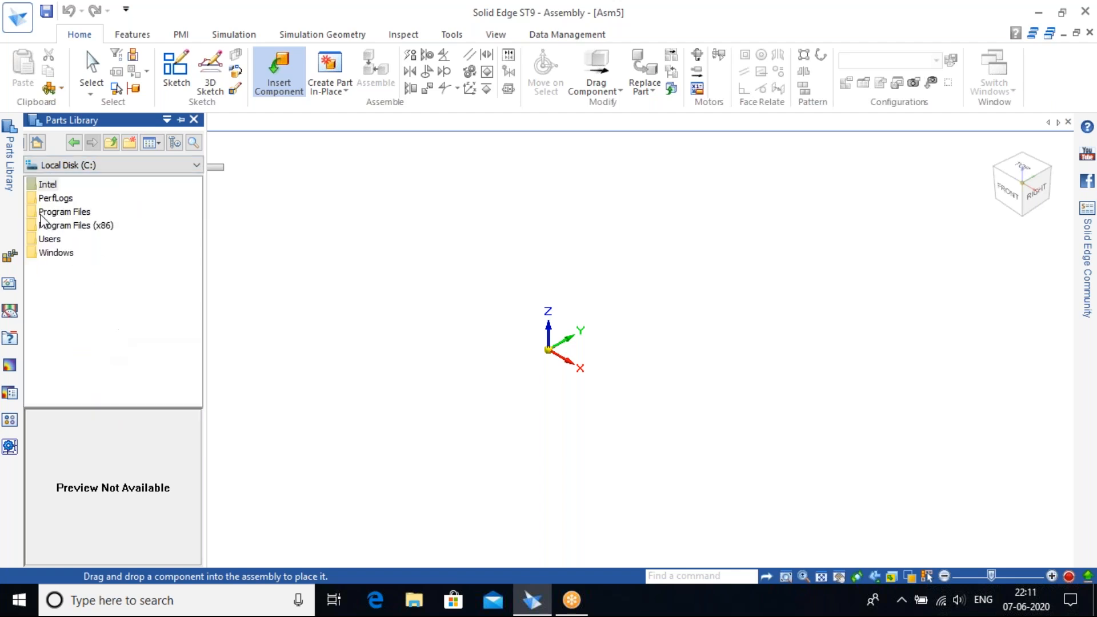
pyautogui.doubleClick(60, 212)
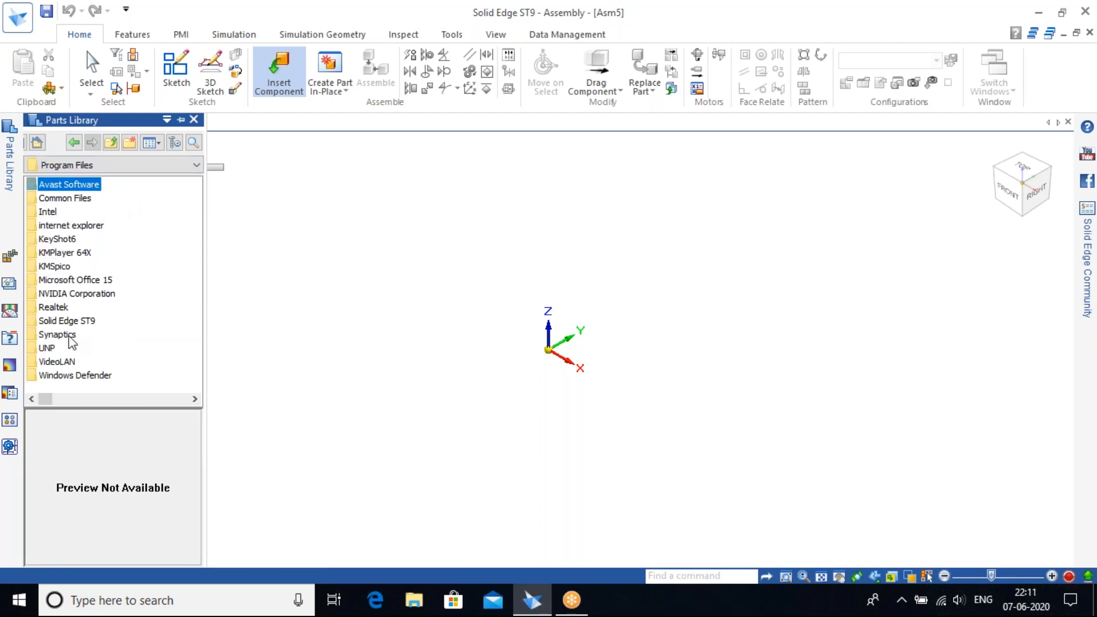
pyautogui.doubleClick(83, 321)
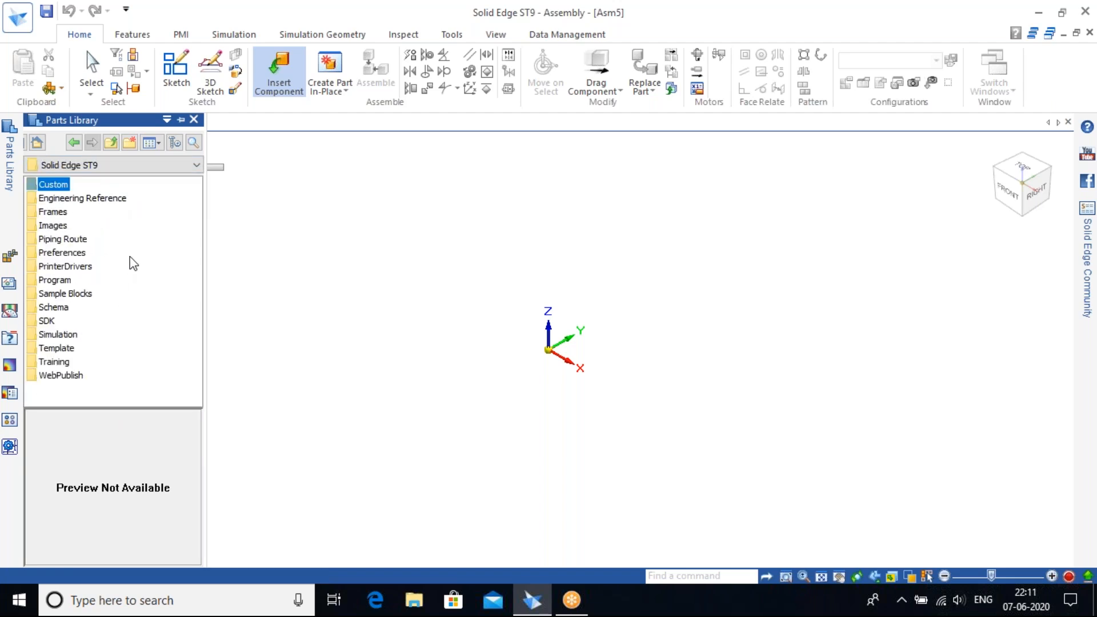
pyautogui.doubleClick(54, 361)
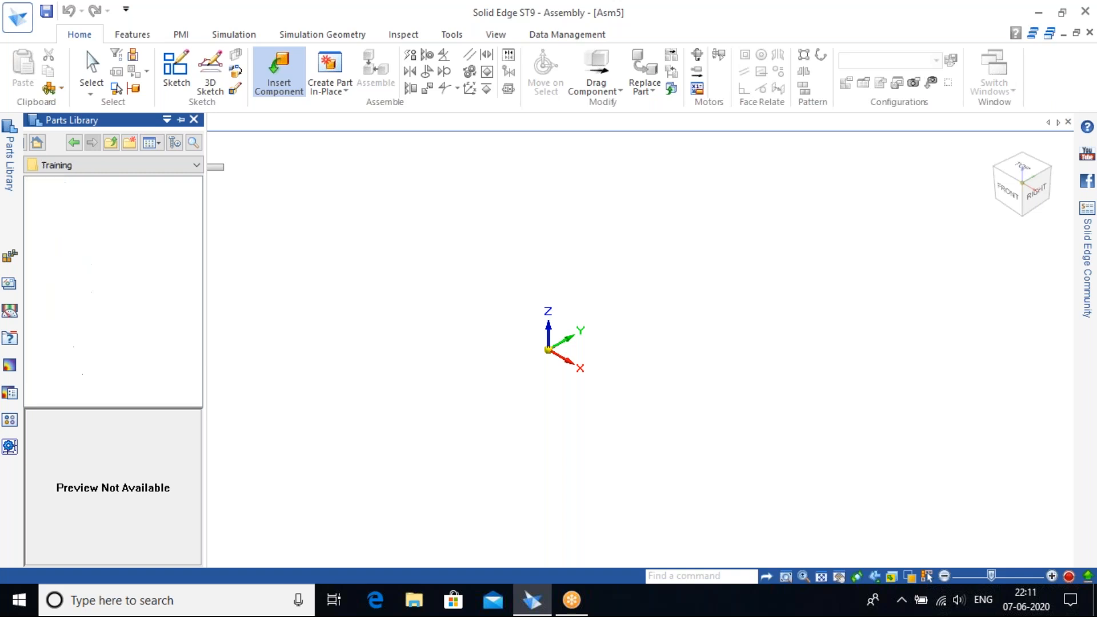
# Preview several parts in the Training folder, including 60mm_pulley, anchor and BOLT_8x.
pyautogui.click(48, 320)
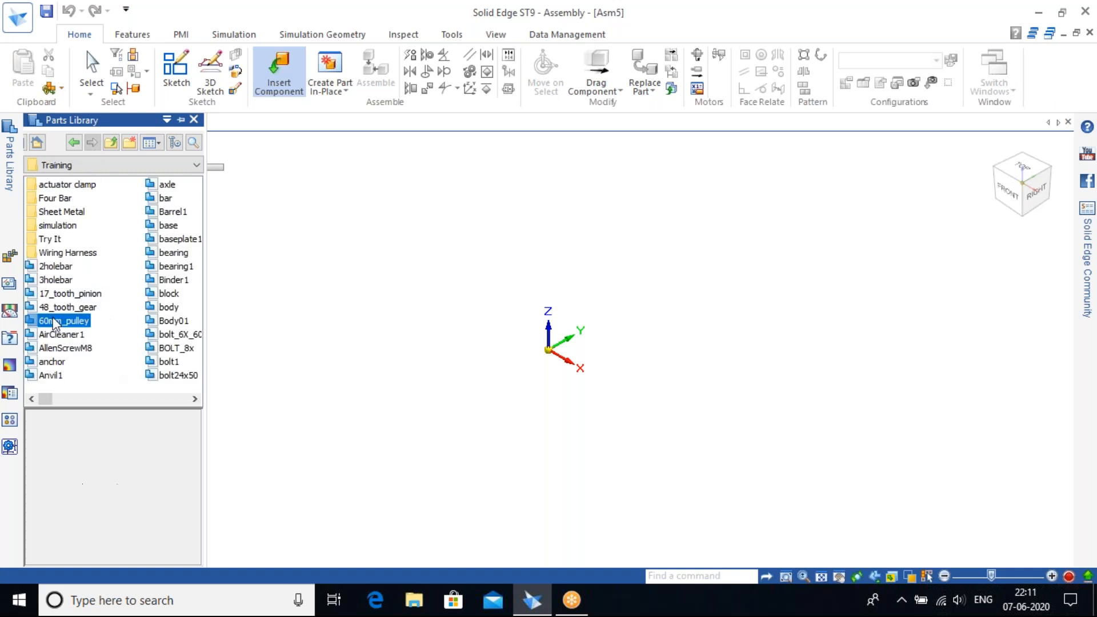
pyautogui.click(61, 281)
pyautogui.click(60, 333)
pyautogui.click(56, 361)
pyautogui.click(157, 309)
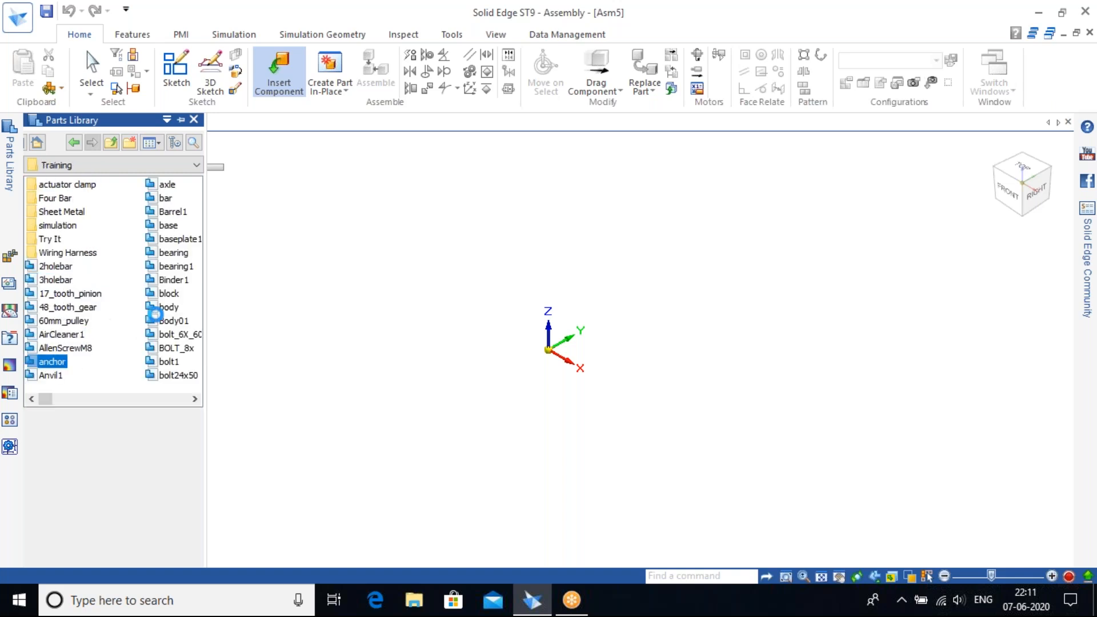
pyautogui.click(162, 266)
pyautogui.click(161, 199)
pyautogui.click(161, 280)
pyautogui.click(170, 347)
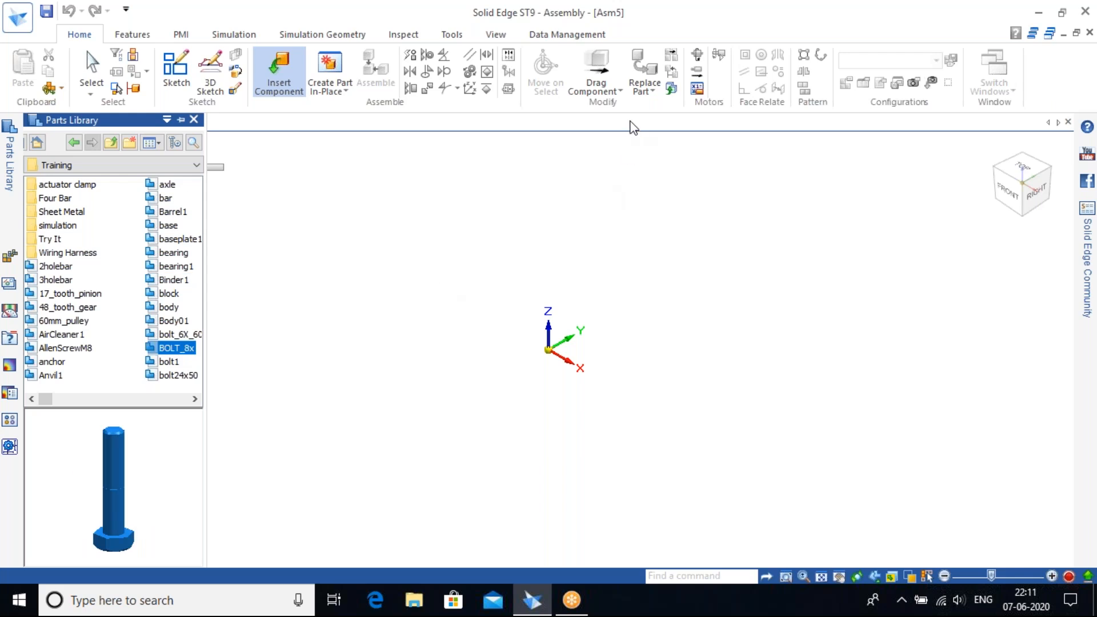
pyautogui.click(811, 24)
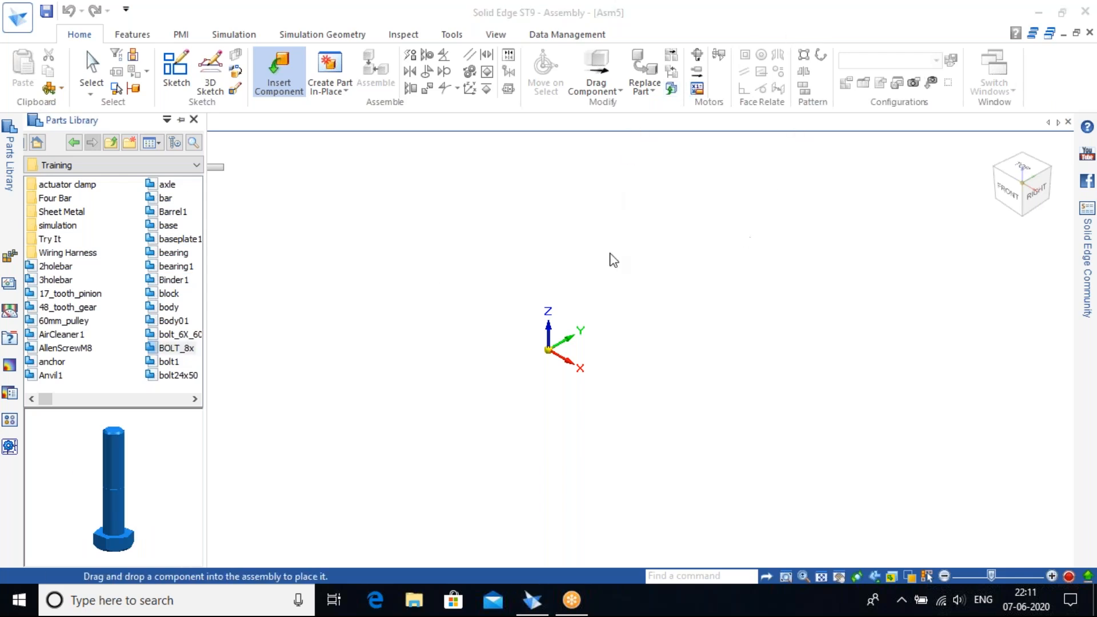
# Place the anchor part from the Training folder as the first component and inspect its displayed reference planes.
pyautogui.click(62, 362)
pyautogui.click(61, 319)
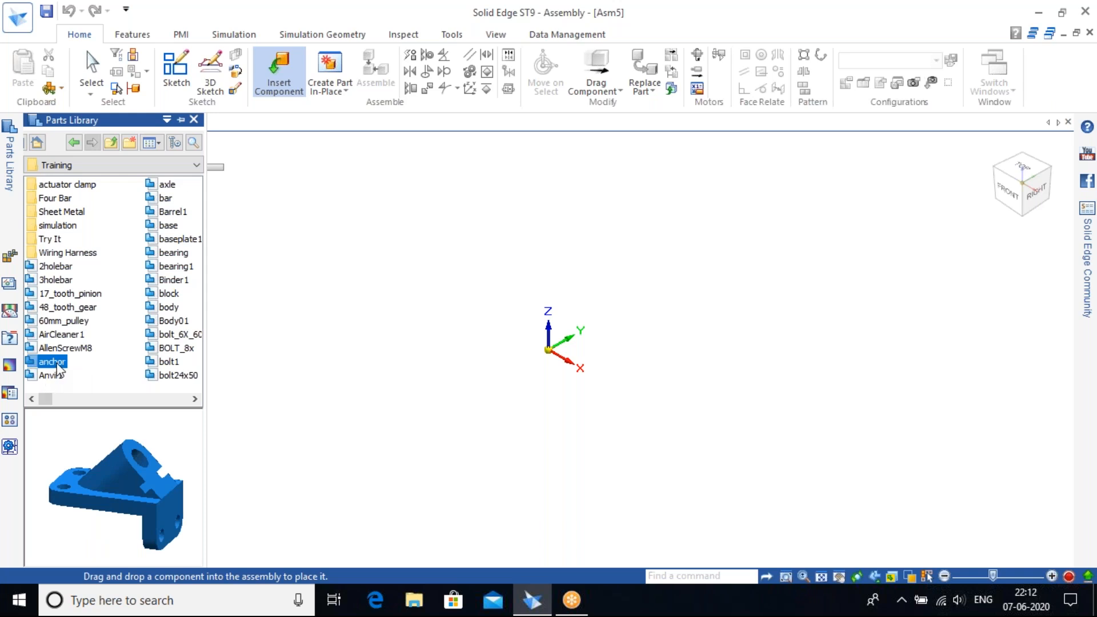
pyautogui.moveTo(57, 366); pyautogui.dragTo(470, 343)
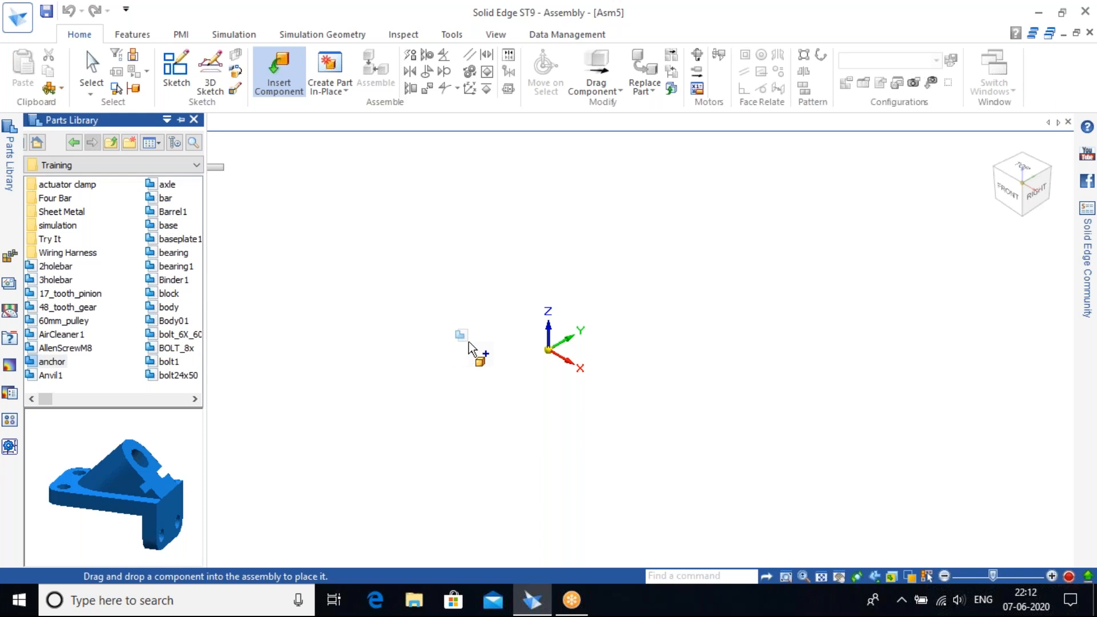
pyautogui.moveTo(469, 343); pyautogui.dragTo(606, 318)
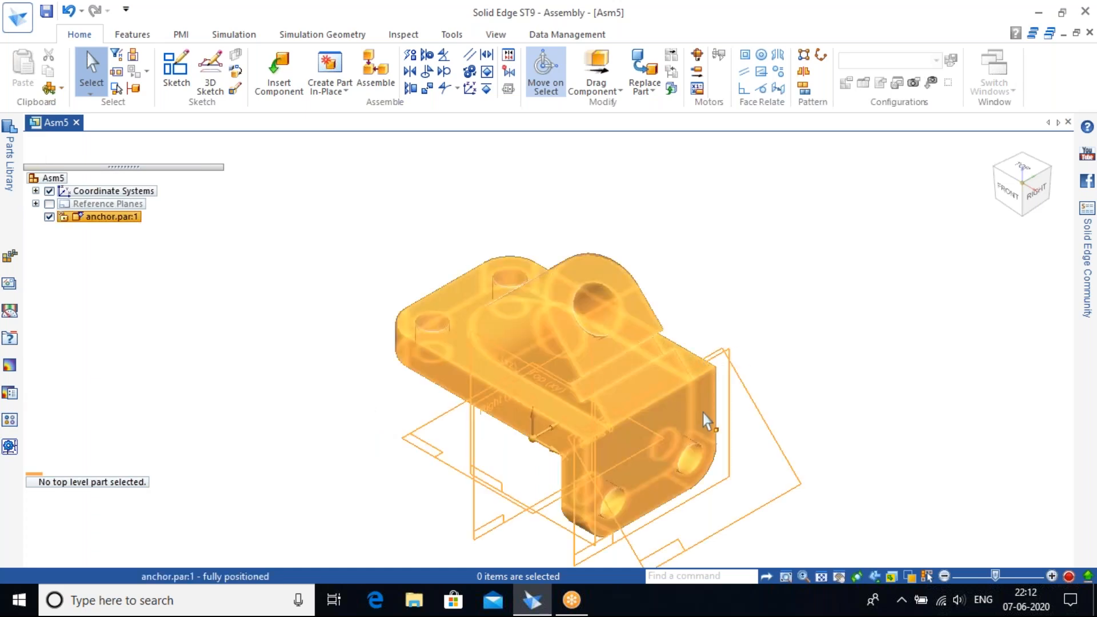
pyautogui.moveTo(421, 465); pyautogui.dragTo(666, 482, button='middle')
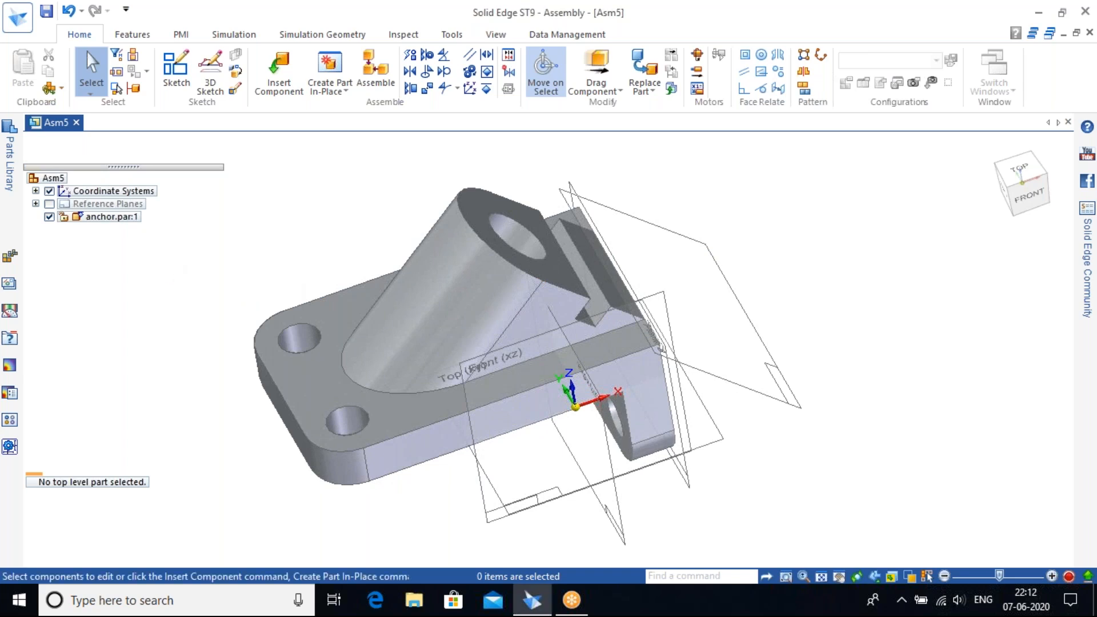
# Delete the anchor component from the assembly and restore the isometric view.
pyautogui.click(115, 217)
pyautogui.rightClick(112, 217)
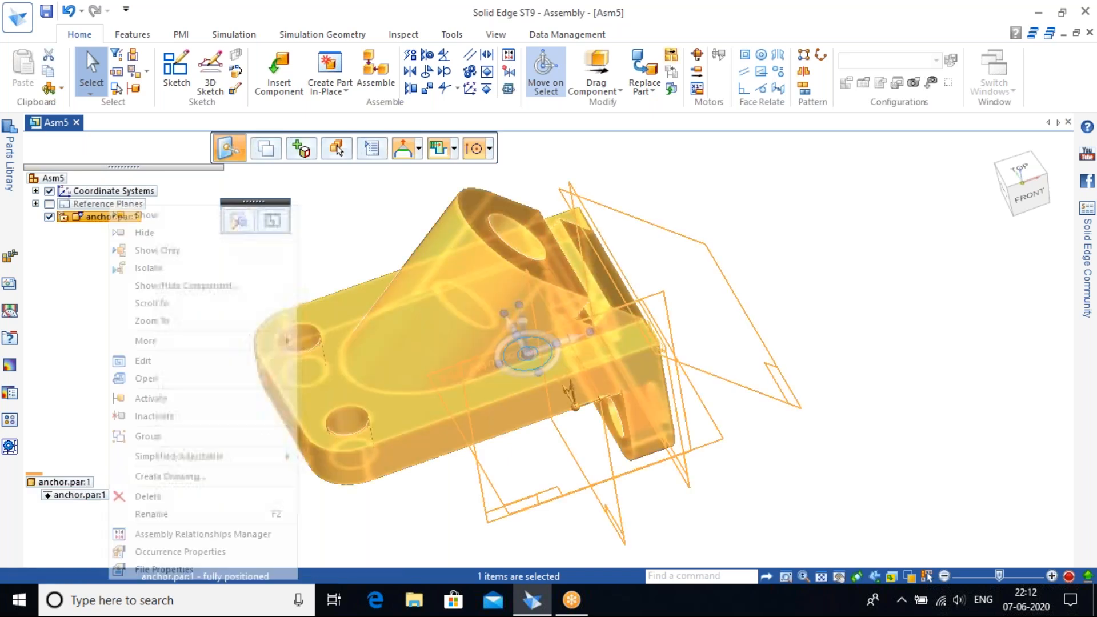
pyautogui.click(188, 501)
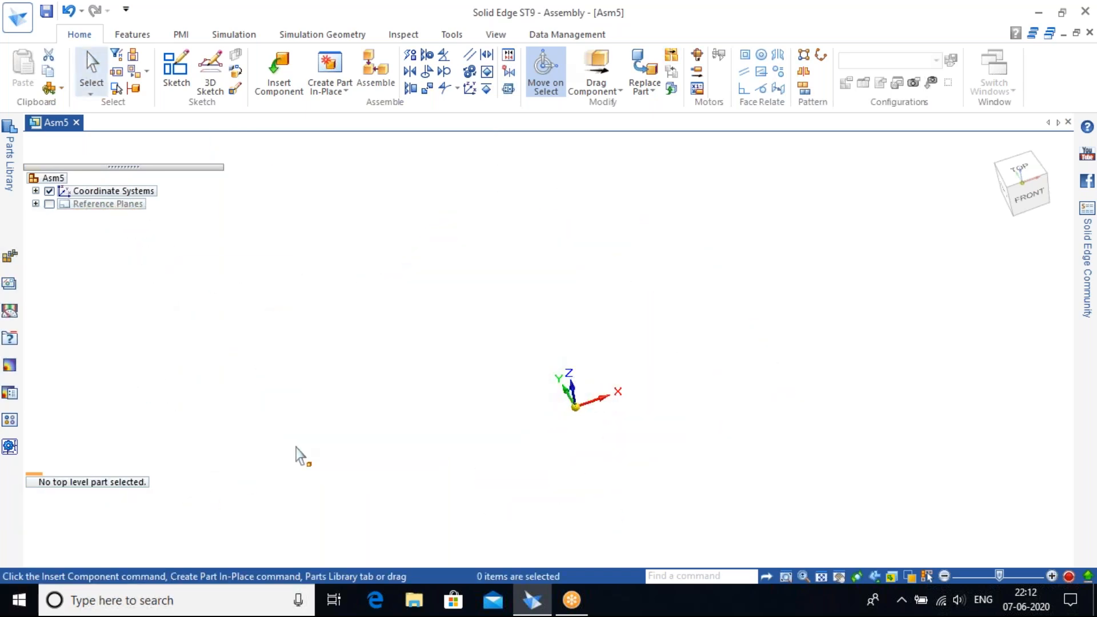
pyautogui.click(992, 149)
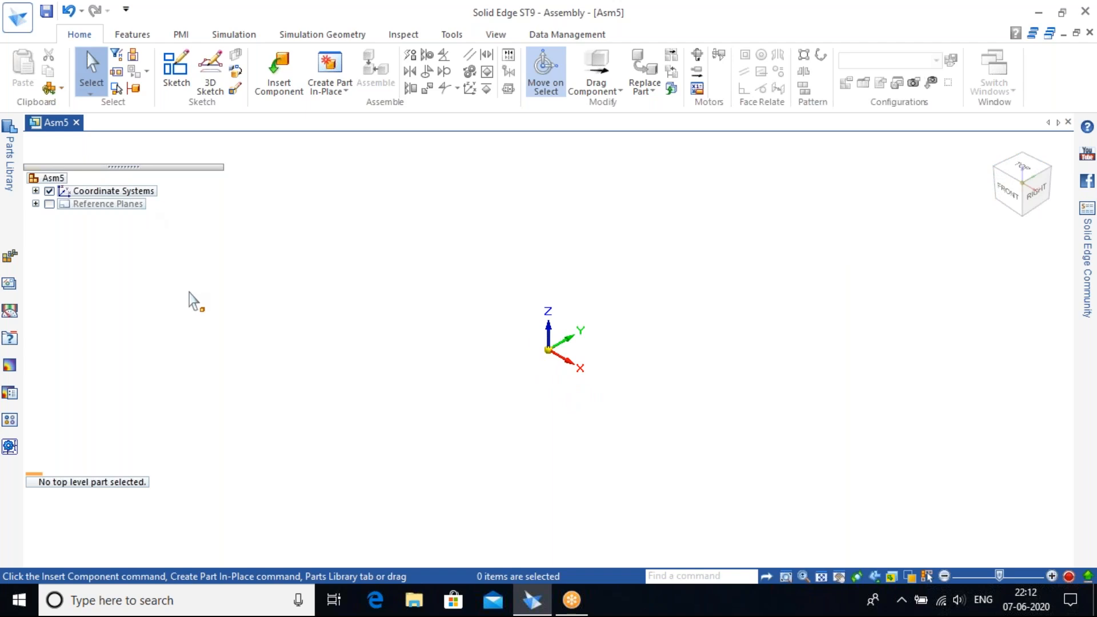
# Turn off showing reference planes of components in the Assembly page of the Solid Edge options and apply the change.
pyautogui.click(19, 20)
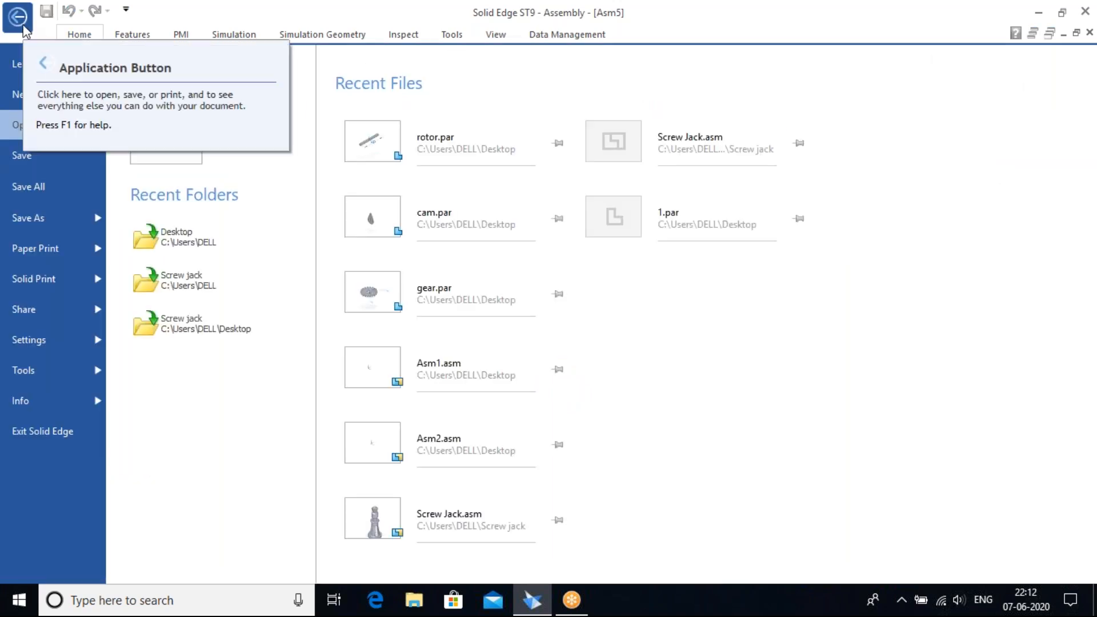
pyautogui.click(80, 337)
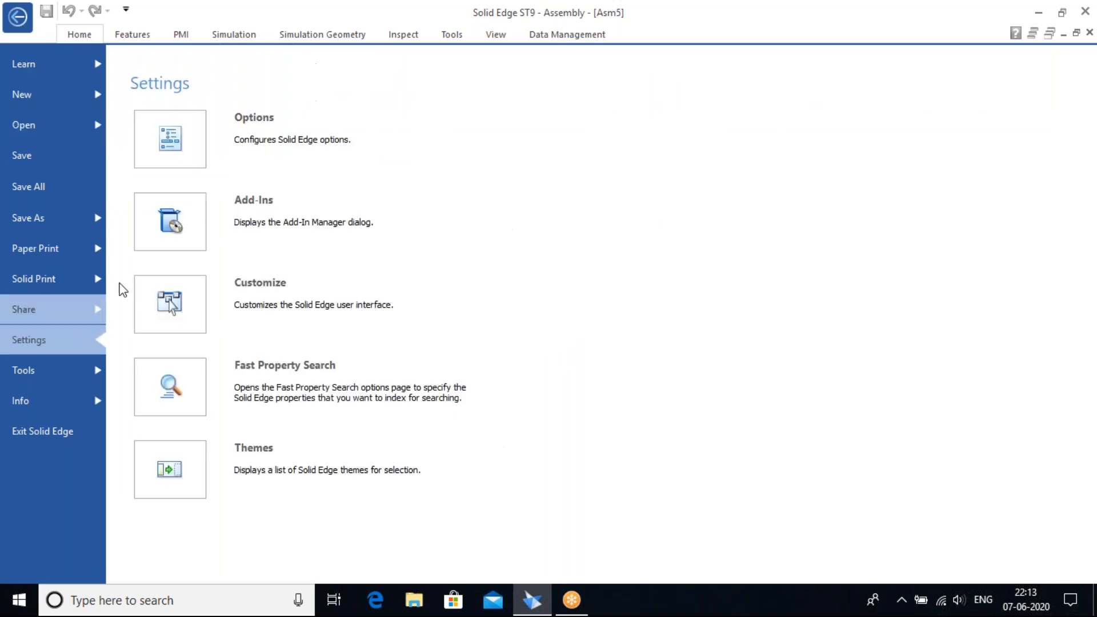
pyautogui.click(169, 139)
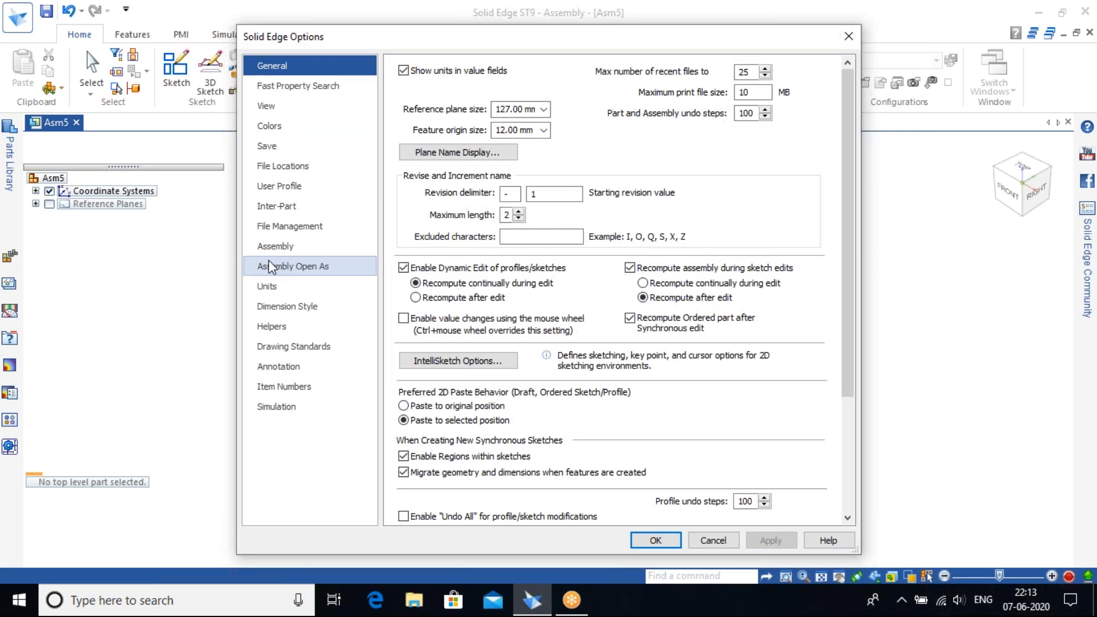
pyautogui.click(280, 250)
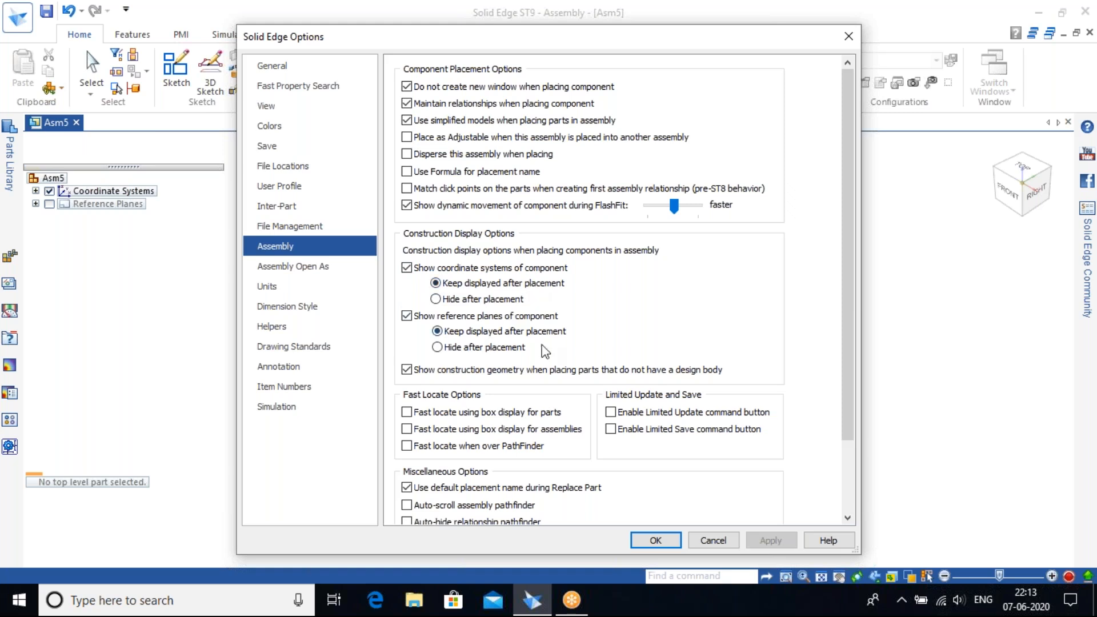
pyautogui.click(407, 316)
pyautogui.click(765, 540)
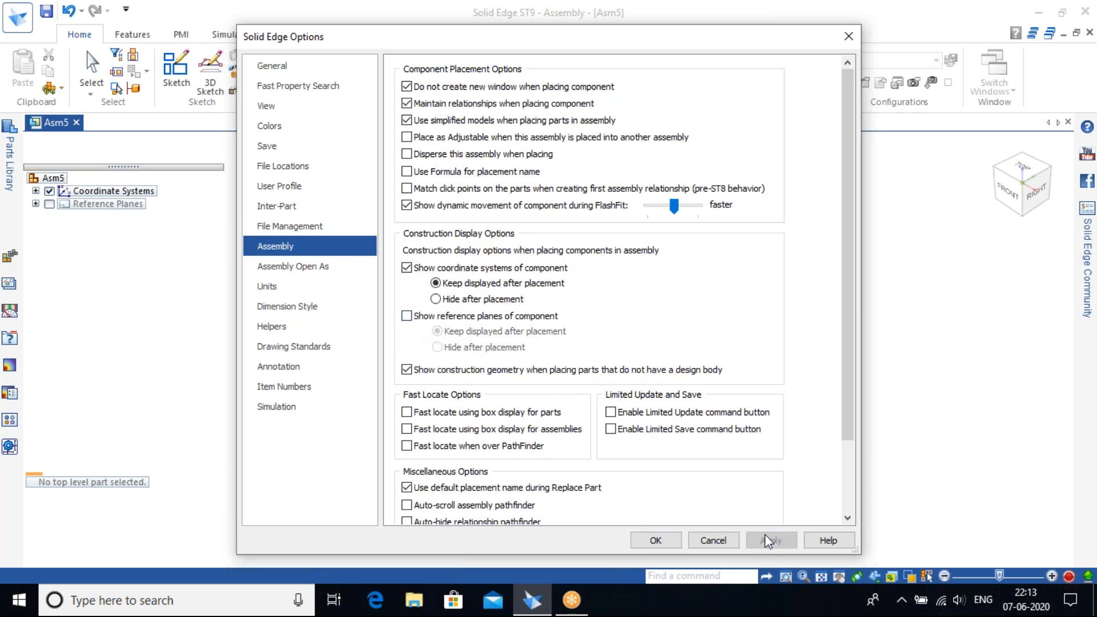
pyautogui.click(675, 543)
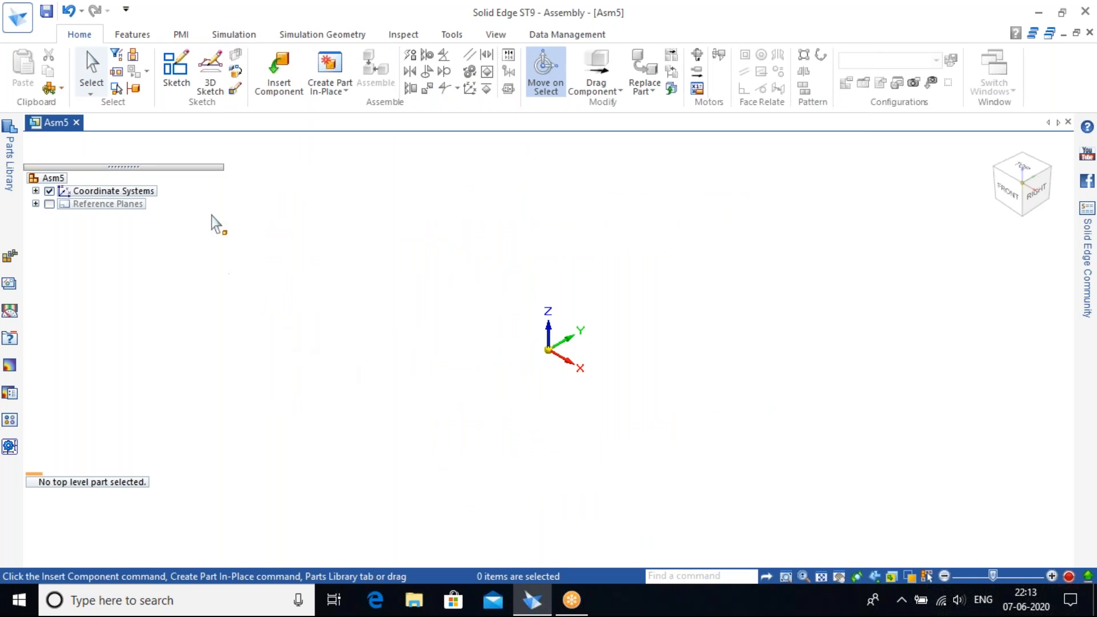
# Insert the anchor part from the Training folder into the empty assembly and return to the isometric view.
pyautogui.click(269, 74)
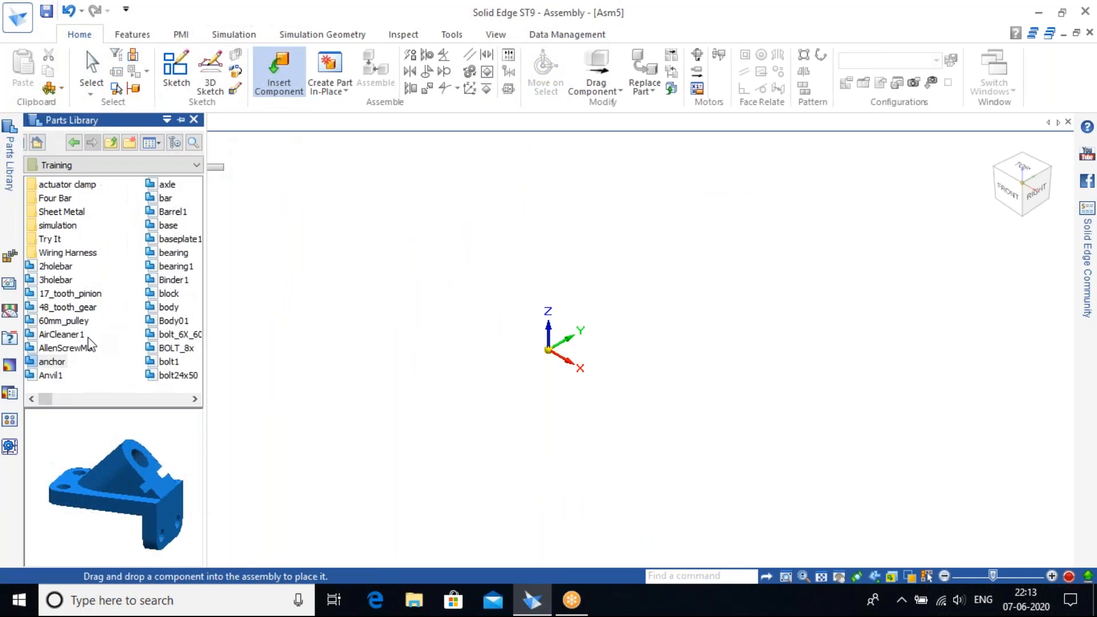
pyautogui.moveTo(57, 362); pyautogui.dragTo(471, 423)
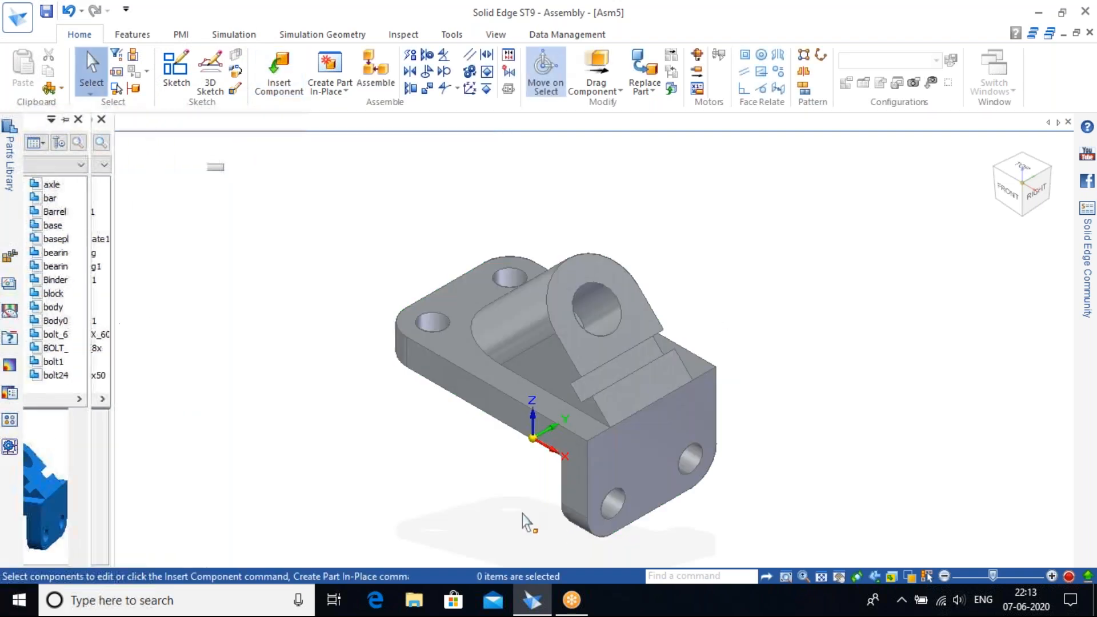
pyautogui.moveTo(502, 514); pyautogui.dragTo(425, 277, button='middle')
pyautogui.click(992, 149)
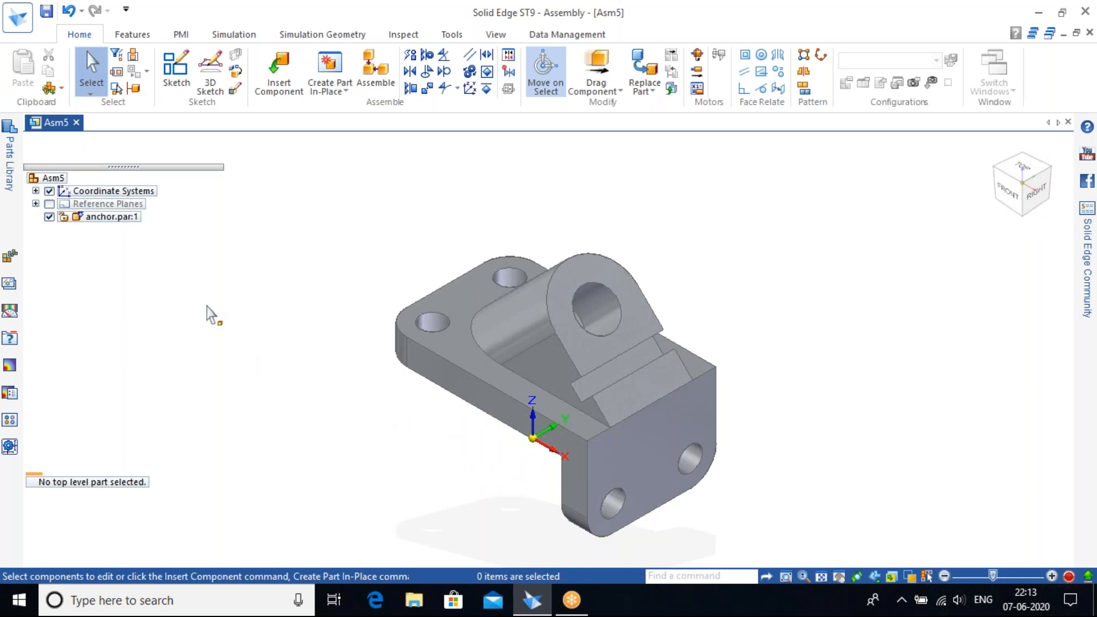
# Pick AllenScrewM8 from the Training folder and place it in free space beside the anchor without assigning relationships.
pyautogui.click(278, 79)
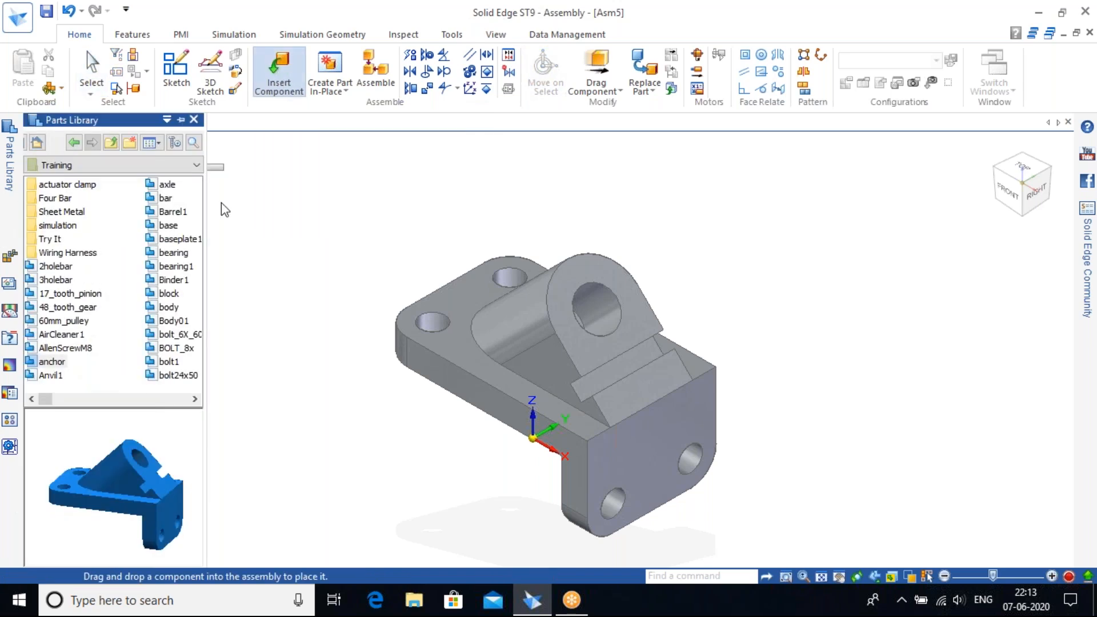
pyautogui.click(75, 334)
pyautogui.click(79, 321)
pyautogui.click(79, 307)
pyautogui.click(72, 334)
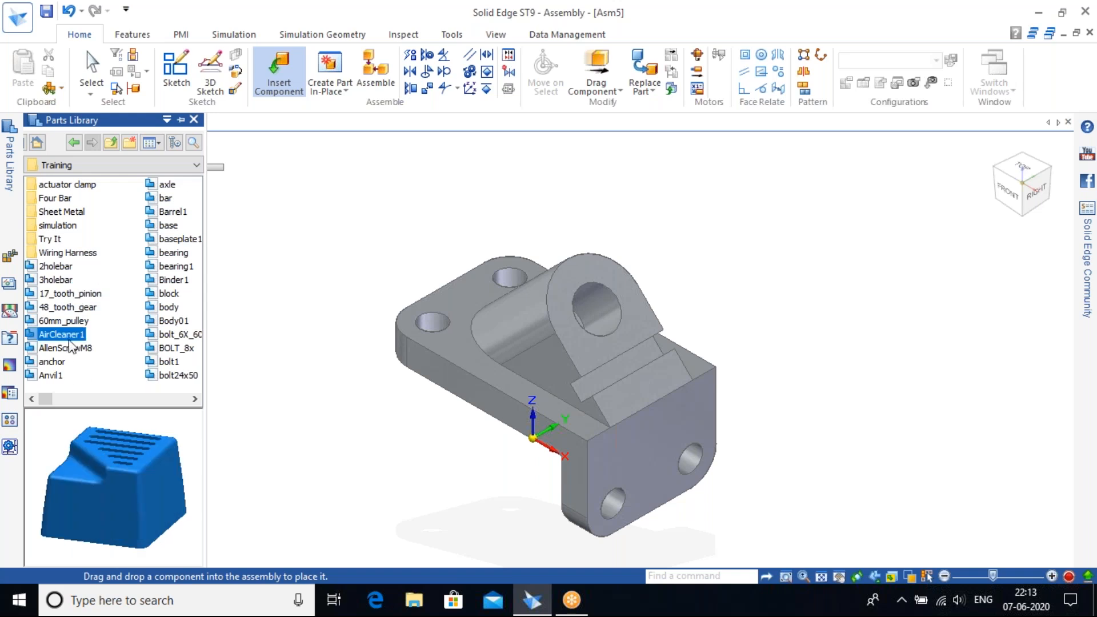
pyautogui.click(74, 374)
pyautogui.click(59, 359)
pyautogui.press('Up')
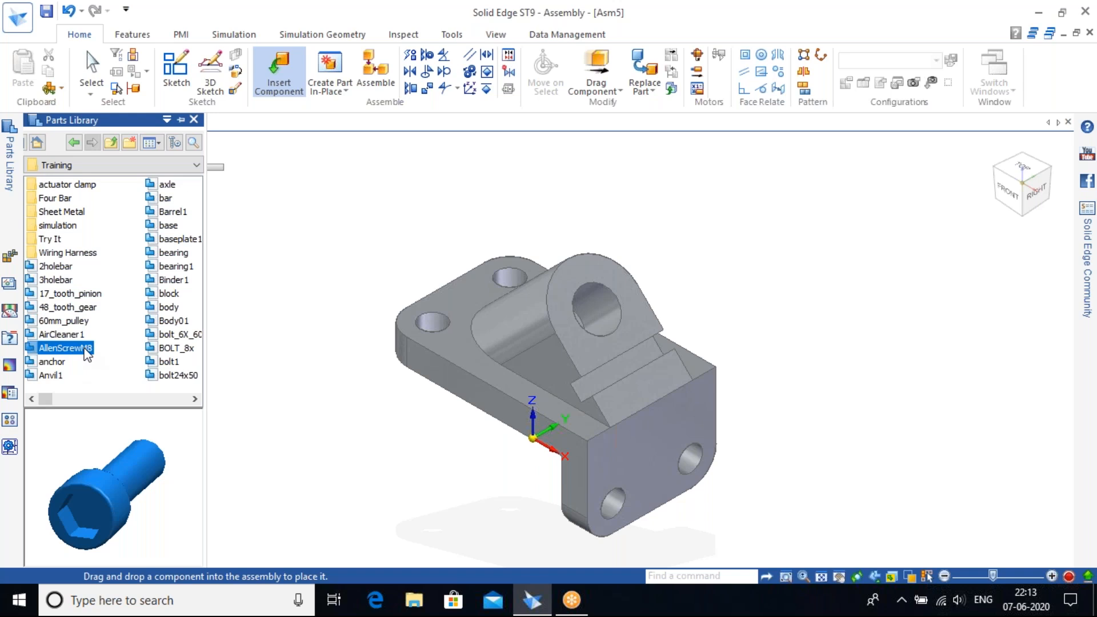
pyautogui.moveTo(60, 350); pyautogui.dragTo(894, 255)
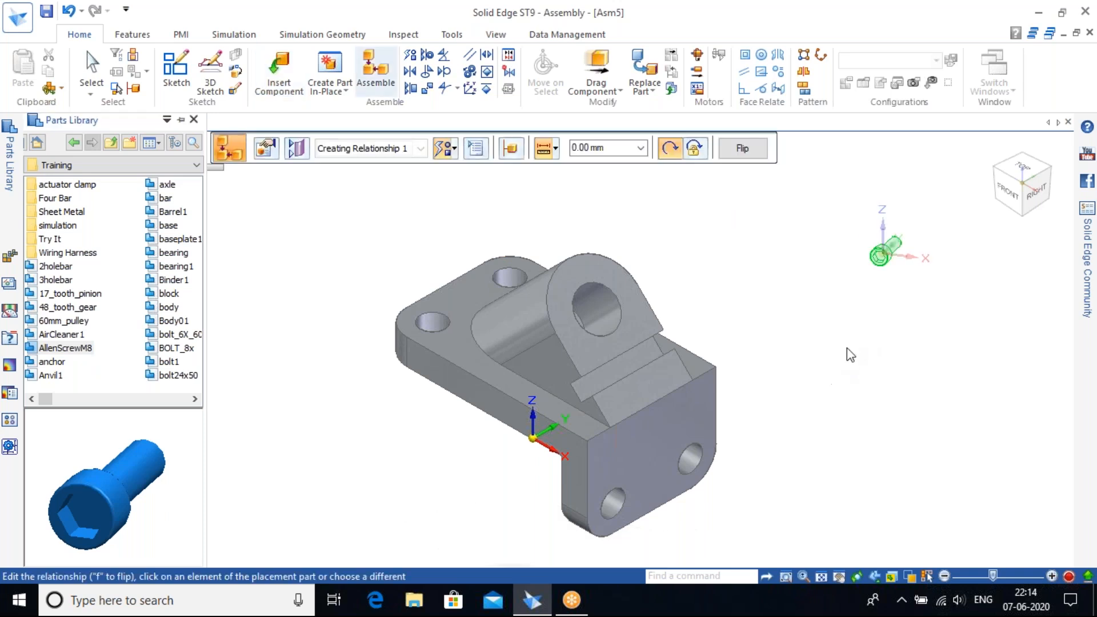
pyautogui.press('Escape')
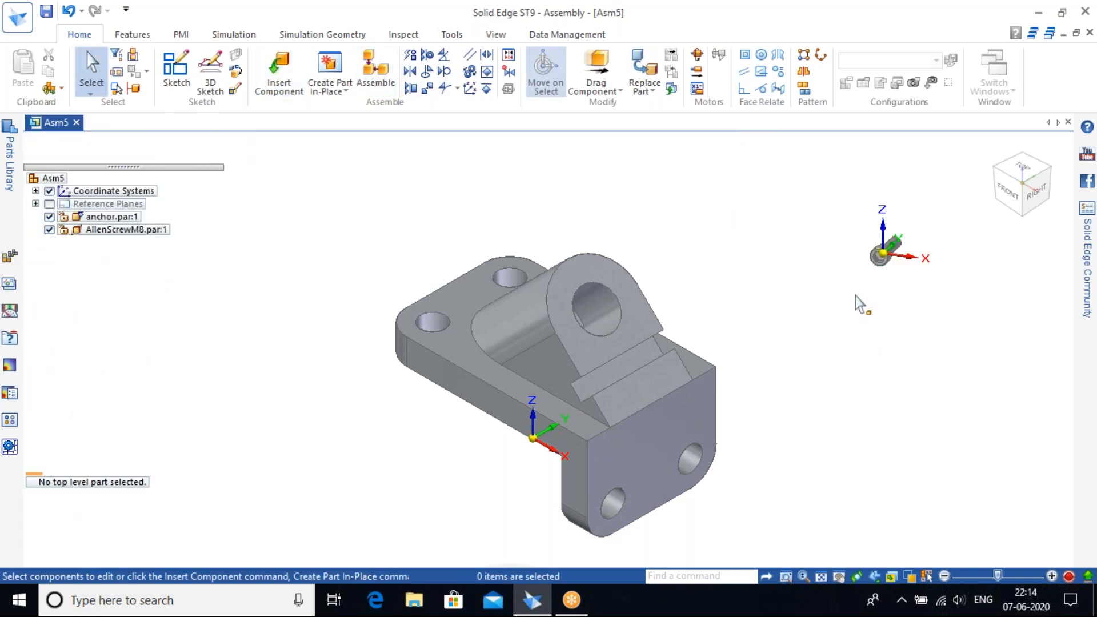
# Examine the placed anchor and AllenScrewM8 components and check the positioning status of the screw.
pyautogui.keyDown('shift'); pyautogui.moveTo(862, 291); pyautogui.dragTo(814, 293, button='middle'); pyautogui.keyUp('shift')
pyautogui.scroll(3, 814, 293)
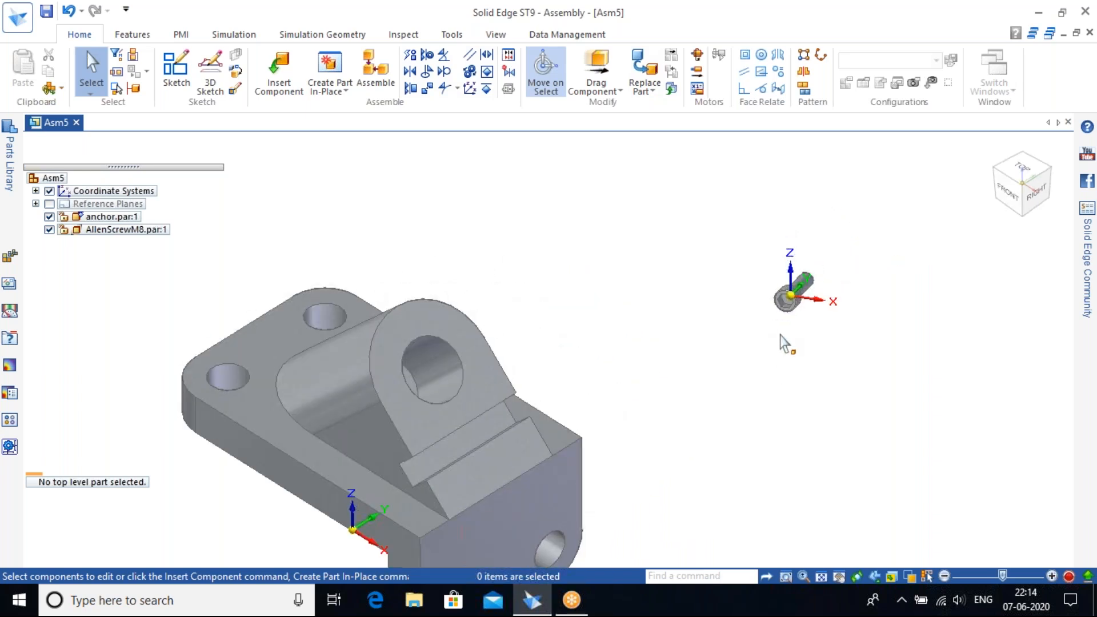
pyautogui.scroll(1, 783, 346)
pyautogui.keyDown('shift'); pyautogui.moveTo(520, 366); pyautogui.dragTo(793, 278, button='middle'); pyautogui.keyUp('shift')
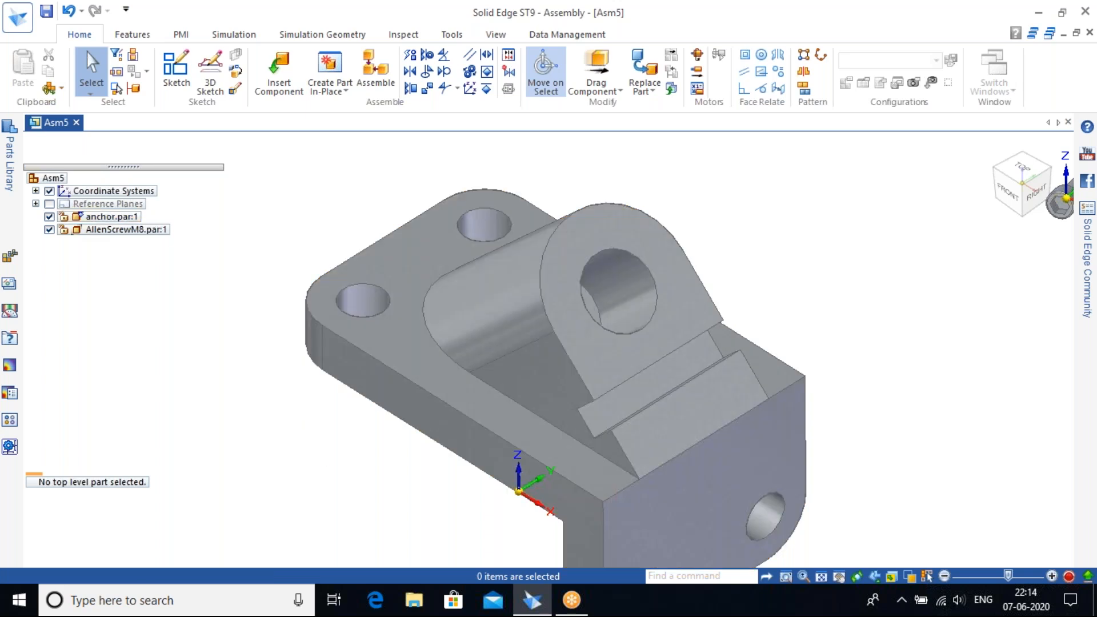
pyautogui.scroll(-3, 823, 237)
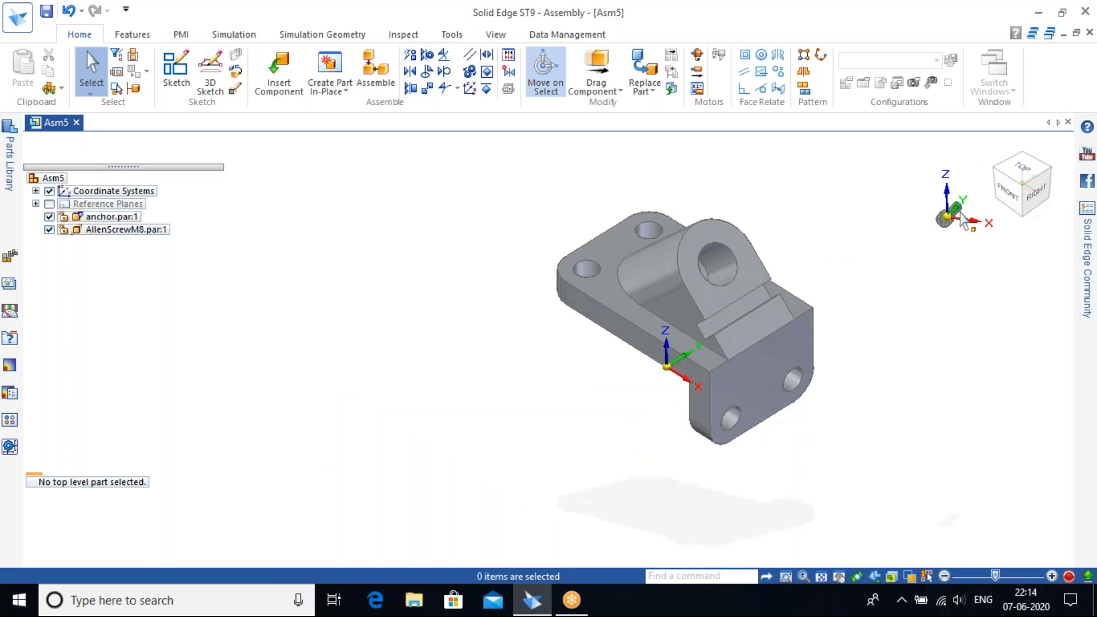
pyautogui.scroll(6, 970, 209)
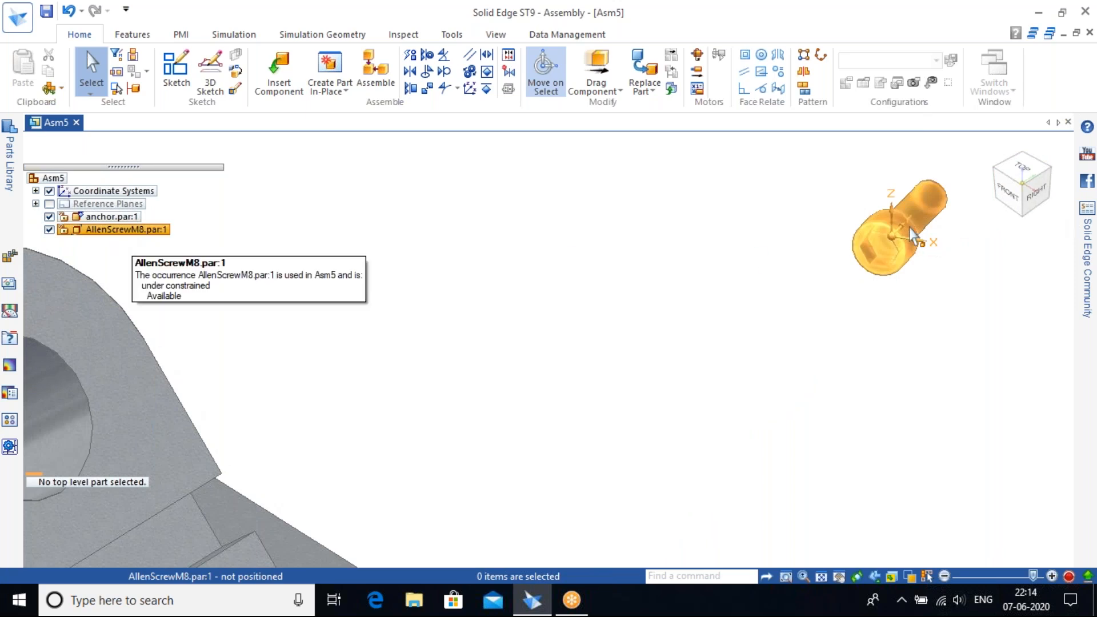
pyautogui.scroll(-2, 794, 304)
pyautogui.scroll(-1, 794, 304)
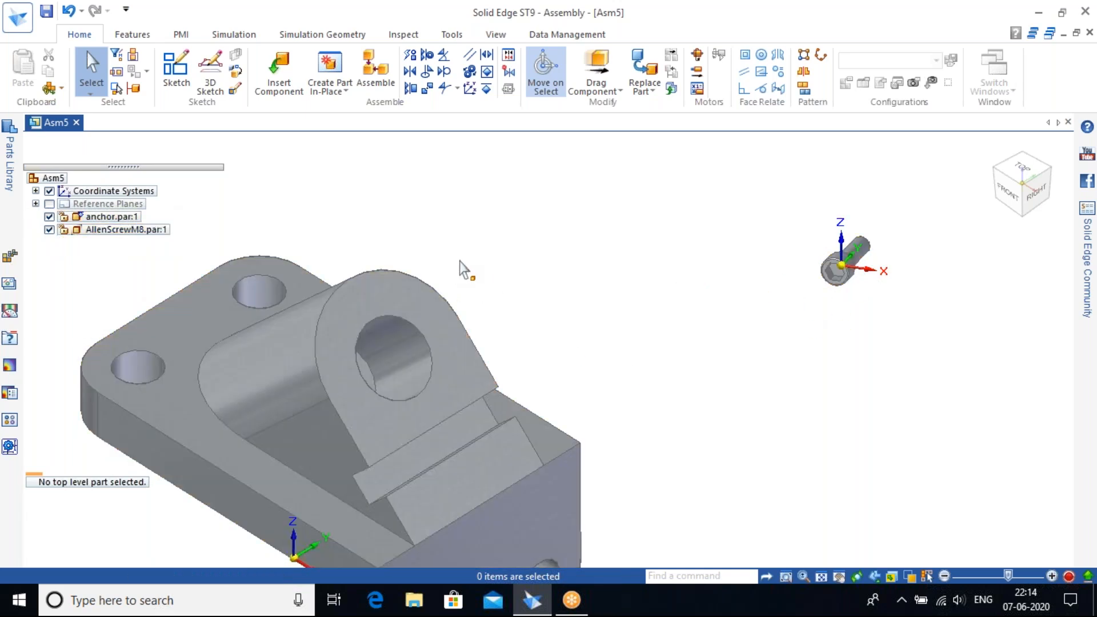
pyautogui.keyDown('shift'); pyautogui.moveTo(440, 266); pyautogui.dragTo(633, 228, button='middle'); pyautogui.keyUp('shift')
# Delete the ground relationship of the anchor component.
pyautogui.click(127, 218)
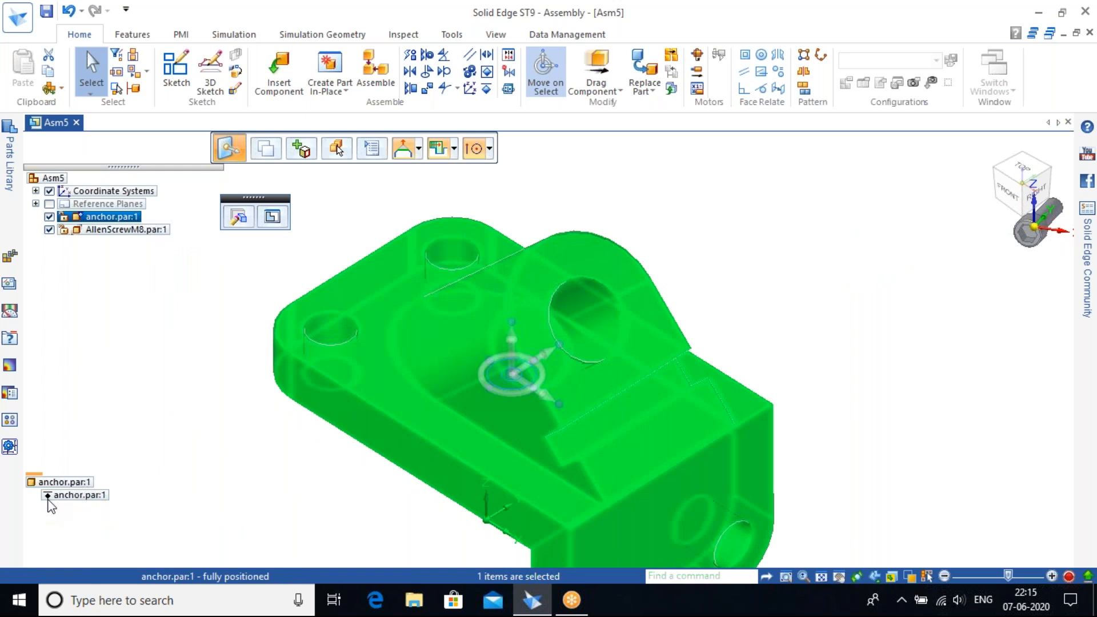
pyautogui.click(56, 502)
pyautogui.rightClick(55, 498)
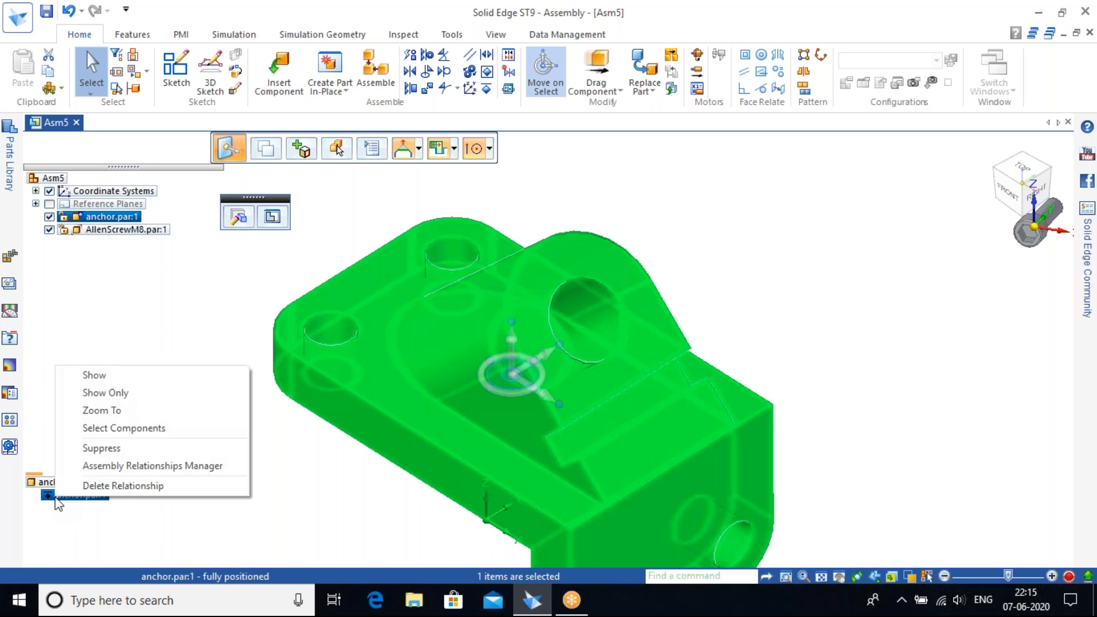
pyautogui.click(87, 486)
pyautogui.click(237, 436)
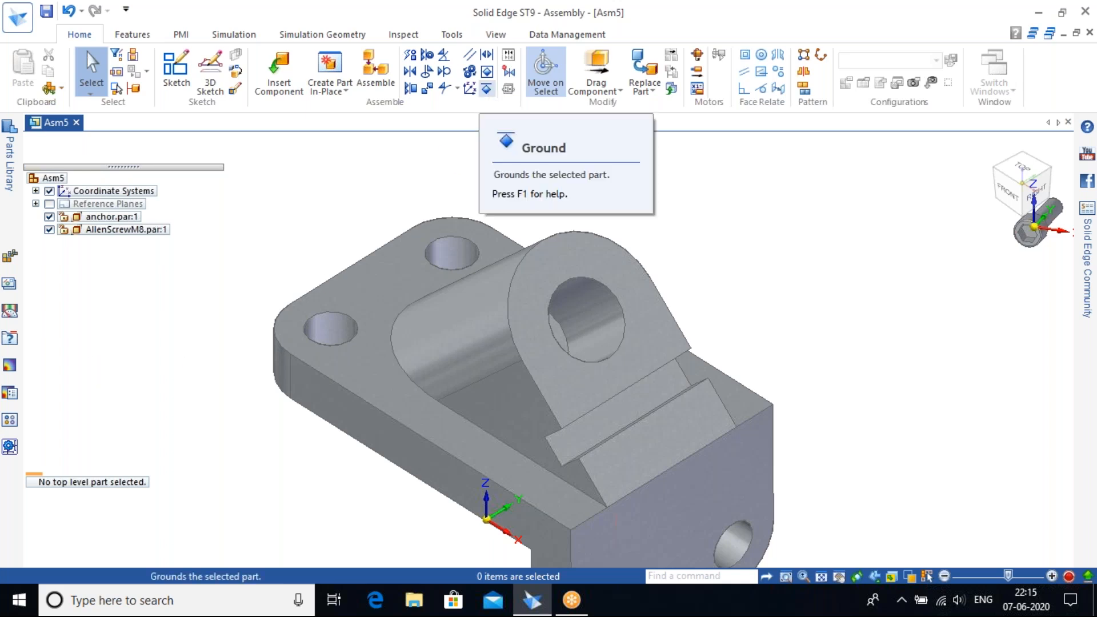
# Ground the anchor component with the Ground relationship.
pyautogui.click(486, 88)
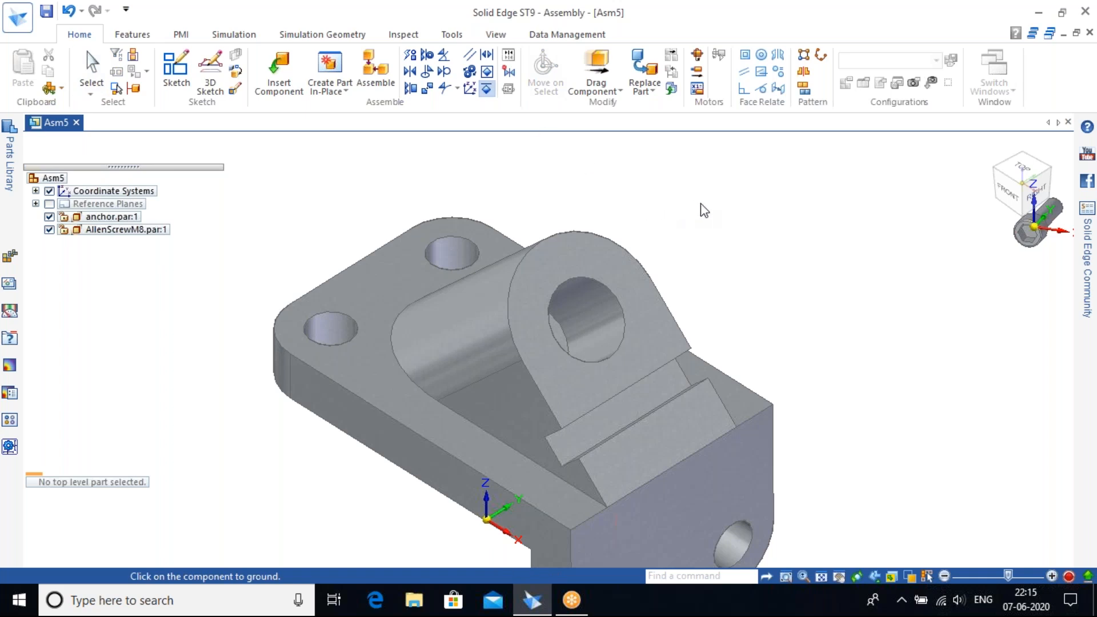
pyautogui.click(375, 358)
pyautogui.scroll(-3, 711, 309)
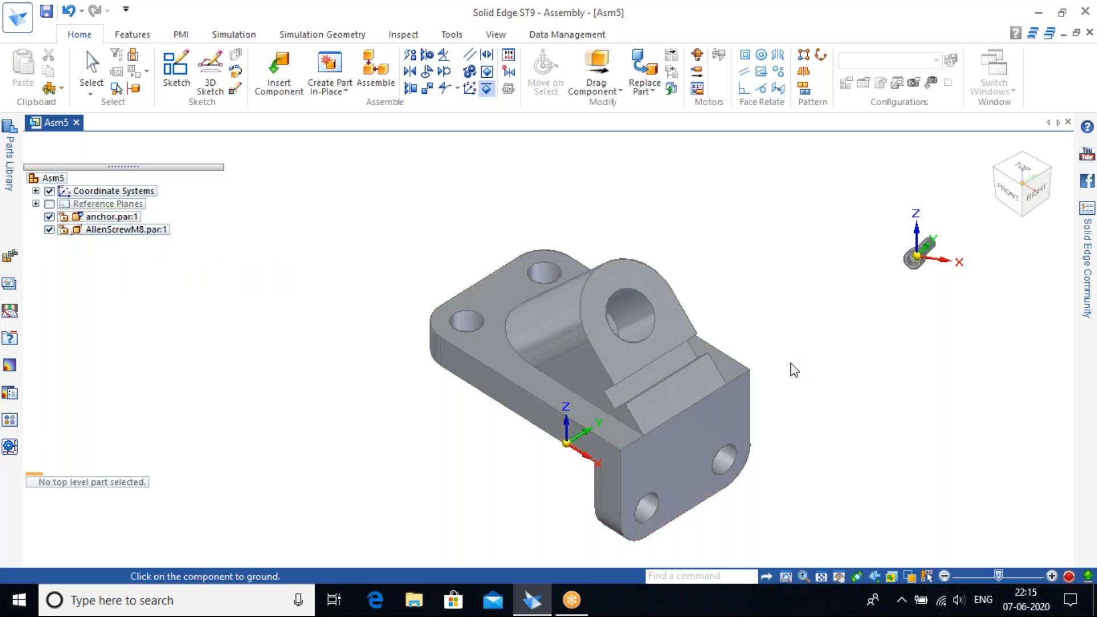
# Use Assemble to align the AllenScrewM8 shank axially with the rear hole in the anchor's upper plate.
pyautogui.scroll(3, 749, 362)
pyautogui.scroll(-3, 752, 362)
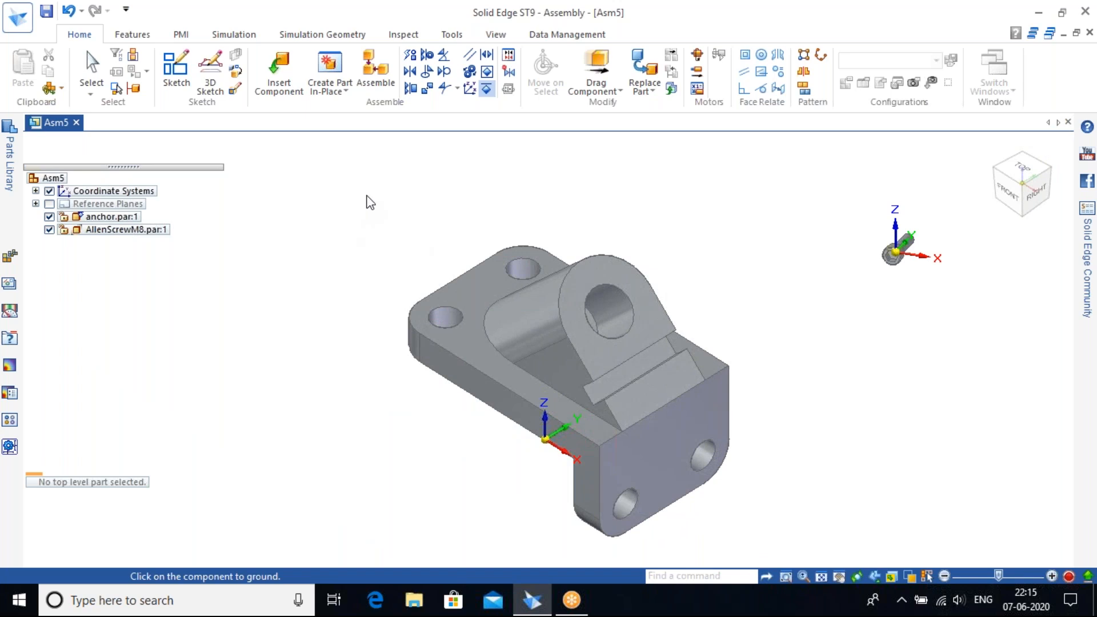
pyautogui.press('Escape')
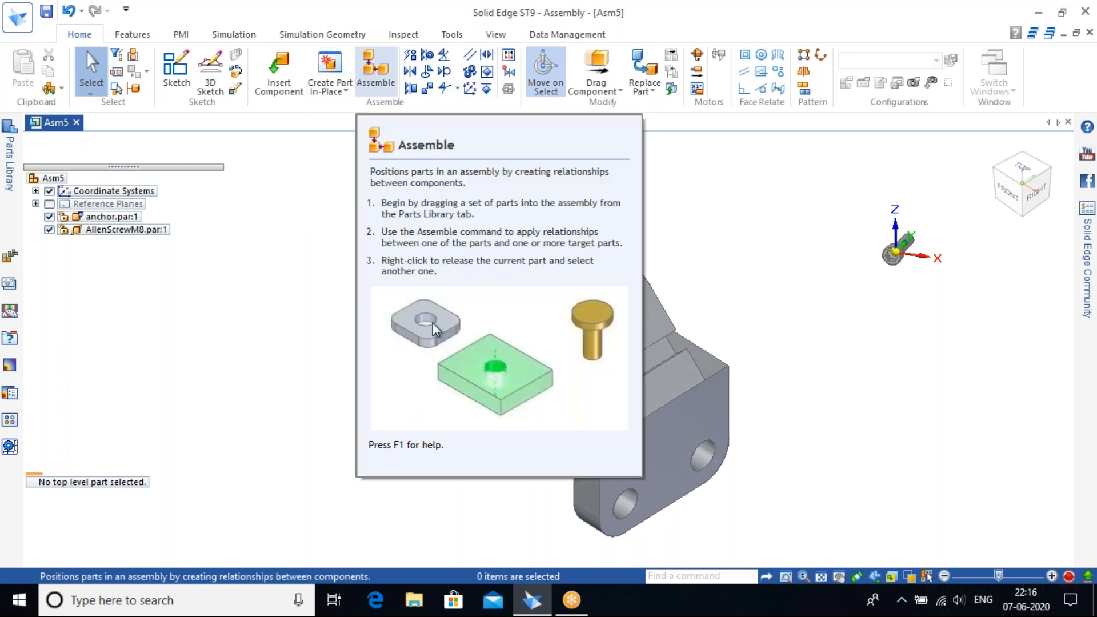
pyautogui.click(375, 69)
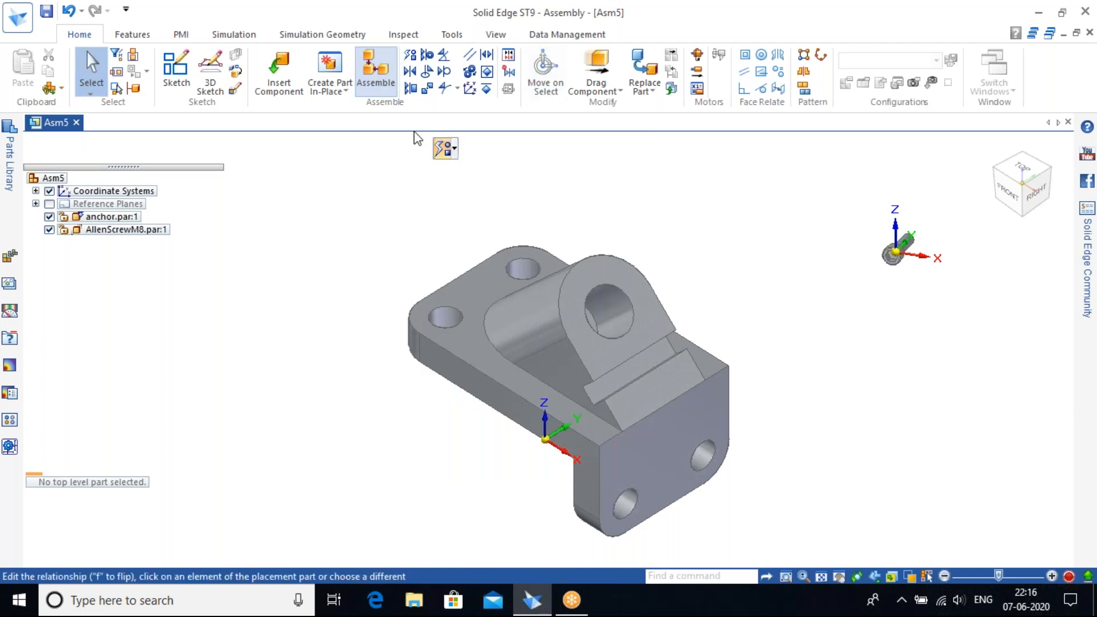
pyautogui.scroll(3, 799, 280)
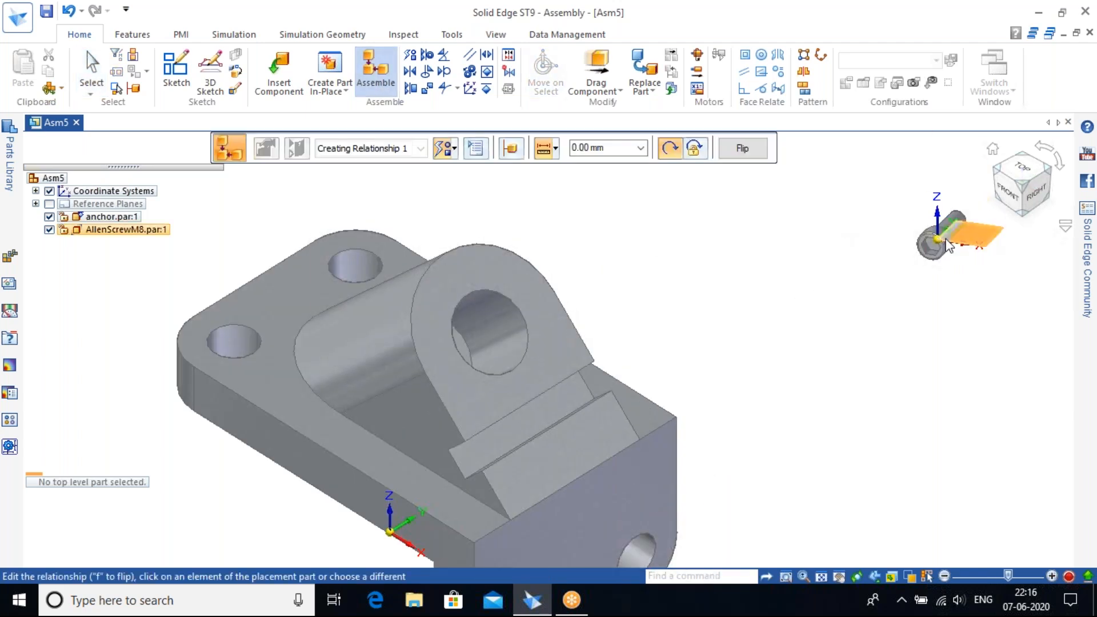
pyautogui.scroll(2, 946, 239)
pyautogui.scroll(3, 953, 206)
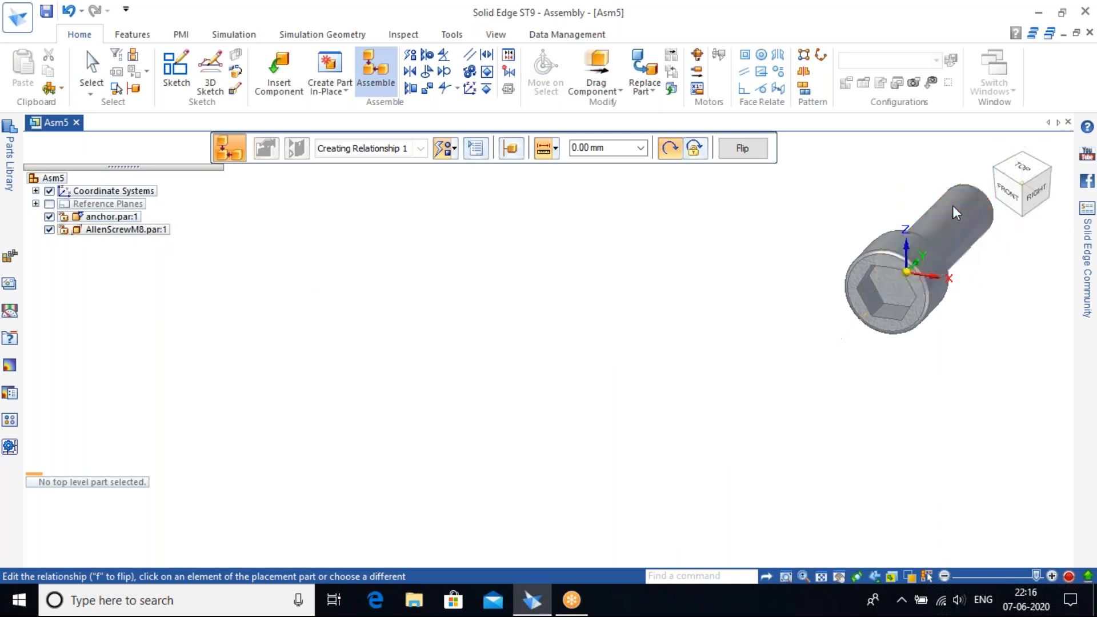
pyautogui.click(954, 212)
pyautogui.scroll(-5, 489, 337)
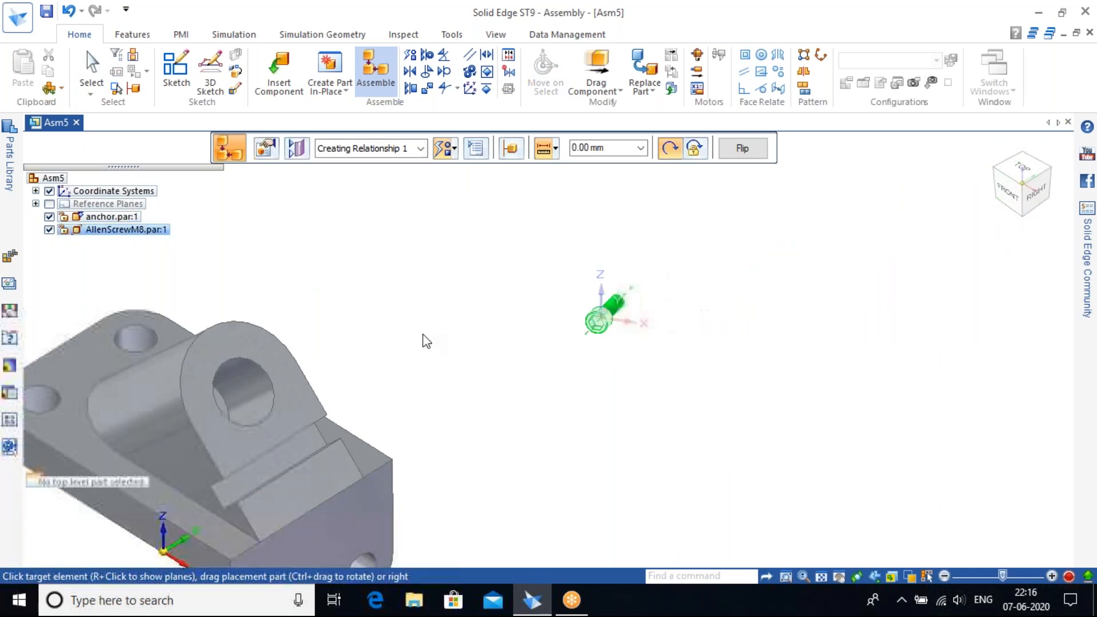
pyautogui.scroll(2, 141, 341)
pyautogui.click(140, 342)
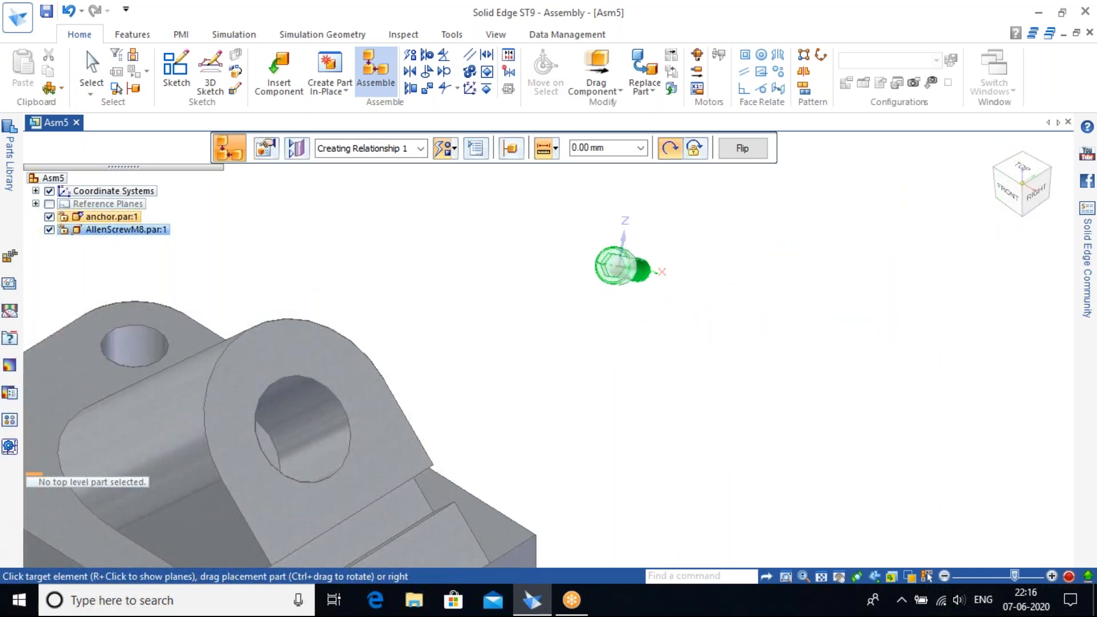
pyautogui.keyDown('shift'); pyautogui.moveTo(343, 267); pyautogui.dragTo(721, 384, button='middle'); pyautogui.keyUp('shift')
pyautogui.scroll(1, 728, 380)
pyautogui.scroll(-1, 526, 341)
pyautogui.moveTo(524, 339); pyautogui.dragTo(492, 207, button='middle')
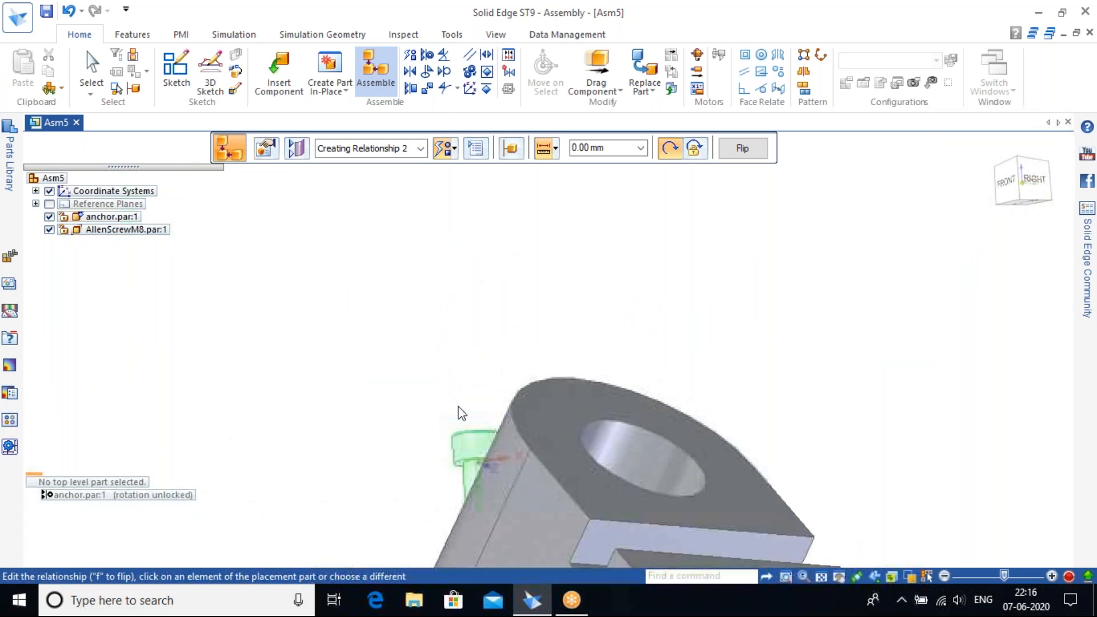
# Mate the underside of the AllenScrewM8 head with the top face of the anchor plate at 0.00 mm offset.
pyautogui.scroll(3, 462, 448)
pyautogui.scroll(3, 454, 496)
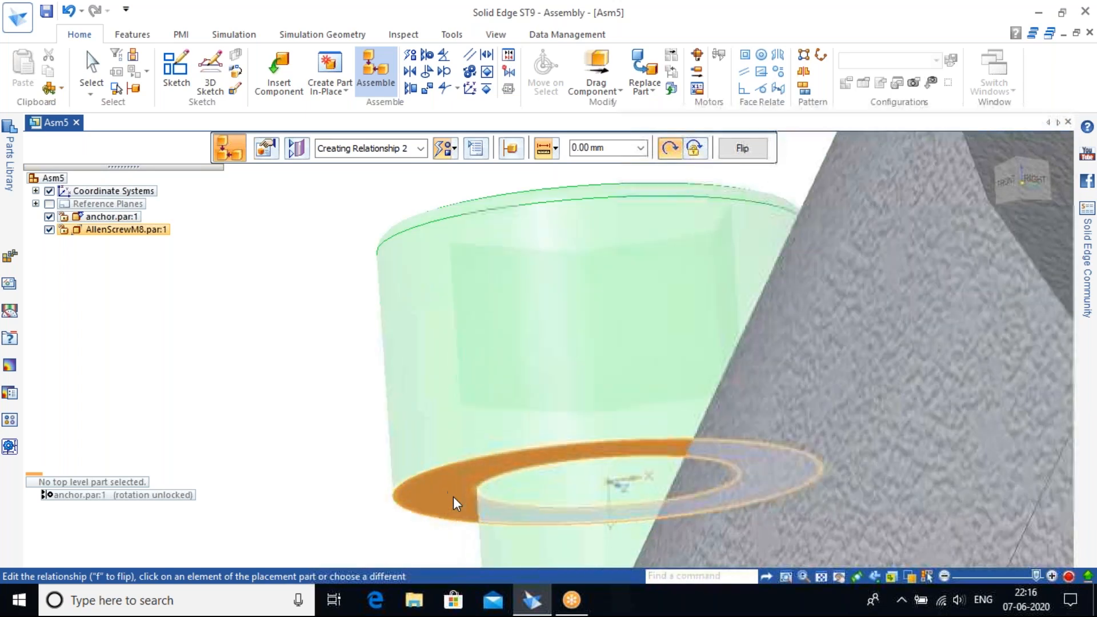
pyautogui.click(454, 495)
pyautogui.scroll(-3, 342, 446)
pyautogui.scroll(-5, 342, 445)
pyautogui.keyDown('shift'); pyautogui.moveTo(321, 444); pyautogui.dragTo(358, 579, button='middle'); pyautogui.keyUp('shift')
pyautogui.keyDown('shift'); pyautogui.moveTo(405, 486); pyautogui.dragTo(661, 163, button='middle'); pyautogui.keyUp('shift')
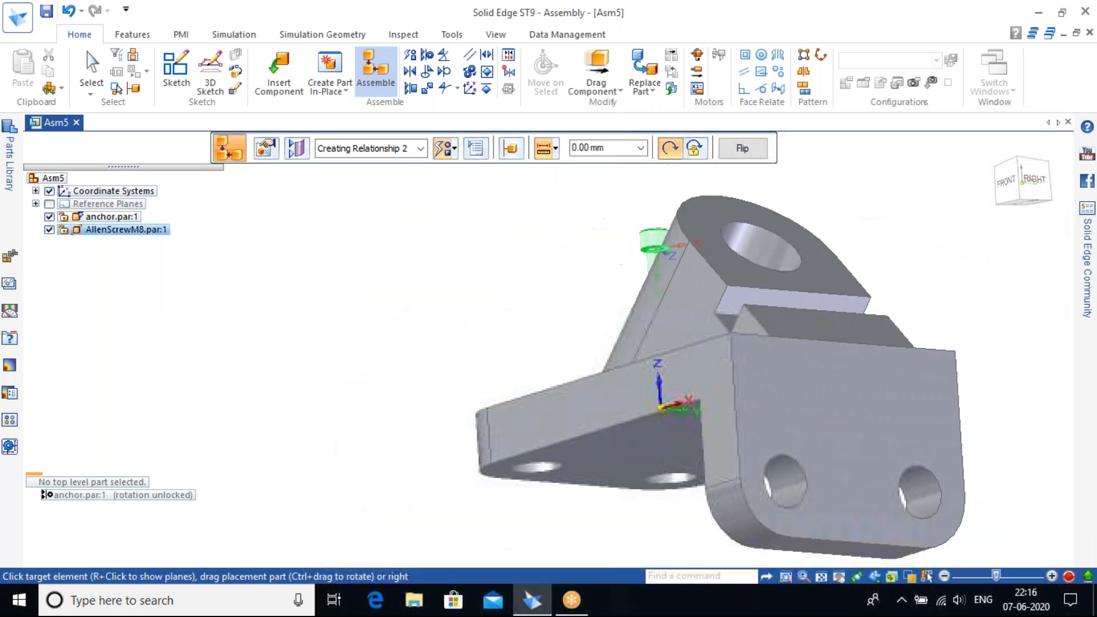
pyautogui.keyDown('shift'); pyautogui.moveTo(529, 318); pyautogui.dragTo(619, 388, button='middle'); pyautogui.keyUp('shift')
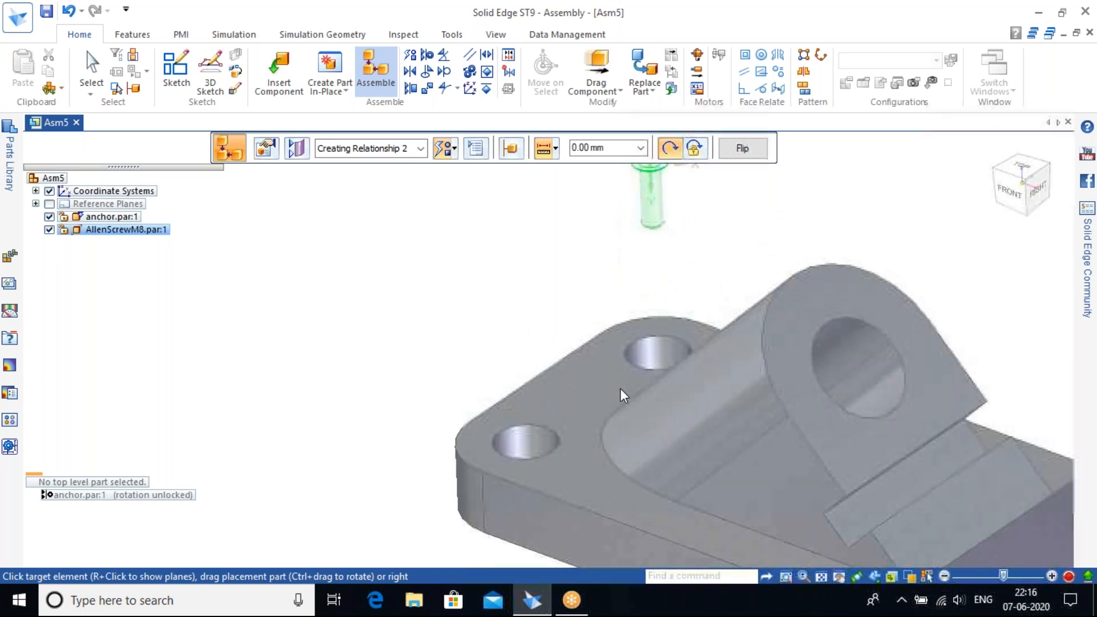
pyautogui.click(613, 381)
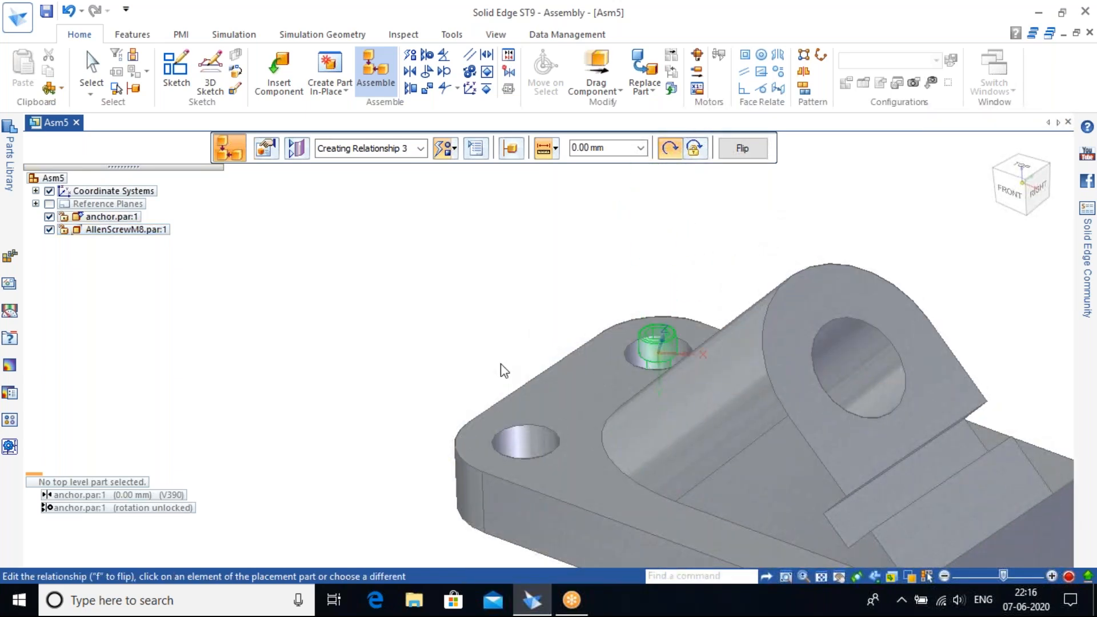
# Examine how the AllenScrewM8 seats in the anchor hole and check its relationships and positioning status.
pyautogui.press('Escape')
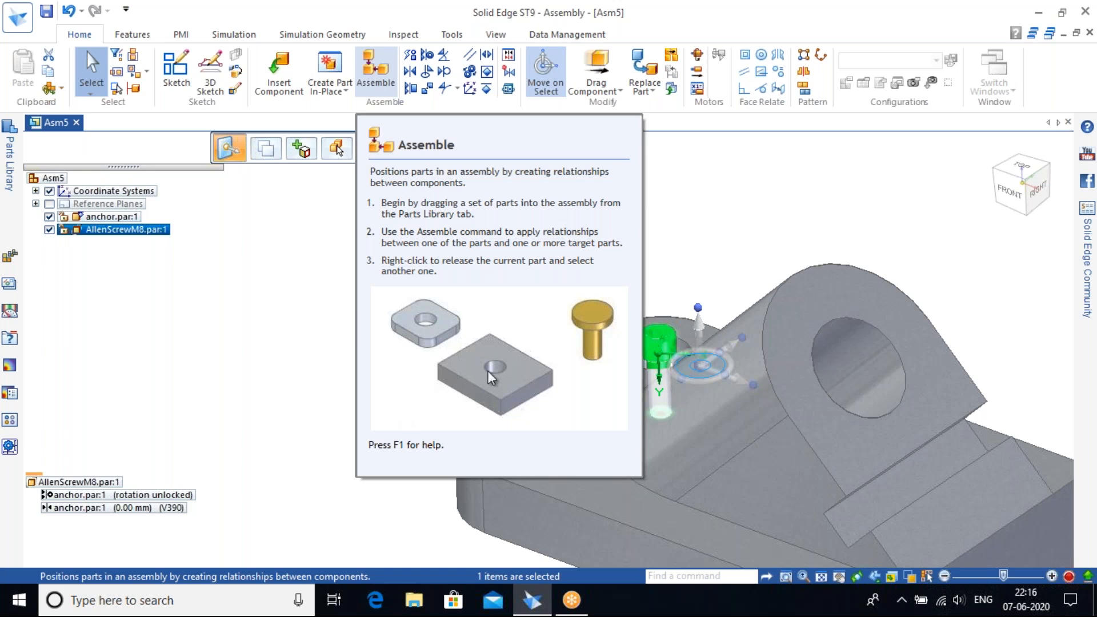
pyautogui.click(704, 241)
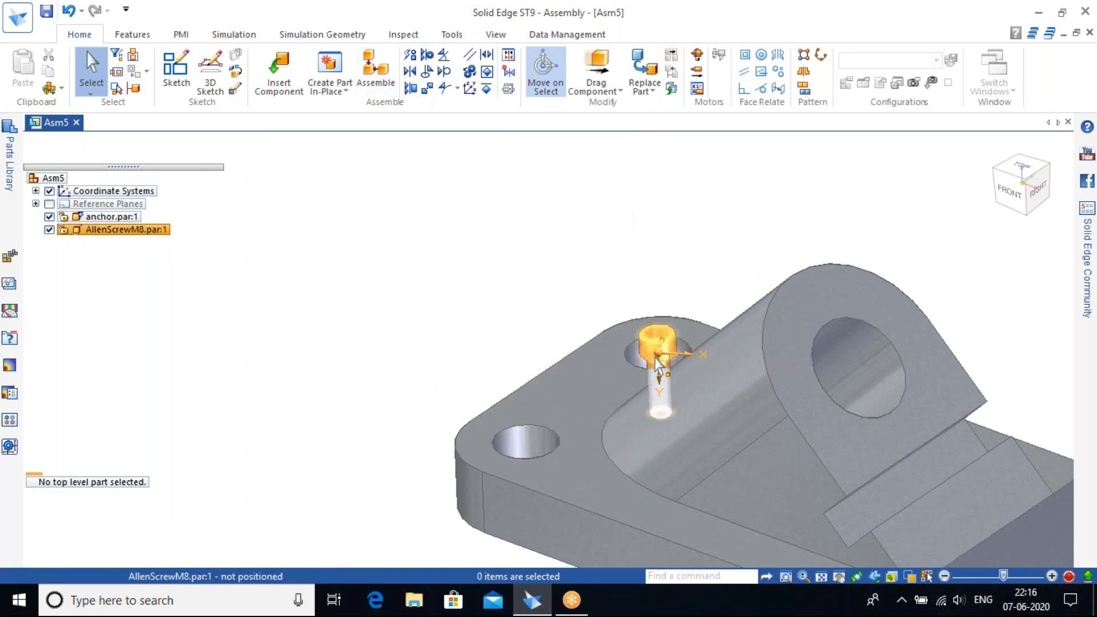
pyautogui.moveTo(655, 371); pyautogui.dragTo(728, 312, button='middle')
pyautogui.scroll(-3, 655, 323)
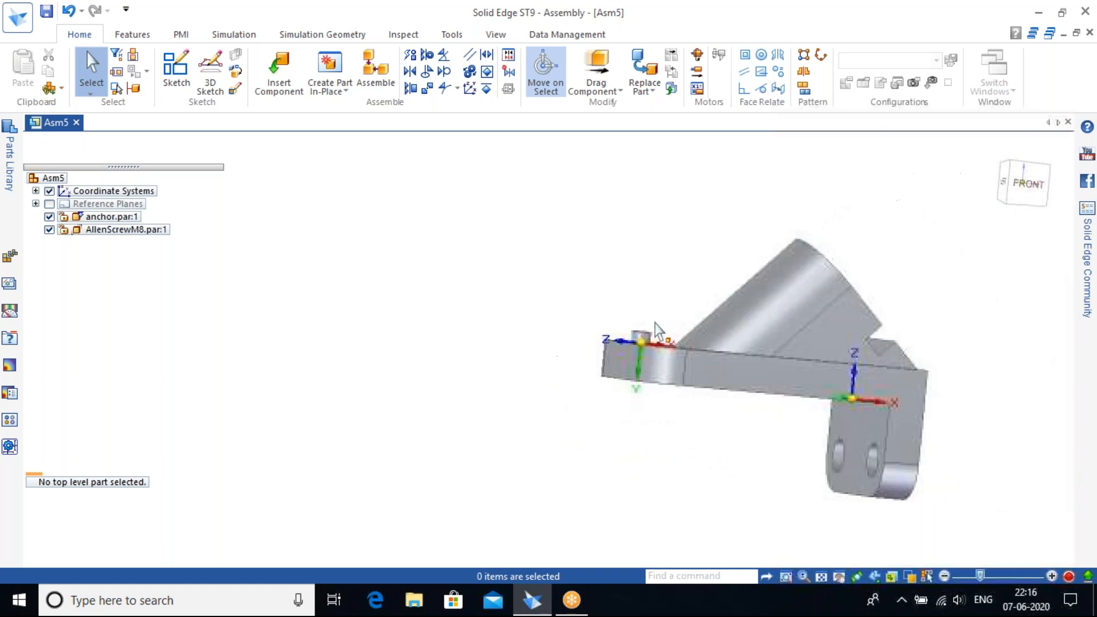
pyautogui.scroll(4, 655, 324)
pyautogui.scroll(3, 654, 323)
pyautogui.moveTo(653, 325); pyautogui.dragTo(655, 350, button='middle')
pyautogui.scroll(1, 655, 350)
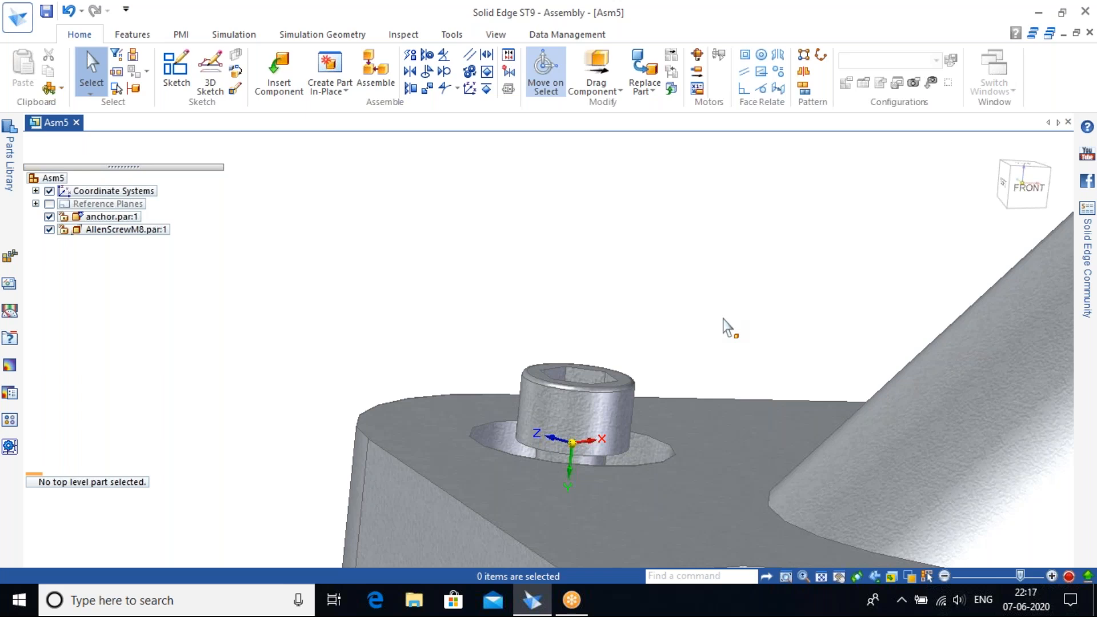
# Undo the axial and mate relationships between the AllenScrewM8 and the anchor.
pyautogui.hotkey('ctrl', 'z')
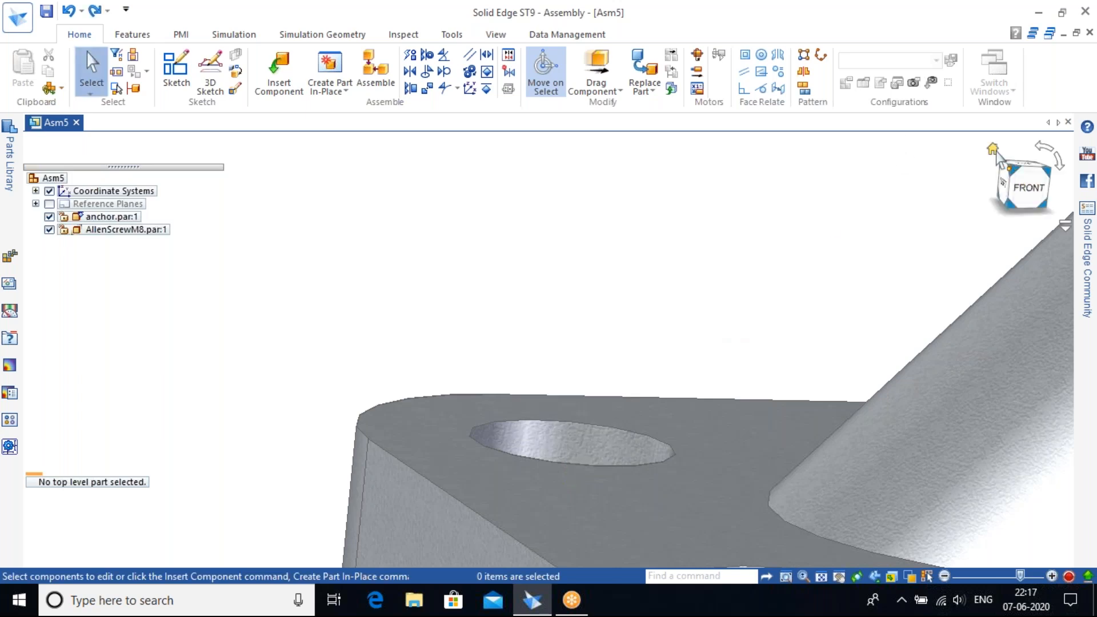
pyautogui.click(994, 151)
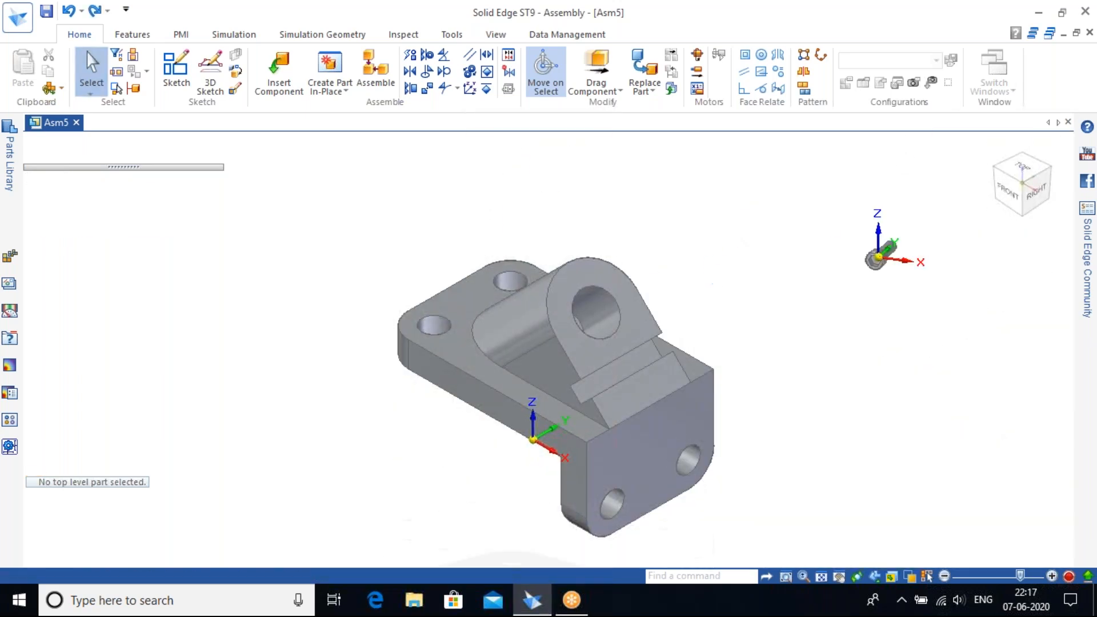
# Apply an Axial Align relationship between the AllenScrewM8 shank and the rear hole in the anchor's upper plate.
pyautogui.scroll(3, 894, 260)
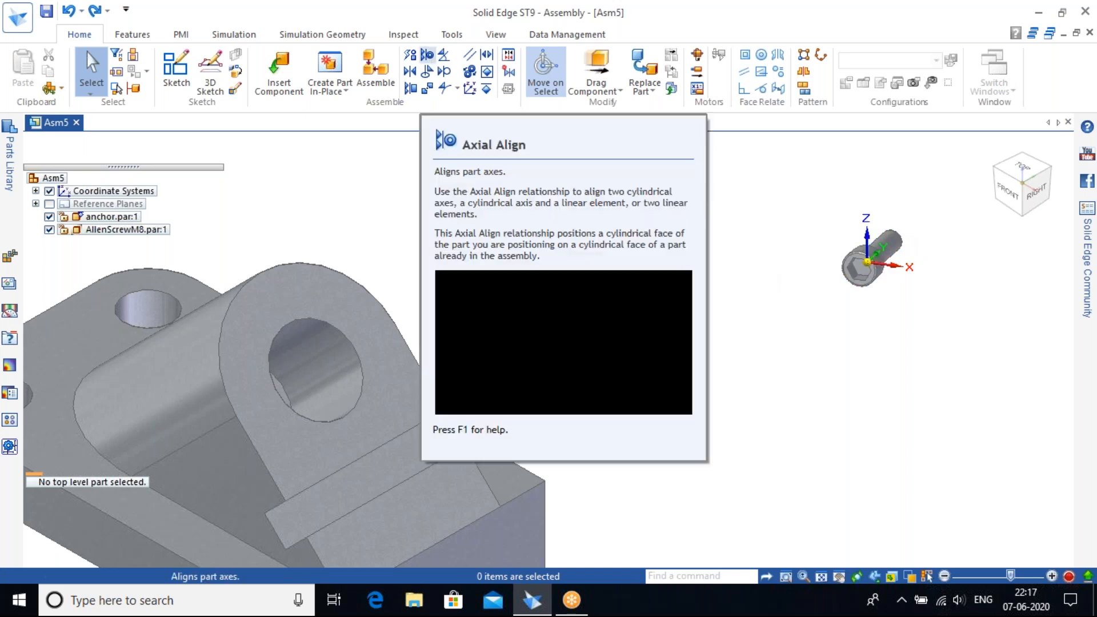
pyautogui.click(427, 54)
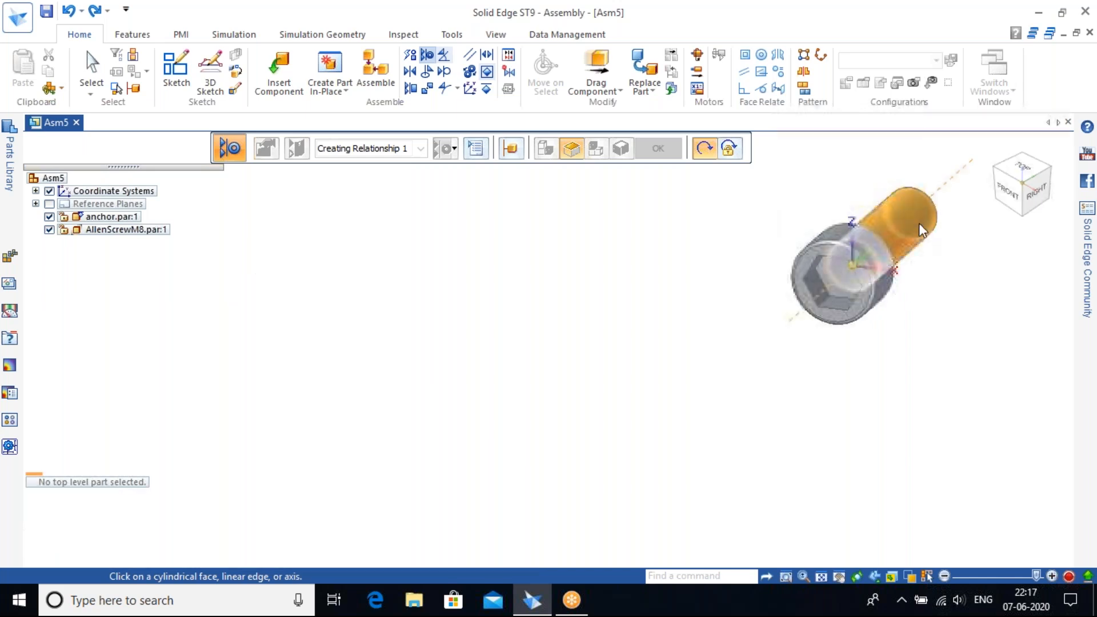
pyautogui.click(911, 224)
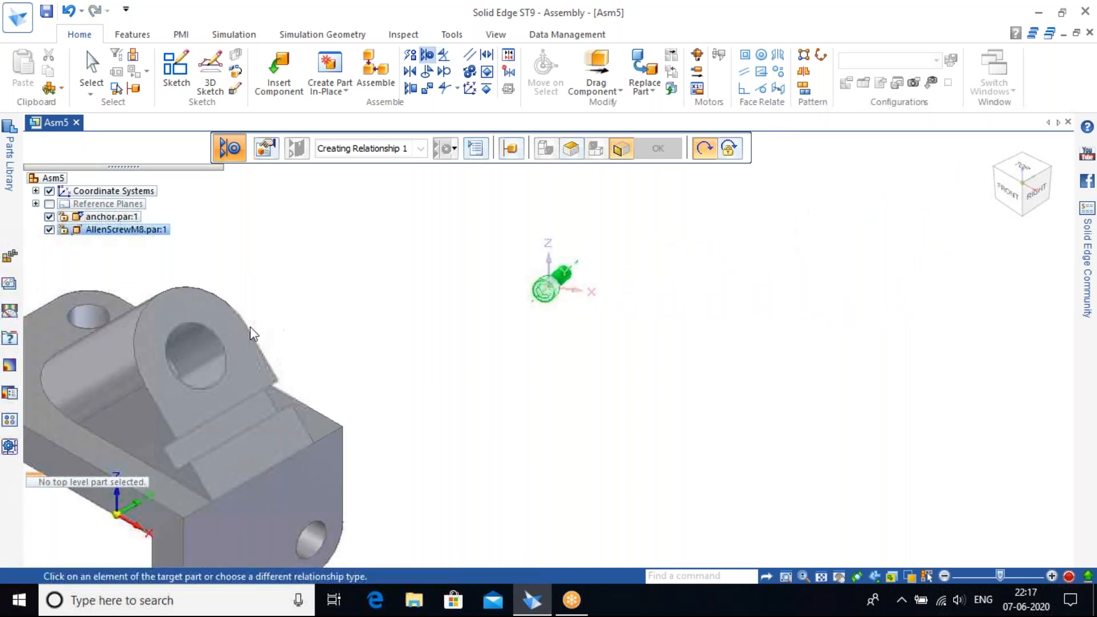
pyautogui.keyDown('shift'); pyautogui.moveTo(463, 306); pyautogui.dragTo(833, 356, button='middle'); pyautogui.keyUp('shift')
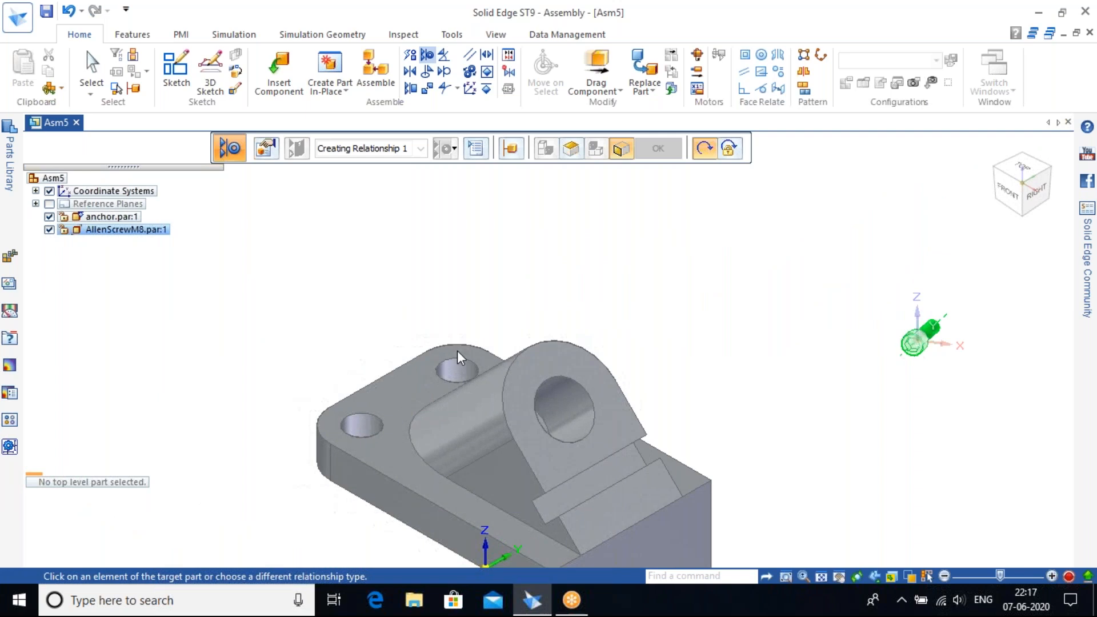
pyautogui.scroll(2, 457, 352)
pyautogui.click(457, 379)
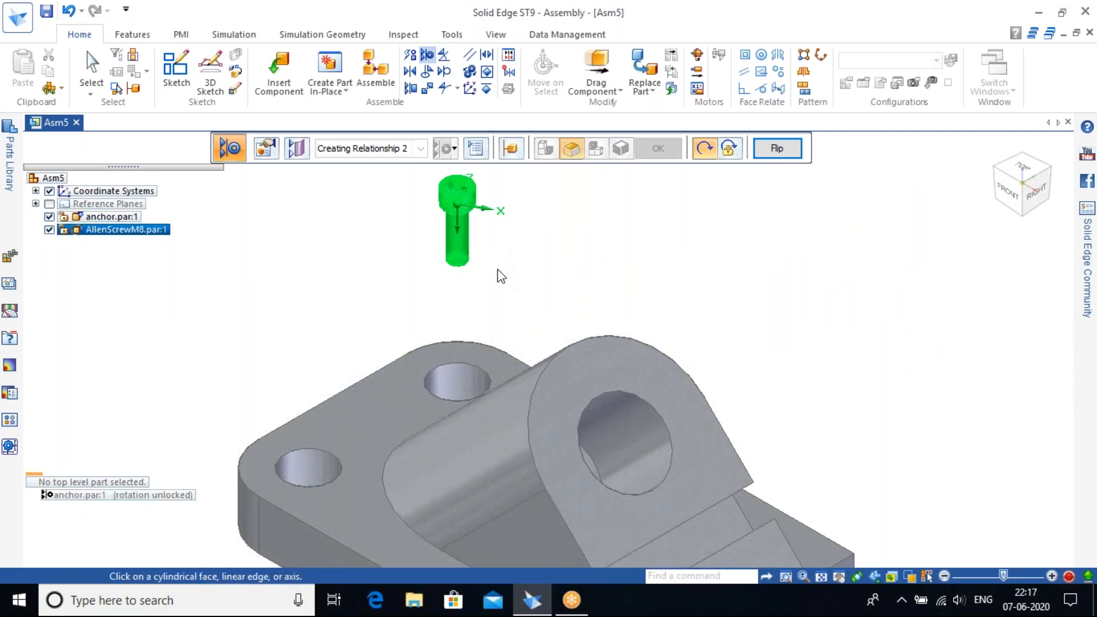
pyautogui.moveTo(496, 274); pyautogui.dragTo(498, 150, button='middle')
pyautogui.rightClick(628, 224)
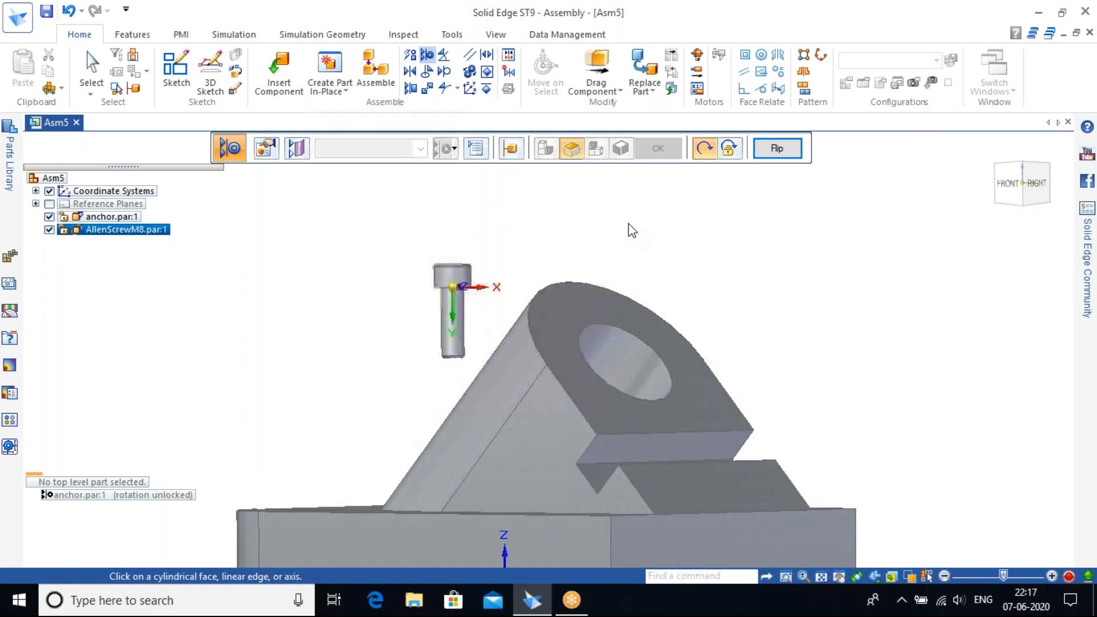
# Apply a Mate relationship with 0.00 mm offset between the anchor plate's top face and the underside of the AllenScrewM8 head.
pyautogui.moveTo(495, 245); pyautogui.dragTo(539, 185, button='middle')
pyautogui.scroll(4, 461, 362)
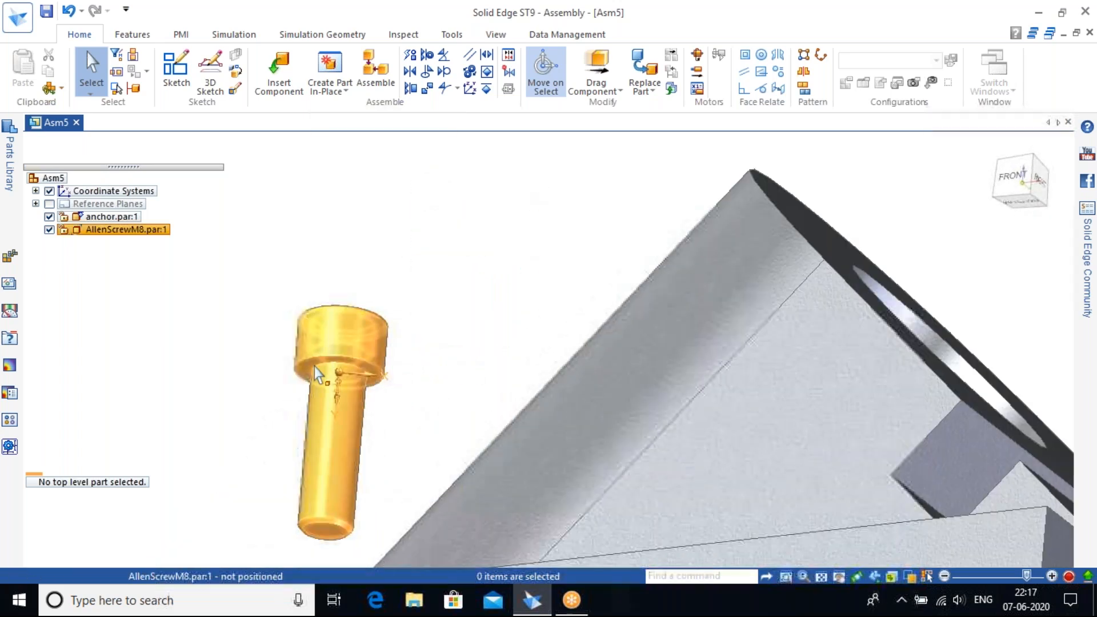
pyautogui.moveTo(449, 276); pyautogui.dragTo(379, 443, button='middle')
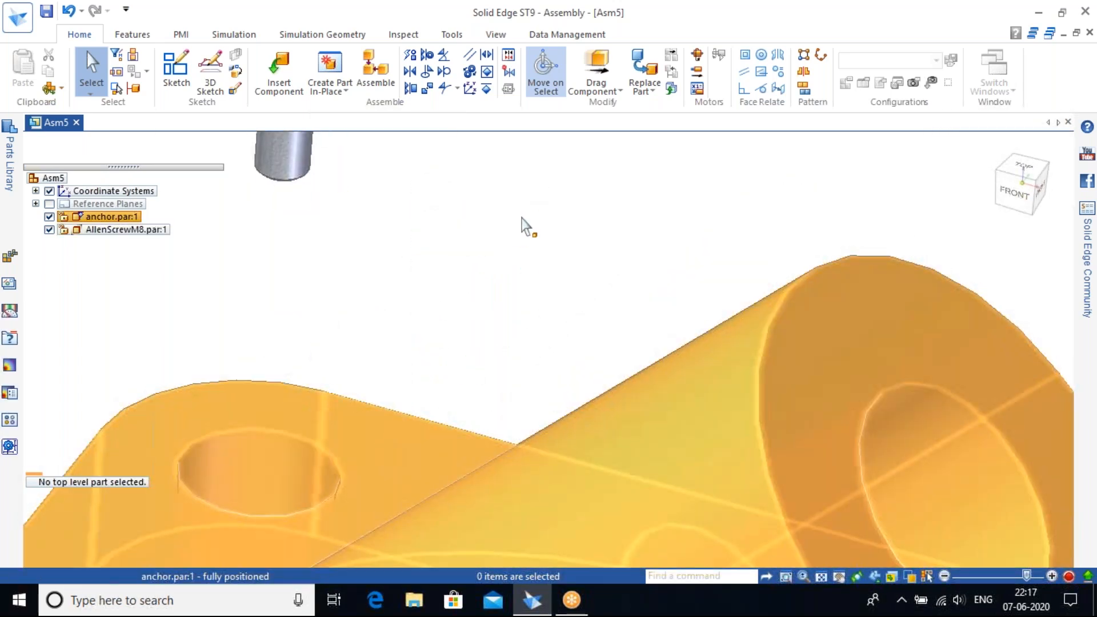
pyautogui.scroll(-4, 521, 218)
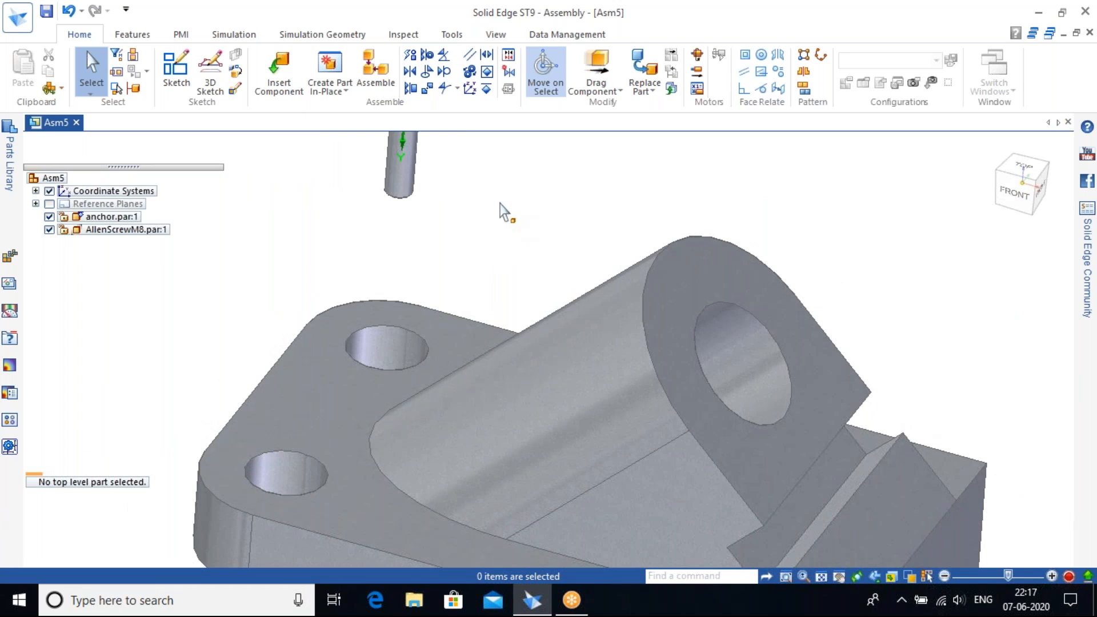
pyautogui.scroll(-2, 500, 203)
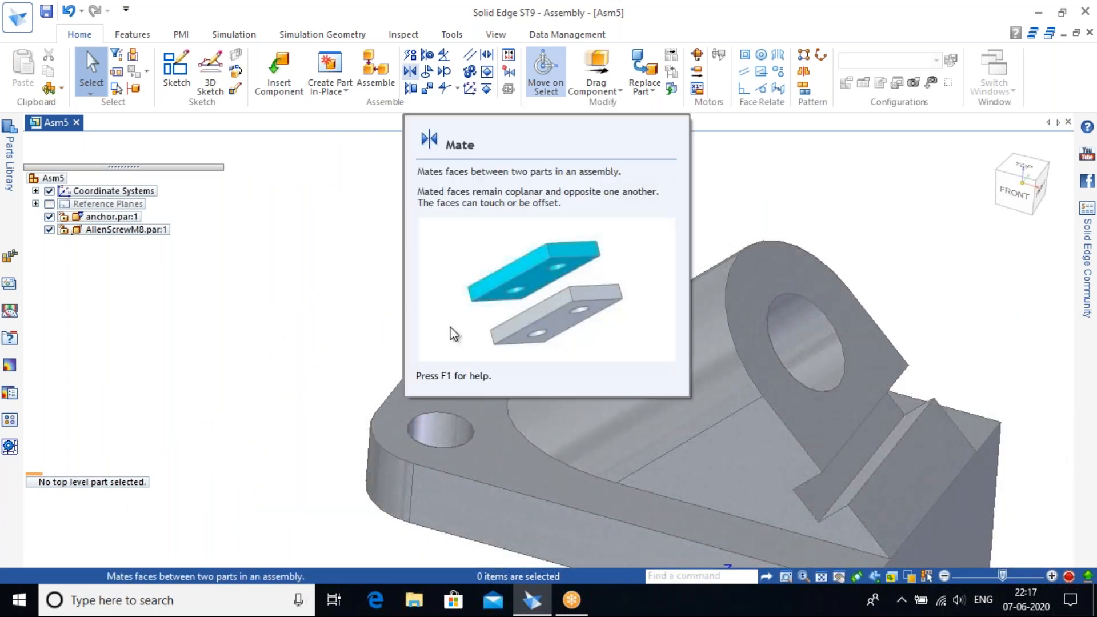
pyautogui.click(409, 71)
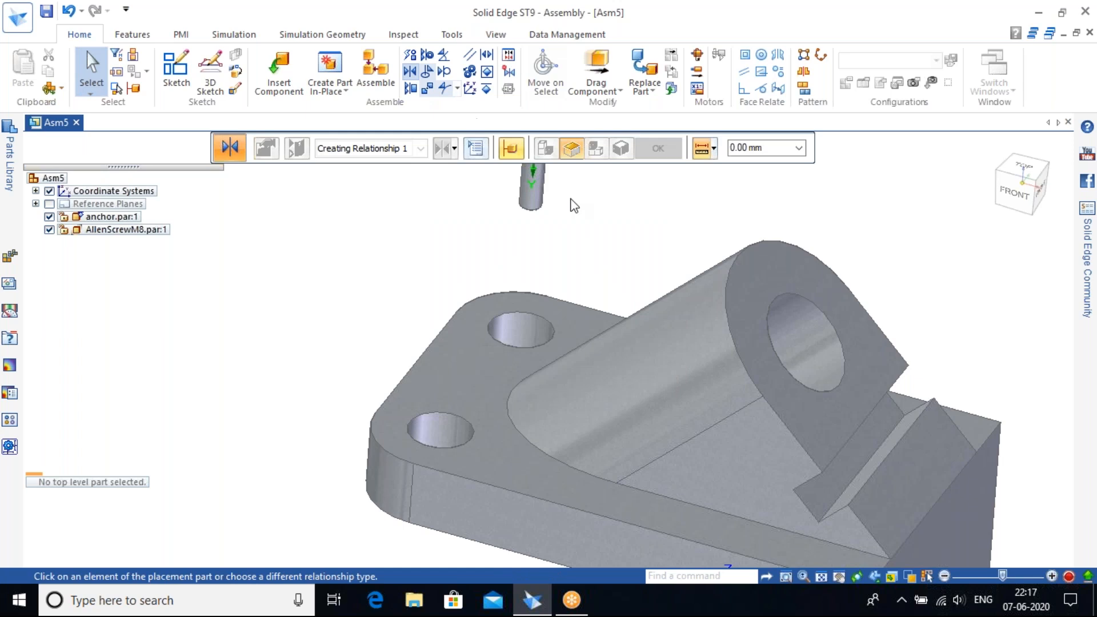
pyautogui.keyDown('shift'); pyautogui.moveTo(553, 297); pyautogui.dragTo(505, 451, button='middle'); pyautogui.keyUp('shift')
pyautogui.moveTo(514, 374); pyautogui.dragTo(544, 138, button='middle')
pyautogui.moveTo(478, 442); pyautogui.dragTo(548, 270, button='middle')
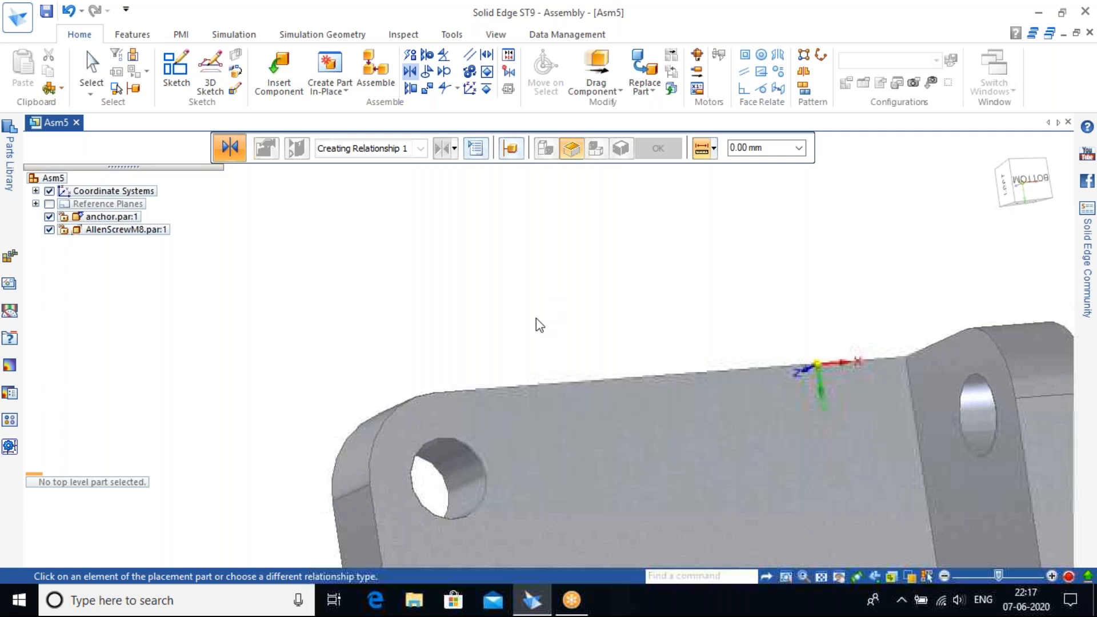
pyautogui.moveTo(438, 347); pyautogui.dragTo(629, 223, button='middle')
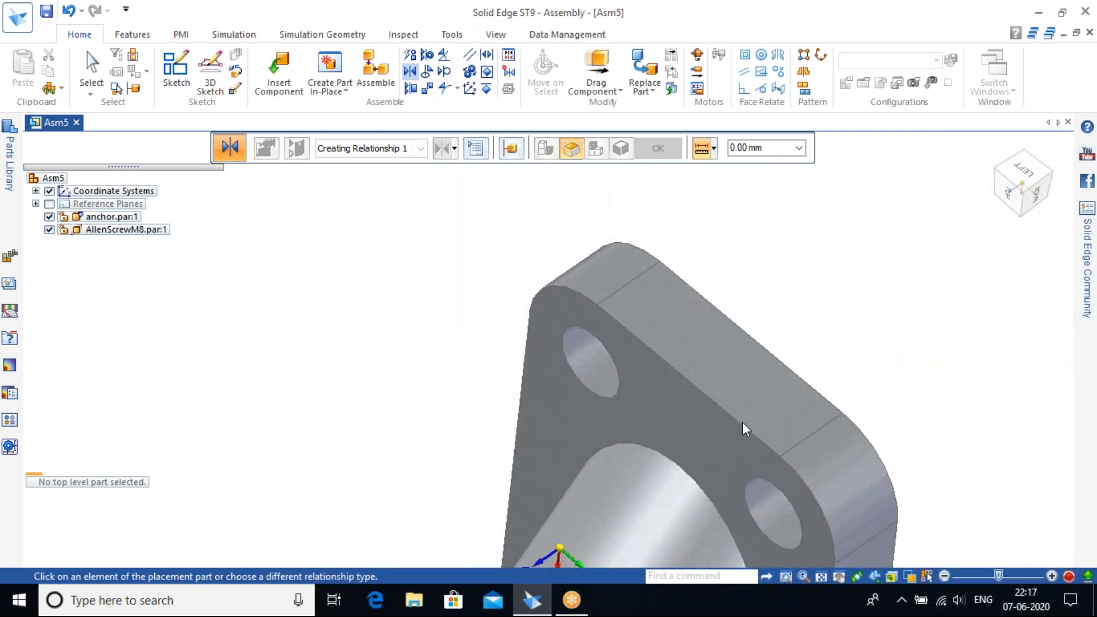
pyautogui.click(722, 434)
pyautogui.moveTo(778, 333); pyautogui.dragTo(415, 513, button='middle')
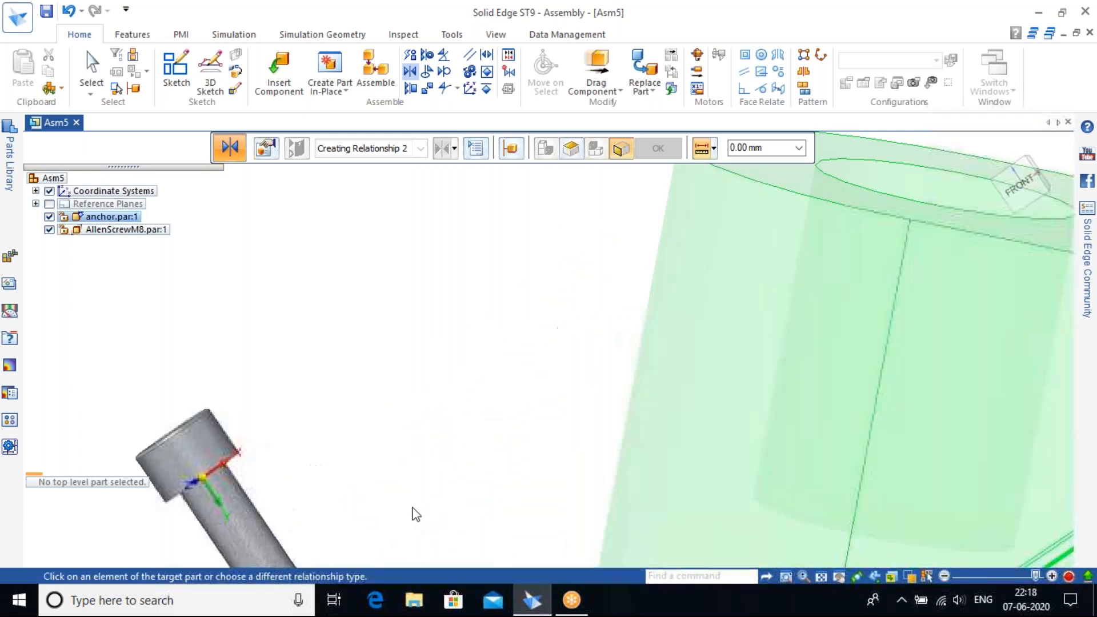
pyautogui.keyDown('shift'); pyautogui.moveTo(409, 475); pyautogui.dragTo(667, 328, button='middle'); pyautogui.keyUp('shift')
pyautogui.moveTo(500, 343); pyautogui.dragTo(553, 514, button='middle')
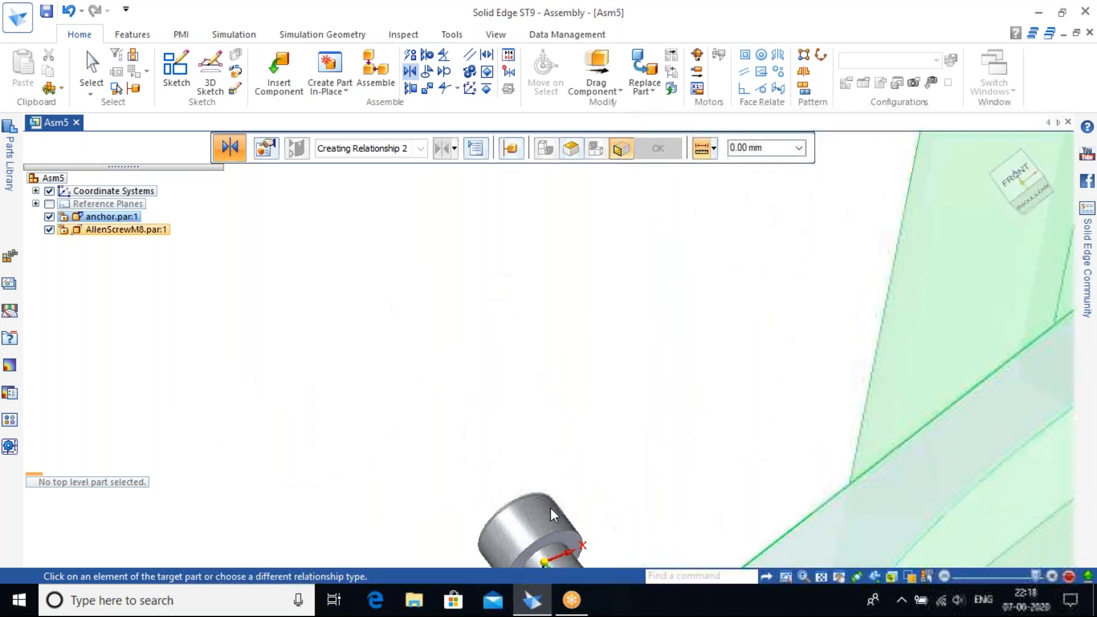
pyautogui.click(553, 515)
pyautogui.rightClick(588, 510)
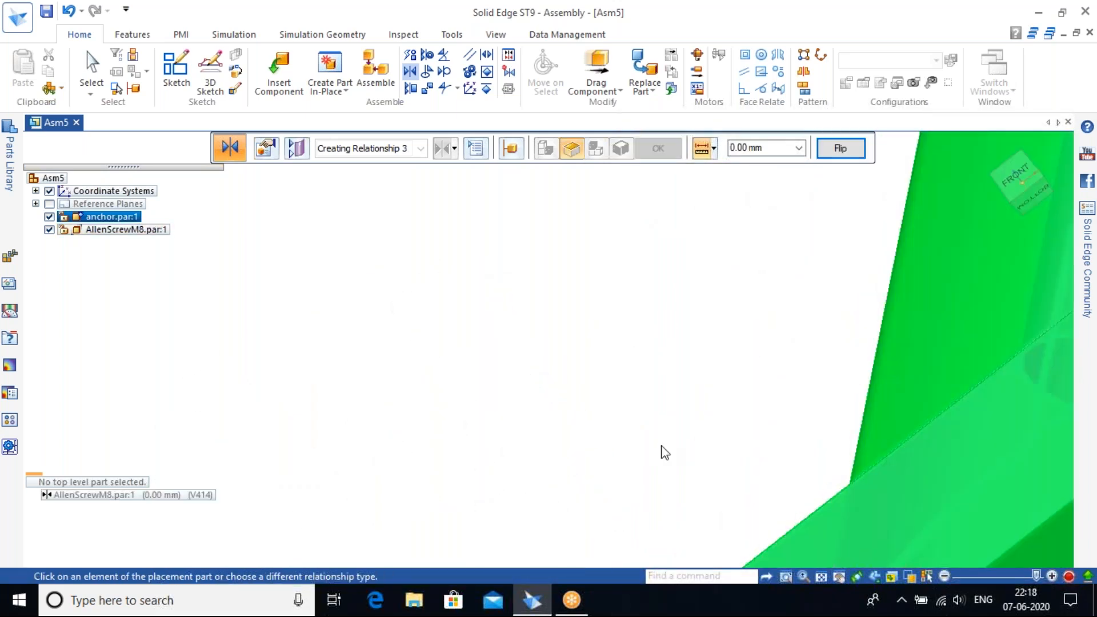
pyautogui.click(994, 148)
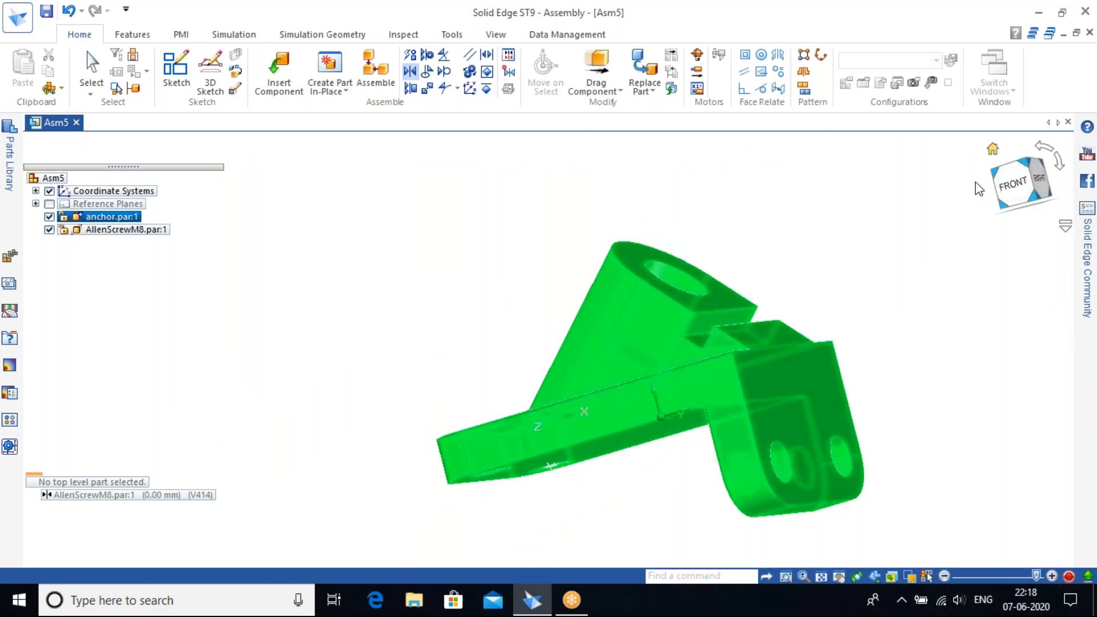
# Restore the isometric view and undo the axial and mate relationships between the AllenScrewM8 and the anchor.
pyautogui.scroll(6, 517, 246)
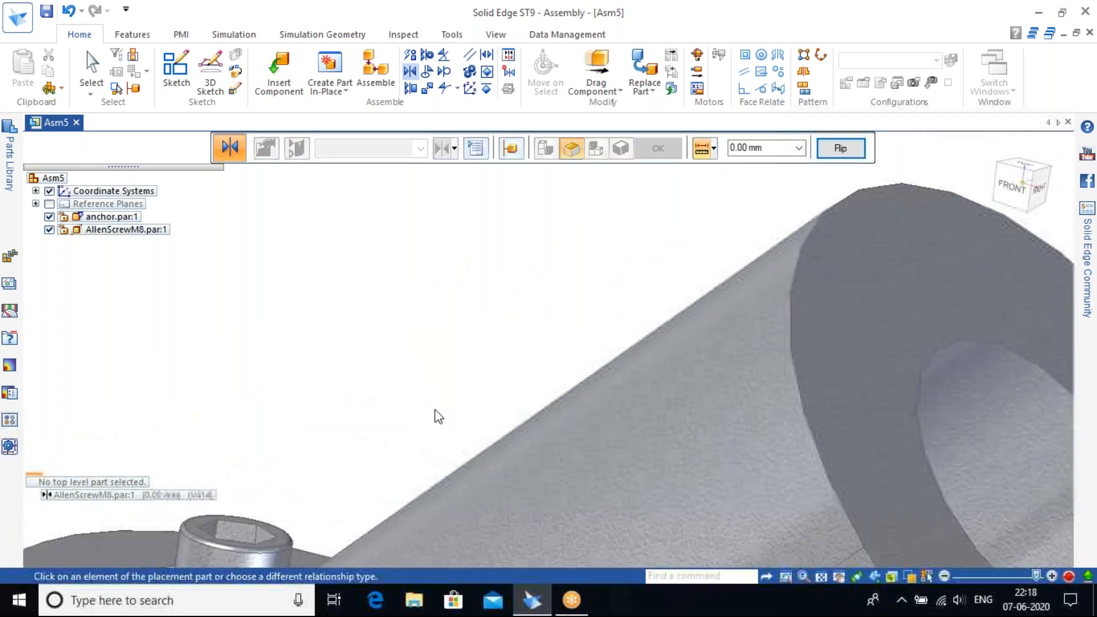
pyautogui.scroll(-3, 381, 408)
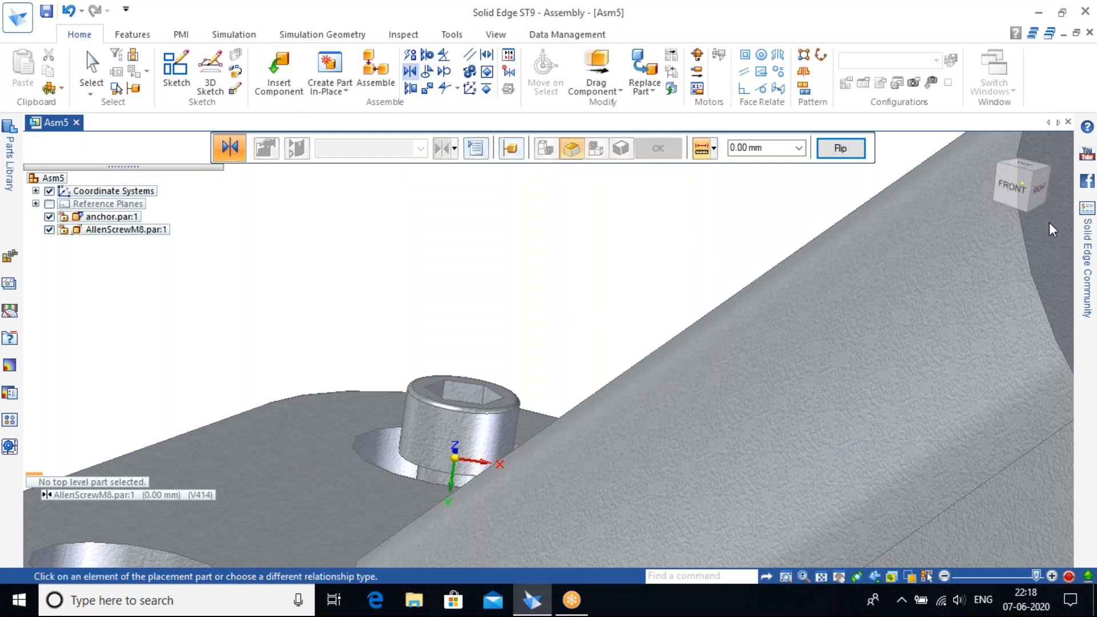
pyautogui.click(992, 150)
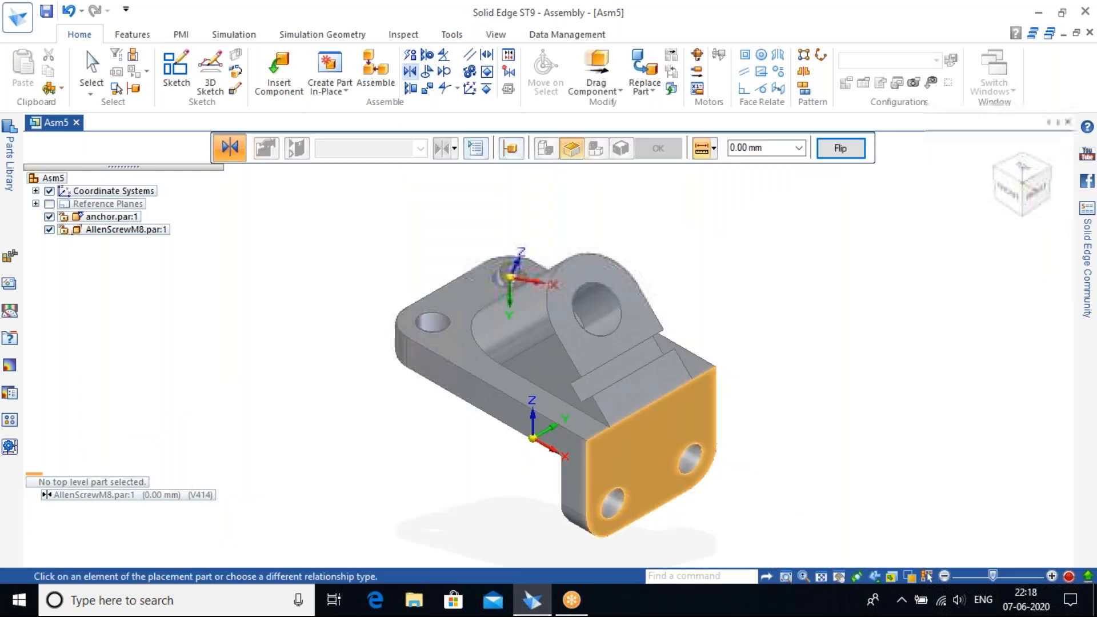
pyautogui.press('Escape')
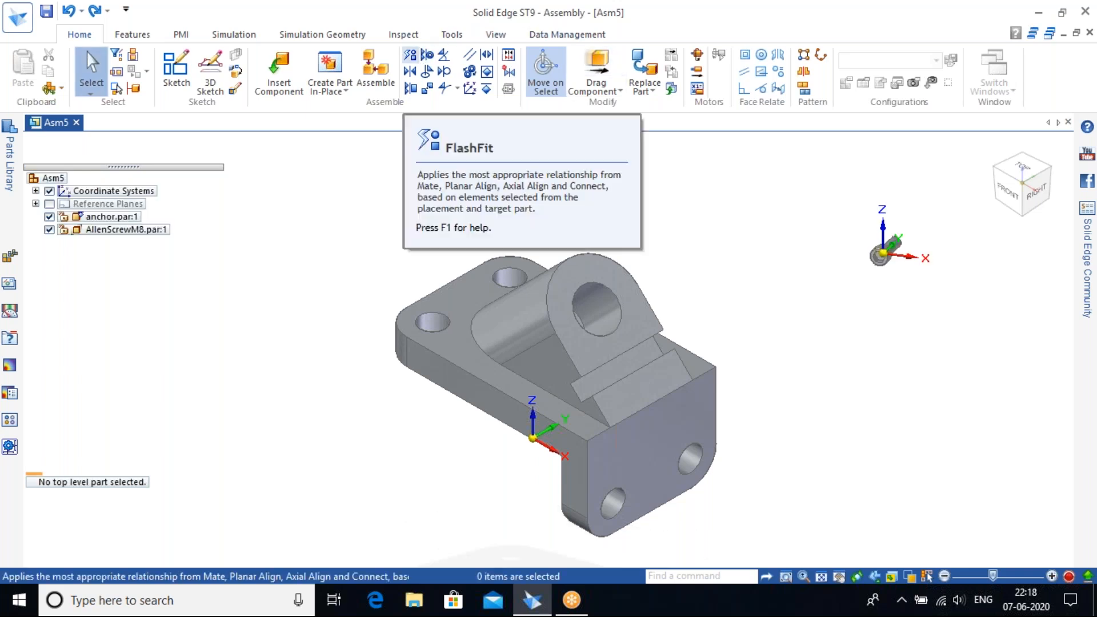
# Use FlashFit to axially align the AllenScrewM8 shank with the rear hole in the anchor's upper plate.
pyautogui.click(409, 54)
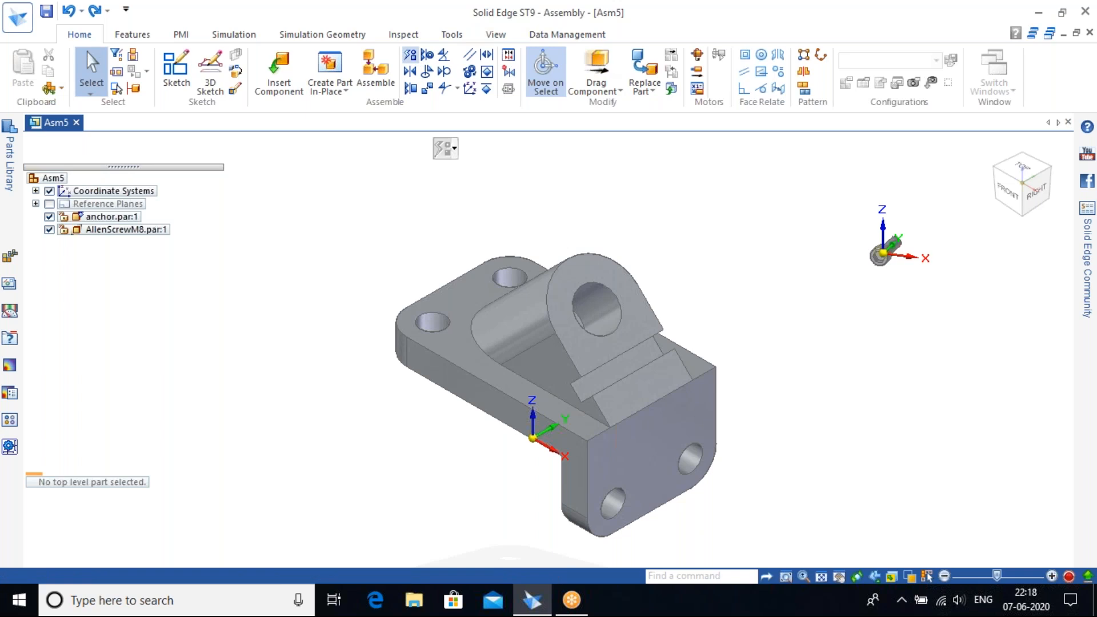
pyautogui.scroll(5, 897, 277)
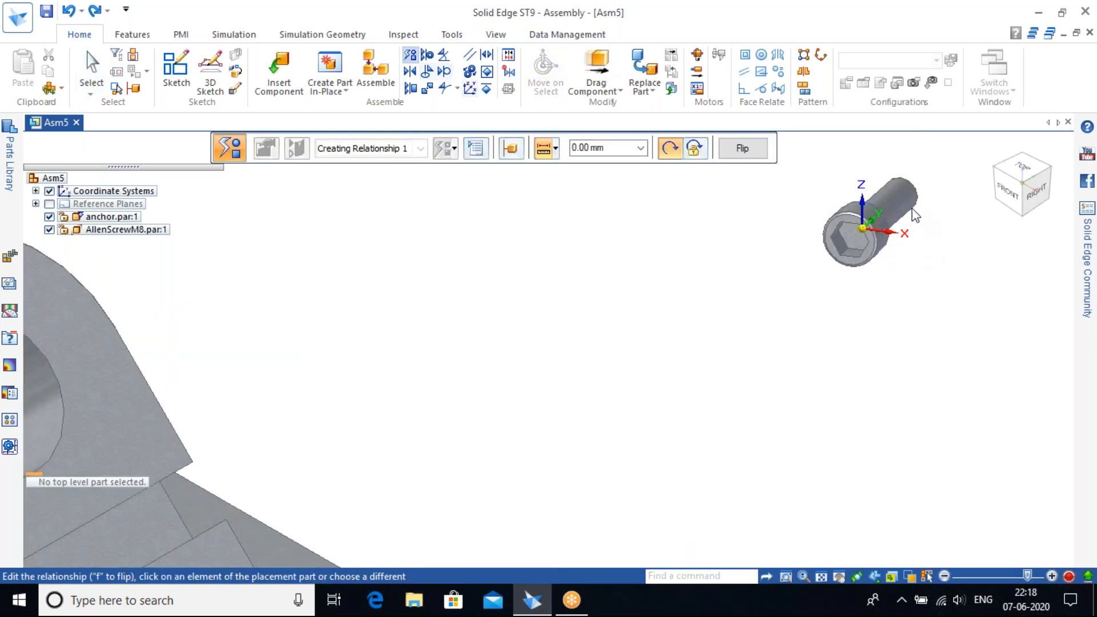
pyautogui.click(910, 184)
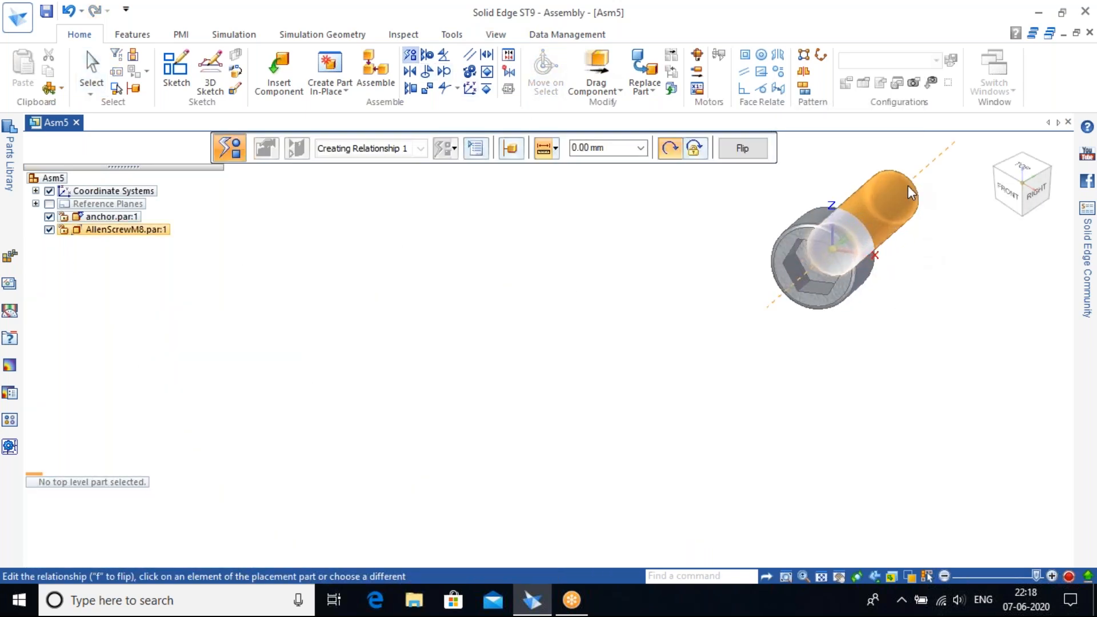
pyautogui.scroll(-5, 601, 305)
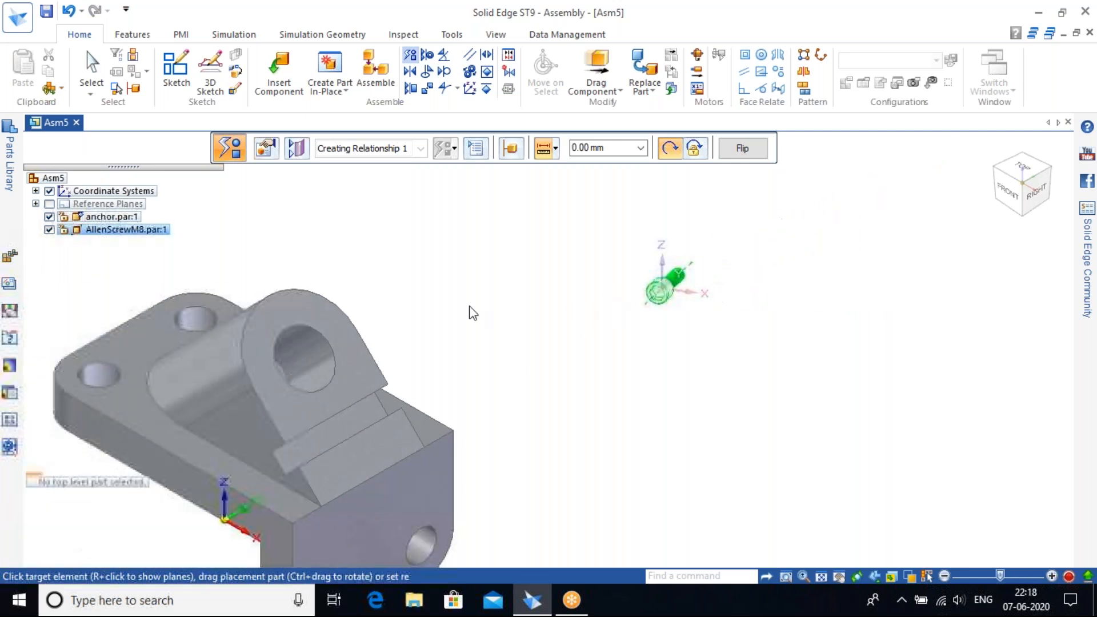
pyautogui.click(197, 314)
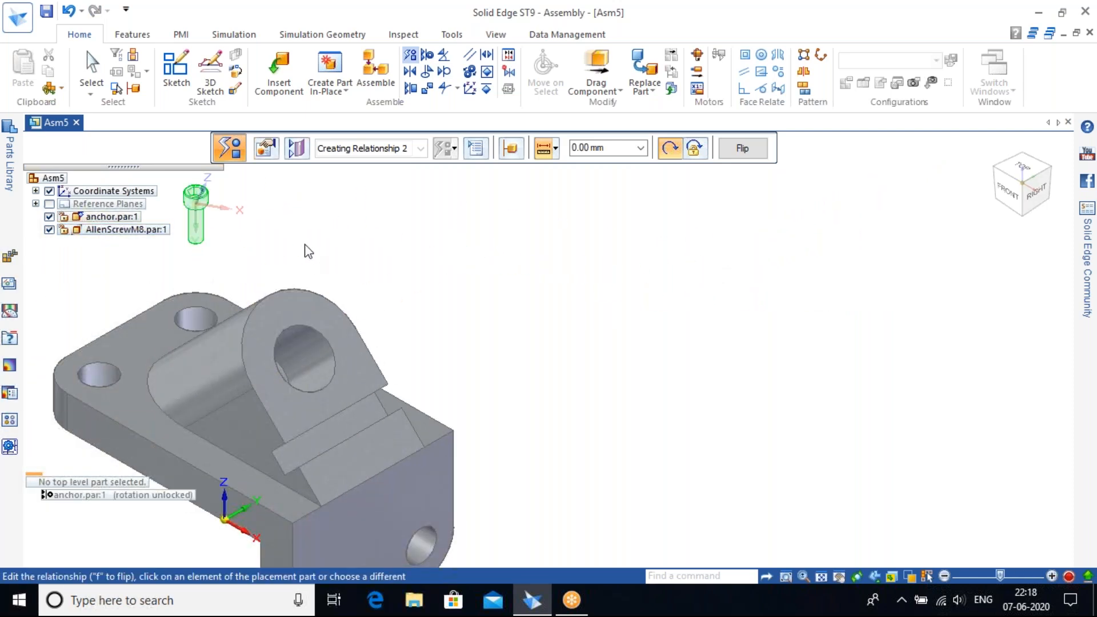
# Use FlashFit to mate the underside of the AllenScrewM8 head with the anchor plate's top face at 0.00 mm offset.
pyautogui.keyDown('shift'); pyautogui.moveTo(290, 257); pyautogui.dragTo(686, 389, button='middle'); pyautogui.keyUp('shift')
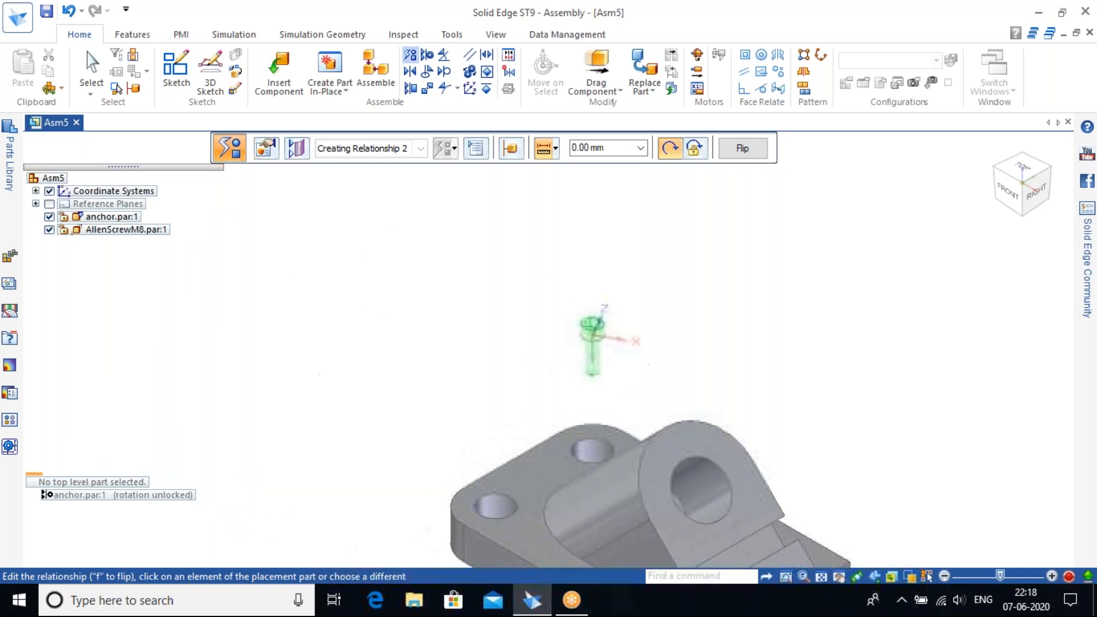
pyautogui.moveTo(601, 474); pyautogui.dragTo(592, 409, button='middle')
pyautogui.scroll(5, 566, 477)
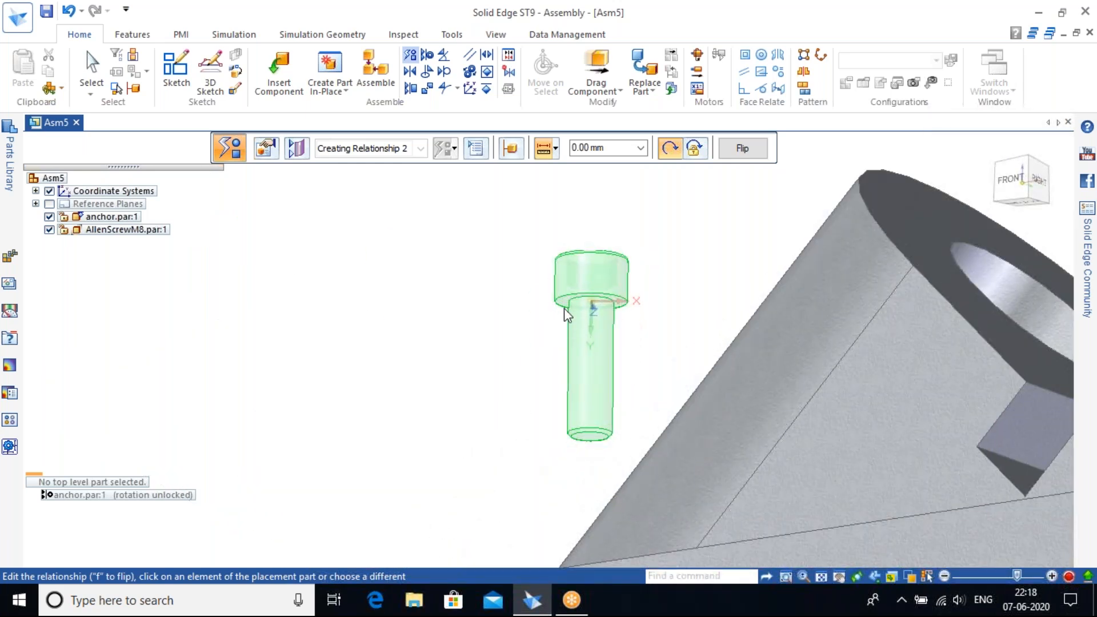
pyautogui.click(561, 304)
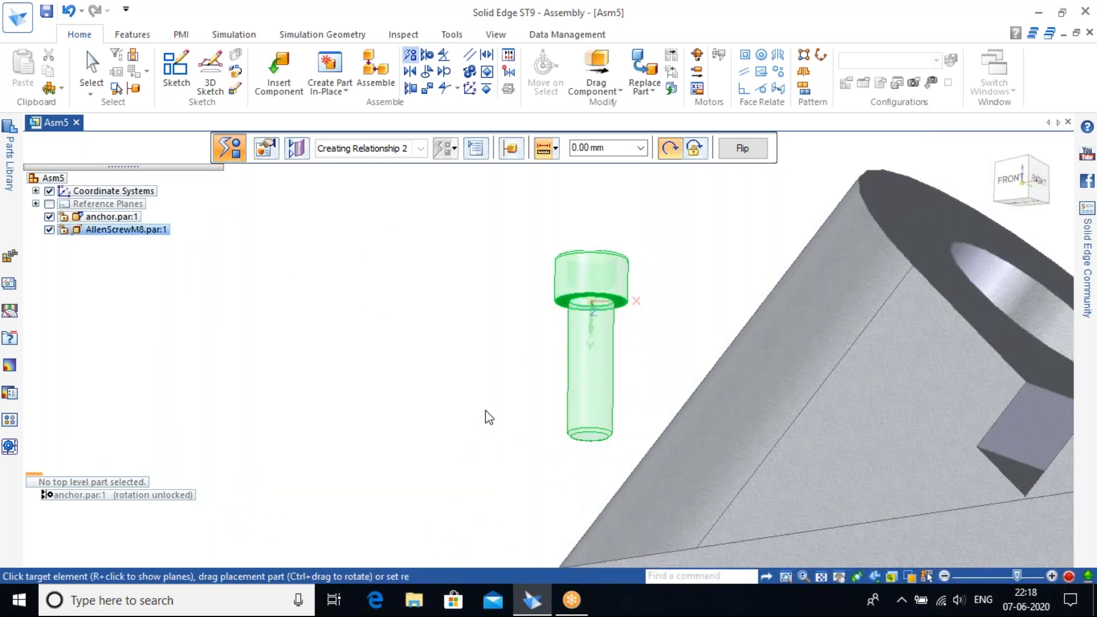
pyautogui.keyDown('shift'); pyautogui.moveTo(495, 424); pyautogui.dragTo(502, 482, button='middle'); pyautogui.keyUp('shift')
pyautogui.click(506, 371)
pyautogui.scroll(-5, 551, 361)
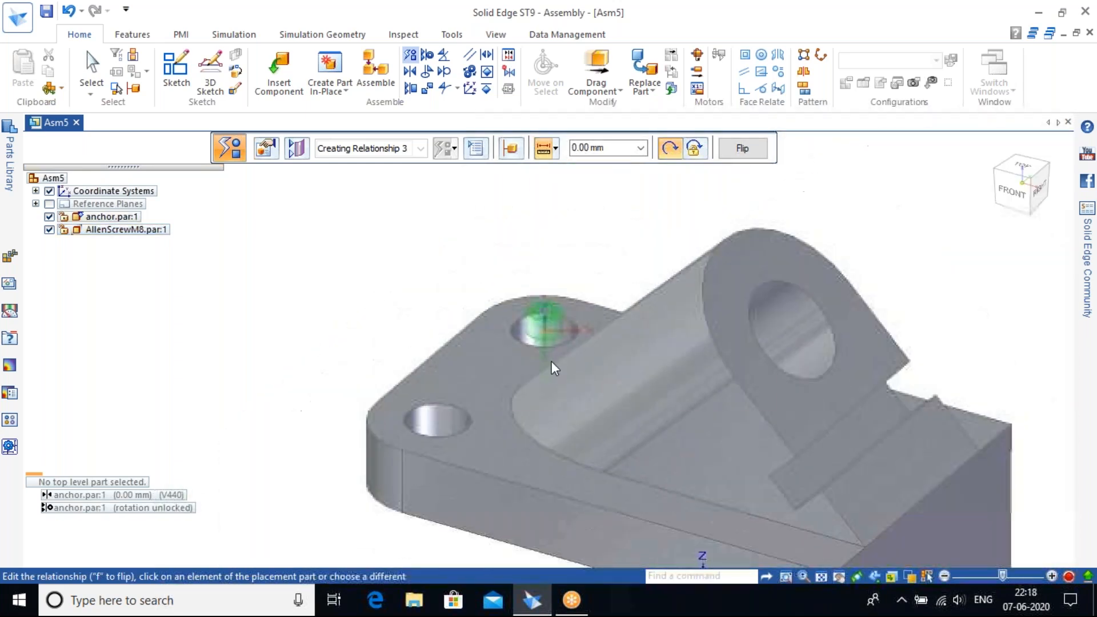
pyautogui.rightClick(662, 255)
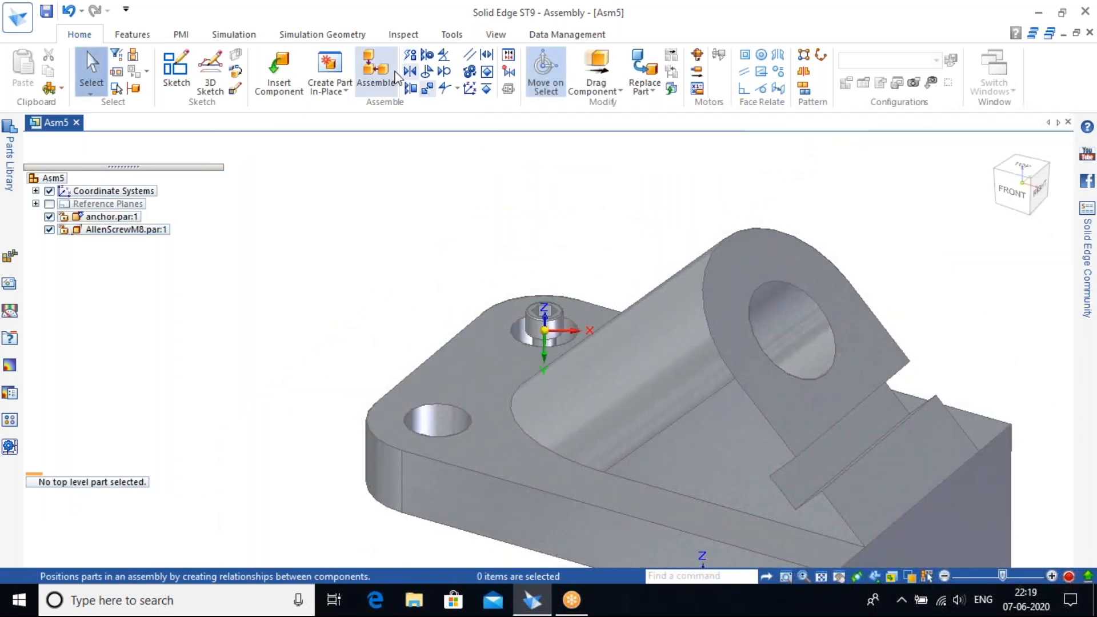
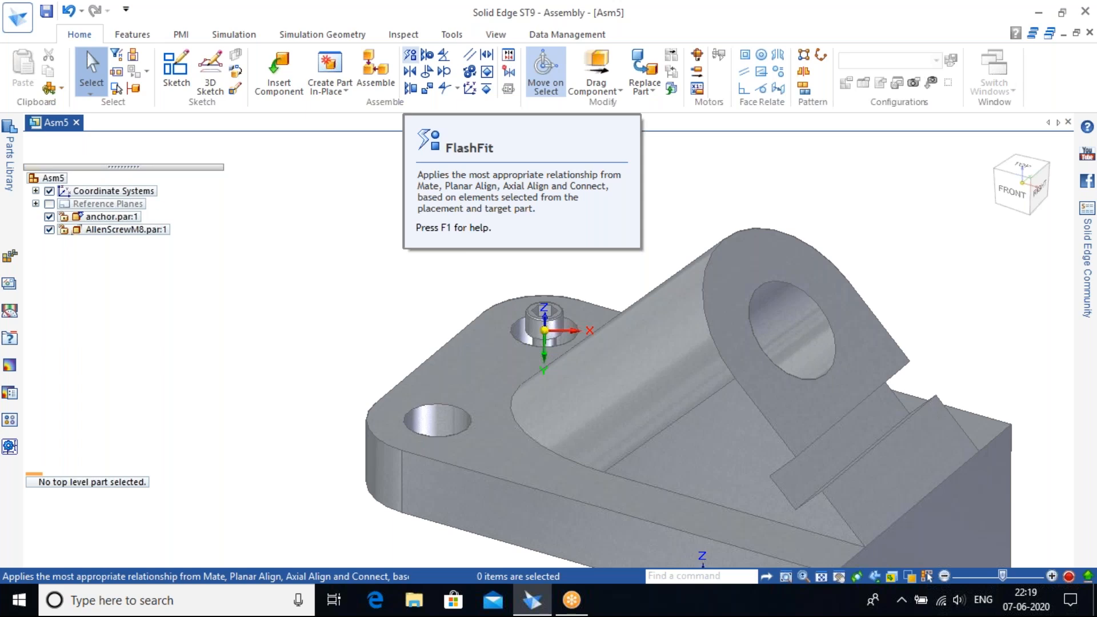
# Examine how the AllenScrewM8 sits in the anchor's rear hole and check its positioning status.
pyautogui.scroll(6, 603, 340)
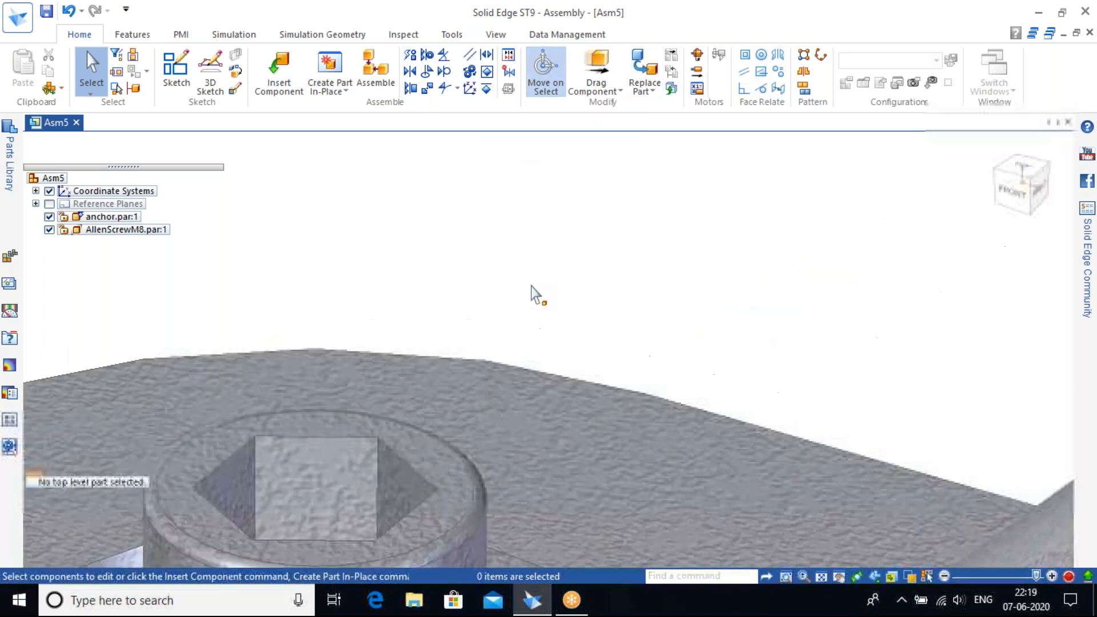
pyautogui.scroll(-4, 465, 343)
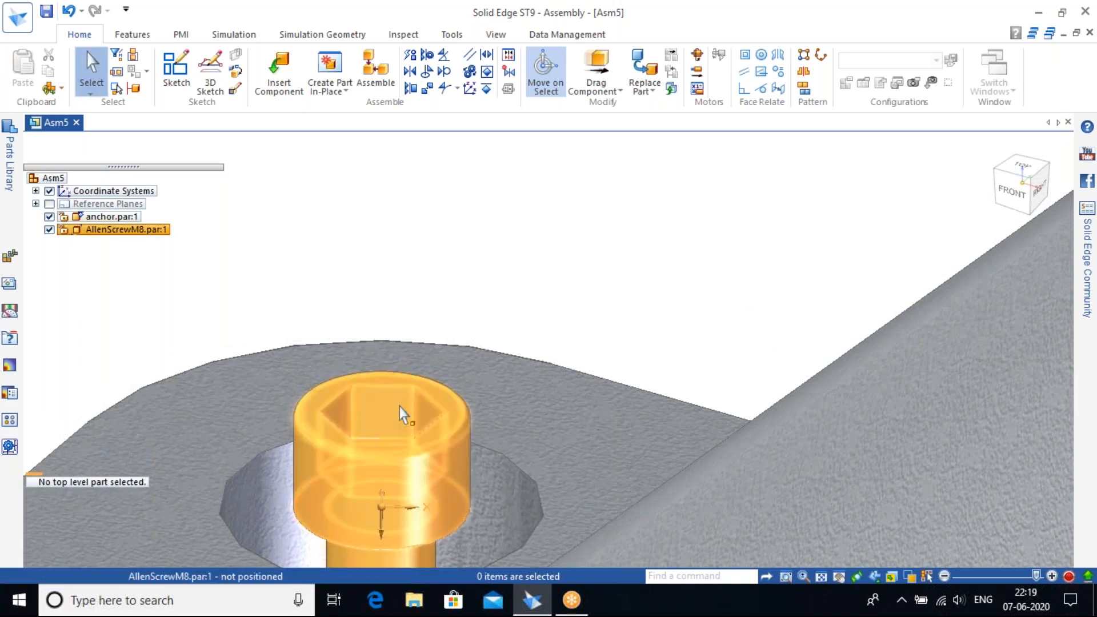
pyautogui.moveTo(718, 318); pyautogui.dragTo(718, 386, button='middle')
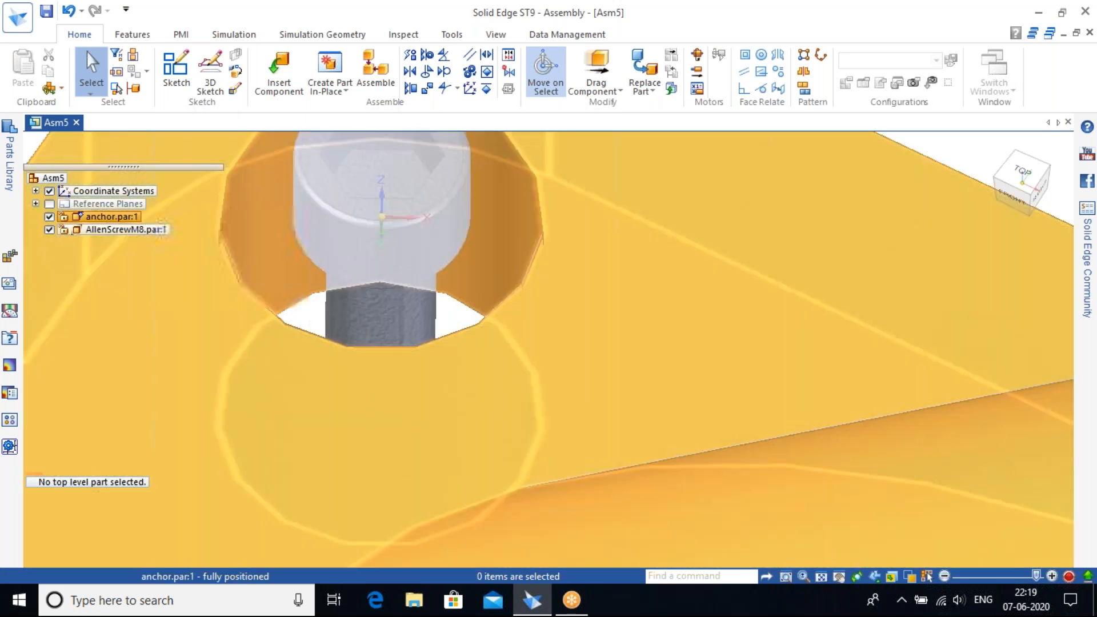
pyautogui.keyDown('shift'); pyautogui.moveTo(803, 277); pyautogui.dragTo(744, 469, button='middle'); pyautogui.keyUp('shift')
pyautogui.moveTo(827, 262); pyautogui.dragTo(797, 342, button='middle')
pyautogui.keyDown('shift'); pyautogui.moveTo(824, 291); pyautogui.dragTo(813, 341, button='middle'); pyautogui.keyUp('shift')
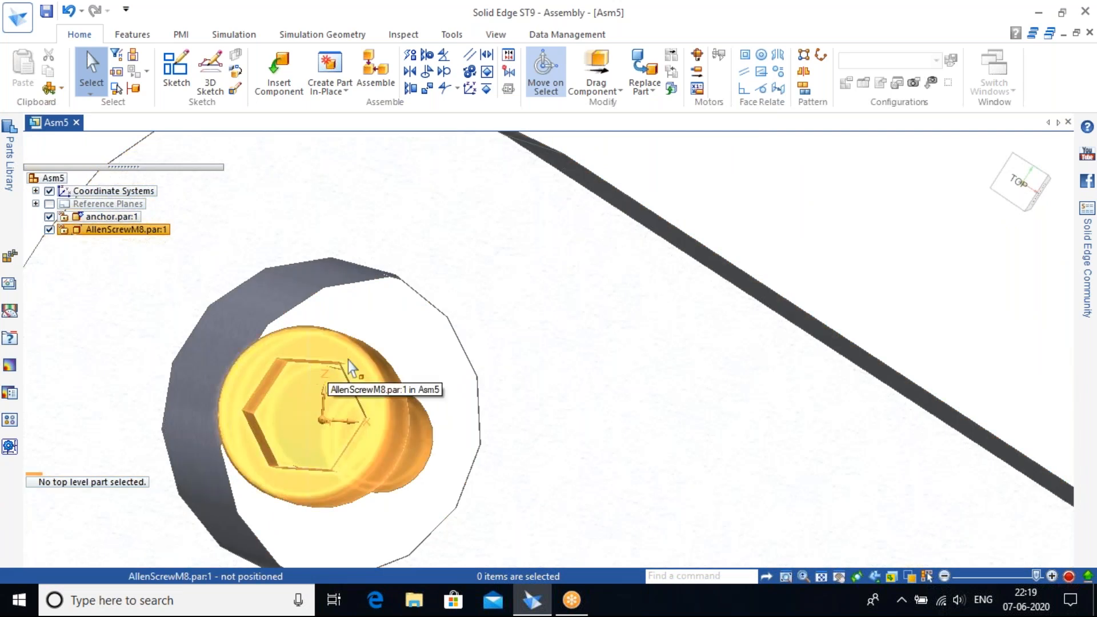
pyautogui.scroll(-2, 751, 257)
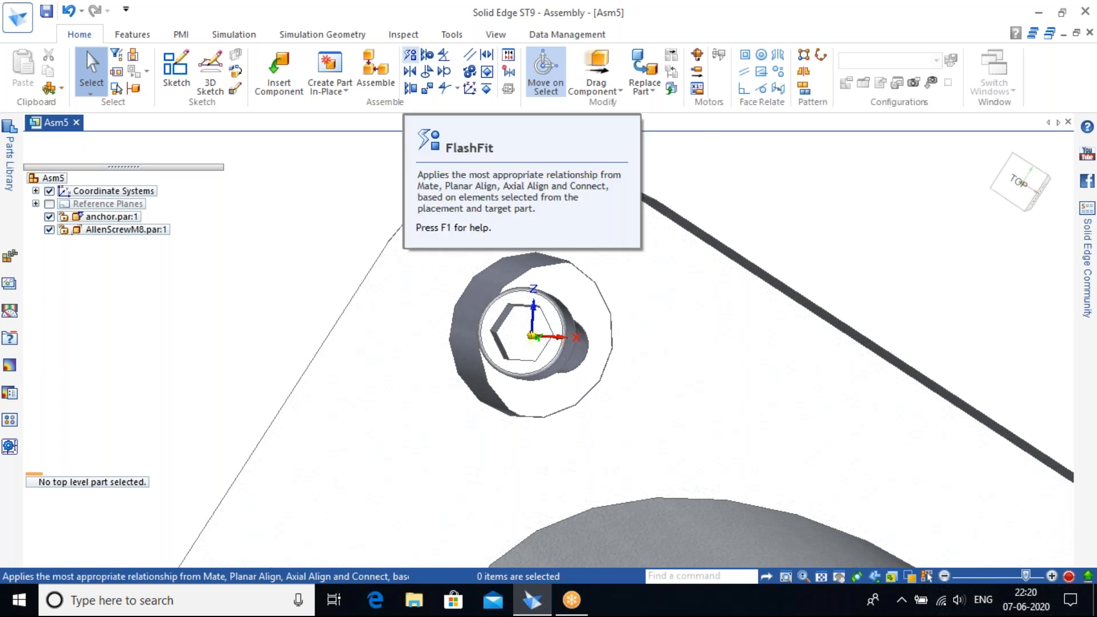
# Use FlashFit to relate a flat wall of the AllenScrewM8's hex socket to the anchor plate's straight side face.
pyautogui.click(409, 55)
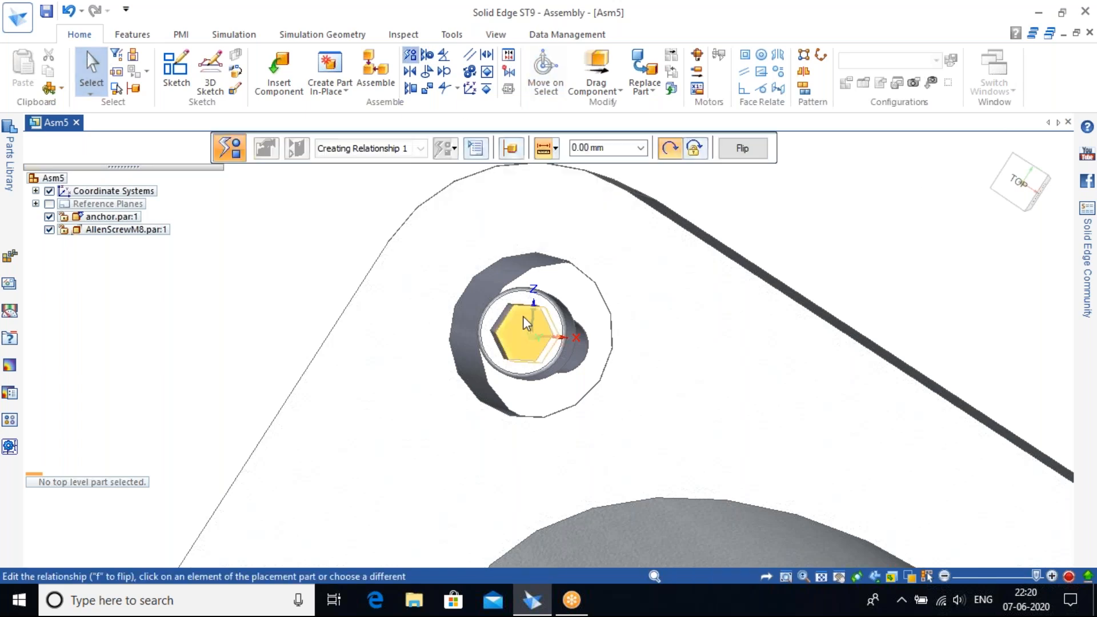
pyautogui.click(523, 317)
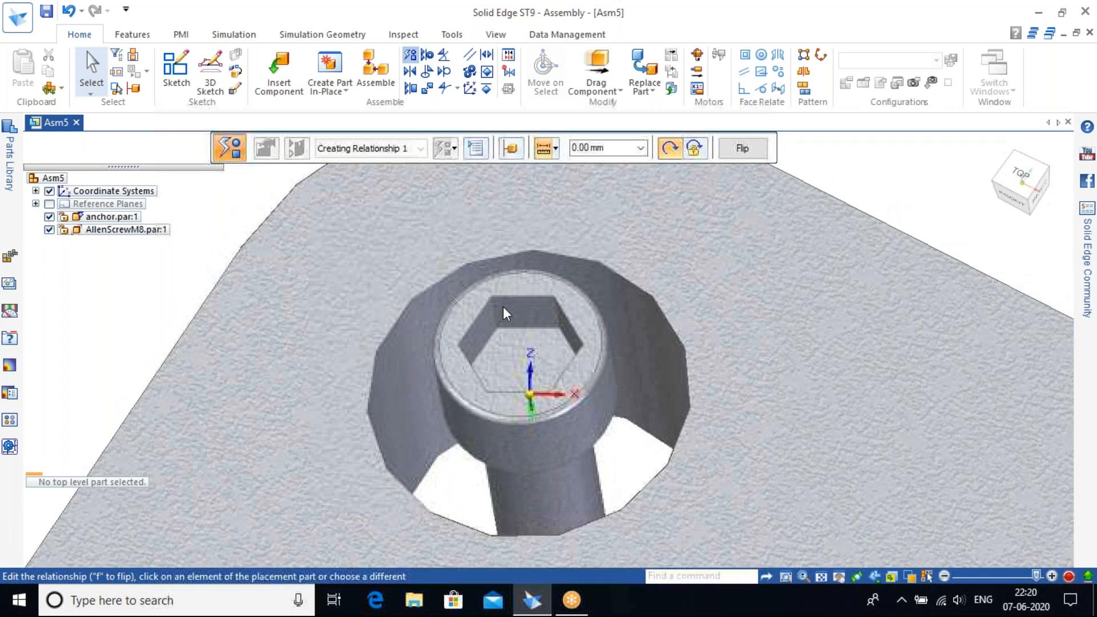
pyautogui.click(503, 307)
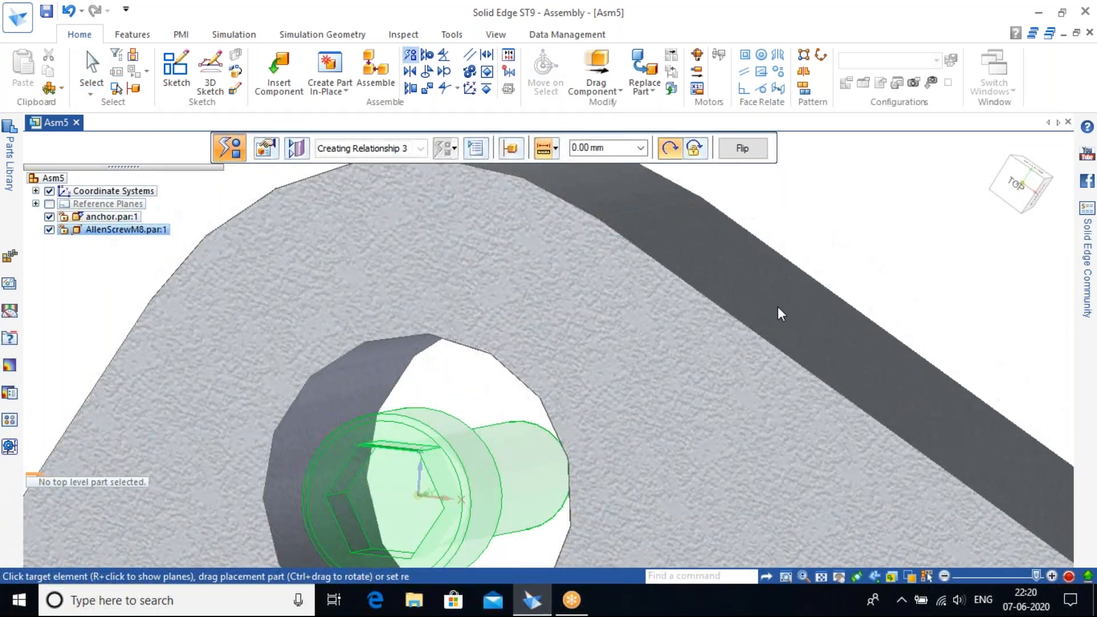
pyautogui.click(778, 307)
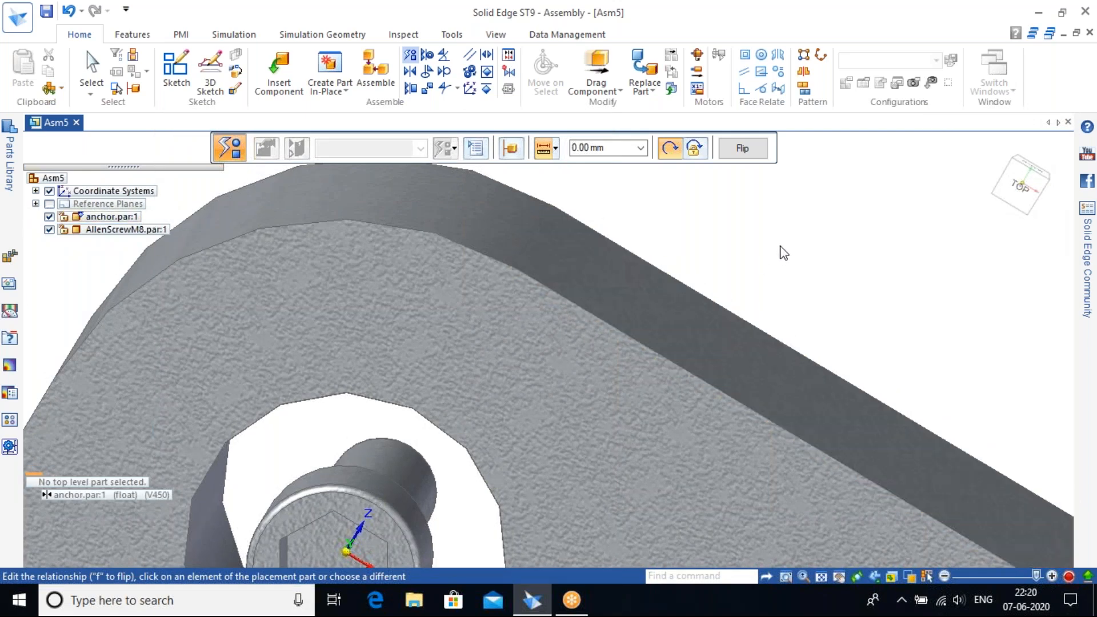
pyautogui.press('Escape')
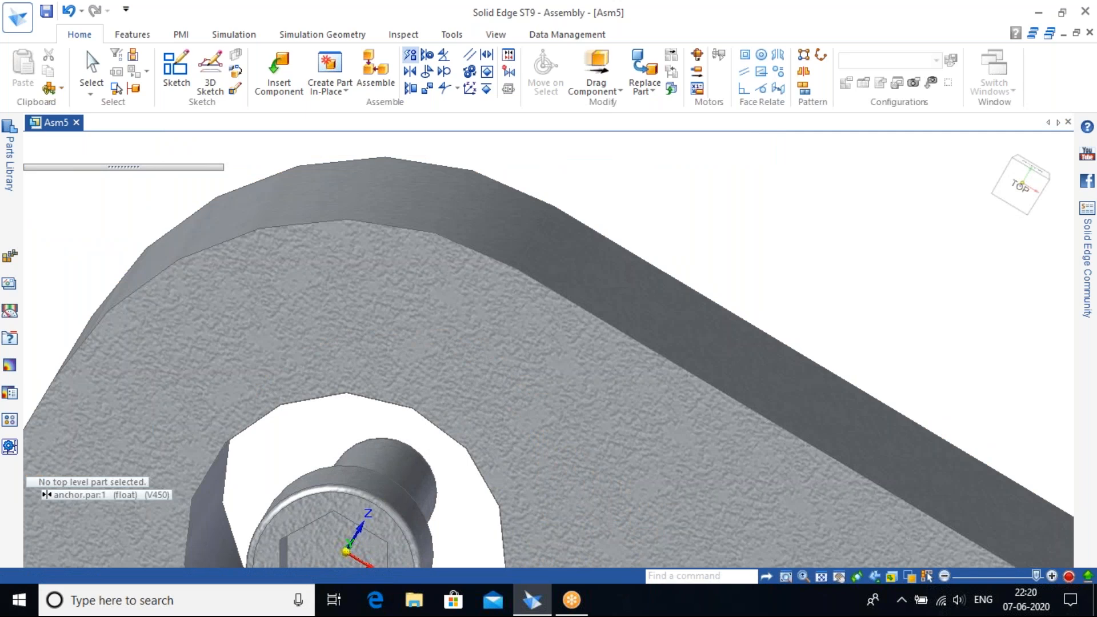
# Try a Planar Align relationship between a flat wall of the AllenScrewM8's hex socket and the anchor plate's straight side face.
pyautogui.moveTo(717, 264); pyautogui.dragTo(734, 206, button='middle')
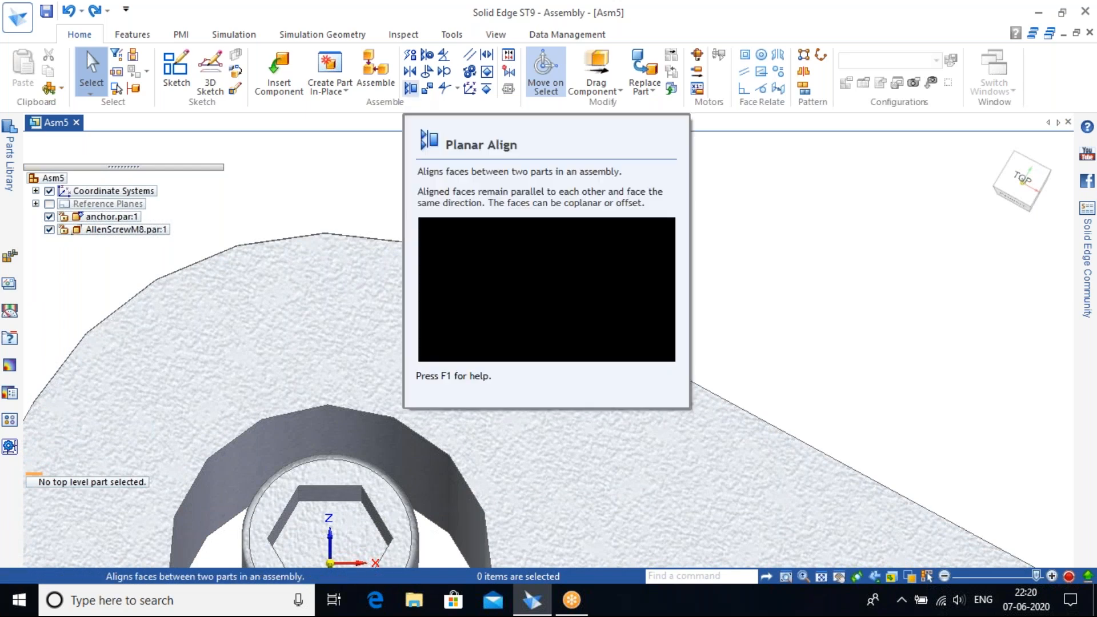
pyautogui.click(410, 88)
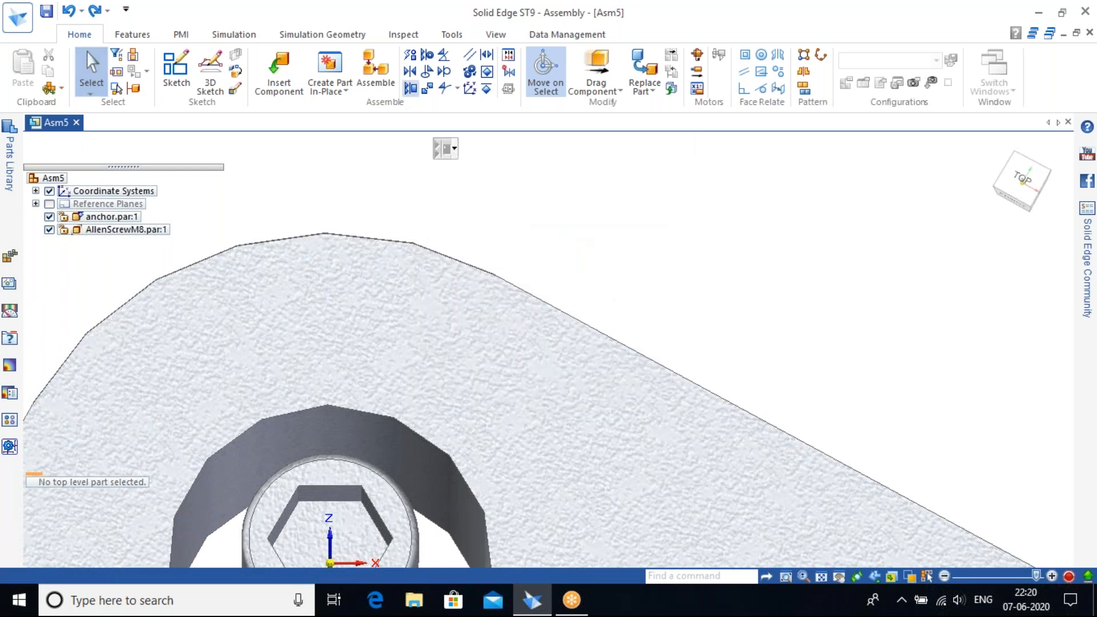
pyautogui.click(334, 492)
pyautogui.moveTo(711, 292); pyautogui.dragTo(687, 361, button='middle')
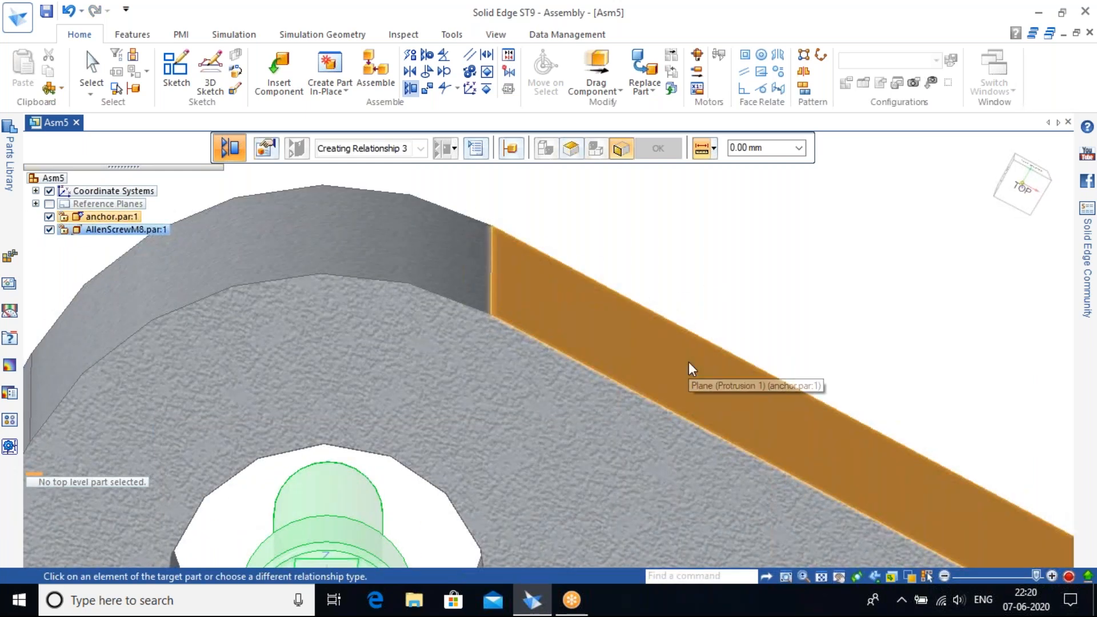
pyautogui.click(688, 361)
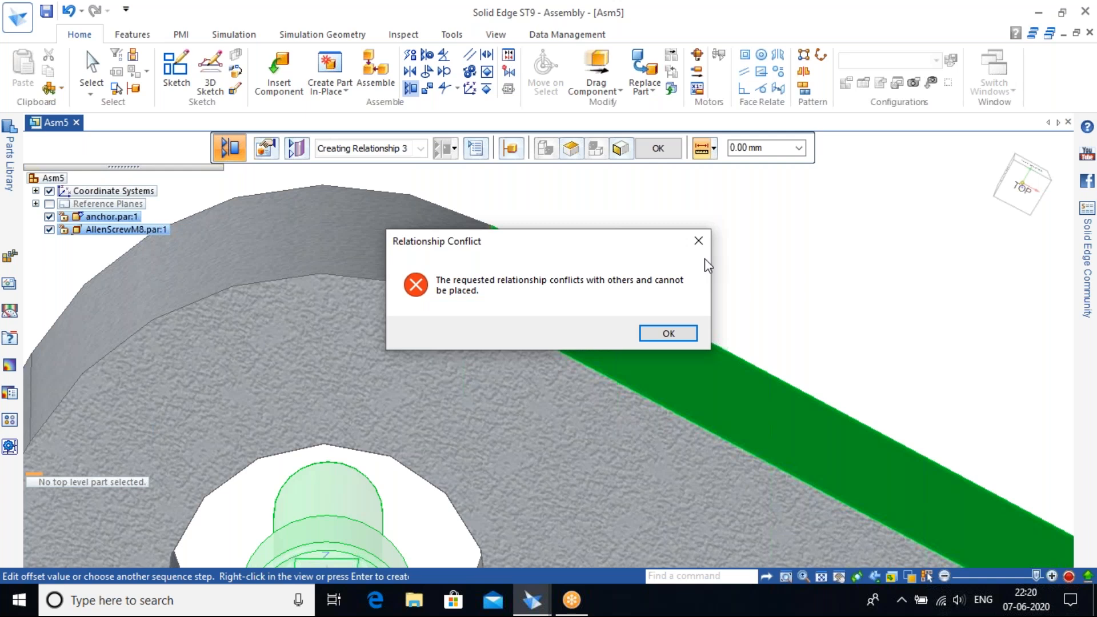
pyautogui.click(697, 238)
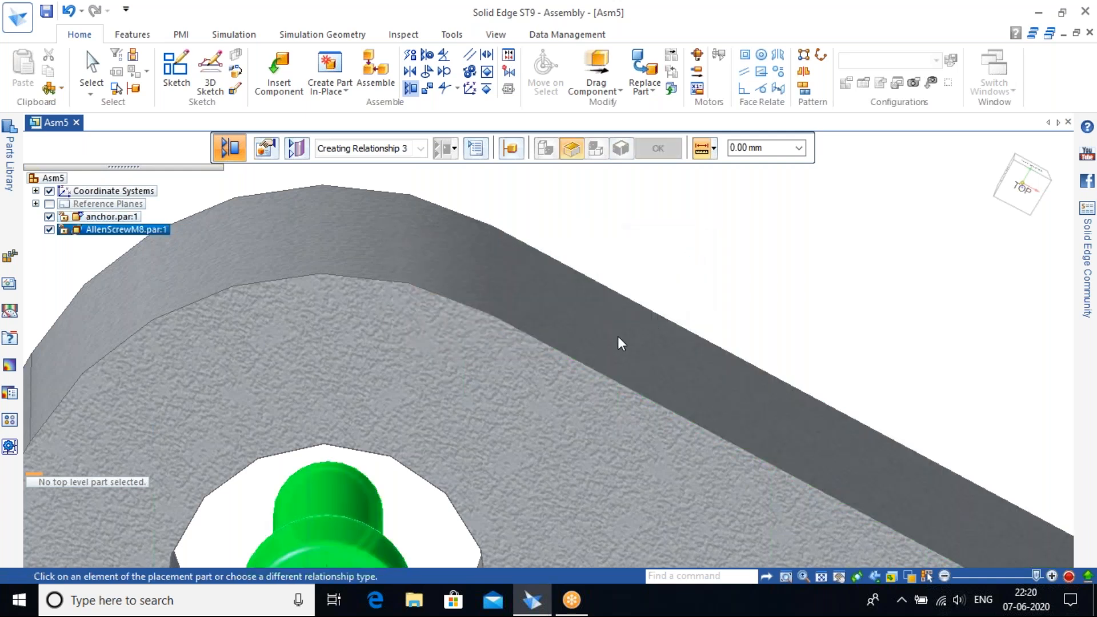
# Leave Planar Align and undo the relationships that position the AllenScrewM8 in the anchor's rear hole.
pyautogui.keyDown('shift'); pyautogui.moveTo(630, 290); pyautogui.dragTo(709, 186, button='middle'); pyautogui.keyUp('shift')
pyautogui.moveTo(588, 405); pyautogui.dragTo(599, 342, button='middle')
pyautogui.press('Escape')
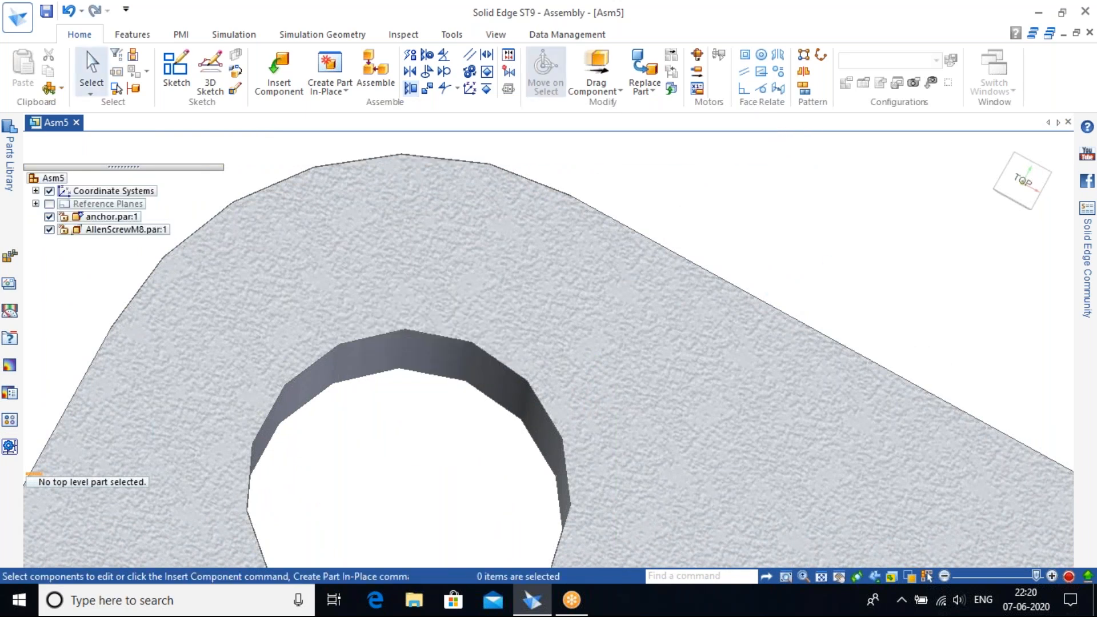
# Use FlashFit to align the AllenScrewM8's cylindrical shank with the axis of the anchor's rear hole.
pyautogui.moveTo(591, 293); pyautogui.dragTo(627, 220, button='middle')
pyautogui.scroll(-5, 627, 220)
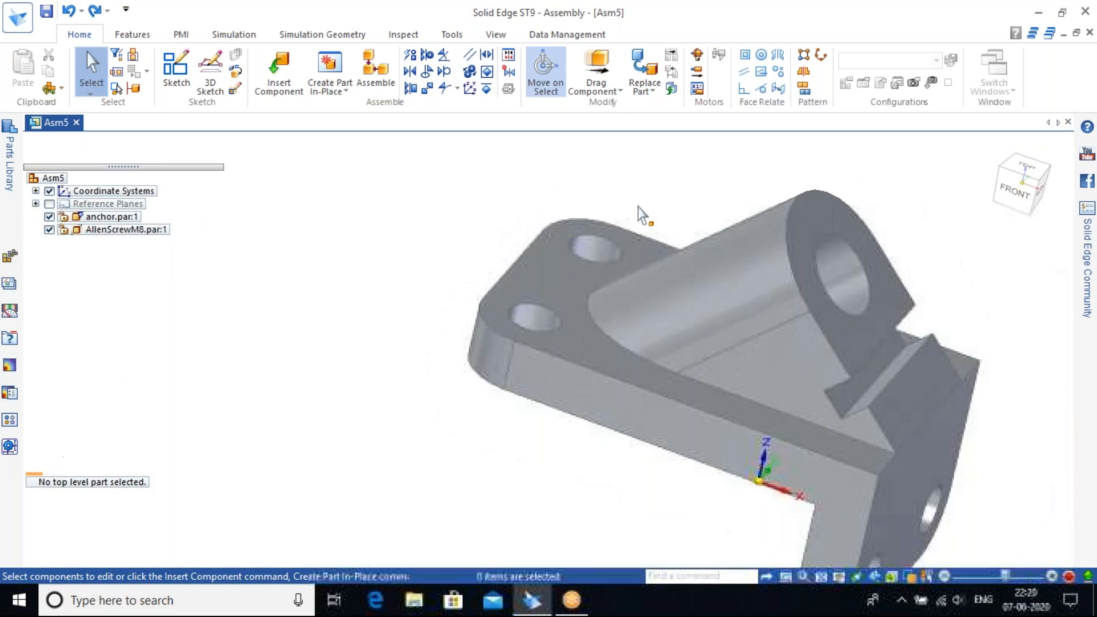
pyautogui.keyDown('shift'); pyautogui.moveTo(588, 207); pyautogui.dragTo(234, 298, button='middle'); pyautogui.keyUp('shift')
pyautogui.moveTo(766, 263); pyautogui.dragTo(686, 277, button='middle')
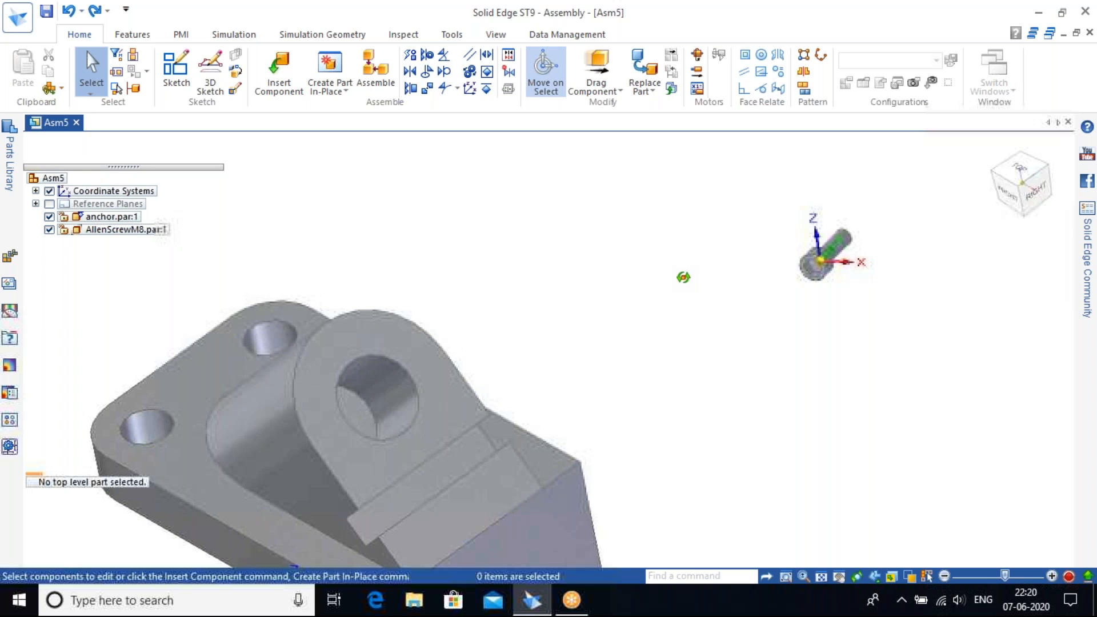
pyautogui.scroll(3, 801, 283)
pyautogui.scroll(-3, 631, 217)
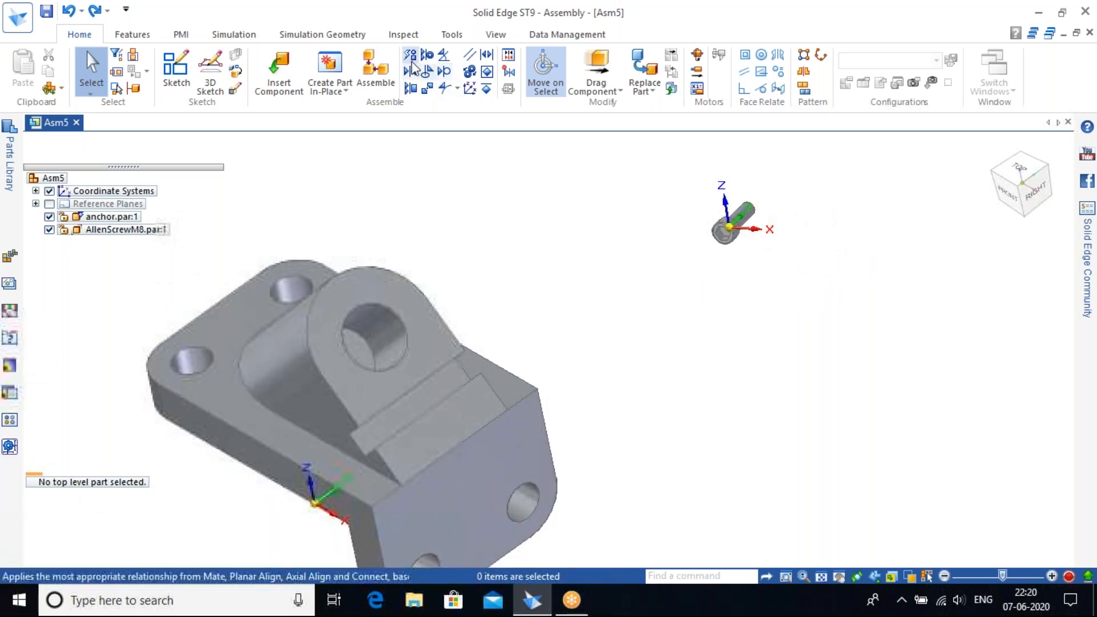
pyautogui.click(763, 213)
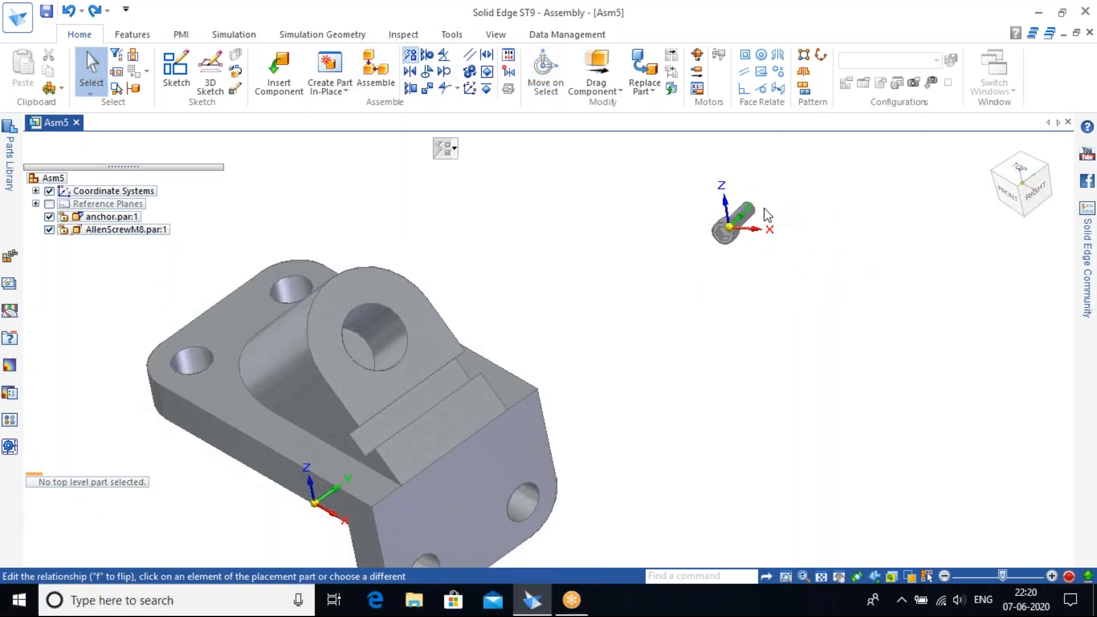
pyautogui.click(742, 215)
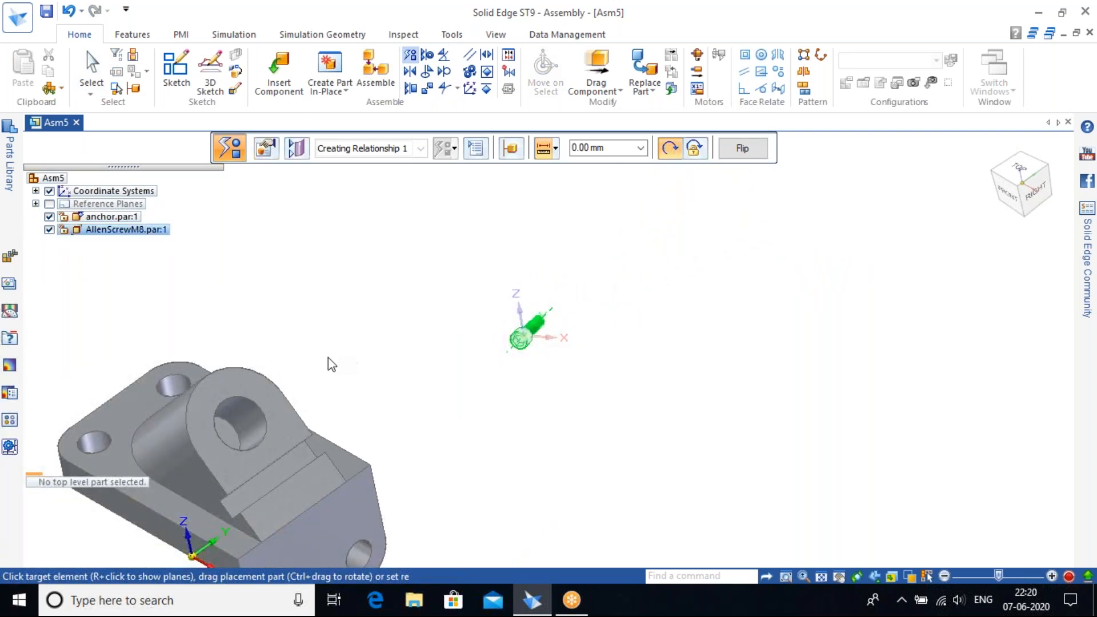
pyautogui.scroll(5, 491, 348)
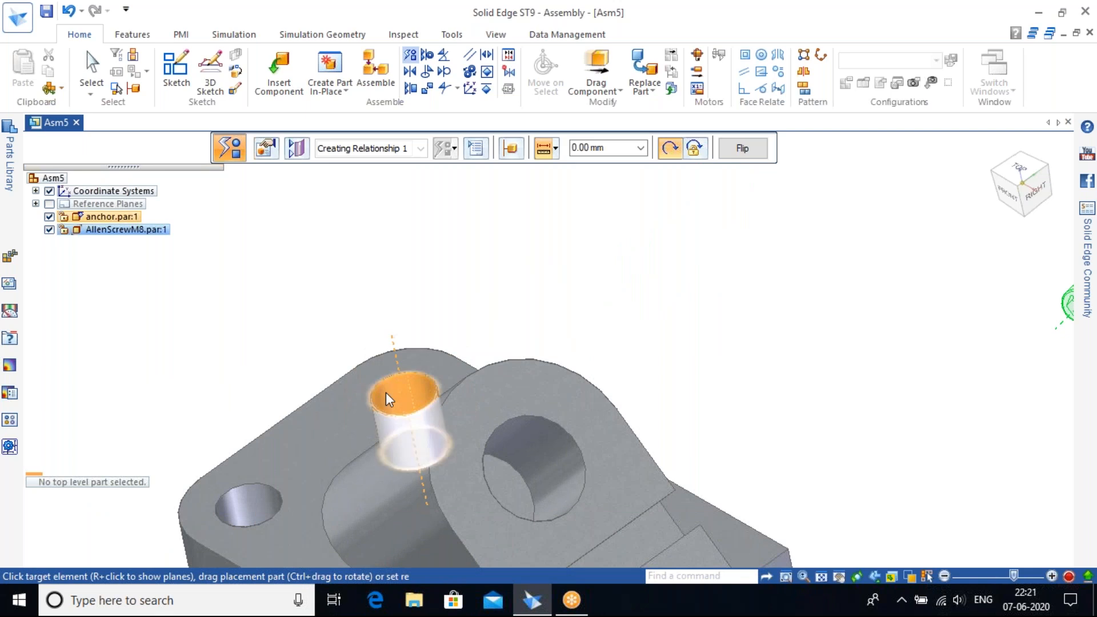
pyautogui.click(385, 391)
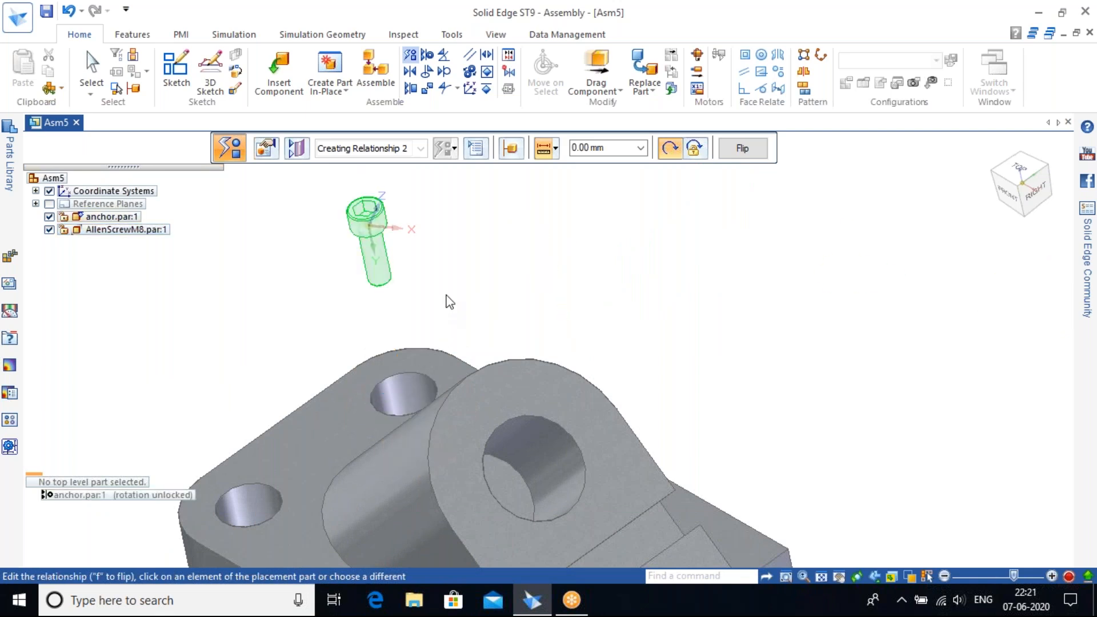
# Mate the AllenScrewM8 head's underside to the anchor's top face and relate a hex socket wall to the plate's straight side face using FlashFit.
pyautogui.click(340, 382)
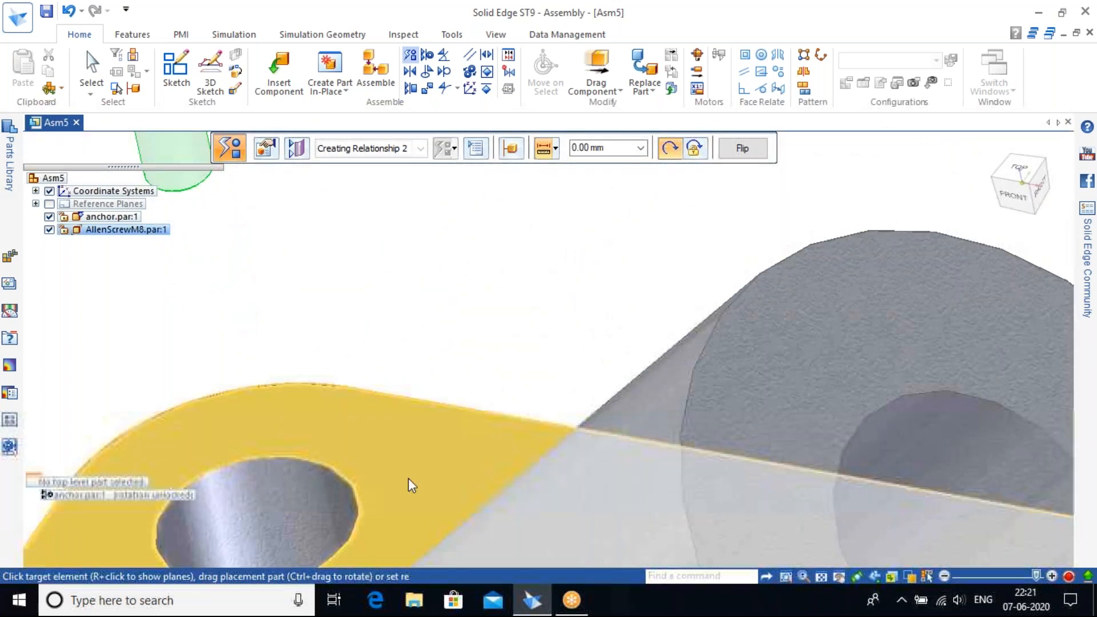
pyautogui.click(411, 485)
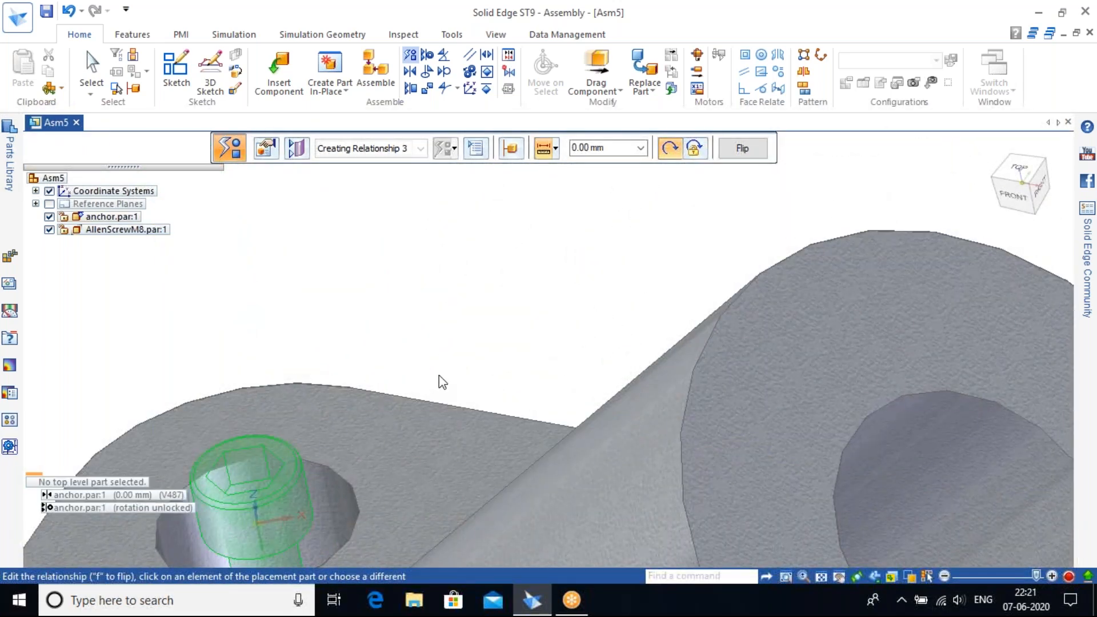
pyautogui.moveTo(448, 382); pyautogui.dragTo(464, 439, button='middle')
pyautogui.click(190, 359)
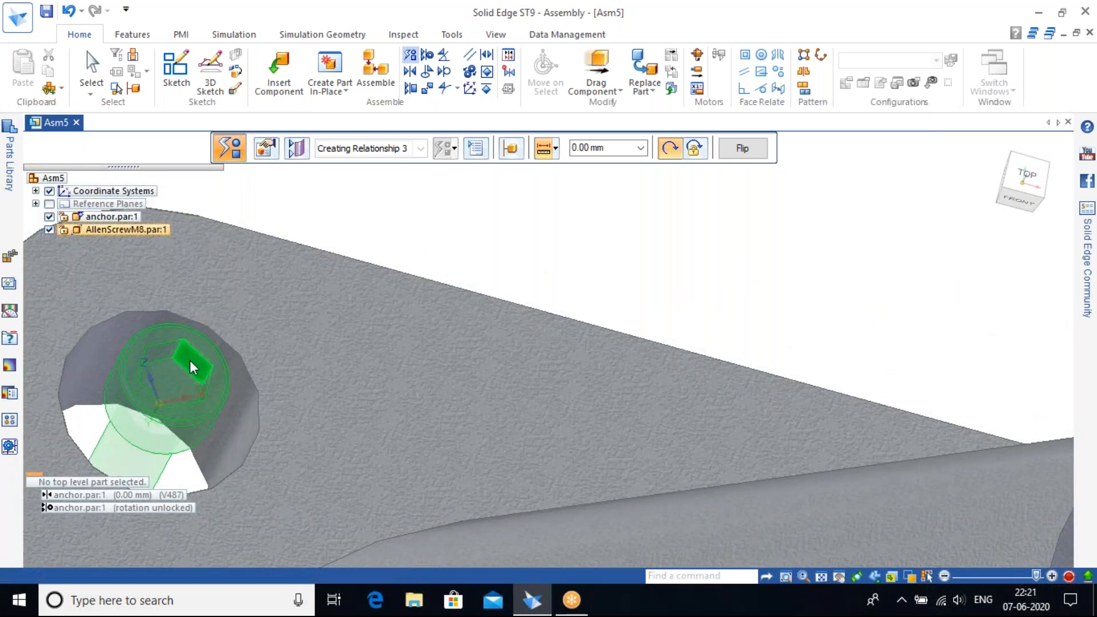
pyautogui.moveTo(504, 238); pyautogui.dragTo(457, 293, button='middle')
pyautogui.click(457, 293)
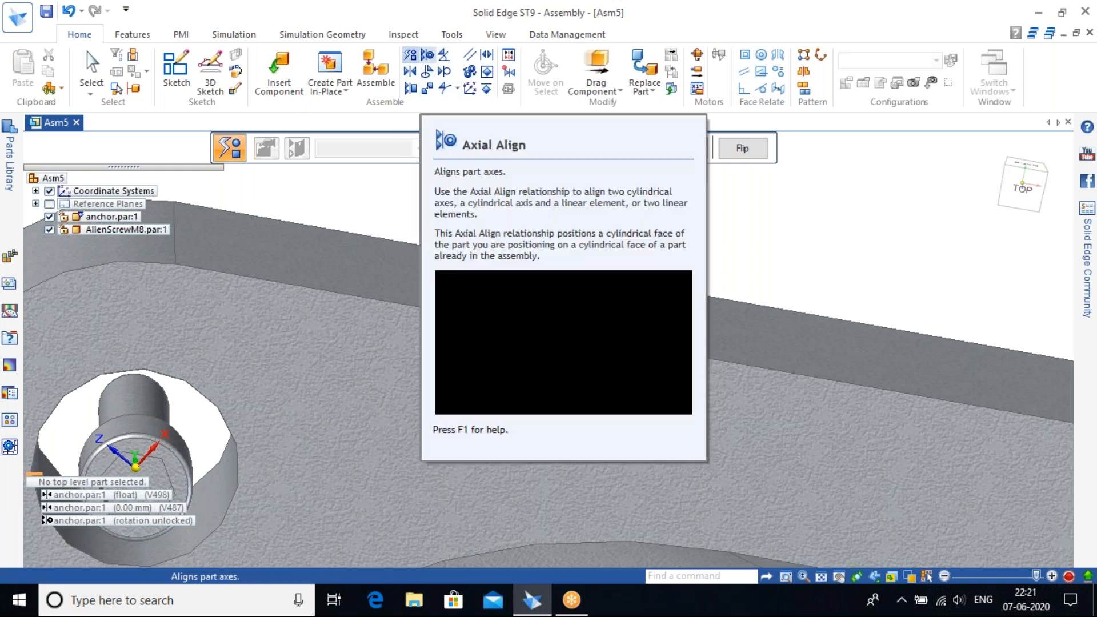
pyautogui.click(426, 60)
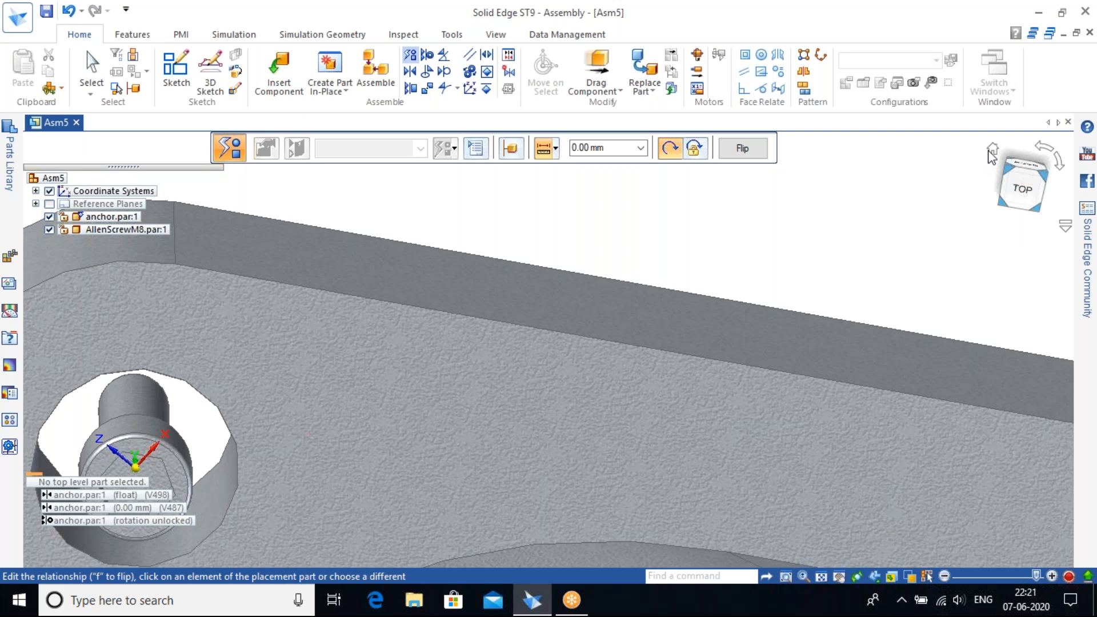
pyautogui.click(1022, 188)
pyautogui.scroll(6, 543, 253)
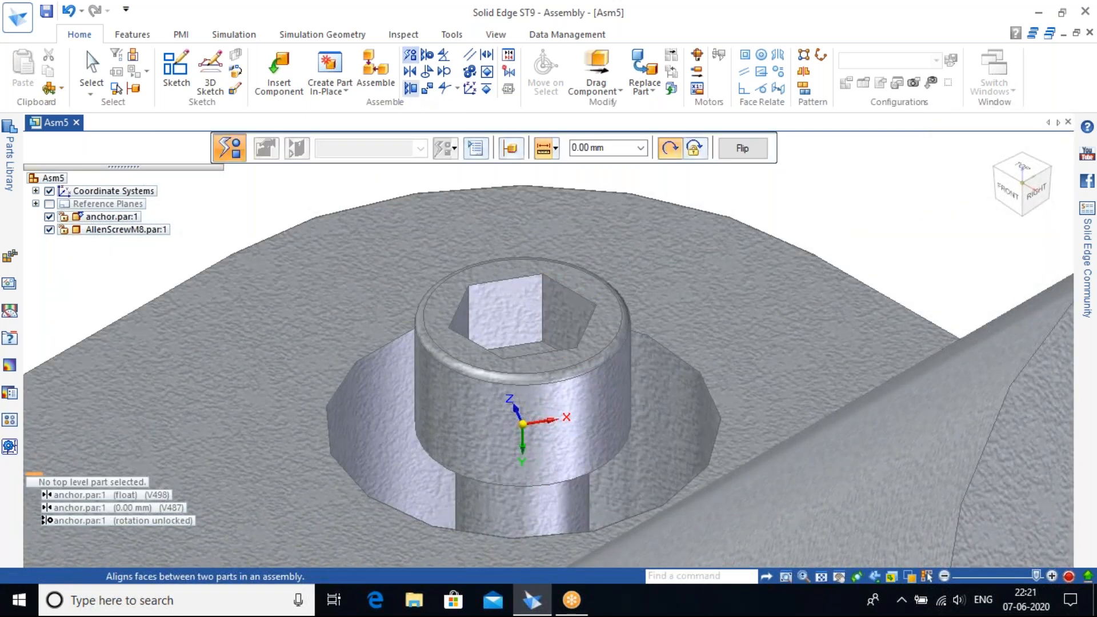
pyautogui.scroll(-4, 548, 323)
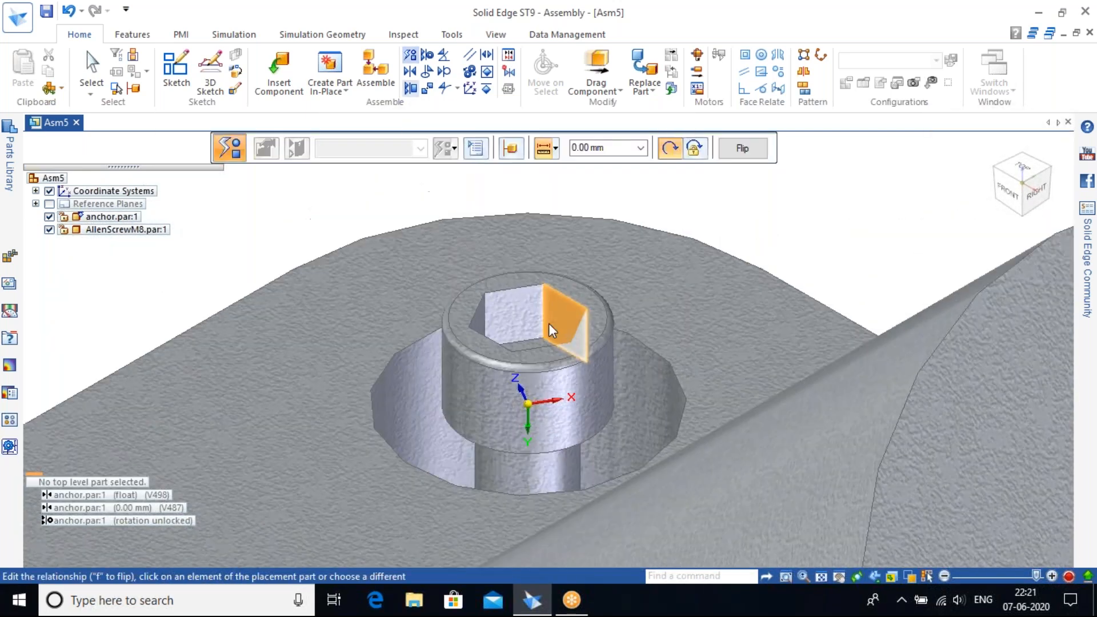
pyautogui.press('Escape')
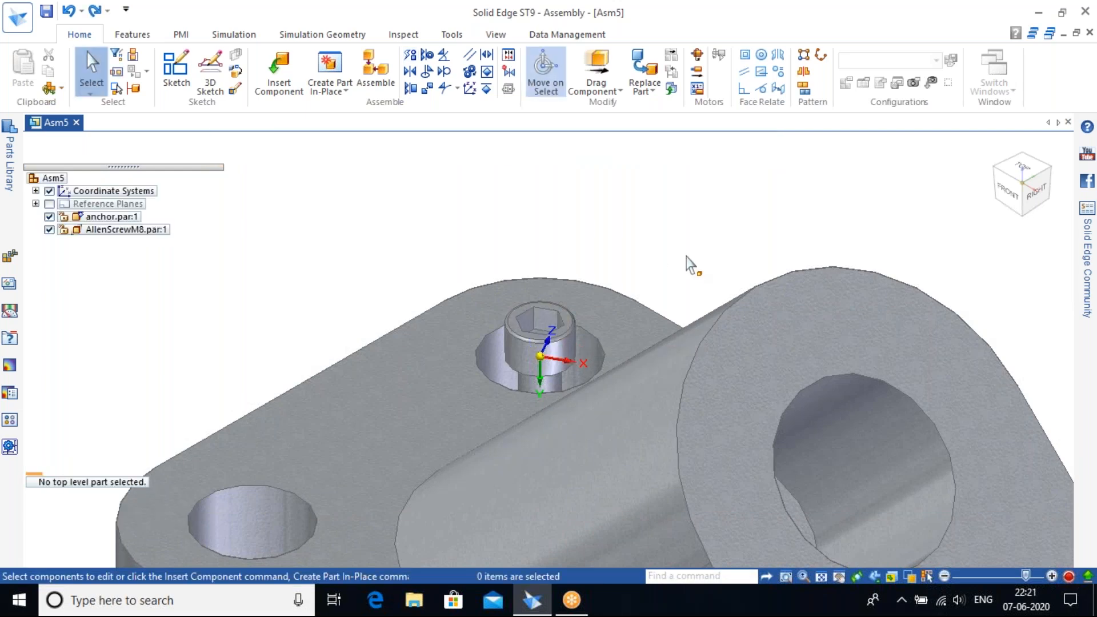
# Try a Planar Align relationship between a hex socket wall of the AllenScrewM8 in the rear hole and the anchor plate's straight side face.
pyautogui.moveTo(655, 267); pyautogui.dragTo(632, 326, button='middle')
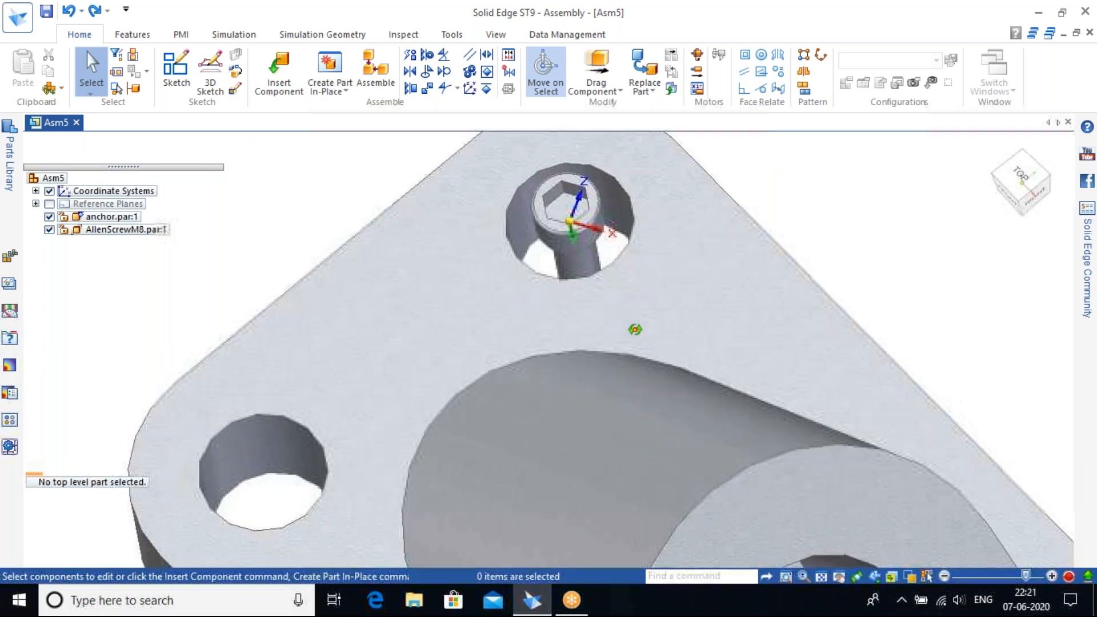
pyautogui.keyDown('shift'); pyautogui.moveTo(754, 207); pyautogui.dragTo(722, 286, button='middle'); pyautogui.keyUp('shift')
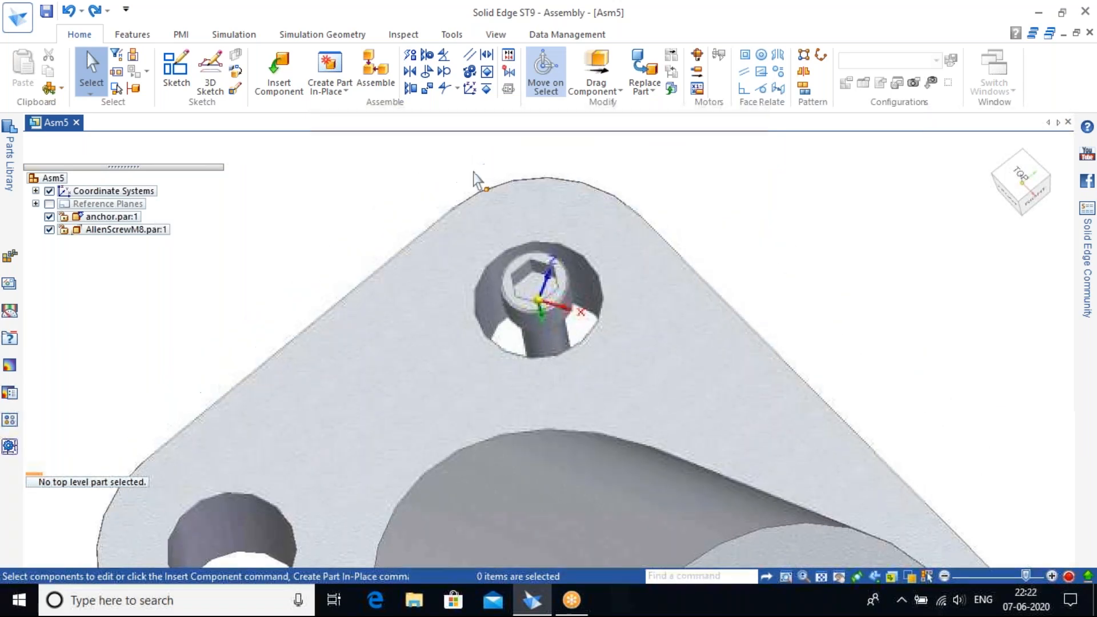
pyautogui.click(409, 90)
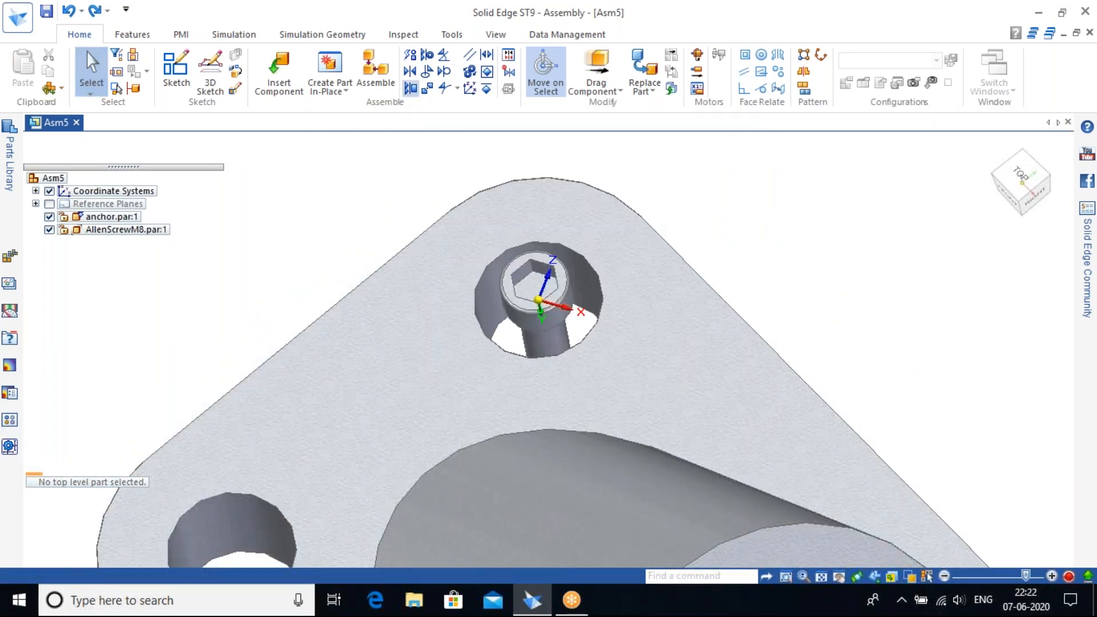
pyautogui.moveTo(577, 296); pyautogui.dragTo(637, 290, button='middle')
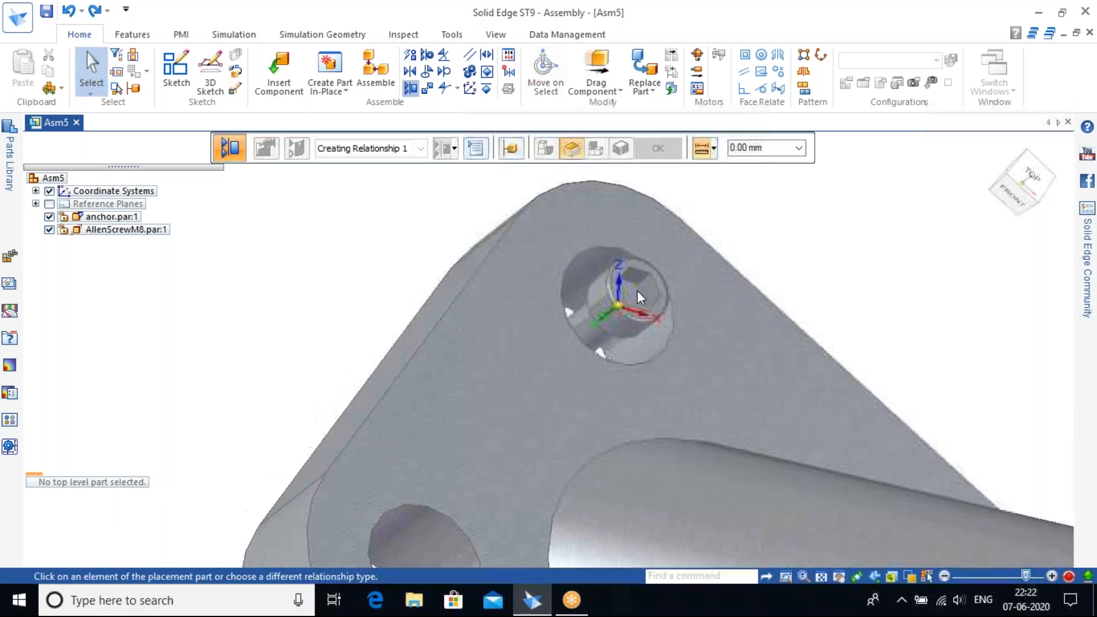
pyautogui.click(647, 288)
pyautogui.moveTo(747, 282); pyautogui.dragTo(757, 255, button='middle')
pyautogui.click(757, 255)
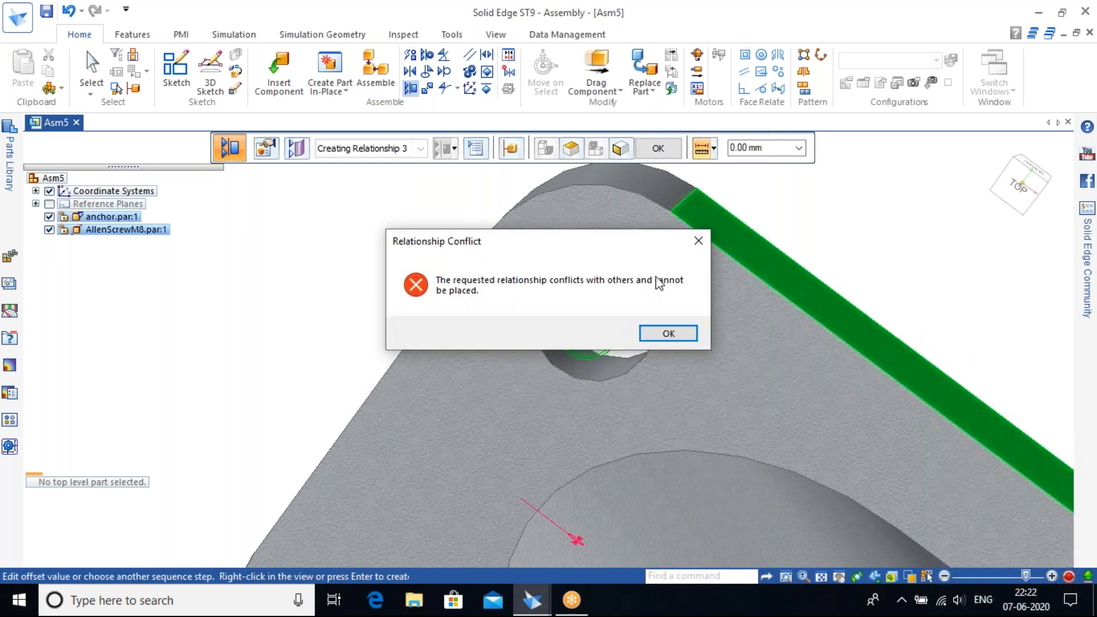
pyautogui.click(676, 327)
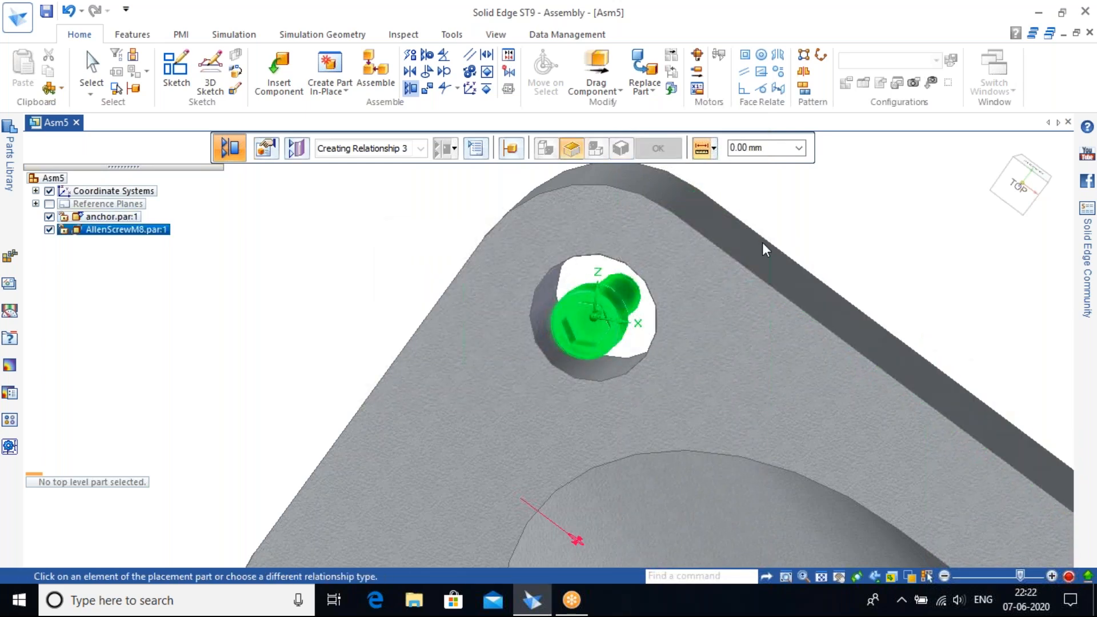
pyautogui.press('Escape')
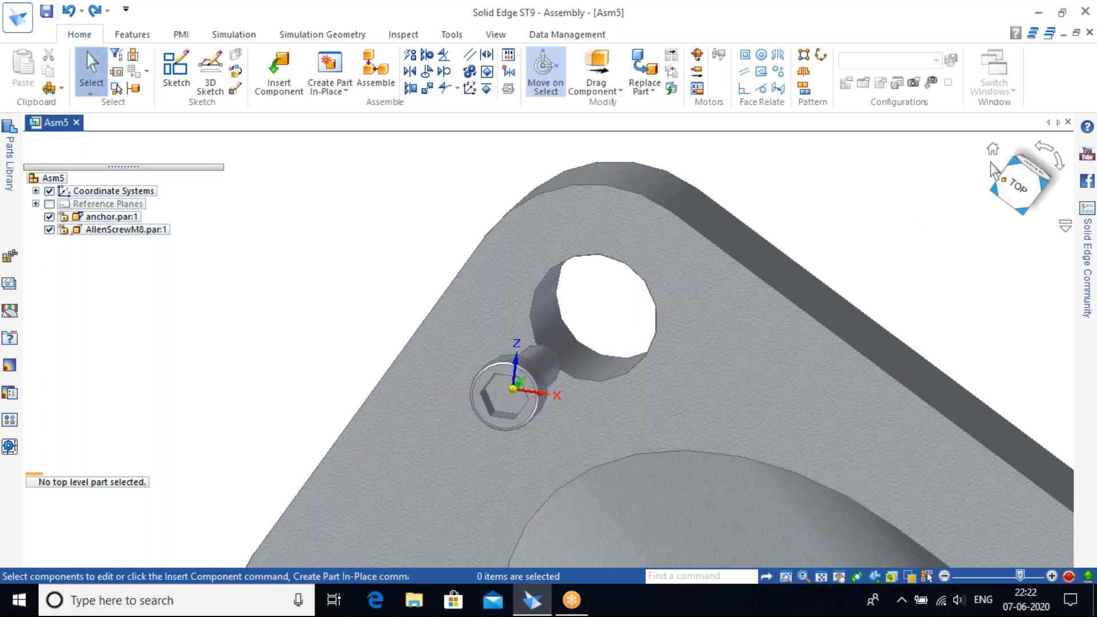
# Retry Planar Align between a flat socket wall of the AllenScrewM8 raised above the rear hole and the anchor plate's straight side face.
pyautogui.click(992, 148)
pyautogui.scroll(5, 558, 227)
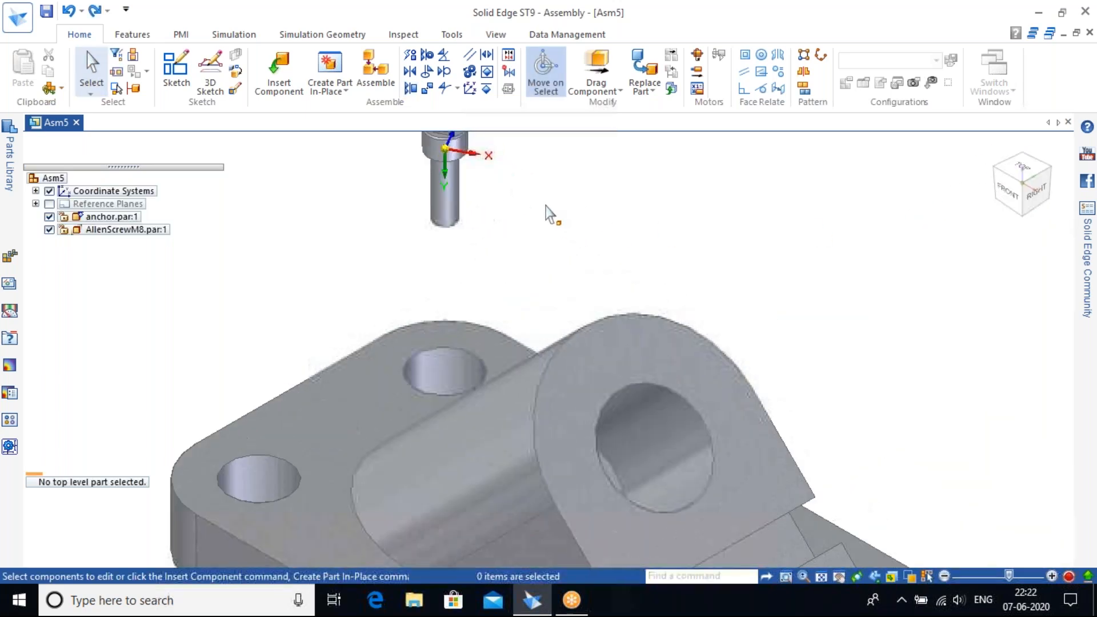
pyautogui.keyDown('shift'); pyautogui.moveTo(548, 198); pyautogui.dragTo(568, 329, button='middle'); pyautogui.keyUp('shift')
pyautogui.moveTo(542, 238); pyautogui.dragTo(552, 344, button='middle')
pyautogui.scroll(2, 549, 283)
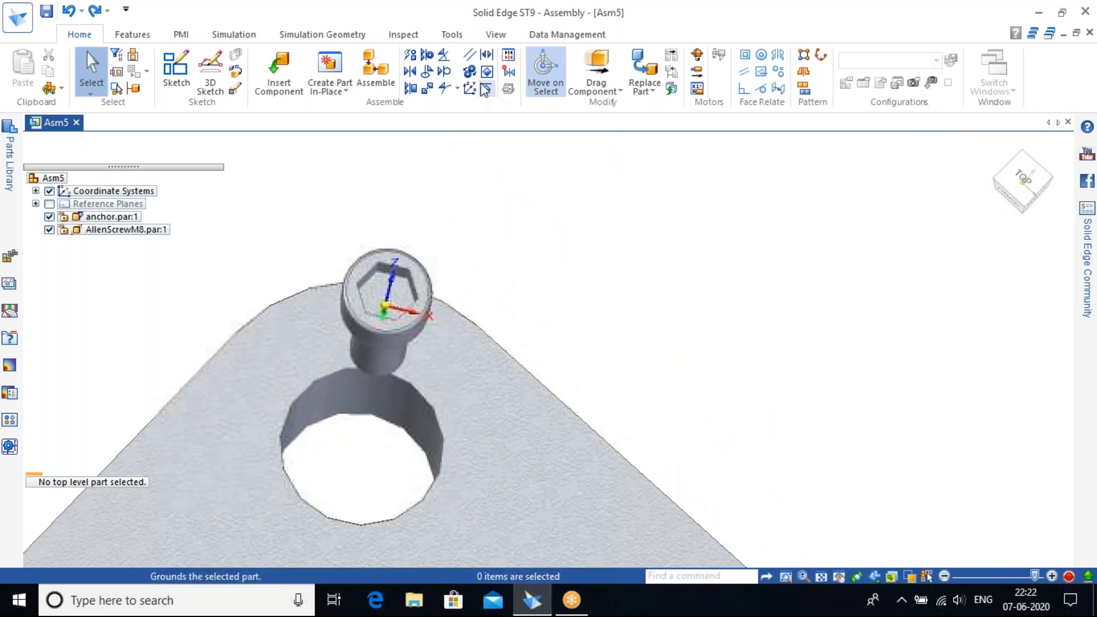
pyautogui.click(410, 88)
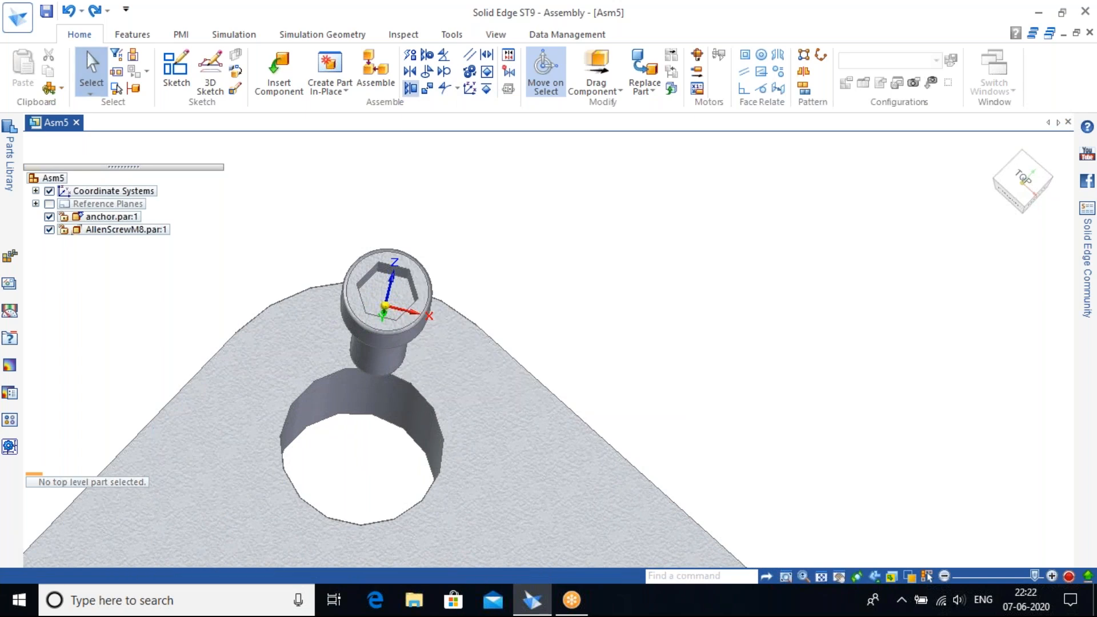
pyautogui.moveTo(422, 288); pyautogui.dragTo(440, 288, button='middle')
pyautogui.click(407, 284)
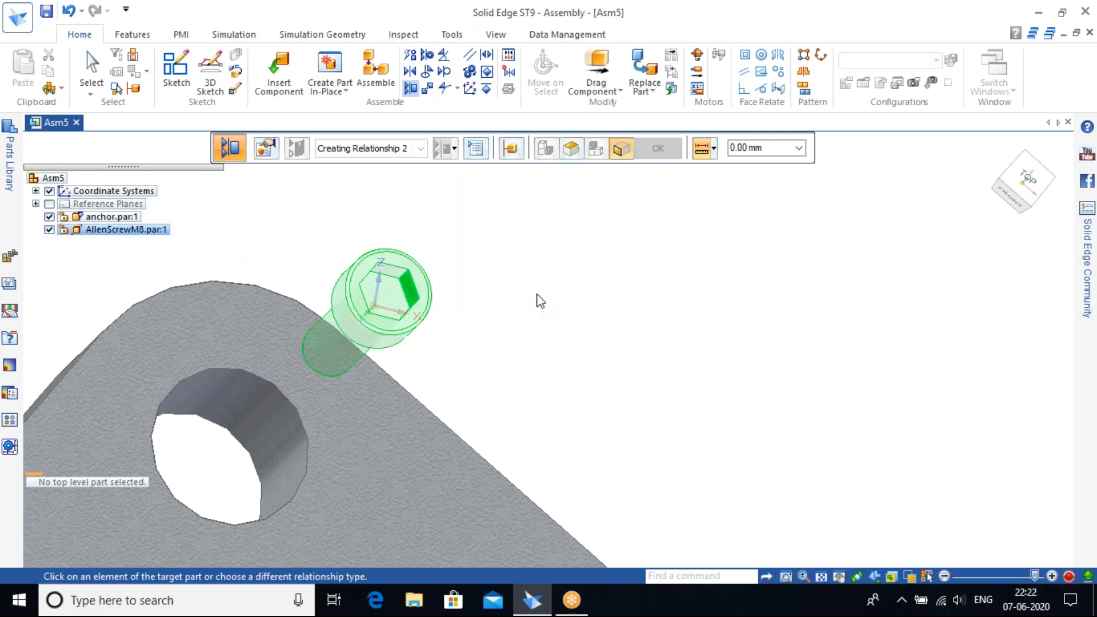
pyautogui.moveTo(588, 308); pyautogui.dragTo(472, 372, button='middle')
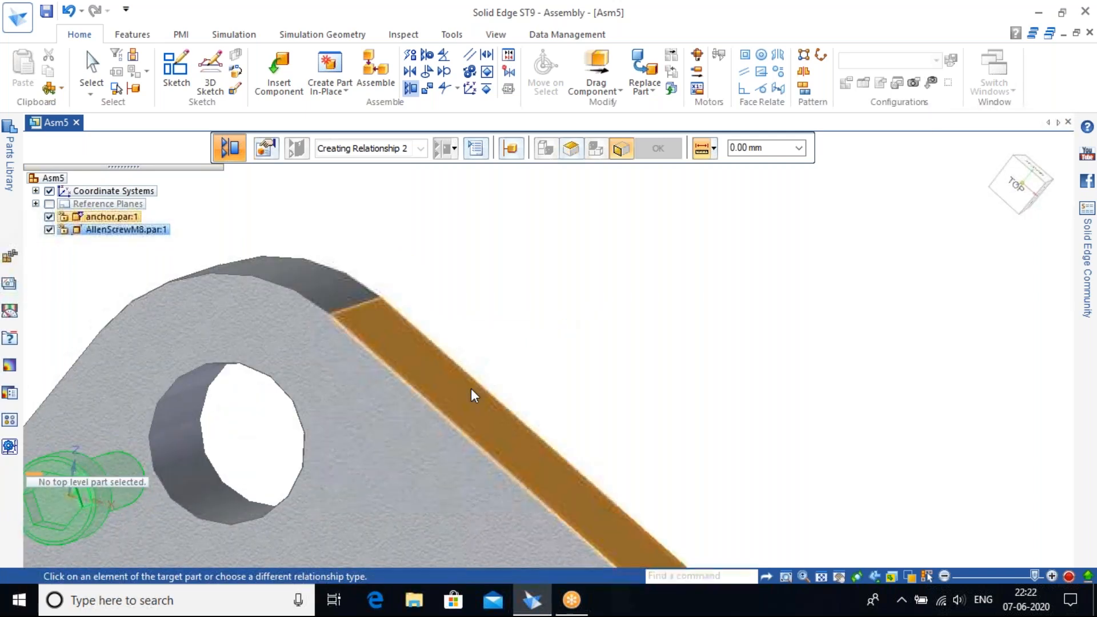
pyautogui.click(471, 388)
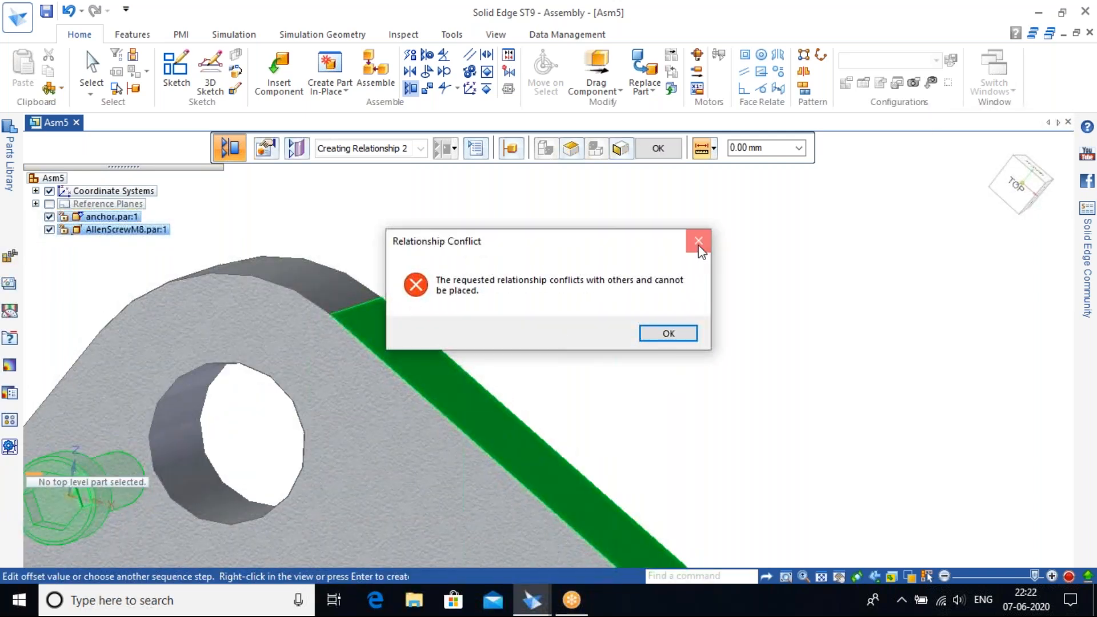
pyautogui.click(695, 240)
pyautogui.press('Escape')
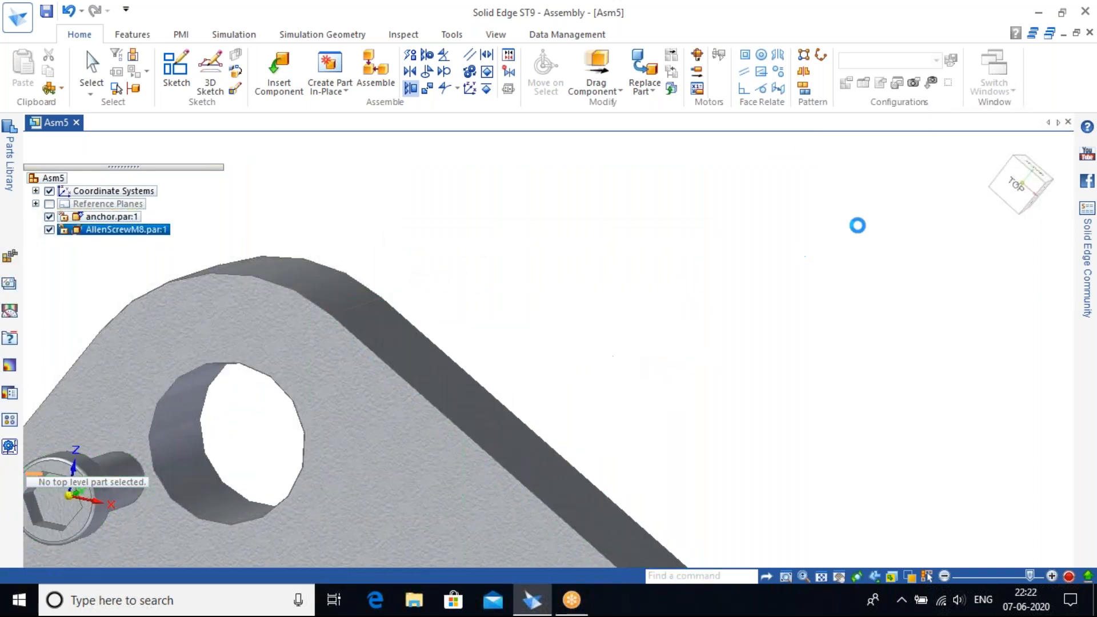
# Apply a Planar Align relationship between the AllenScrewM8's annular head end face and the anchor plate's long side face.
pyautogui.moveTo(996, 168)
pyautogui.click(992, 149)
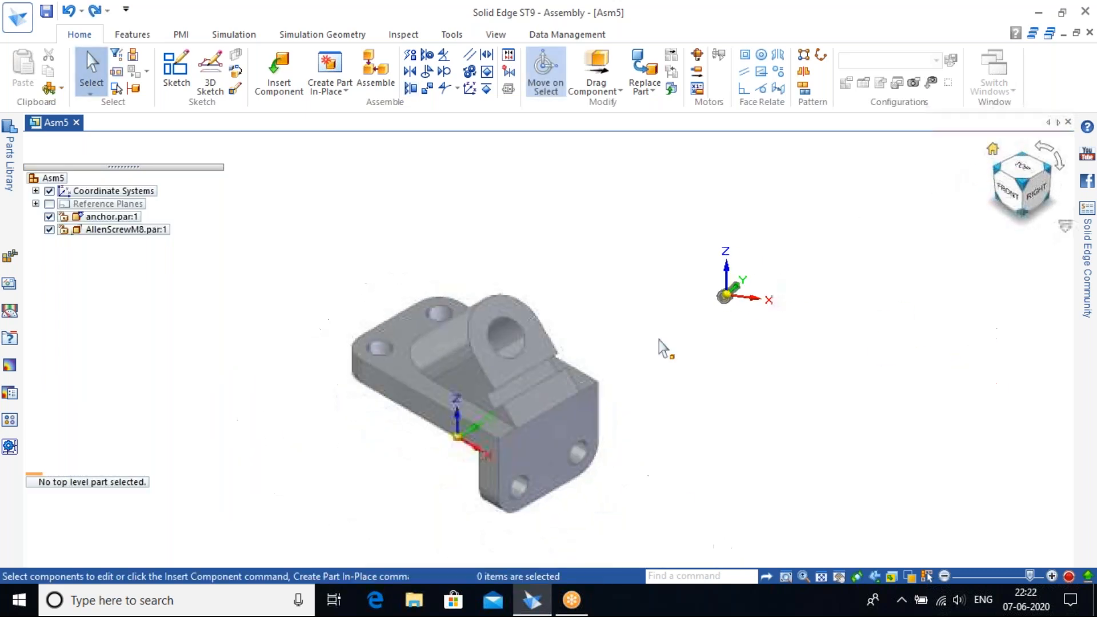
pyautogui.scroll(5, 691, 317)
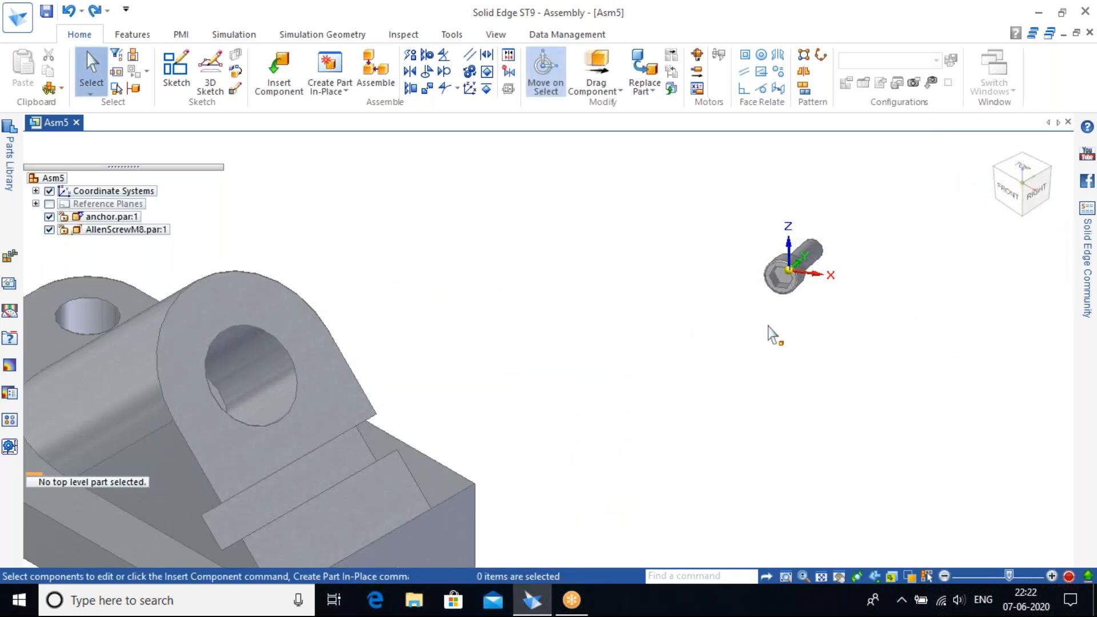
pyautogui.scroll(2, 731, 411)
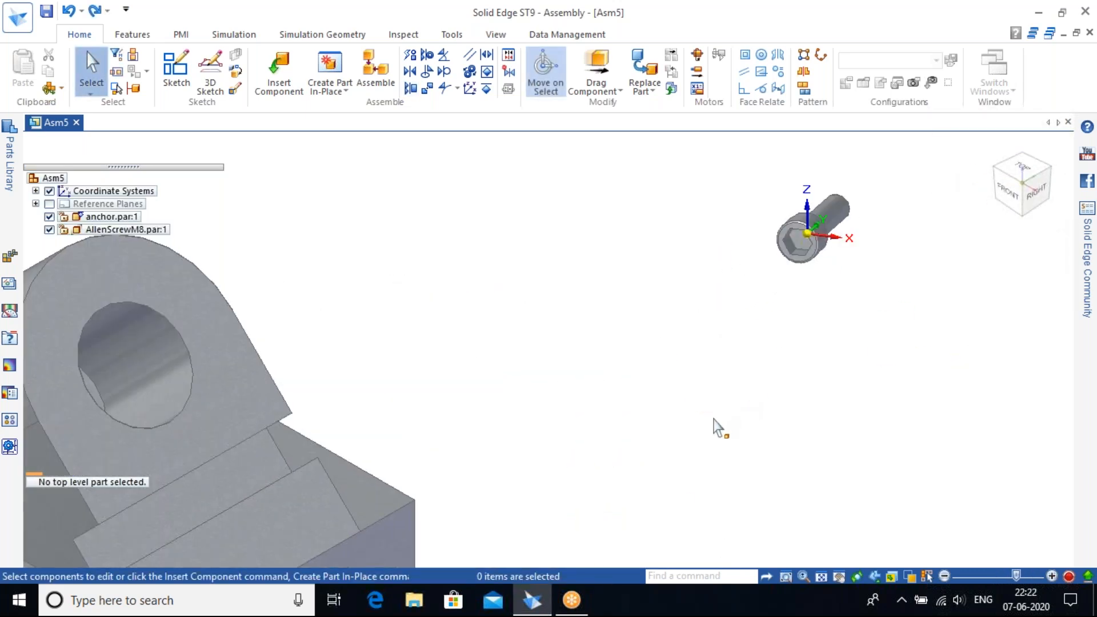
pyautogui.moveTo(840, 286); pyautogui.dragTo(747, 309, button='middle')
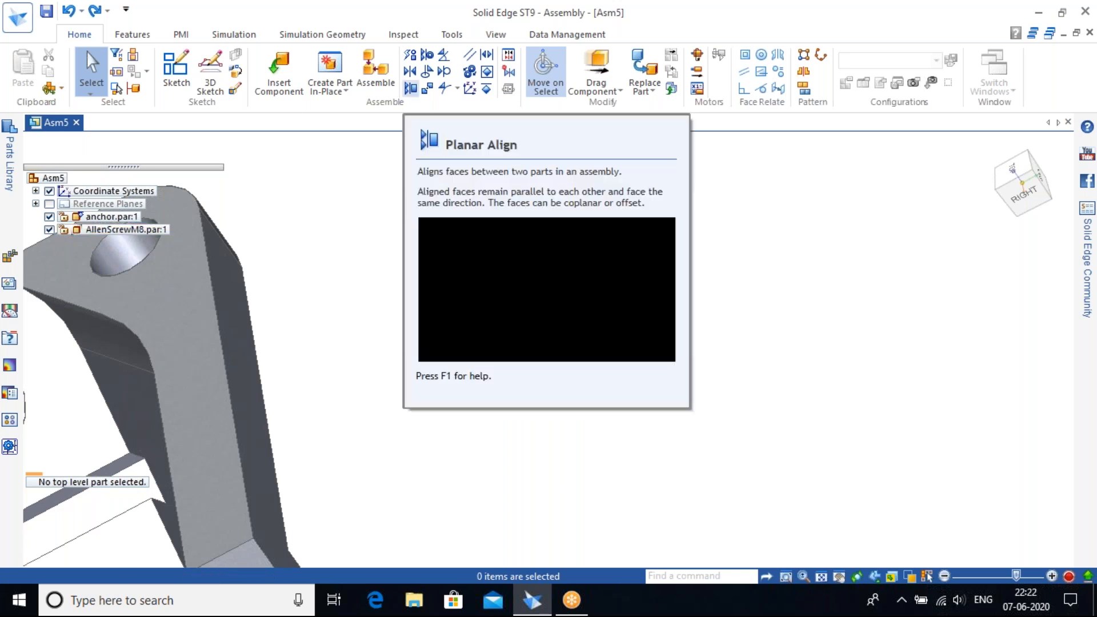
pyautogui.click(411, 89)
pyautogui.scroll(4, 474, 329)
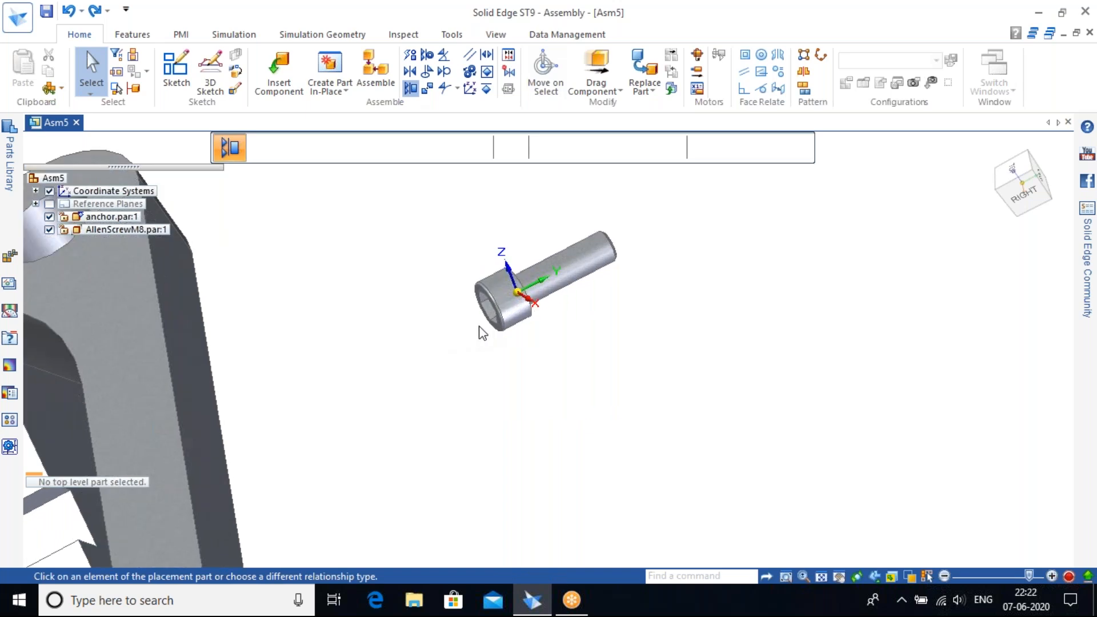
pyautogui.click(479, 265)
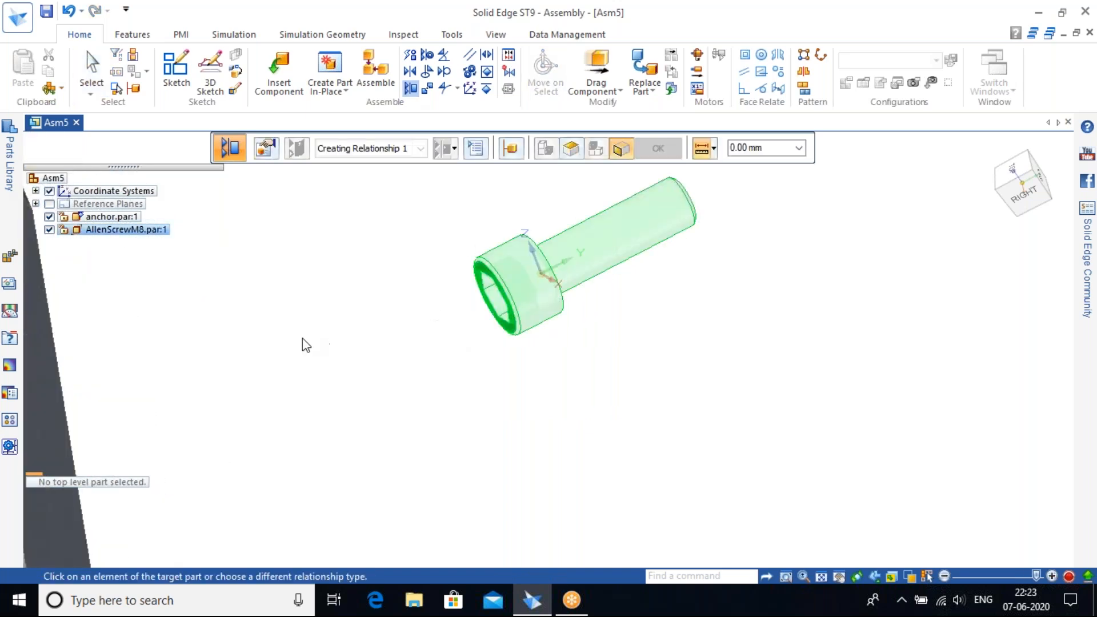
pyautogui.scroll(-3, 319, 334)
pyautogui.click(171, 382)
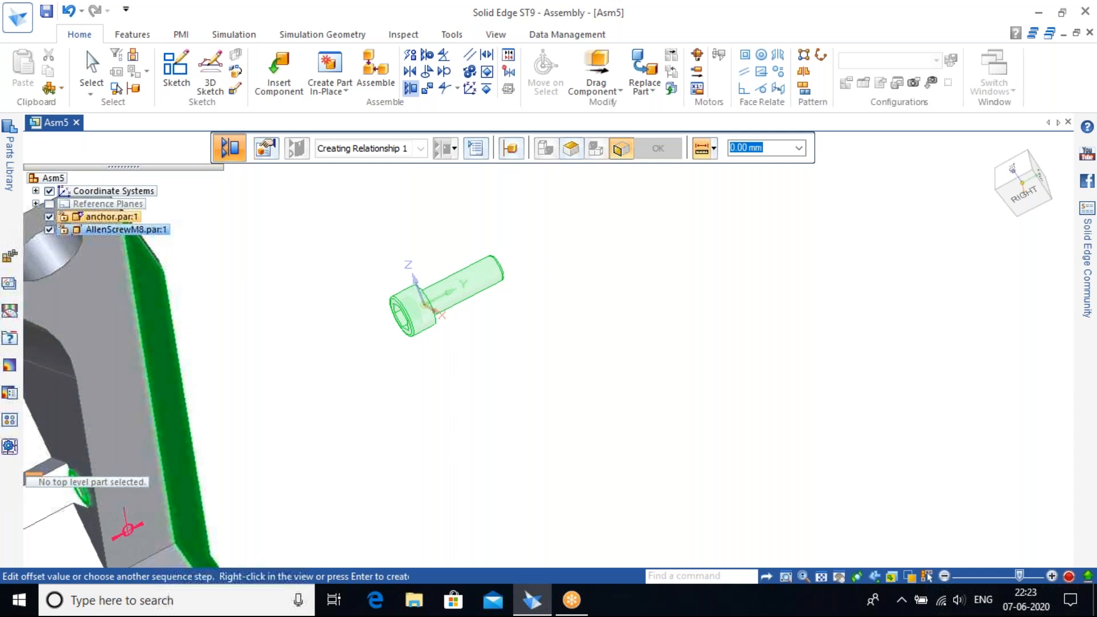
# Flip the AllenScrewM8's Planar Align relationship so the head end face points the opposite way.
pyautogui.scroll(-3, 198, 411)
pyautogui.moveTo(189, 463); pyautogui.dragTo(546, 362, button='middle')
pyautogui.scroll(3, 238, 445)
pyautogui.scroll(-1, 292, 444)
pyautogui.scroll(3, 535, 347)
pyautogui.scroll(2, 519, 308)
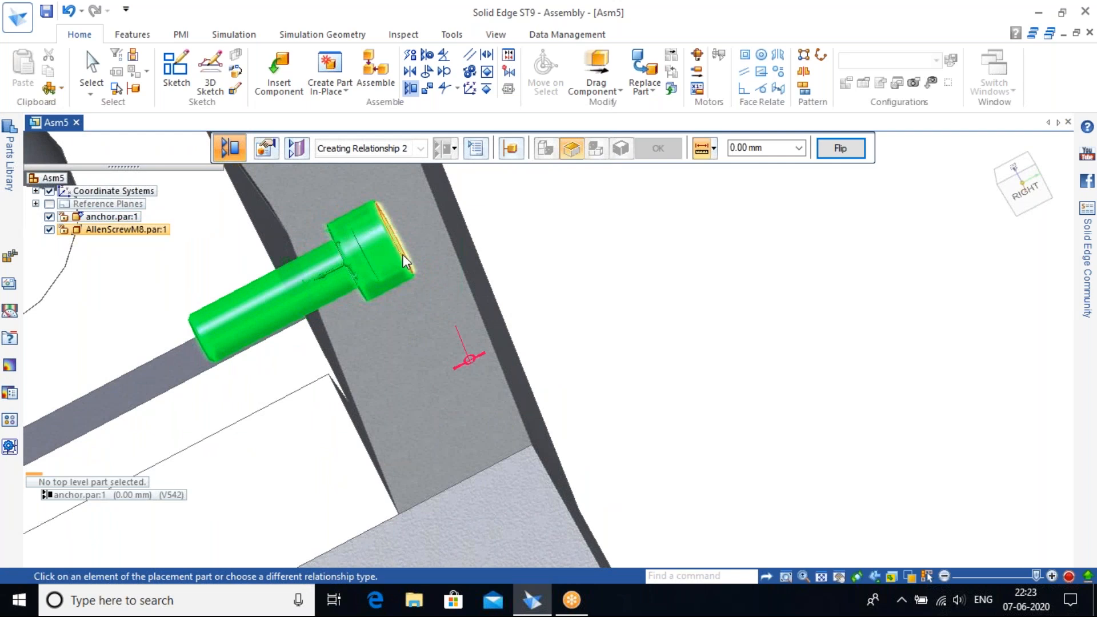
pyautogui.click(841, 154)
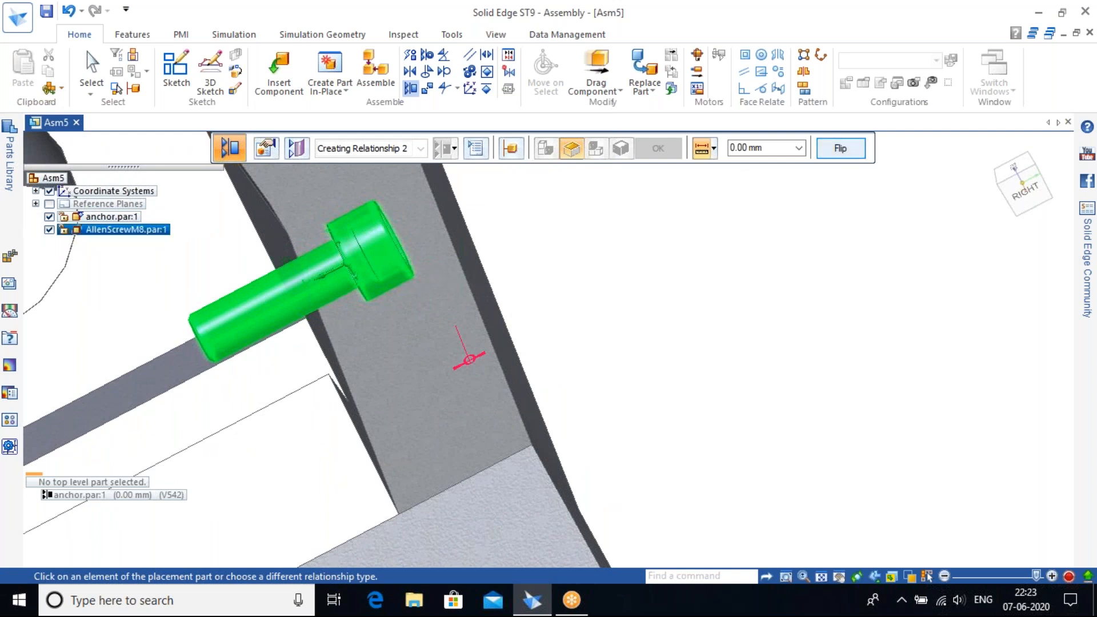
pyautogui.rightClick(696, 283)
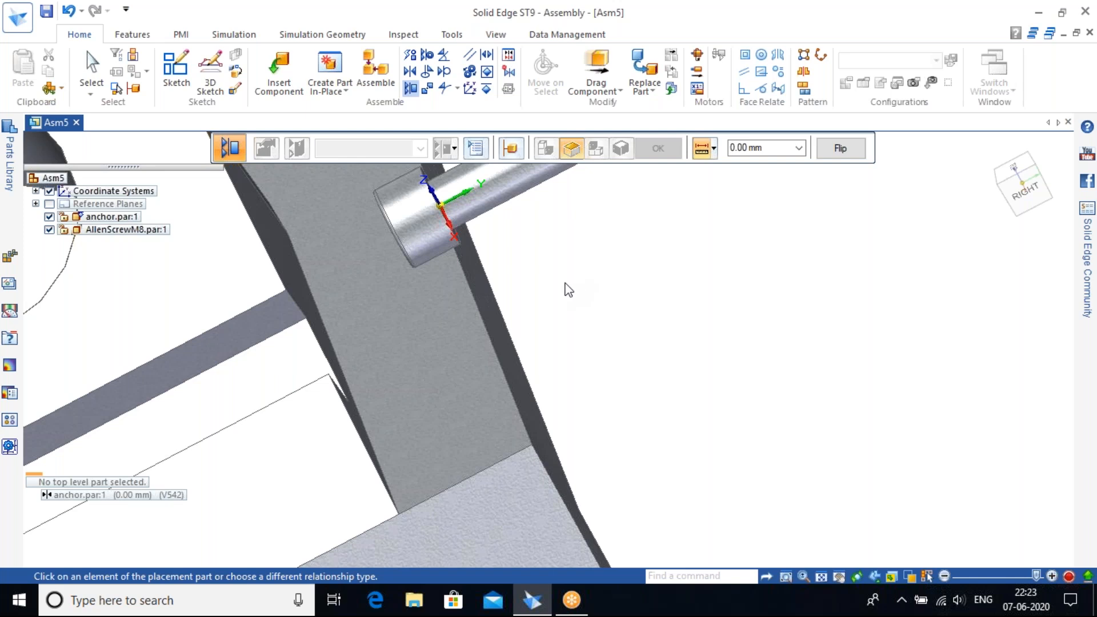
# Undo the planar relationship between the AllenScrewM8 and the anchor, and return to the home isometric view.
pyautogui.moveTo(562, 285); pyautogui.dragTo(431, 379, button='middle')
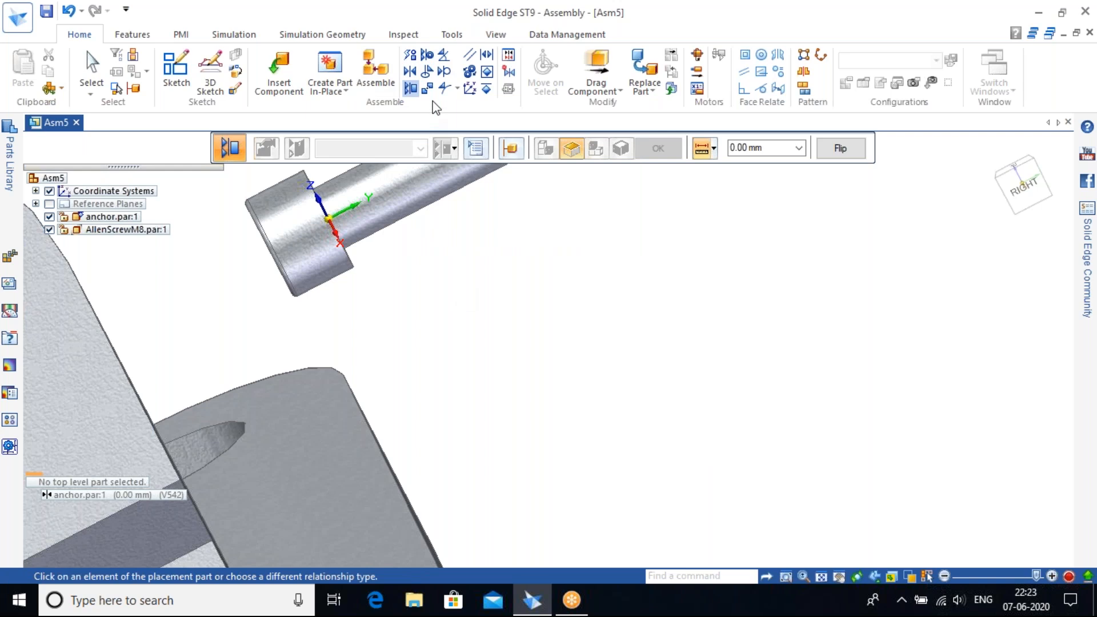
pyautogui.moveTo(1043, 166)
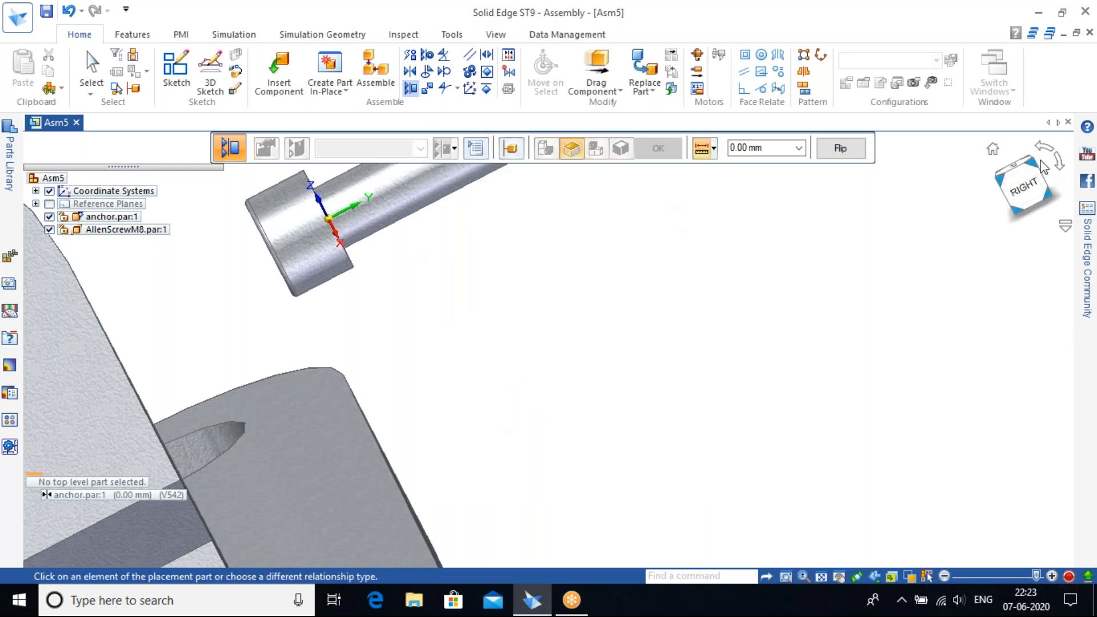
pyautogui.click(993, 150)
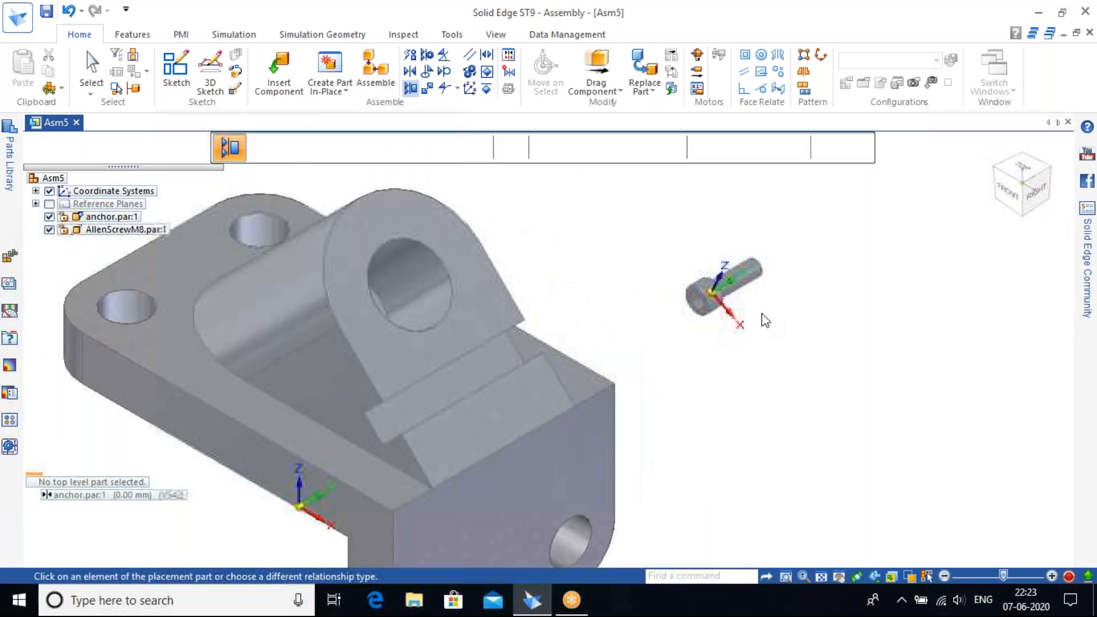
pyautogui.hotkey('ctrl', 'z')
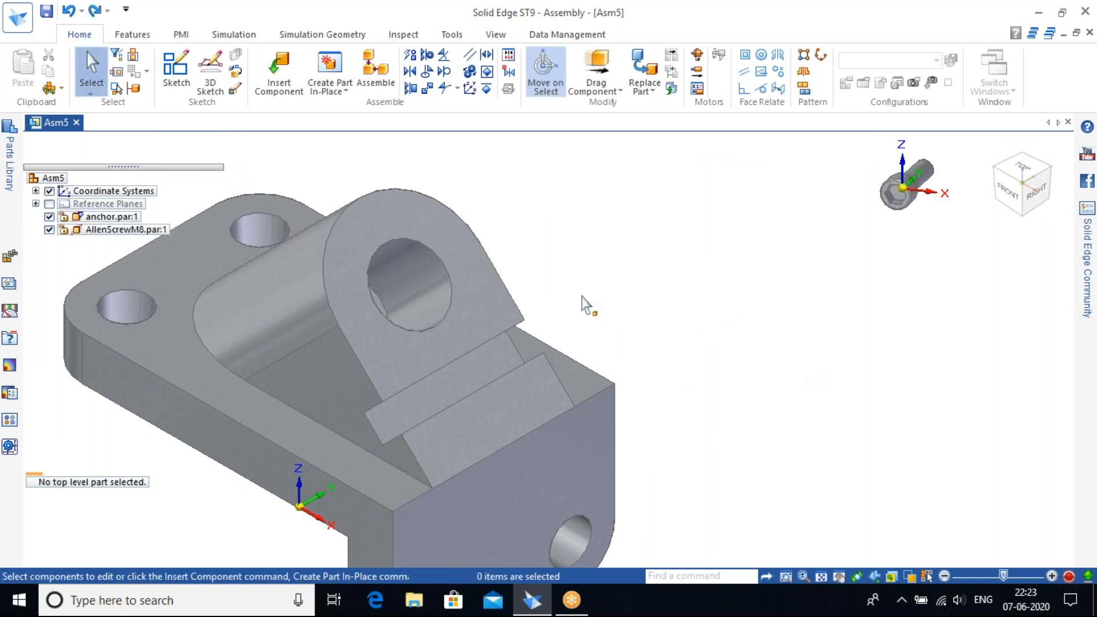
# Preview parts in the Training folder and insert the main_support subassembly beside the anchor.
pyautogui.keyDown('shift'); pyautogui.moveTo(582, 297); pyautogui.dragTo(724, 336, button='middle'); pyautogui.keyUp('shift')
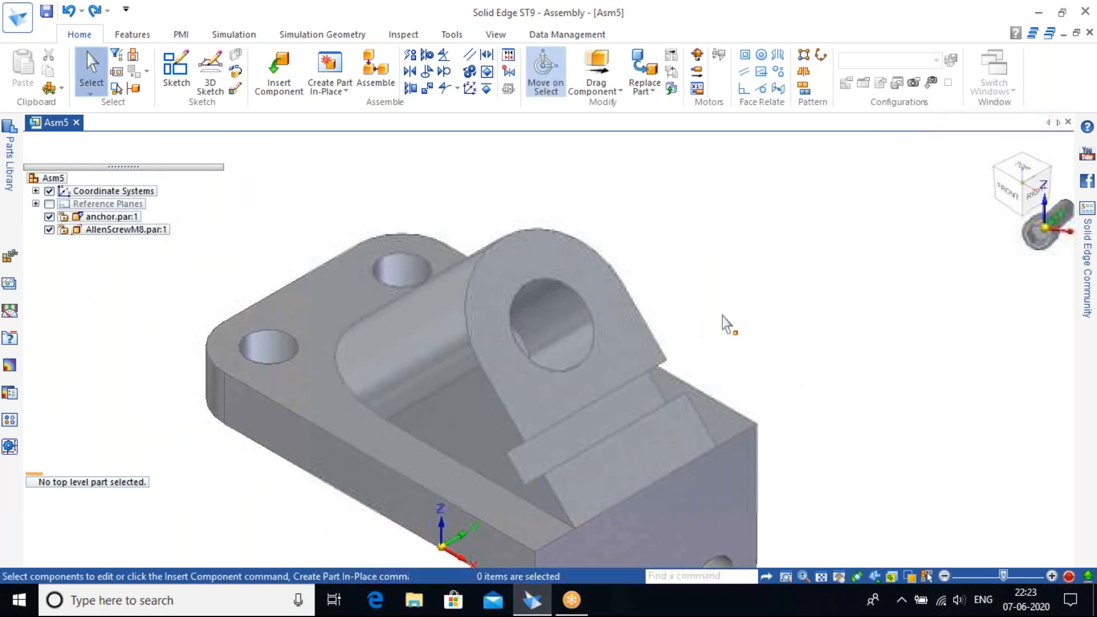
pyautogui.click(276, 78)
pyautogui.click(42, 377)
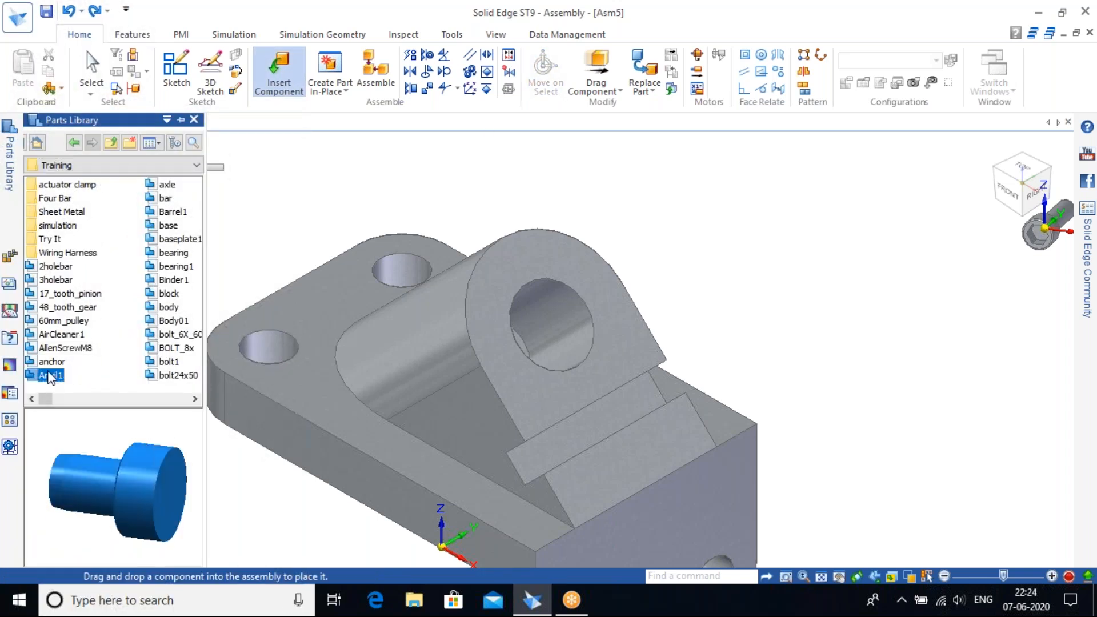
pyautogui.click(152, 360)
pyautogui.click(159, 347)
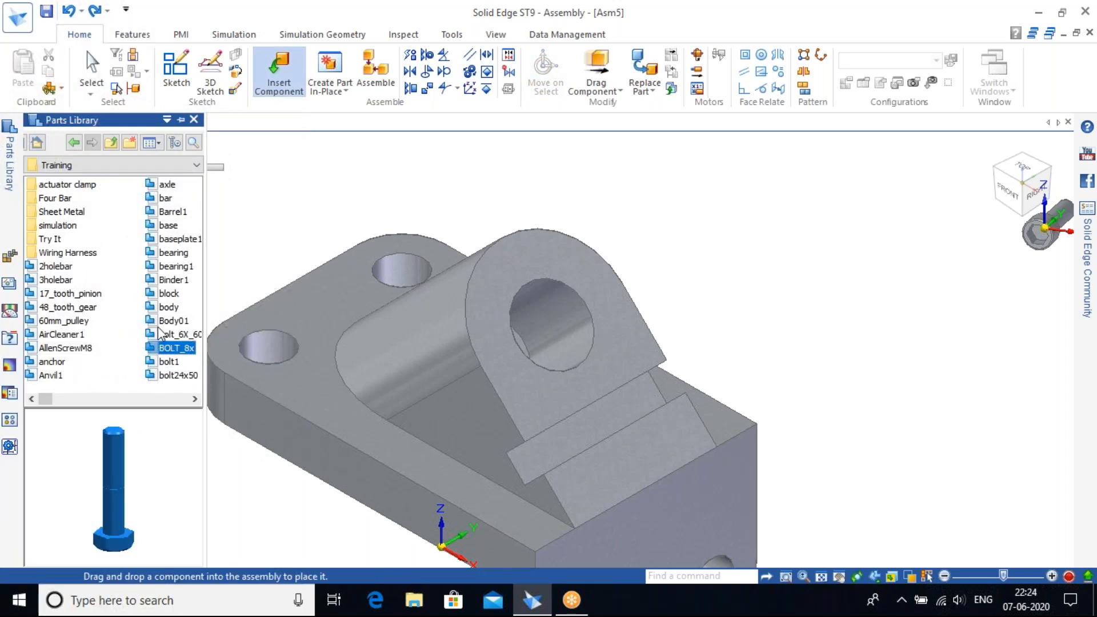
pyautogui.click(167, 321)
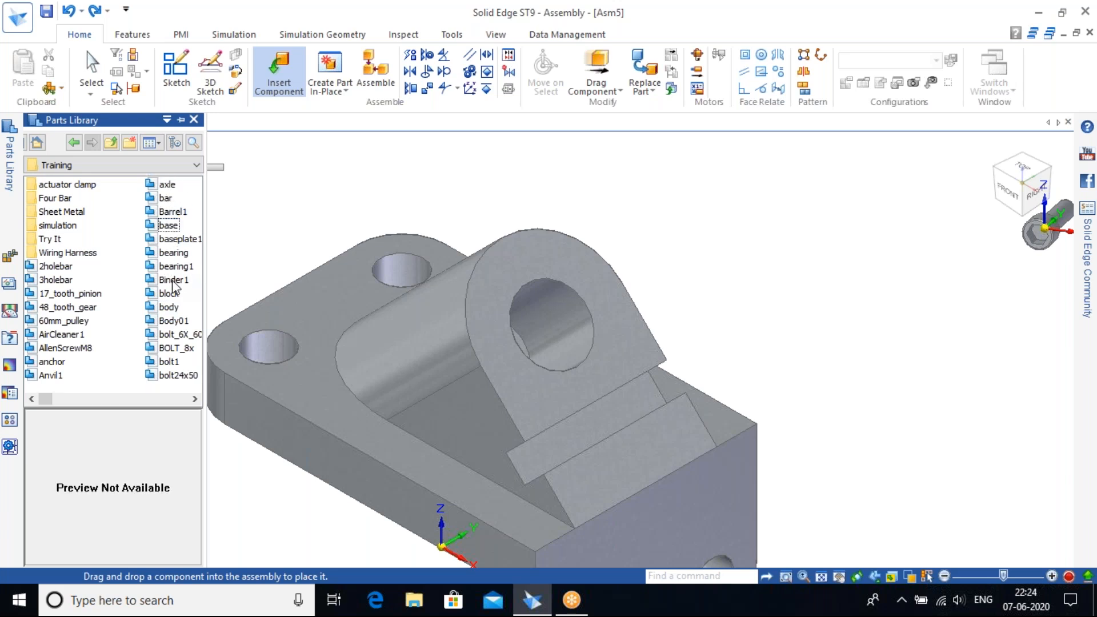
pyautogui.click(195, 399)
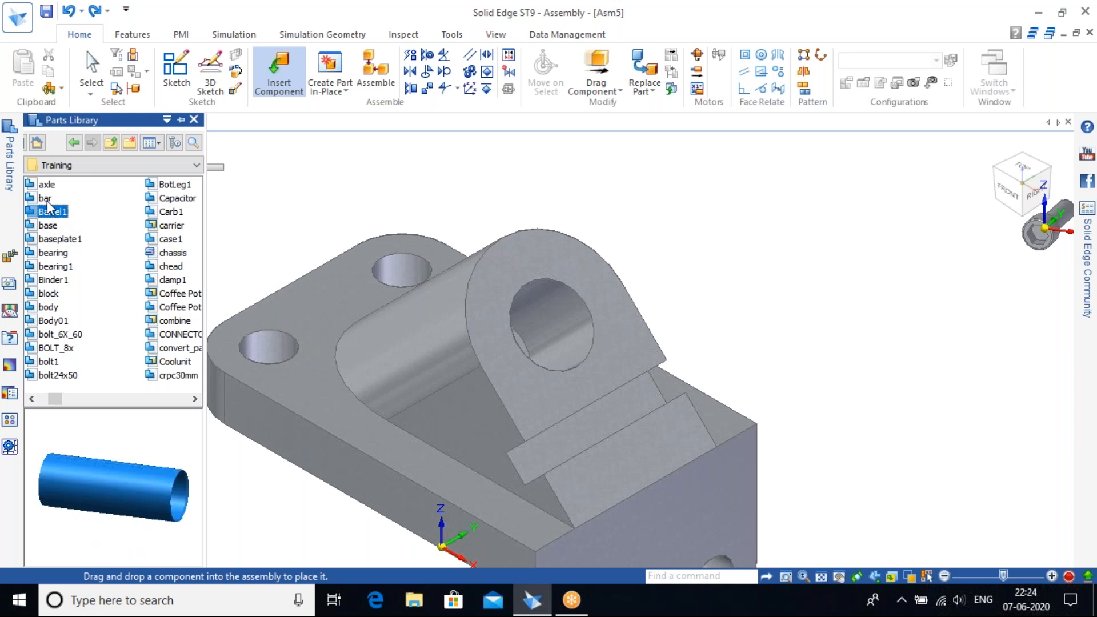
pyautogui.click(195, 399)
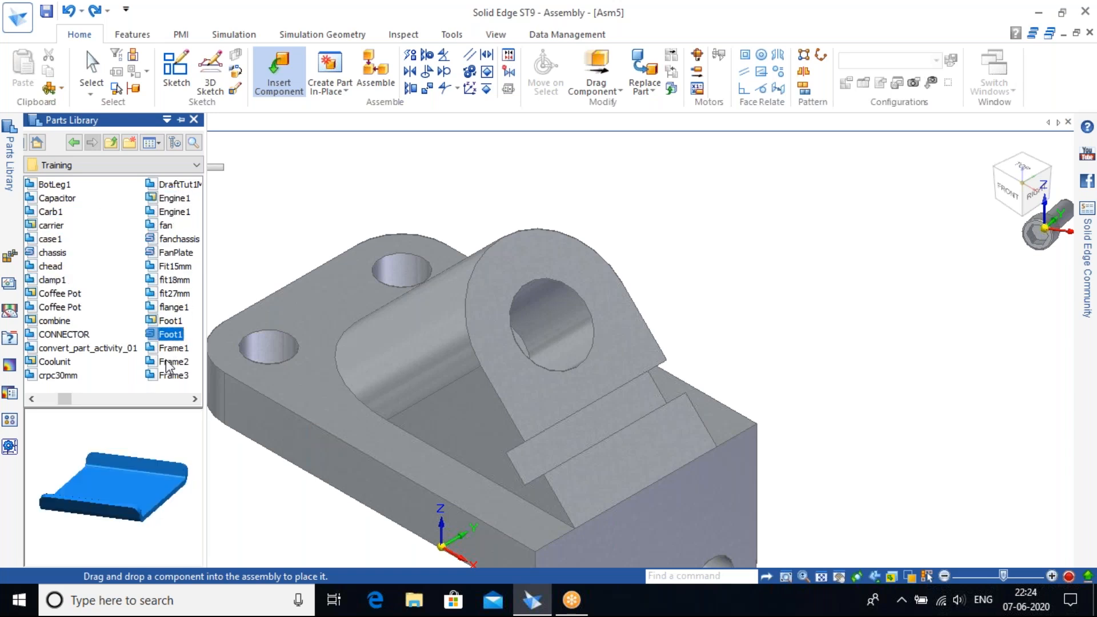
pyautogui.click(86, 396)
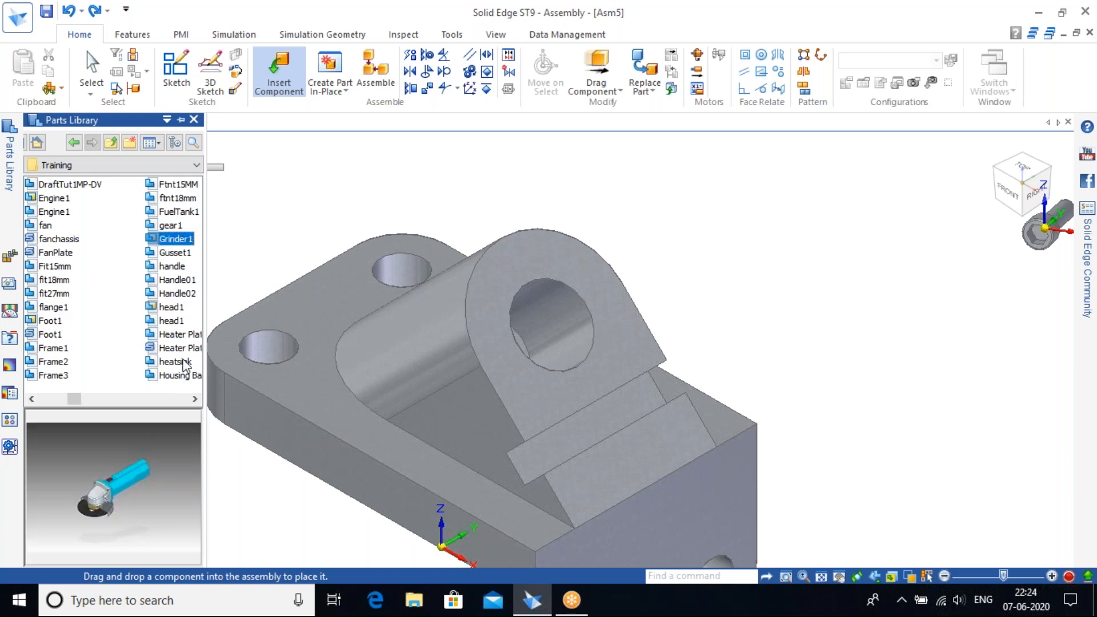
pyautogui.click(195, 400)
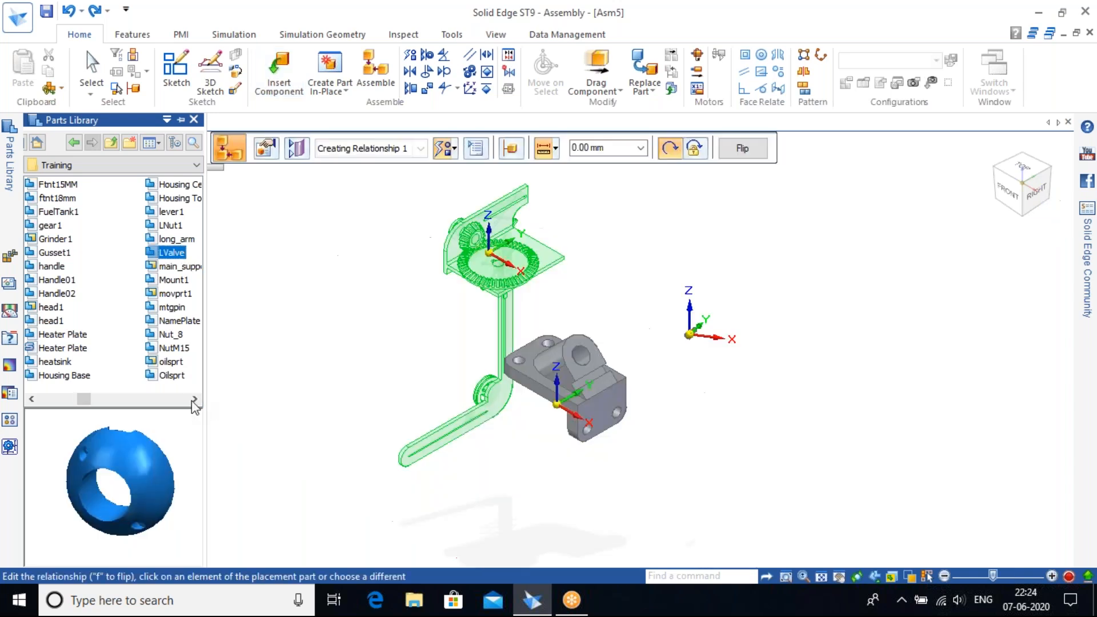
# Preview the LValve part from the Training folder and place it in open space away from the anchor.
pyautogui.scroll(3, 152, 472)
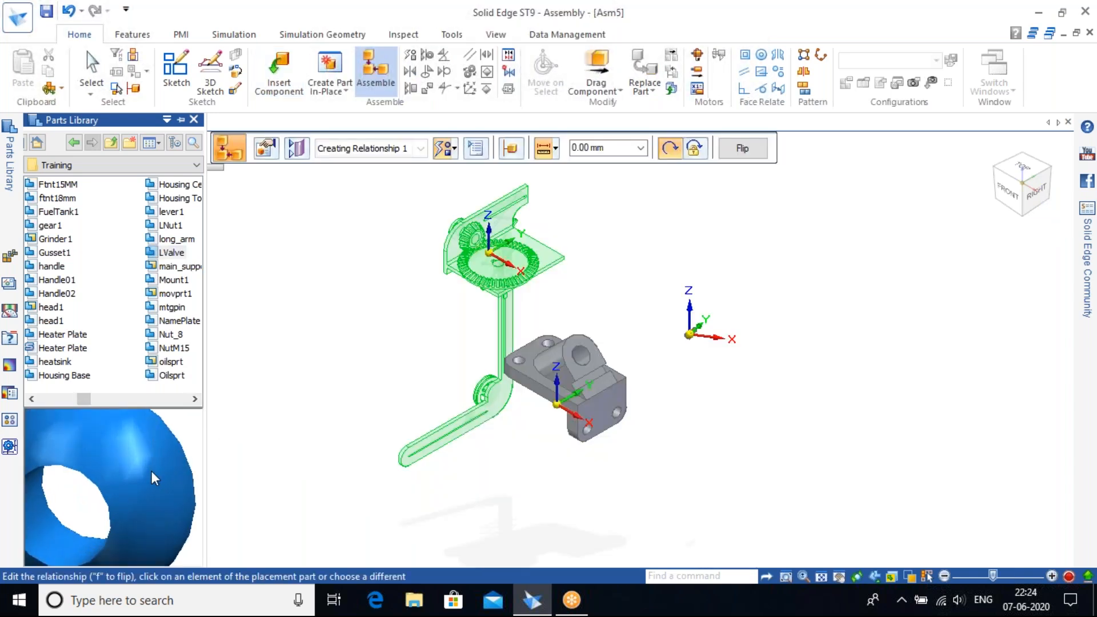
pyautogui.scroll(-2, 152, 467)
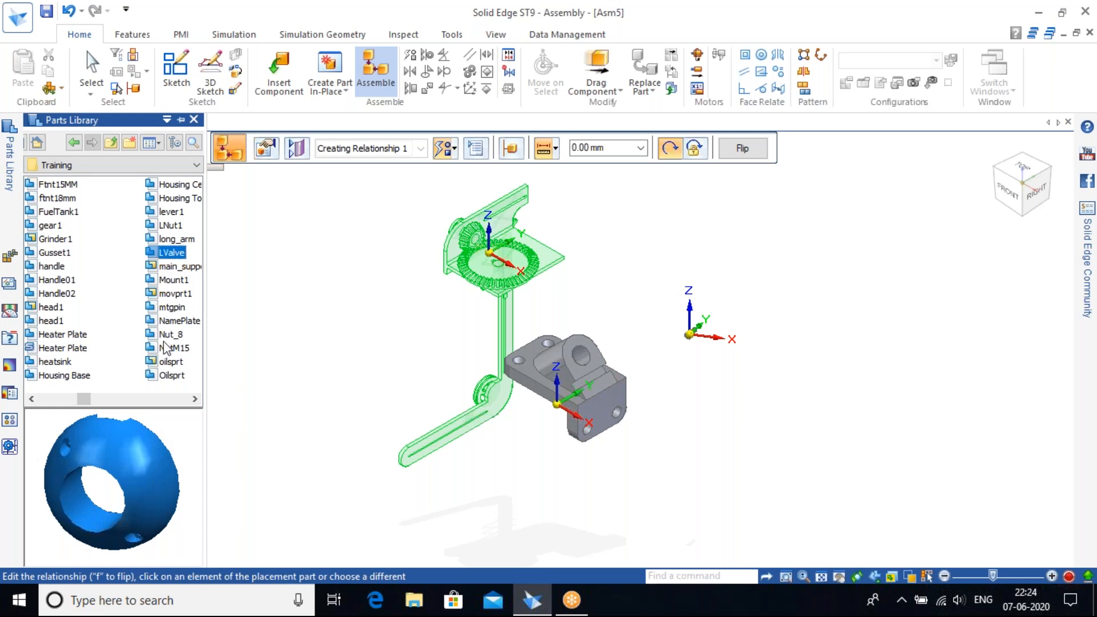
pyautogui.click(169, 253)
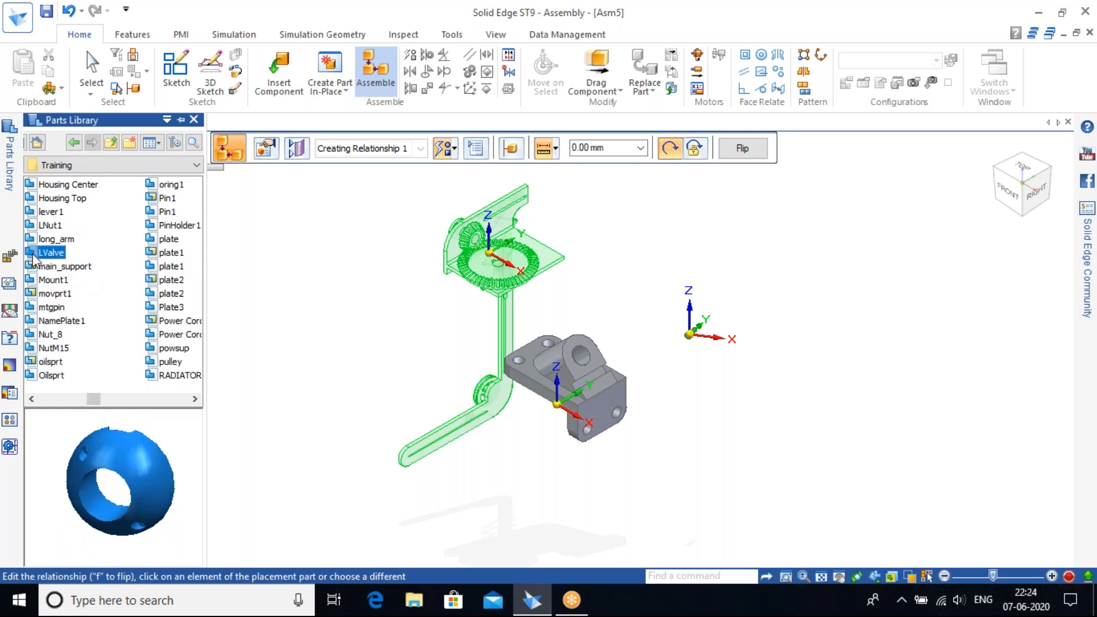
pyautogui.moveTo(272, 280); pyautogui.dragTo(419, 314)
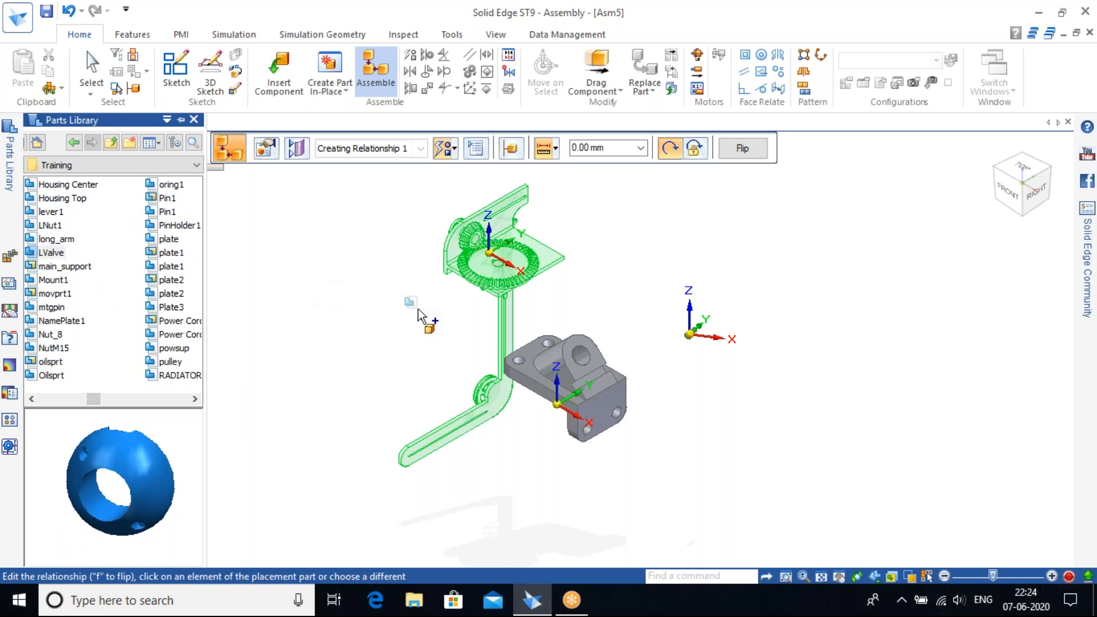
pyautogui.moveTo(829, 279); pyautogui.dragTo(833, 281)
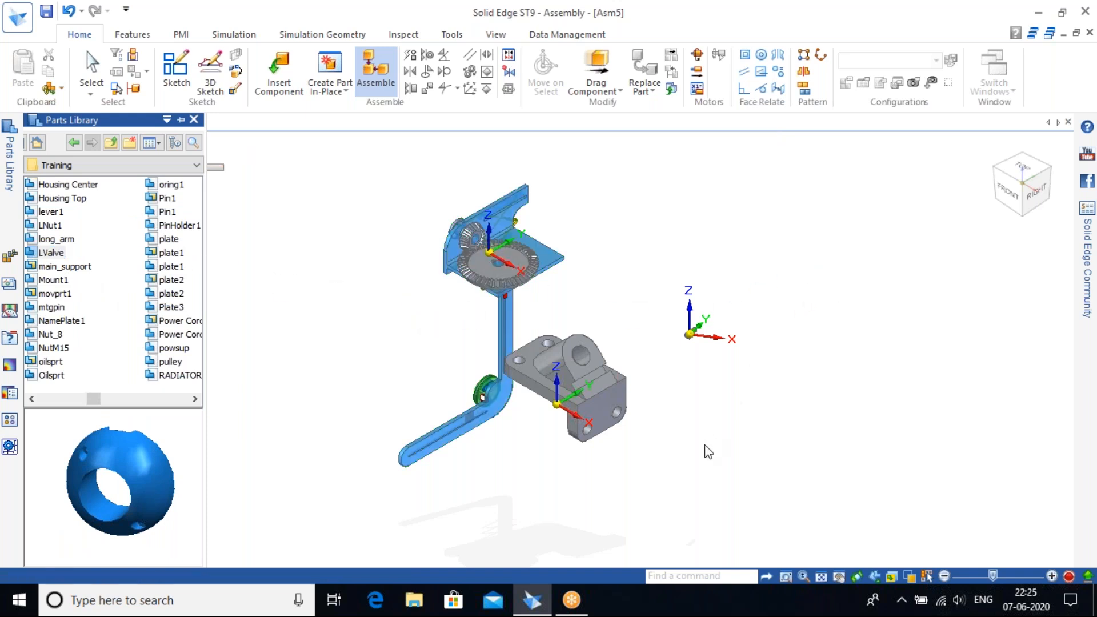
pyautogui.scroll(4, 848, 302)
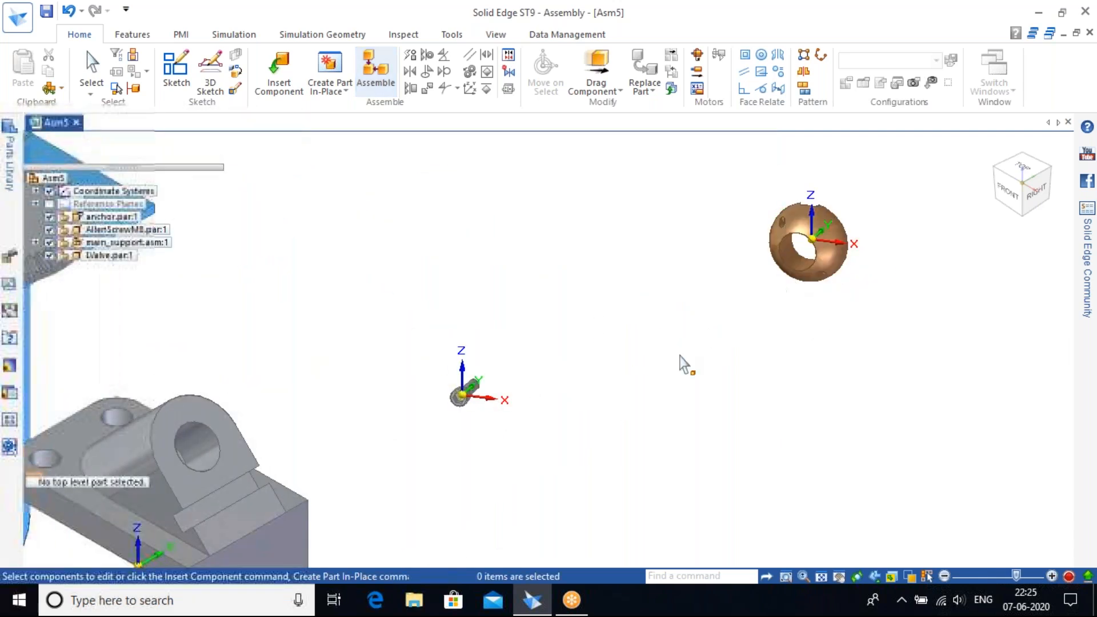
pyautogui.keyDown('shift'); pyautogui.moveTo(650, 340); pyautogui.dragTo(755, 315, button='middle'); pyautogui.keyUp('shift')
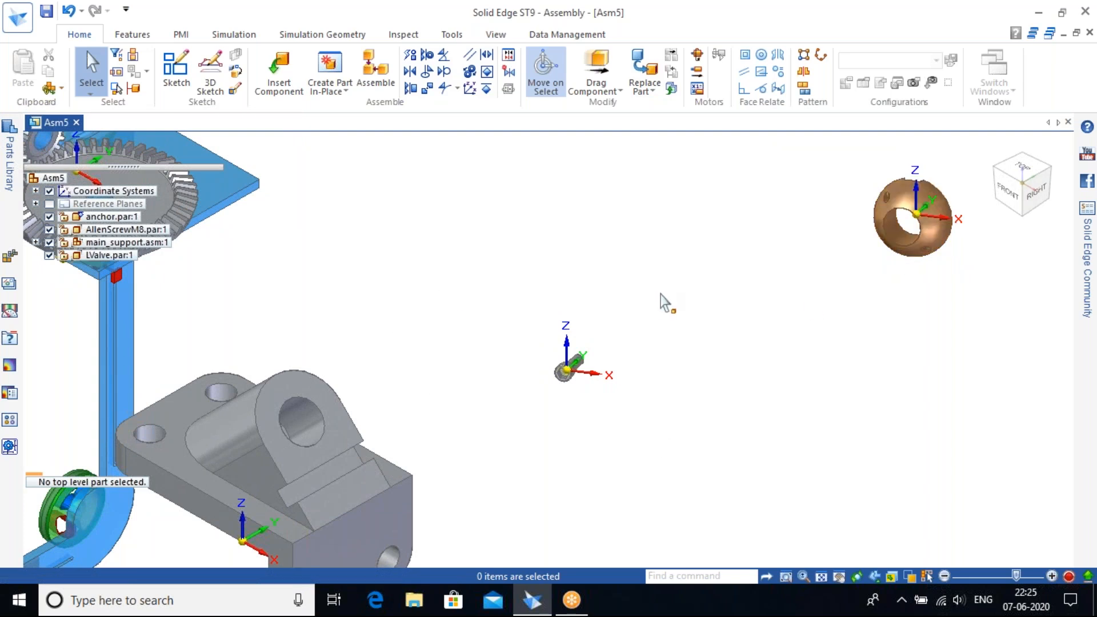
pyautogui.keyDown('shift'); pyautogui.moveTo(663, 302); pyautogui.dragTo(828, 295, button='middle'); pyautogui.keyUp('shift')
pyautogui.click(277, 290)
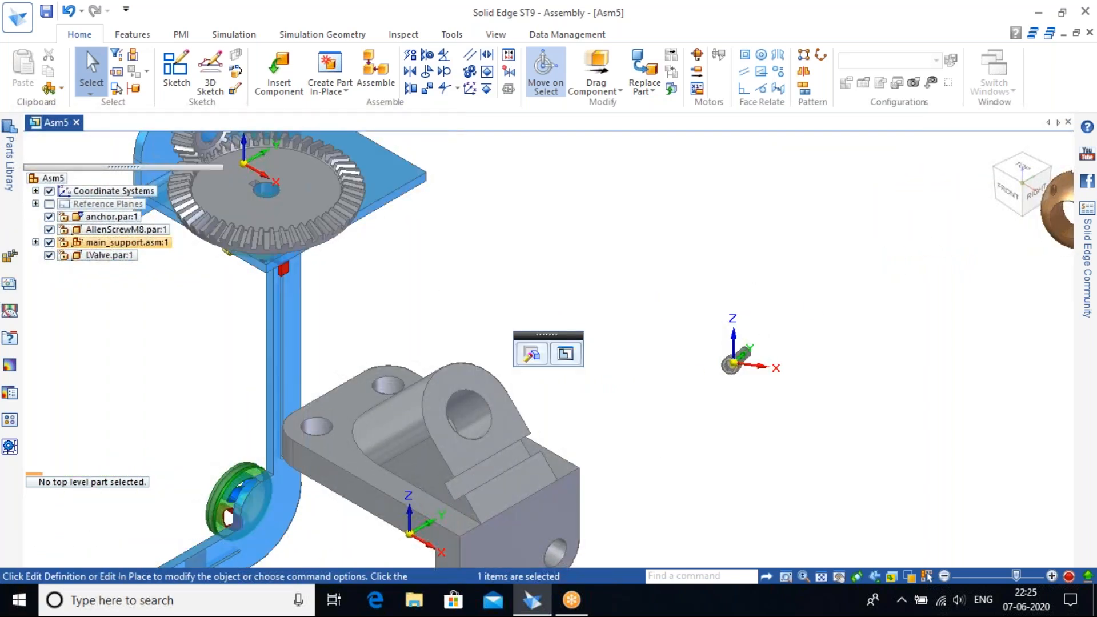
pyautogui.rightClick(274, 297)
pyautogui.click(360, 517)
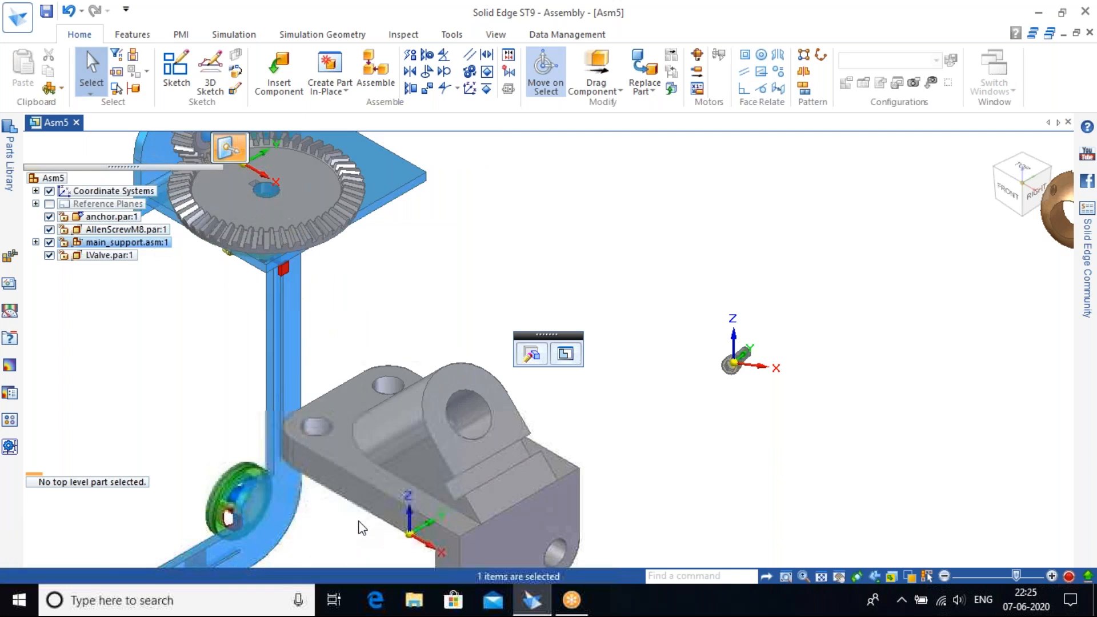
pyautogui.click(667, 332)
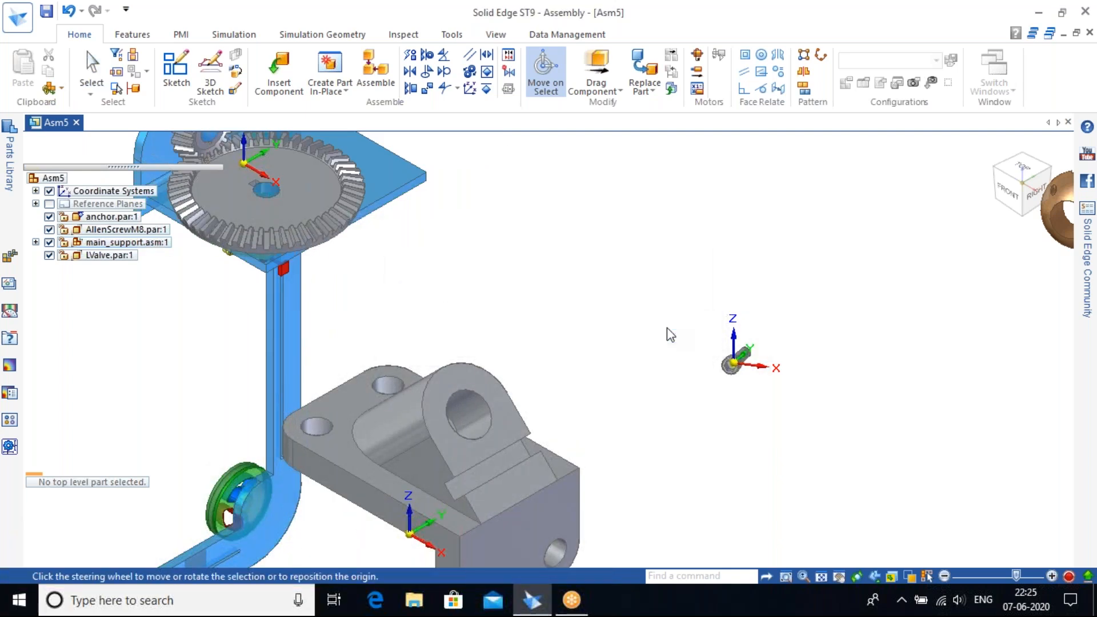
pyautogui.click(289, 321)
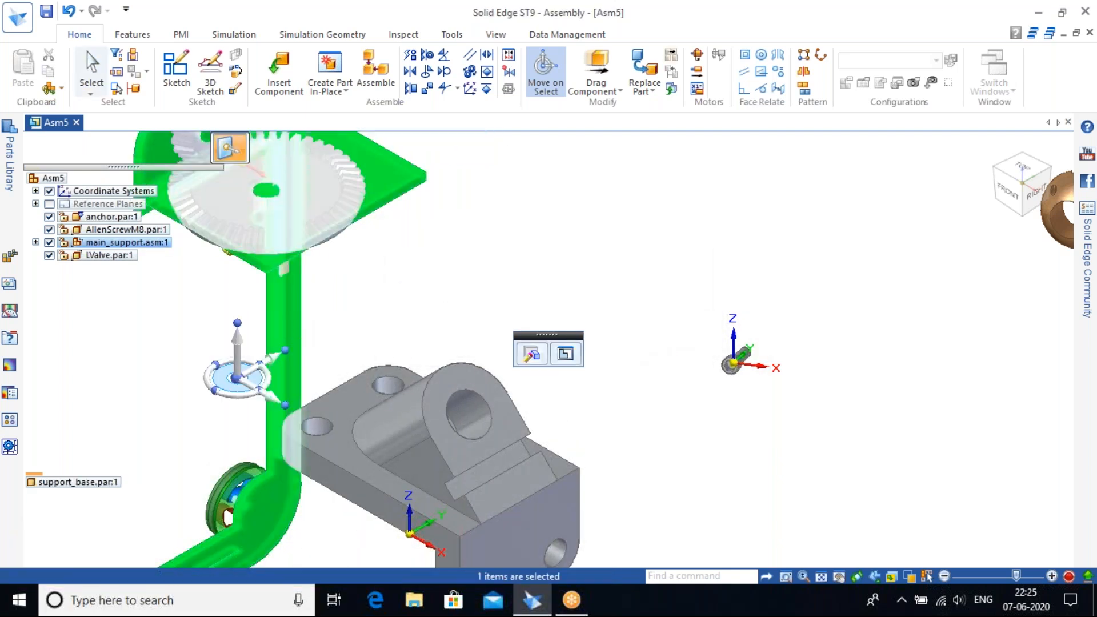
pyautogui.rightClick(286, 320)
pyautogui.click(354, 294)
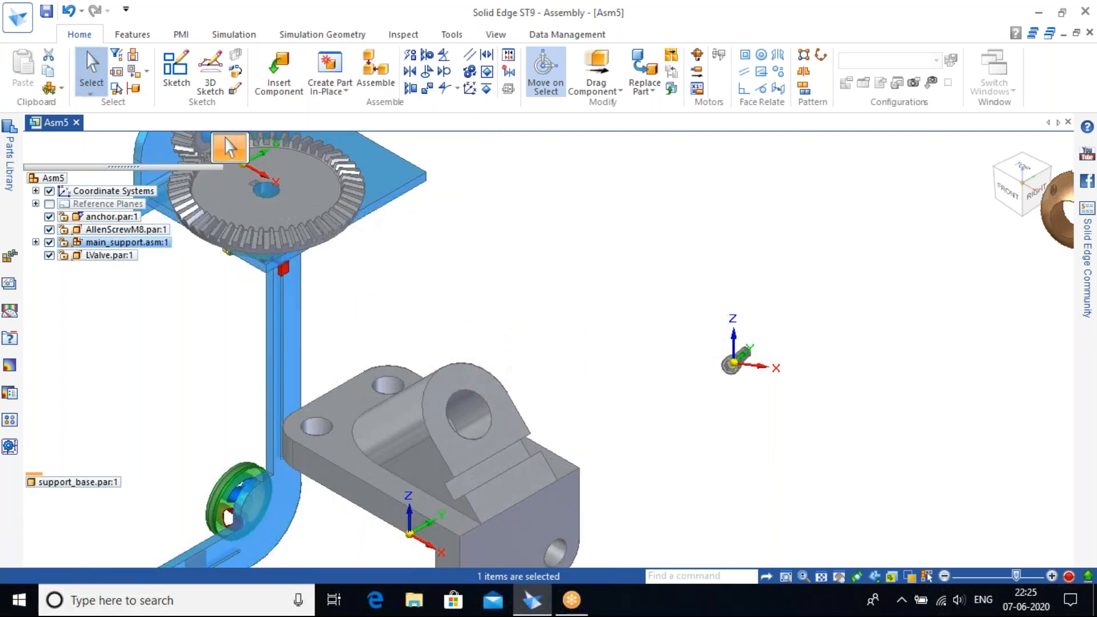
pyautogui.click(668, 335)
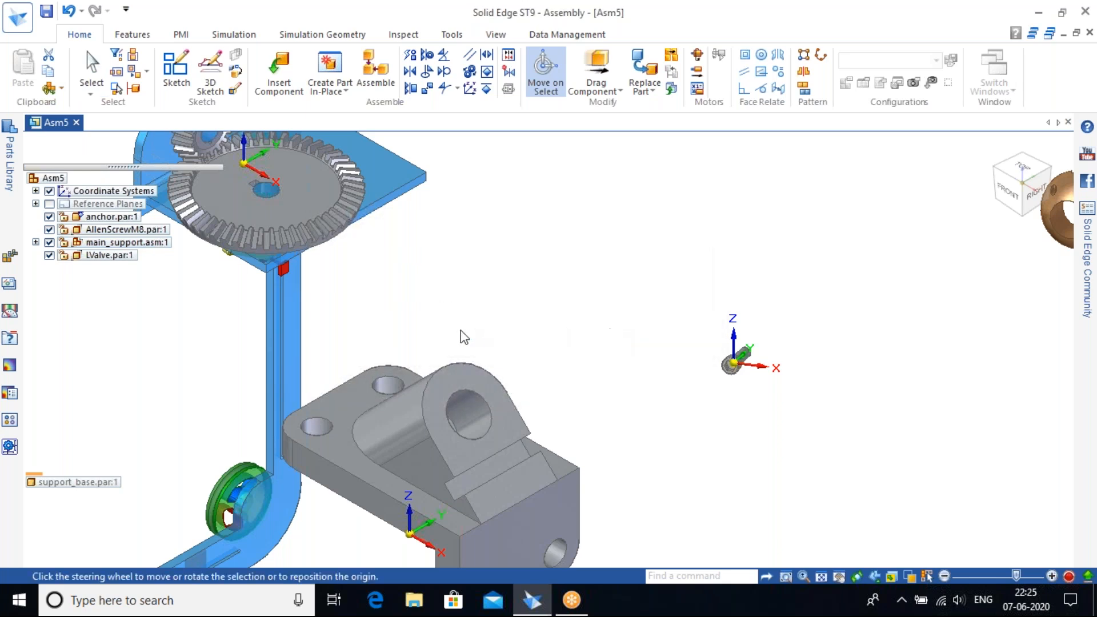
# Try to connect the LValve's center point to the anchor's upper bore, and undo that relationship.
pyautogui.scroll(-2, 460, 330)
pyautogui.scroll(-2, 451, 371)
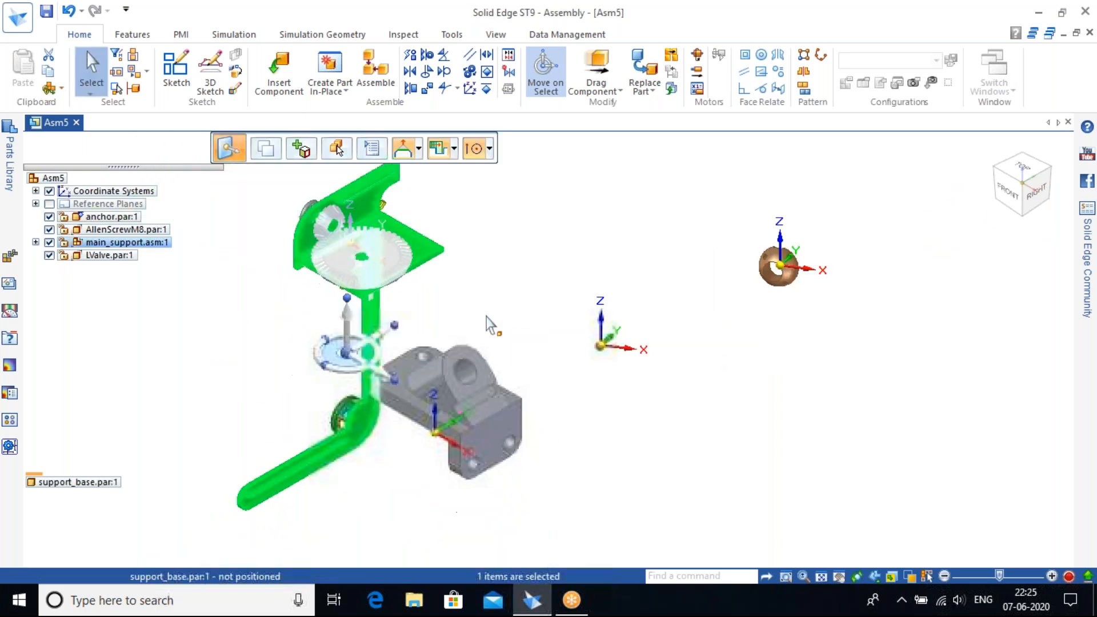
pyautogui.click(482, 321)
pyautogui.scroll(3, 896, 293)
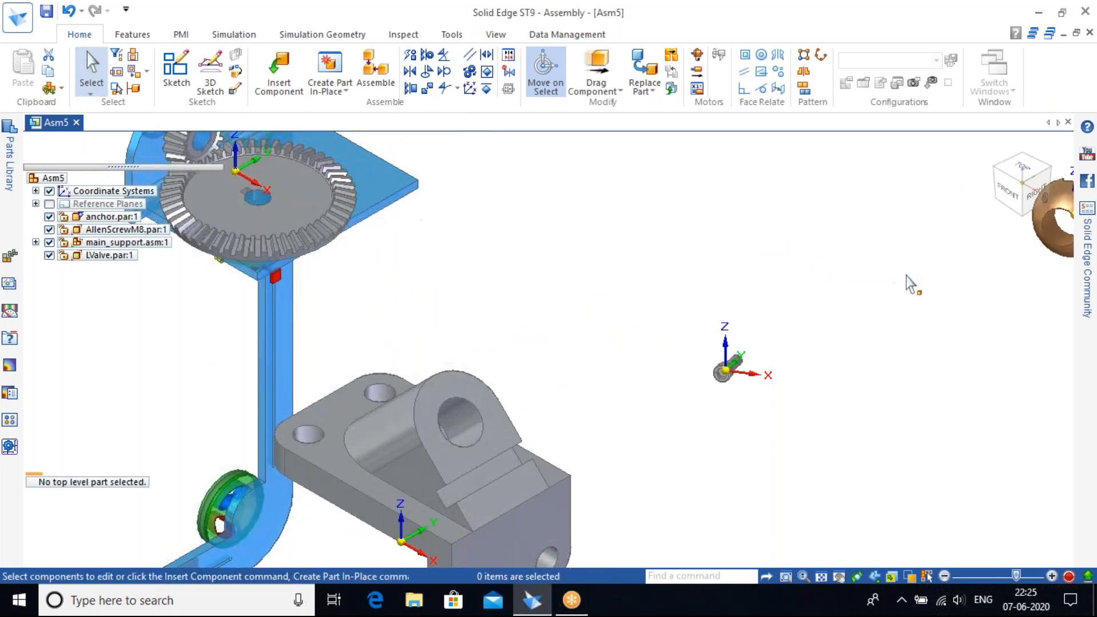
pyautogui.scroll(-2, 896, 291)
pyautogui.scroll(-1, 796, 286)
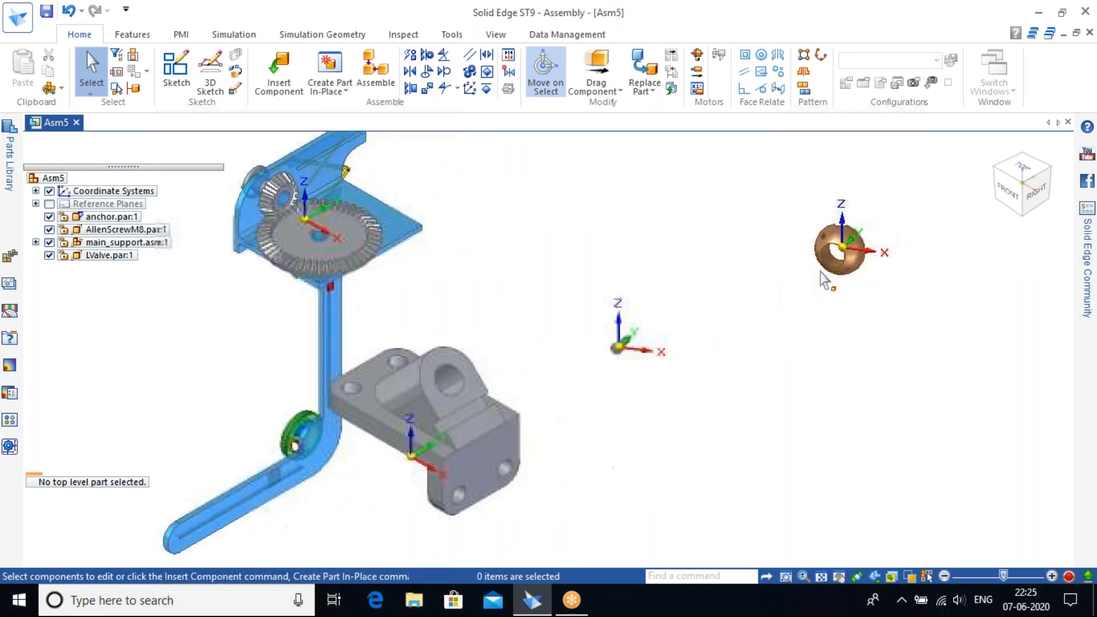
pyautogui.scroll(3, 848, 251)
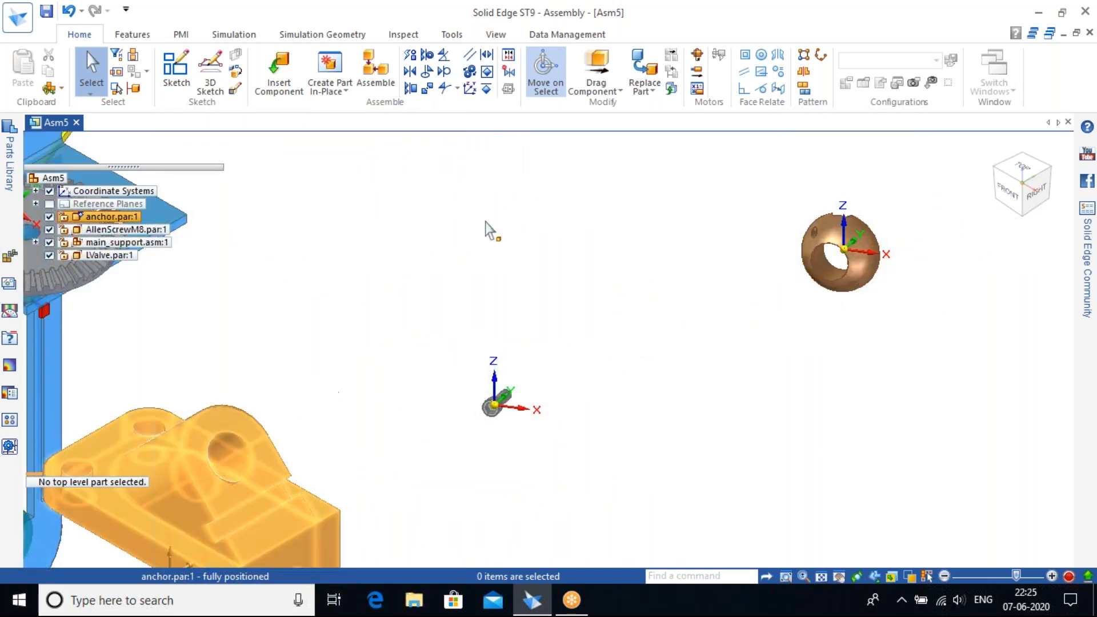
pyautogui.click(427, 88)
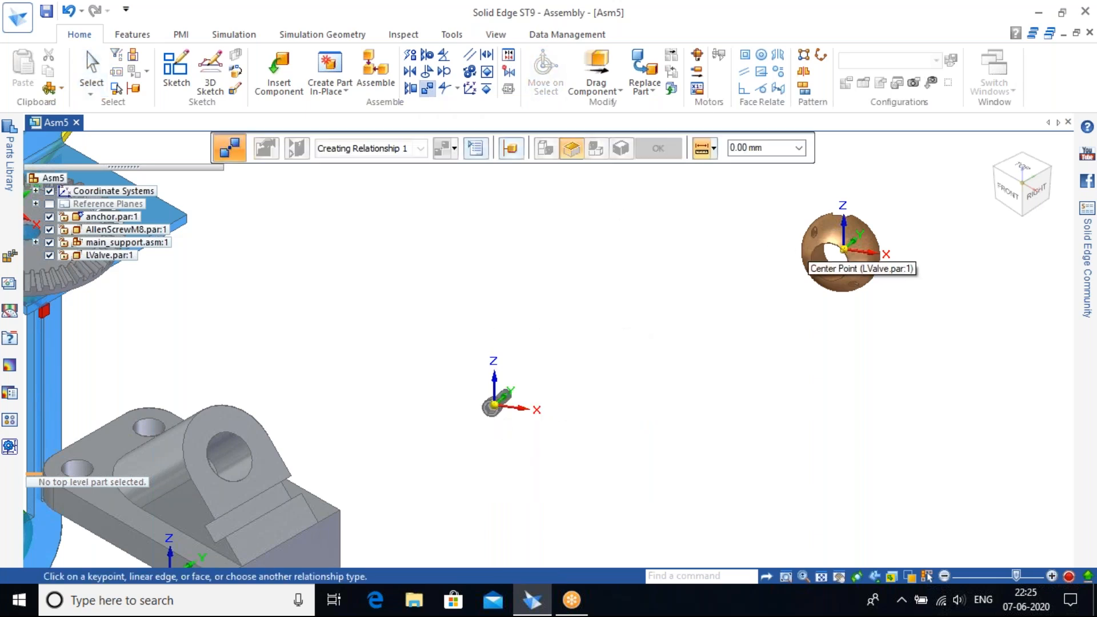
pyautogui.click(844, 249)
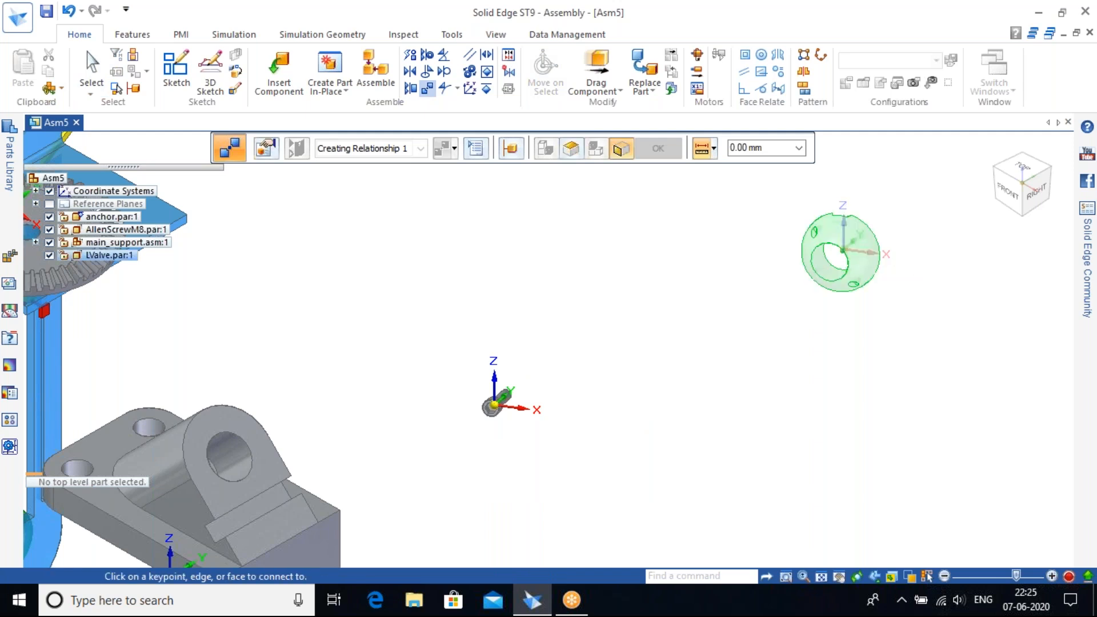
pyautogui.click(241, 437)
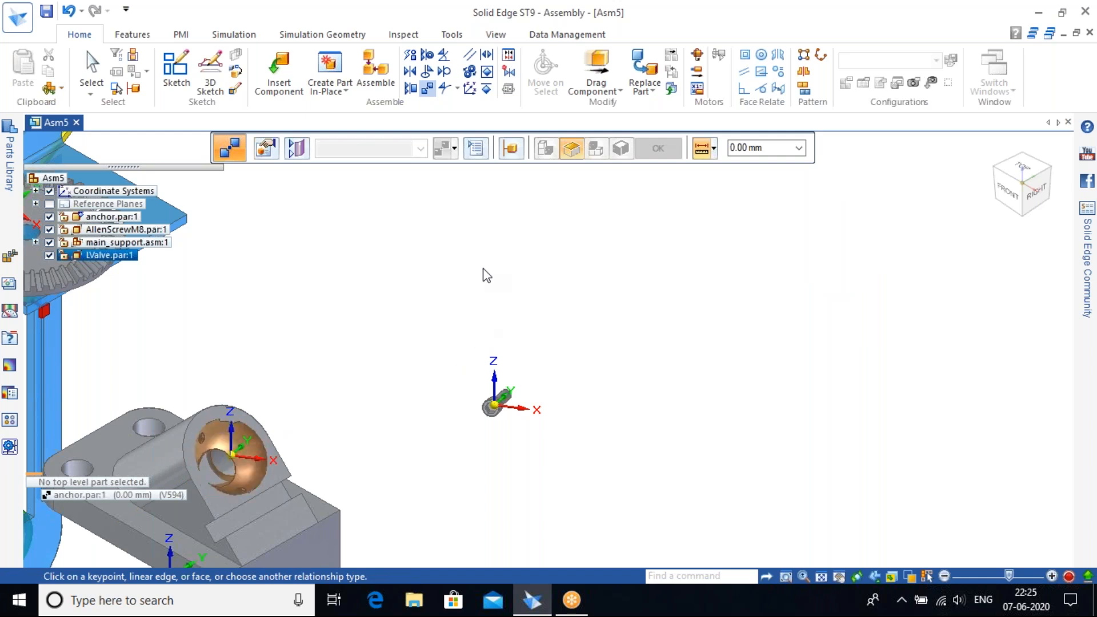
pyautogui.press('Escape')
pyautogui.moveTo(362, 379); pyautogui.dragTo(328, 347, button='middle')
pyautogui.scroll(1, 323, 349)
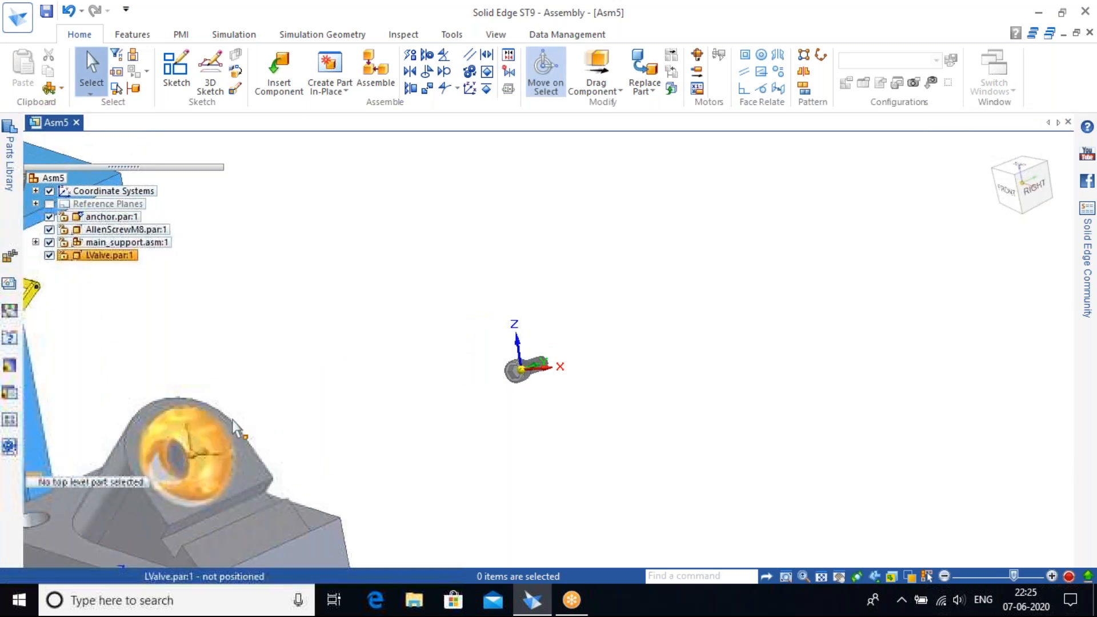
pyautogui.hotkey('ctrl', 'z')
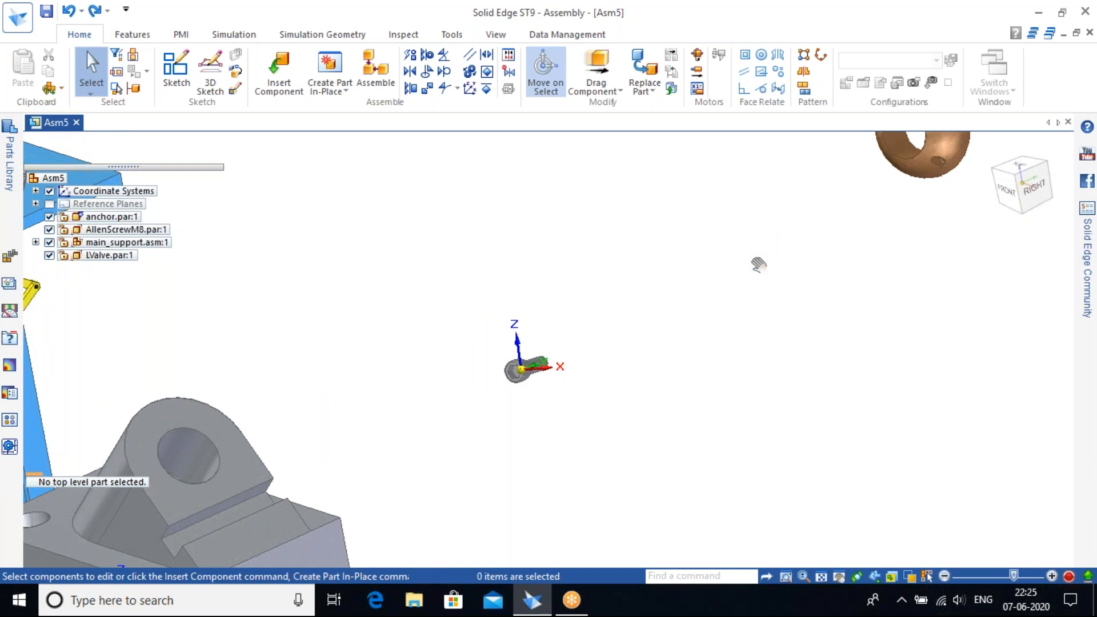
# Connect the center of the LValve's circular opening to the center of the anchor's upper bore edge with 0.00 mm offset.
pyautogui.keyDown('shift'); pyautogui.moveTo(758, 265); pyautogui.dragTo(735, 296, button='middle'); pyautogui.keyUp('shift')
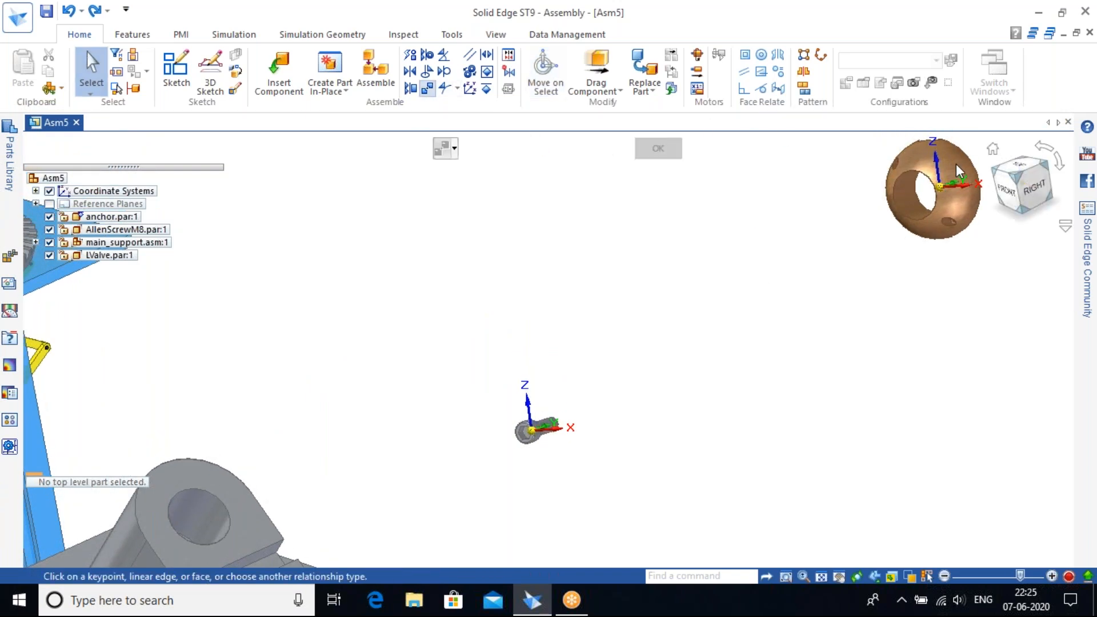
pyautogui.click(930, 182)
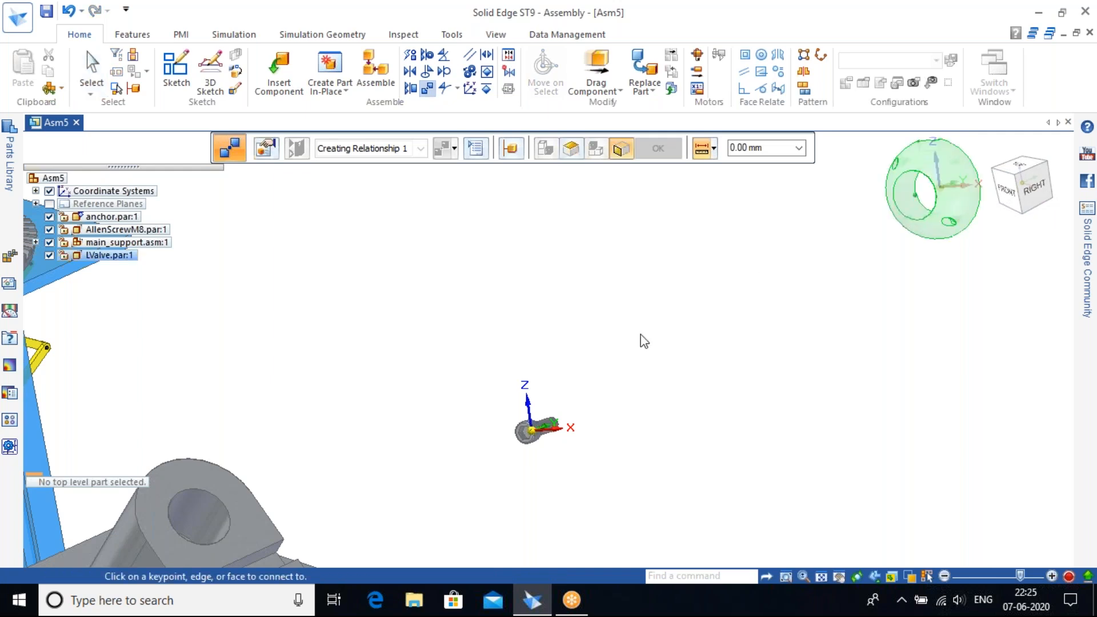
pyautogui.click(210, 496)
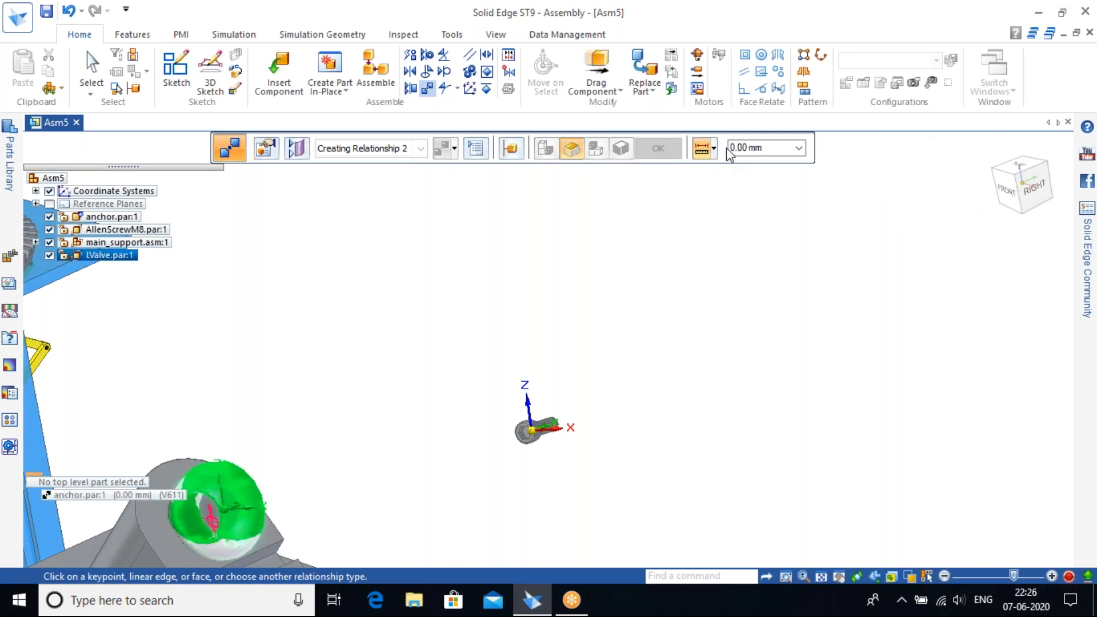
pyautogui.moveTo(393, 398); pyautogui.dragTo(532, 336, button='middle')
pyautogui.press('Escape')
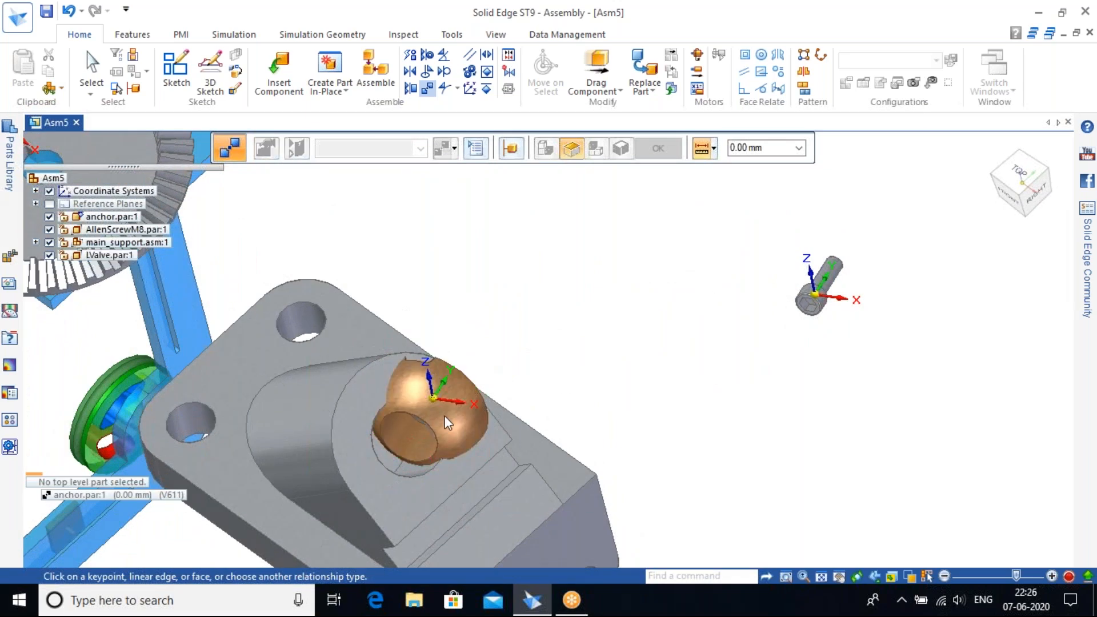
# Connect a second LValve keypoint to the anchor's bore so the valve lines up with it, and return to the home view.
pyautogui.click(445, 416)
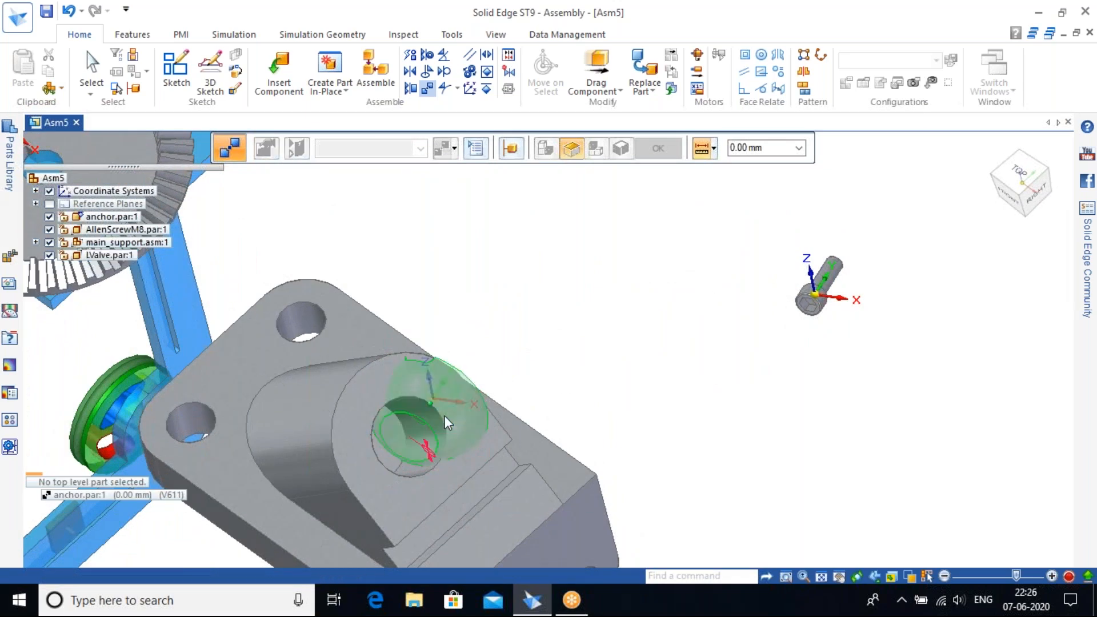
pyautogui.click(444, 386)
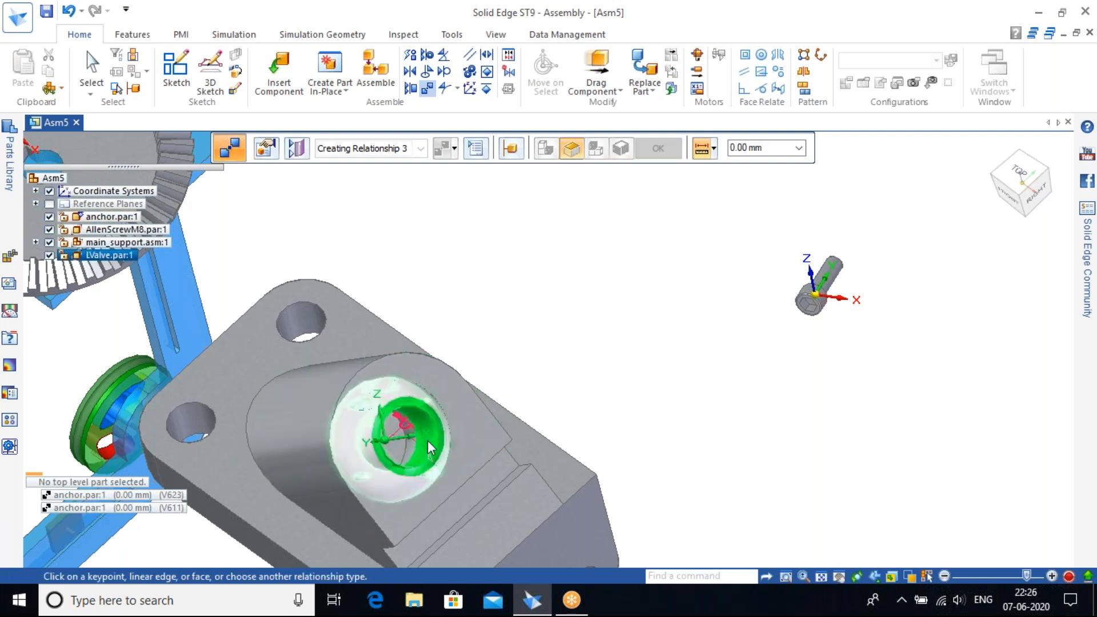
pyautogui.press('Escape')
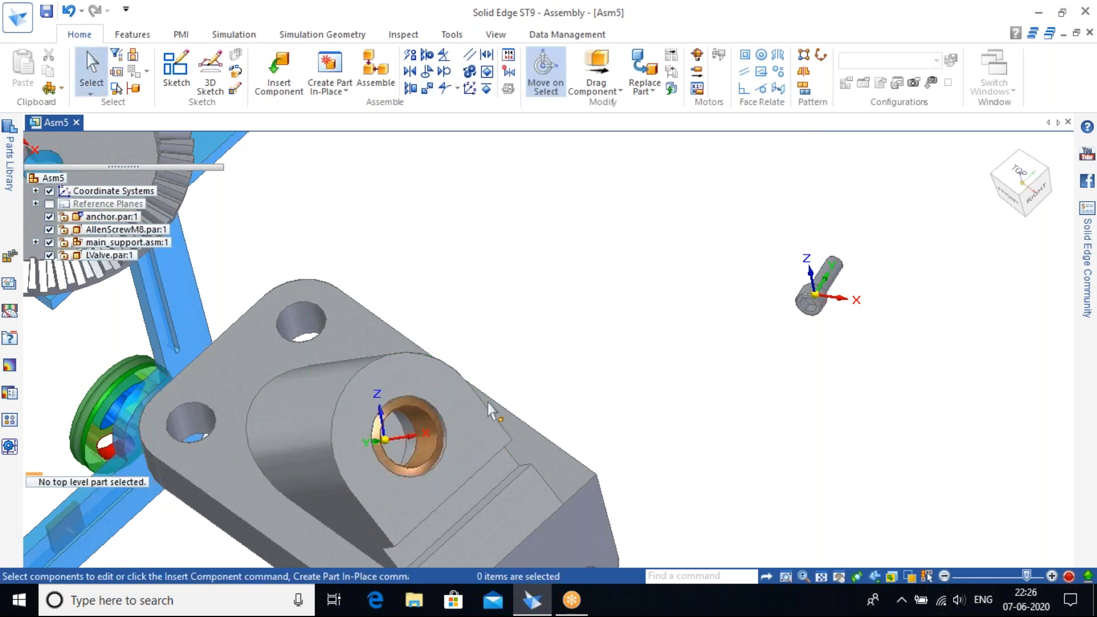
pyautogui.scroll(3, 409, 413)
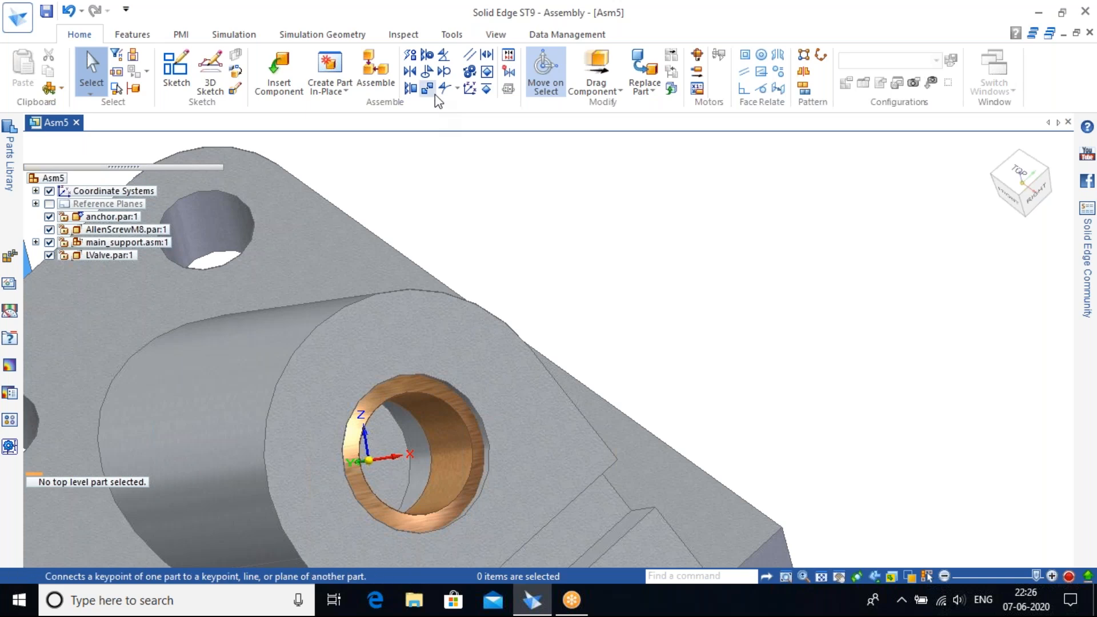
pyautogui.scroll(-3, 686, 347)
pyautogui.scroll(-2, 688, 342)
pyautogui.click(994, 151)
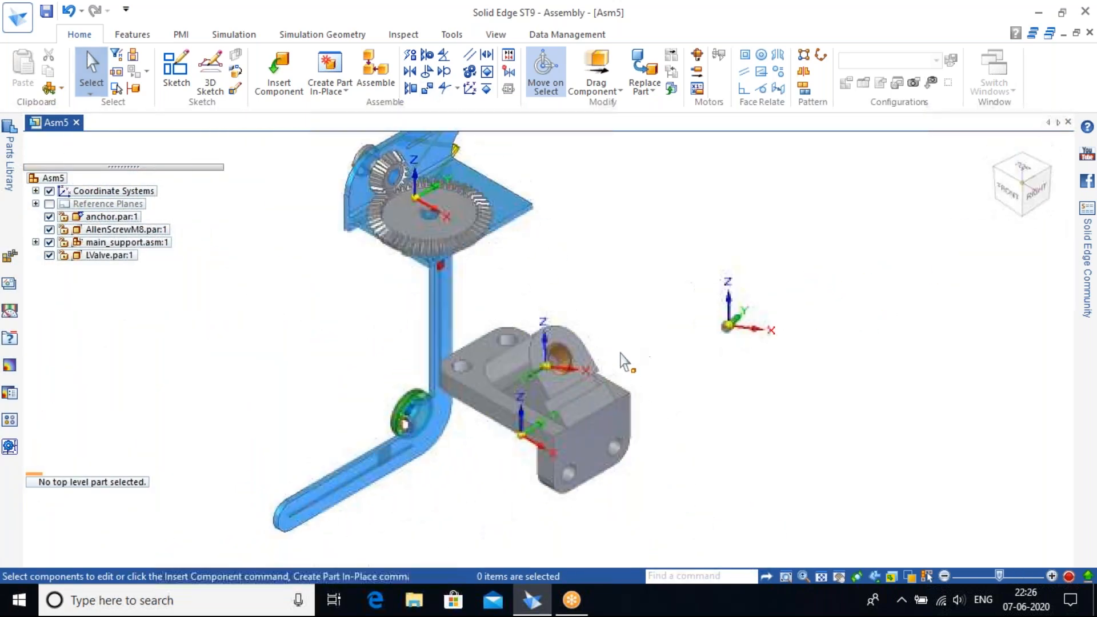
# Start an Insert relationship aligning the AllenScrewM8's shank axis with the right-hand mounting hole in the anchor's front flange.
pyautogui.scroll(6, 580, 310)
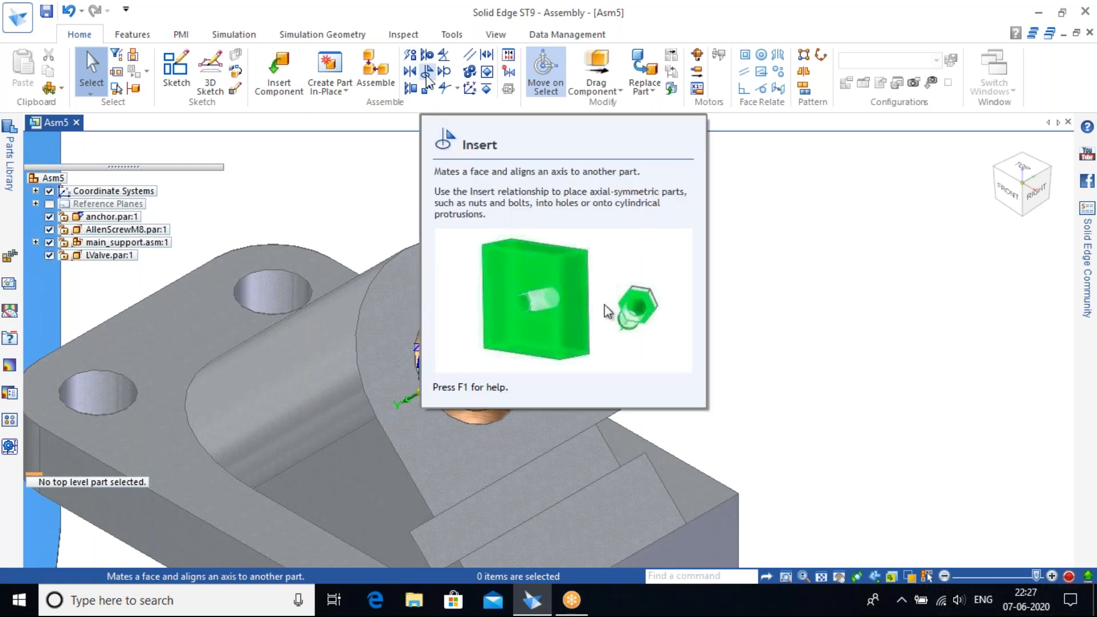
pyautogui.scroll(-4, 674, 290)
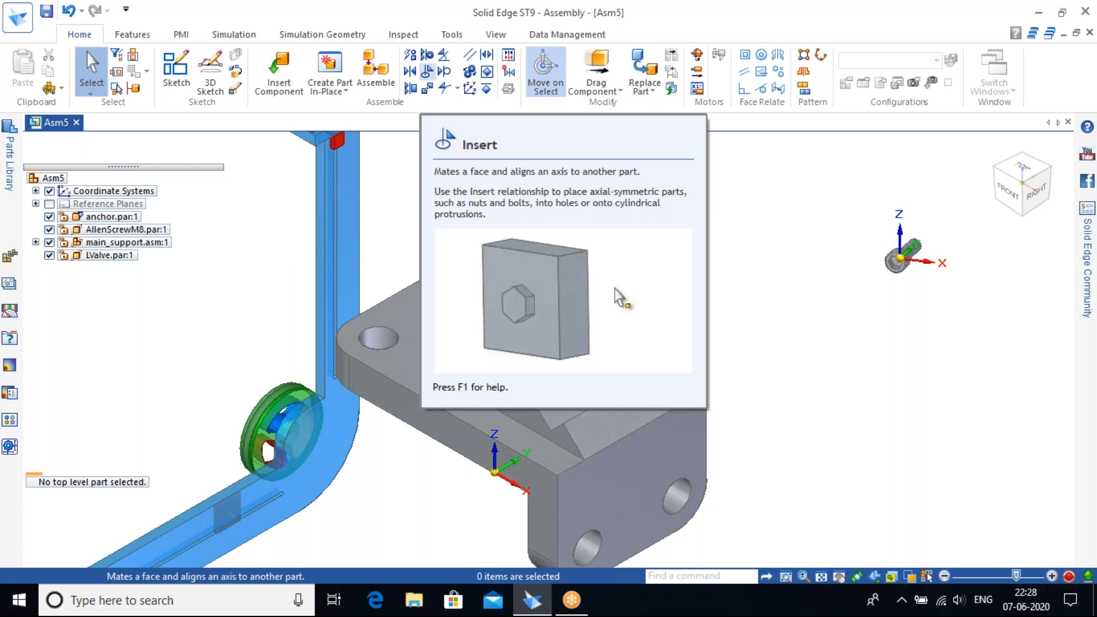
pyautogui.click(427, 71)
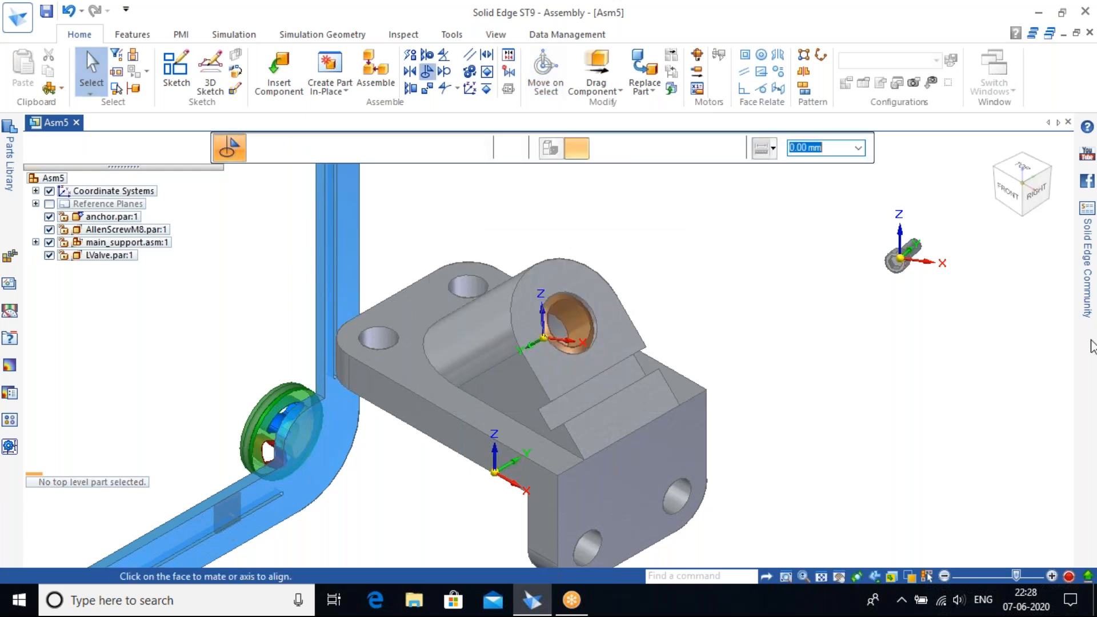
pyautogui.scroll(6, 944, 246)
pyautogui.click(809, 219)
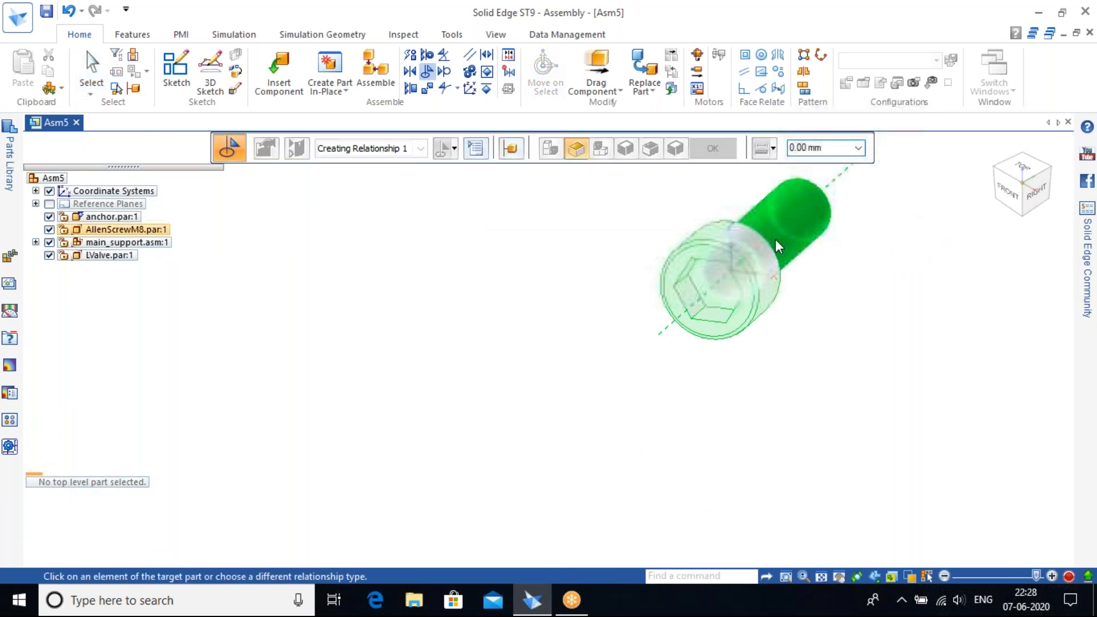
pyautogui.scroll(-6, 440, 337)
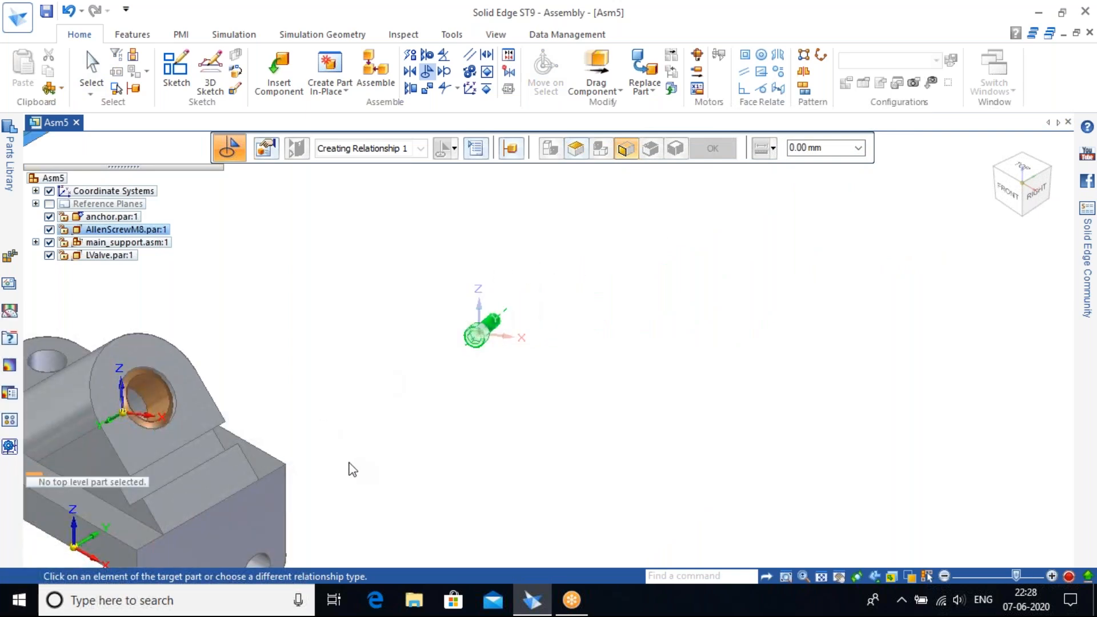
pyautogui.keyDown('shift'); pyautogui.moveTo(344, 460); pyautogui.dragTo(518, 405, button='middle'); pyautogui.keyUp('shift')
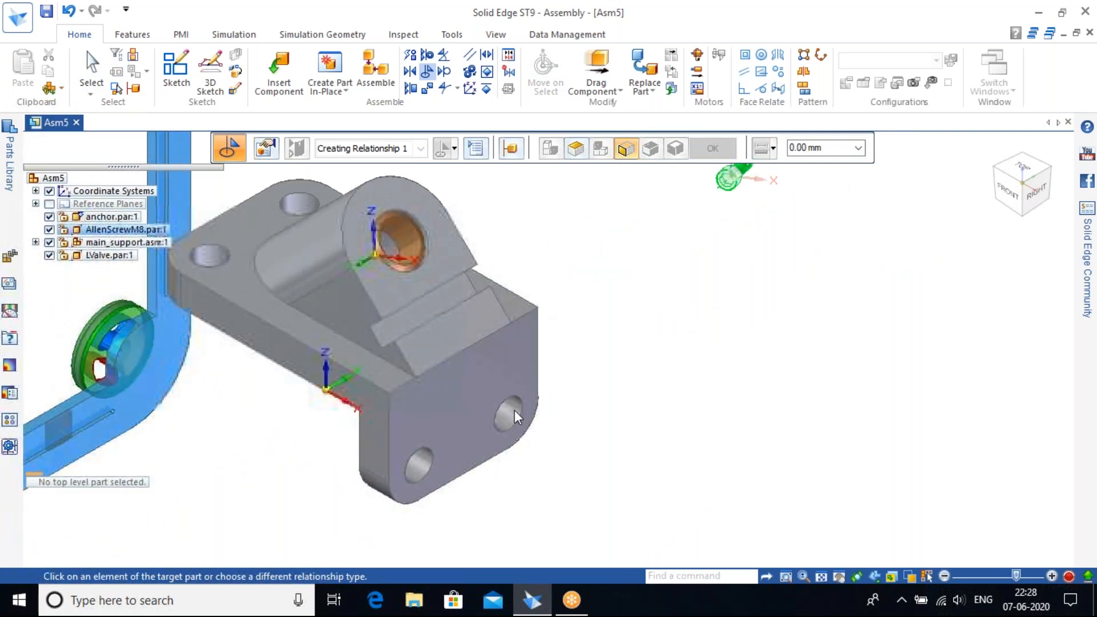
pyautogui.click(514, 410)
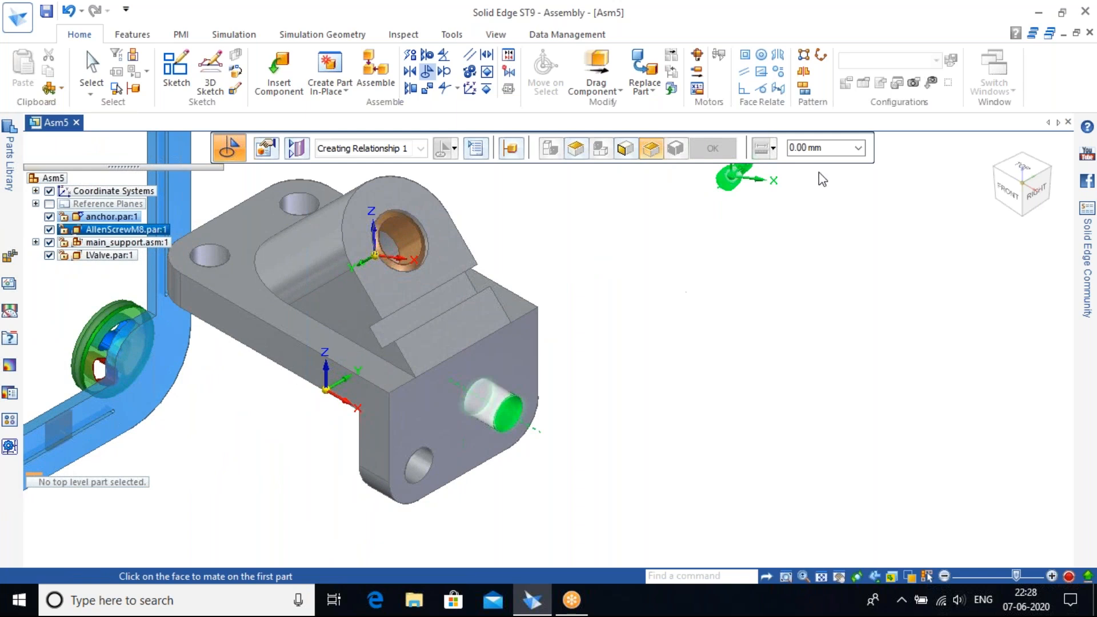
# Mate the underside of the AllenScrewM8's head with the anchor's flange face at 0.00 mm offset, and restore the home view.
pyautogui.moveTo(810, 208); pyautogui.dragTo(391, 374, button='middle')
pyautogui.scroll(6, 306, 425)
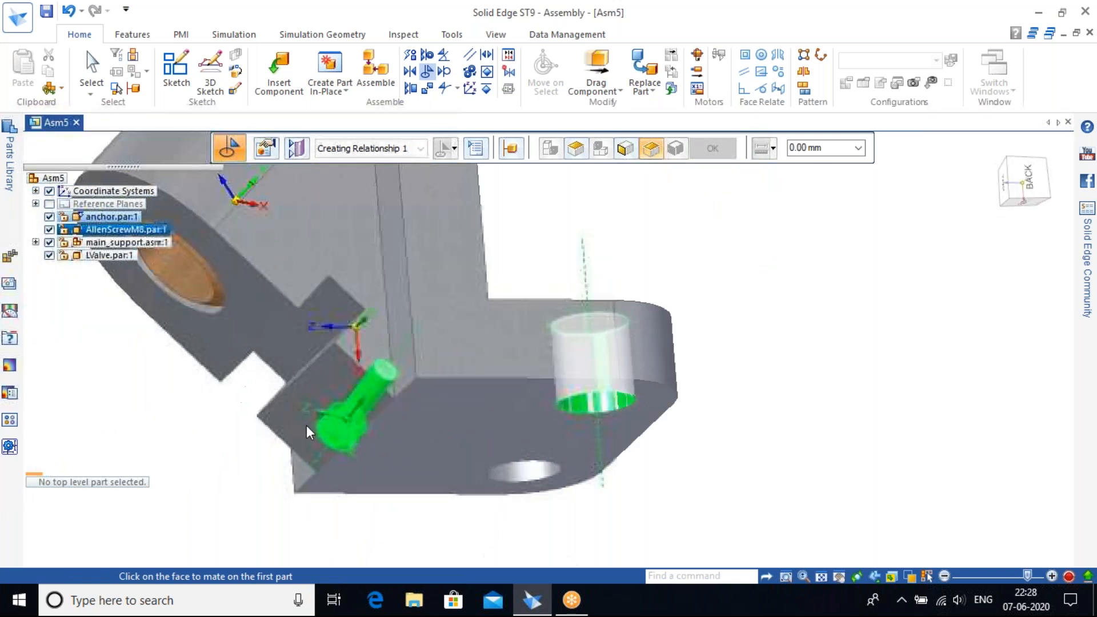
pyautogui.click(384, 417)
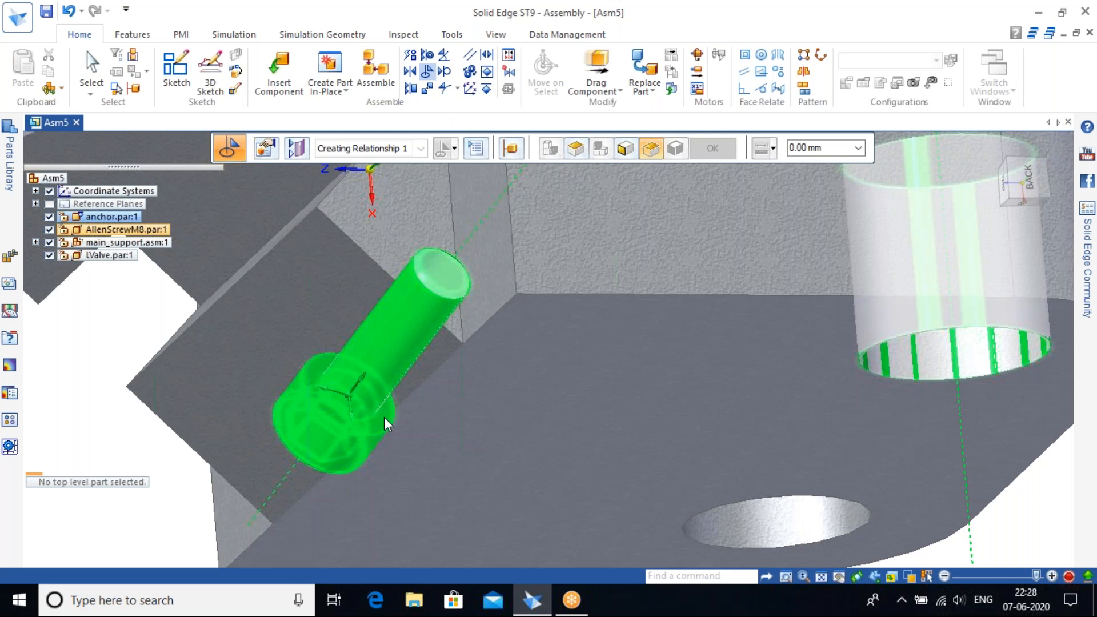
pyautogui.click(872, 426)
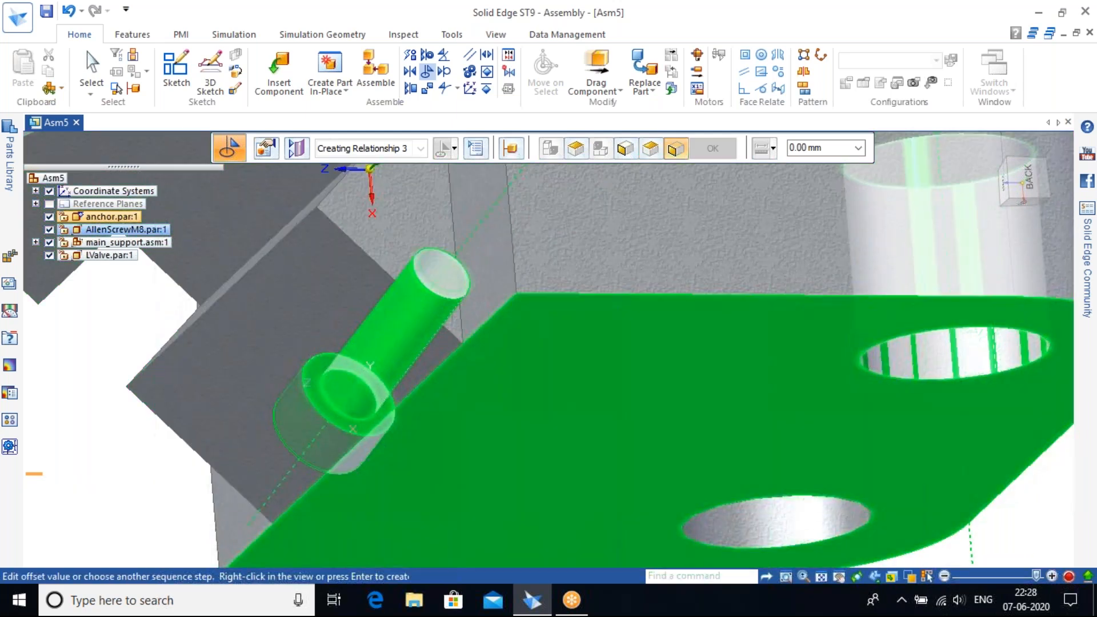
pyautogui.click(993, 150)
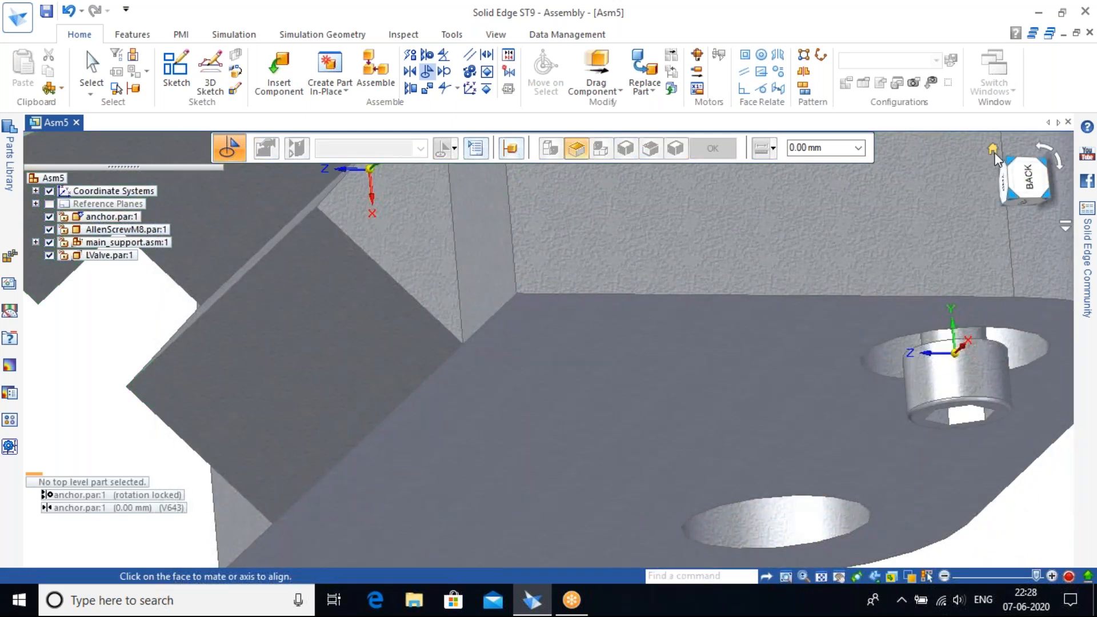
pyautogui.scroll(10, 584, 410)
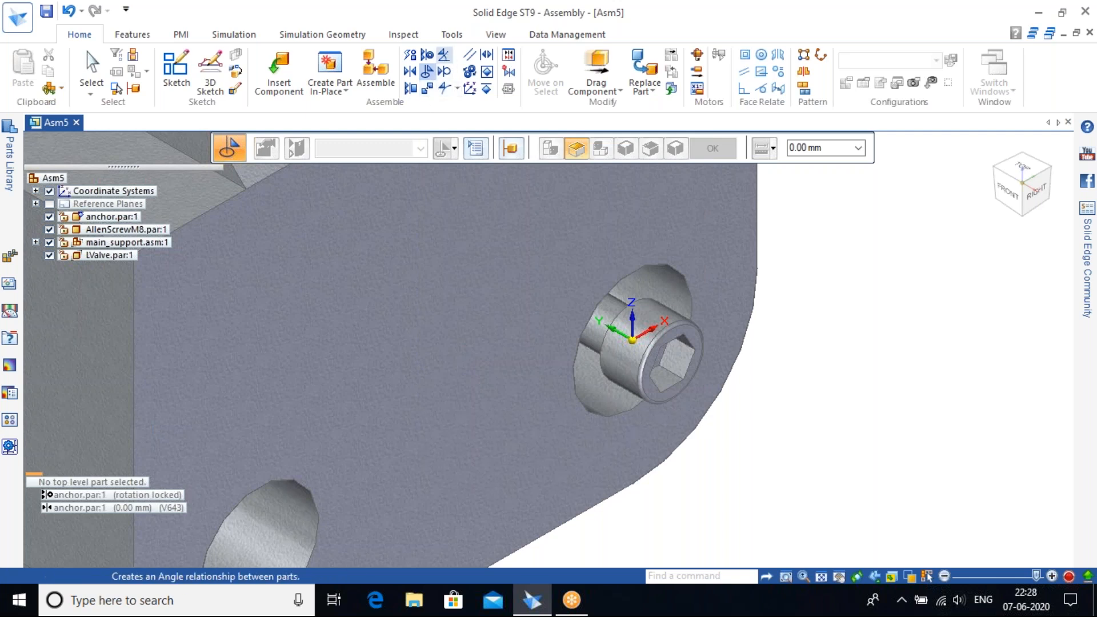
# Select all the components in the assembly and delete them.
pyautogui.click(444, 54)
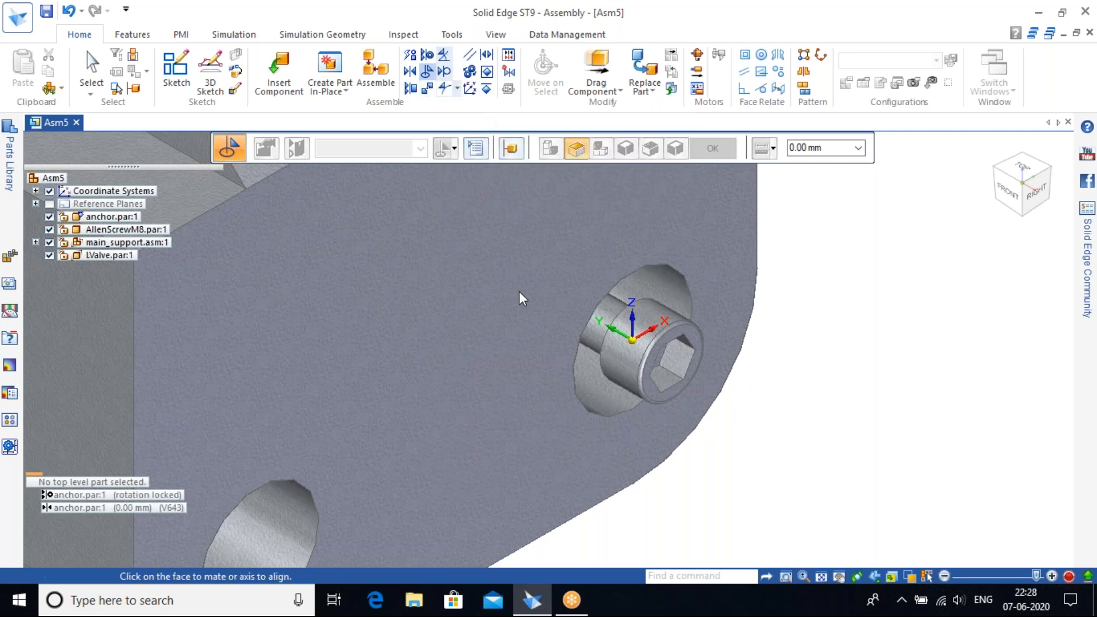
pyautogui.scroll(-5, 550, 279)
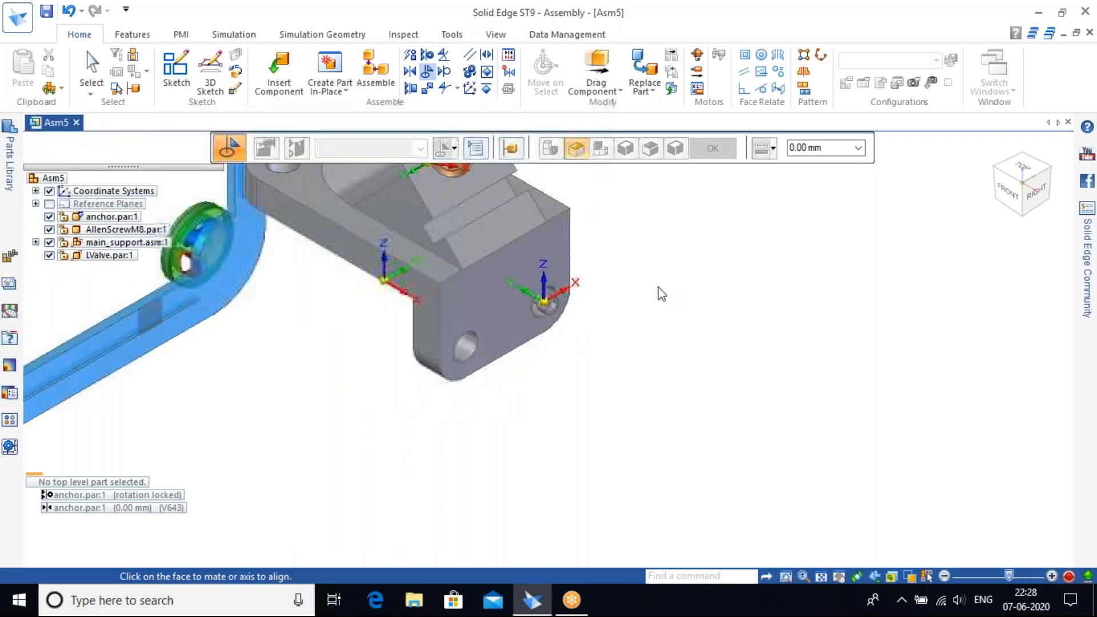
pyautogui.scroll(-3, 680, 319)
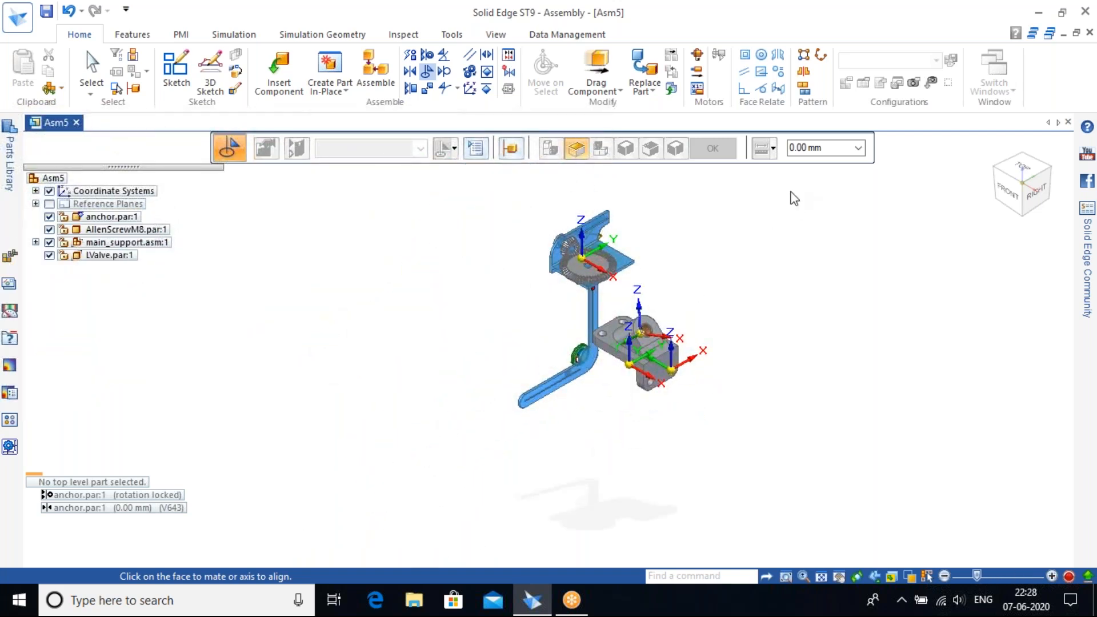
pyautogui.press('Escape')
pyautogui.moveTo(813, 149); pyautogui.dragTo(419, 542)
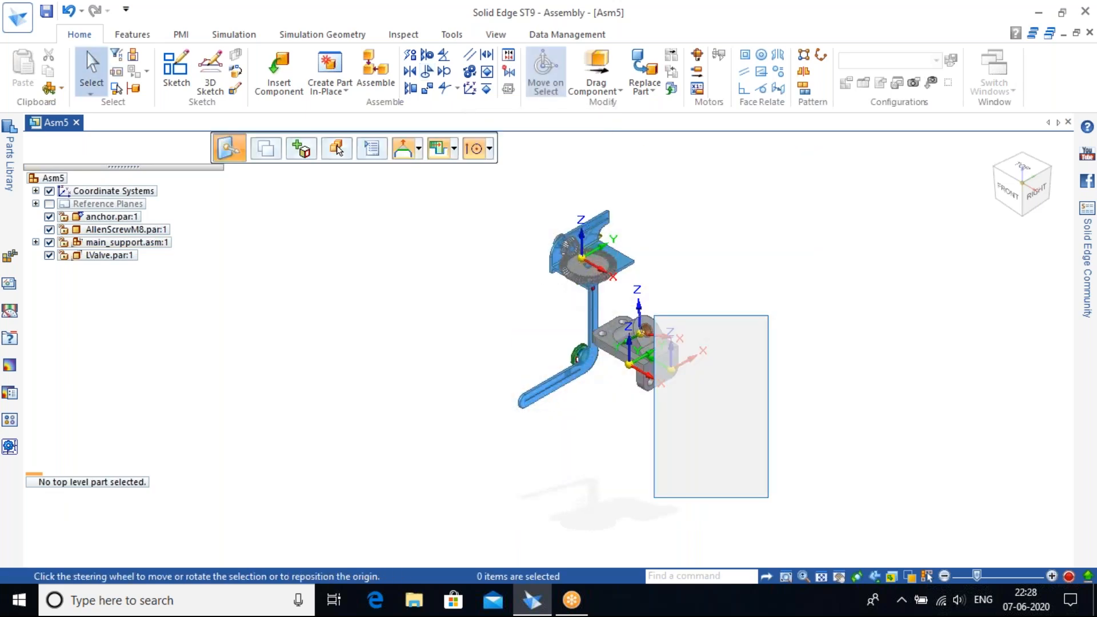
pyautogui.press('Delete')
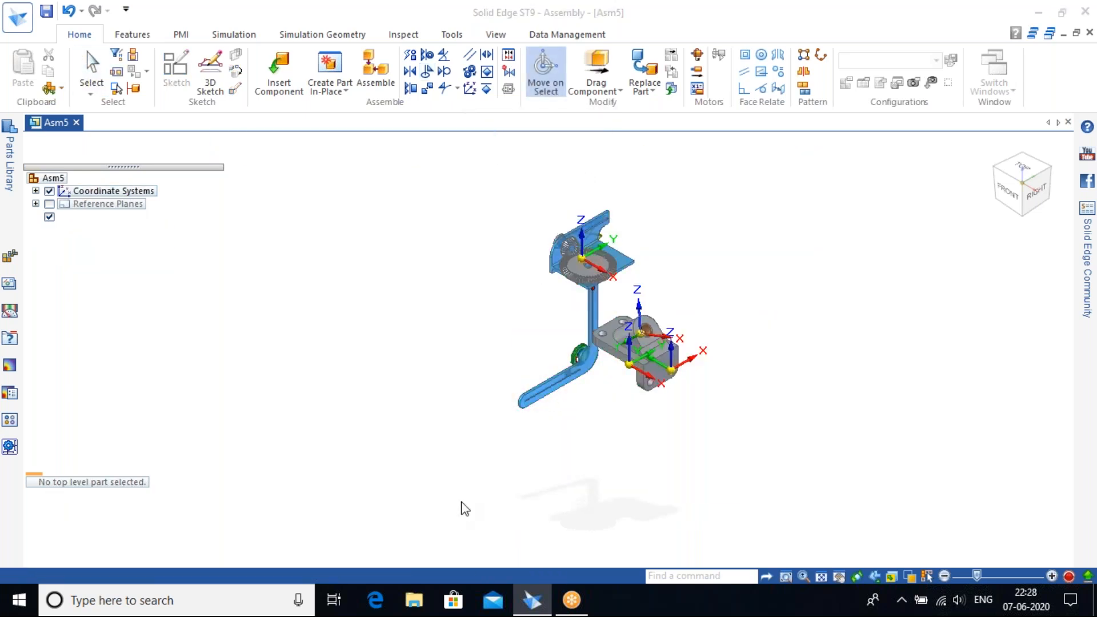
# Try to delete the remaining main_support.asm subassembly from the assembly.
pyautogui.click(605, 340)
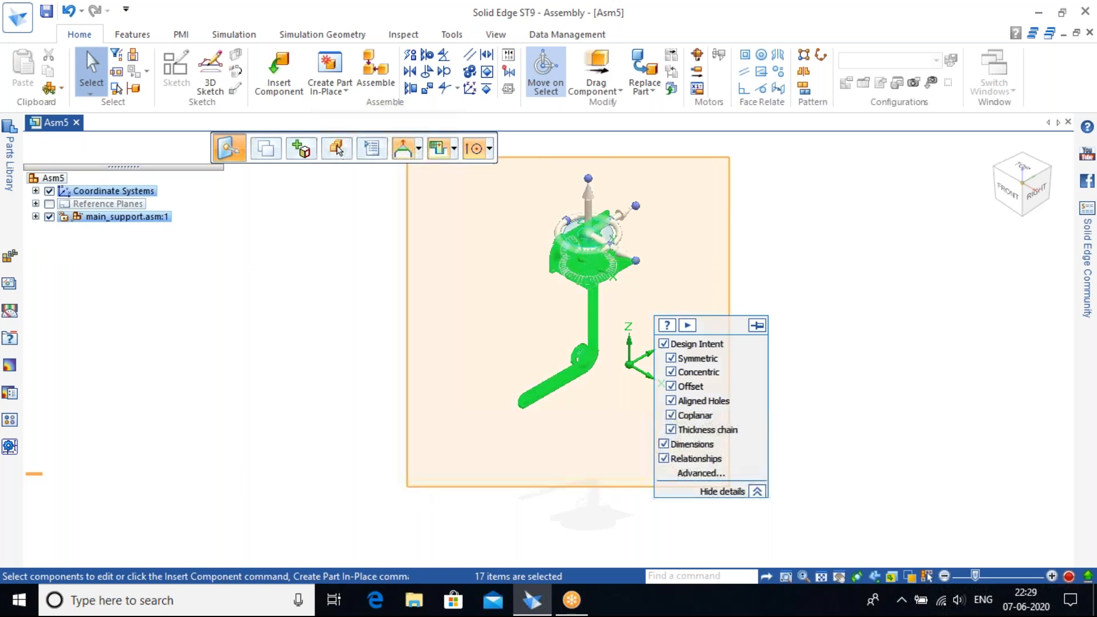
pyautogui.press('Delete')
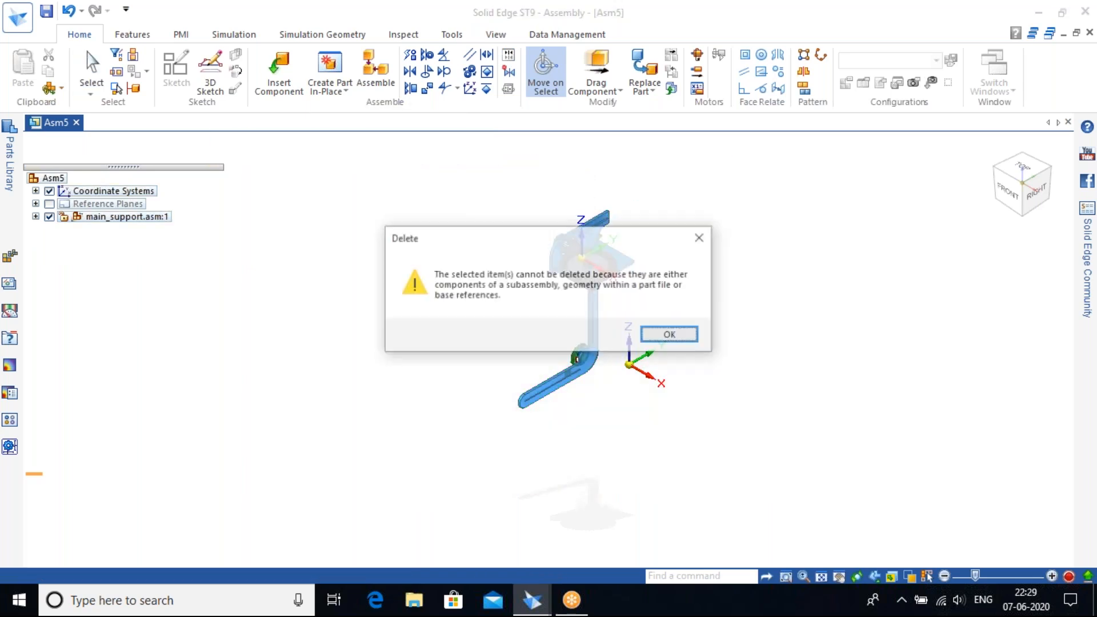
pyautogui.click(687, 337)
pyautogui.hotkey('ctrl', 'a')
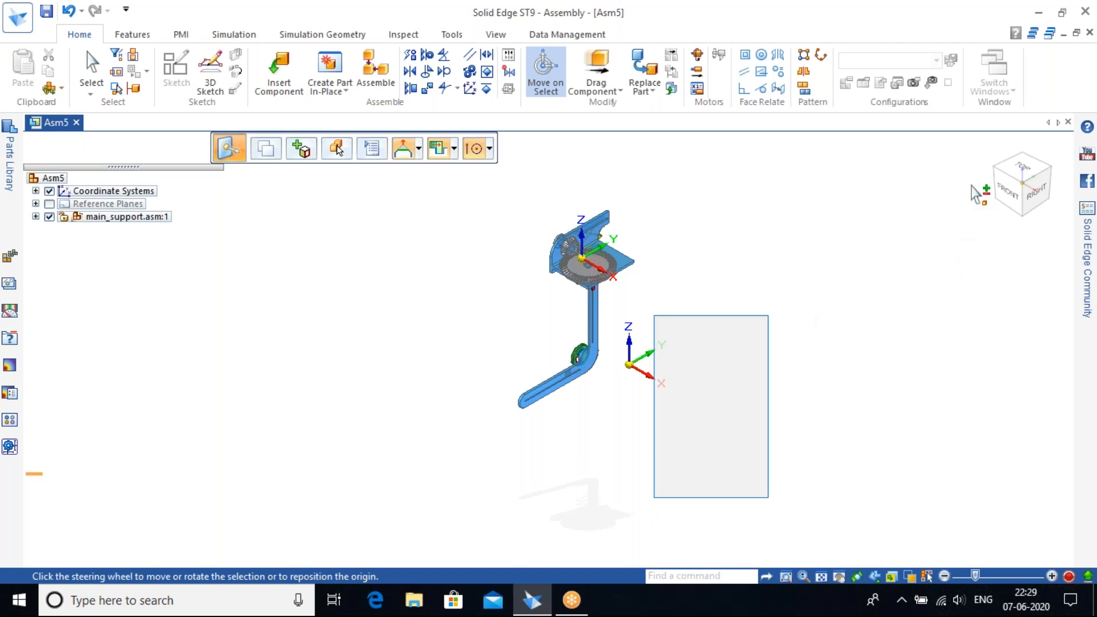
# Close the Asm5 assembly without saving its changes.
pyautogui.click(1067, 122)
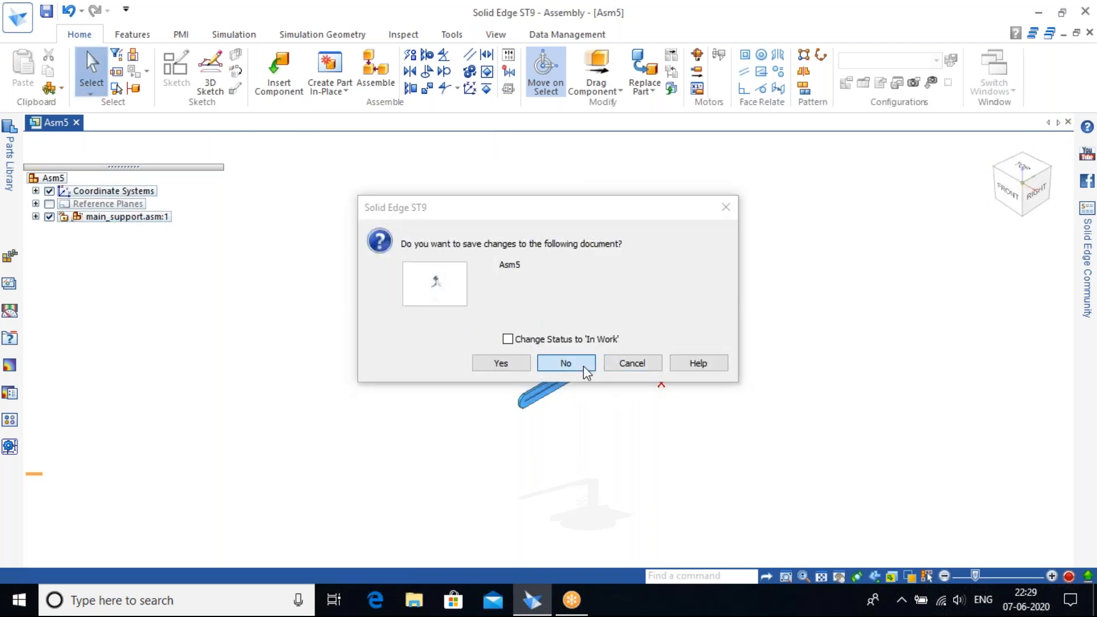
pyautogui.click(583, 365)
pyautogui.click(580, 335)
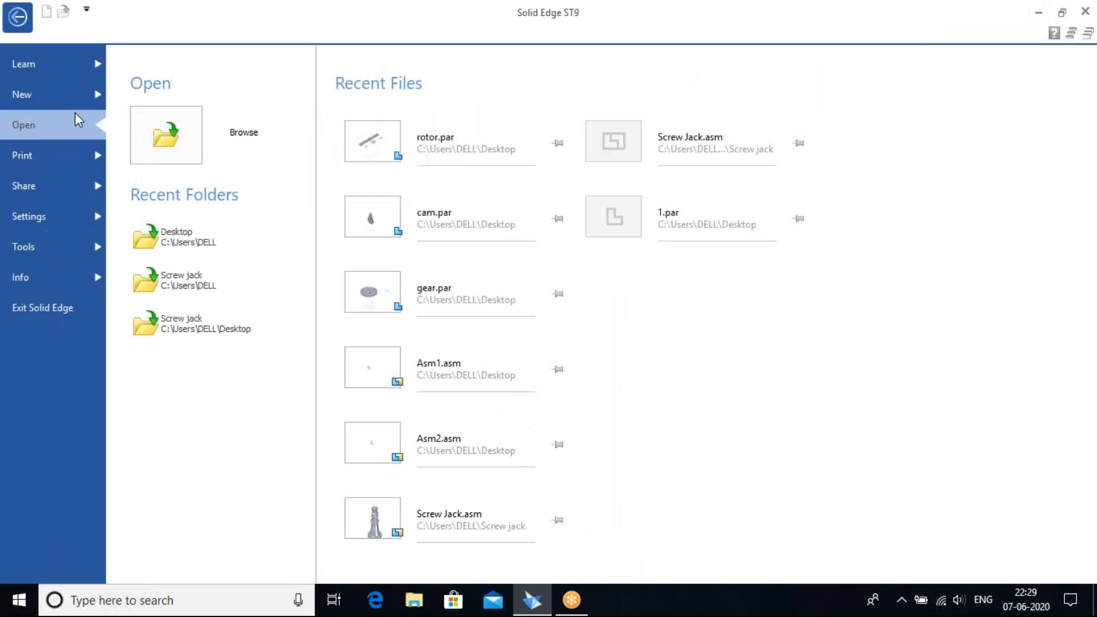
# Create a new ISO Metric Assembly document and set it to the isometric home view.
pyautogui.click(77, 102)
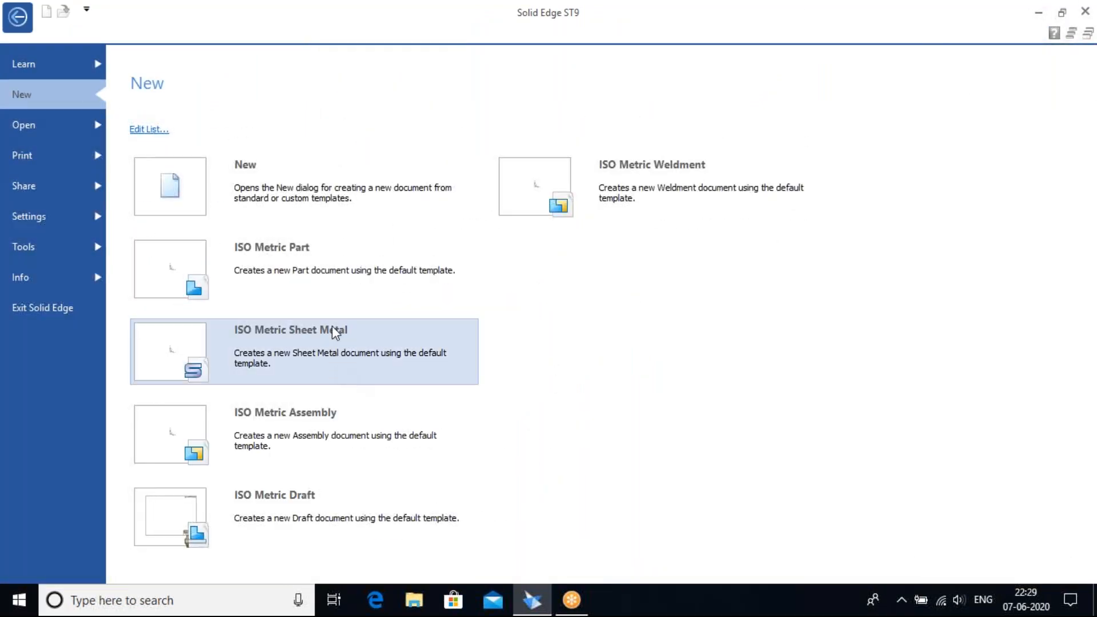
pyautogui.click(321, 440)
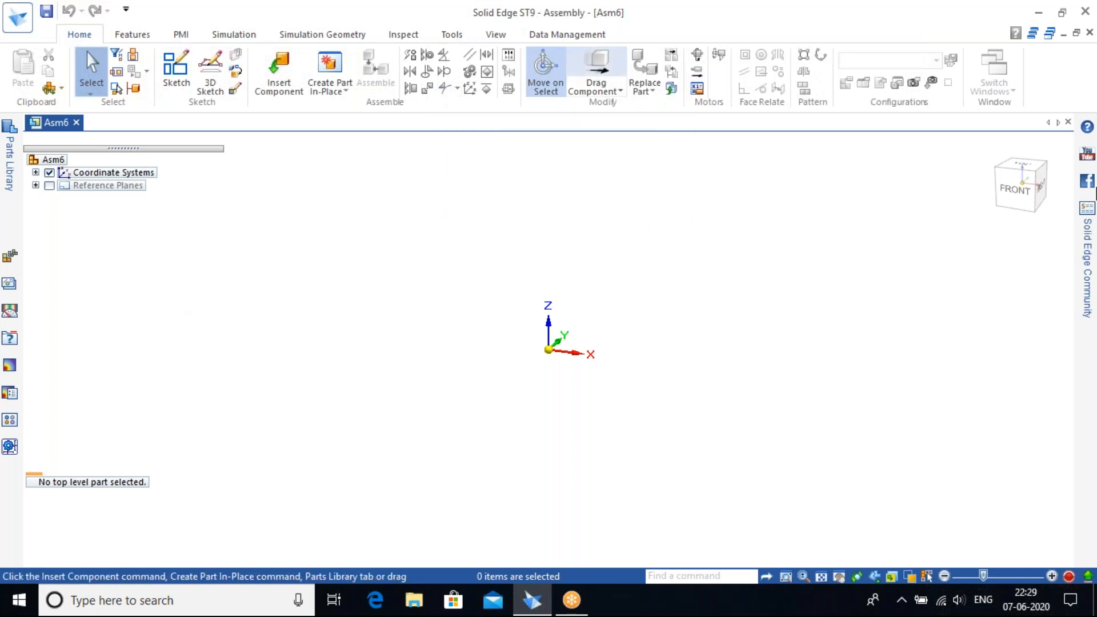
pyautogui.click(1037, 176)
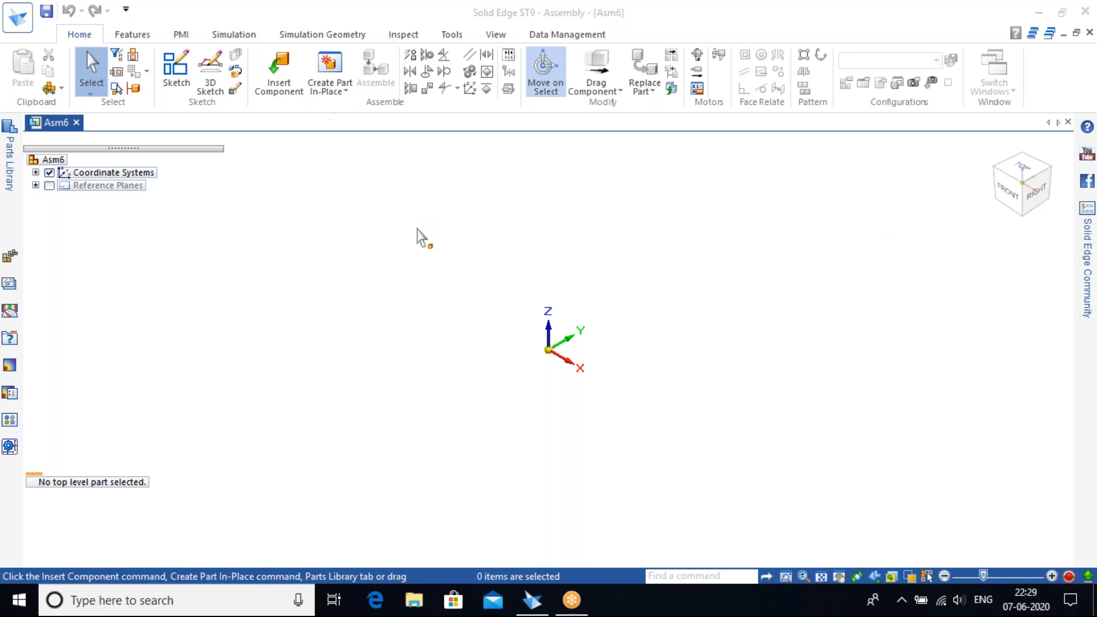
# Preview parts in the Training folder and insert convert_part_activity_01 as the first component of the assembly.
pyautogui.click(277, 68)
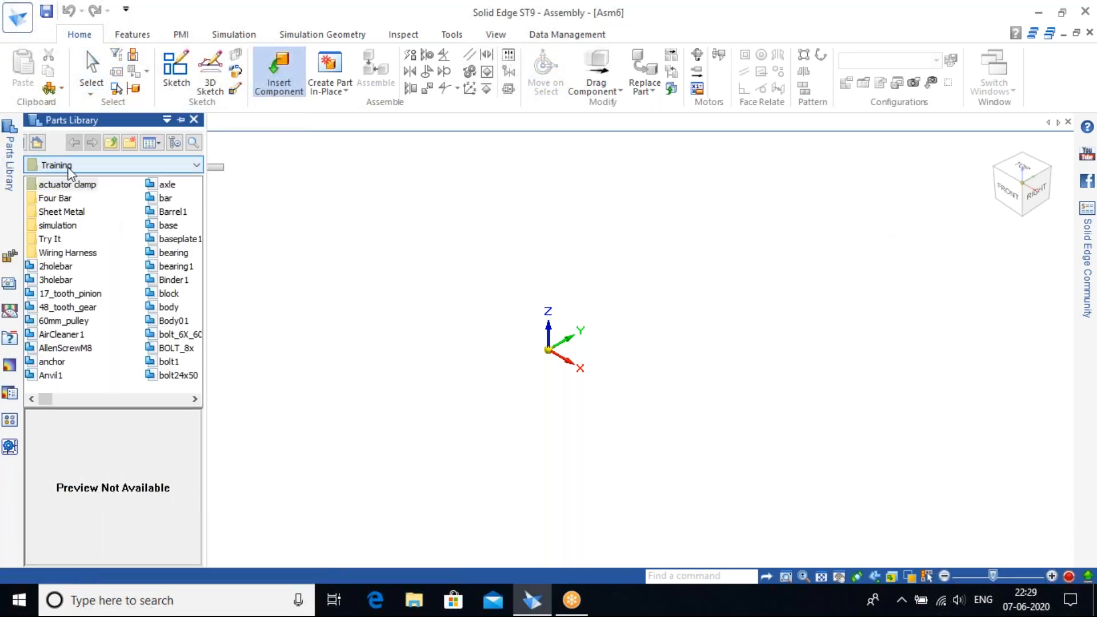
pyautogui.click(67, 293)
pyautogui.click(56, 279)
pyautogui.click(63, 320)
pyautogui.click(168, 320)
pyautogui.click(166, 362)
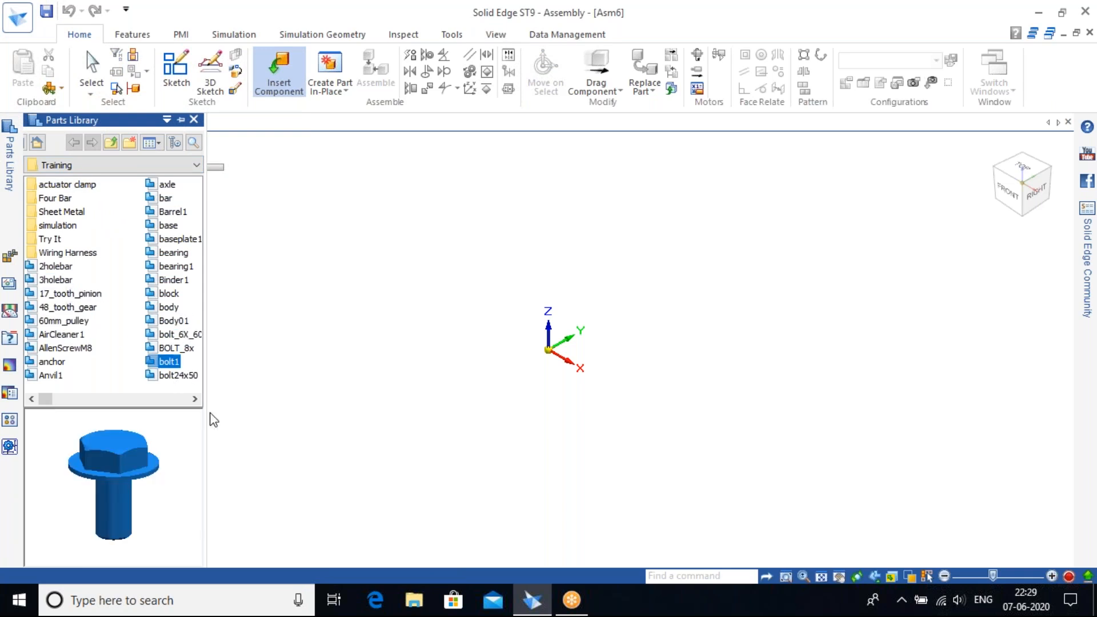
pyautogui.scroll(-1, 183, 387)
pyautogui.click(177, 364)
pyautogui.click(176, 347)
pyautogui.click(177, 335)
pyautogui.click(177, 348)
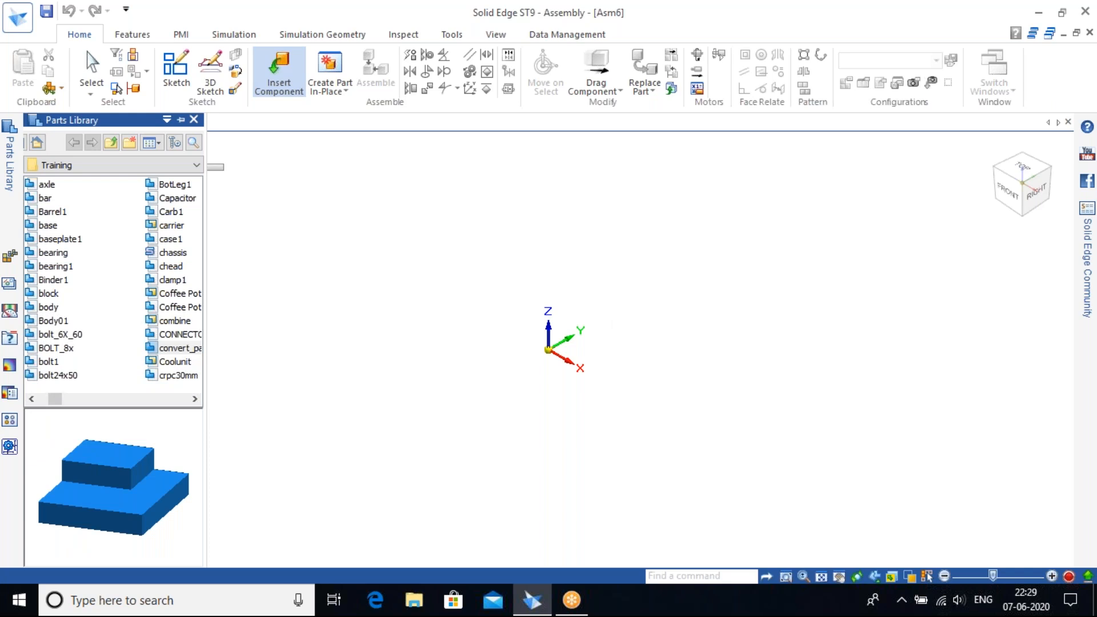
pyautogui.moveTo(177, 349); pyautogui.dragTo(625, 433)
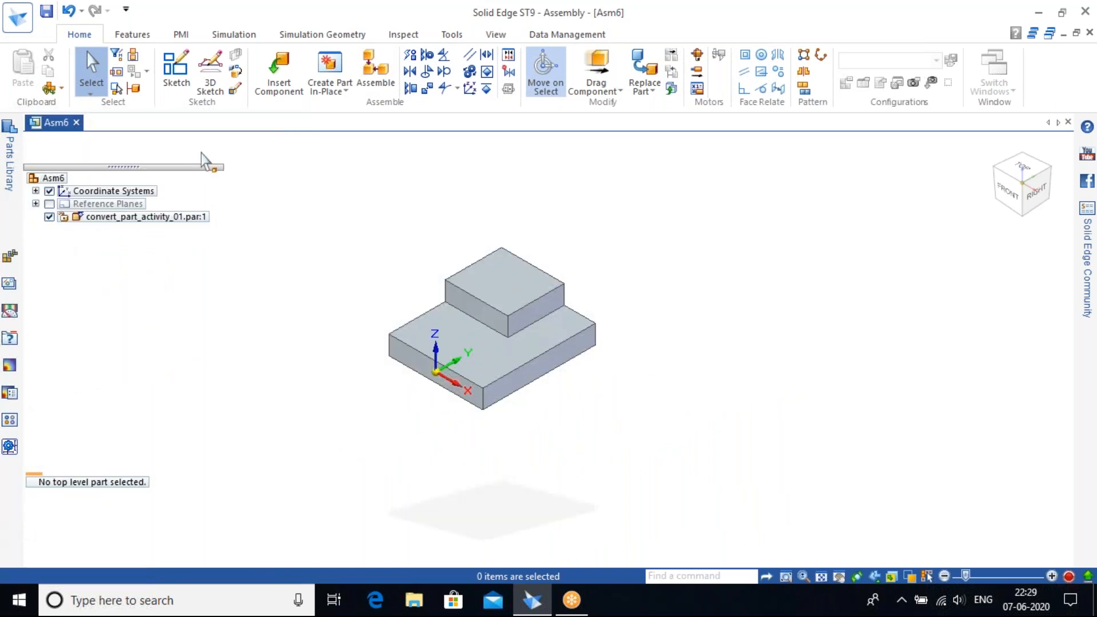
# Insert a second copy of convert_part_activity_01 beside the first one without applying a relationship.
pyautogui.click(278, 83)
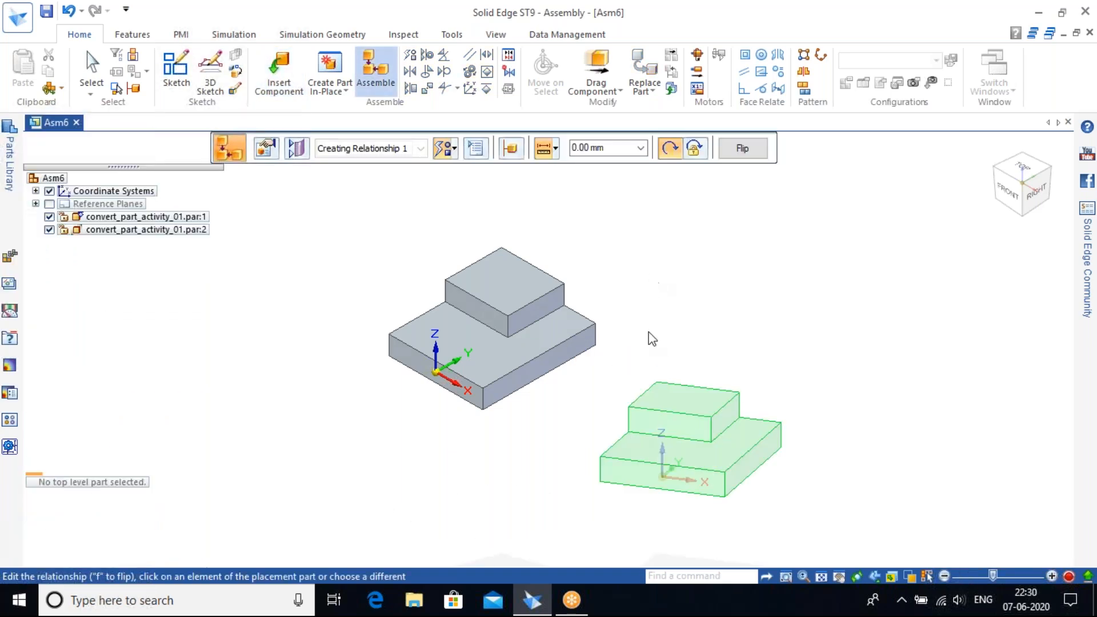
pyautogui.press('Escape')
pyautogui.moveTo(596, 423); pyautogui.dragTo(624, 427, button='middle')
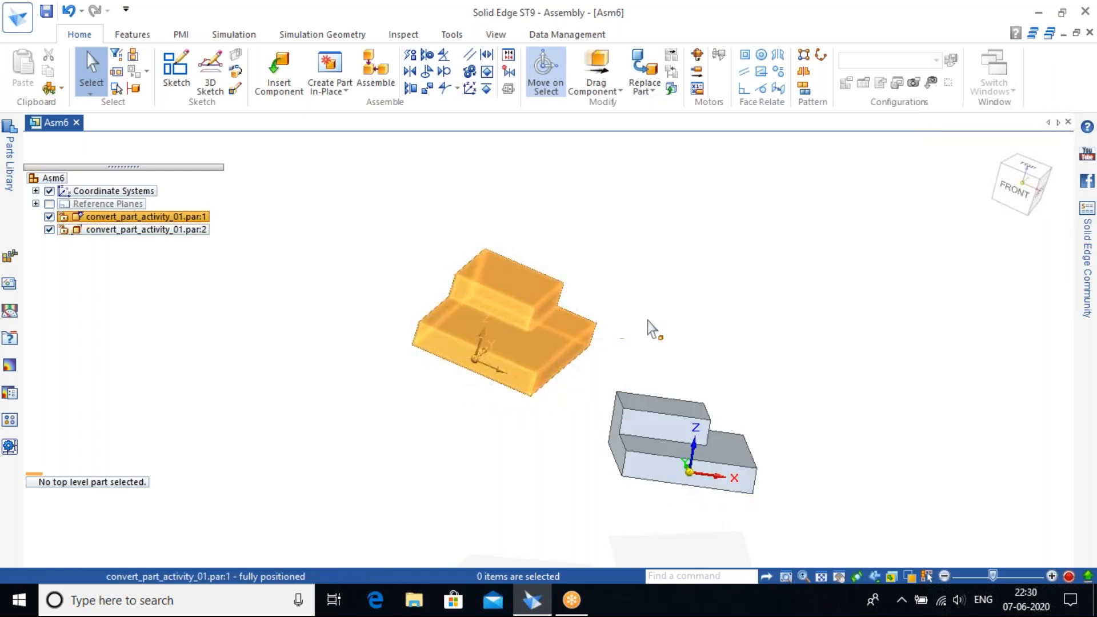
# Planar Align the second part's L-shaped end face with the first part's right side face at 0.00 mm offset.
pyautogui.click(411, 89)
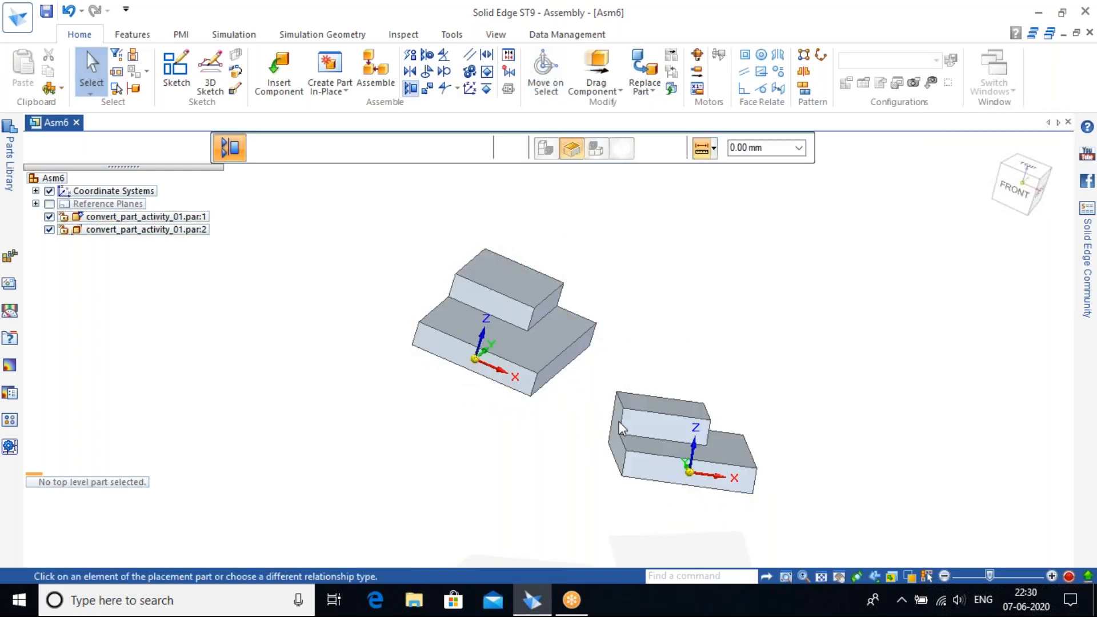
pyautogui.scroll(3, 618, 419)
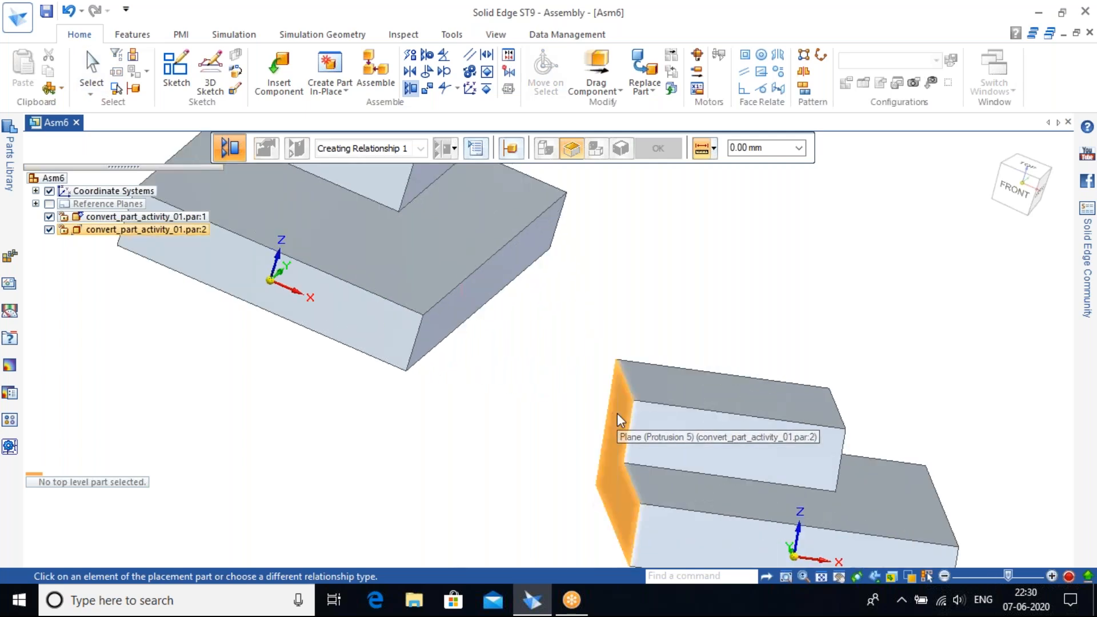
pyautogui.click(617, 415)
pyautogui.click(539, 245)
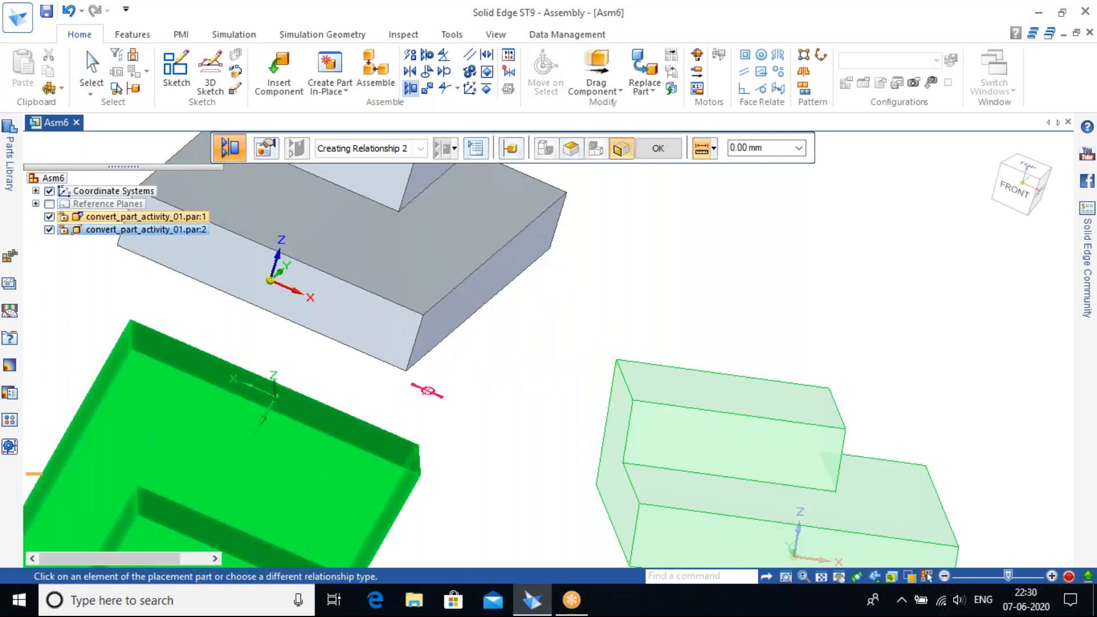
# Planar Align the second part's bottom face with the first part's bottom face at 0.00 mm, and finish the command.
pyautogui.scroll(-3, 500, 375)
pyautogui.scroll(-4, 500, 377)
pyautogui.moveTo(482, 450); pyautogui.dragTo(378, 371, button='middle')
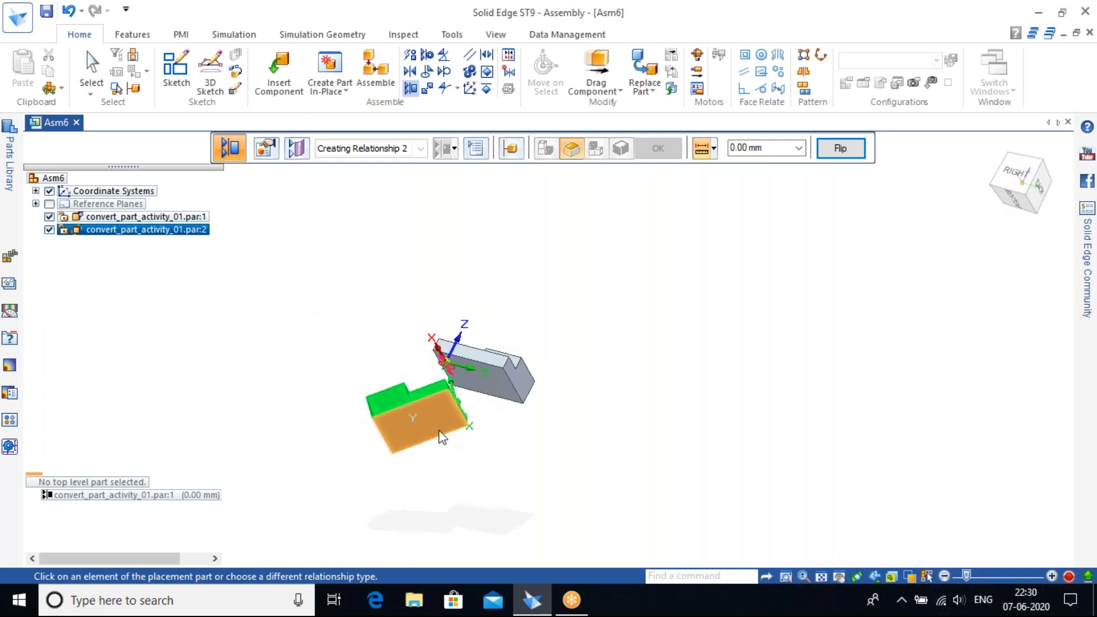
pyautogui.scroll(4, 437, 426)
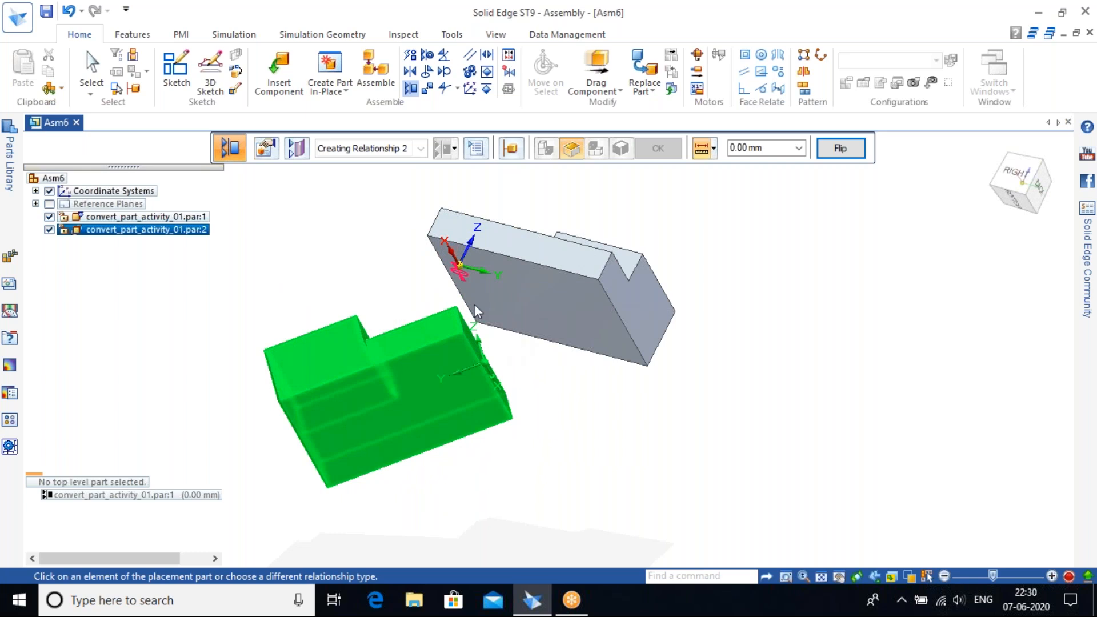
pyautogui.click(429, 401)
pyautogui.click(543, 321)
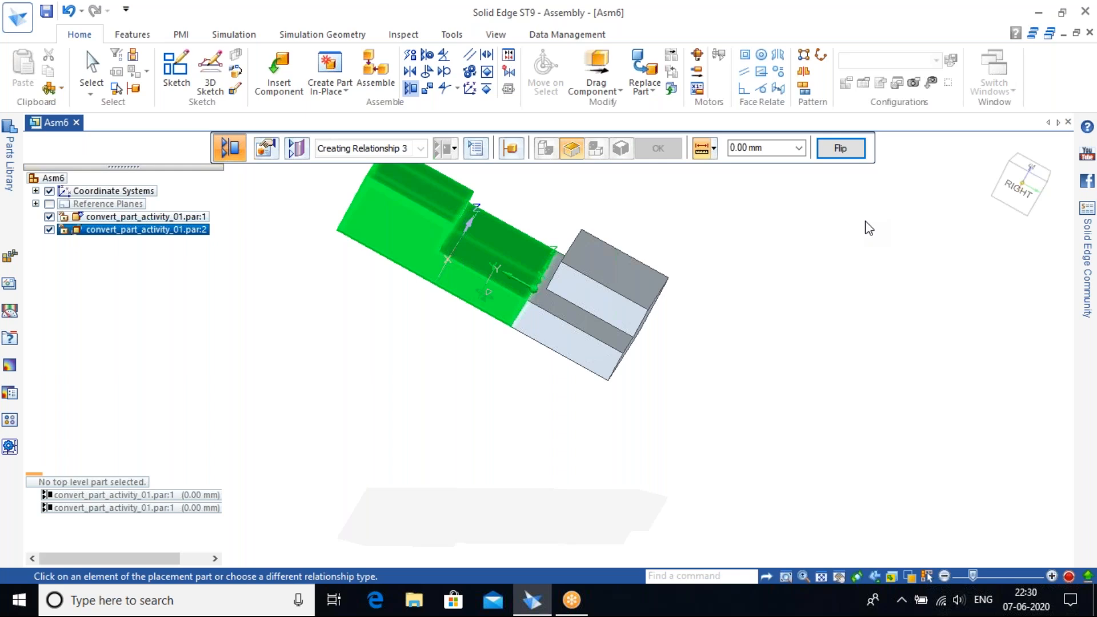
pyautogui.press('Escape')
pyautogui.click(993, 149)
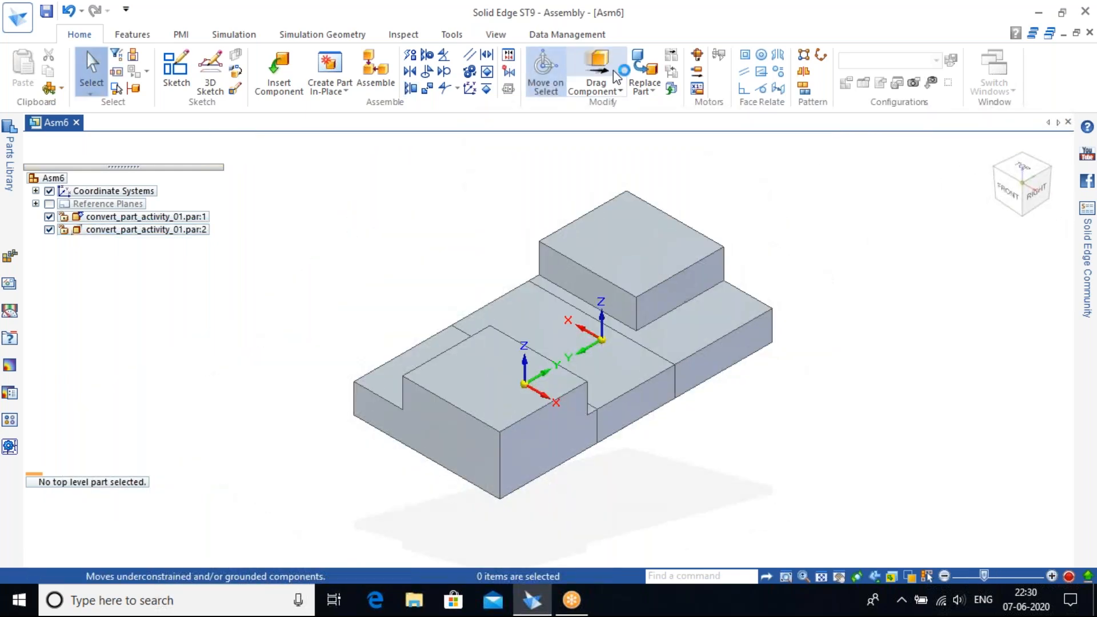
# Slide the second part away from the first along its free direction with Drag Component, using the default analysis options.
pyautogui.click(606, 74)
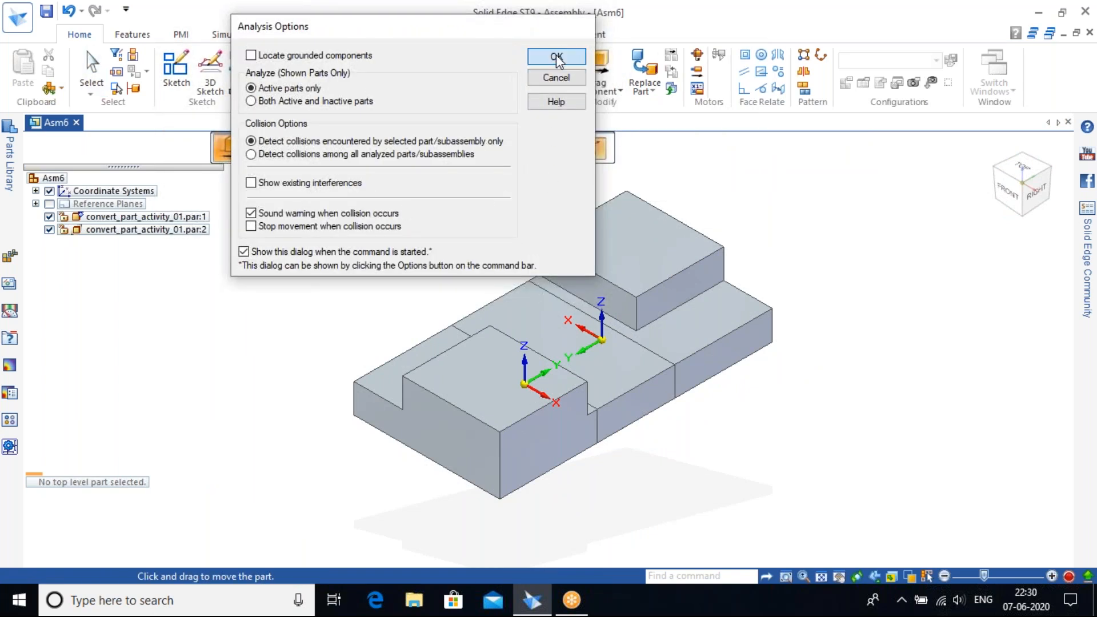
pyautogui.click(556, 57)
pyautogui.moveTo(496, 414); pyautogui.dragTo(446, 423)
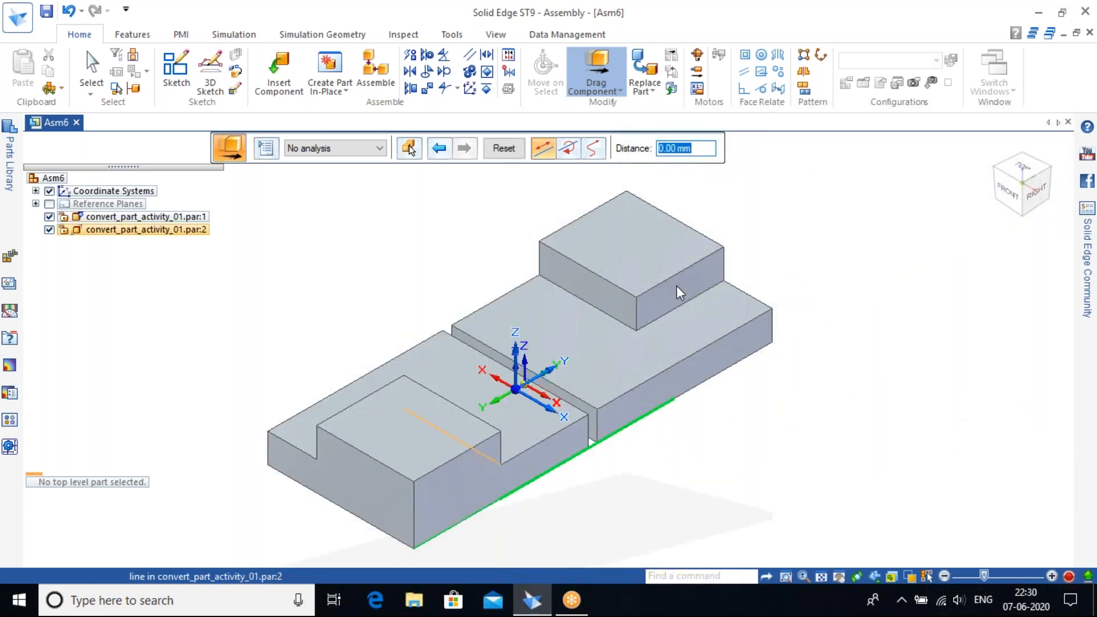
pyautogui.press('Escape')
# Delete both Planar Align relationships from the second copy, convert_part_activity_01.par:2.
pyautogui.moveTo(718, 425); pyautogui.dragTo(570, 391, button='middle')
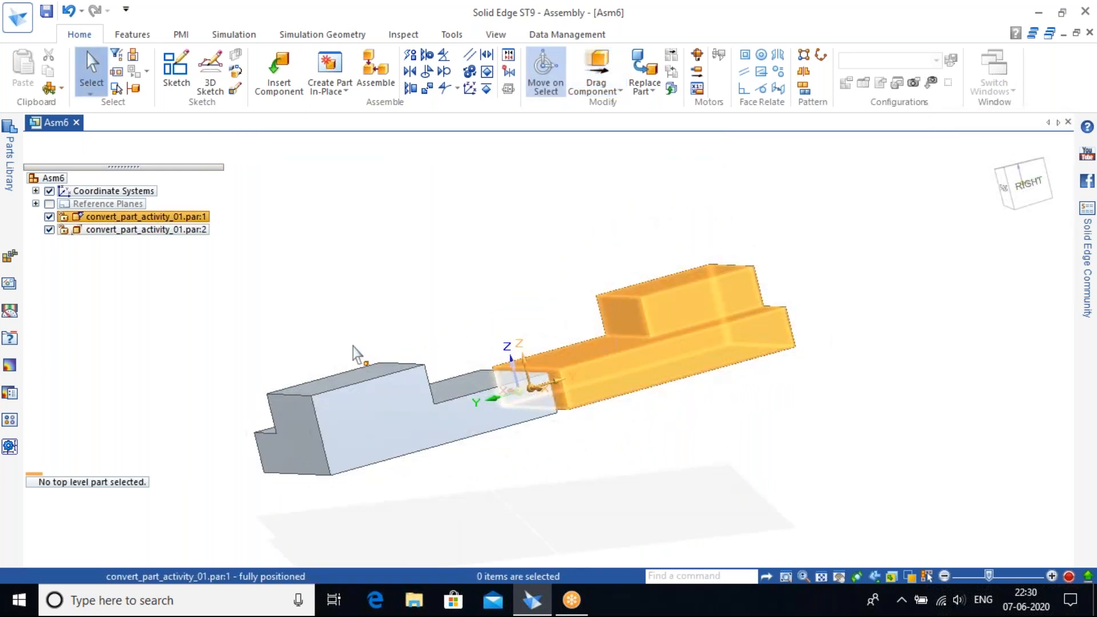
pyautogui.click(129, 230)
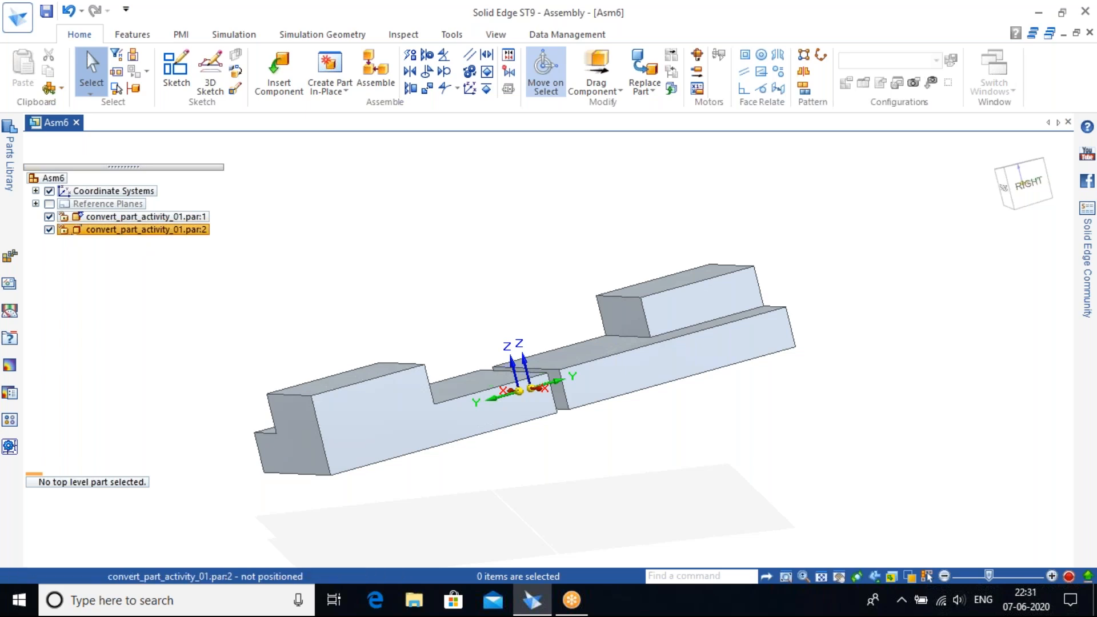
pyautogui.click(143, 507)
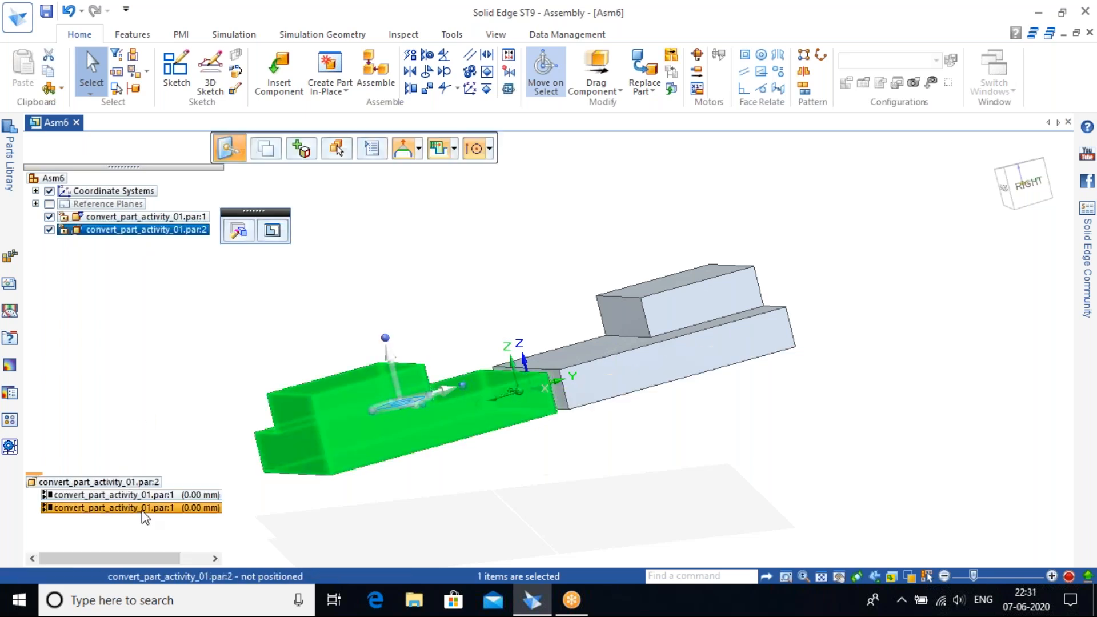
pyautogui.rightClick(149, 509)
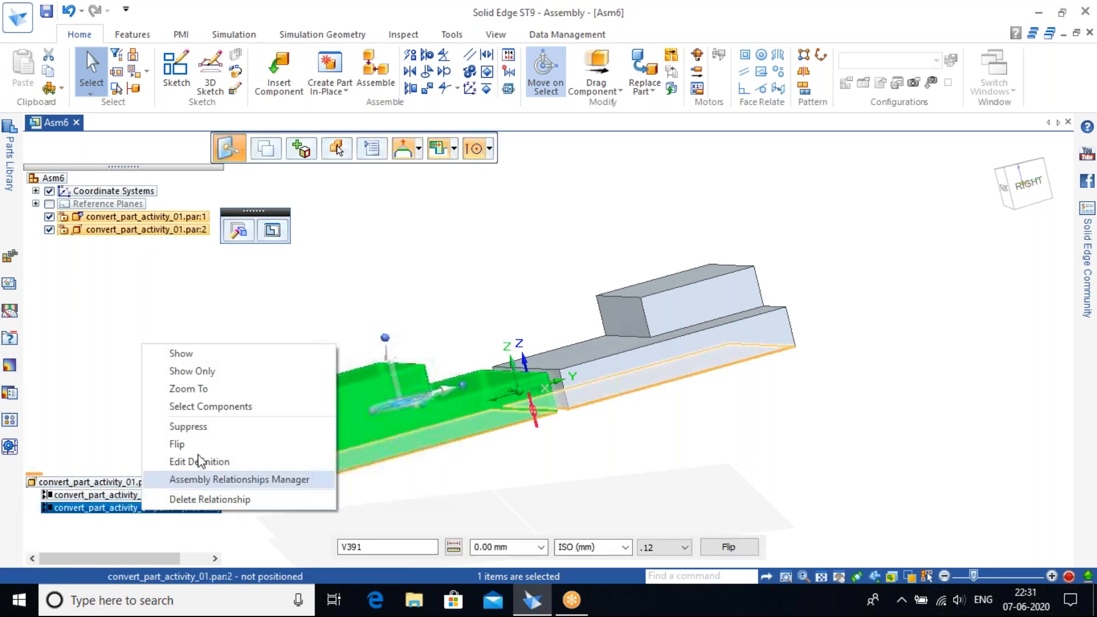
pyautogui.click(206, 499)
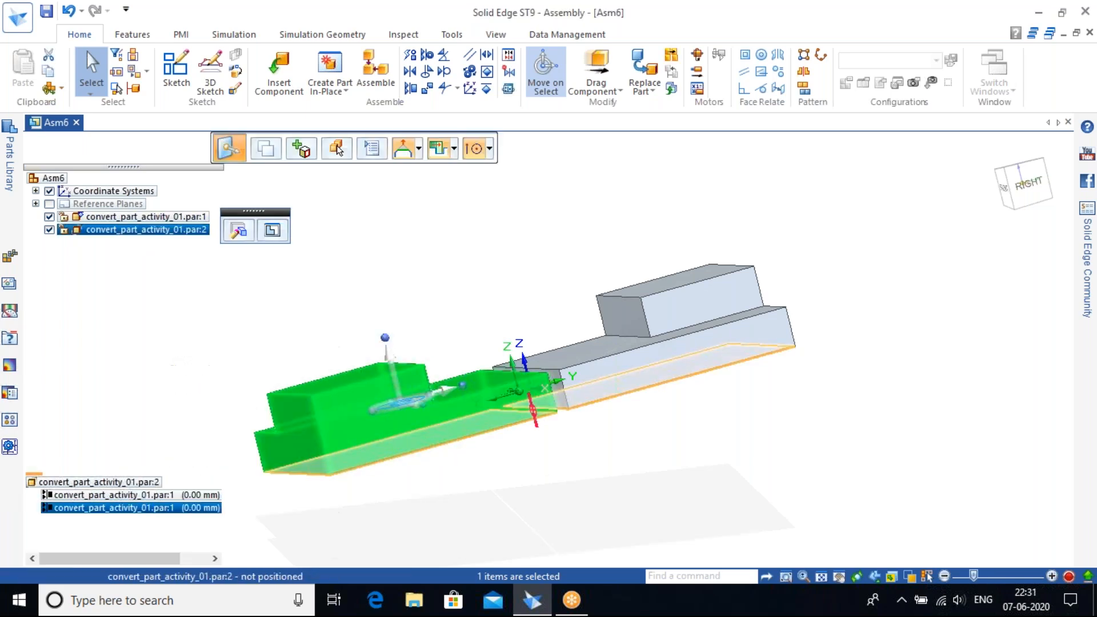
pyautogui.click(131, 495)
pyautogui.rightClick(137, 502)
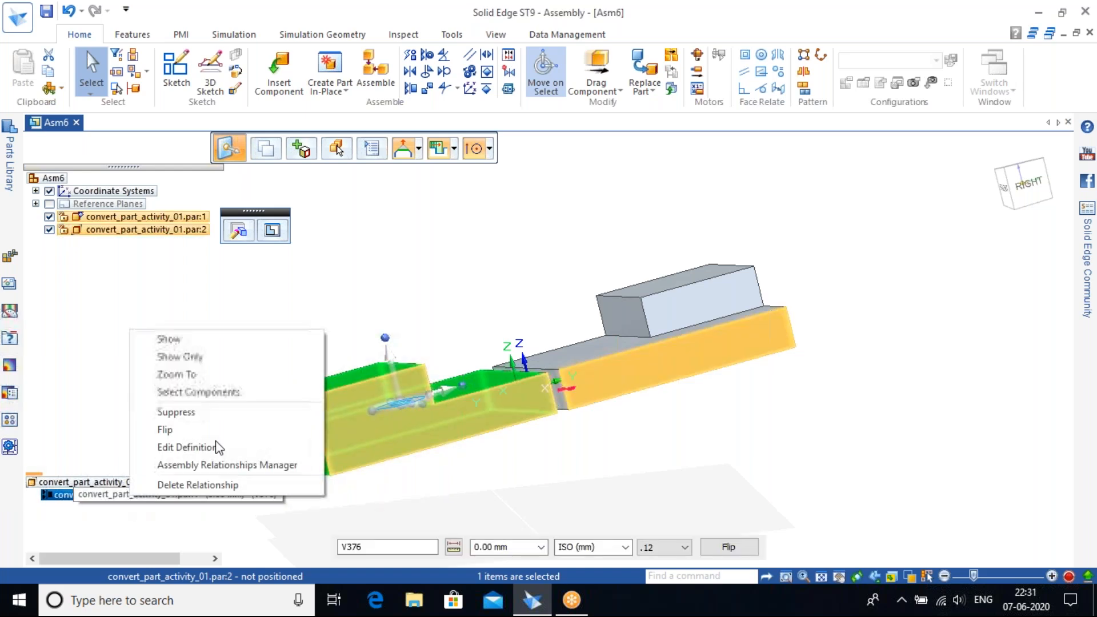
pyautogui.click(188, 482)
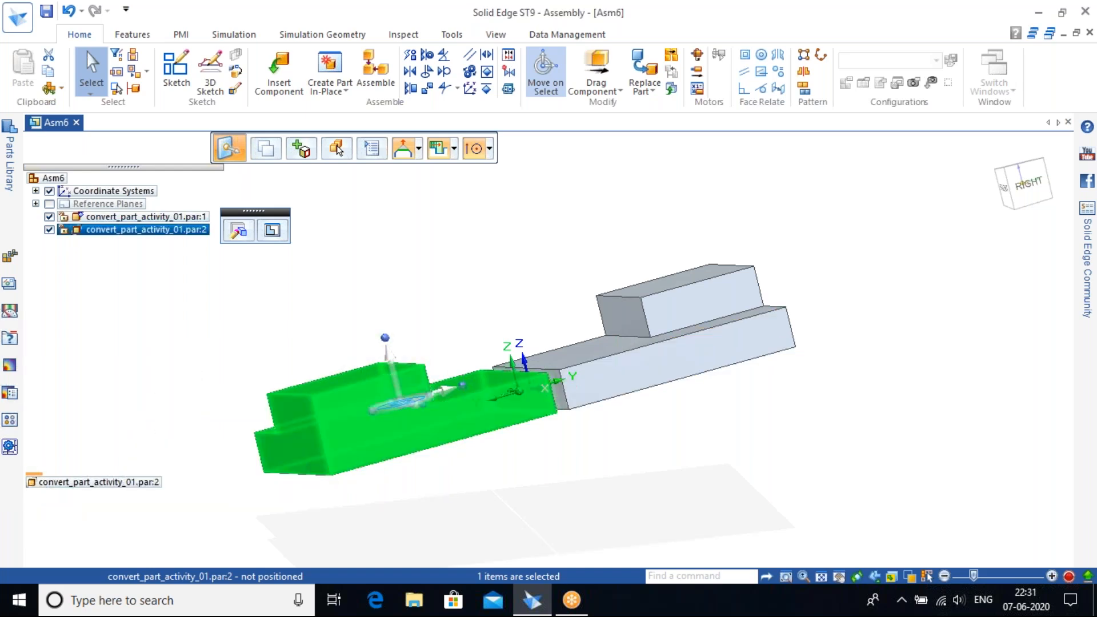
pyautogui.click(987, 148)
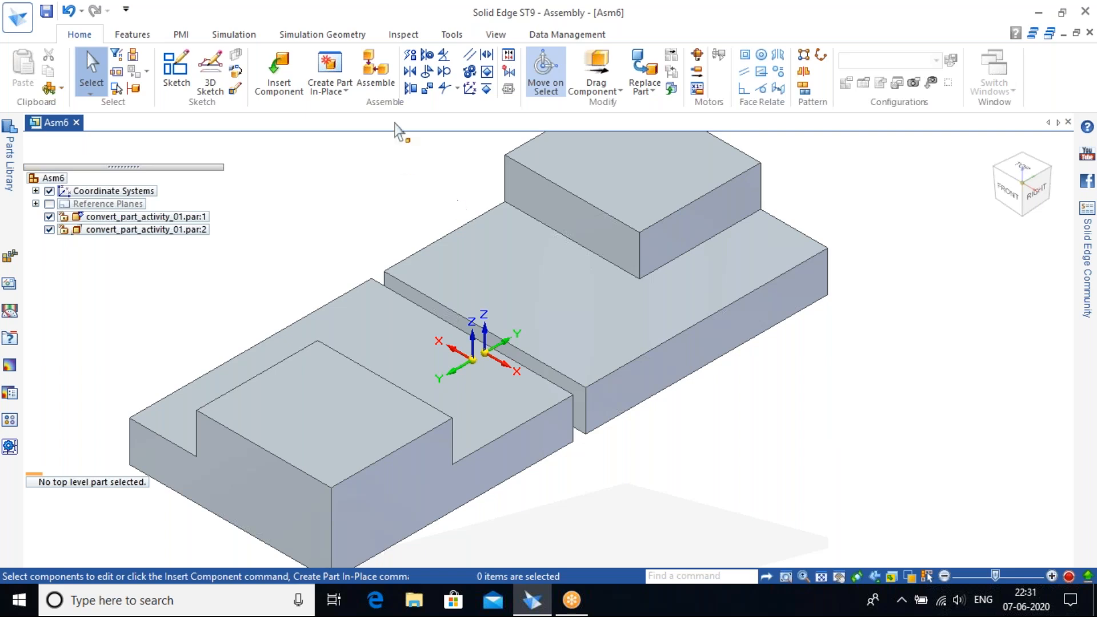
pyautogui.click(443, 55)
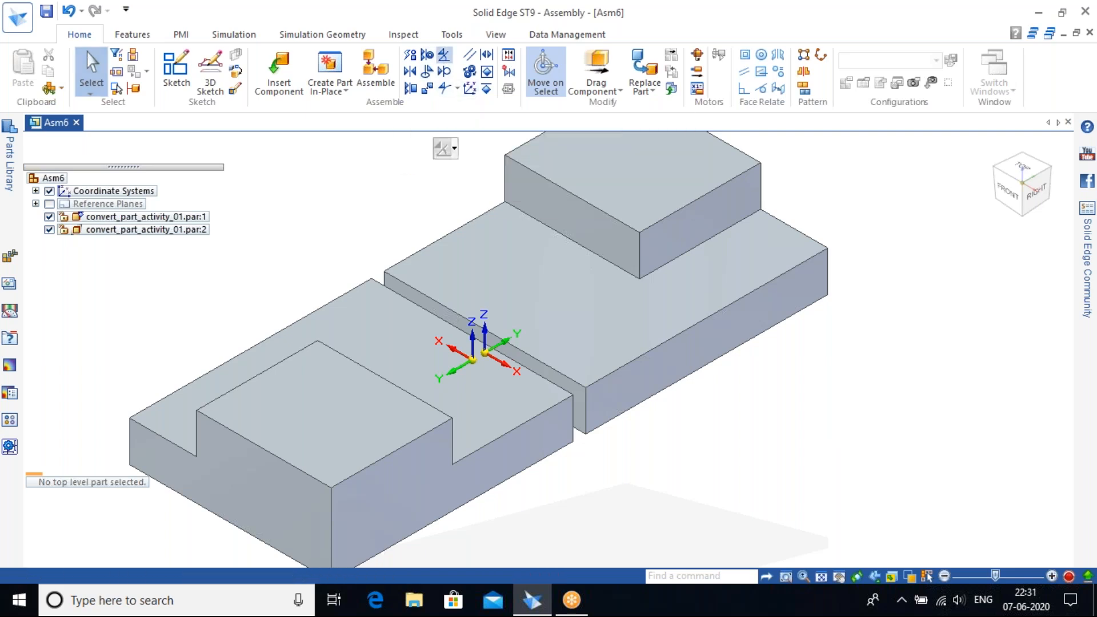
pyautogui.click(521, 293)
pyautogui.click(407, 351)
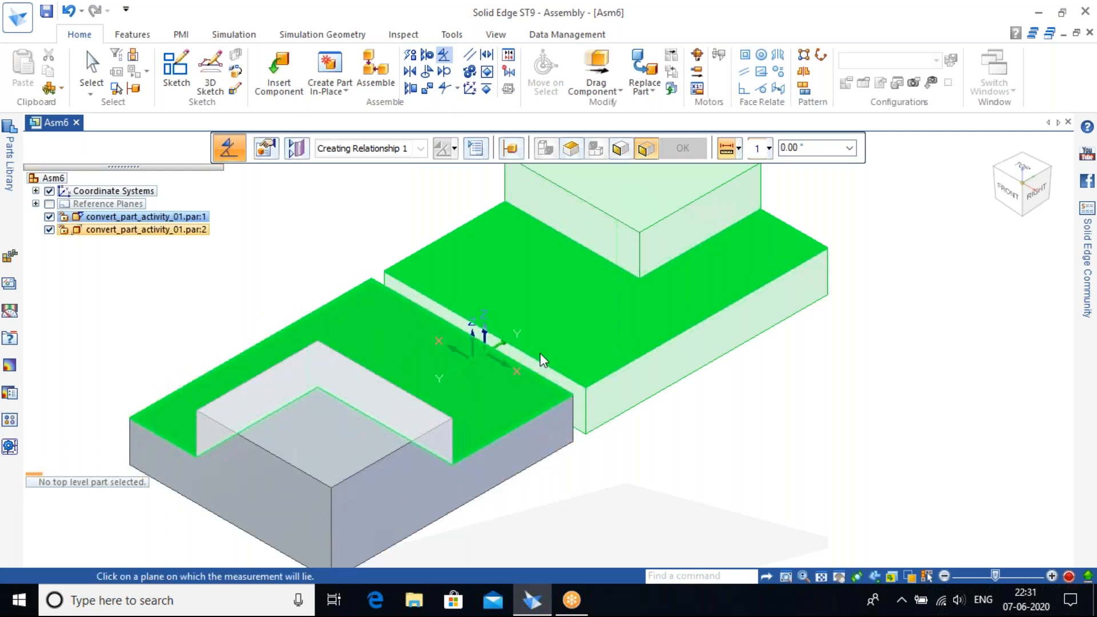
pyautogui.scroll(3, 550, 363)
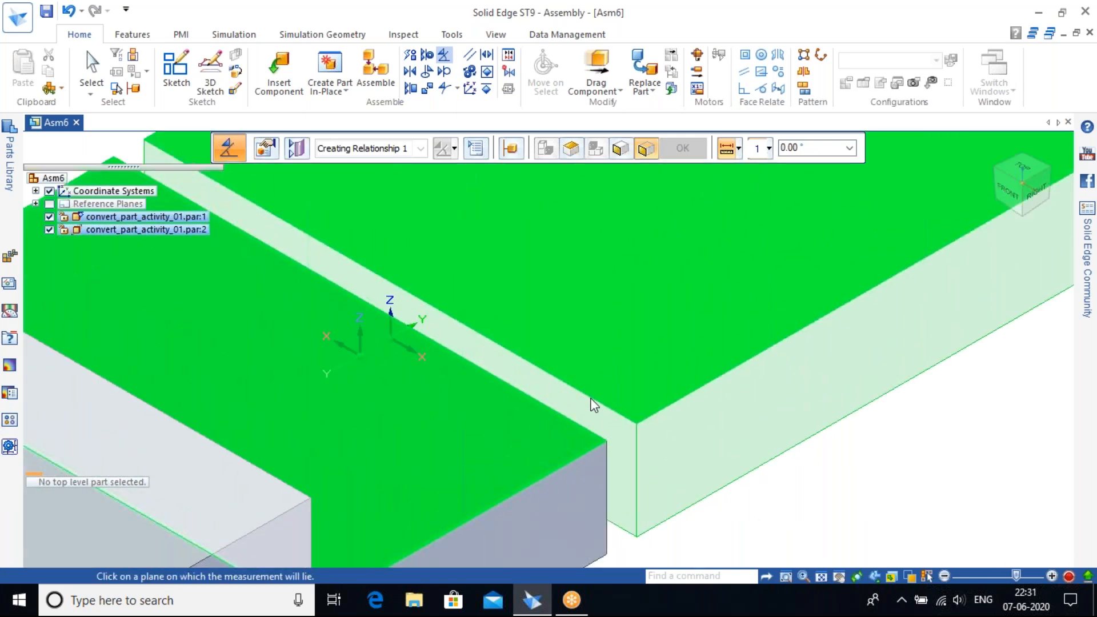
pyautogui.scroll(4, 594, 405)
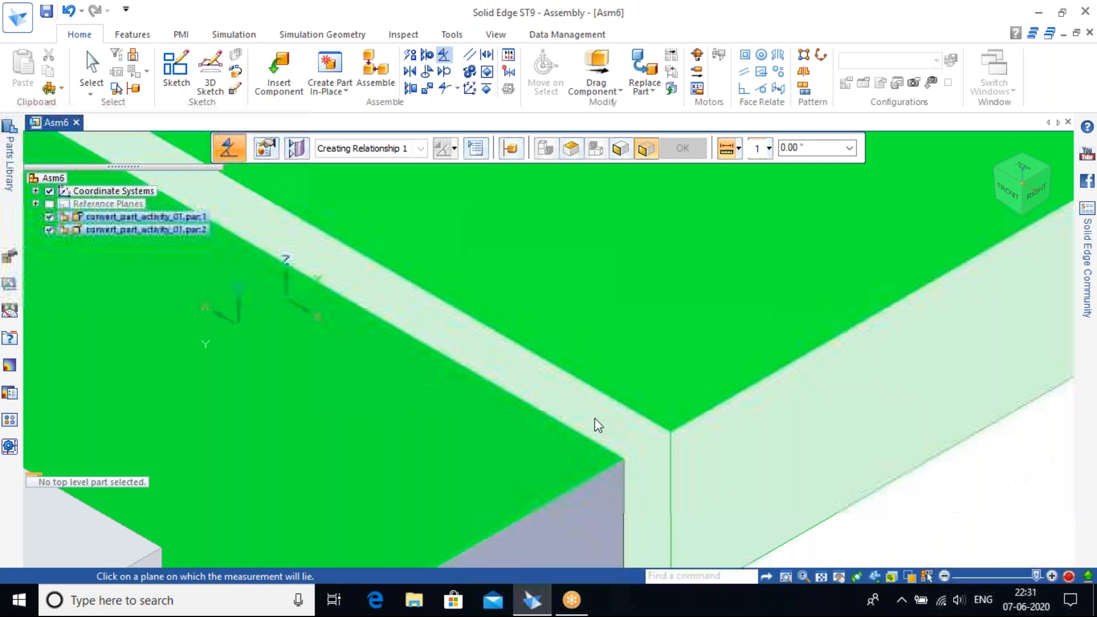
pyautogui.scroll(-5, 594, 418)
pyautogui.rightClick(874, 441)
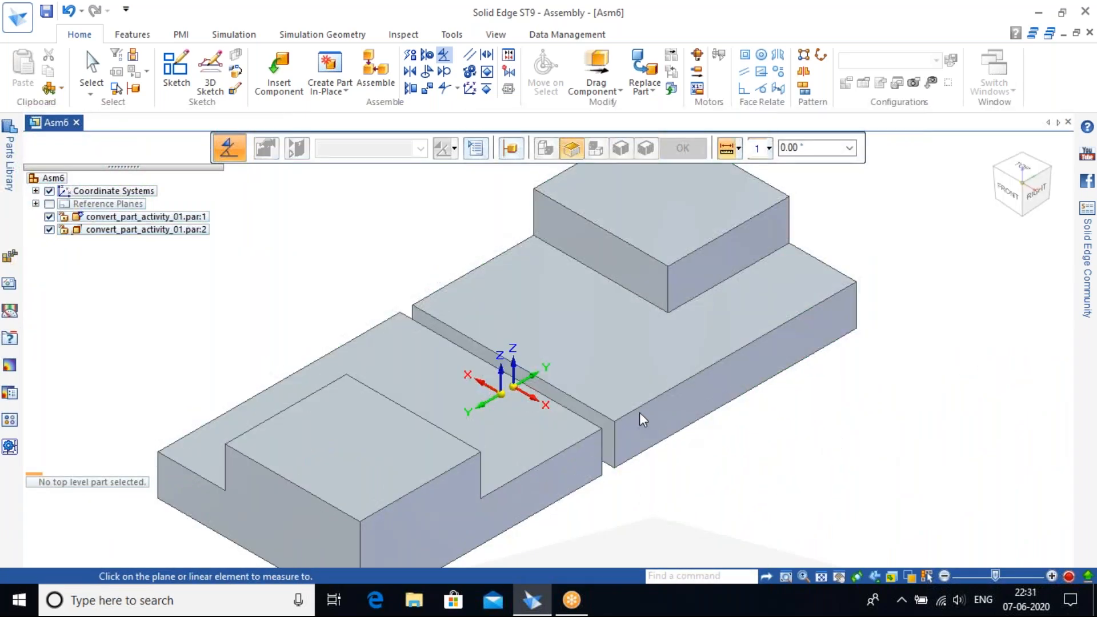
pyautogui.click(591, 410)
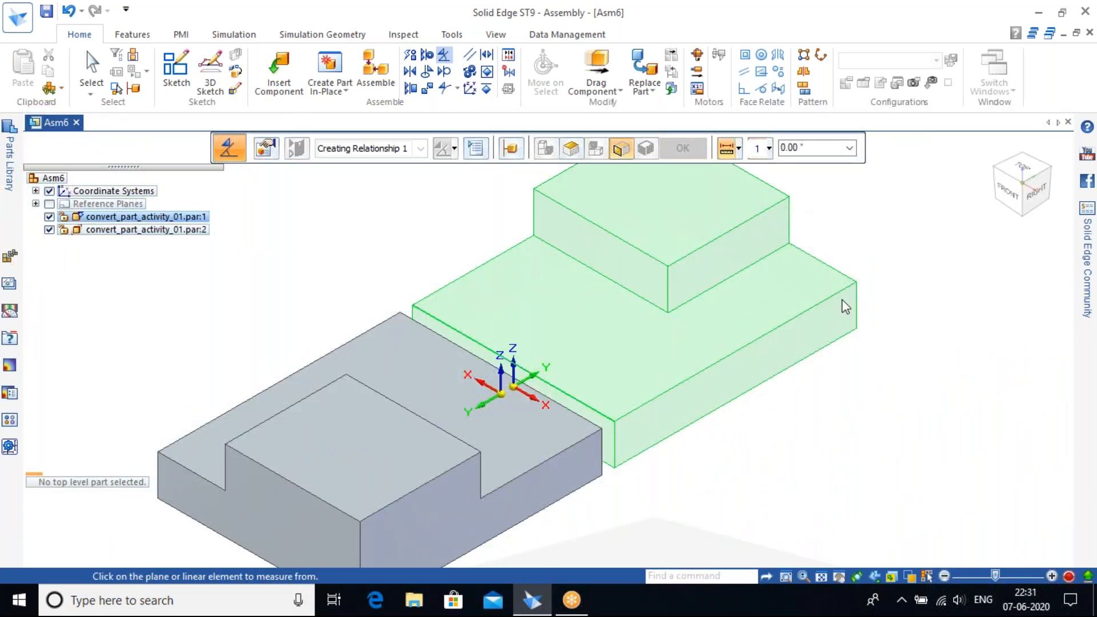
pyautogui.press('Escape')
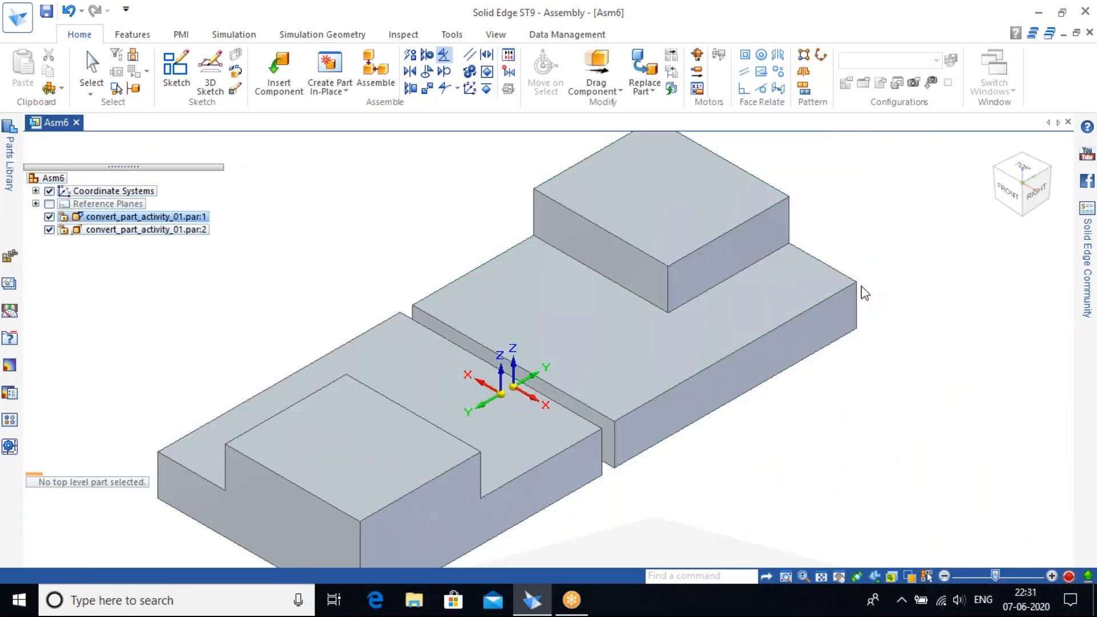
pyautogui.click(155, 228)
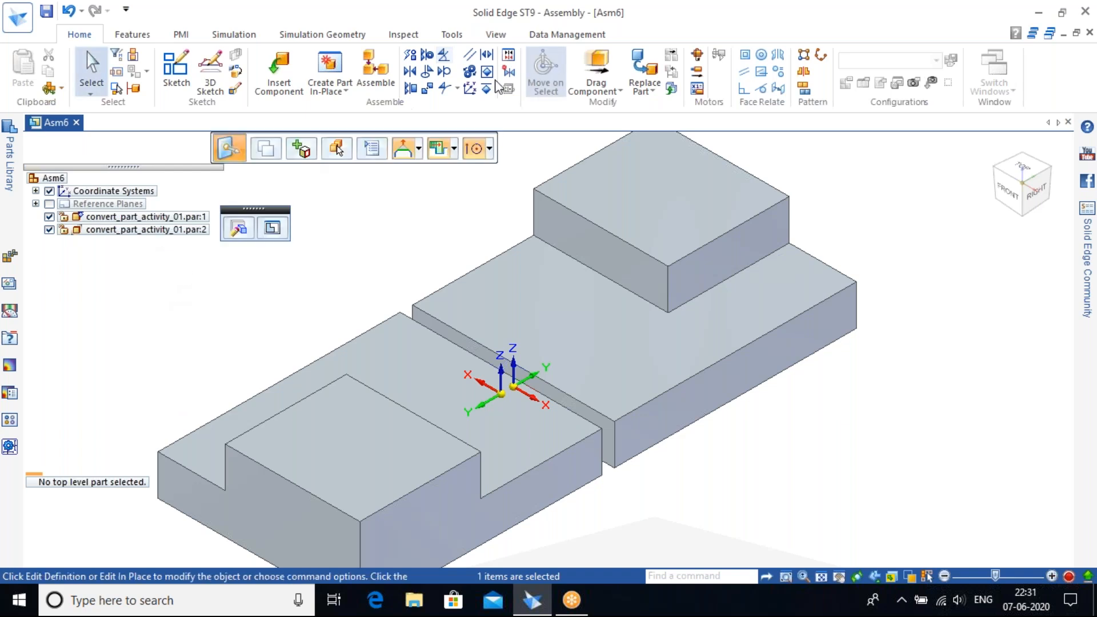
pyautogui.click(510, 55)
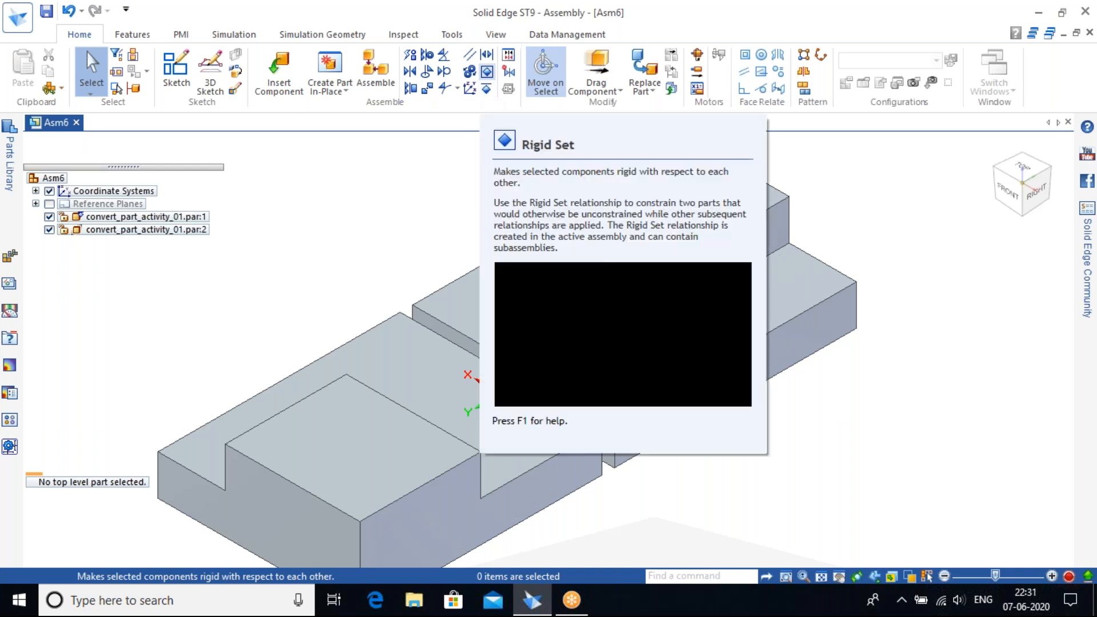
# Try to apply a 45° Angle relationship between the stepped upper faces of the second and first parts.
pyautogui.click(444, 57)
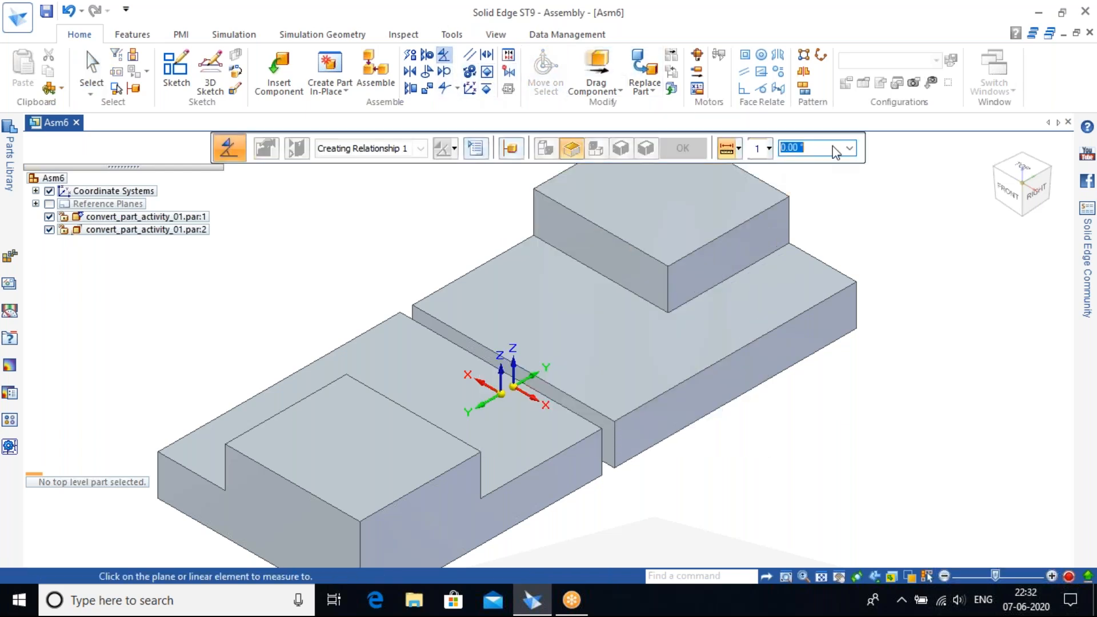
pyautogui.write('45')
pyautogui.click(422, 361)
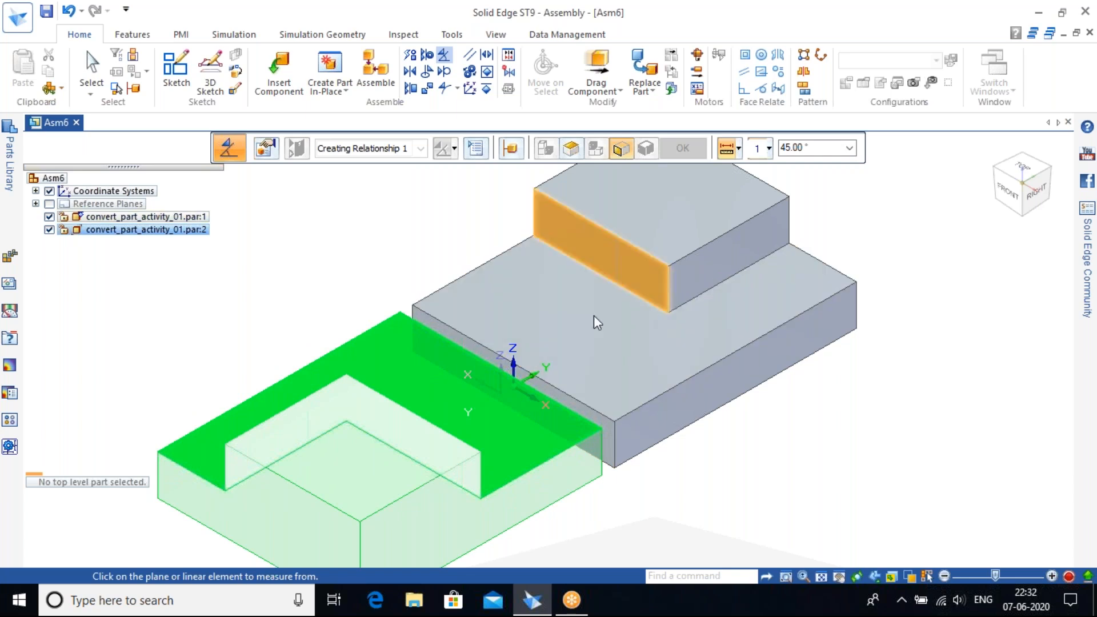
pyautogui.click(557, 323)
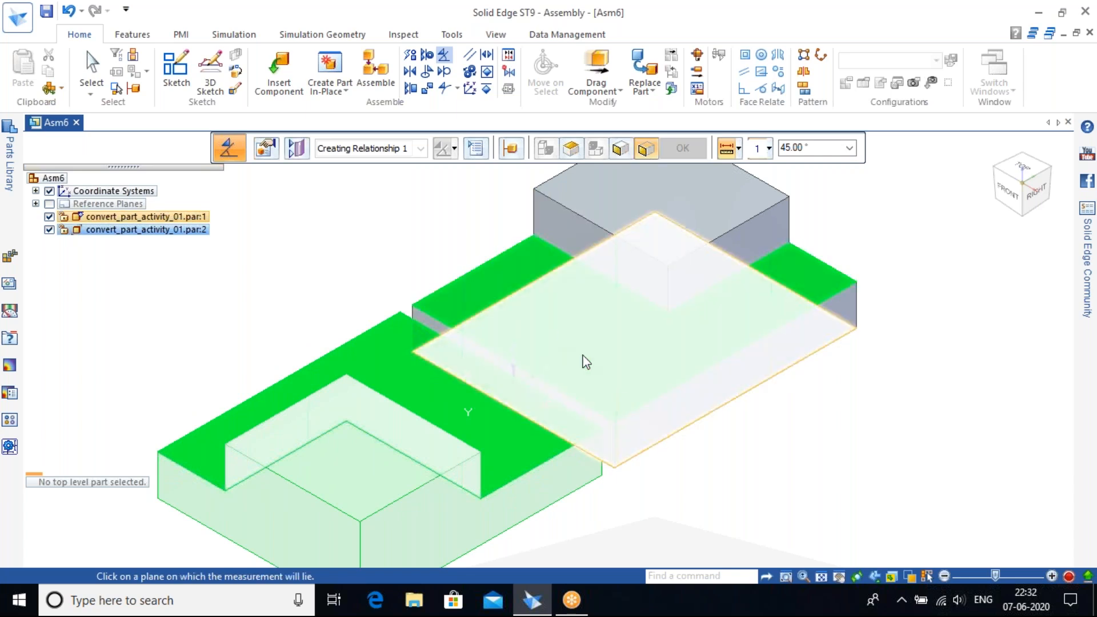
pyautogui.click(580, 398)
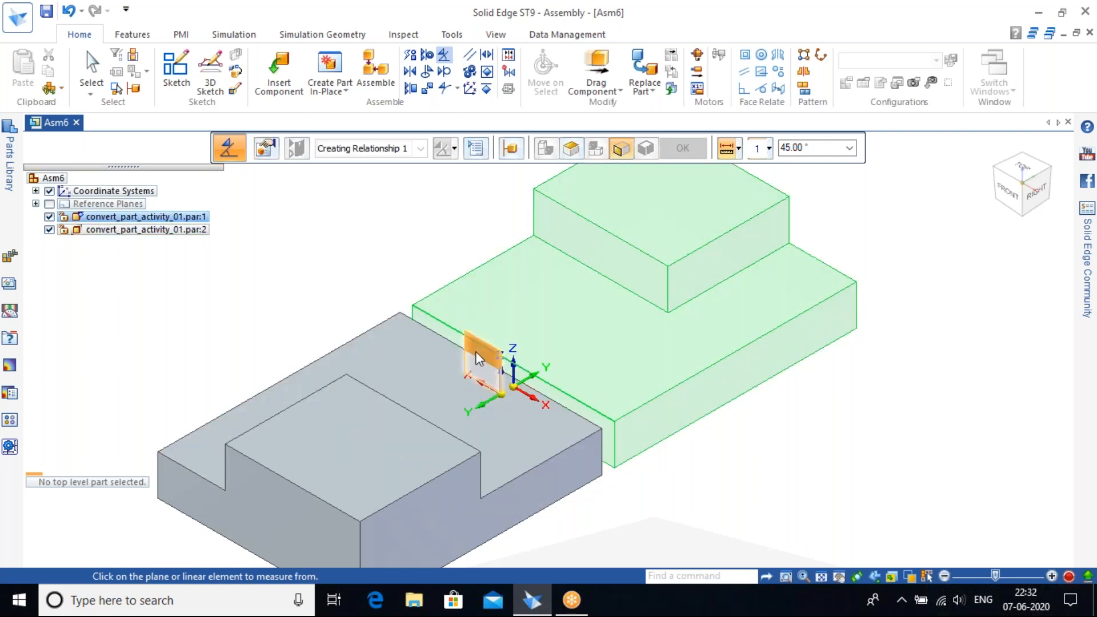
pyautogui.click(430, 341)
pyautogui.click(427, 310)
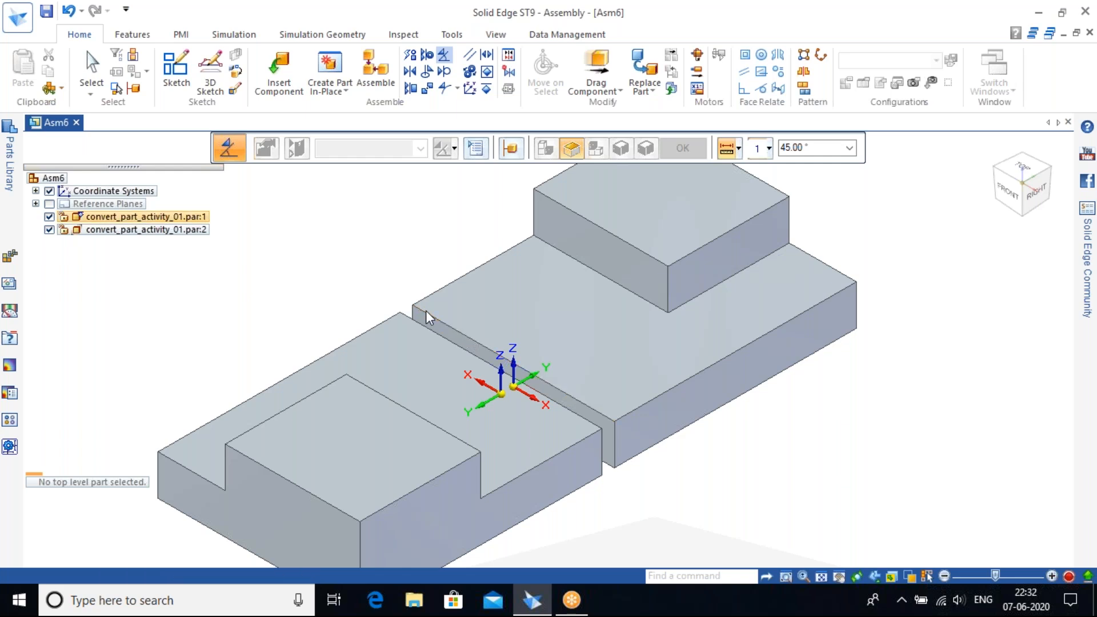
pyautogui.click(611, 265)
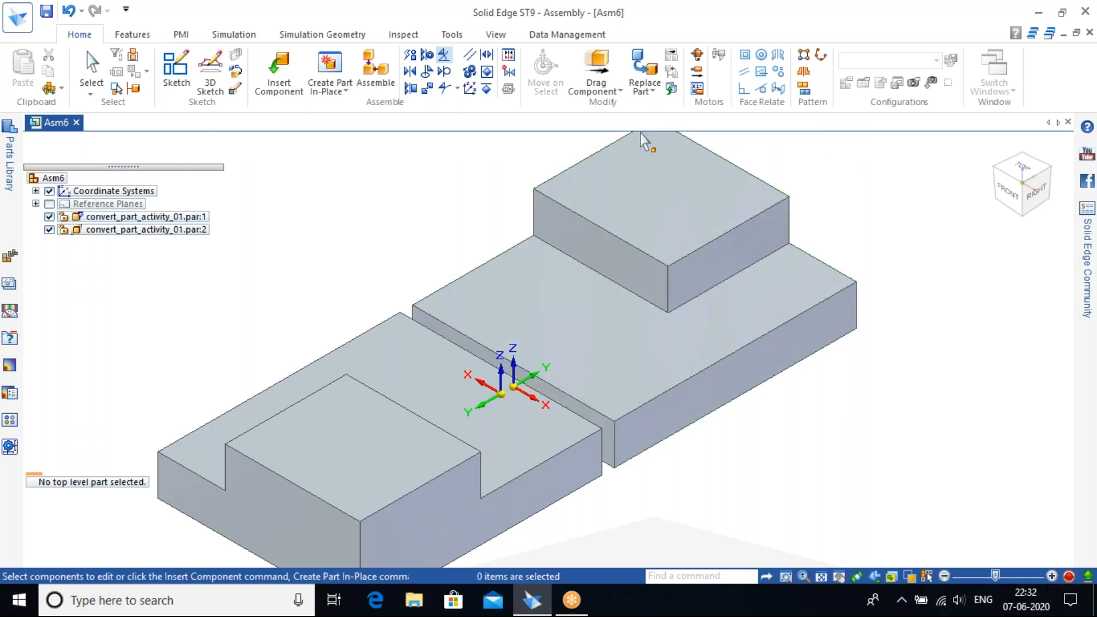
# Retry the 45° Angle relationship using the second part's stepped upper face and the first part's adjoining top edge, and leave the command.
pyautogui.click(446, 60)
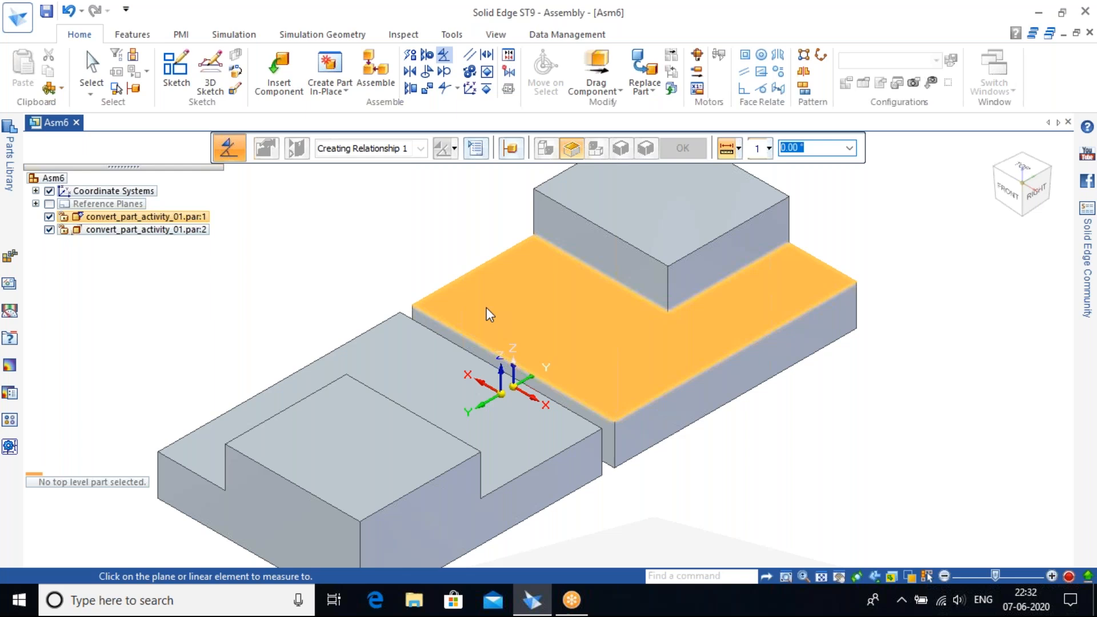
pyautogui.write('45')
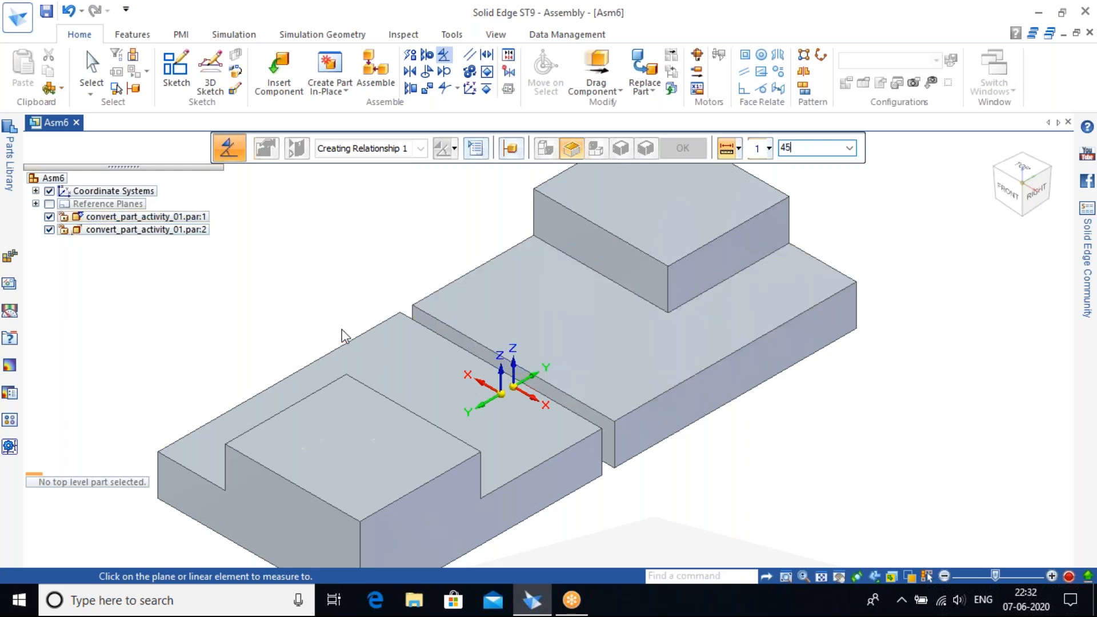
pyautogui.click(407, 364)
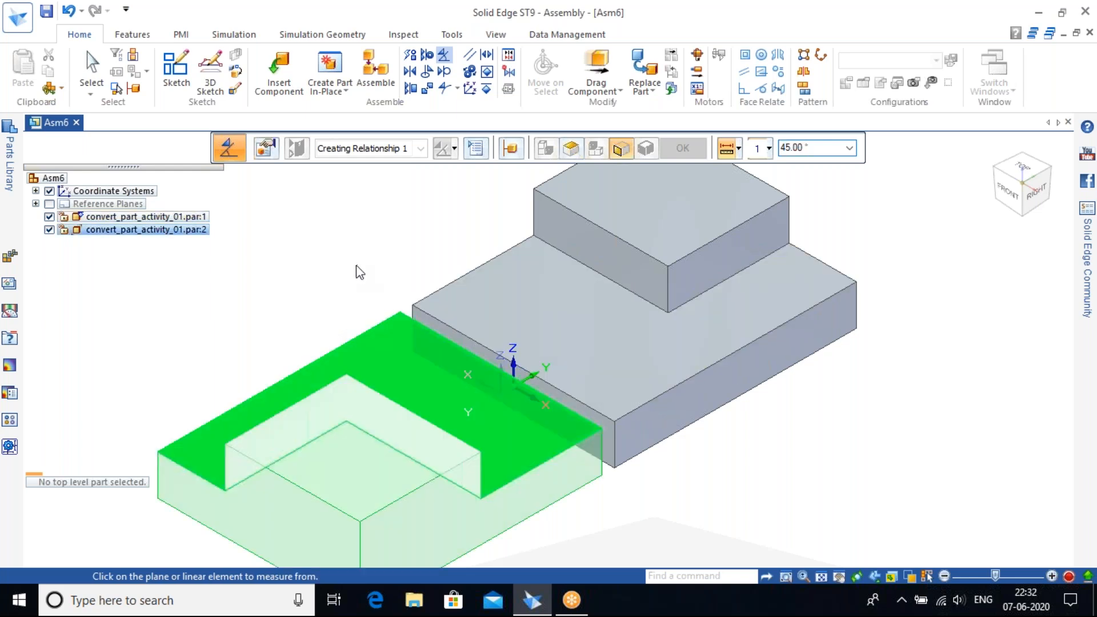
pyautogui.click(443, 316)
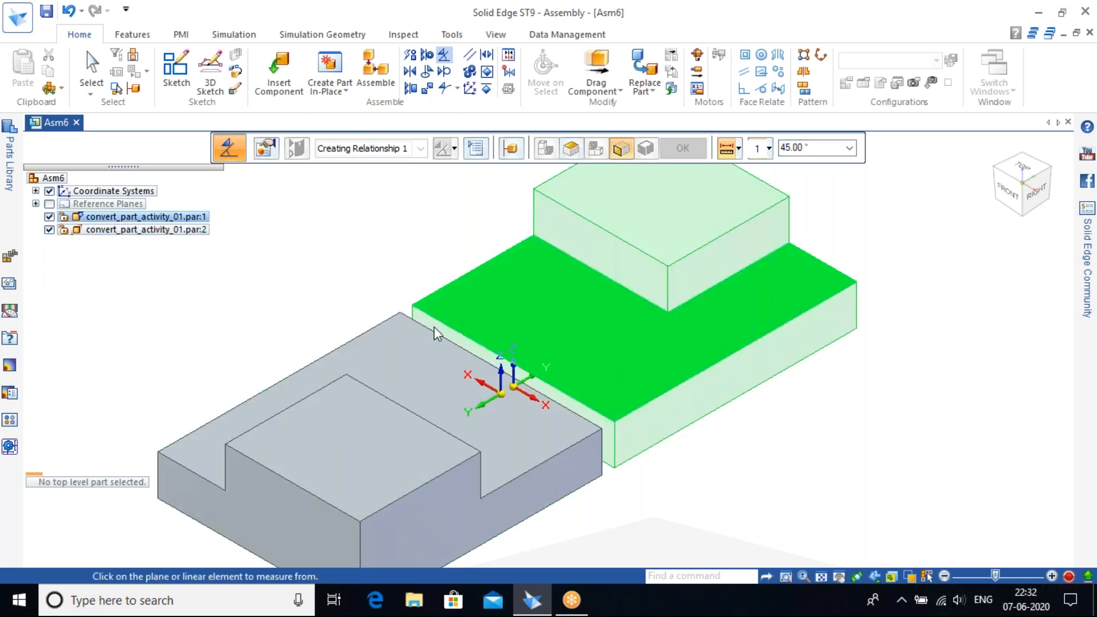
pyautogui.click(428, 316)
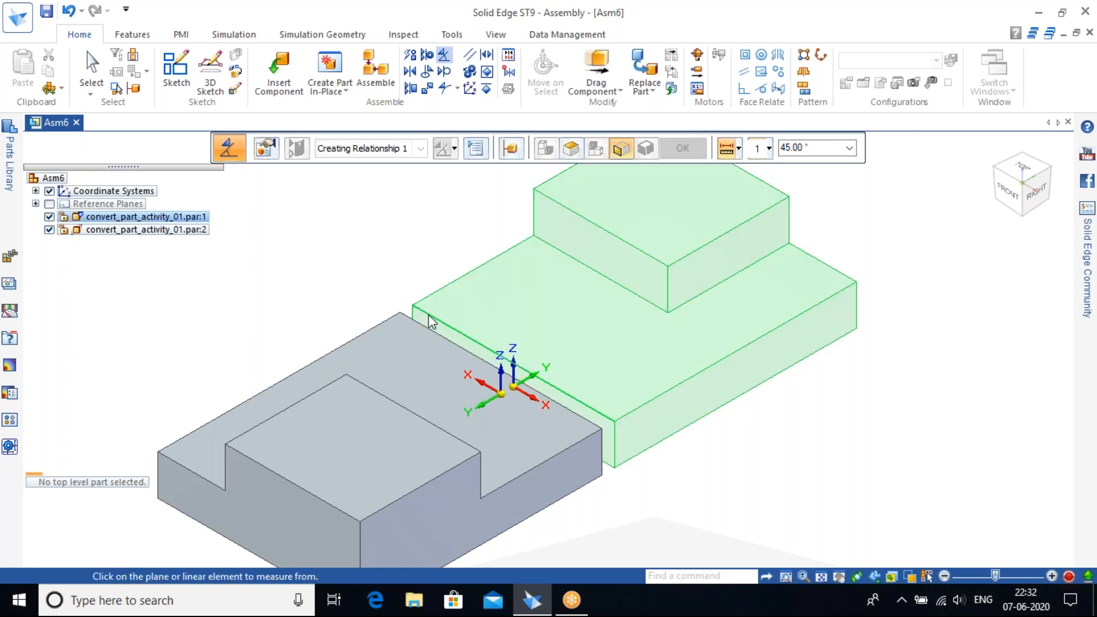
pyautogui.moveTo(749, 370); pyautogui.dragTo(649, 361, button='middle')
pyautogui.moveTo(470, 262); pyautogui.dragTo(514, 263, button='middle')
pyautogui.press('Escape')
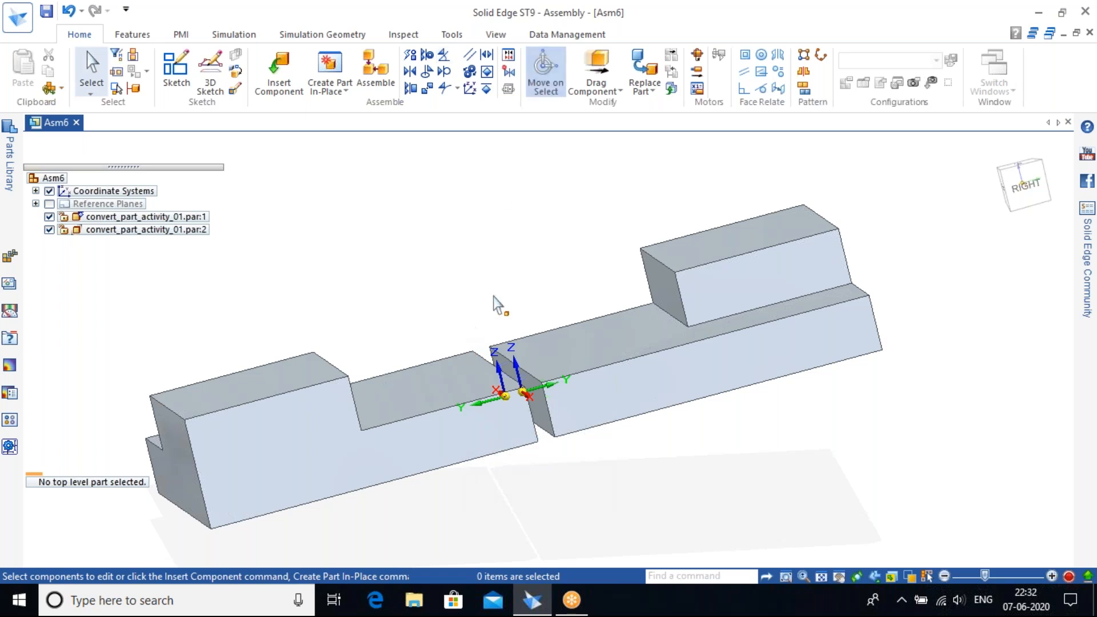
# Create a 0.00° Angle relationship from the second part's stepped upper face to the first part's, including a measurement plane.
pyautogui.click(440, 56)
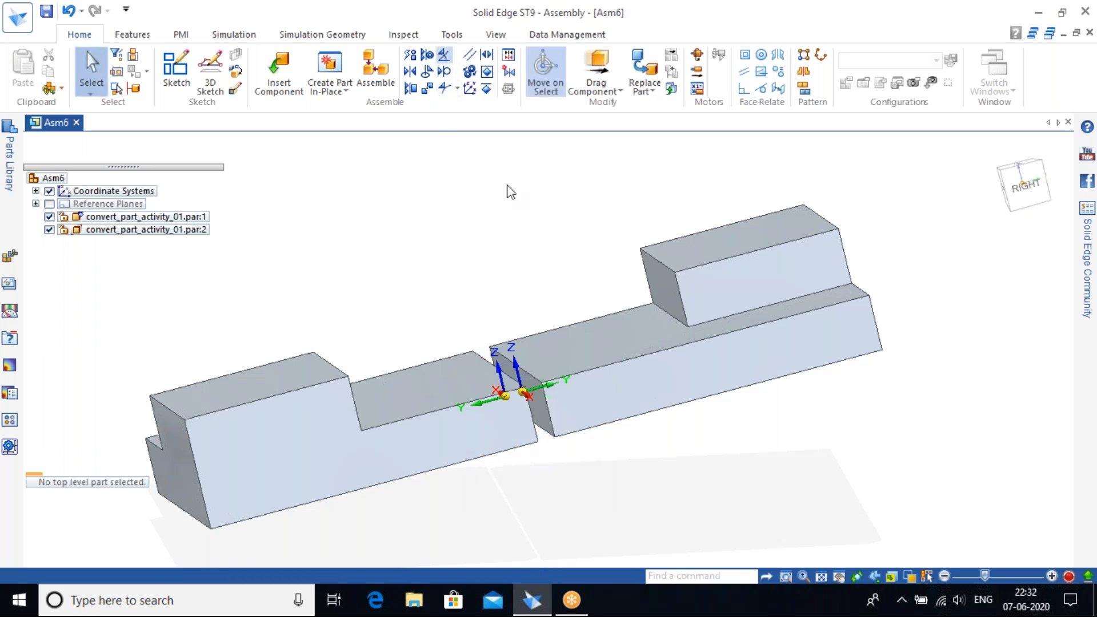
pyautogui.moveTo(539, 245); pyautogui.dragTo(536, 254, button='middle')
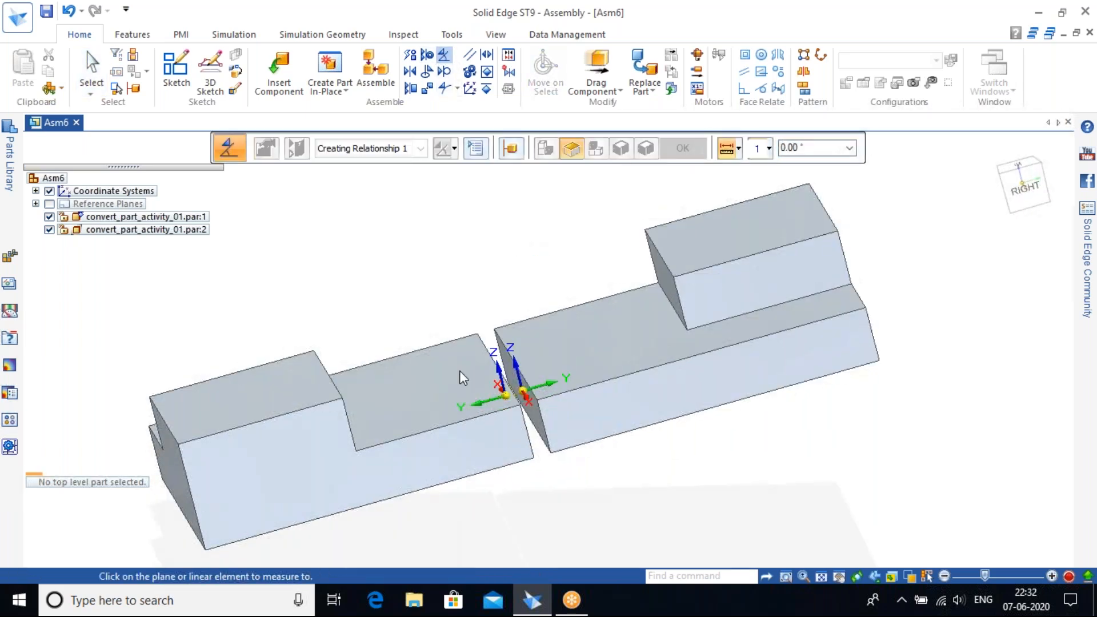
pyautogui.click(376, 377)
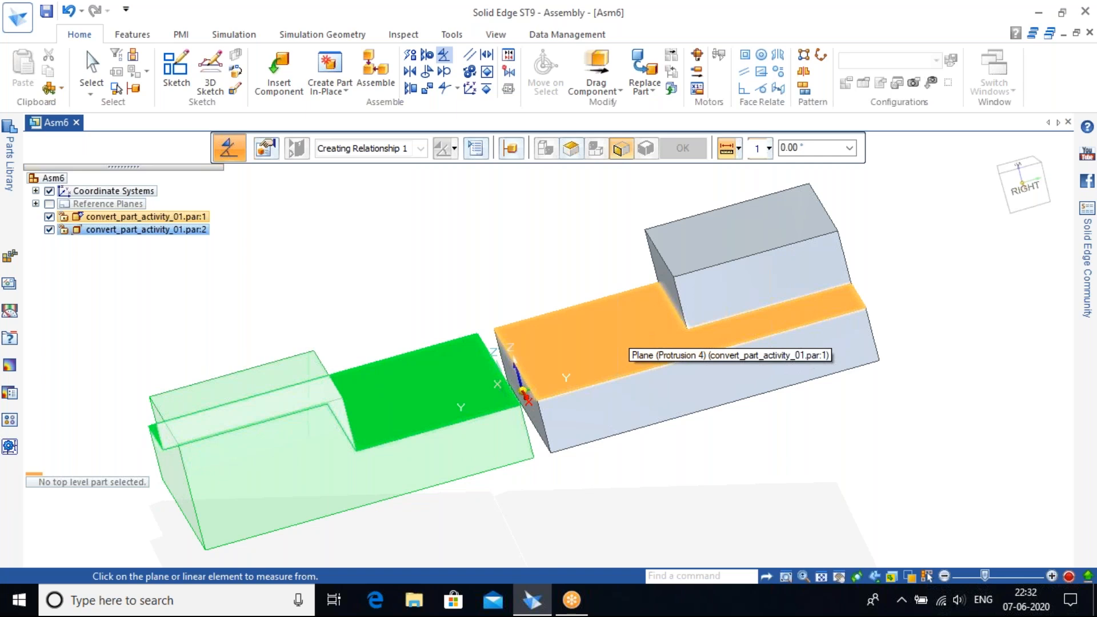
pyautogui.click(579, 300)
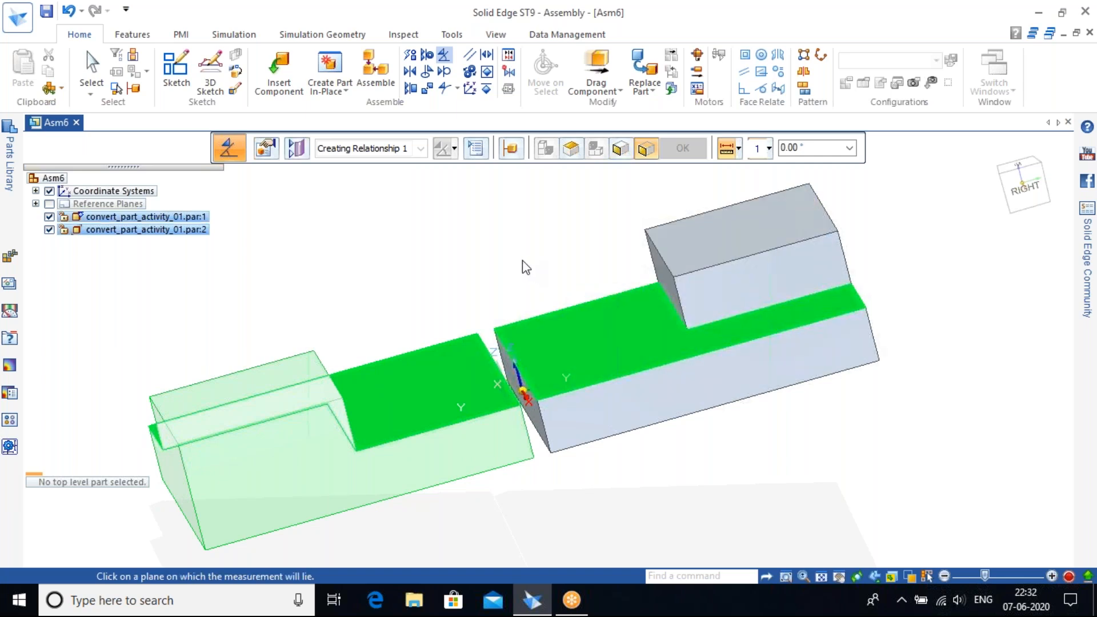
pyautogui.click(506, 355)
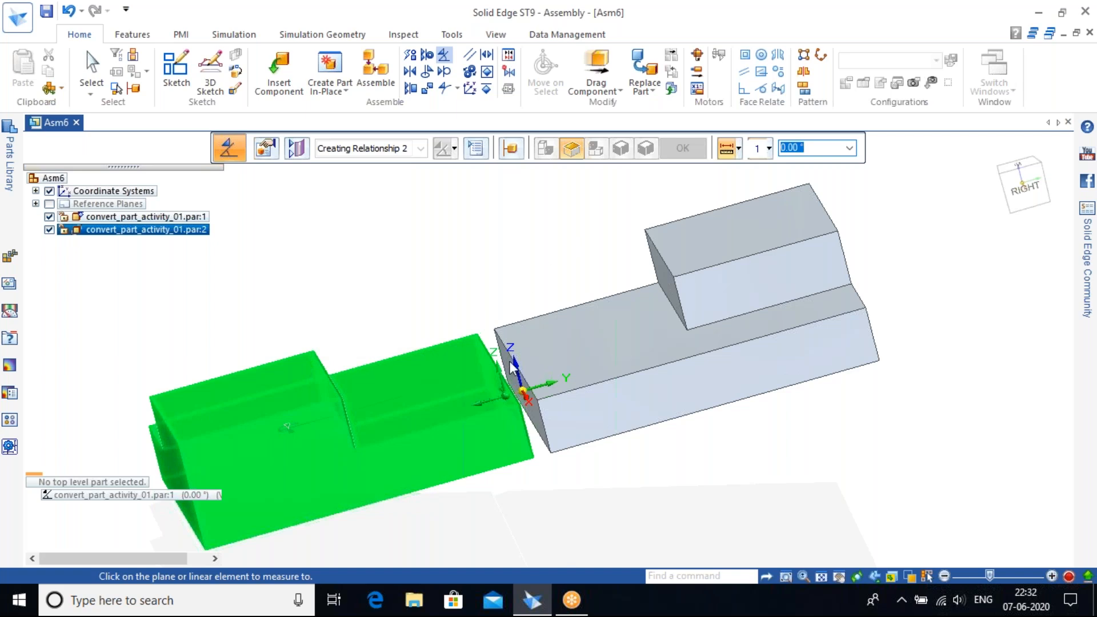
# Set the Angle relationship between the two parts to 45°, and finish the command.
pyautogui.moveTo(414, 299); pyautogui.dragTo(719, 189, button='middle')
pyautogui.click(711, 434)
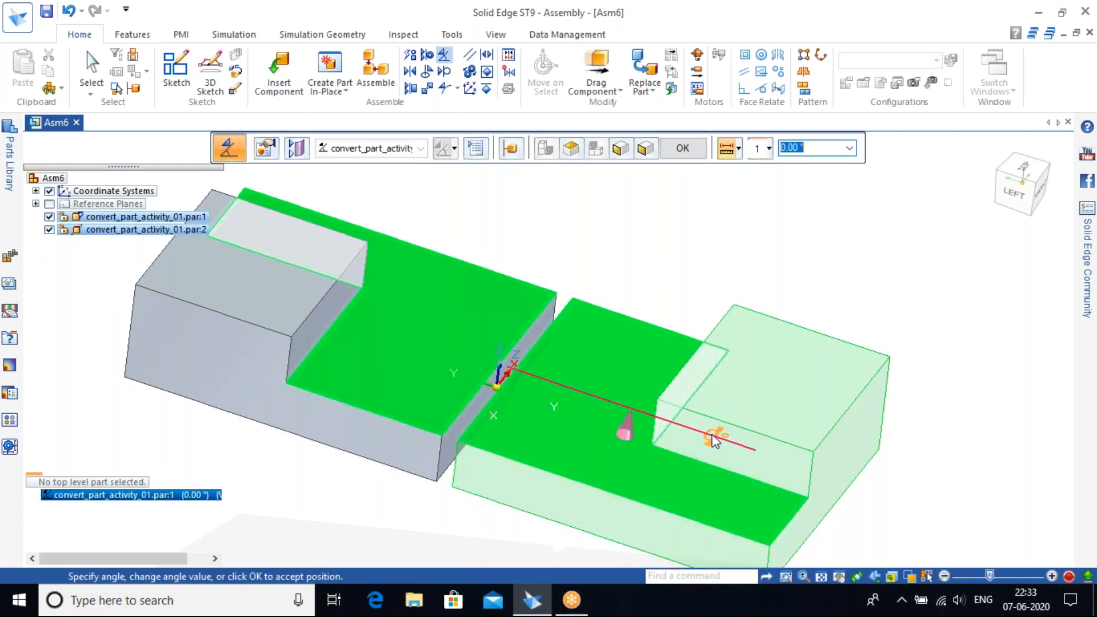
pyautogui.press('Return')
pyautogui.moveTo(656, 421); pyautogui.dragTo(320, 389, button='middle')
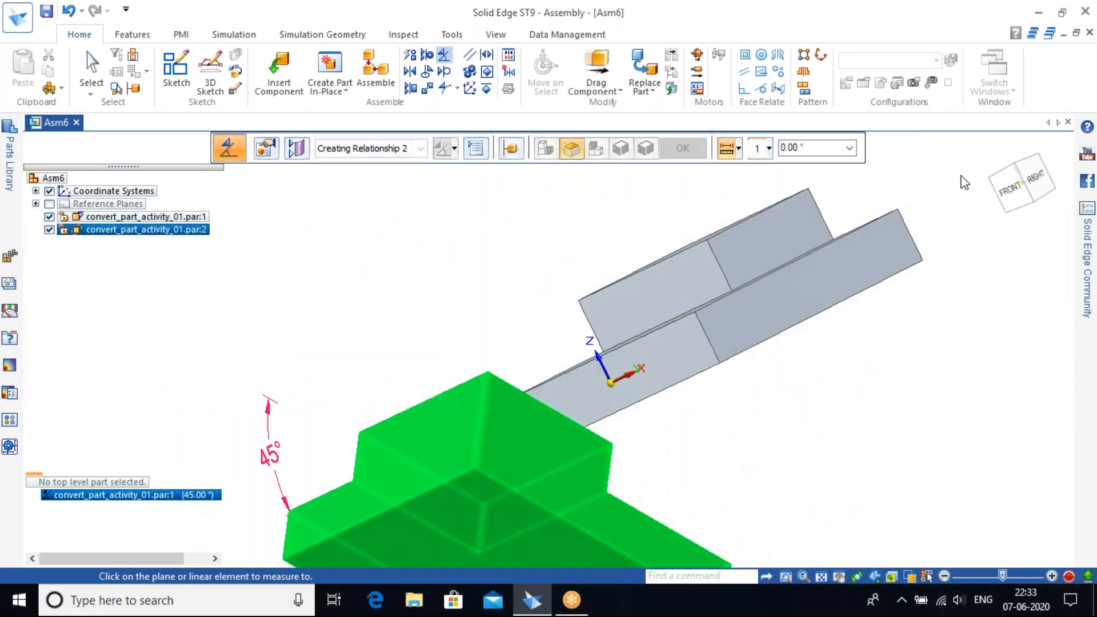
pyautogui.click(994, 152)
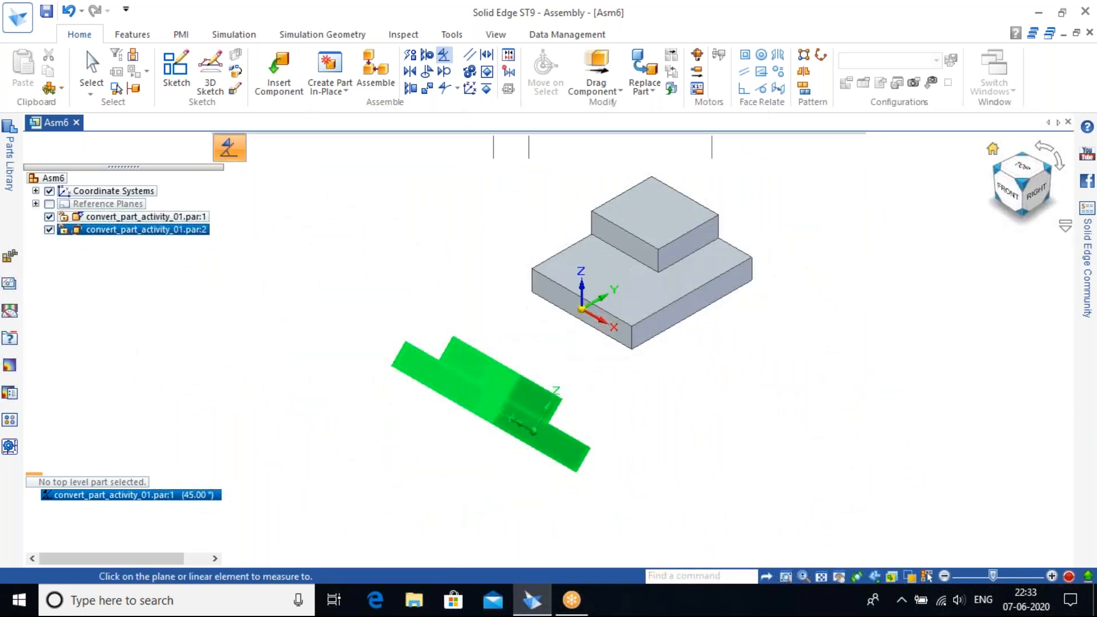
pyautogui.scroll(5, 657, 397)
pyautogui.scroll(-5, 678, 399)
pyautogui.moveTo(705, 416); pyautogui.dragTo(611, 367, button='middle')
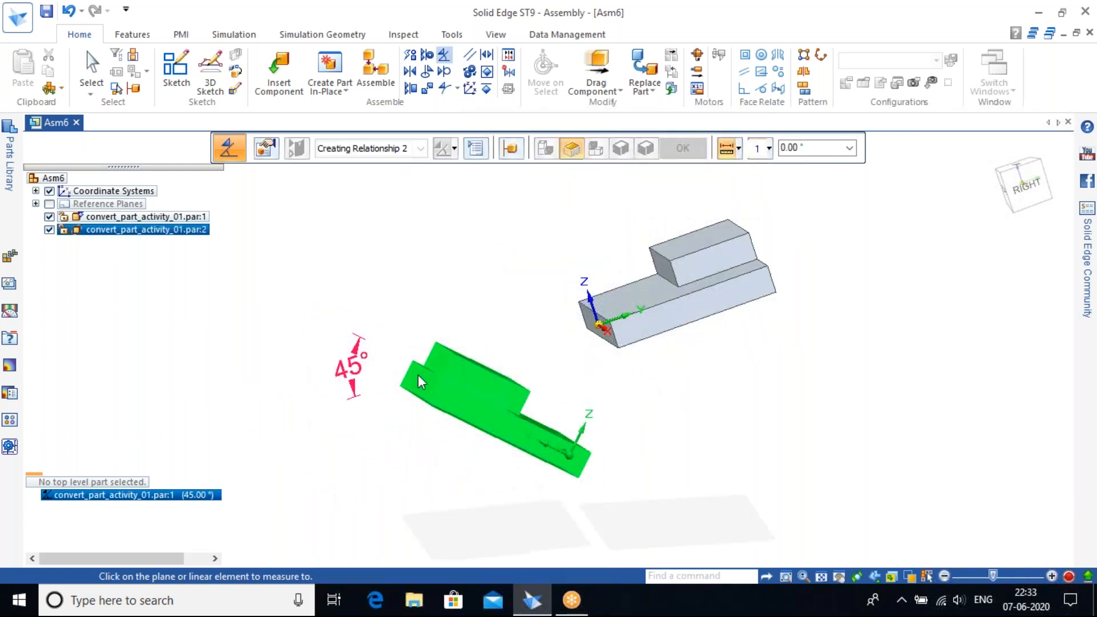
pyautogui.press('Escape')
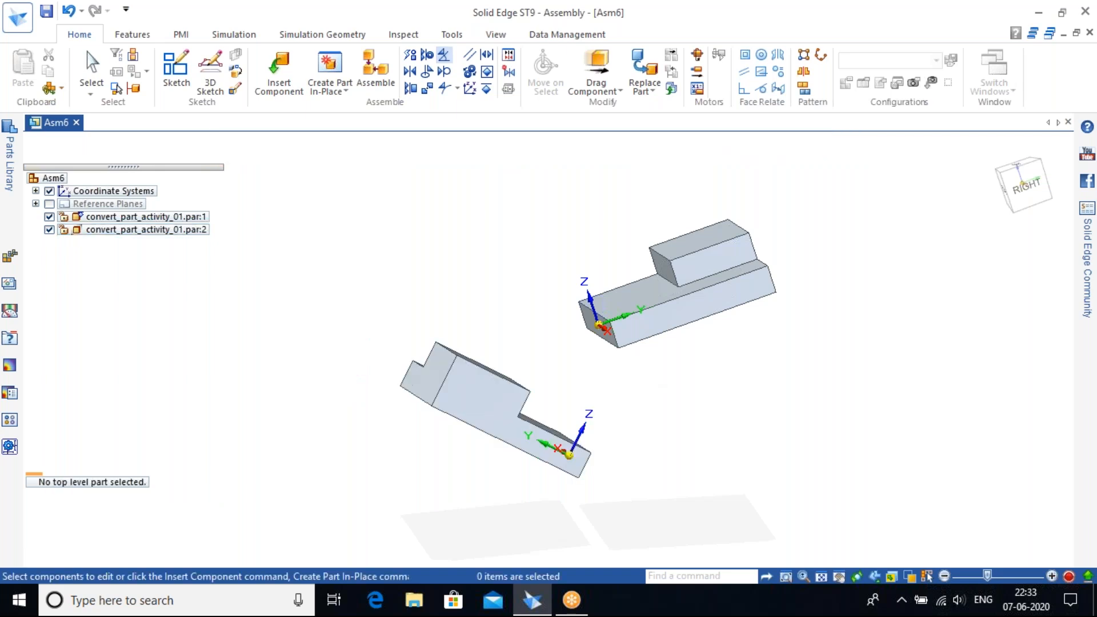
# Undo the 45° Angle relationship on the second part.
pyautogui.hotkey('ctrl', 'z')
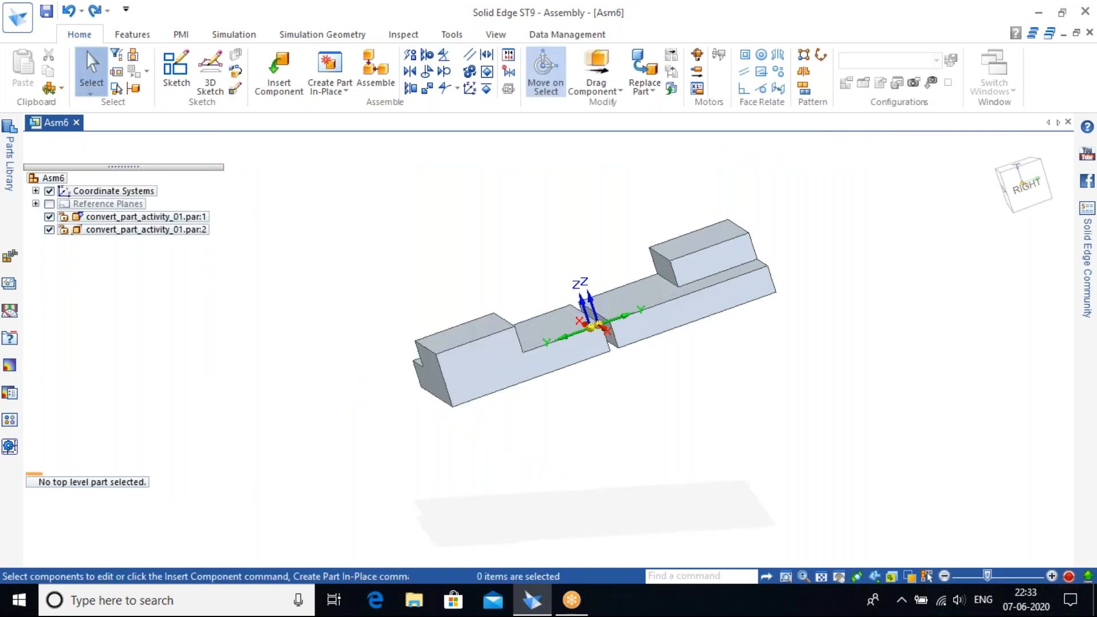
pyautogui.scroll(-1, 582, 345)
pyautogui.scroll(3, 623, 306)
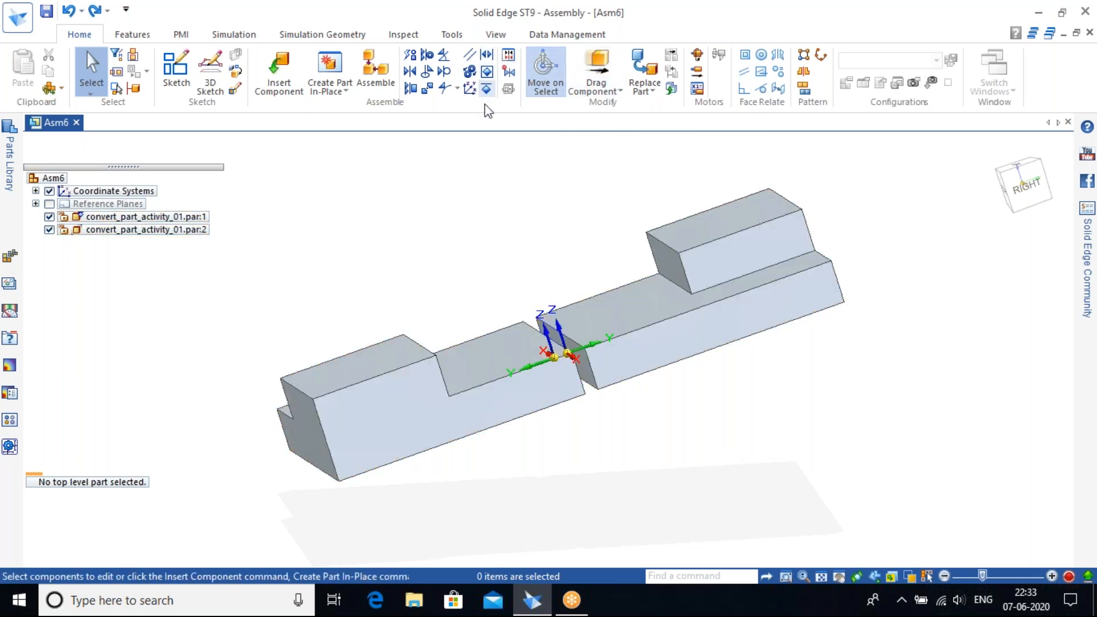
# Try to add a 90° Angle relationship from the second part's stepped upper face to the first part's, and leave the command.
pyautogui.click(443, 55)
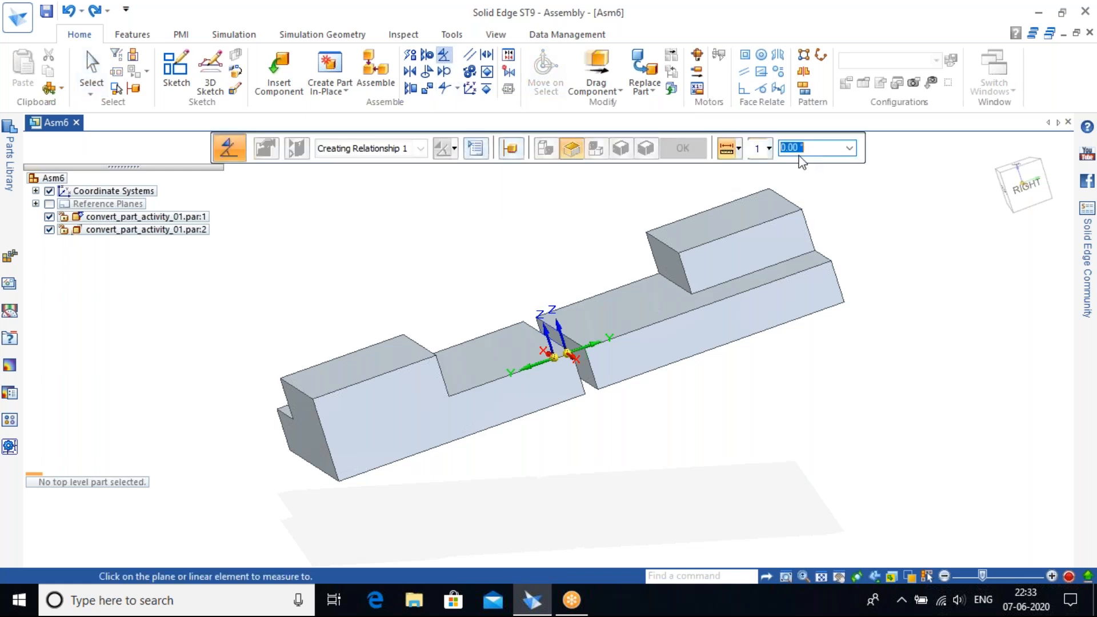
pyautogui.write('90')
pyautogui.click(457, 373)
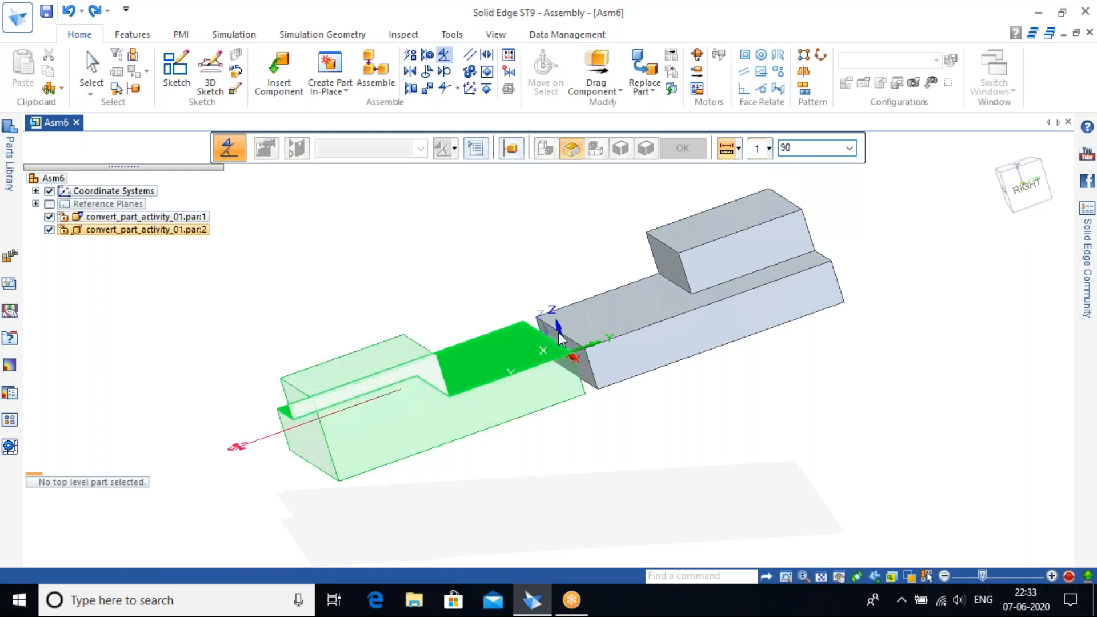
pyautogui.click(601, 320)
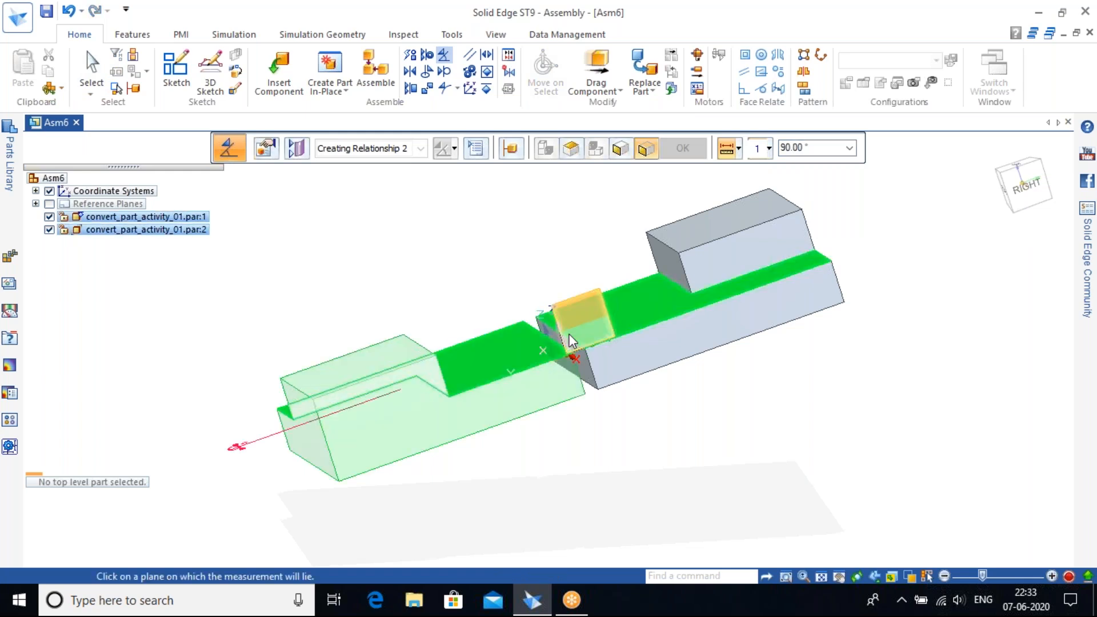
pyautogui.click(542, 322)
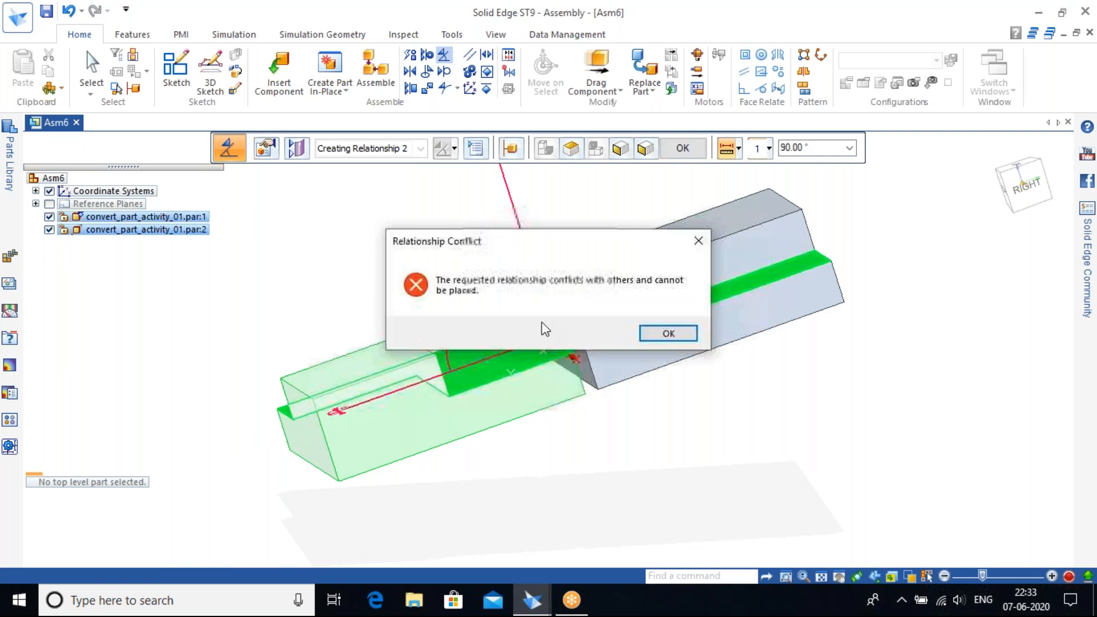
pyautogui.click(667, 333)
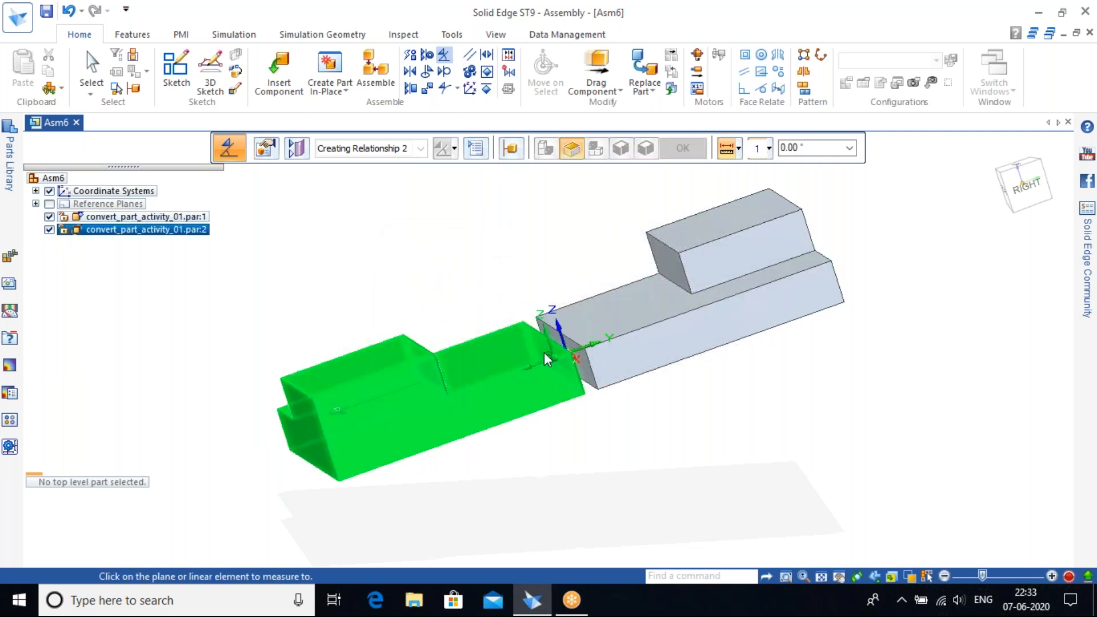
pyautogui.scroll(3, 543, 352)
pyautogui.scroll(-3, 580, 309)
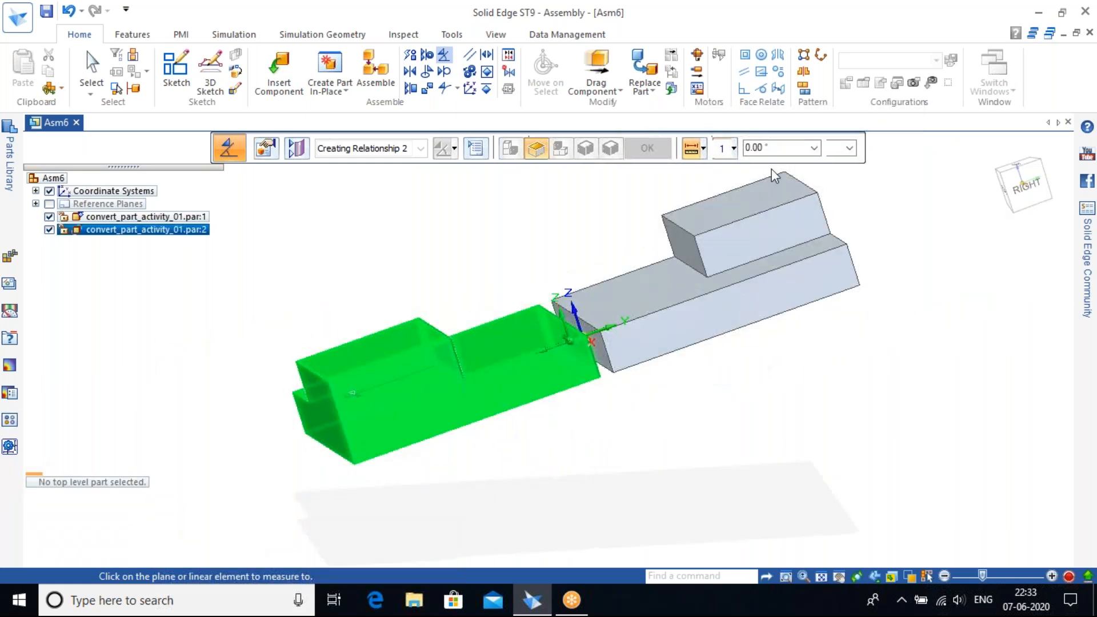
pyautogui.press('Escape')
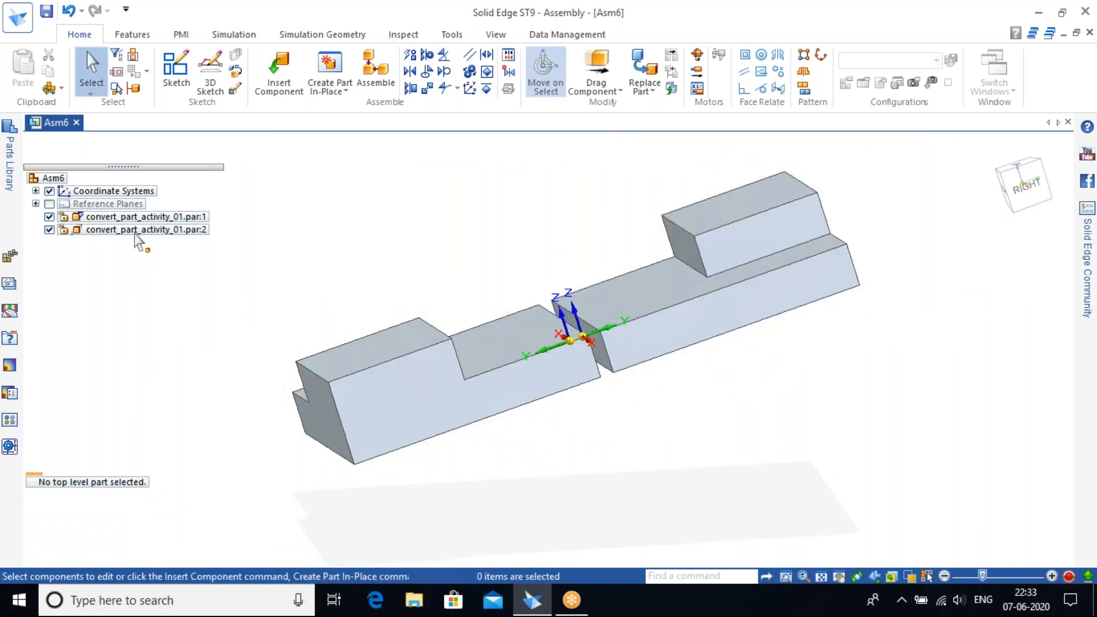
# Delete the second part's existing 0.00° Angle relationship with the first part and clear the selection.
pyautogui.click(135, 231)
pyautogui.click(147, 495)
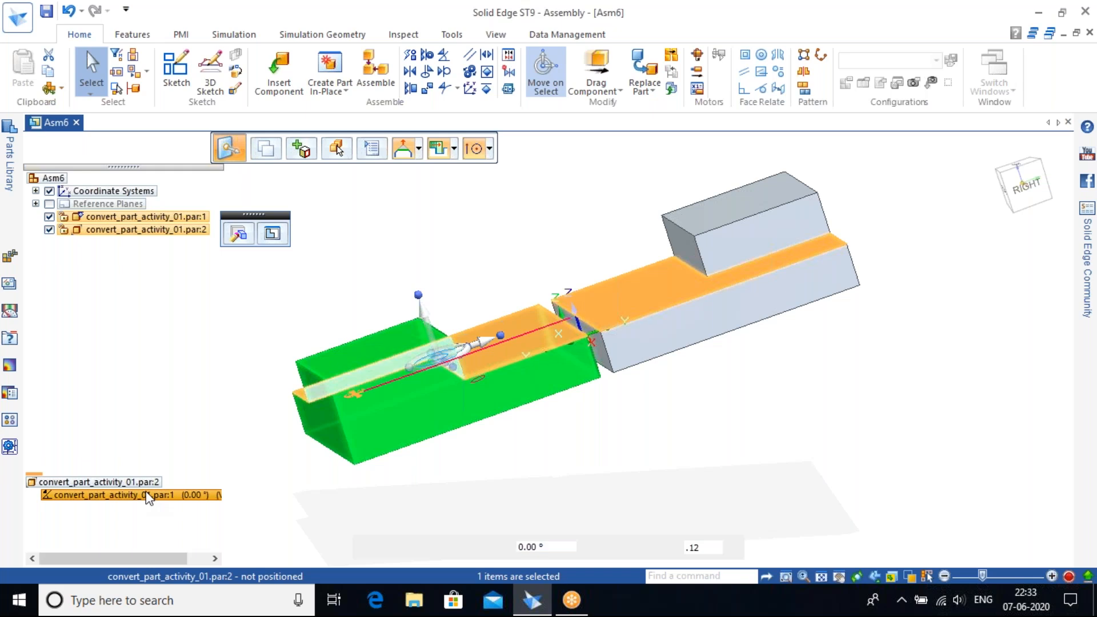
pyautogui.rightClick(146, 493)
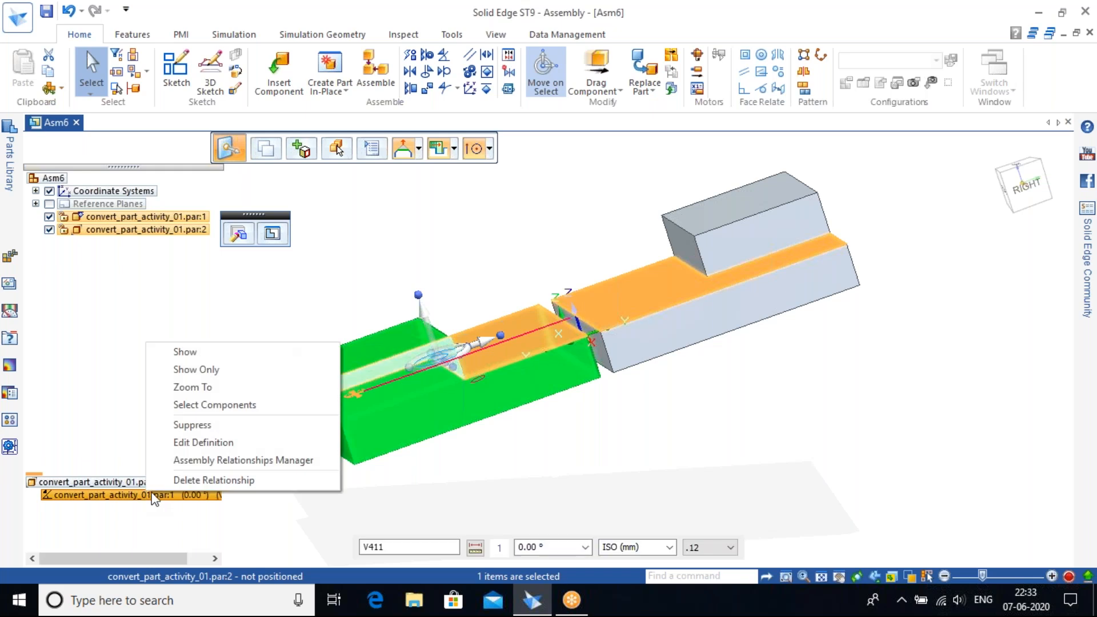
pyautogui.click(192, 481)
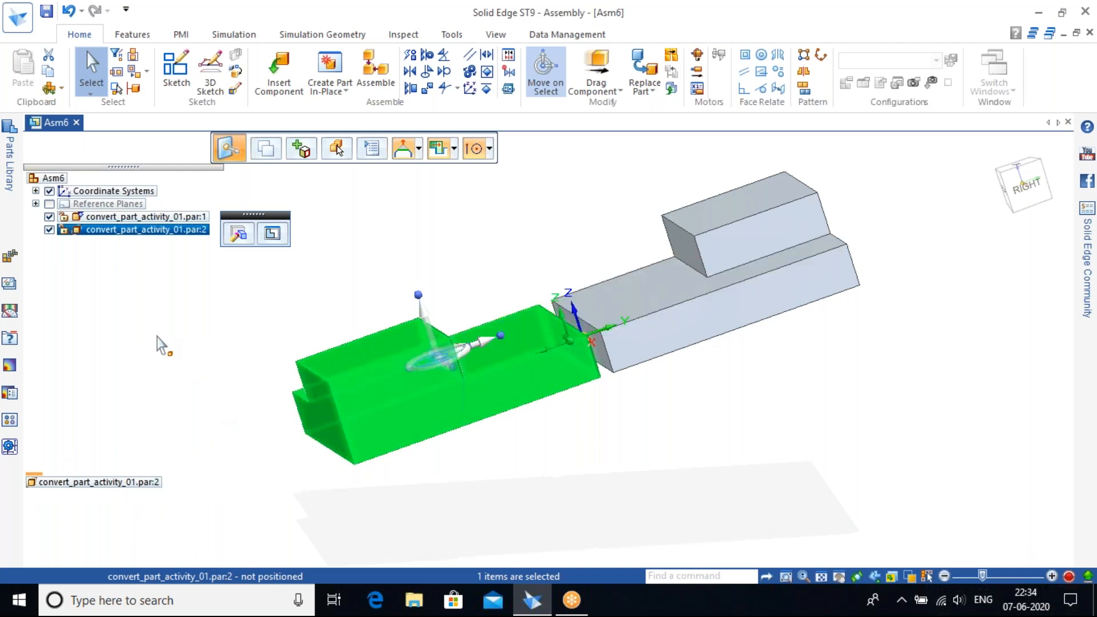
pyautogui.click(327, 261)
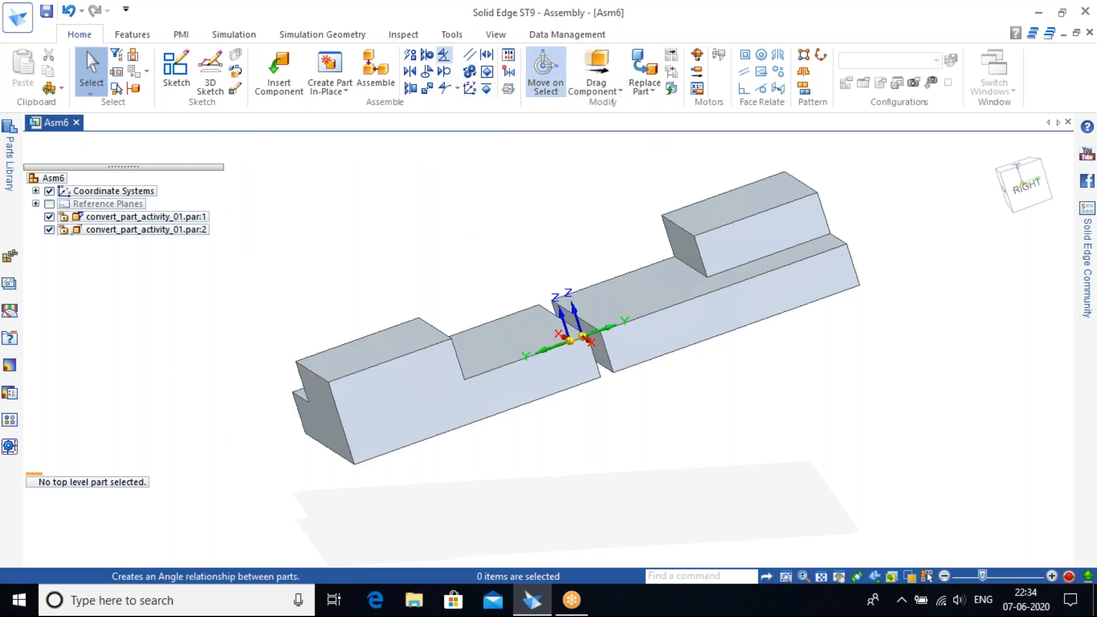
# Create a 0.00° Angle relationship from the second part's stepped upper face to the first part's, including a measurement plane.
pyautogui.click(444, 55)
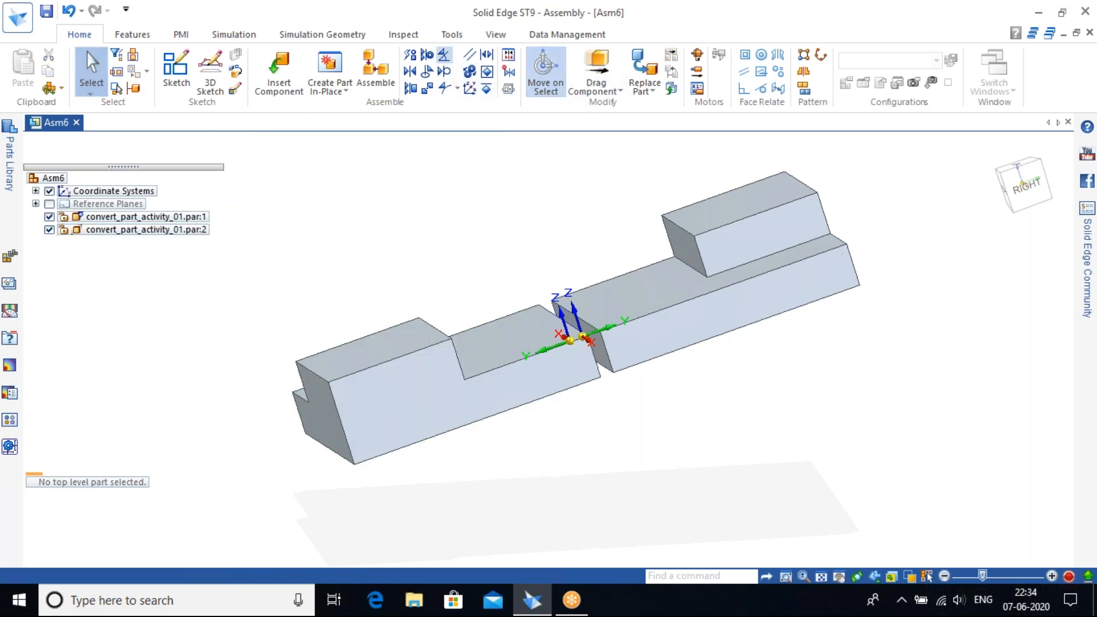
pyautogui.click(494, 337)
pyautogui.click(627, 297)
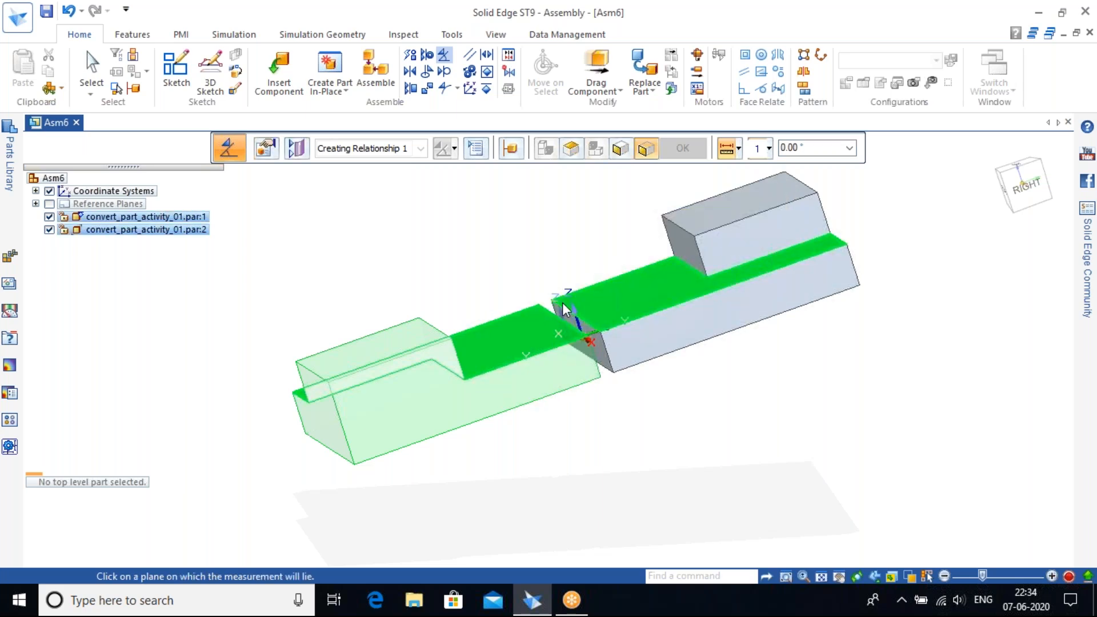
pyautogui.click(562, 309)
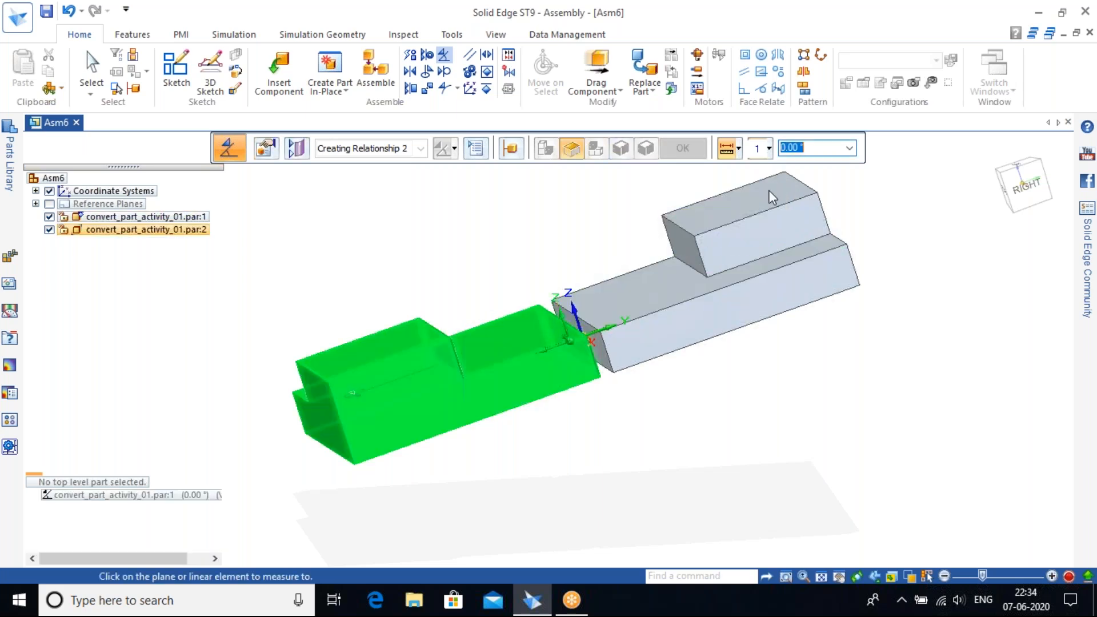
# Set the Angle relationship between the two stepped parts to 90°.
pyautogui.write('9')
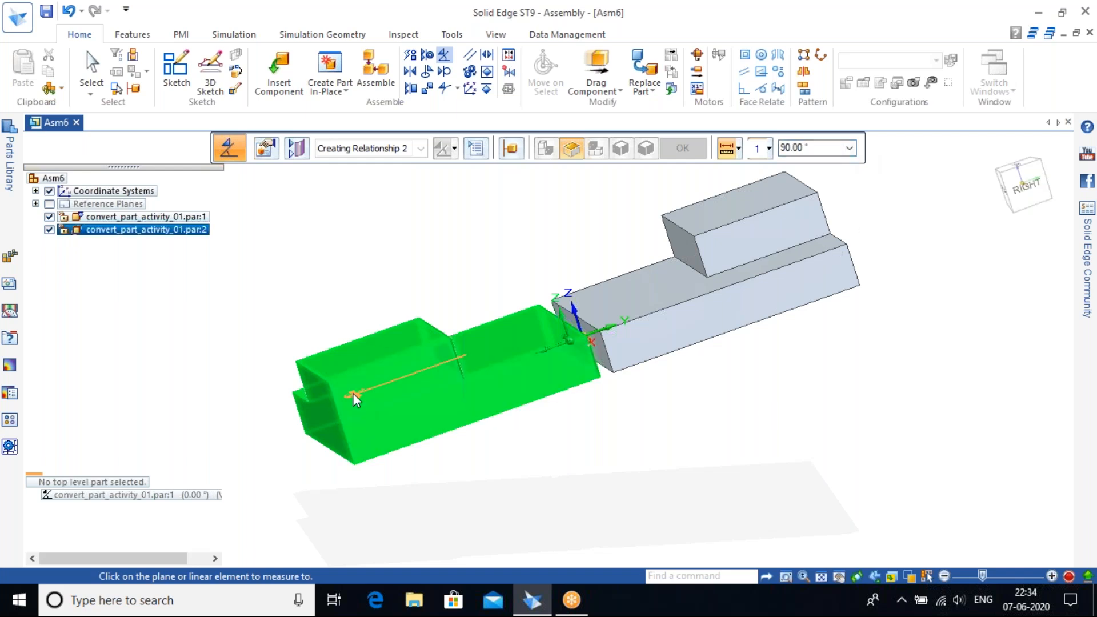
pyautogui.click(352, 393)
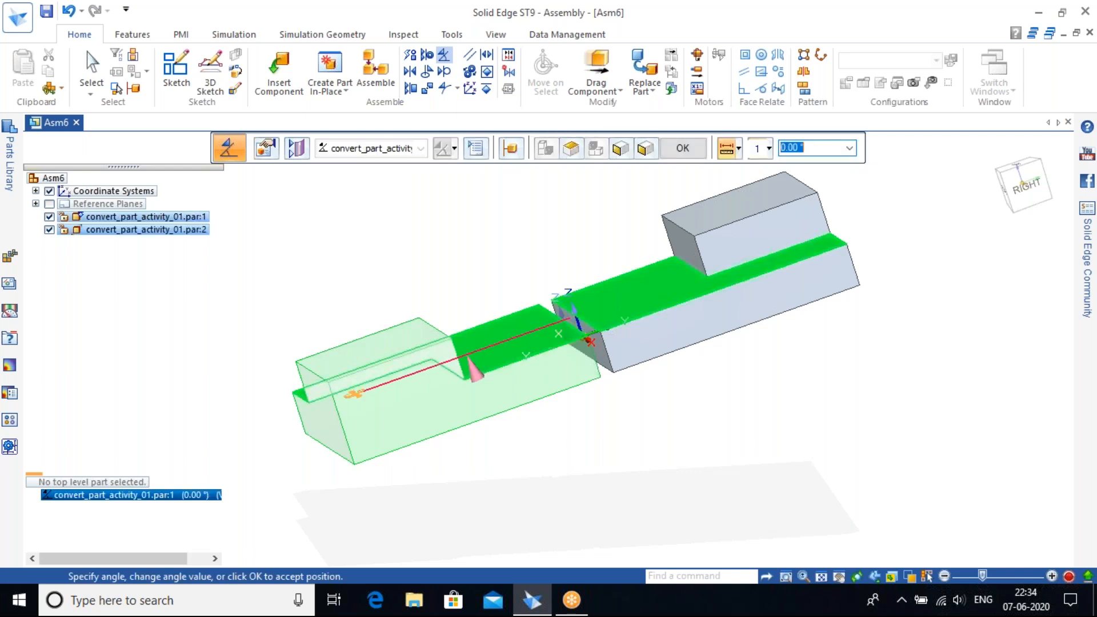
pyautogui.press('Return')
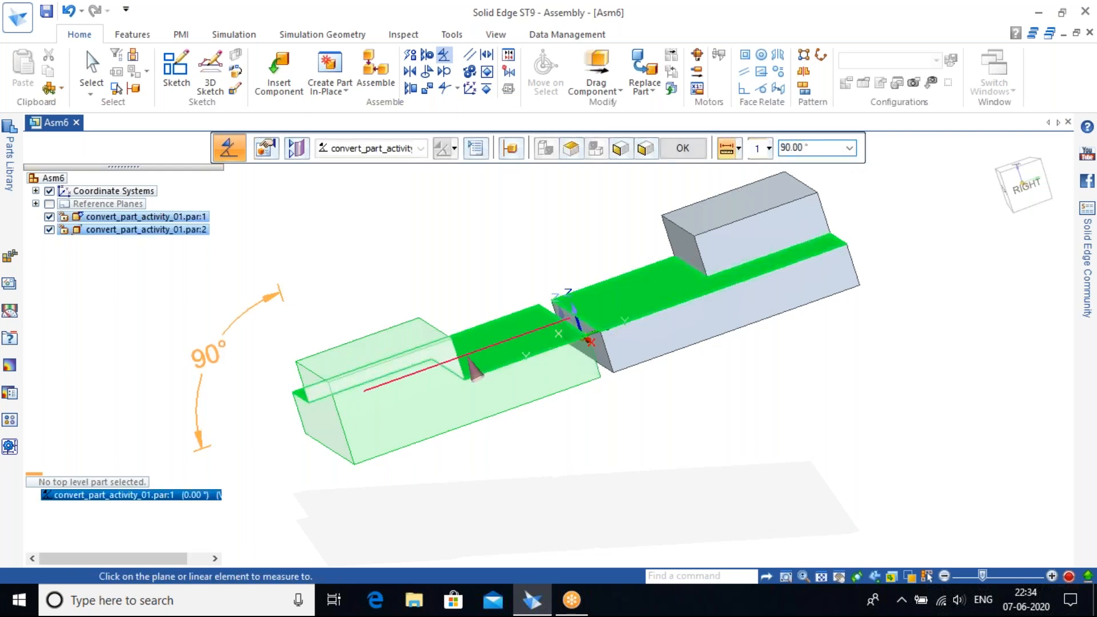
# Examine the second part's orientation relative to the first from several directions, ending in the isometric view.
pyautogui.moveTo(607, 461)
pyautogui.mouseDown(button='middle')
pyautogui.moveTo(548, 452)
pyautogui.moveTo(550, 513)
pyautogui.mouseUp(button='middle')
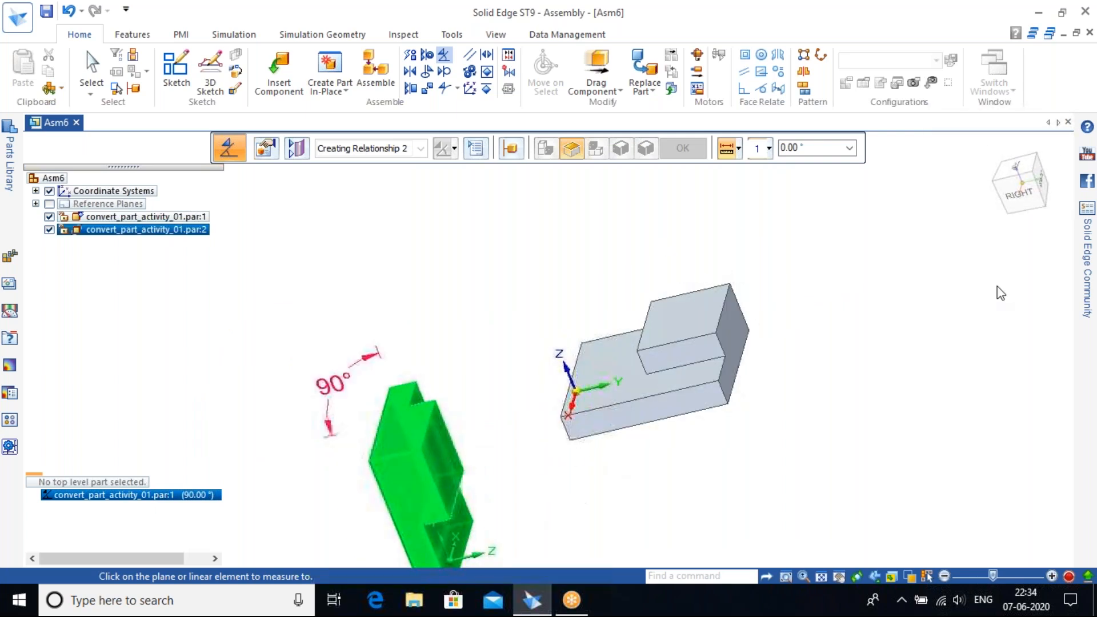
pyautogui.click(990, 167)
pyautogui.moveTo(612, 380)
pyautogui.mouseDown(button='middle')
pyautogui.moveTo(641, 416)
pyautogui.moveTo(598, 359)
pyautogui.moveTo(553, 335)
pyautogui.moveTo(509, 333)
pyautogui.mouseUp(button='middle')
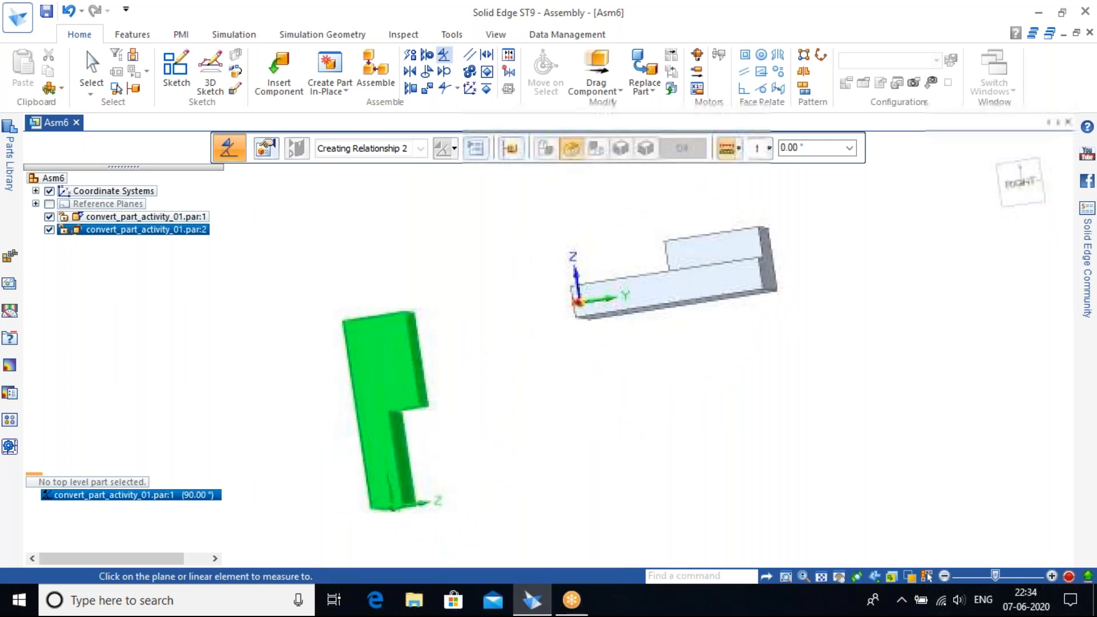
pyautogui.click(984, 204)
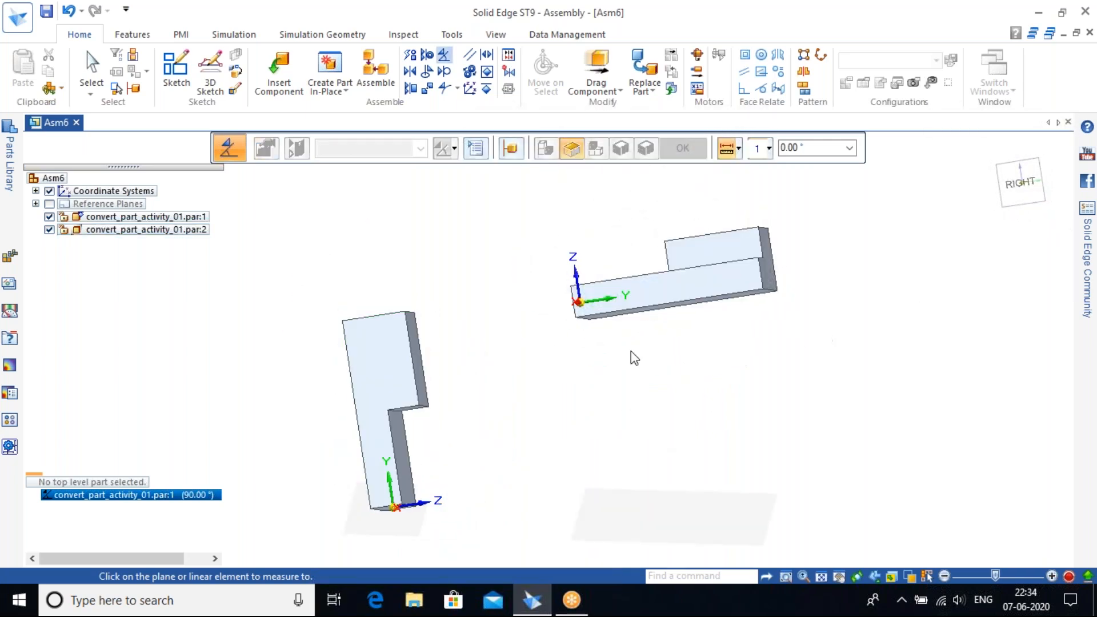
pyautogui.moveTo(595, 359)
pyautogui.mouseDown(button='middle')
pyautogui.moveTo(600, 384)
pyautogui.moveTo(610, 368)
pyautogui.mouseUp(button='middle')
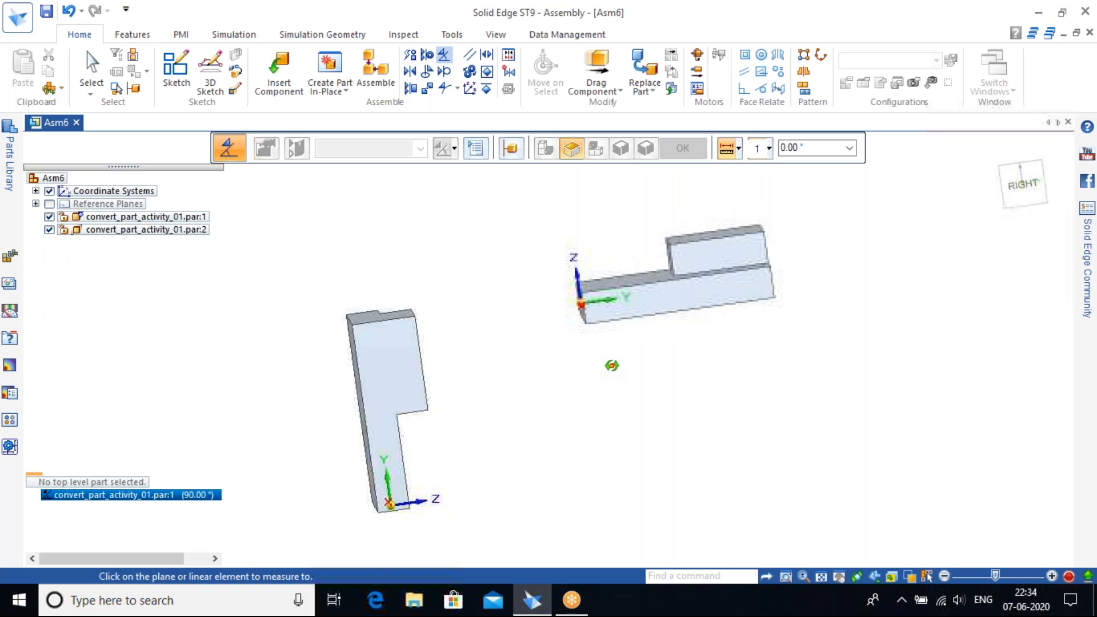
pyautogui.click(444, 72)
pyautogui.click(993, 152)
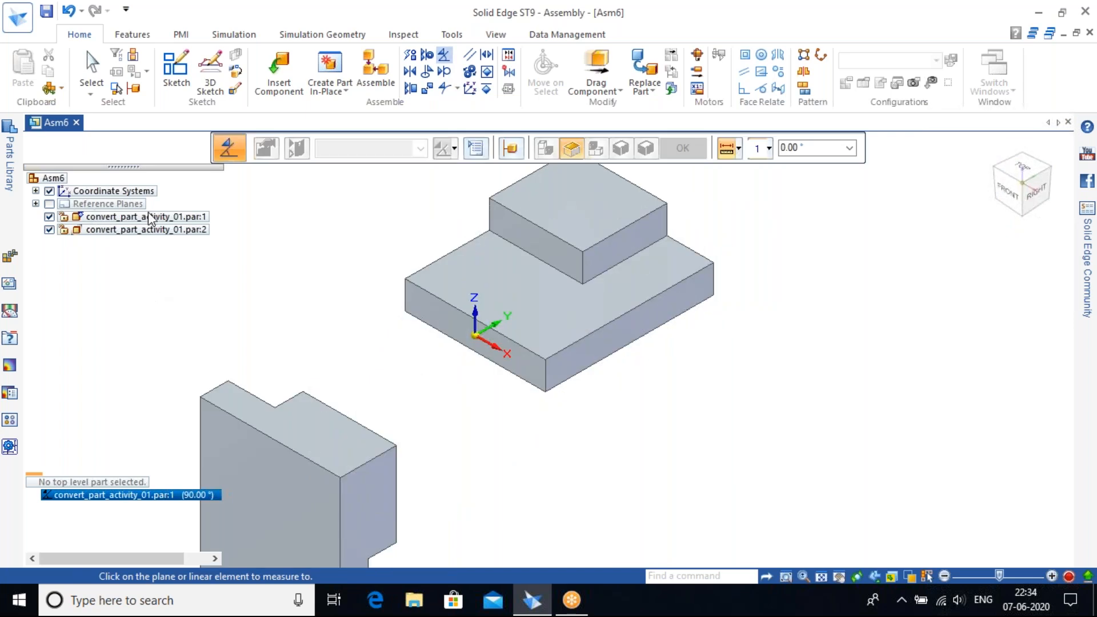
# Insert AllenScrewM8 from the Training folder into empty space beside the first part, without assigning relationships during placement.
pyautogui.click(277, 72)
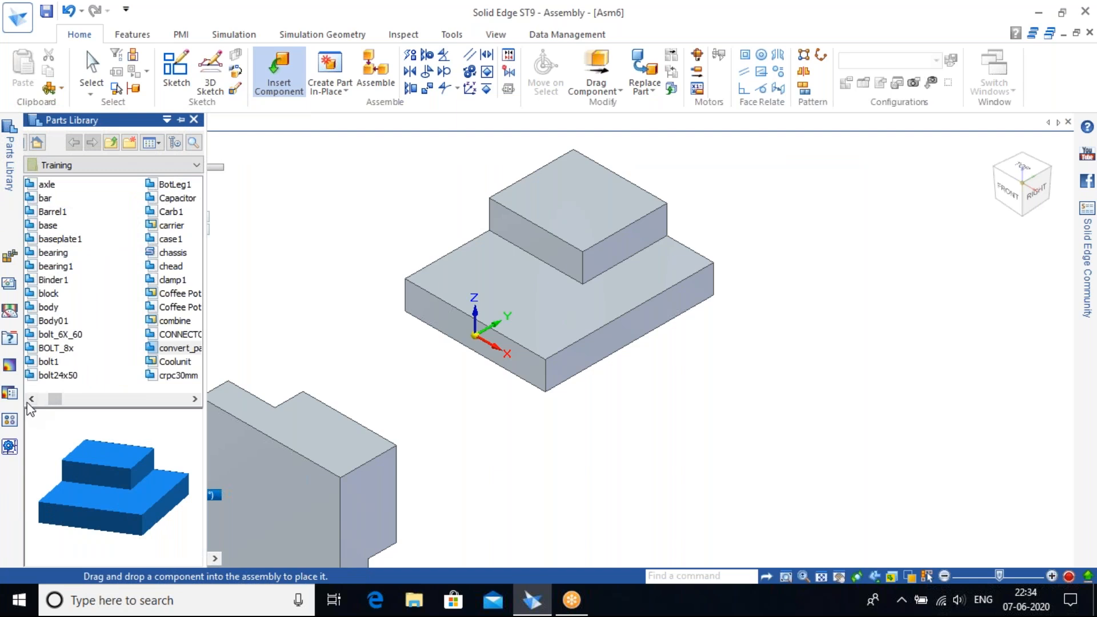
pyautogui.click(31, 399)
pyautogui.click(53, 362)
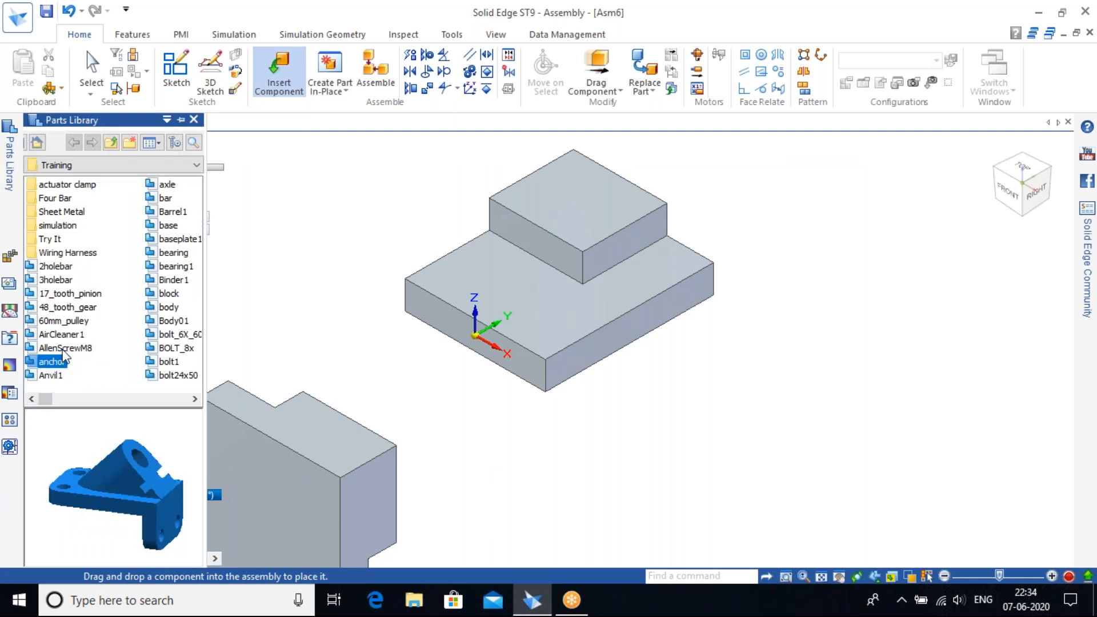
pyautogui.click(64, 351)
pyautogui.moveTo(859, 282); pyautogui.dragTo(896, 338)
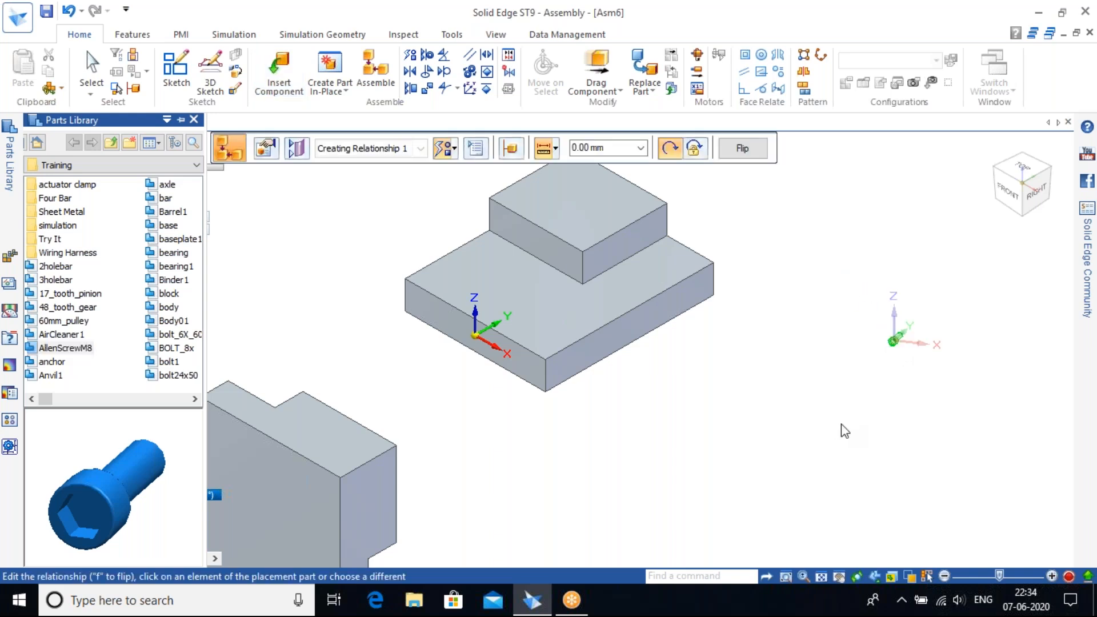
pyautogui.press('Escape')
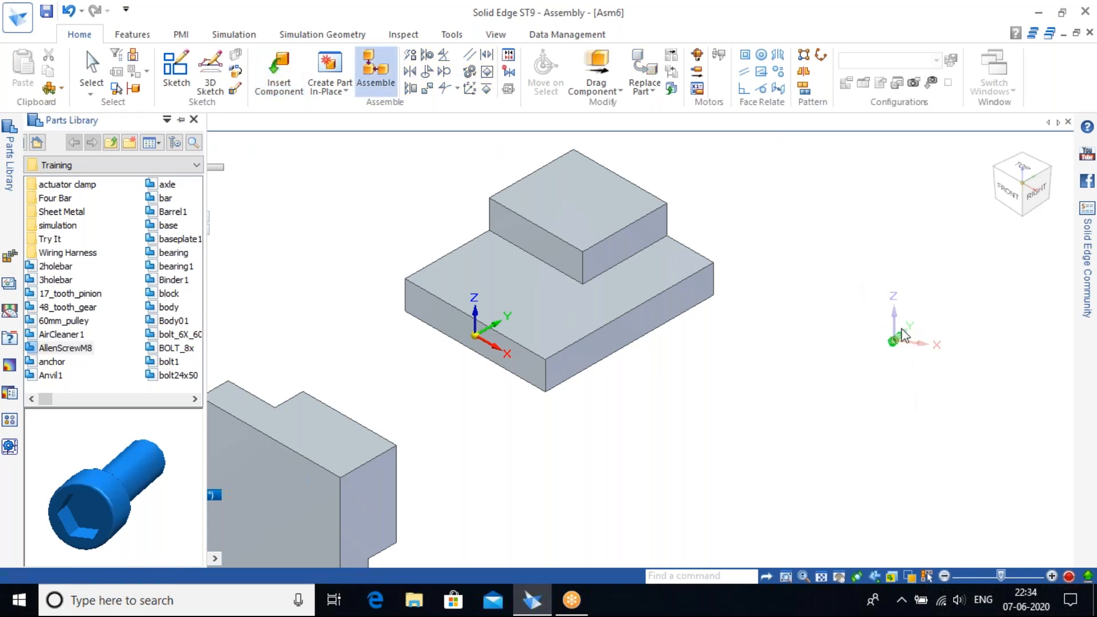
# Create a Tangent relationship with a 0.00 mm offset between AllenScrewM8's cylindrical face and the first part's long base side face.
pyautogui.scroll(8, 937, 347)
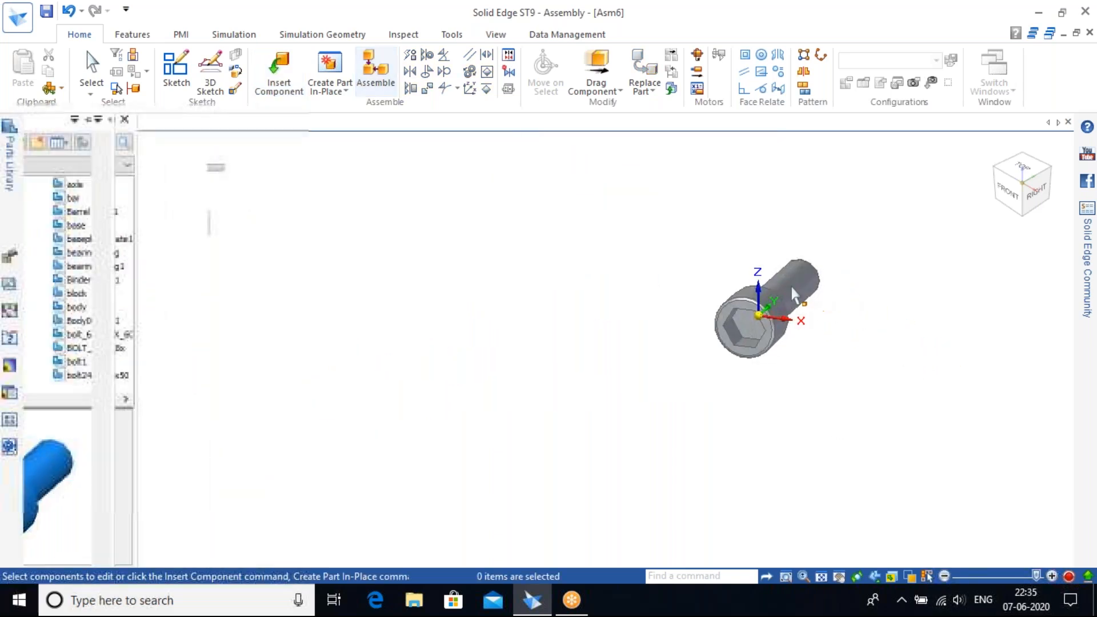
pyautogui.scroll(-5, 445, 333)
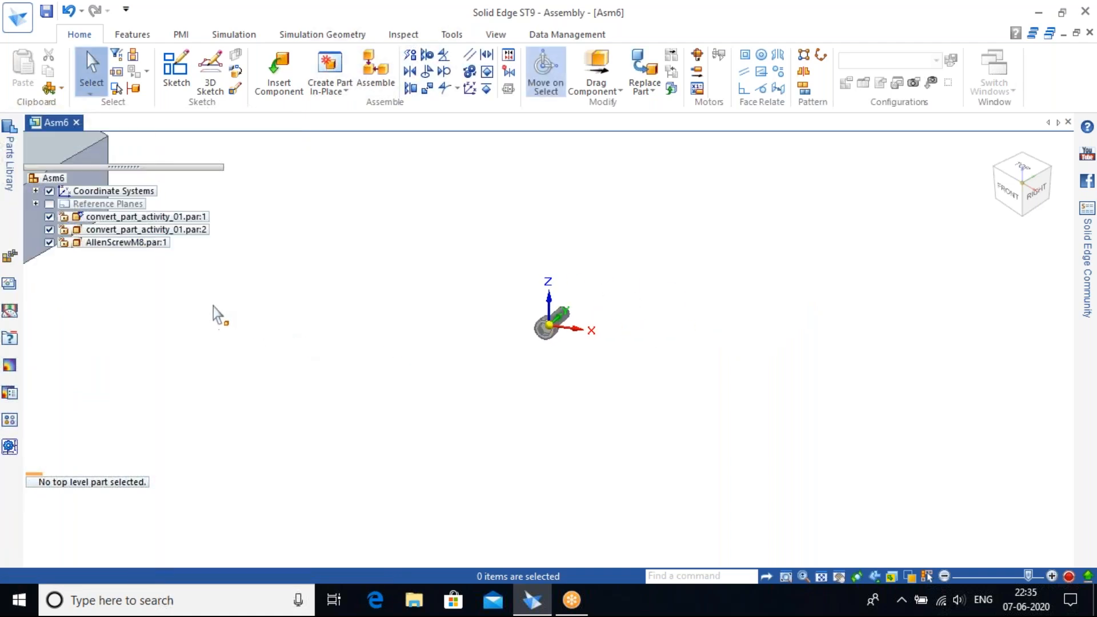
pyautogui.moveTo(213, 306); pyautogui.dragTo(569, 404, button='middle')
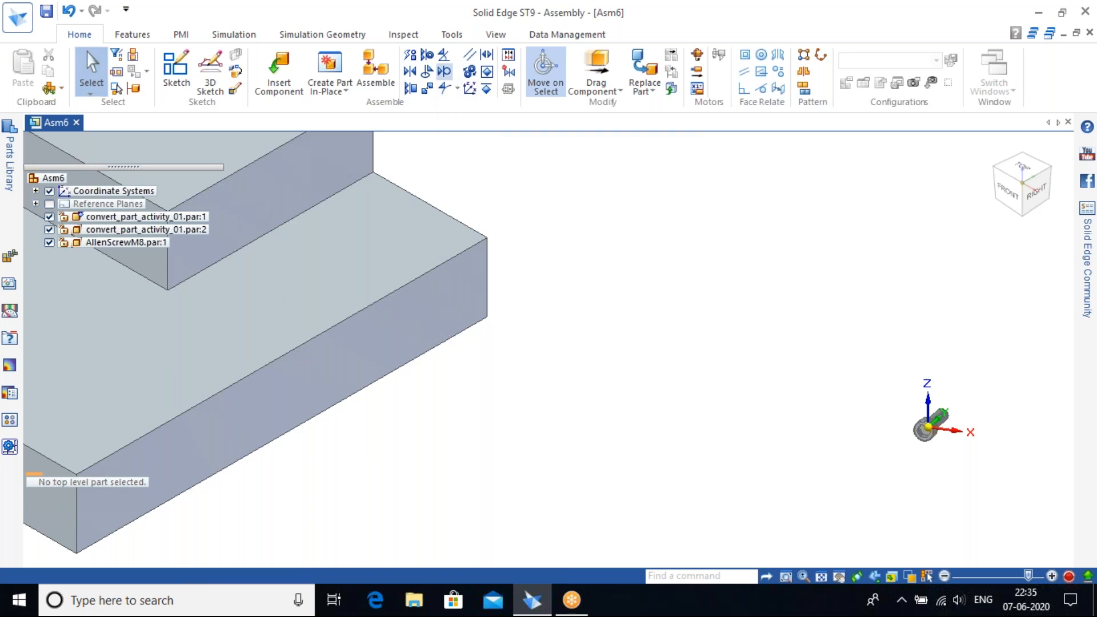
pyautogui.click(443, 71)
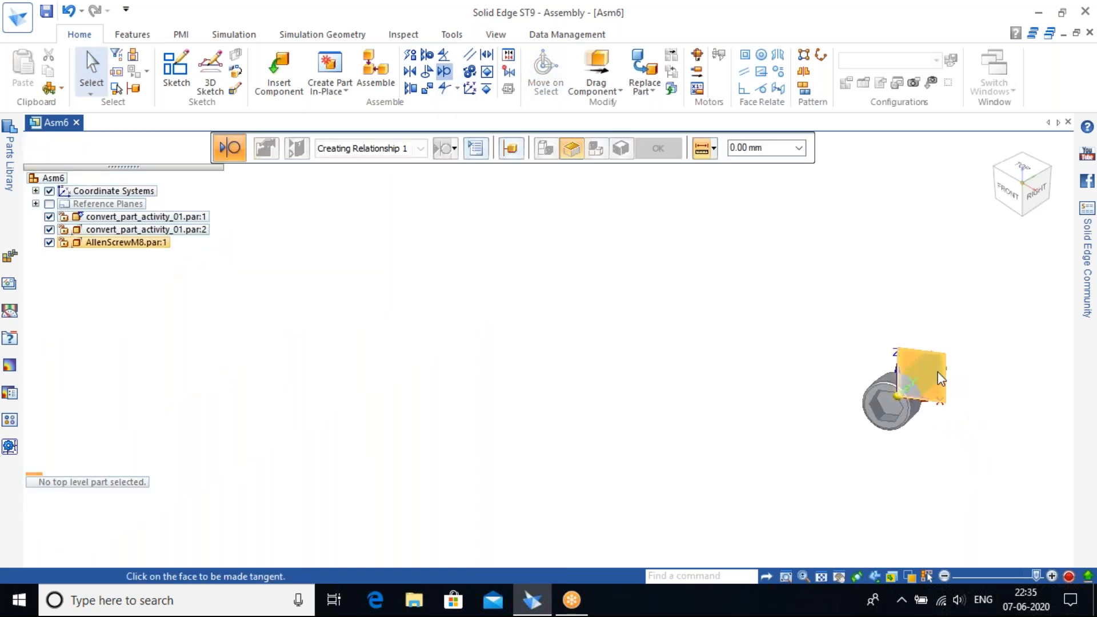
pyautogui.scroll(3, 939, 374)
pyautogui.click(938, 357)
pyautogui.scroll(-5, 590, 409)
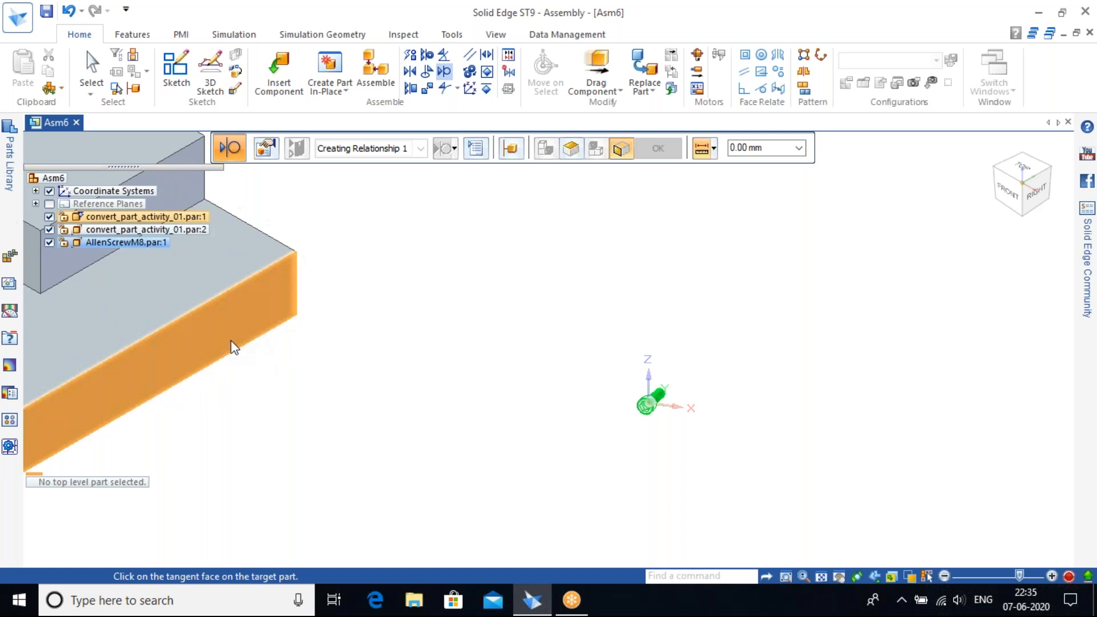
pyautogui.click(233, 347)
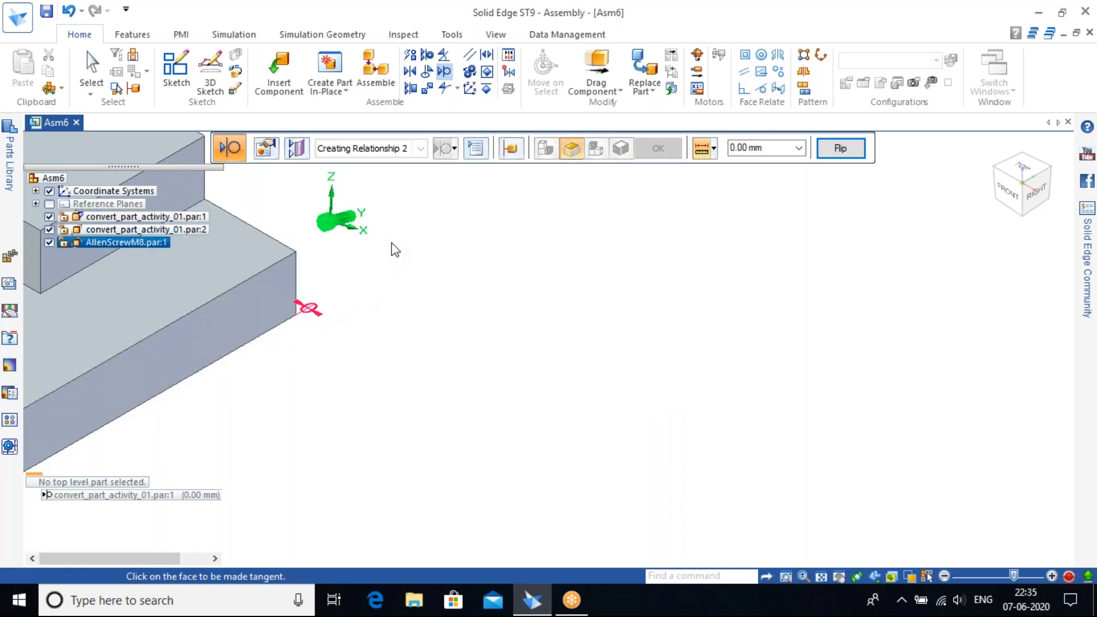
# Rotate AllenScrewM8 in place with Drag Component and the default analysis options, ending with its hex socket facing forward.
pyautogui.moveTo(426, 289); pyautogui.dragTo(430, 402, button='middle')
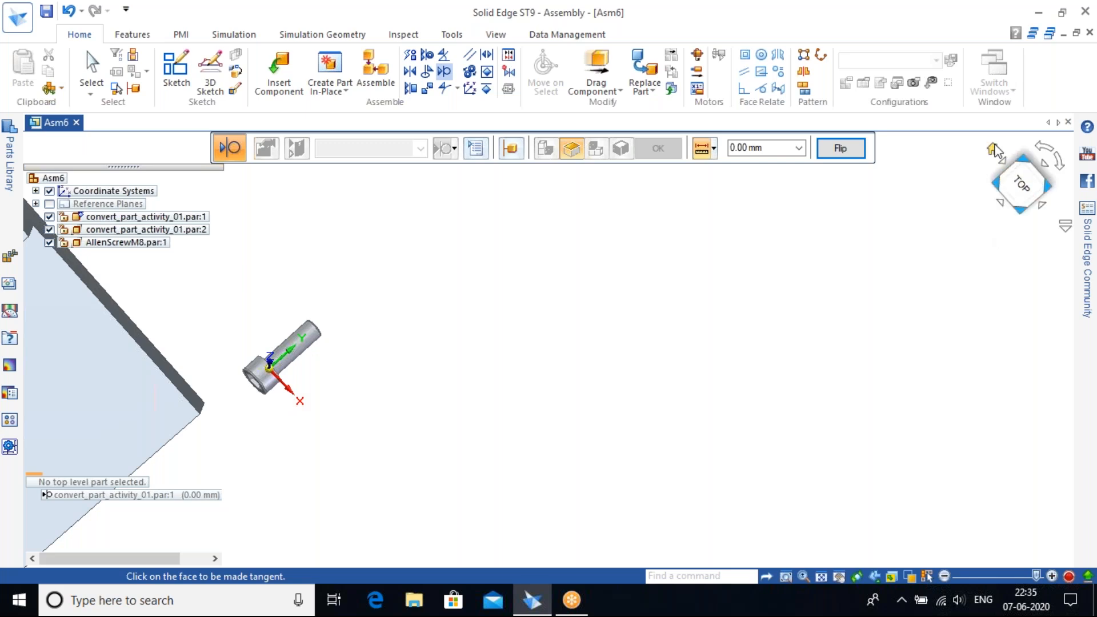
pyautogui.click(992, 148)
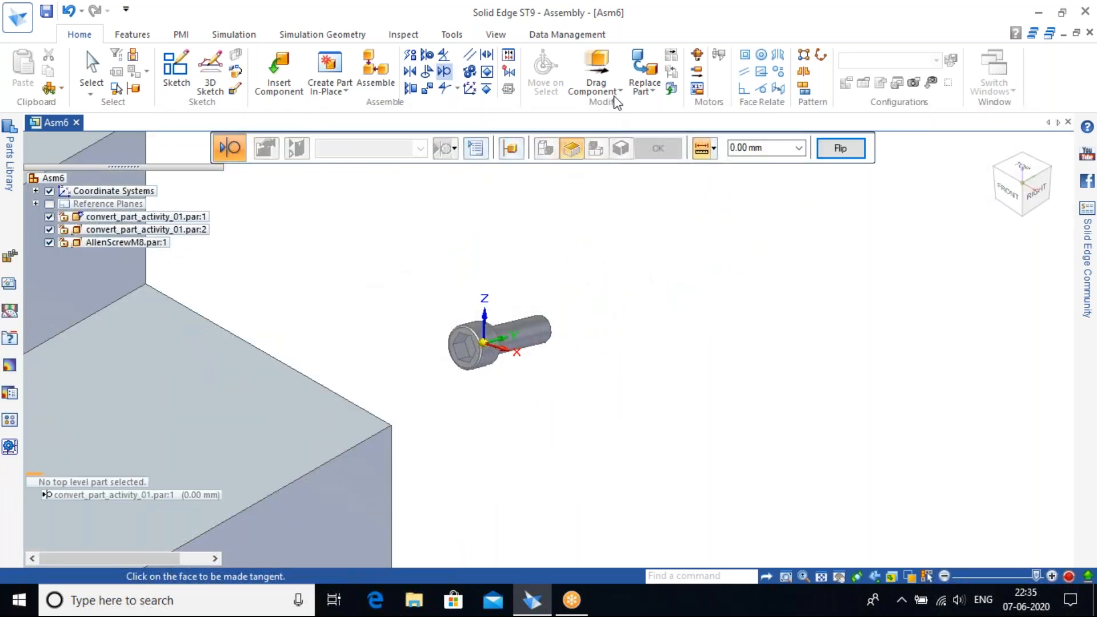
pyautogui.click(605, 73)
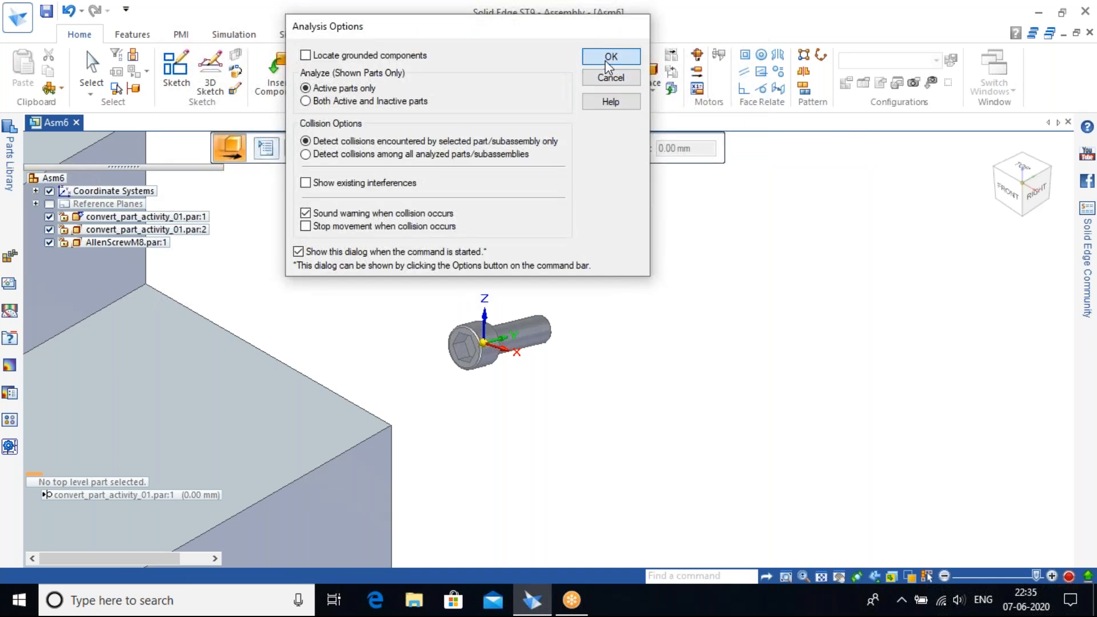
pyautogui.click(605, 57)
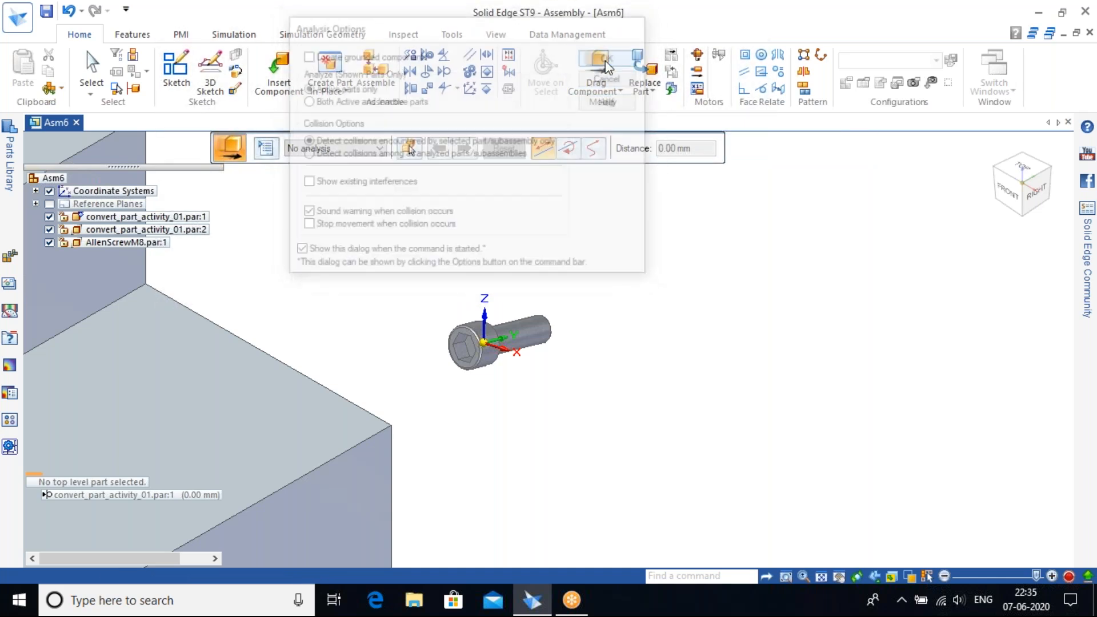
pyautogui.click(567, 148)
pyautogui.click(524, 332)
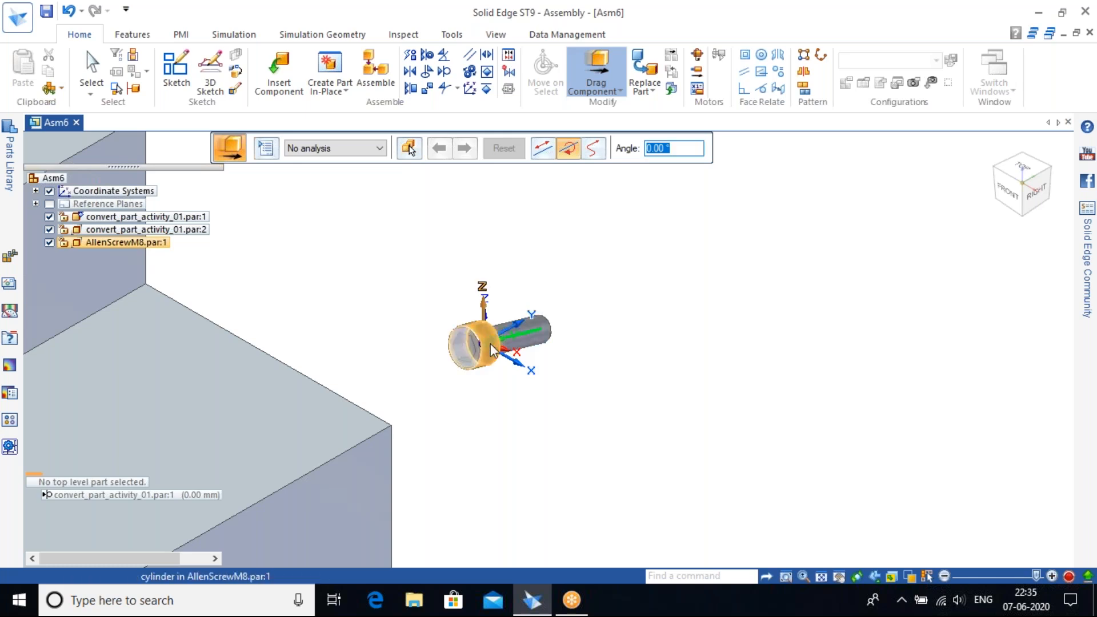
pyautogui.moveTo(542, 335); pyautogui.dragTo(517, 366)
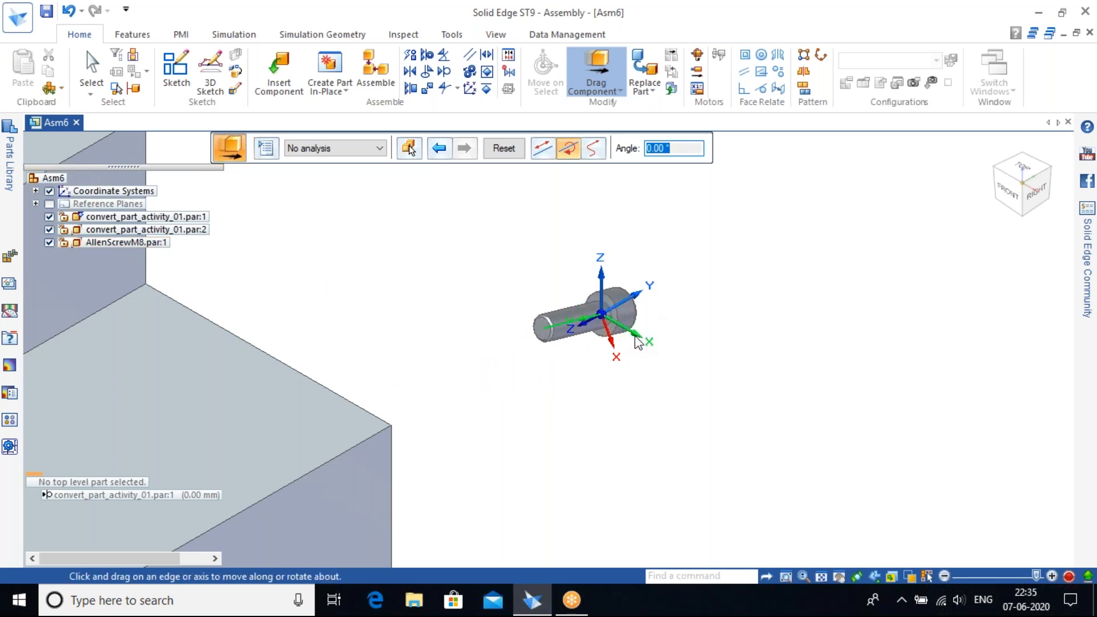
pyautogui.moveTo(583, 328); pyautogui.dragTo(401, 339)
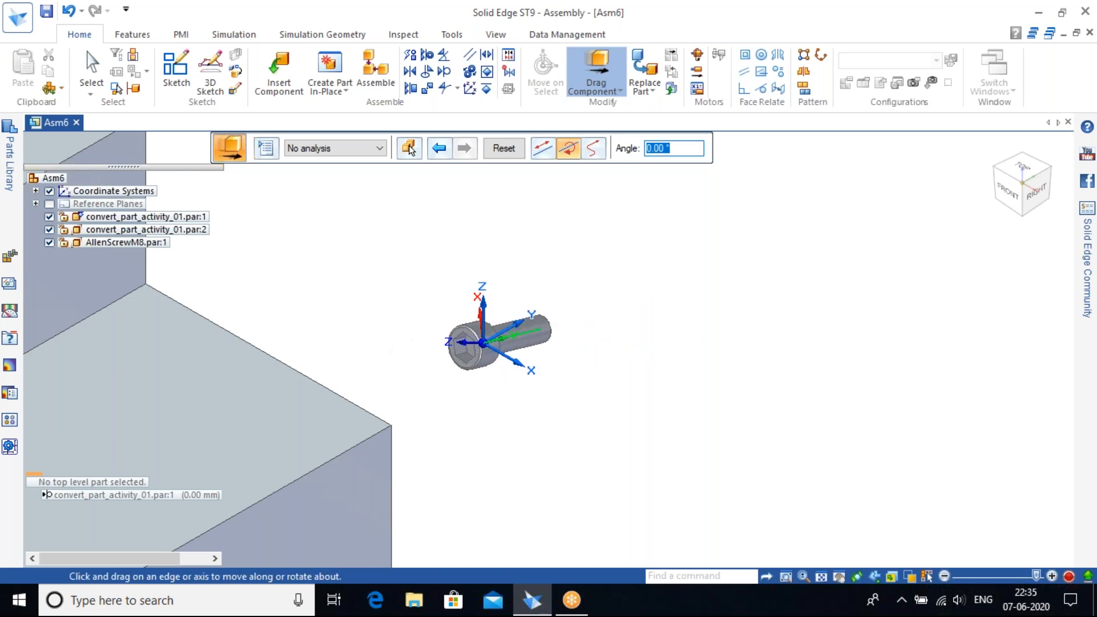
pyautogui.click(515, 362)
pyautogui.click(568, 150)
pyautogui.press('BackSpace')
pyautogui.click(410, 89)
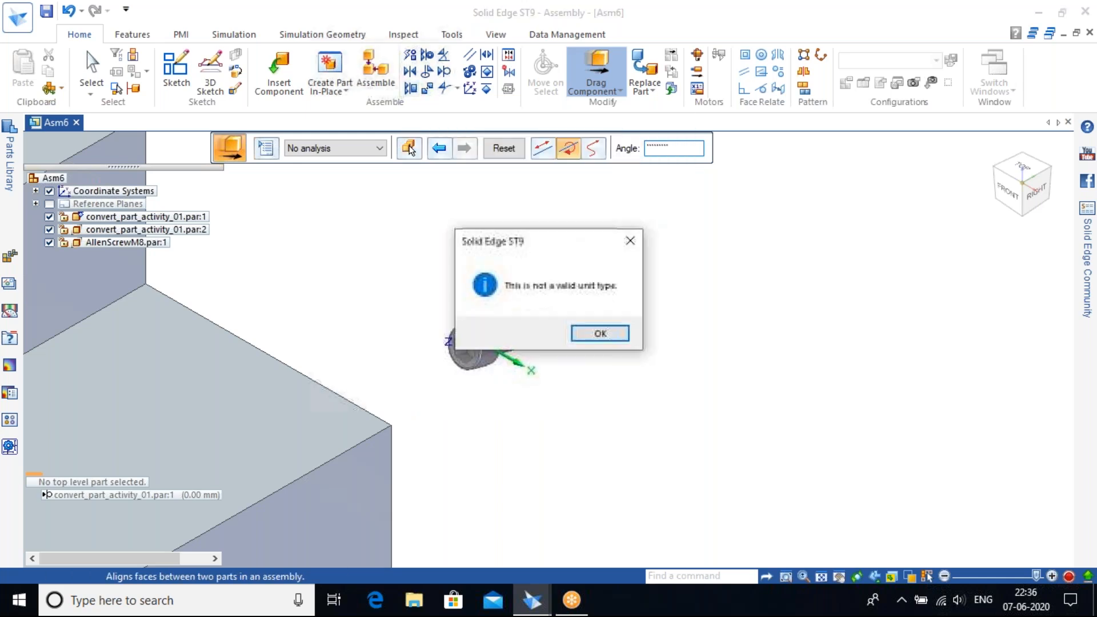
pyautogui.click(622, 249)
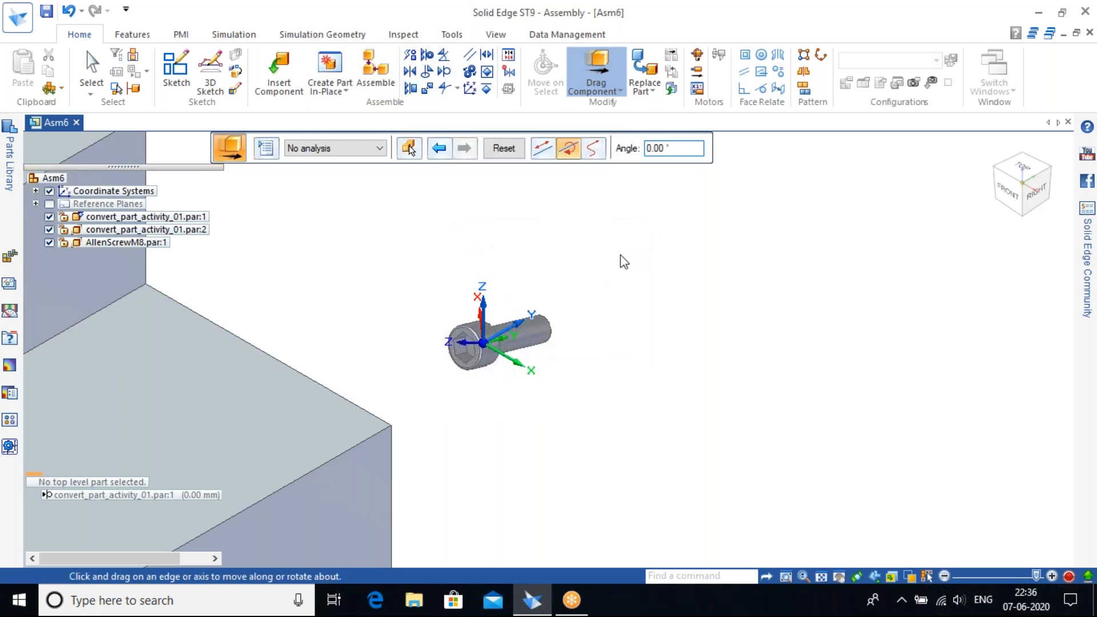
pyautogui.press('Escape')
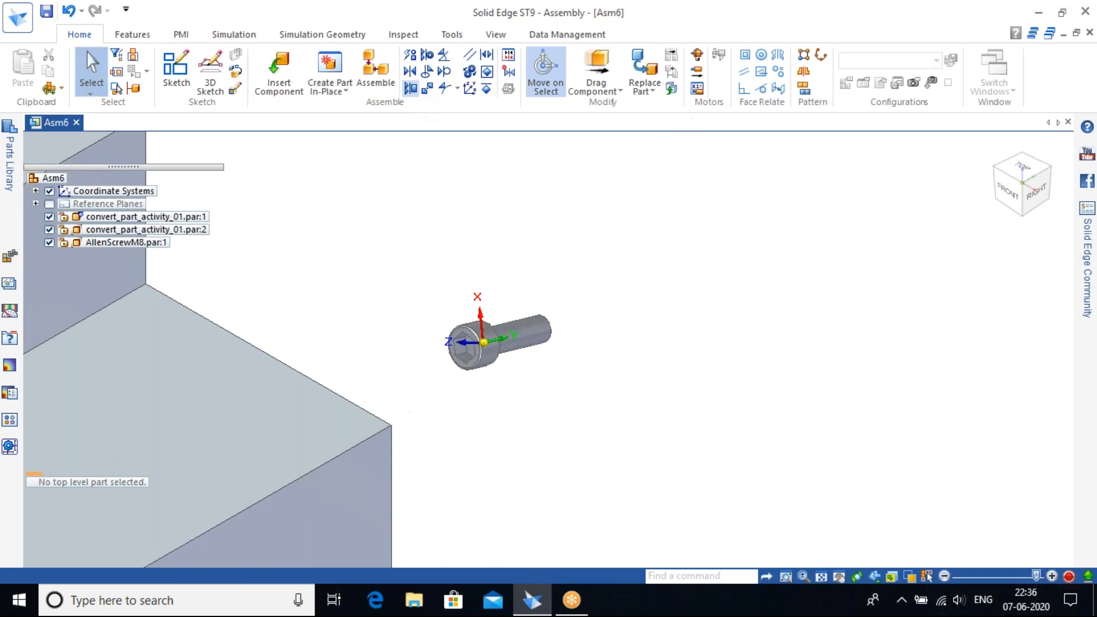
# Create a Planar Align relationship with a 0.00 mm offset between a flat of AllenScrewM8's hex socket and a side face of the first part.
pyautogui.scroll(3, 472, 360)
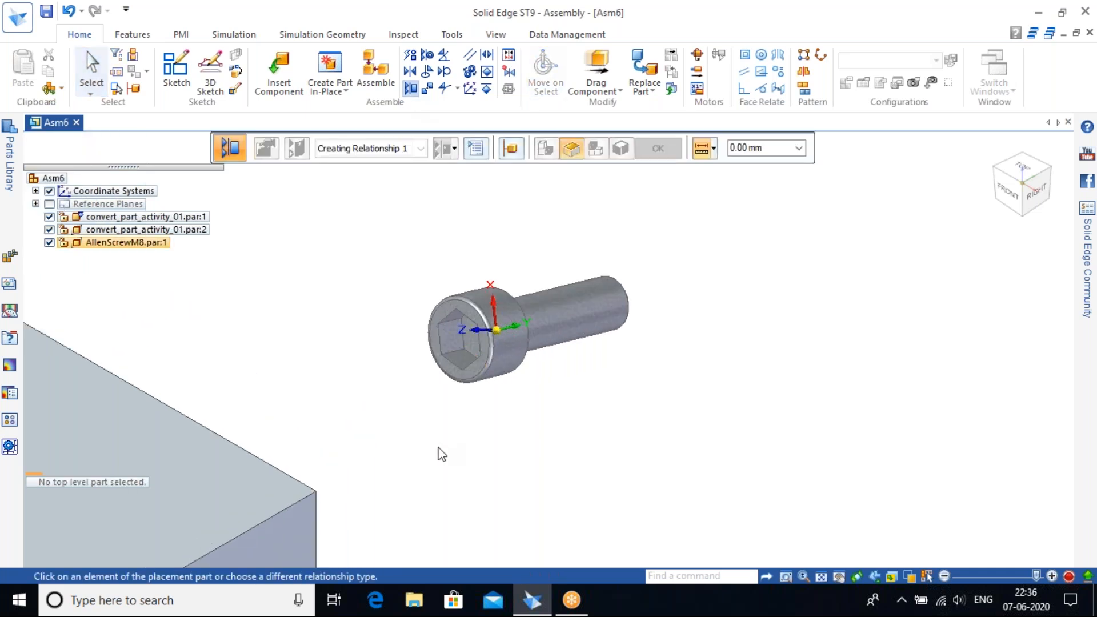
pyautogui.scroll(-3, 438, 451)
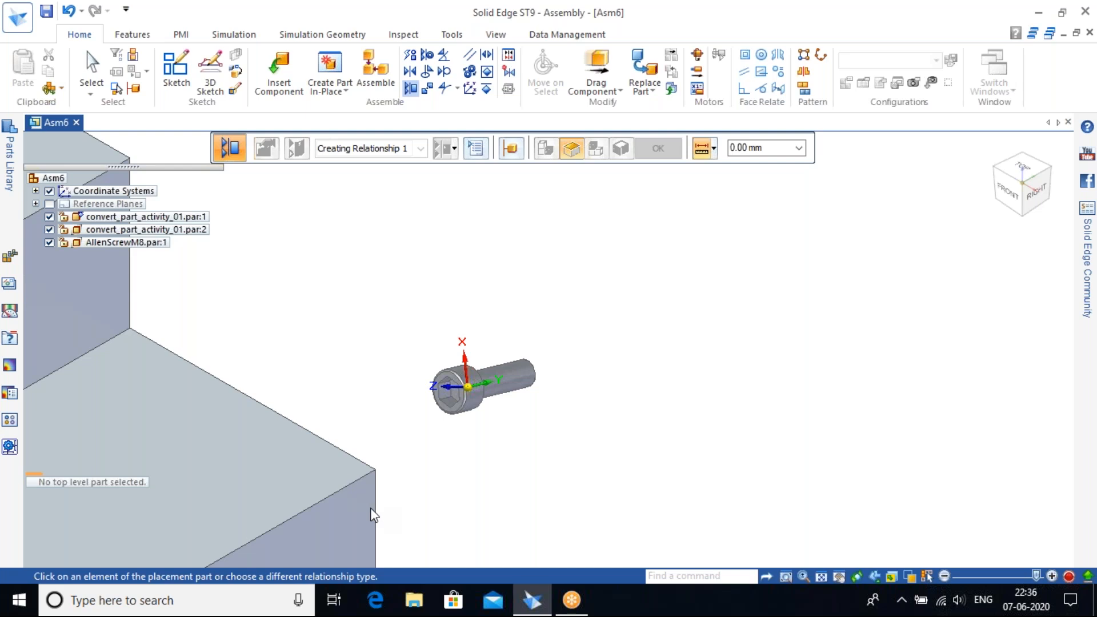
pyautogui.scroll(3, 451, 406)
pyautogui.click(450, 400)
pyautogui.scroll(-1, 379, 426)
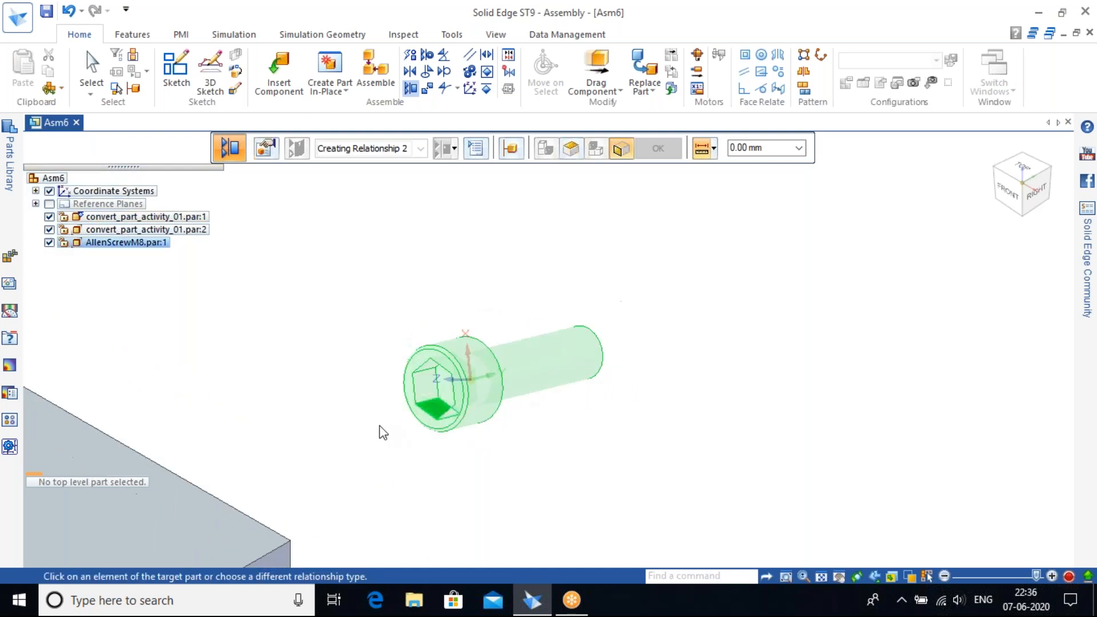
pyautogui.scroll(-4, 379, 426)
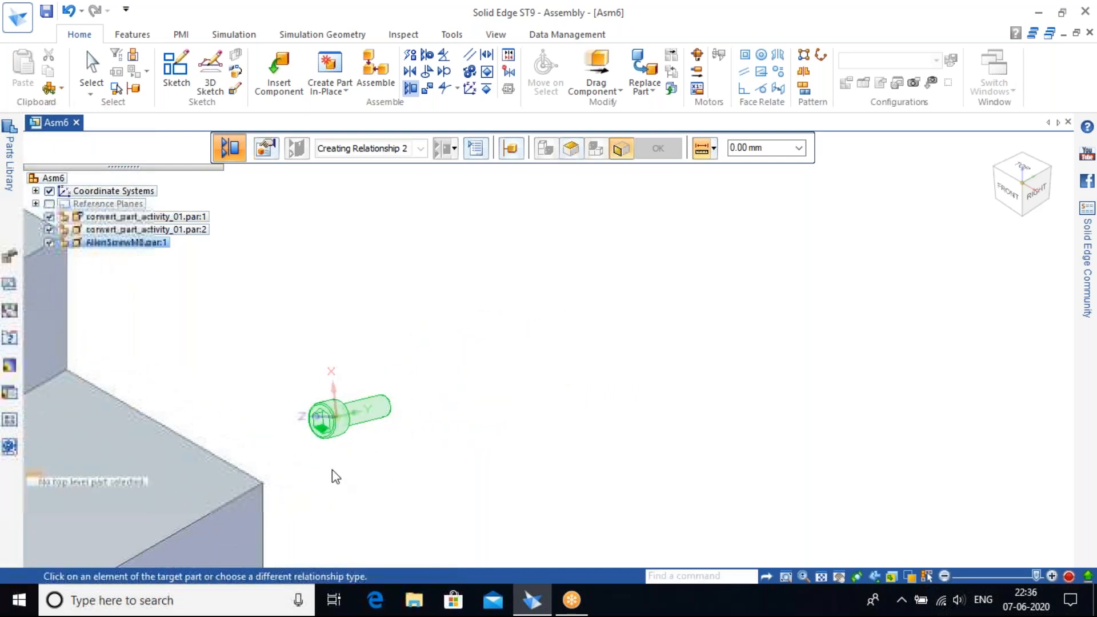
pyautogui.moveTo(428, 480); pyautogui.dragTo(605, 334, button='middle')
pyautogui.click(396, 384)
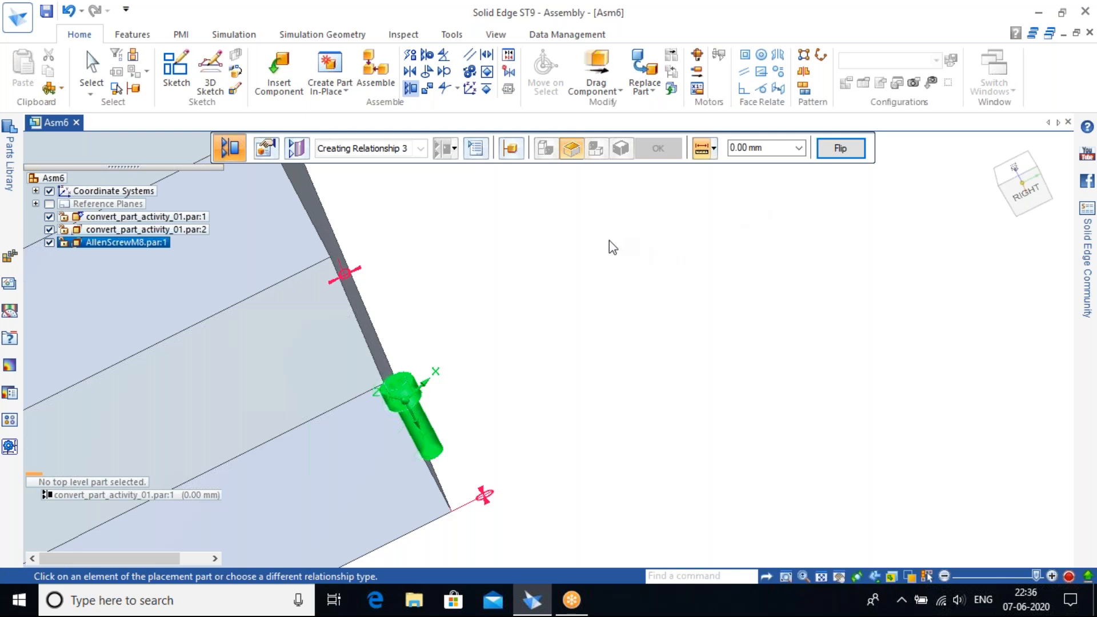
# Test AllenScrewM8's remaining freedom by moving it linearly up and down beside the first part's corner with Drag Component.
pyautogui.moveTo(532, 352); pyautogui.dragTo(636, 314, button='middle')
pyautogui.scroll(6, 504, 375)
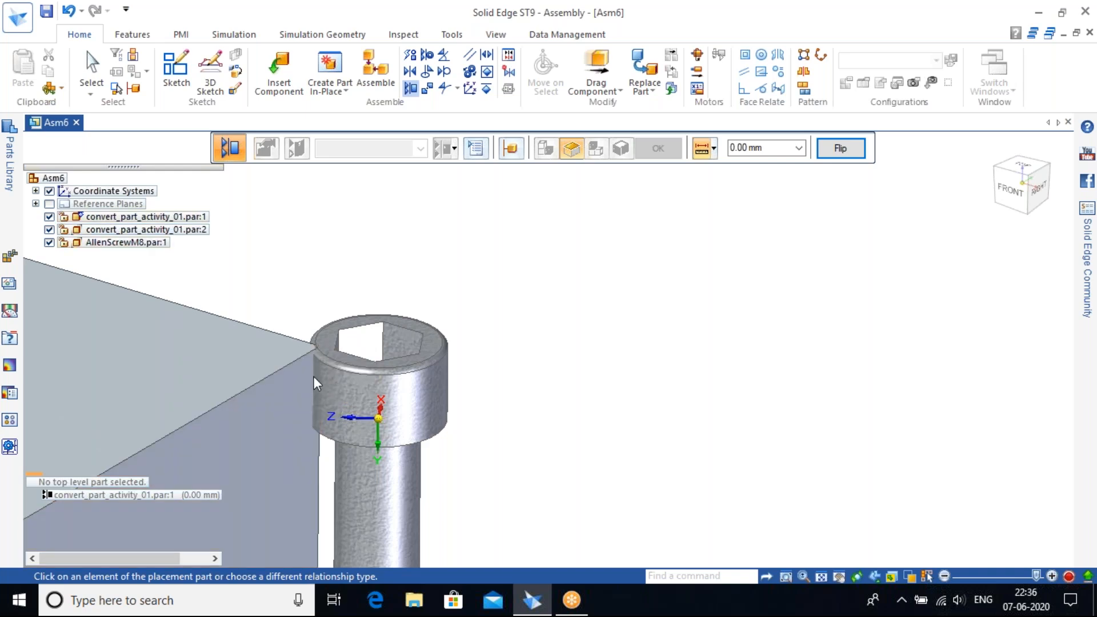
pyautogui.scroll(-3, 455, 416)
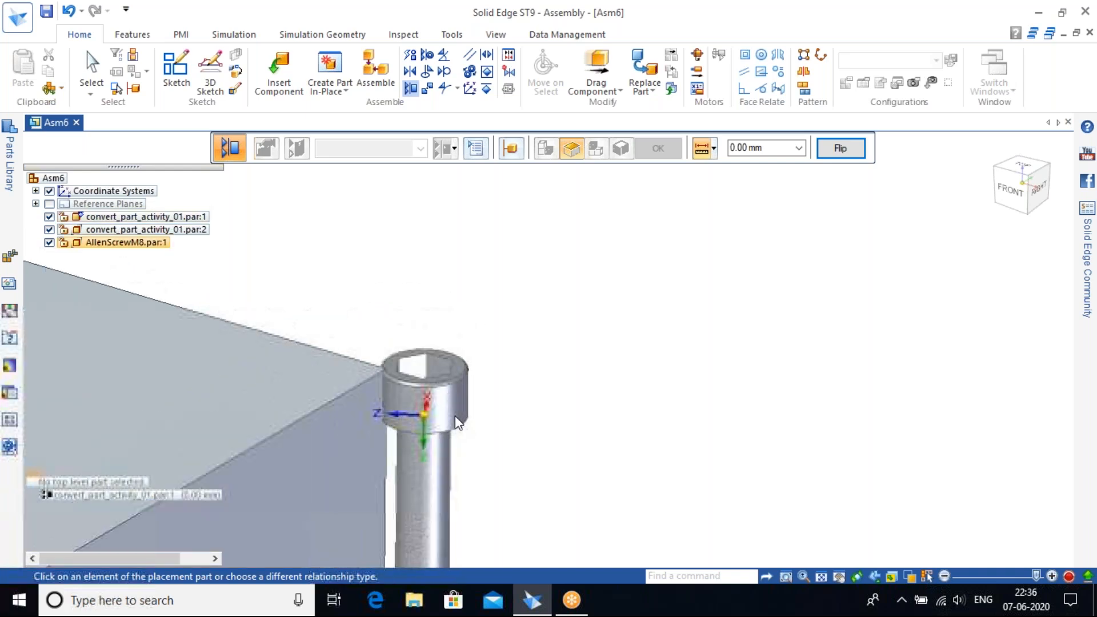
pyautogui.keyDown('shift'); pyautogui.moveTo(563, 429); pyautogui.dragTo(761, 320, button='middle'); pyautogui.keyUp('shift')
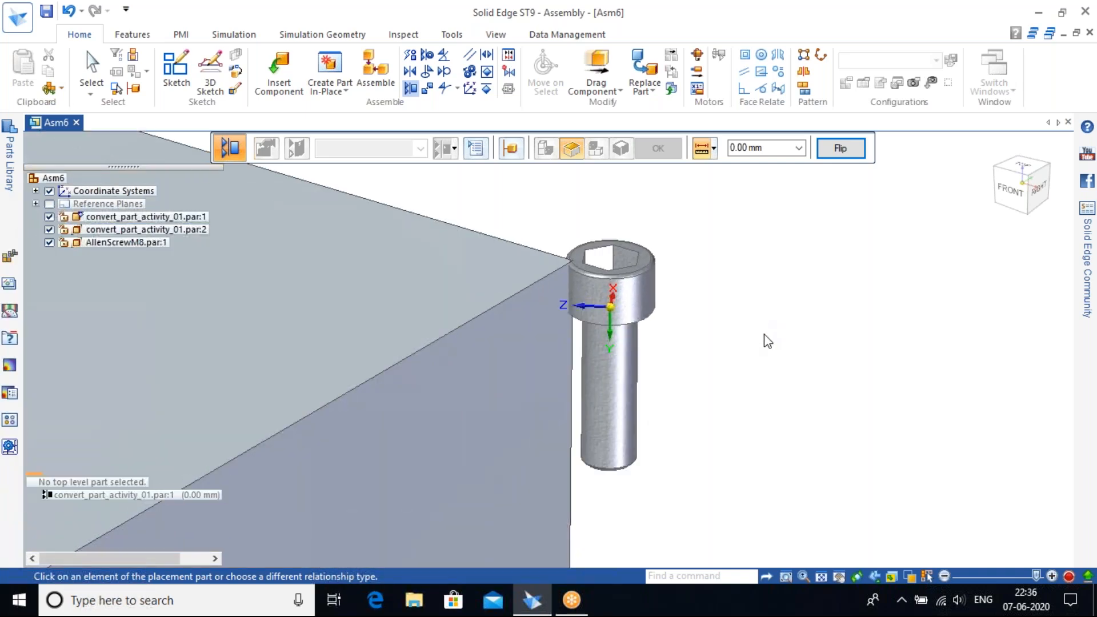
pyautogui.click(597, 69)
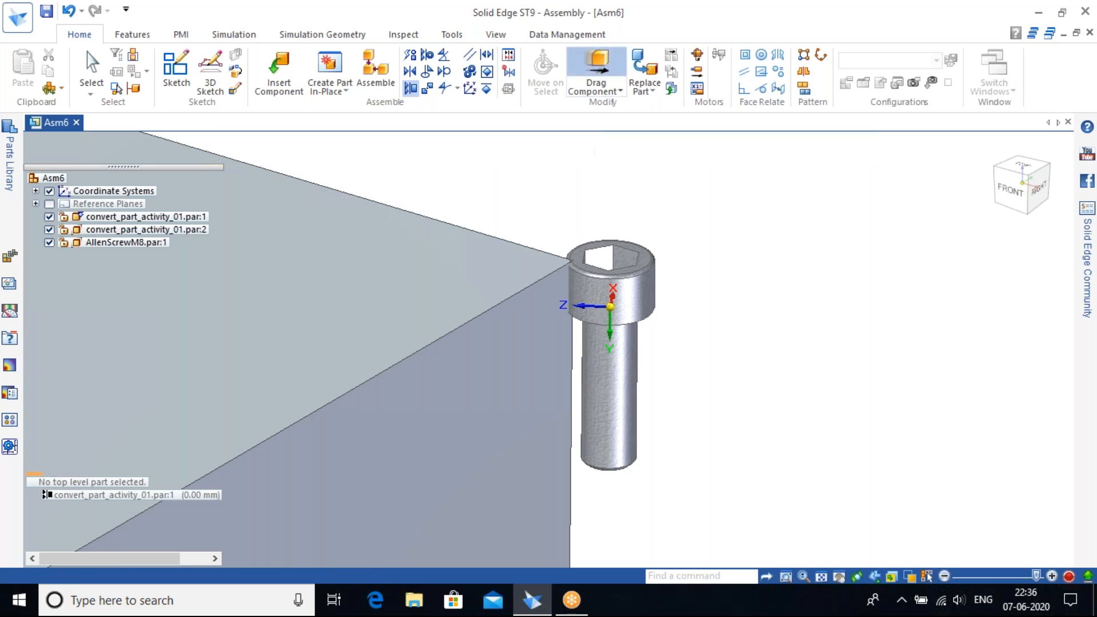
pyautogui.click(606, 58)
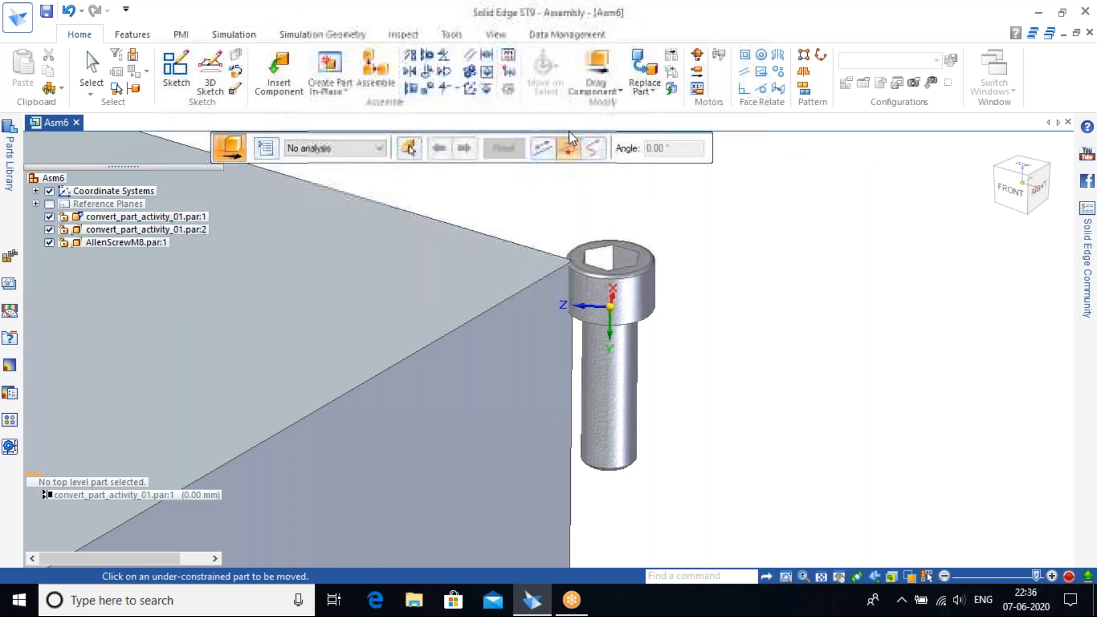
pyautogui.click(543, 148)
pyautogui.click(595, 300)
pyautogui.moveTo(595, 301); pyautogui.dragTo(569, 293)
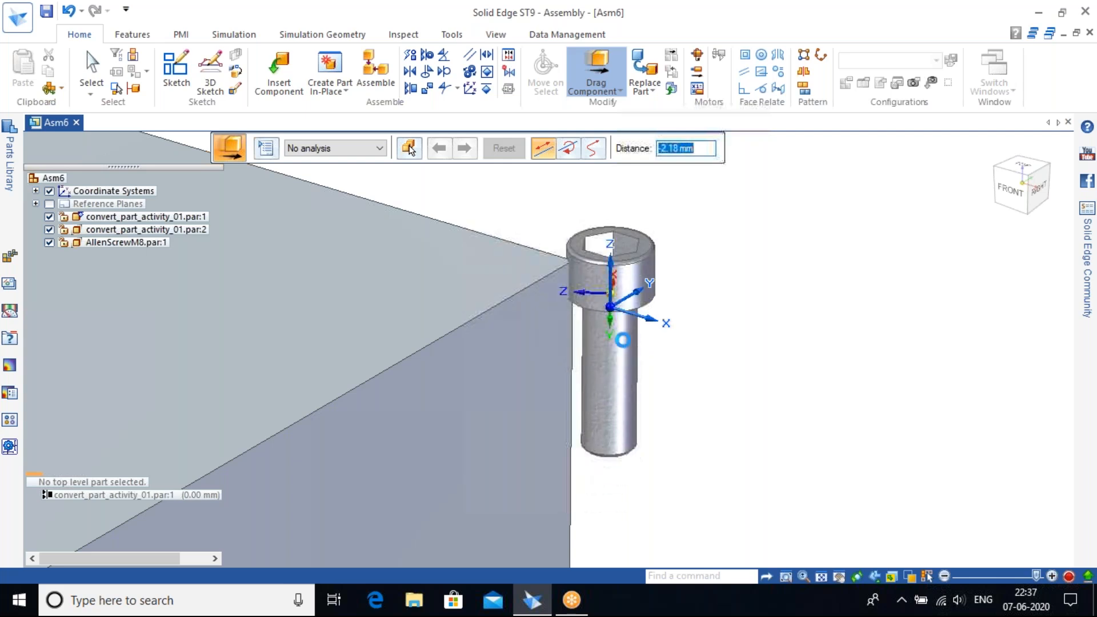
pyautogui.moveTo(622, 333); pyautogui.dragTo(488, 361)
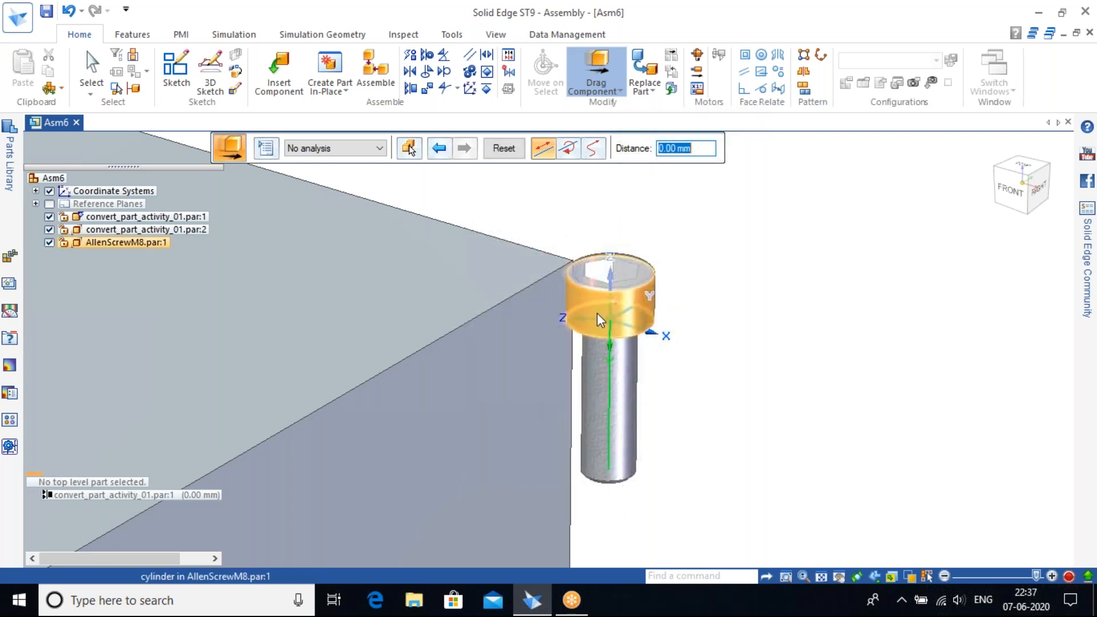
# Slide AllenScrewM8 well below the first part's top corner, and bring it partway back up along the vertical edge.
pyautogui.click(632, 307)
pyautogui.click(651, 297)
pyautogui.moveTo(663, 290); pyautogui.dragTo(570, 424)
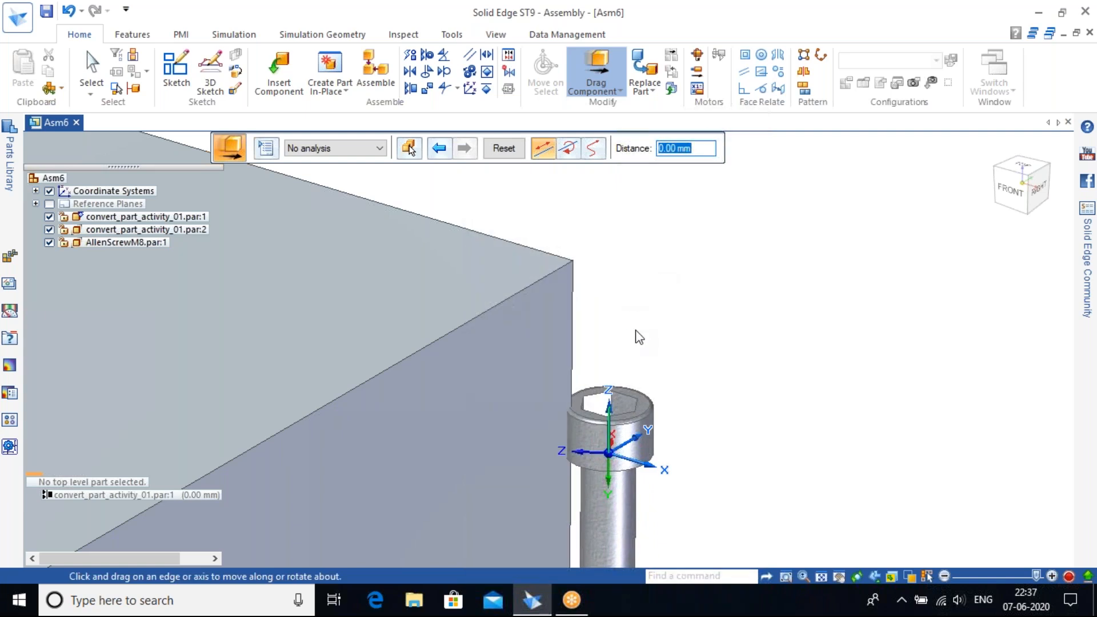
pyautogui.click(520, 290)
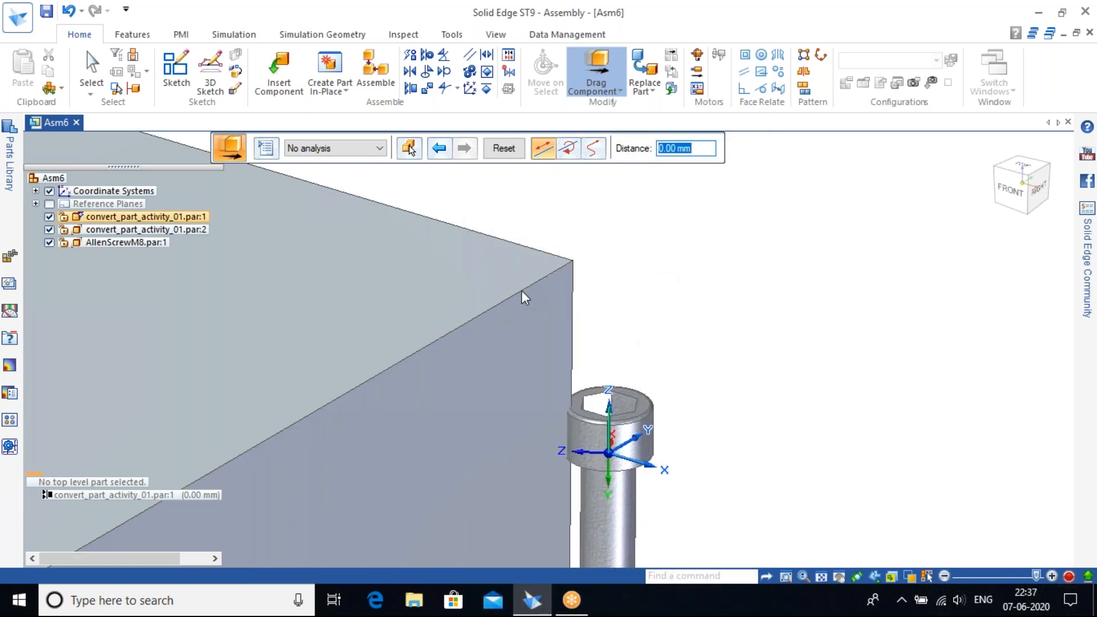
pyautogui.moveTo(615, 455); pyautogui.dragTo(505, 309)
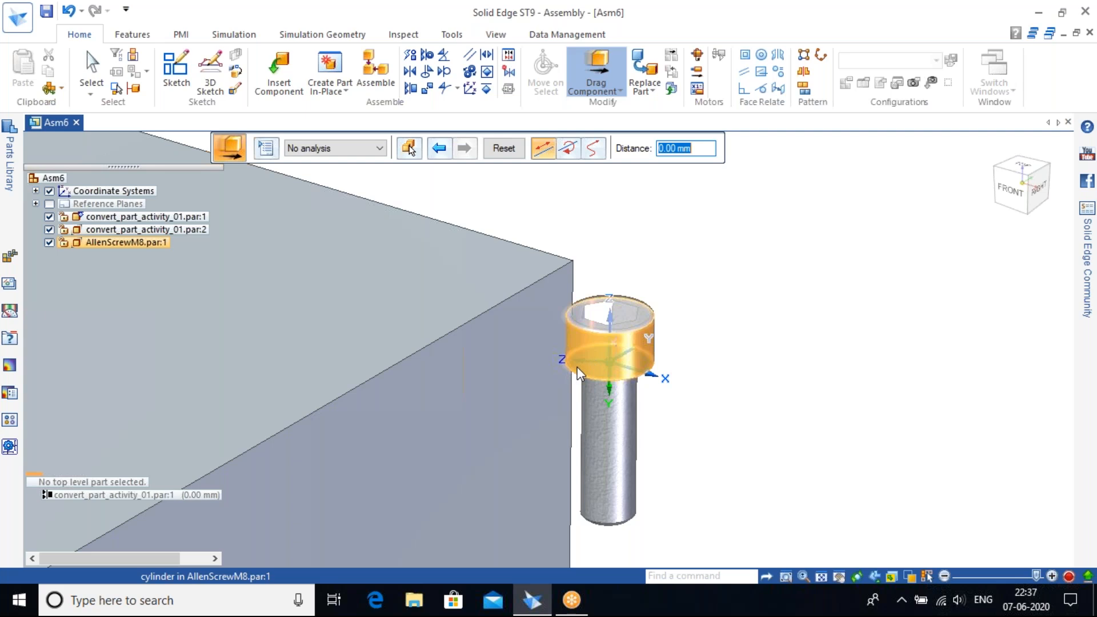
pyautogui.click(647, 341)
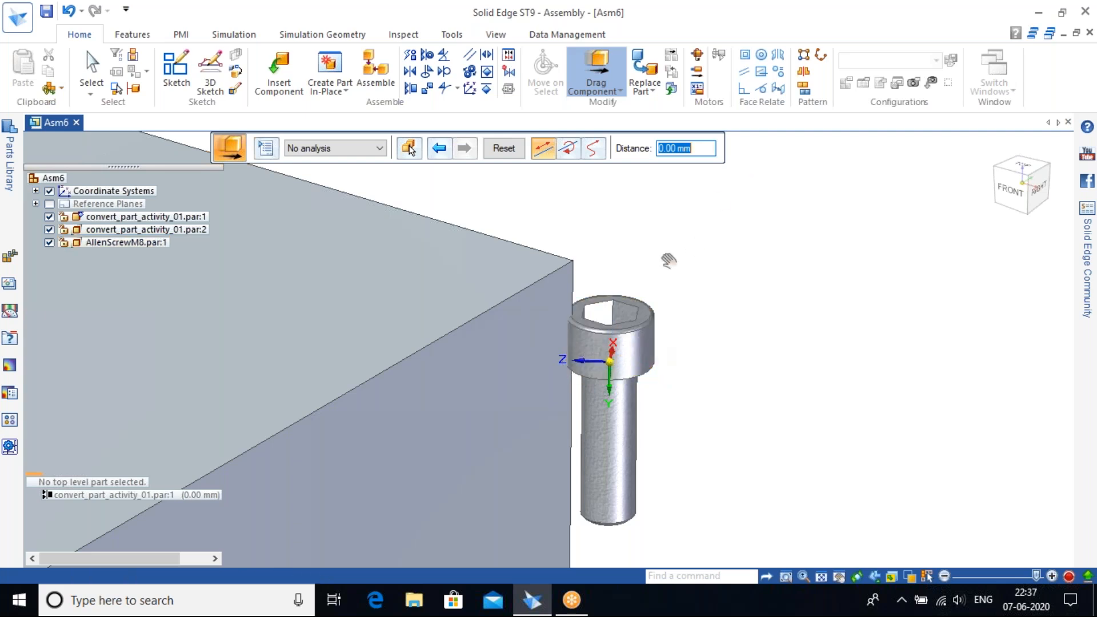
# Move AllenScrewM8 in freeform mode along the first part's side to test its remaining movement.
pyautogui.click(604, 152)
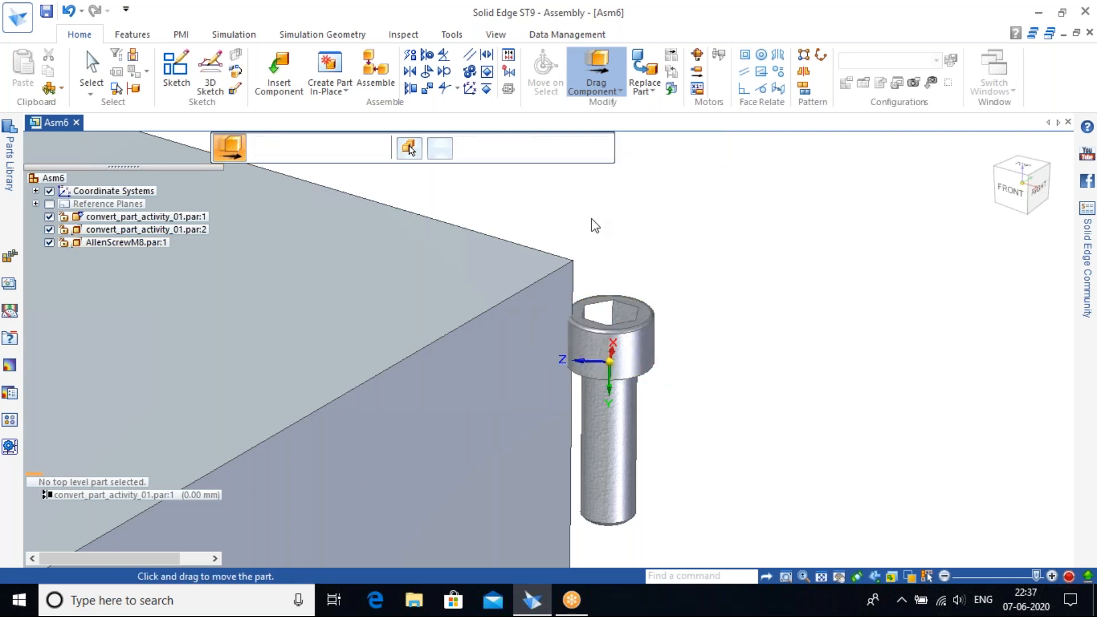
pyautogui.moveTo(611, 359); pyautogui.dragTo(699, 324)
pyautogui.moveTo(604, 334); pyautogui.dragTo(604, 388)
pyautogui.keyDown('shift'); pyautogui.moveTo(685, 353); pyautogui.dragTo(809, 193, button='middle'); pyautogui.keyUp('shift')
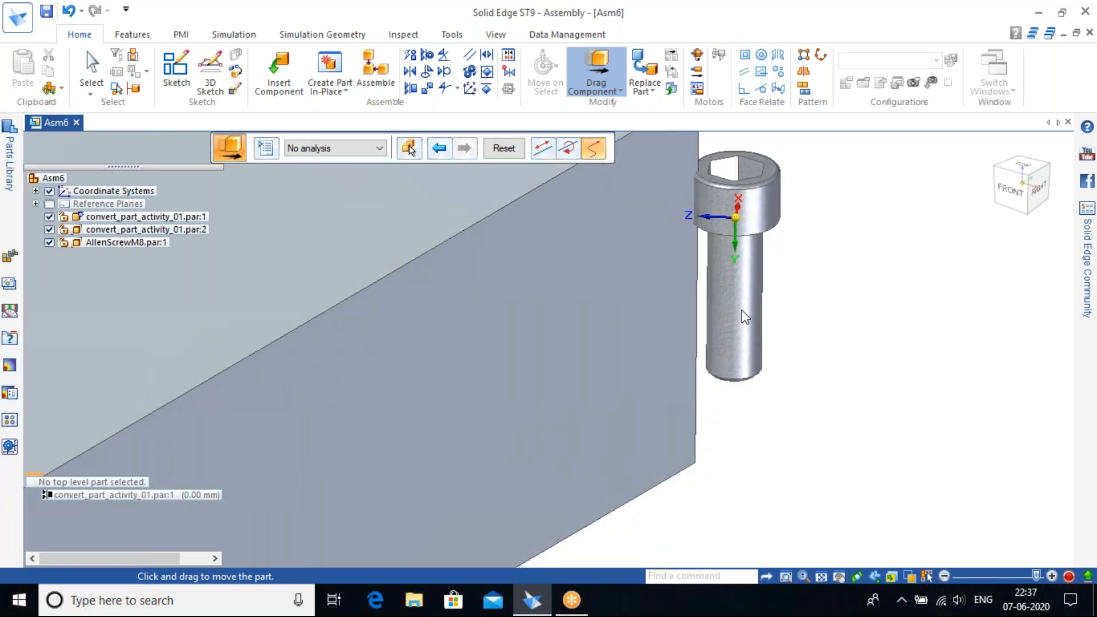
# Move the Allen screw upward along the base plate's side until its head rises above the plate's top corner.
pyautogui.scroll(-3, 742, 310)
pyautogui.moveTo(744, 278); pyautogui.dragTo(714, 198)
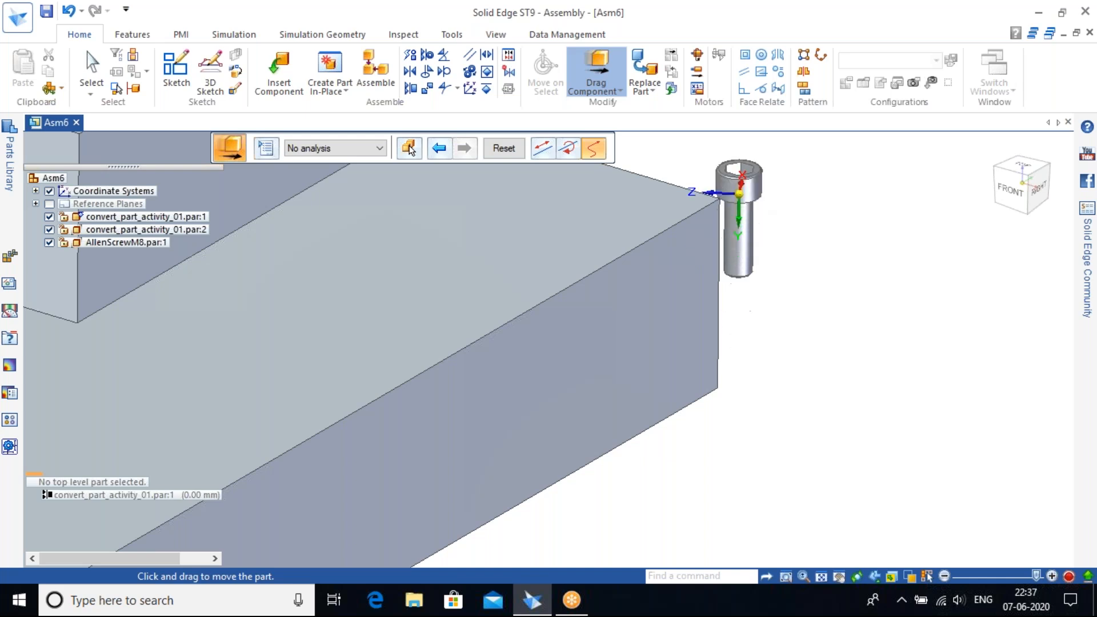
pyautogui.scroll(3, 759, 228)
pyautogui.scroll(-2, 745, 251)
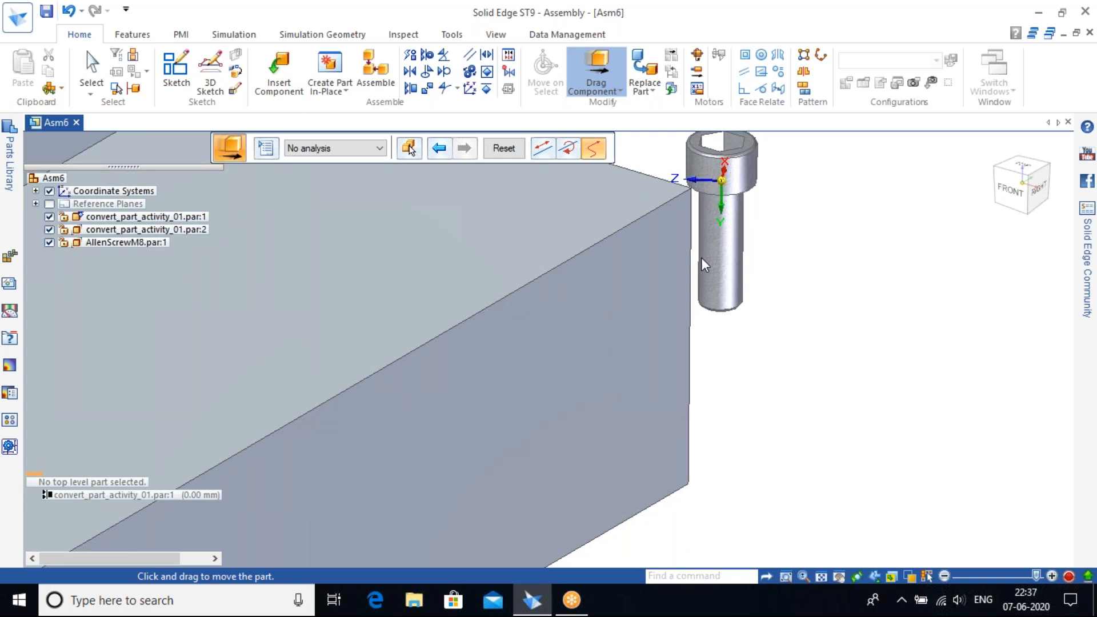
pyautogui.scroll(-2, 701, 257)
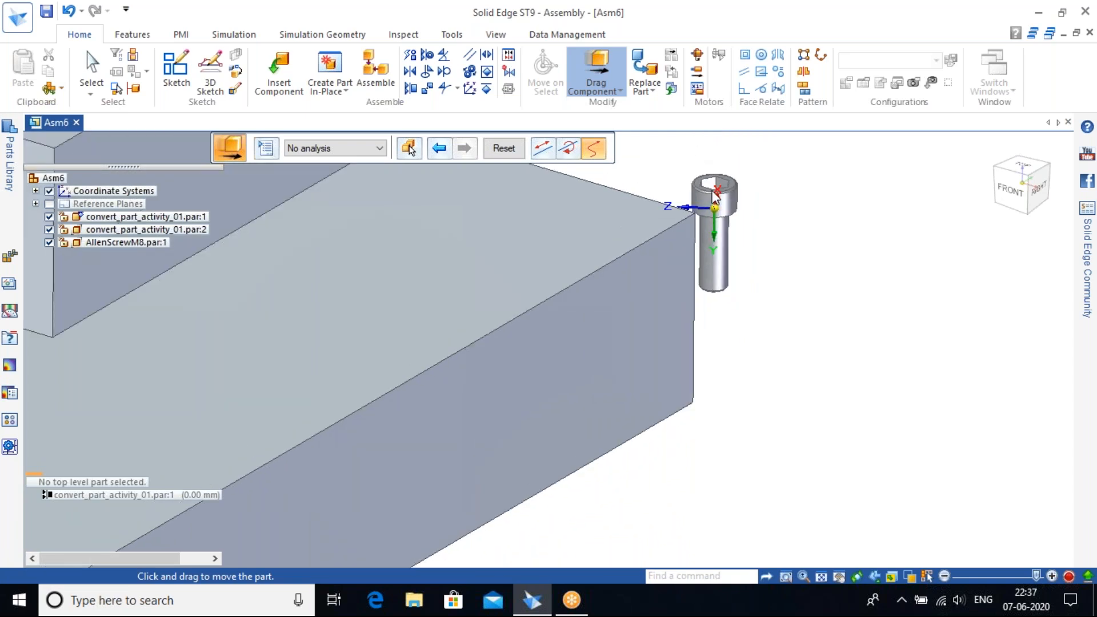
pyautogui.moveTo(731, 211); pyautogui.dragTo(715, 211, button='middle')
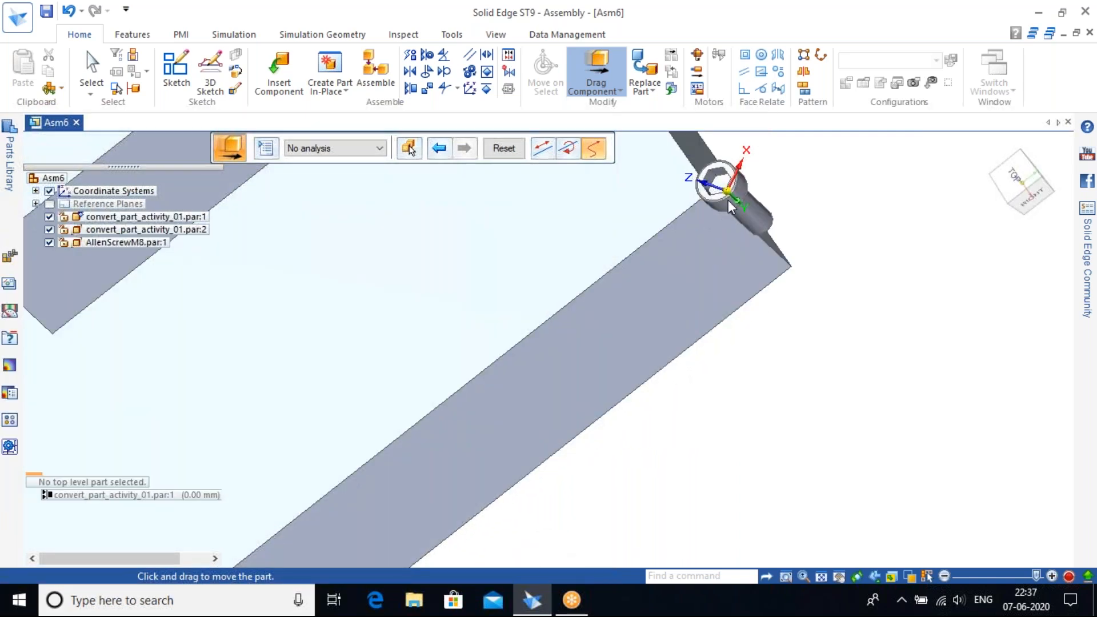
pyautogui.moveTo(731, 250); pyautogui.dragTo(766, 209, button='middle')
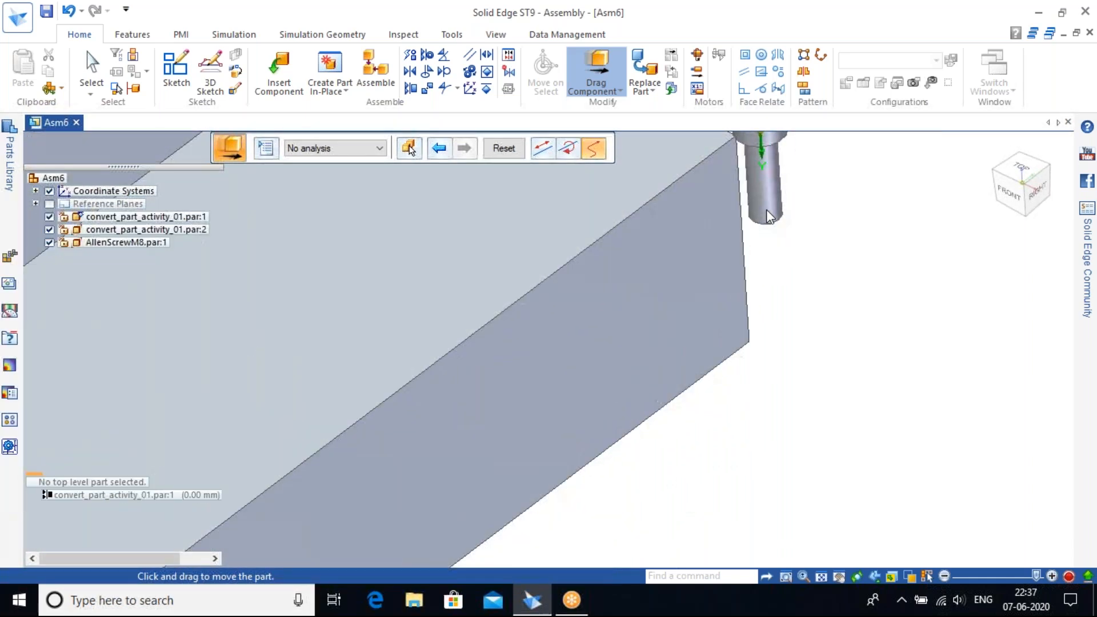
pyautogui.scroll(-7, 766, 209)
pyautogui.scroll(3, 639, 313)
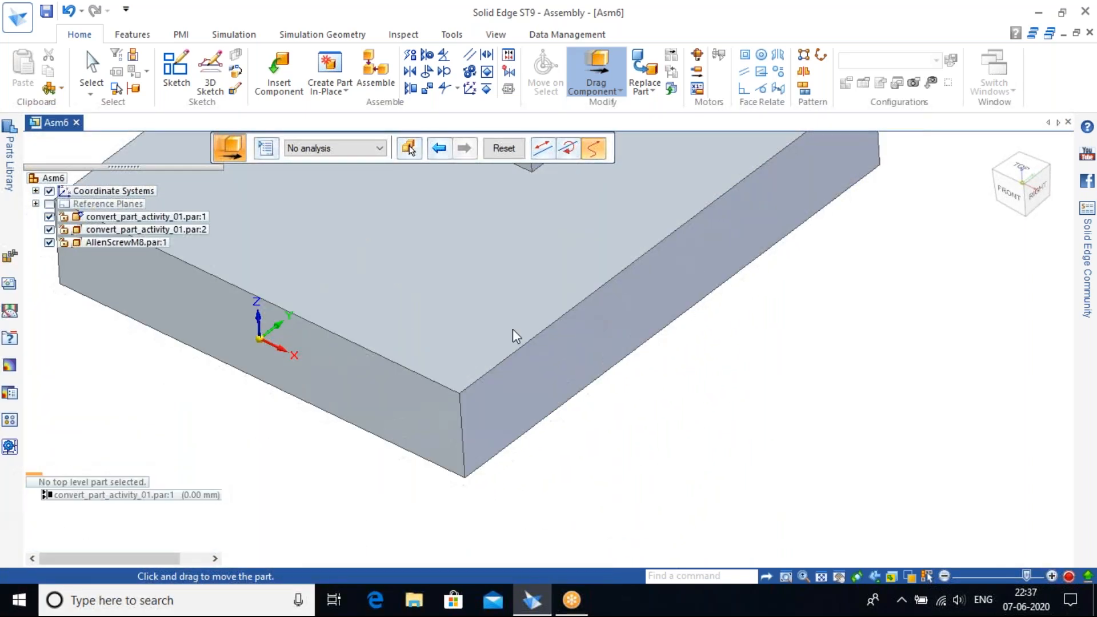
pyautogui.scroll(-5, 382, 282)
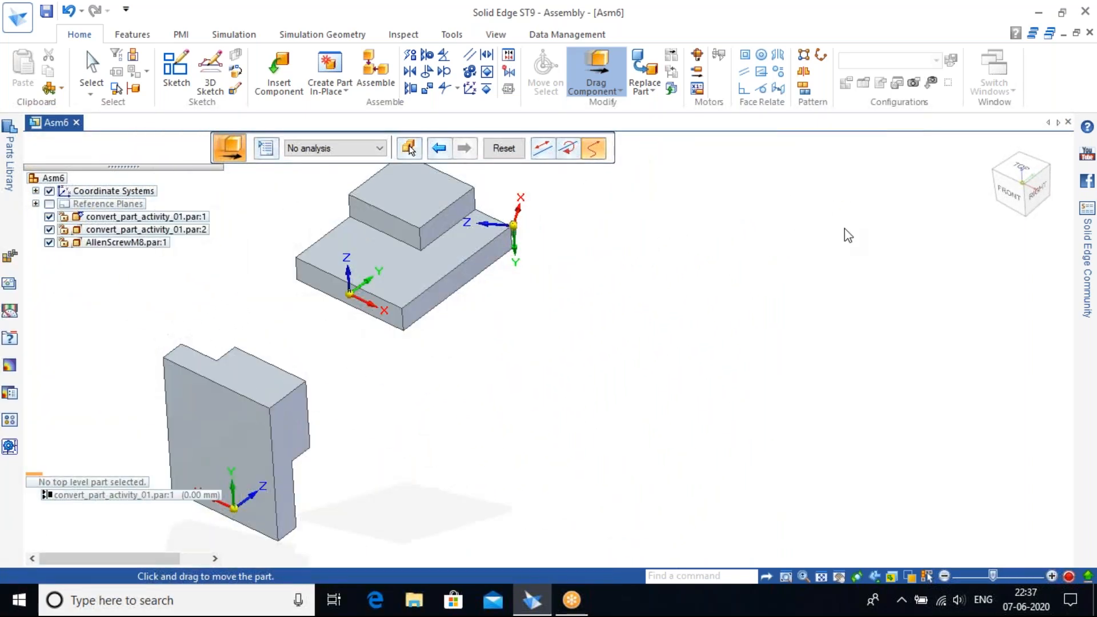
# Start creating a part in-place and save the assembly as Asm6 on the Desktop.
pyautogui.moveTo(984, 163)
pyautogui.scroll(3, 571, 302)
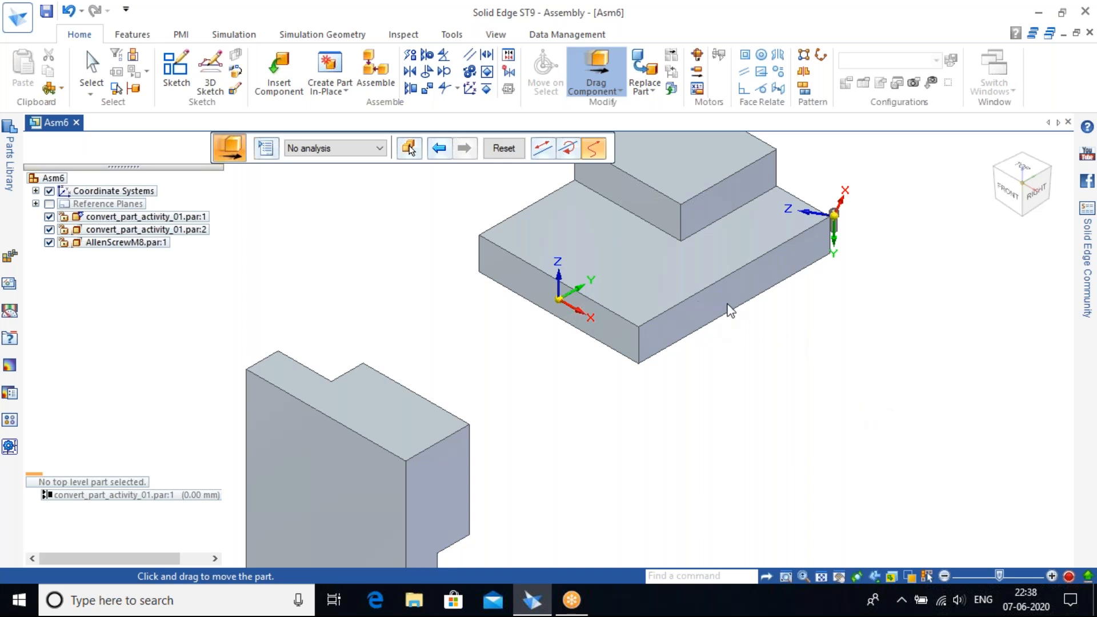
pyautogui.keyDown('shift'); pyautogui.moveTo(761, 311); pyautogui.dragTo(644, 309, button='middle'); pyautogui.keyUp('shift')
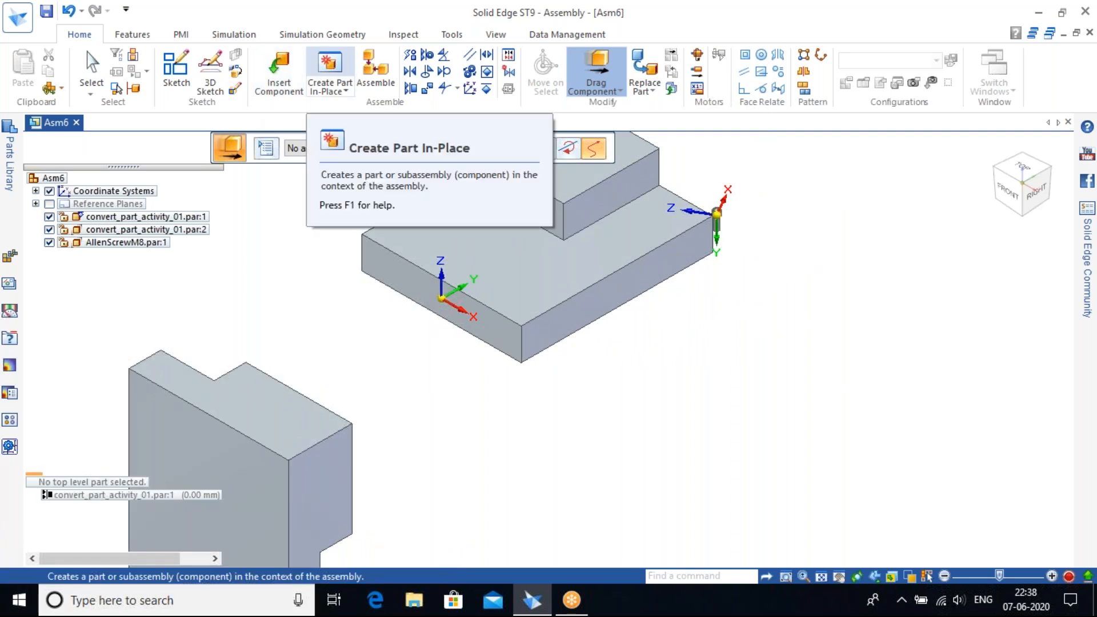
pyautogui.click(330, 62)
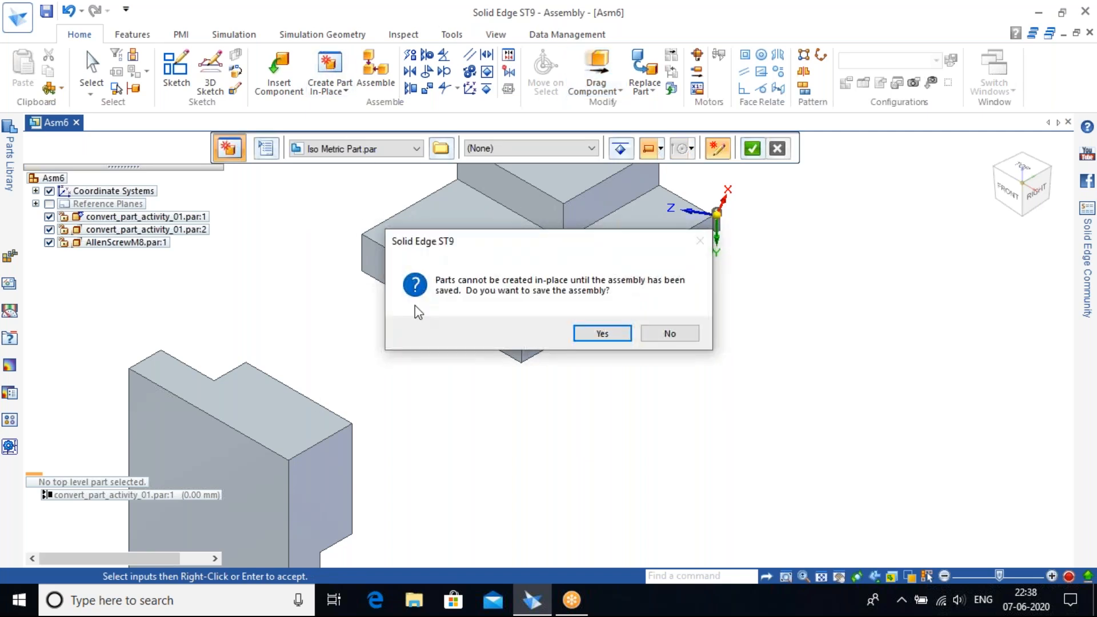
pyautogui.click(601, 334)
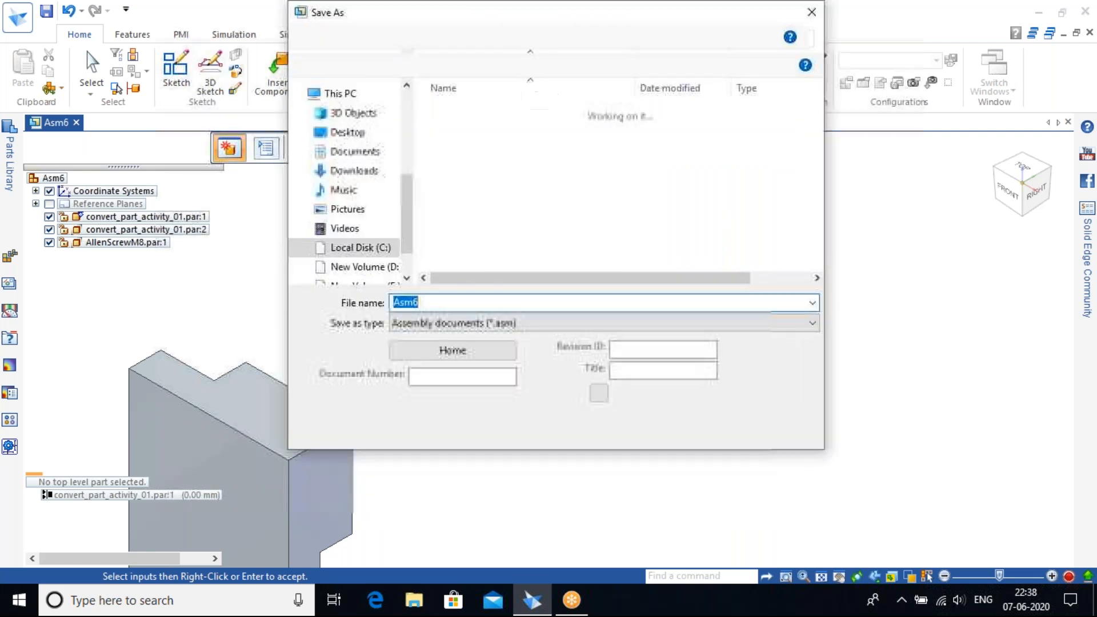
pyautogui.click(374, 139)
pyautogui.click(684, 433)
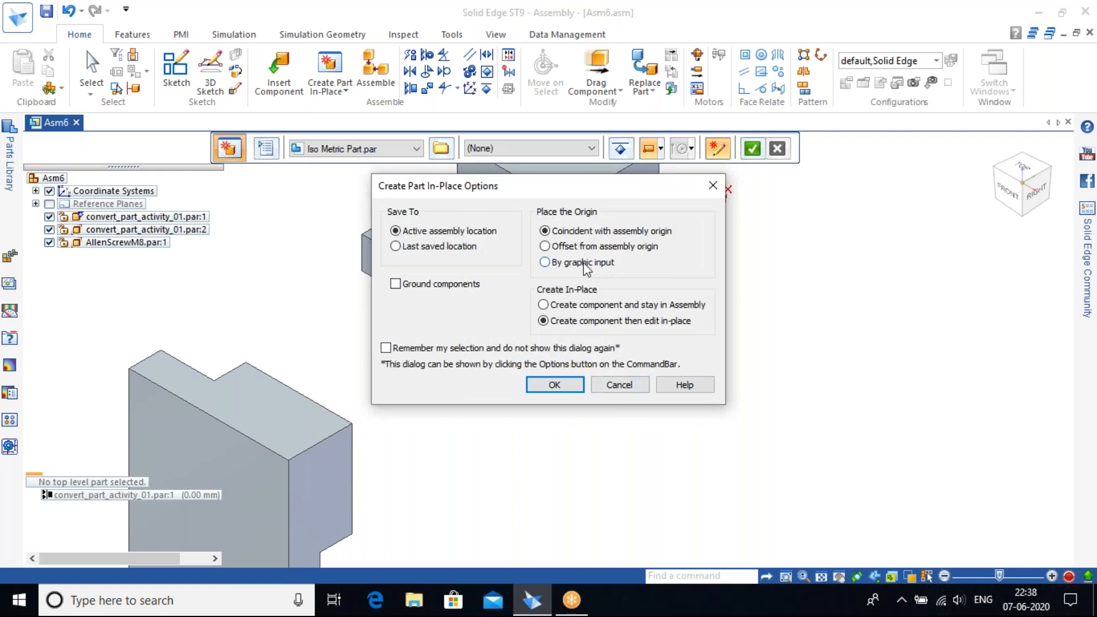
# Create the in-place part from Iso Metric Part.par with its origin in empty space beside the plate, saved as Part1 on the Desktop.
pyautogui.click(551, 386)
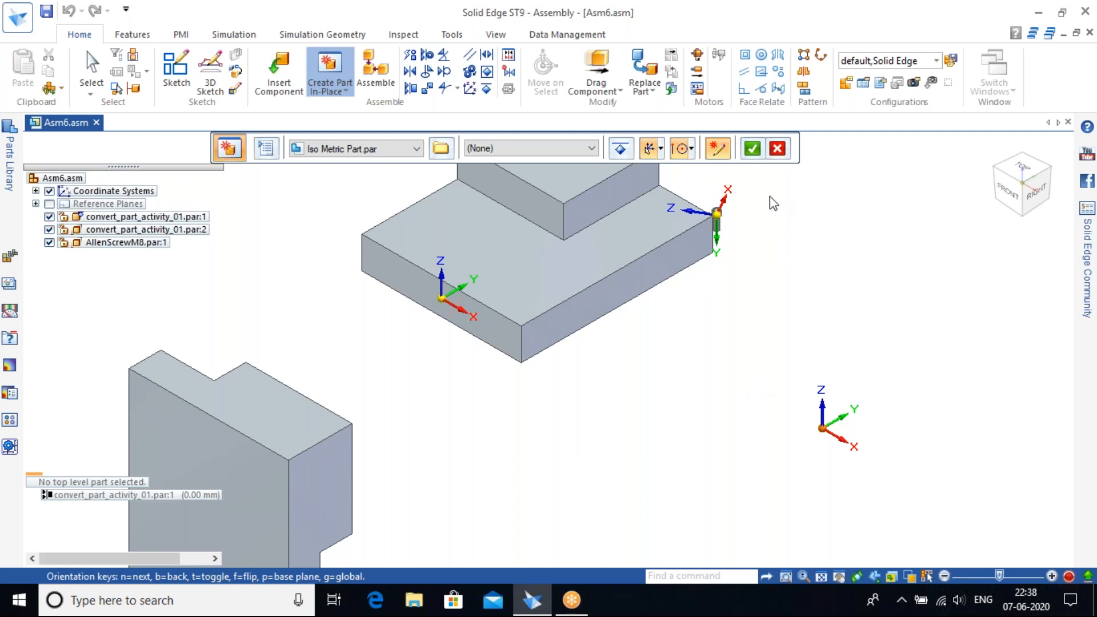
pyautogui.click(752, 150)
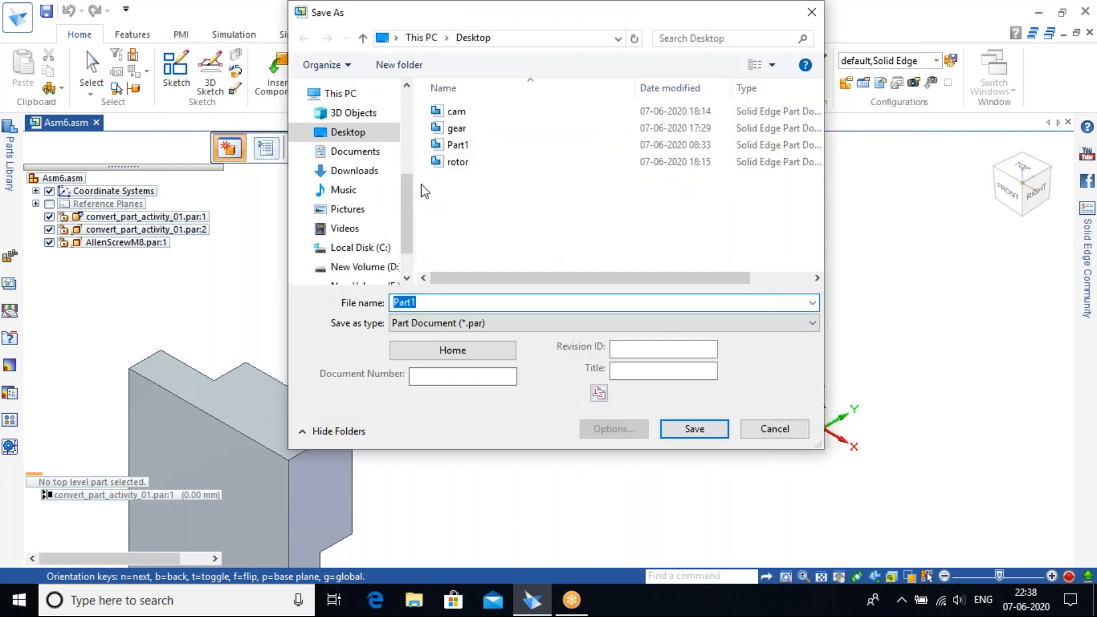
pyautogui.click(690, 430)
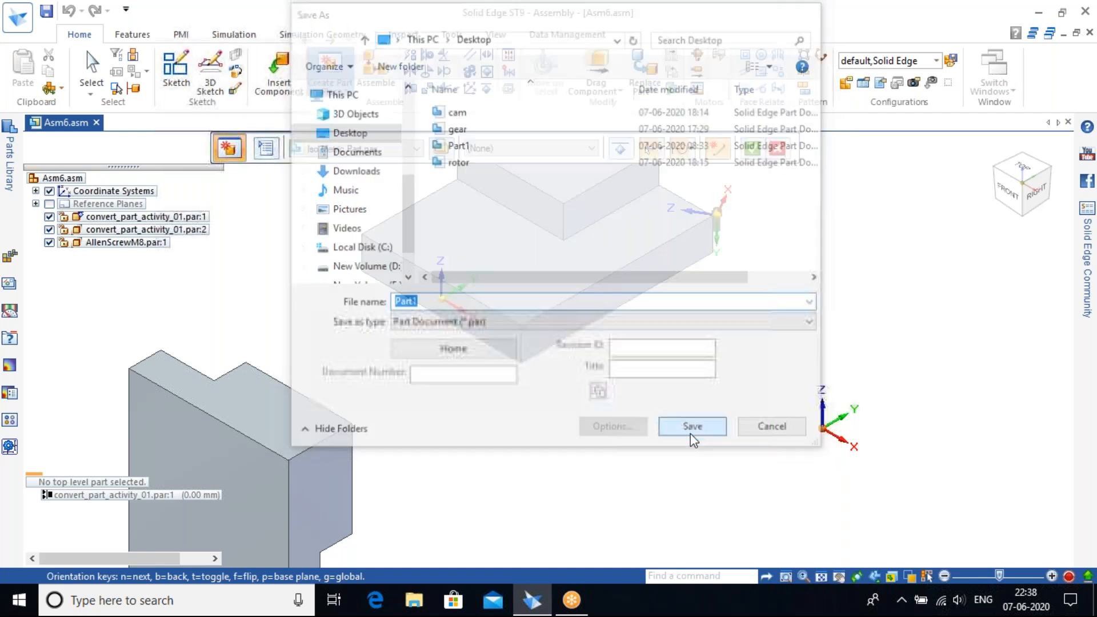
pyautogui.click(571, 334)
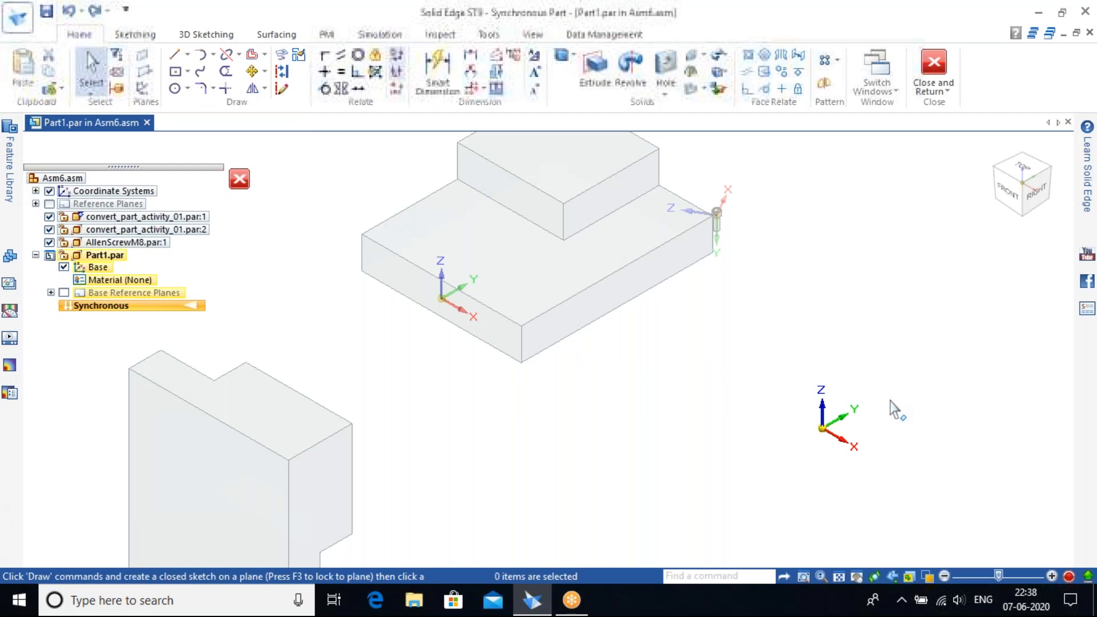
# Sketch a circle in the new part beside its origin on the horizontal plane.
pyautogui.click(175, 88)
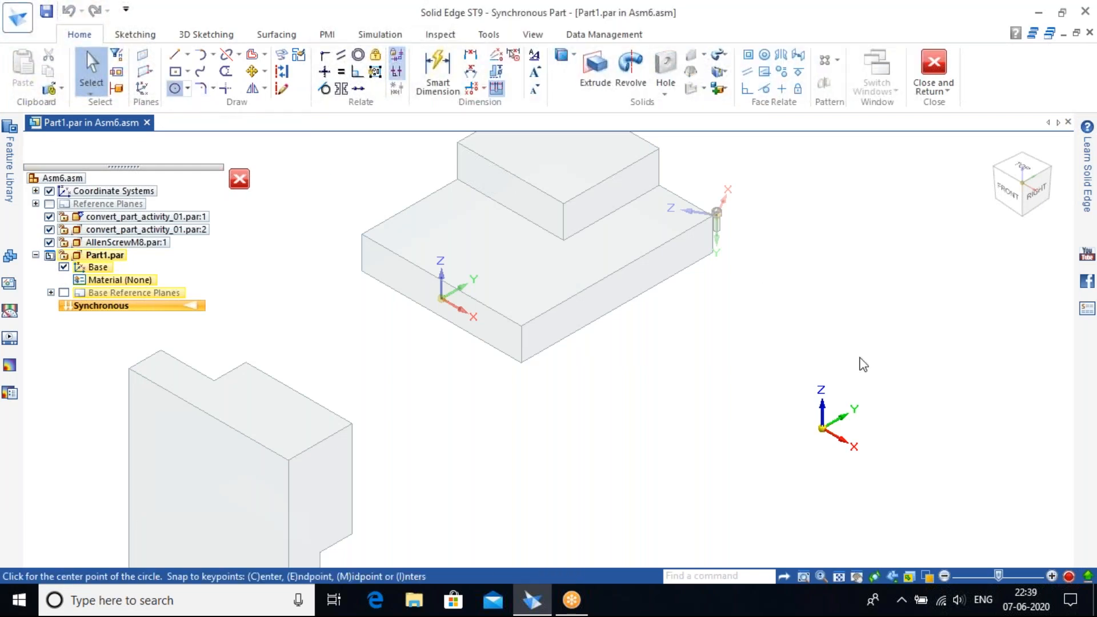
pyautogui.click(887, 417)
pyautogui.click(918, 394)
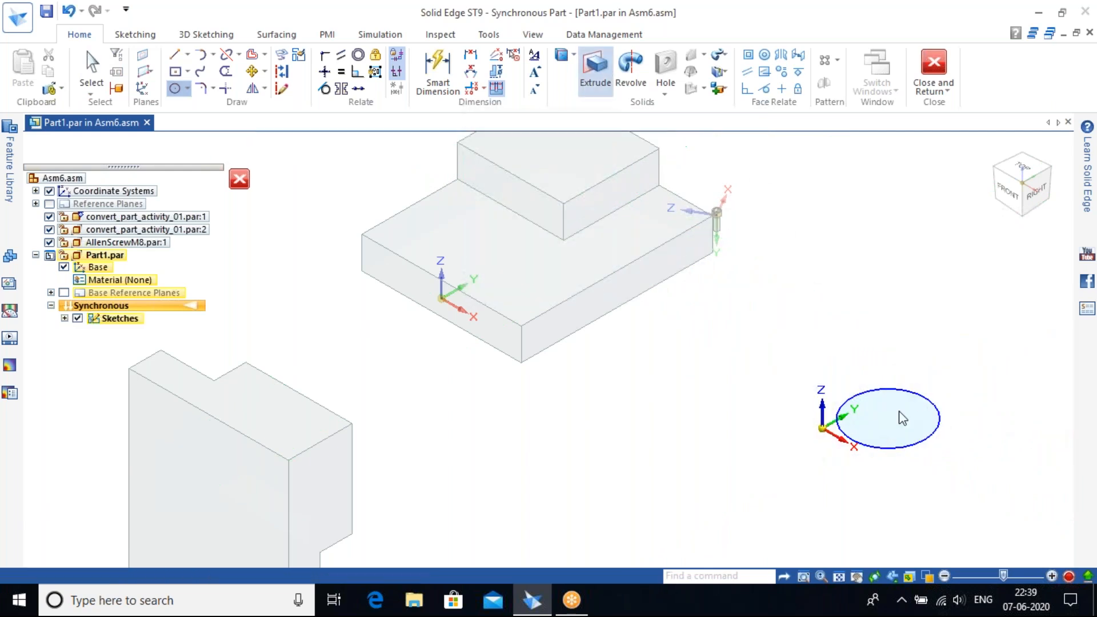
# Extrude the circle upward into a tall cylinder and return to the assembly.
pyautogui.click(932, 413)
pyautogui.rightClick(962, 363)
pyautogui.click(935, 185)
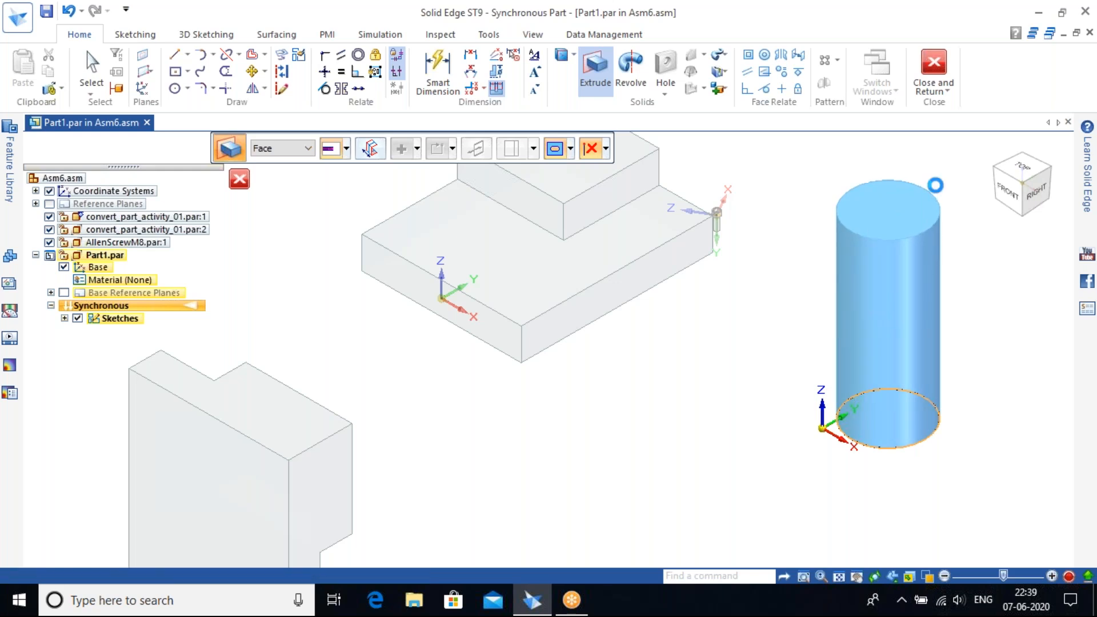
pyautogui.click(937, 64)
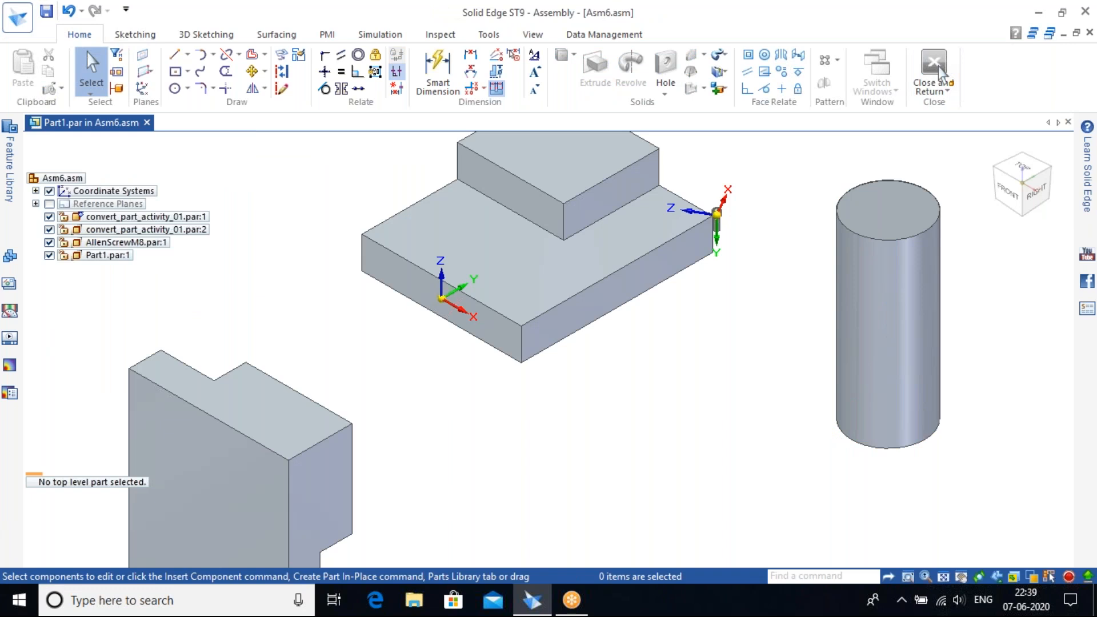
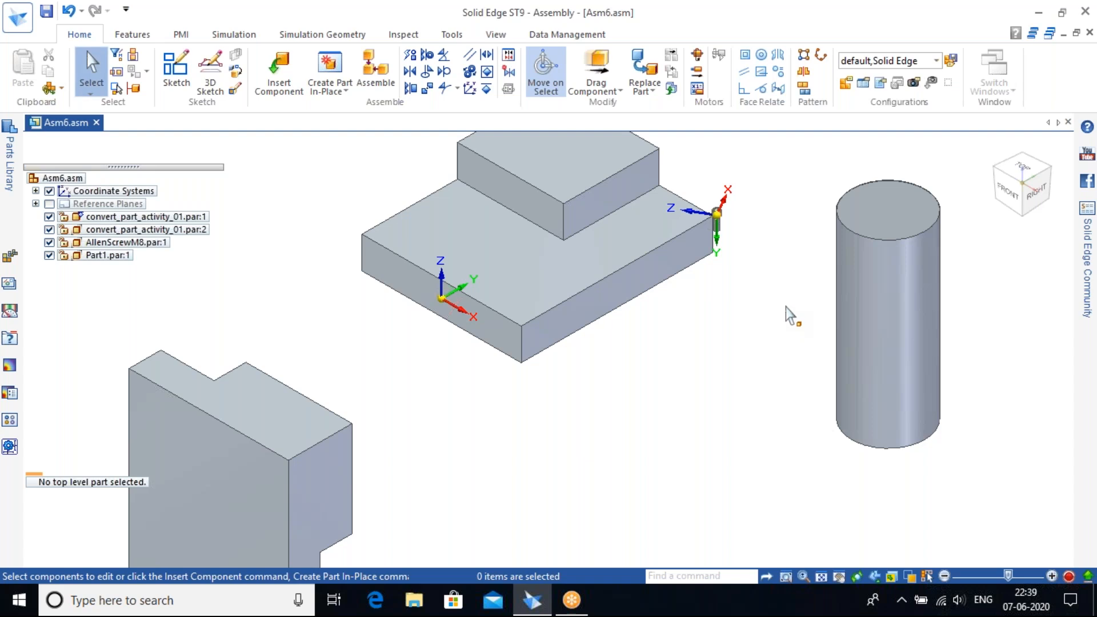
# Make the cylinder's round face tangent to the base plate's long side face with a 0.00 mm offset.
pyautogui.keyDown('shift'); pyautogui.moveTo(783, 300); pyautogui.dragTo(707, 324, button='middle'); pyautogui.keyUp('shift')
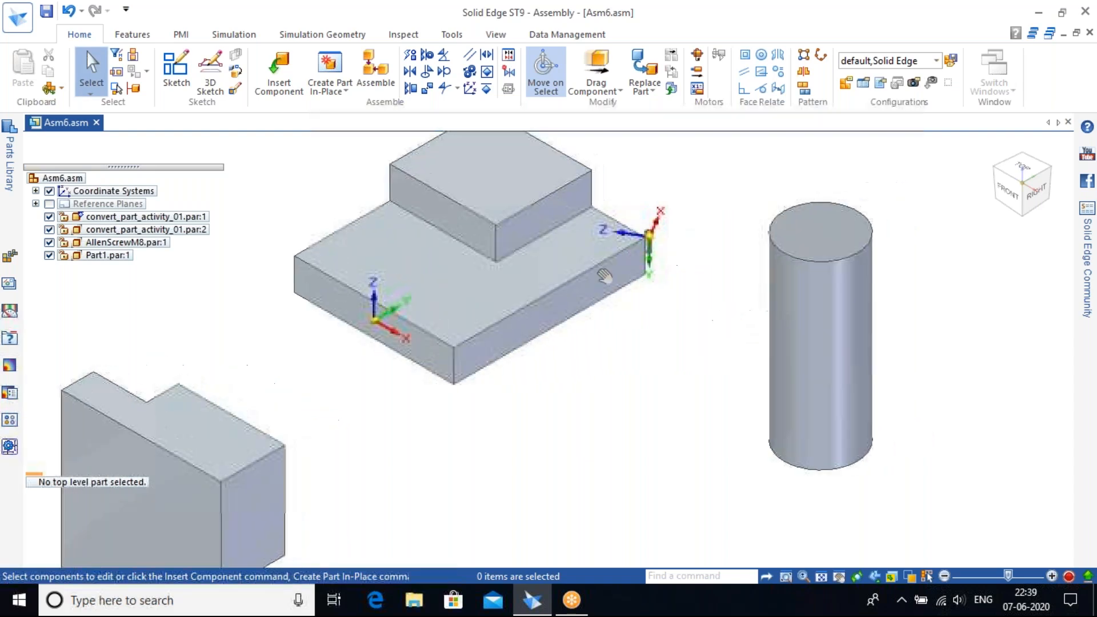
pyautogui.click(445, 71)
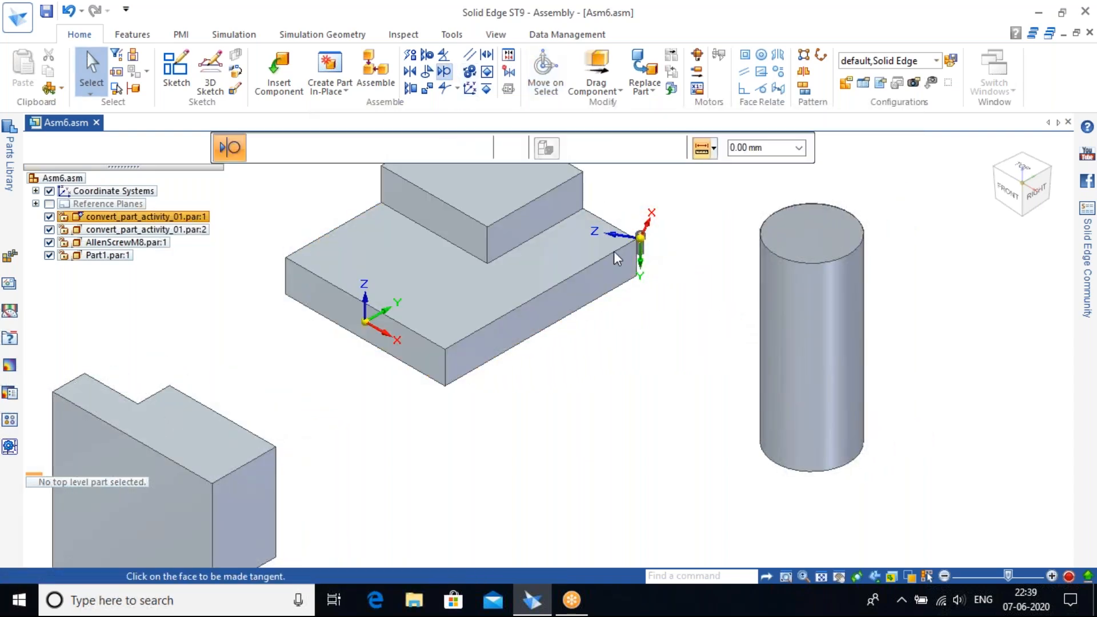
pyautogui.click(780, 334)
pyautogui.click(519, 338)
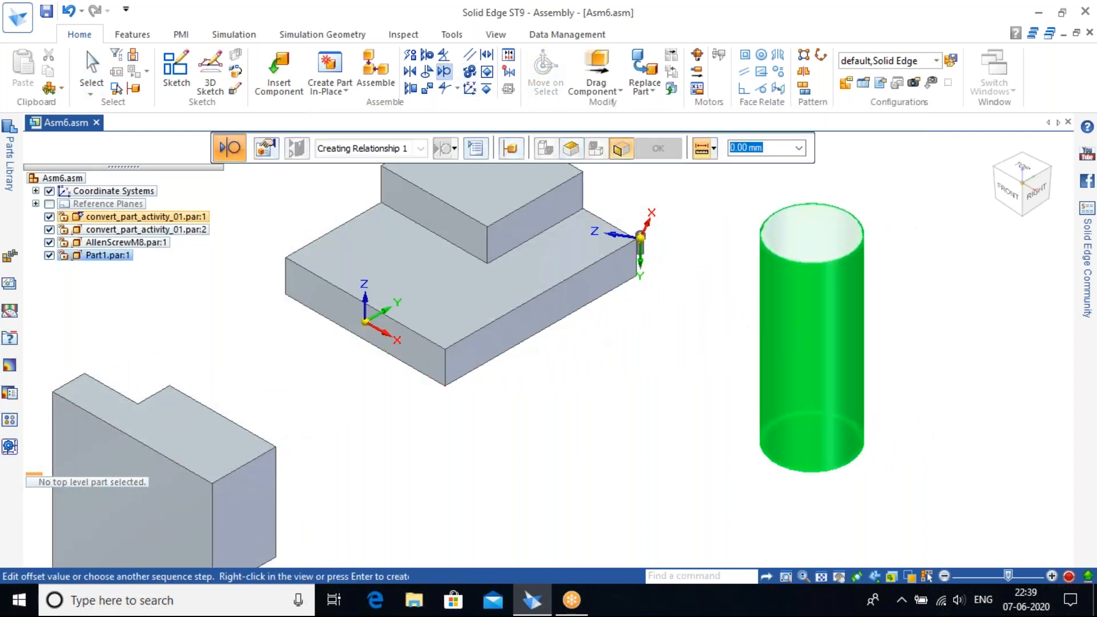
pyautogui.moveTo(594, 380); pyautogui.dragTo(698, 310, button='middle')
pyautogui.scroll(4, 434, 366)
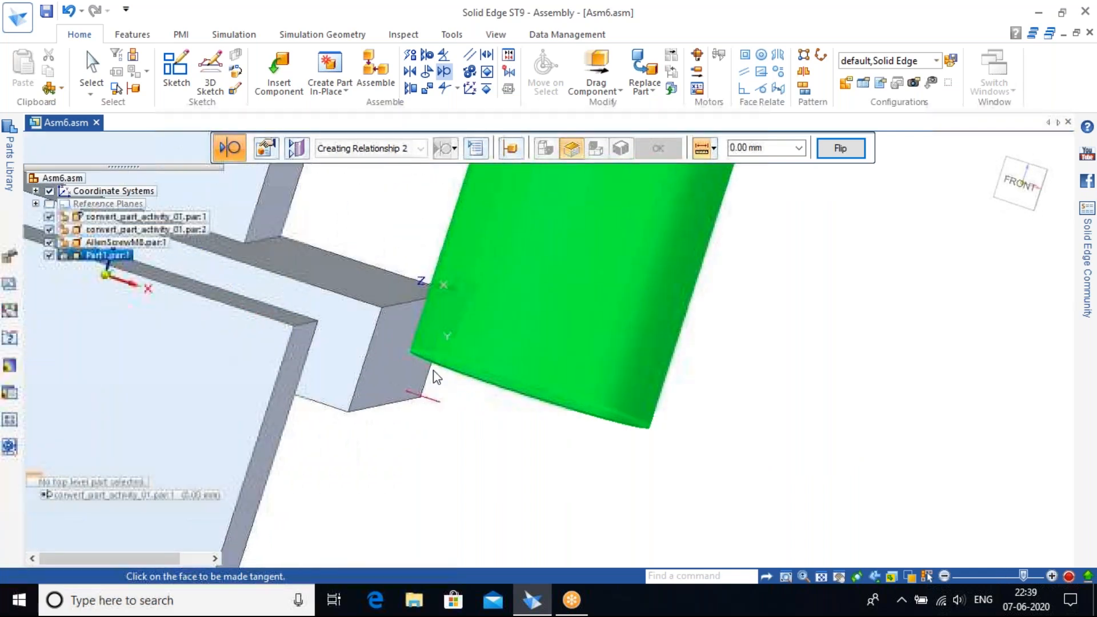
# Flip the cylinder's tangent side into the plate and back outside, inspect the contact, and end the Tangent command.
pyautogui.click(837, 160)
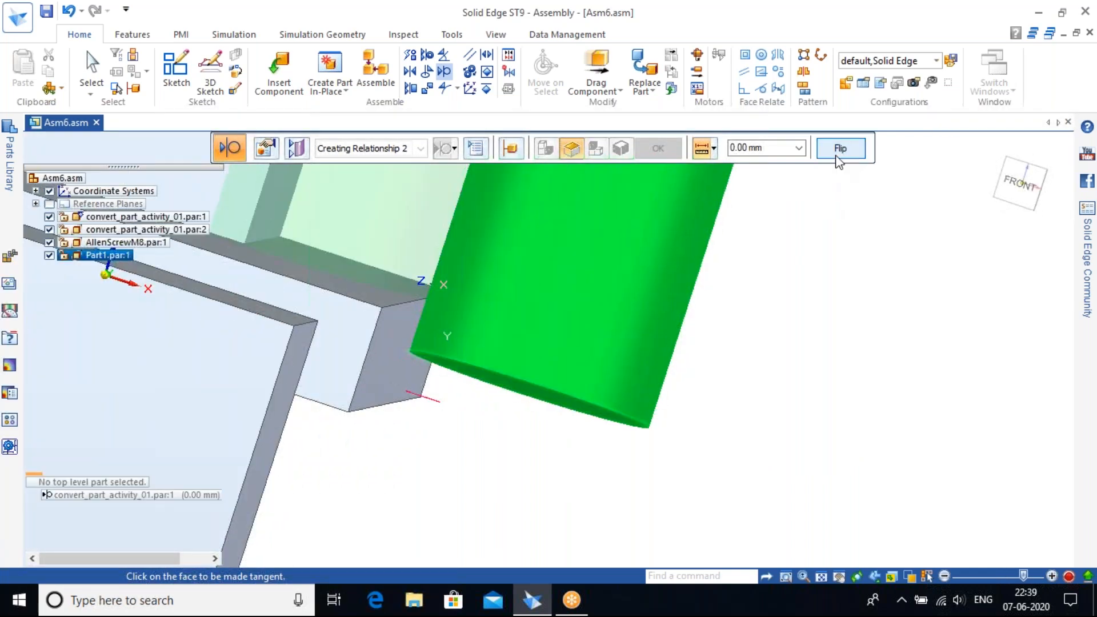
pyautogui.scroll(-3, 509, 313)
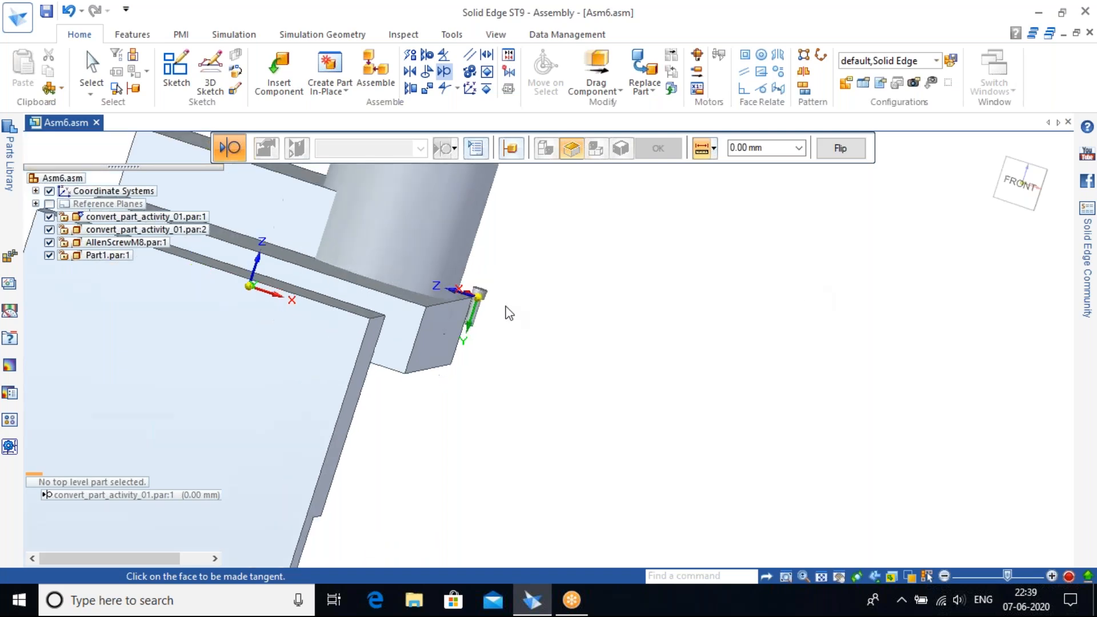
pyautogui.click(831, 160)
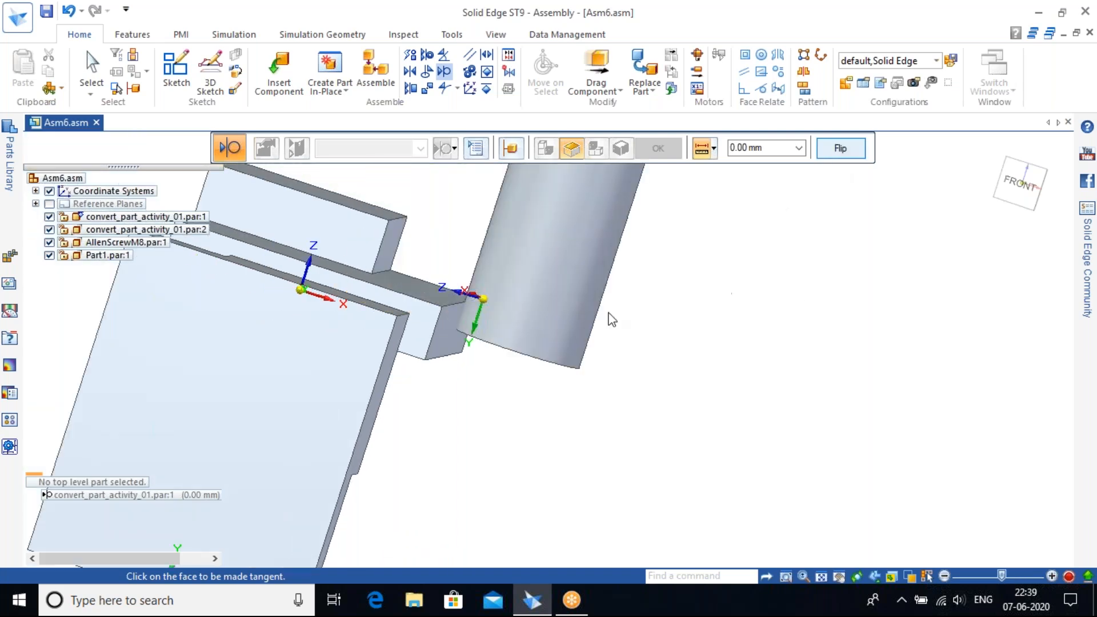
pyautogui.moveTo(428, 332); pyautogui.dragTo(503, 242, button='middle')
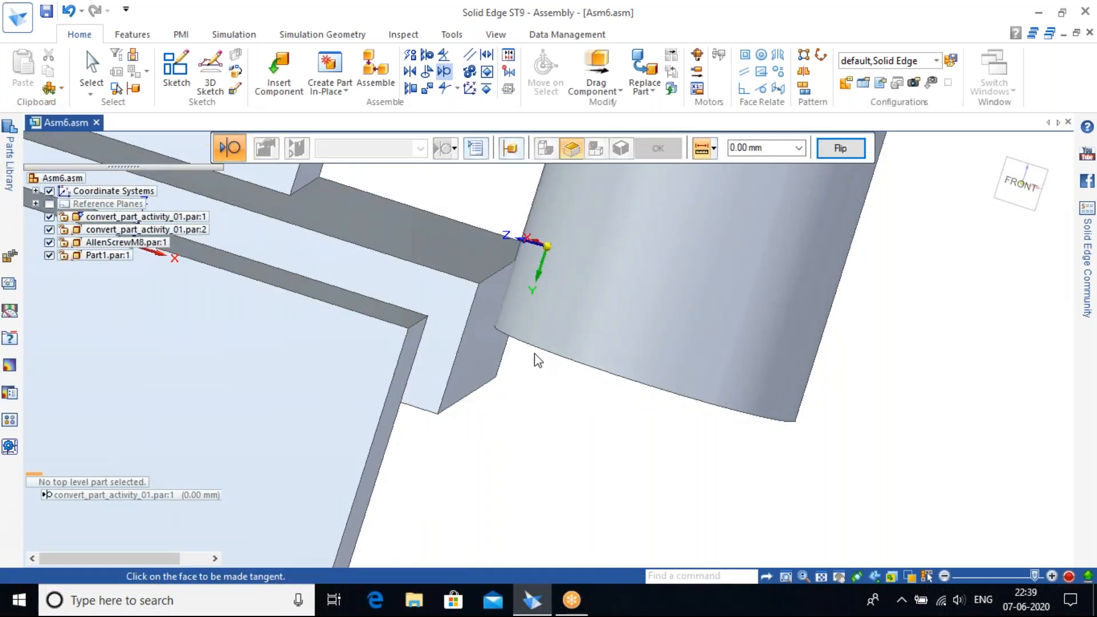
pyautogui.scroll(-3, 537, 360)
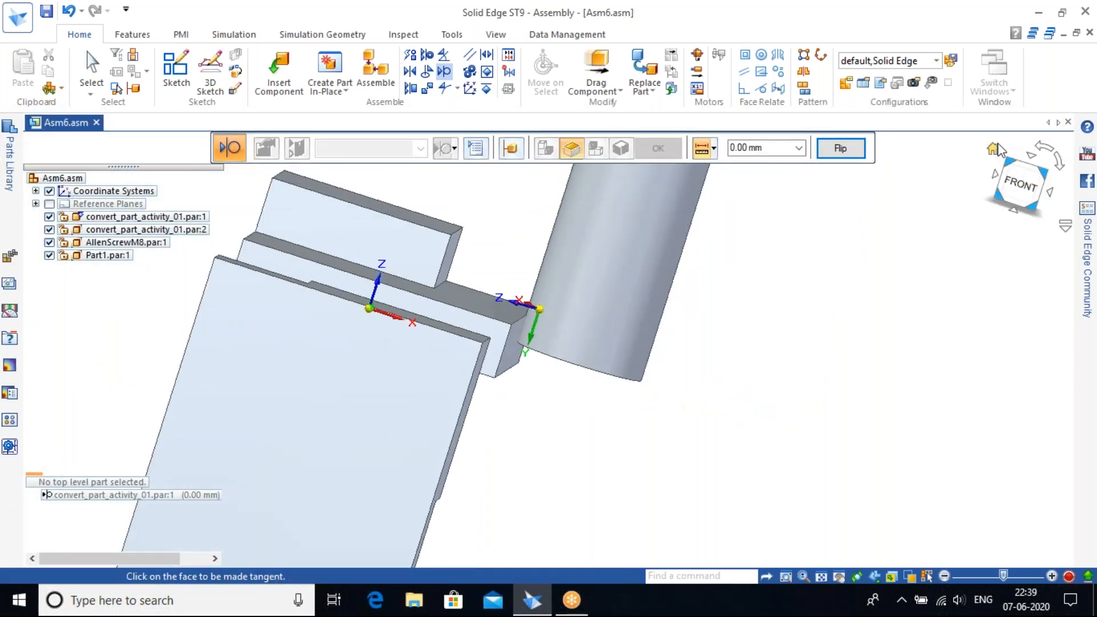
pyautogui.click(994, 150)
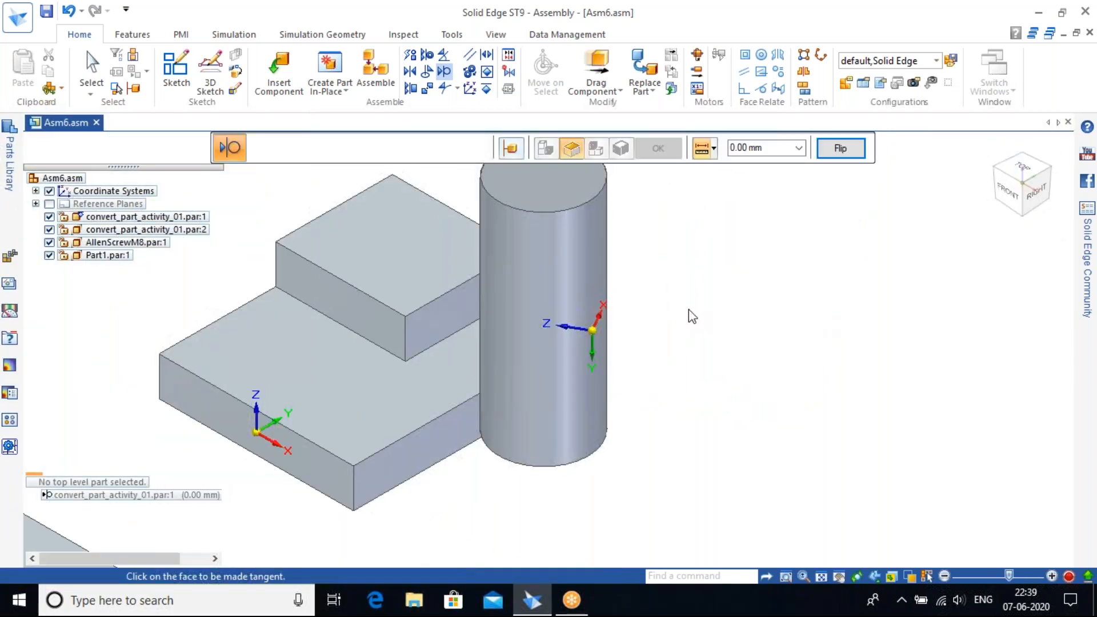
pyautogui.scroll(-2, 711, 319)
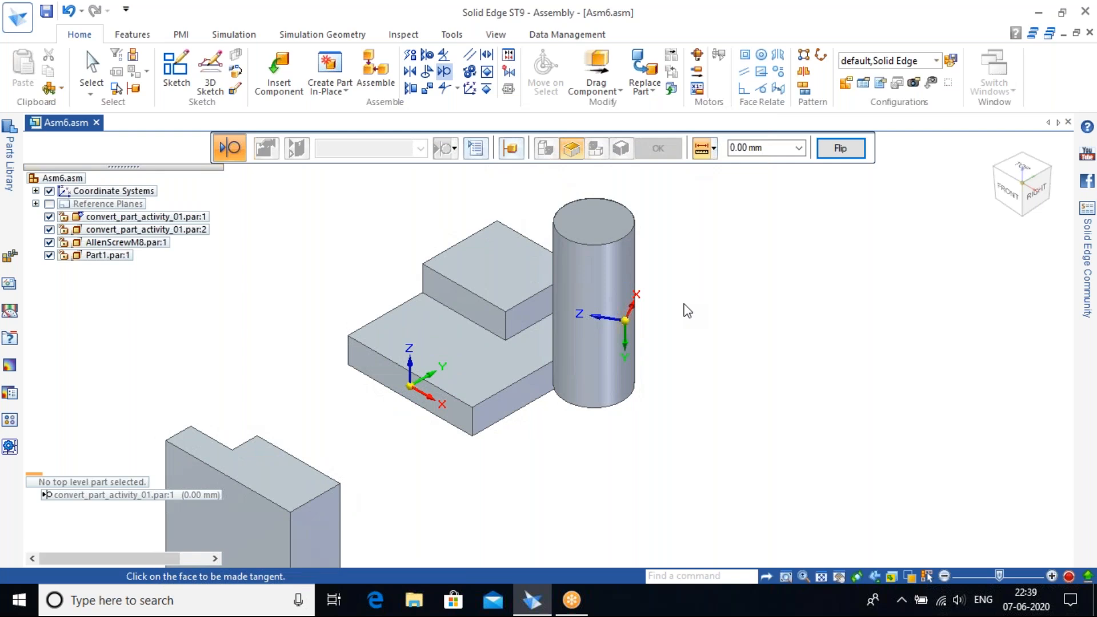
pyautogui.press('Escape')
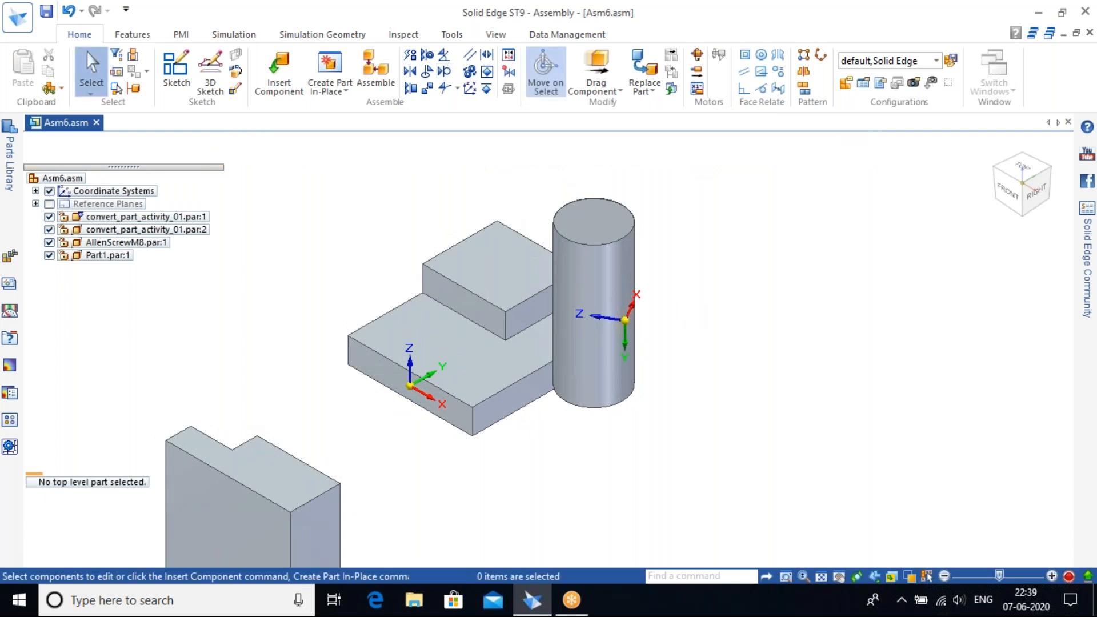
# Undo the last two operations, removing the cylinder's tangent relationship and the cylinder itself.
pyautogui.hotkey('ctrl', 'z')
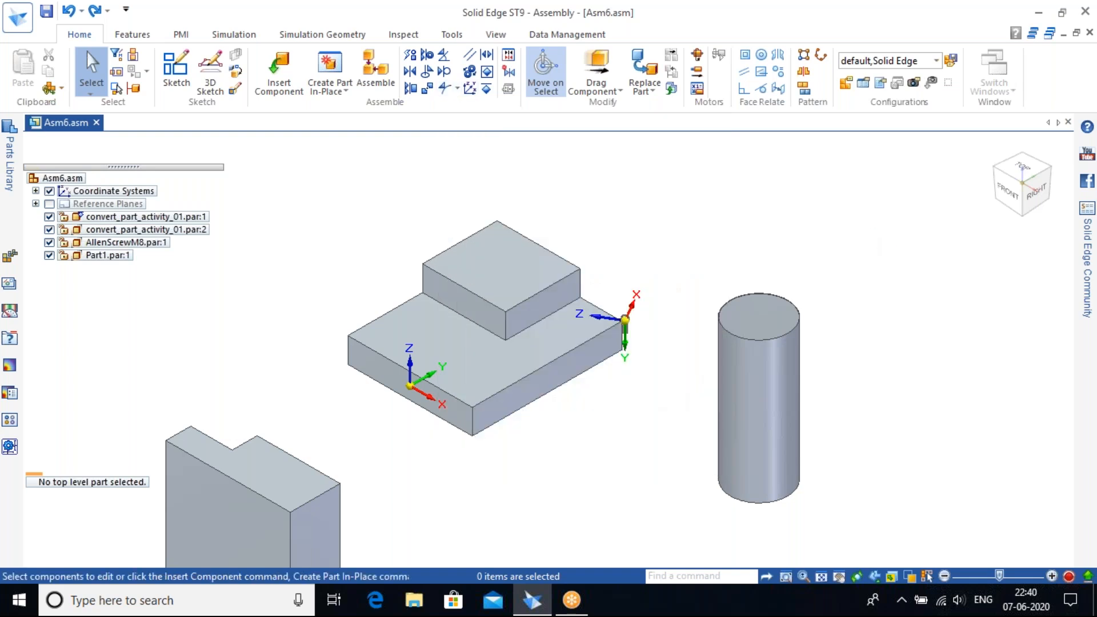
pyautogui.hotkey('ctrl', 'z')
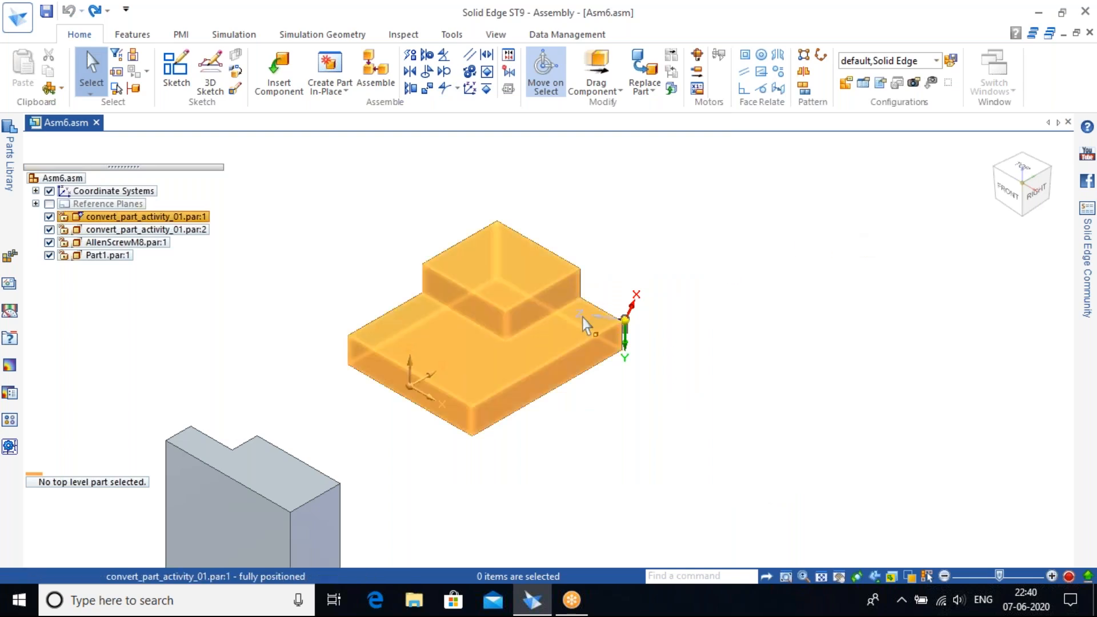
# Delete all components from the assembly, accepting removal of the allowable elements, and clear the remaining selection.
pyautogui.keyDown('shift'); pyautogui.moveTo(594, 303); pyautogui.dragTo(699, 227, button='middle'); pyautogui.keyUp('shift')
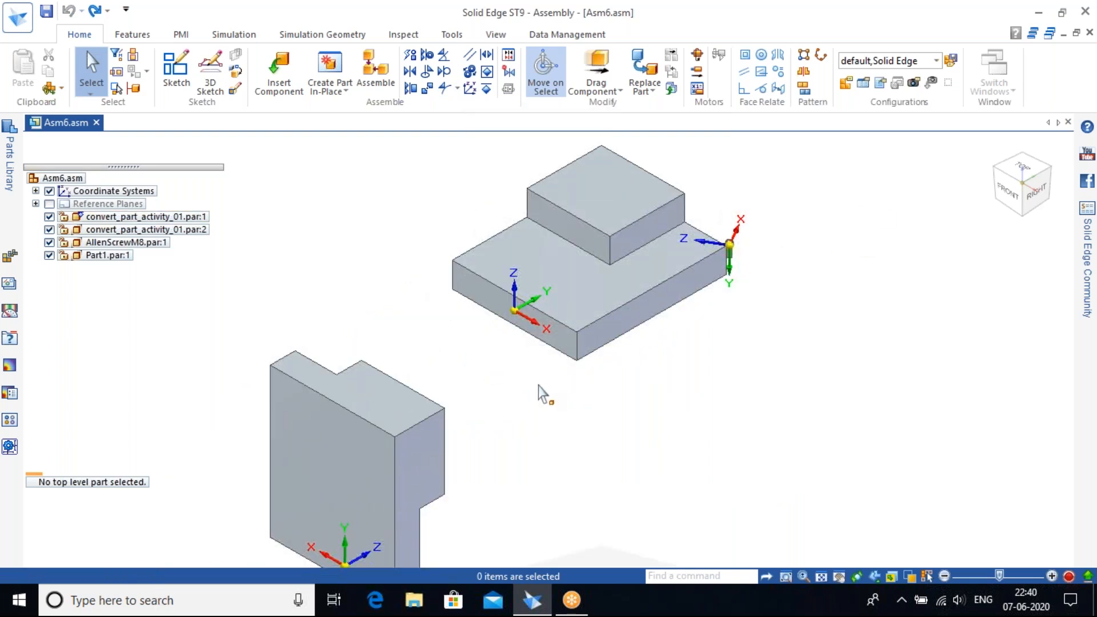
pyautogui.scroll(-3, 538, 385)
pyautogui.moveTo(781, 214); pyautogui.dragTo(306, 552)
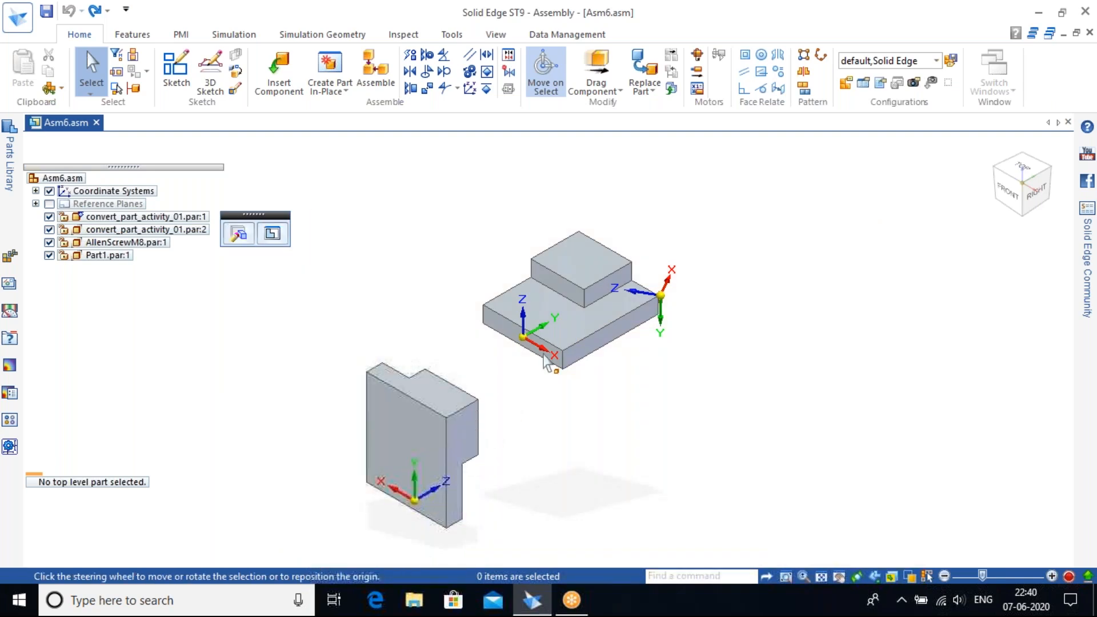
pyautogui.hotkey('ctrl', 'a')
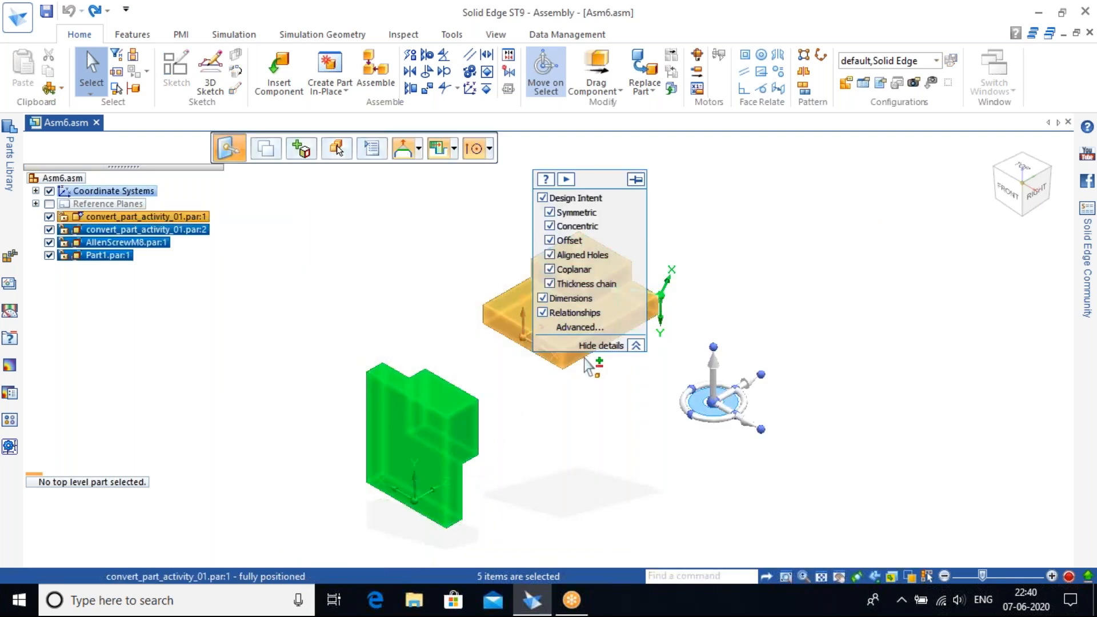
pyautogui.press('Delete')
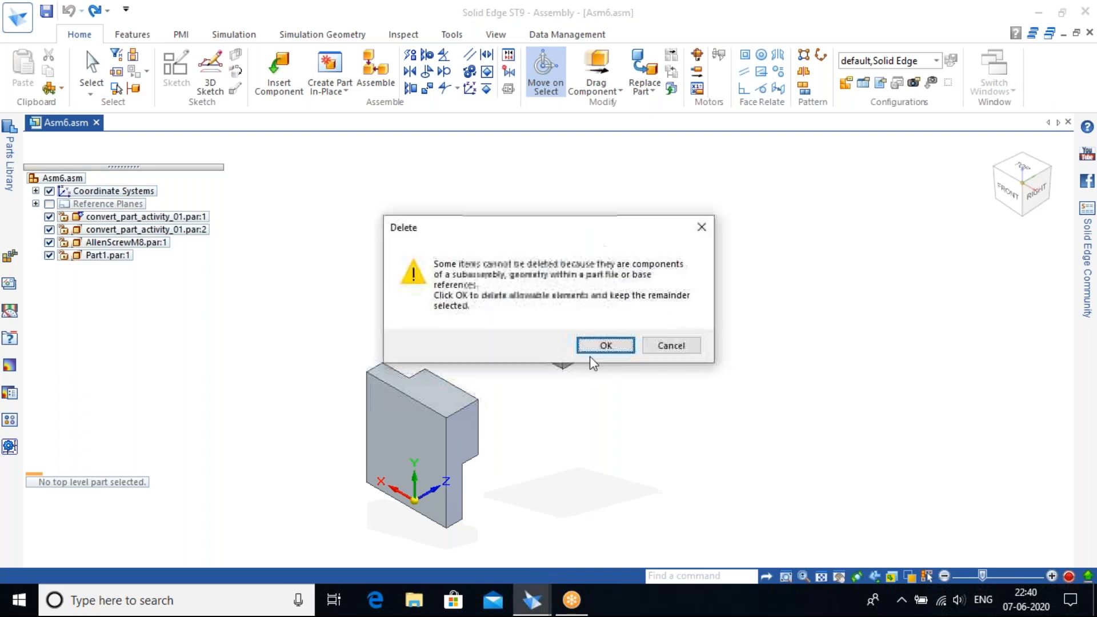
pyautogui.click(597, 345)
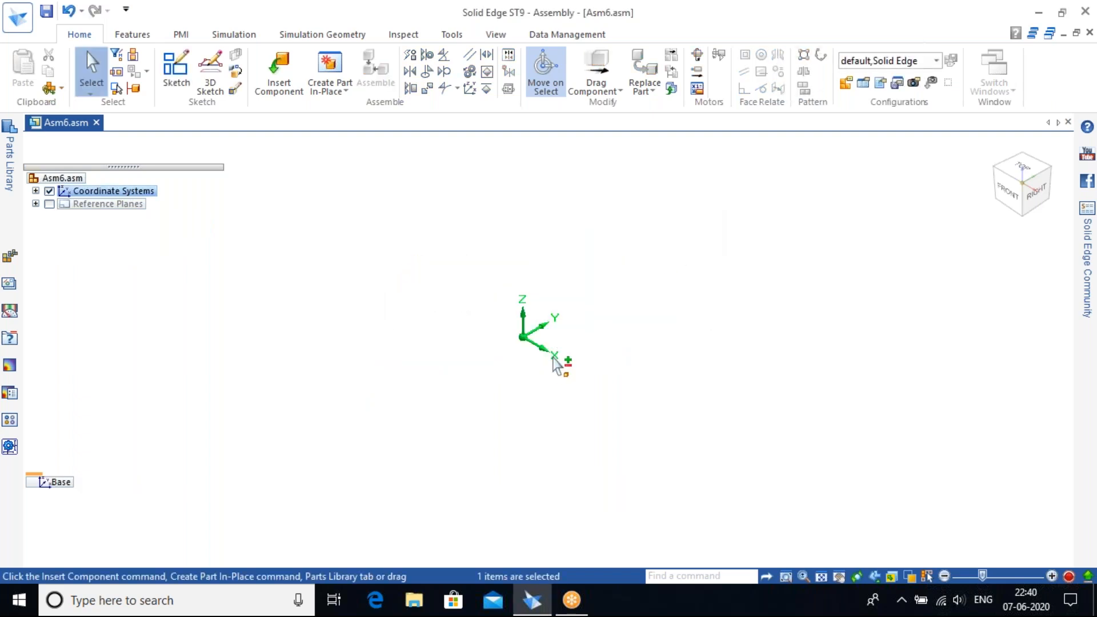
pyautogui.click(437, 378)
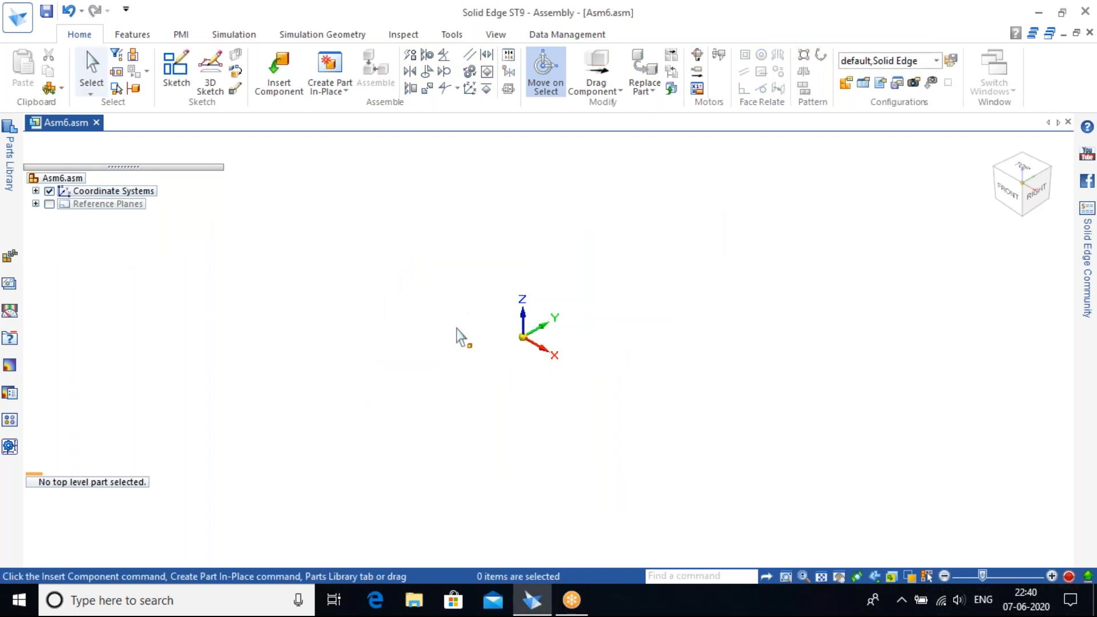
# Insert the anchor part and one AllenScrewM8 from the Training library, leaving the screw unconstrained beside the anchor.
pyautogui.click(289, 71)
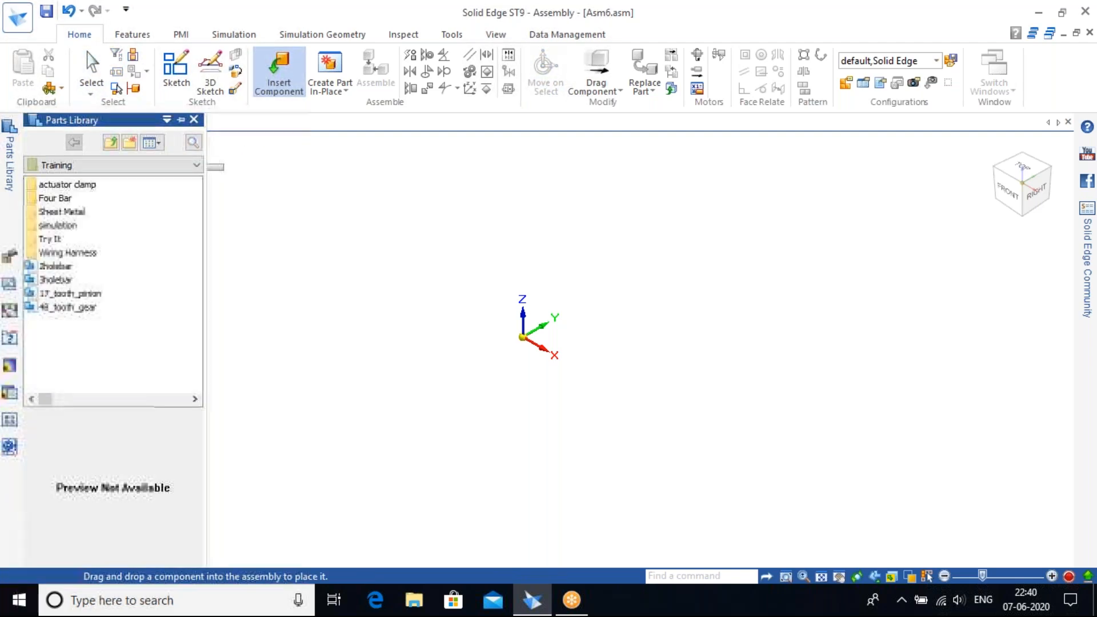
pyautogui.click(44, 350)
pyautogui.click(45, 361)
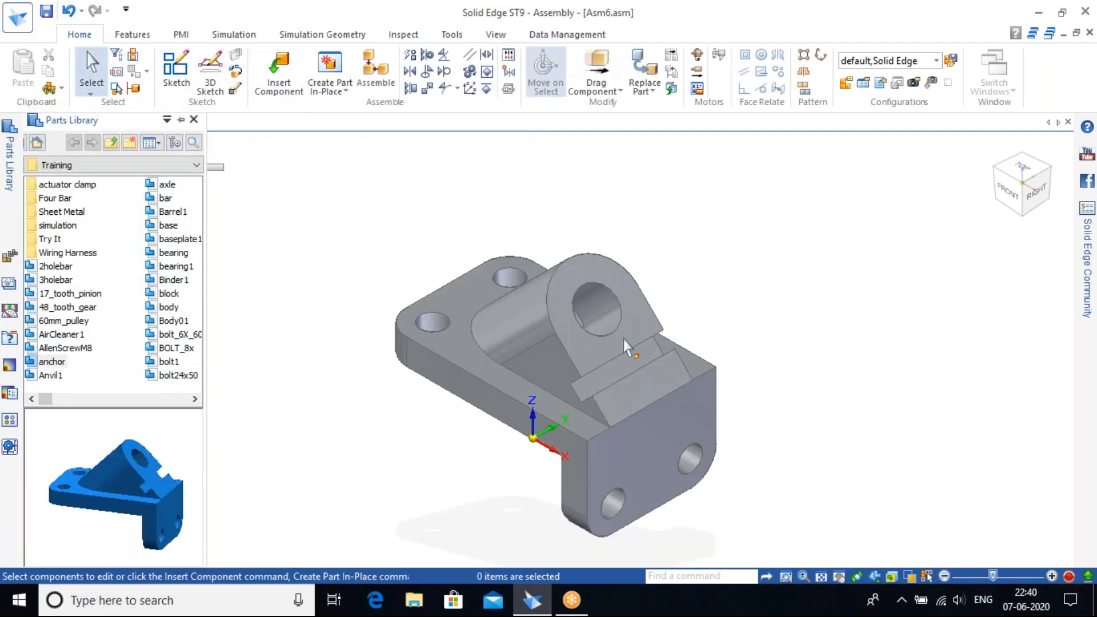
pyautogui.click(76, 349)
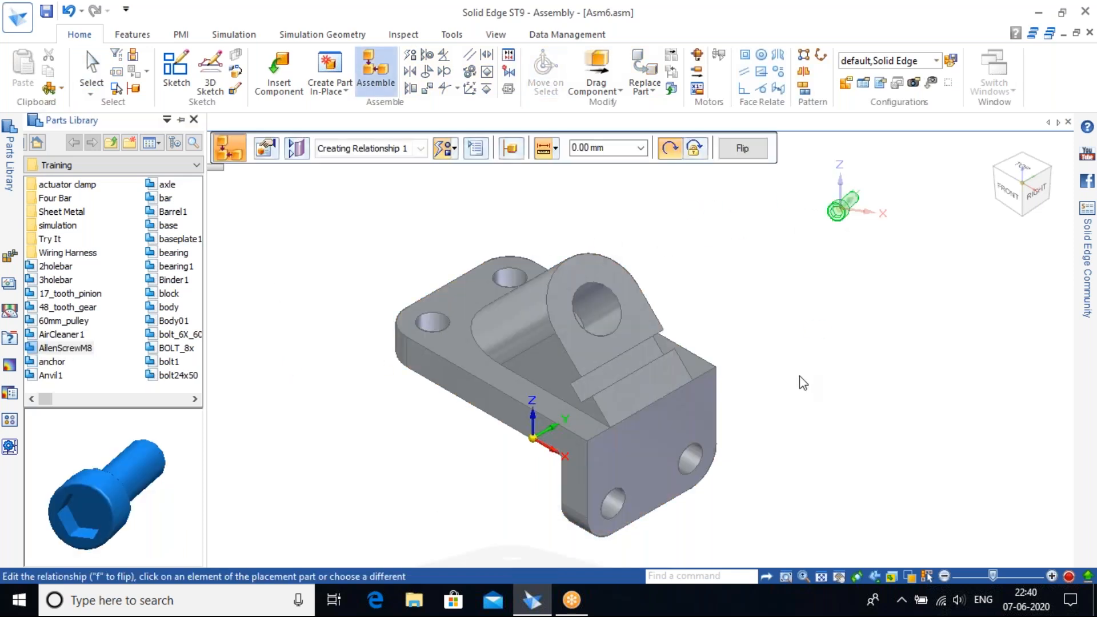
pyautogui.press('Escape')
# Examine the anchor's mounting holes and the loose Allen screw up close and in full view.
pyautogui.scroll(3, 776, 233)
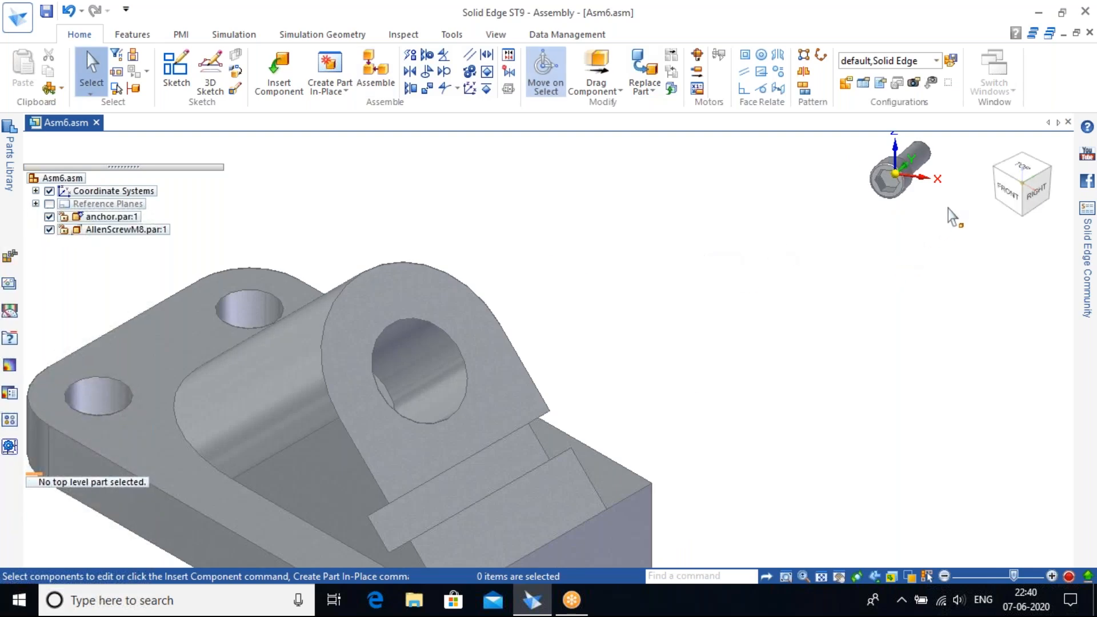
pyautogui.scroll(-2, 937, 217)
pyautogui.scroll(3, 919, 187)
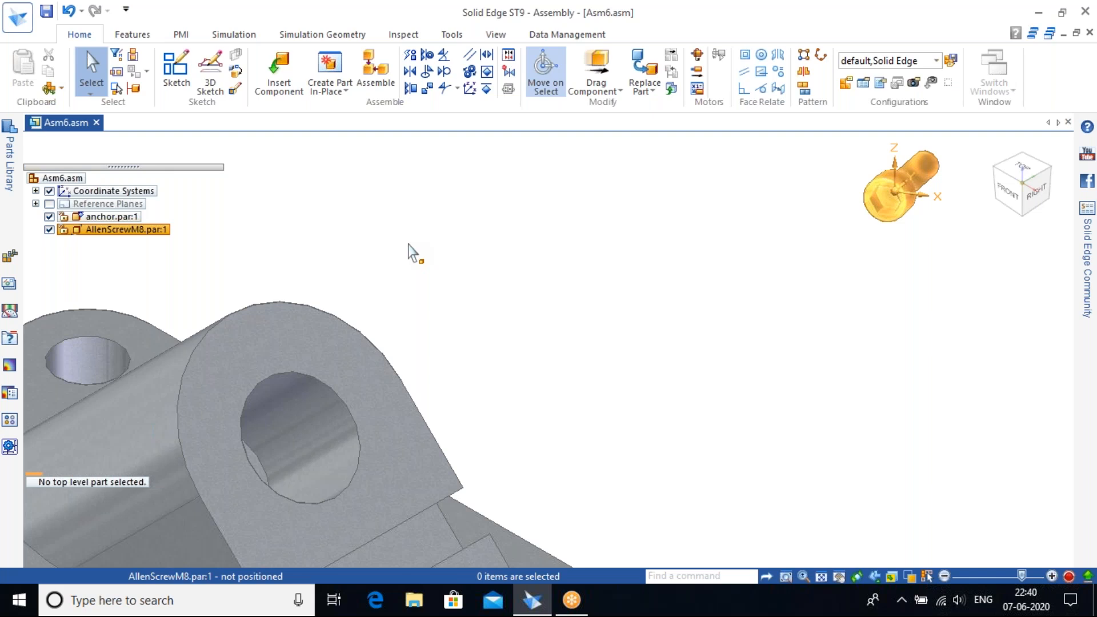
pyautogui.scroll(-2, 409, 251)
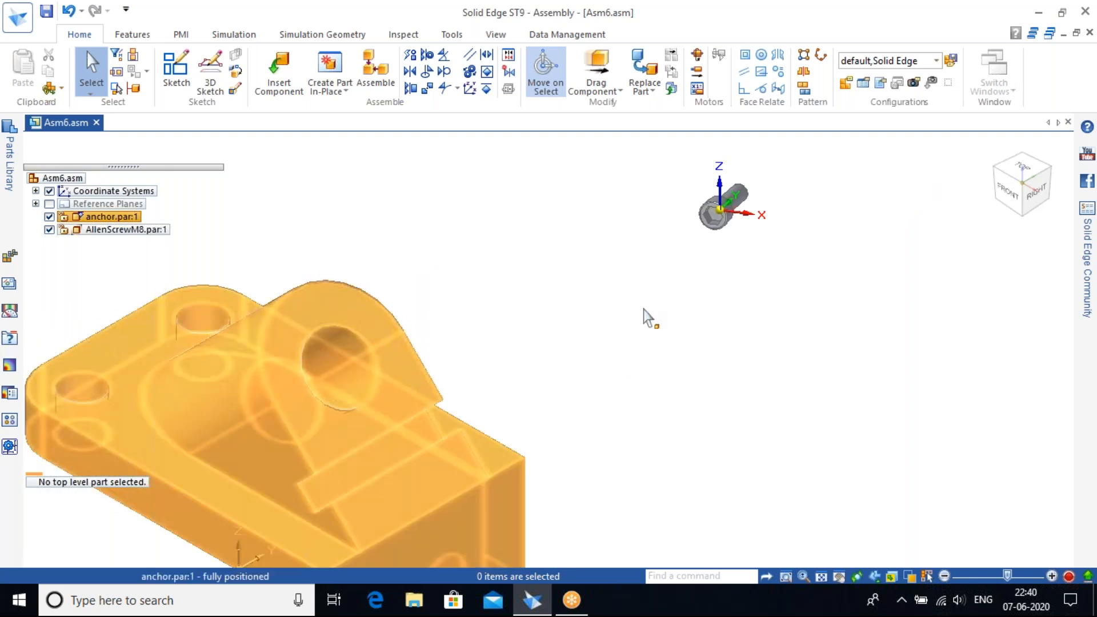
pyautogui.scroll(-3, 731, 216)
pyautogui.scroll(4, 749, 191)
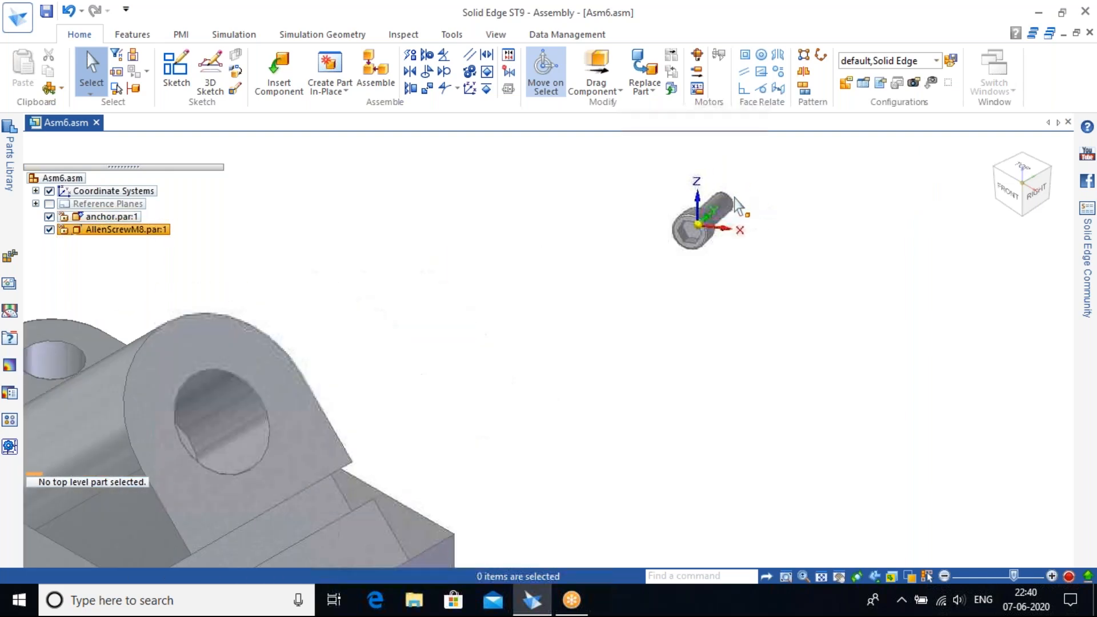
pyautogui.scroll(-3, 660, 252)
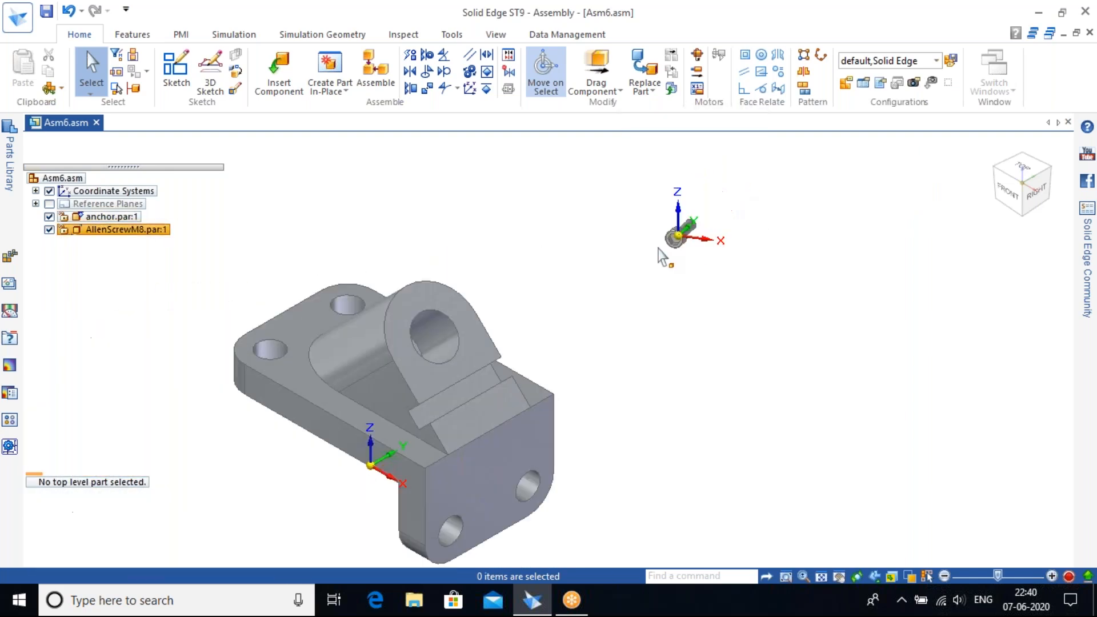
pyautogui.scroll(5, 393, 296)
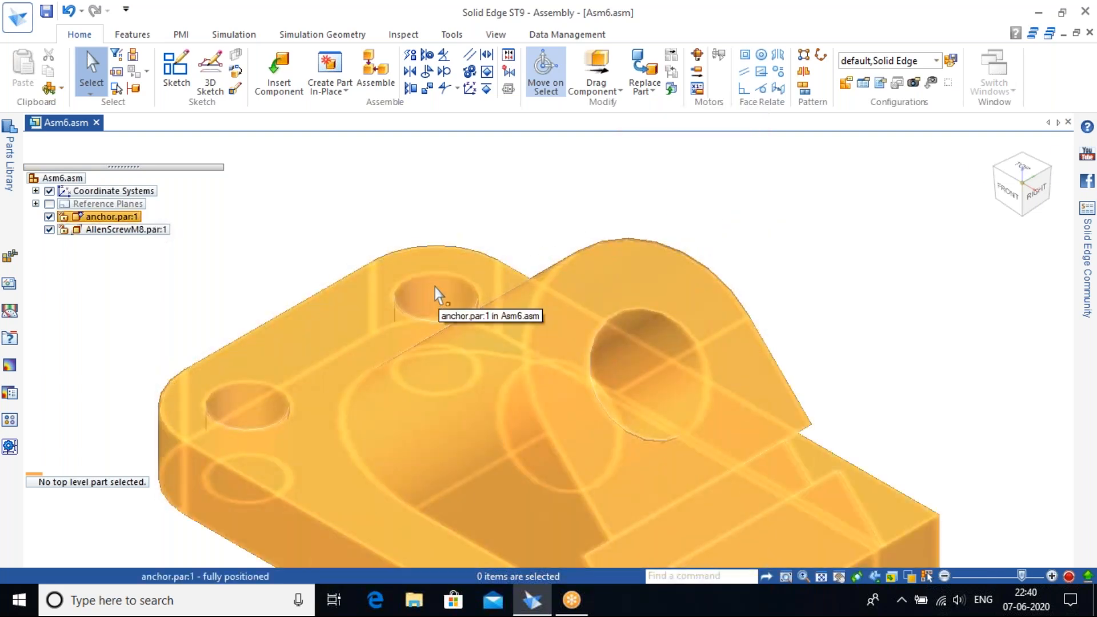
pyautogui.scroll(-2, 938, 215)
pyautogui.scroll(-3, 938, 215)
pyautogui.keyDown('shift'); pyautogui.moveTo(893, 221); pyautogui.dragTo(682, 264, button='middle'); pyautogui.keyUp('shift')
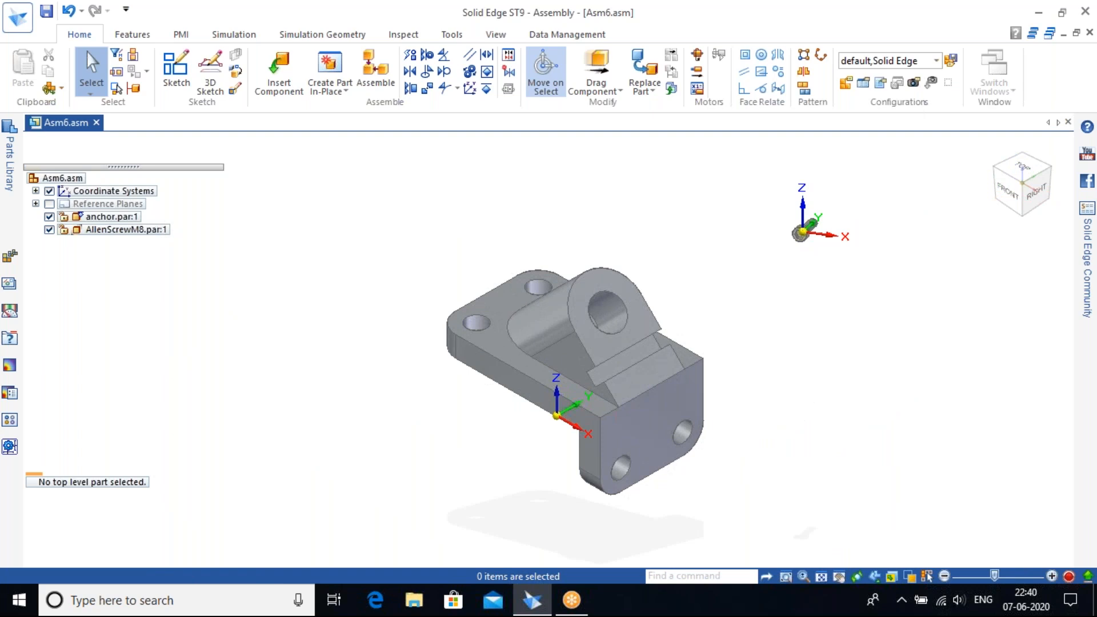
# Axially align the Allen screw's shank with the anchor's rear flange hole, leaving rotation unlocked.
pyautogui.click(426, 54)
pyautogui.scroll(5, 796, 235)
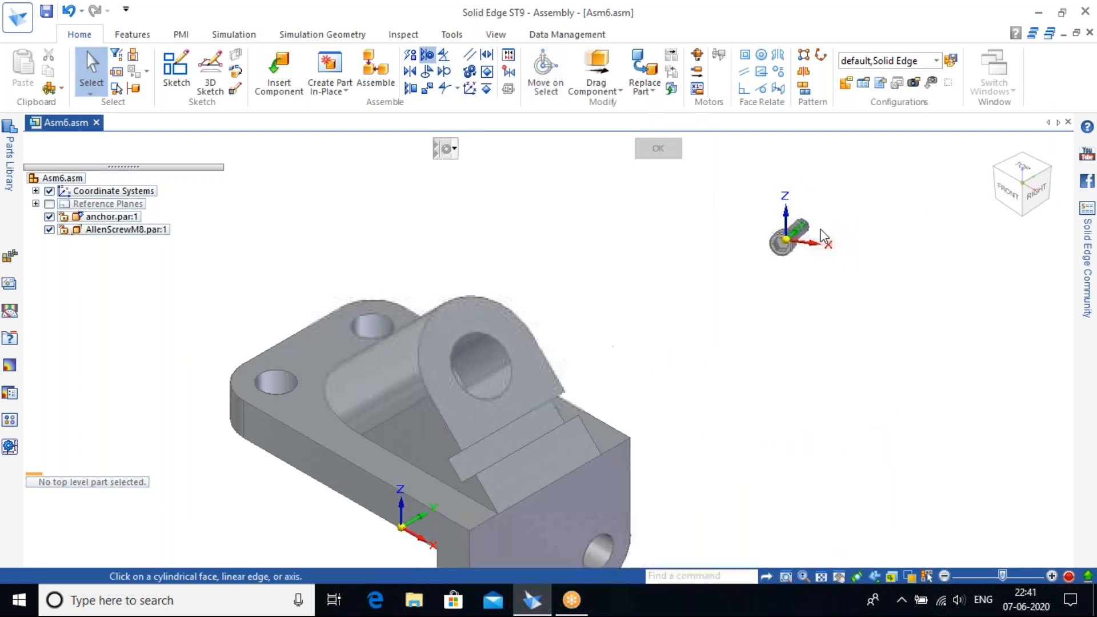
pyautogui.click(796, 233)
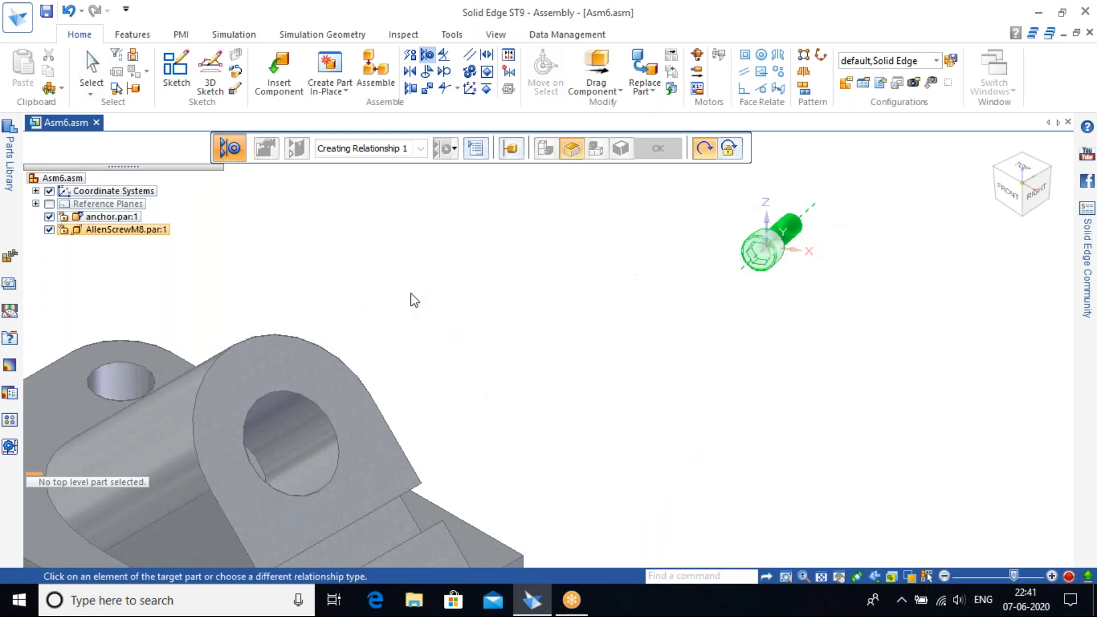
pyautogui.click(134, 375)
pyautogui.scroll(-2, 253, 270)
pyautogui.scroll(-1, 253, 270)
pyautogui.keyDown('shift'); pyautogui.moveTo(255, 269); pyautogui.dragTo(592, 303, button='middle'); pyautogui.keyUp('shift')
pyautogui.press('Escape')
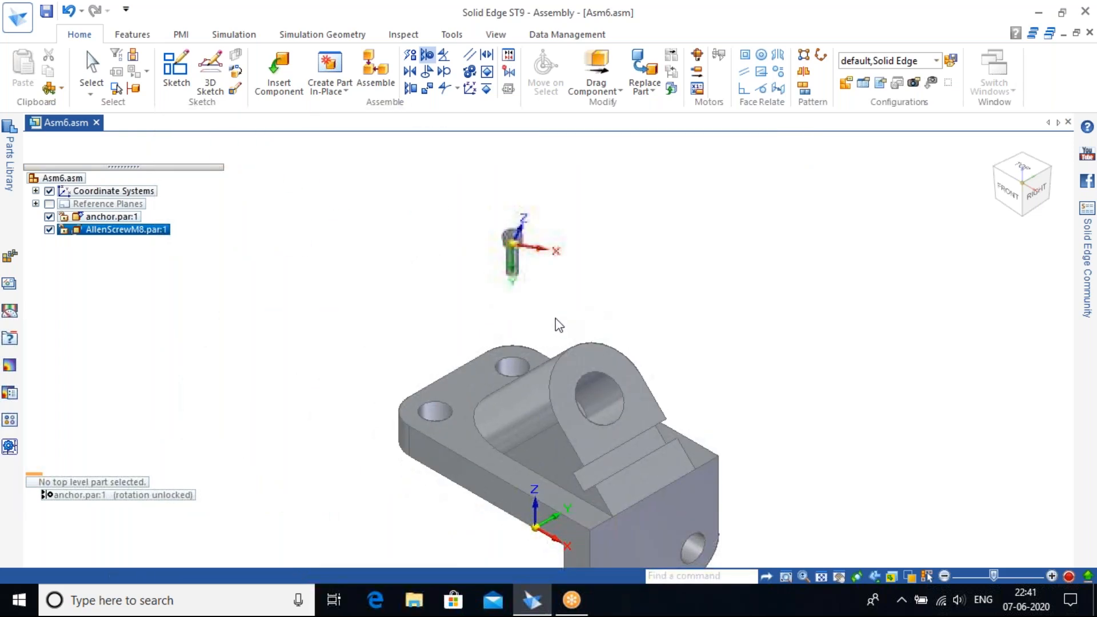
# Delete the Allen screw's axial alignment relationship with the anchor.
pyautogui.scroll(3, 558, 325)
pyautogui.moveTo(627, 296); pyautogui.dragTo(632, 179, button='middle')
pyautogui.scroll(-2, 628, 180)
pyautogui.scroll(-1, 628, 180)
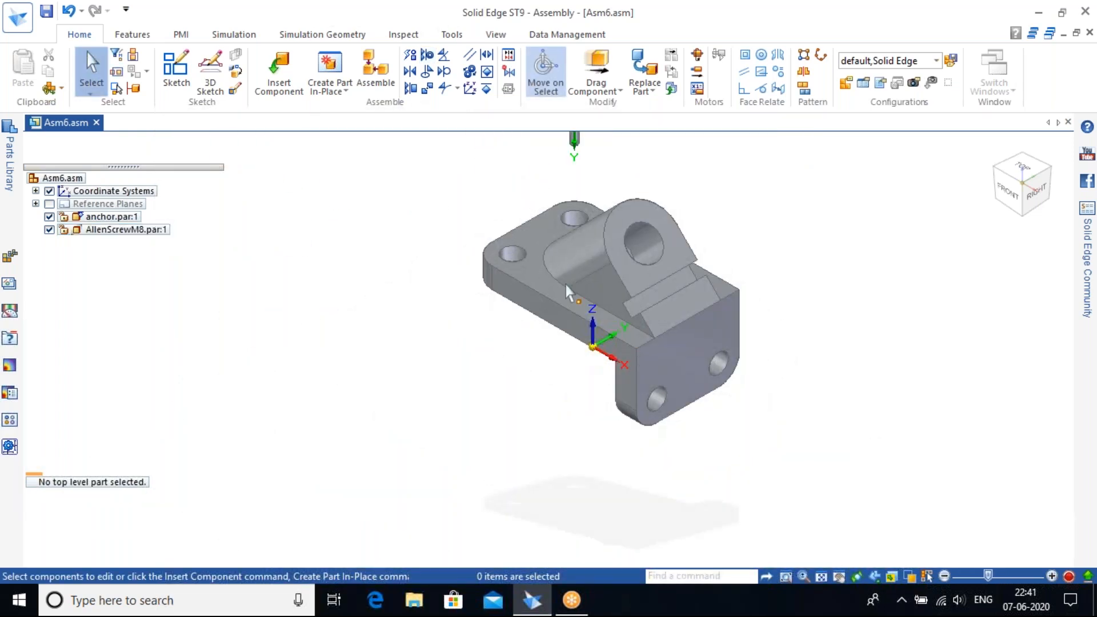
pyautogui.scroll(4, 602, 176)
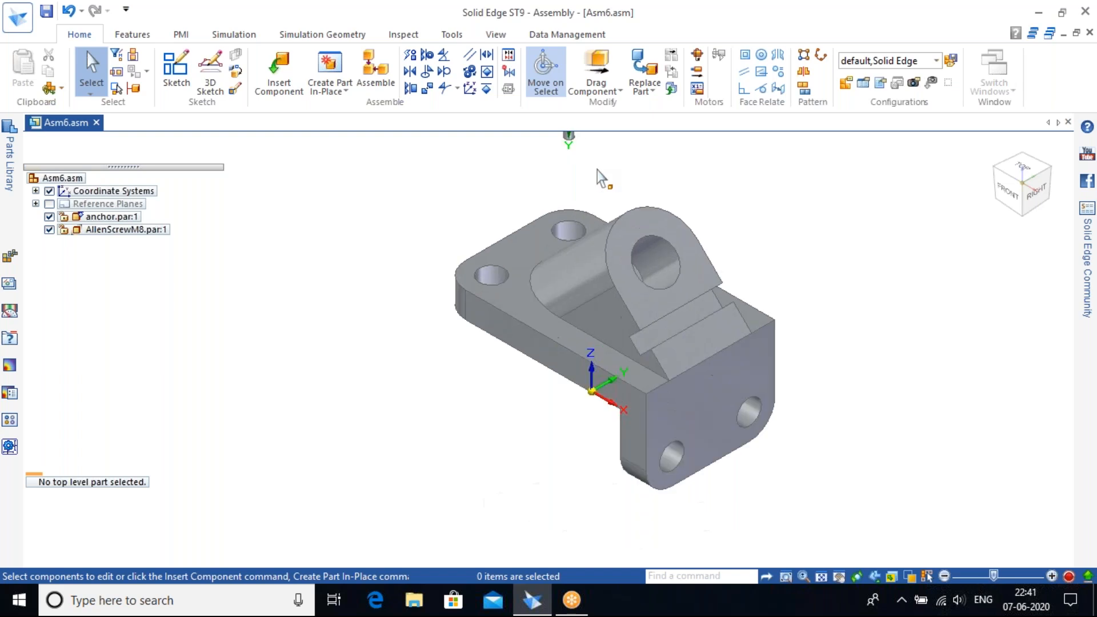
pyautogui.scroll(-4, 589, 162)
pyautogui.keyDown('shift'); pyautogui.moveTo(590, 162); pyautogui.dragTo(594, 251, button='middle'); pyautogui.keyUp('shift')
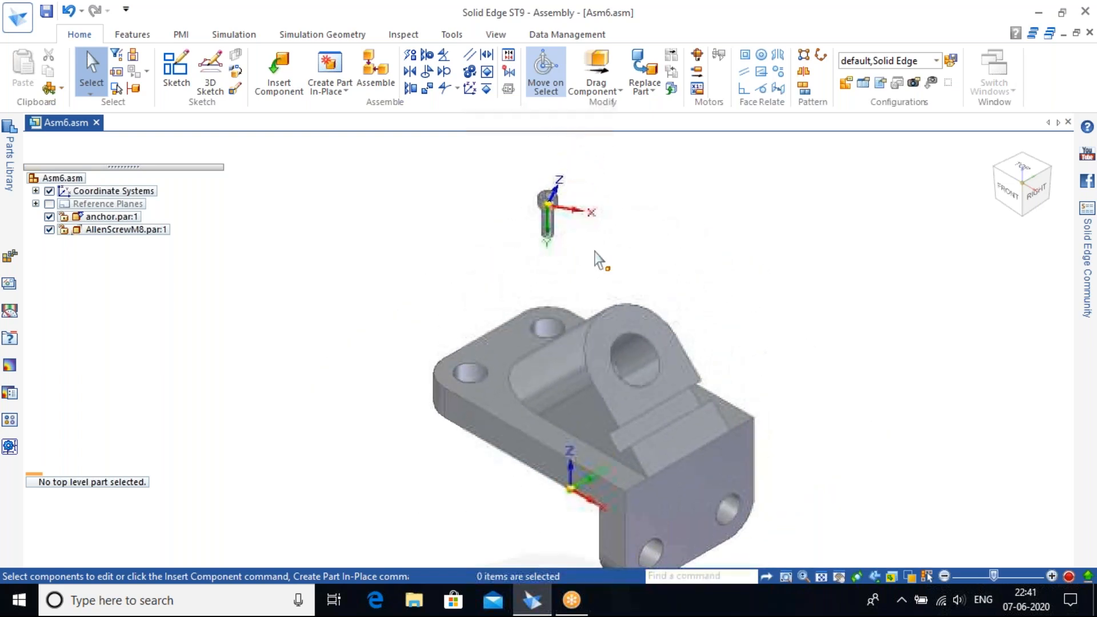
pyautogui.click(135, 231)
pyautogui.click(98, 498)
pyautogui.rightClick(98, 498)
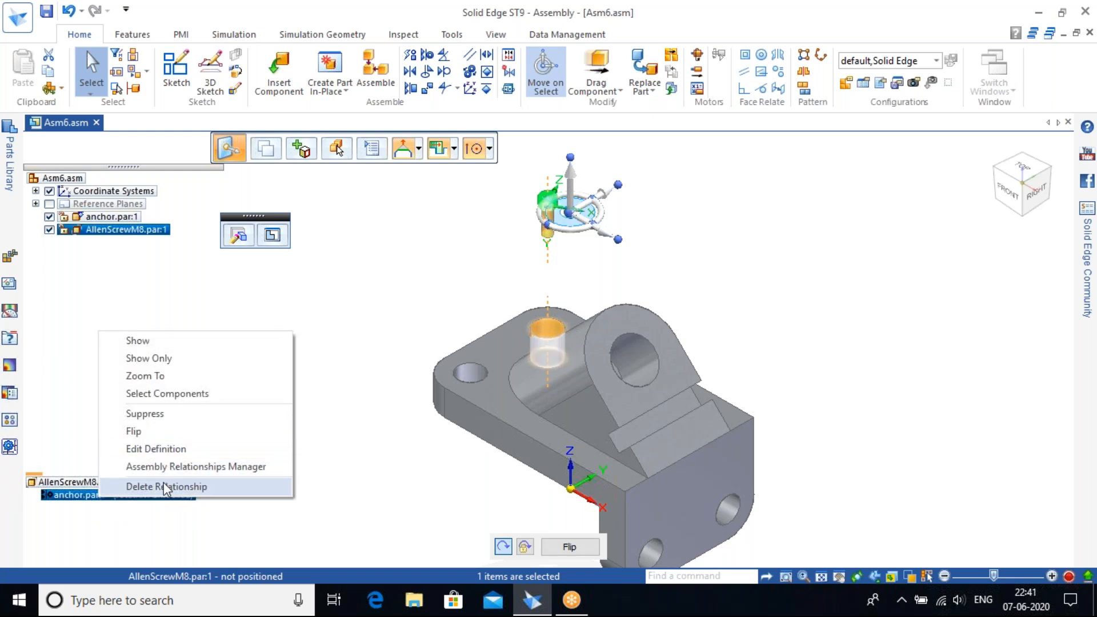
pyautogui.click(165, 487)
pyautogui.click(599, 272)
# Mate the anchor's flat flange face to the end face of the screw's shank with a 0.00 mm offset and end the Mate command.
pyautogui.moveTo(583, 264); pyautogui.dragTo(576, 173, button='middle')
pyautogui.scroll(3, 575, 175)
pyautogui.scroll(3, 526, 368)
pyautogui.scroll(6, 529, 371)
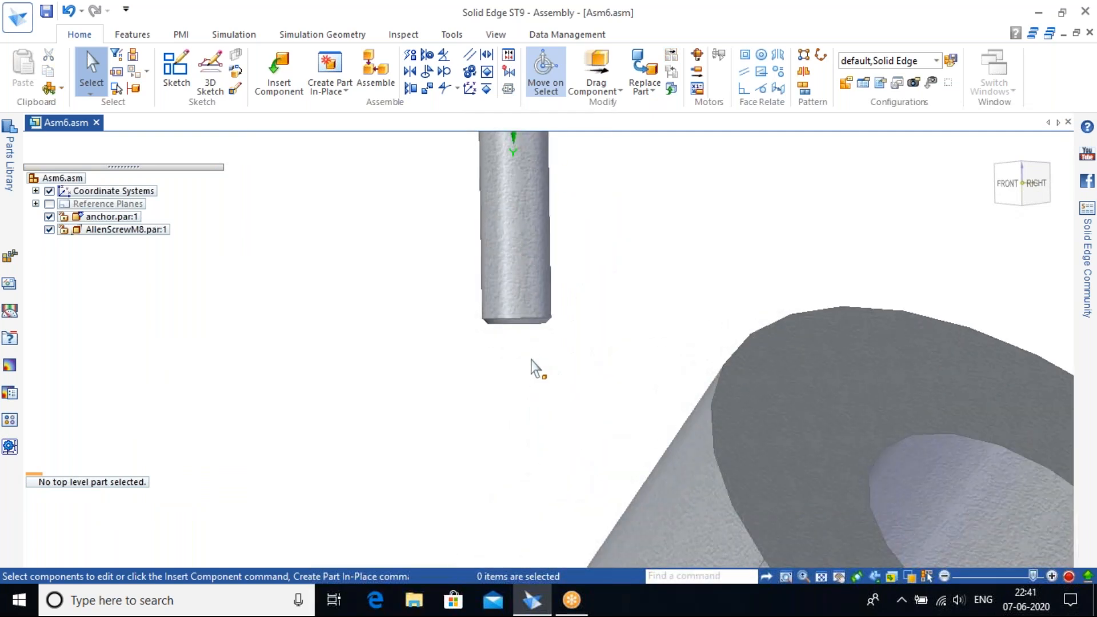
pyautogui.scroll(-8, 600, 428)
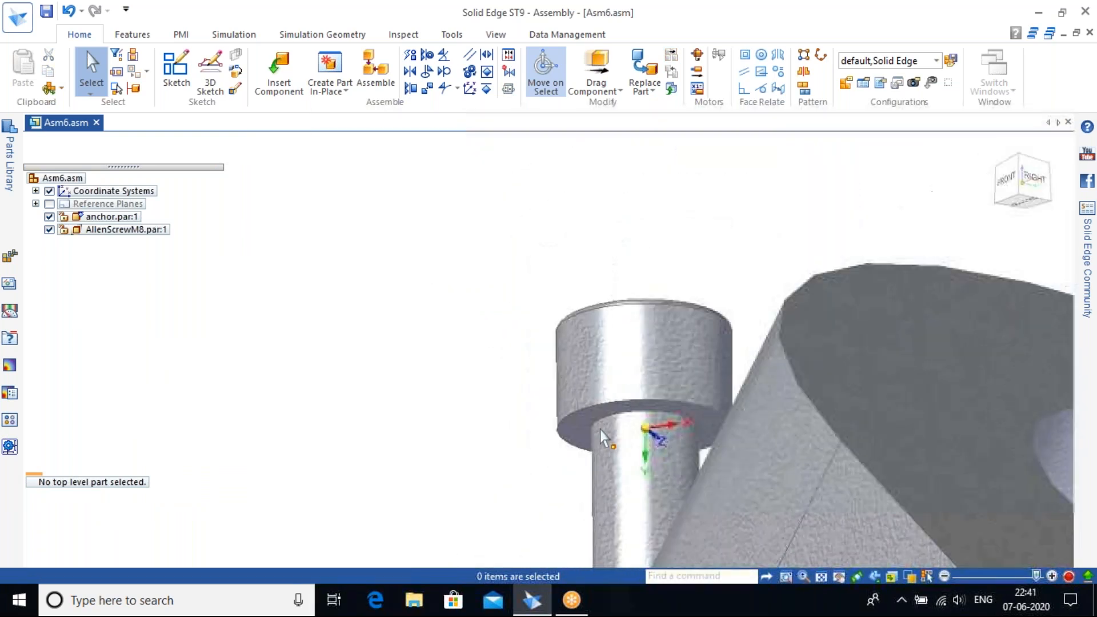
pyautogui.moveTo(567, 457); pyautogui.dragTo(512, 285, button='middle')
pyautogui.moveTo(495, 214); pyautogui.dragTo(472, 277, button='middle')
pyautogui.moveTo(394, 325); pyautogui.dragTo(384, 404, button='middle')
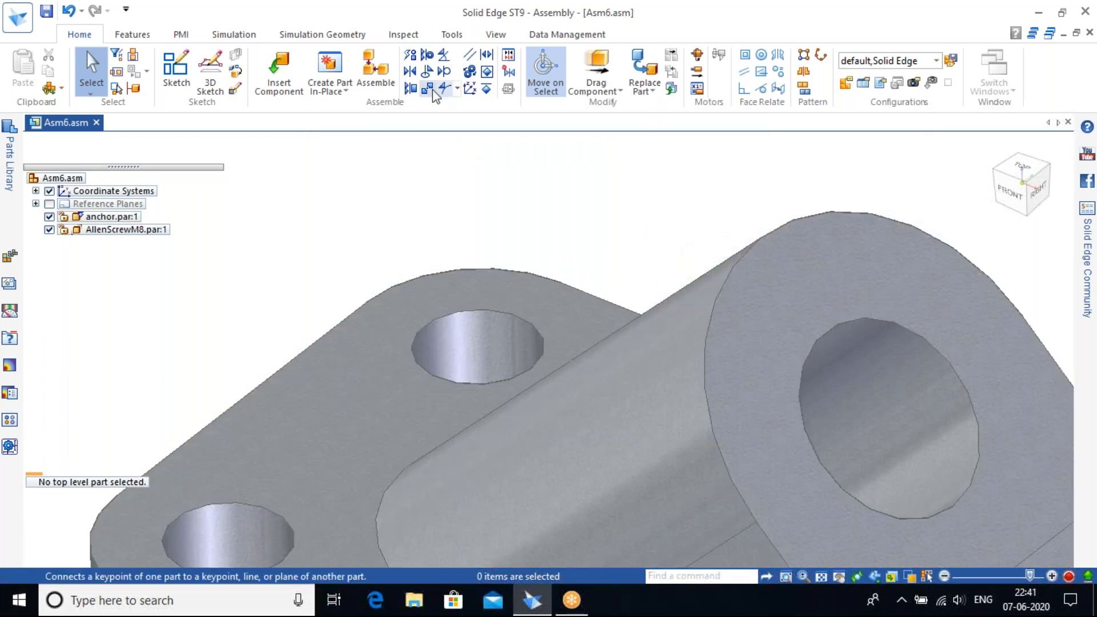
pyautogui.click(416, 74)
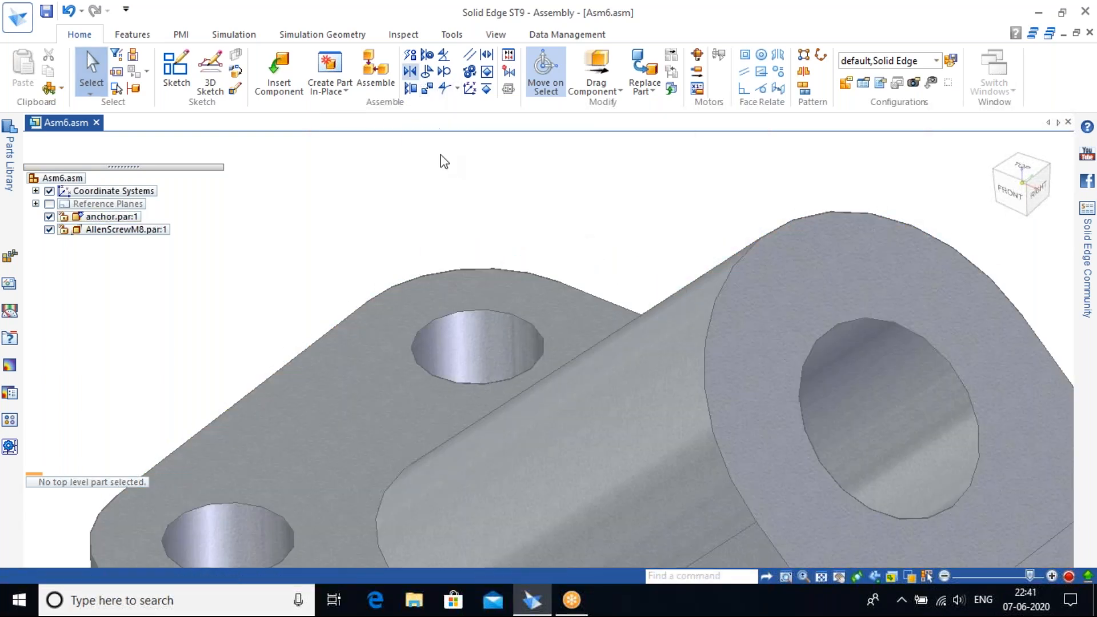
pyautogui.click(393, 317)
pyautogui.moveTo(550, 247); pyautogui.dragTo(475, 286, button='middle')
pyautogui.click(474, 256)
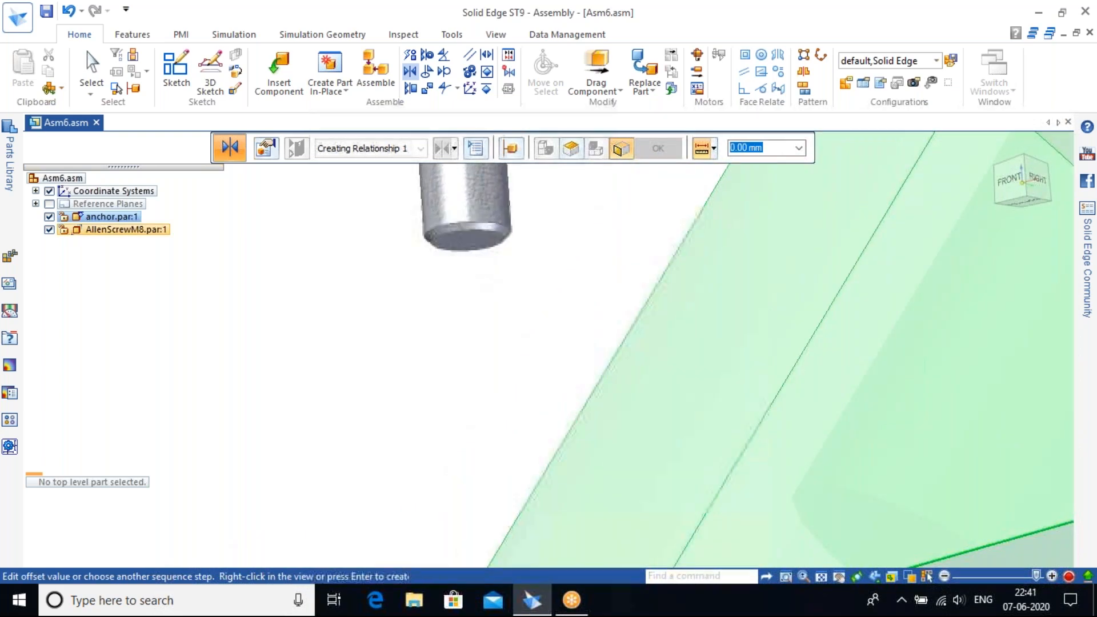
pyautogui.click(992, 149)
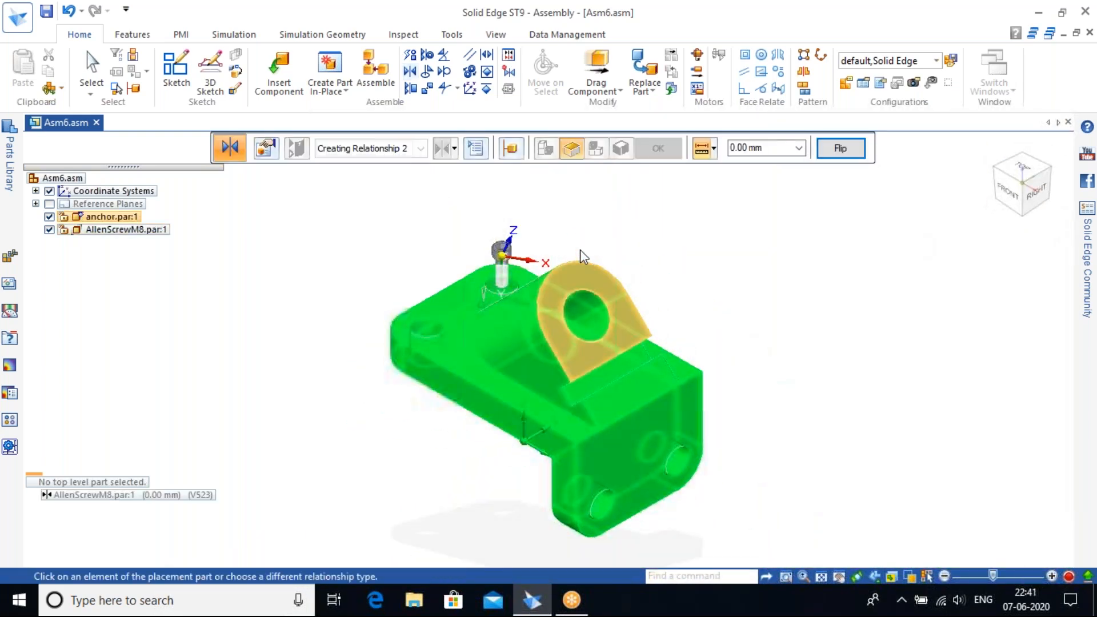
pyautogui.press('Escape')
# Create a path relationship using the Allen screw's axis as follower and the anchor flange's upper outer edge chain as path.
pyautogui.scroll(3, 515, 248)
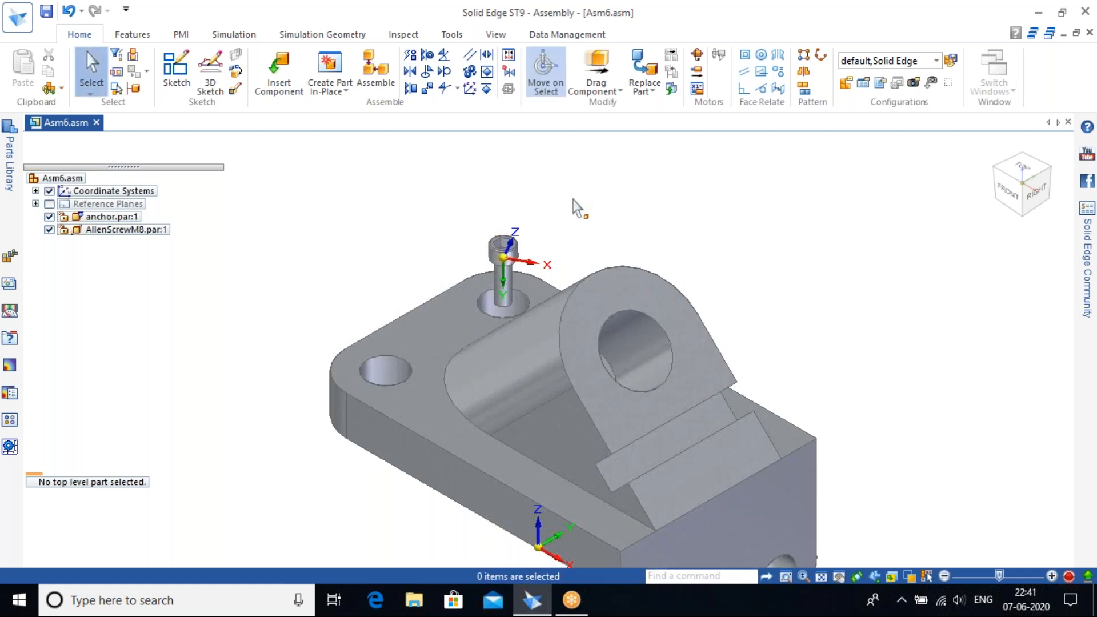
pyautogui.scroll(3, 578, 209)
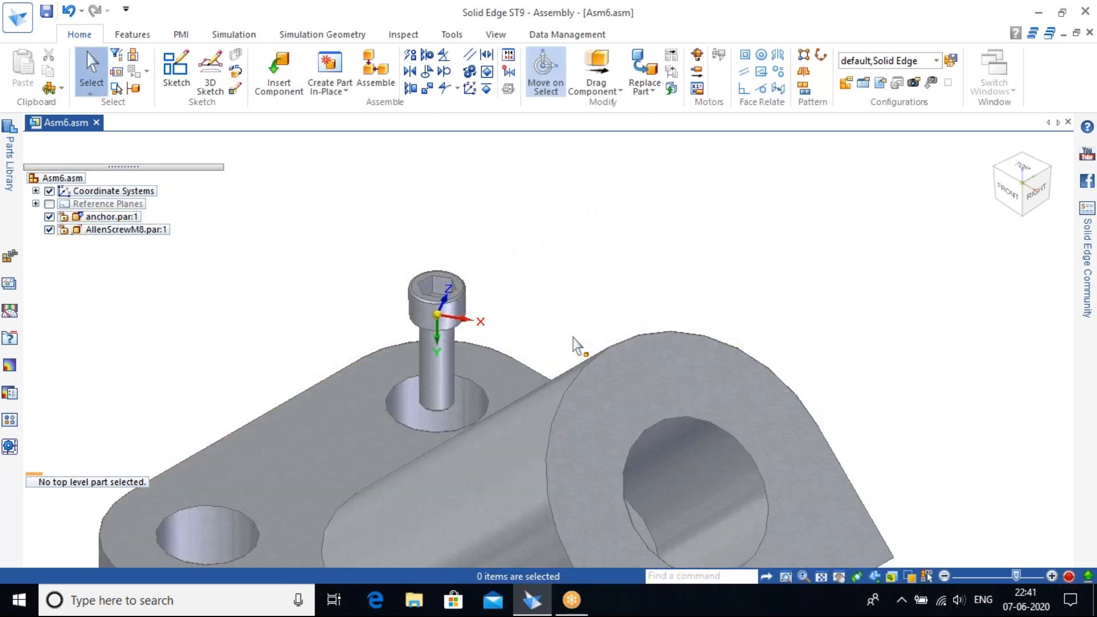
pyautogui.scroll(-2, 575, 347)
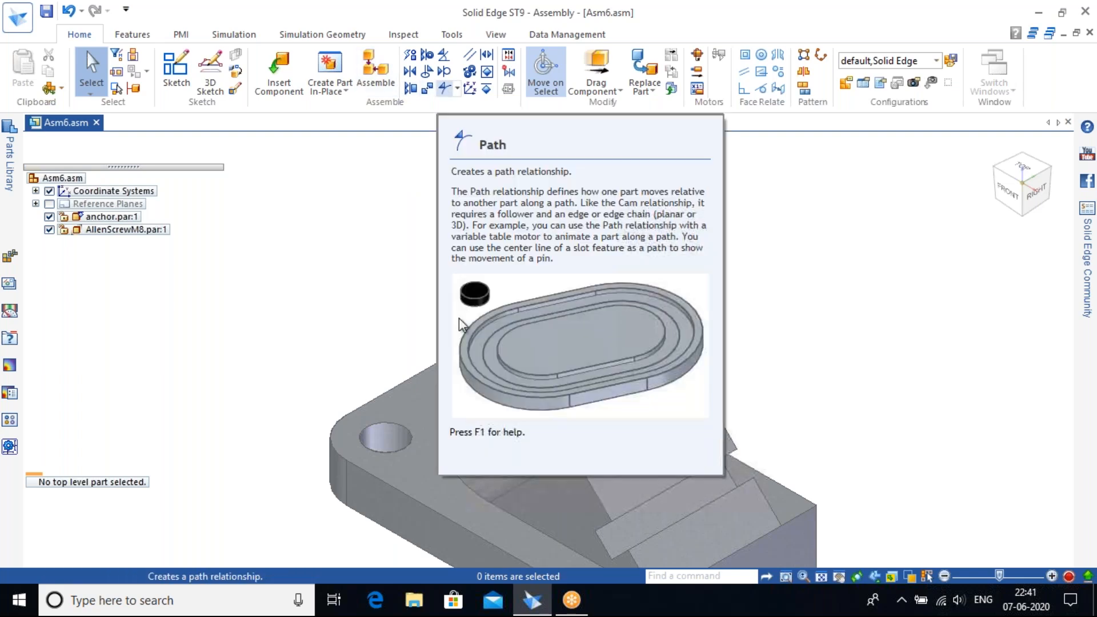
pyautogui.click(445, 88)
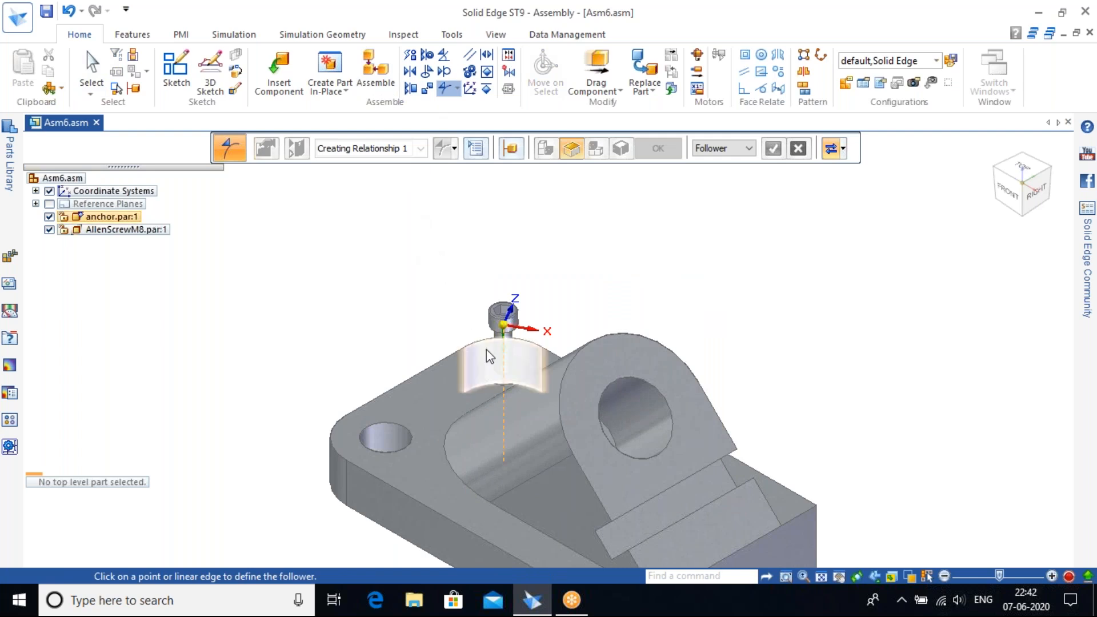
pyautogui.scroll(3, 506, 346)
pyautogui.click(509, 342)
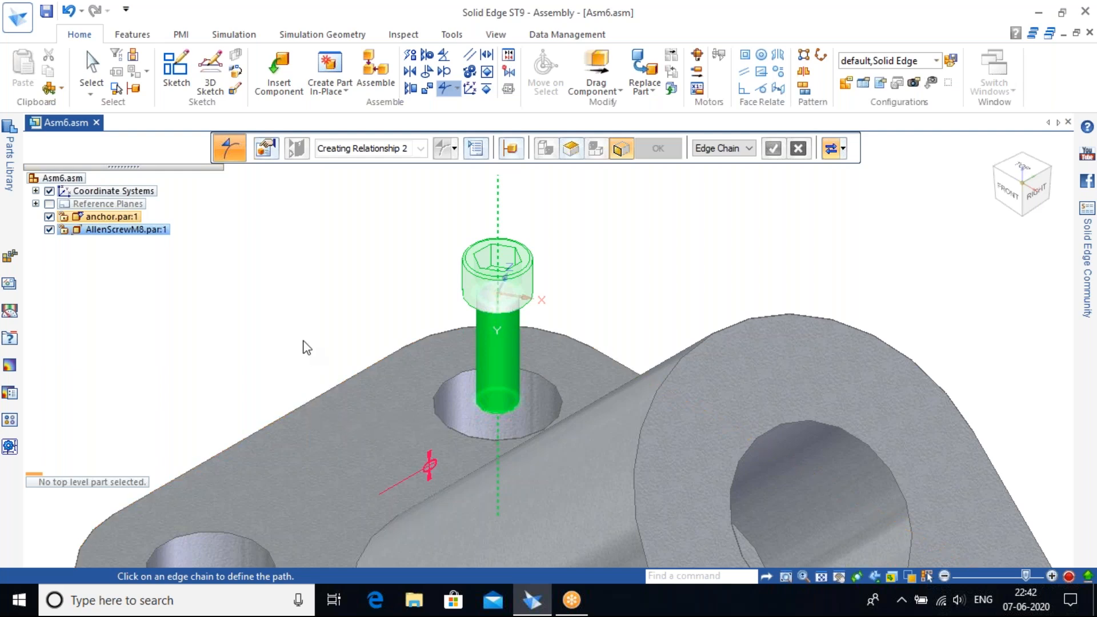
pyautogui.scroll(-4, 284, 319)
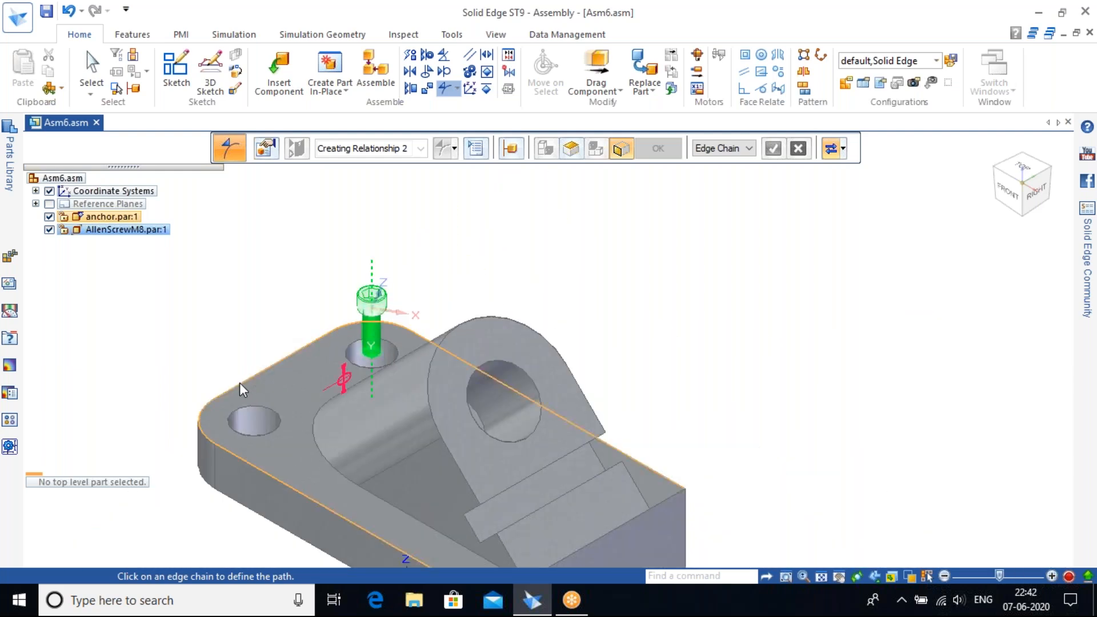
pyautogui.click(239, 382)
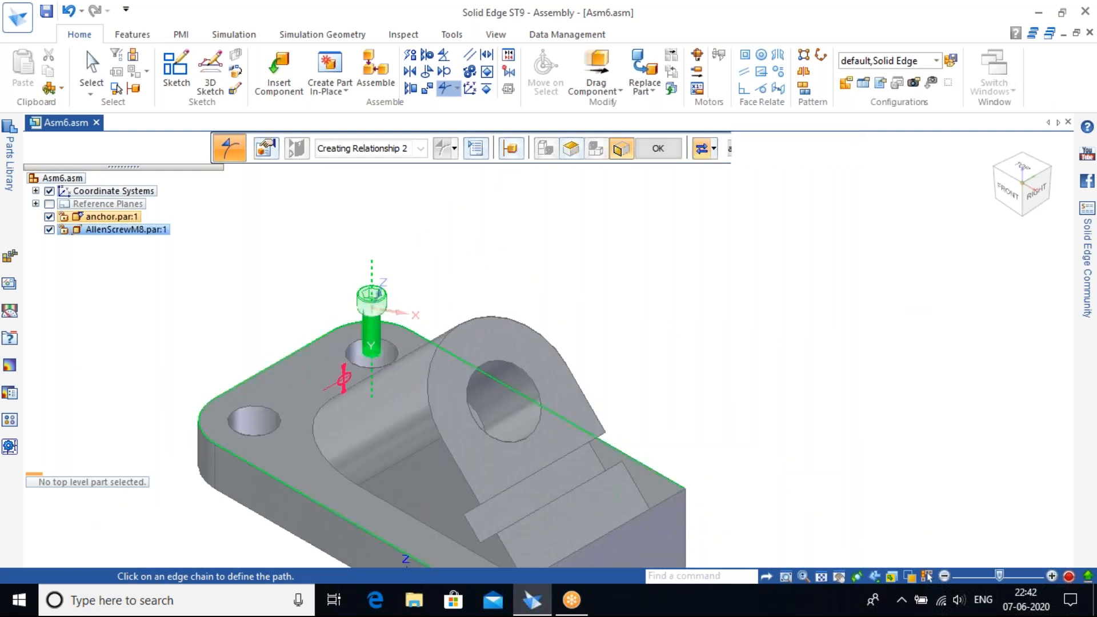
pyautogui.click(772, 148)
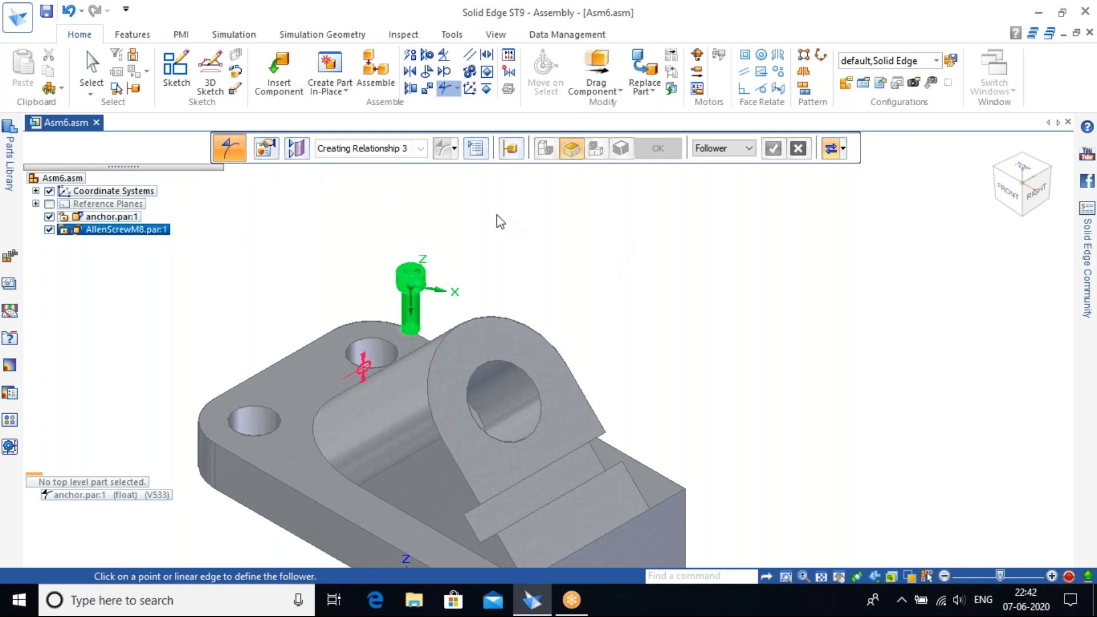
pyautogui.press('Escape')
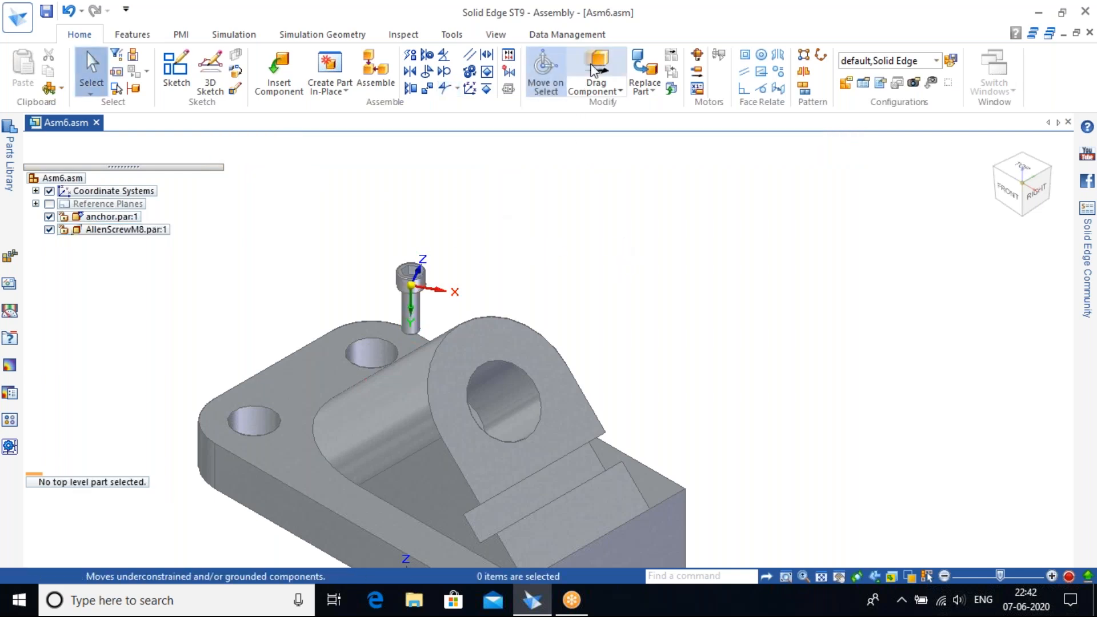
# Move the Allen screw along its path around the flange to the anchor's near long edge with Drag Component, accepting the analysis options.
pyautogui.click(596, 74)
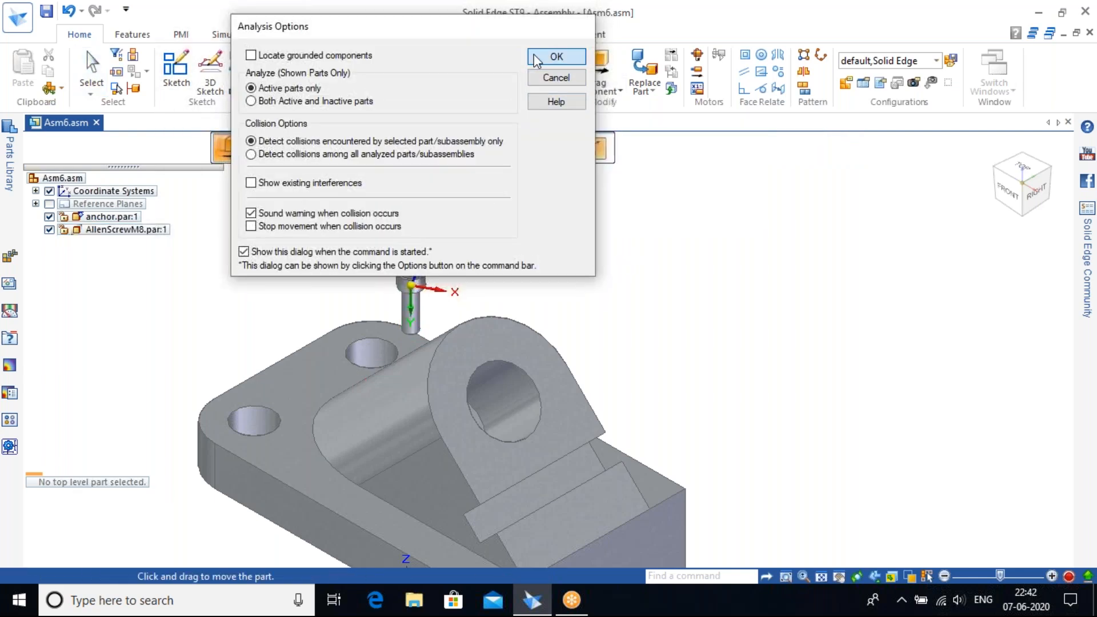
pyautogui.click(557, 57)
pyautogui.click(412, 296)
pyautogui.moveTo(417, 294); pyautogui.dragTo(256, 279)
pyautogui.moveTo(381, 548); pyautogui.dragTo(467, 469)
pyautogui.moveTo(312, 452); pyautogui.dragTo(375, 489)
pyautogui.press('Escape')
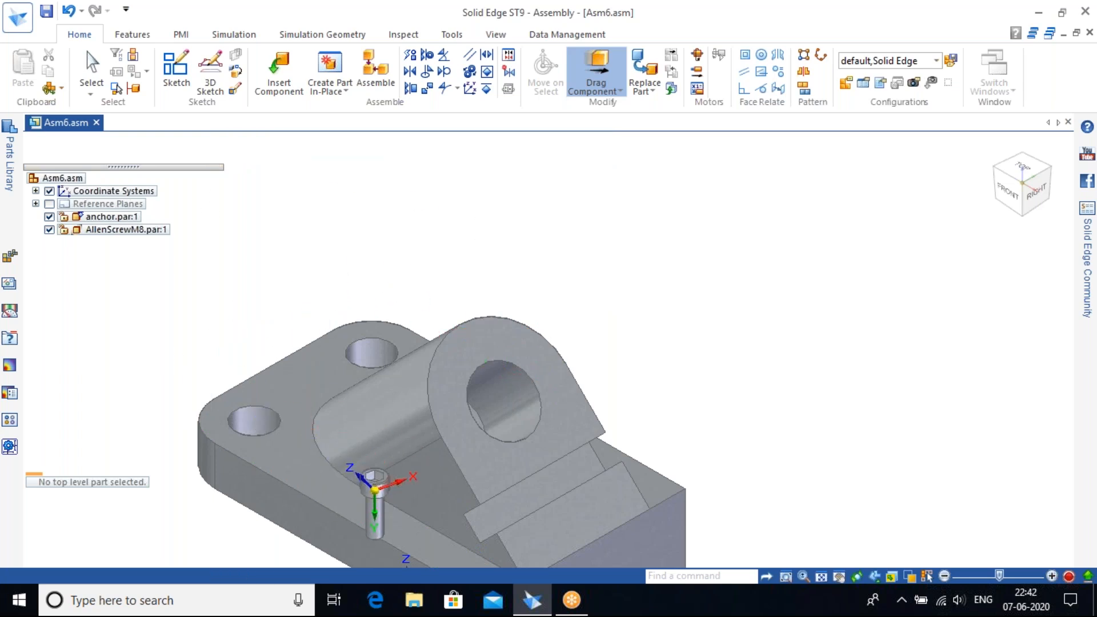
# Add a linear motor to the Allen screw along its shank direction, with speed 1.270 cm/s and limit 0.00 mm.
pyautogui.keyDown('shift'); pyautogui.moveTo(669, 286); pyautogui.dragTo(680, 228, button='middle'); pyautogui.keyUp('shift')
pyautogui.click(697, 84)
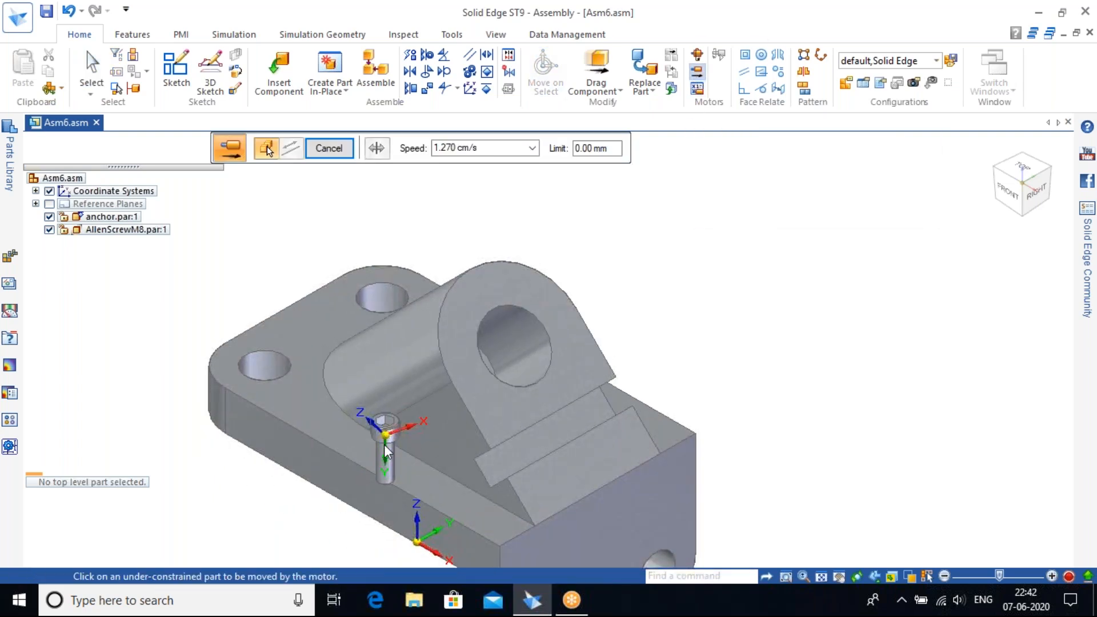
pyautogui.scroll(5, 386, 451)
pyautogui.click(399, 470)
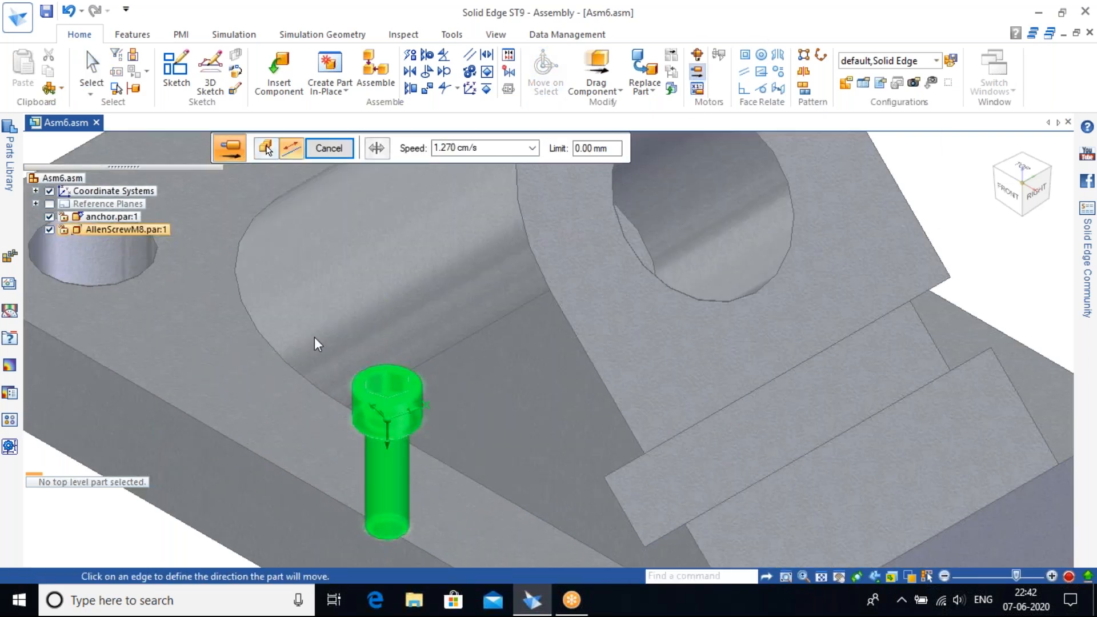
pyautogui.scroll(-5, 314, 342)
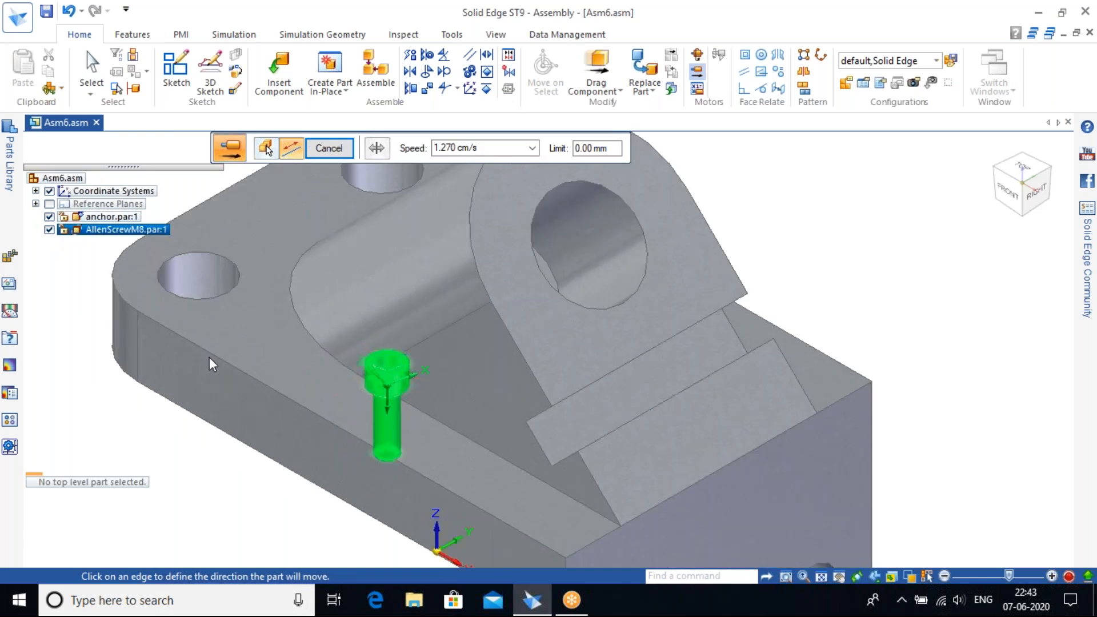
pyautogui.scroll(3, 211, 362)
pyautogui.scroll(-3, 225, 362)
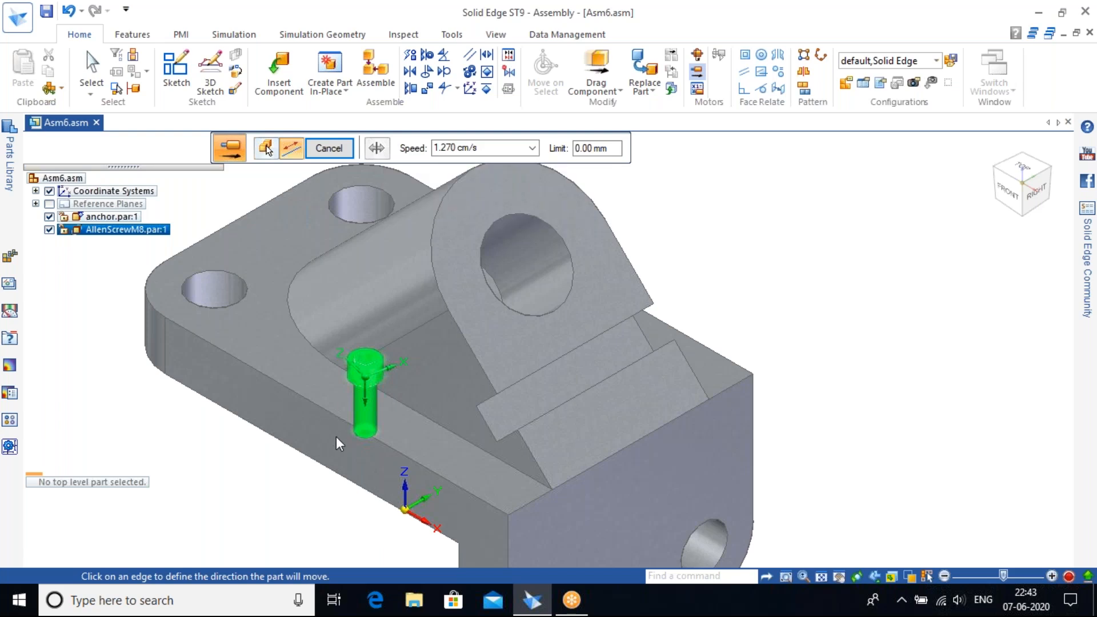
pyautogui.click(370, 432)
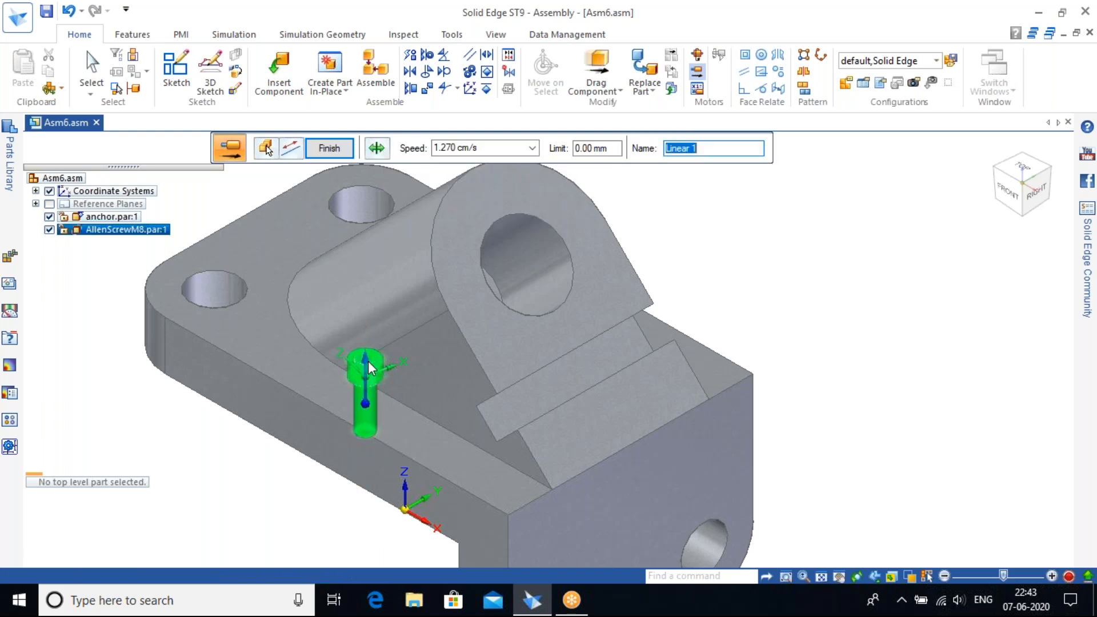
pyautogui.click(330, 148)
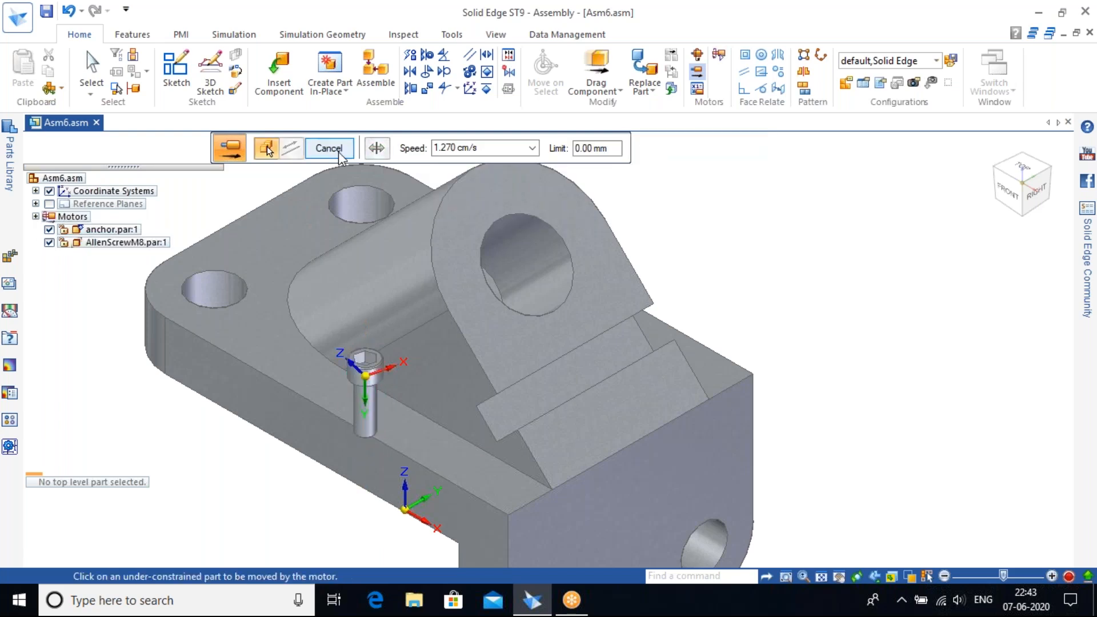
pyautogui.click(338, 150)
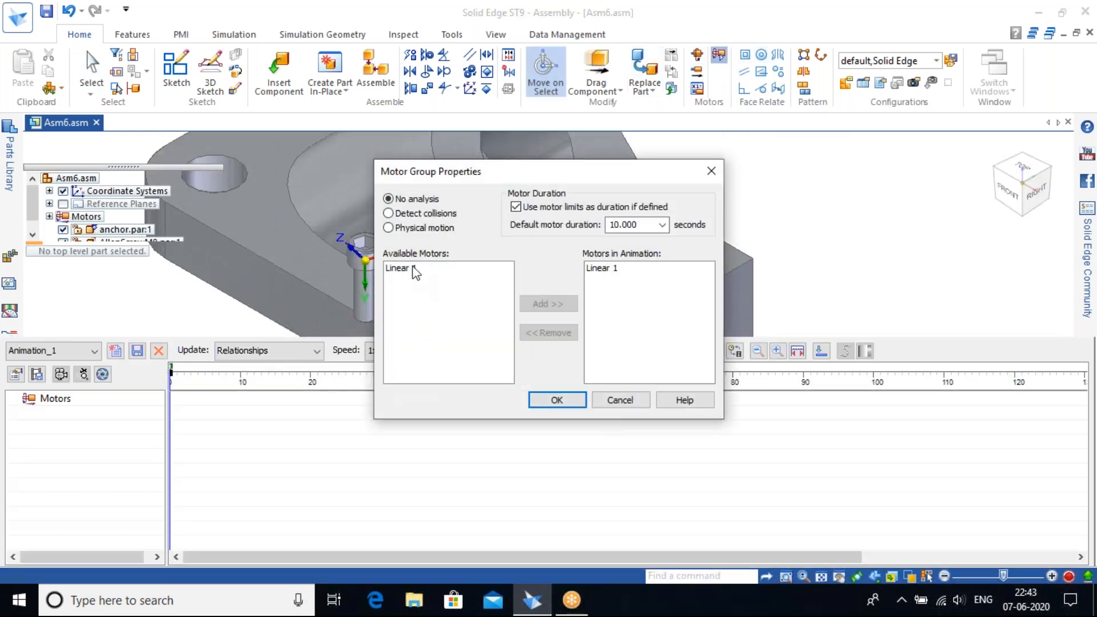
# Play the Linear 1 motor's animation with no analysis and close the Animation Editor without saving.
pyautogui.click(415, 268)
pyautogui.click(557, 405)
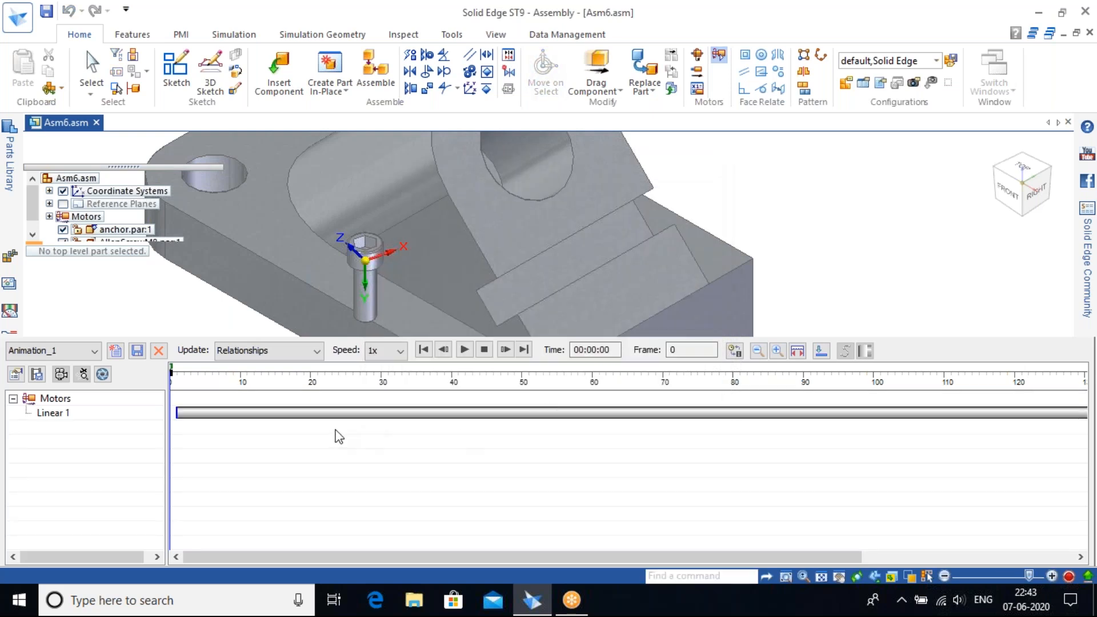
pyautogui.click(464, 351)
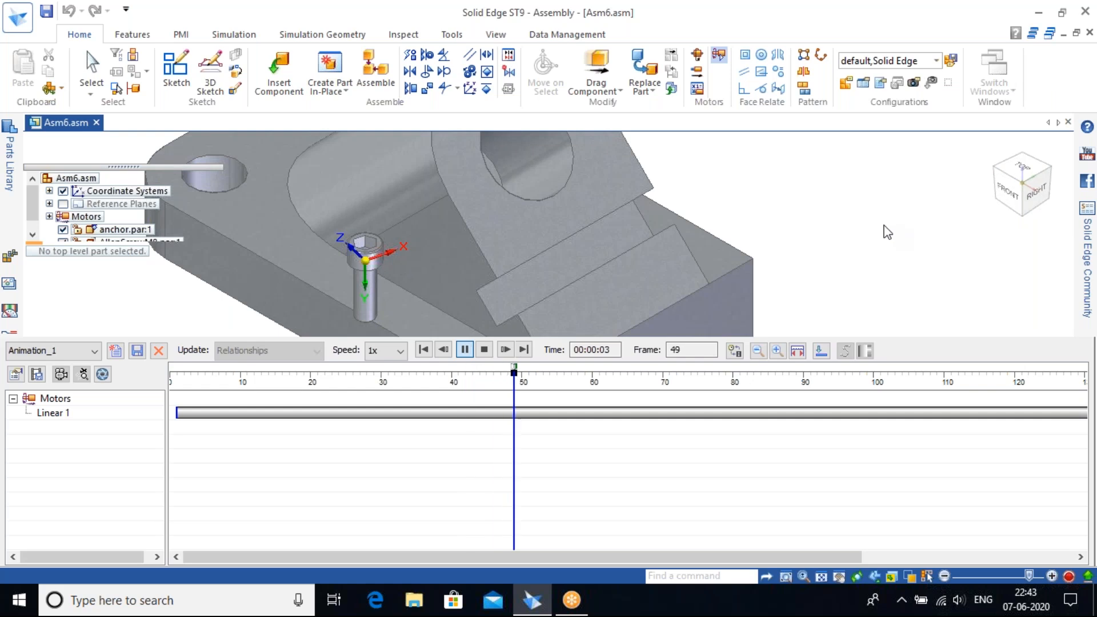
pyautogui.press('Escape')
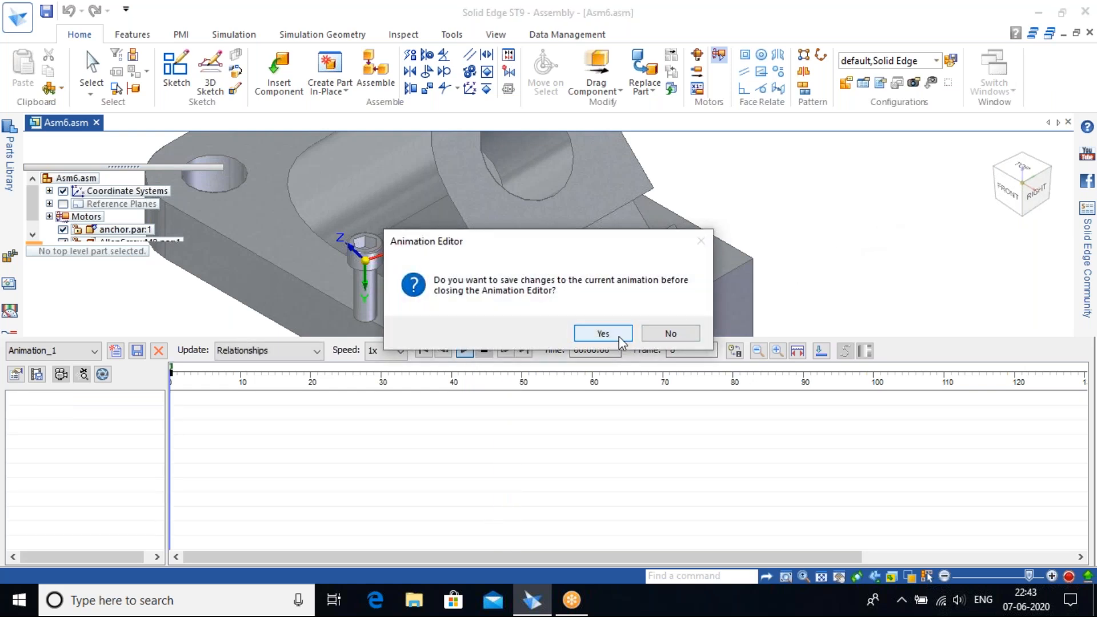
pyautogui.click(667, 333)
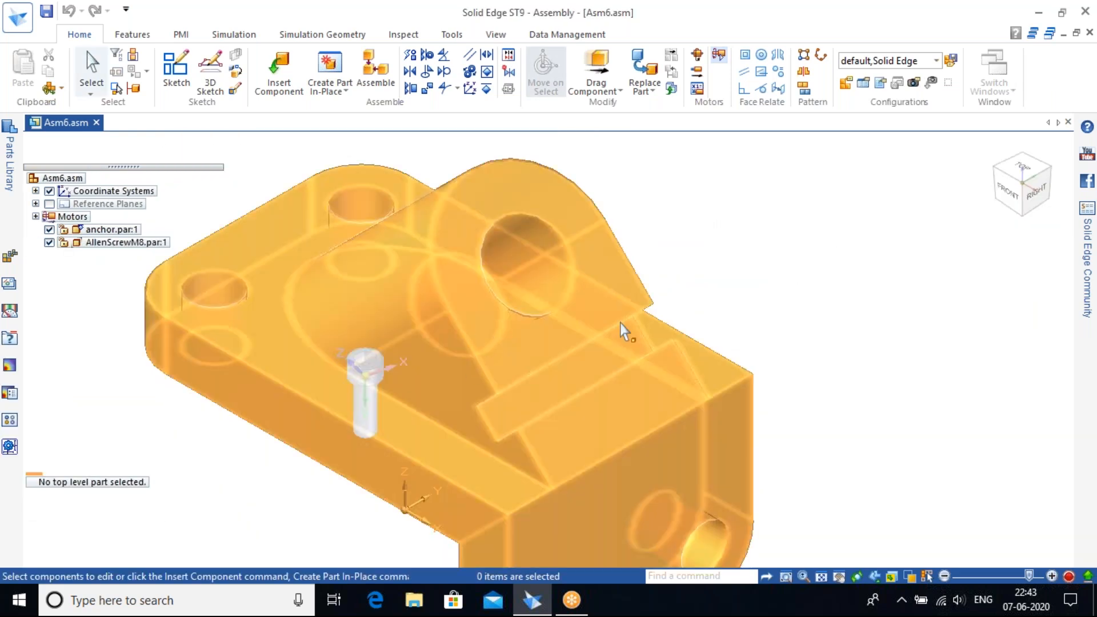
pyautogui.keyDown('shift'); pyautogui.moveTo(700, 230); pyautogui.dragTo(830, 190, button='middle'); pyautogui.keyUp('shift')
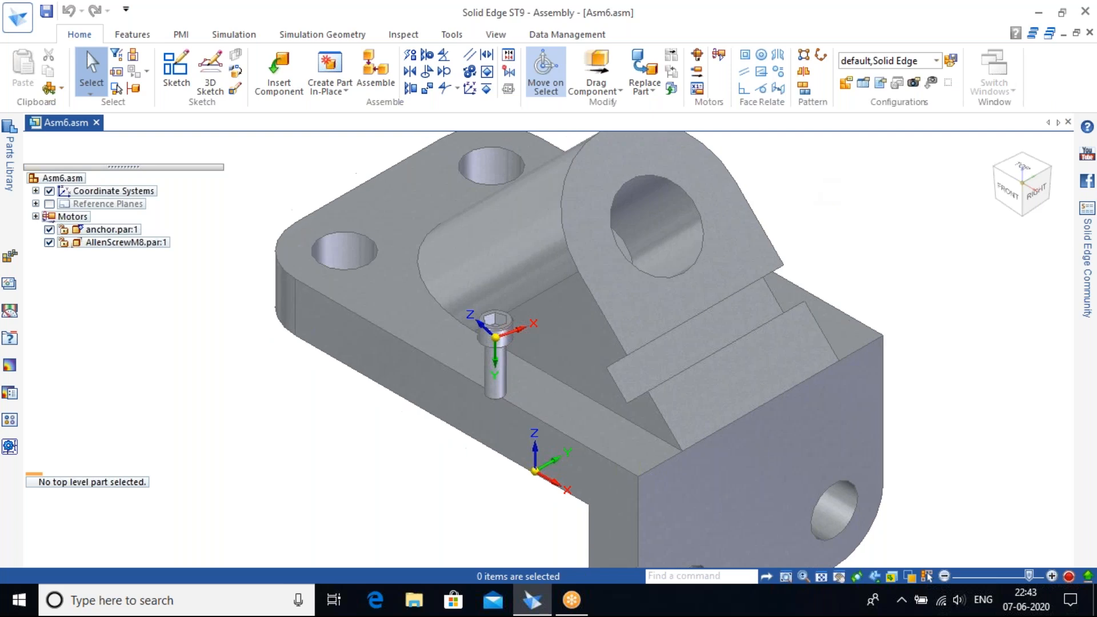
pyautogui.click(456, 90)
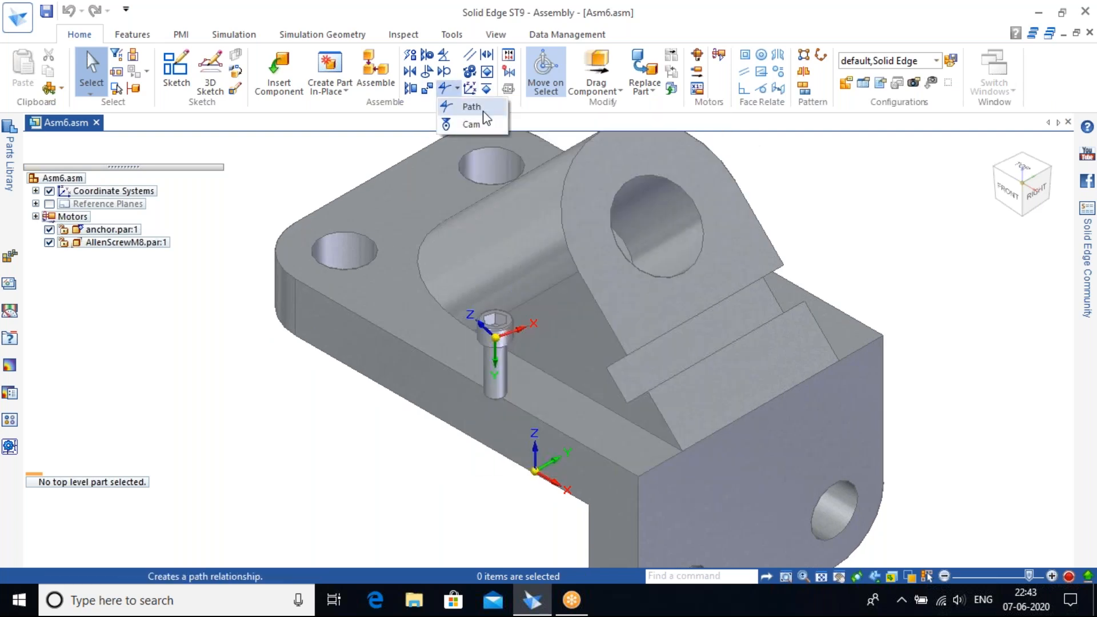
pyautogui.click(891, 189)
pyautogui.press('Escape')
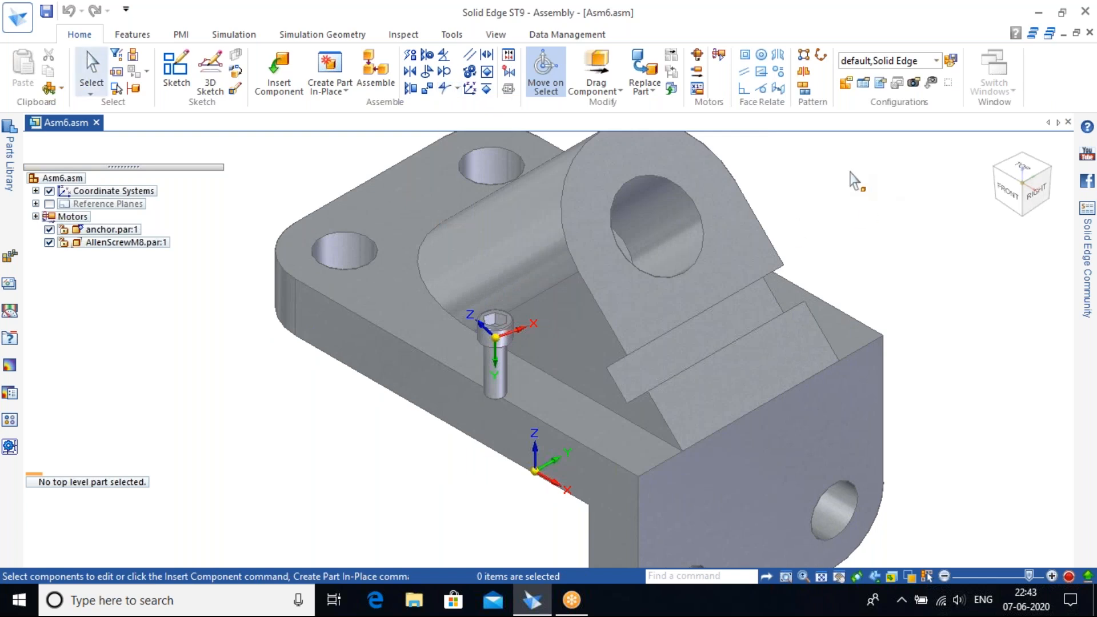
# Move the Allen screw further along its path toward the anchor's front corner with Drag Component.
pyautogui.keyDown('shift'); pyautogui.moveTo(425, 309); pyautogui.dragTo(426, 344, button='middle'); pyautogui.keyUp('shift')
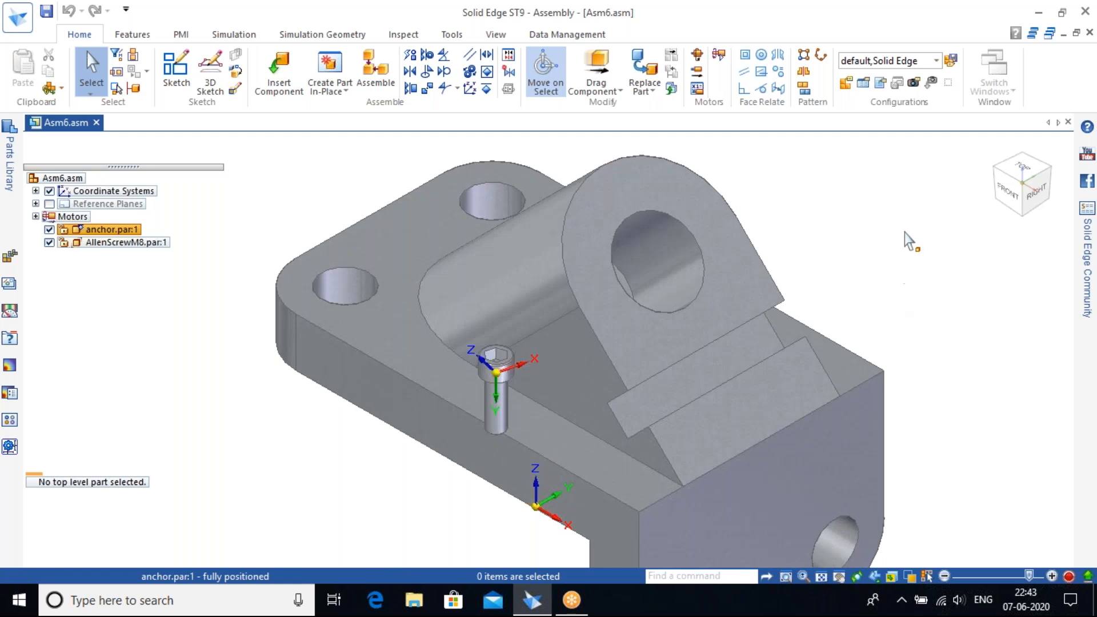
pyautogui.click(596, 72)
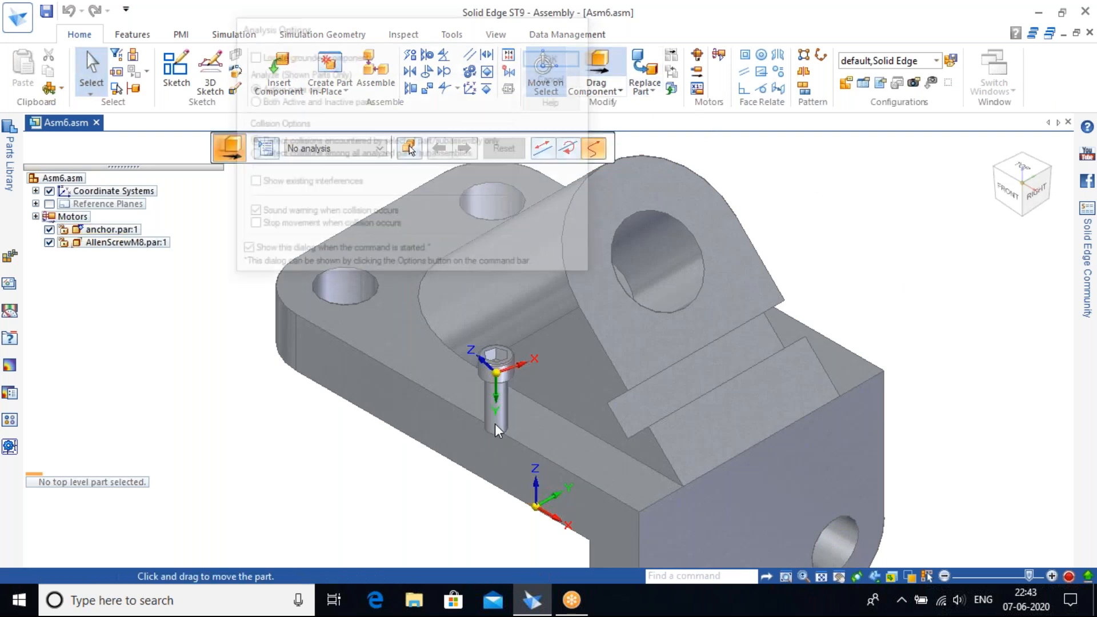
pyautogui.click(549, 57)
pyautogui.moveTo(499, 382); pyautogui.dragTo(646, 554)
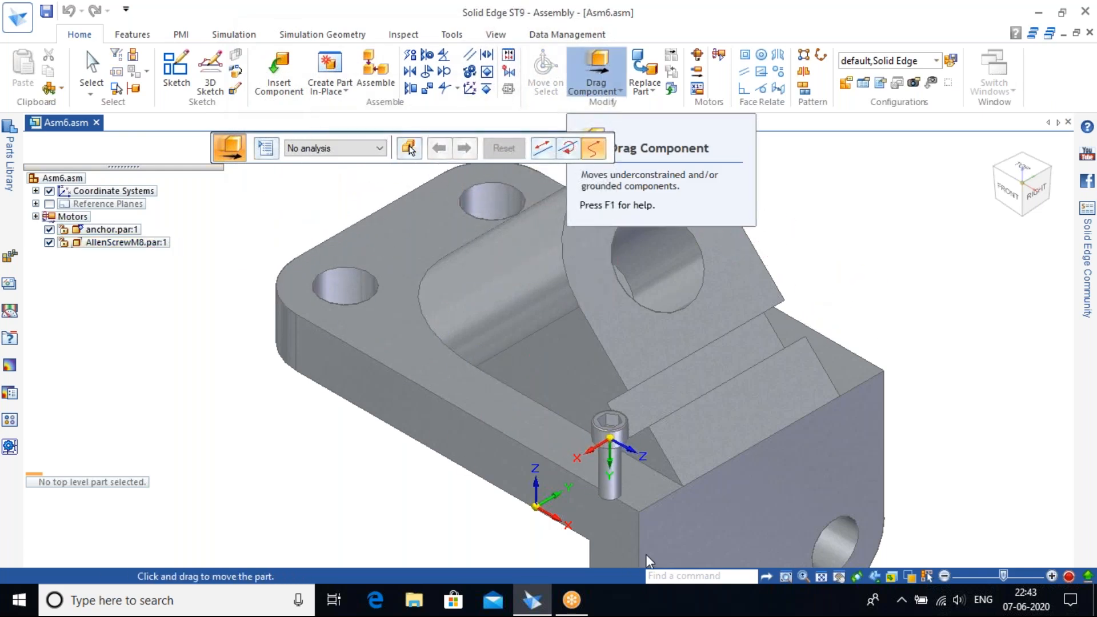
pyautogui.press('Escape')
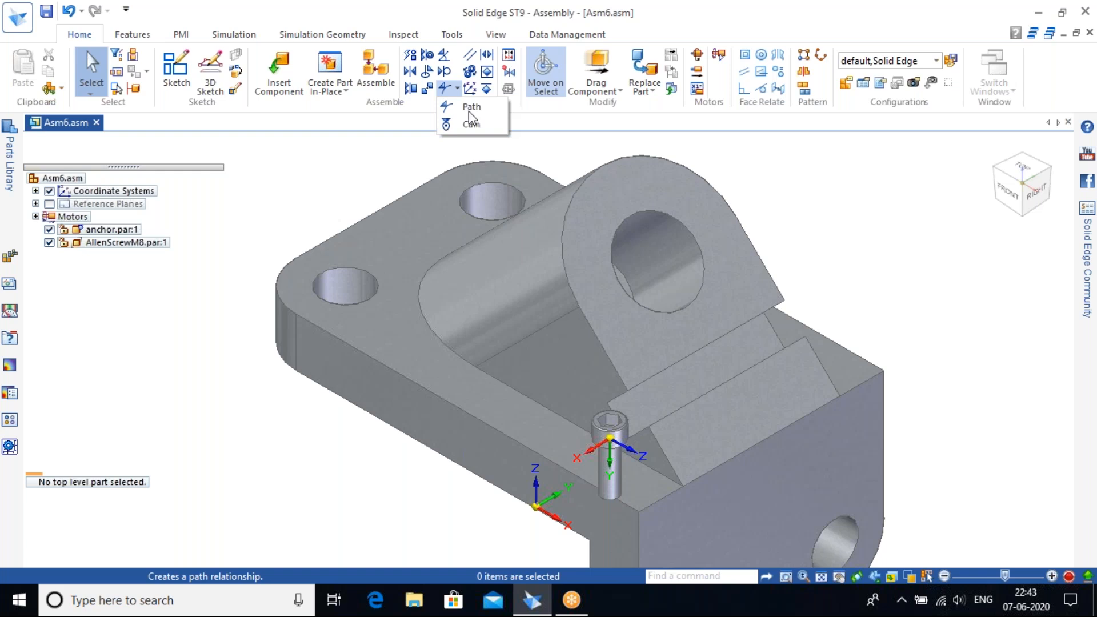
pyautogui.click(705, 127)
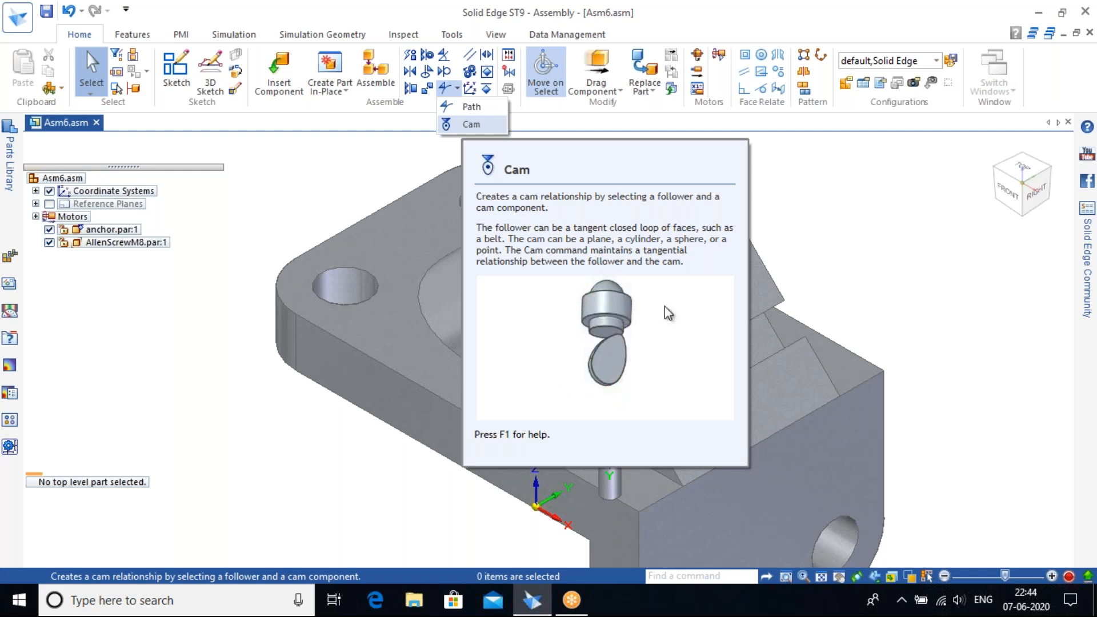
pyautogui.click(754, 153)
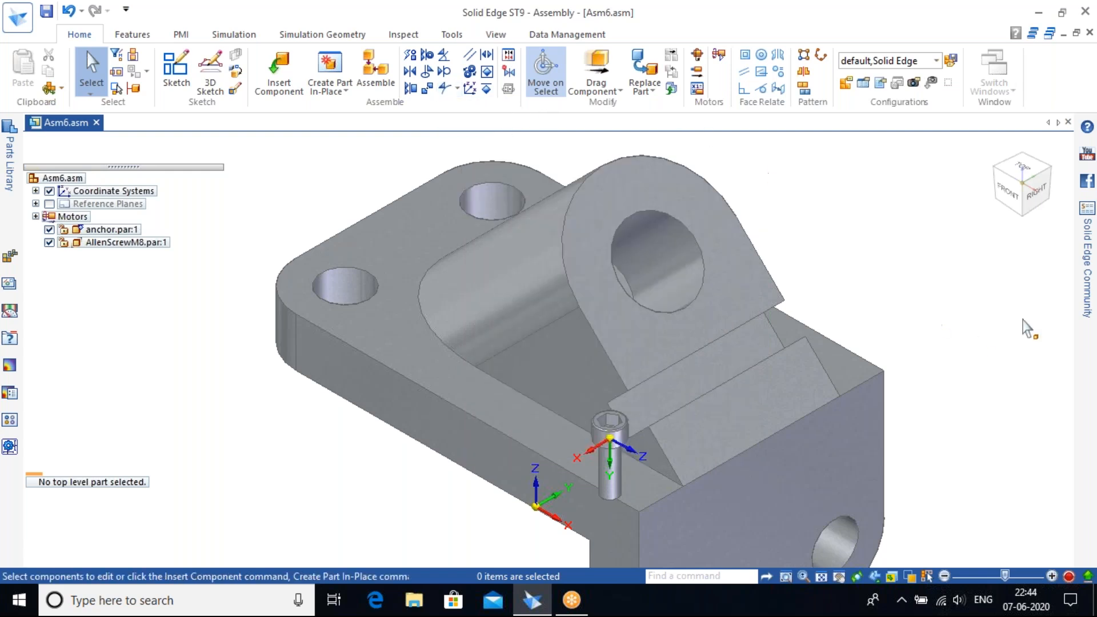
# Undo the last move of the Allen screw along the anchor's edge.
pyautogui.scroll(-2, 738, 252)
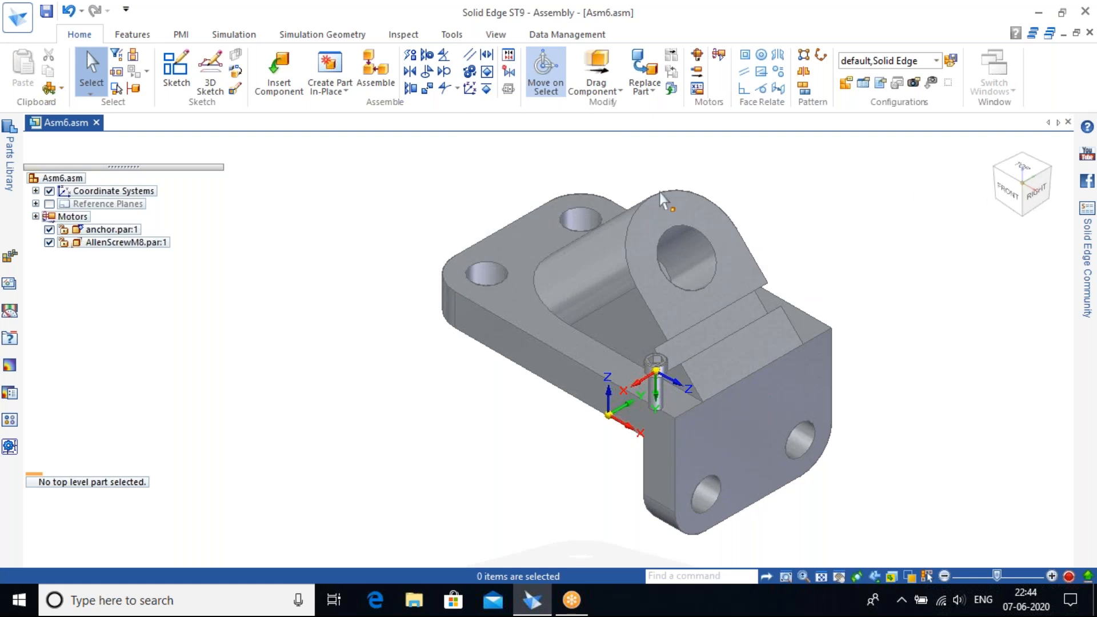
pyautogui.scroll(2, 526, 231)
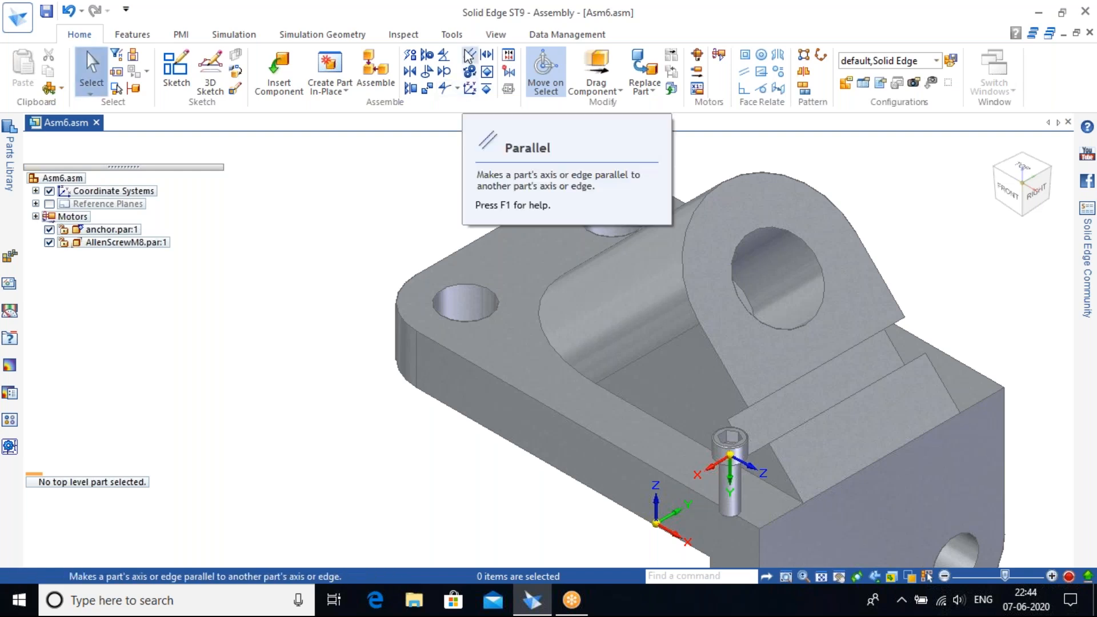
pyautogui.scroll(-2, 482, 263)
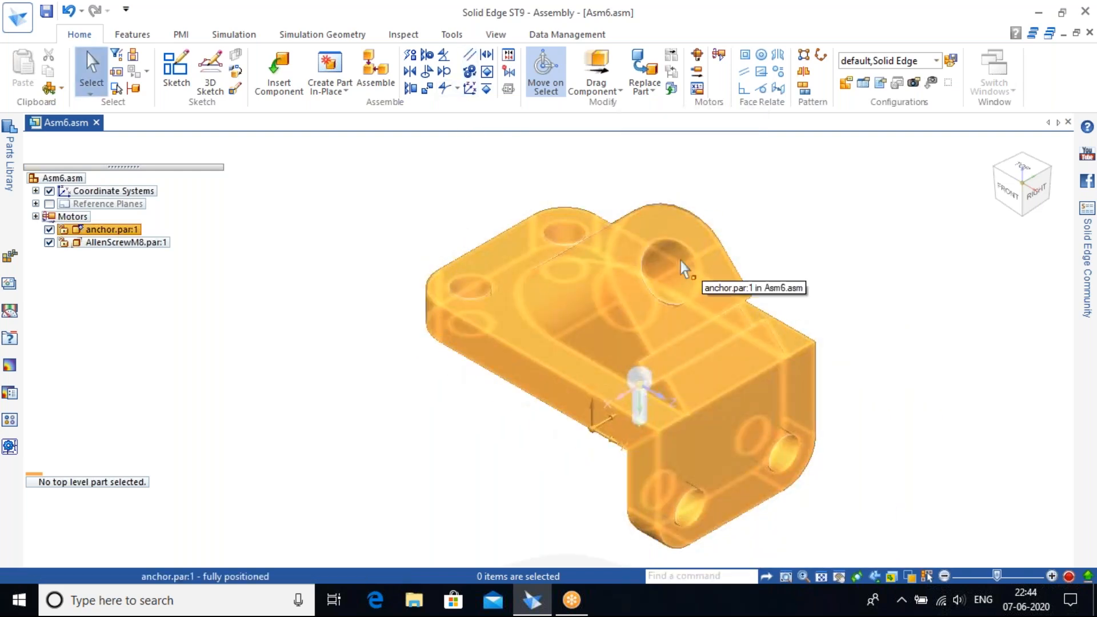
pyautogui.hotkey('ctrl', 'z')
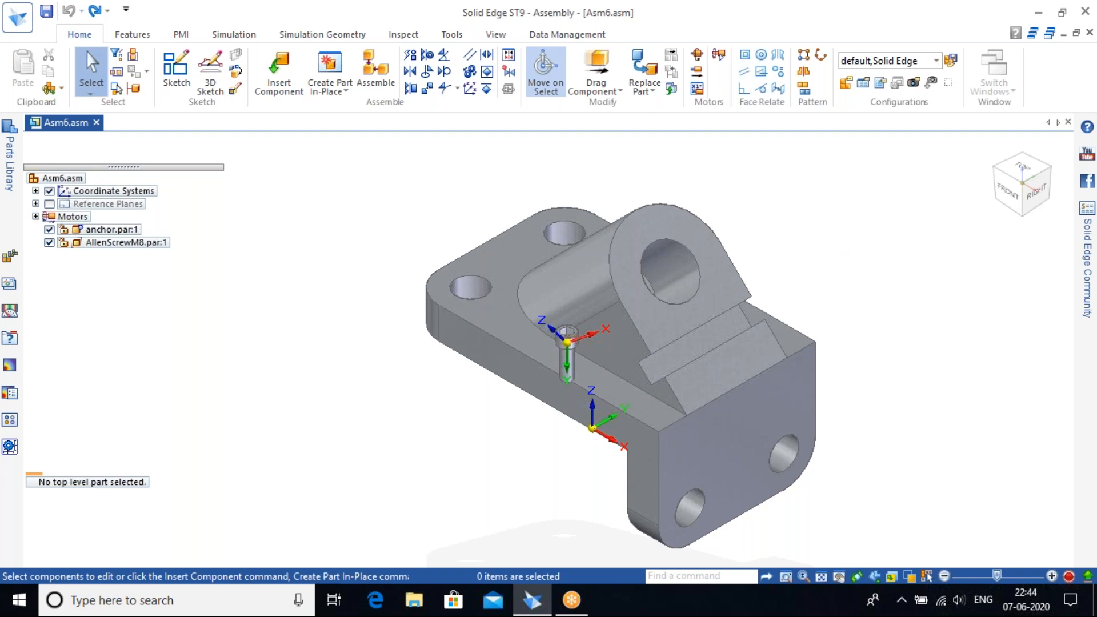
# Delete the Allen screw's path relationship and its 0.00 mm mate relationship to the anchor.
pyautogui.scroll(4, 623, 317)
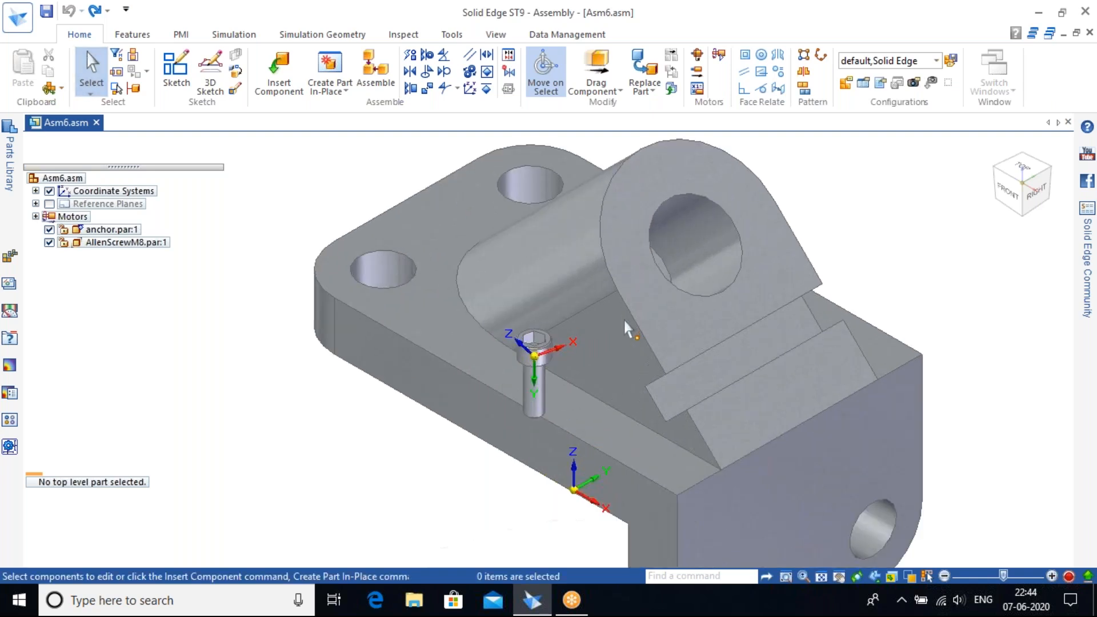
pyautogui.click(117, 243)
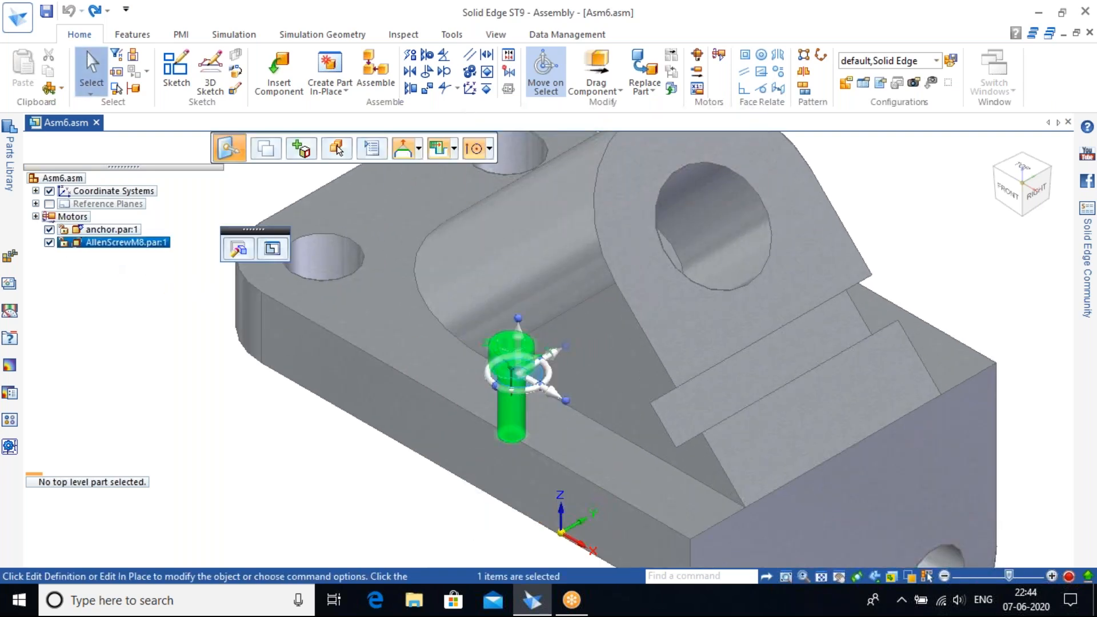
pyautogui.click(107, 508)
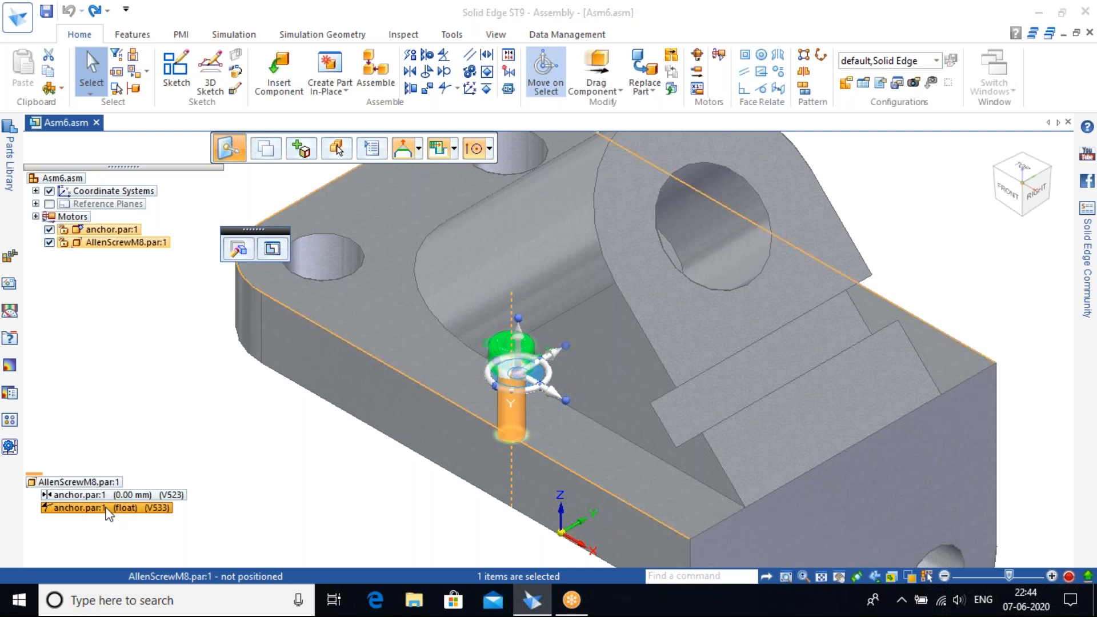
pyautogui.rightClick(106, 508)
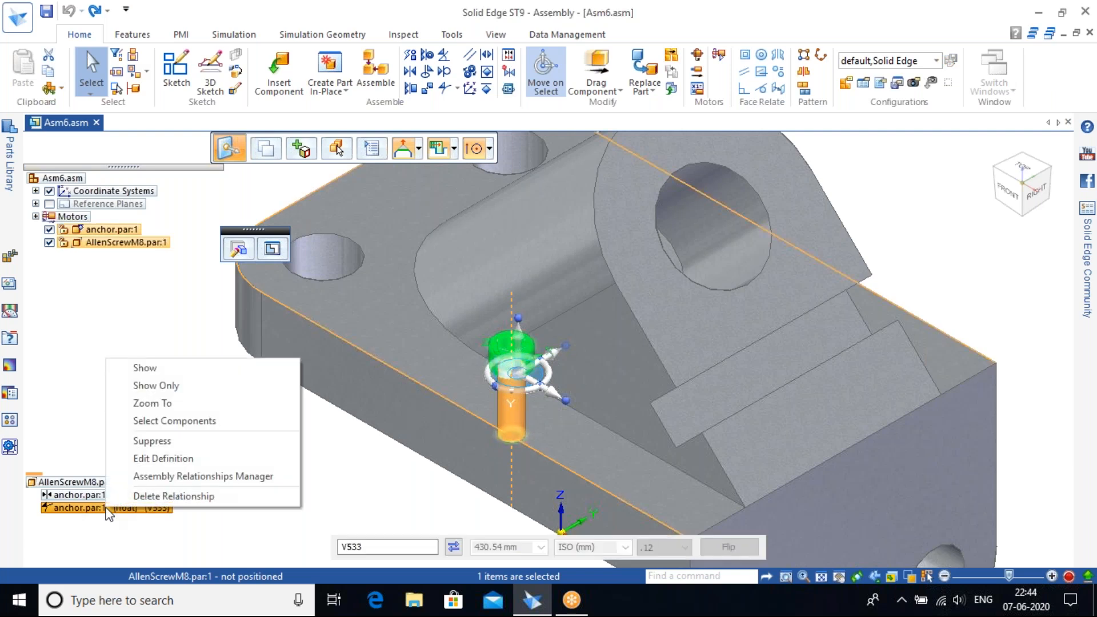
pyautogui.click(166, 495)
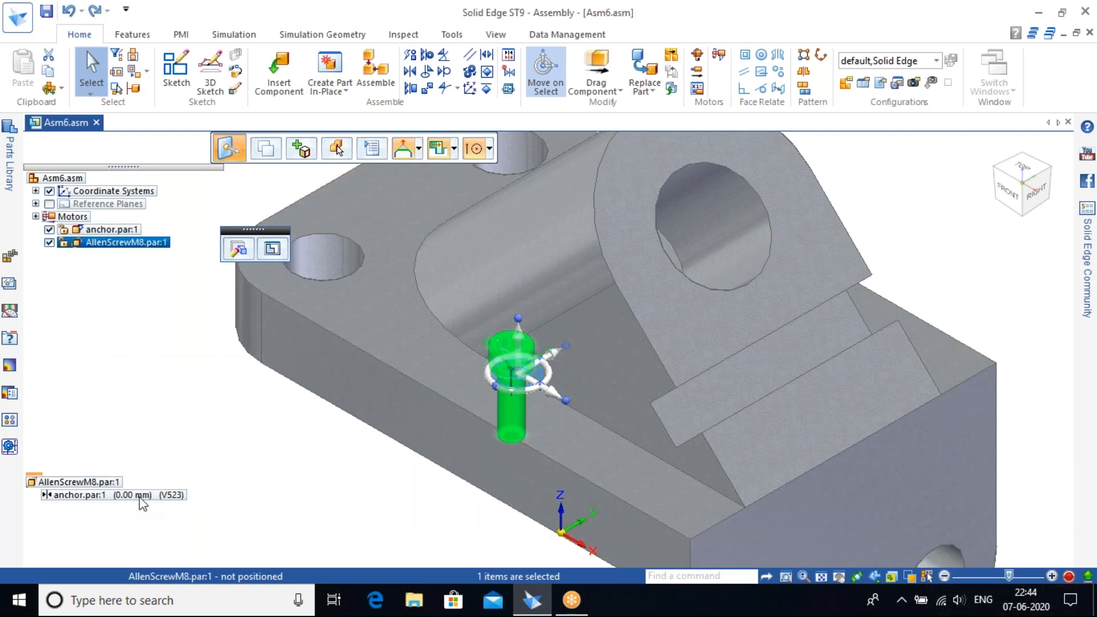
pyautogui.click(140, 498)
pyautogui.rightClick(157, 499)
pyautogui.click(193, 487)
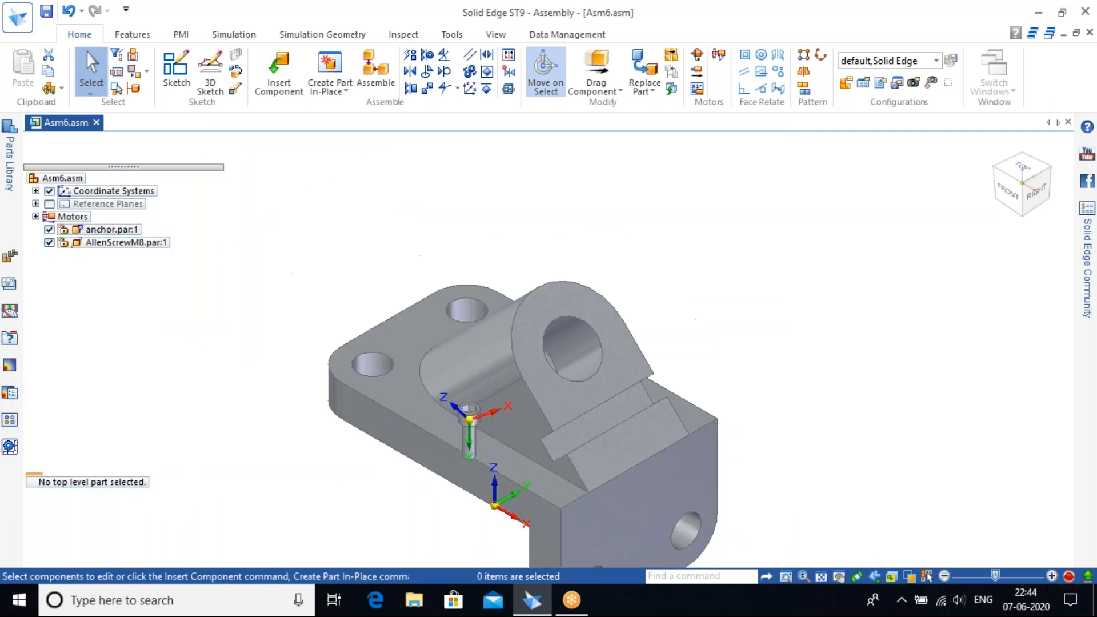
# Move the Allen screw freely off the anchor into the empty space behind it using Drag Component with no analysis.
pyautogui.click(597, 68)
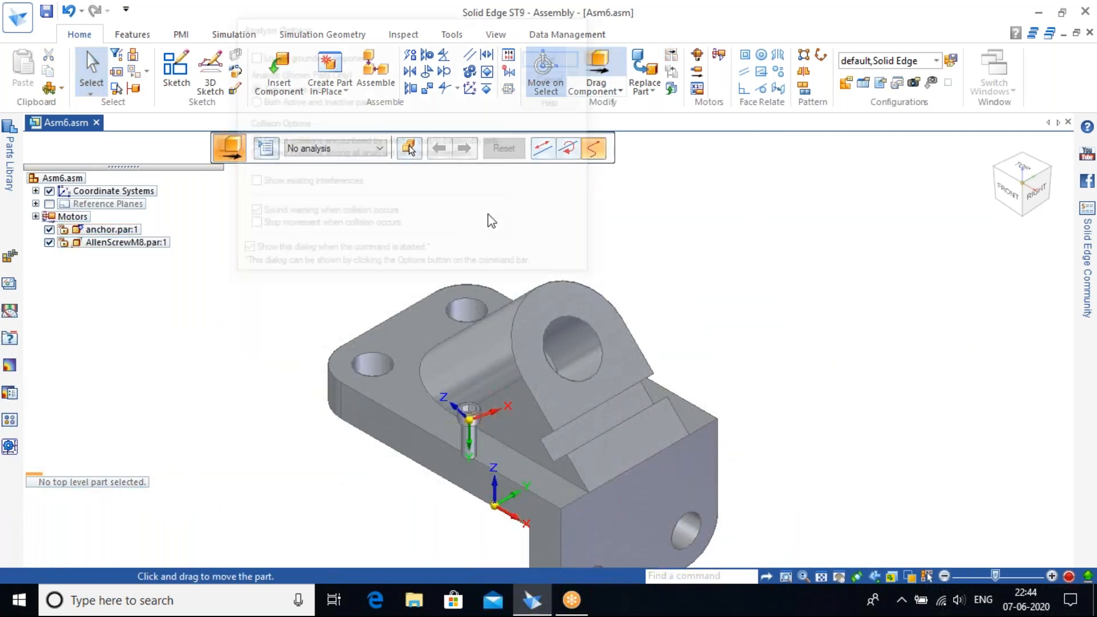
pyautogui.click(551, 84)
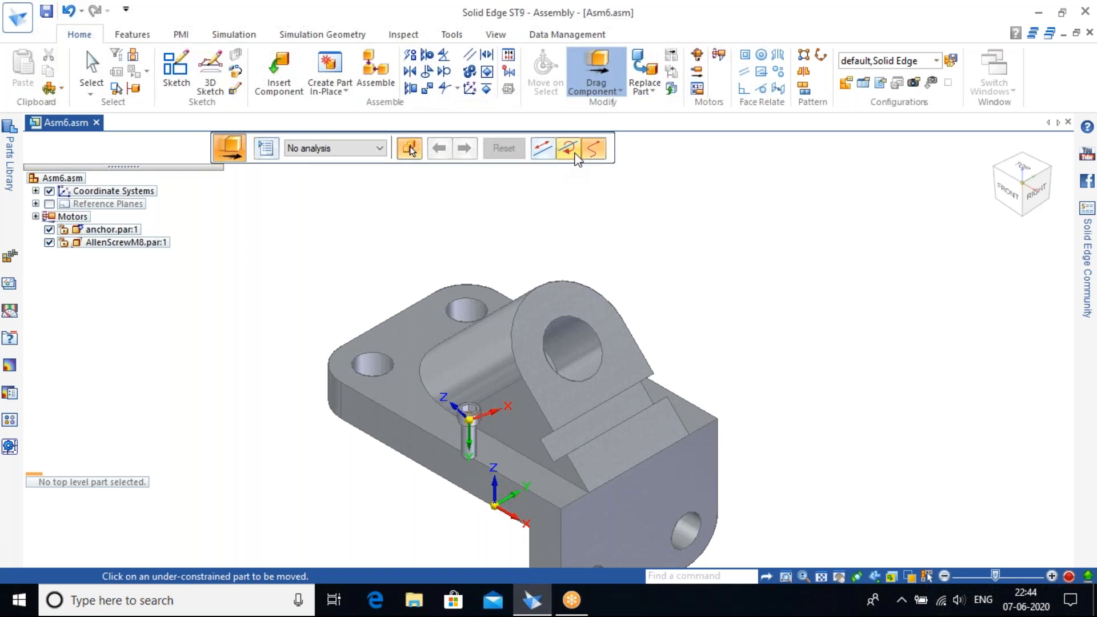
pyautogui.moveTo(464, 420); pyautogui.dragTo(851, 247)
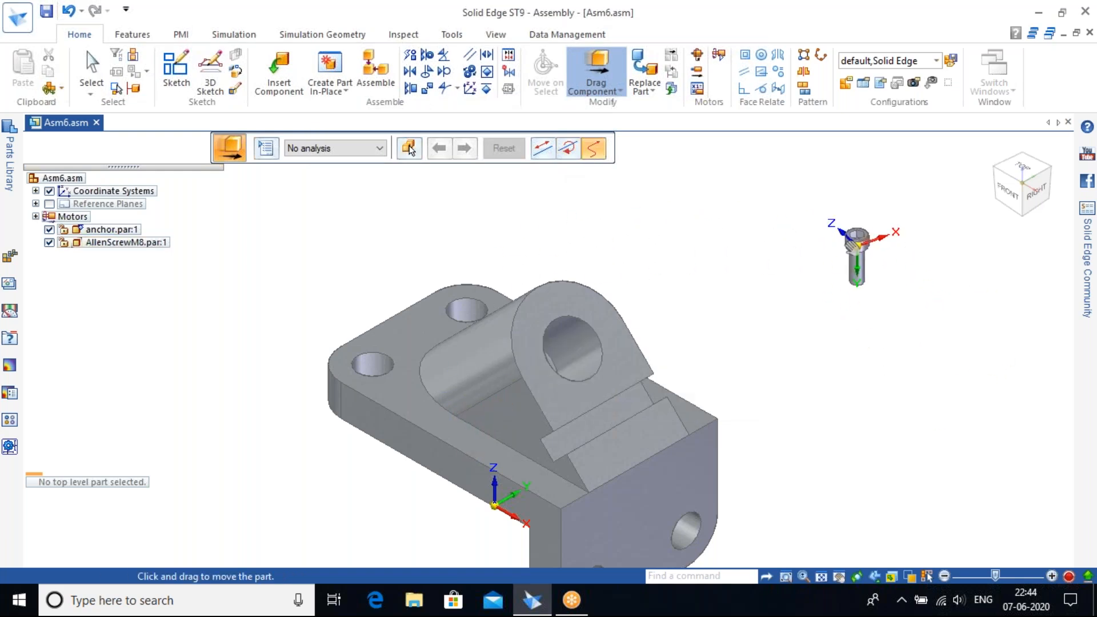
# Rotate the Allen screw about its axes with Drag Component until its shank tilts upward and its head faces down.
pyautogui.click(567, 153)
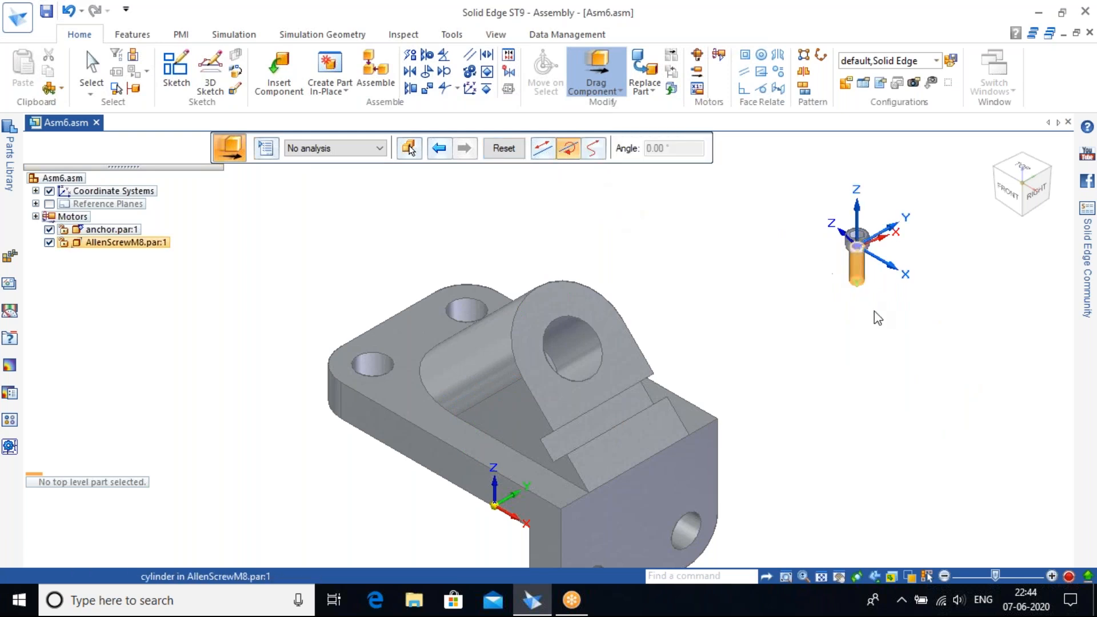
pyautogui.moveTo(856, 276); pyautogui.dragTo(708, 201)
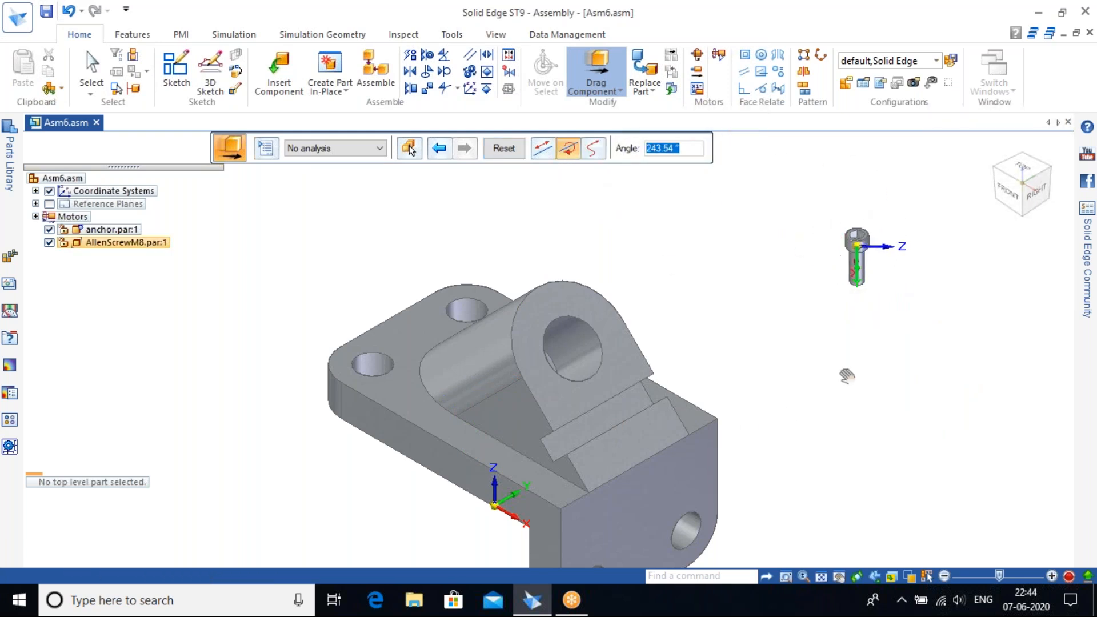
pyautogui.moveTo(847, 375); pyautogui.dragTo(862, 360)
pyautogui.moveTo(881, 233); pyautogui.dragTo(815, 236)
pyautogui.scroll(3, 814, 292)
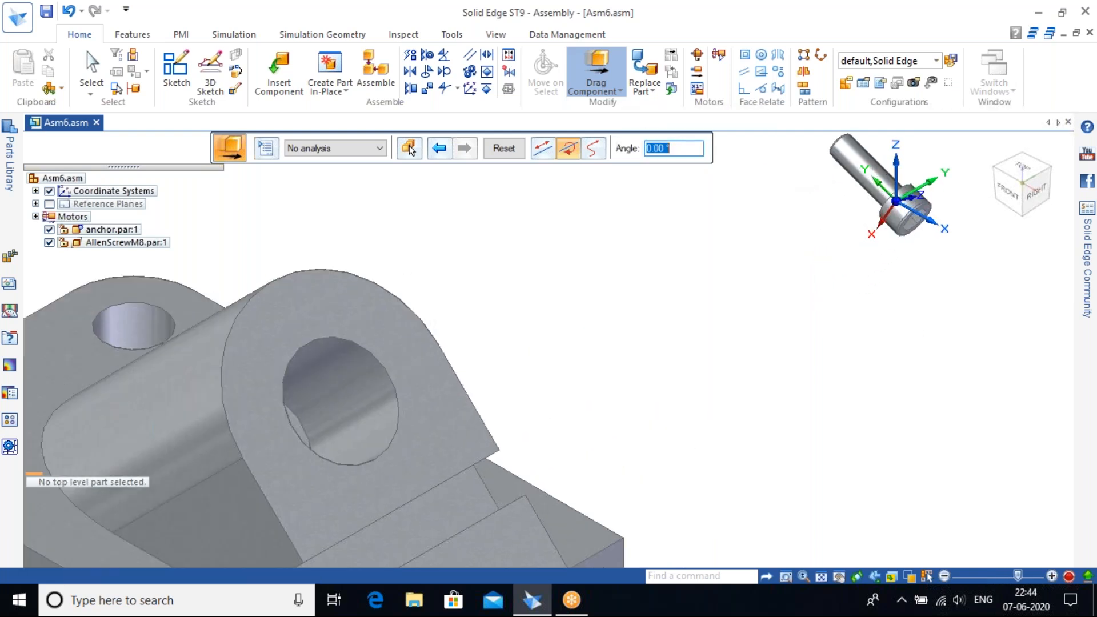
pyautogui.press('Escape')
# Apply a Parallel relationship with 0.00 mm offset between the Allen screw's shank and the anchor's large bore.
pyautogui.moveTo(864, 241); pyautogui.dragTo(886, 301, button='middle')
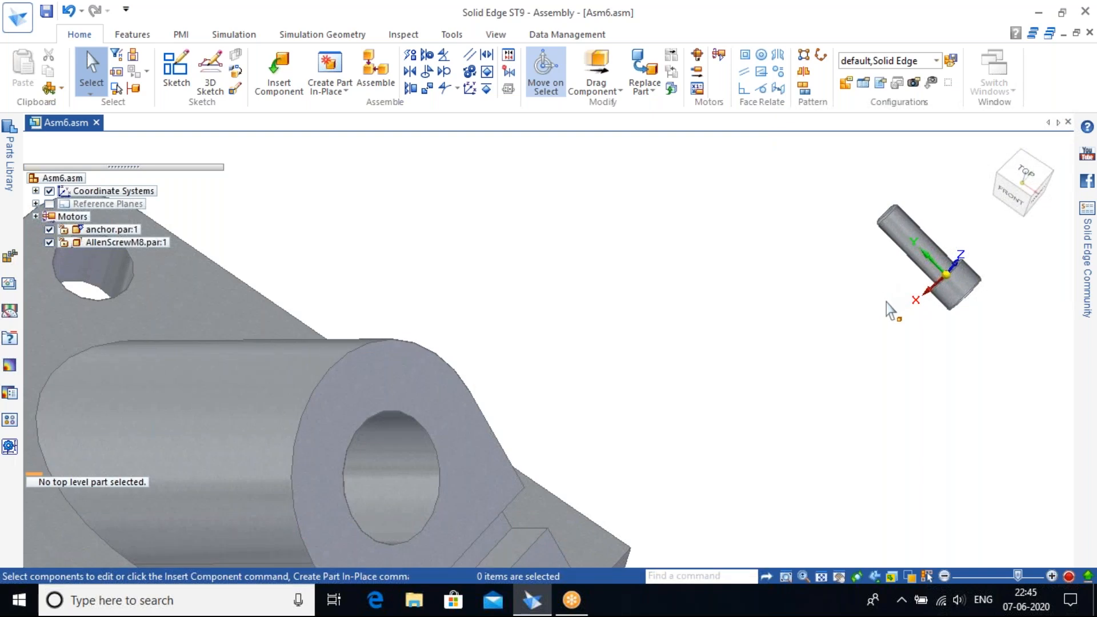
pyautogui.keyDown('shift'); pyautogui.moveTo(763, 291); pyautogui.dragTo(625, 272, button='middle'); pyautogui.keyUp('shift')
pyautogui.scroll(5, 649, 249)
pyautogui.scroll(-5, 619, 308)
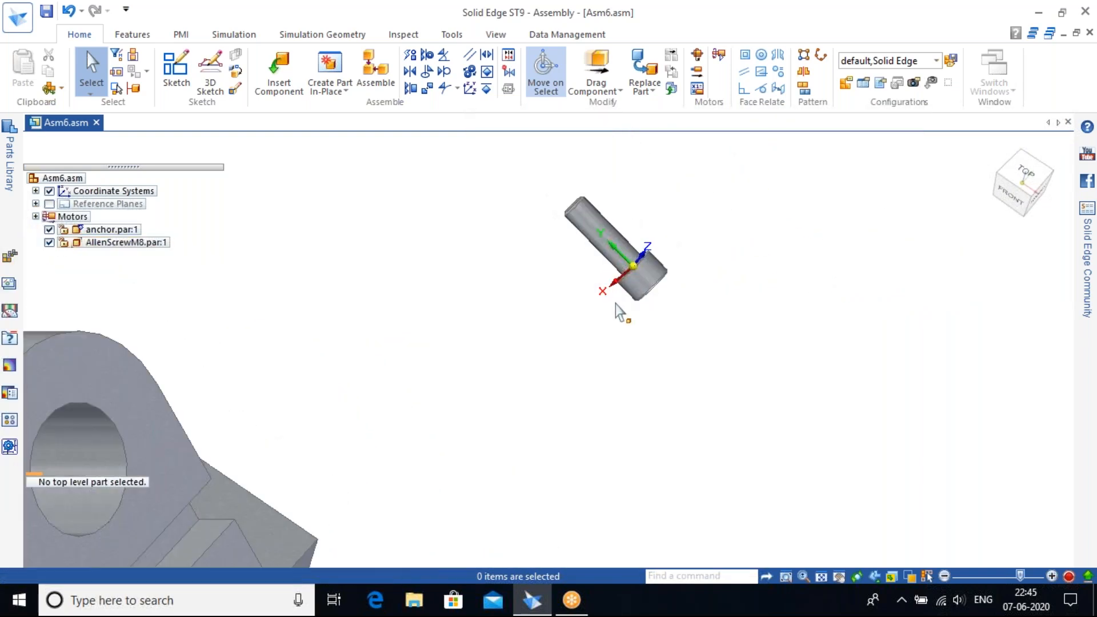
pyautogui.keyDown('shift'); pyautogui.moveTo(518, 413); pyautogui.dragTo(594, 311, button='middle'); pyautogui.keyUp('shift')
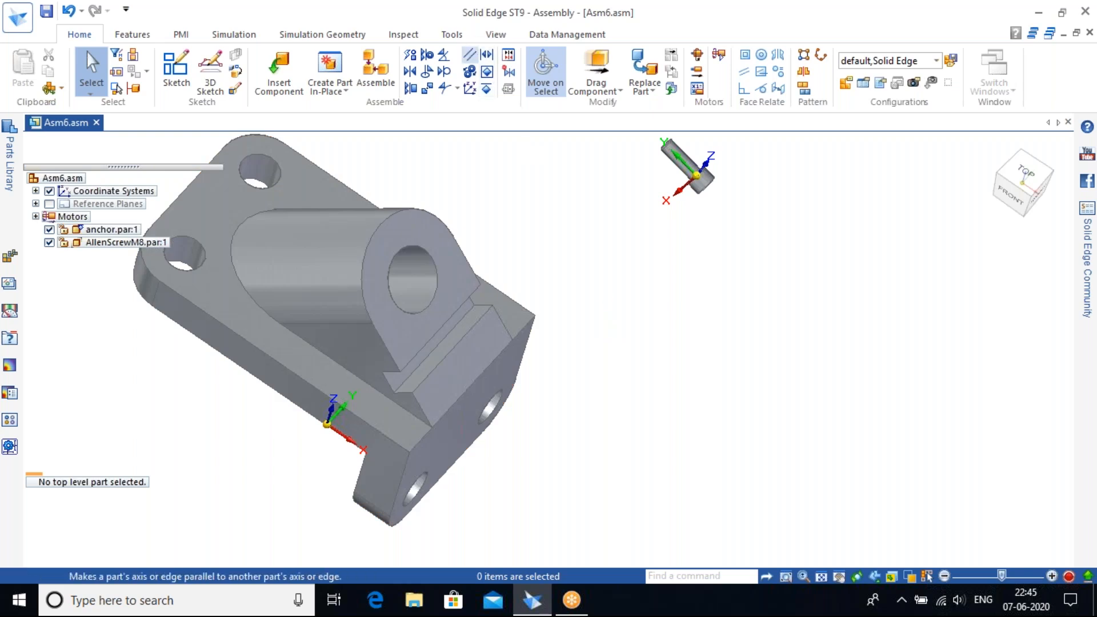
pyautogui.click(469, 55)
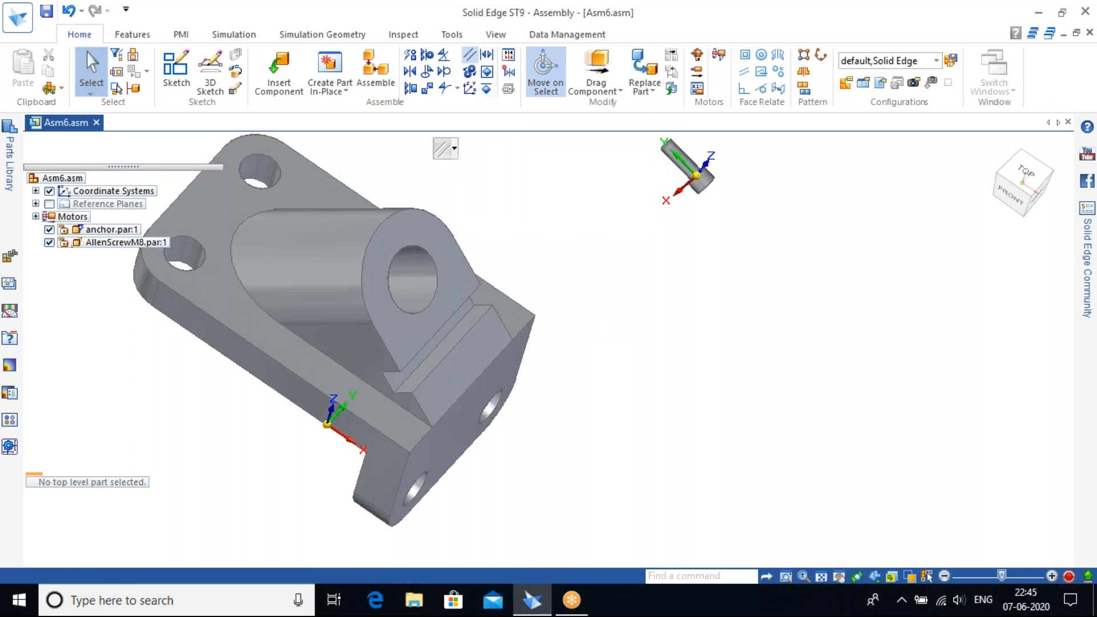
pyautogui.moveTo(647, 219); pyautogui.dragTo(774, 343, button='middle')
pyautogui.scroll(5, 768, 319)
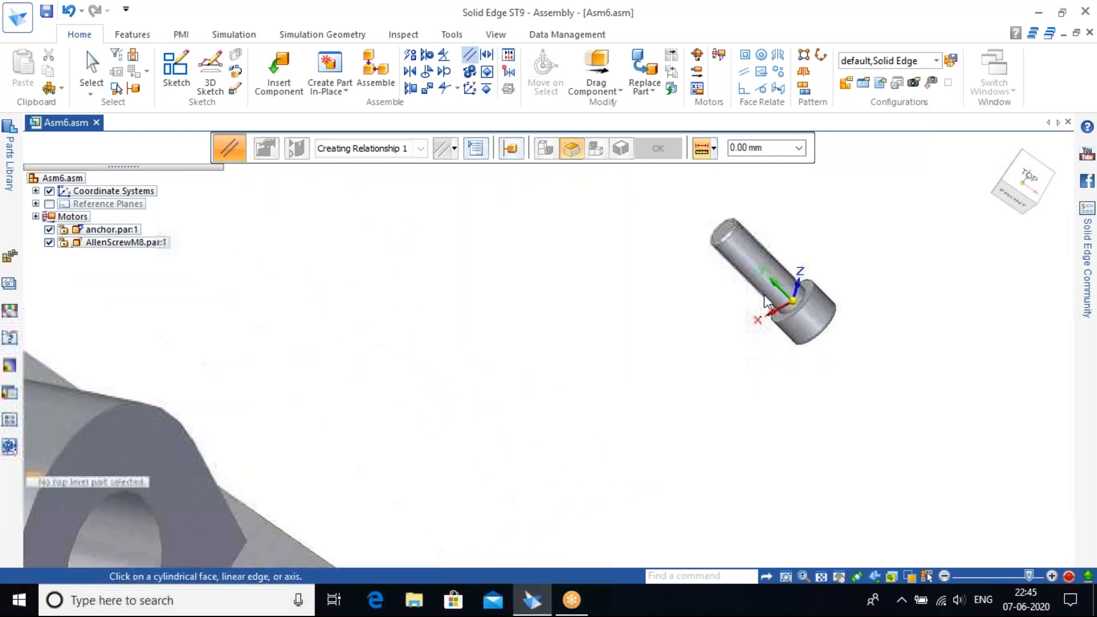
pyautogui.click(765, 298)
pyautogui.scroll(-4, 597, 358)
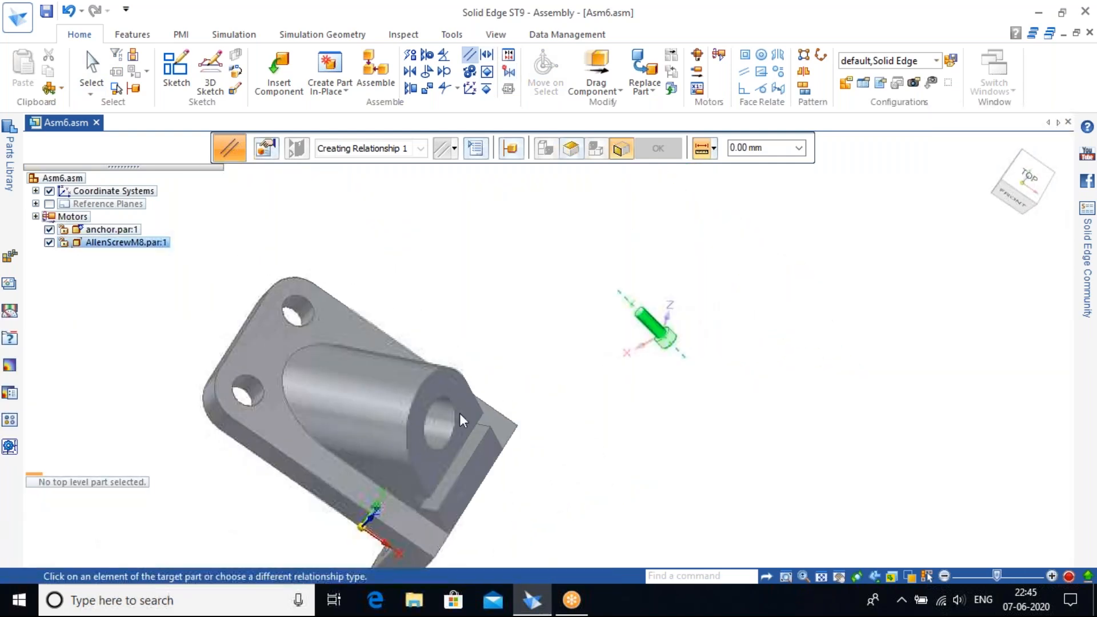
pyautogui.click(443, 417)
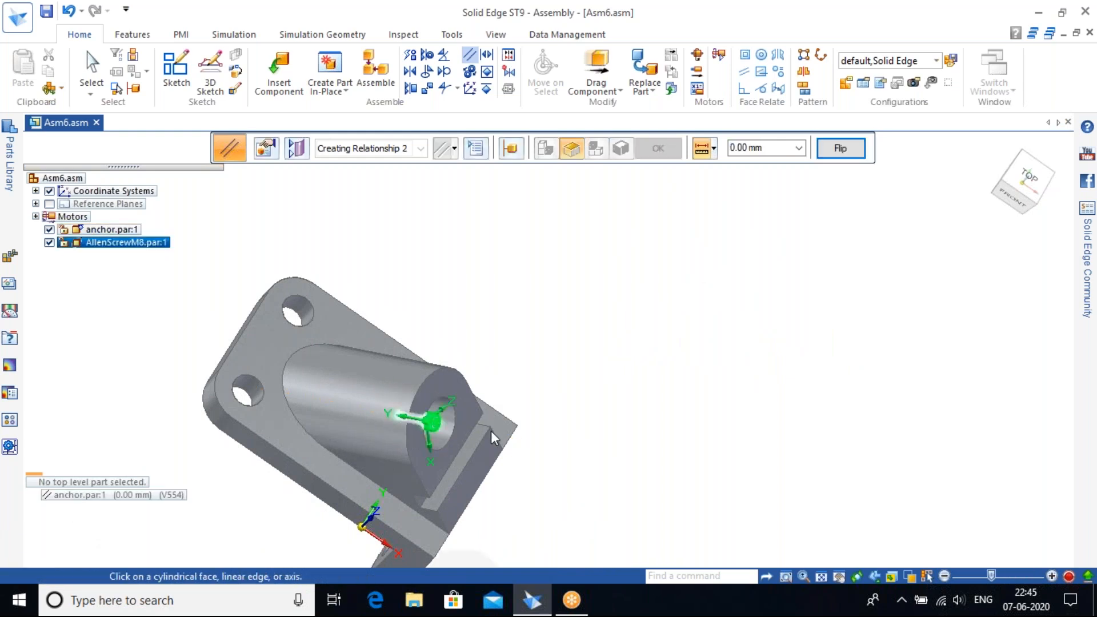
pyautogui.scroll(5, 491, 431)
pyautogui.scroll(-2, 747, 274)
pyautogui.moveTo(747, 274); pyautogui.dragTo(733, 333, button='middle')
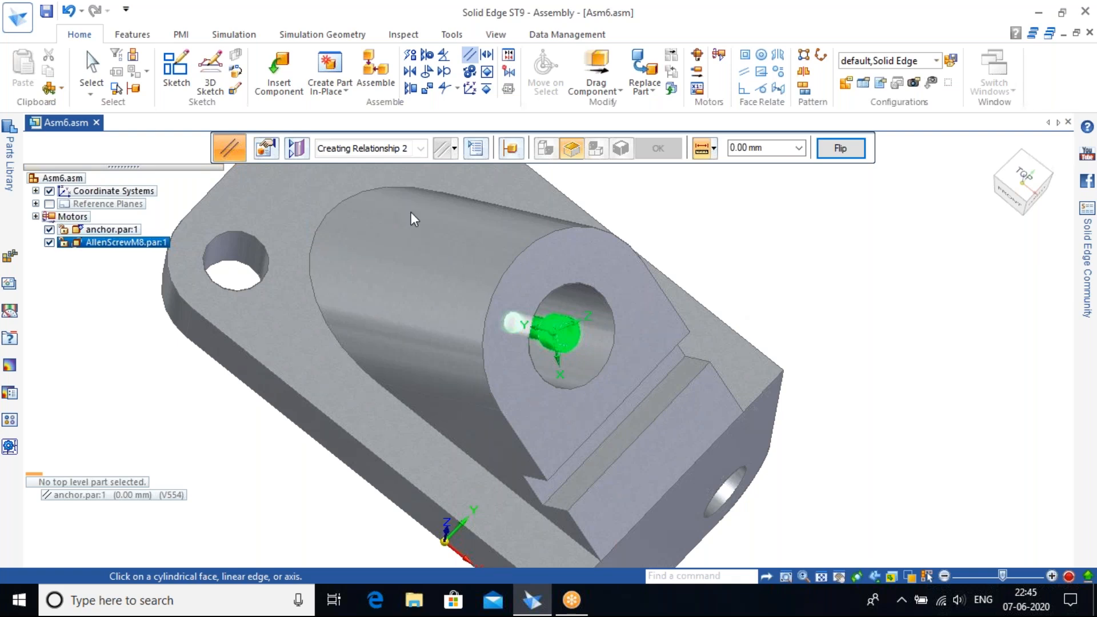
pyautogui.click(487, 72)
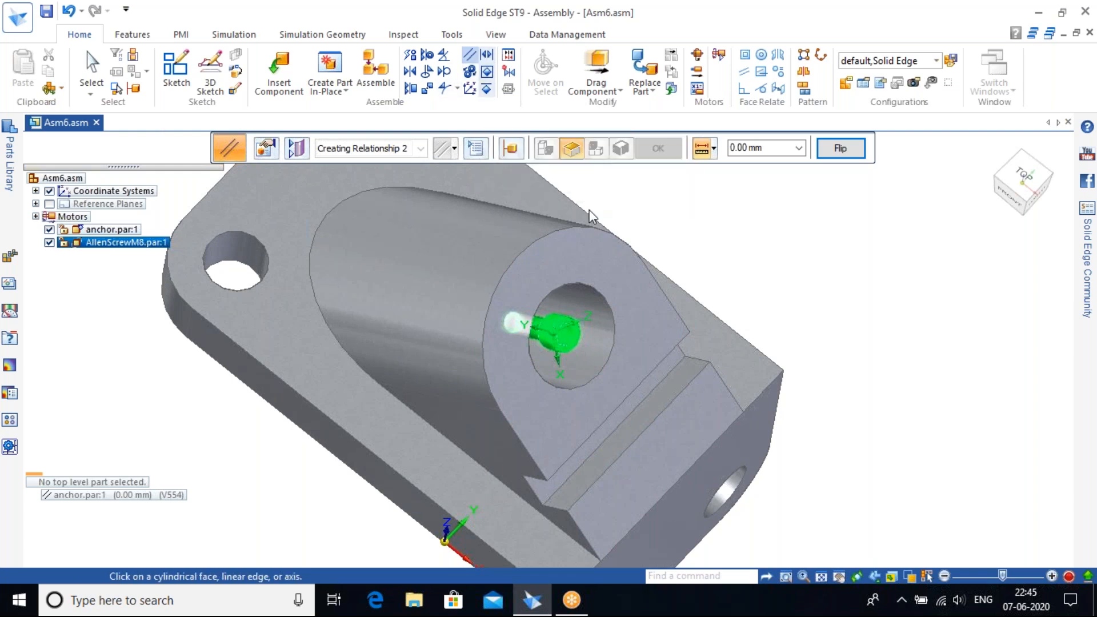
pyautogui.press('Escape')
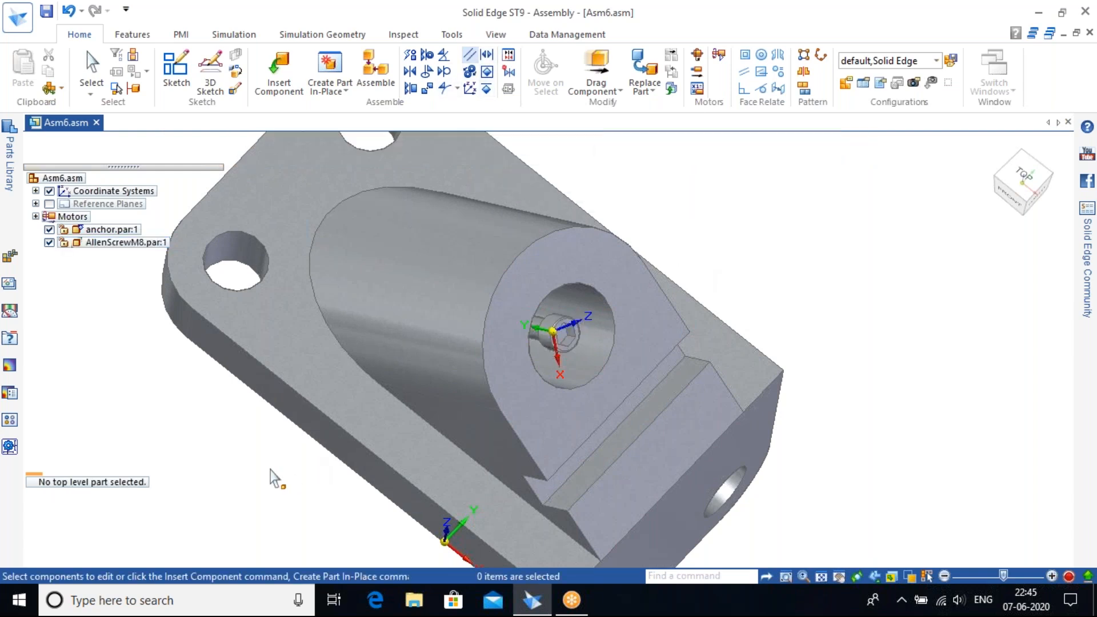
# Delete the Allen screw's parallel relationship to the anchor.
pyautogui.click(117, 241)
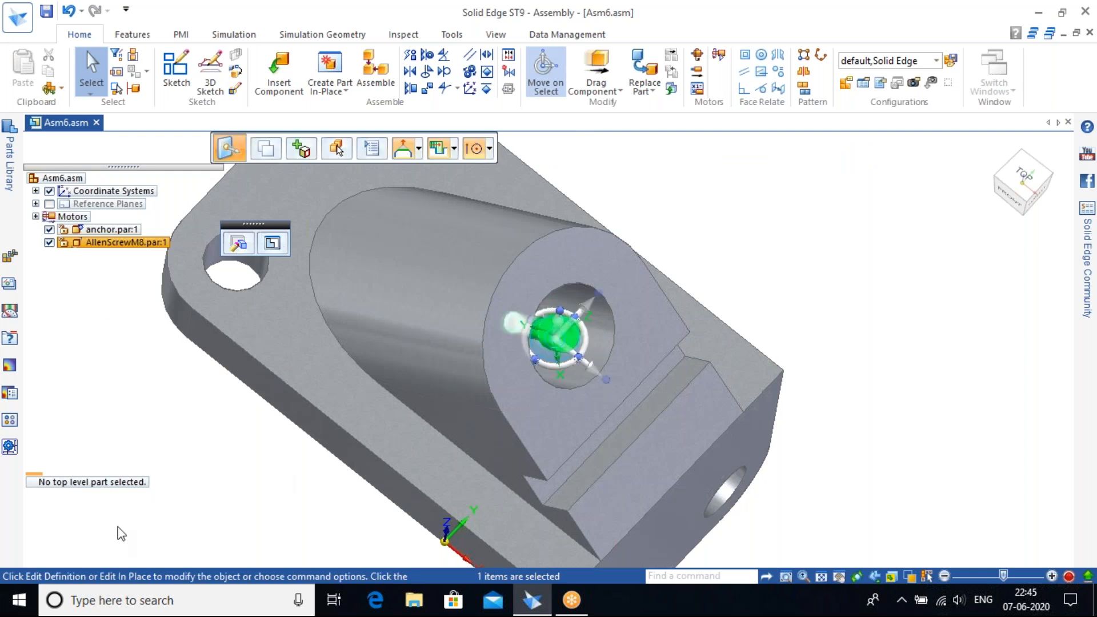
pyautogui.click(126, 495)
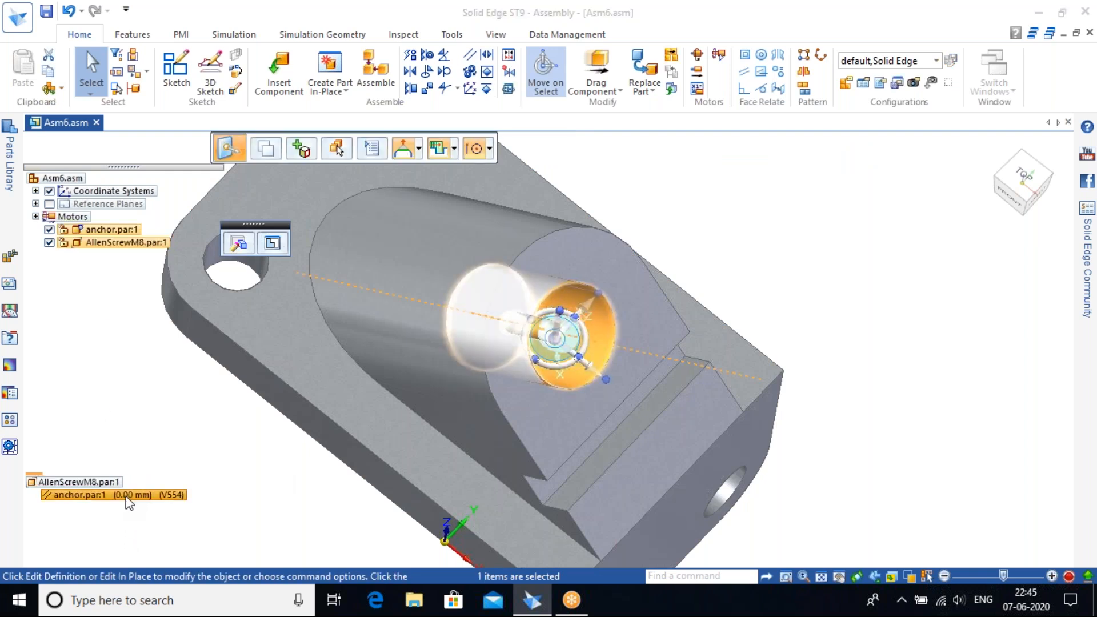
pyautogui.rightClick(127, 495)
pyautogui.click(172, 483)
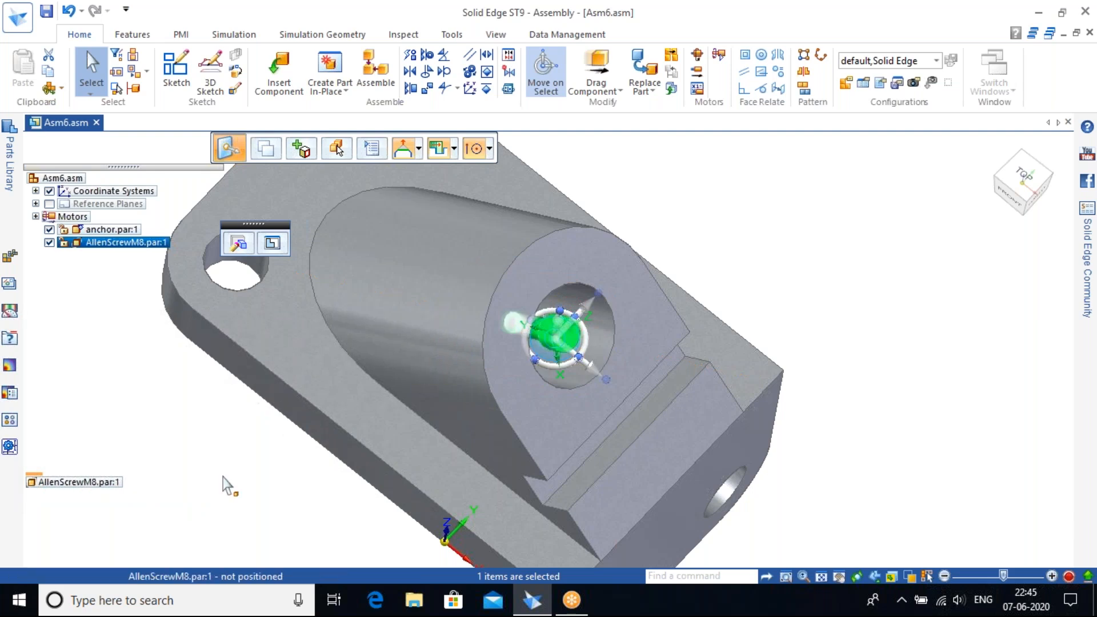
pyautogui.click(783, 273)
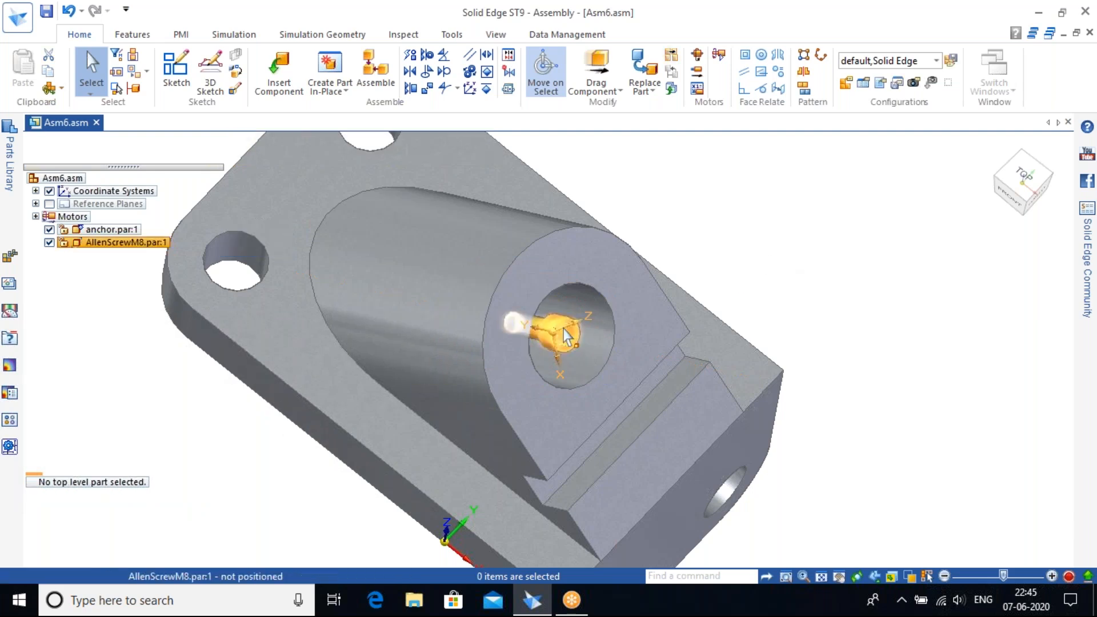
# Move the Allen screw out of the anchor's large bore by about 42 mm along the Y axis with Drag Component.
pyautogui.scroll(3, 565, 341)
pyautogui.scroll(-3, 564, 341)
pyautogui.moveTo(799, 307); pyautogui.dragTo(533, 498, button='middle')
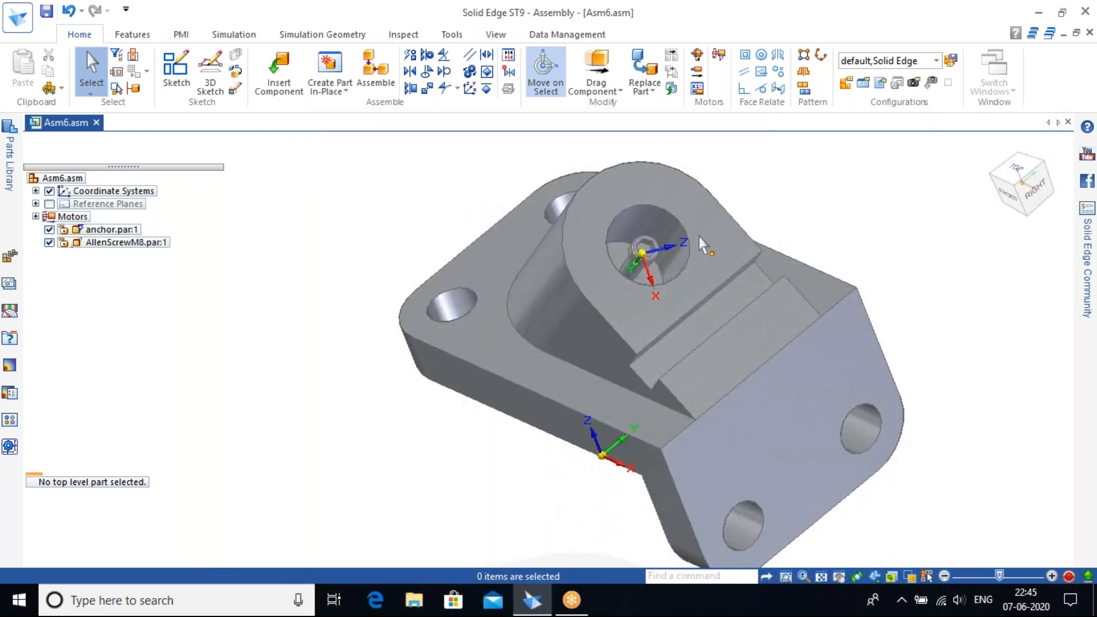
pyautogui.moveTo(727, 231); pyautogui.dragTo(724, 276, button='middle')
pyautogui.scroll(2, 724, 277)
pyautogui.moveTo(764, 169); pyautogui.dragTo(617, 162, button='middle')
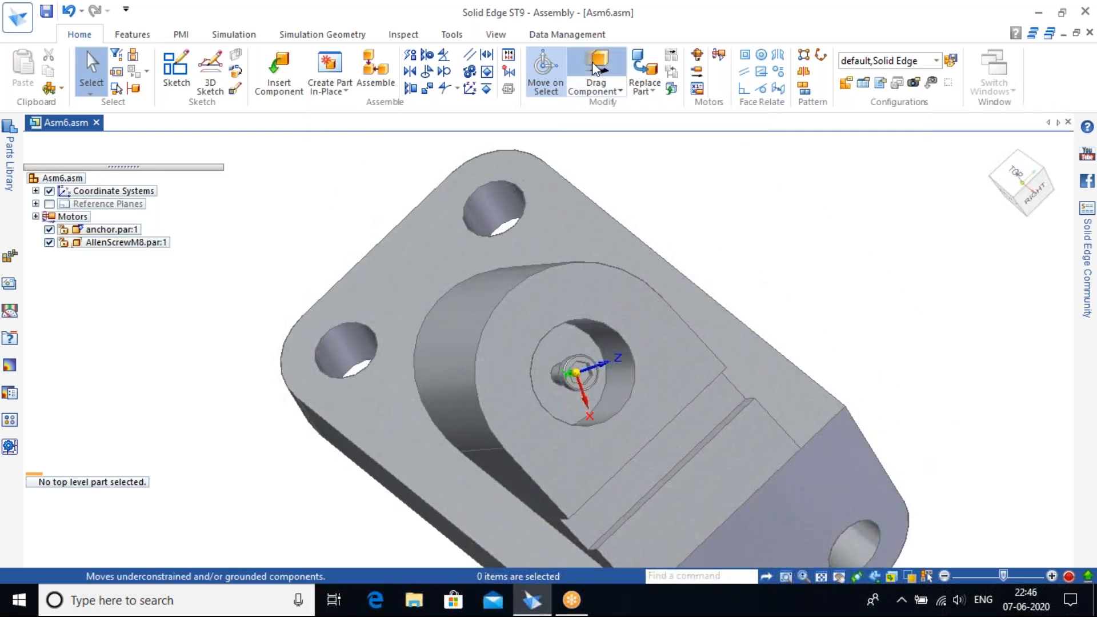
pyautogui.click(594, 91)
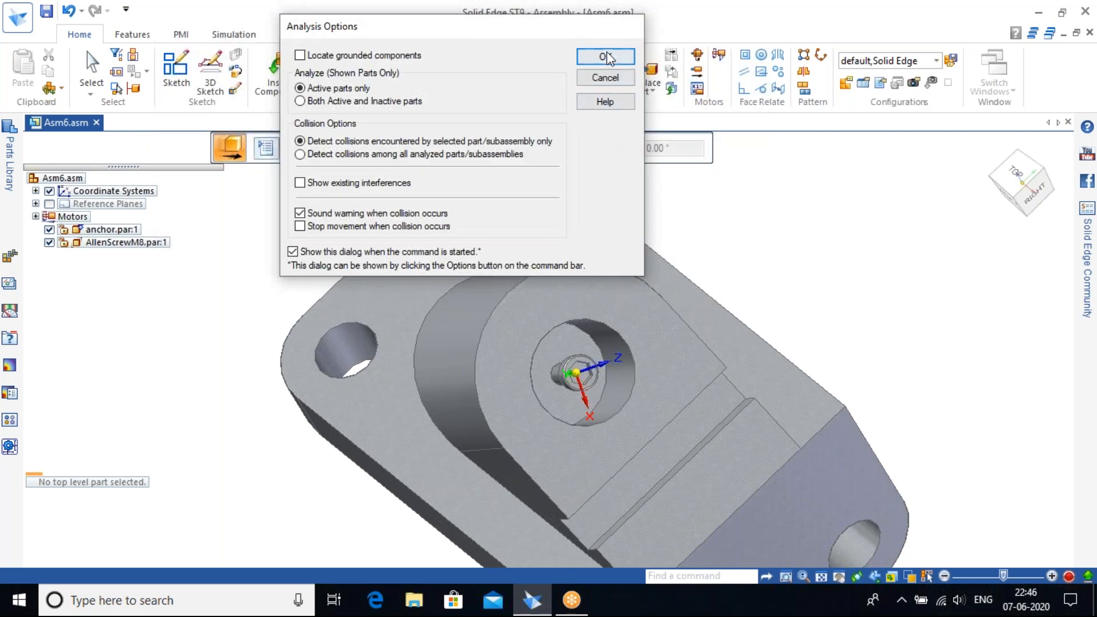
pyautogui.press('Return')
pyautogui.click(574, 361)
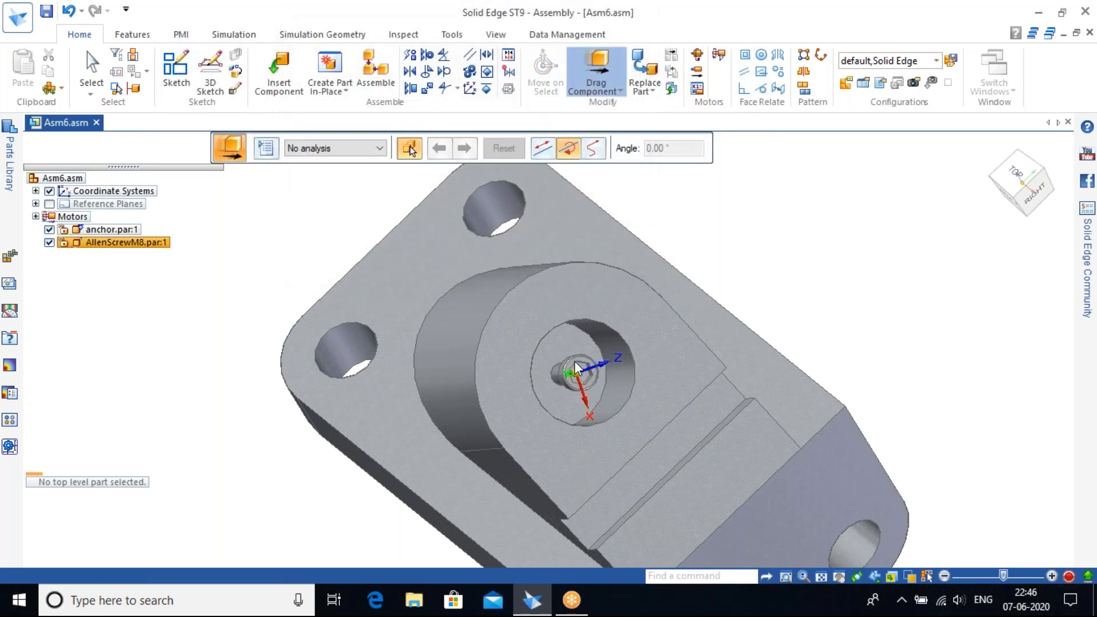
pyautogui.click(603, 348)
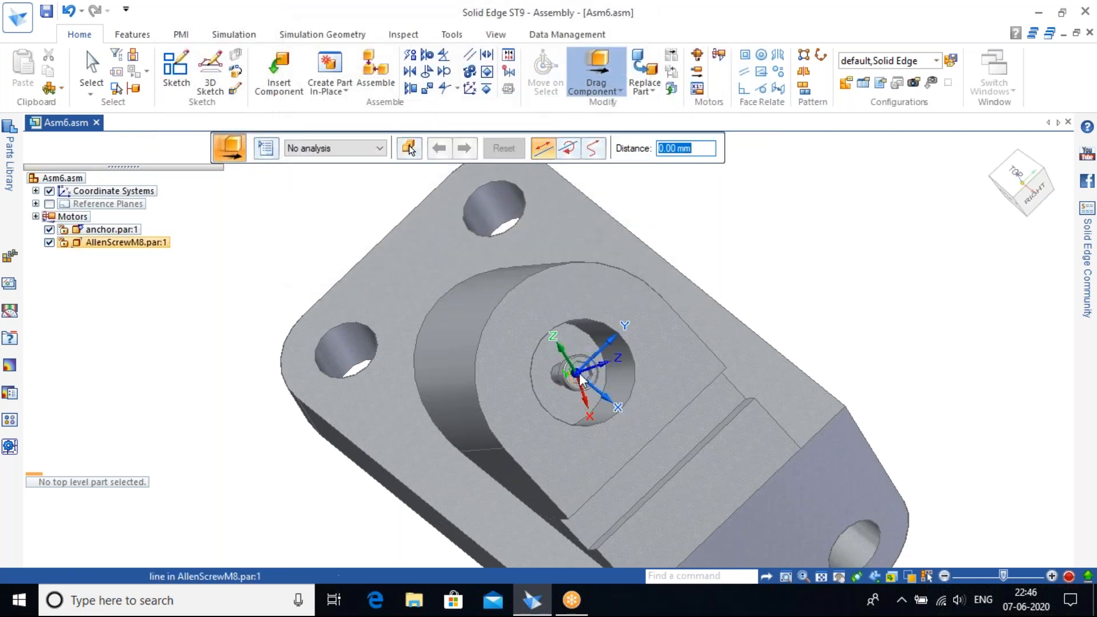
pyautogui.moveTo(605, 343); pyautogui.dragTo(652, 293)
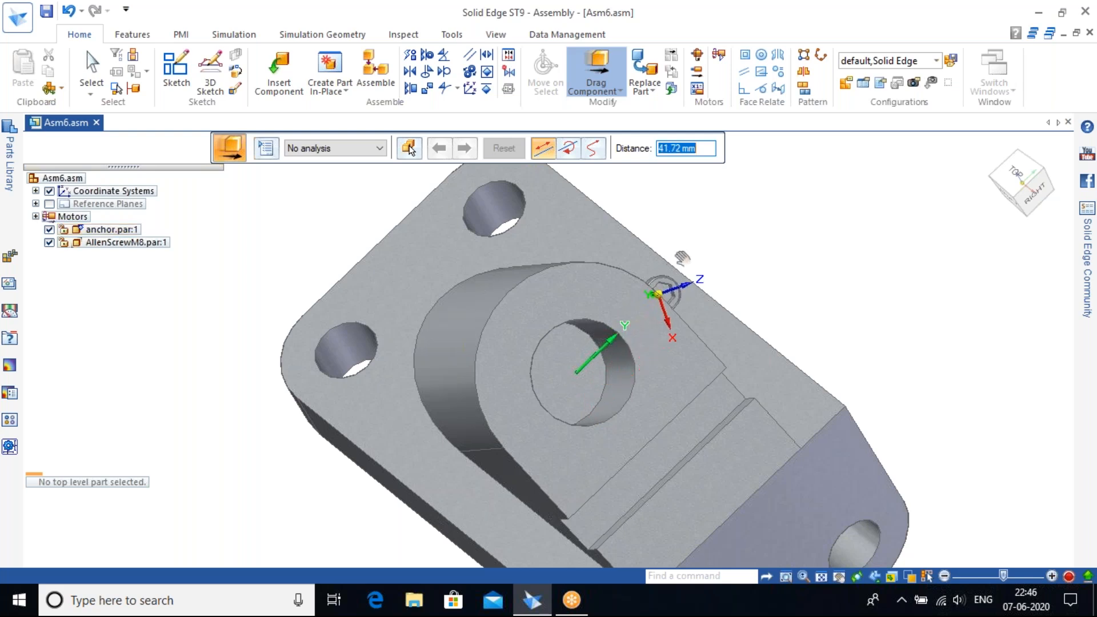
pyautogui.moveTo(682, 258); pyautogui.dragTo(681, 258)
pyautogui.press('Escape')
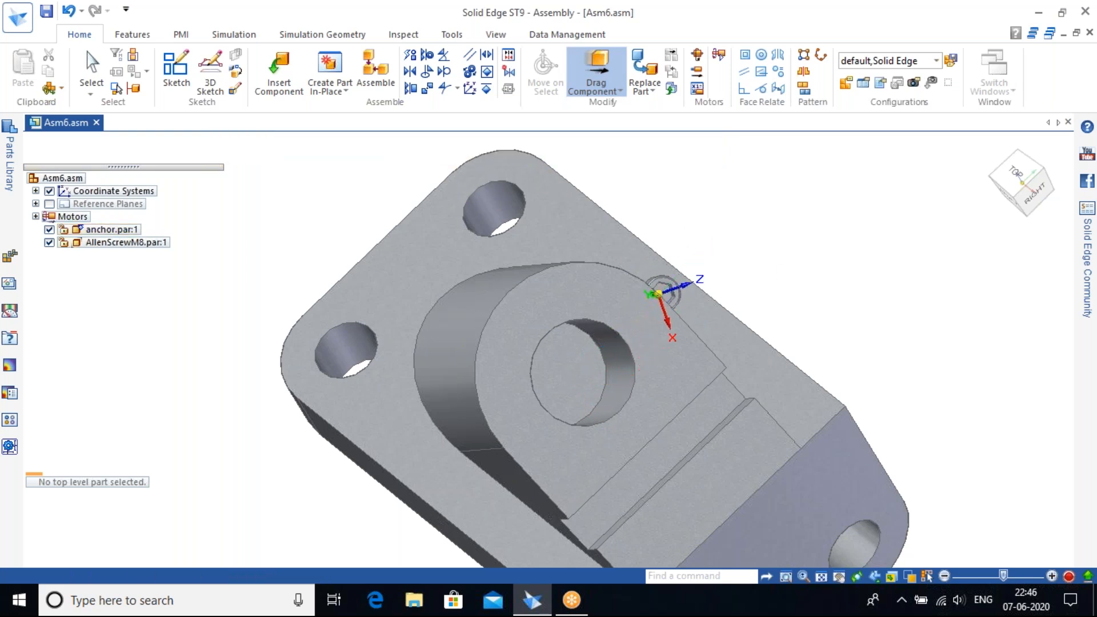
pyautogui.moveTo(783, 275); pyautogui.dragTo(737, 262, button='middle')
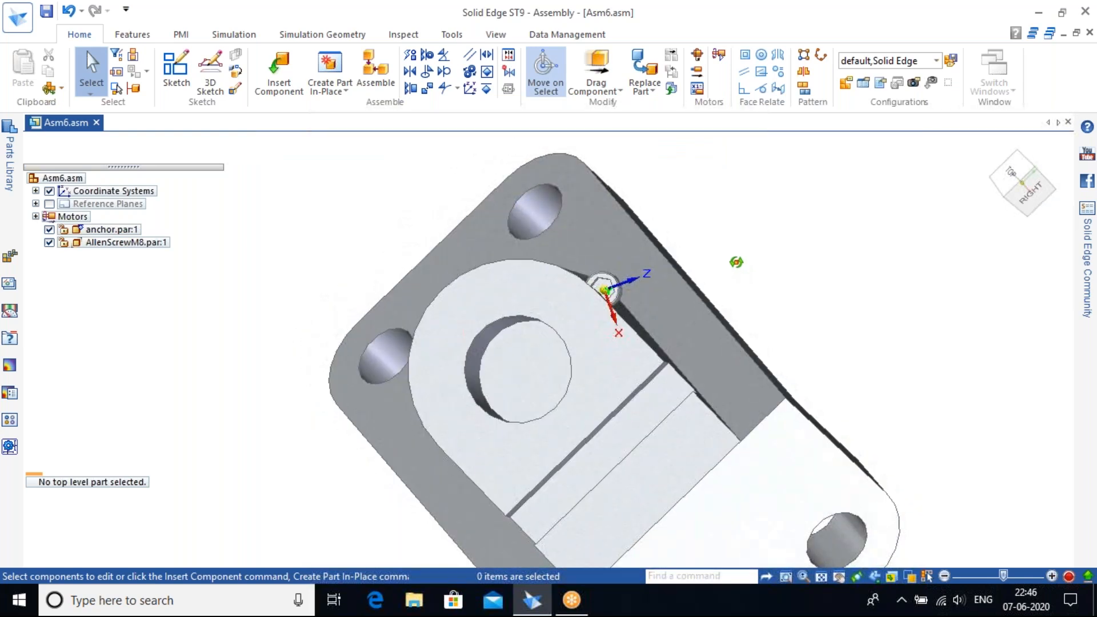
pyautogui.scroll(-3, 735, 260)
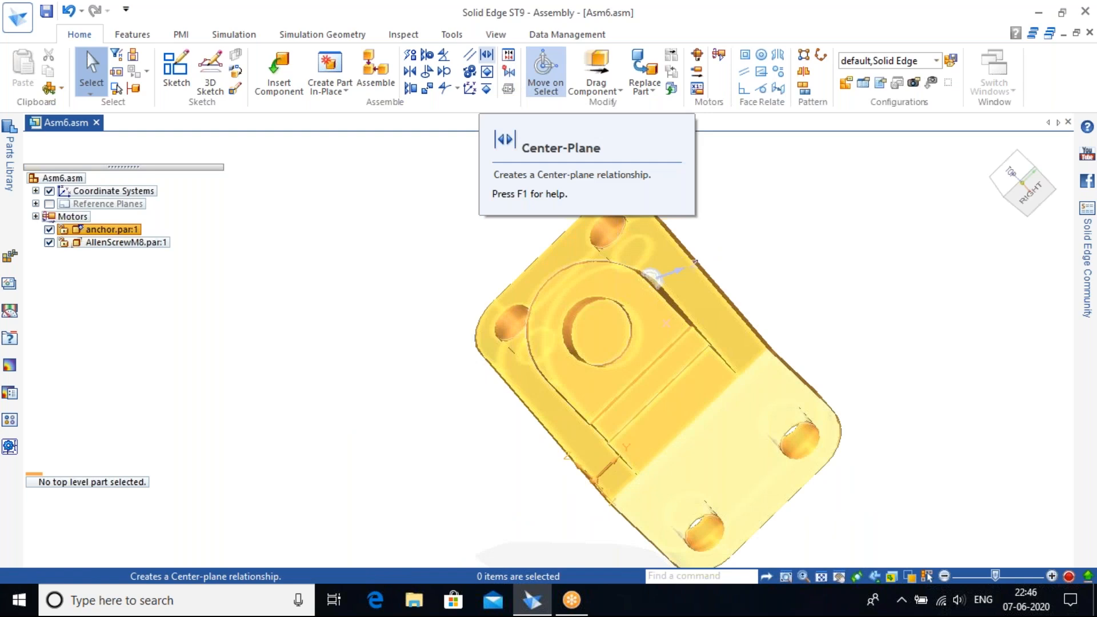
pyautogui.click(487, 60)
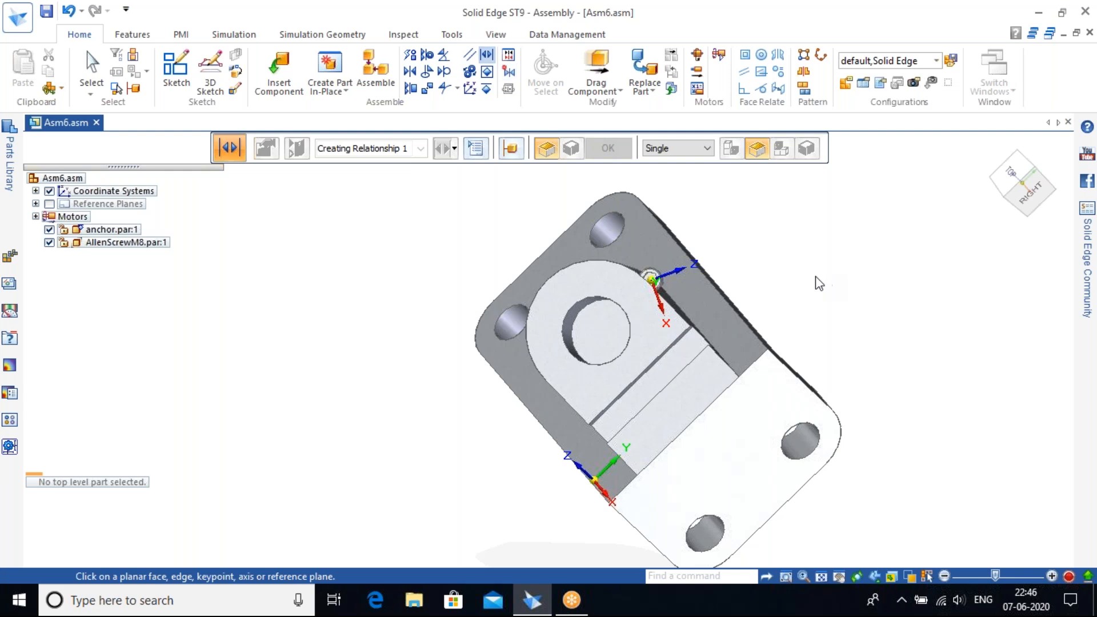
pyautogui.moveTo(753, 235)
pyautogui.mouseDown(button='middle')
pyautogui.moveTo(763, 257)
pyautogui.moveTo(838, 206)
pyautogui.mouseUp(button='middle')
pyautogui.scroll(2, 839, 207)
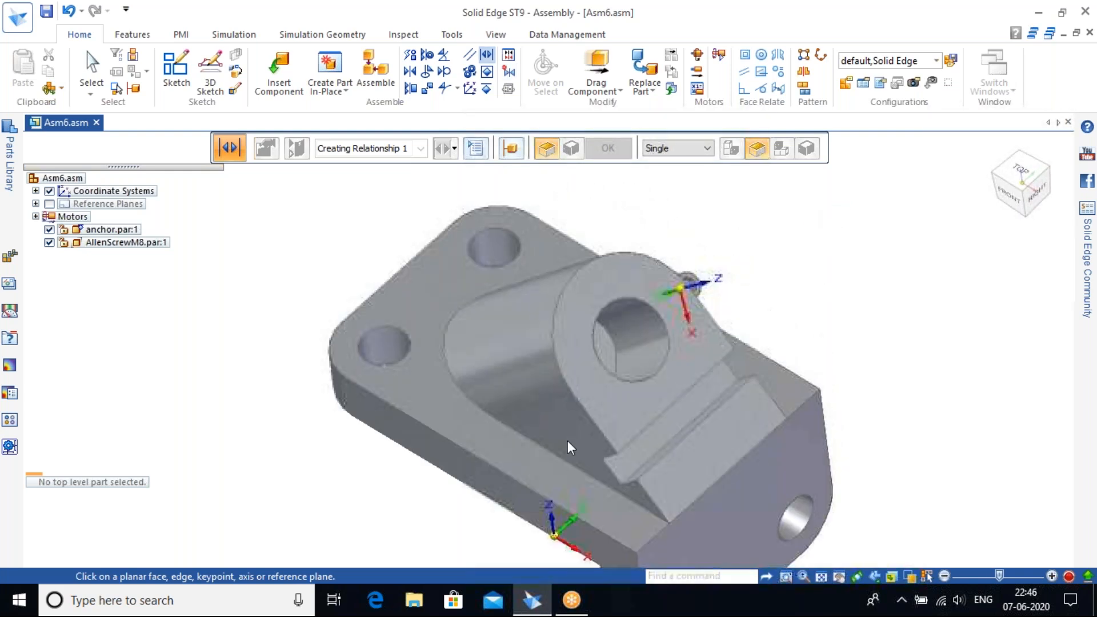
pyautogui.click(495, 481)
pyautogui.moveTo(839, 329); pyautogui.dragTo(708, 371, button='middle')
pyautogui.scroll(3, 659, 258)
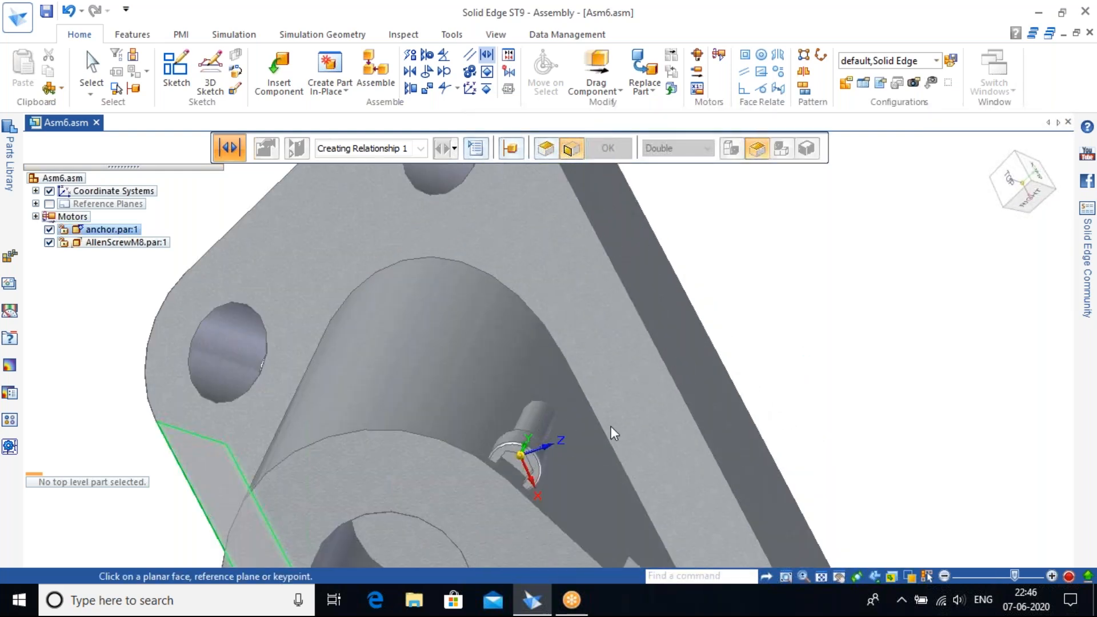
pyautogui.scroll(-3, 707, 351)
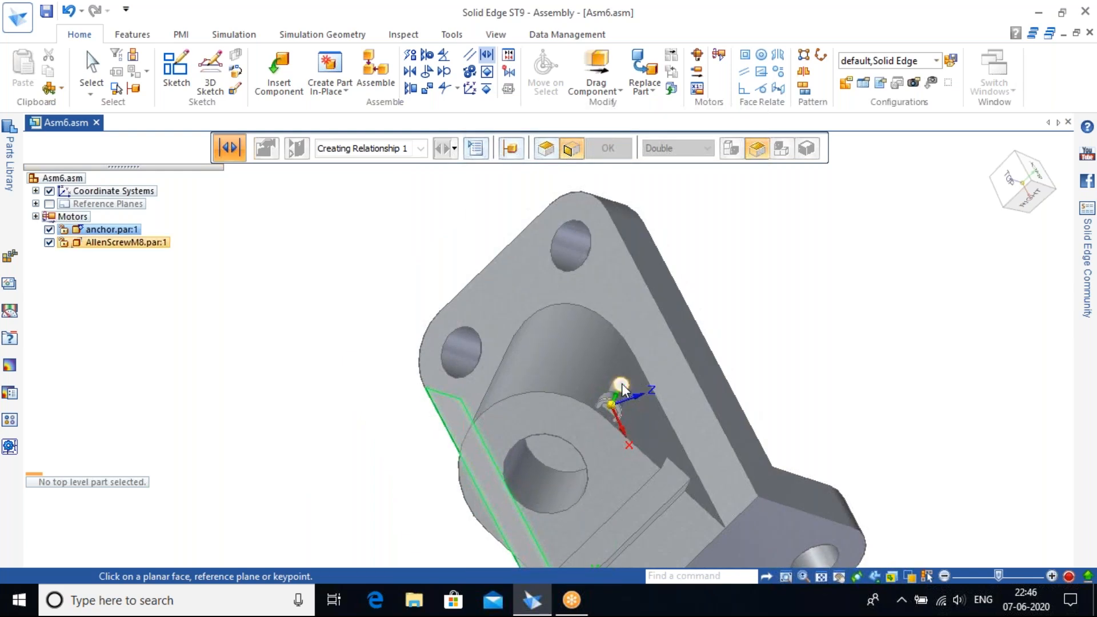
pyautogui.press('Escape')
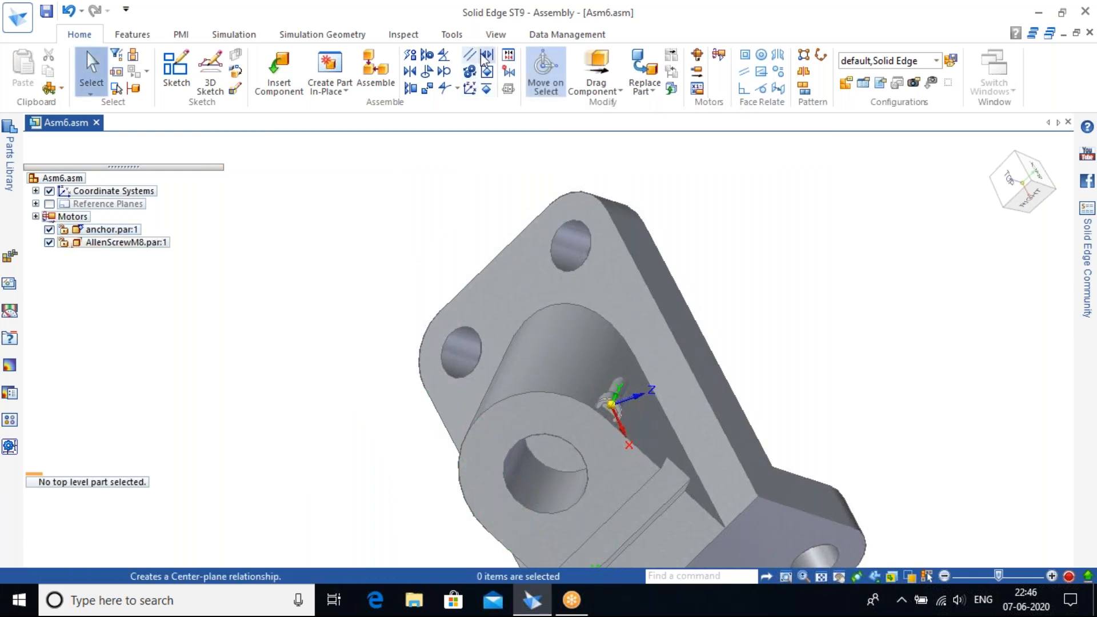
# Apply a Center-Plane relationship that centres the Allen screw's shank between the anchor's two opposite outer side faces.
pyautogui.click(486, 55)
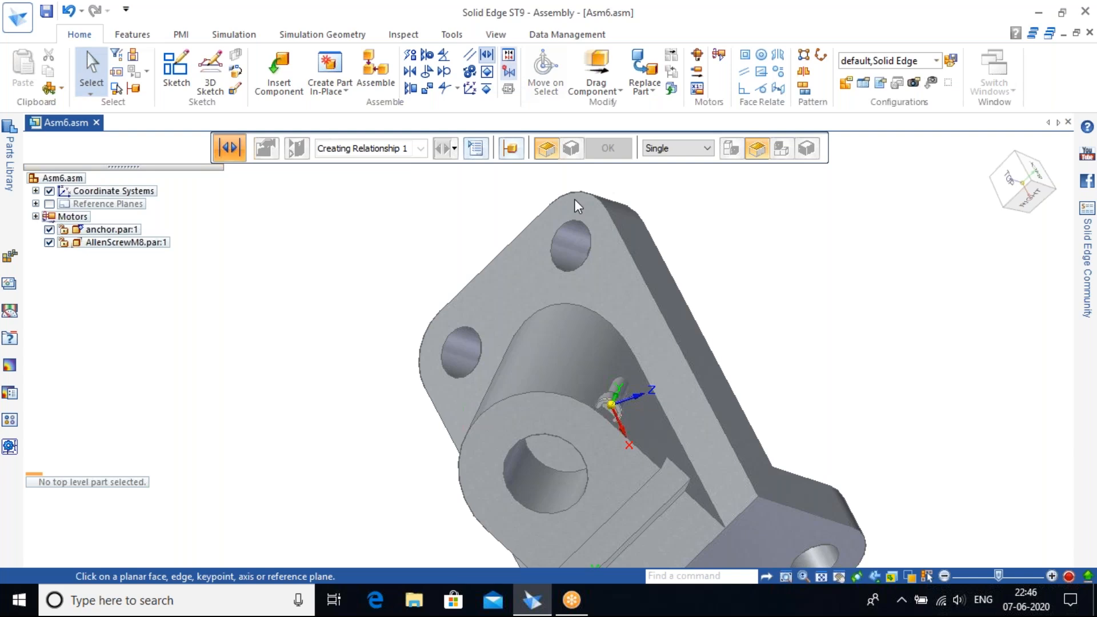
pyautogui.scroll(3, 620, 388)
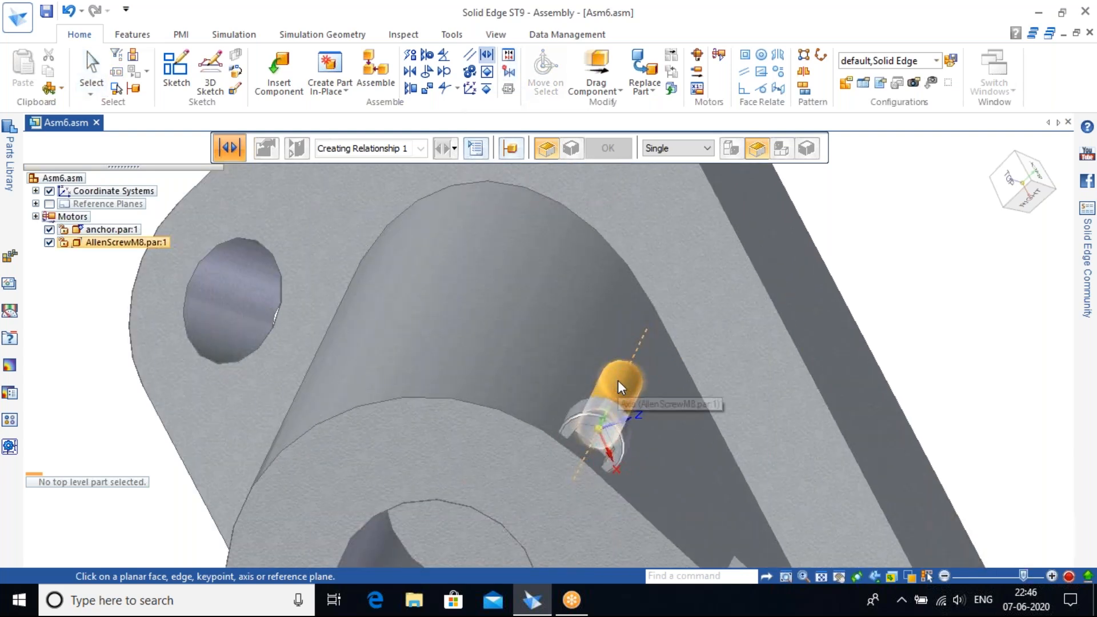
pyautogui.click(618, 380)
pyautogui.scroll(-3, 686, 331)
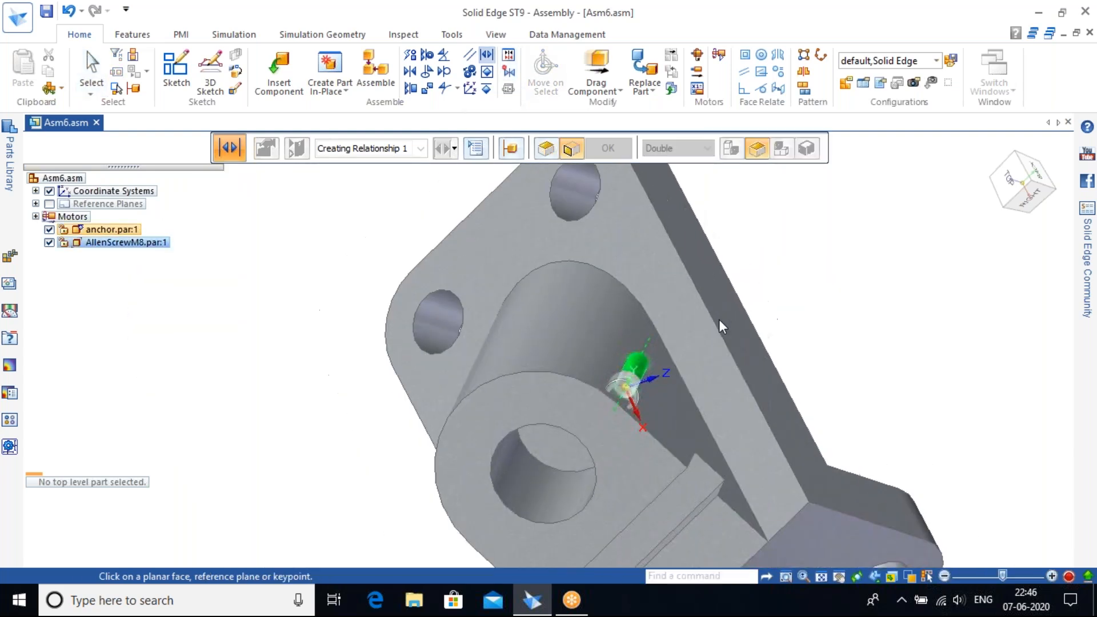
pyautogui.click(733, 315)
pyautogui.hotkey('ctrl', 'i')
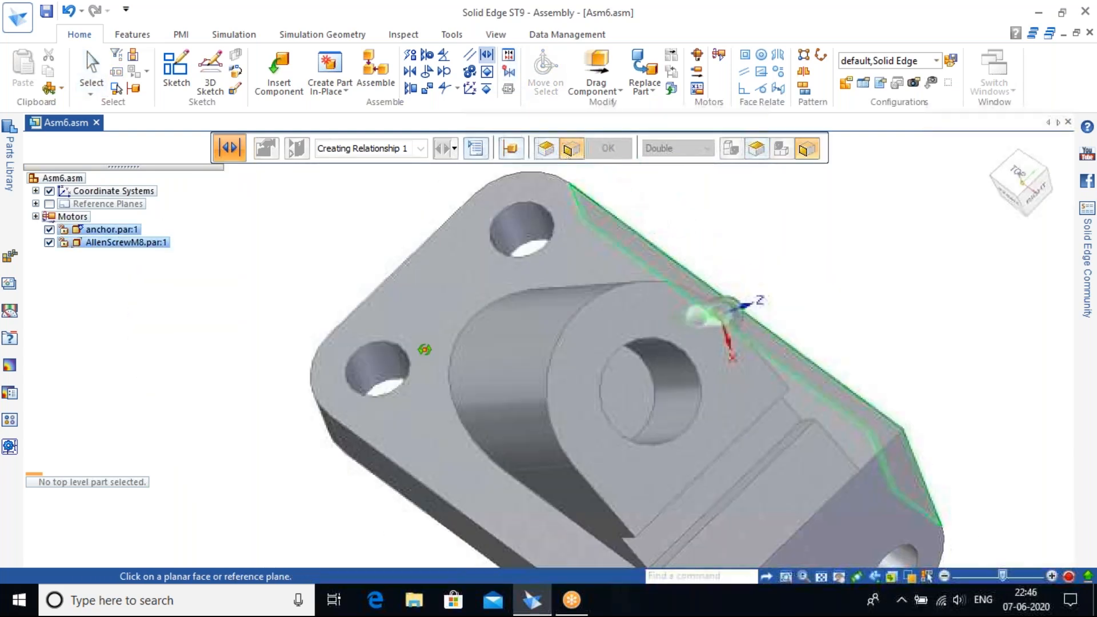
pyautogui.click(437, 494)
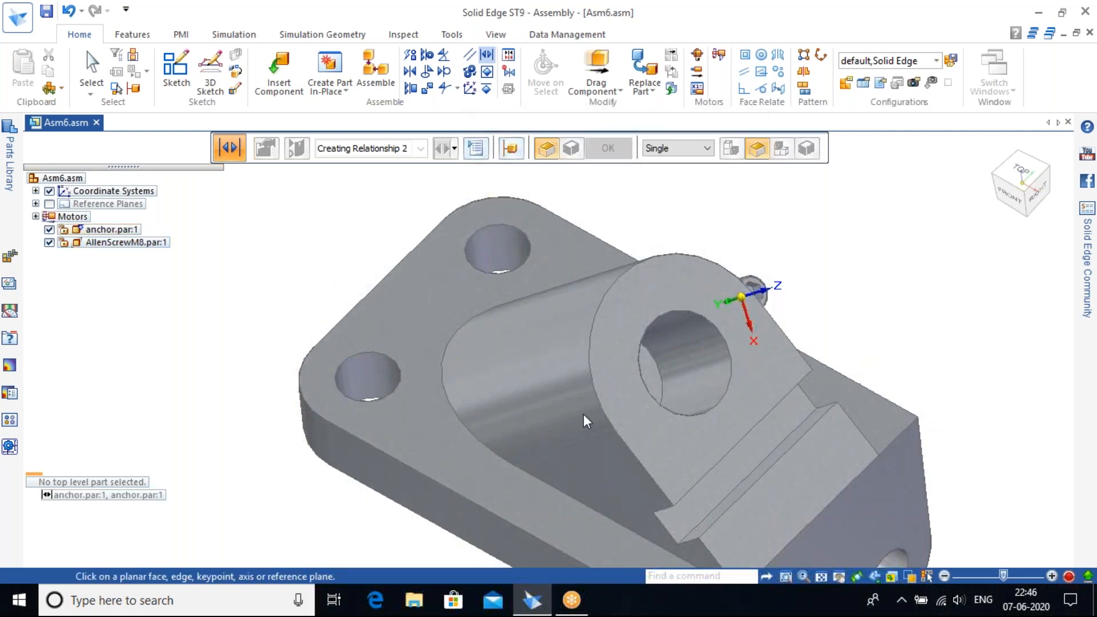
pyautogui.moveTo(849, 319); pyautogui.dragTo(563, 436, button='middle')
pyautogui.moveTo(916, 299); pyautogui.dragTo(872, 290, button='middle')
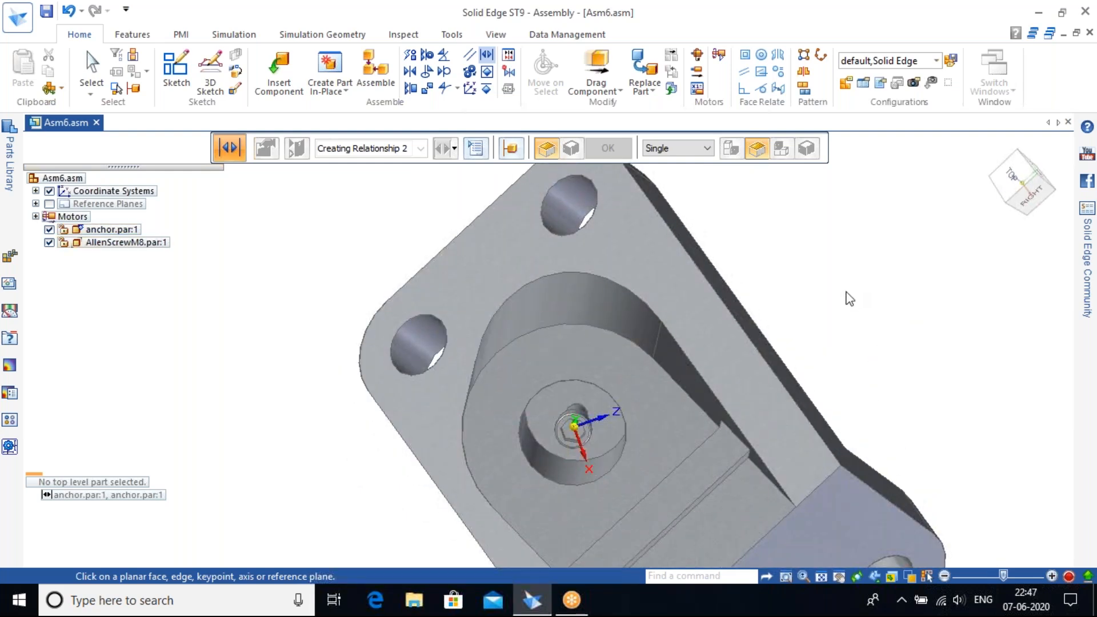
# Undo the center-plane relationship between the Allen screw and the anchor.
pyautogui.press('Escape')
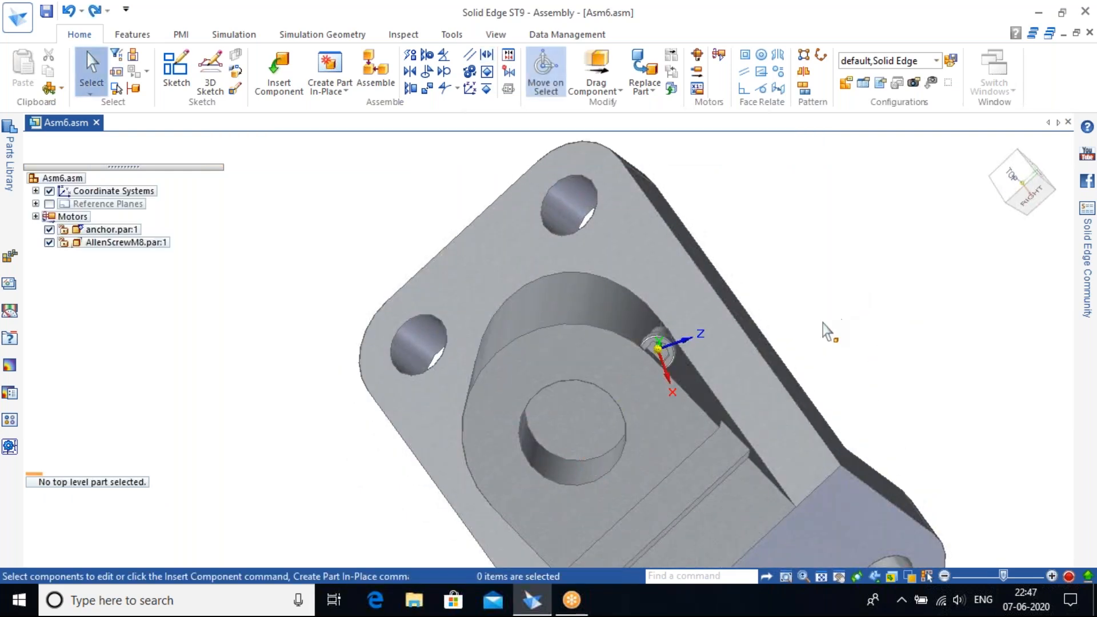
pyautogui.click(985, 156)
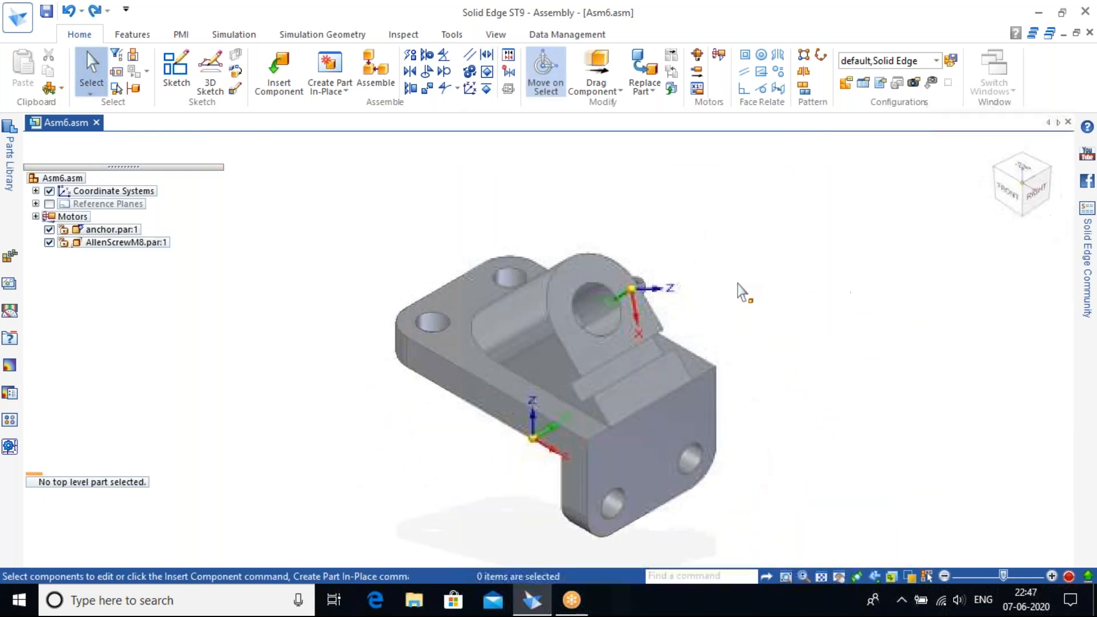
pyautogui.scroll(-1, 710, 329)
pyautogui.moveTo(710, 330); pyautogui.dragTo(605, 320, button='middle')
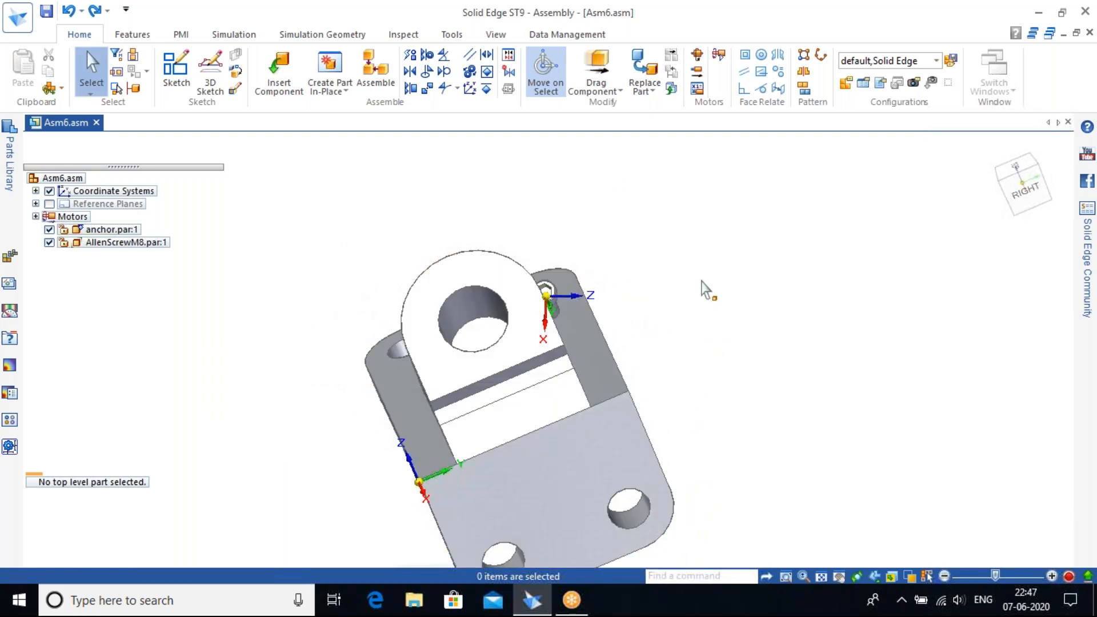
# Recreate the Center-Plane relationship between the Allen screw's shank and the anchor's two outer side faces, and undo it.
pyautogui.click(486, 56)
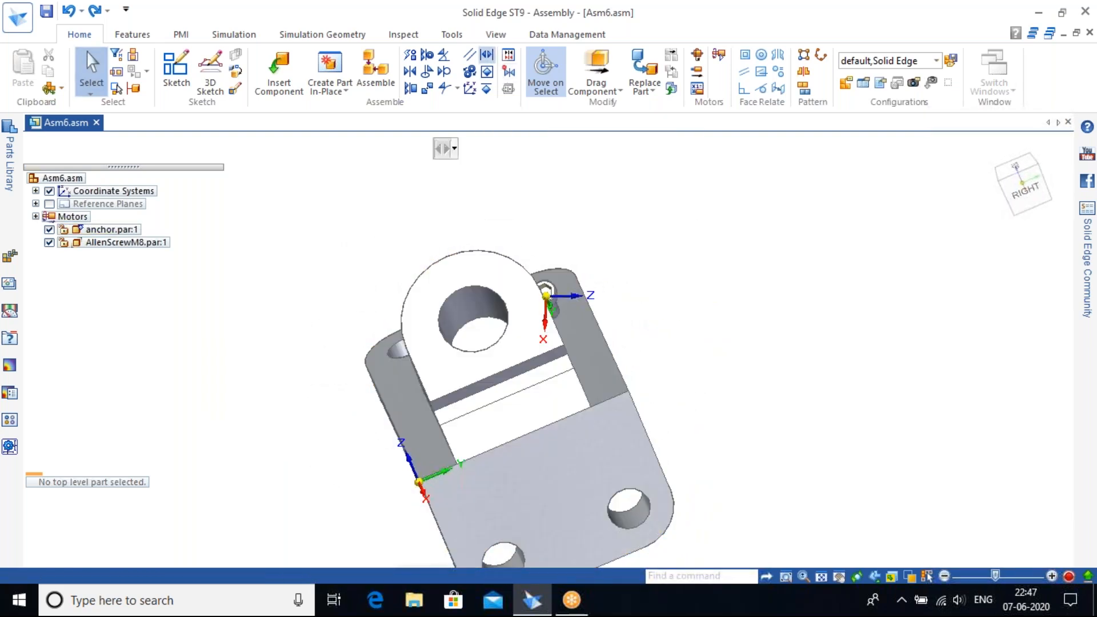
pyautogui.moveTo(695, 297); pyautogui.dragTo(586, 293, button='middle')
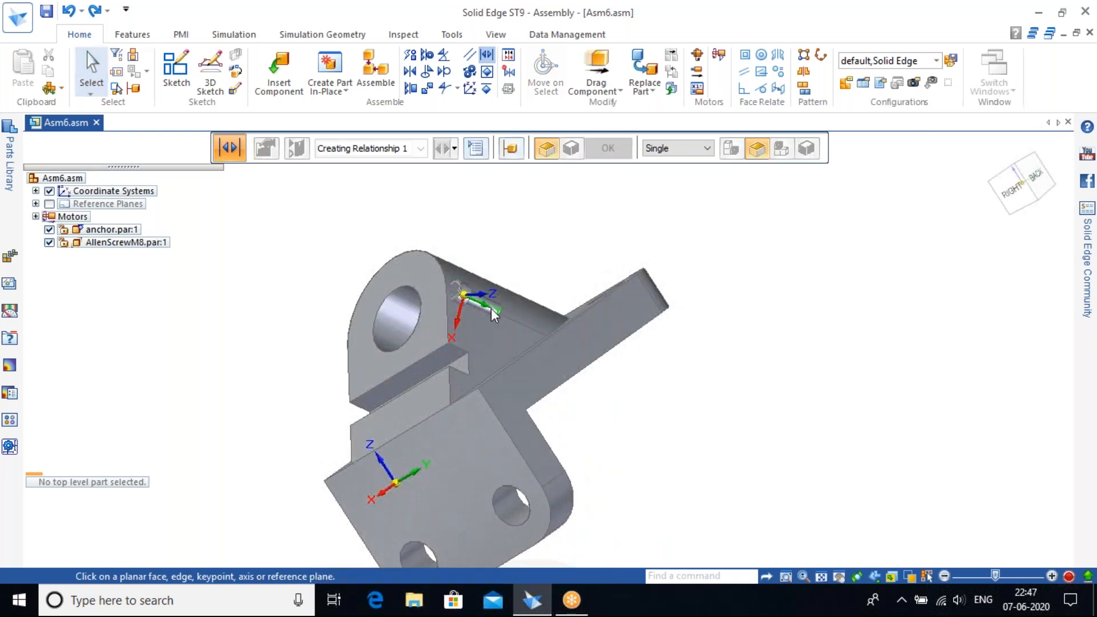
pyautogui.scroll(4, 494, 307)
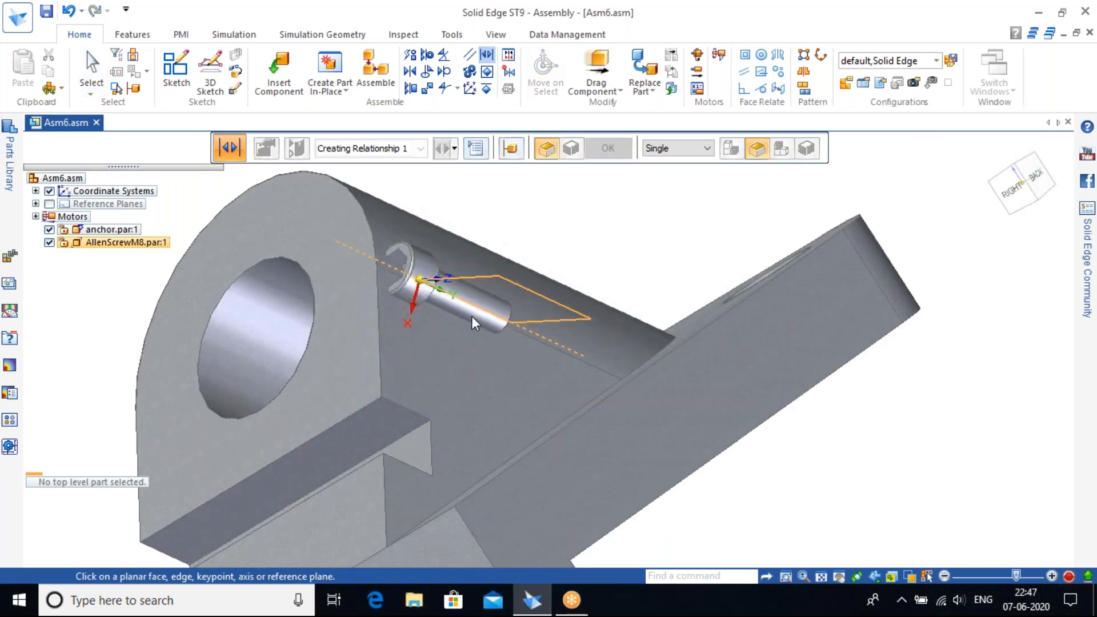
pyautogui.click(472, 316)
pyautogui.scroll(-4, 574, 372)
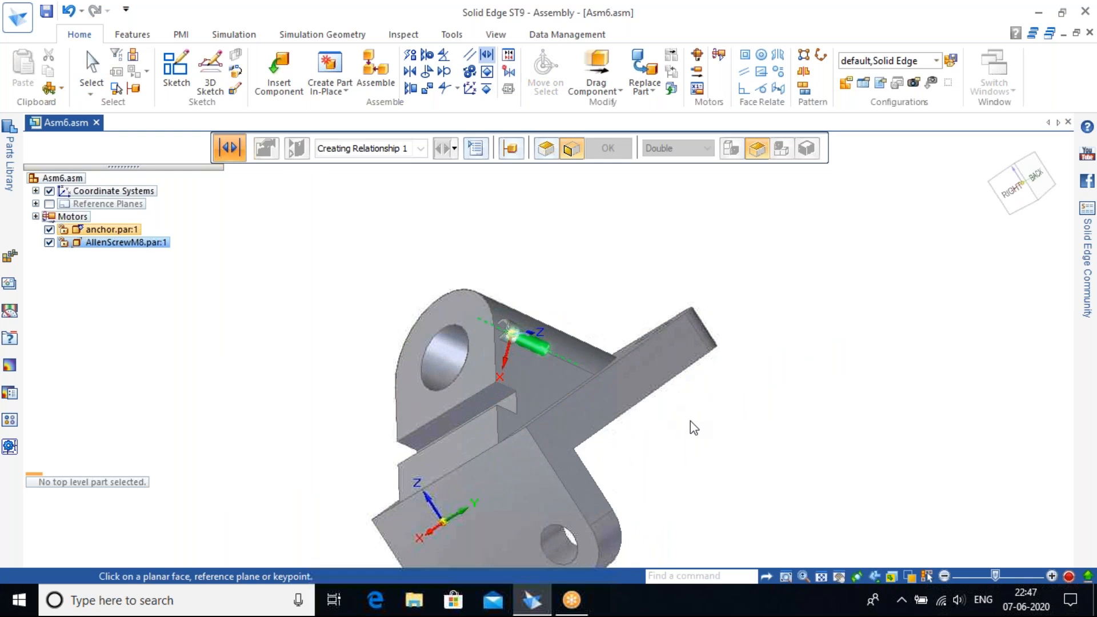
pyautogui.moveTo(693, 427); pyautogui.dragTo(741, 418, button='middle')
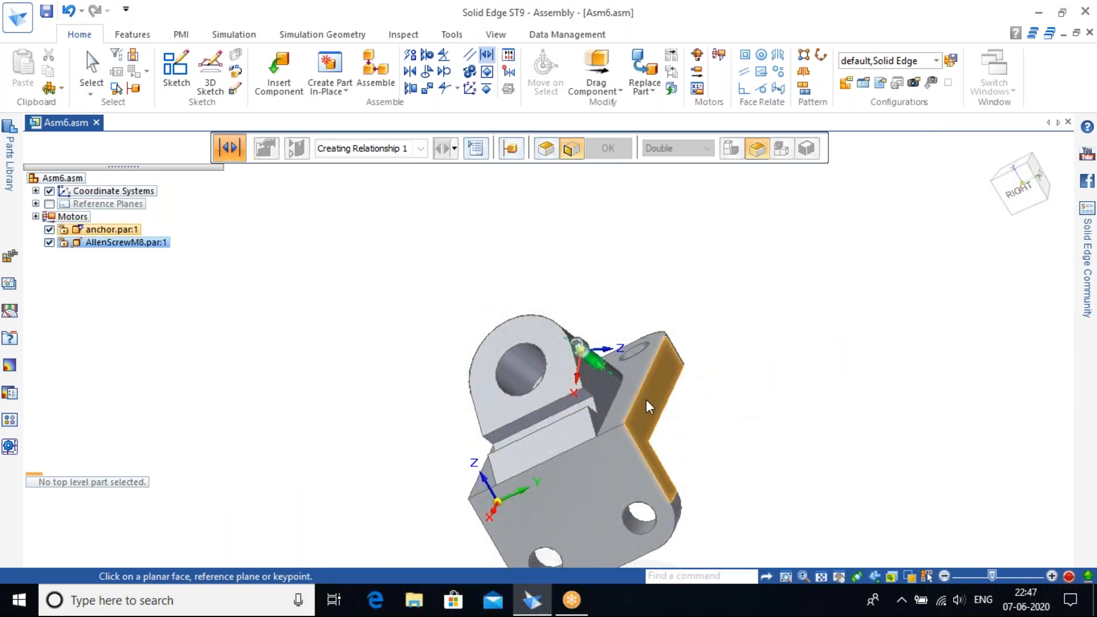
pyautogui.click(653, 395)
pyautogui.moveTo(357, 467); pyautogui.dragTo(509, 461, button='middle')
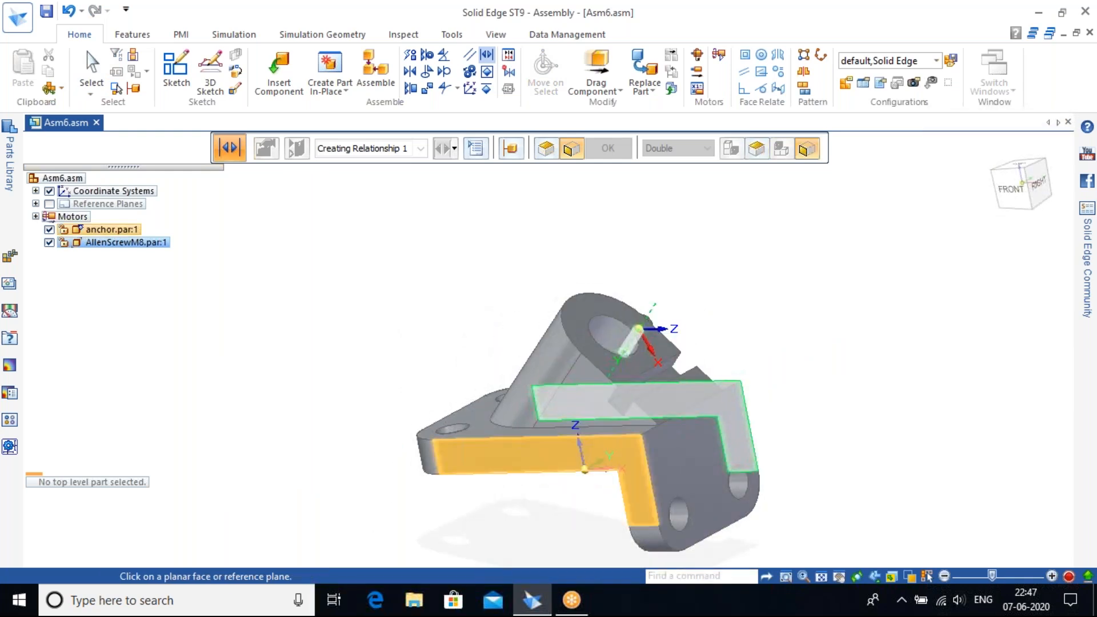
pyautogui.click(509, 457)
pyautogui.moveTo(828, 354); pyautogui.dragTo(754, 446, button='middle')
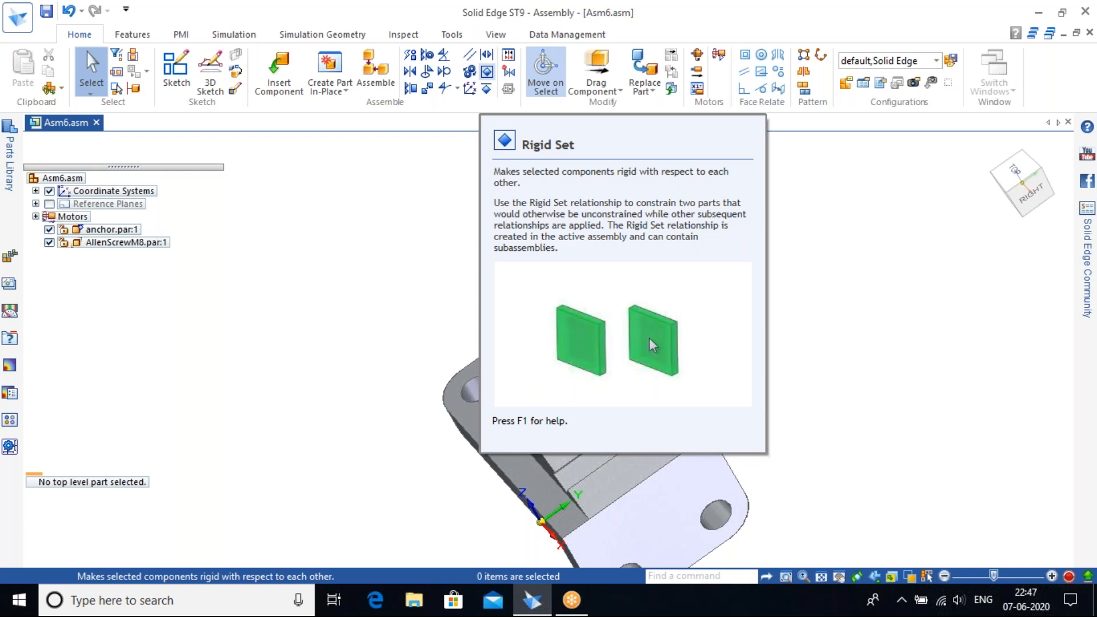
pyautogui.hotkey('ctrl', 'z')
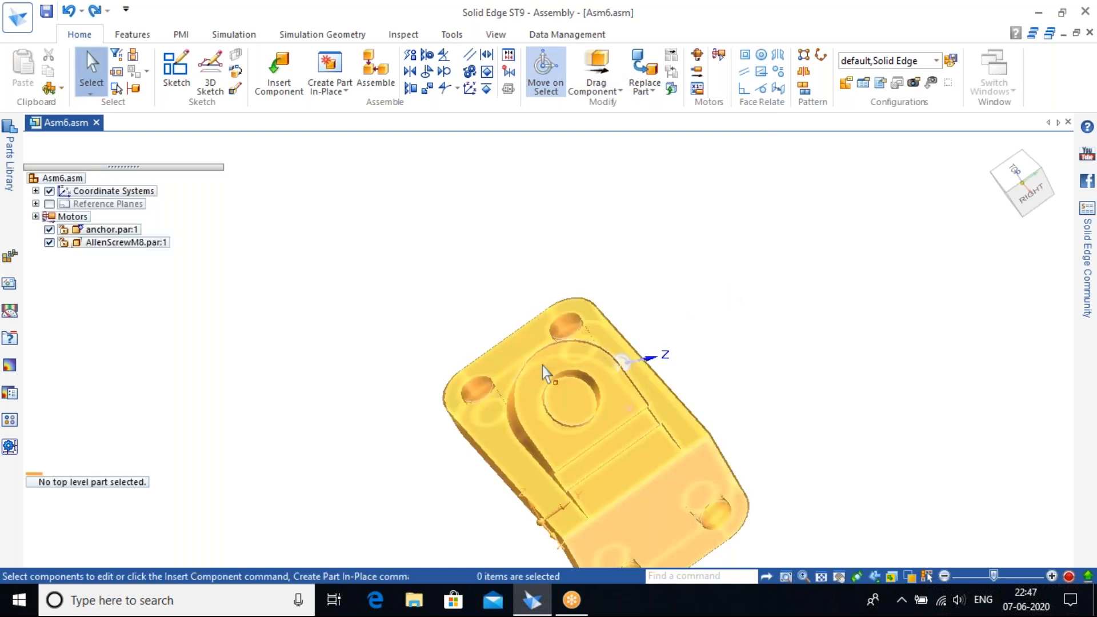
# Move the Allen screw away from the anchor into the free space above it with Drag Component.
pyautogui.click(137, 242)
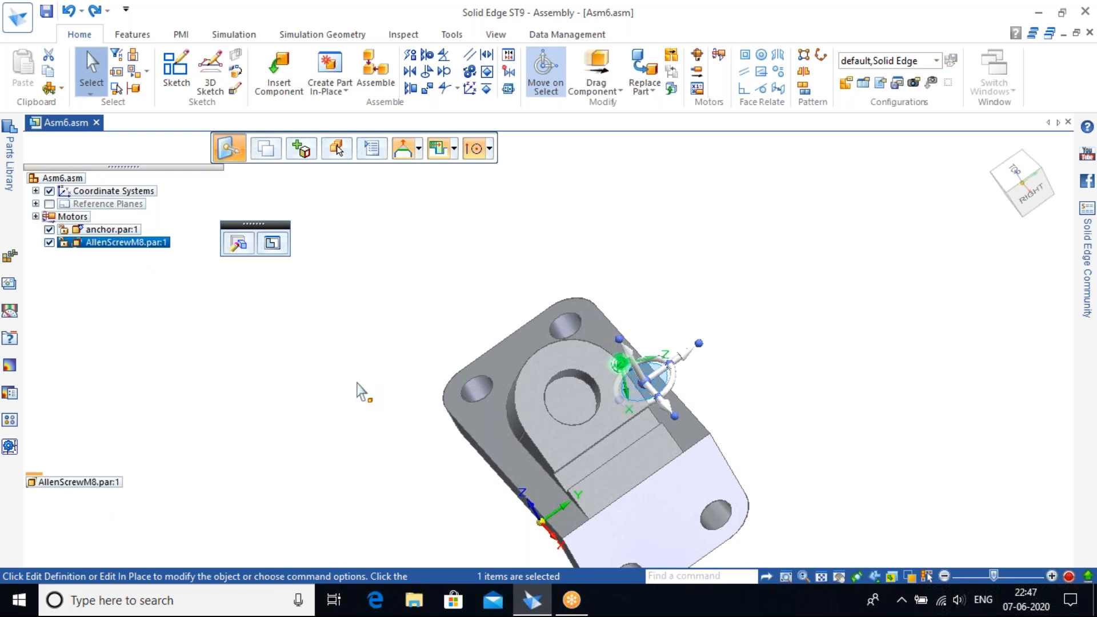
pyautogui.click(596, 71)
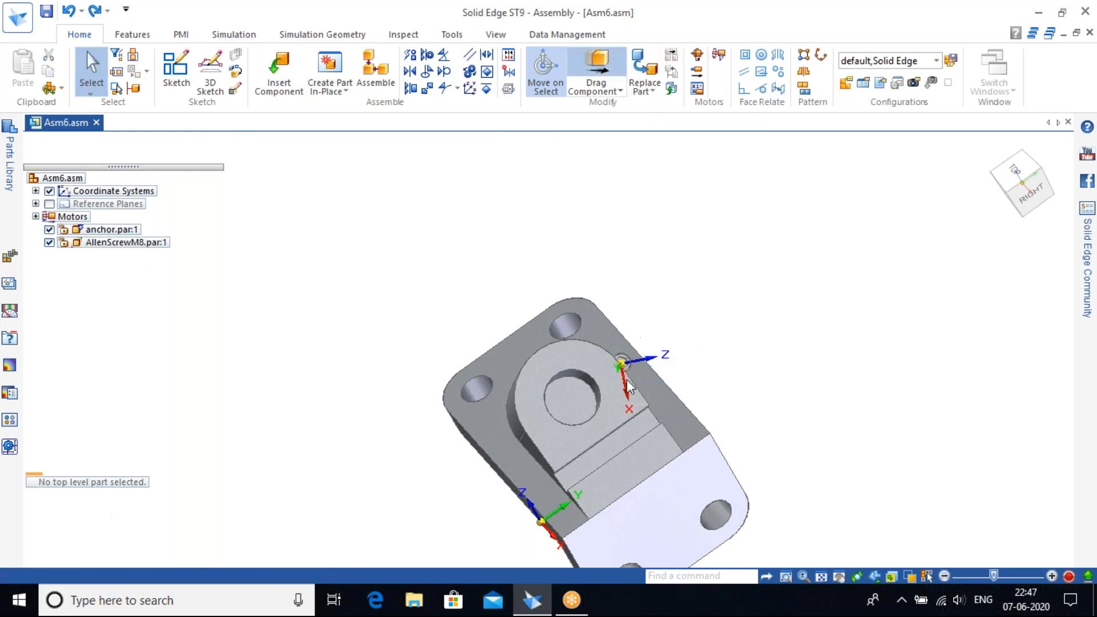
pyautogui.click(610, 56)
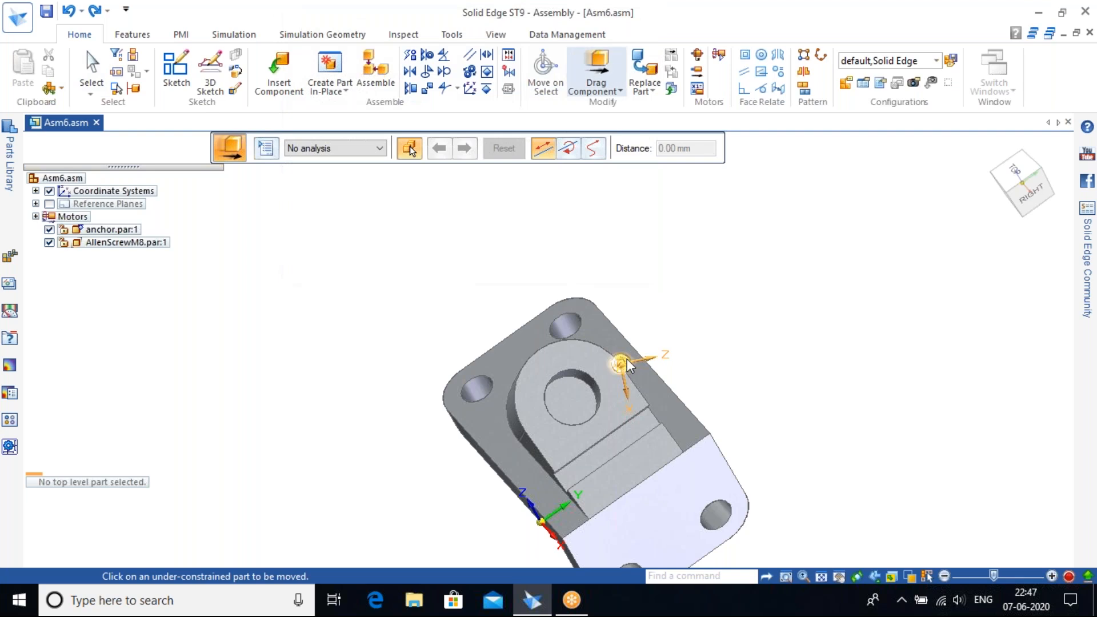
pyautogui.moveTo(665, 354); pyautogui.dragTo(903, 114)
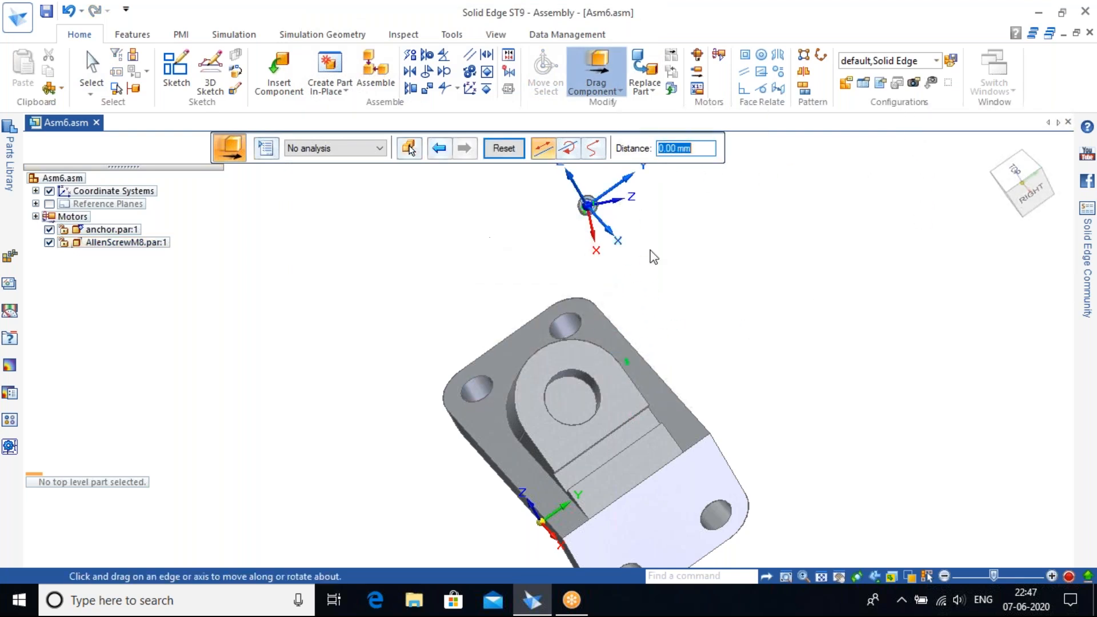
pyautogui.press('Escape')
pyautogui.click(999, 167)
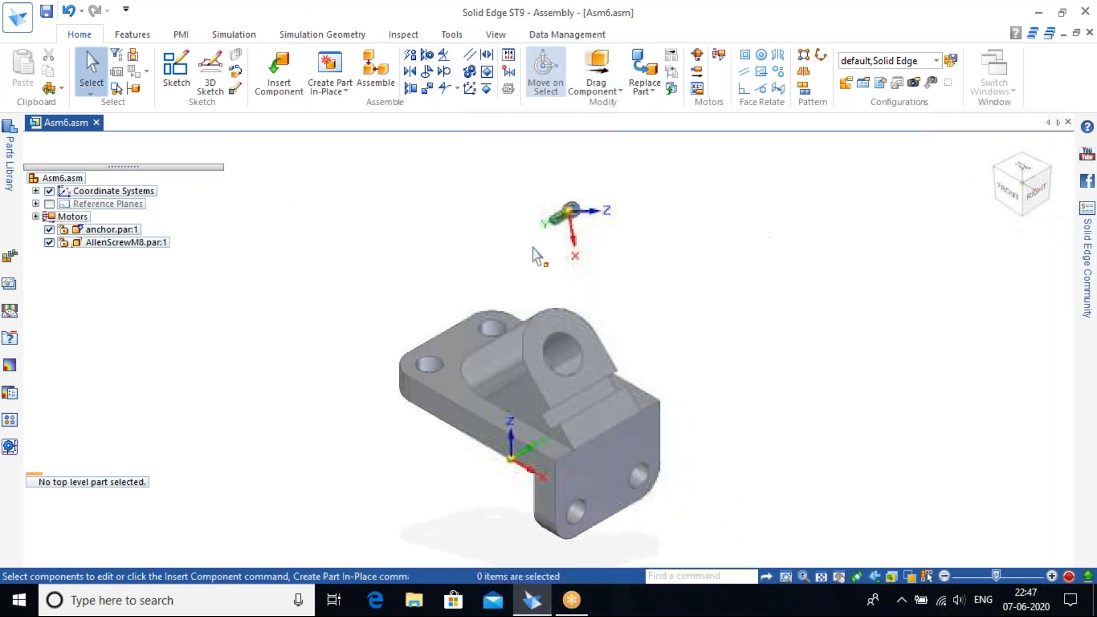
pyautogui.scroll(3, 532, 248)
pyautogui.scroll(-3, 597, 327)
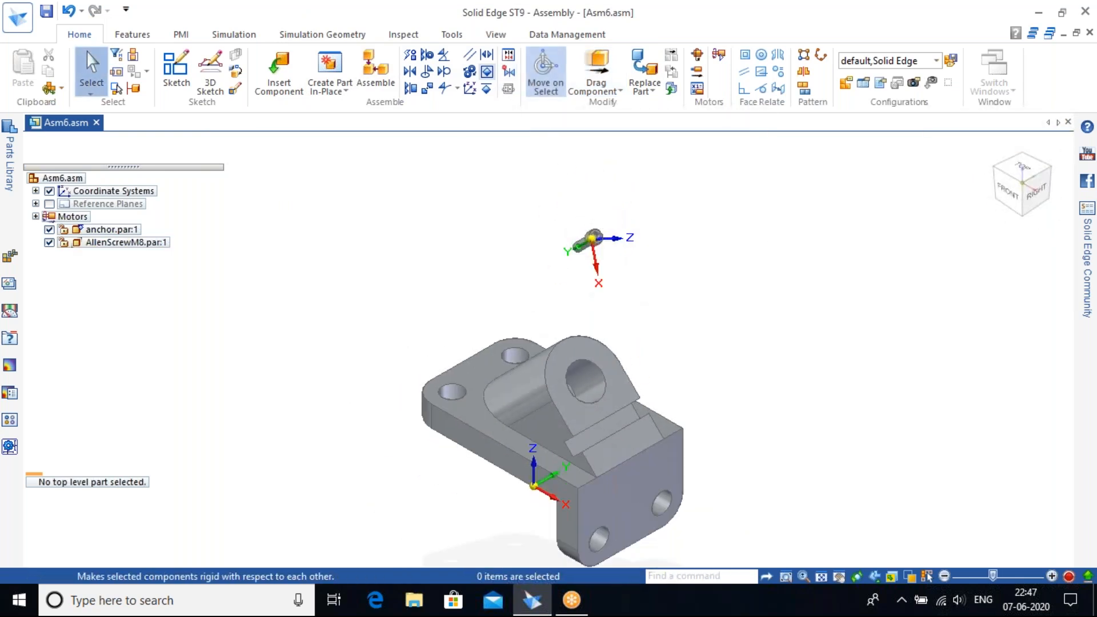
pyautogui.click(487, 71)
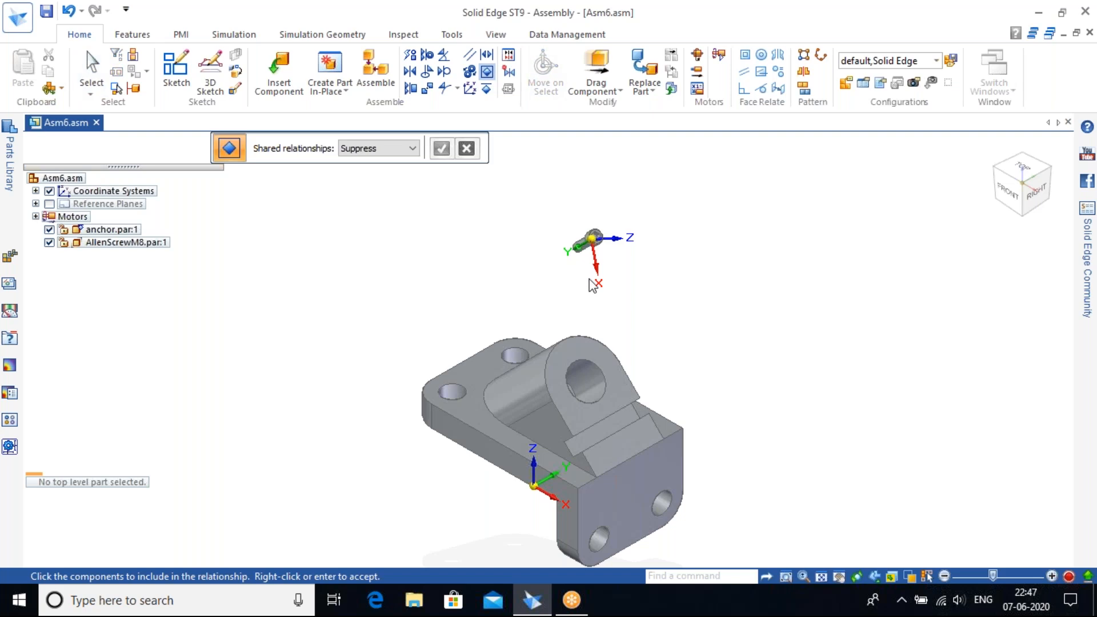
pyautogui.scroll(4, 589, 279)
pyautogui.scroll(-3, 622, 327)
pyautogui.press('Escape')
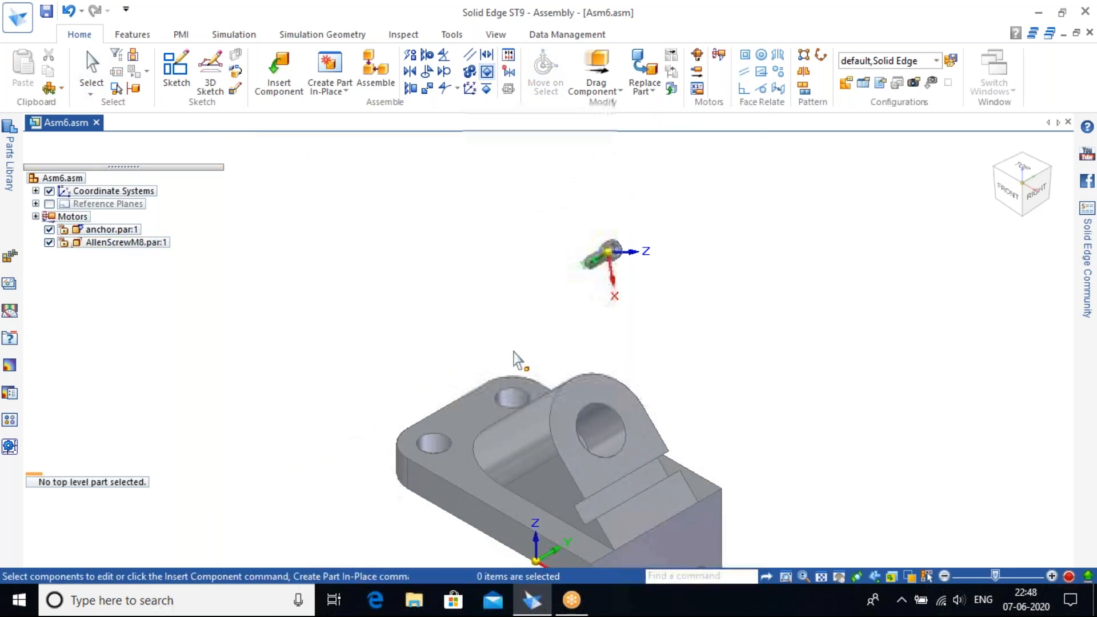
# Insert a second AllenScrewM8 from the Training parts folder into the free space above the anchor, beside the first screw.
pyautogui.keyDown('shift'); pyautogui.moveTo(666, 329); pyautogui.dragTo(613, 267, button='middle'); pyautogui.keyUp('shift')
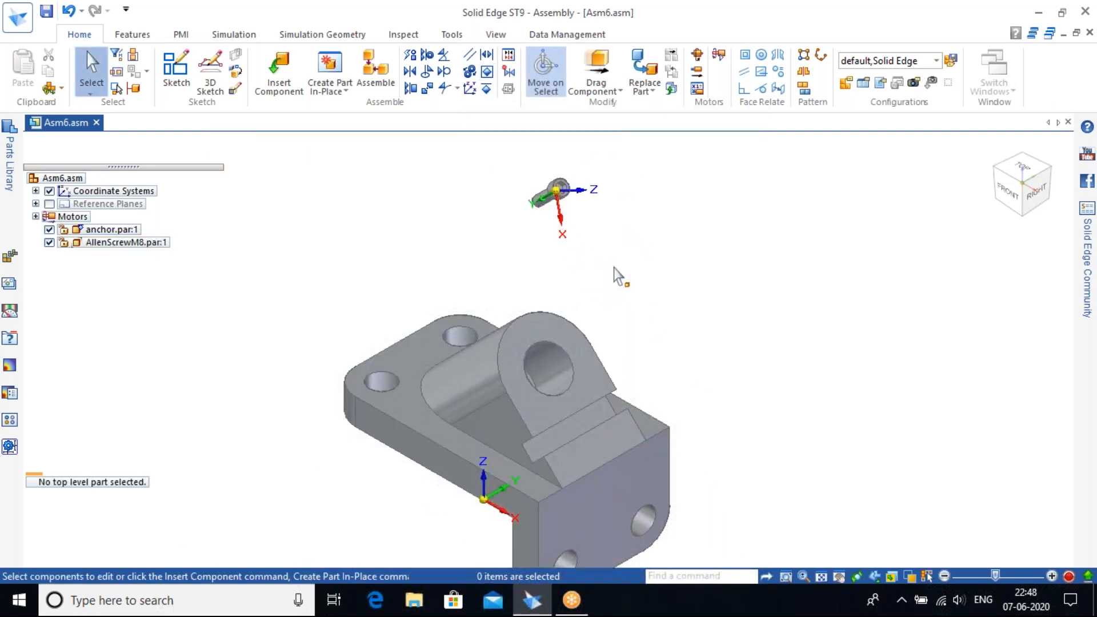
pyautogui.click(279, 72)
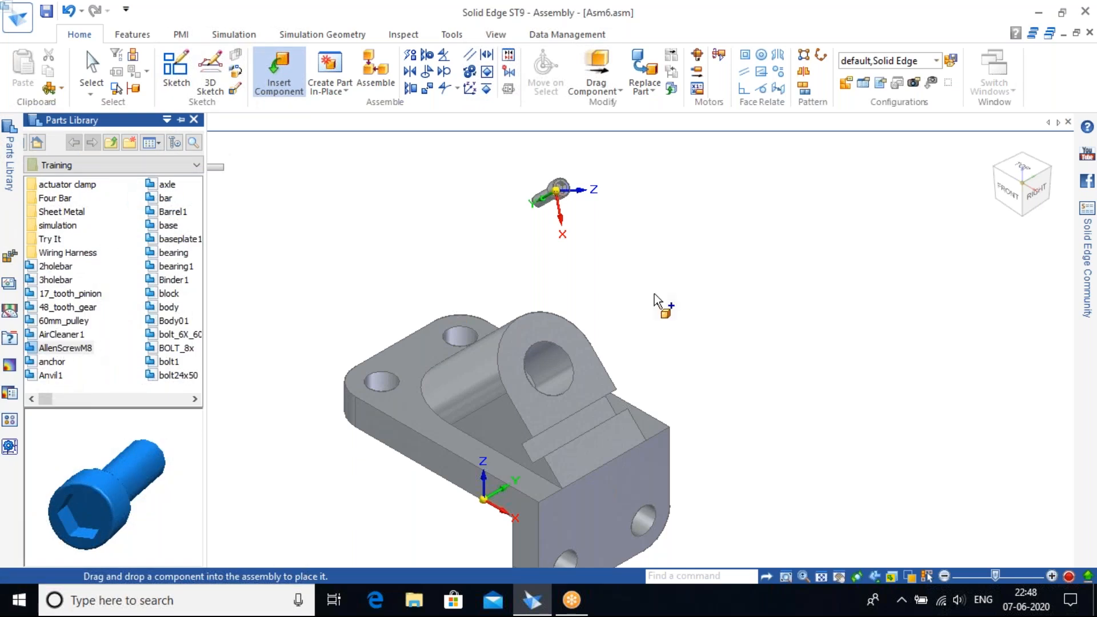
pyautogui.moveTo(491, 326); pyautogui.dragTo(708, 229)
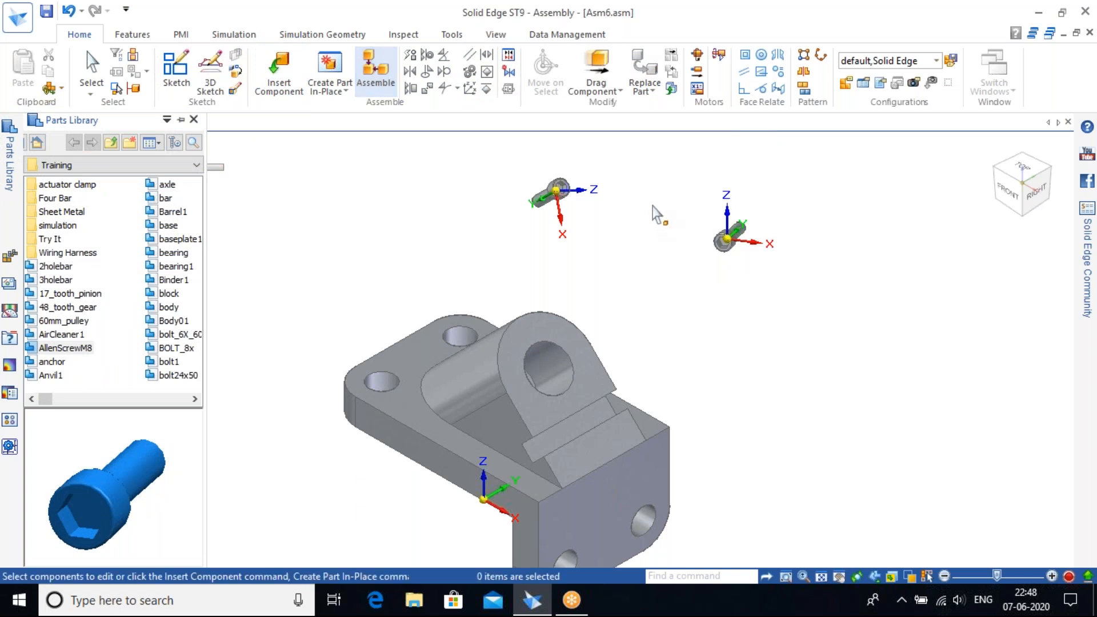
# Create a Rigid Set relationship between the two Allen screws above the anchor.
pyautogui.keyDown('shift'); pyautogui.moveTo(653, 205); pyautogui.dragTo(665, 273, button='middle'); pyautogui.keyUp('shift')
pyautogui.scroll(2, 622, 182)
pyautogui.scroll(1, 626, 190)
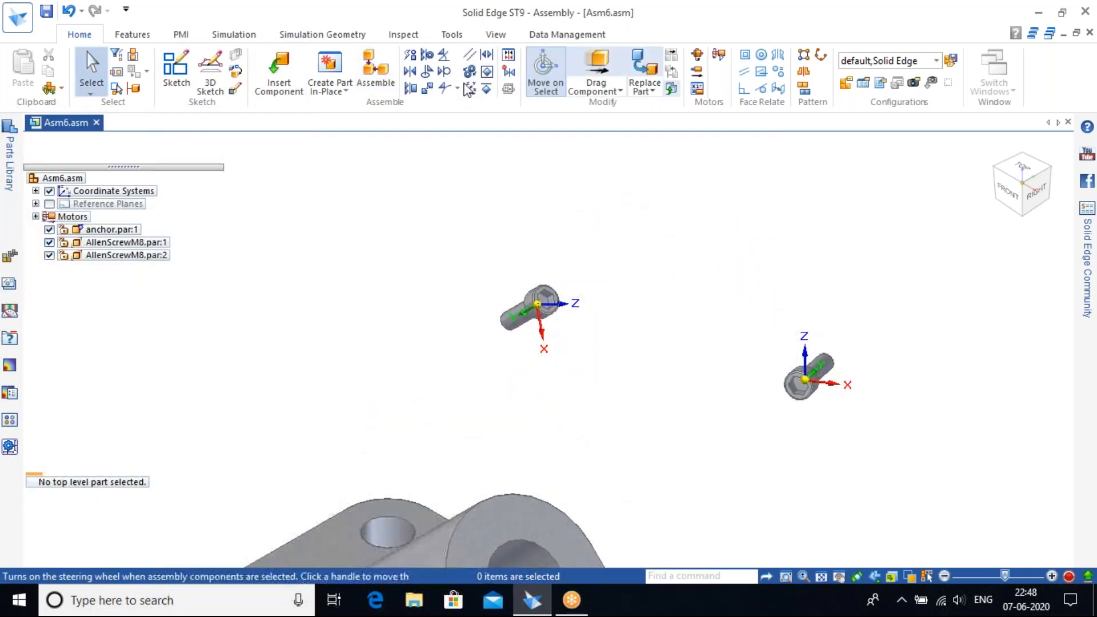
pyautogui.click(487, 71)
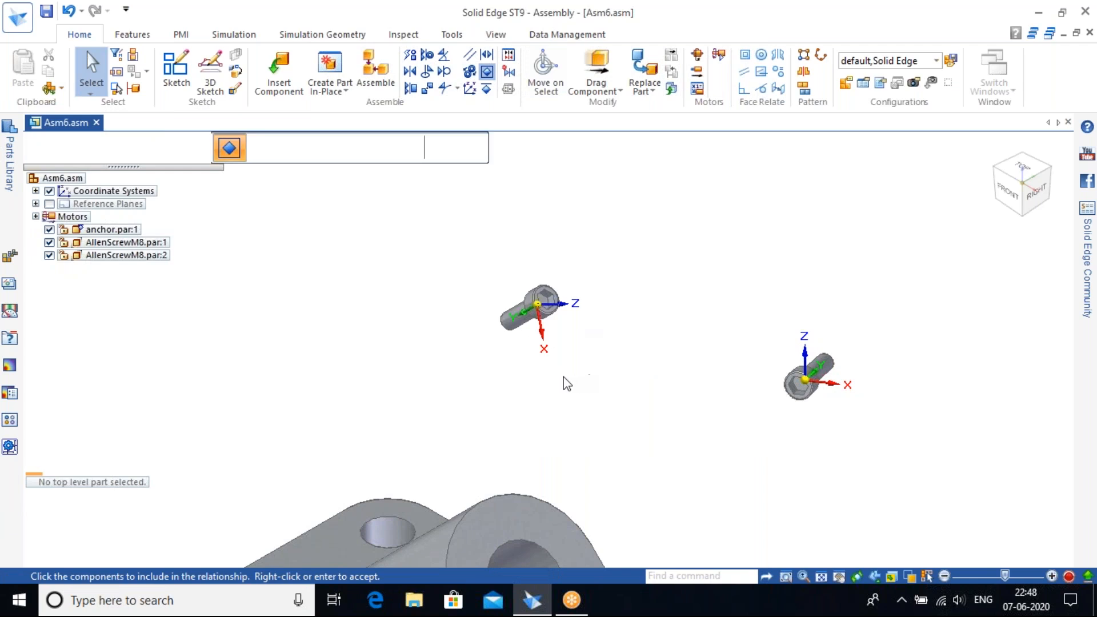
pyautogui.scroll(2, 572, 377)
pyautogui.click(489, 288)
pyautogui.click(488, 288)
pyautogui.click(969, 367)
pyautogui.rightClick(790, 304)
pyautogui.scroll(-2, 757, 294)
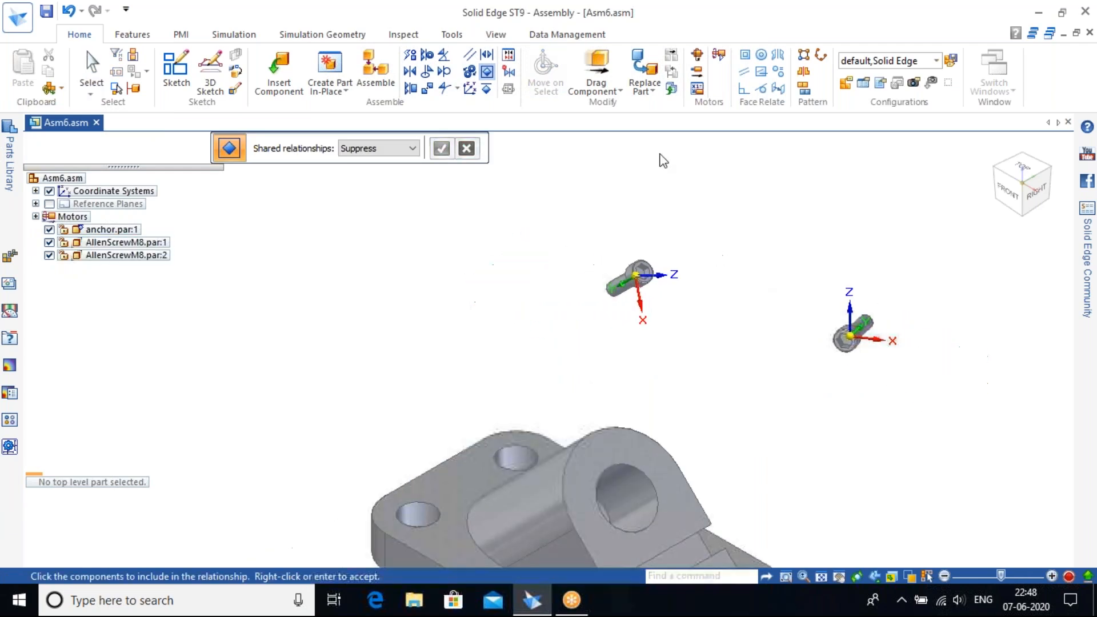
# Move the rigidly grouped Allen screws together through the space above the anchor with Drag Component.
pyautogui.click(597, 64)
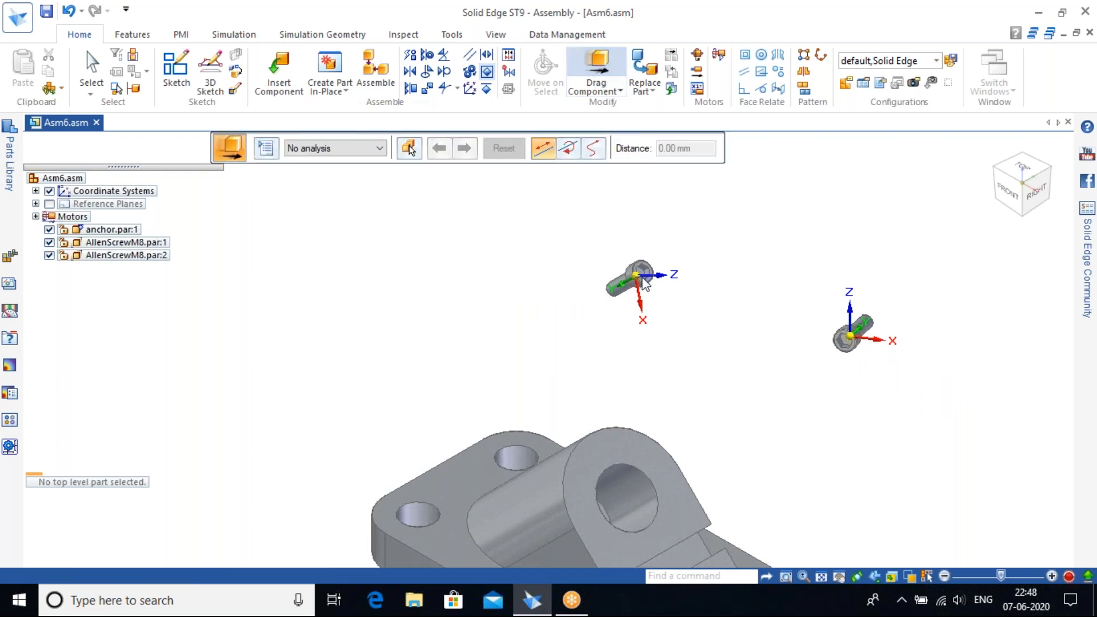
pyautogui.click(610, 57)
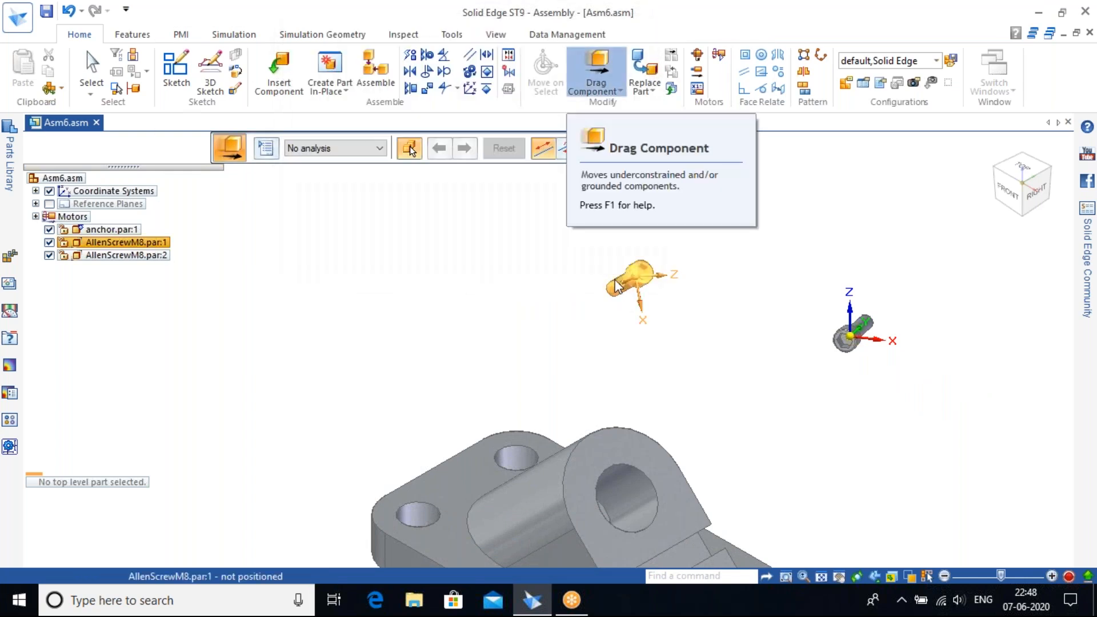
pyautogui.moveTo(621, 280); pyautogui.dragTo(759, 404)
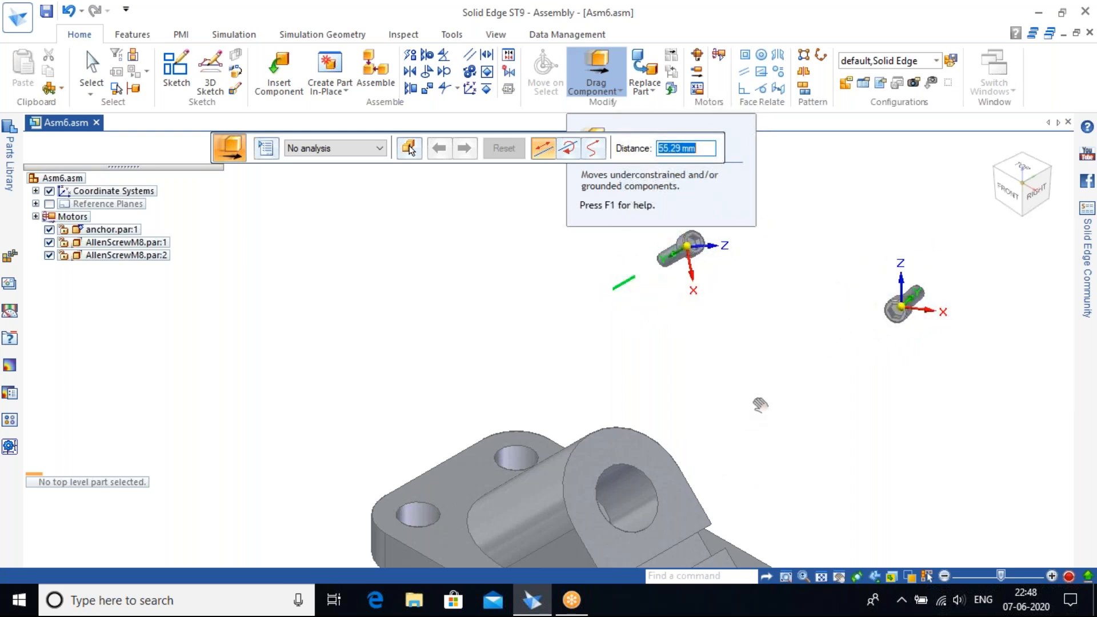
pyautogui.moveTo(760, 405); pyautogui.dragTo(716, 392)
pyautogui.press('Escape')
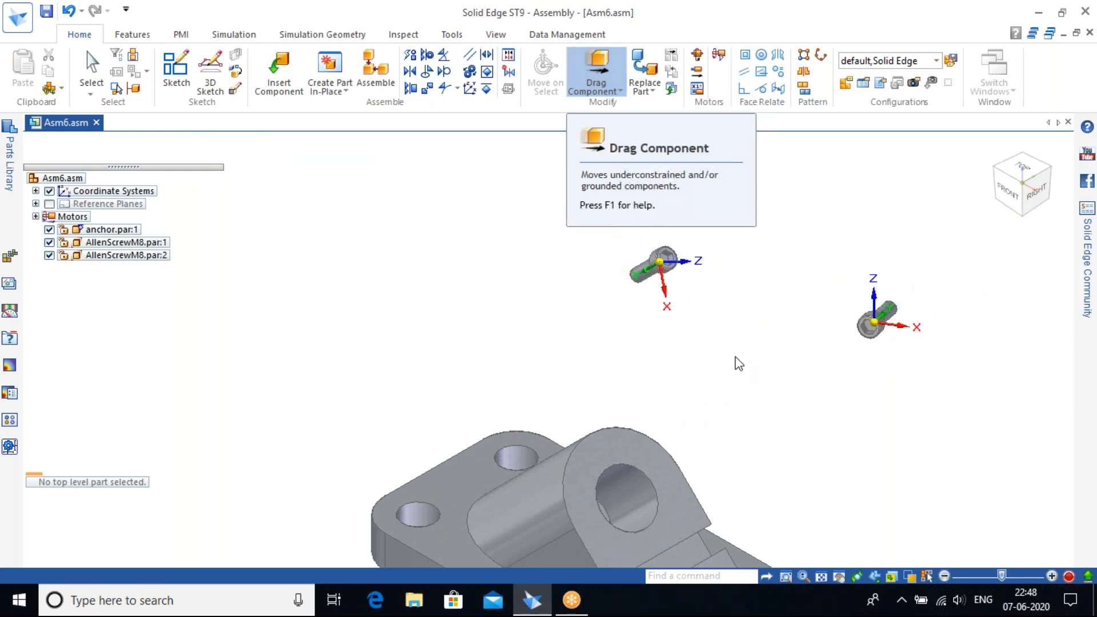
# Try to match the first Allen screw's coordinate system to that of the second screw while both are rigidly grouped.
pyautogui.scroll(5, 703, 350)
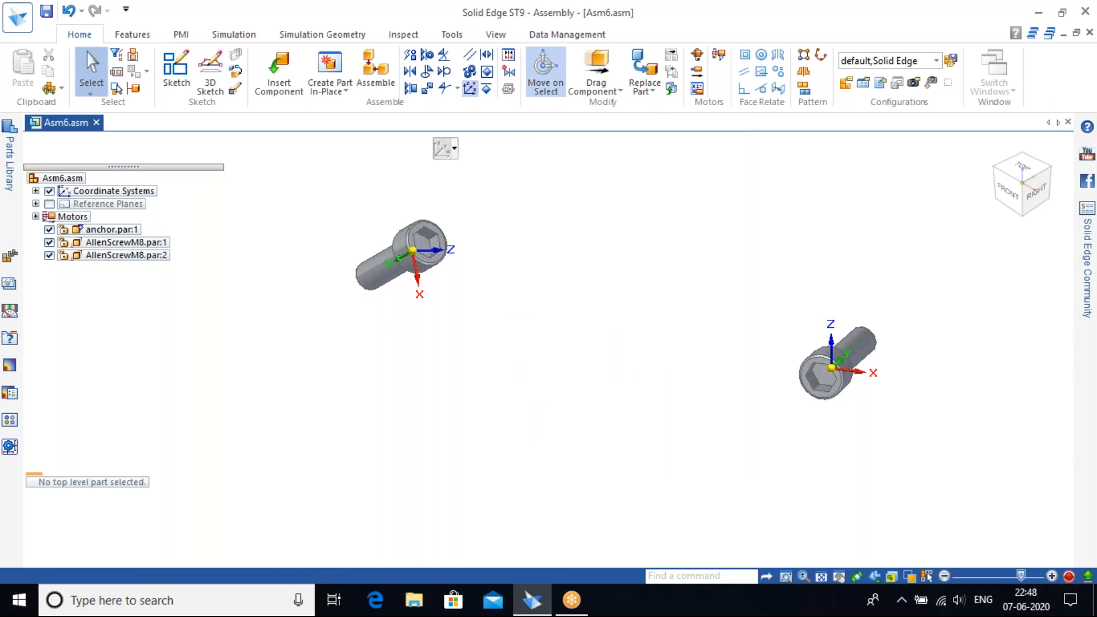
pyautogui.click(415, 260)
pyautogui.click(849, 373)
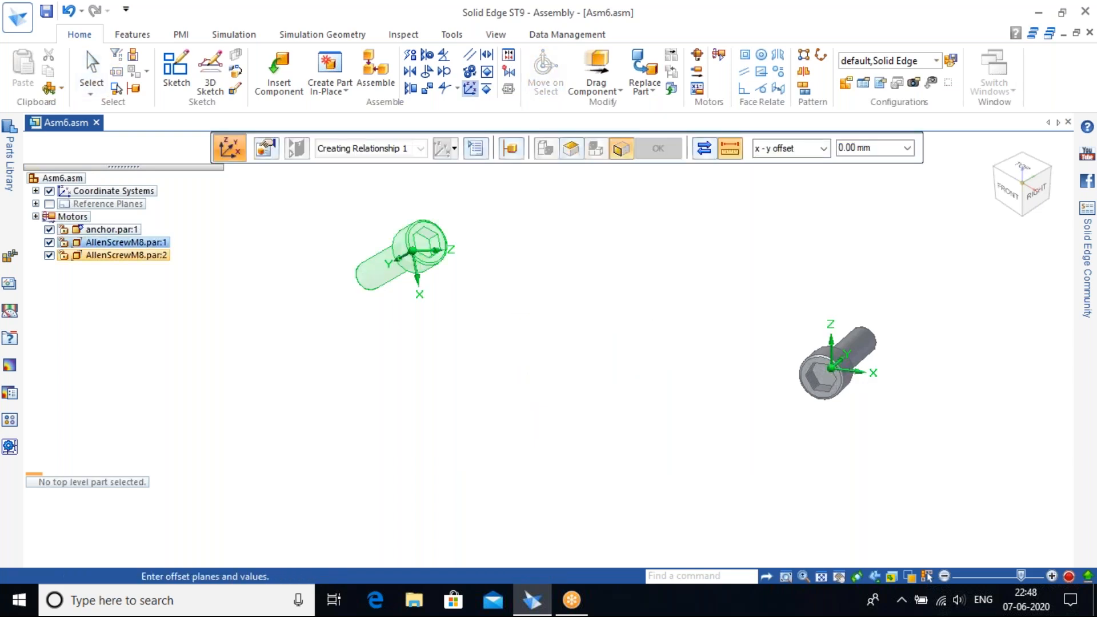
pyautogui.click(698, 241)
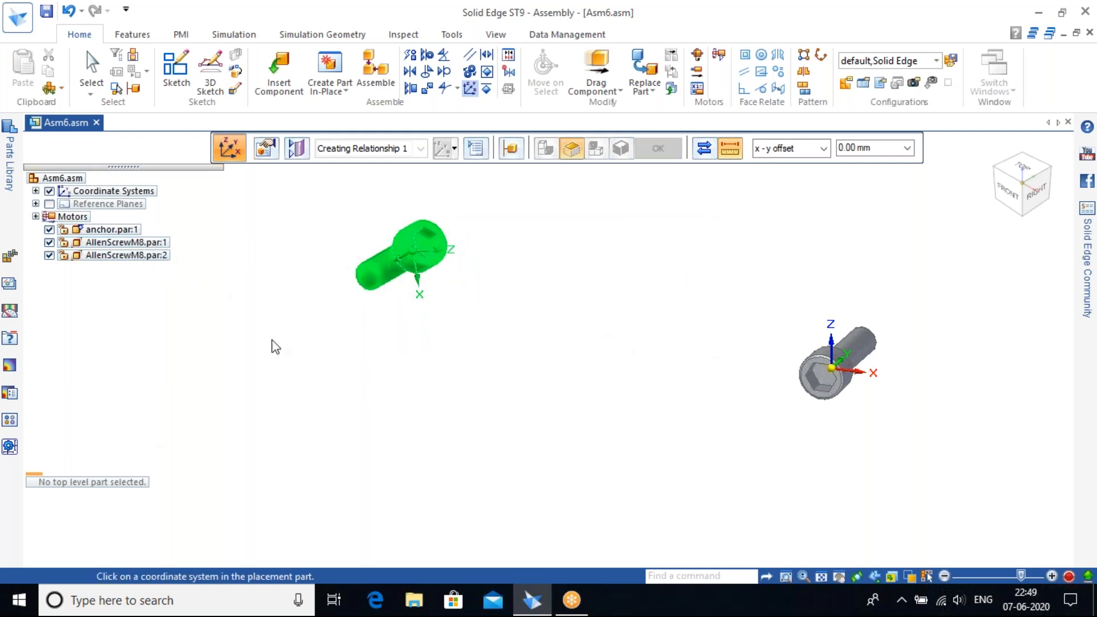
pyautogui.rightClick(680, 280)
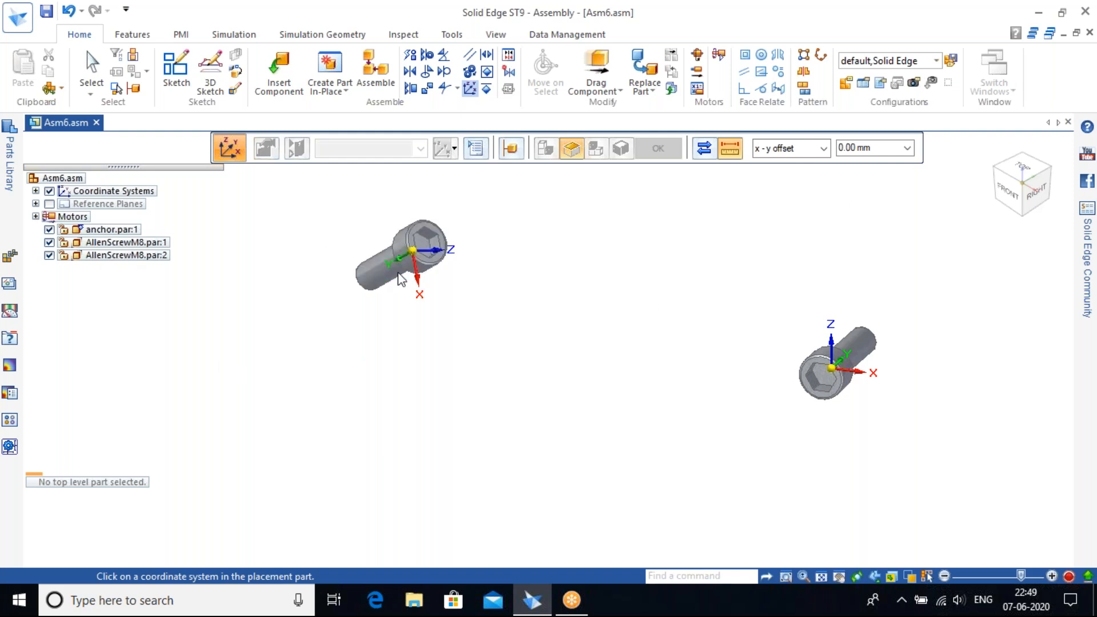
# Delete the Rigid Set relationship listed under AllenScrewM8.par:1.
pyautogui.click(120, 243)
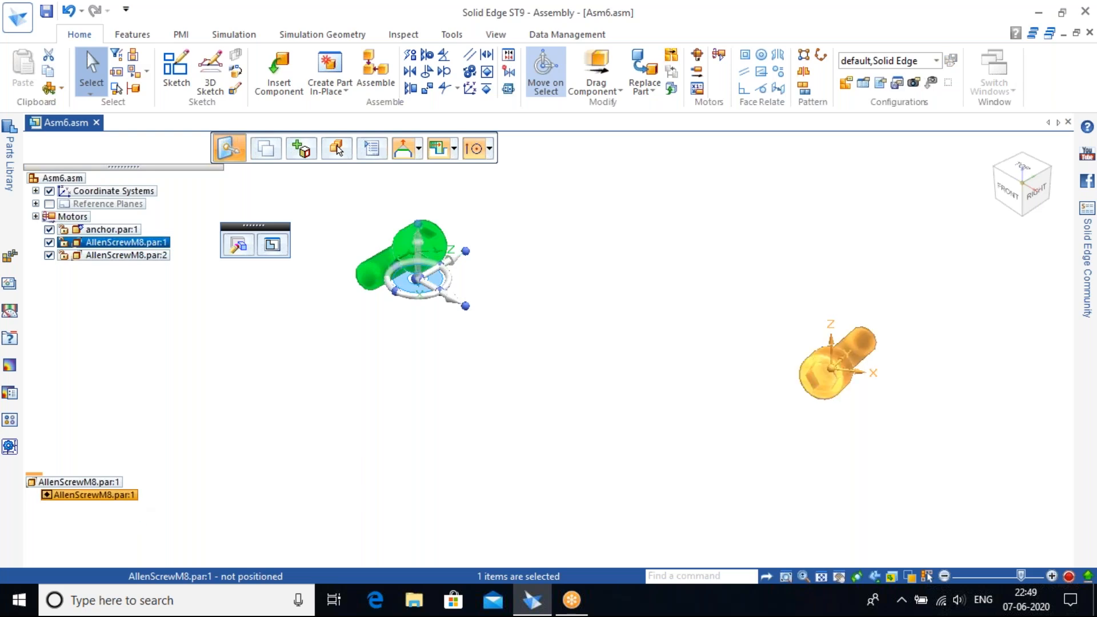
pyautogui.rightClick(128, 494)
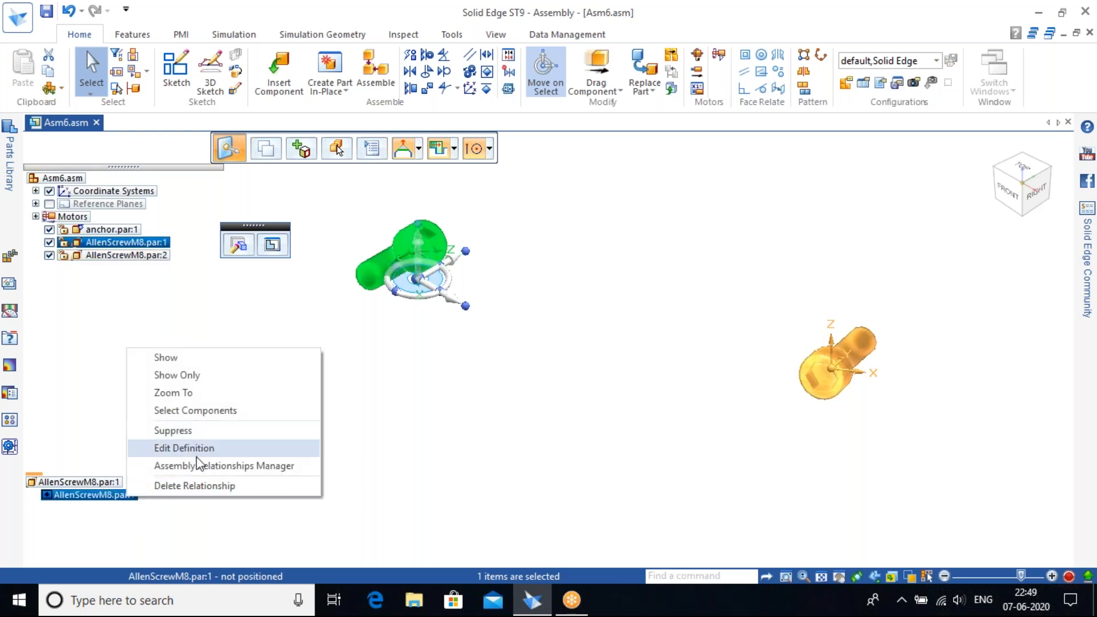
pyautogui.click(187, 485)
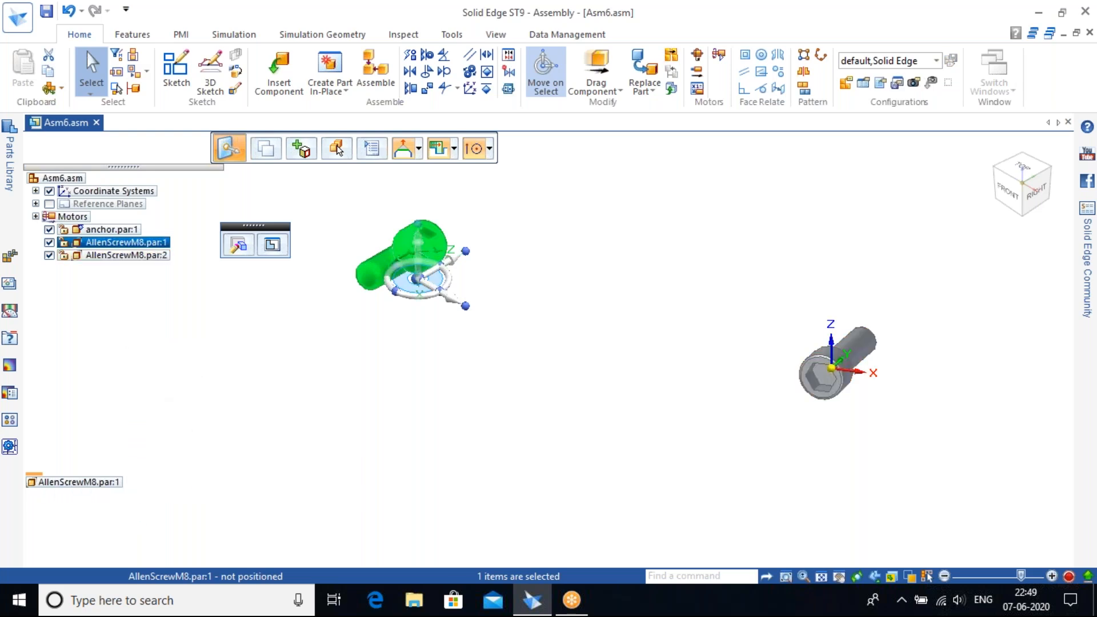
pyautogui.click(135, 258)
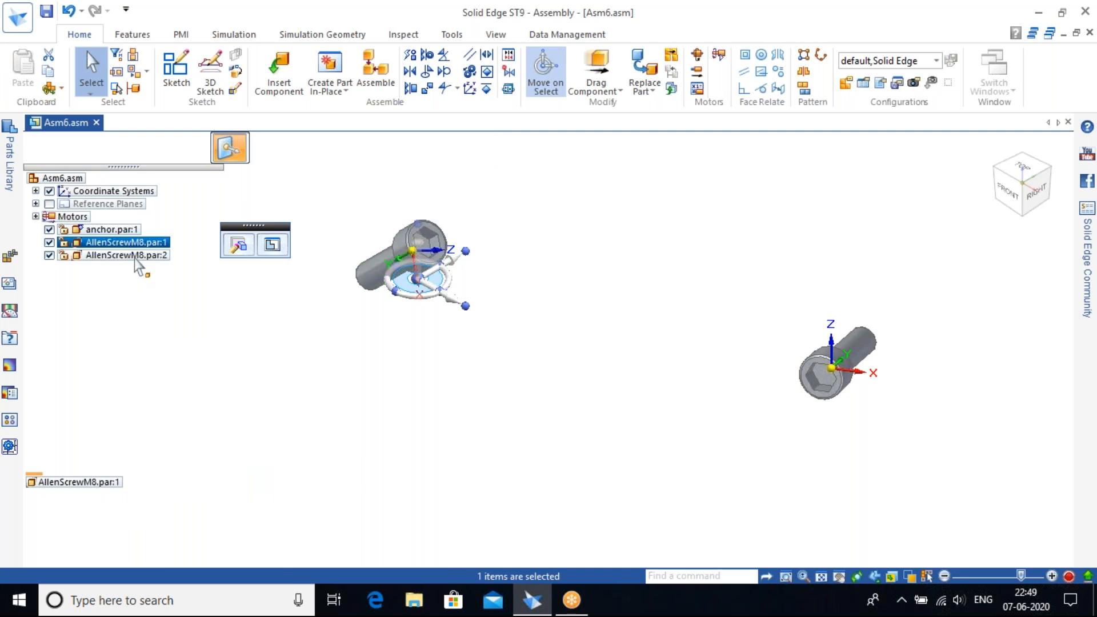
pyautogui.click(273, 409)
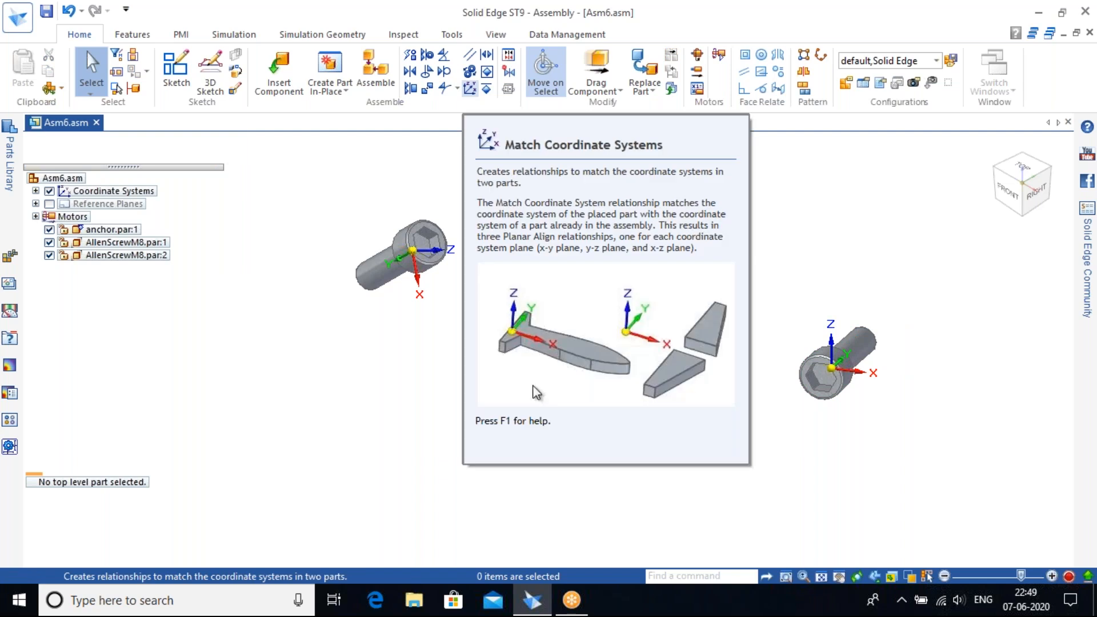
# Match the coordinate system of AllenScrewM8.par:1 to that of AllenScrewM8.par:2 with 0.00 mm offset, and inspect the overlapping screws.
pyautogui.click(469, 88)
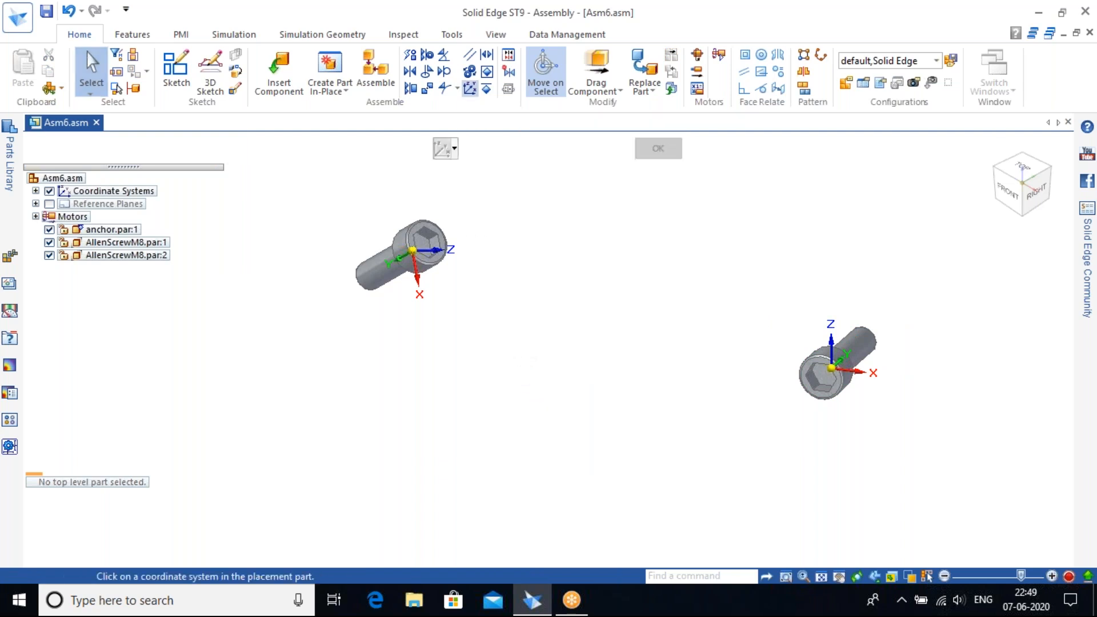
pyautogui.click(415, 257)
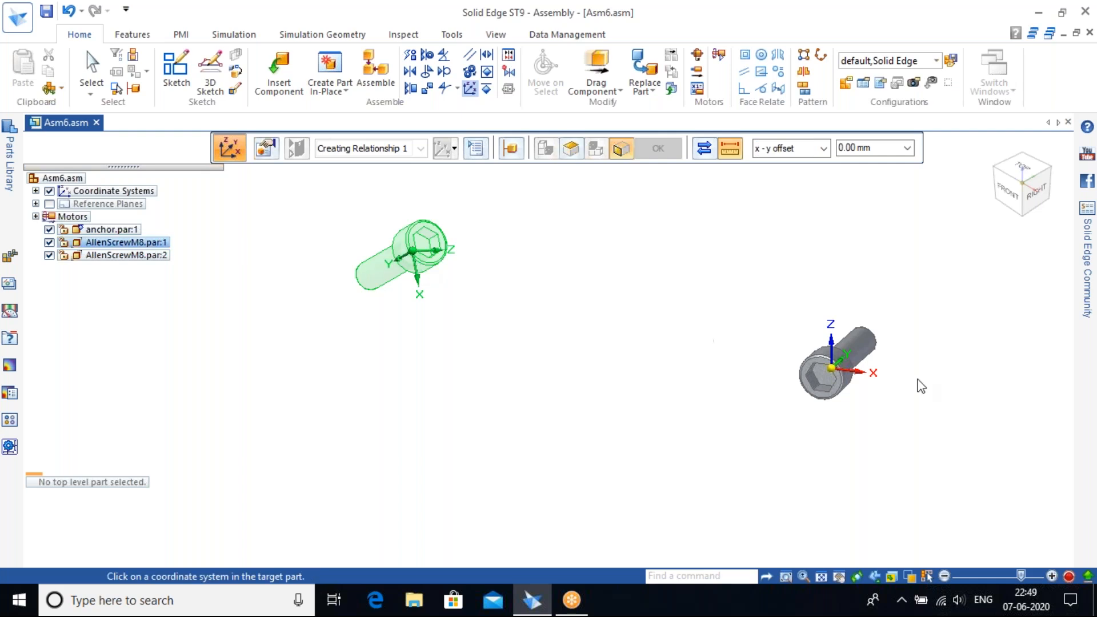
pyautogui.click(857, 380)
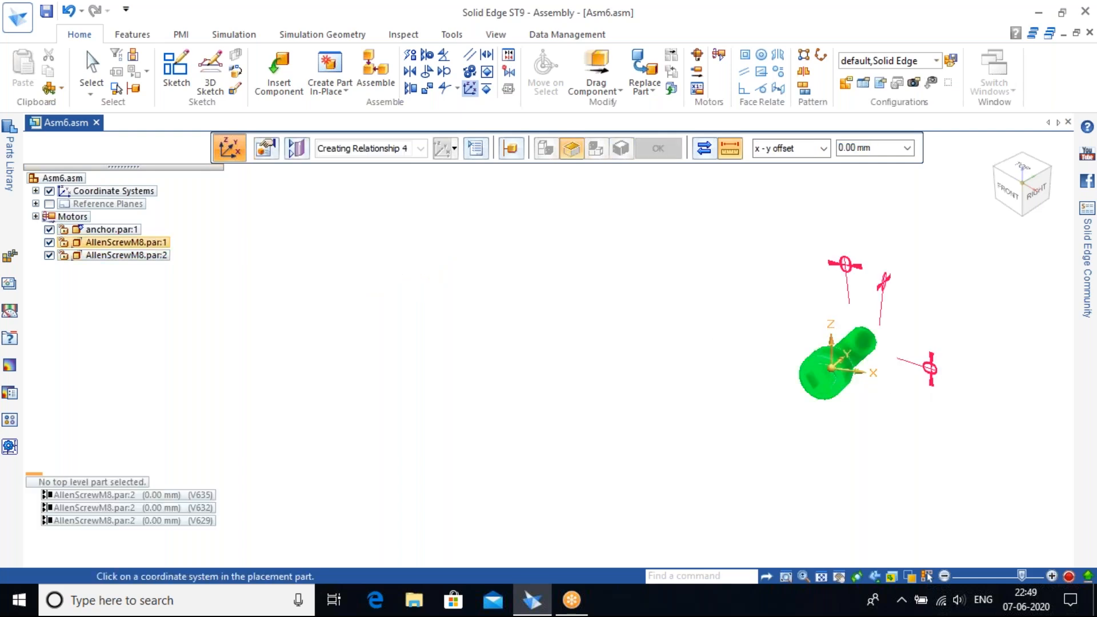
pyautogui.scroll(-3, 882, 389)
pyautogui.scroll(2, 908, 408)
pyautogui.scroll(2, 942, 390)
pyautogui.scroll(1, 725, 400)
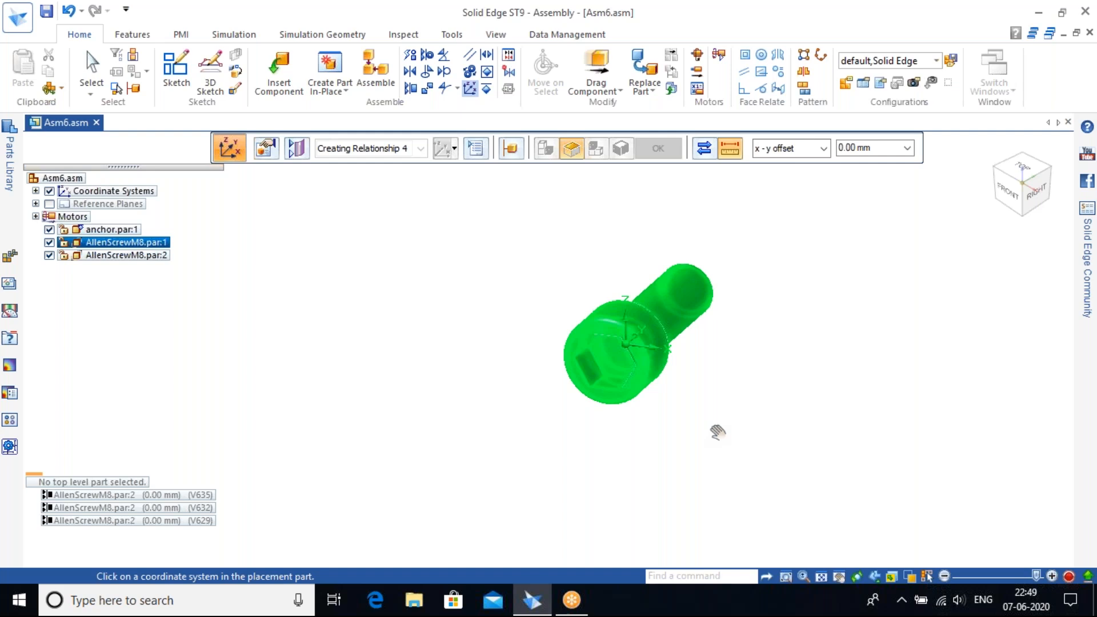
pyautogui.rightClick(802, 271)
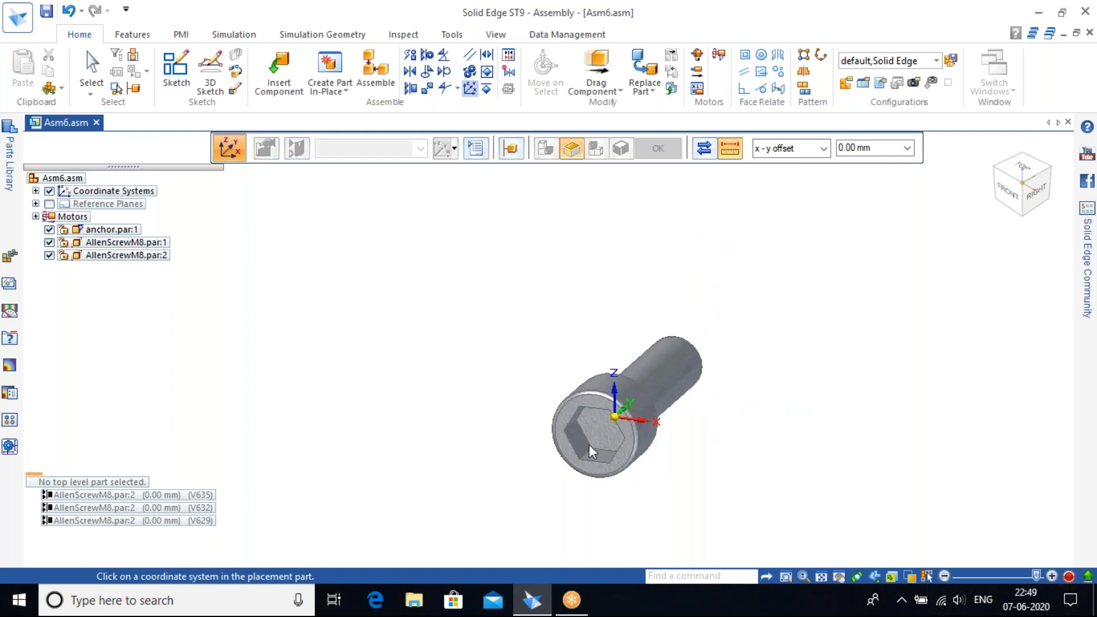
pyautogui.scroll(-3, 714, 405)
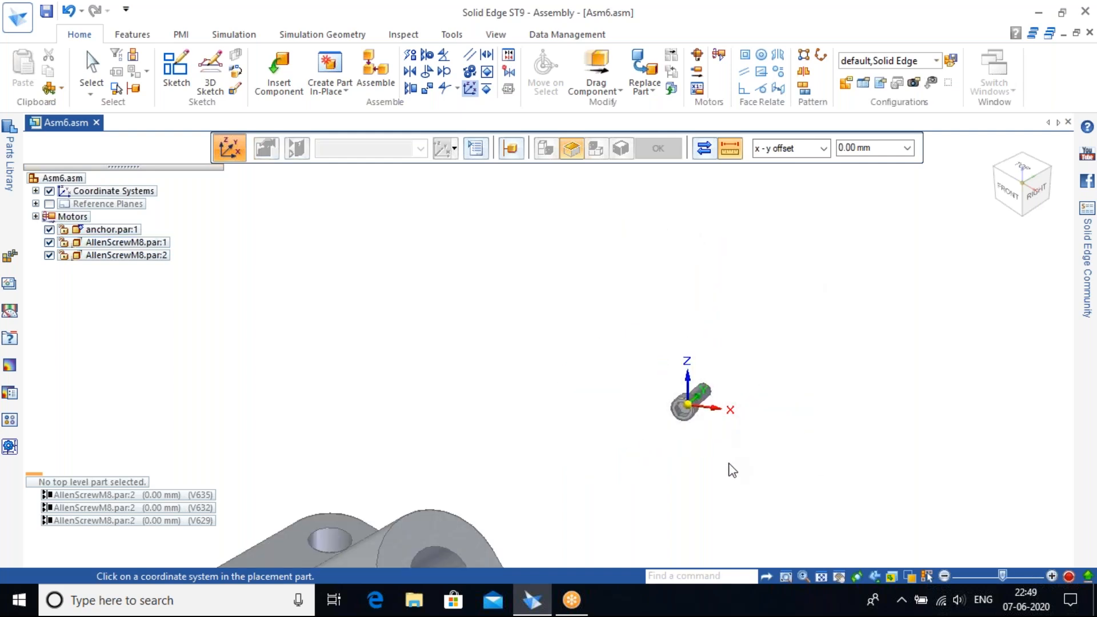
pyautogui.scroll(3, 708, 355)
pyautogui.keyDown('shift'); pyautogui.moveTo(689, 339); pyautogui.dragTo(669, 454, button='middle'); pyautogui.keyUp('shift')
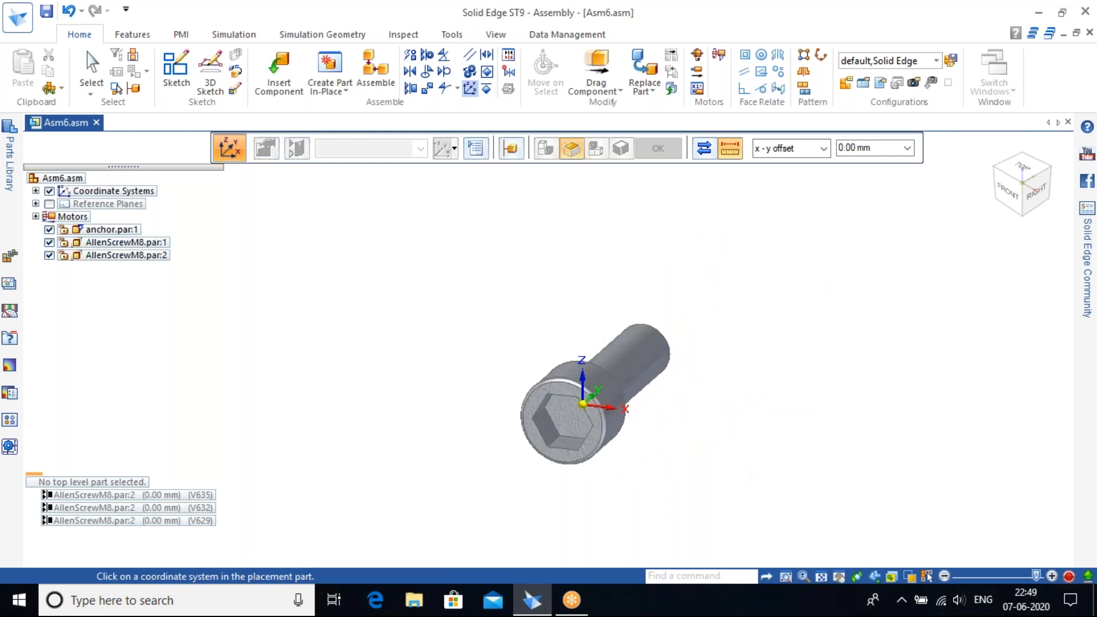
pyautogui.press('Escape')
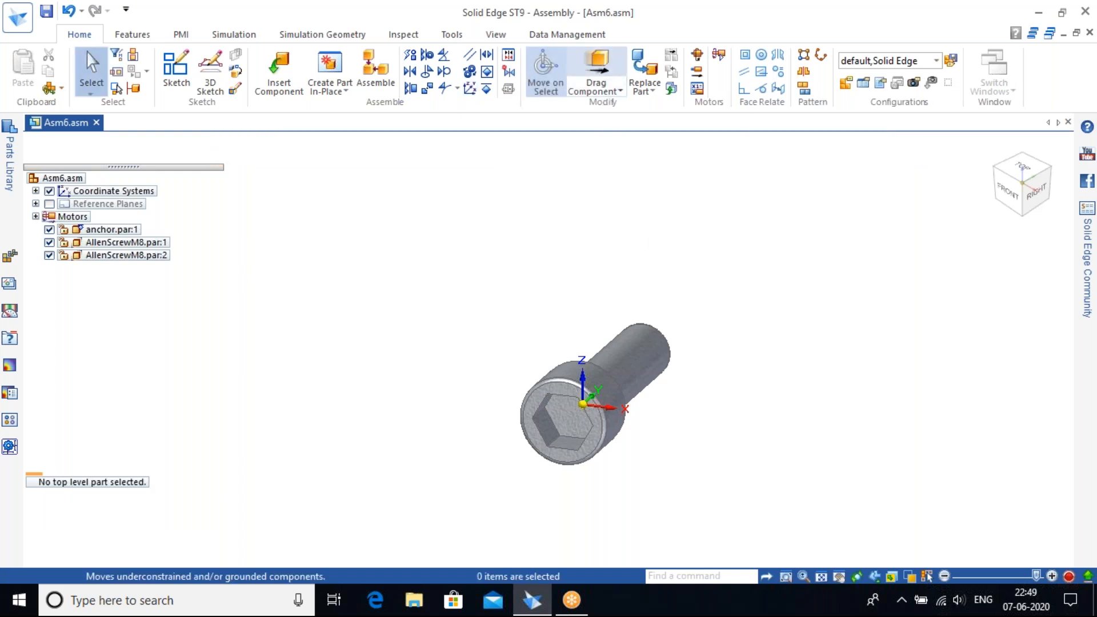
# Move the coincident Allen screws slightly with Drag Component, keeping the default analysis options.
pyautogui.click(597, 69)
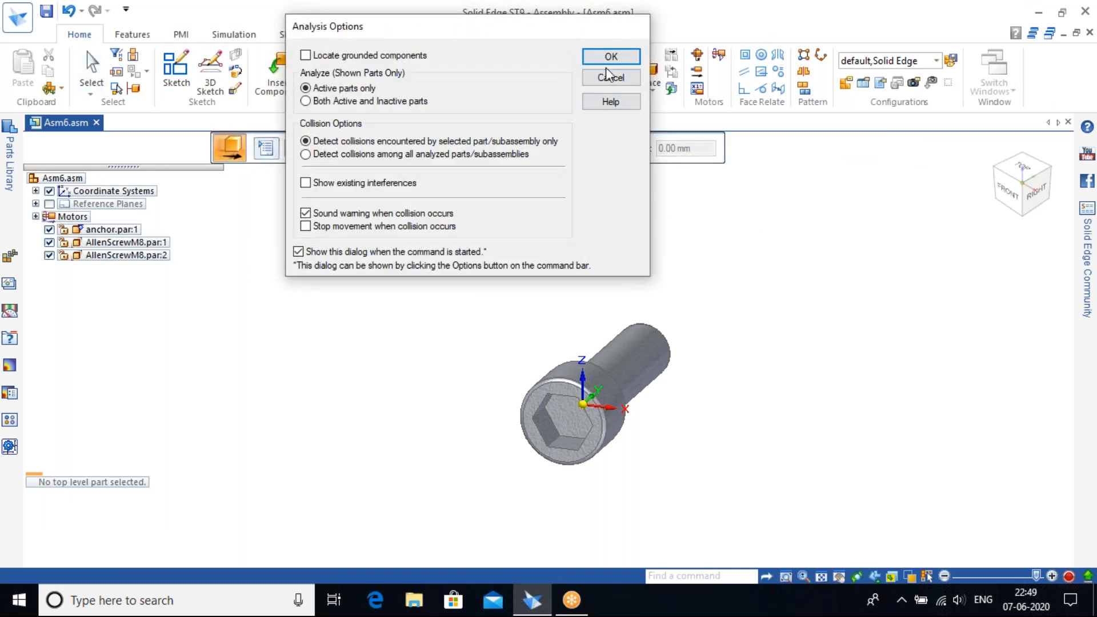
pyautogui.click(610, 57)
pyautogui.click(632, 361)
pyautogui.moveTo(590, 350); pyautogui.dragTo(610, 364)
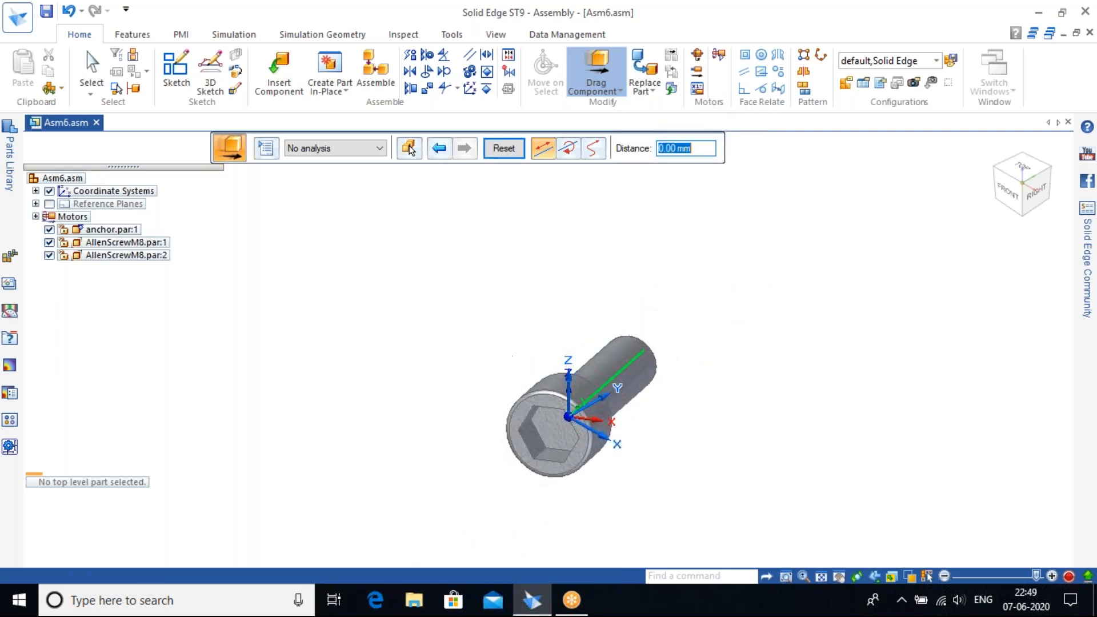
pyautogui.press('Escape')
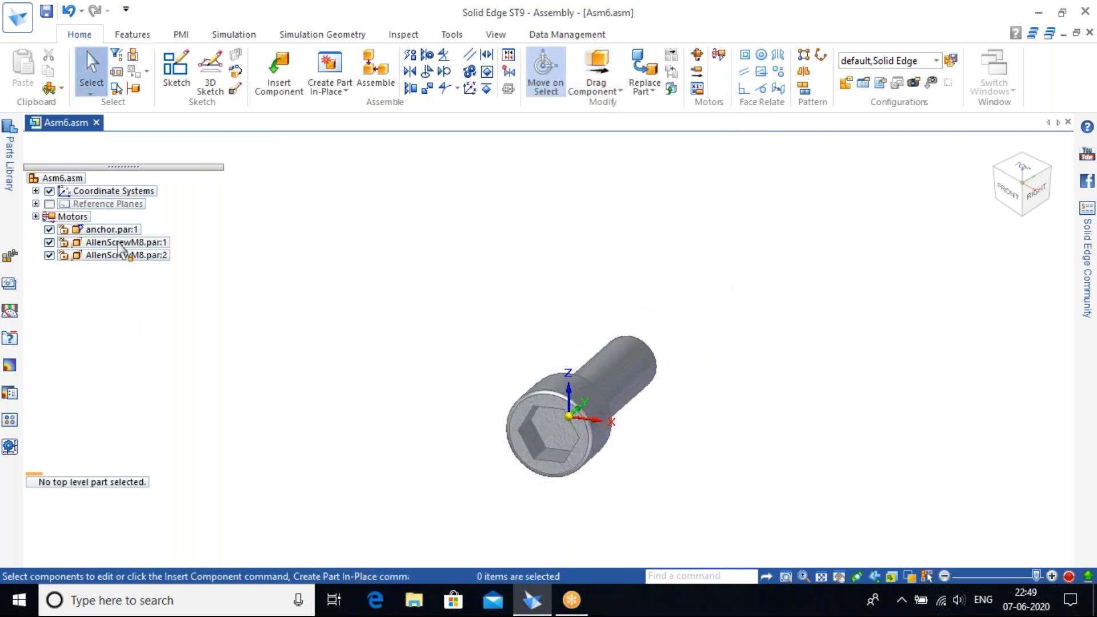
# Delete the three planar align relationships V632, V629 and V635 between the two Allen screws.
pyautogui.click(121, 242)
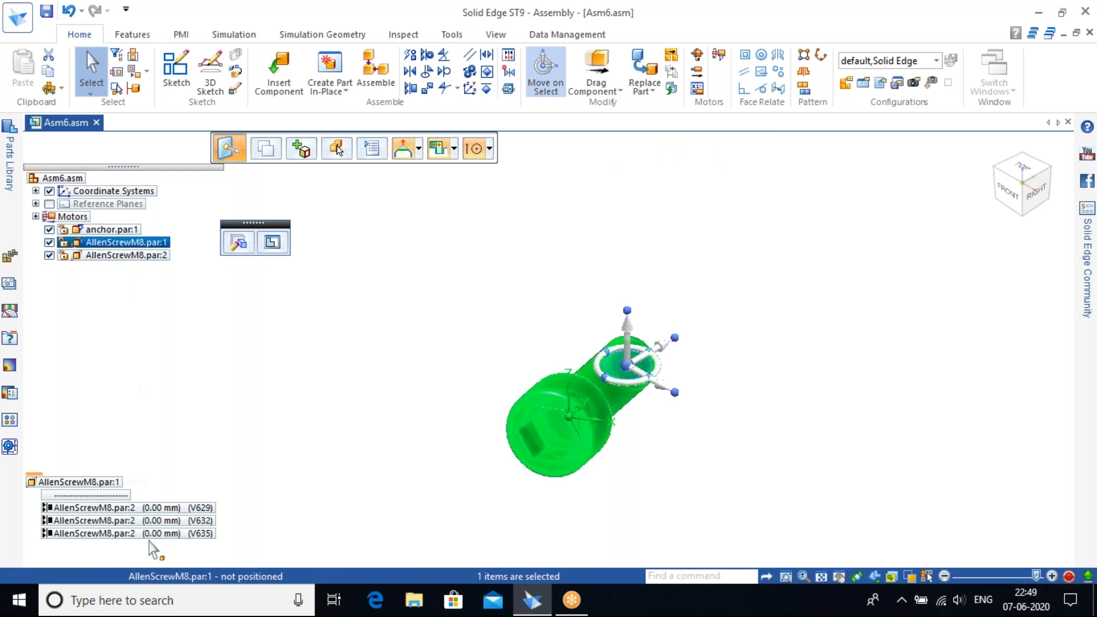
pyautogui.click(114, 520)
pyautogui.rightClick(150, 520)
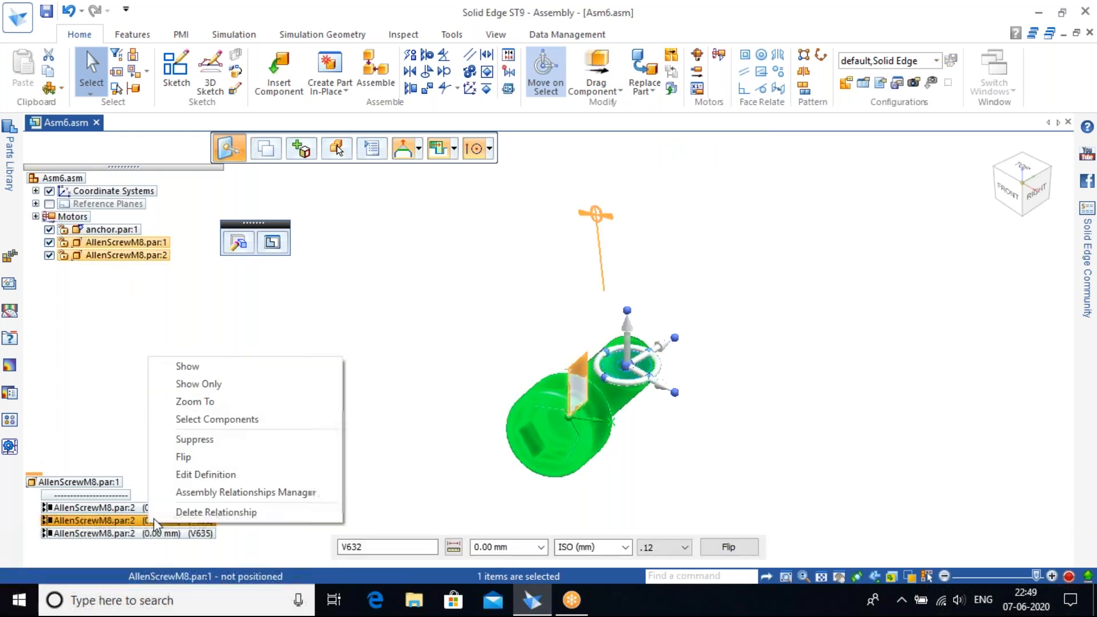
pyautogui.click(216, 512)
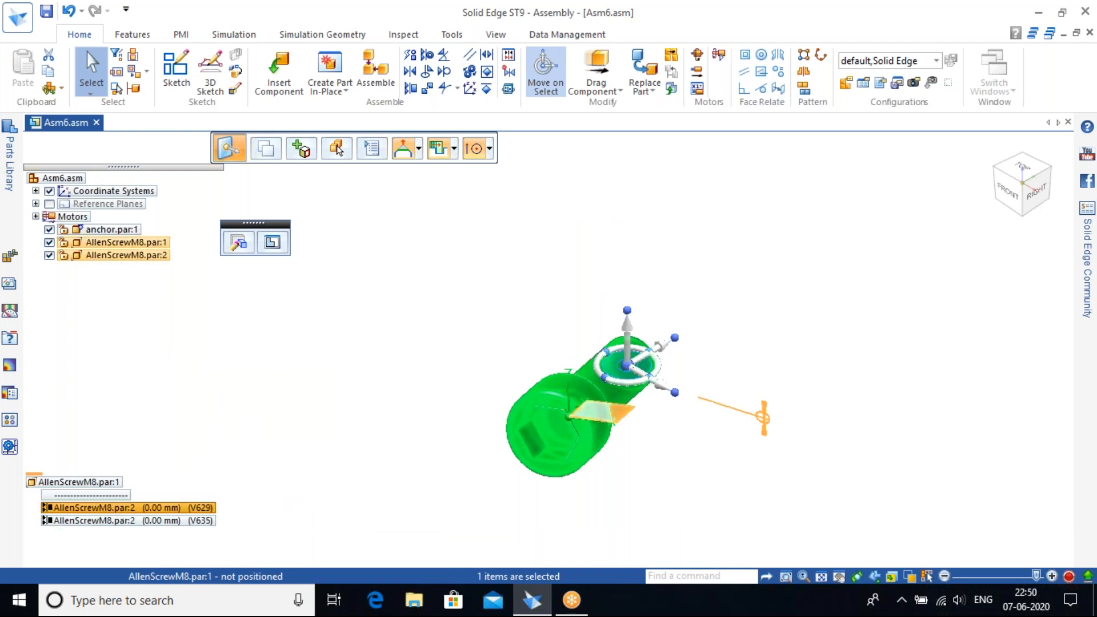
pyautogui.rightClick(148, 513)
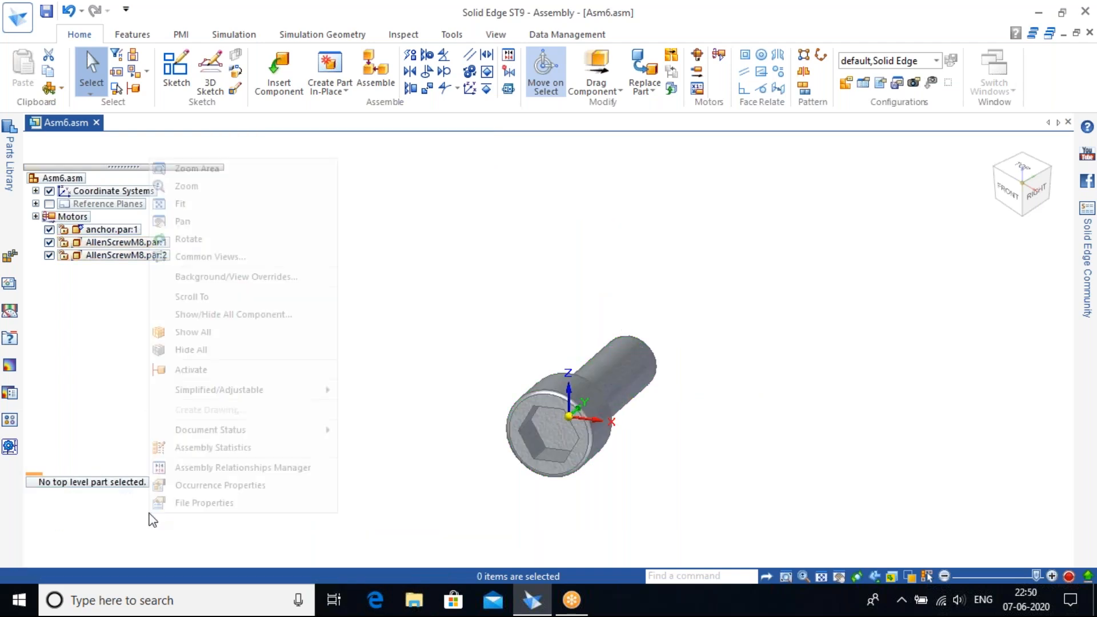
pyautogui.click(107, 244)
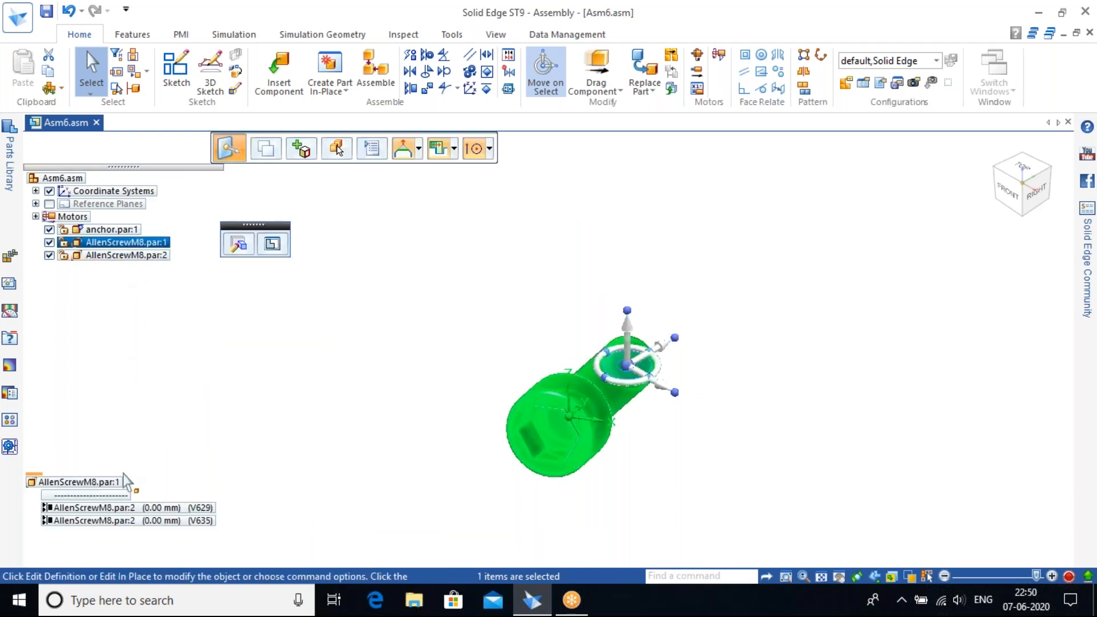
pyautogui.click(122, 507)
pyautogui.rightClick(123, 508)
pyautogui.click(130, 521)
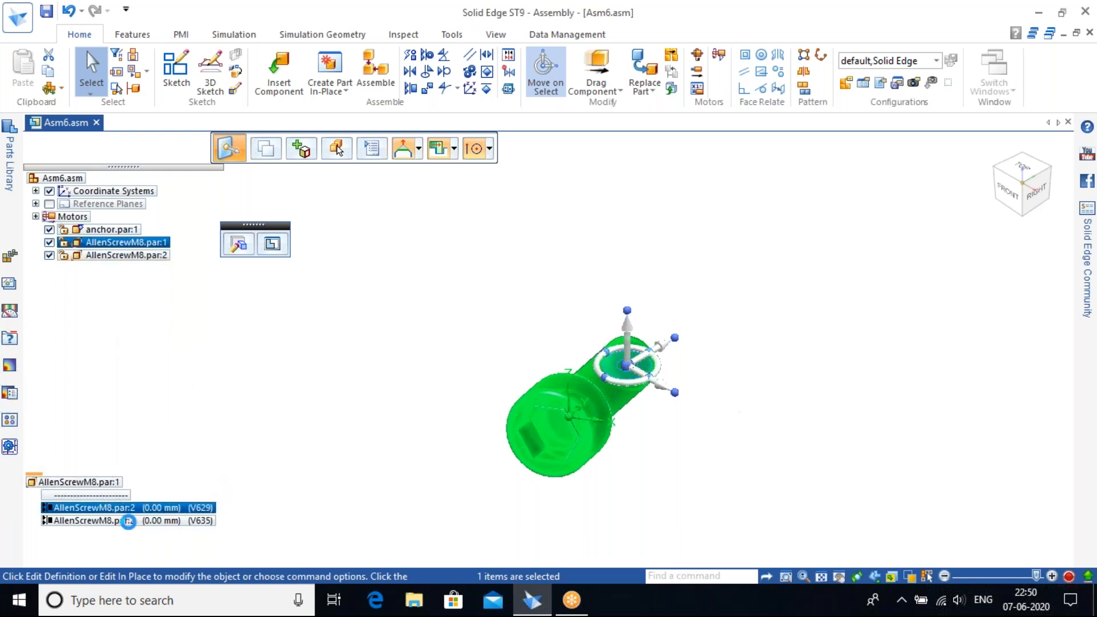
pyautogui.click(120, 510)
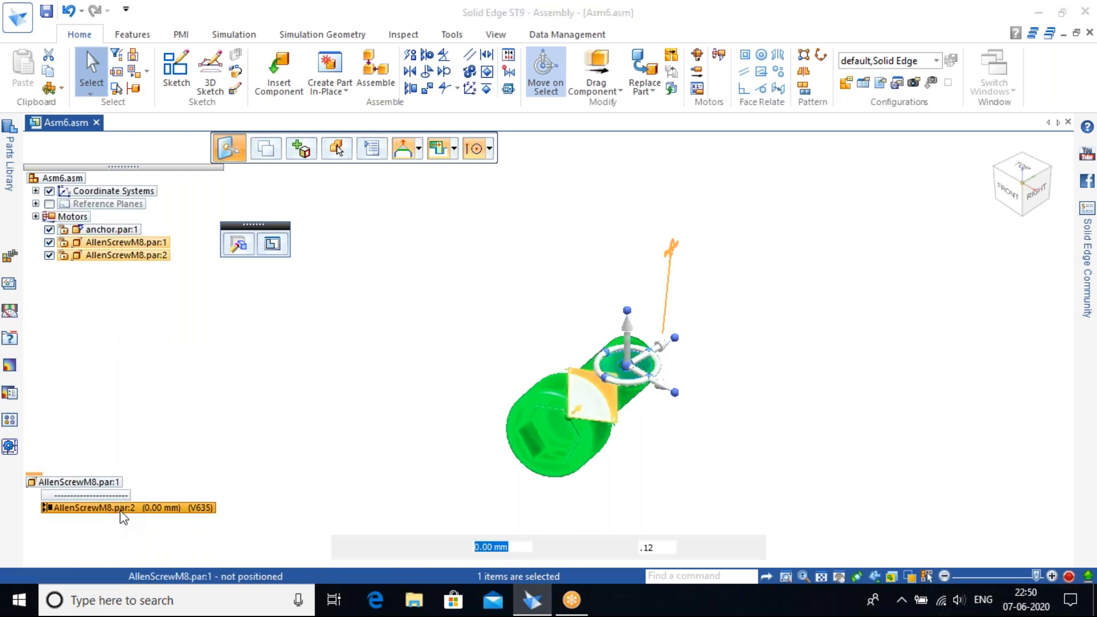
pyautogui.rightClick(122, 512)
pyautogui.click(171, 498)
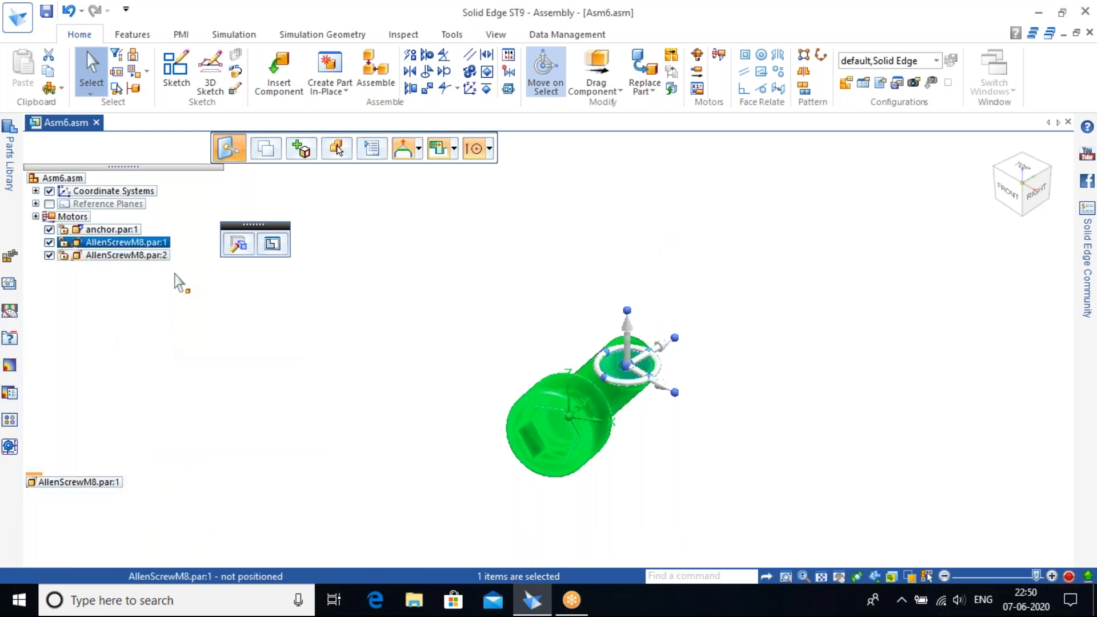
# Move one of the coincident Allen screws away from the other with Drag Component, keeping the default analysis options.
pyautogui.click(134, 255)
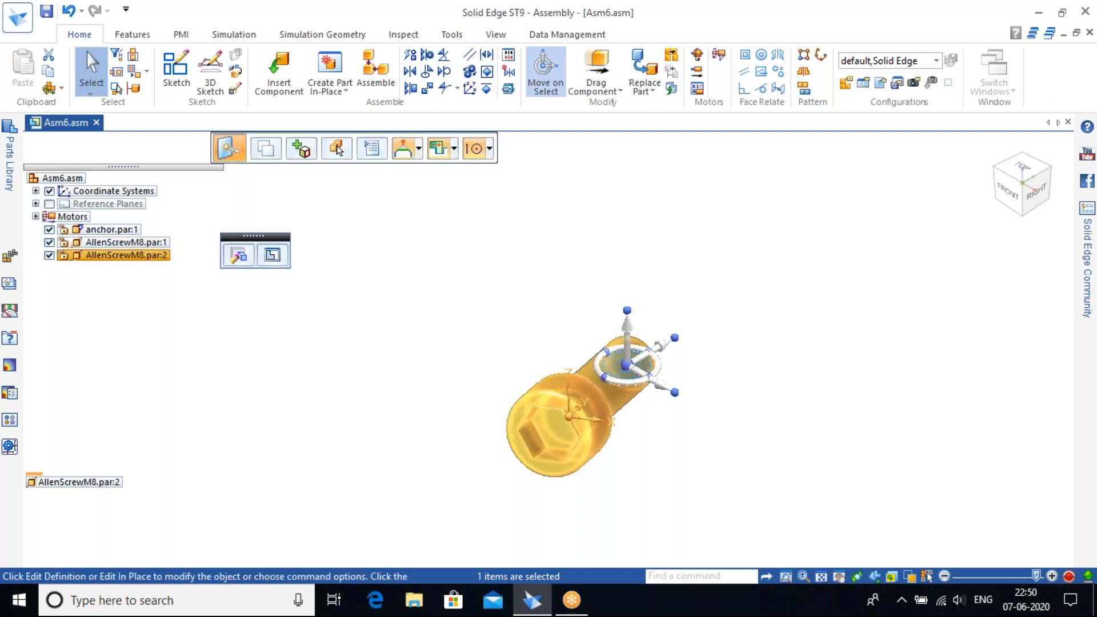
pyautogui.click(594, 249)
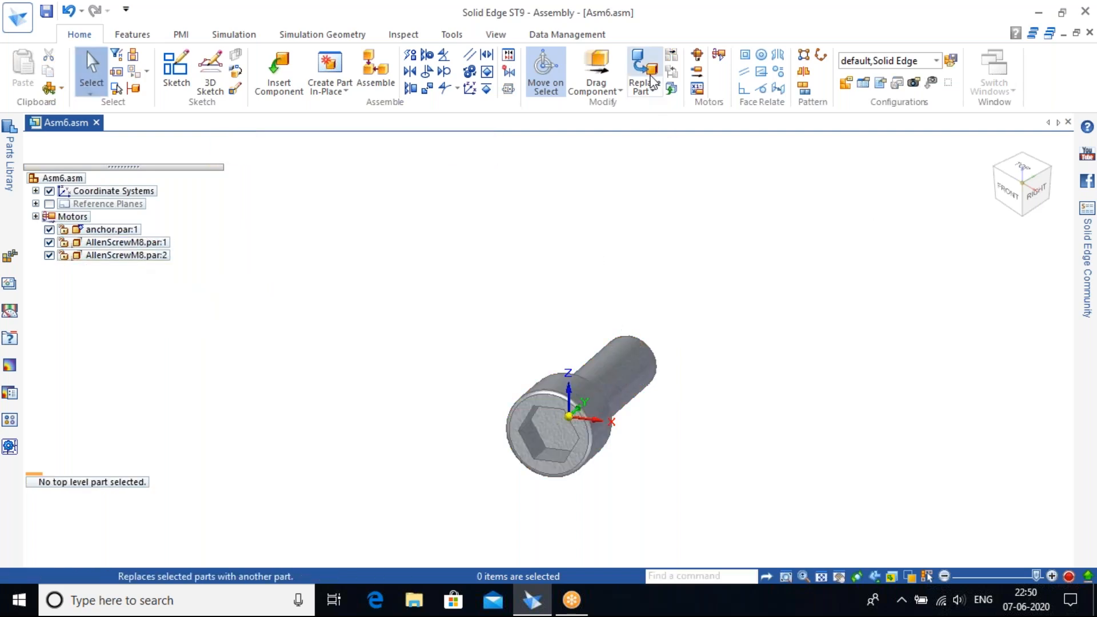
pyautogui.click(608, 70)
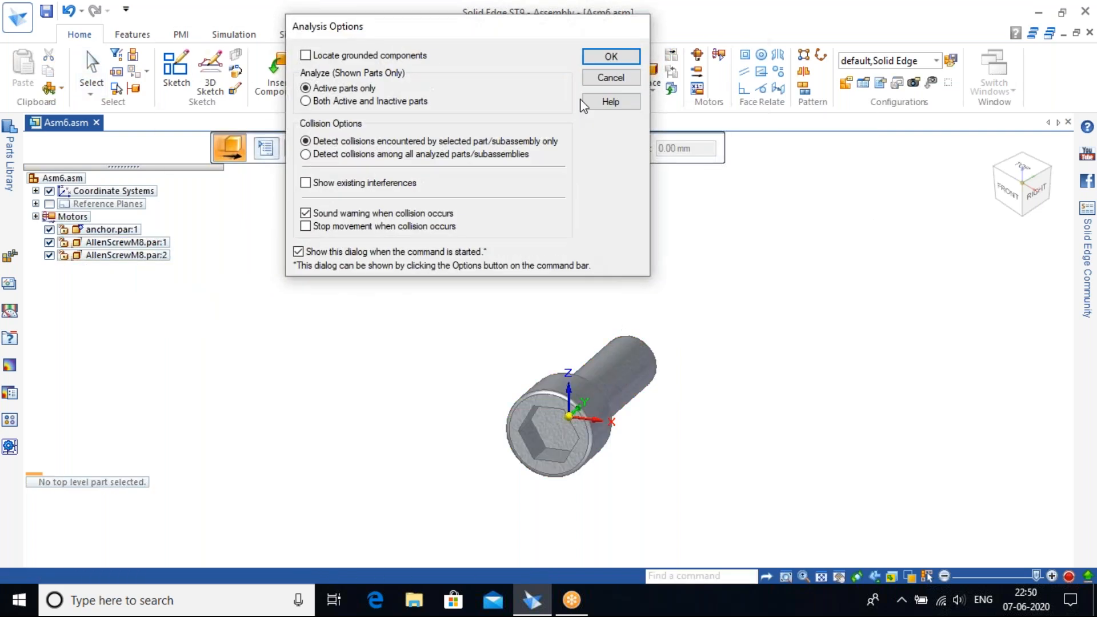
pyautogui.click(595, 58)
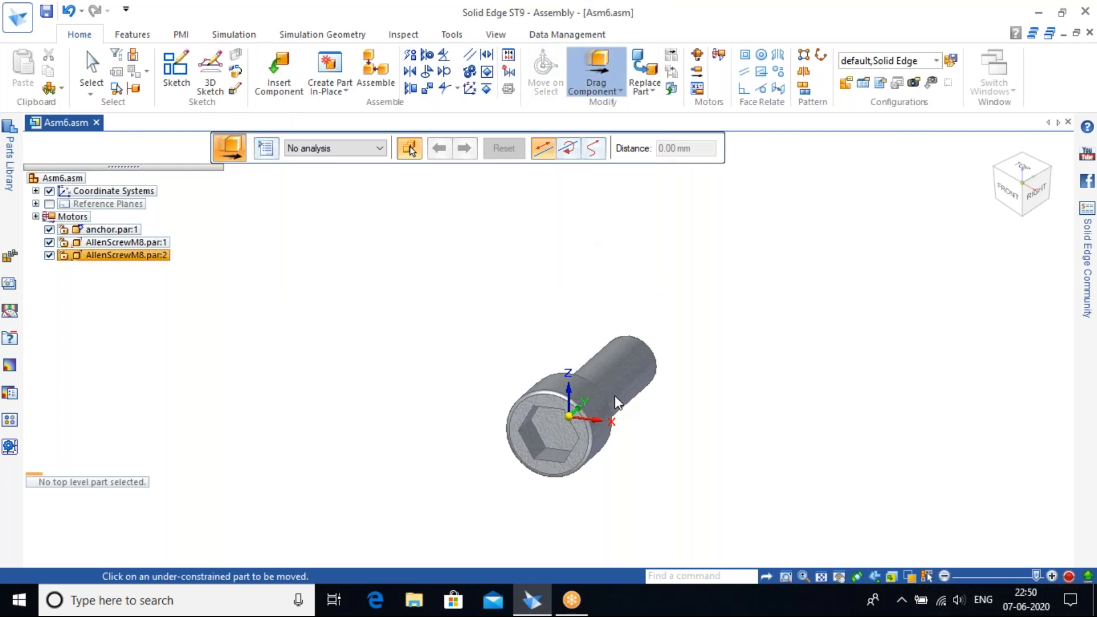
pyautogui.moveTo(605, 393); pyautogui.dragTo(437, 399)
pyautogui.moveTo(436, 400); pyautogui.dragTo(449, 359, button='middle')
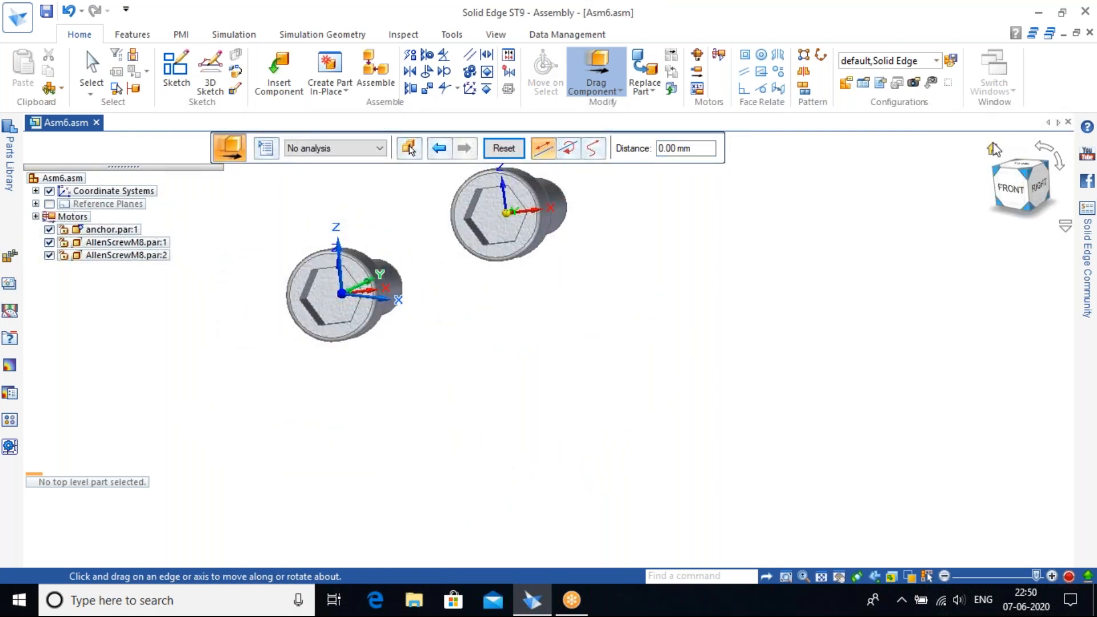
pyautogui.click(993, 149)
pyautogui.scroll(2, 656, 259)
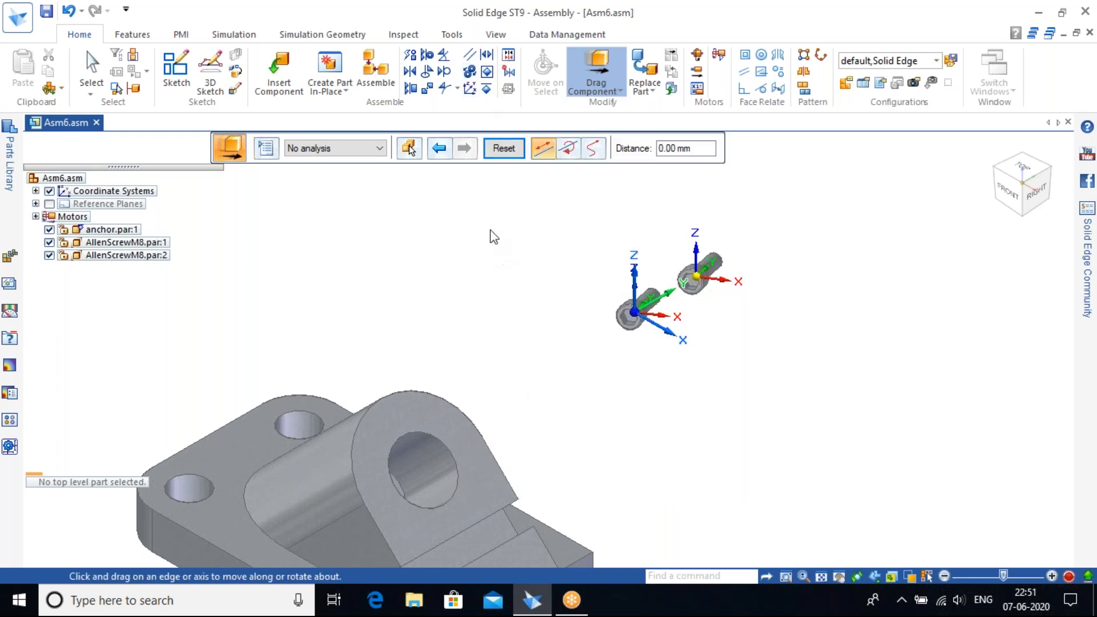
pyautogui.scroll(-3, 490, 228)
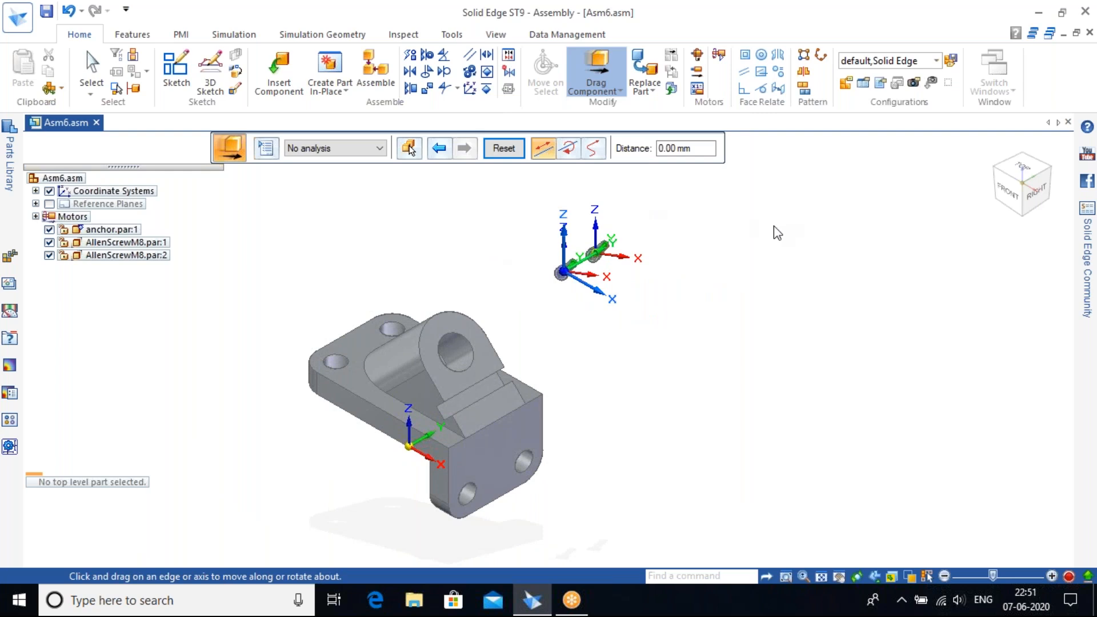
# Undo the recent changes back to the assembly with only anchor.par:1 and AllenScrewM8.par:1.
pyautogui.press('Escape')
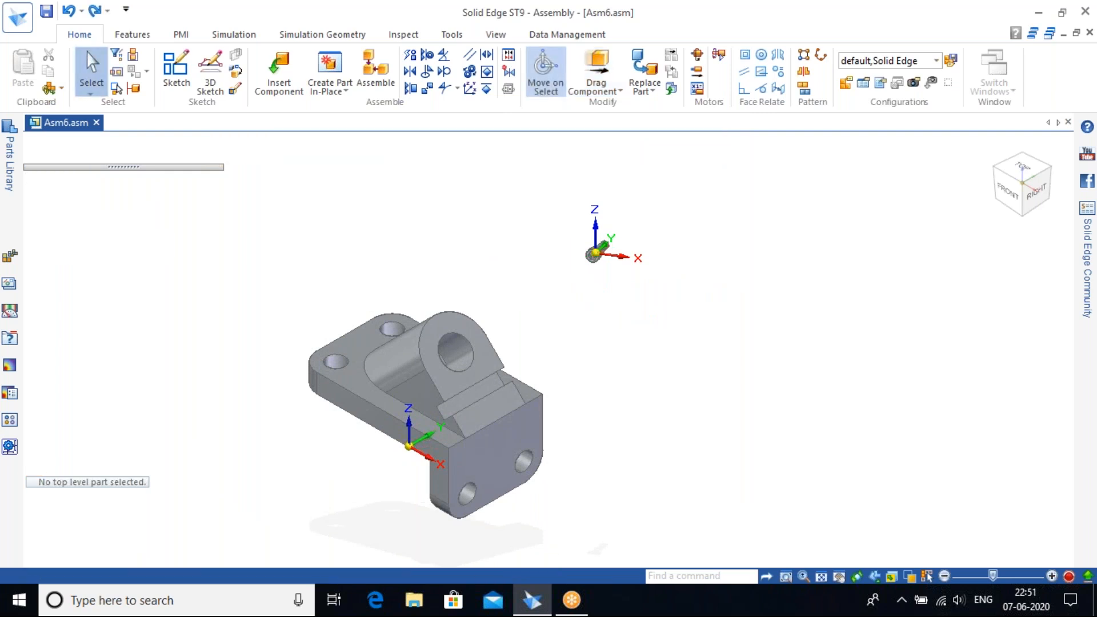
pyautogui.press('Escape')
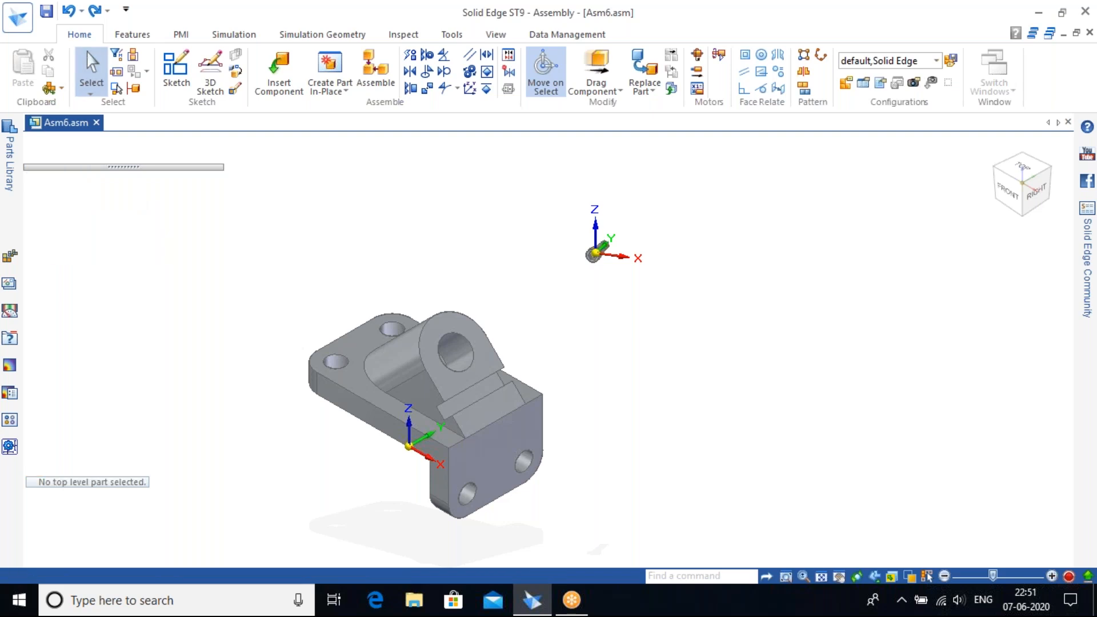
pyautogui.press('Escape')
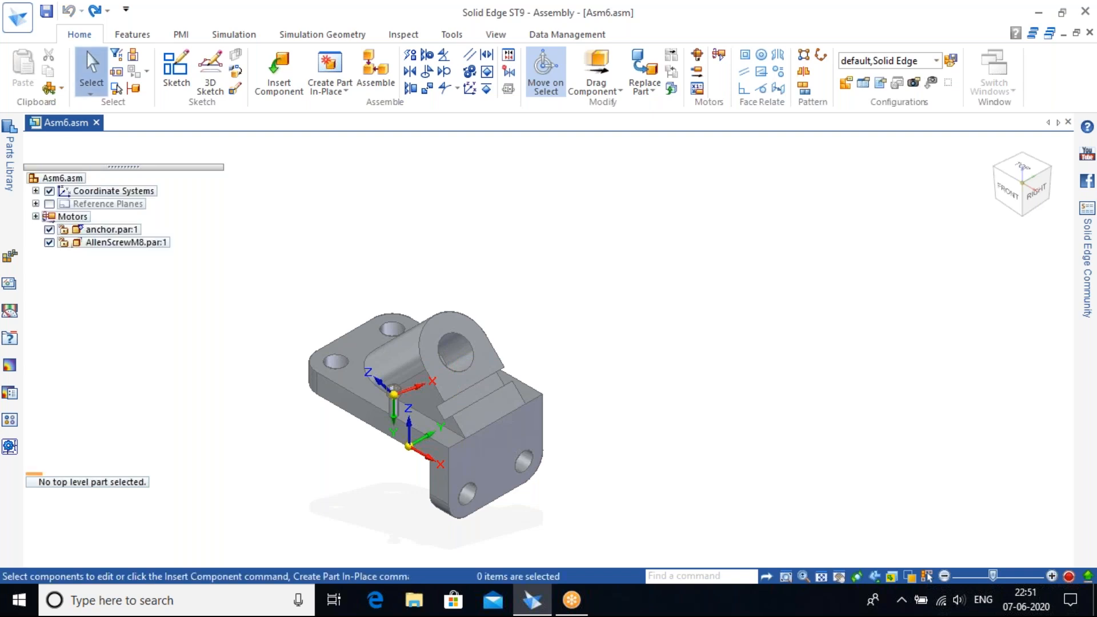
# Delete AllenScrewM8.par:1 and anchor.par:1 from the assembly.
pyautogui.click(154, 242)
pyautogui.rightClick(154, 242)
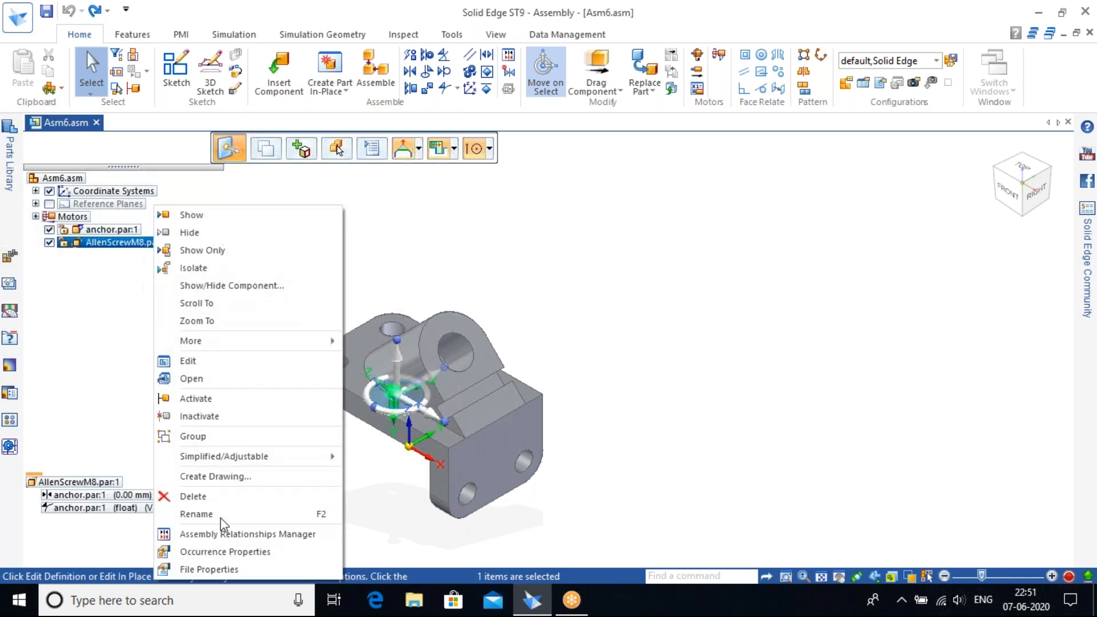
pyautogui.click(225, 497)
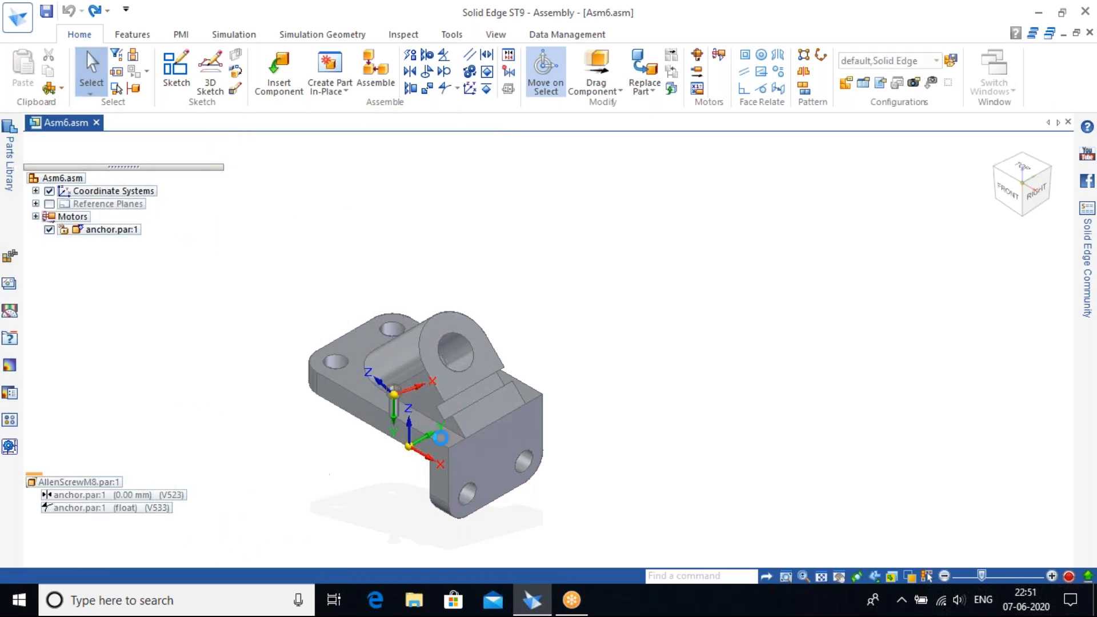
pyautogui.click(117, 231)
pyautogui.rightClick(116, 231)
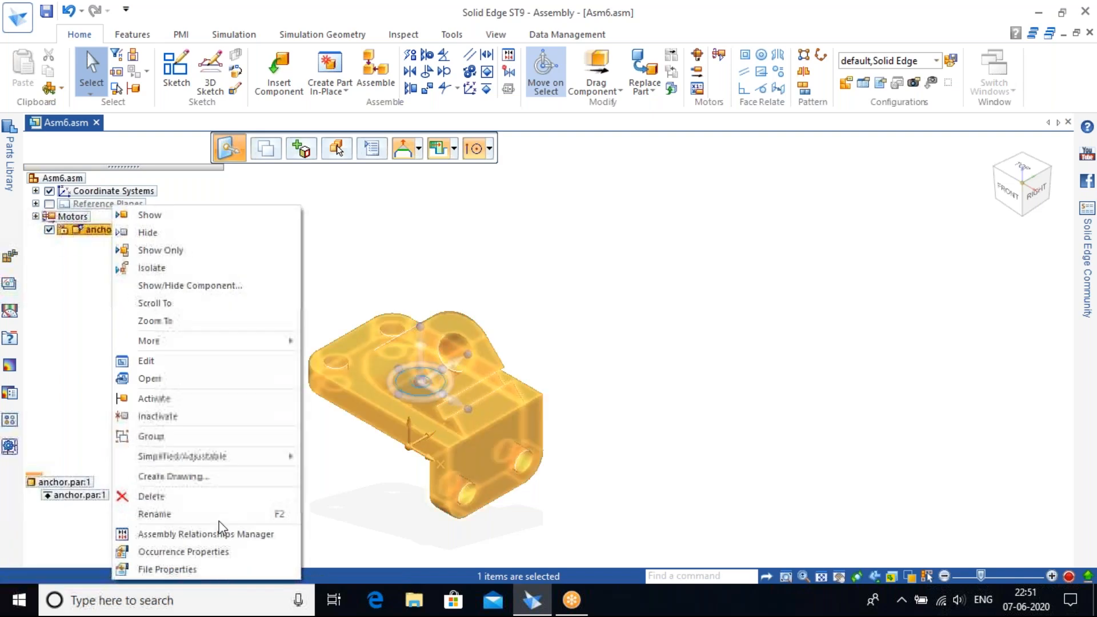
pyautogui.click(190, 500)
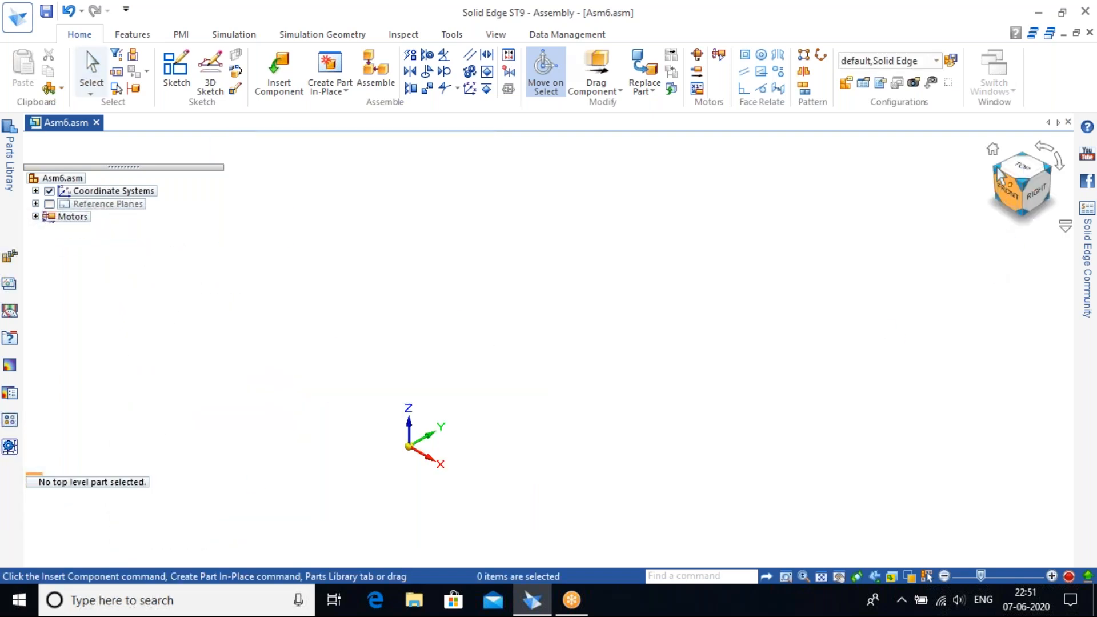
# Insert two copies of the gear part from the Desktop folder, placing the second beside the first without relationships.
pyautogui.keyDown('shift'); pyautogui.moveTo(519, 378); pyautogui.dragTo(578, 290, button='middle'); pyautogui.keyUp('shift')
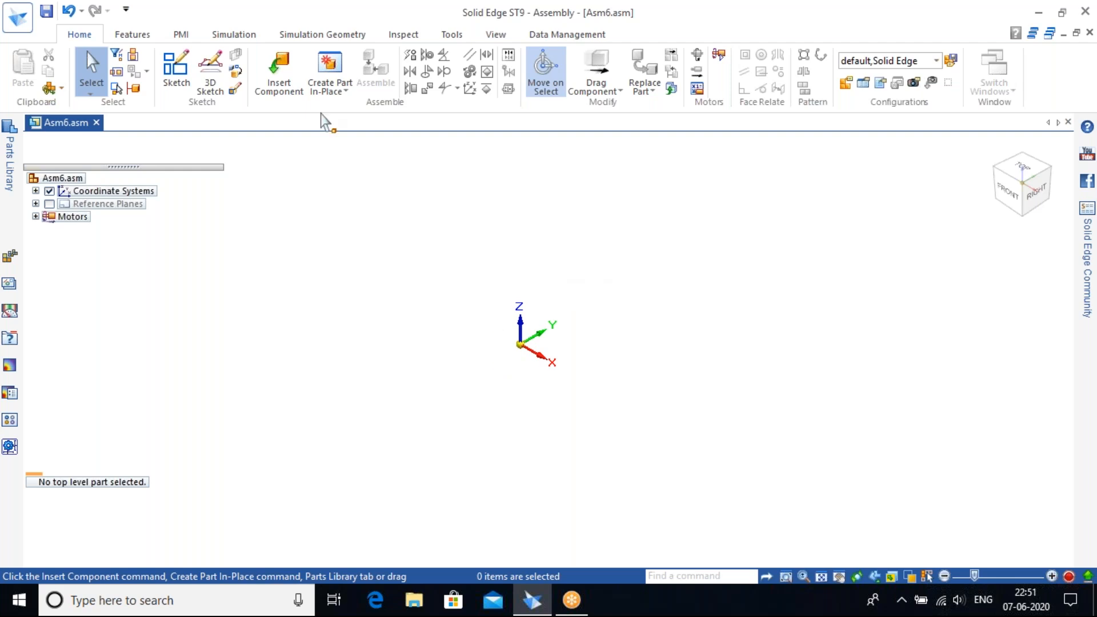
pyautogui.click(280, 61)
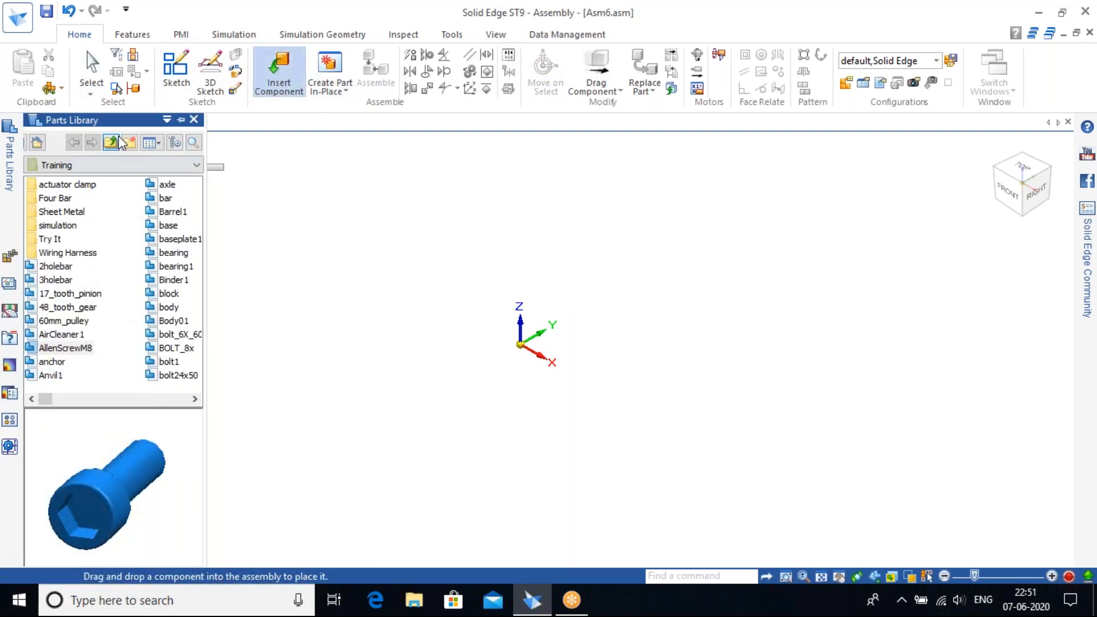
pyautogui.click(36, 143)
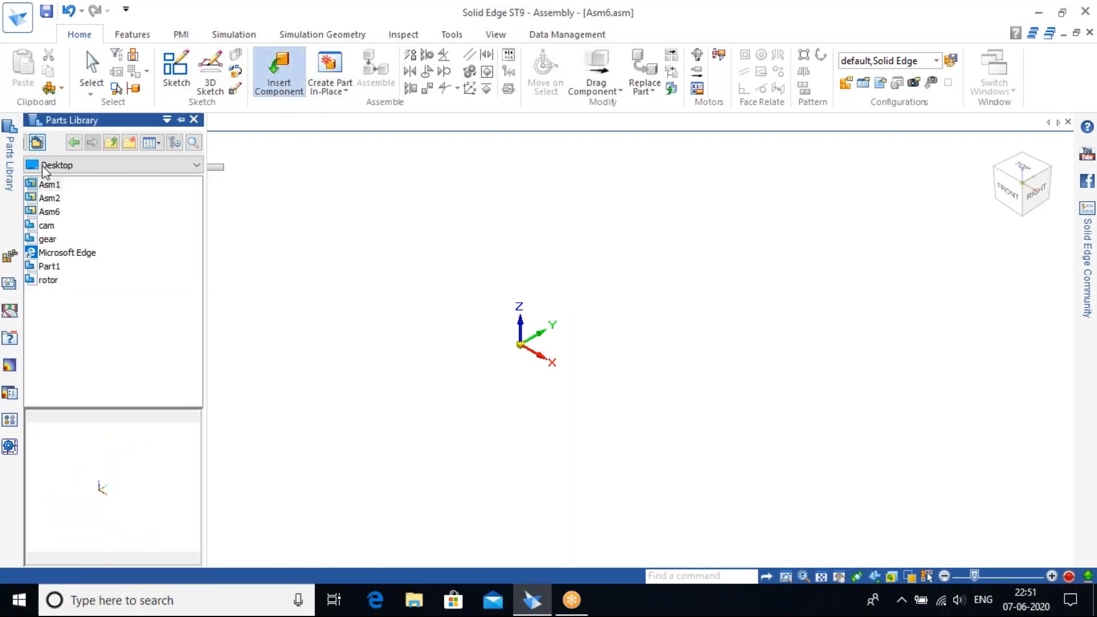
pyautogui.click(48, 239)
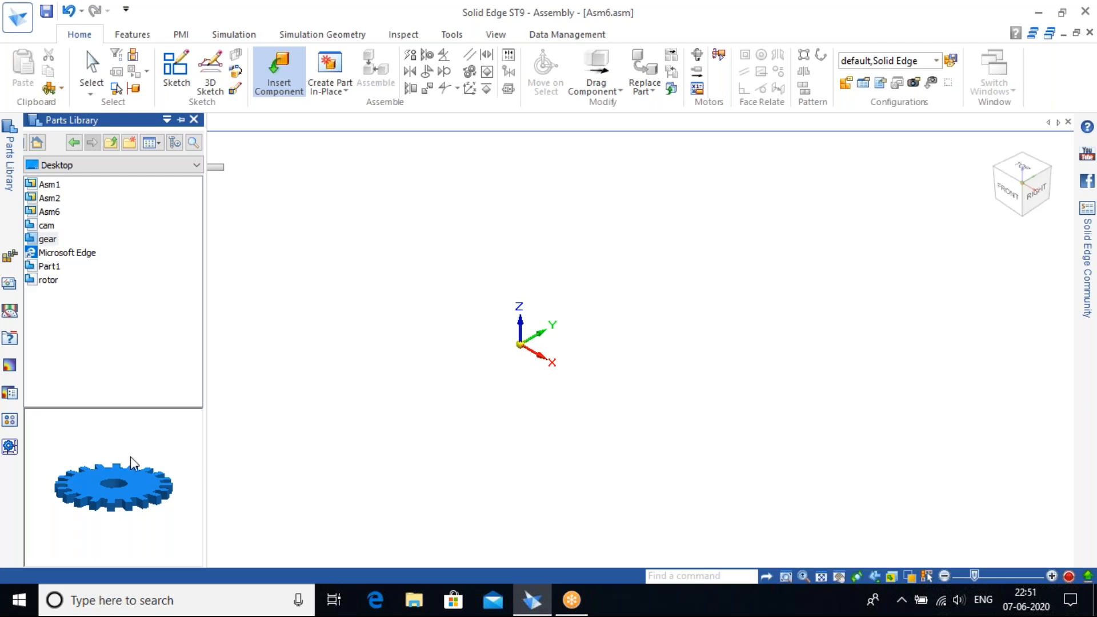
pyautogui.moveTo(45, 243); pyautogui.dragTo(660, 266)
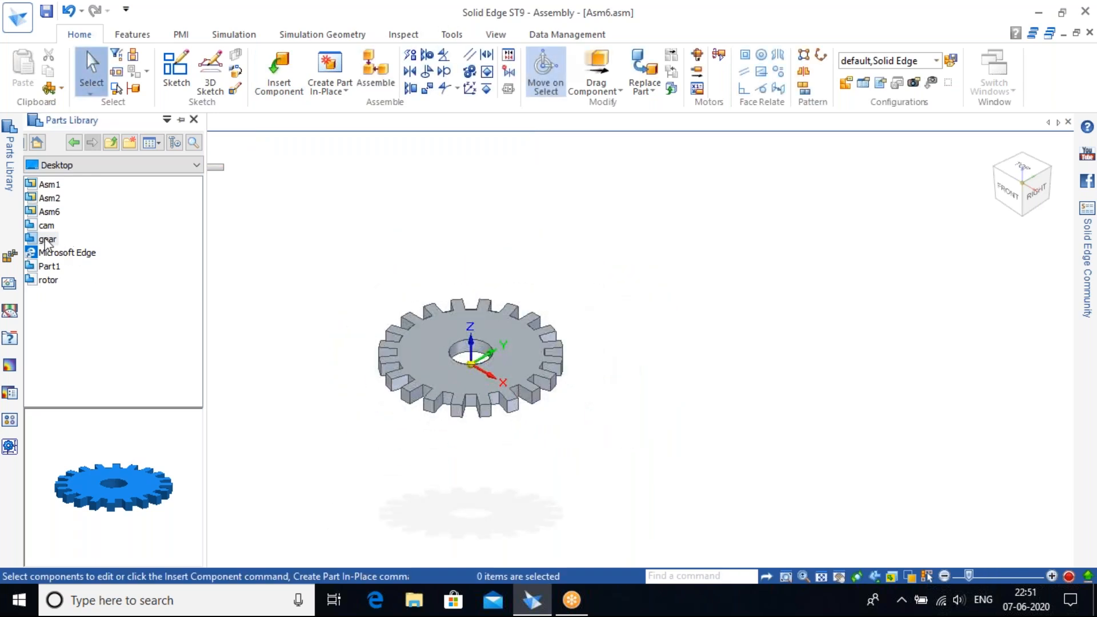
pyautogui.moveTo(904, 308); pyautogui.dragTo(902, 311)
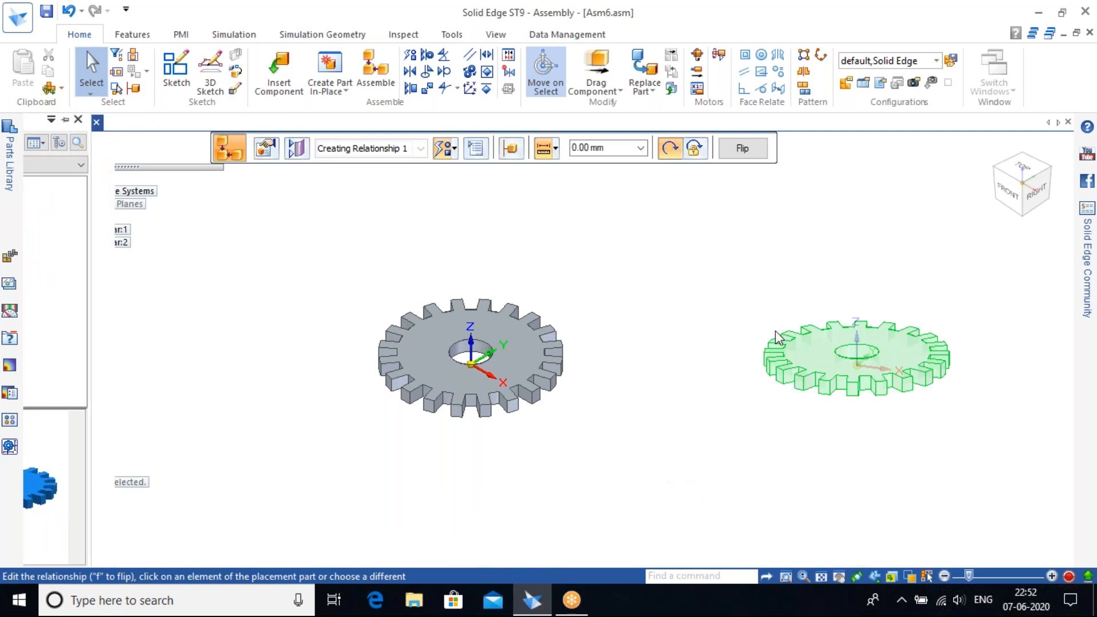
pyautogui.rightClick(776, 331)
# Delete the ground relationship of gear.par:1.
pyautogui.scroll(2, 617, 388)
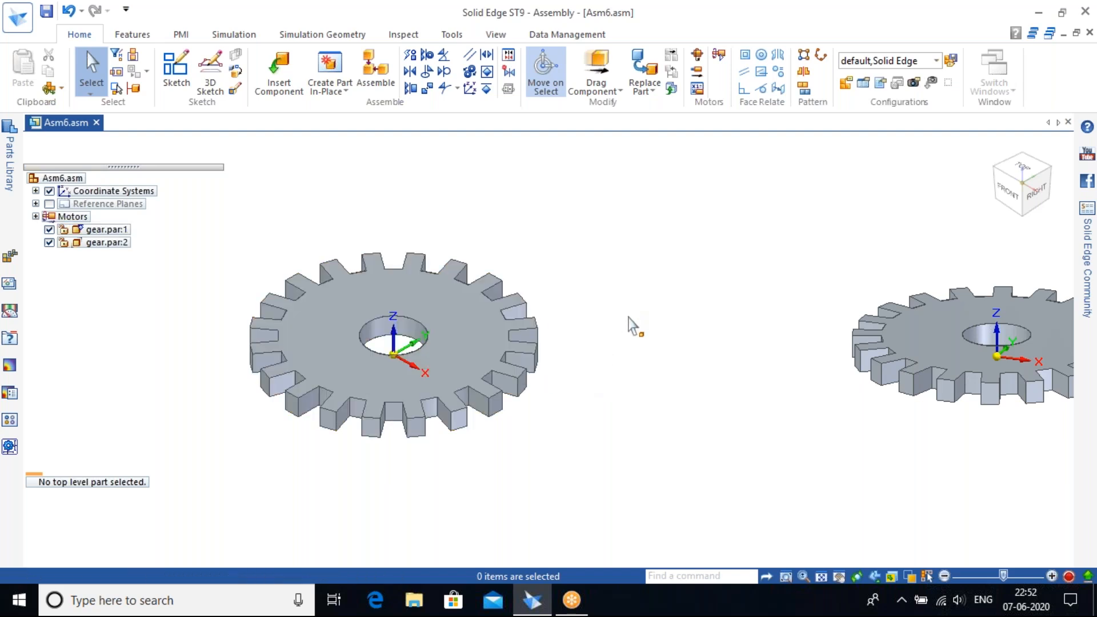
pyautogui.click(120, 229)
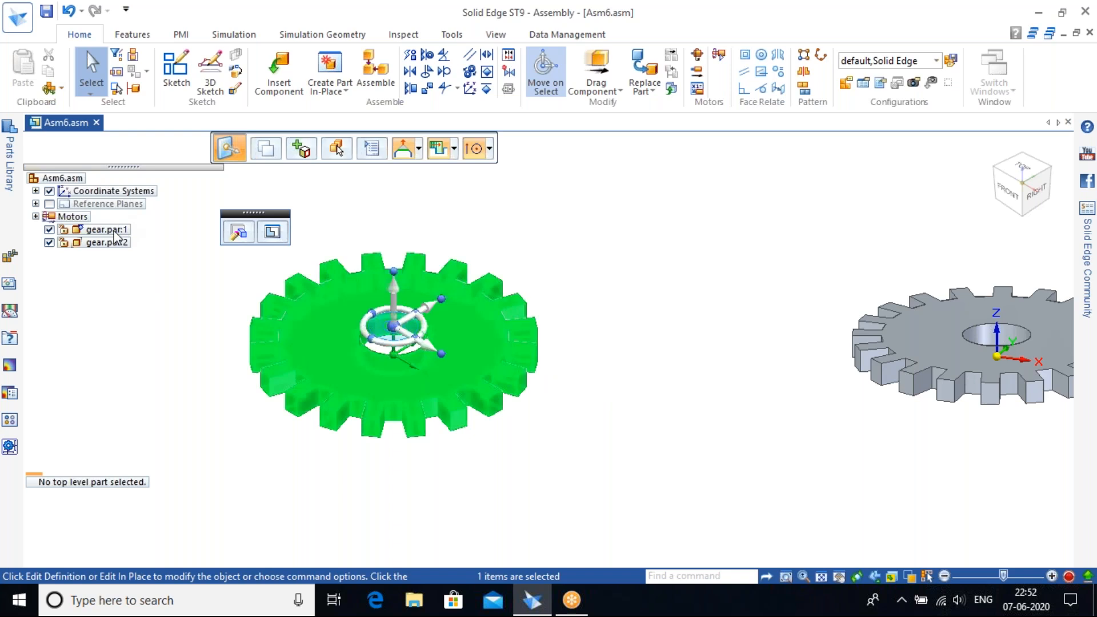
pyautogui.rightClick(79, 505)
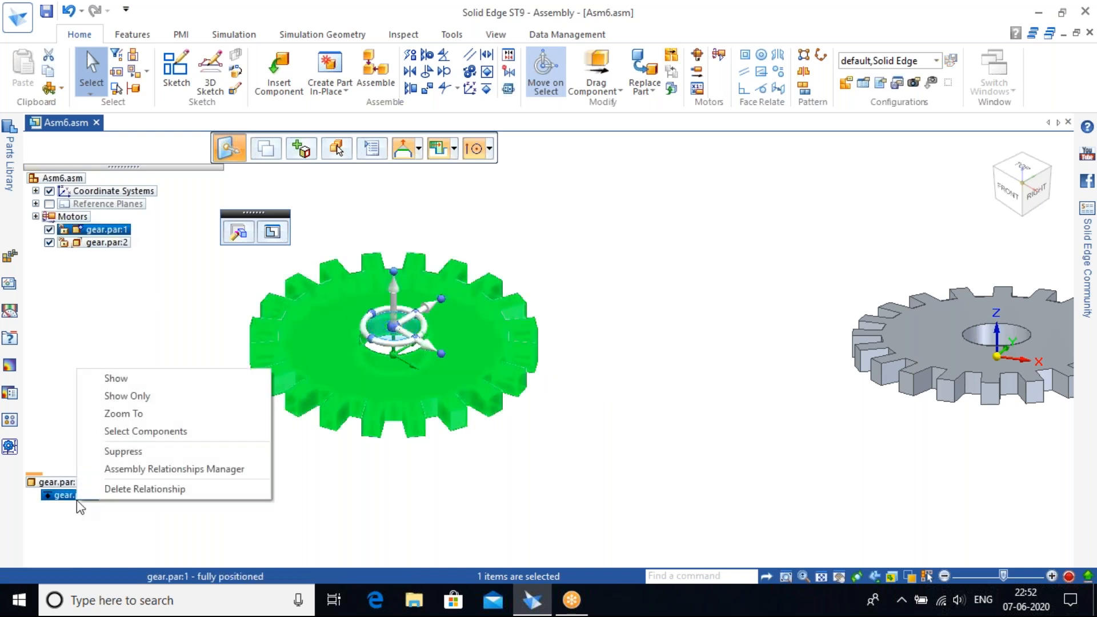
pyautogui.click(159, 495)
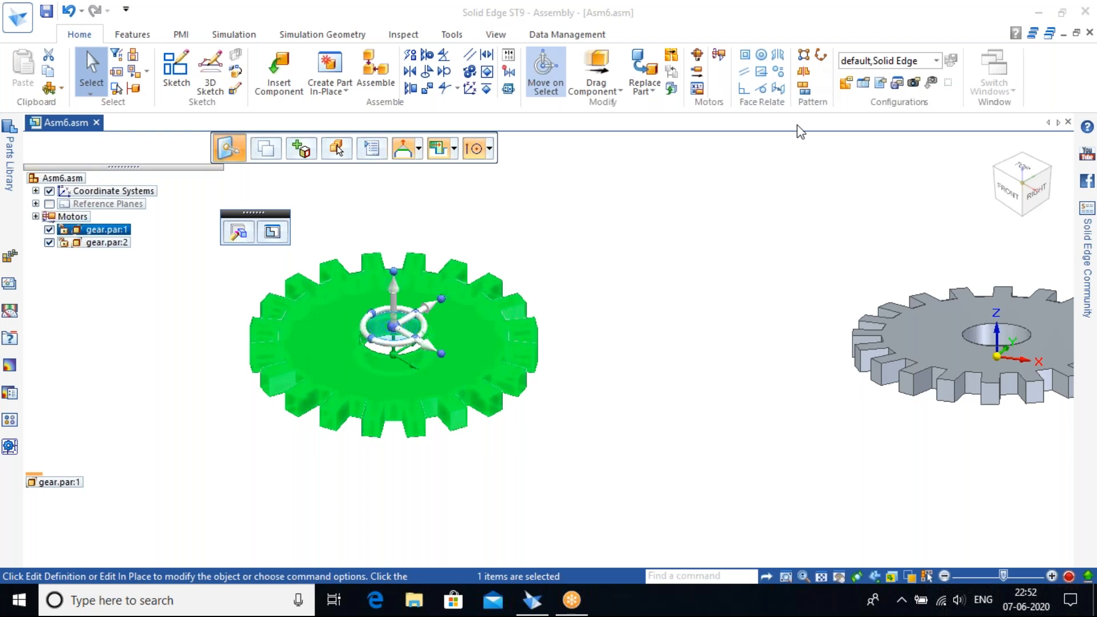
pyautogui.click(615, 316)
# Planar align the flat face of gear.par:1 with the base coordinate system's XZ plane at 0.00 mm offset.
pyautogui.scroll(-3, 571, 339)
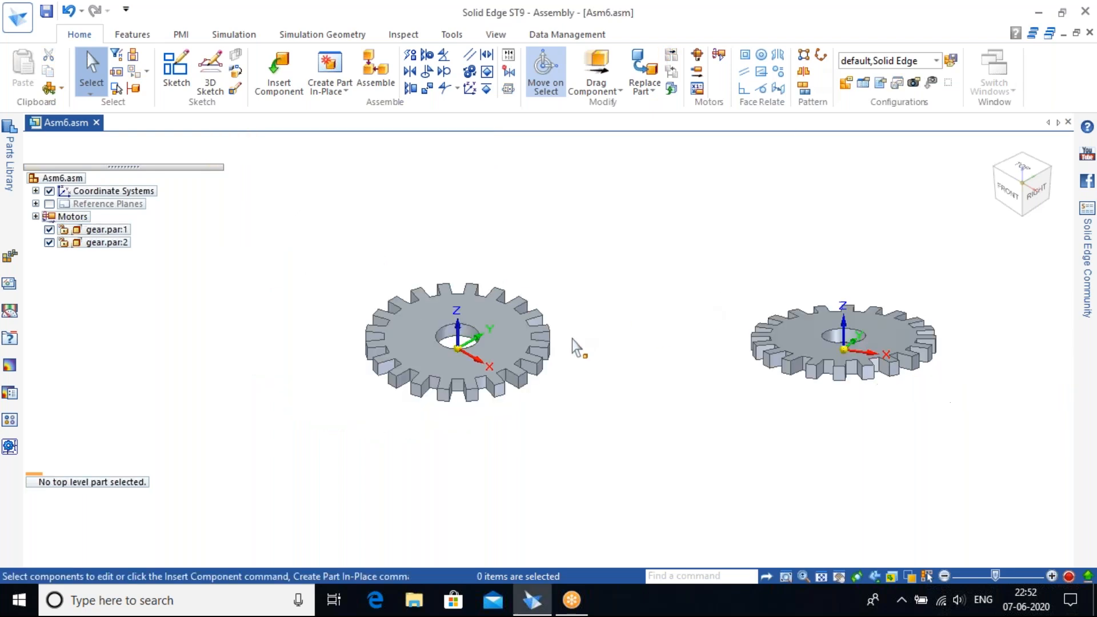
pyautogui.scroll(2, 534, 188)
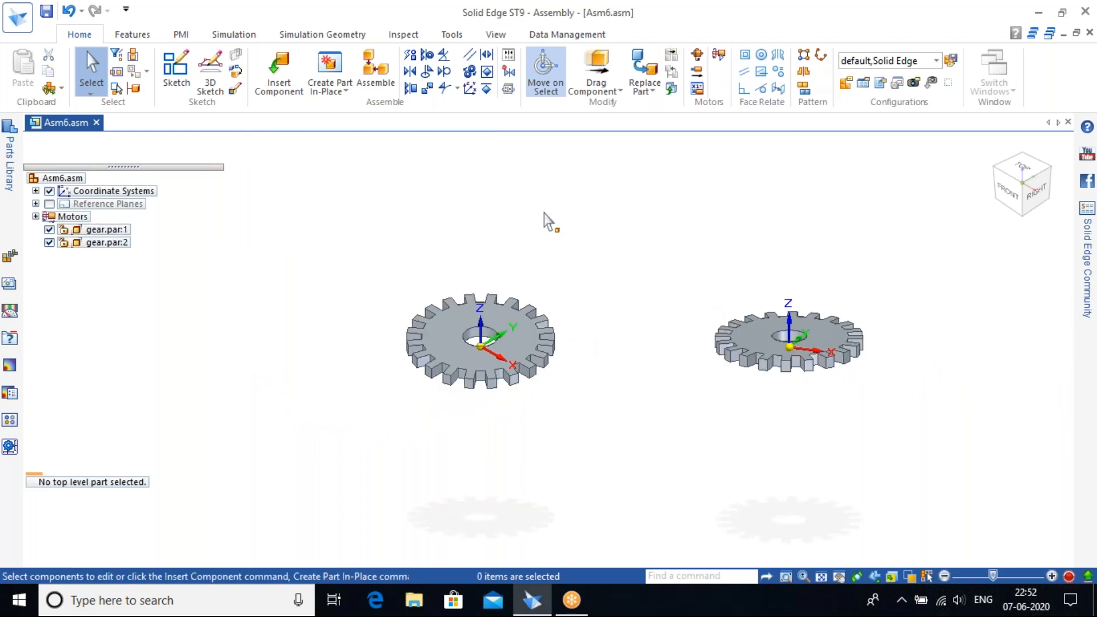
pyautogui.click(410, 88)
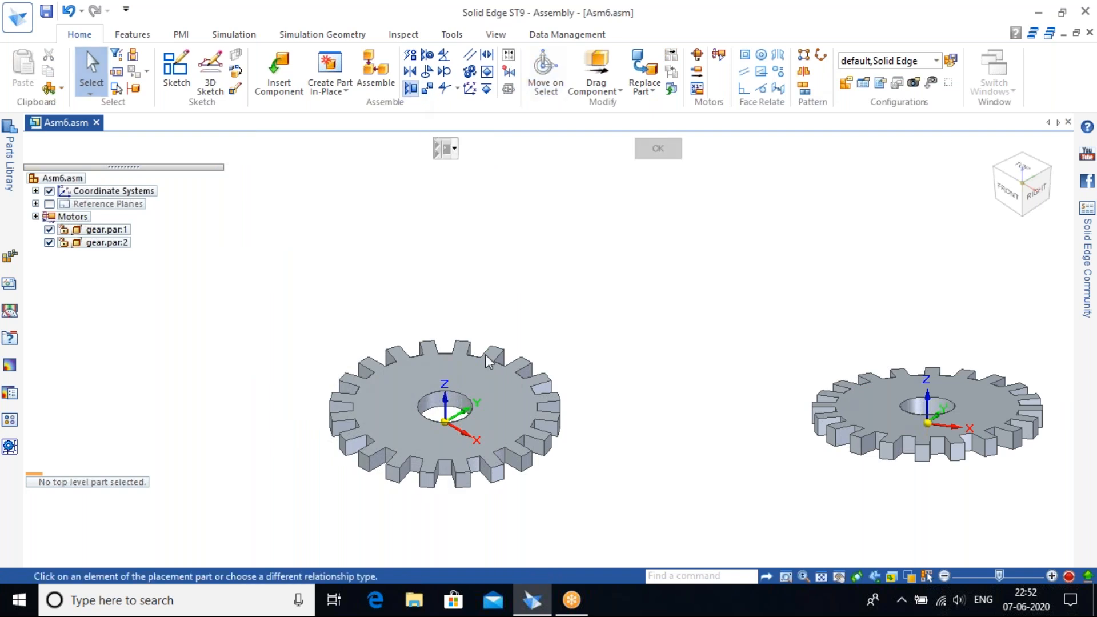
pyautogui.click(493, 382)
pyautogui.scroll(4, 459, 452)
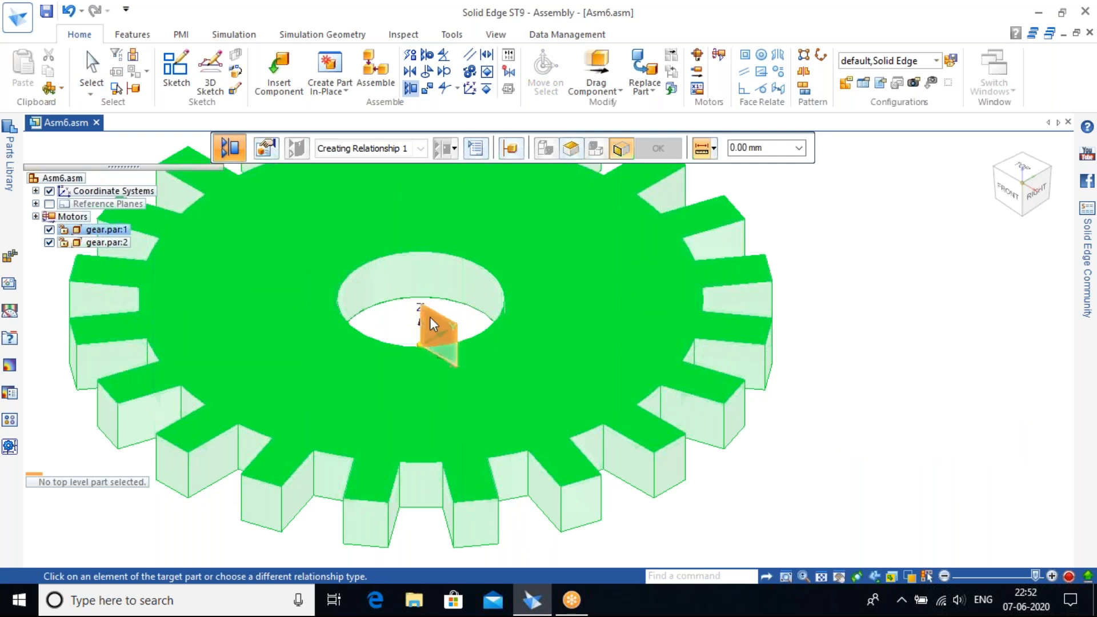
pyautogui.click(430, 317)
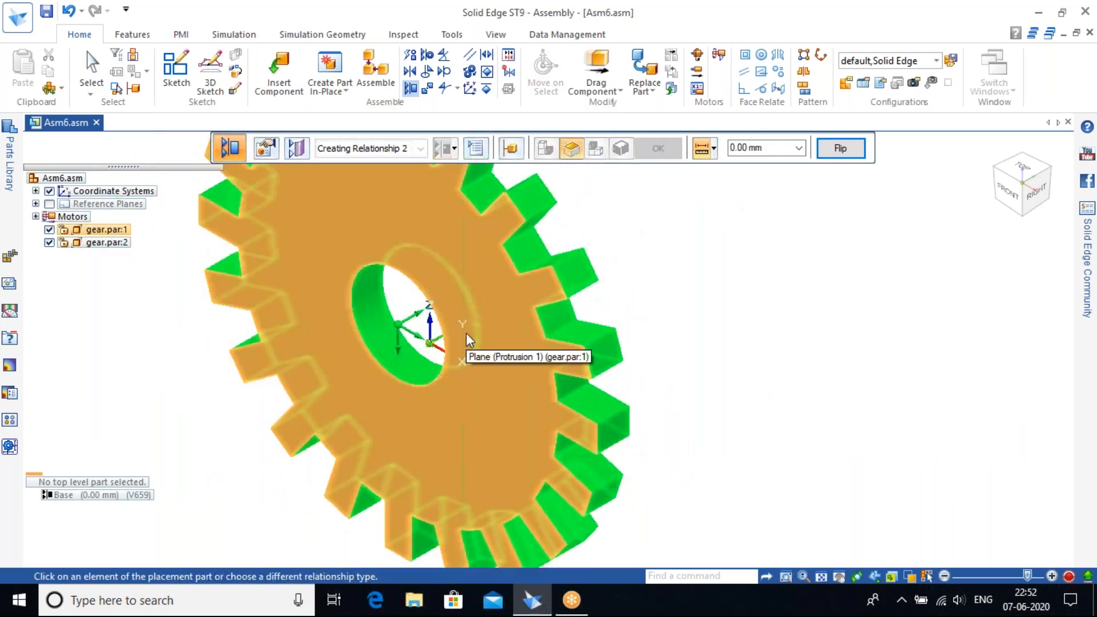
pyautogui.scroll(-2, 466, 334)
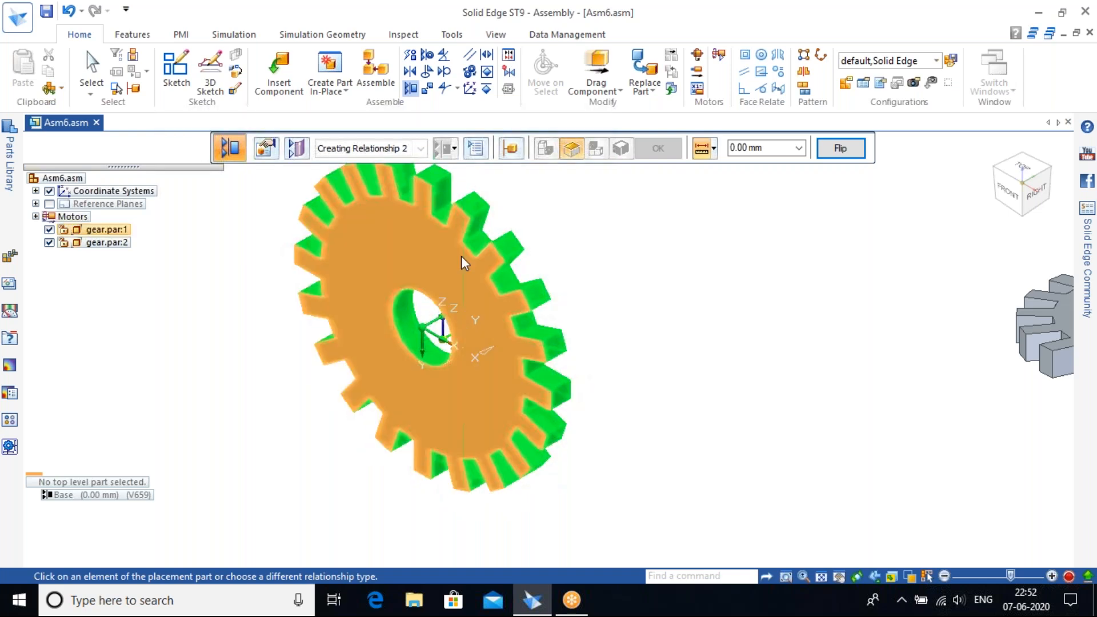
# Axially align the centre hole of gear.par:1 with the base coordinate system's Y axis, leaving rotation unlocked.
pyautogui.click(428, 57)
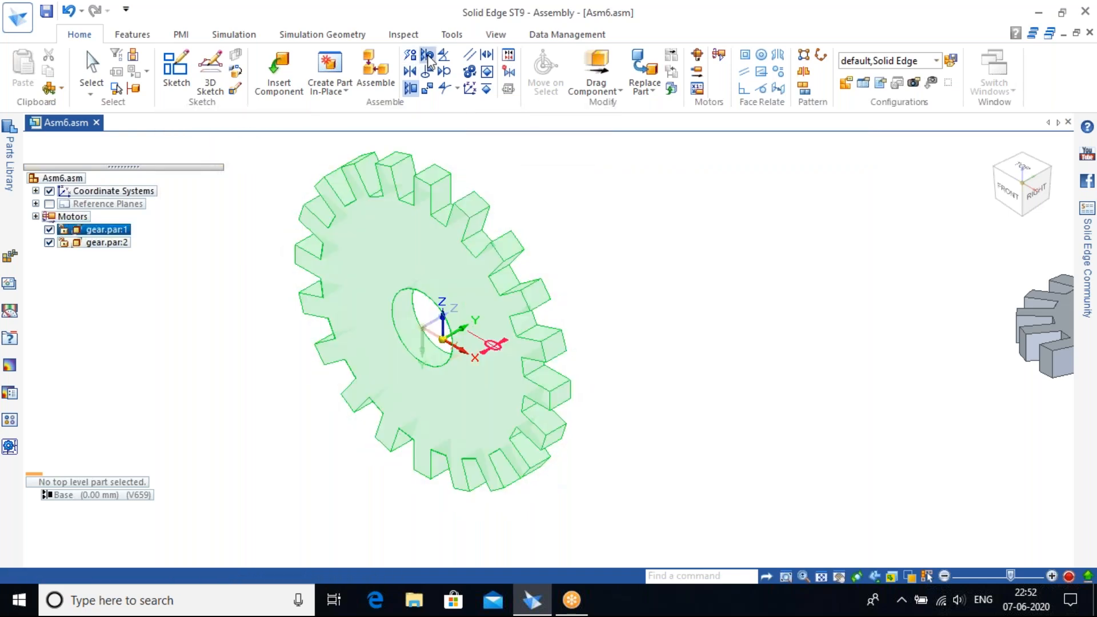
pyautogui.click(440, 330)
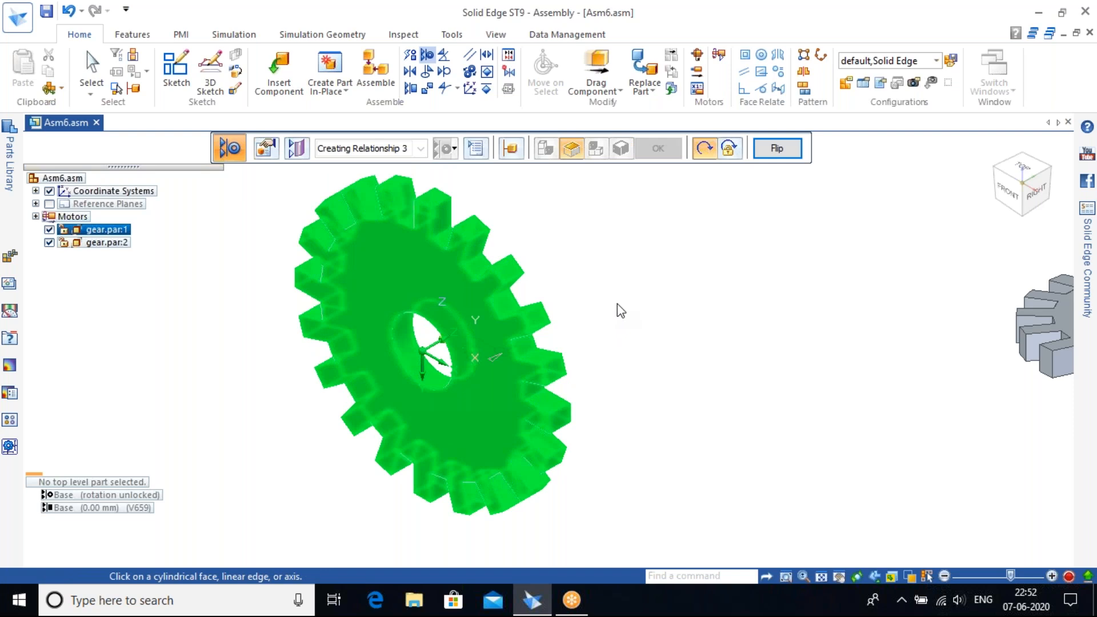
pyautogui.press('Escape')
pyautogui.scroll(-1, 484, 327)
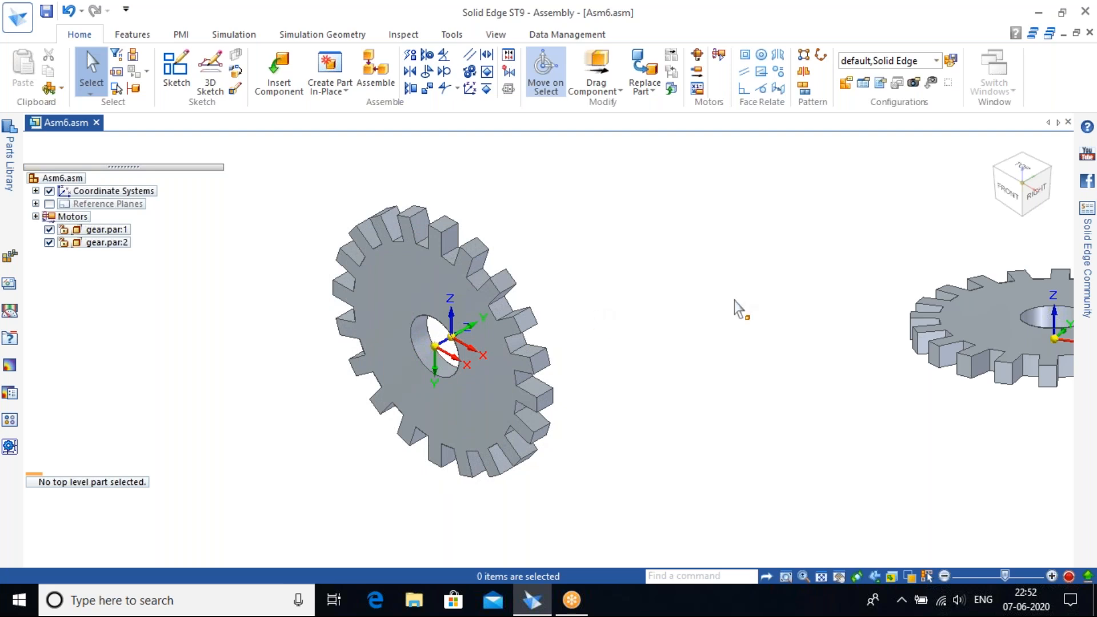
# Planar align the flat face of gear.par:2 with the flat face of gear.par:1 at 0.00 mm offset.
pyautogui.keyDown('shift'); pyautogui.moveTo(754, 338); pyautogui.dragTo(624, 269, button='middle'); pyautogui.keyUp('shift')
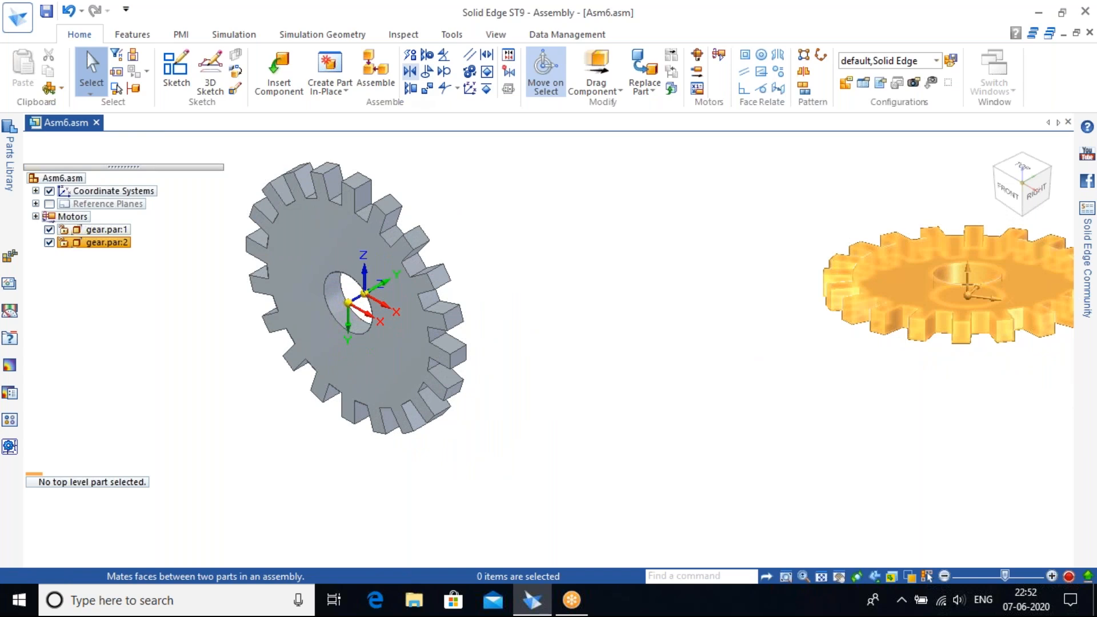
pyautogui.click(412, 90)
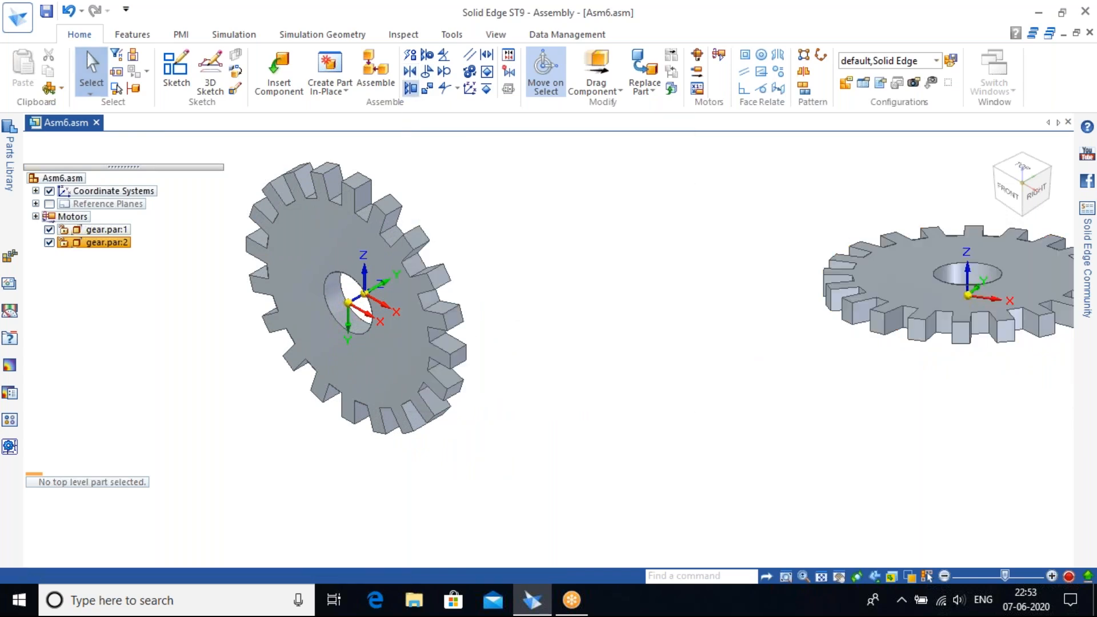
pyautogui.click(913, 280)
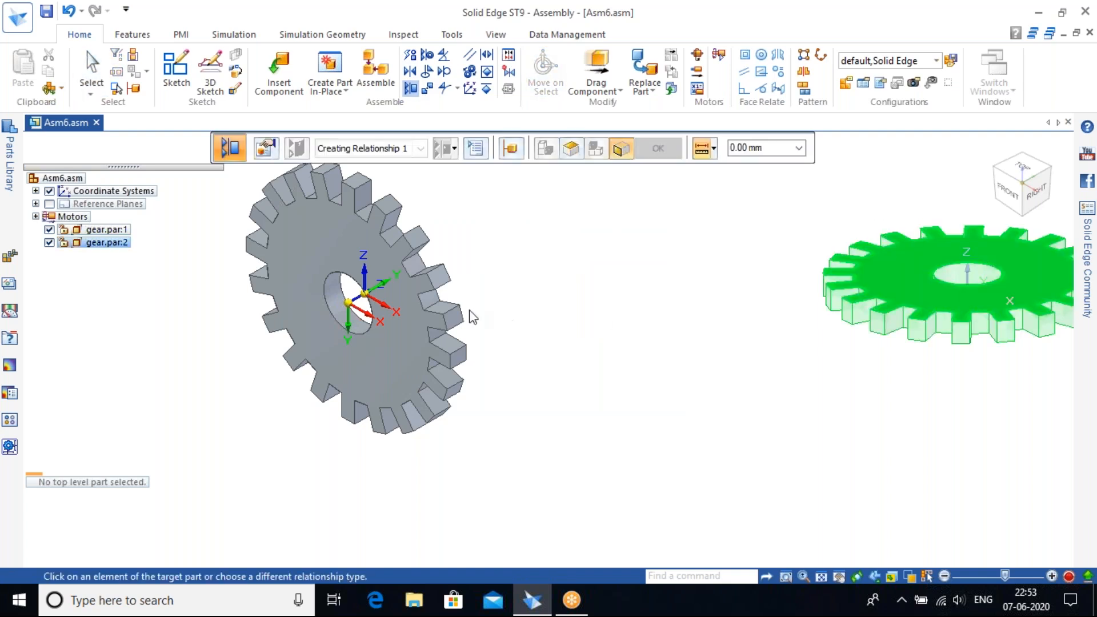
pyautogui.click(386, 290)
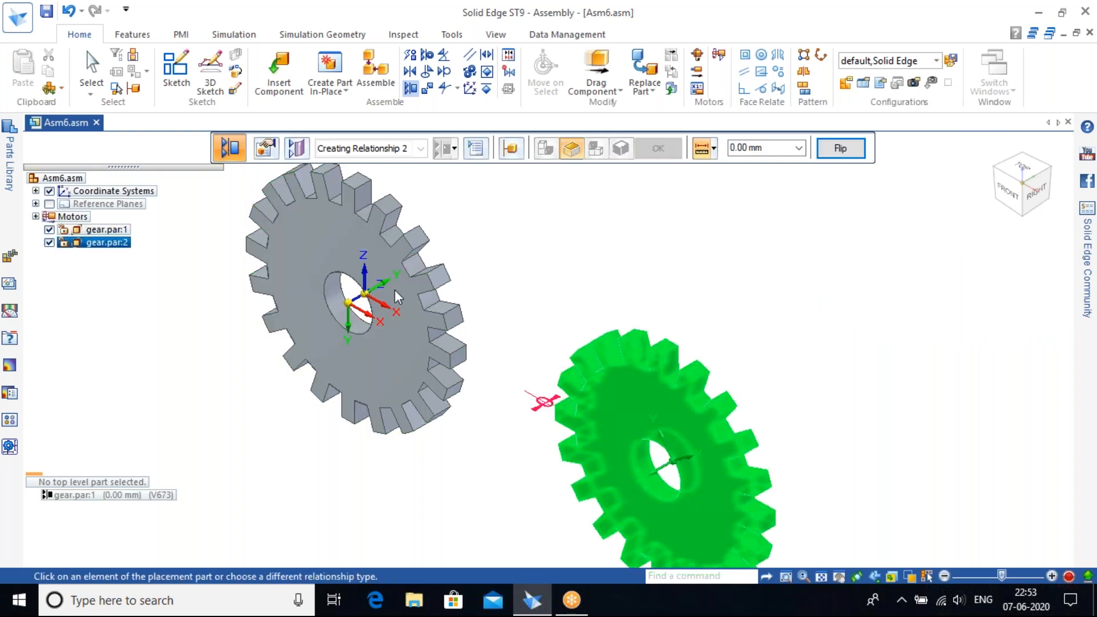
pyautogui.moveTo(550, 304); pyautogui.dragTo(622, 259, button='middle')
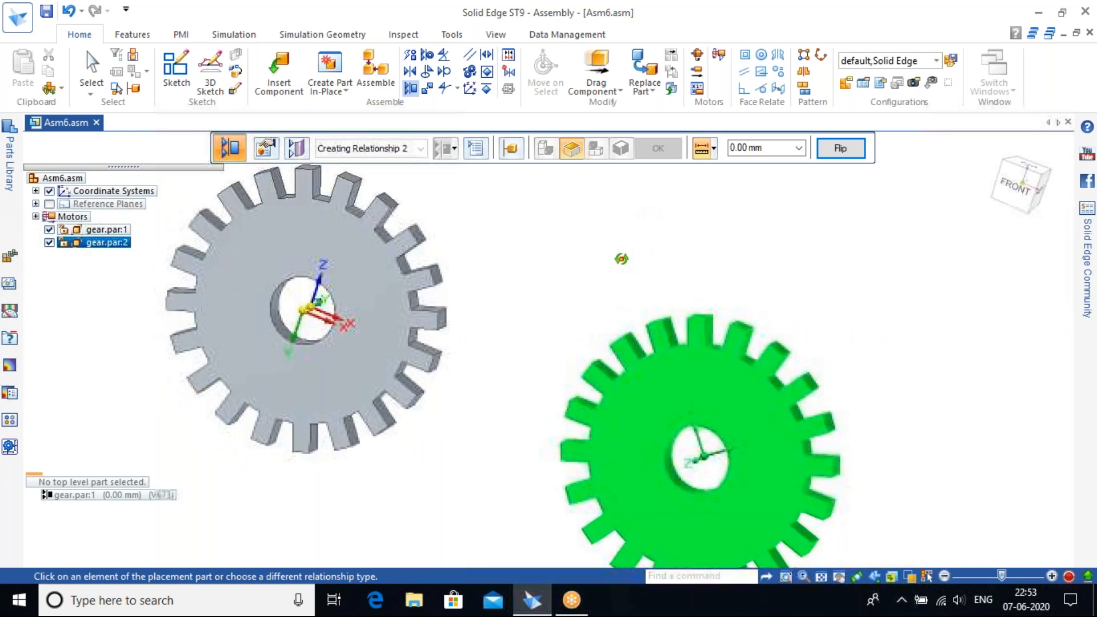
pyautogui.scroll(-2, 602, 334)
pyautogui.scroll(2, 603, 334)
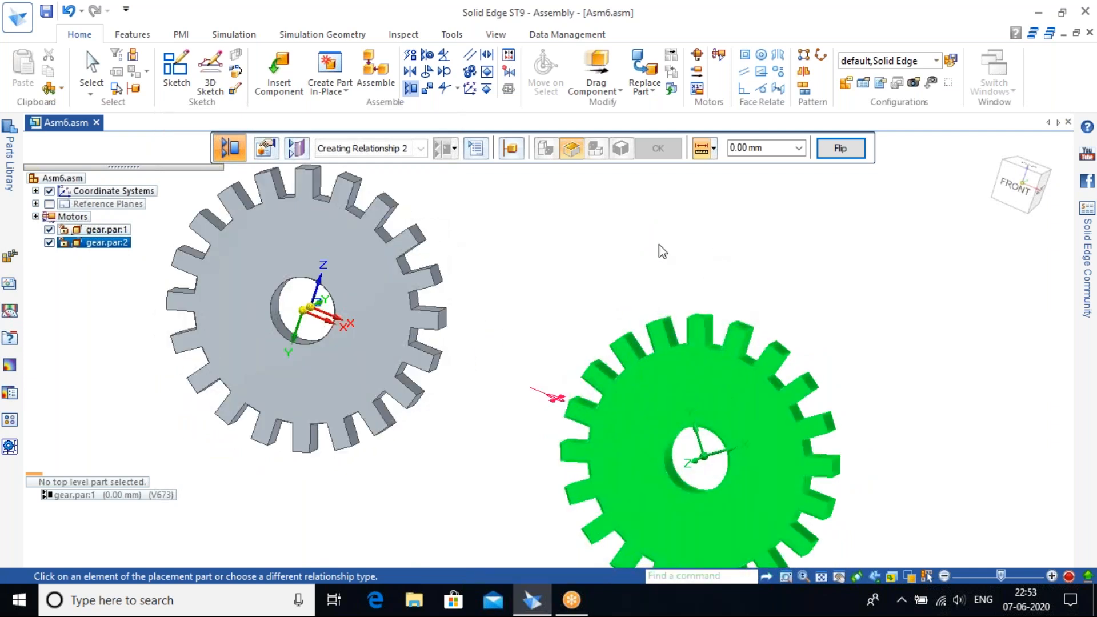
# Planar align the horizontal coordinate plane of gear.par:2 with the matching plane of gear.par:1 at 0.00 mm offset.
pyautogui.click(410, 87)
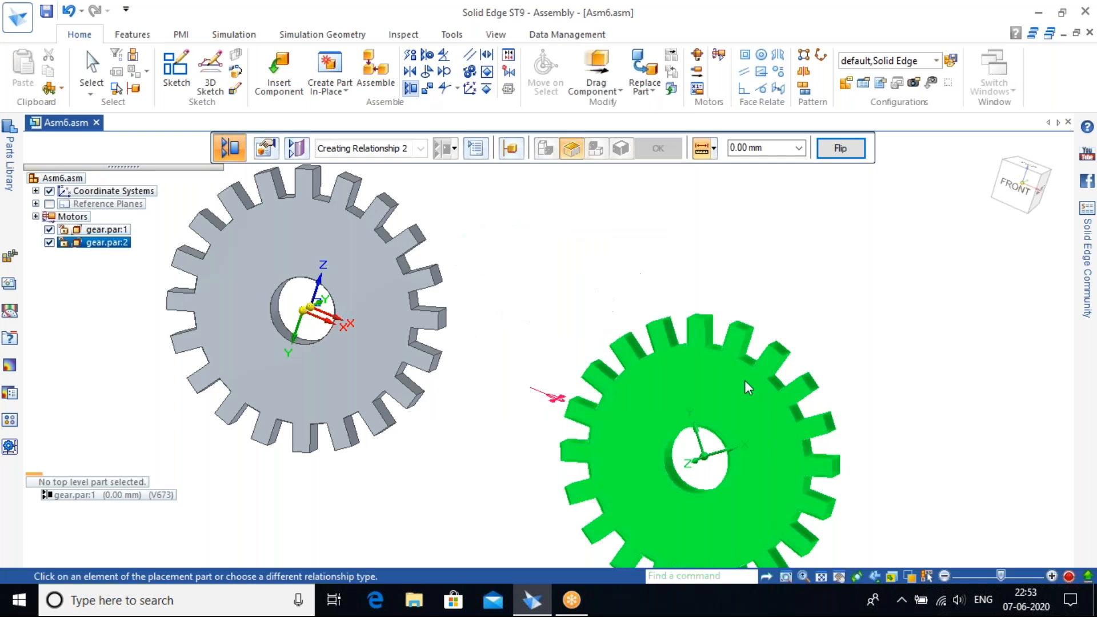
pyautogui.click(718, 460)
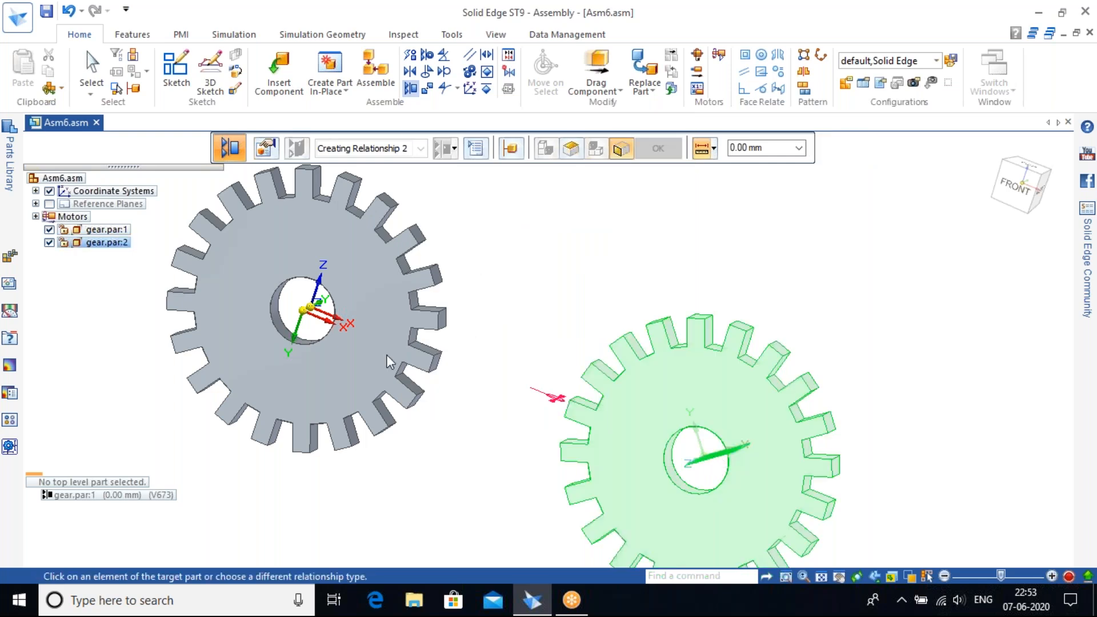
pyautogui.click(343, 320)
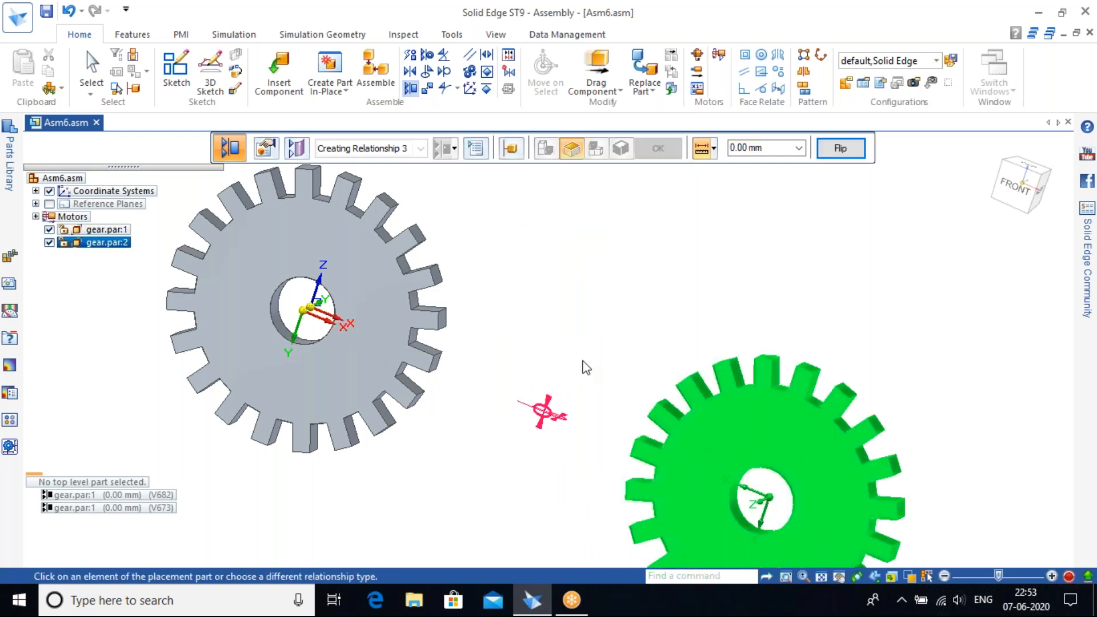
pyautogui.moveTo(627, 393); pyautogui.dragTo(675, 371, button='middle')
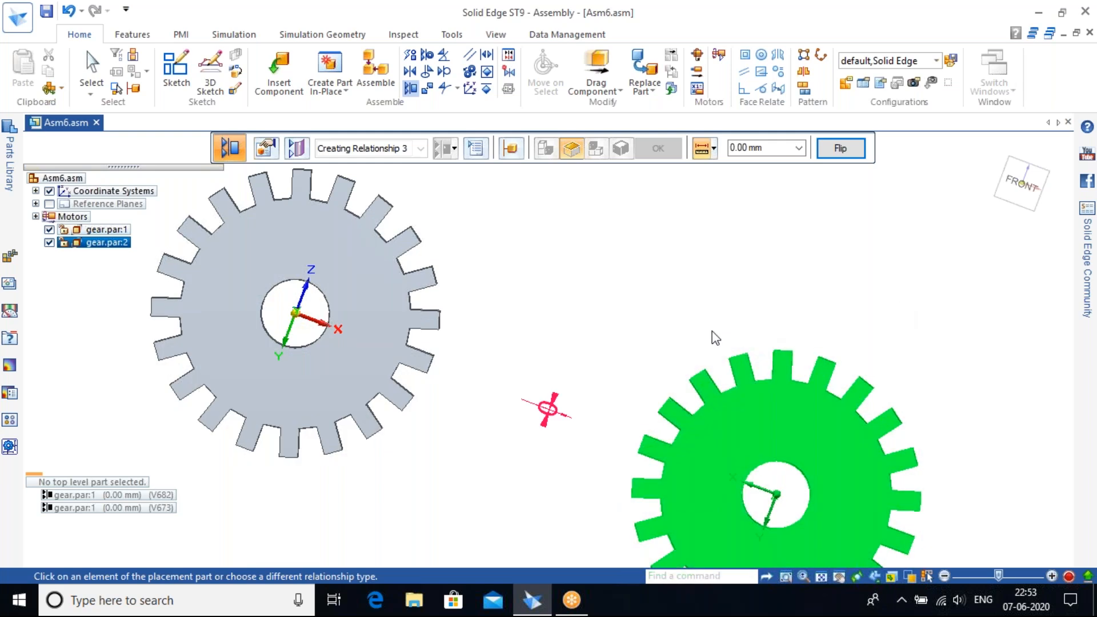
pyautogui.click(992, 149)
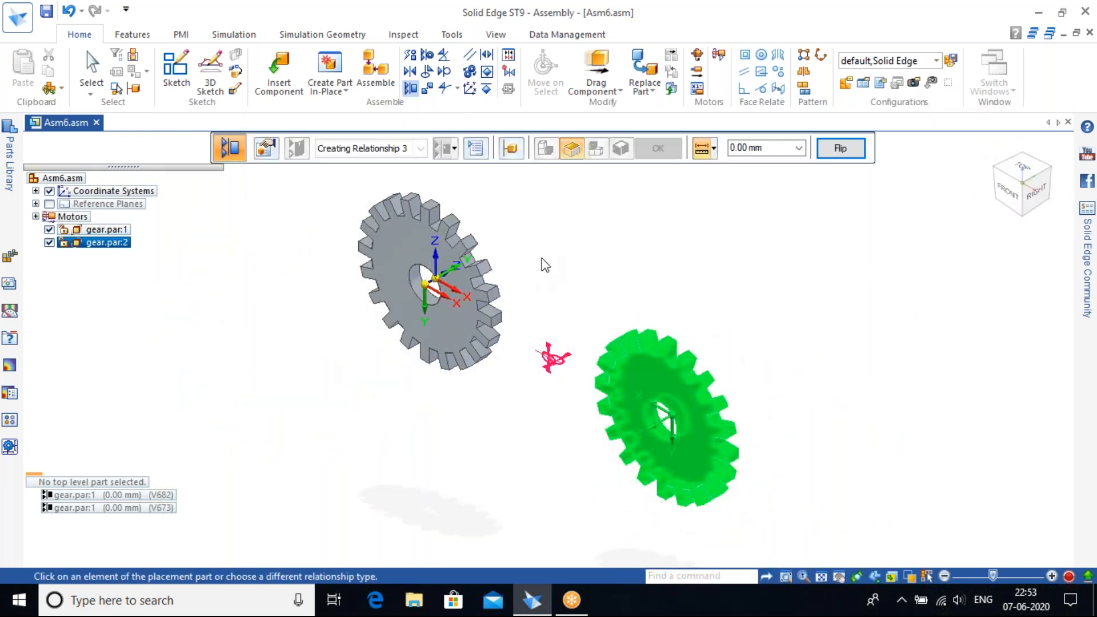
pyautogui.press('Escape')
pyautogui.scroll(1, 512, 322)
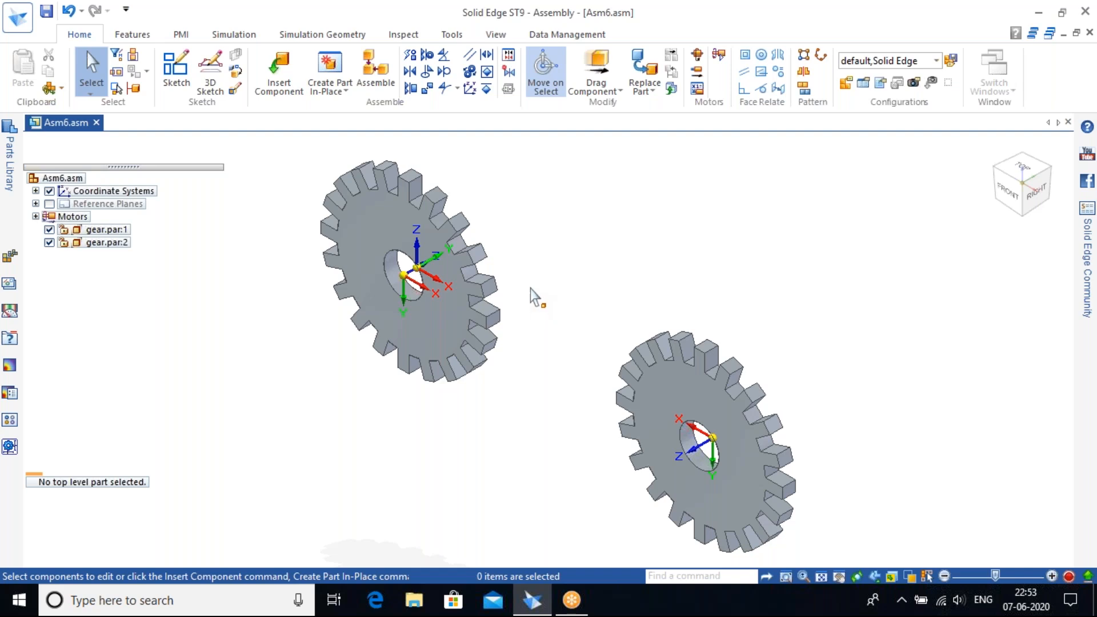
pyautogui.keyDown('shift'); pyautogui.moveTo(588, 286); pyautogui.dragTo(623, 293, button='middle'); pyautogui.keyUp('shift')
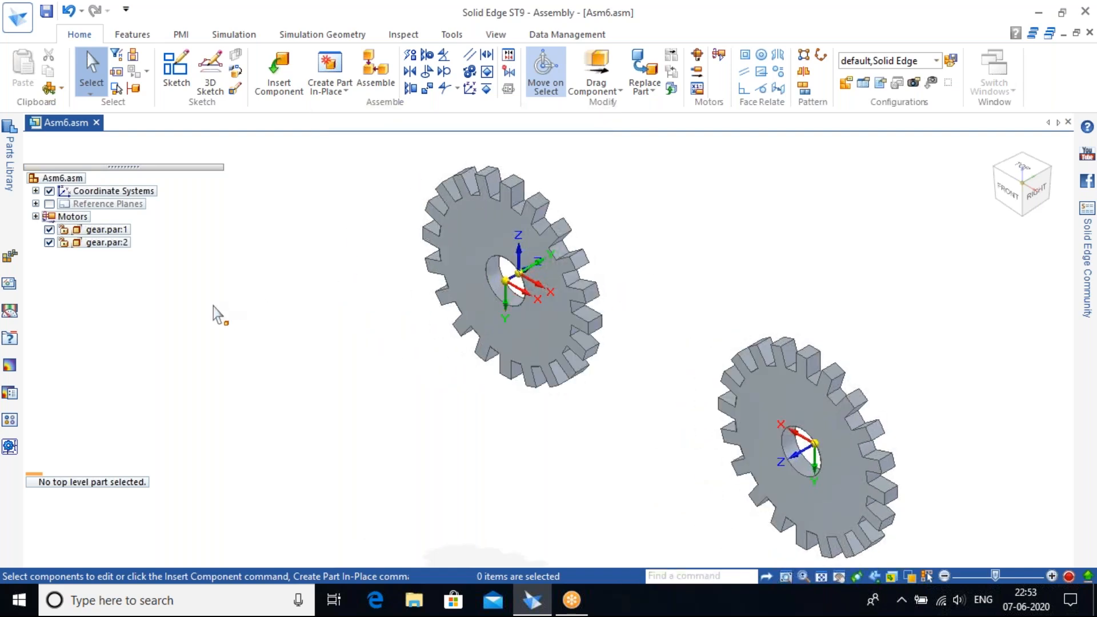
# Delete both planar align relationships between gear.par:1 and gear.par:2.
pyautogui.click(109, 229)
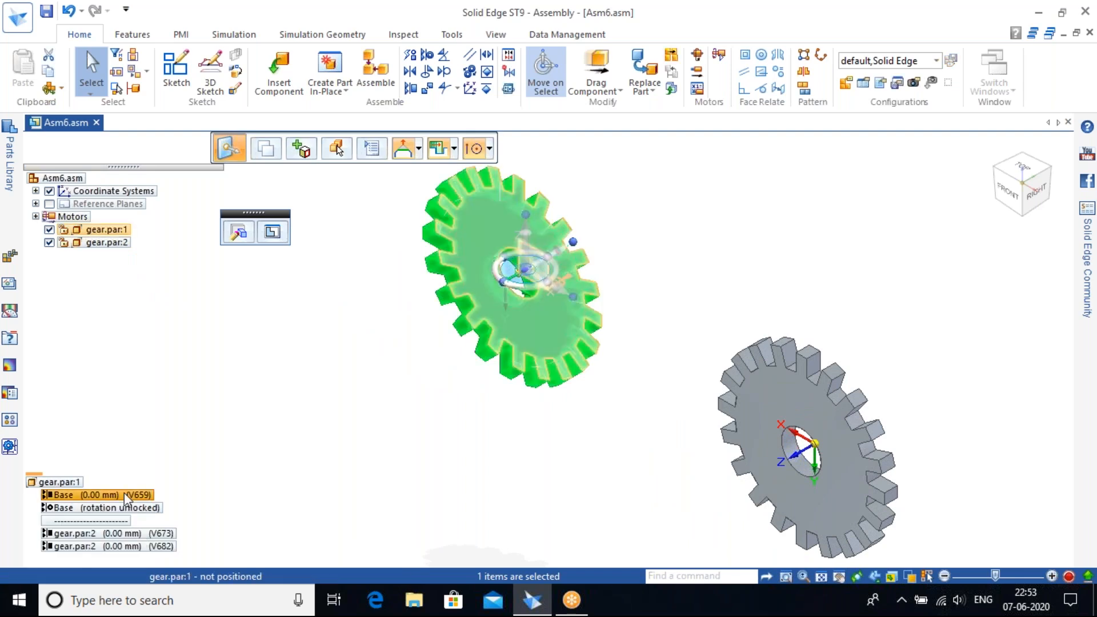
pyautogui.click(119, 532)
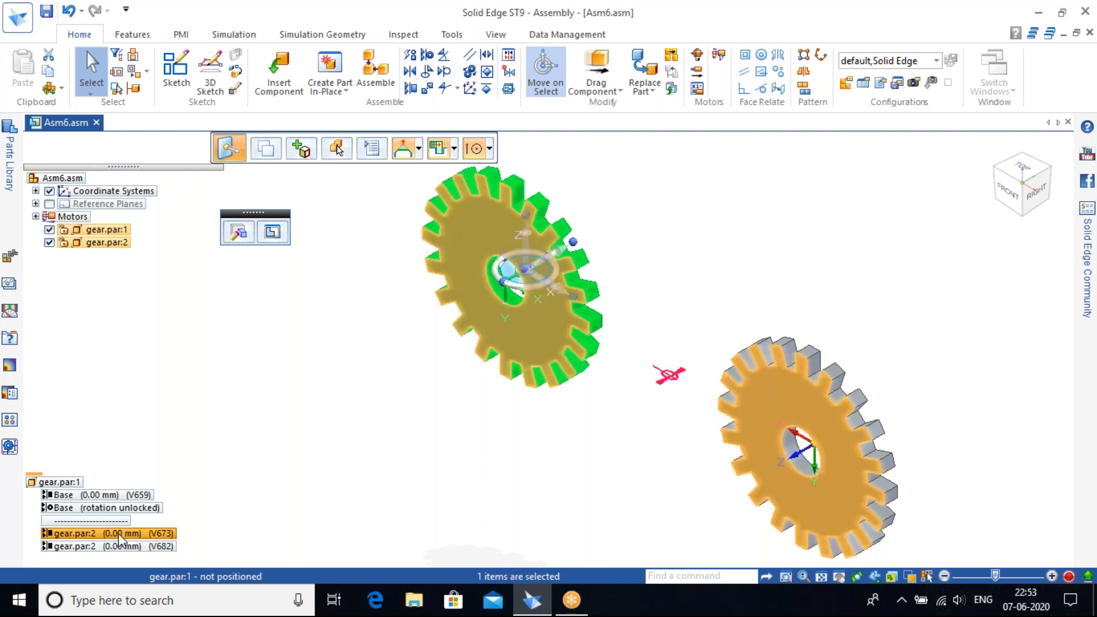
pyautogui.rightClick(118, 533)
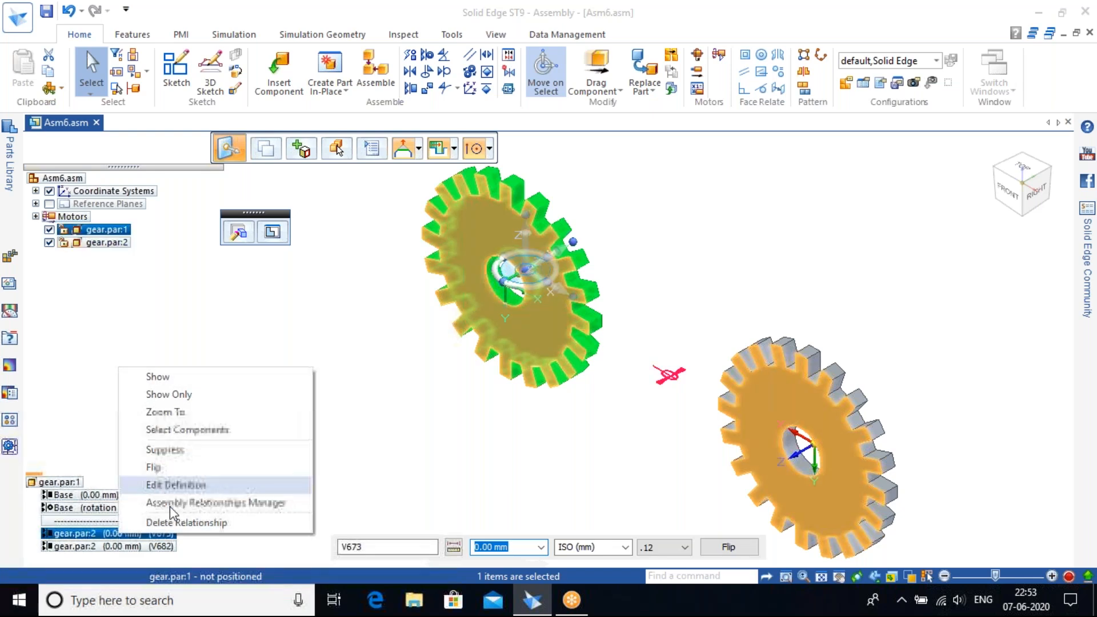
pyautogui.click(174, 522)
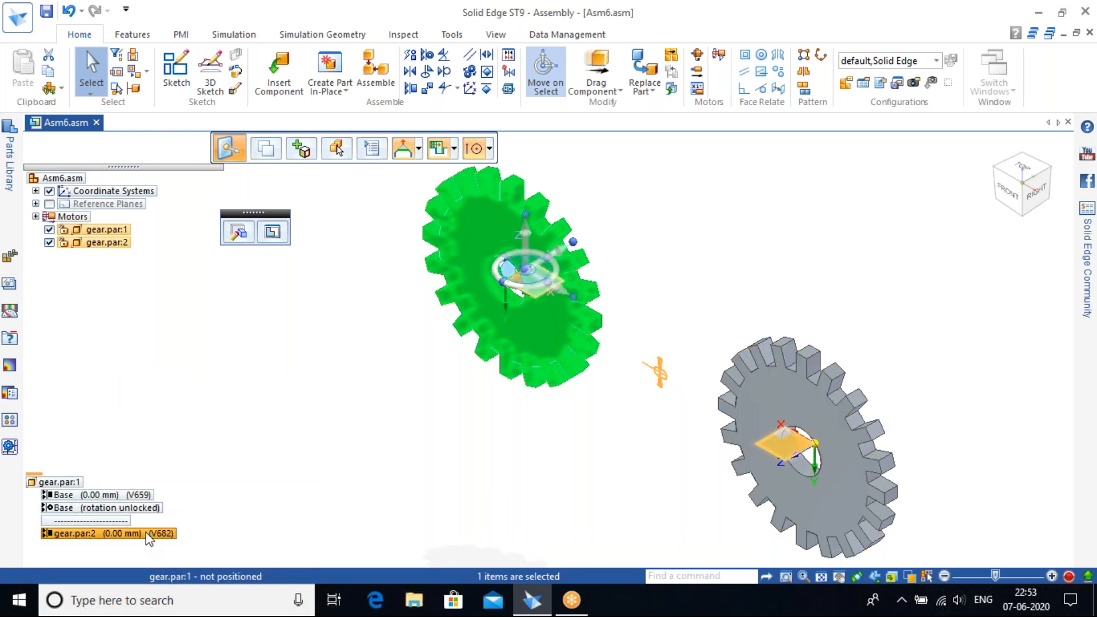
pyautogui.click(147, 533)
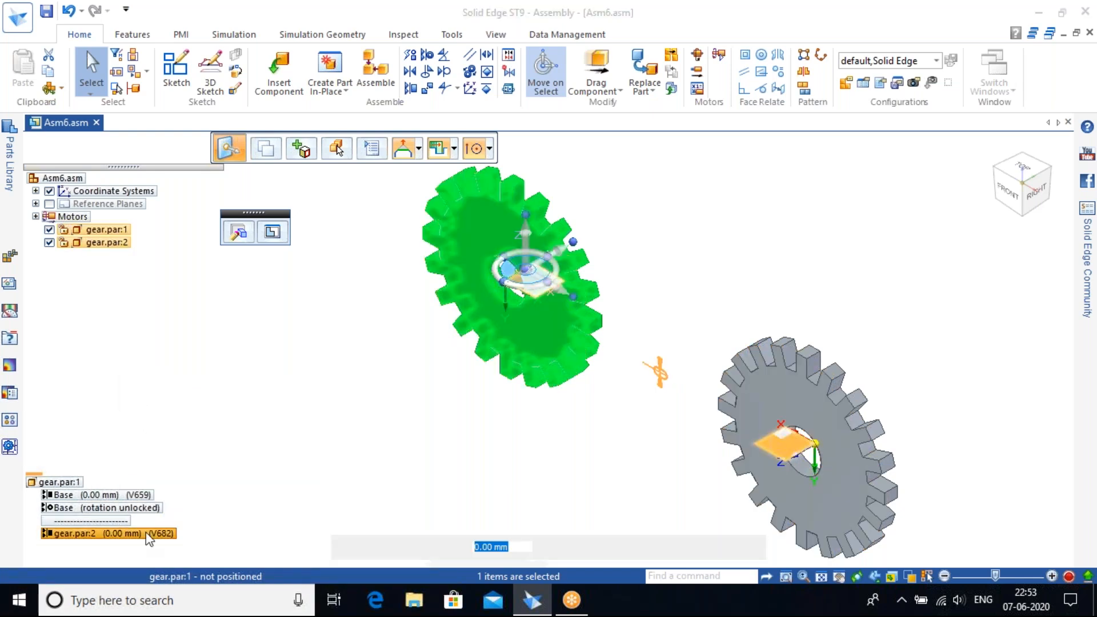
pyautogui.rightClick(147, 533)
pyautogui.click(177, 519)
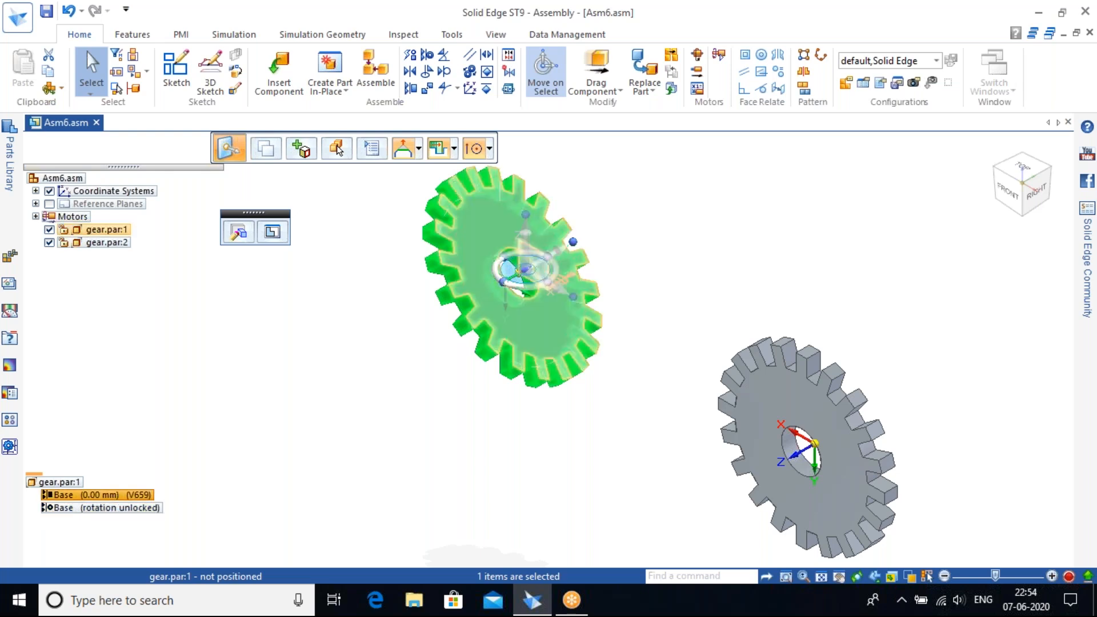
# Delete the planar align relationship between gear.par:1 and the base, and check gear.par:2 for remaining relationships.
pyautogui.click(123, 494)
pyautogui.rightClick(123, 495)
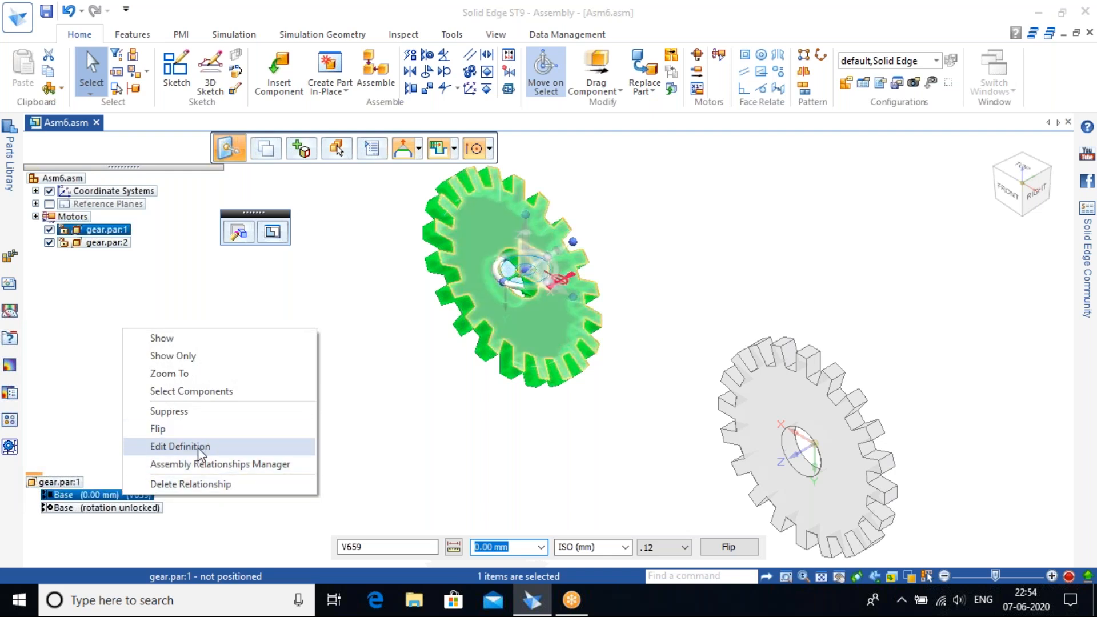
pyautogui.click(201, 485)
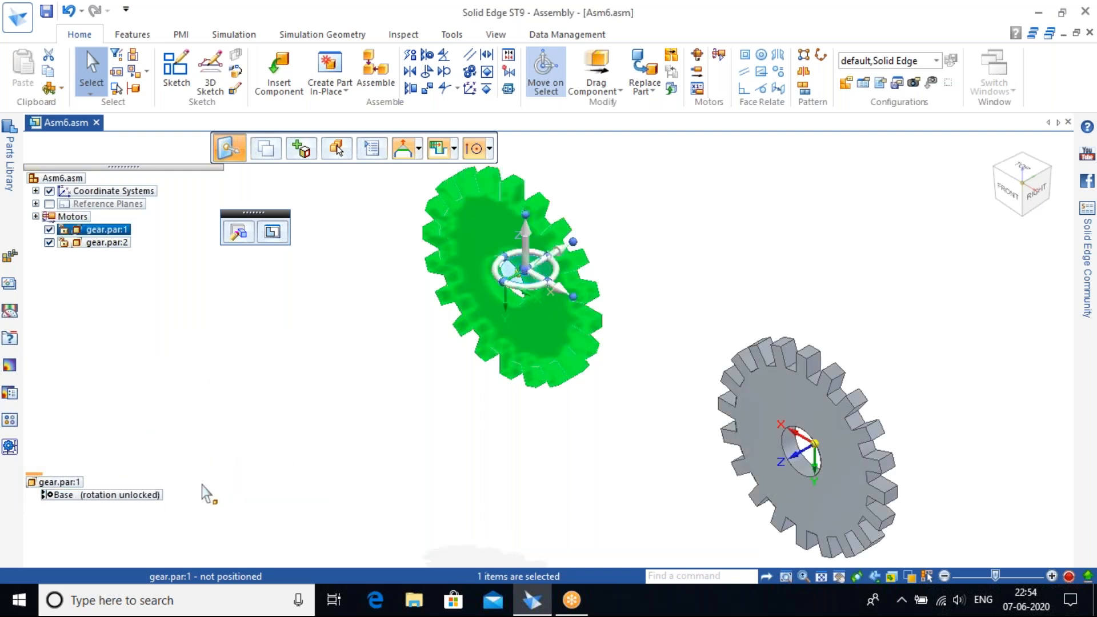
pyautogui.click(107, 243)
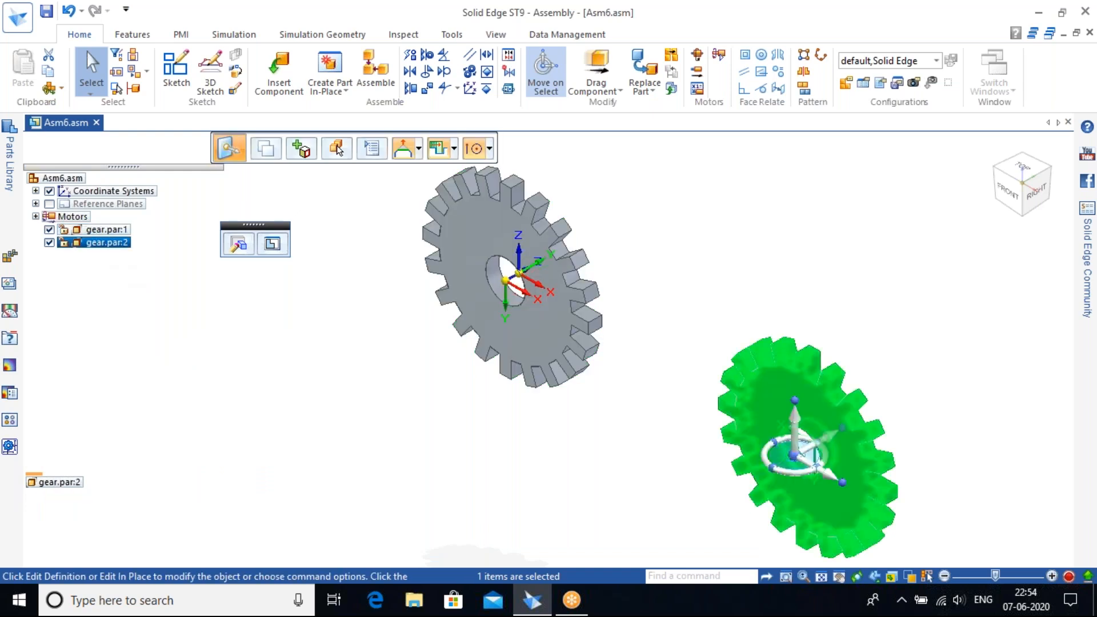
pyautogui.press('Escape')
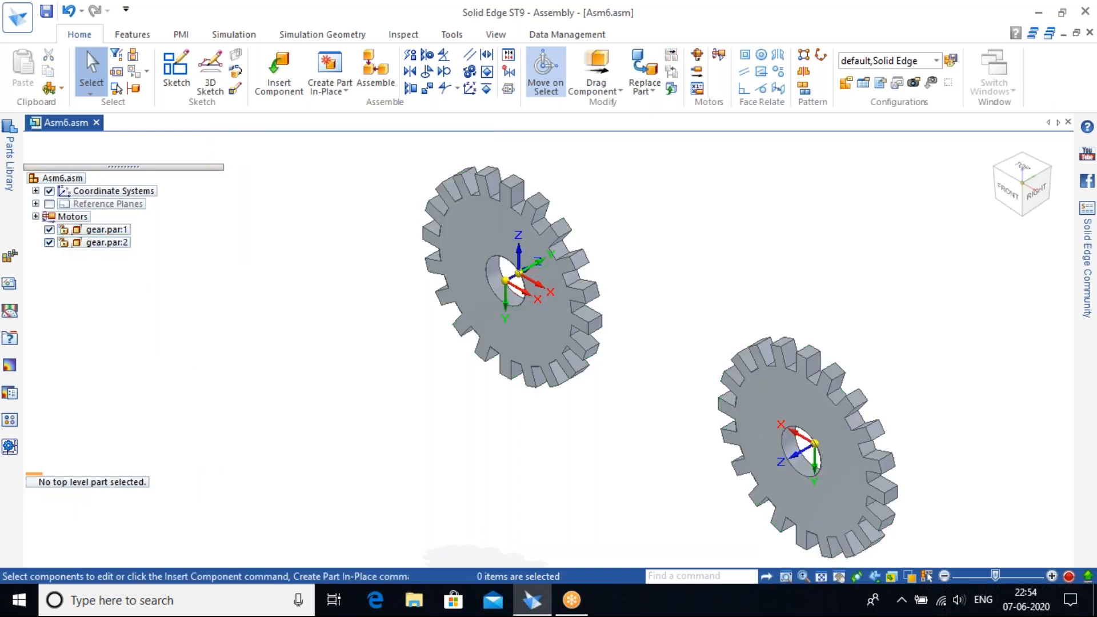
# Apply a Tangent relationship between the root face between two teeth of gear.par:1 and the facing side of gear.par:2 with a 15 mm offset.
pyautogui.moveTo(632, 425); pyautogui.dragTo(700, 372, button='middle')
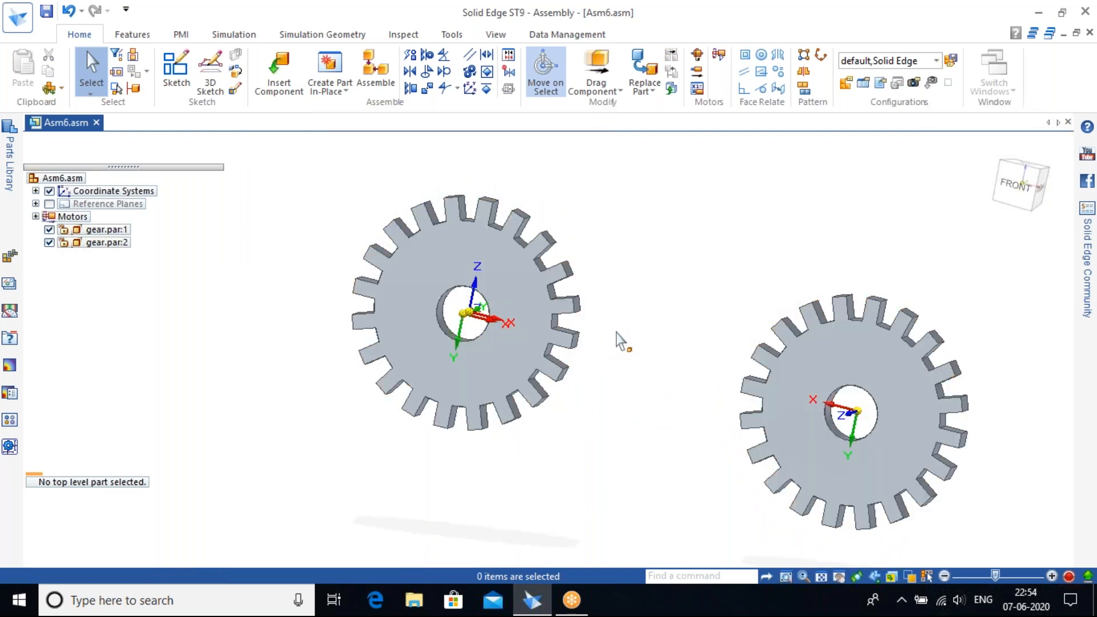
pyautogui.moveTo(617, 287); pyautogui.dragTo(611, 324, button='middle')
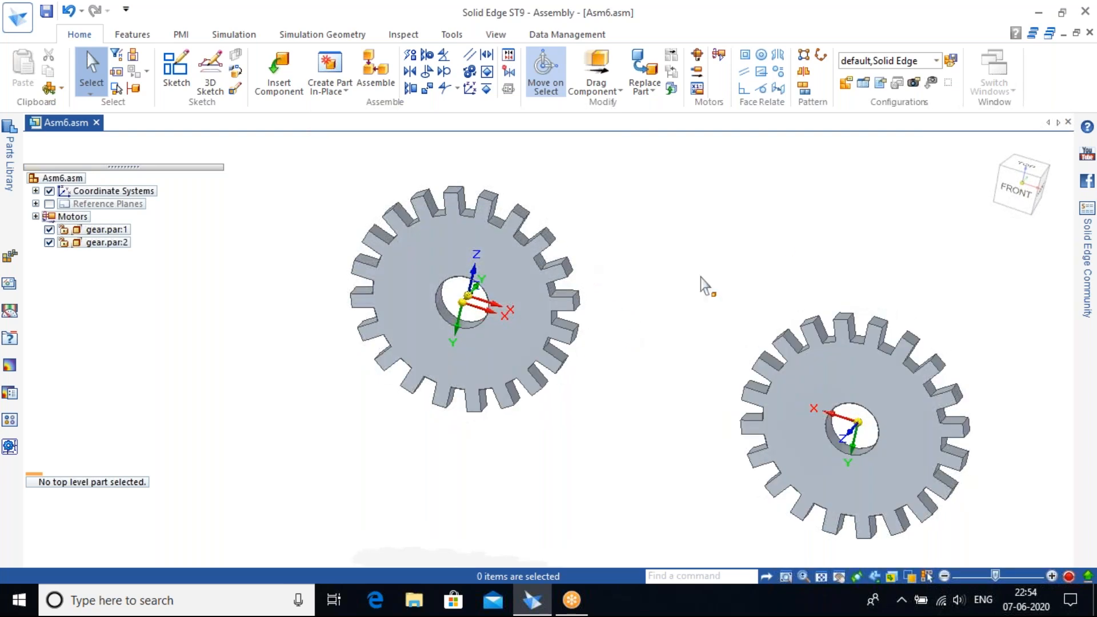
pyautogui.click(993, 150)
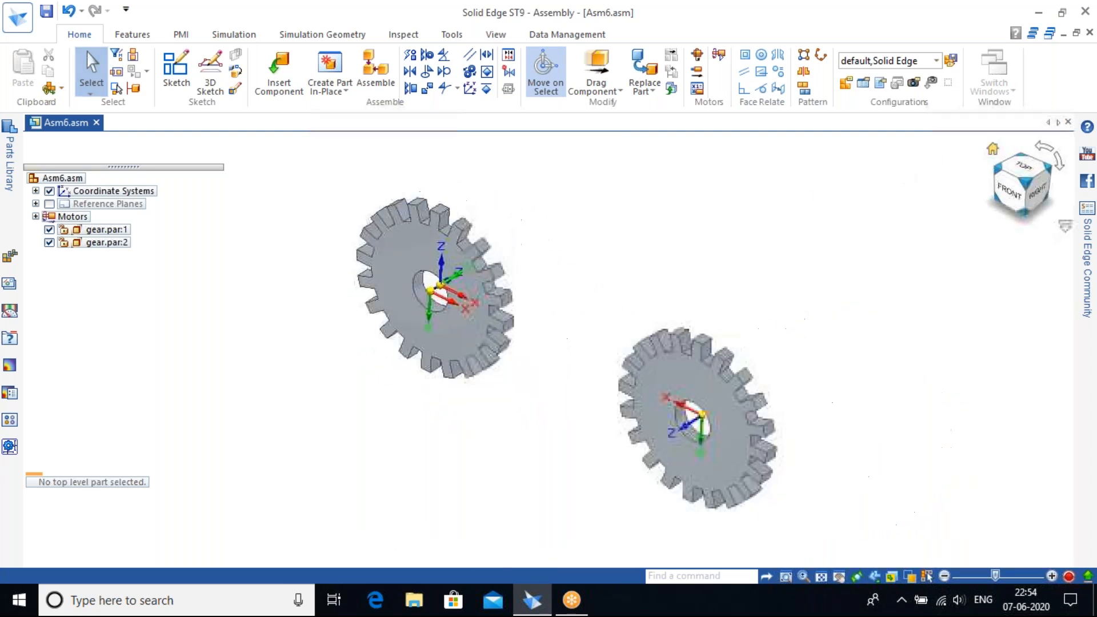
pyautogui.scroll(3, 546, 233)
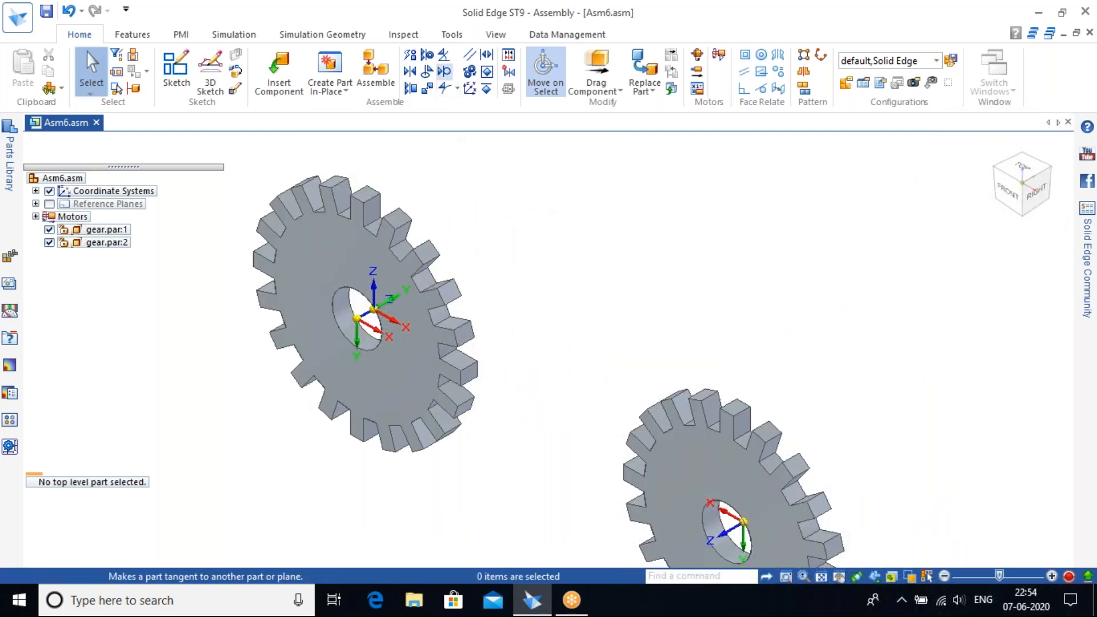
pyautogui.click(446, 73)
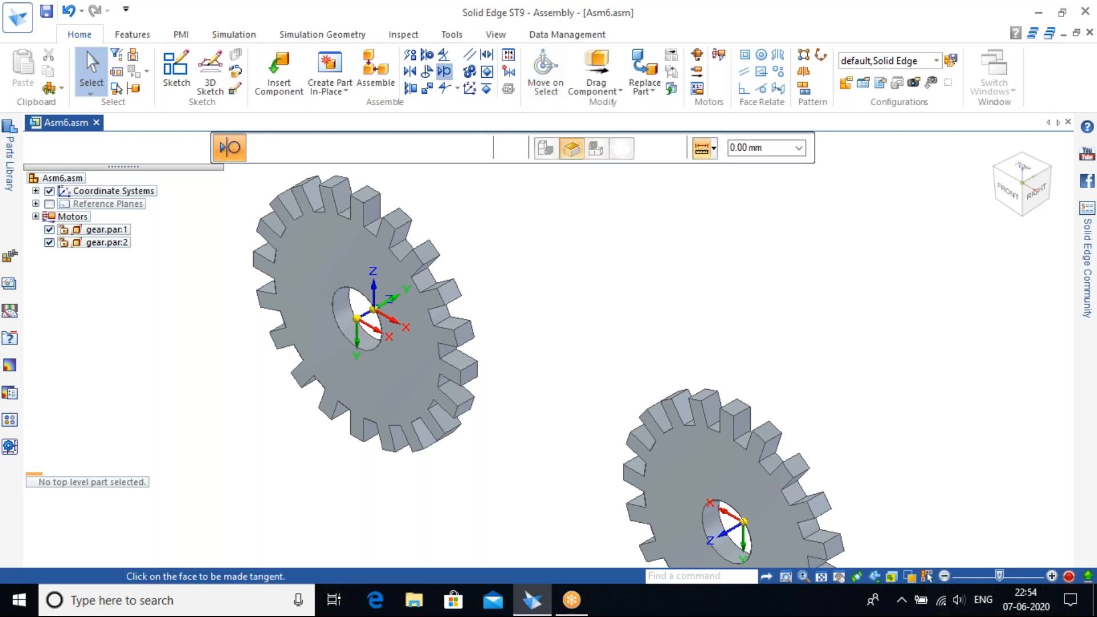
pyautogui.moveTo(561, 367); pyautogui.dragTo(575, 331, button='middle')
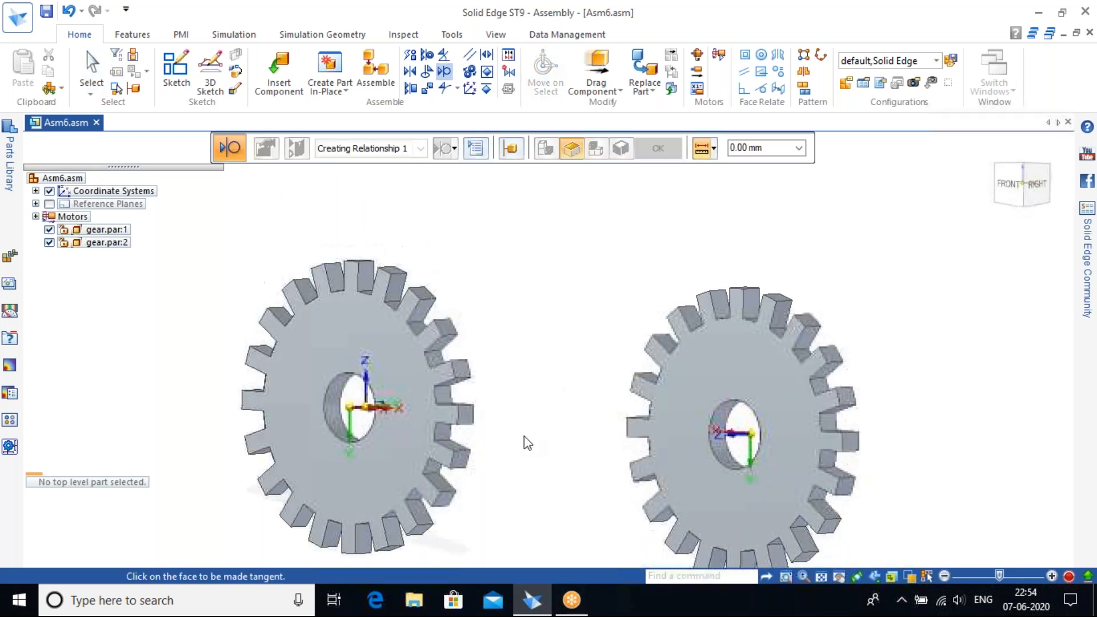
pyautogui.click(446, 432)
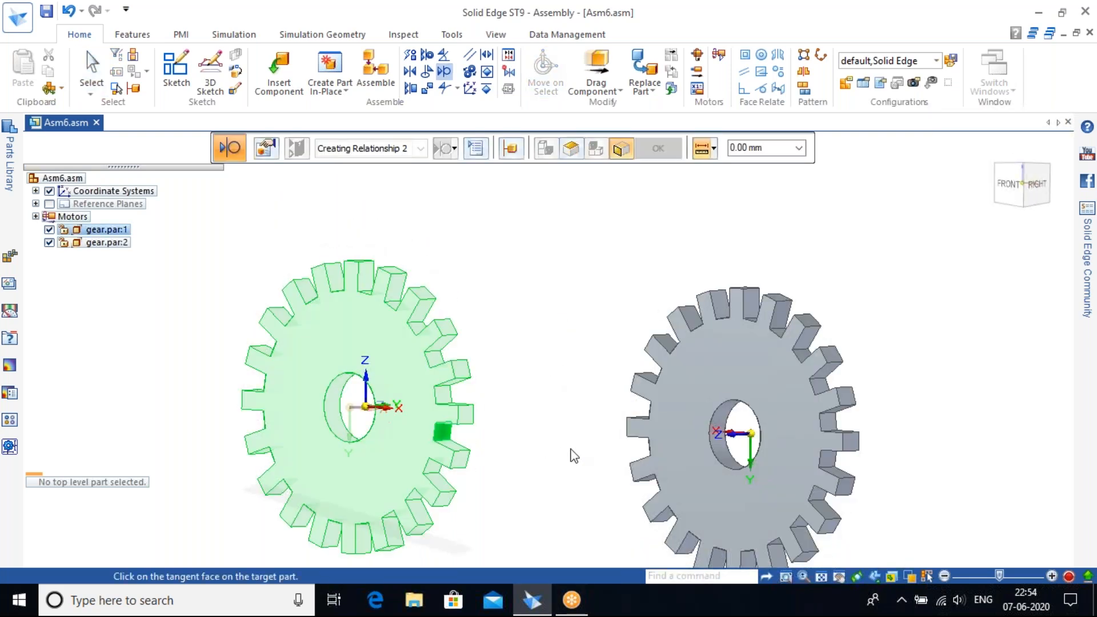
pyautogui.hotkey('ctrl', 'f')
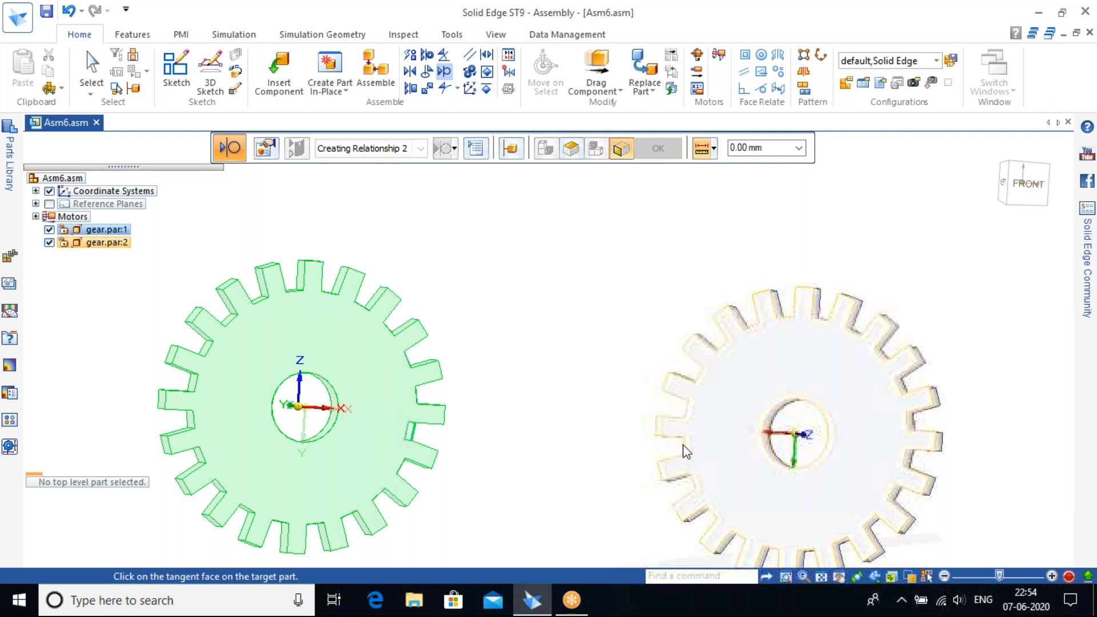
pyautogui.click(748, 147)
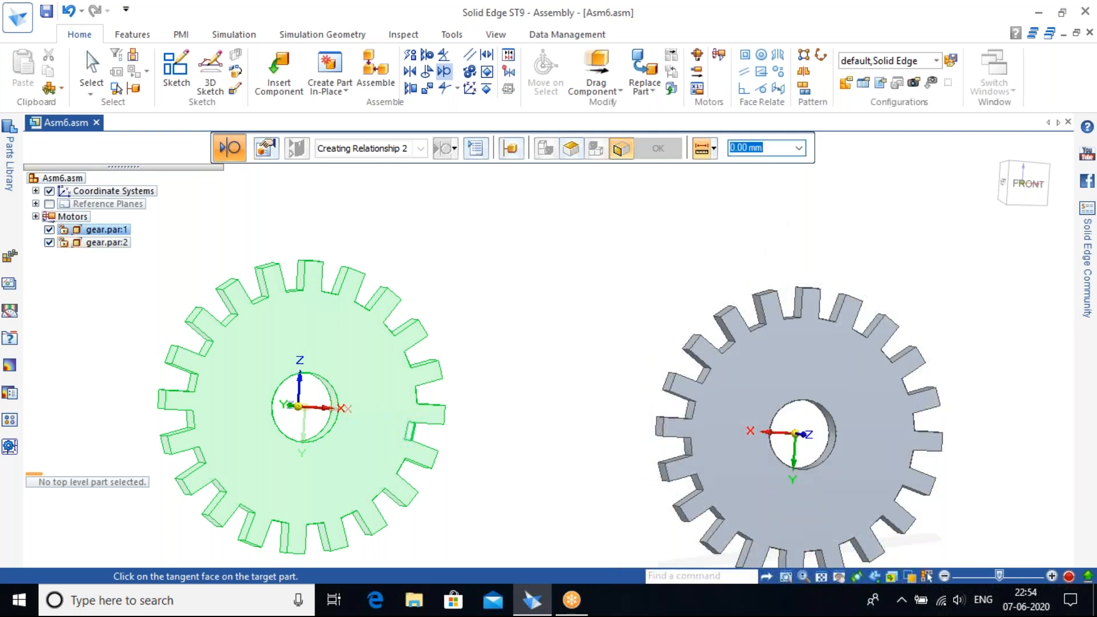
pyautogui.write('15')
pyautogui.press('Return')
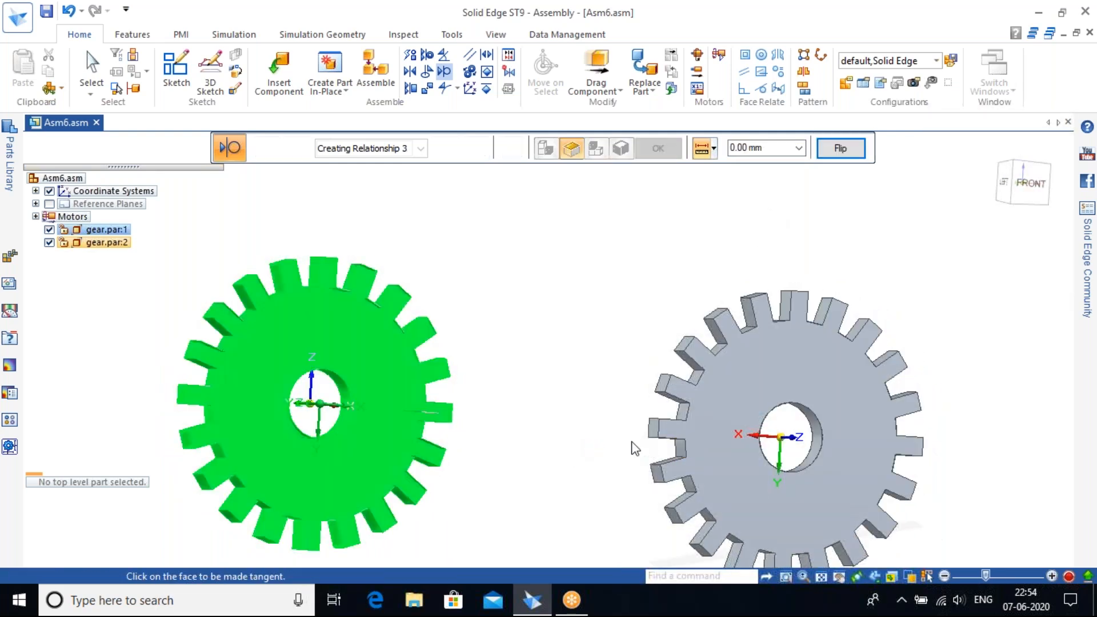
pyautogui.moveTo(758, 345); pyautogui.dragTo(790, 231, button='middle')
pyautogui.press('Escape')
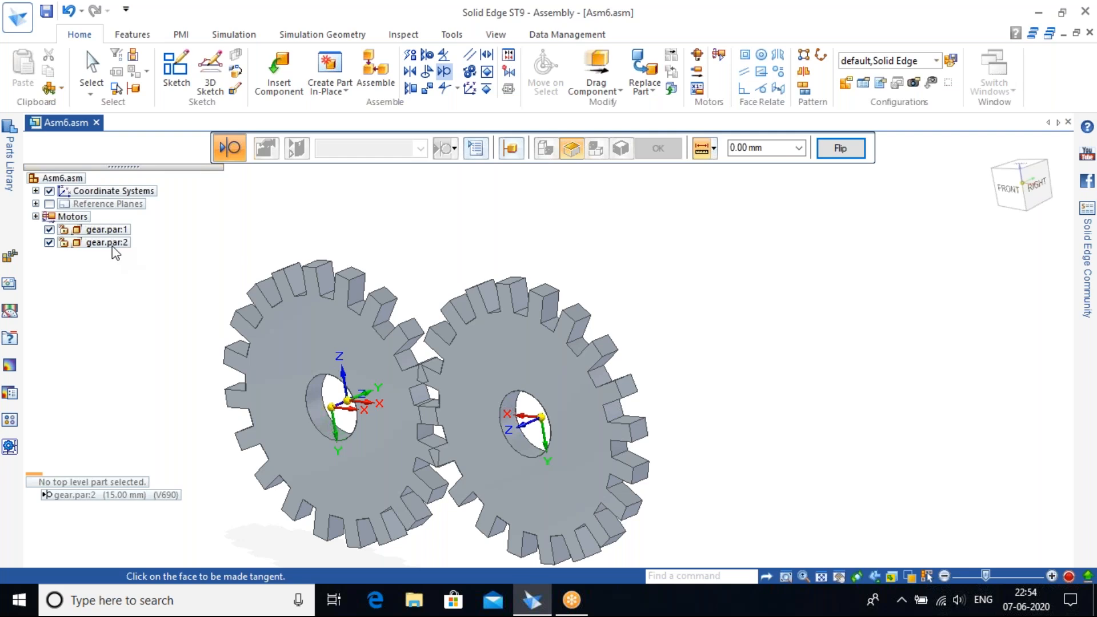
pyautogui.press('Escape')
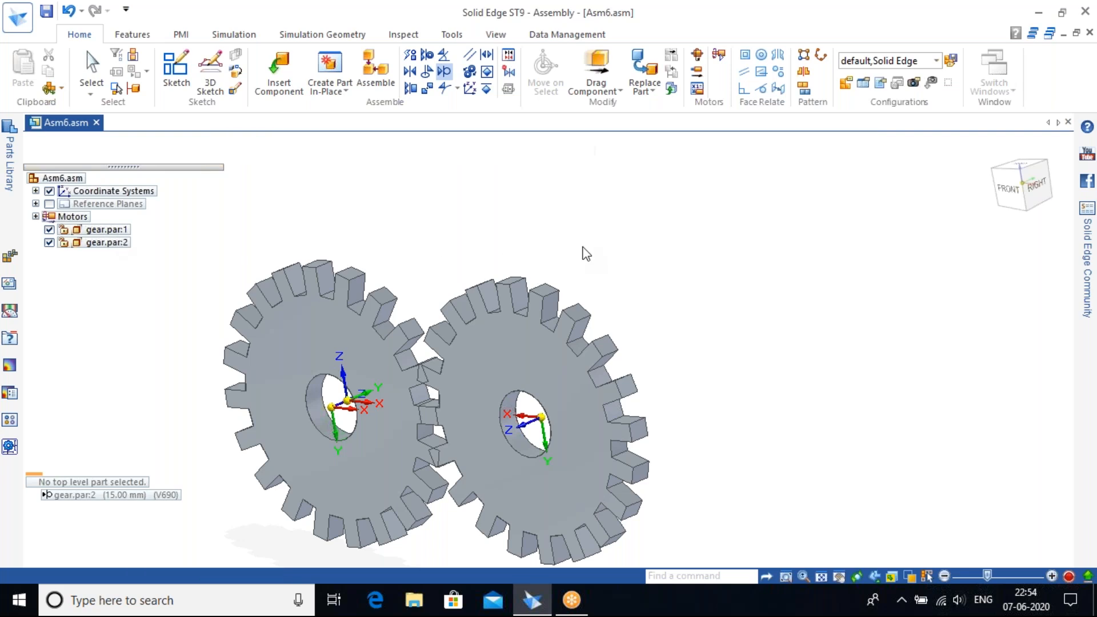
# Delete the 15 mm tangent relationship between gear.par:1 and gear.par:2.
pyautogui.click(107, 229)
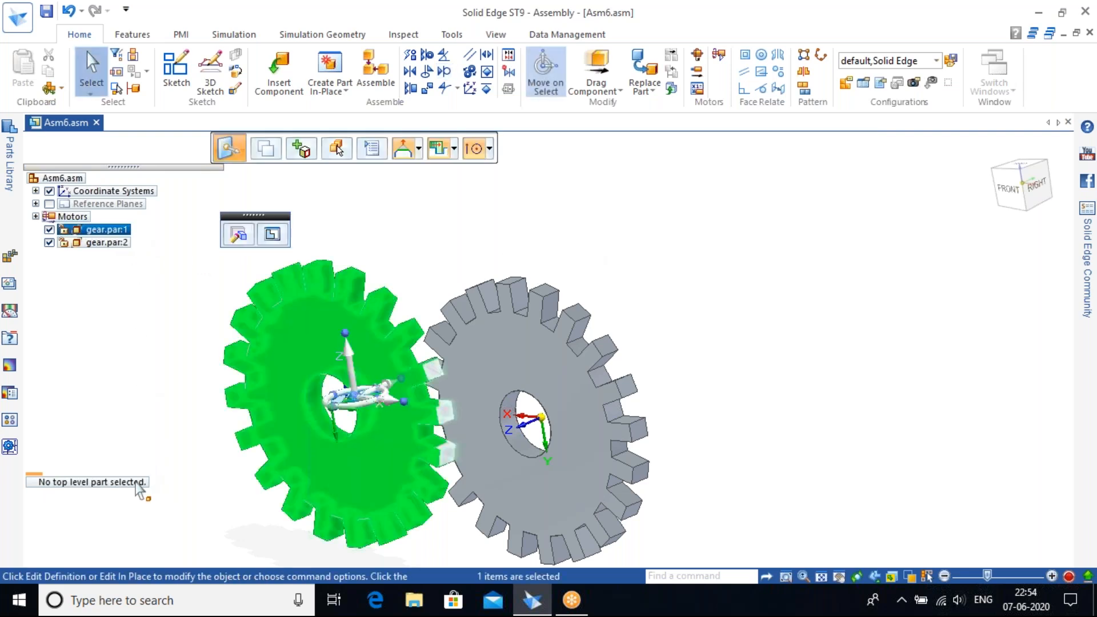
pyautogui.click(117, 522)
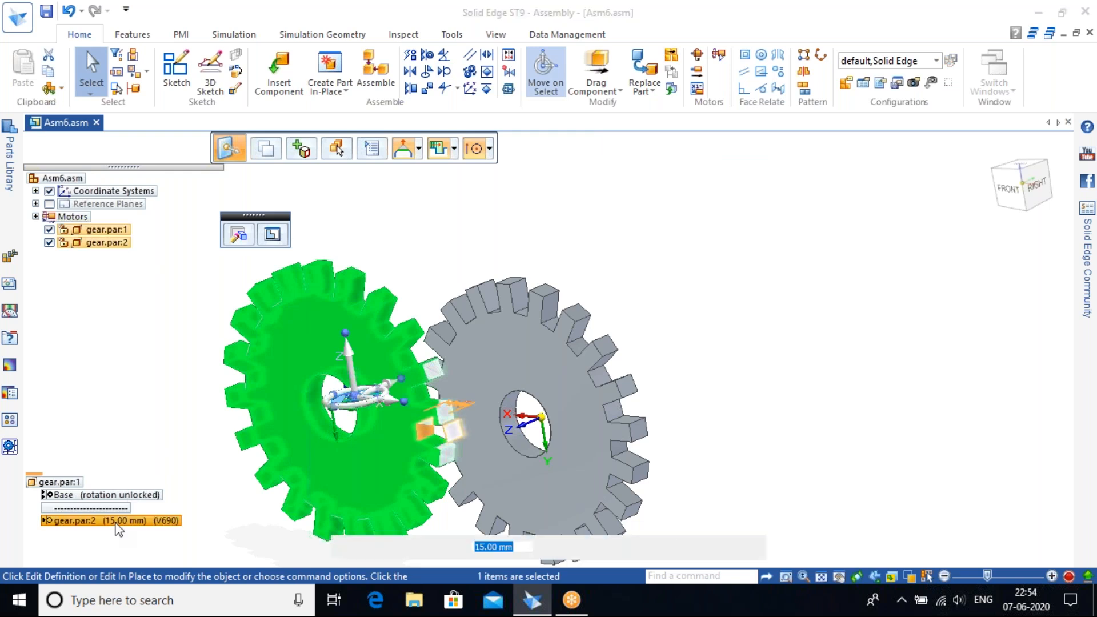
pyautogui.rightClick(117, 522)
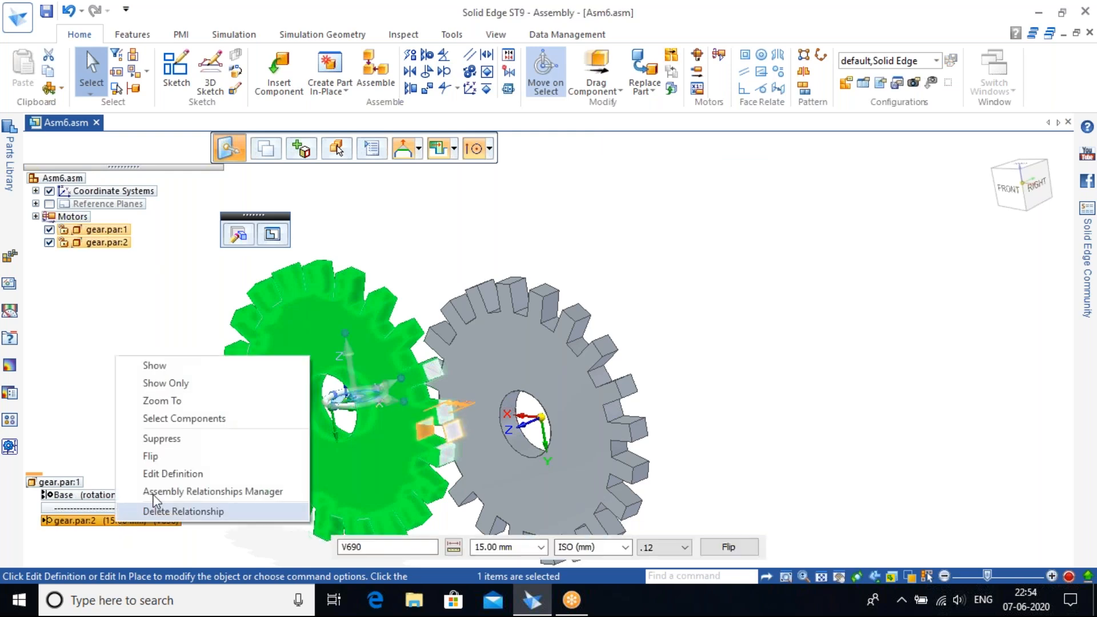
pyautogui.click(177, 457)
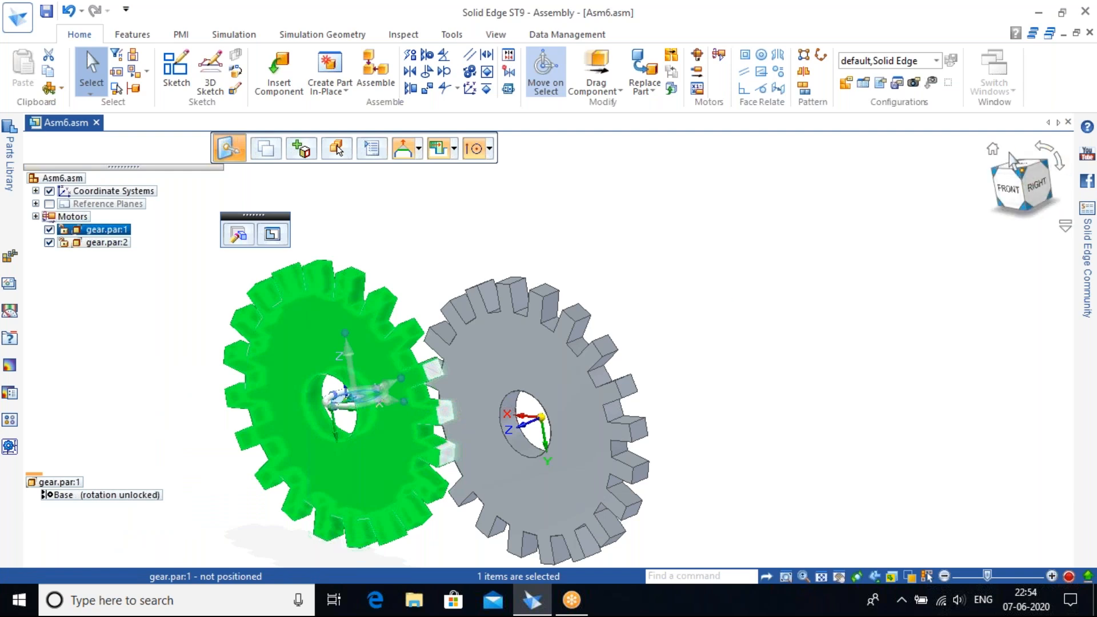
pyautogui.click(992, 149)
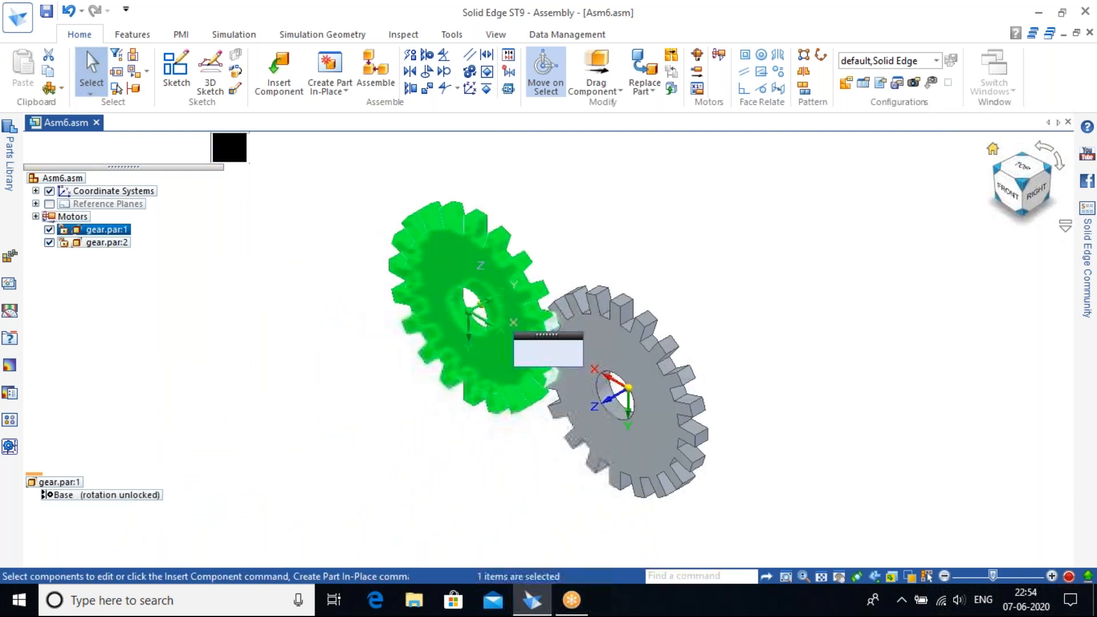
pyautogui.click(567, 256)
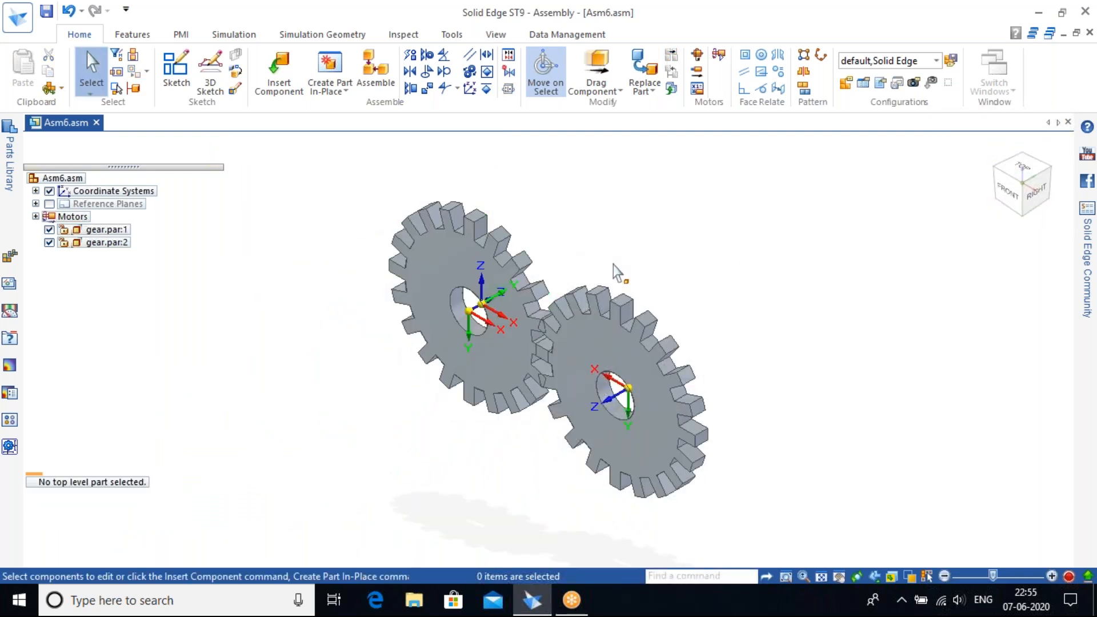
# Create a Gear relationship between the bores of gear.par:1 and gear.par:2 with a 1.000 to 1.000 ratio and opposite rotation directions.
pyautogui.moveTo(600, 229); pyautogui.dragTo(657, 214, button='middle')
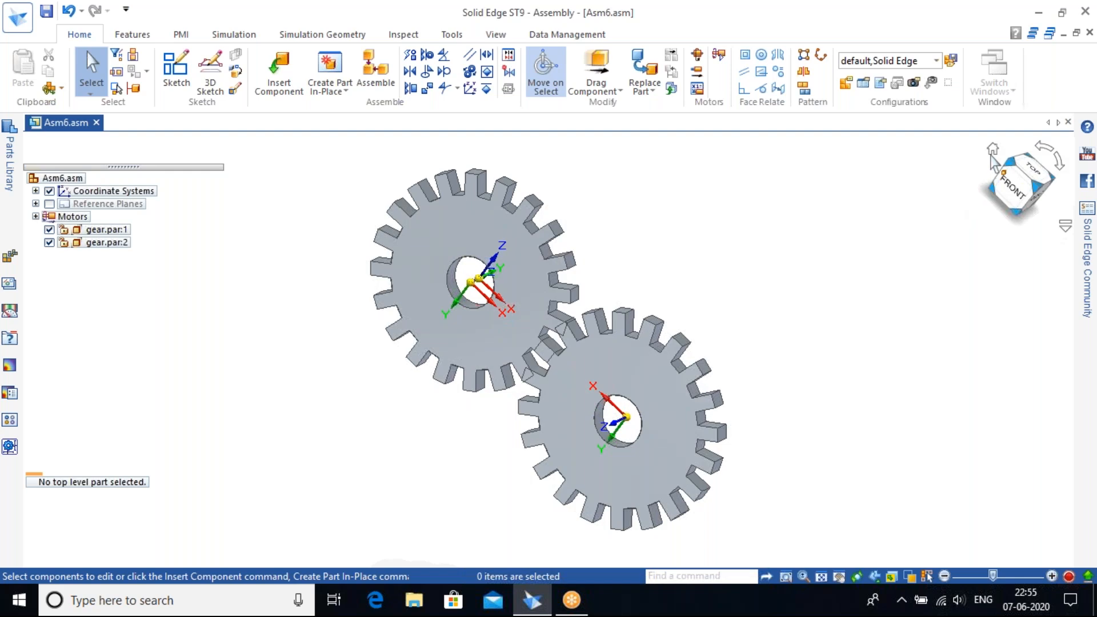
pyautogui.click(992, 149)
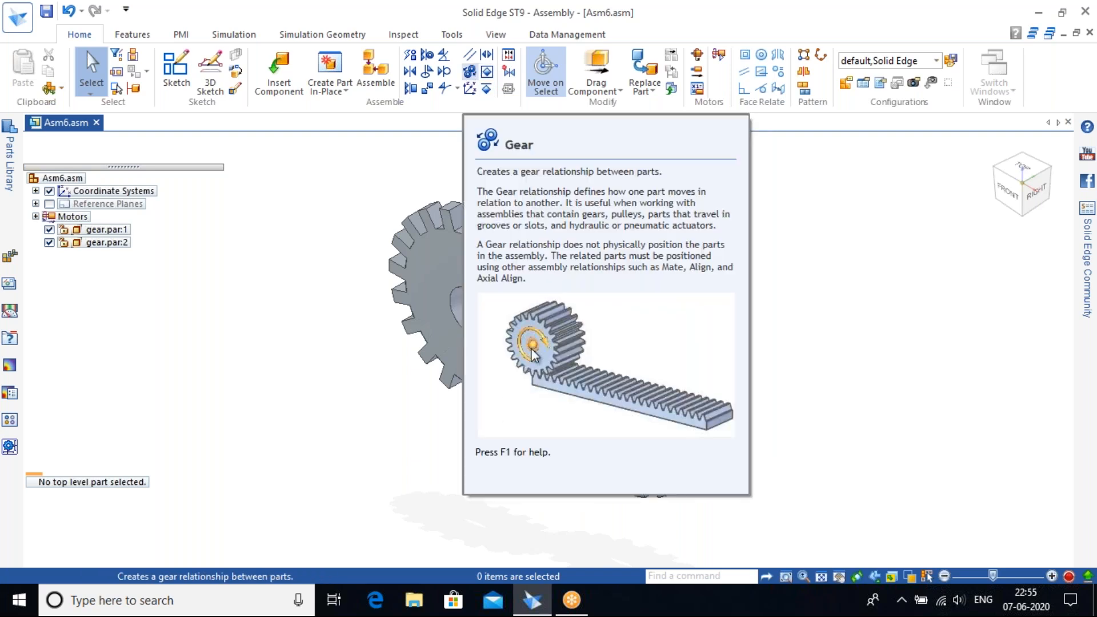
pyautogui.click(470, 71)
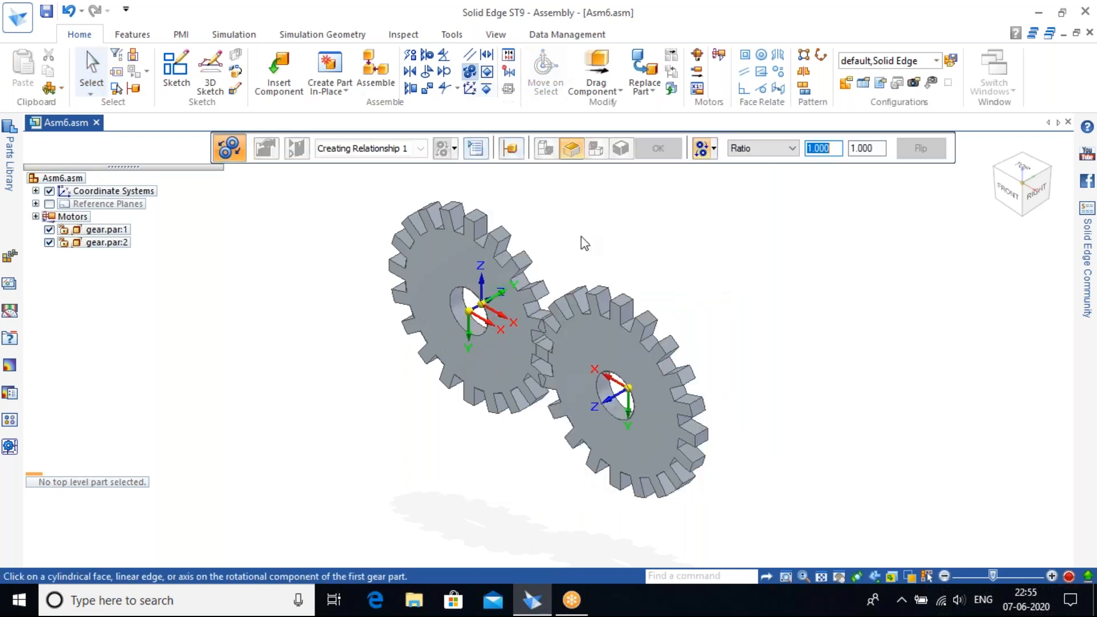
pyautogui.scroll(2, 573, 265)
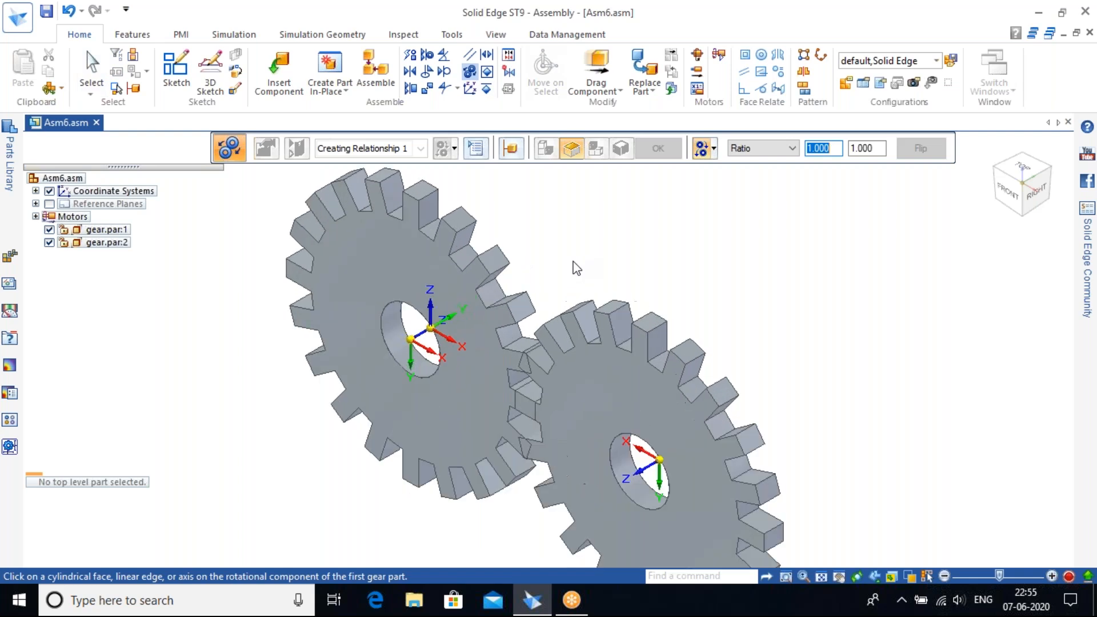
pyautogui.click(392, 316)
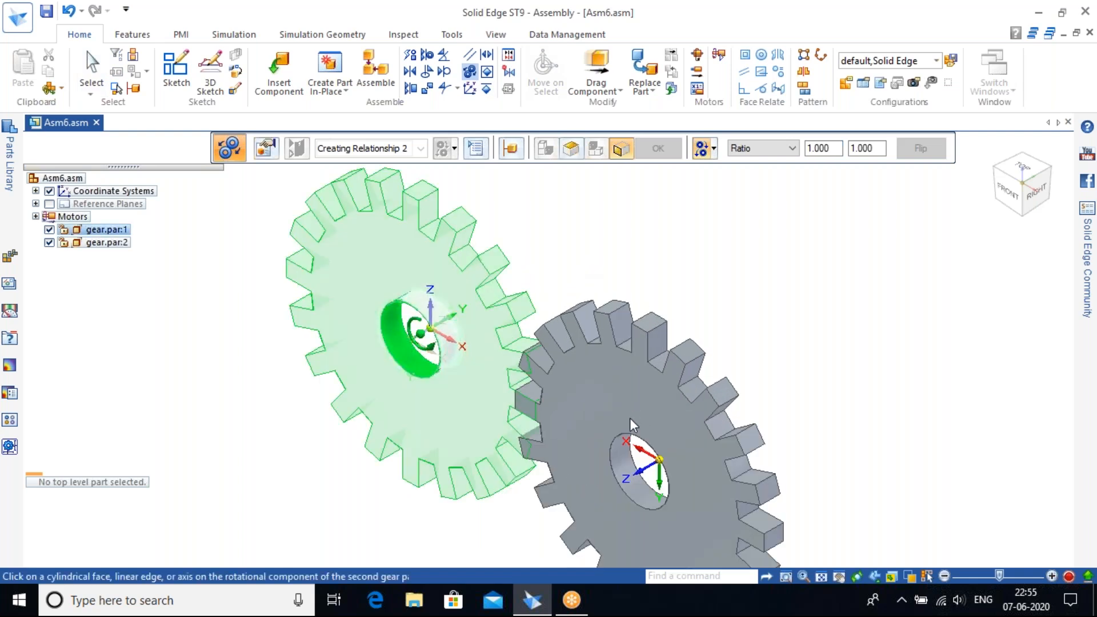
pyautogui.click(625, 463)
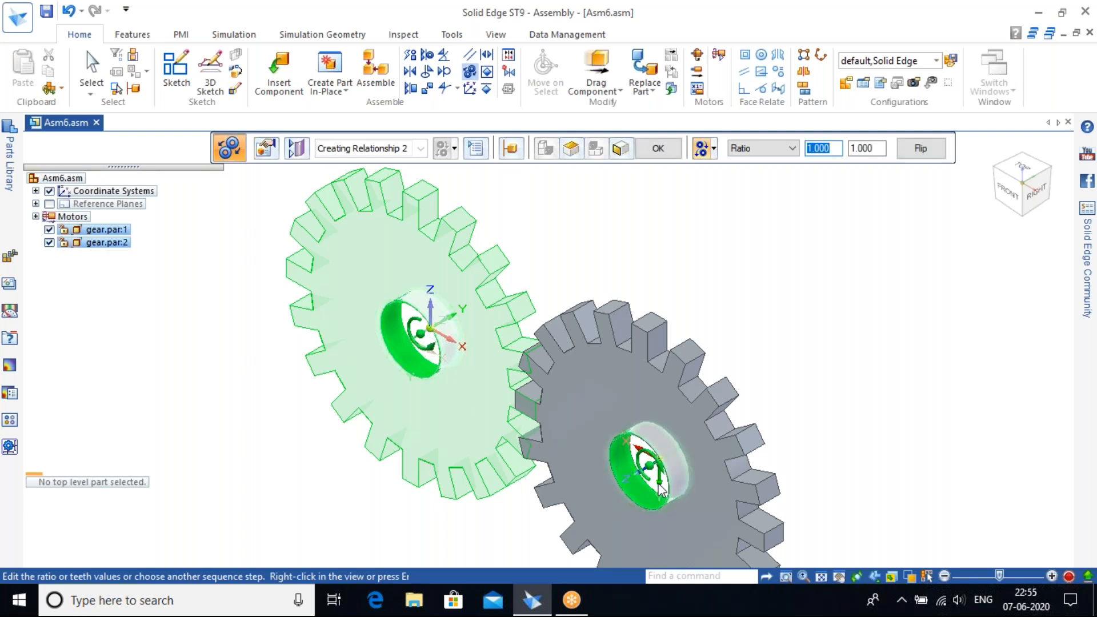
pyautogui.click(921, 148)
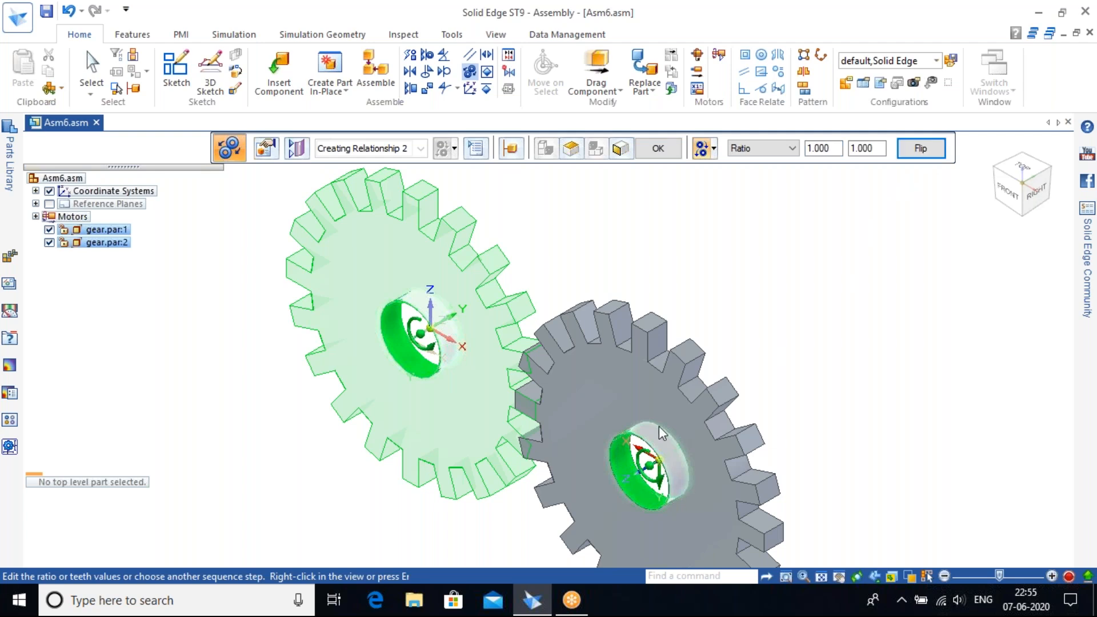
pyautogui.moveTo(571, 275); pyautogui.dragTo(658, 239, button='middle')
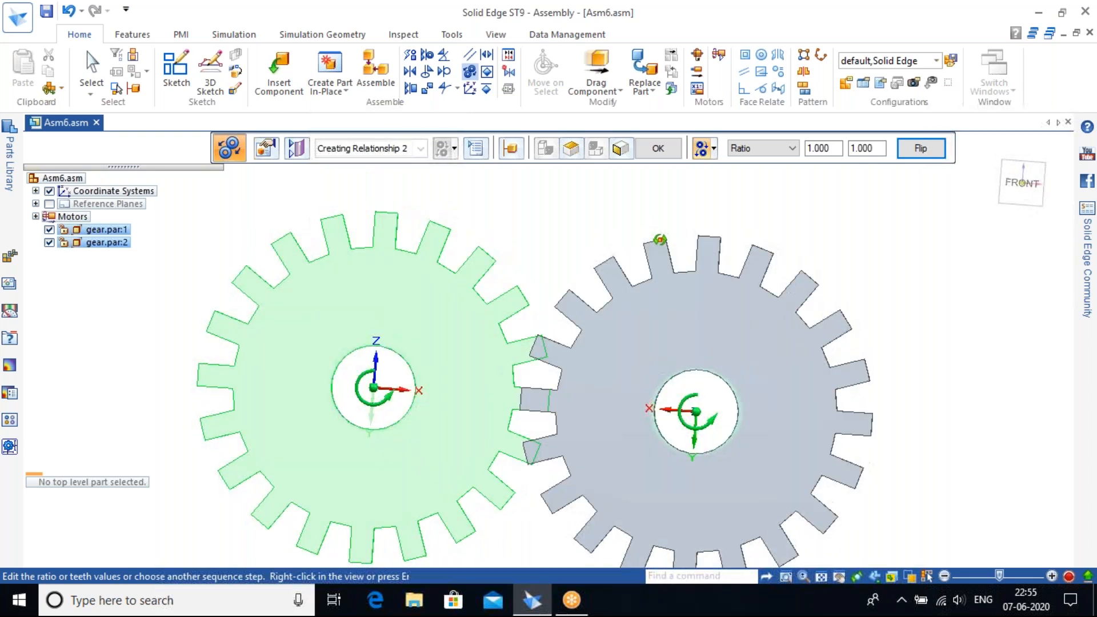
pyautogui.click(913, 149)
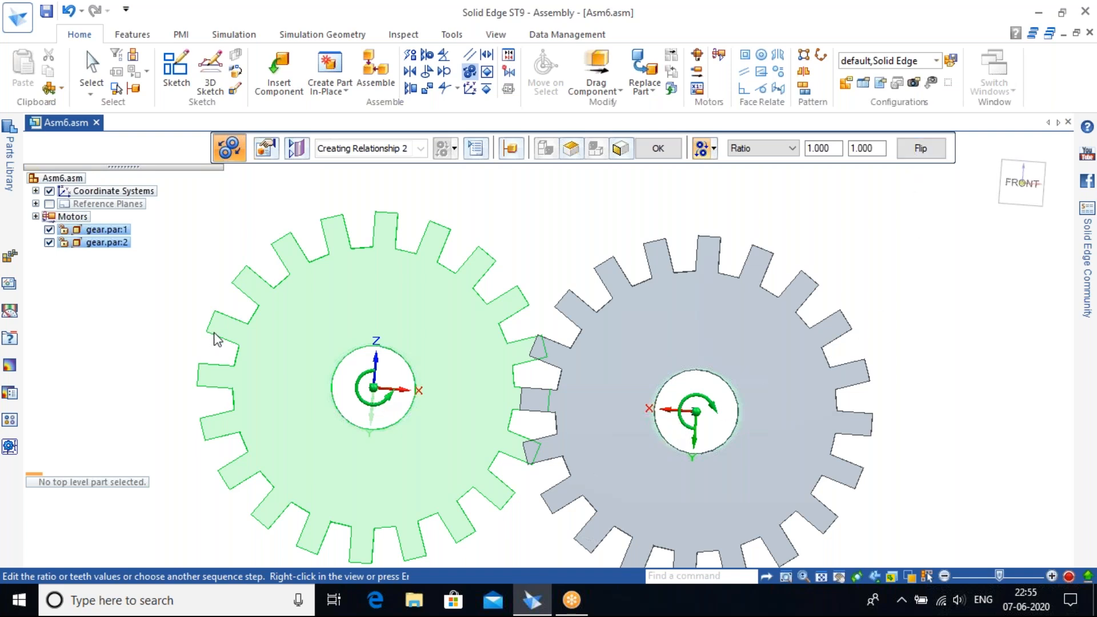
pyautogui.click(656, 150)
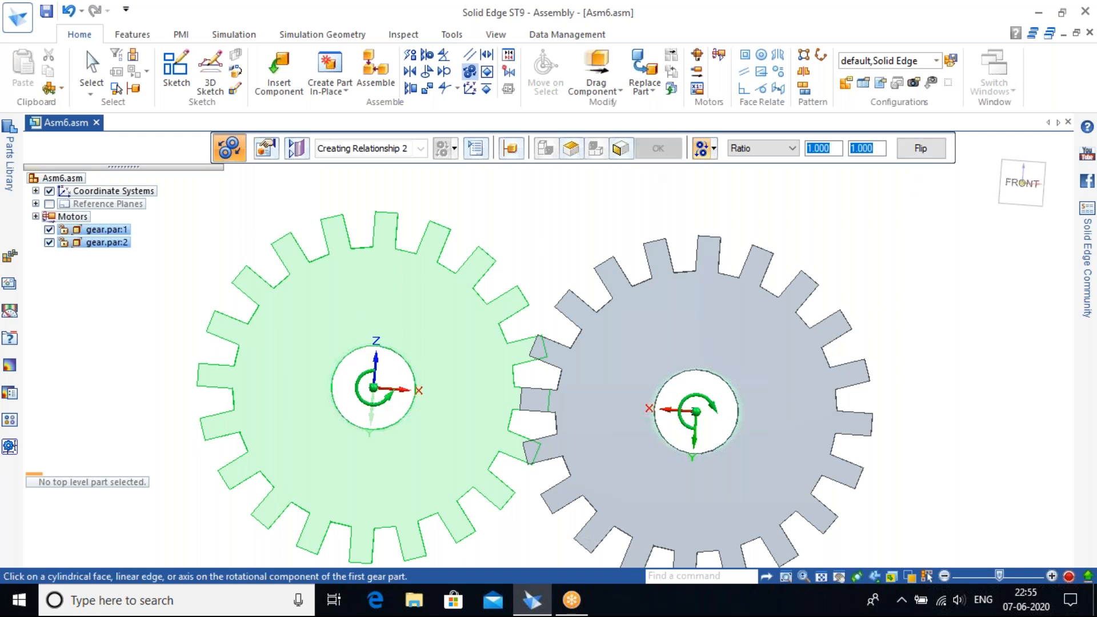
pyautogui.press('Escape')
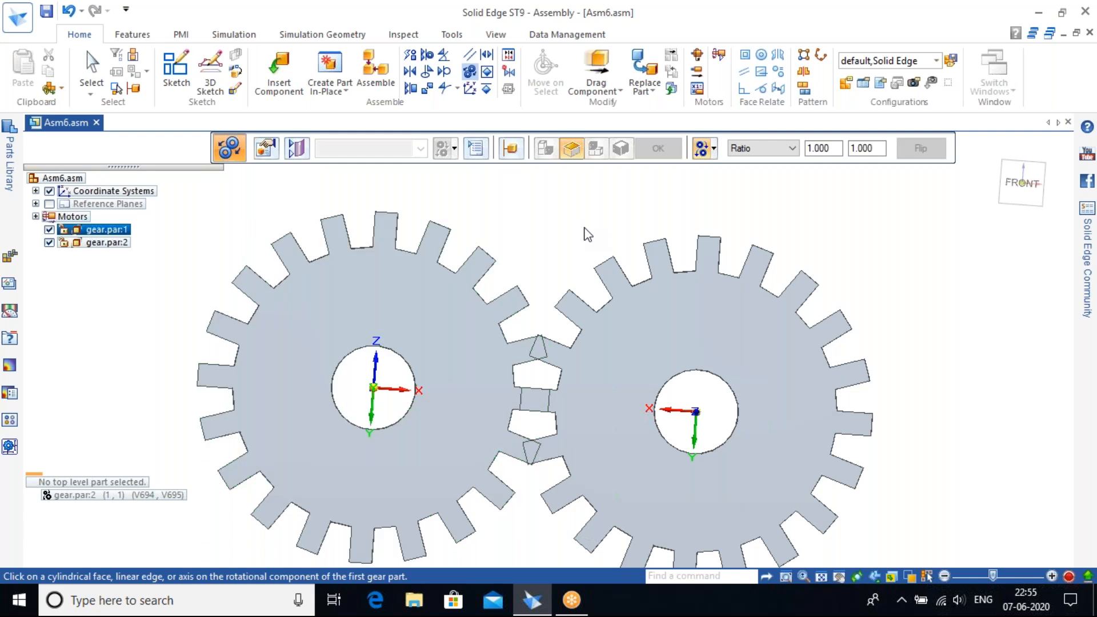
pyautogui.press('Escape')
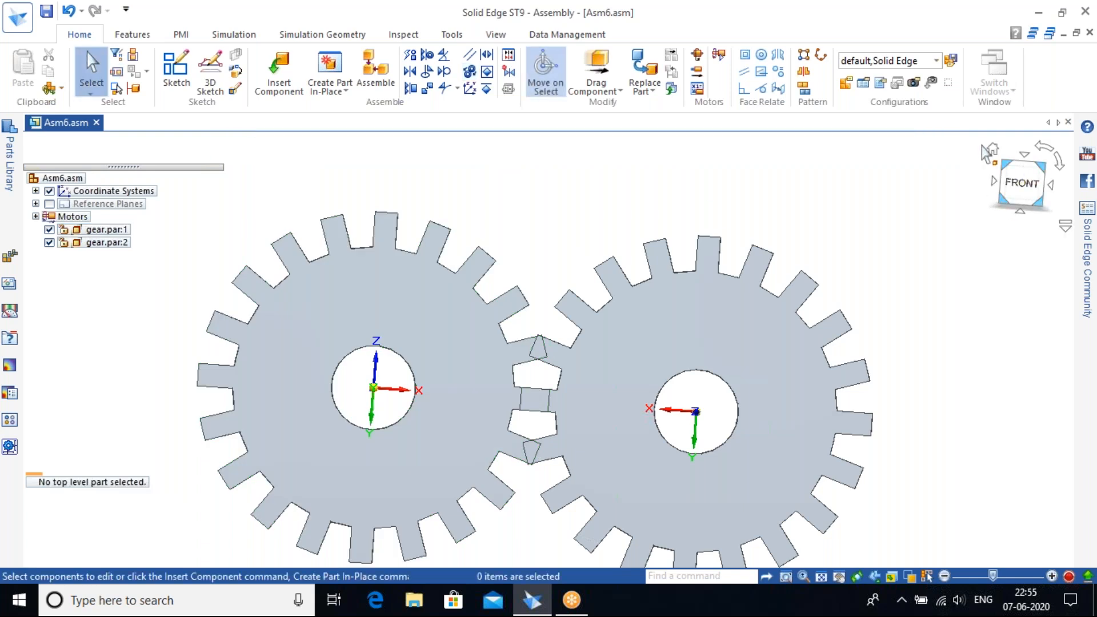
# Add a rotational motor to gear.par:1 about its bore axis at 120 deg/s with a 0.00° limit.
pyautogui.click(987, 152)
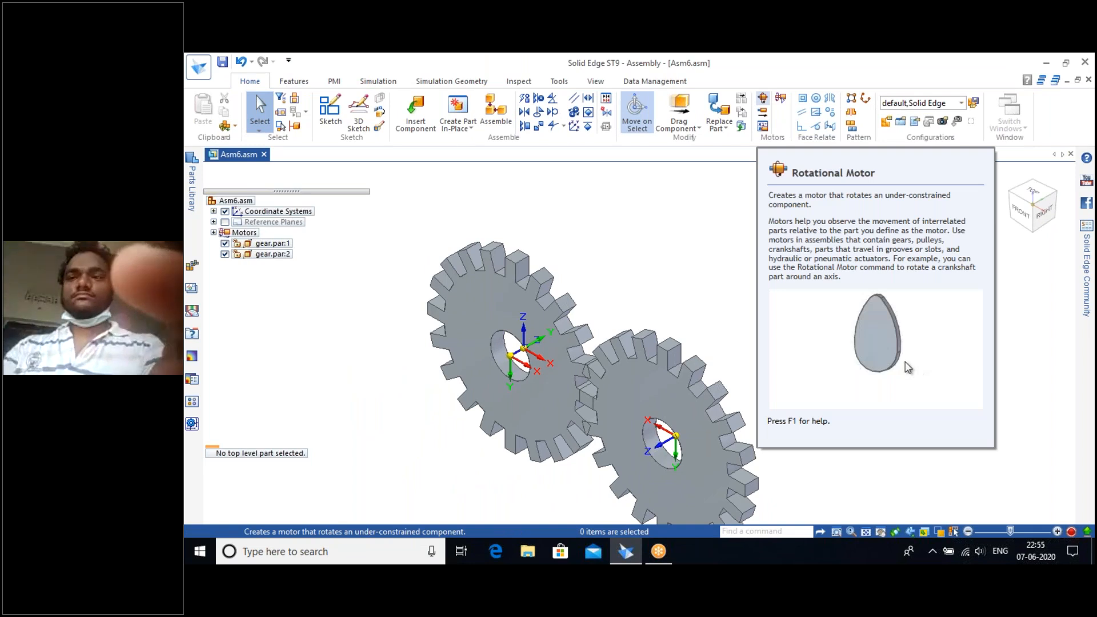
pyautogui.click(762, 98)
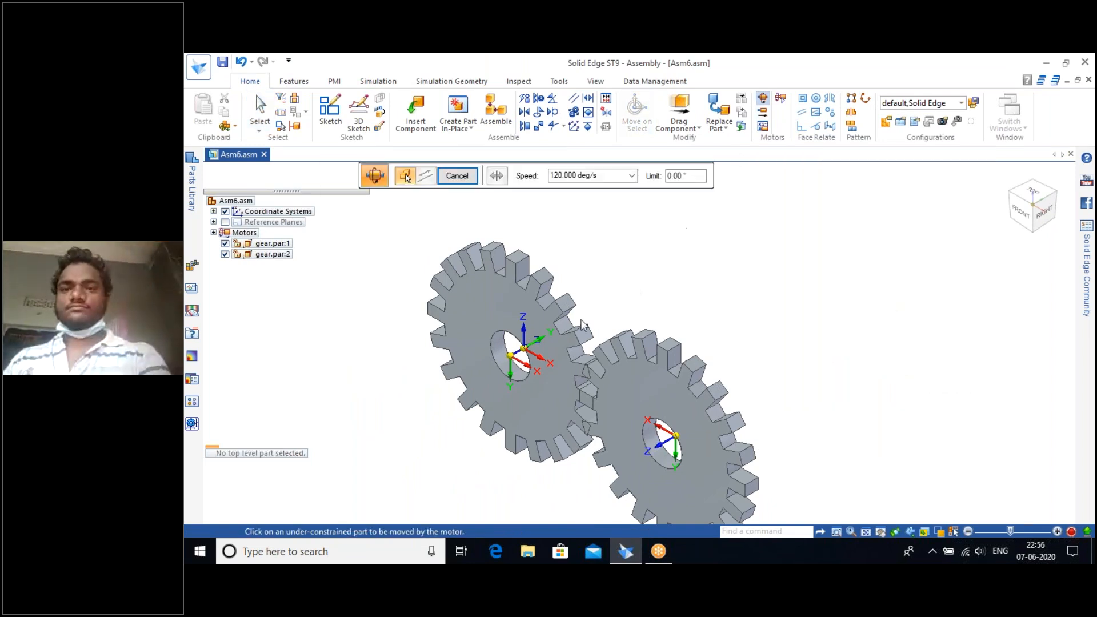
pyautogui.scroll(1, 564, 330)
pyautogui.scroll(1, 564, 330)
pyautogui.click(459, 353)
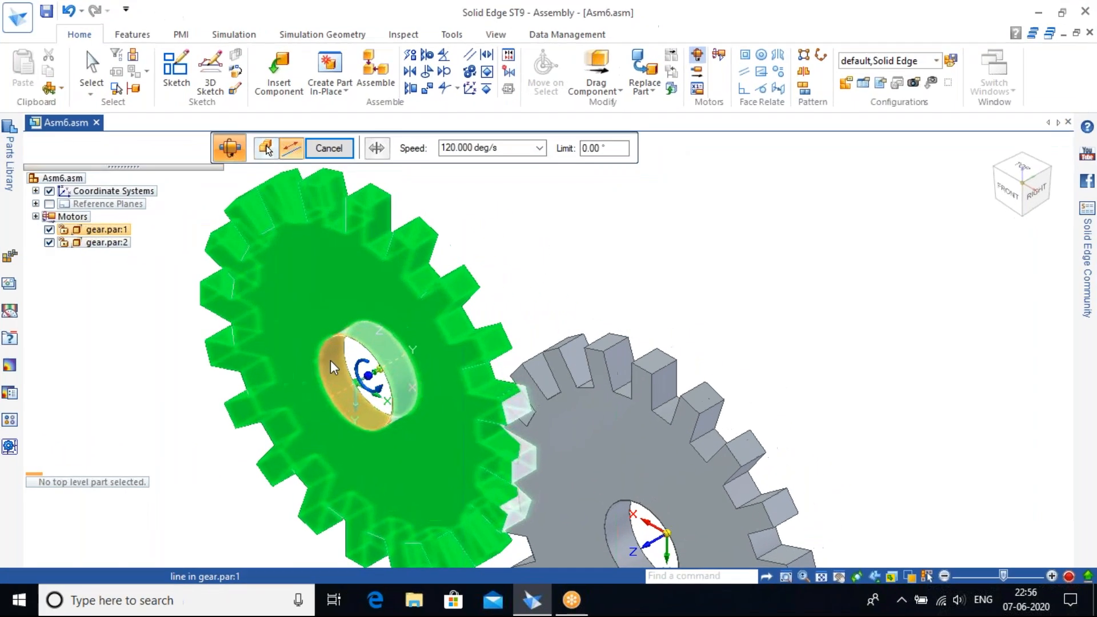
pyautogui.click(485, 366)
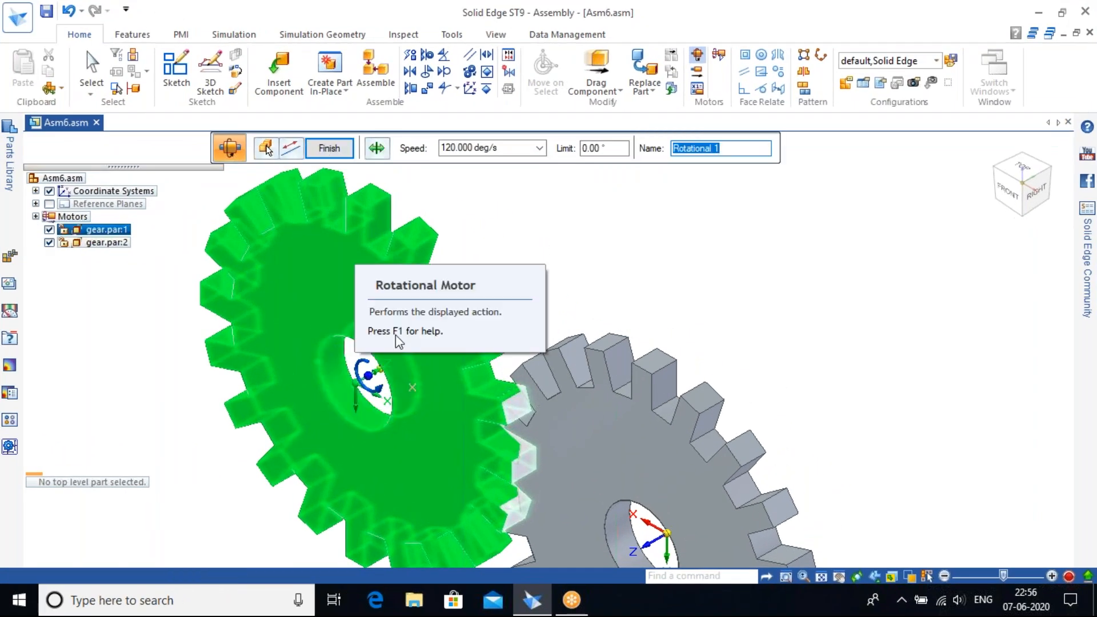
pyautogui.click(330, 149)
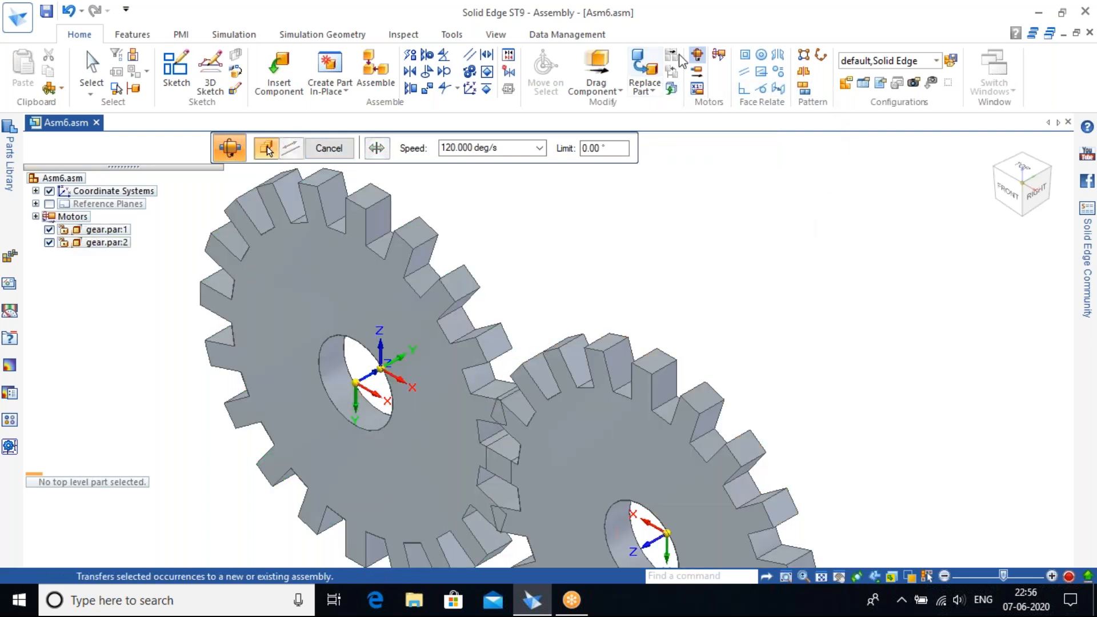
# Add a second rotational motor to gear.par:2 about its bore axis at 120 deg/s with a 0.00° limit.
pyautogui.click(623, 537)
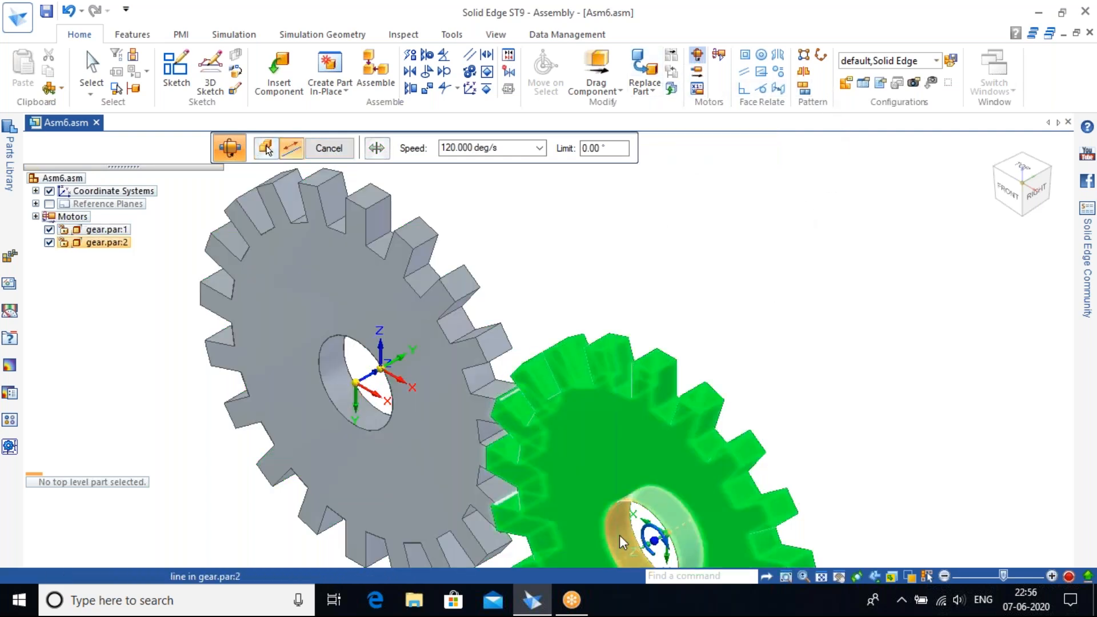
pyautogui.click(619, 535)
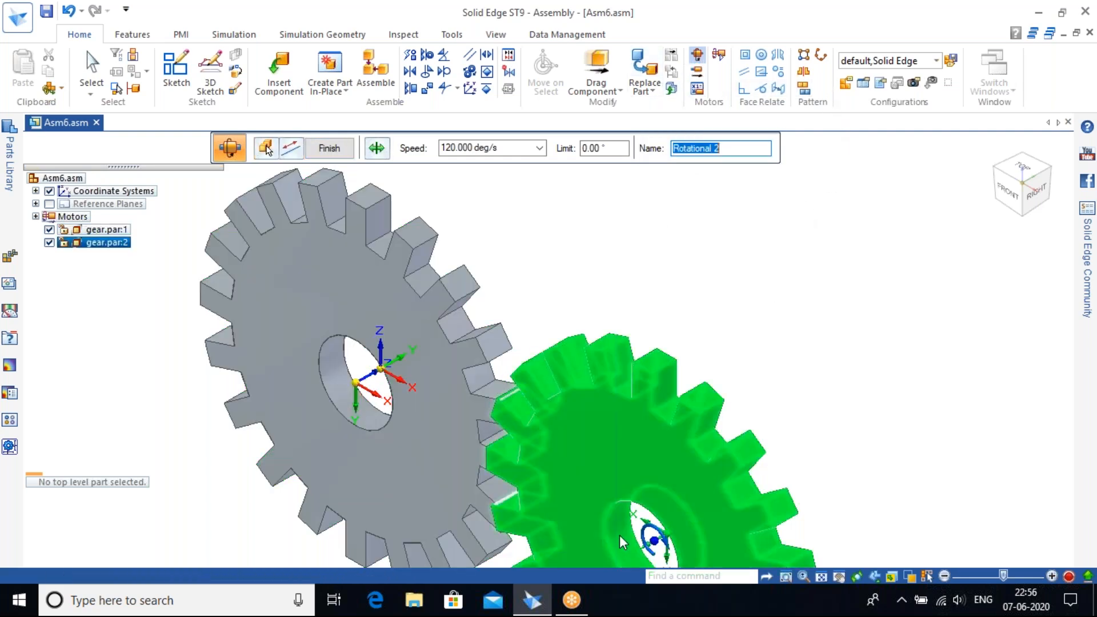
pyautogui.click(334, 150)
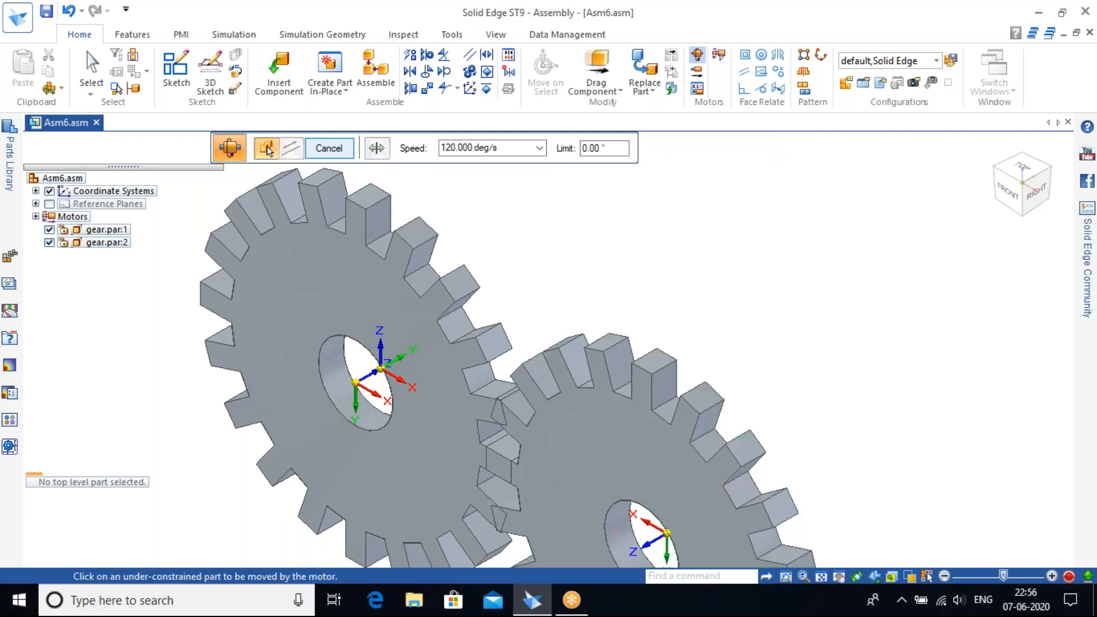
pyautogui.press('Escape')
# Set up a motor simulation using both rotational motors, with no analysis and a 10-second default duration.
pyautogui.scroll(-3, 519, 237)
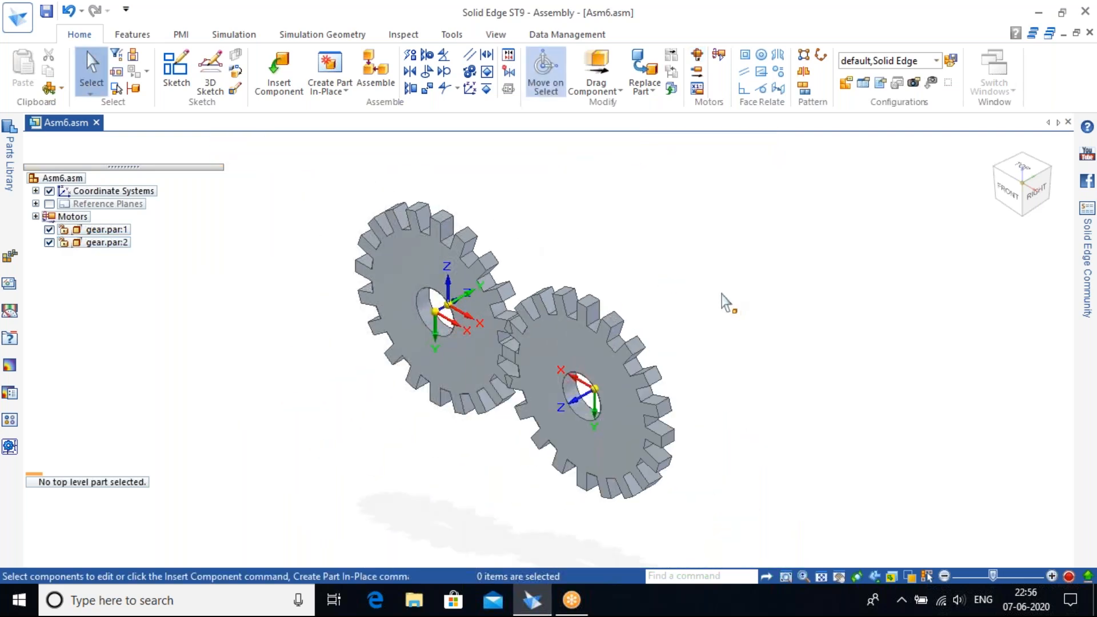
pyautogui.scroll(-1, 724, 297)
pyautogui.keyDown('shift'); pyautogui.moveTo(724, 296); pyautogui.dragTo(688, 257, button='middle'); pyautogui.keyUp('shift')
pyautogui.scroll(1, 687, 257)
pyautogui.click(718, 55)
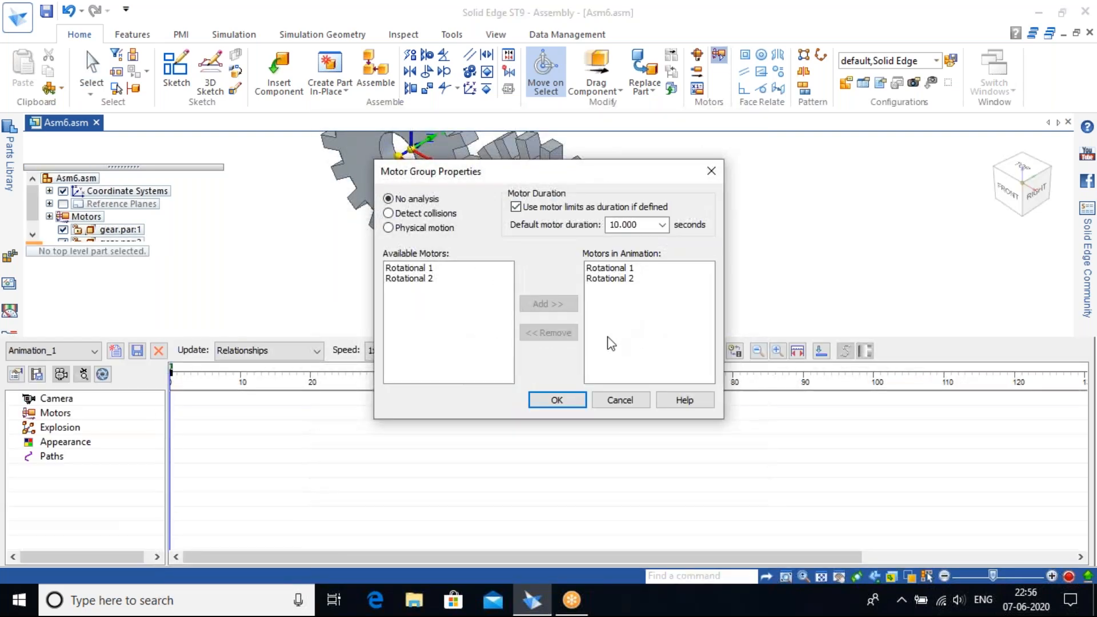
pyautogui.click(557, 400)
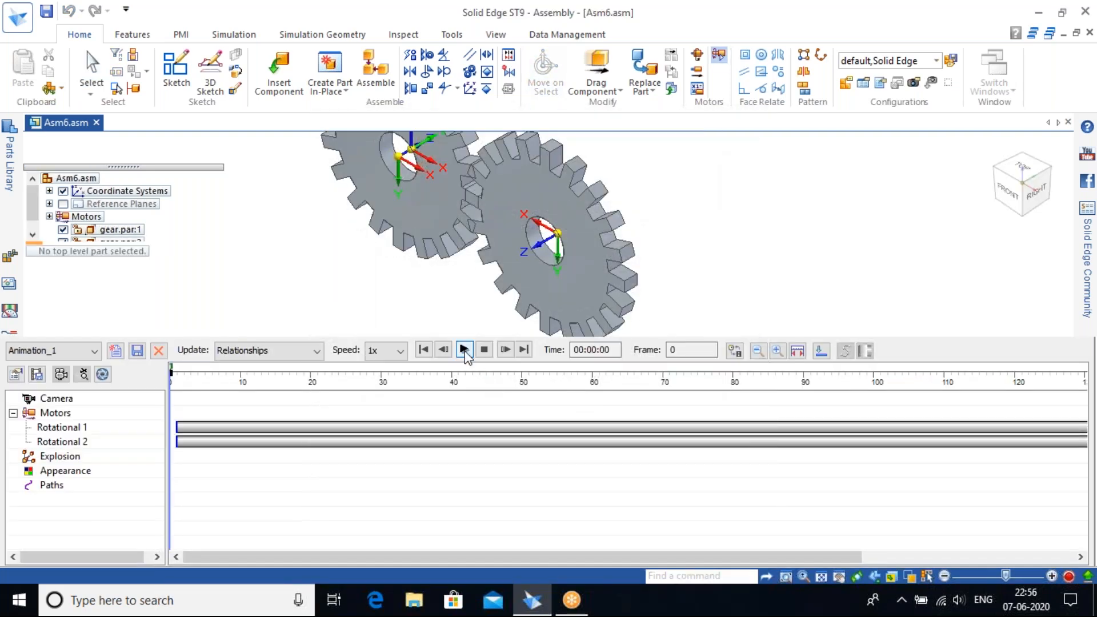
# Play the motor animation at 0.5x speed, then replay it from the first frame to examine the gear mesh from different angles.
pyautogui.click(465, 350)
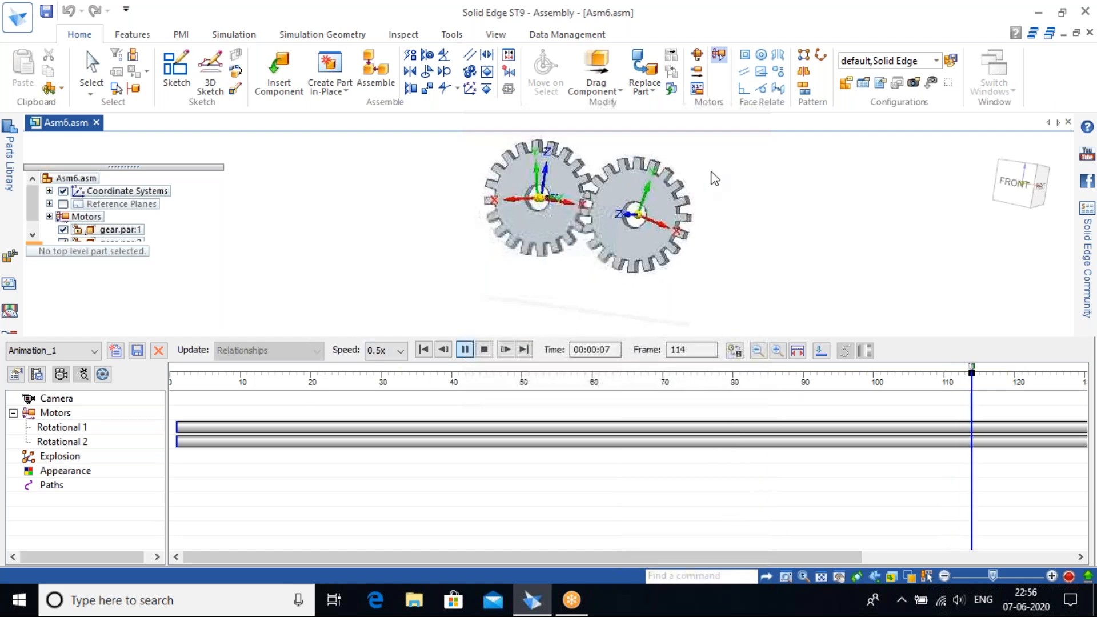
pyautogui.scroll(3, 711, 171)
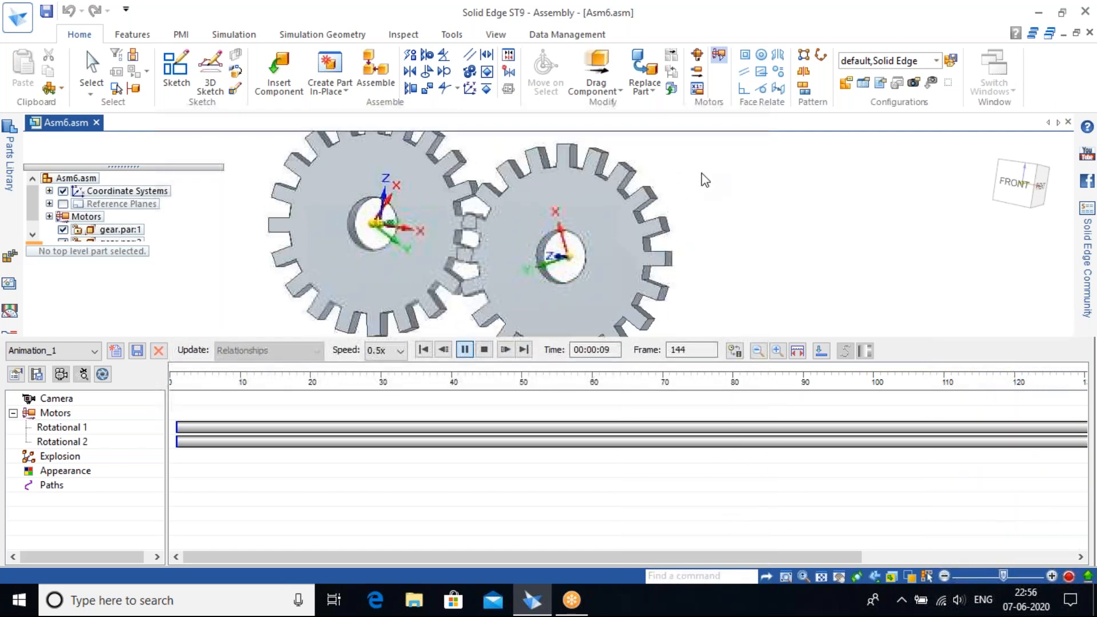
pyautogui.moveTo(691, 174); pyautogui.dragTo(483, 181, button='middle')
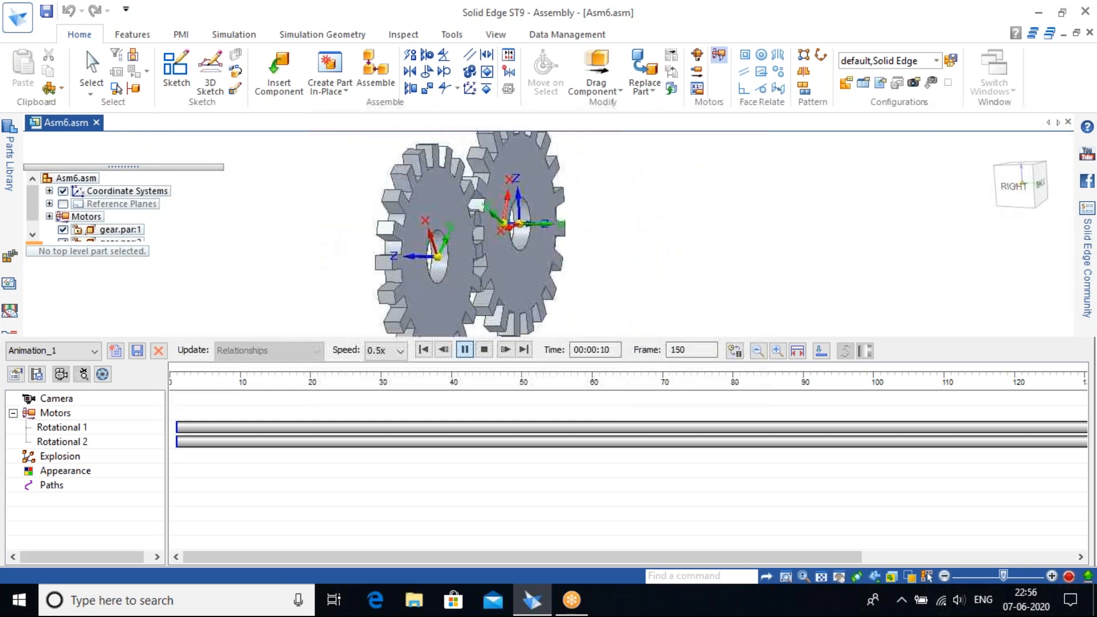
pyautogui.click(424, 350)
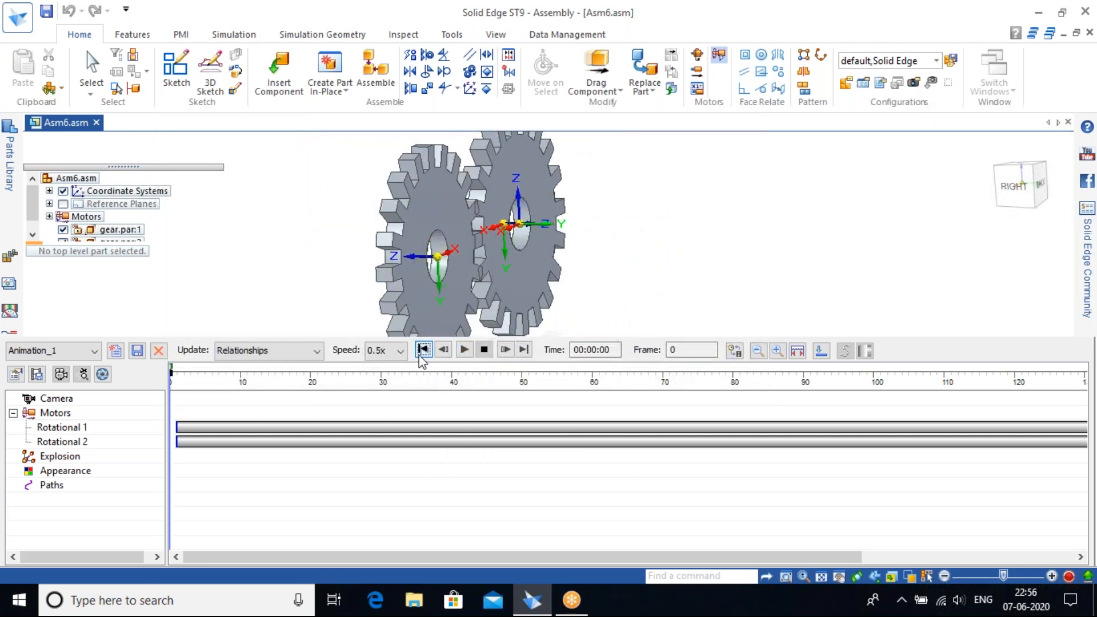
pyautogui.click(465, 350)
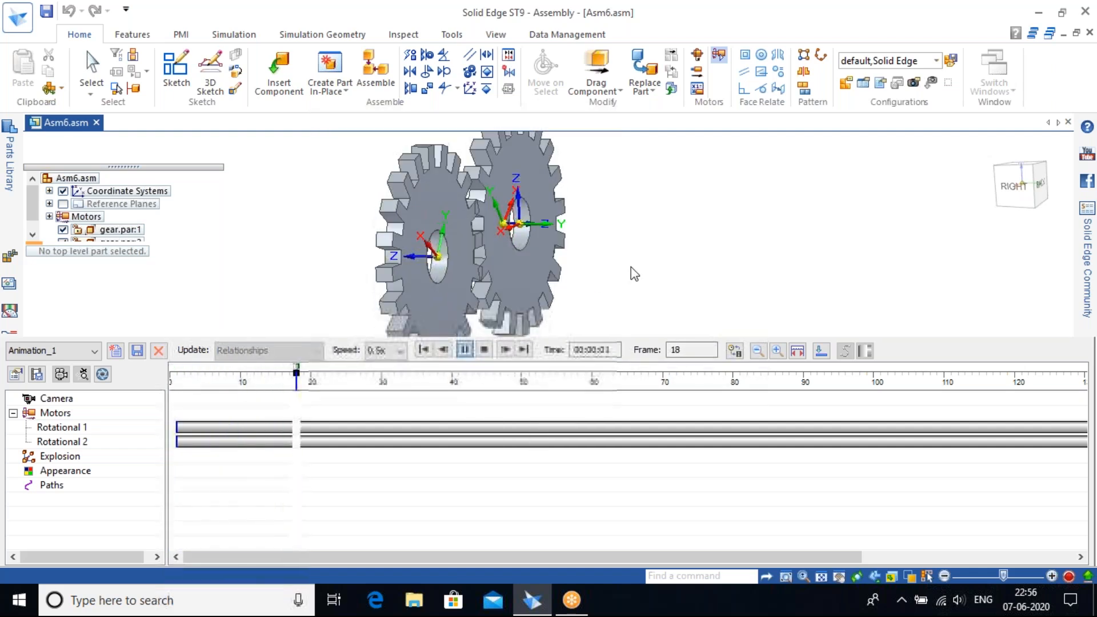
pyautogui.moveTo(617, 276); pyautogui.dragTo(781, 258, button='middle')
pyautogui.scroll(2, 780, 257)
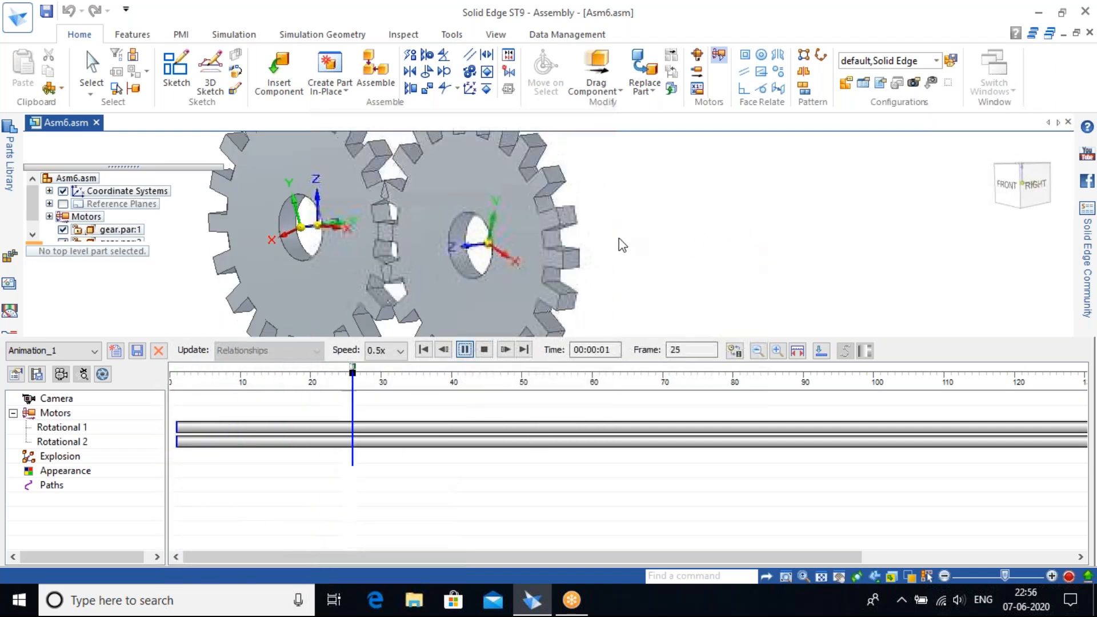
# Stop the gear animation, close the Animation Editor without saving changes, and restore the isometric view.
pyautogui.scroll(-3, 609, 242)
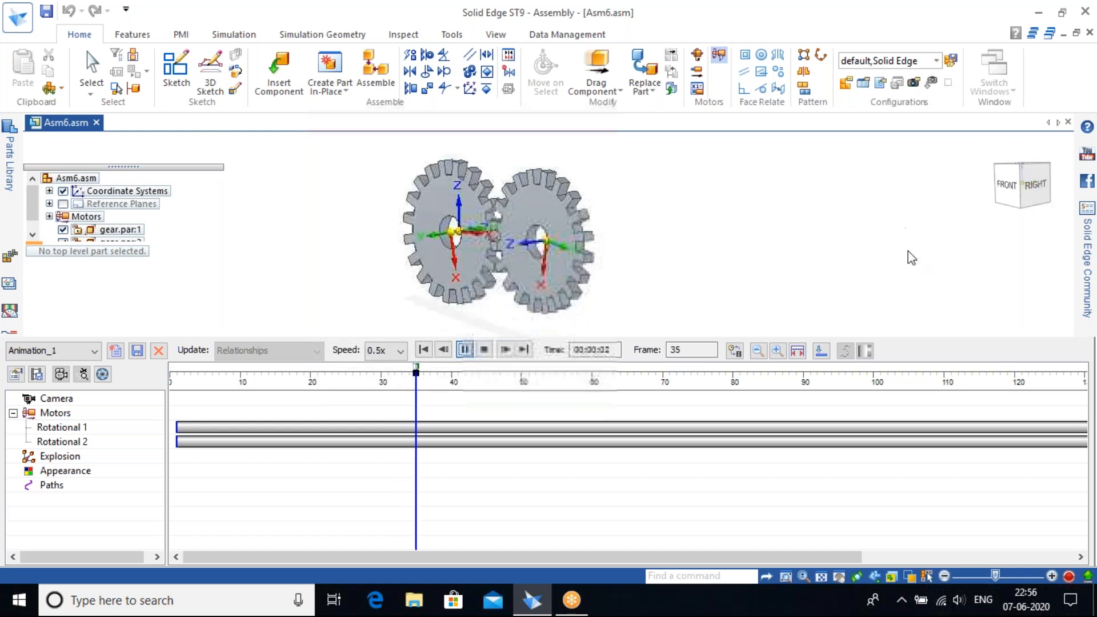
pyautogui.press('Escape')
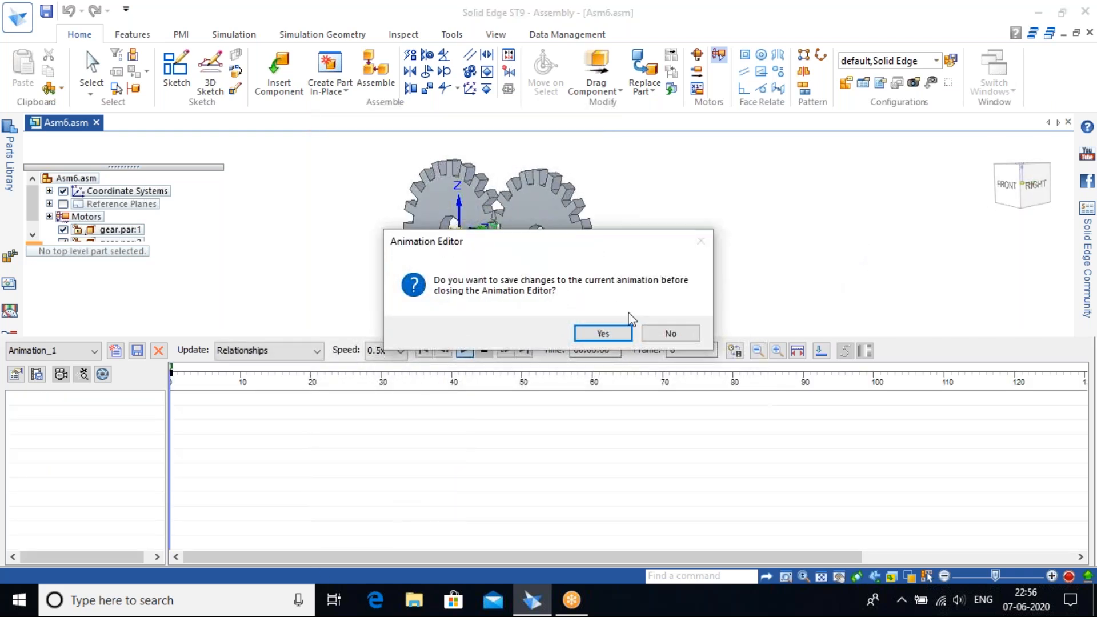
pyautogui.click(654, 334)
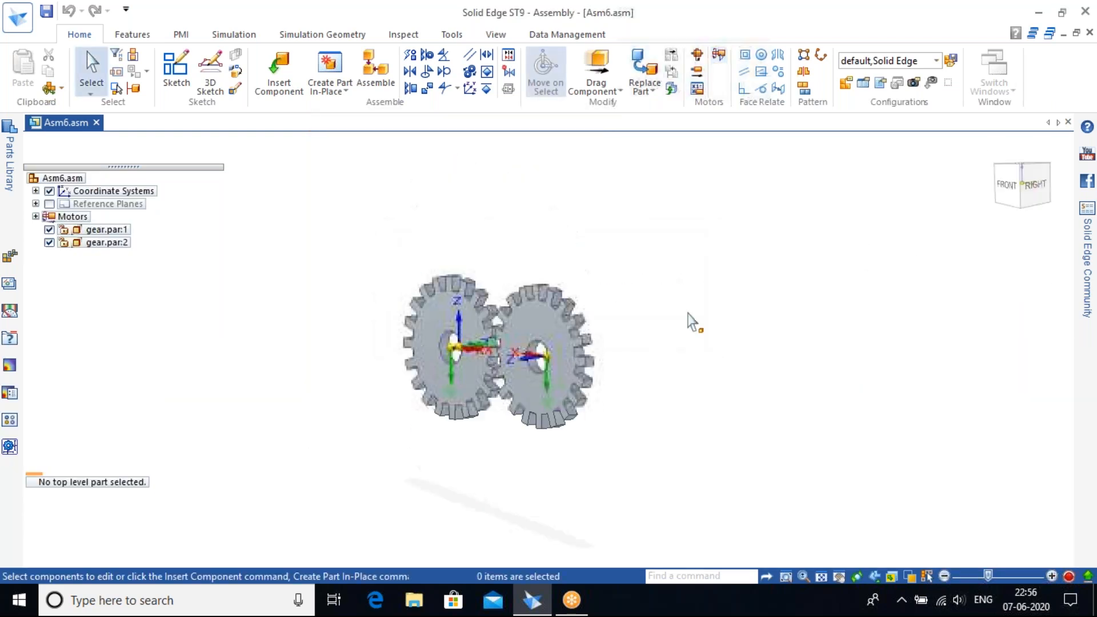
pyautogui.click(992, 150)
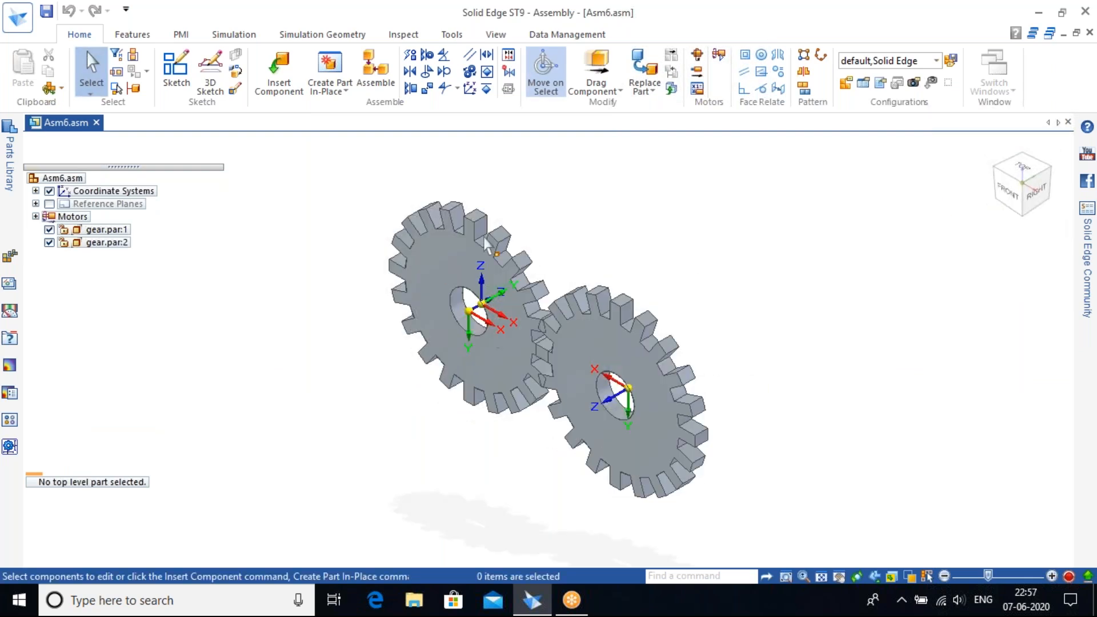
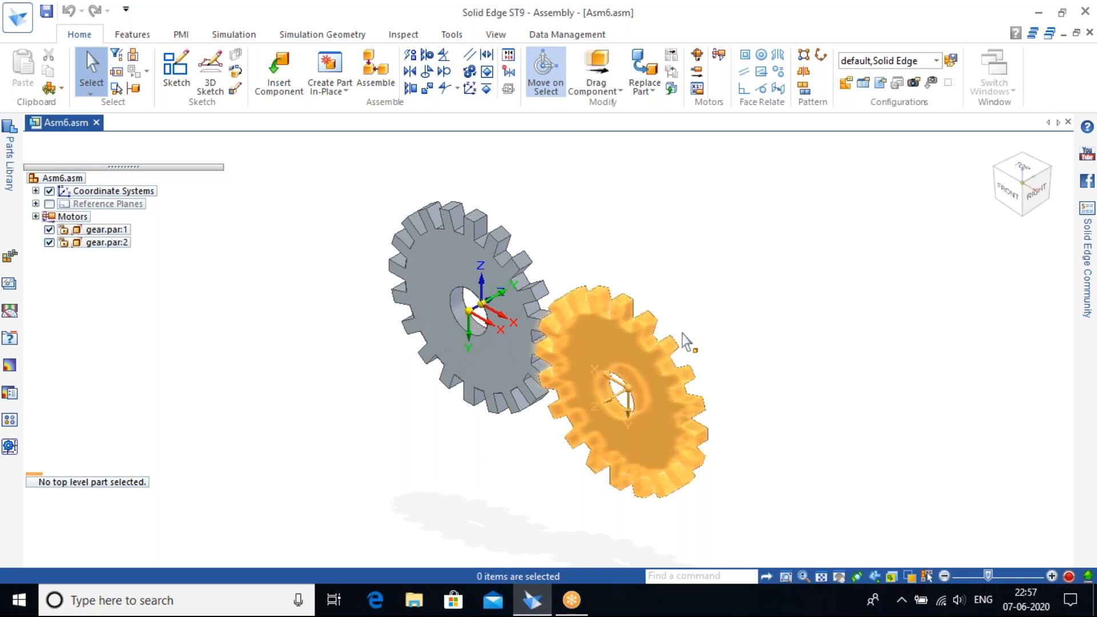
pyautogui.moveTo(735, 320)
pyautogui.mouseDown(button='middle')
pyautogui.moveTo(790, 204)
pyautogui.moveTo(796, 297)
pyautogui.moveTo(600, 441)
pyautogui.moveTo(656, 360)
pyautogui.moveTo(648, 388)
pyautogui.moveTo(612, 278)
pyautogui.mouseUp(button='middle')
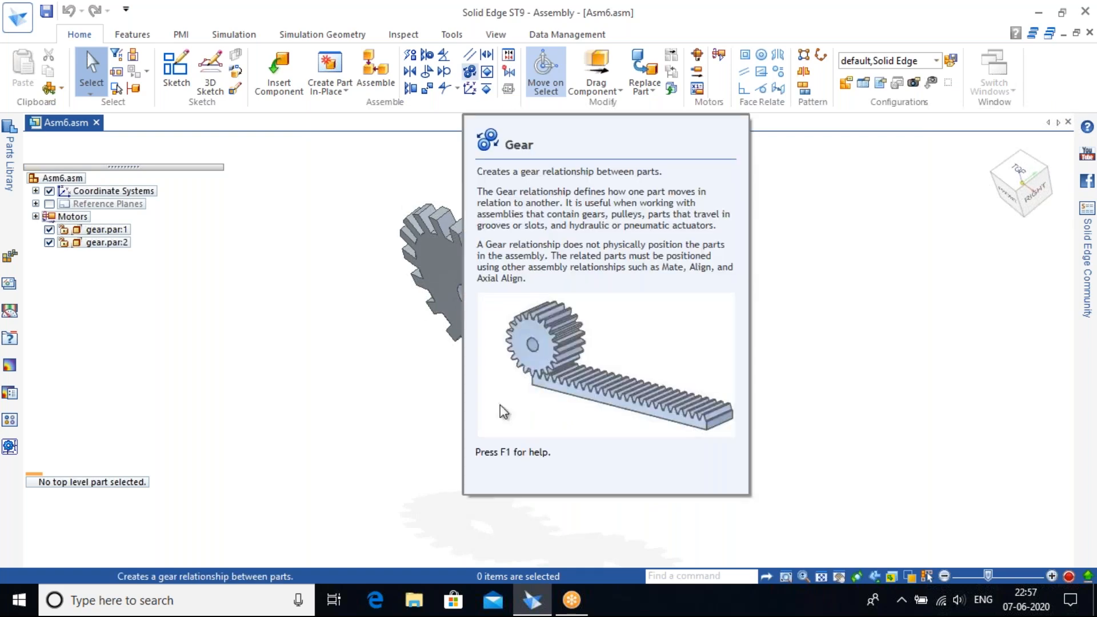
pyautogui.click(456, 88)
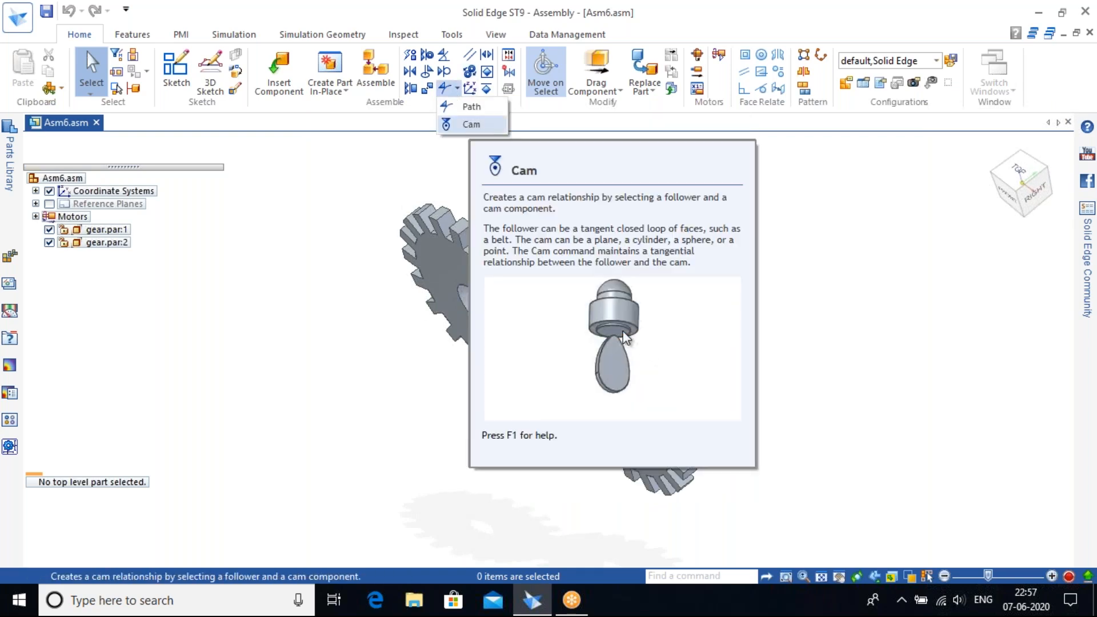
pyautogui.click(527, 131)
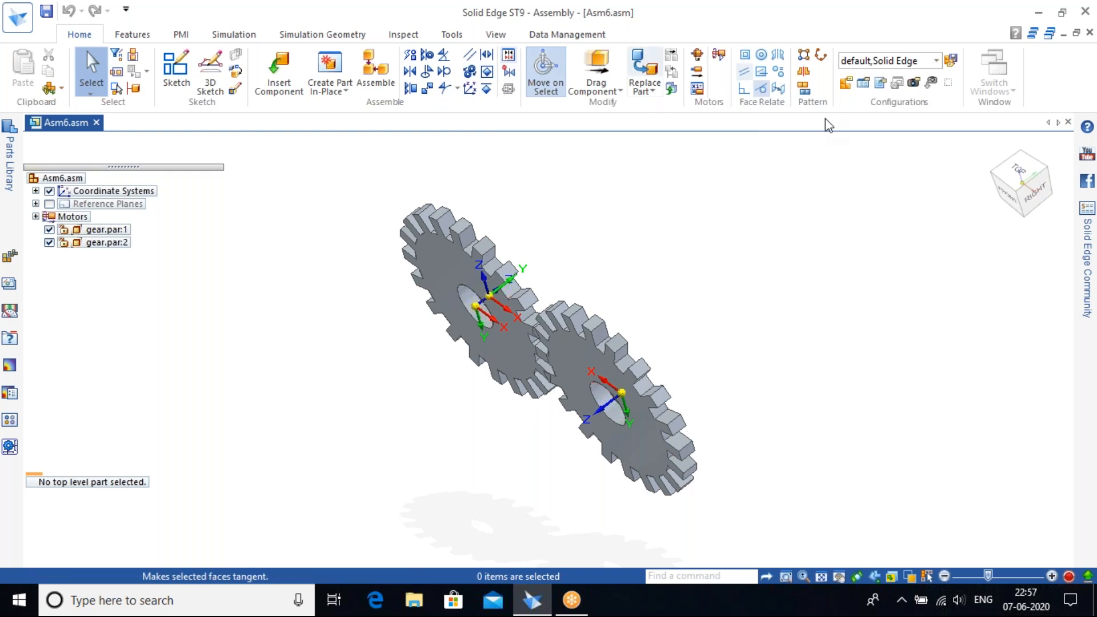
pyautogui.click(992, 150)
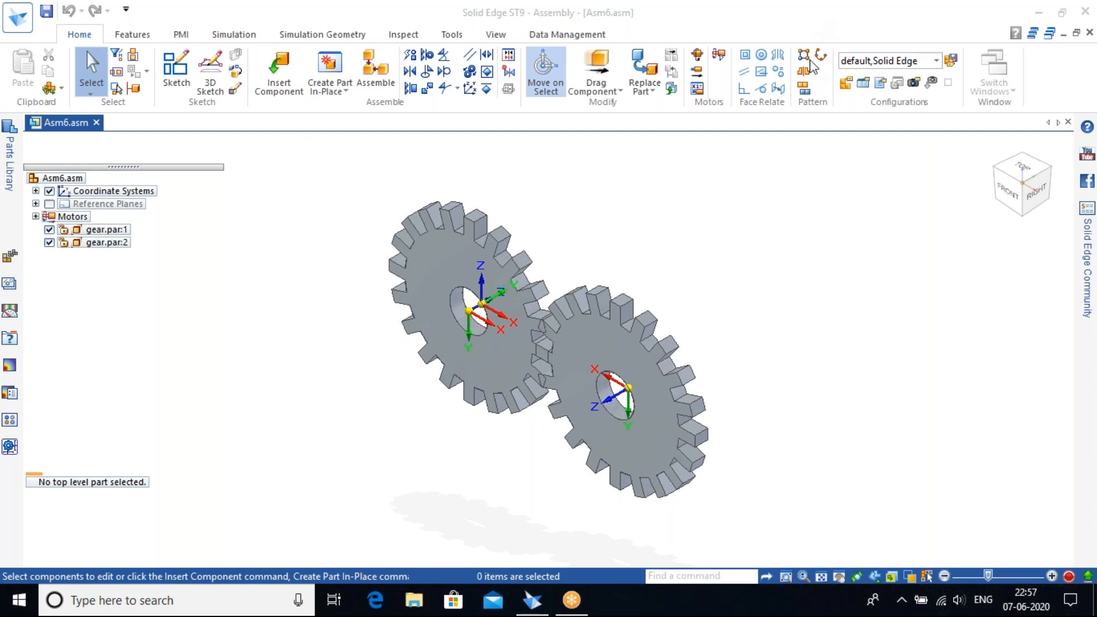
# Examine the status of the Axial and Gear relationships in the assembly's relationship manager.
pyautogui.click(509, 56)
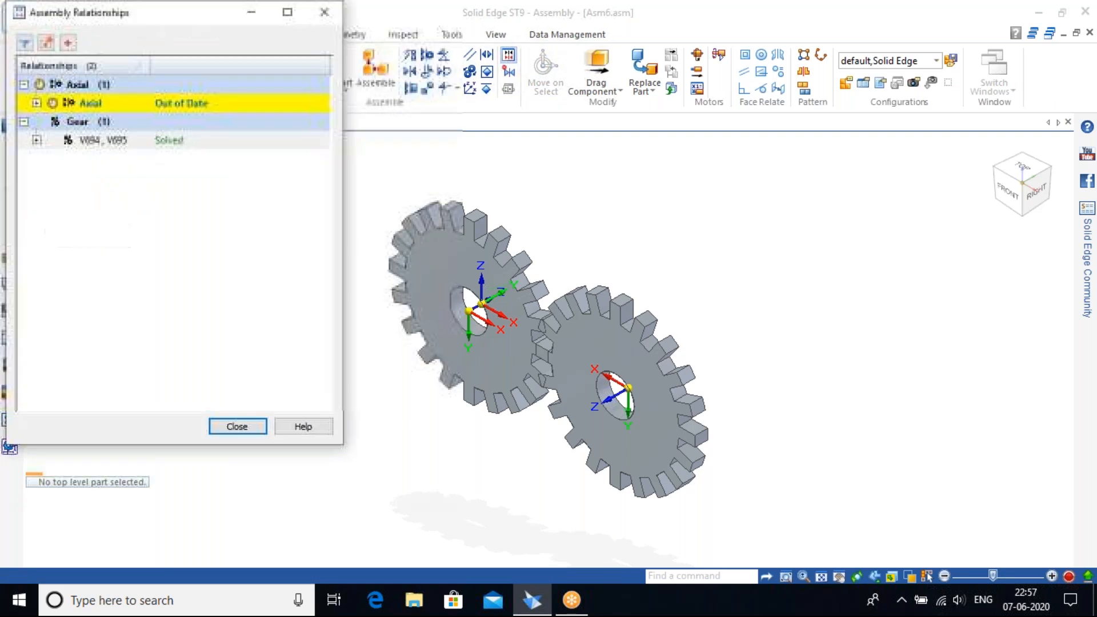
pyautogui.moveTo(199, 21); pyautogui.dragTo(539, 67)
pyautogui.click(406, 149)
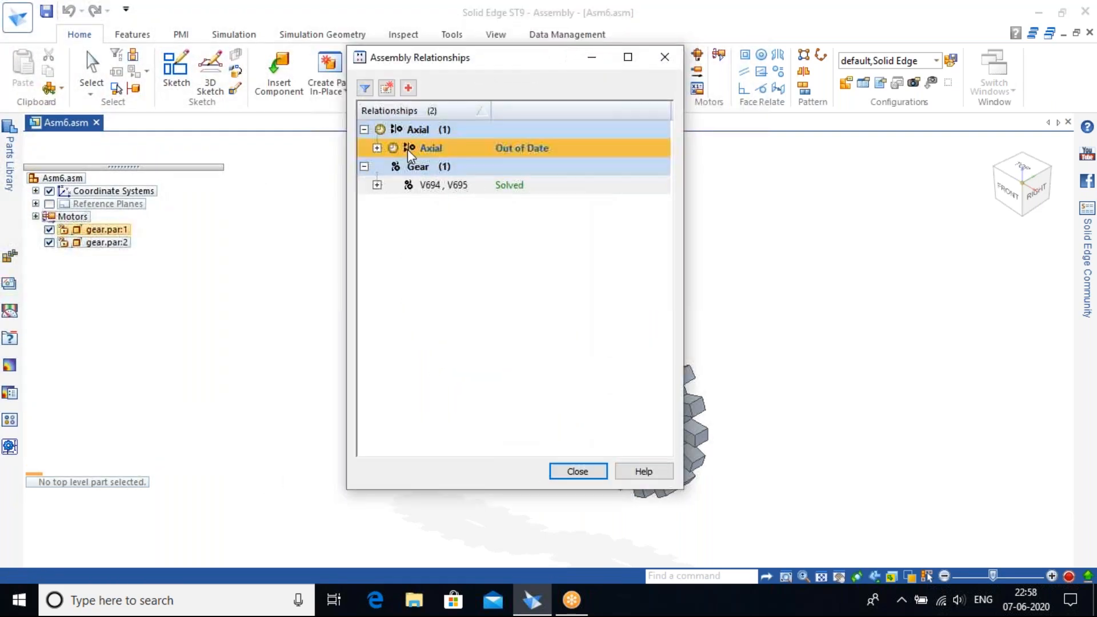
pyautogui.click(407, 185)
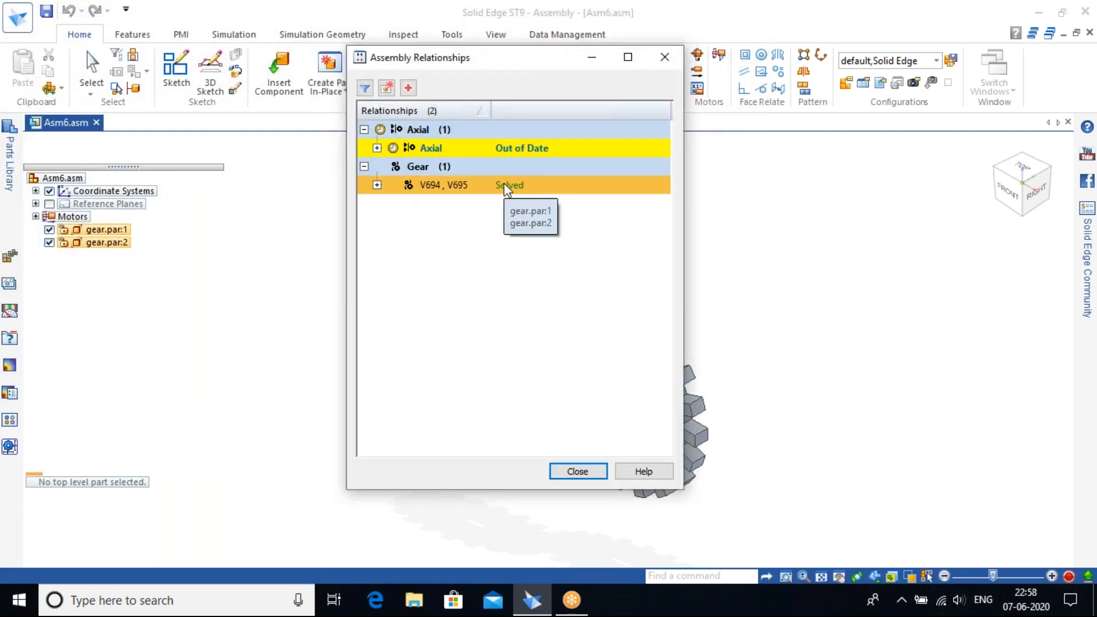
pyautogui.click(444, 147)
pyautogui.click(545, 182)
pyautogui.click(485, 152)
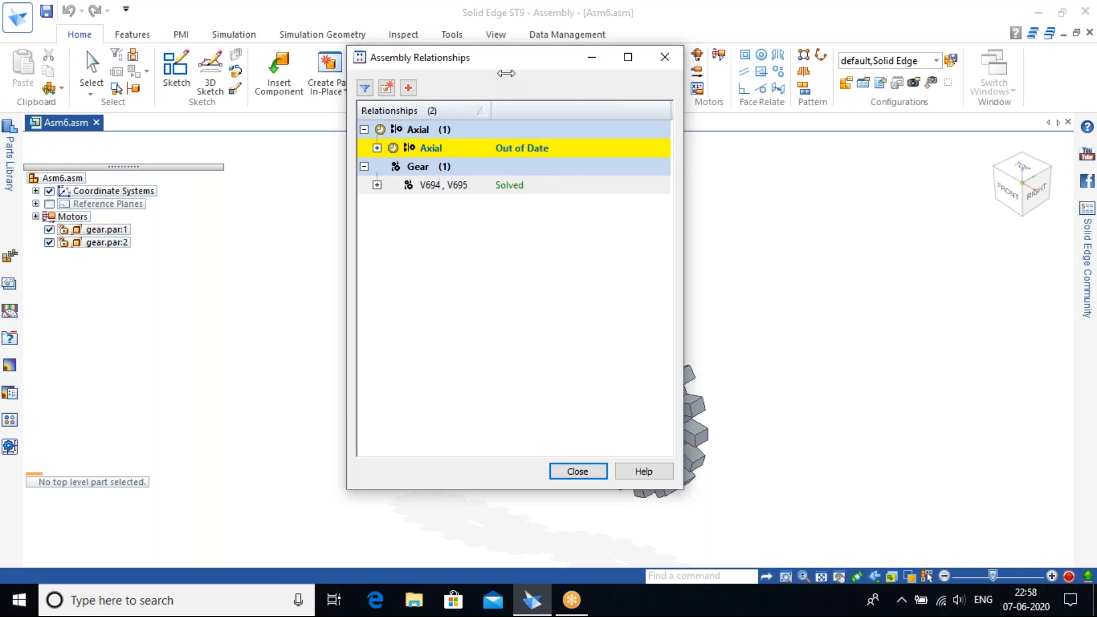
pyautogui.moveTo(519, 66); pyautogui.dragTo(825, 104)
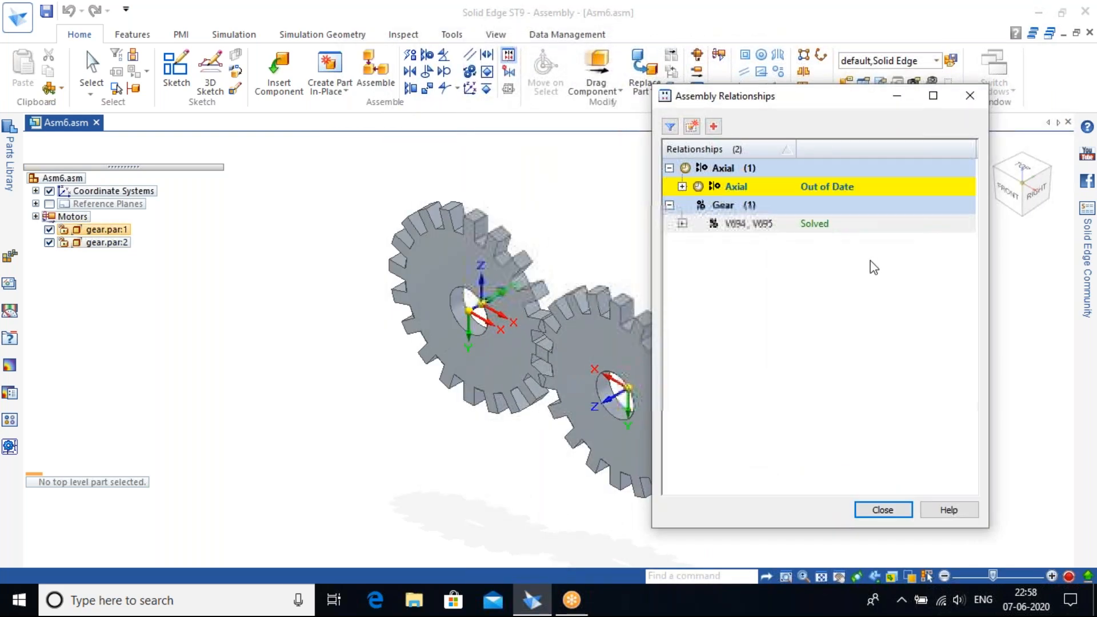
# Try to refresh the out-of-date Axial relationship on gear.par:1 by suppressing and unsuppressing it.
pyautogui.click(823, 185)
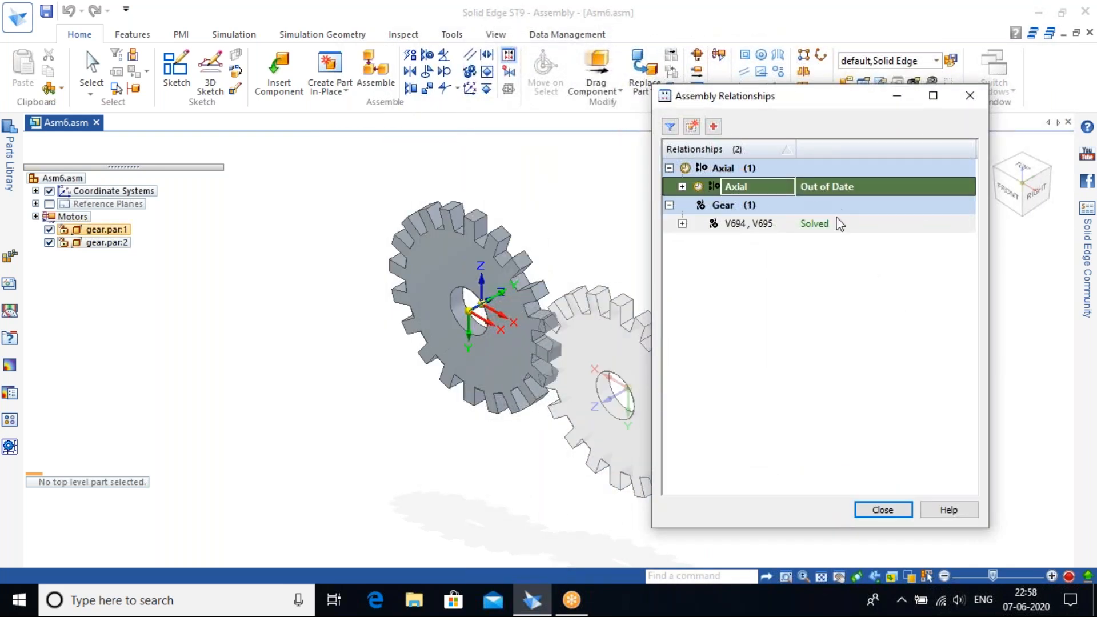
pyautogui.rightClick(830, 186)
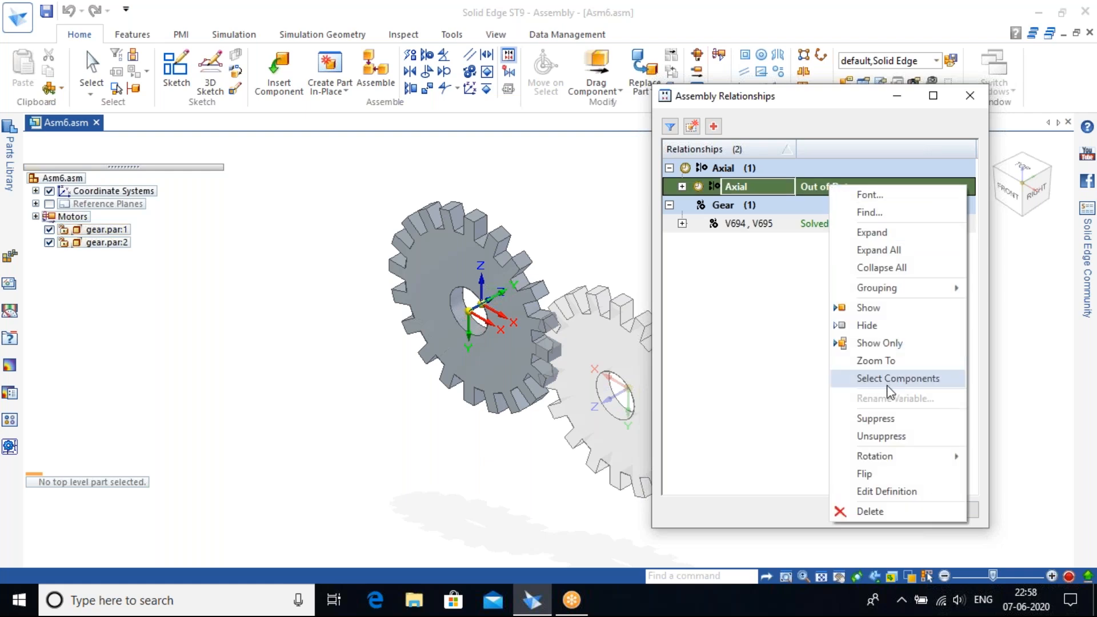
pyautogui.click(886, 438)
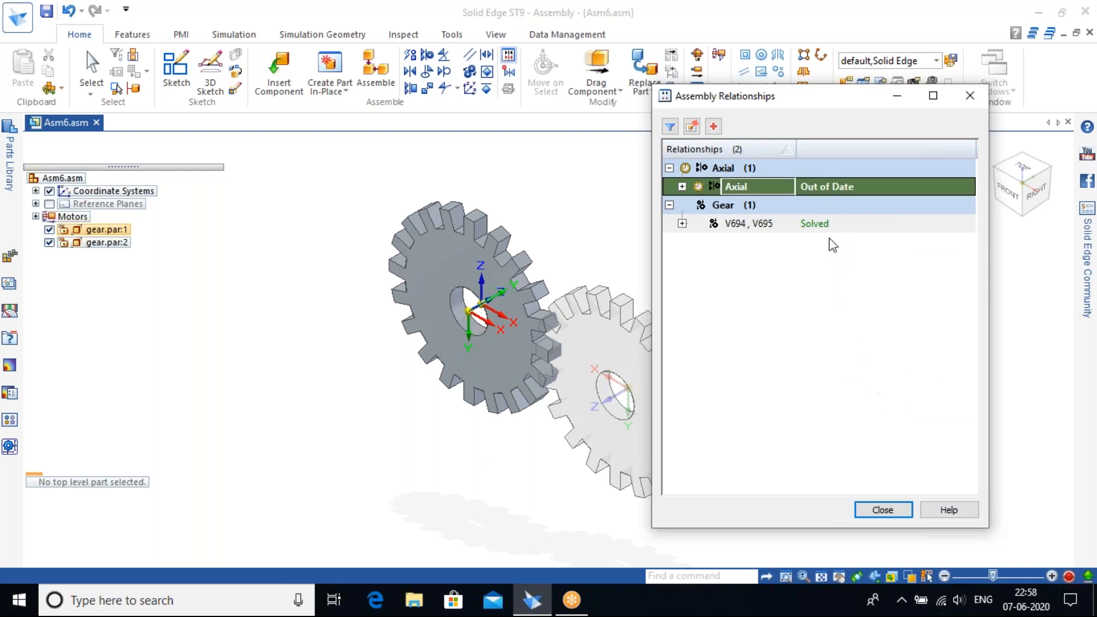
pyautogui.rightClick(827, 187)
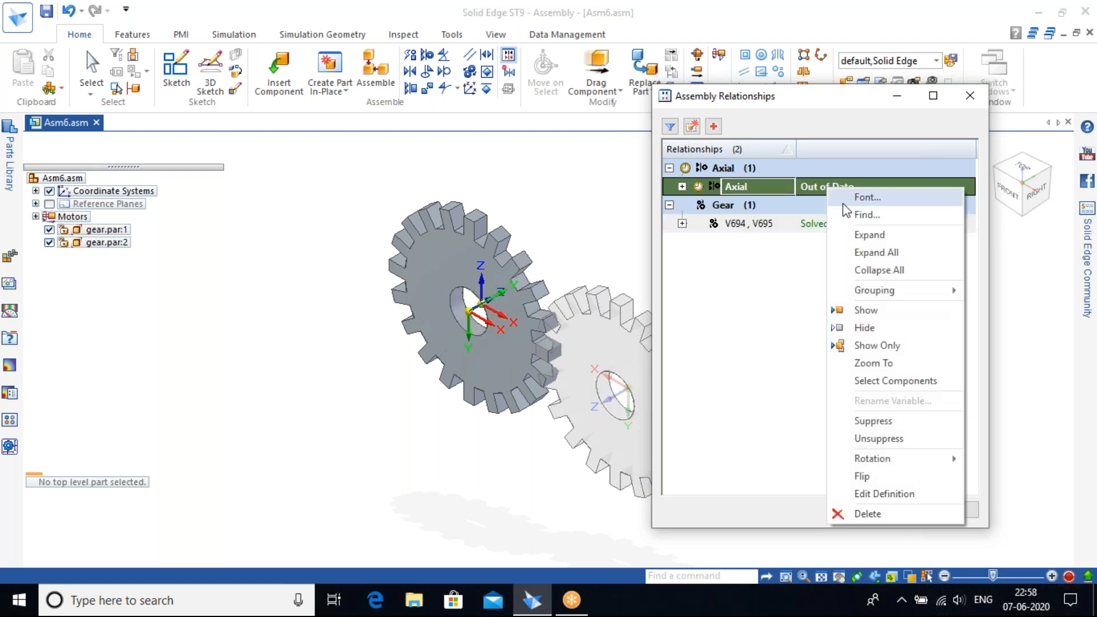
pyautogui.click(874, 421)
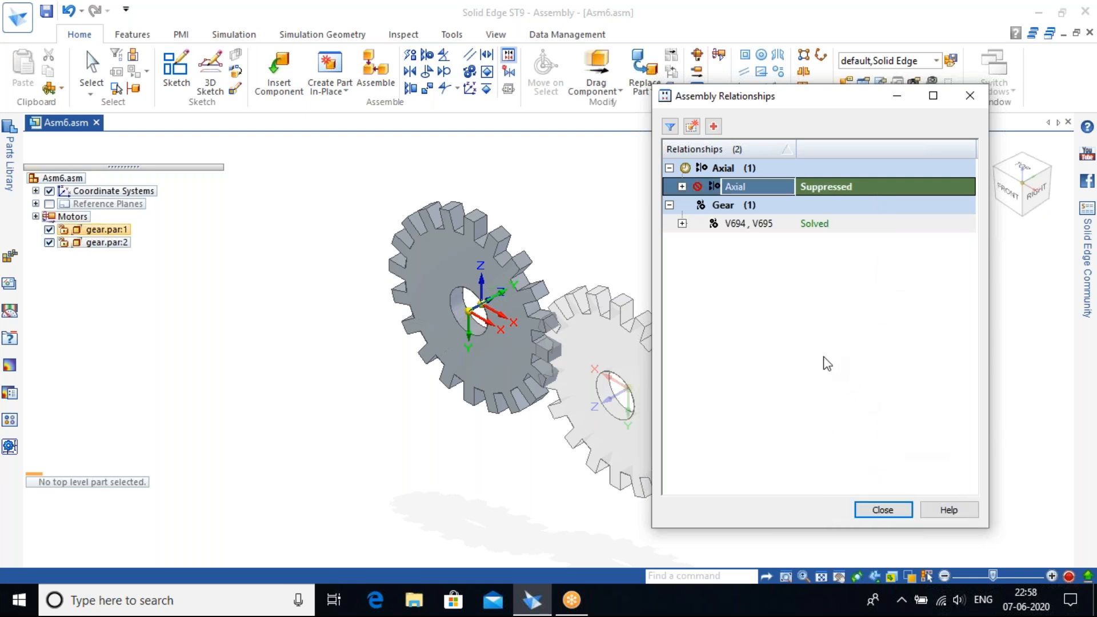
pyautogui.rightClick(773, 190)
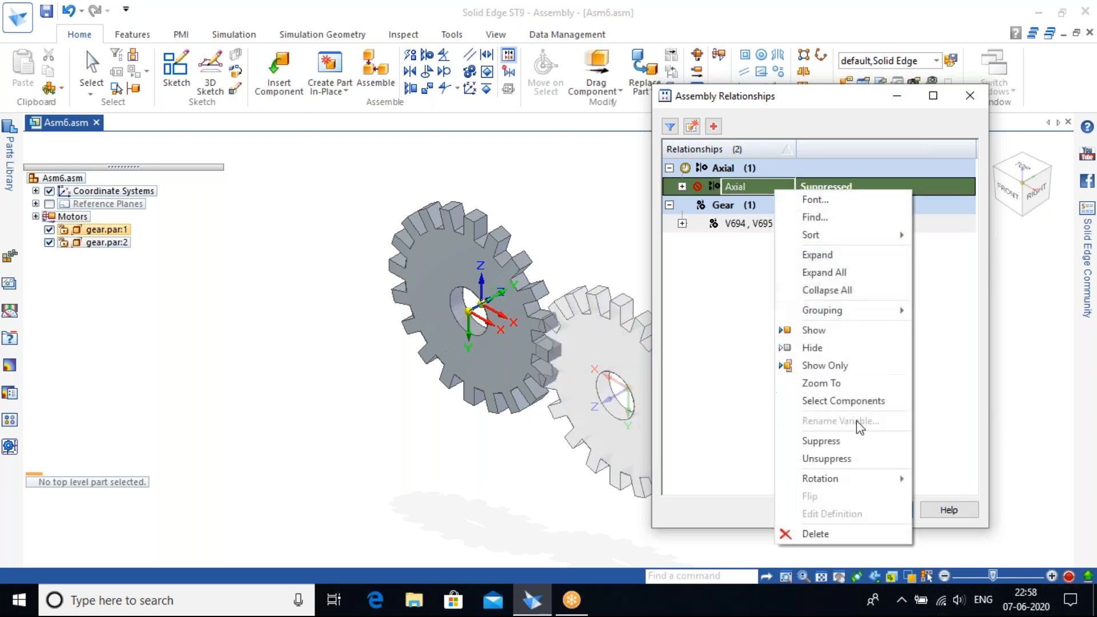
pyautogui.click(837, 458)
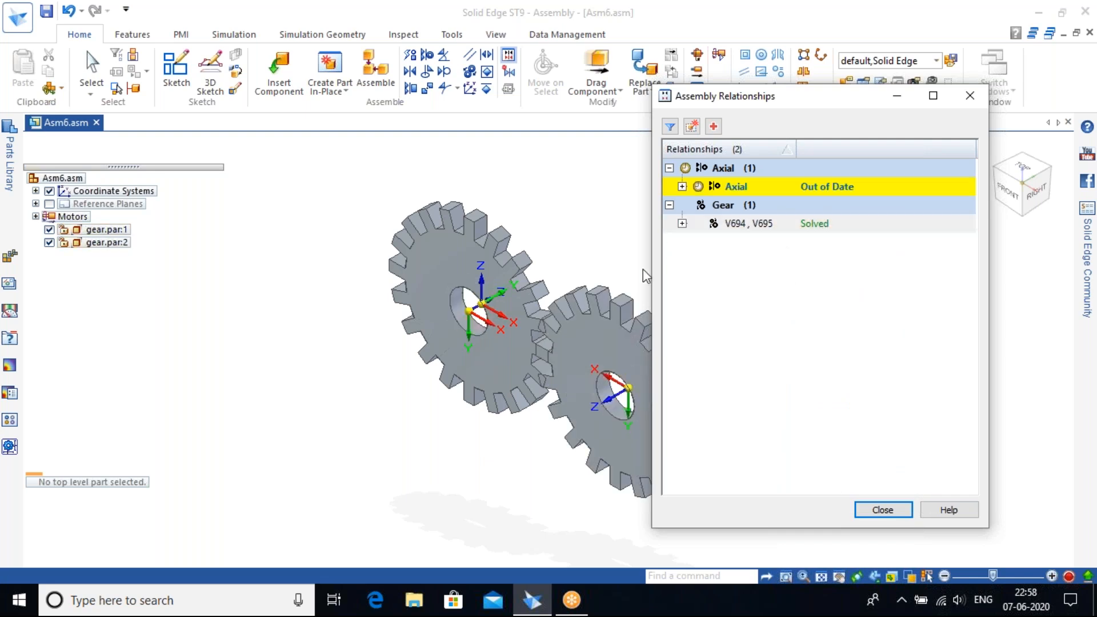
# Inspect the Axial relationship's component and rotation setting, highlight the Gear relationship's faces on both gears, and close the relationship manager.
pyautogui.scroll(5, 501, 289)
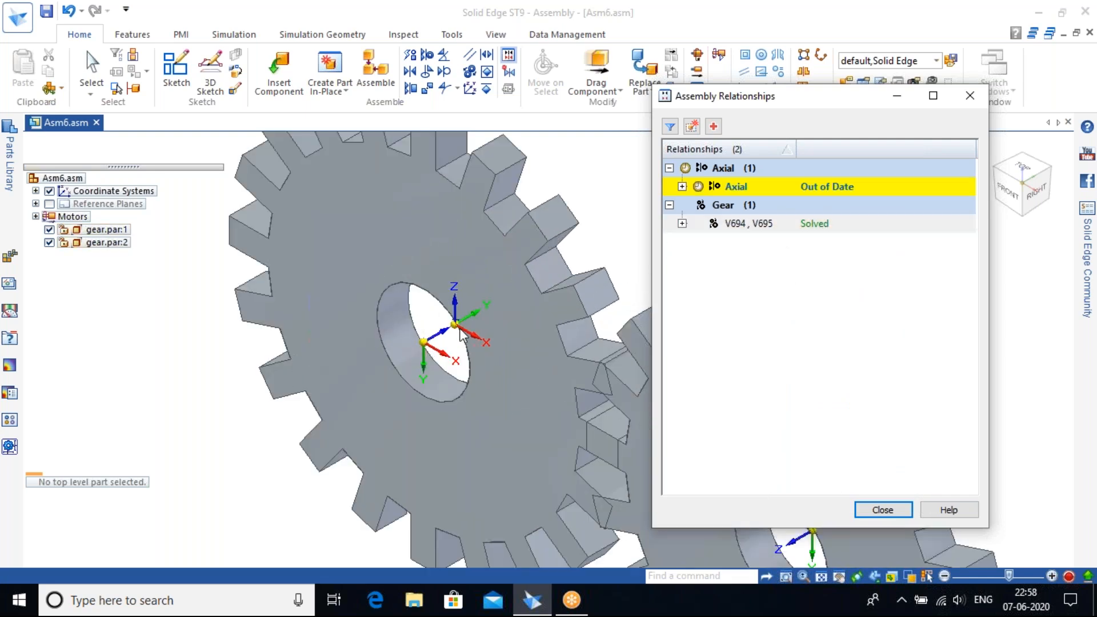
pyautogui.click(682, 186)
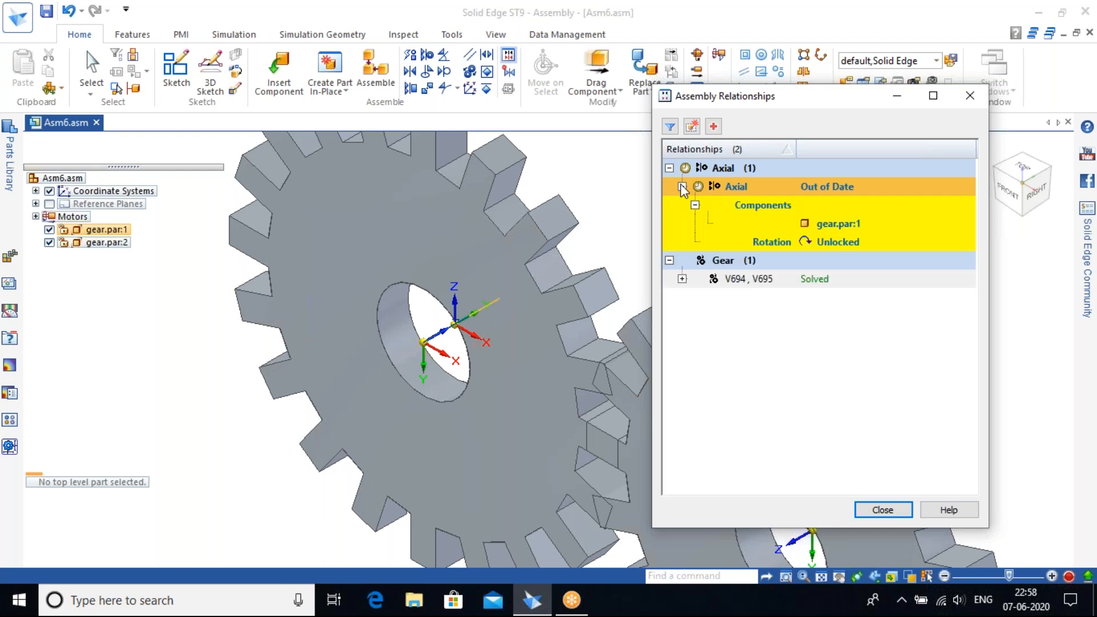
pyautogui.click(813, 242)
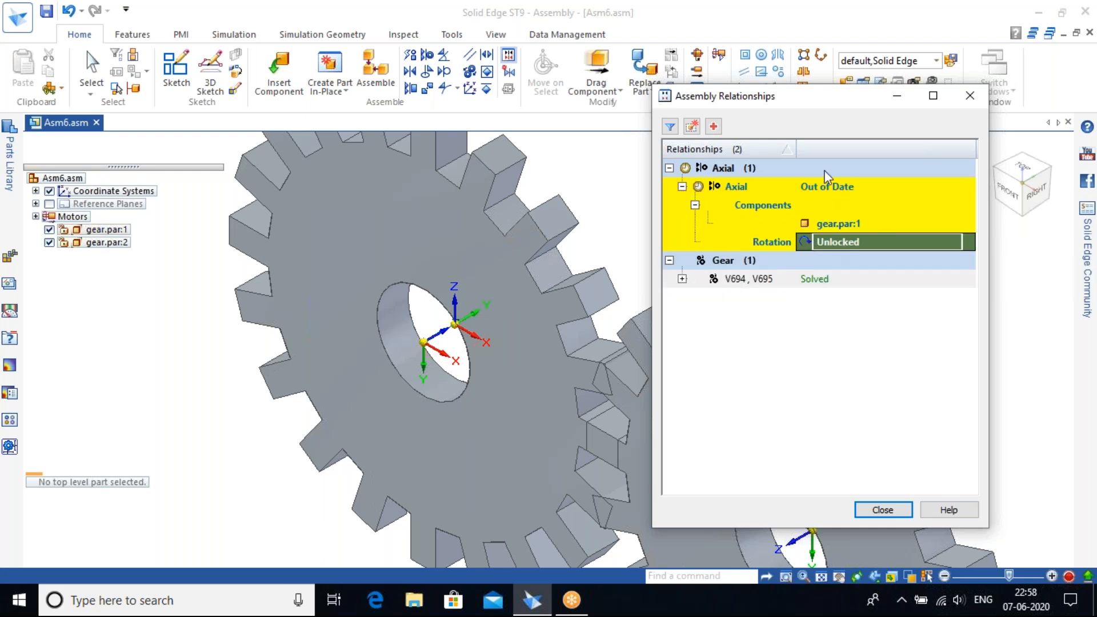
pyautogui.click(682, 186)
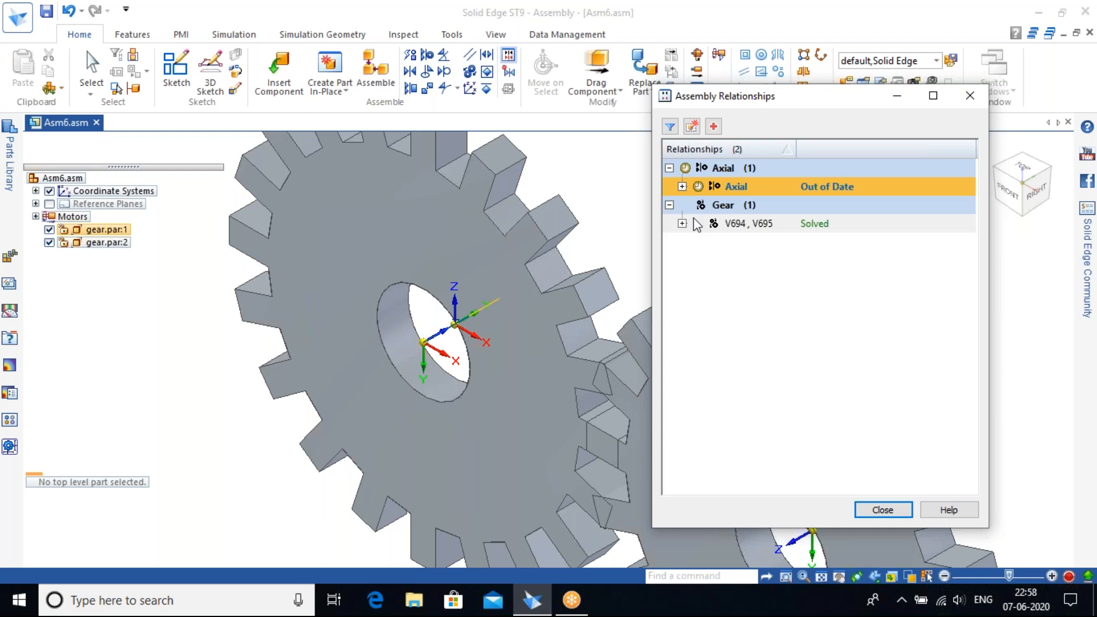
pyautogui.click(783, 225)
pyautogui.scroll(-3, 460, 331)
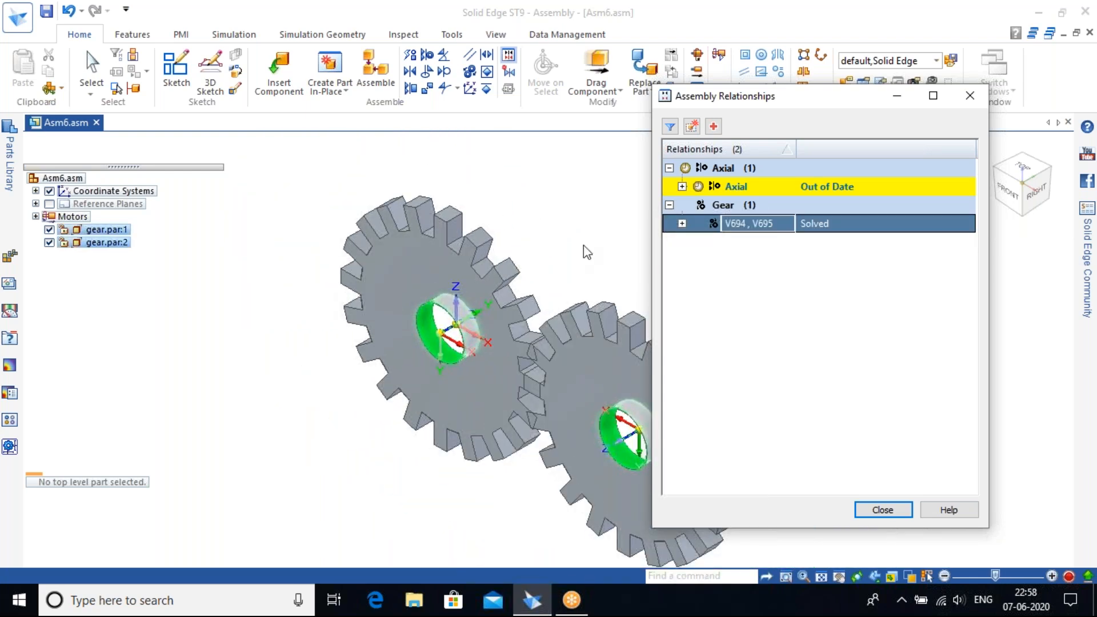
pyautogui.click(969, 95)
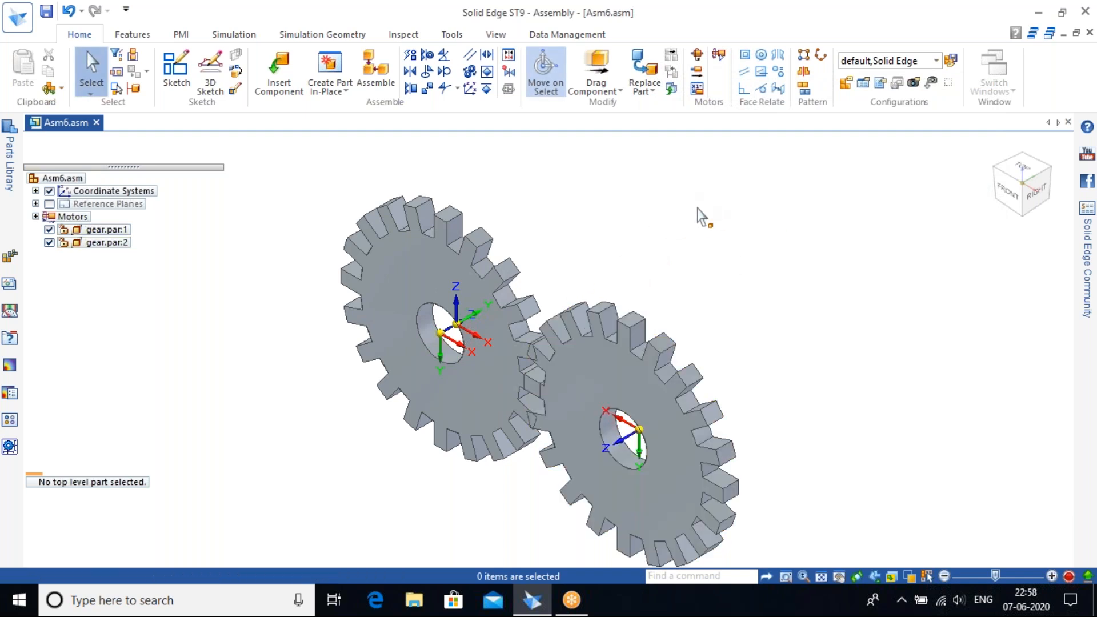
# Close Asm6.asm without saving the document or its default display configuration.
pyautogui.keyDown('shift'); pyautogui.moveTo(698, 216); pyautogui.dragTo(550, 252, button='middle'); pyautogui.keyUp('shift')
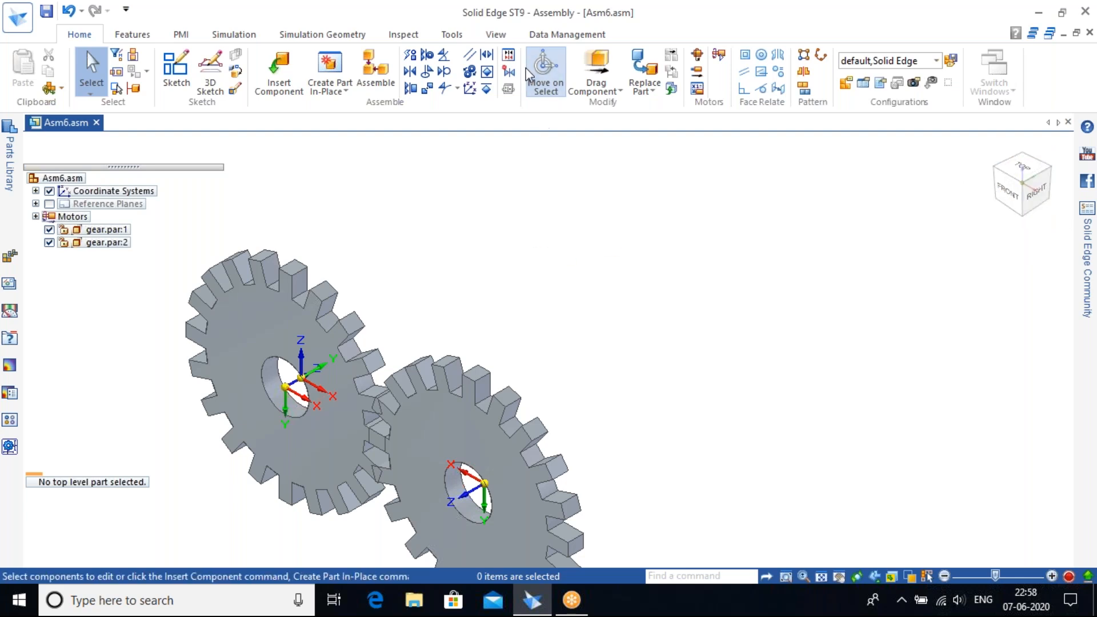
pyautogui.click(1068, 122)
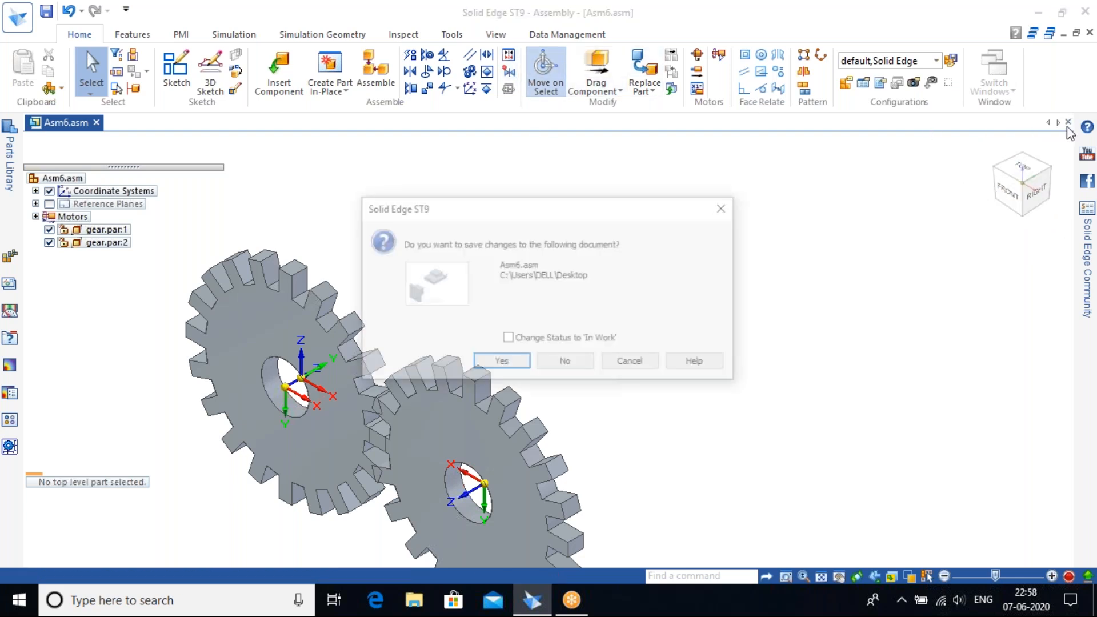
pyautogui.click(568, 365)
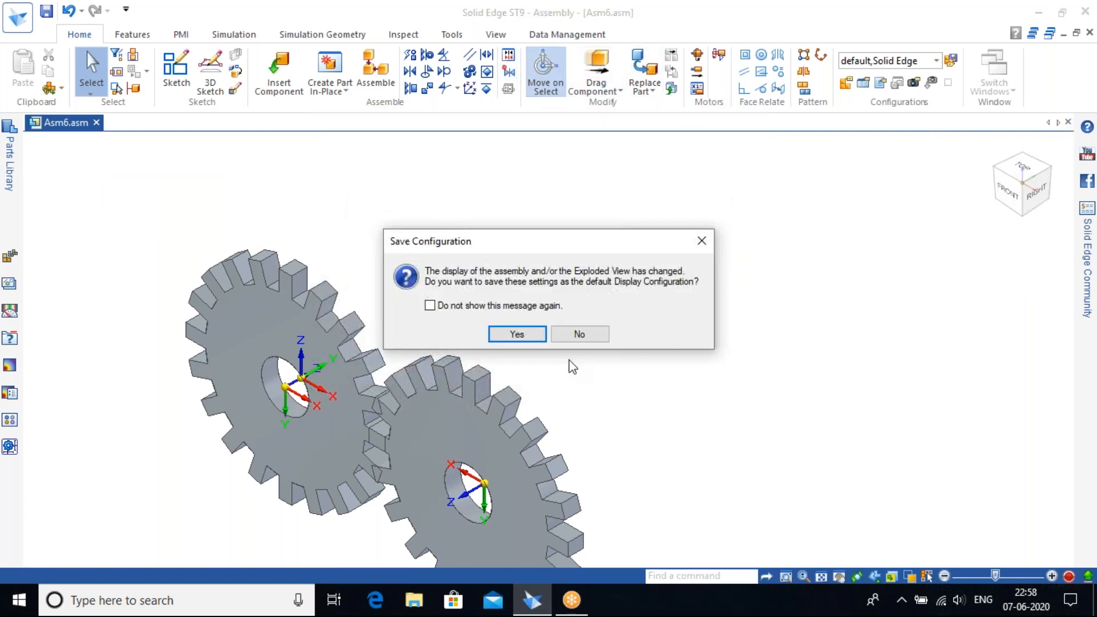
pyautogui.click(580, 334)
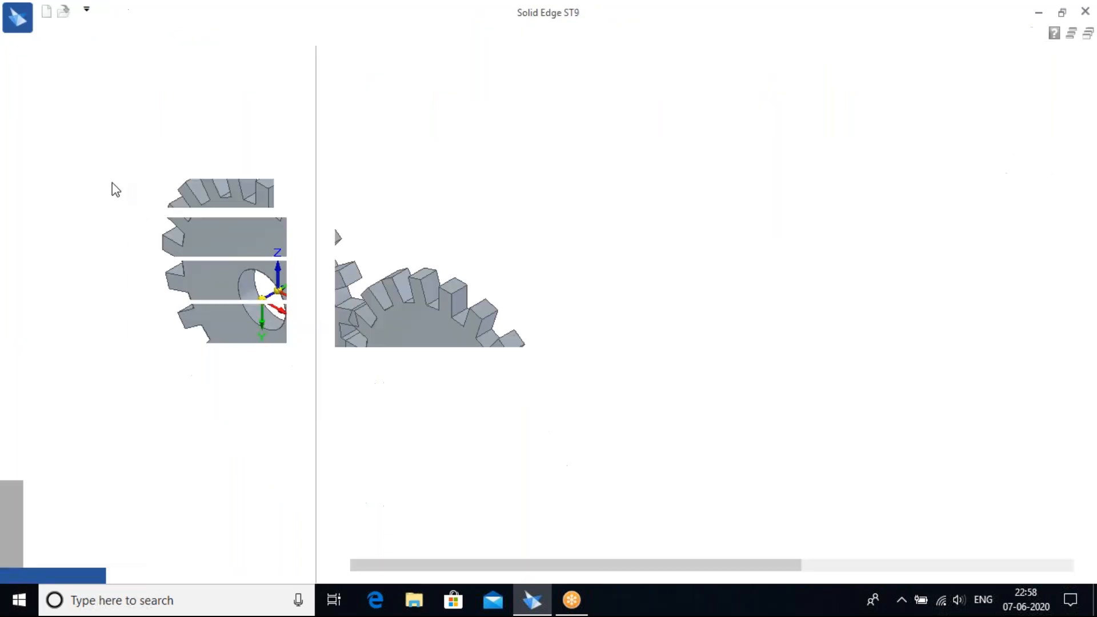
# Create a new ISO Metric Assembly document and check its Engineering Reference and Select Tools.
pyautogui.moveTo(84, 108)
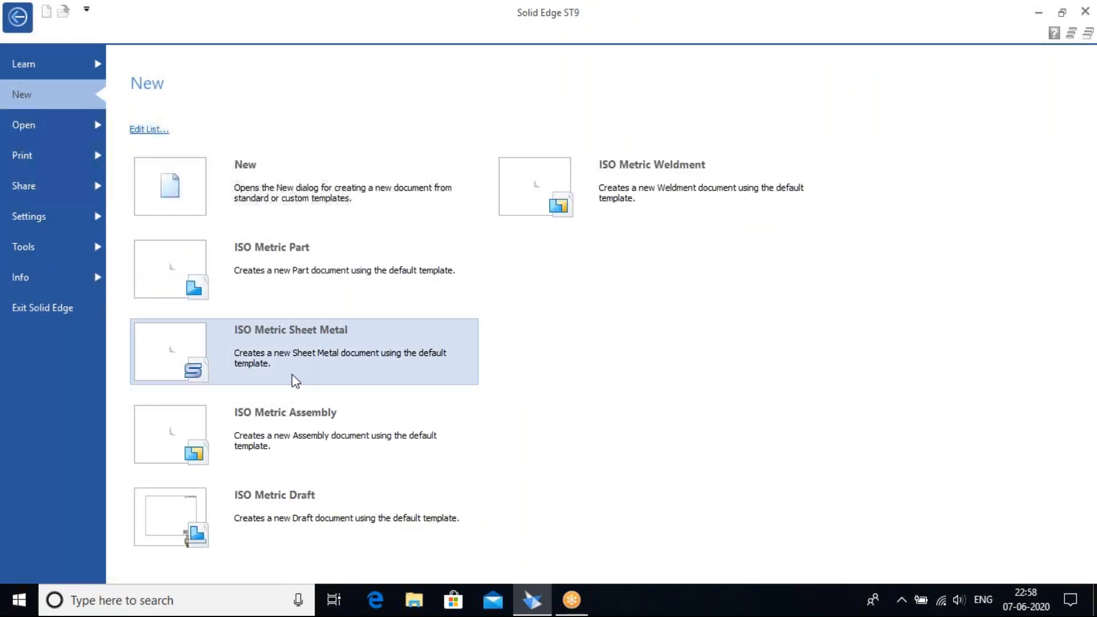
pyautogui.click(289, 413)
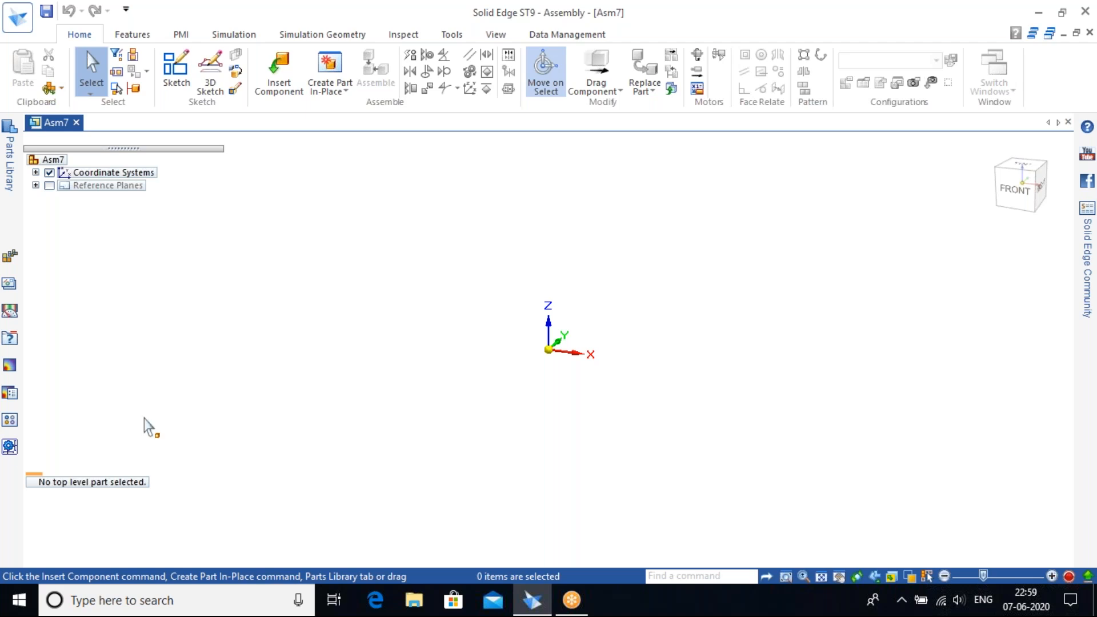
pyautogui.click(10, 447)
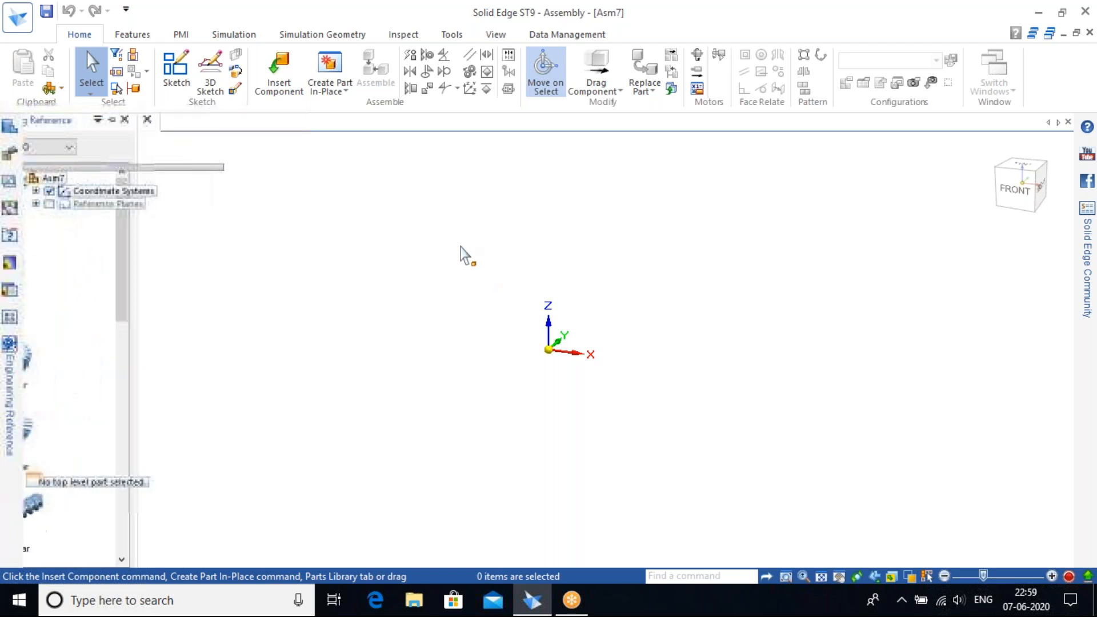
pyautogui.click(9, 237)
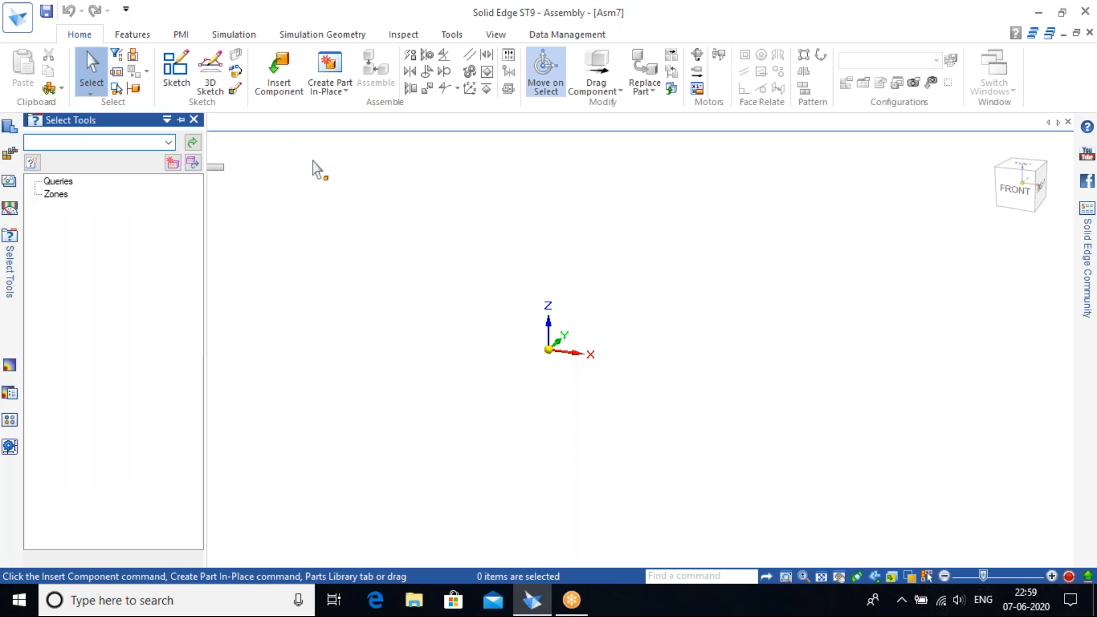
# Insert the cam part from the Desktop parts library into the assembly.
pyautogui.click(282, 64)
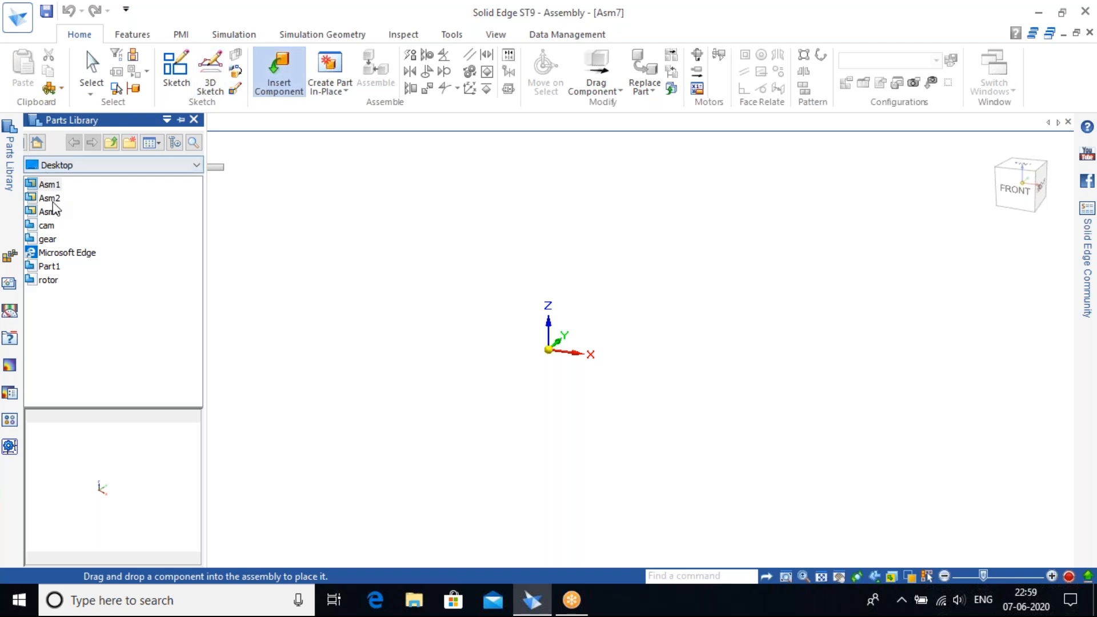
pyautogui.click(47, 239)
pyautogui.moveTo(46, 225); pyautogui.dragTo(591, 282)
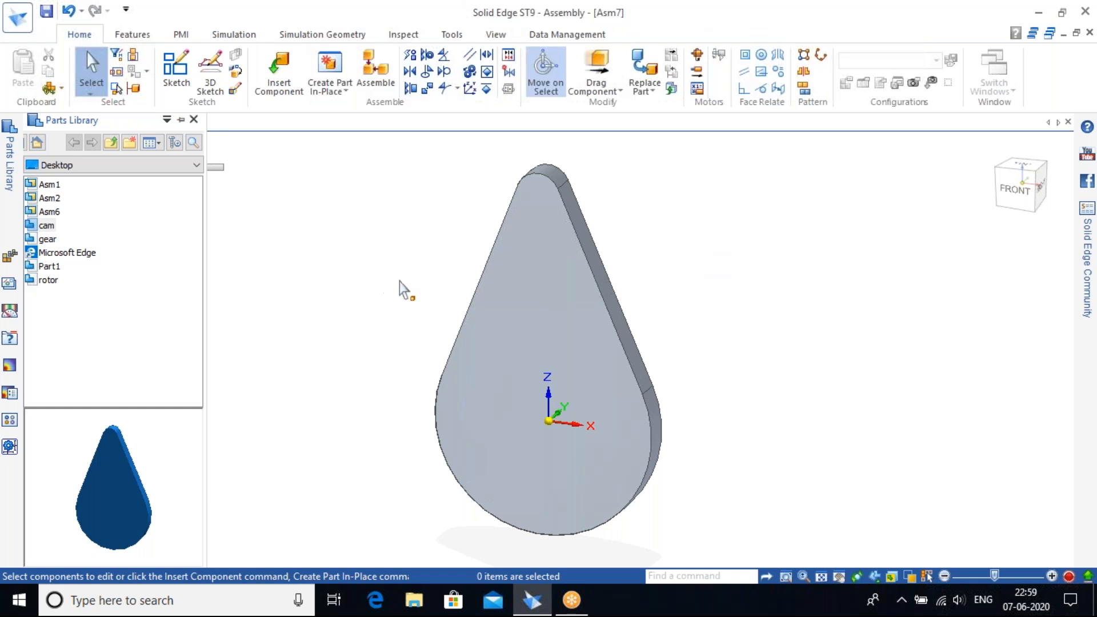
# Place the rotor part beside the cam and undo the insertion of the extra second rotor.
pyautogui.click(40, 281)
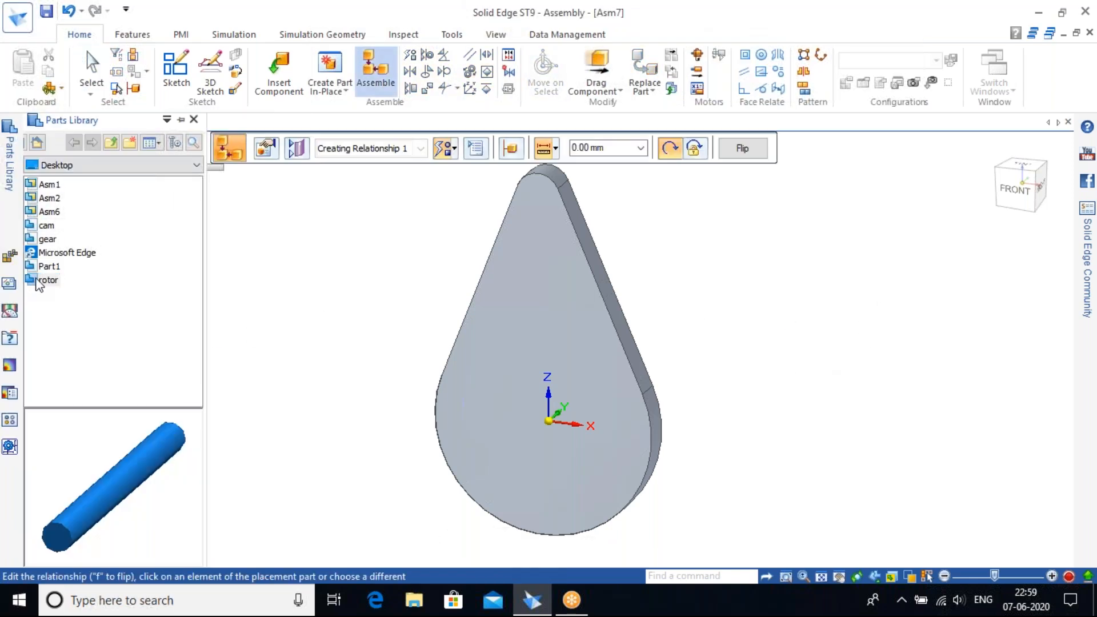
pyautogui.press('Escape')
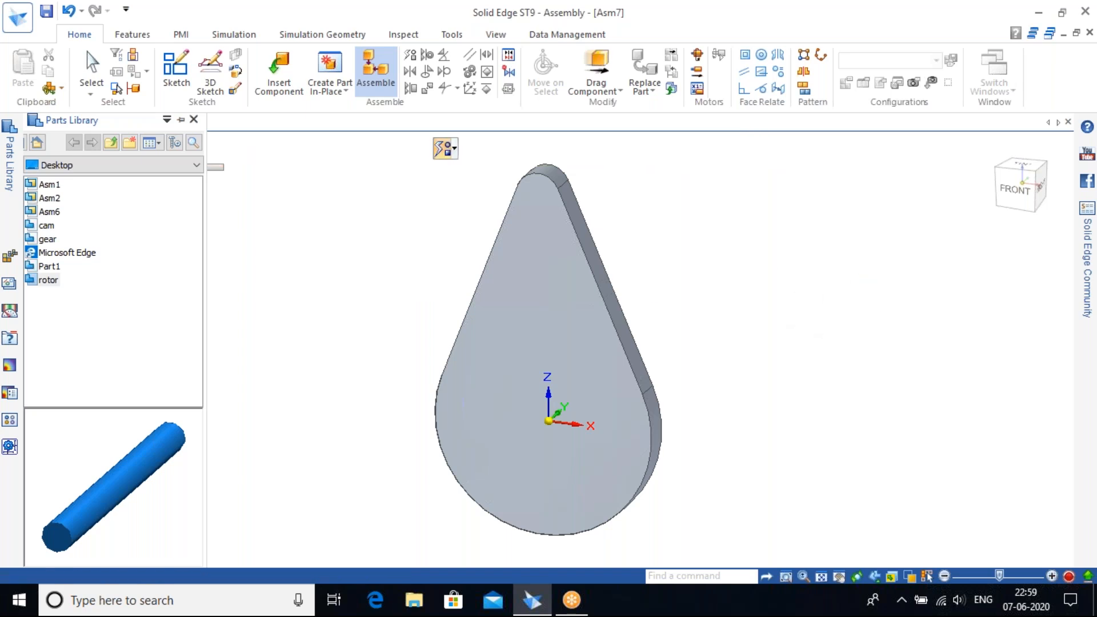
pyautogui.scroll(-1, 775, 327)
pyautogui.scroll(-3, 746, 297)
pyautogui.scroll(4, 477, 257)
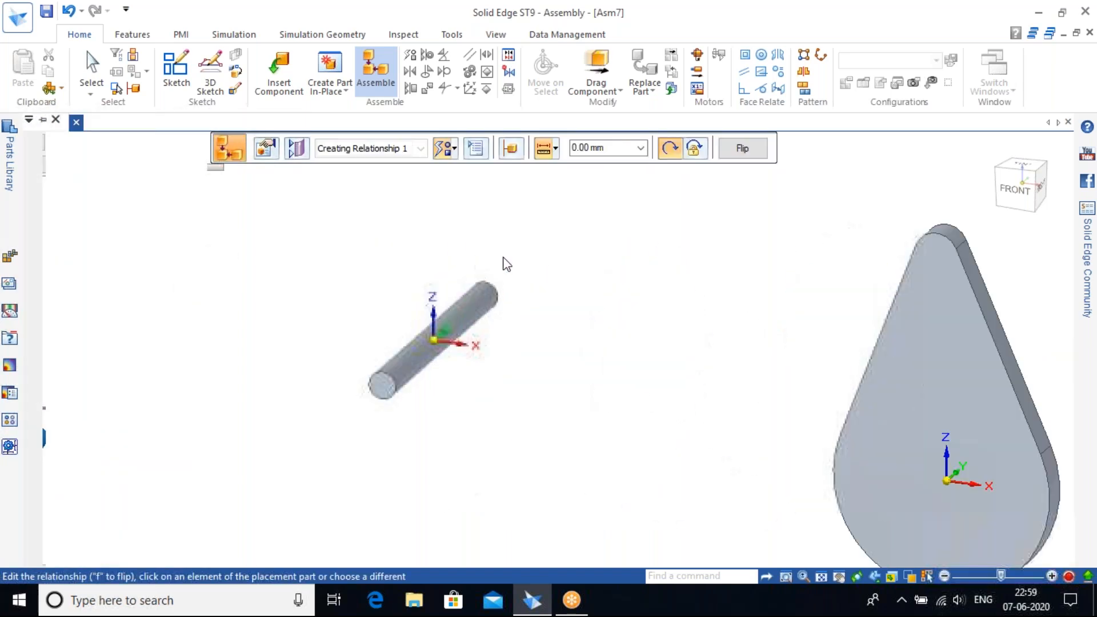
pyautogui.scroll(-3, 502, 263)
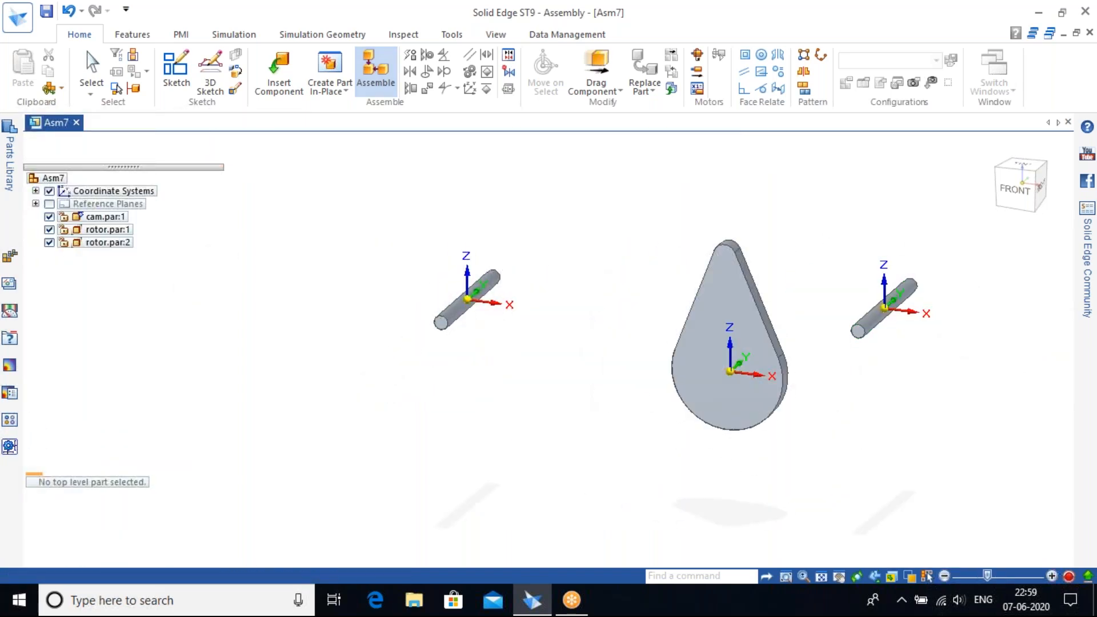
pyautogui.hotkey('ctrl', 'z')
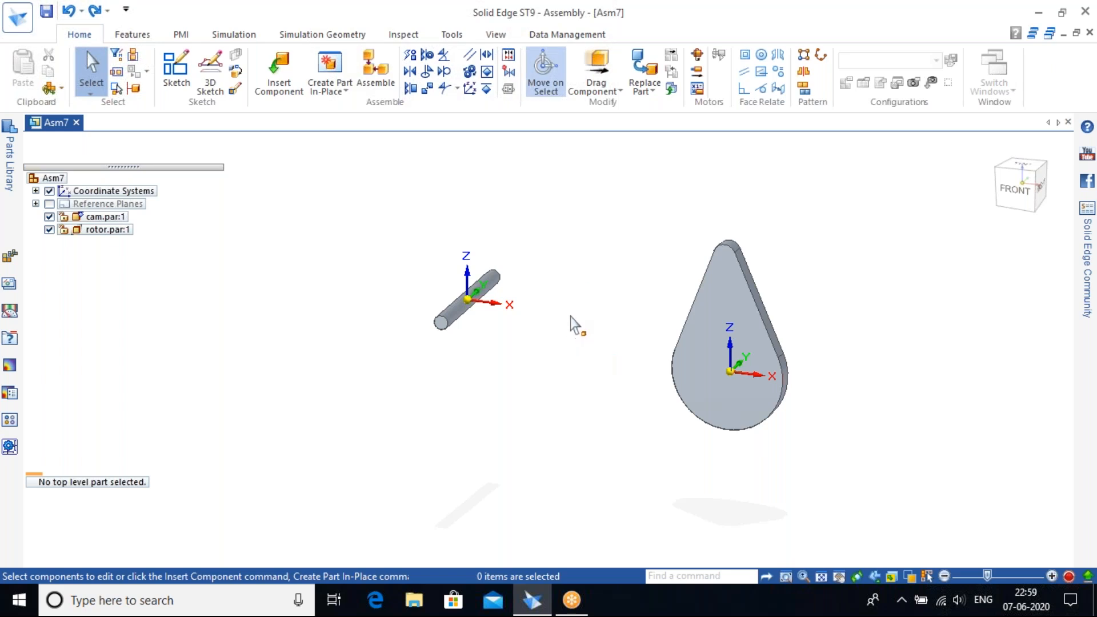
# Mate the rotor's circular end face with the cam's large flat front face at a 0.00 mm offset.
pyautogui.click(991, 150)
pyautogui.scroll(3, 605, 275)
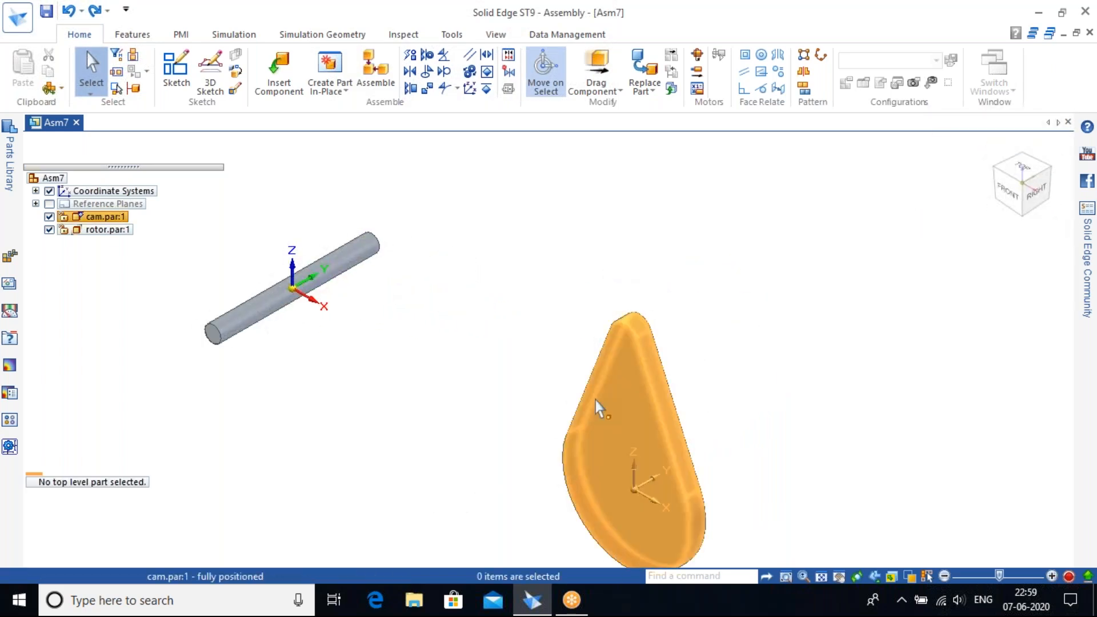
pyautogui.moveTo(392, 191); pyautogui.dragTo(461, 289, button='middle')
pyautogui.moveTo(443, 179); pyautogui.dragTo(419, 214, button='middle')
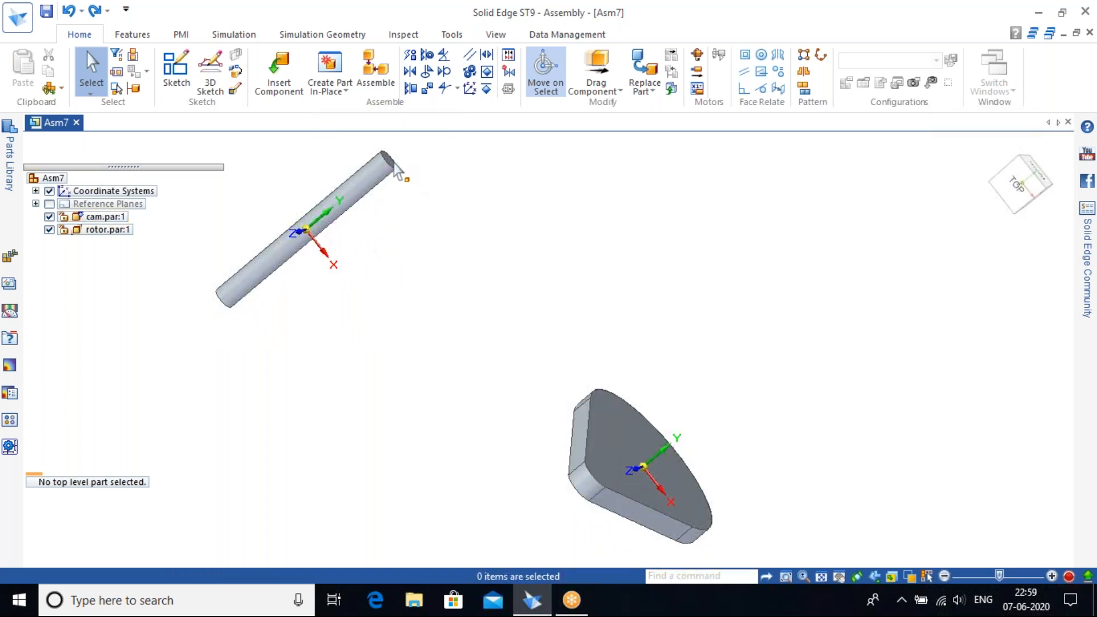
pyautogui.moveTo(517, 212); pyautogui.dragTo(628, 441, button='middle')
pyautogui.moveTo(619, 206); pyautogui.dragTo(480, 264, button='middle')
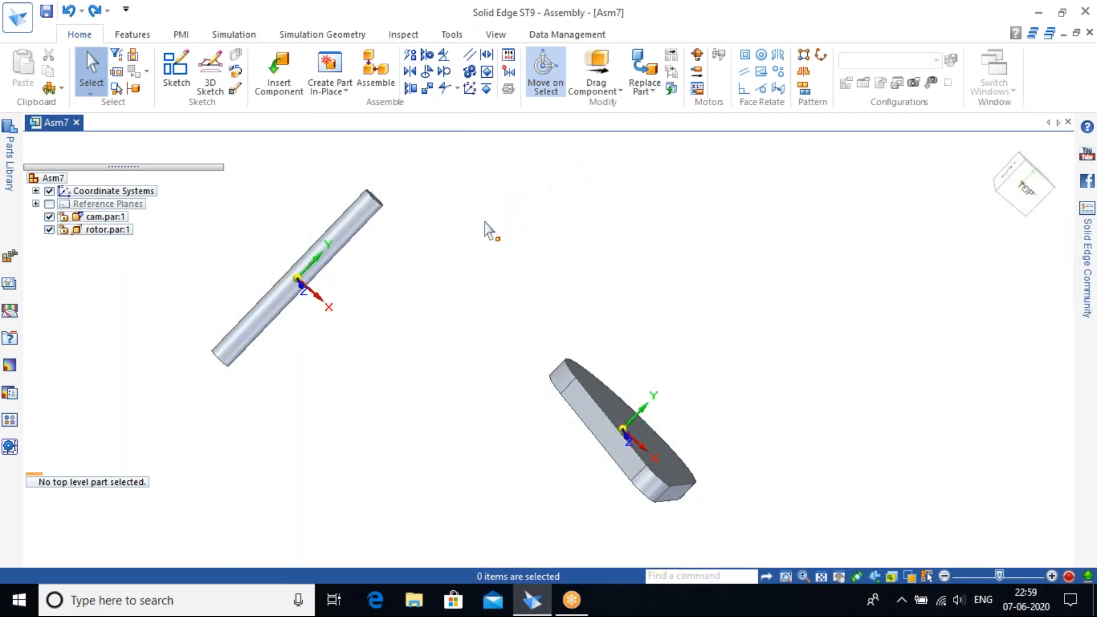
pyautogui.click(458, 88)
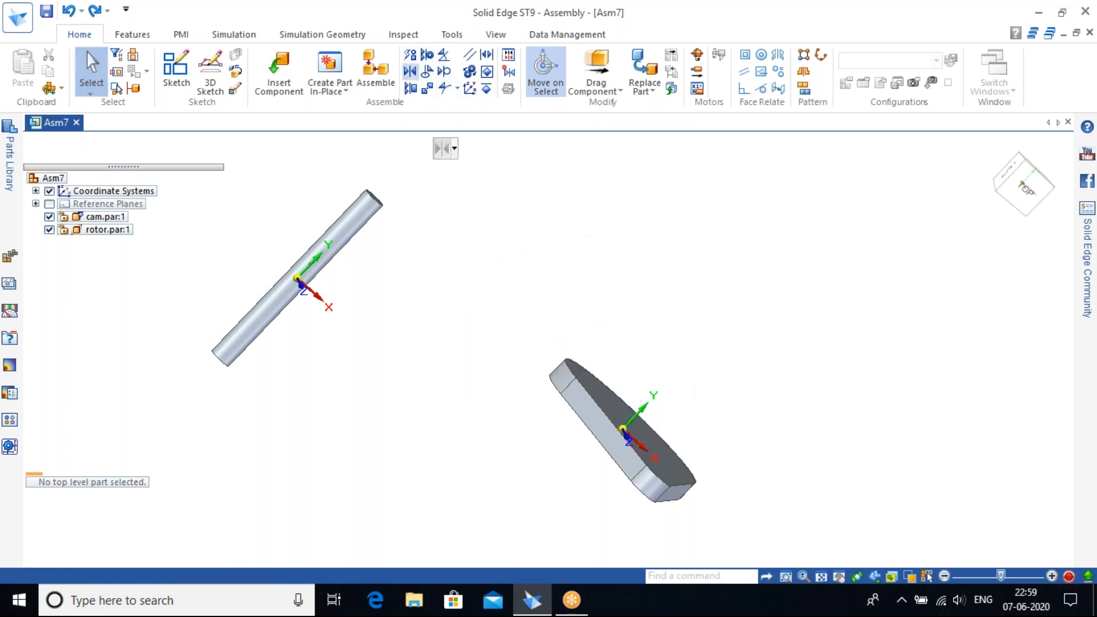
pyautogui.moveTo(430, 203); pyautogui.dragTo(394, 282, button='middle')
pyautogui.scroll(1, 394, 282)
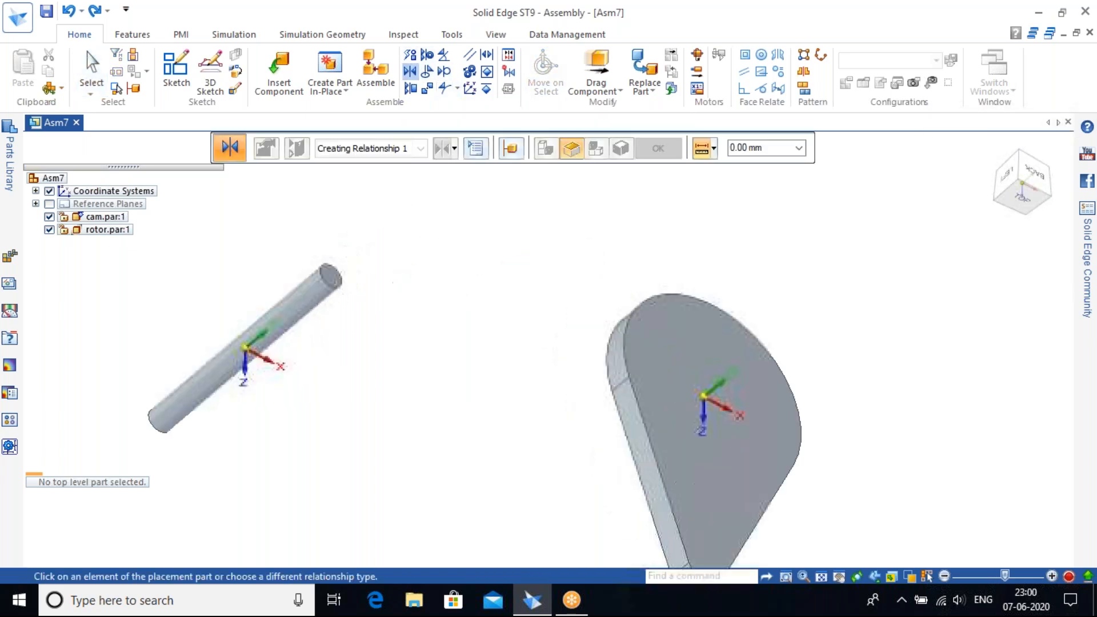
pyautogui.scroll(2, 394, 281)
pyautogui.click(303, 280)
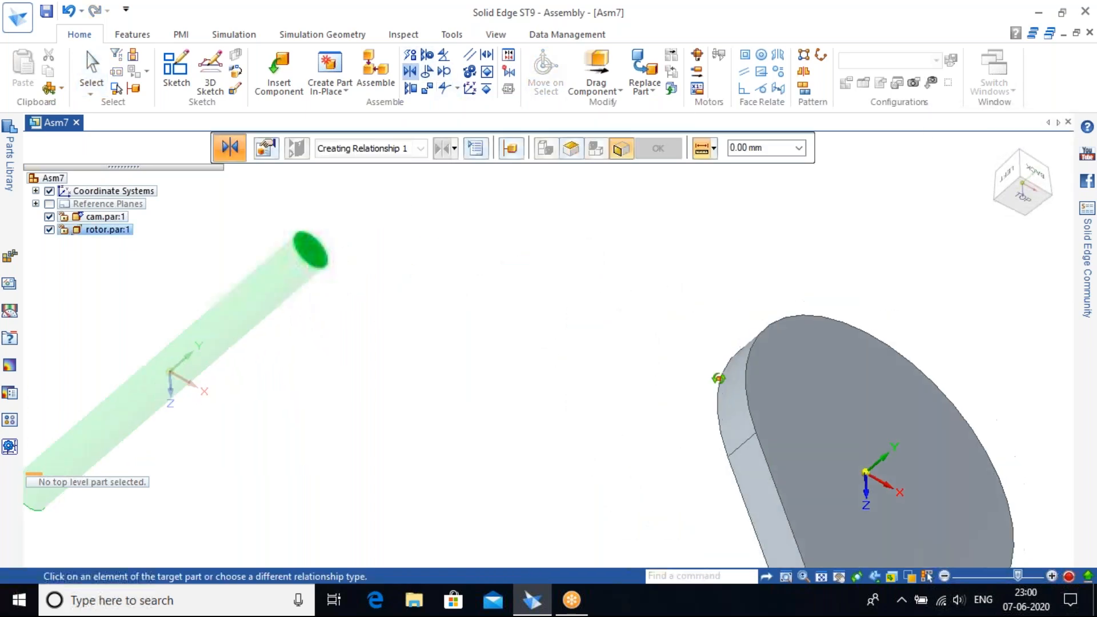
pyautogui.moveTo(718, 375); pyautogui.dragTo(716, 433, button='middle')
pyautogui.keyDown('shift'); pyautogui.moveTo(727, 484); pyautogui.dragTo(650, 268, button='middle'); pyautogui.keyUp('shift')
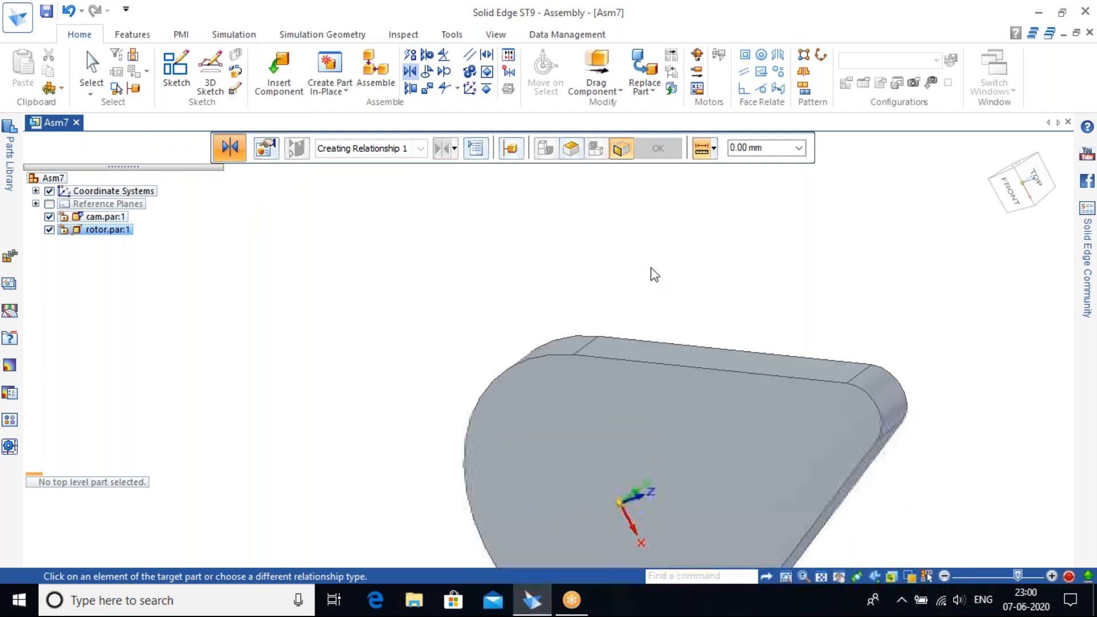
pyautogui.click(611, 385)
pyautogui.scroll(-6, 723, 299)
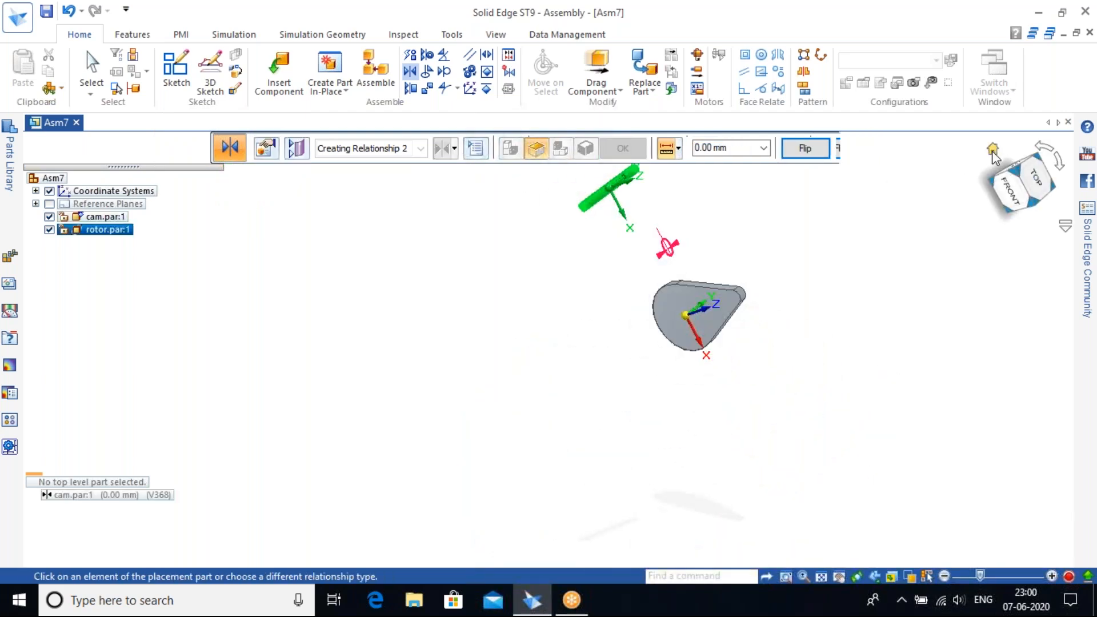
# Flip the rotor's orientation in its mate with the cam's flat face and finish that relationship.
pyautogui.click(991, 151)
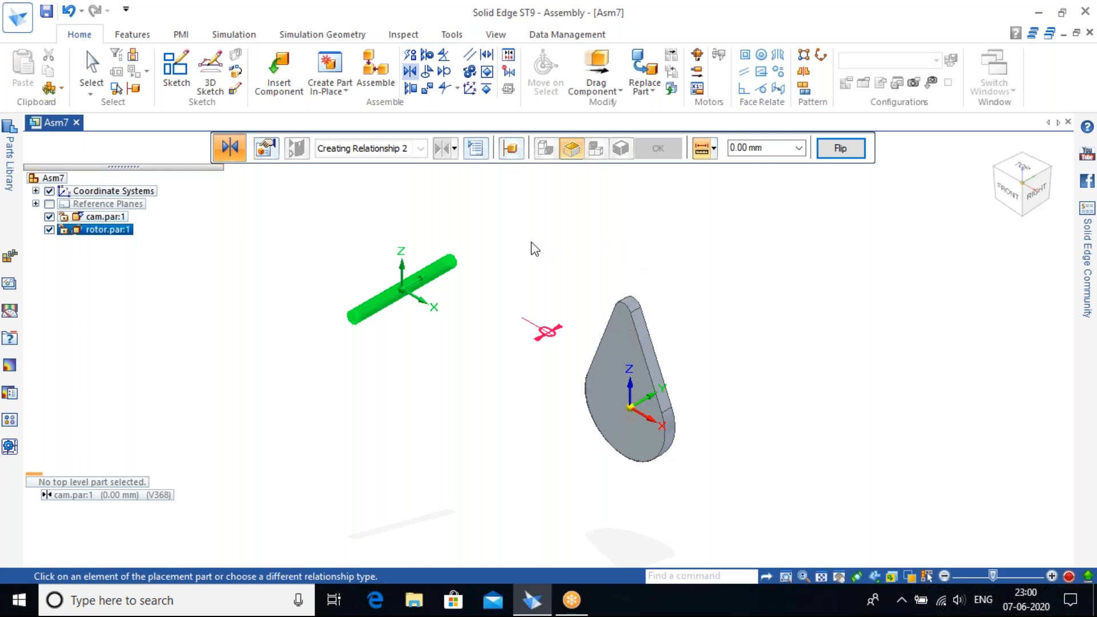
pyautogui.click(838, 150)
pyautogui.moveTo(601, 286); pyautogui.dragTo(703, 275, button='middle')
pyautogui.rightClick(741, 308)
pyautogui.scroll(4, 577, 358)
pyautogui.scroll(-2, 566, 346)
pyautogui.scroll(-2, 566, 332)
pyautogui.moveTo(561, 308); pyautogui.dragTo(529, 328, button='middle')
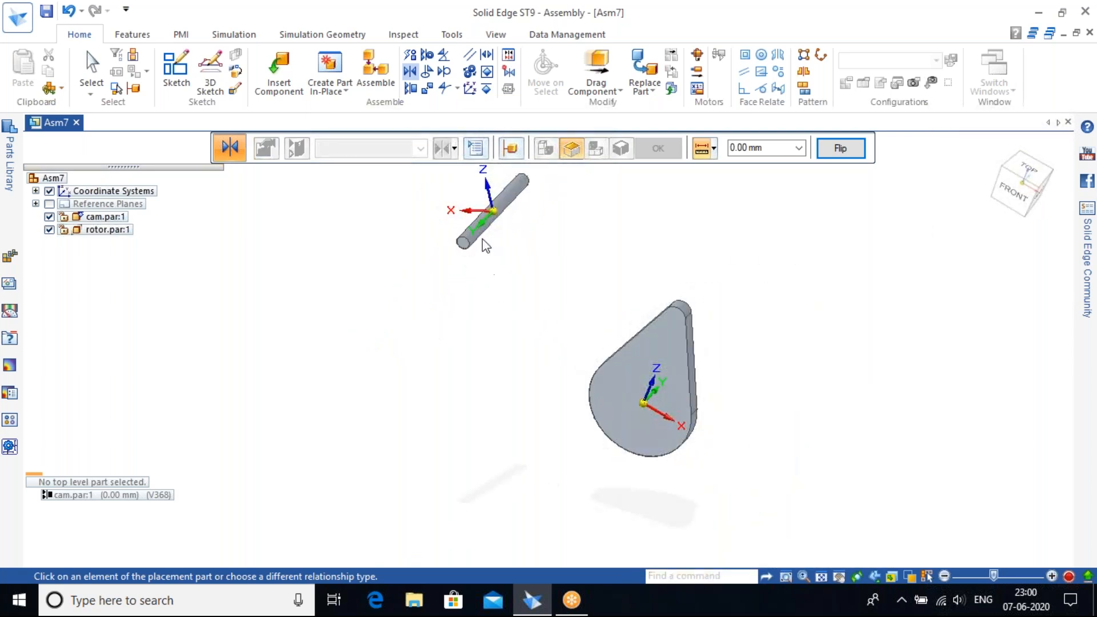
pyautogui.moveTo(627, 367); pyautogui.dragTo(585, 239, button='middle')
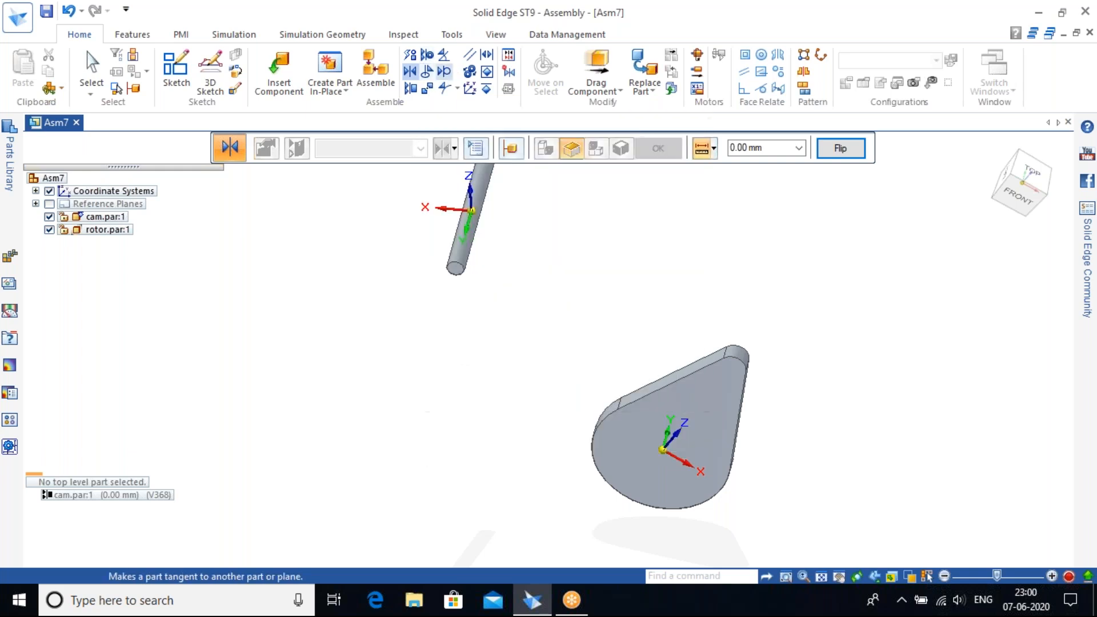
# Apply a tangent relationship between the rotor's cylindrical face and the cam's side face.
pyautogui.click(444, 71)
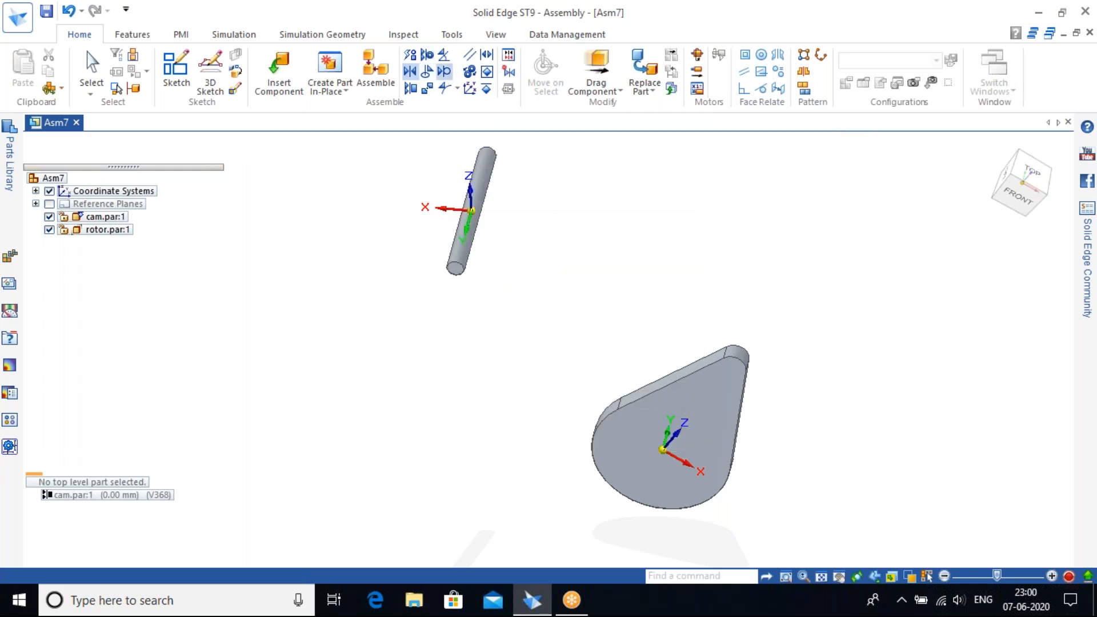
pyautogui.click(437, 253)
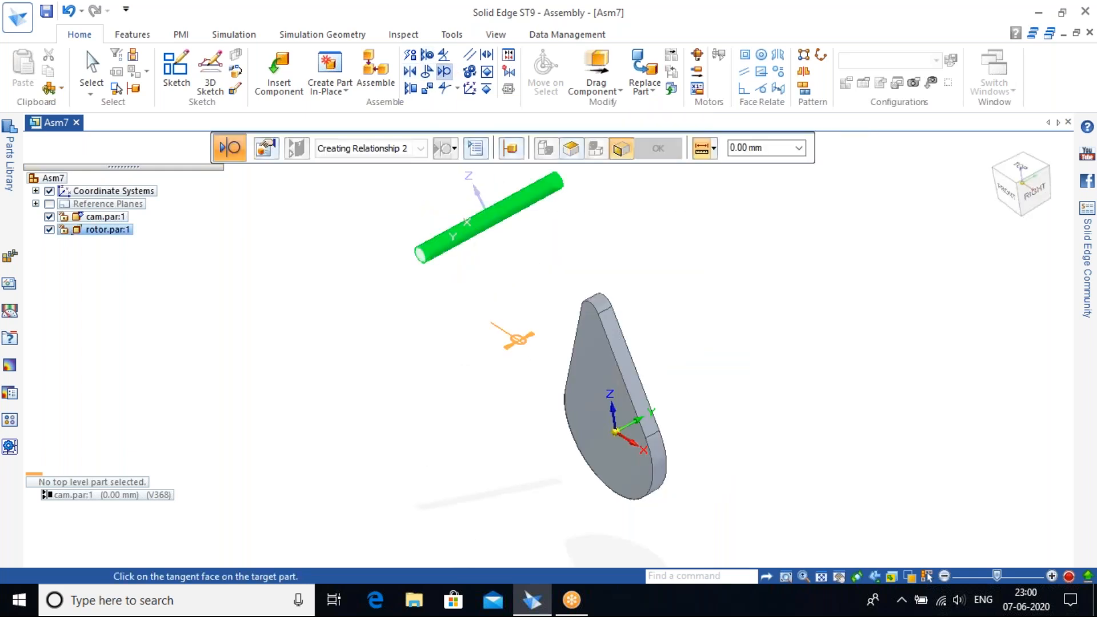
pyautogui.moveTo(531, 346); pyautogui.dragTo(713, 391, button='middle')
pyautogui.scroll(4, 614, 407)
pyautogui.click(595, 403)
pyautogui.scroll(-4, 628, 296)
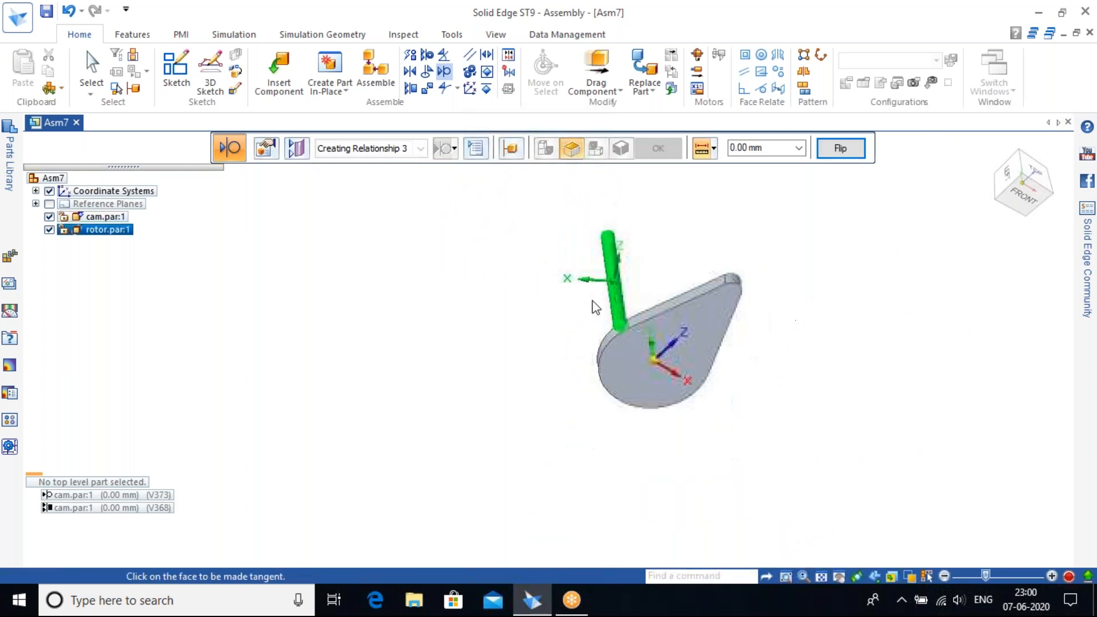
pyautogui.click(612, 300)
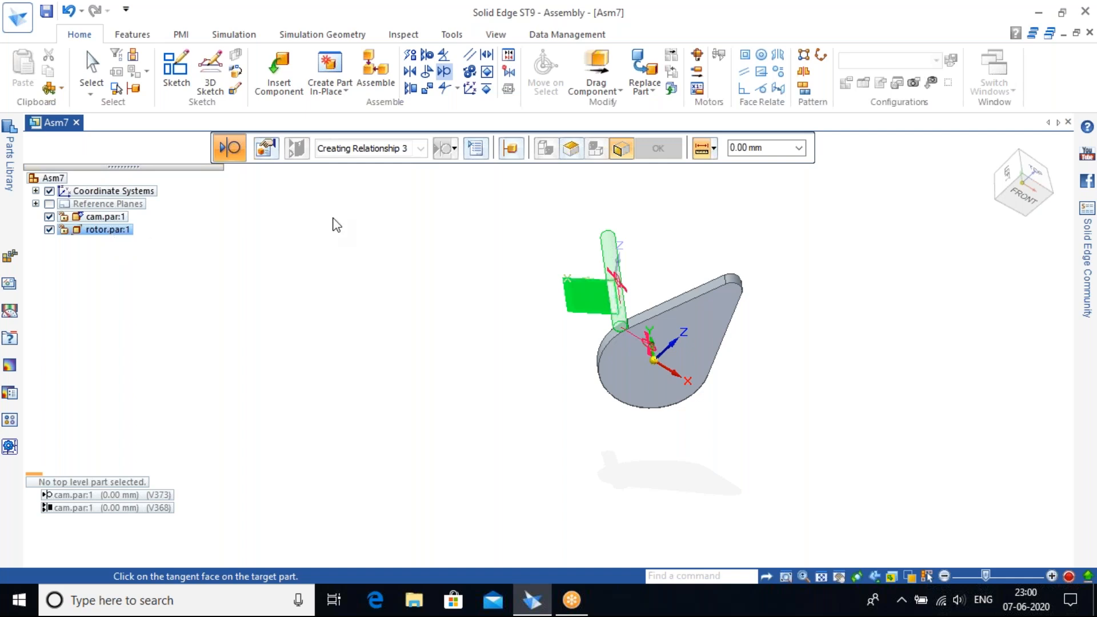
pyautogui.press('Escape')
pyautogui.press('Escape')
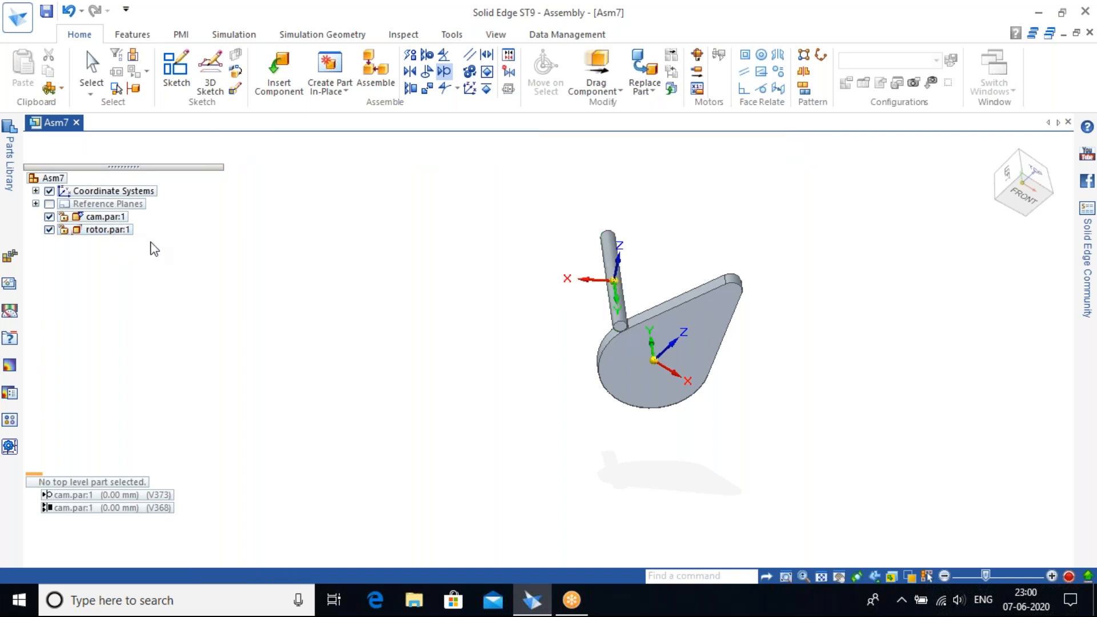
# Delete the tangent relationship between the rotor and the cam.
pyautogui.click(123, 229)
pyautogui.click(118, 507)
pyautogui.rightClick(119, 508)
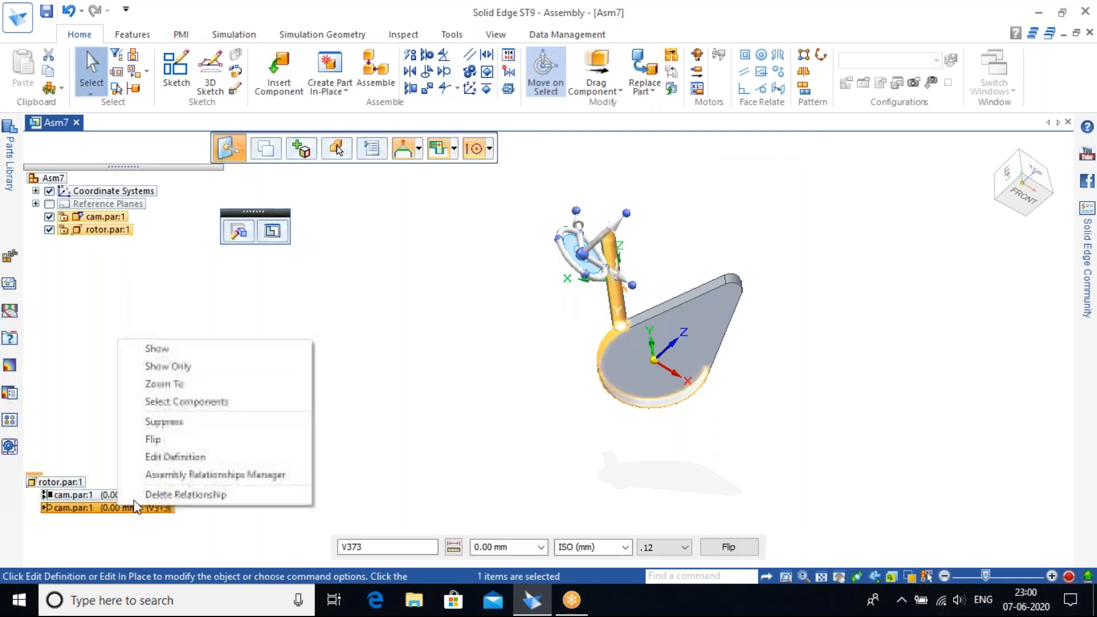
pyautogui.click(191, 492)
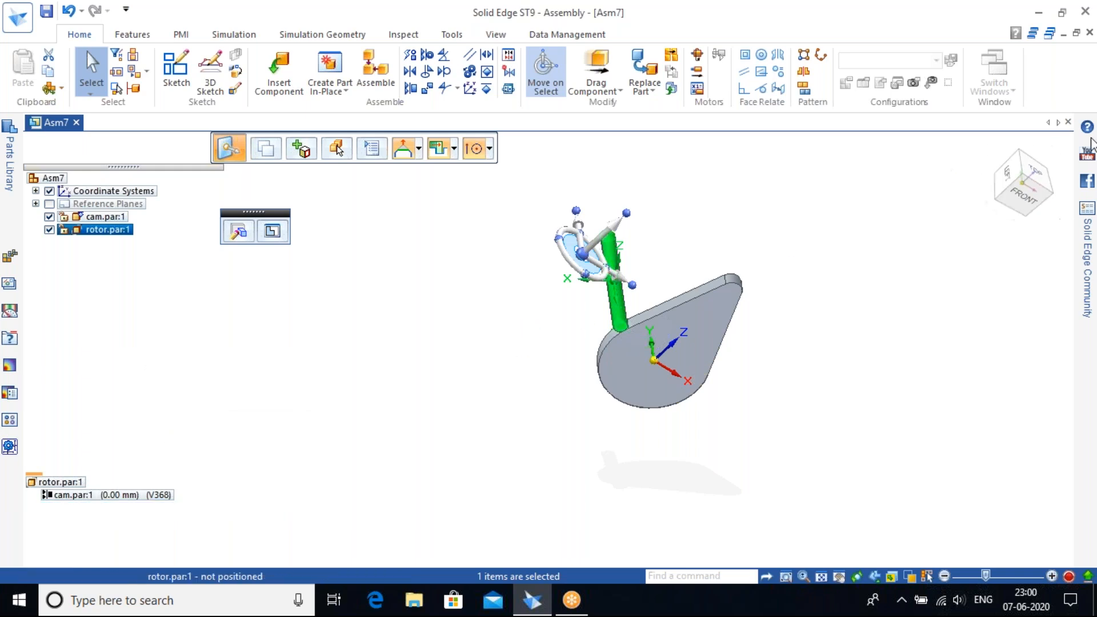
# Apply a Cam relationship with the rotor's cylindrical face as follower and the cam's outer face chain as the cam.
pyautogui.click(993, 151)
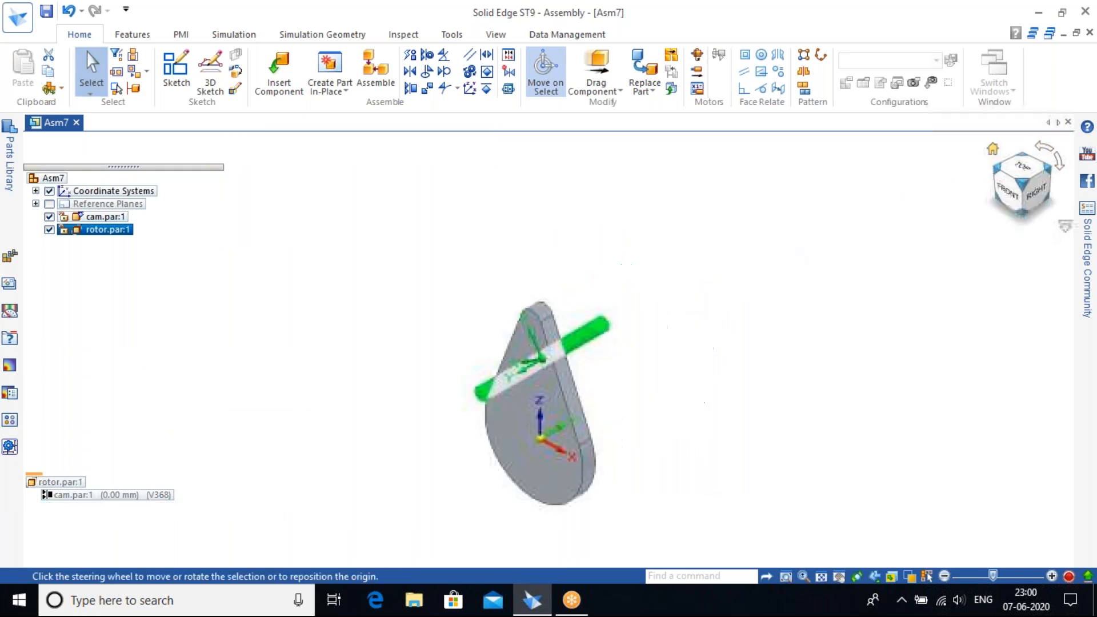
pyautogui.click(684, 414)
pyautogui.keyDown('shift'); pyautogui.moveTo(651, 416); pyautogui.dragTo(831, 331, button='middle'); pyautogui.keyUp('shift')
pyautogui.scroll(4, 833, 329)
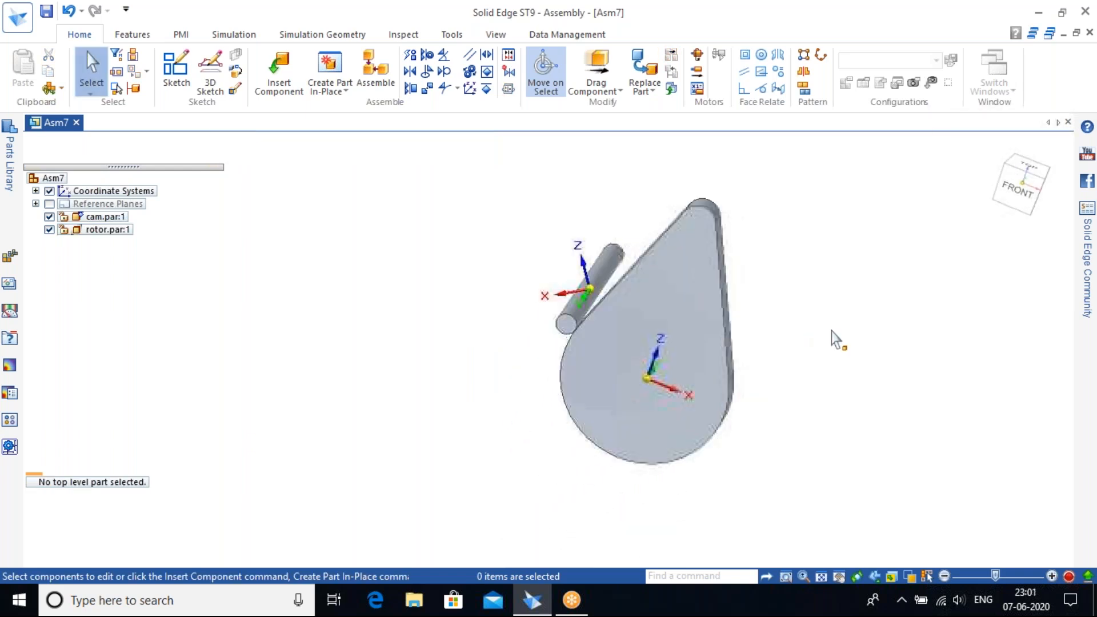
pyautogui.scroll(-1, 787, 309)
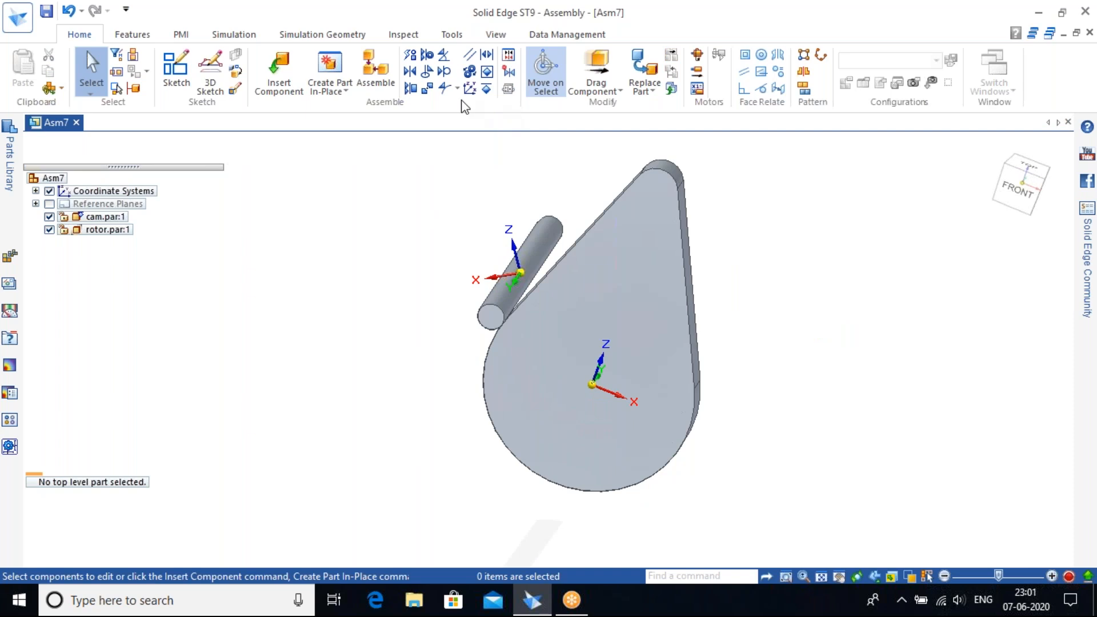
pyautogui.click(468, 123)
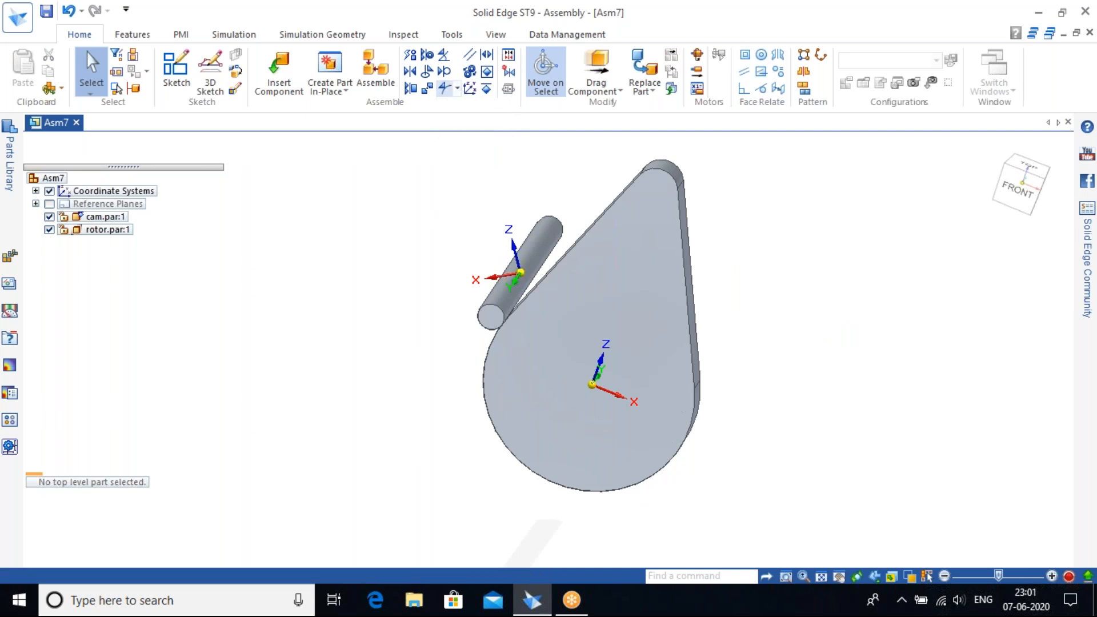
pyautogui.click(539, 254)
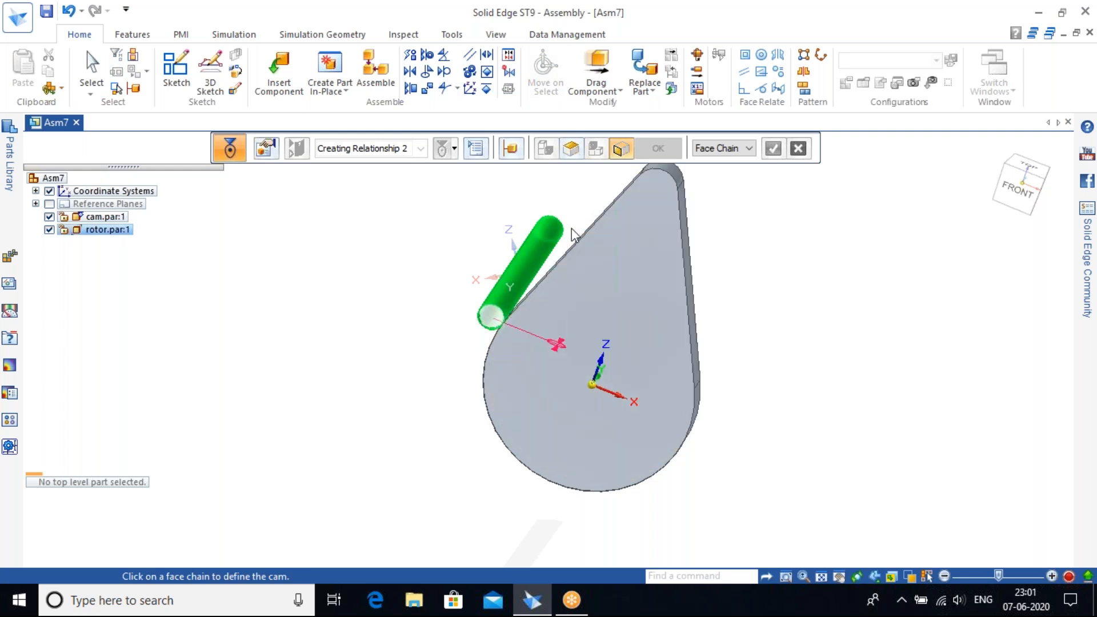
pyautogui.moveTo(571, 228); pyautogui.dragTo(614, 286, button='middle')
pyautogui.click(538, 265)
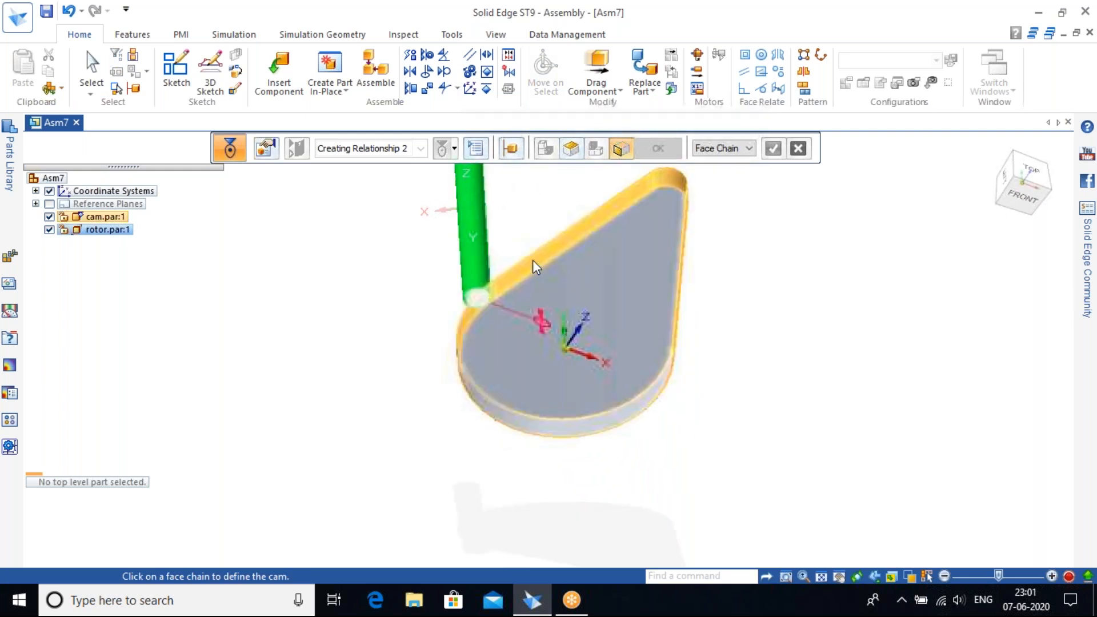
pyautogui.rightClick(788, 249)
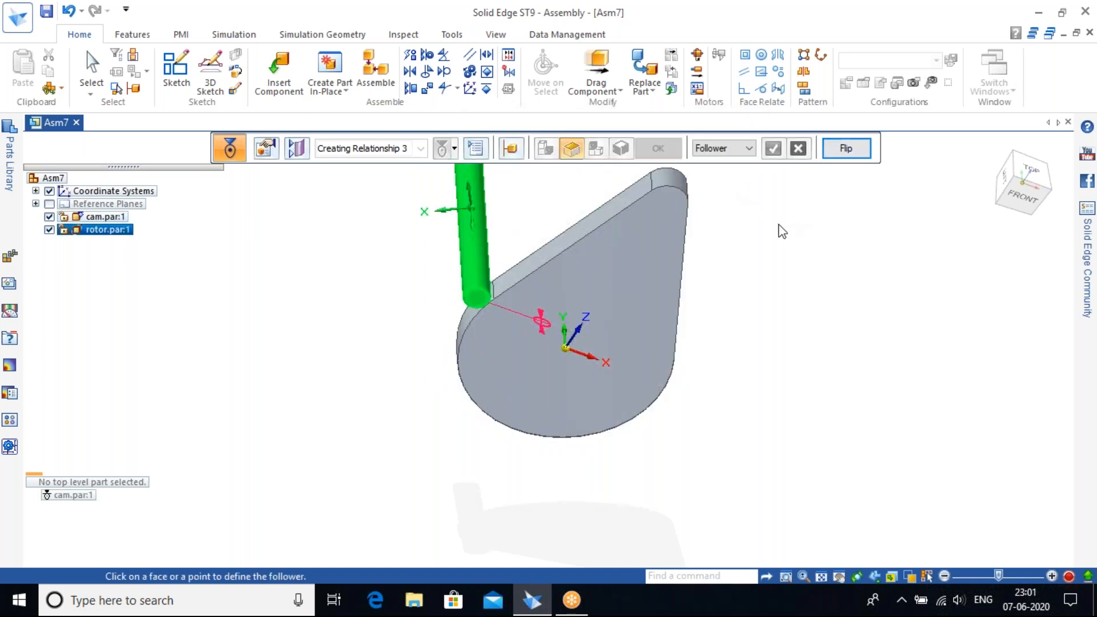
pyautogui.rightClick(781, 230)
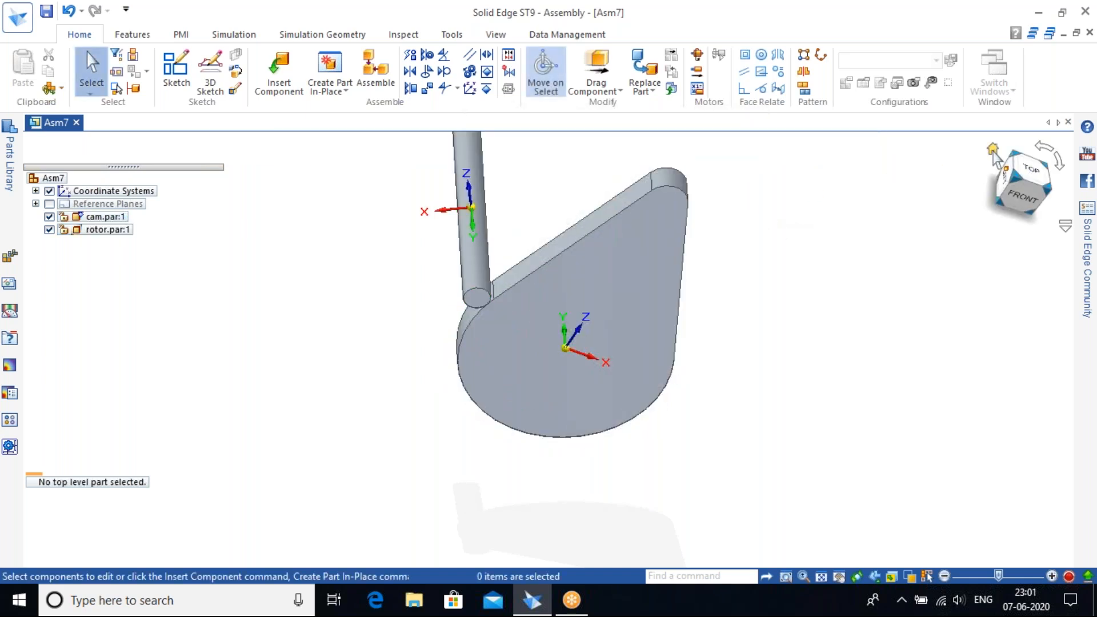
# Test the cam motion with Drag Component by freely moving the rotor along the cam's profile and over its tip.
pyautogui.click(993, 152)
pyautogui.scroll(-1, 594, 276)
pyautogui.moveTo(594, 275); pyautogui.dragTo(666, 222, button='middle')
pyautogui.scroll(2, 703, 299)
pyautogui.scroll(-2, 681, 299)
pyautogui.click(596, 68)
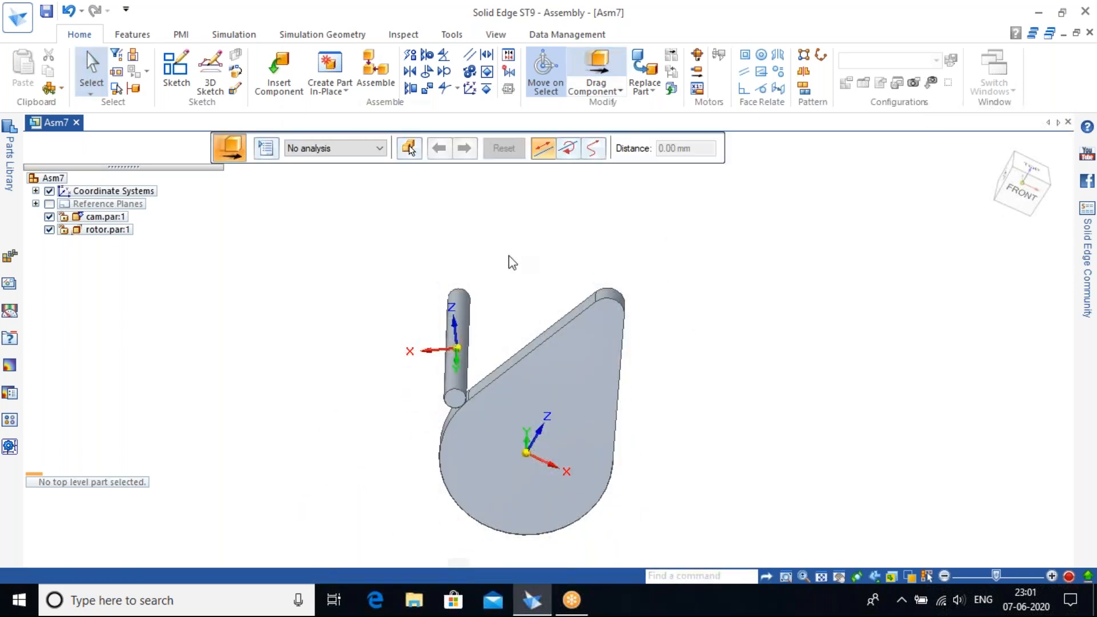
pyautogui.click(611, 56)
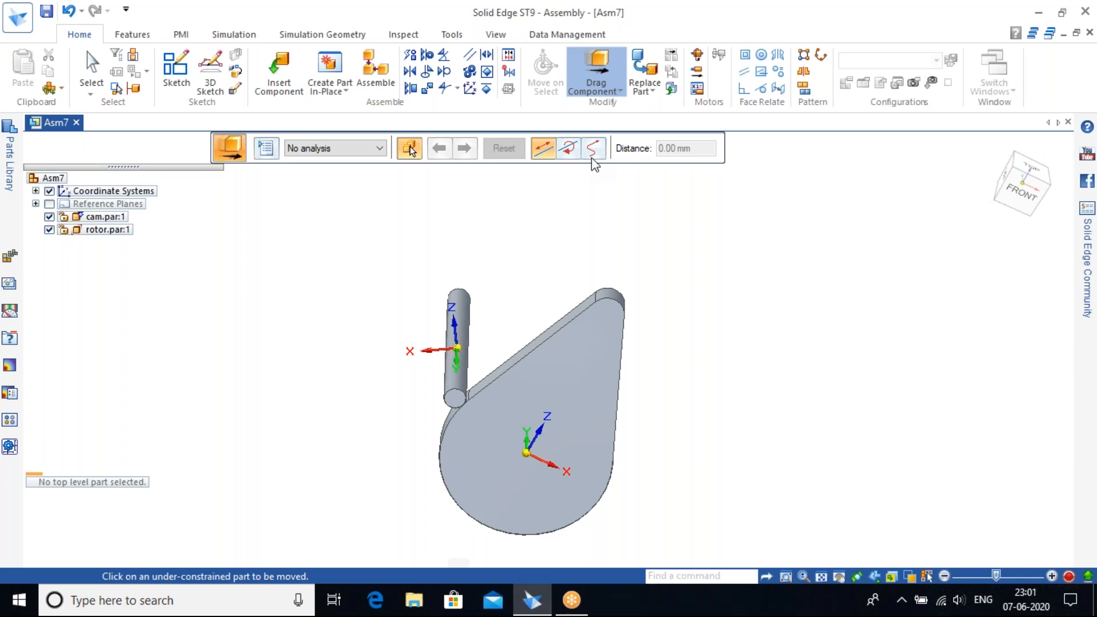
pyautogui.moveTo(454, 375); pyautogui.dragTo(635, 302)
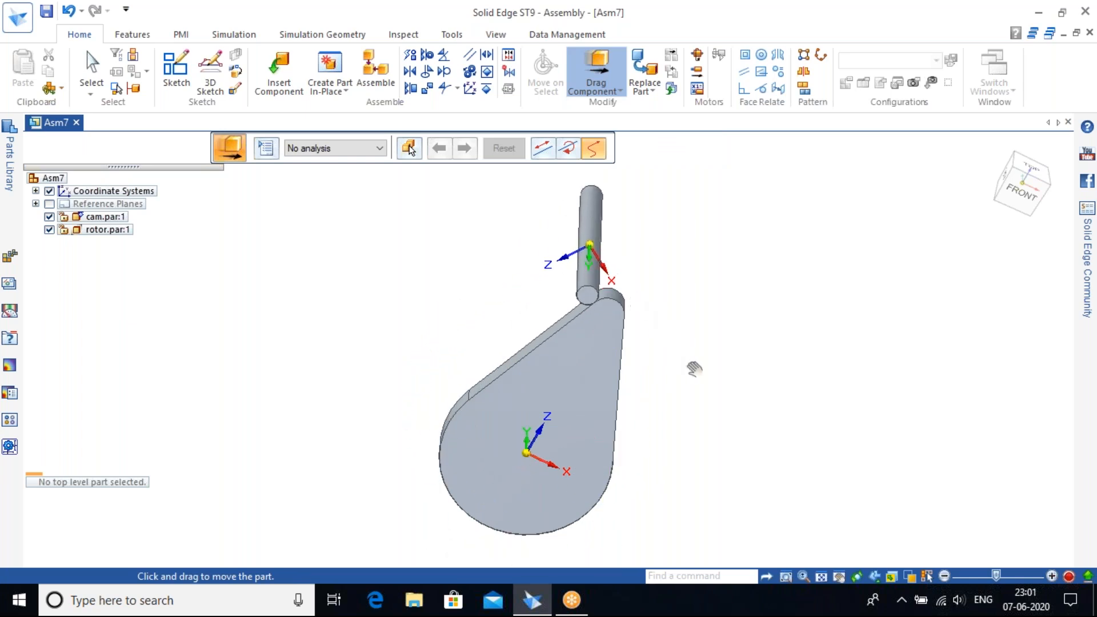
pyautogui.moveTo(746, 374); pyautogui.dragTo(649, 301)
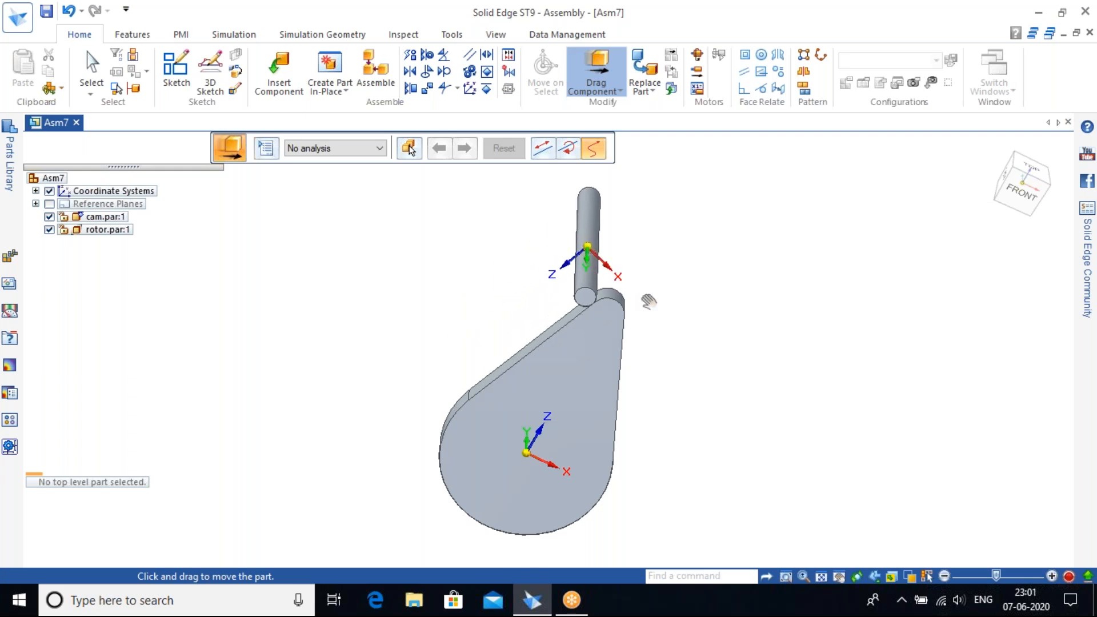
pyautogui.moveTo(729, 395); pyautogui.dragTo(720, 204)
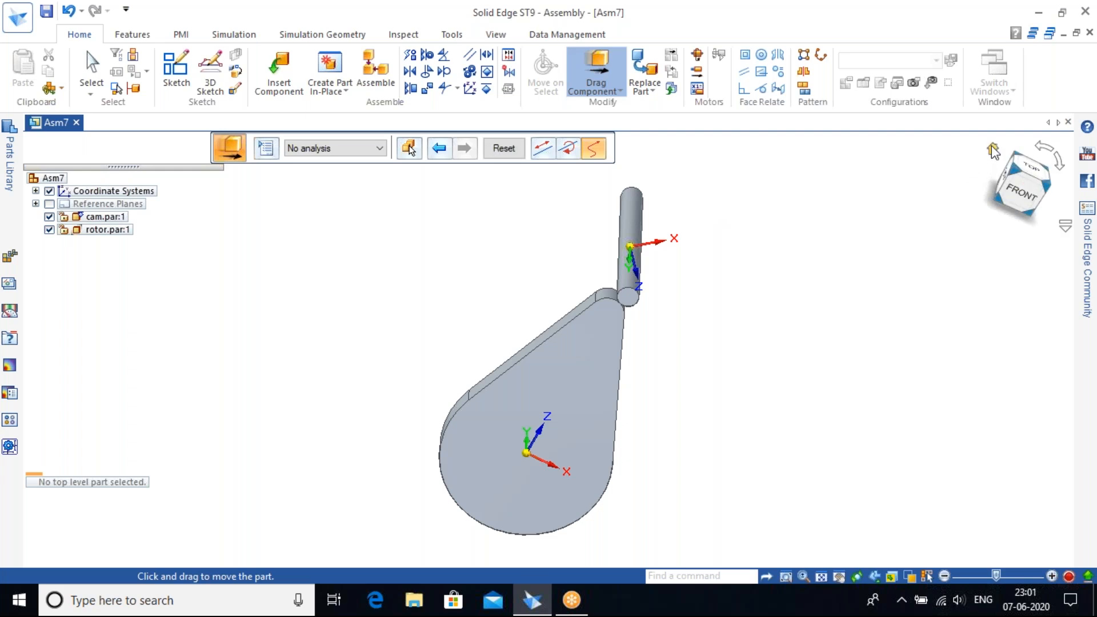
pyautogui.click(993, 151)
pyautogui.scroll(5, 540, 255)
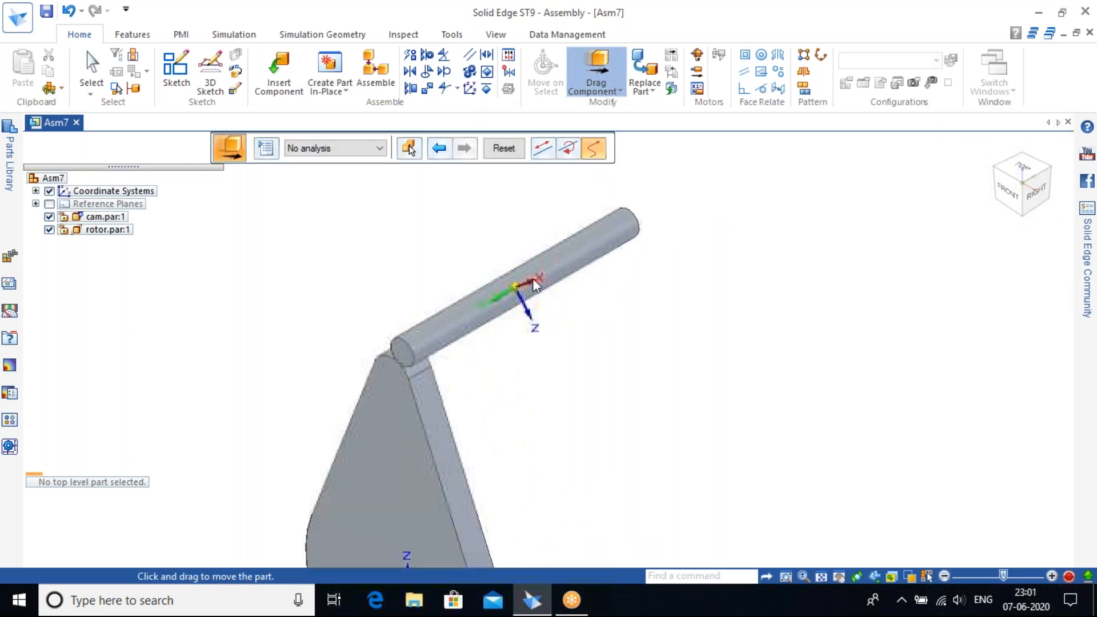
pyautogui.scroll(-5, 533, 283)
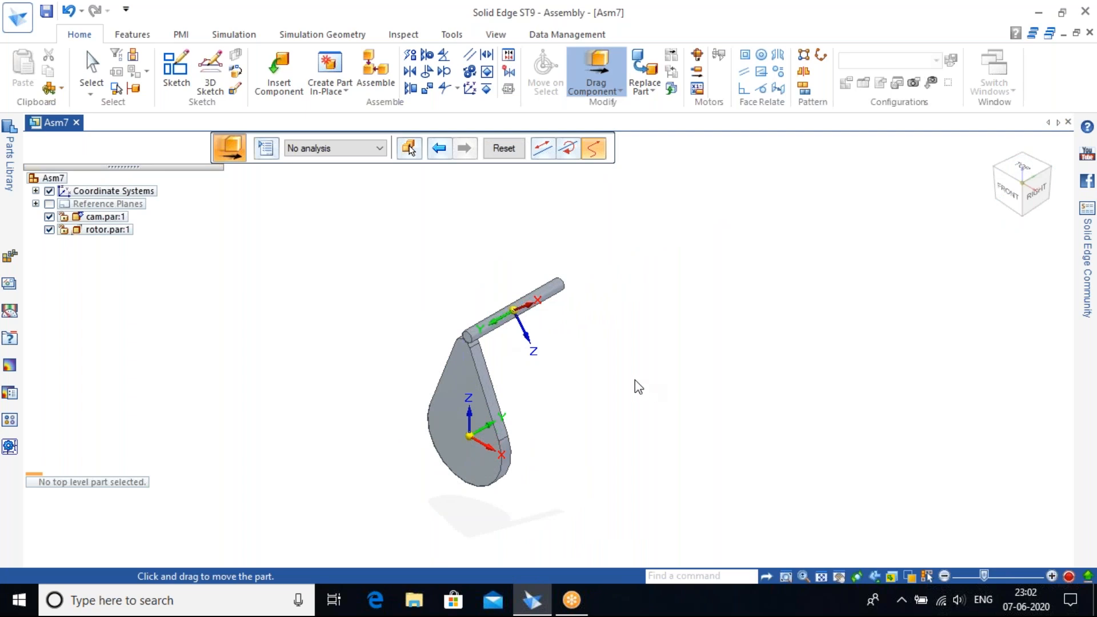
pyautogui.press('Escape')
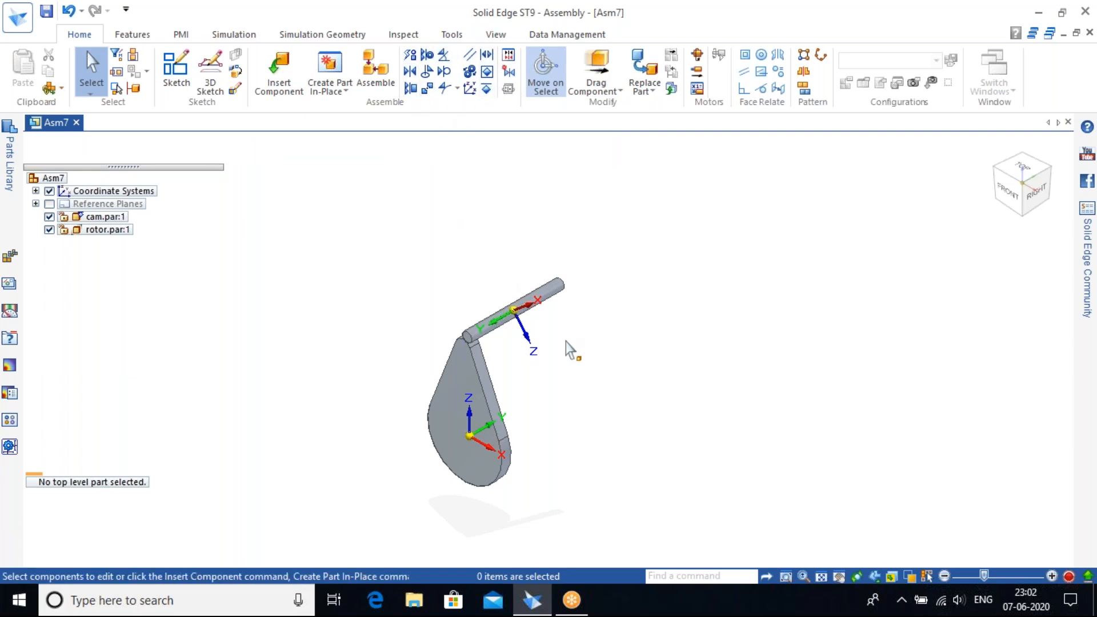
# Review the assembly's relationships and their status in the Assembly Relationships manager.
pyautogui.keyDown('shift'); pyautogui.moveTo(539, 344); pyautogui.dragTo(645, 267, button='middle'); pyautogui.keyUp('shift')
pyautogui.scroll(3, 645, 267)
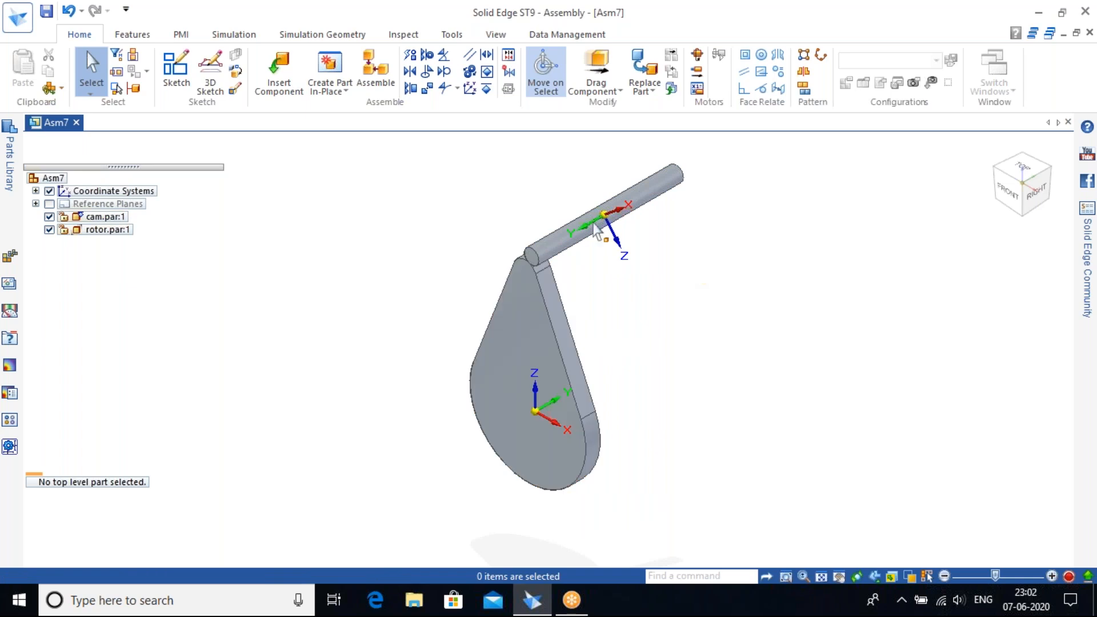
pyautogui.click(509, 55)
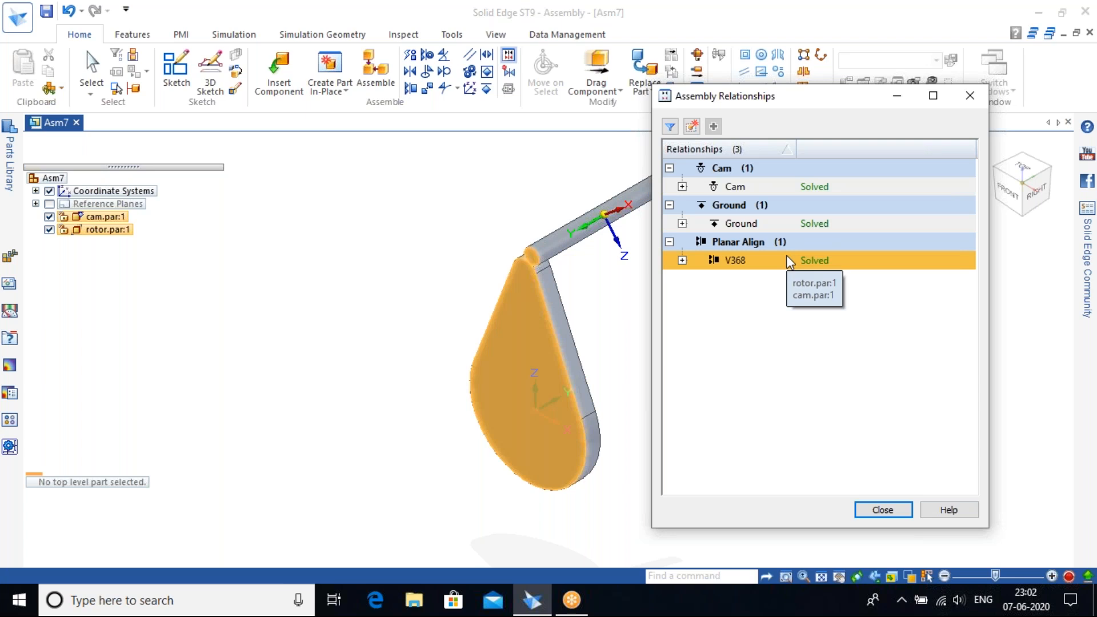
pyautogui.click(882, 509)
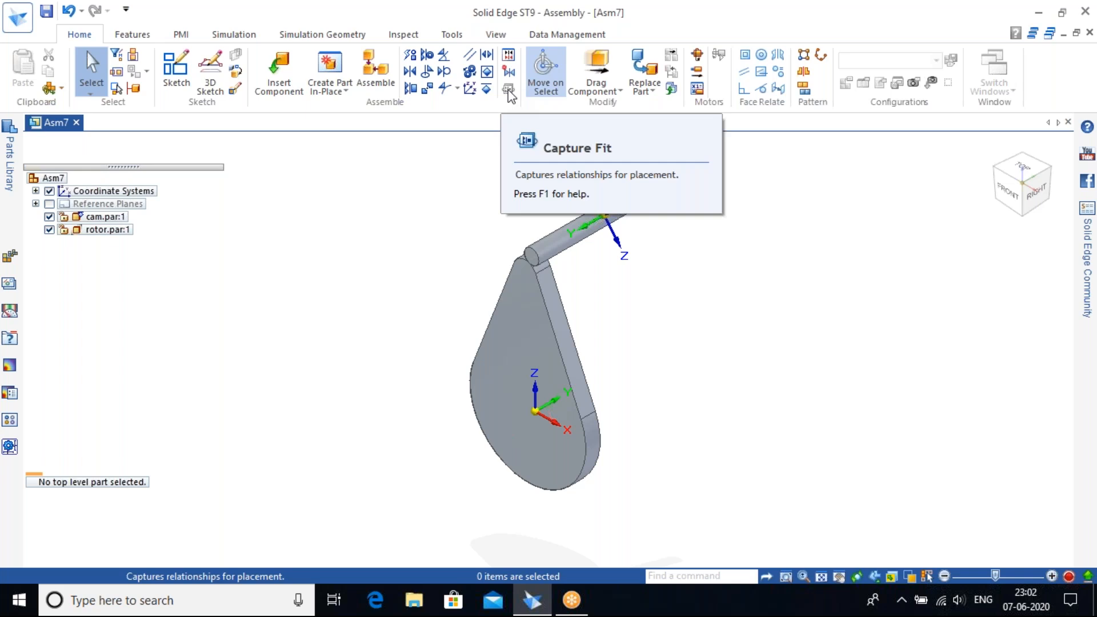
# Capture the rotor's fit with its Planar Align relationship stored in the part file, saving the assembly as Asm7 on the Desktop.
pyautogui.click(640, 192)
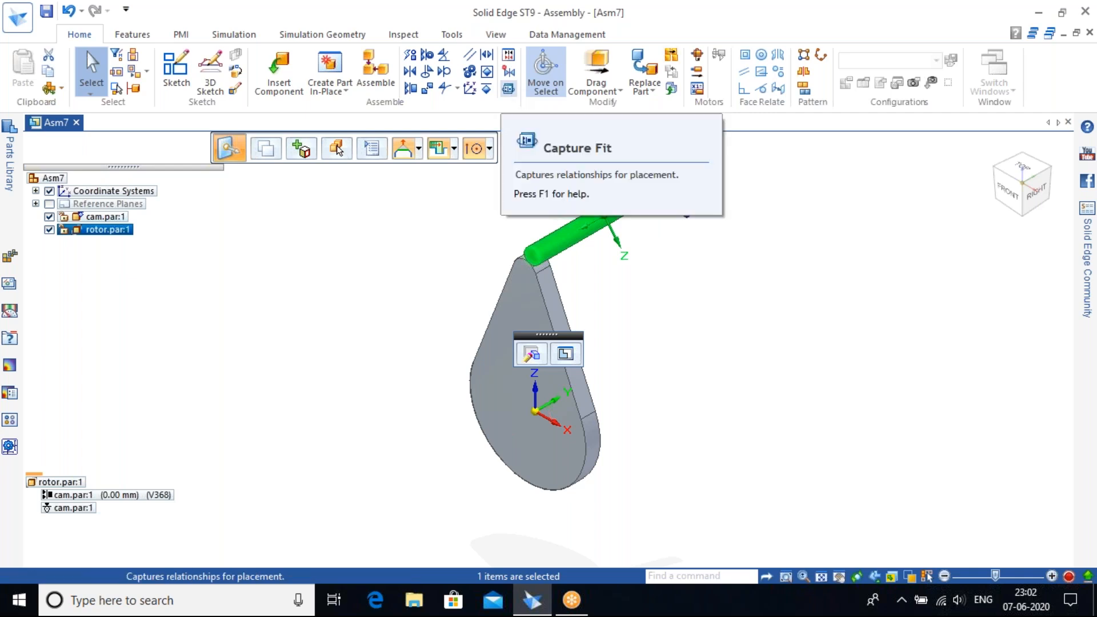
pyautogui.click(508, 88)
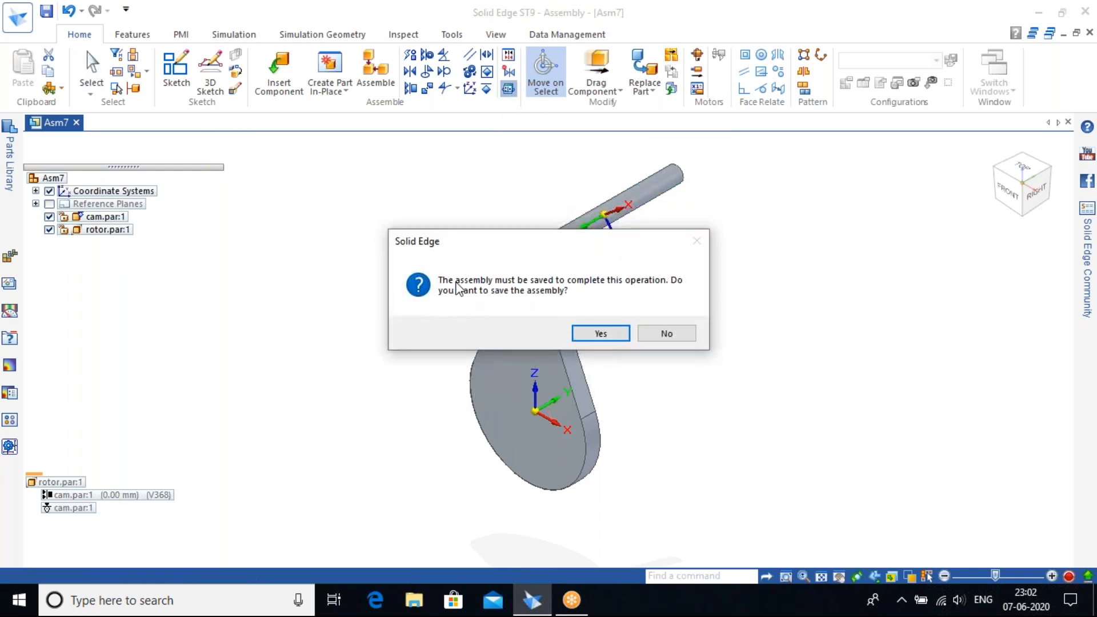
pyautogui.click(609, 340)
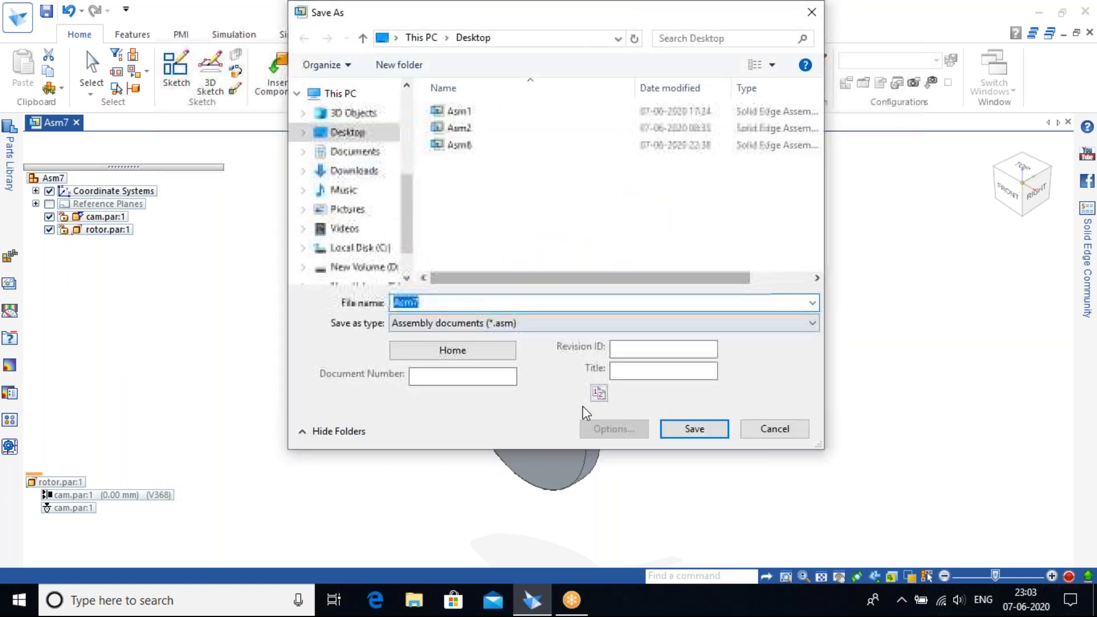
pyautogui.click(677, 430)
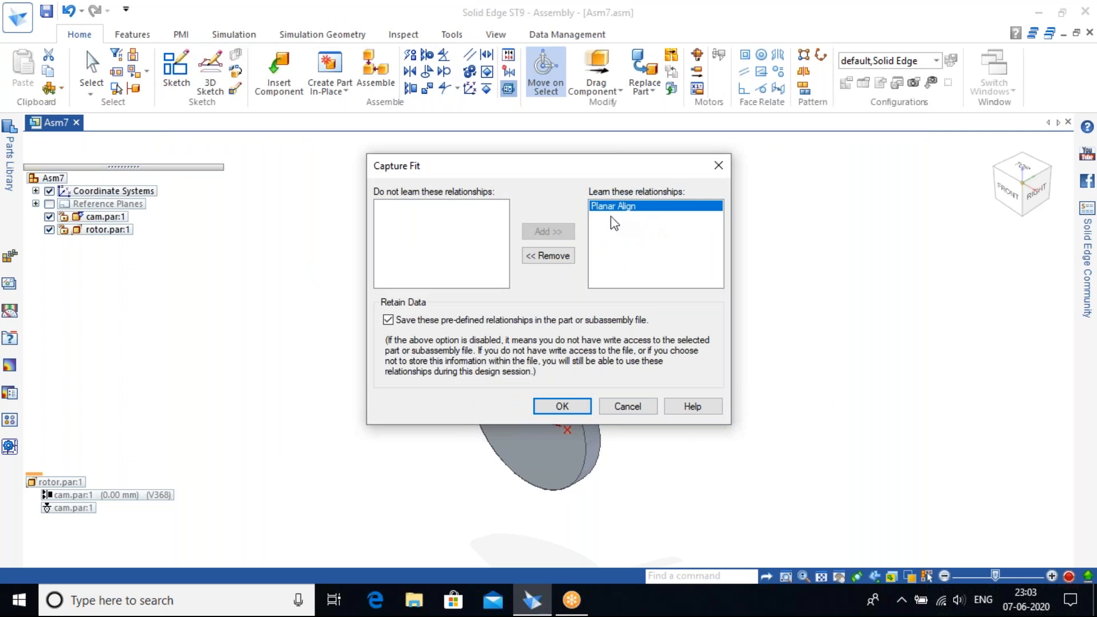
pyautogui.click(577, 404)
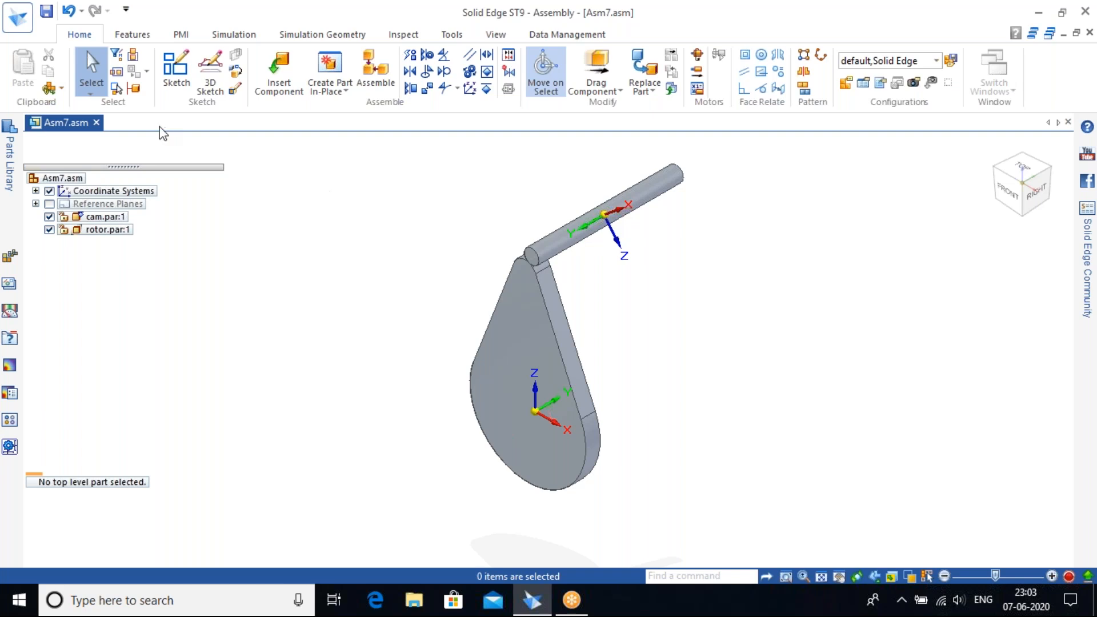
# Insert a second rotor part from the Desktop parts library into the open space beside the cam.
pyautogui.click(279, 76)
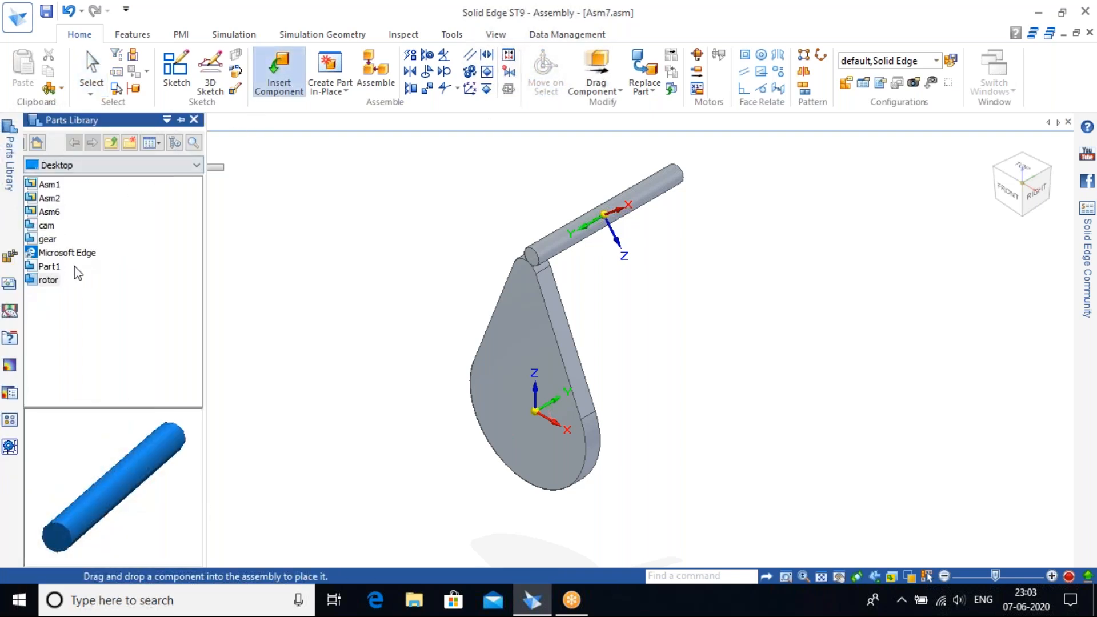
pyautogui.click(44, 280)
pyautogui.moveTo(44, 280); pyautogui.dragTo(914, 341)
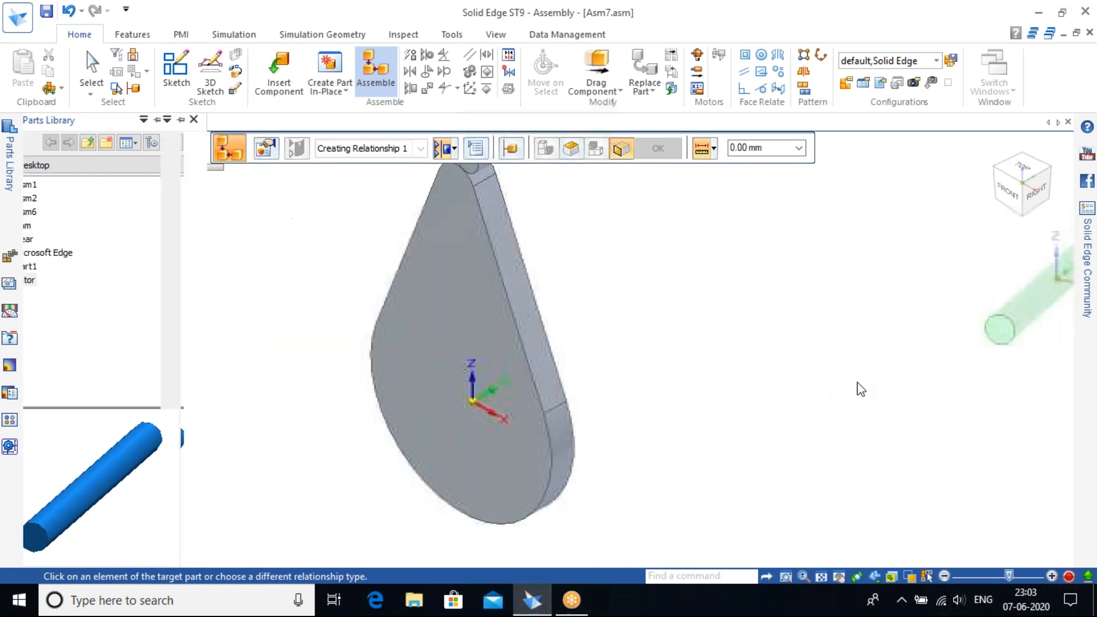
pyautogui.scroll(5, 969, 344)
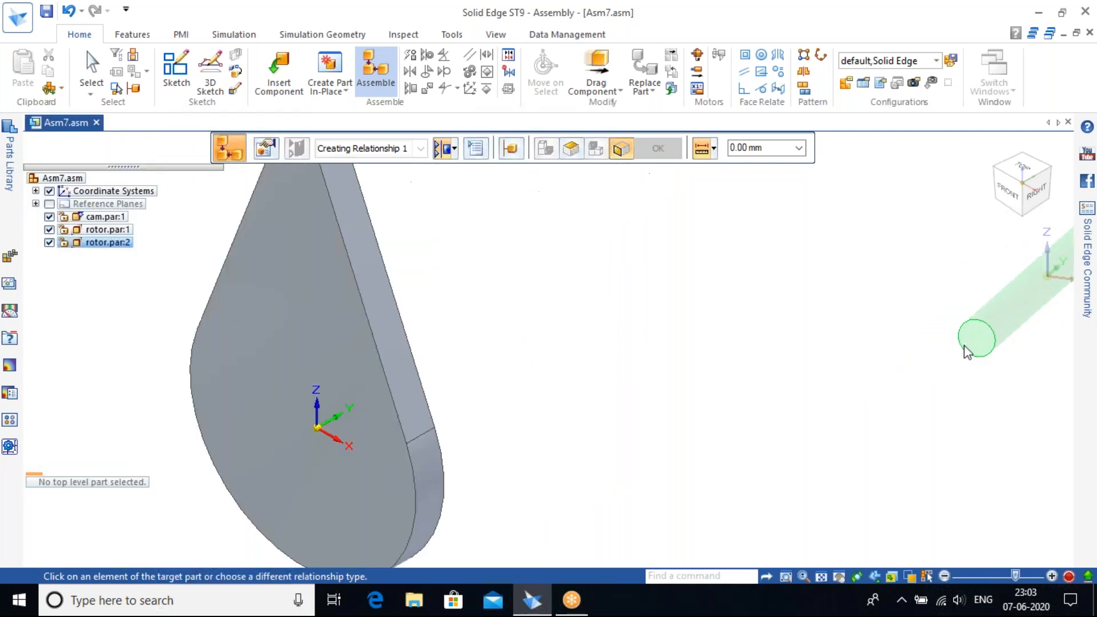
pyautogui.scroll(-5, 978, 327)
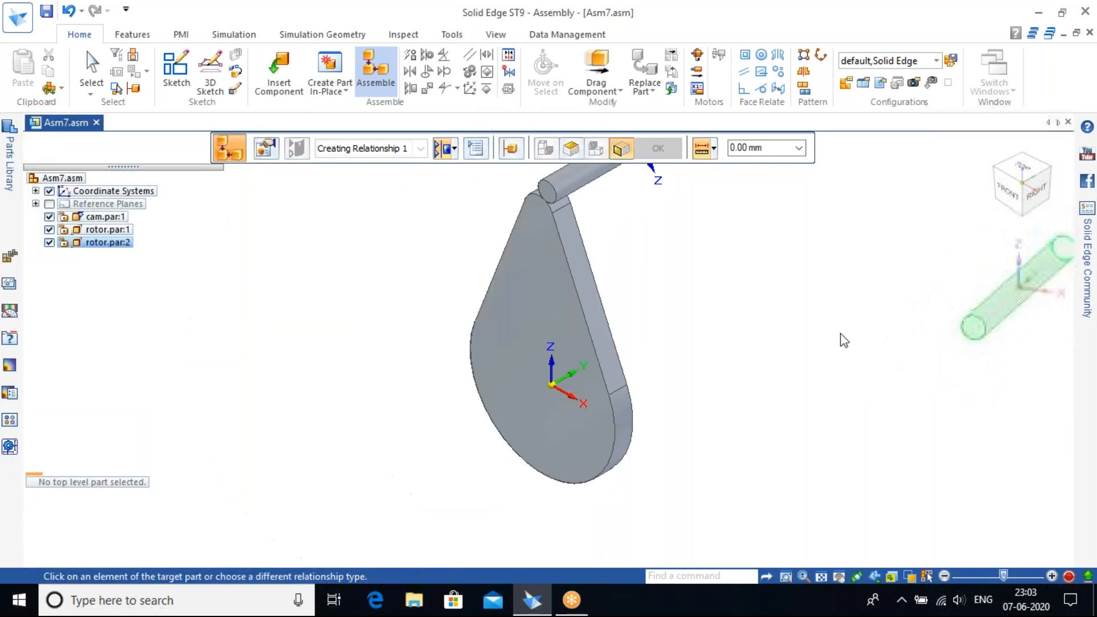
# Place the second rotor by applying its captured Planar Align relationship to the cam's front face.
pyautogui.scroll(5, 856, 320)
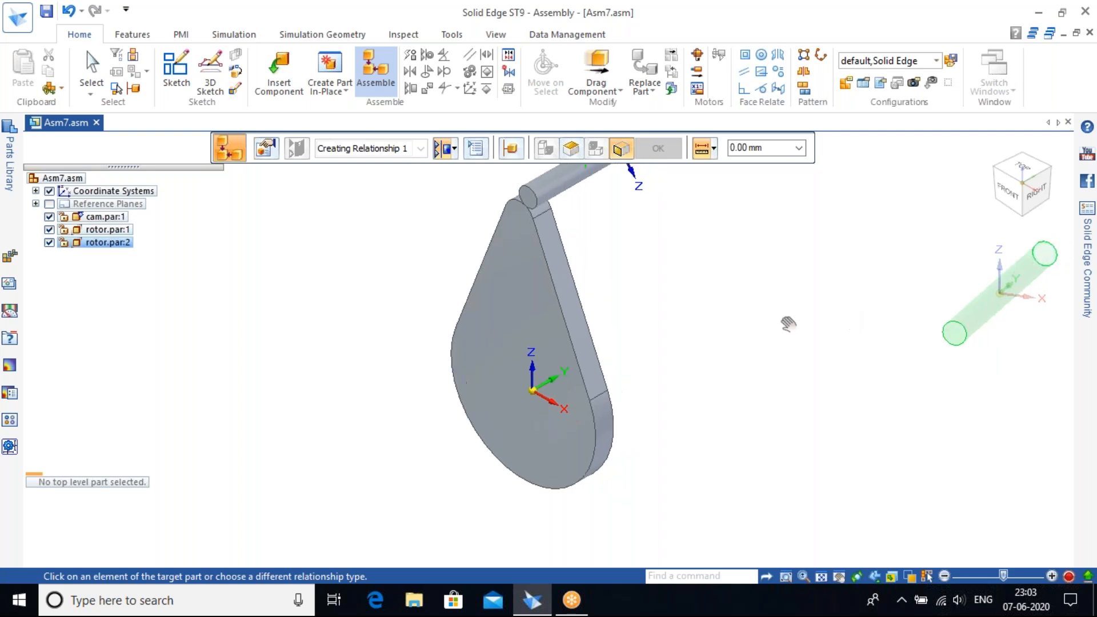
pyautogui.scroll(-5, 849, 354)
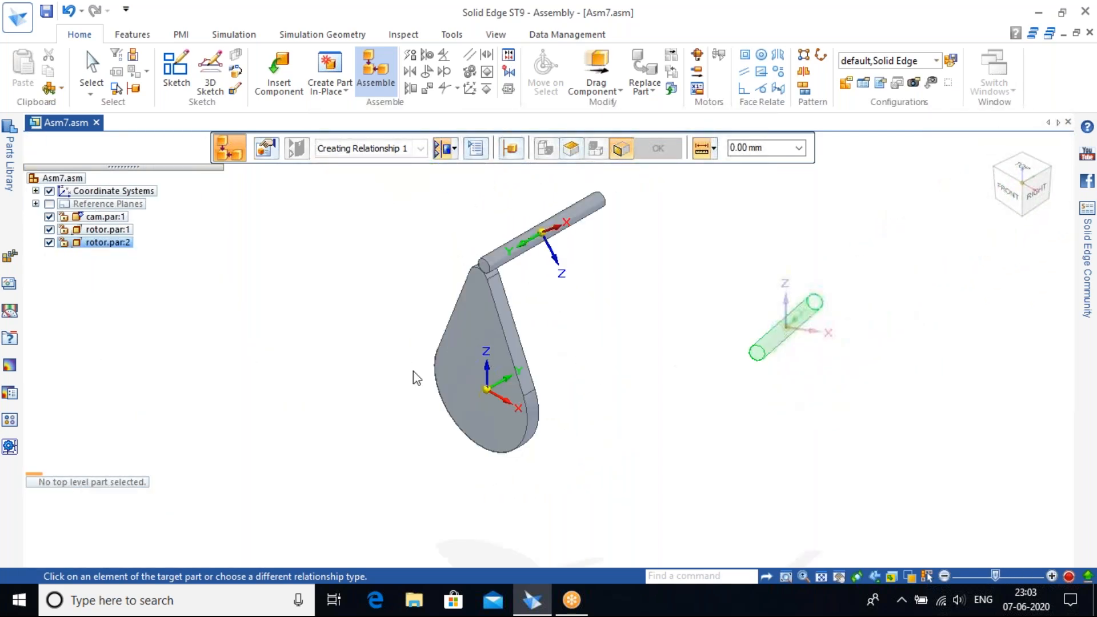
pyautogui.click(477, 324)
pyautogui.scroll(4, 624, 368)
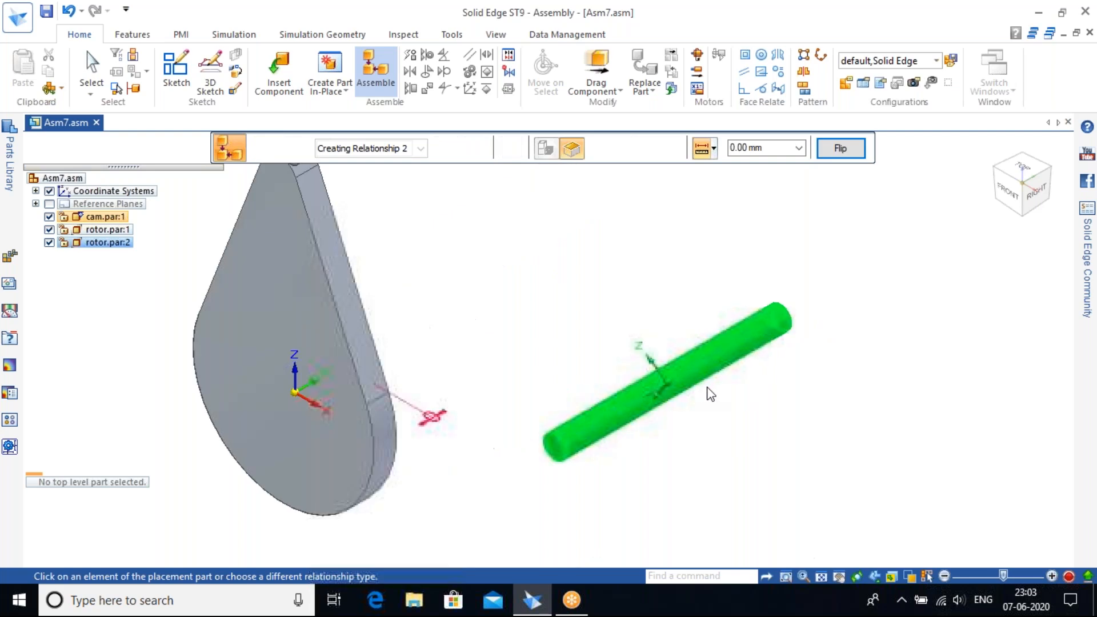
pyautogui.scroll(-4, 558, 465)
pyautogui.moveTo(569, 490); pyautogui.dragTo(521, 258, button='middle')
pyautogui.moveTo(602, 242); pyautogui.dragTo(682, 497, button='middle')
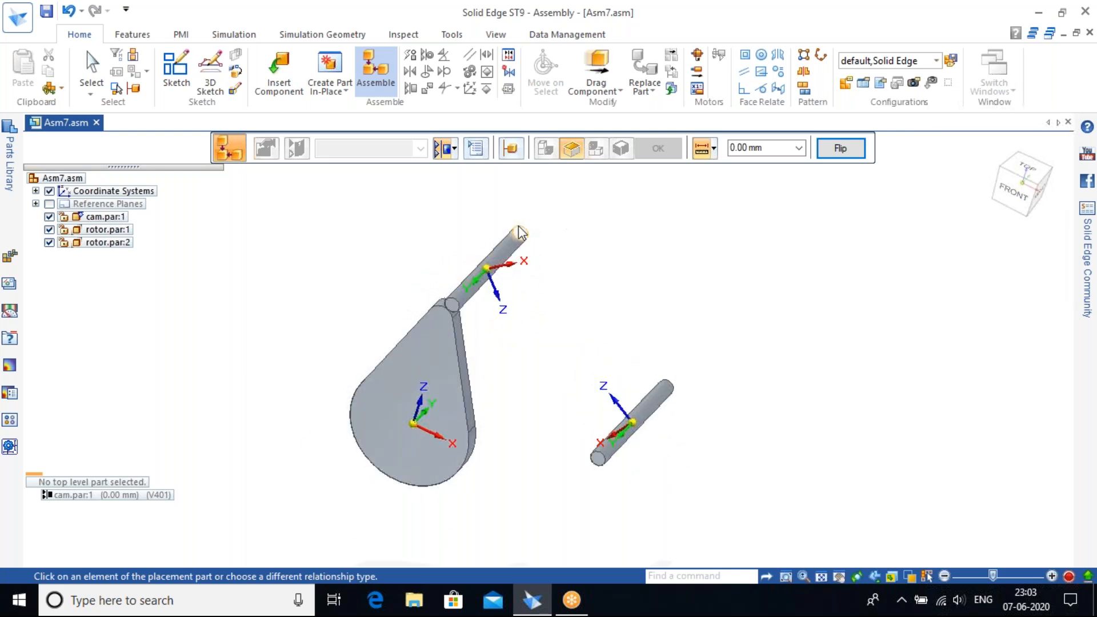
pyautogui.scroll(2, 519, 231)
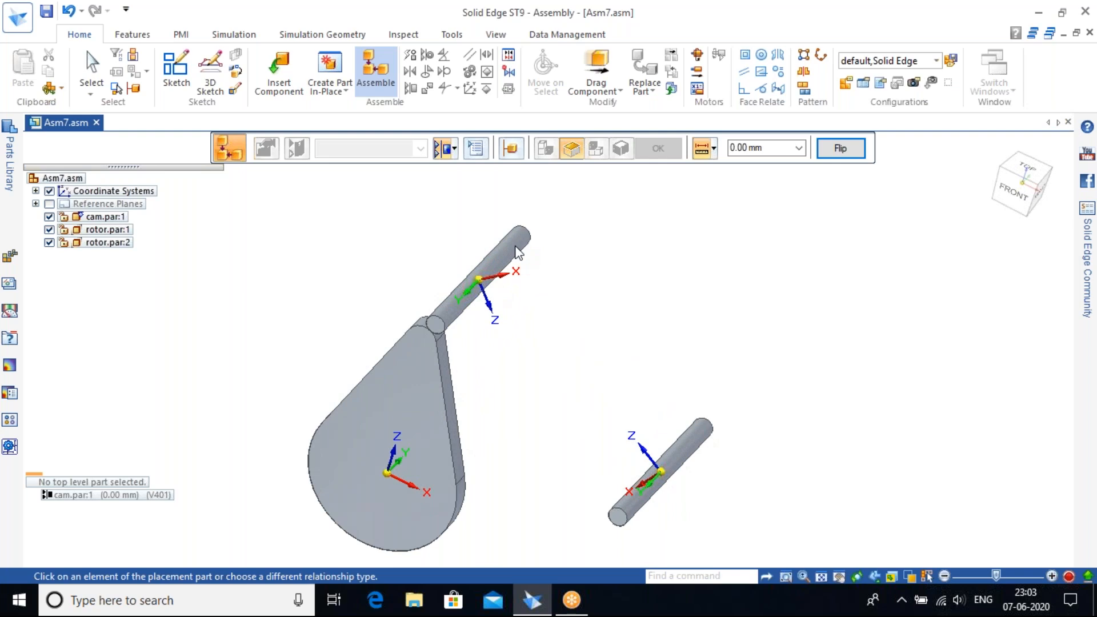
pyautogui.moveTo(993, 146)
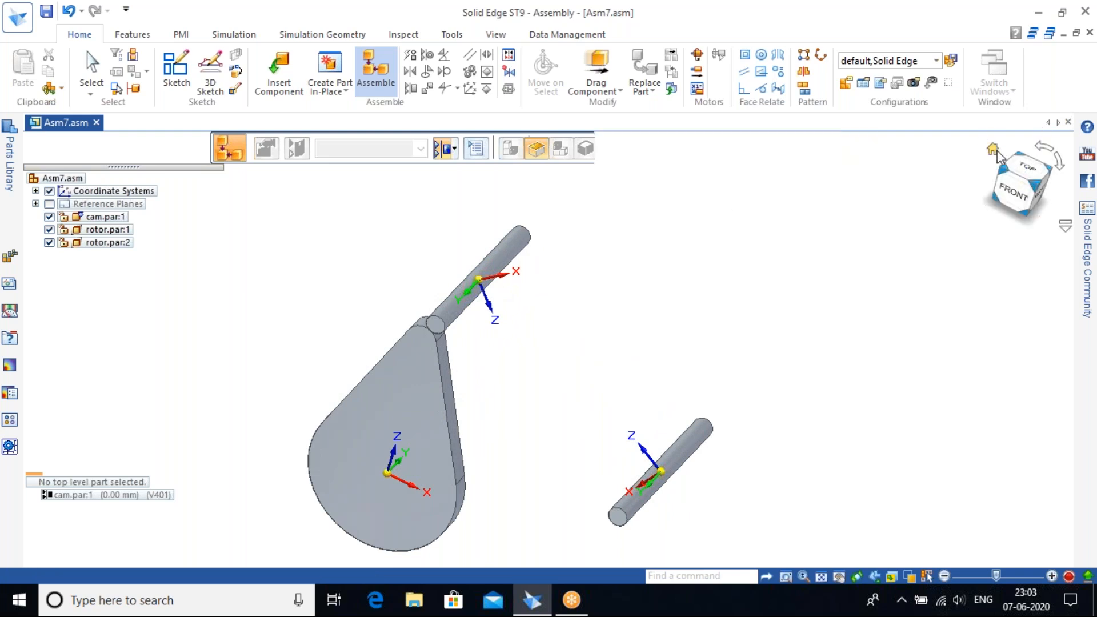
pyautogui.click(993, 149)
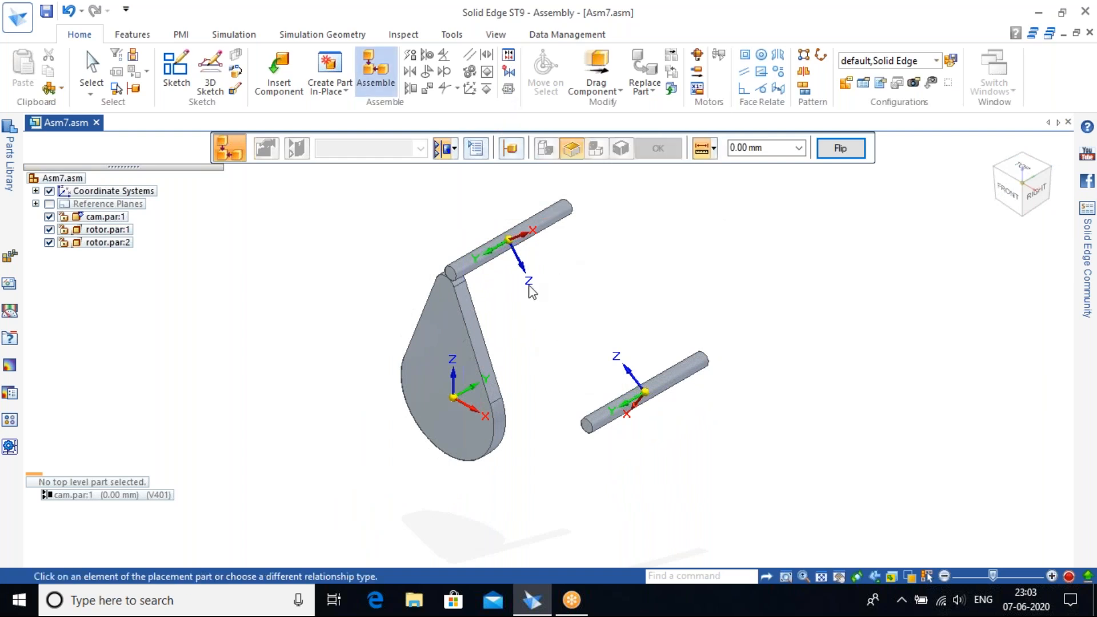
pyautogui.scroll(3, 532, 291)
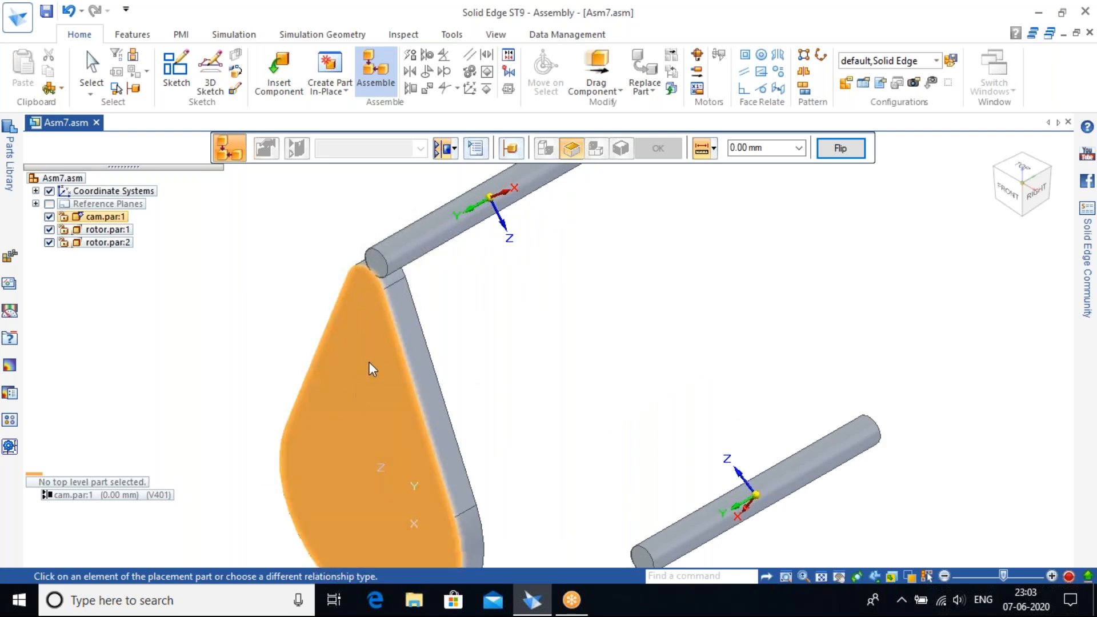
pyautogui.click(407, 350)
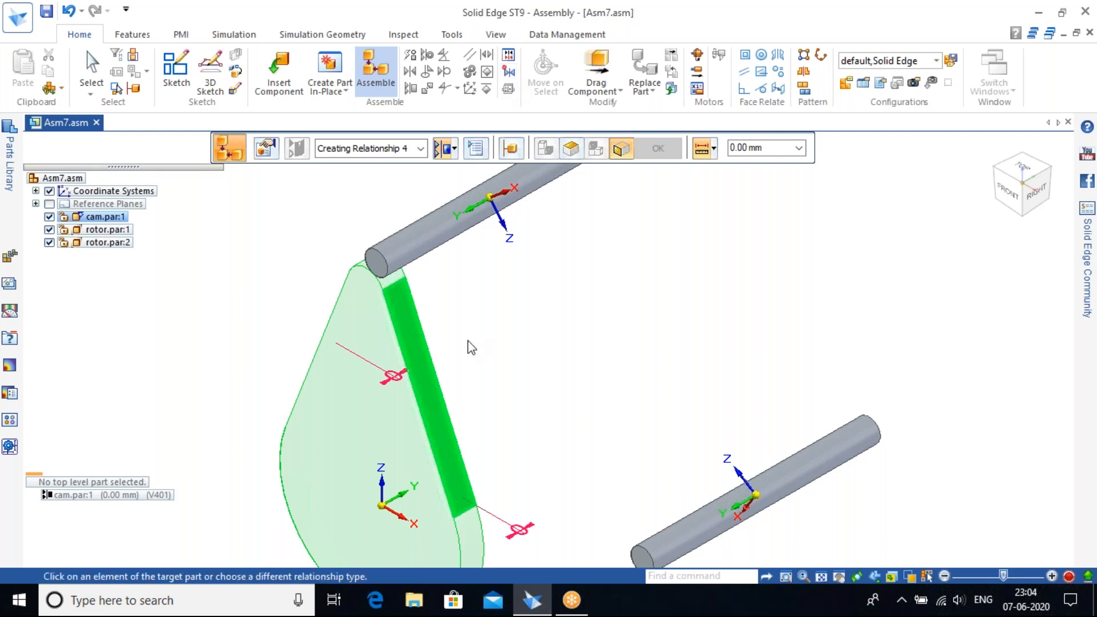
pyautogui.press('Escape')
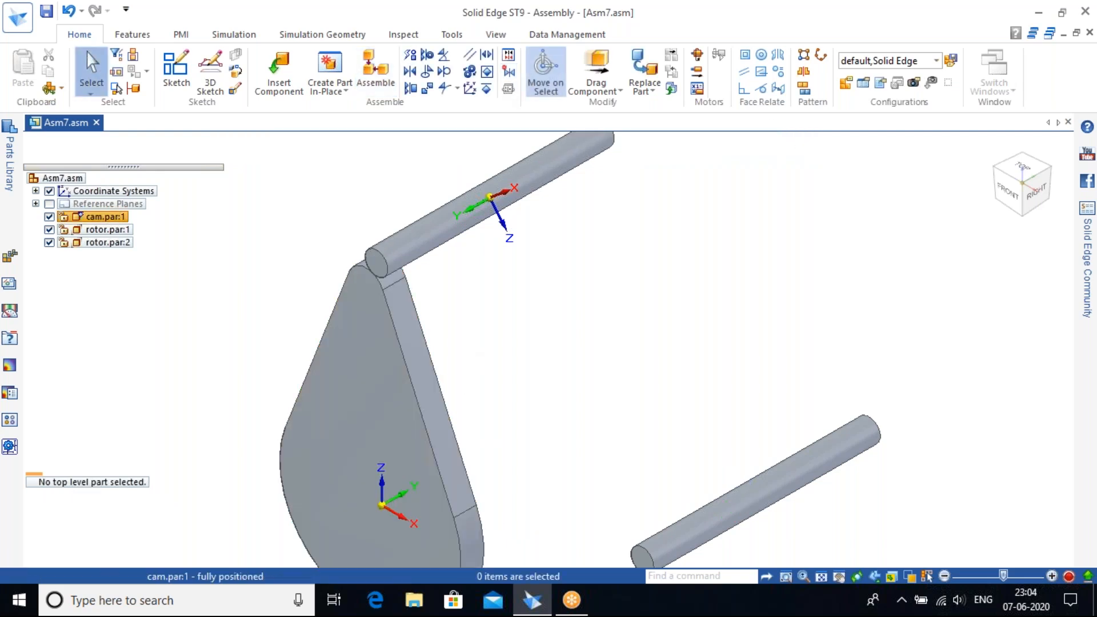
# Try to capture the cam's fit with Capture Fit.
pyautogui.click(439, 388)
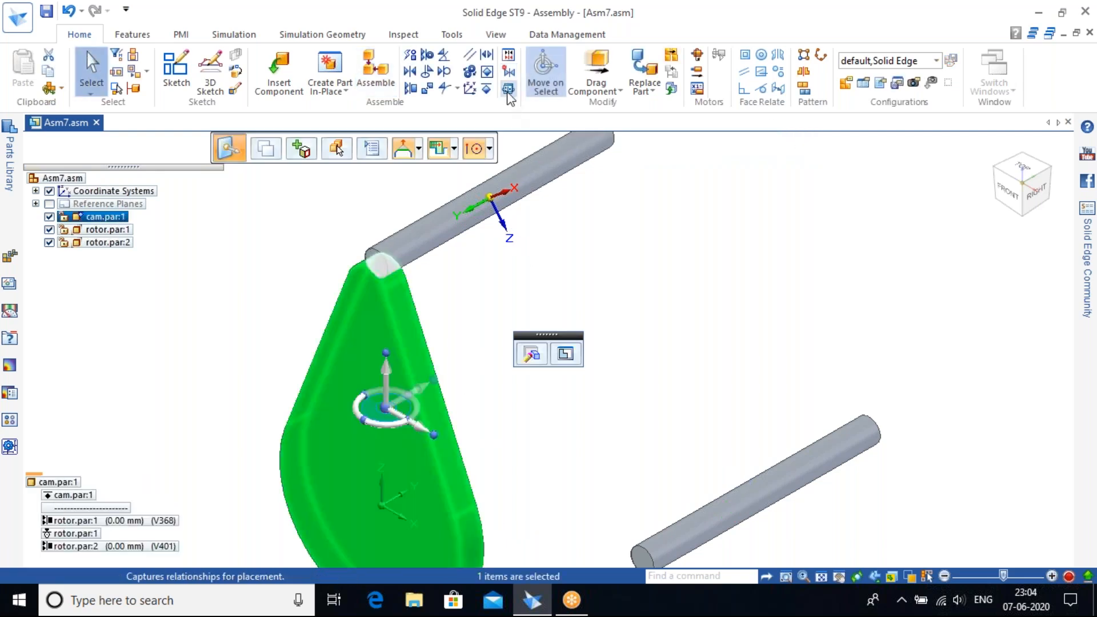
pyautogui.click(508, 89)
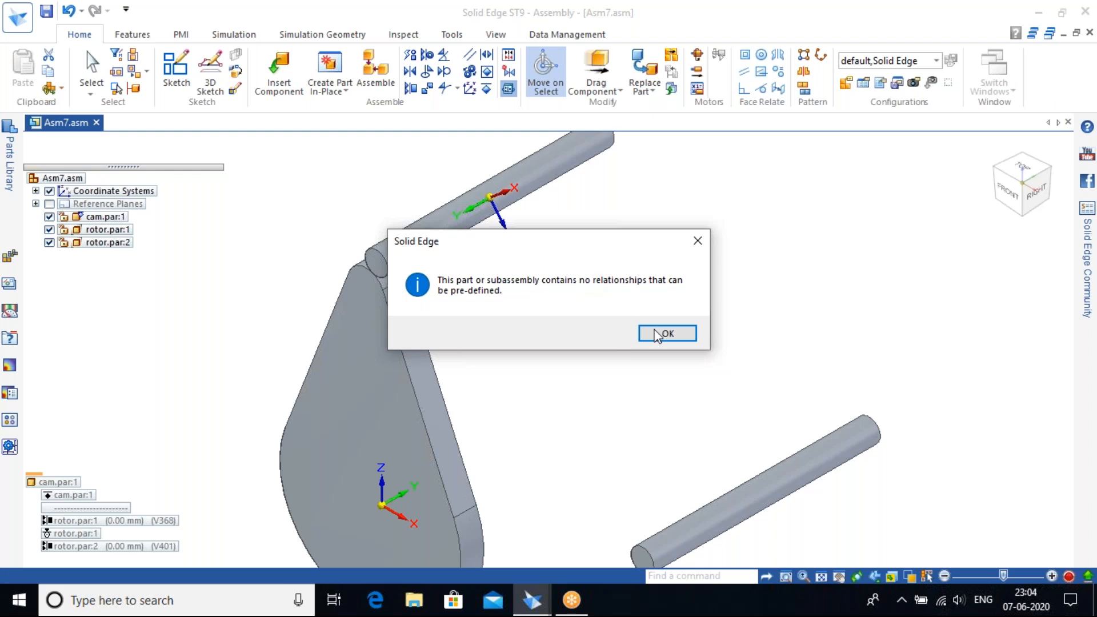
pyautogui.click(654, 330)
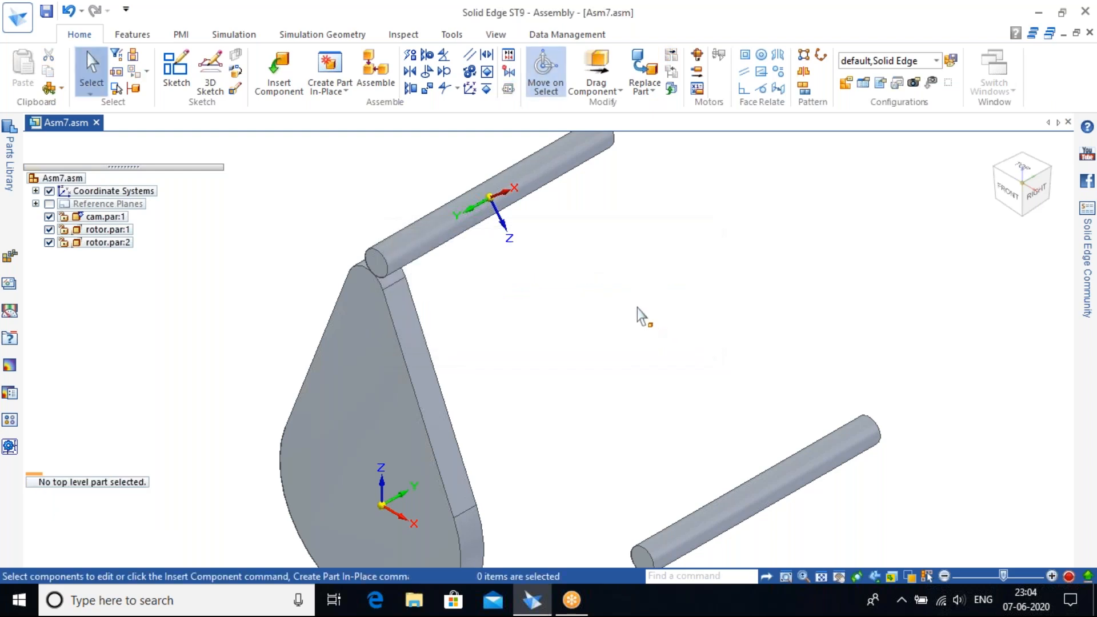
# Capture the first rotor's fit again, learning Planar Align and saving it in the part file.
pyautogui.scroll(-3, 565, 326)
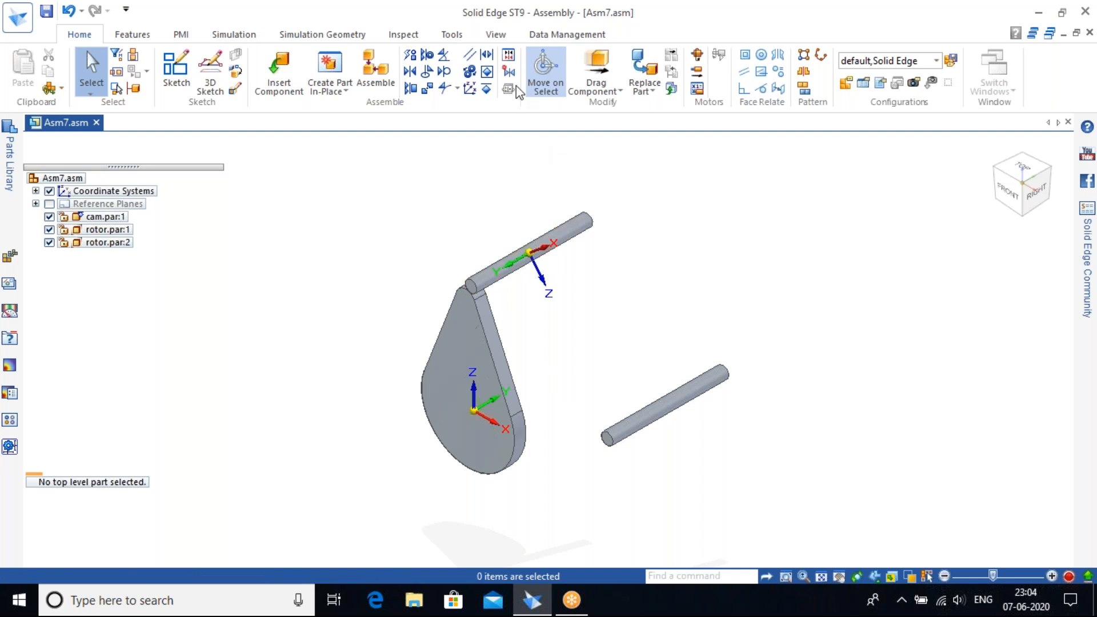
pyautogui.click(562, 234)
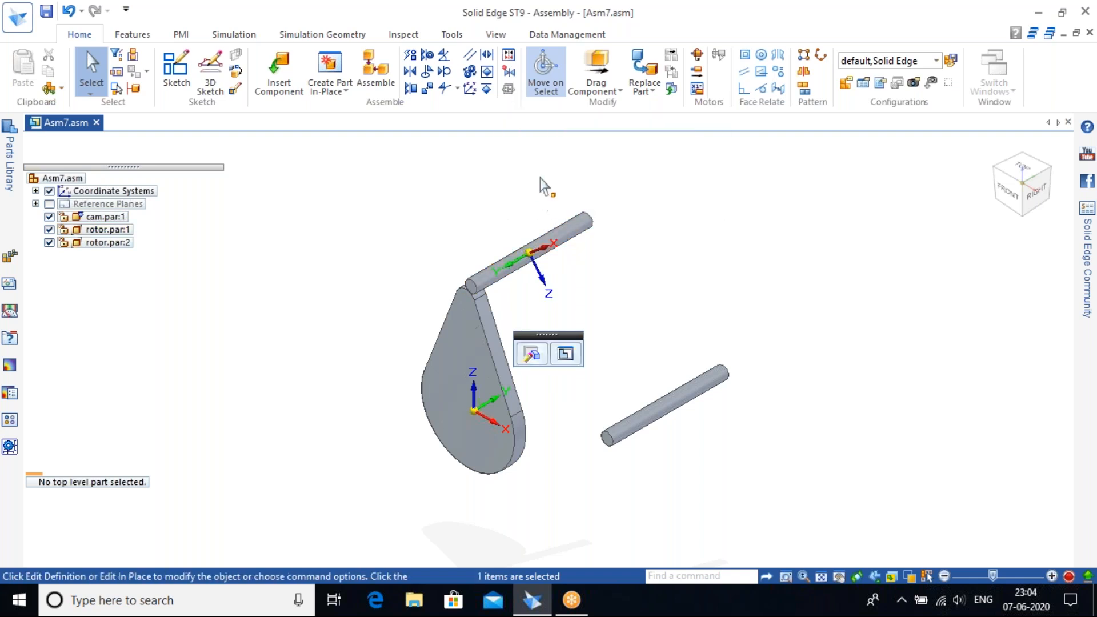
pyautogui.click(508, 89)
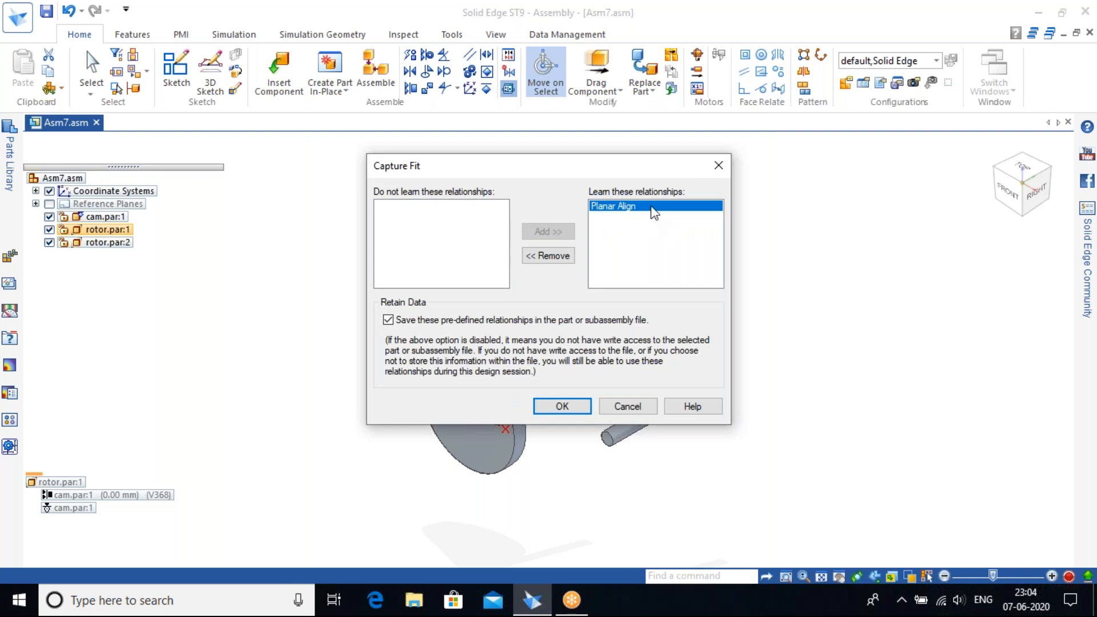
pyautogui.click(576, 405)
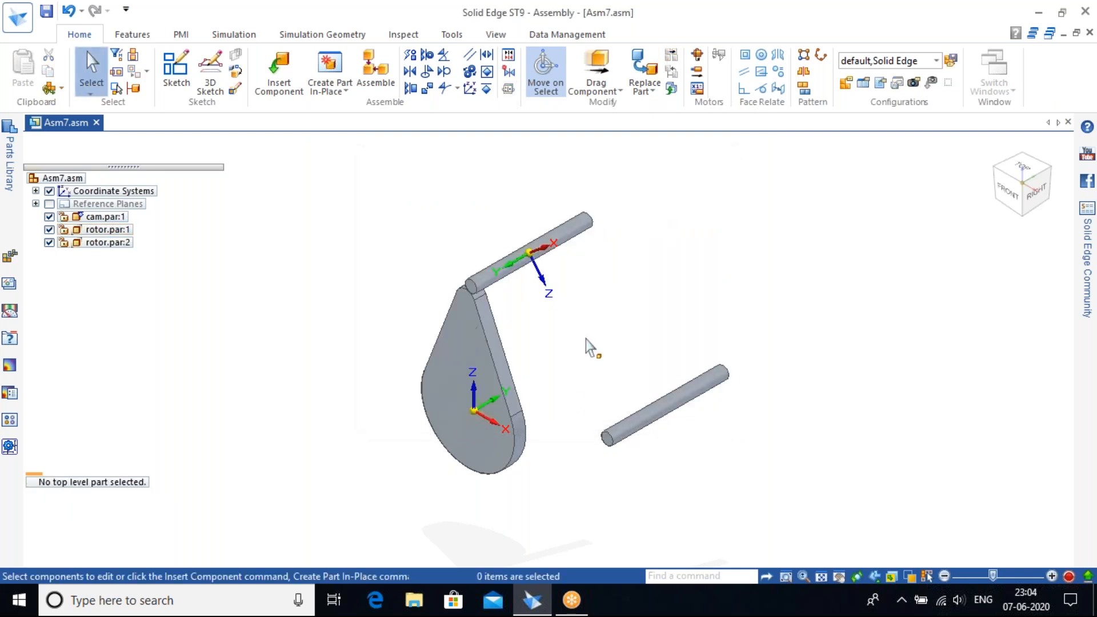
# Insert a third rotor from the Desktop parts library and planar-align it with the cam's front face.
pyautogui.click(269, 74)
pyautogui.moveTo(49, 280); pyautogui.dragTo(851, 246)
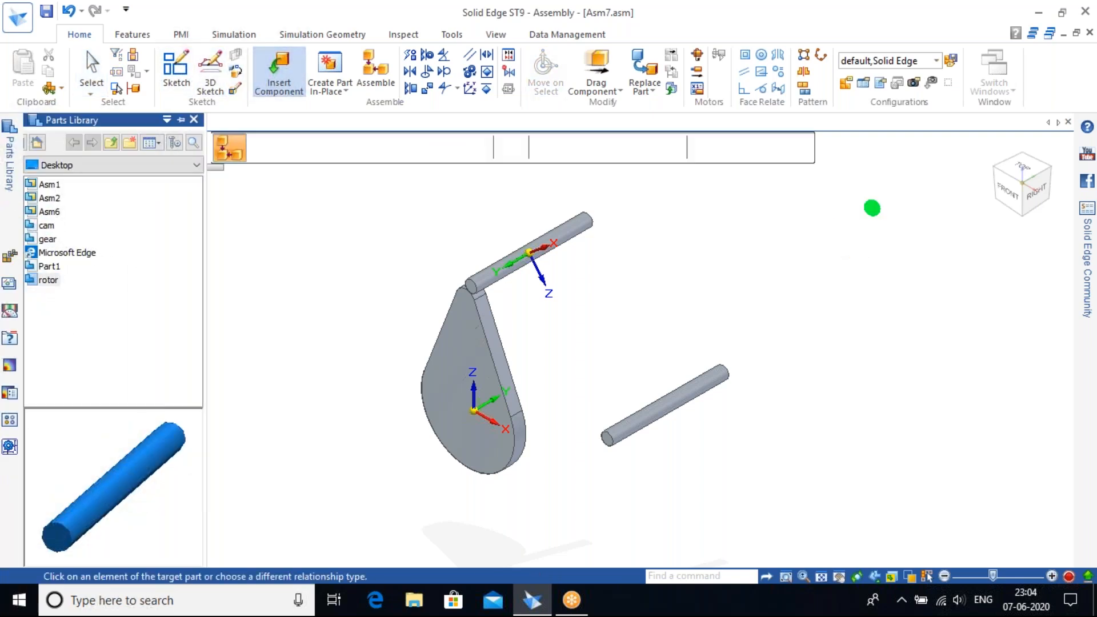
pyautogui.click(470, 345)
pyautogui.moveTo(724, 394); pyautogui.dragTo(777, 383, button='middle')
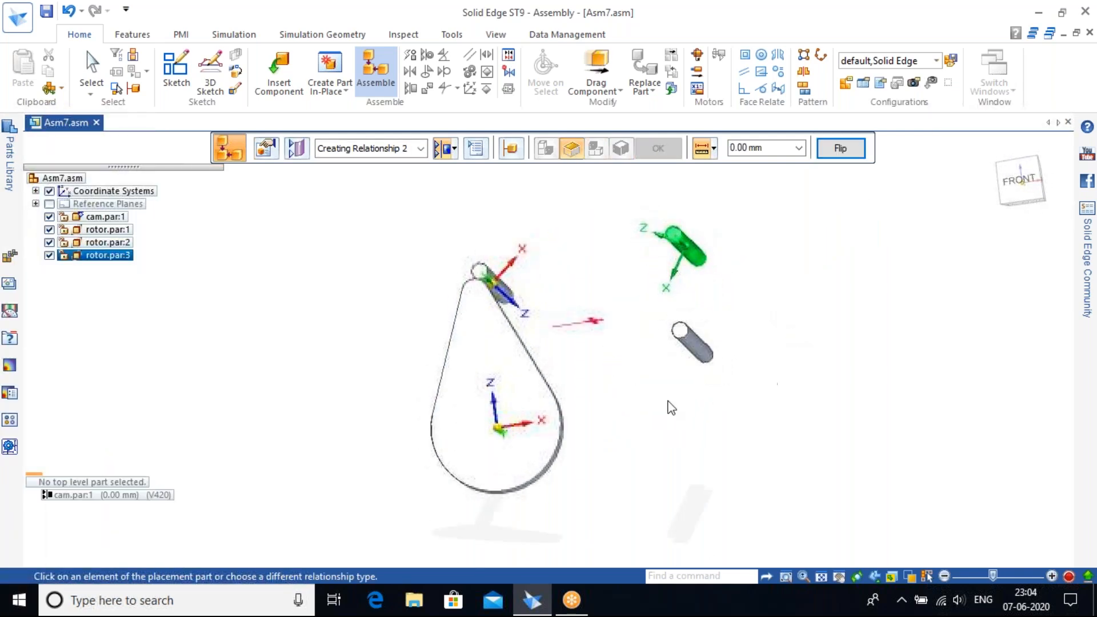
pyautogui.moveTo(584, 239)
pyautogui.mouseDown(button='middle')
pyautogui.moveTo(585, 304)
pyautogui.moveTo(604, 334)
pyautogui.mouseUp(button='middle')
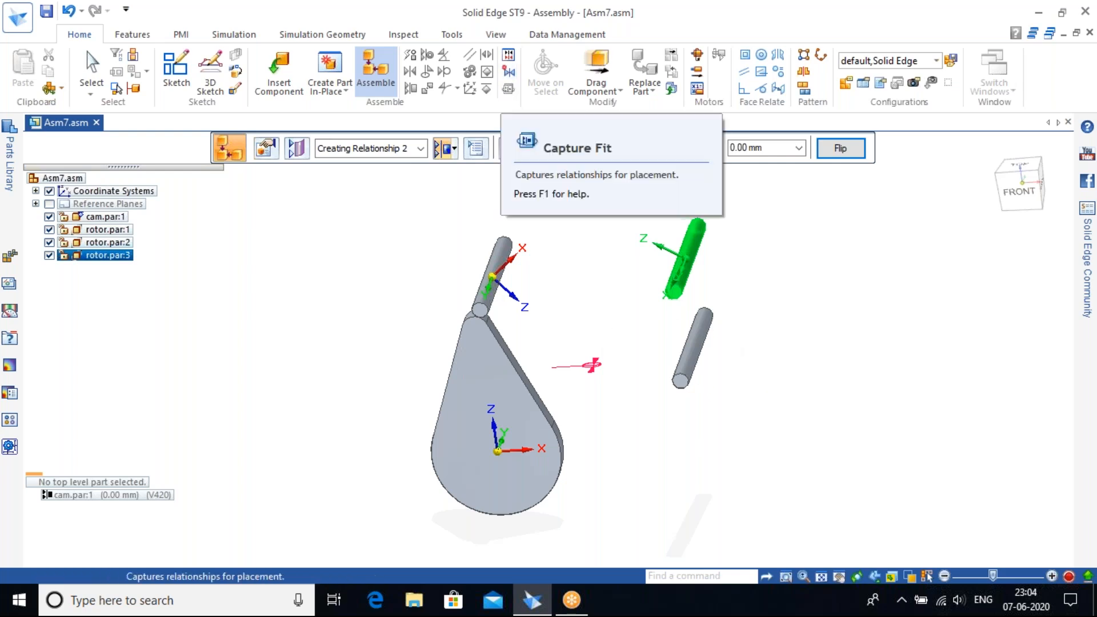
pyautogui.press('Escape')
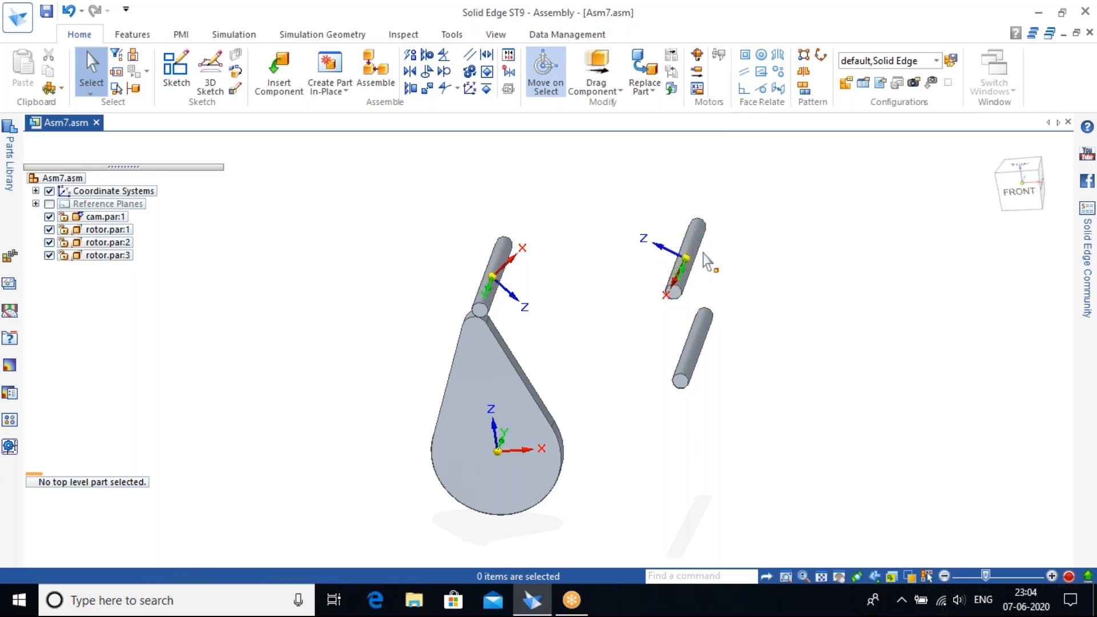
pyautogui.moveTo(770, 232); pyautogui.dragTo(648, 256, button='middle')
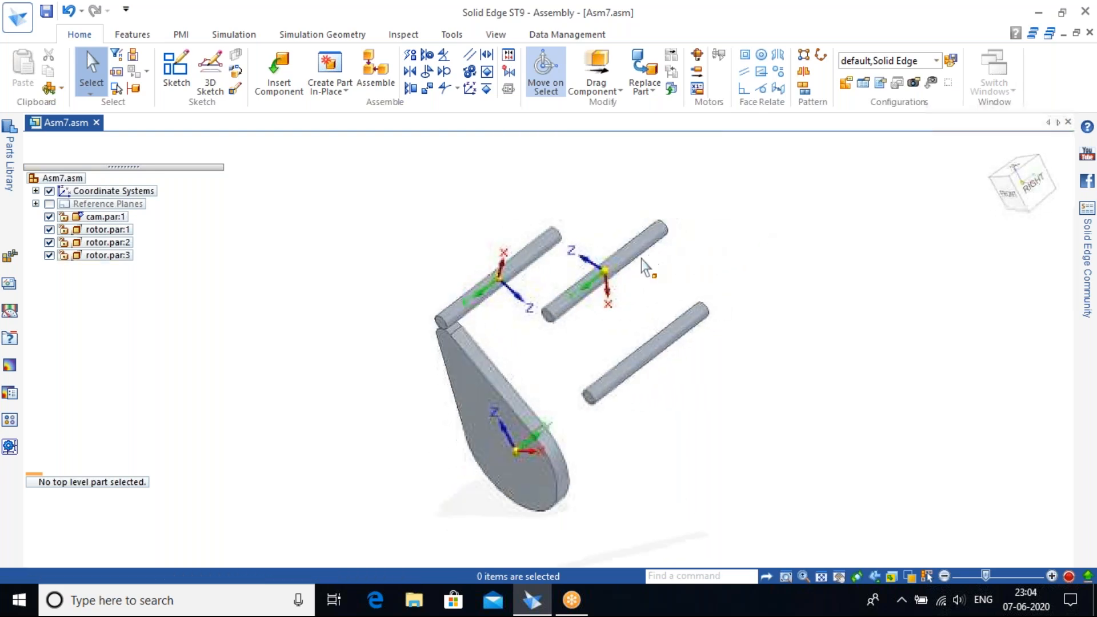
pyautogui.scroll(3, 649, 256)
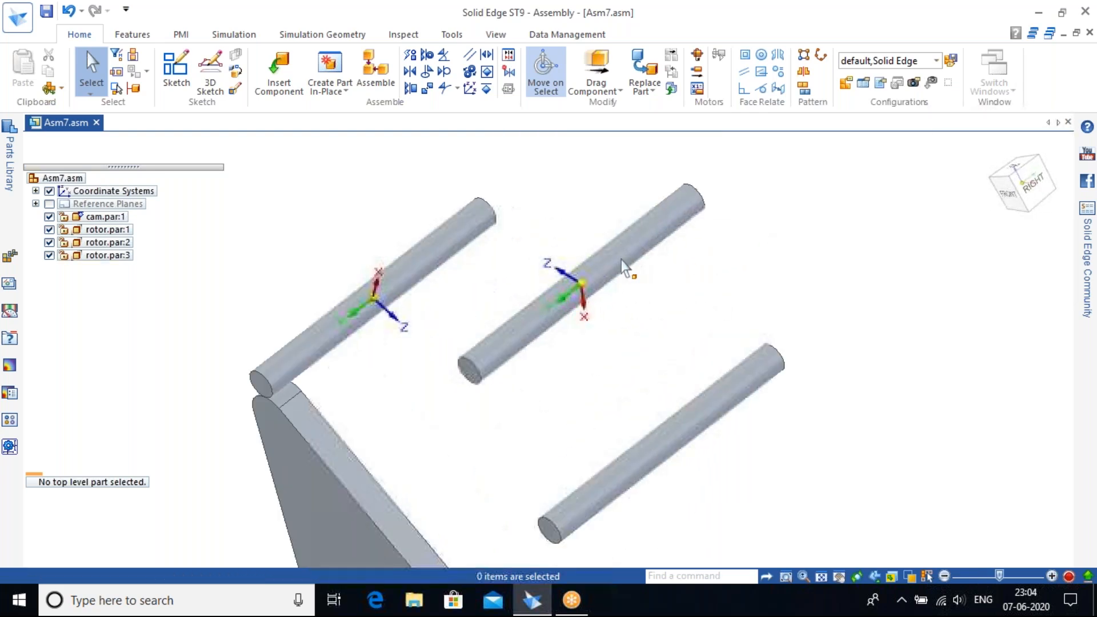
pyautogui.click(506, 76)
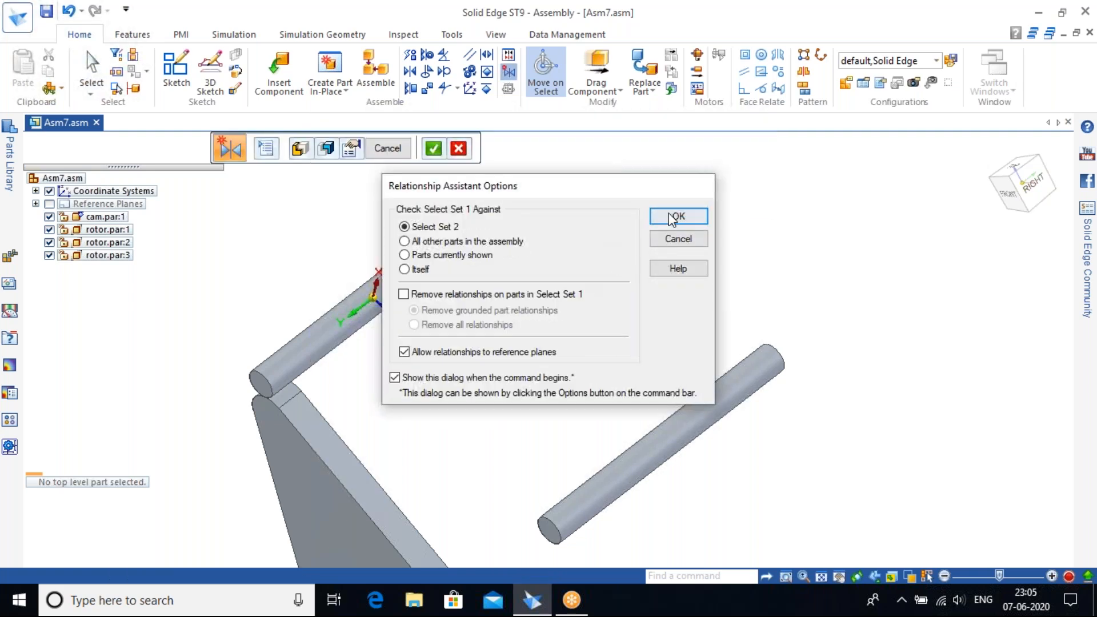
pyautogui.click(676, 216)
pyautogui.click(638, 231)
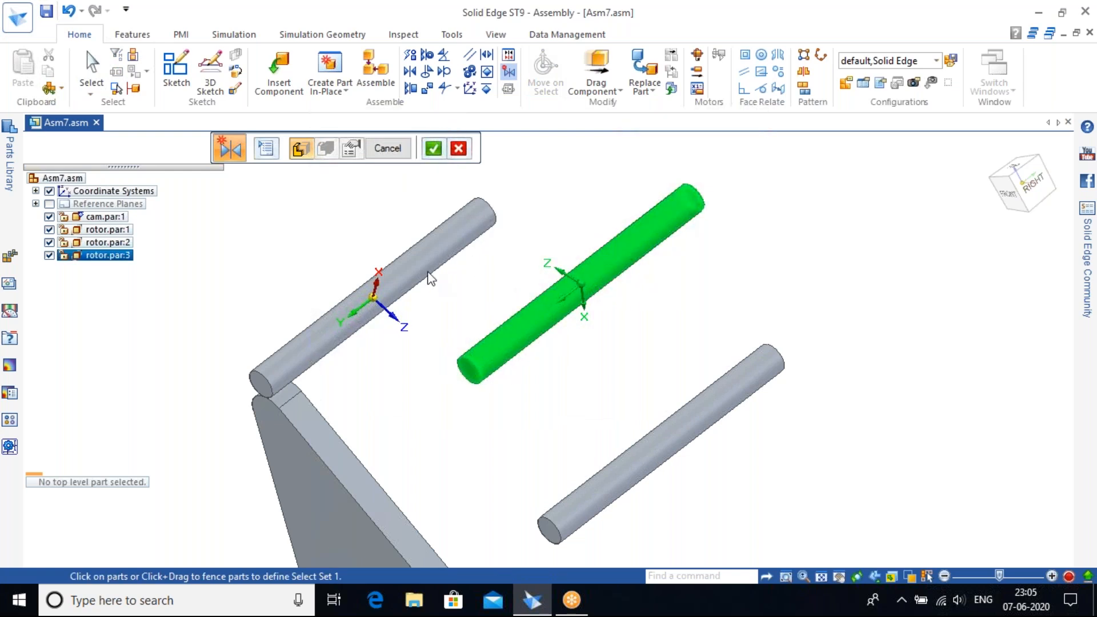
pyautogui.press('Escape')
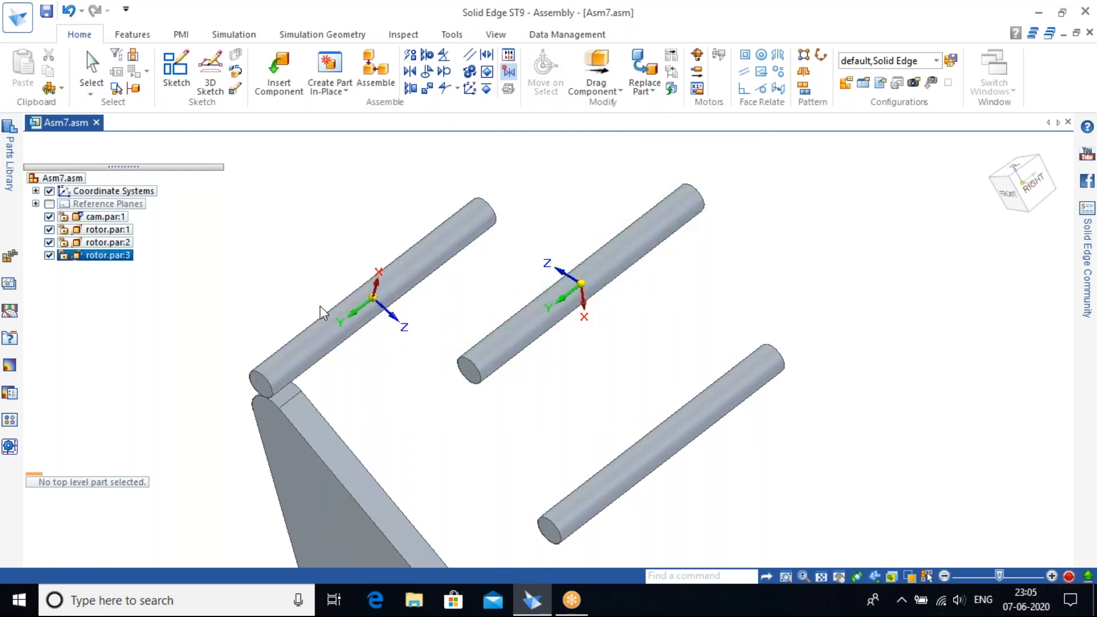
# Run the Relationship Assistant with the cam and first rotor as Select Set 1 and the third rotor as Select Set 2.
pyautogui.click(507, 82)
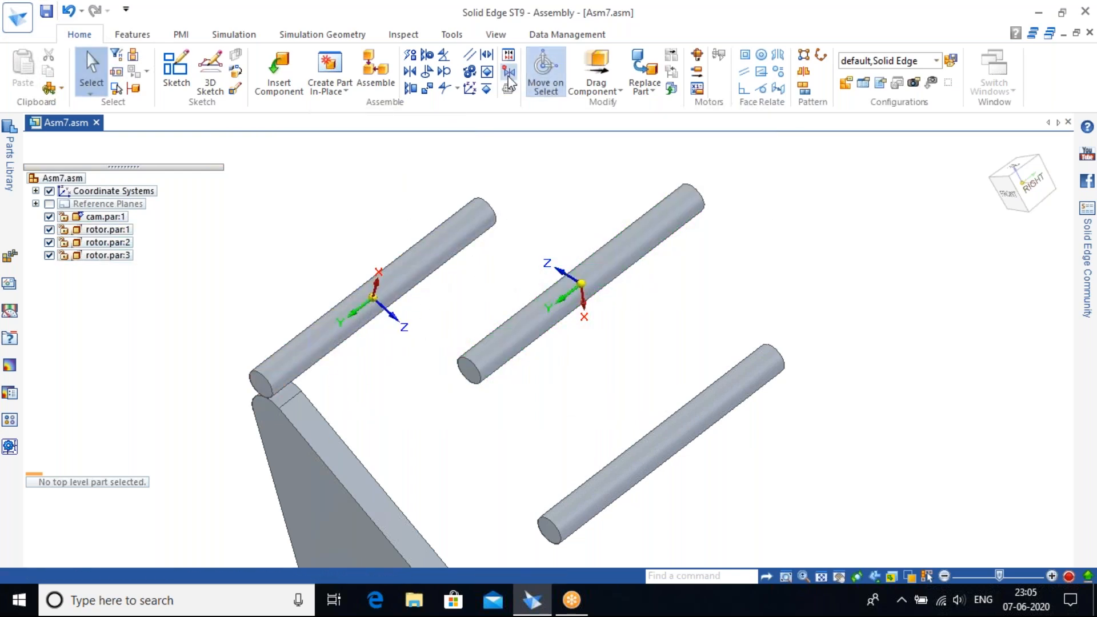
pyautogui.click(677, 221)
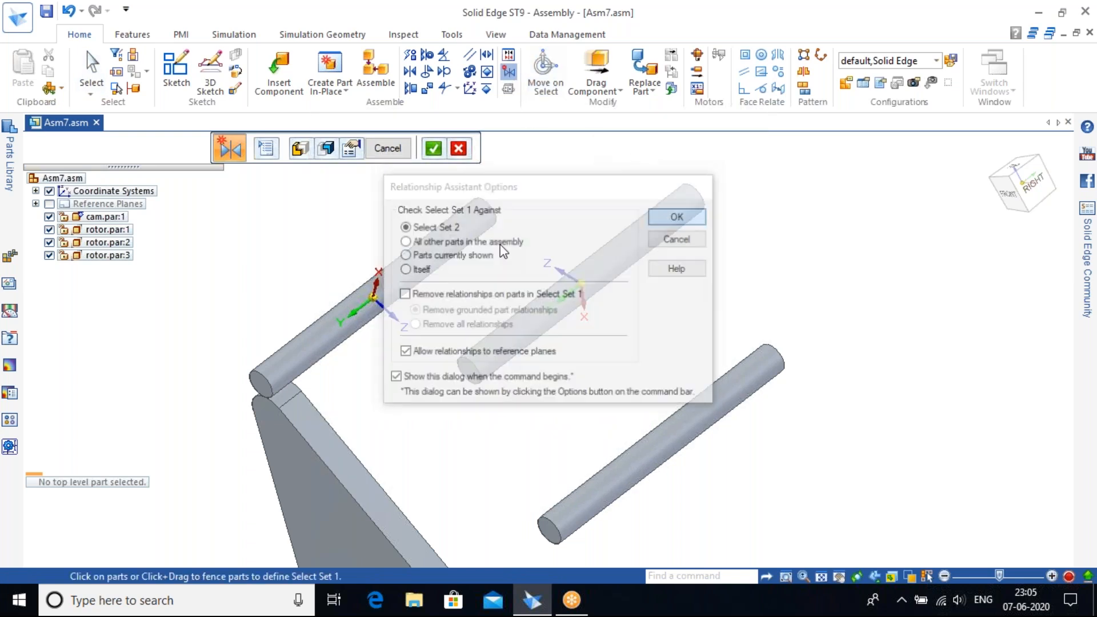
pyautogui.click(309, 336)
pyautogui.click(313, 426)
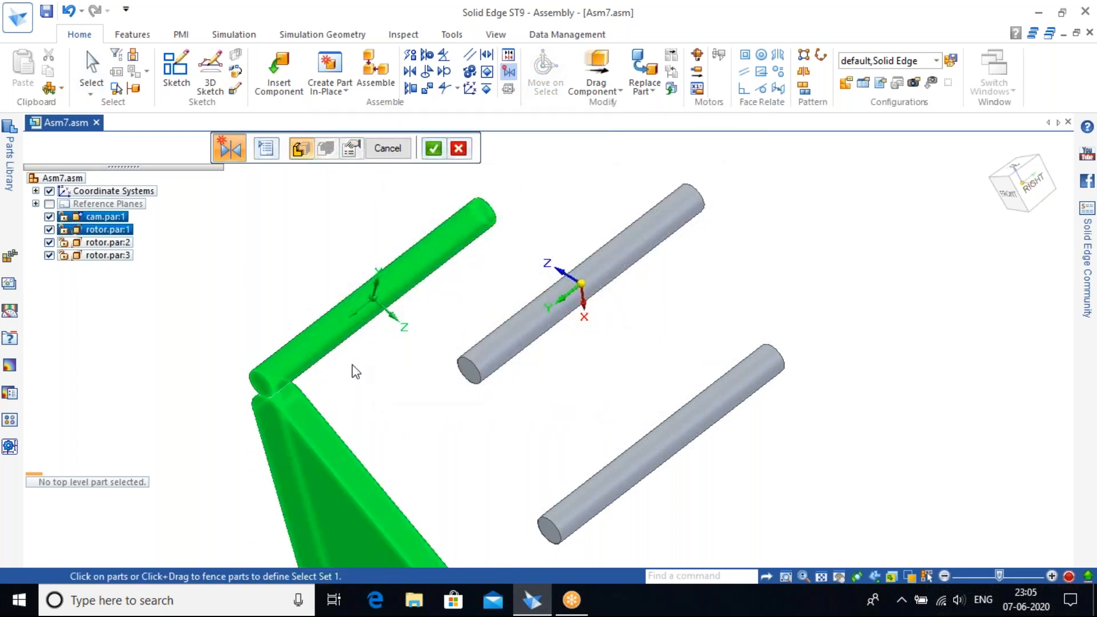
pyautogui.click(443, 146)
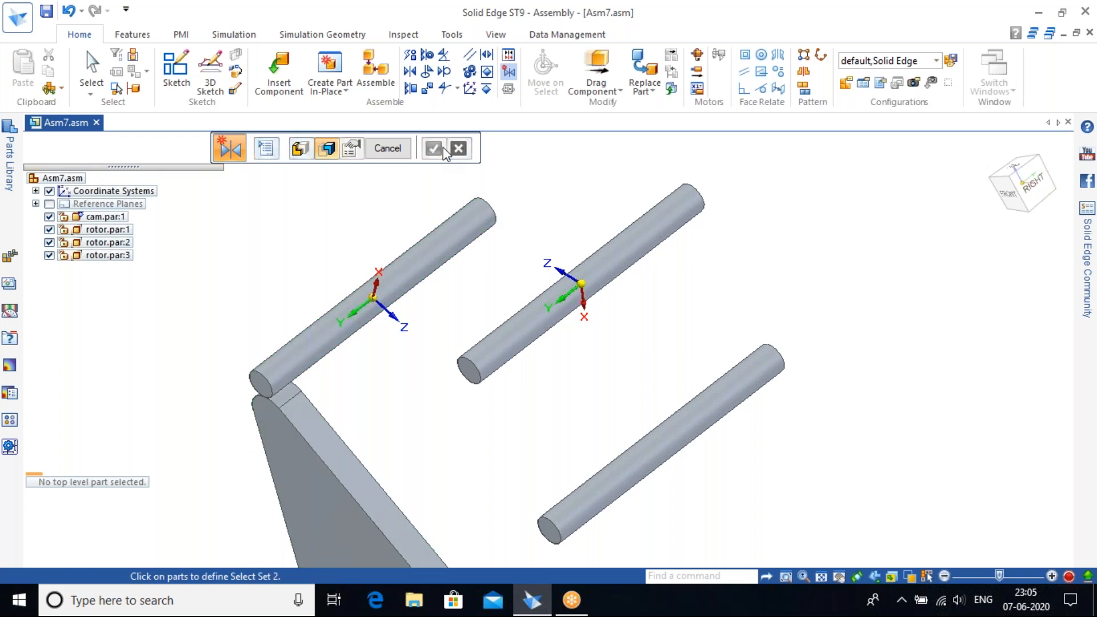
pyautogui.click(616, 276)
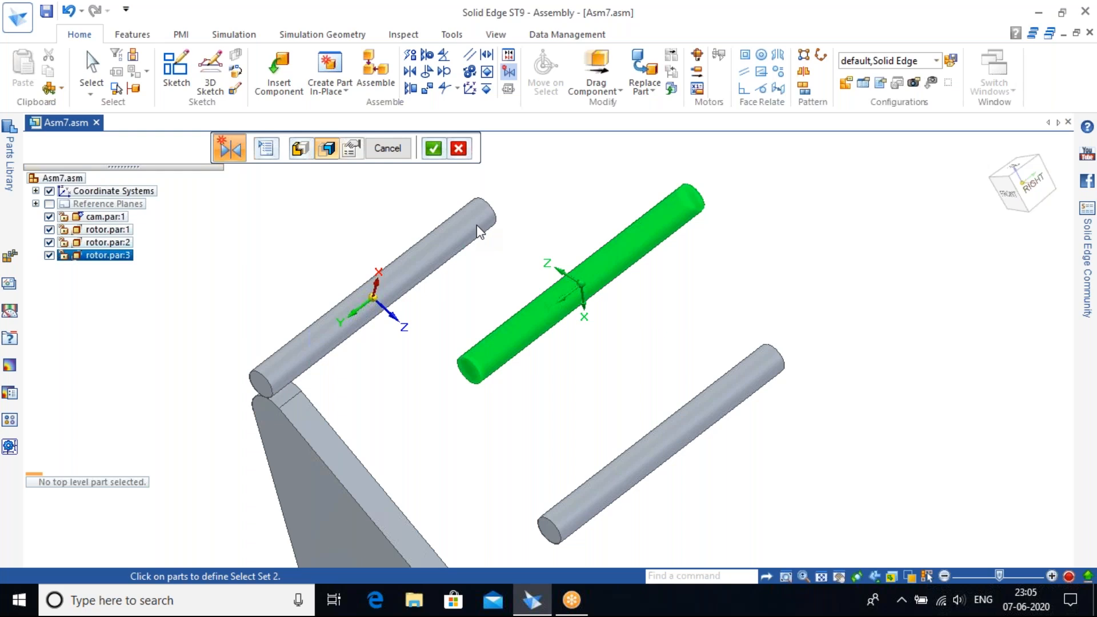
pyautogui.click(433, 148)
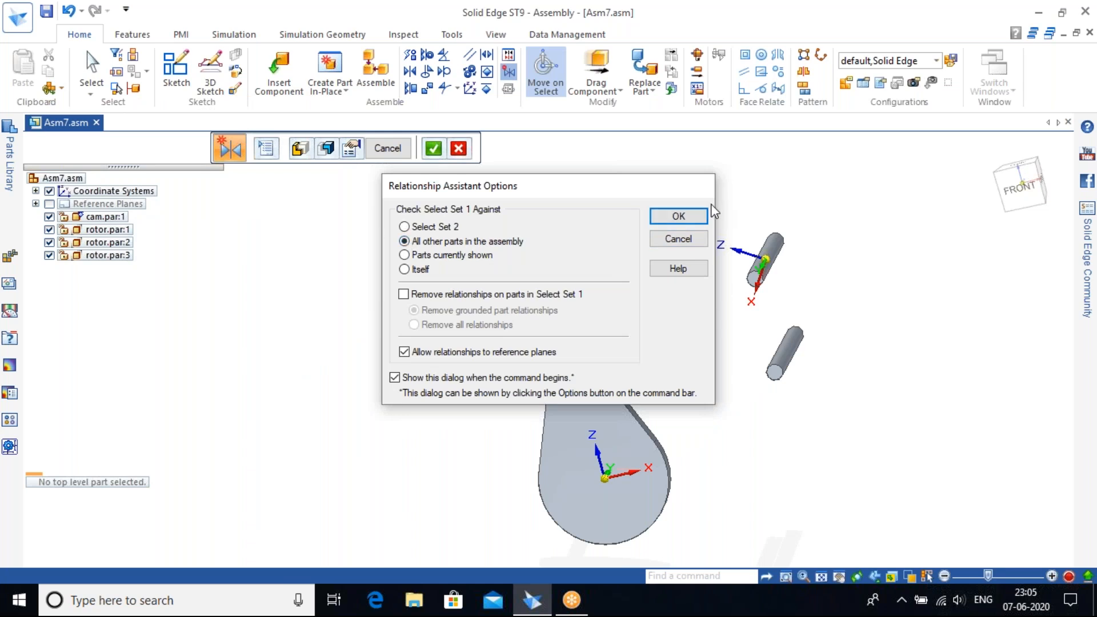
# Try to detect relationships with the Relationship Assistant, checking the cam and first rotor against all other parts in the assembly.
pyautogui.click(678, 216)
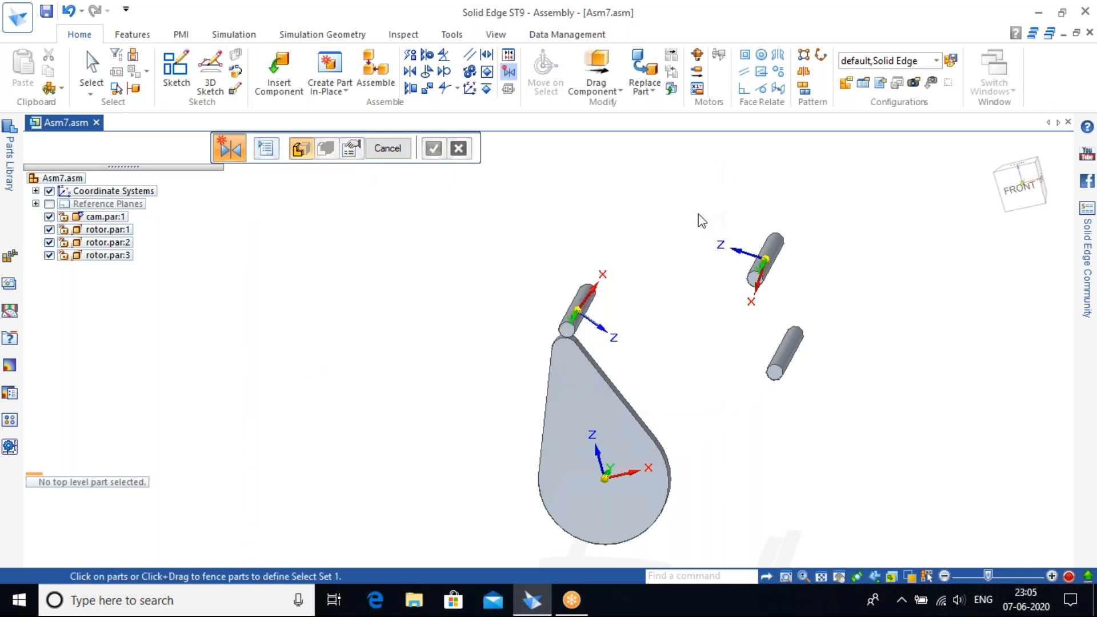
pyautogui.scroll(5, 580, 372)
pyautogui.click(599, 350)
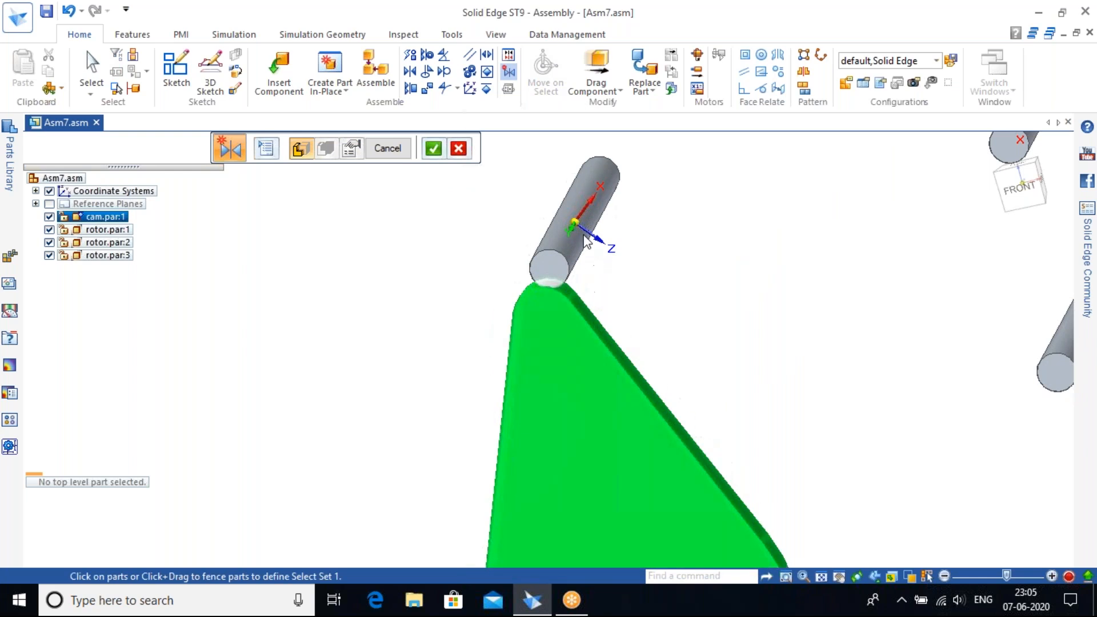
pyautogui.click(577, 216)
pyautogui.scroll(-3, 653, 232)
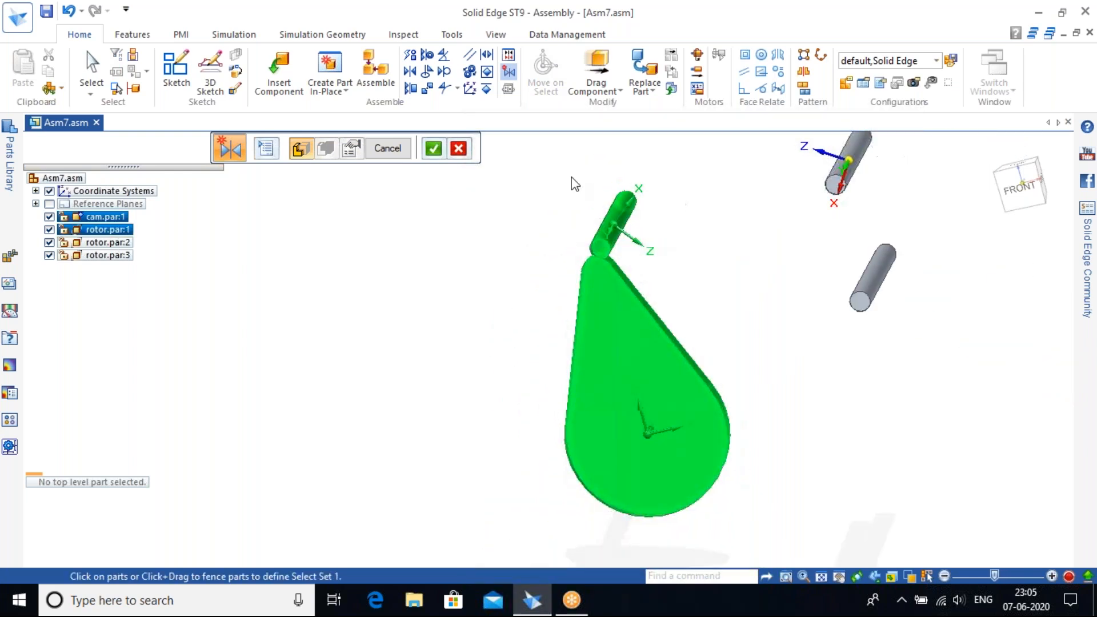
pyautogui.click(434, 148)
pyautogui.click(178, 484)
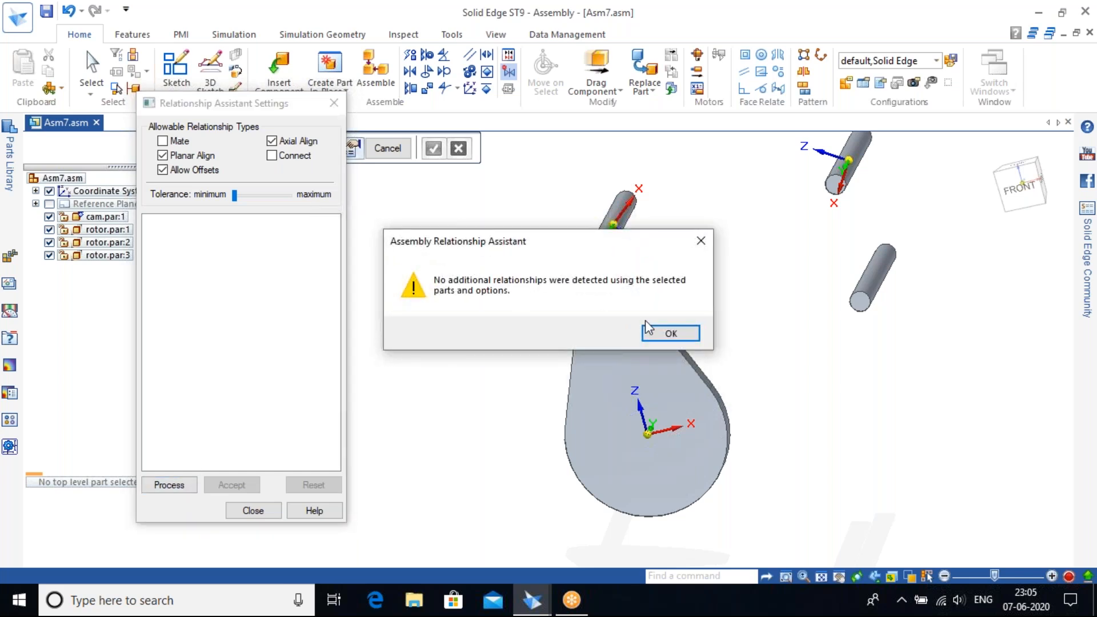
pyautogui.click(663, 333)
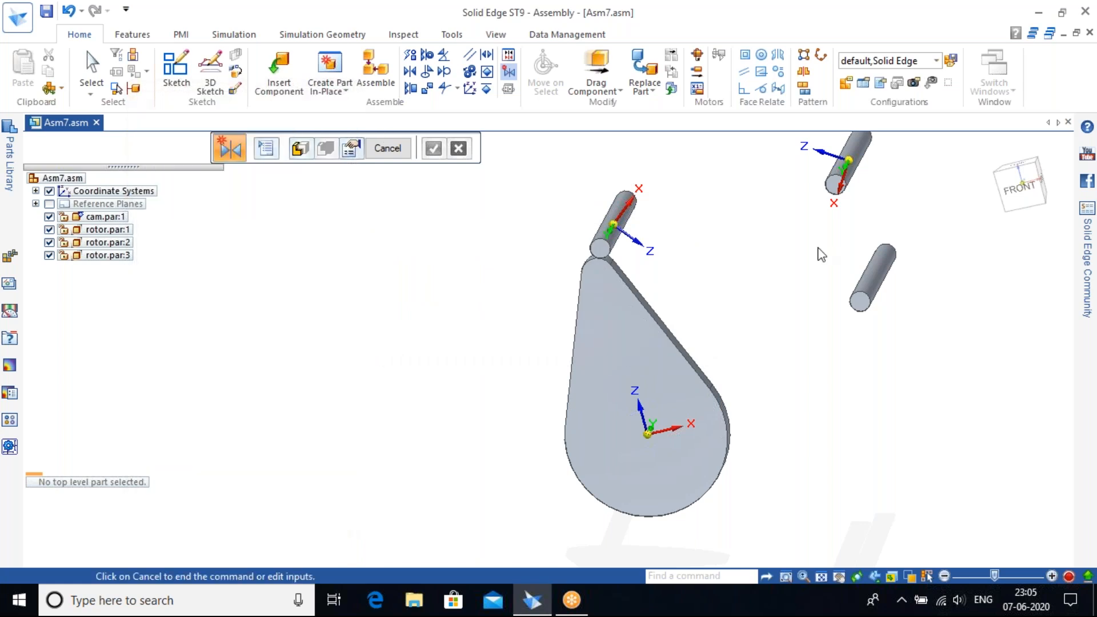
pyautogui.click(992, 150)
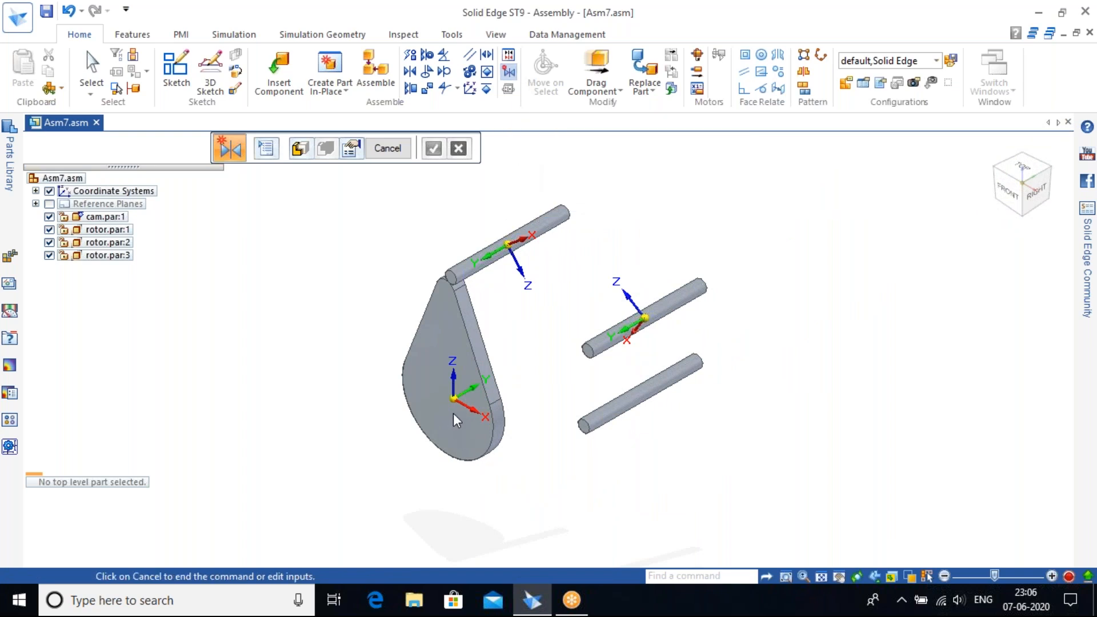
pyautogui.press('Escape')
# Review the assembly's relationships and their status in the Assembly Relationships Manager.
pyautogui.scroll(2, 481, 308)
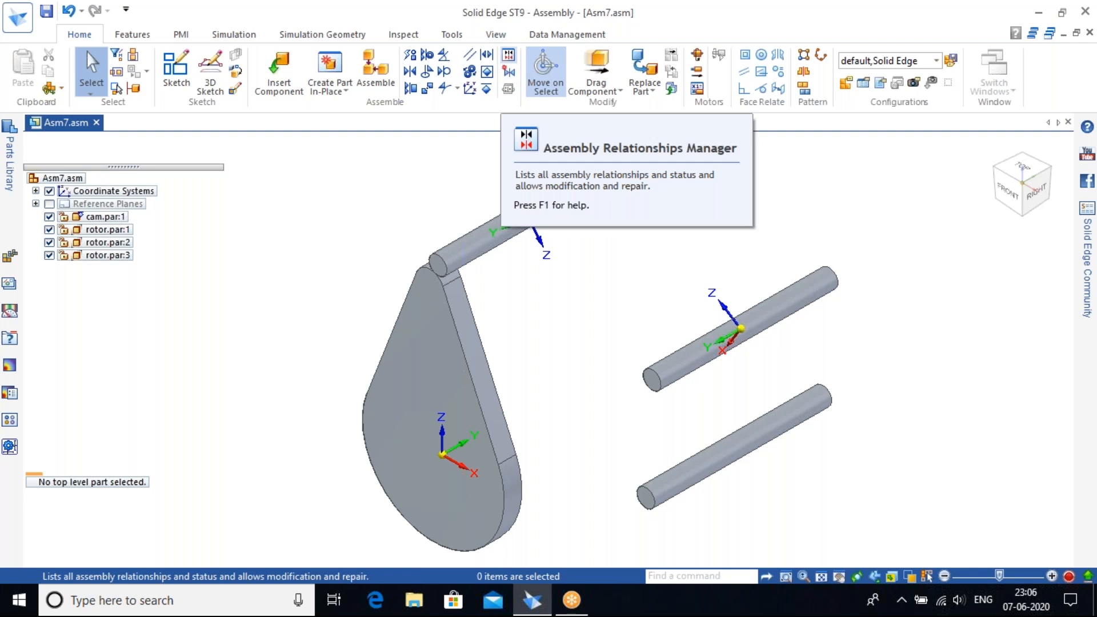
pyautogui.click(508, 55)
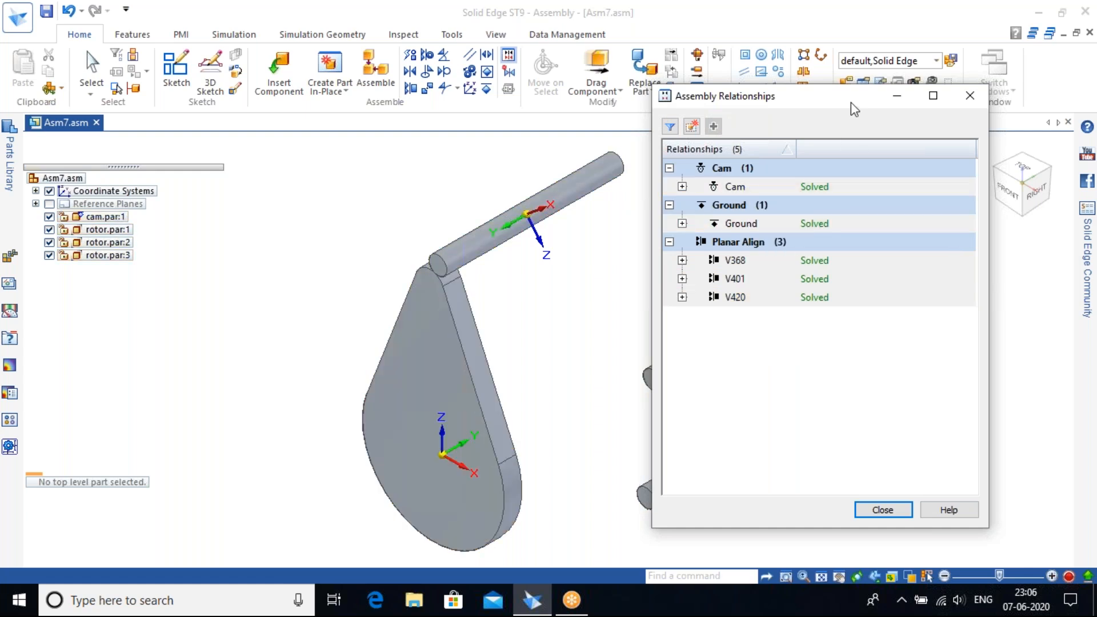
pyautogui.click(969, 94)
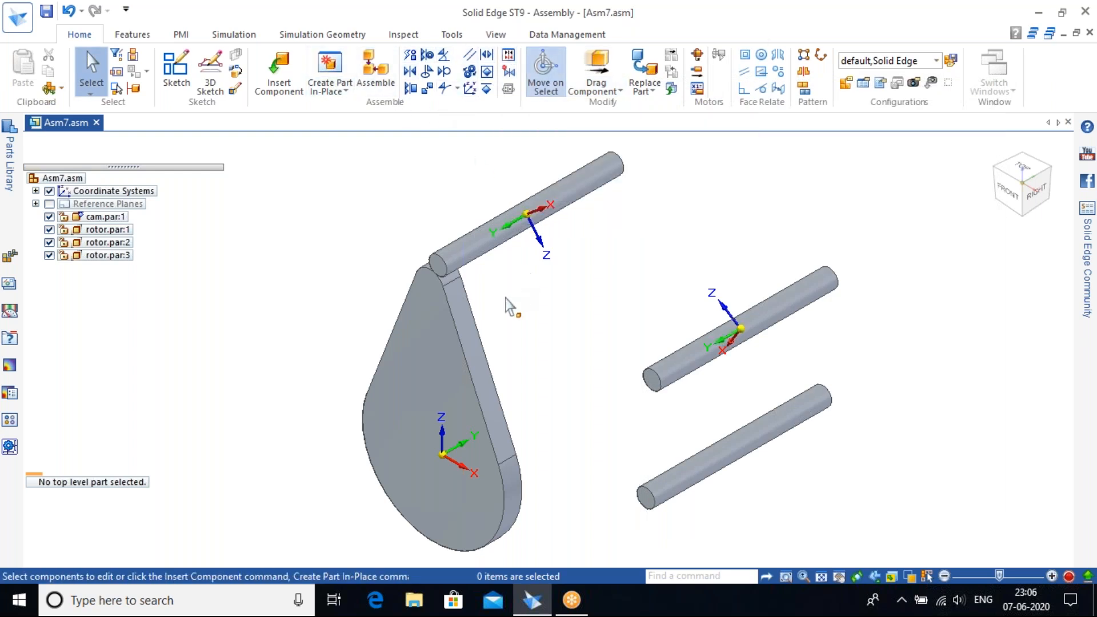
# Replace the first rotor, resting on the cam's tip, with the gear part from the Desktop folder.
pyautogui.scroll(-3, 518, 301)
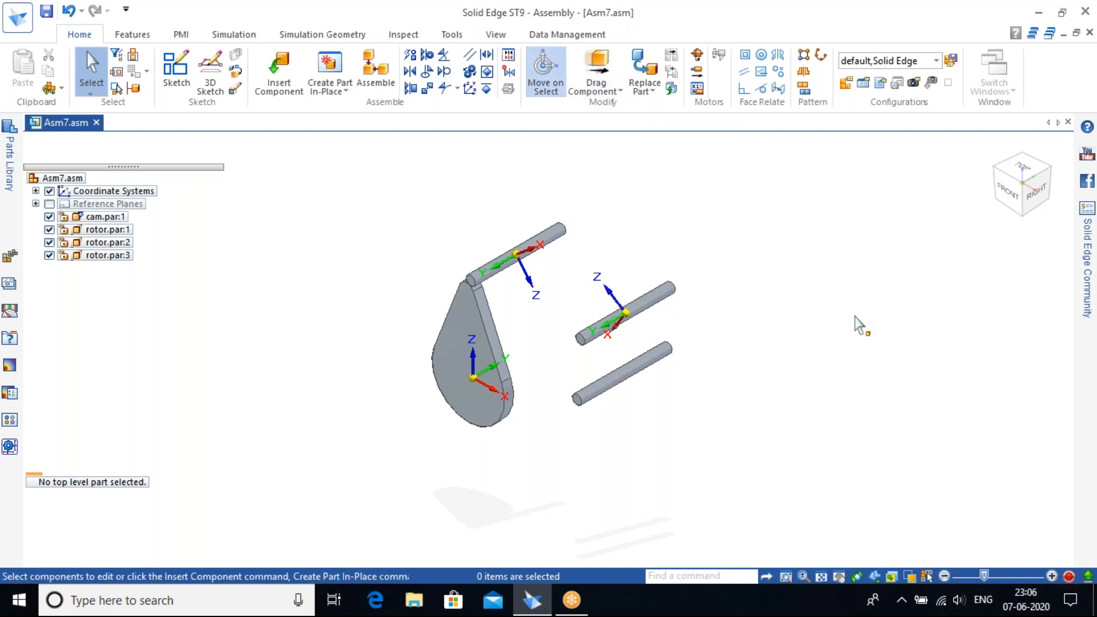
pyautogui.scroll(4, 588, 302)
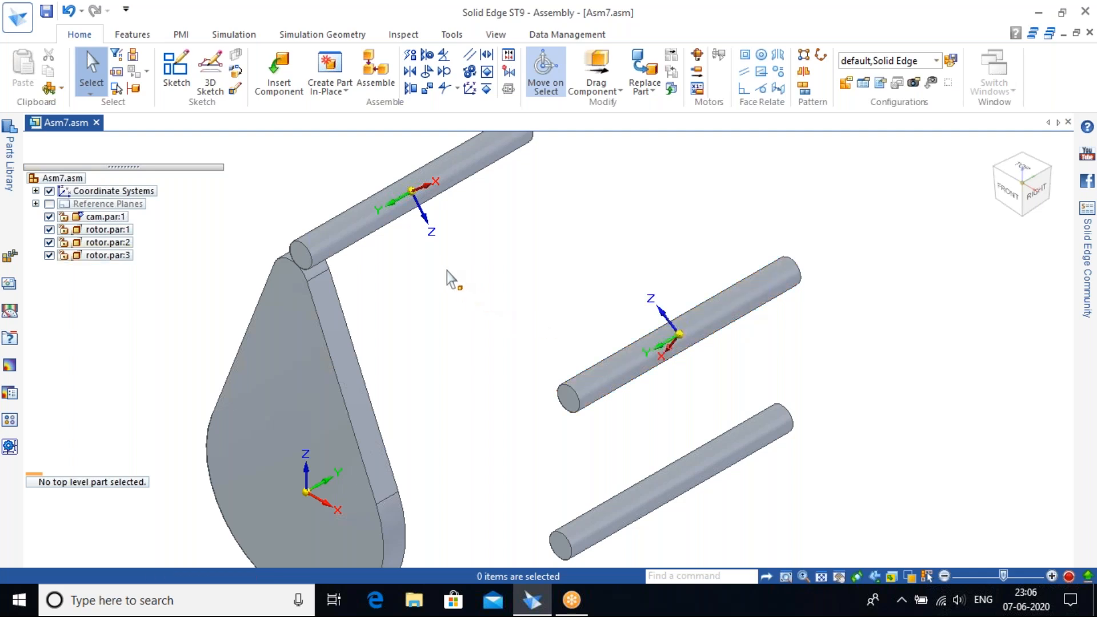
pyautogui.keyDown('shift'); pyautogui.moveTo(447, 270); pyautogui.dragTo(515, 374, button='middle'); pyautogui.keyUp('shift')
pyautogui.click(540, 262)
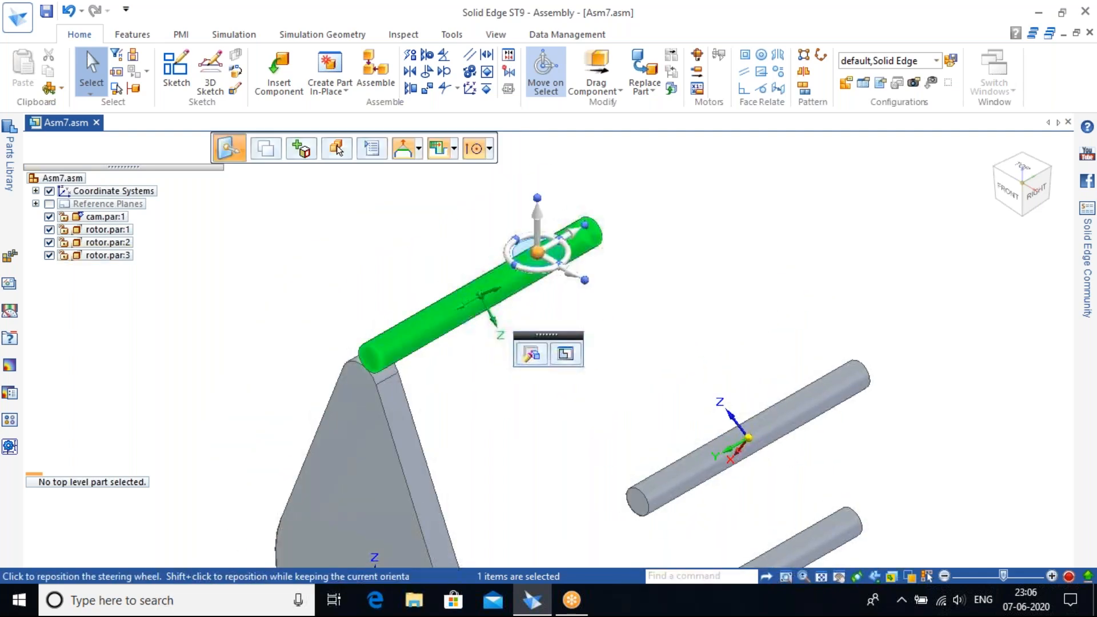
pyautogui.click(643, 86)
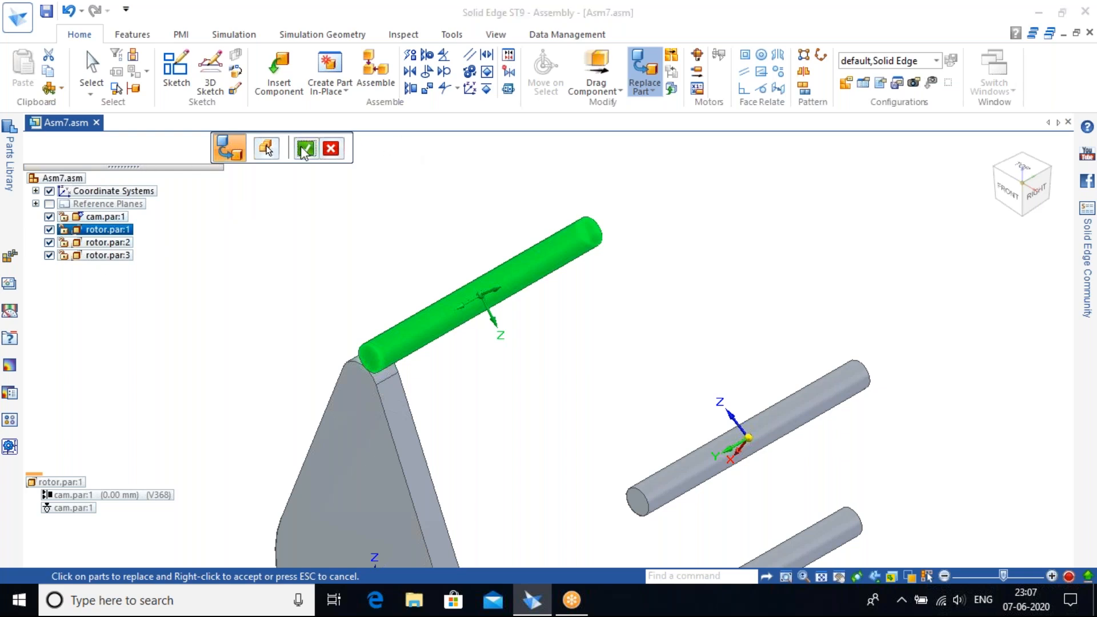
pyautogui.click(267, 149)
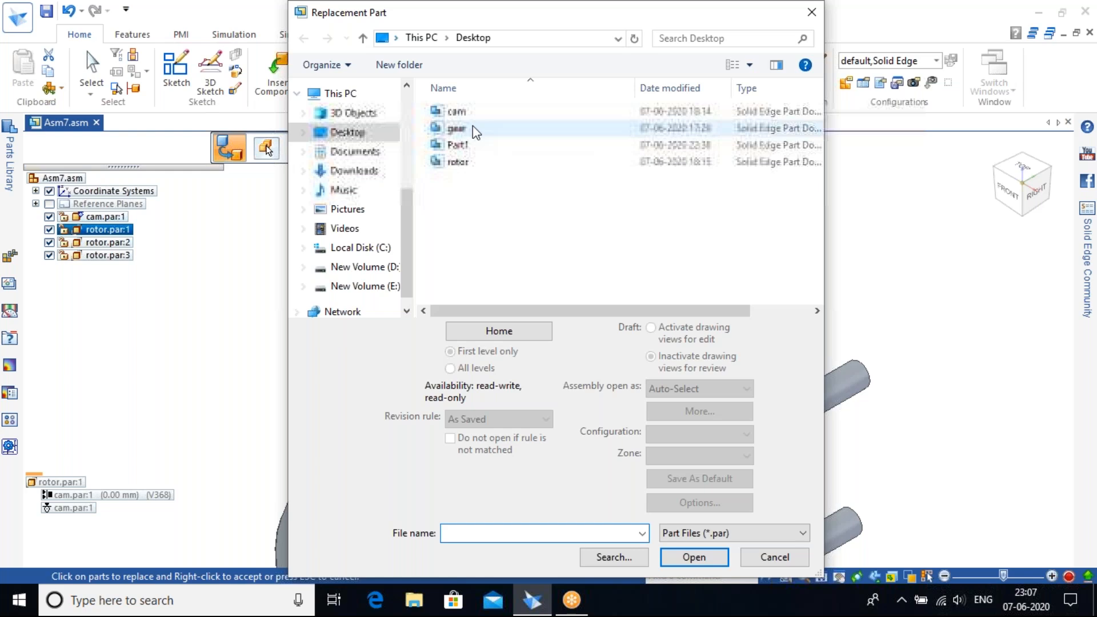
pyautogui.doubleClick(472, 128)
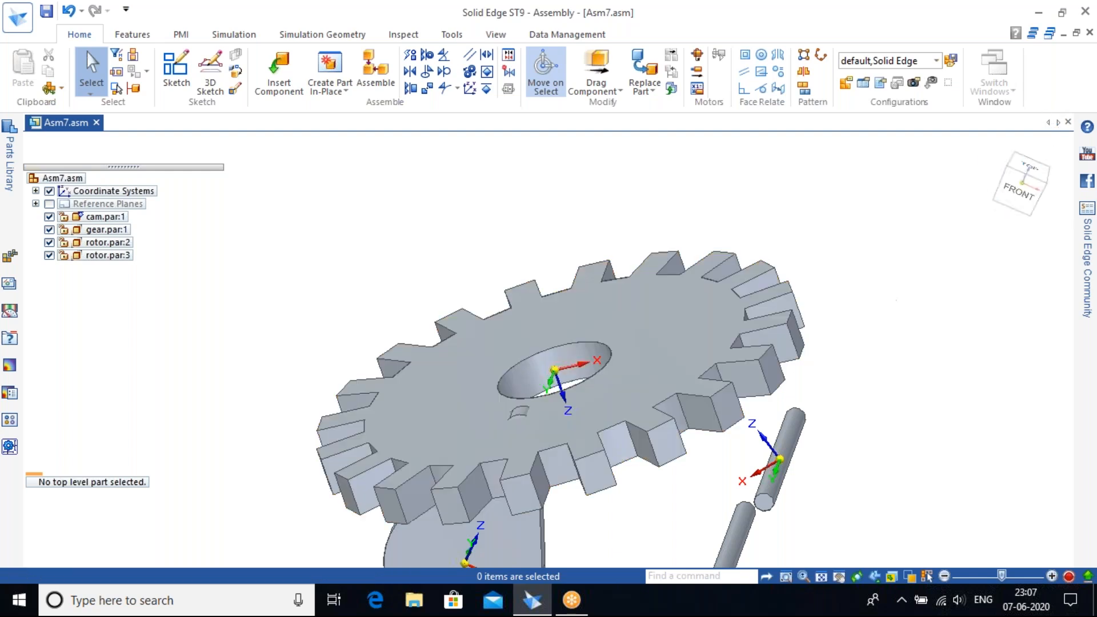
pyautogui.click(992, 151)
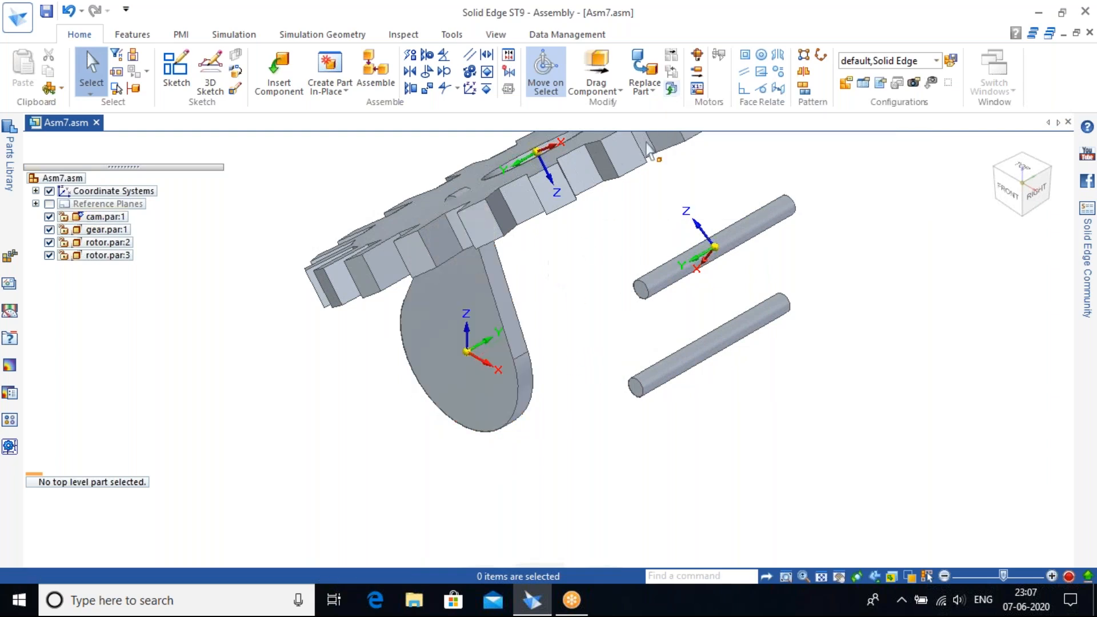
# Revise the assembly as Asm6 in the Desktop folder, overwriting the existing file.
pyautogui.click(671, 89)
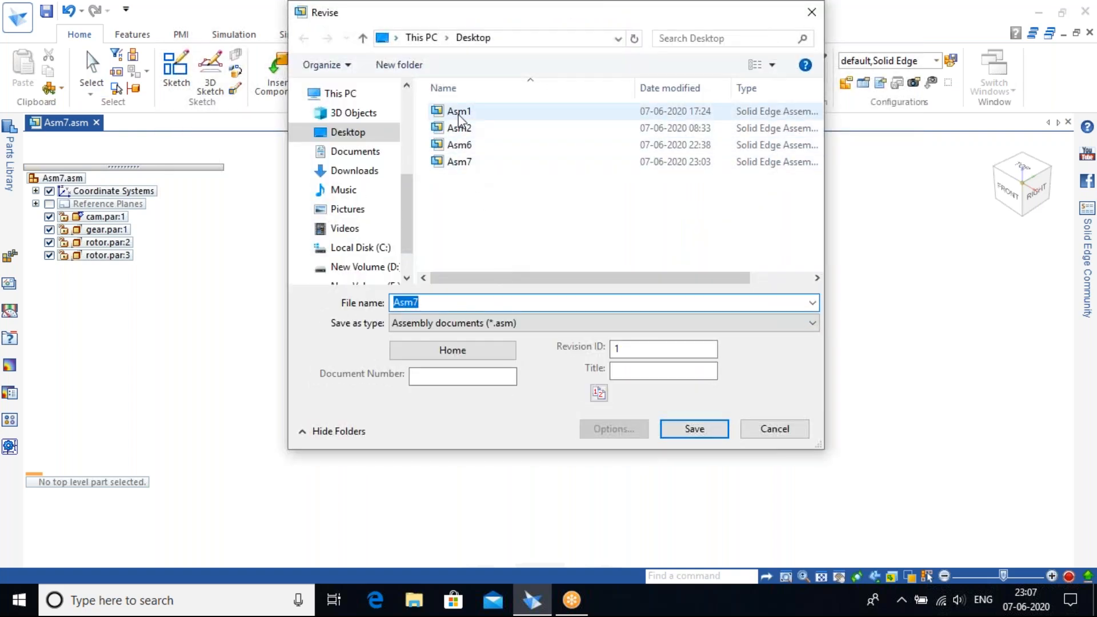
pyautogui.click(464, 146)
pyautogui.click(724, 423)
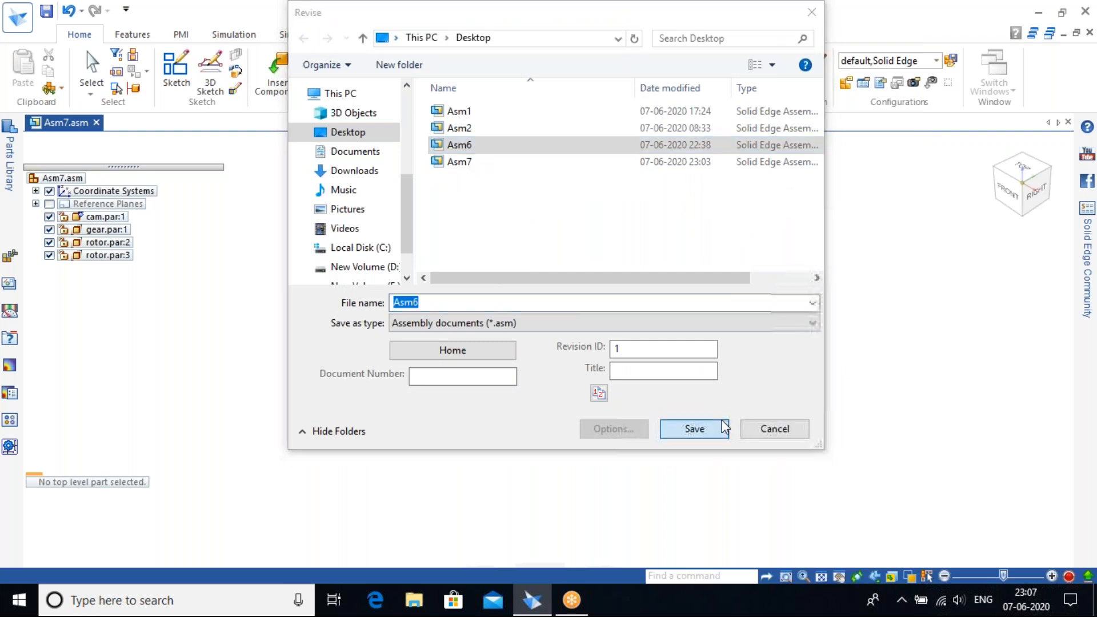
pyautogui.click(545, 324)
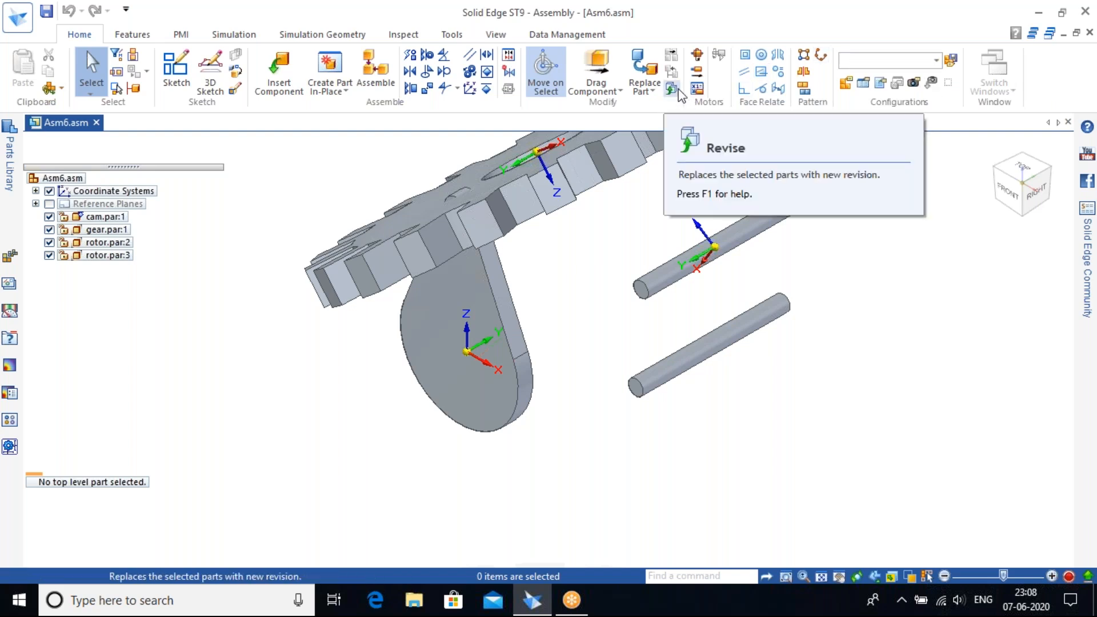
# Add a rotational motor to the third rotor, turning about its long axis at 120 deg/s.
pyautogui.moveTo(994, 160)
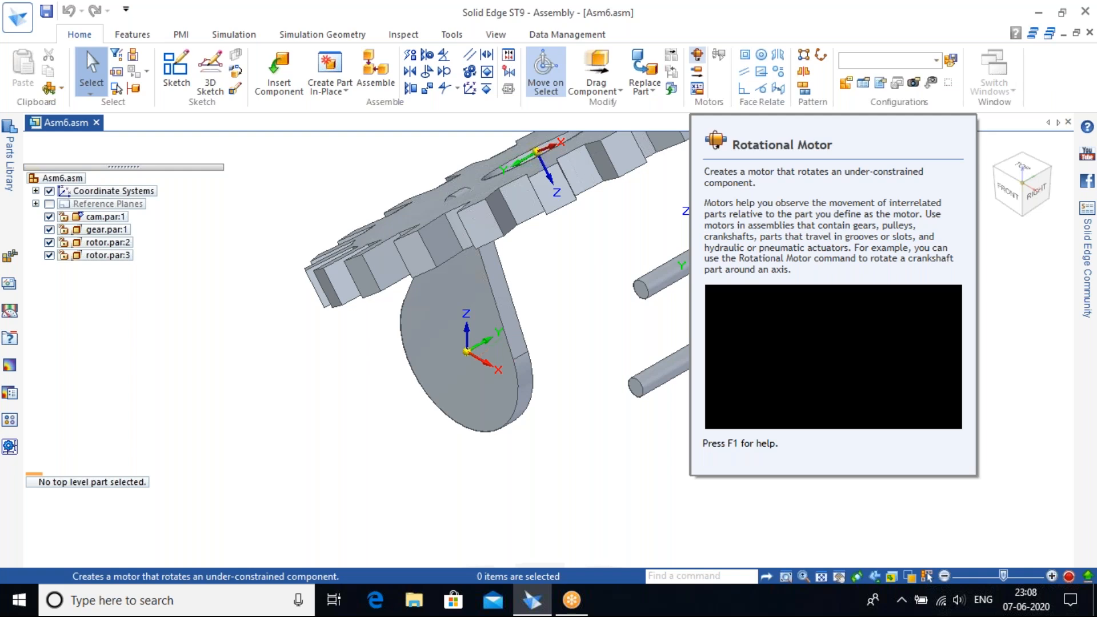
pyautogui.scroll(5, 653, 267)
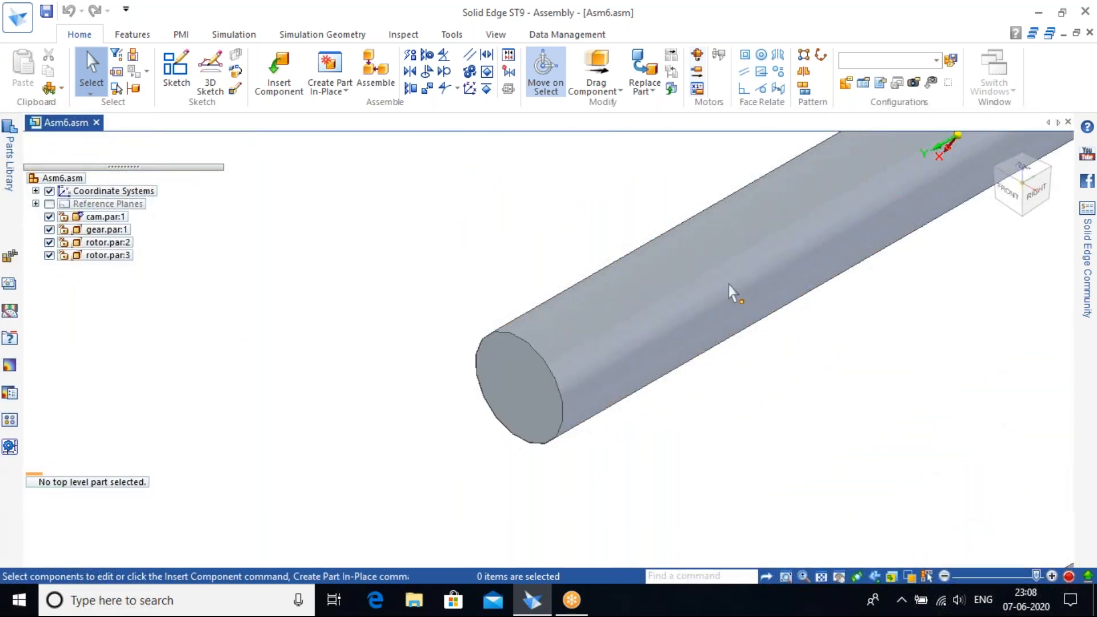
pyautogui.scroll(-3, 832, 293)
pyautogui.scroll(-3, 693, 354)
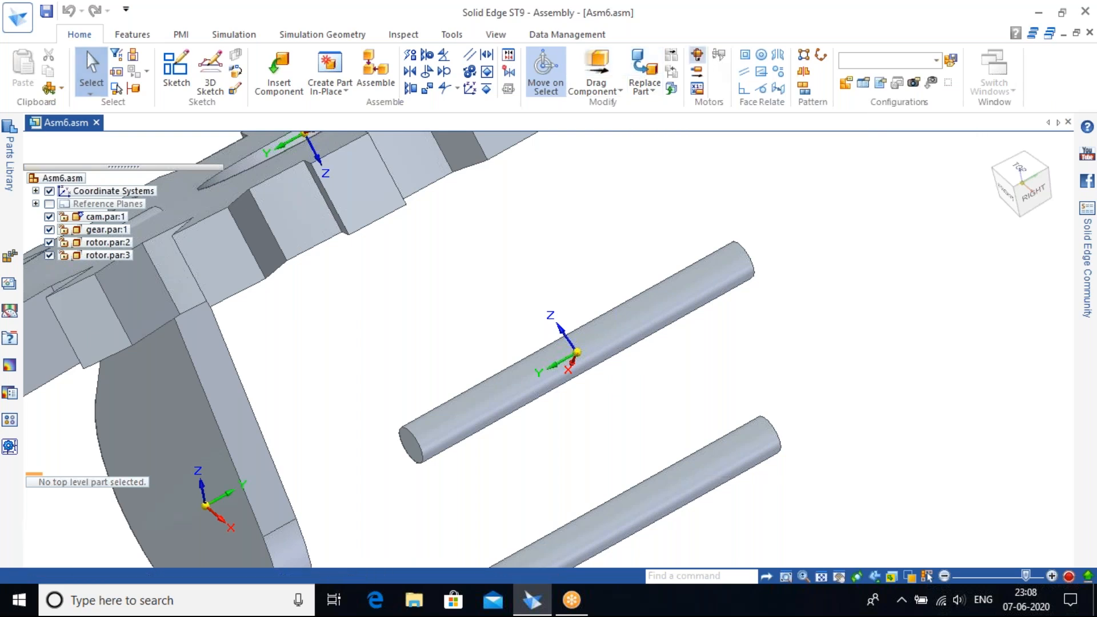
pyautogui.click(697, 56)
pyautogui.click(635, 311)
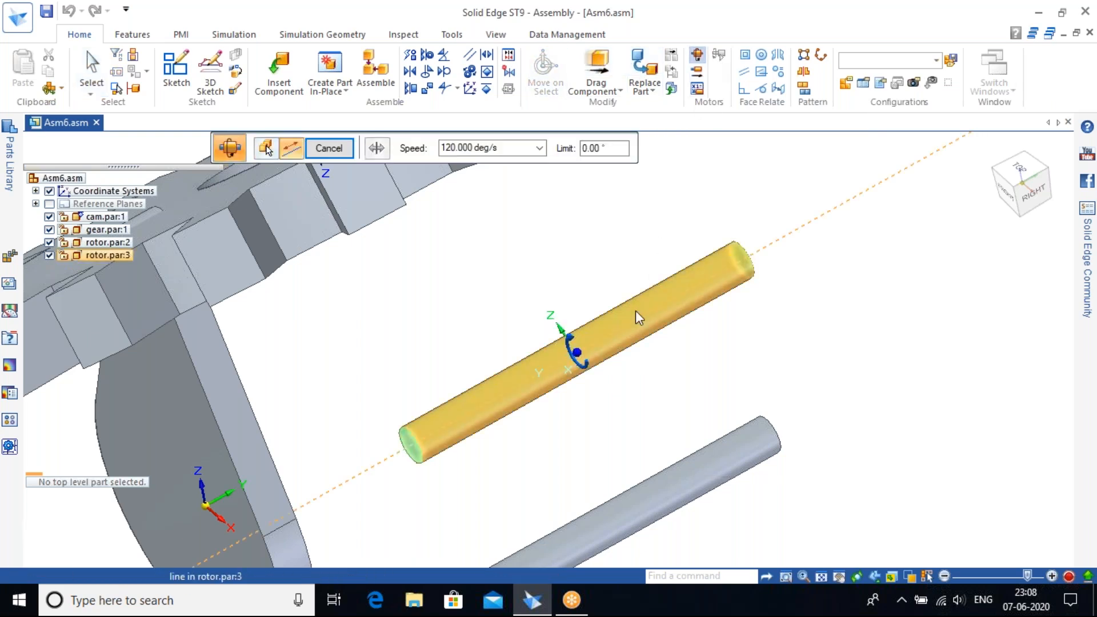
pyautogui.click(635, 310)
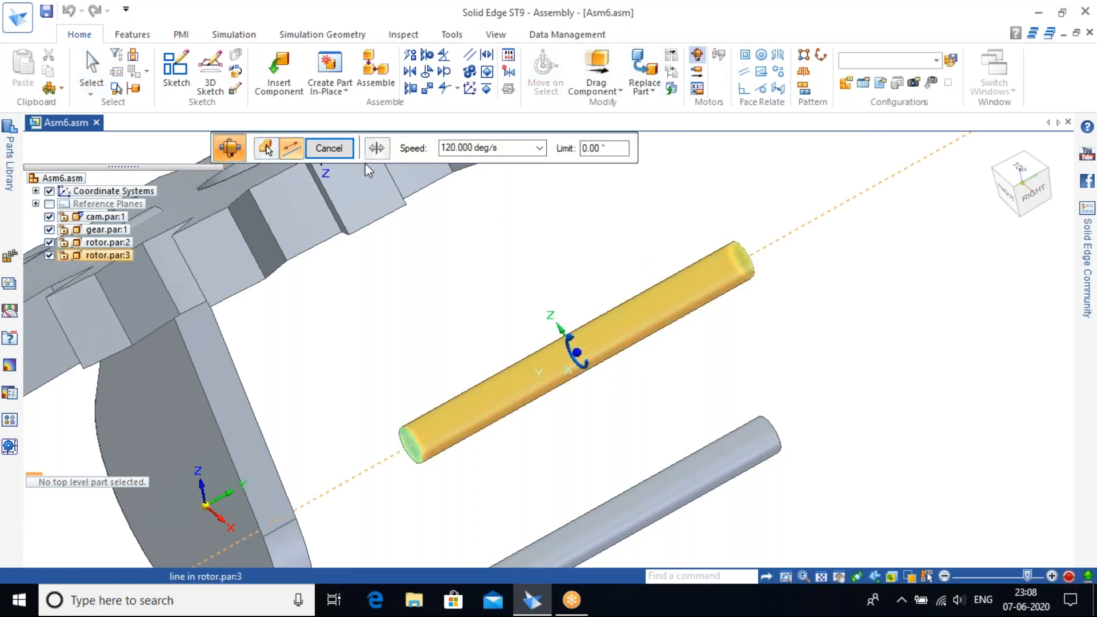
pyautogui.click(444, 427)
pyautogui.click(329, 149)
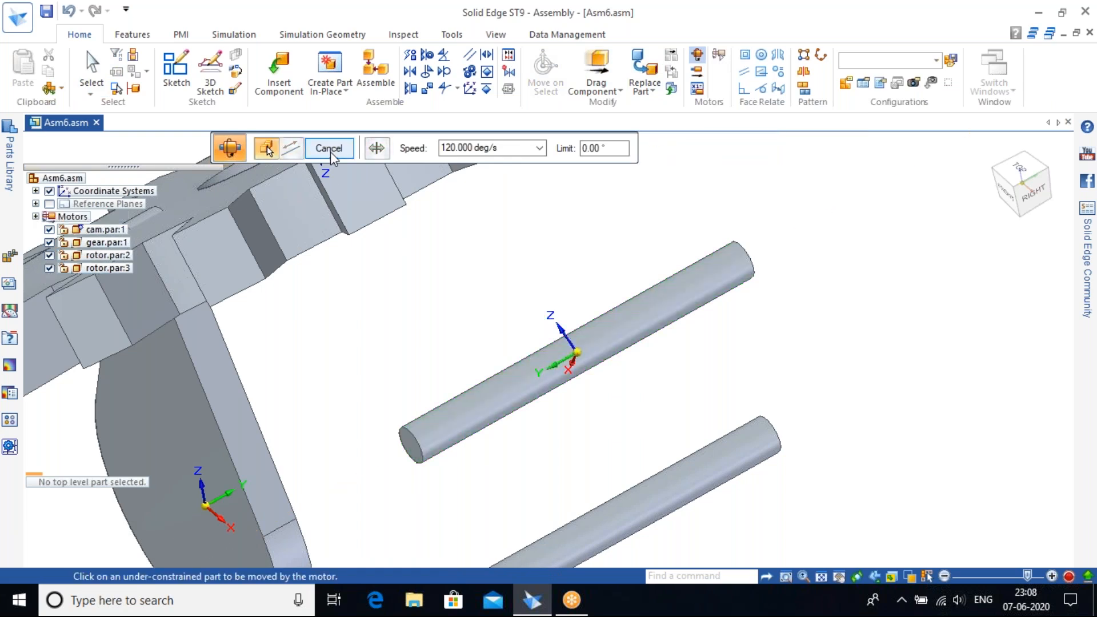
pyautogui.click(330, 152)
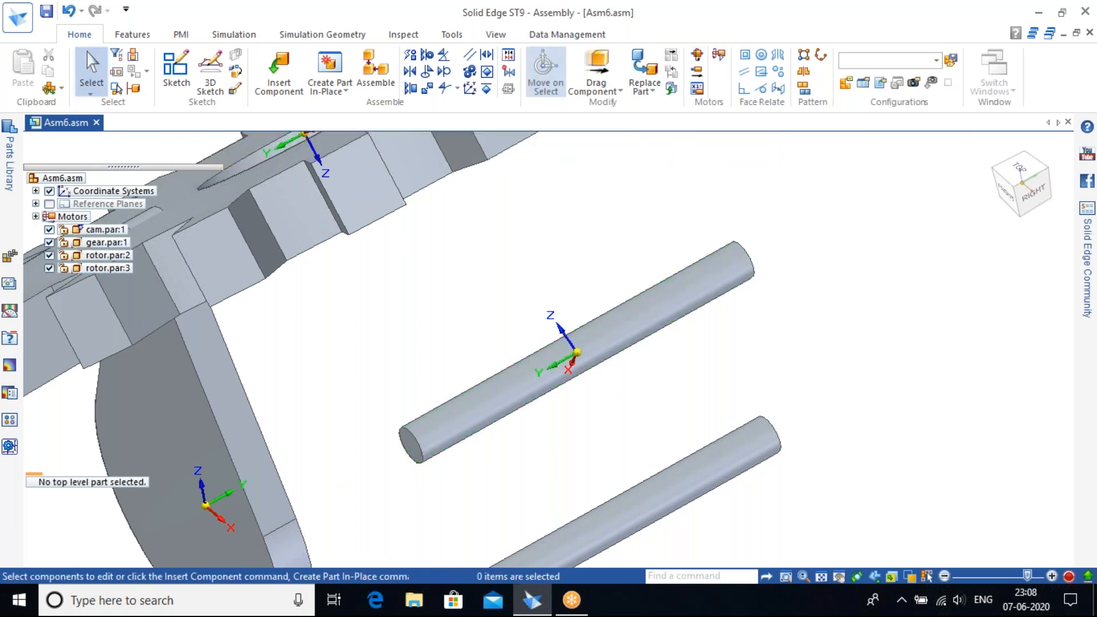
# Simulate the Rotational 1 motor with no analysis, play its animation and close the Animation Editor without saving.
pyautogui.click(718, 57)
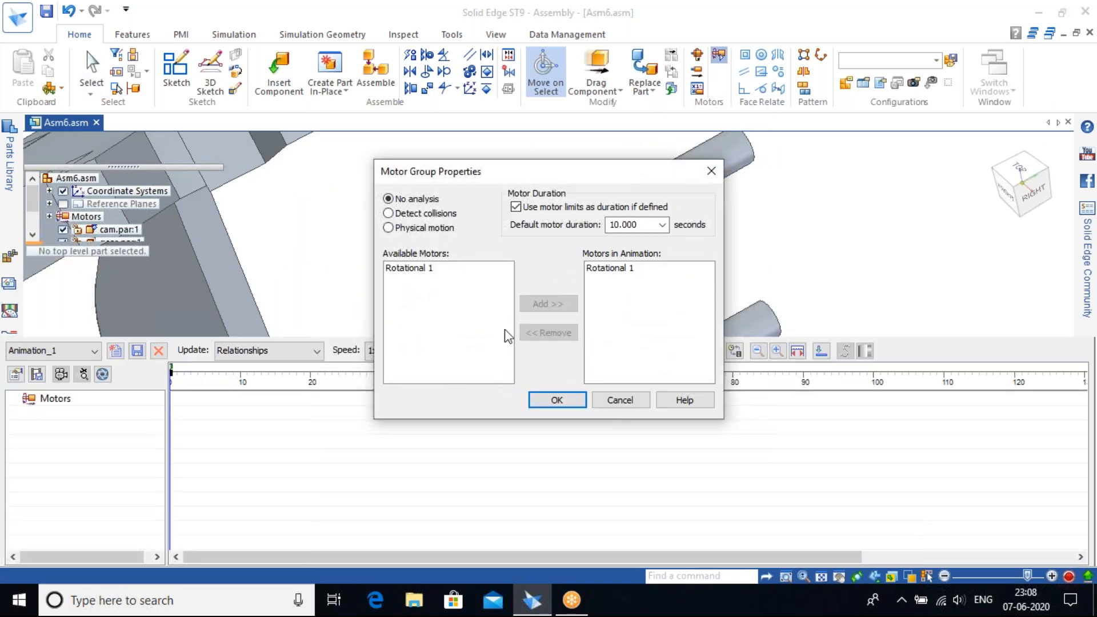
pyautogui.click(443, 272)
pyautogui.click(546, 399)
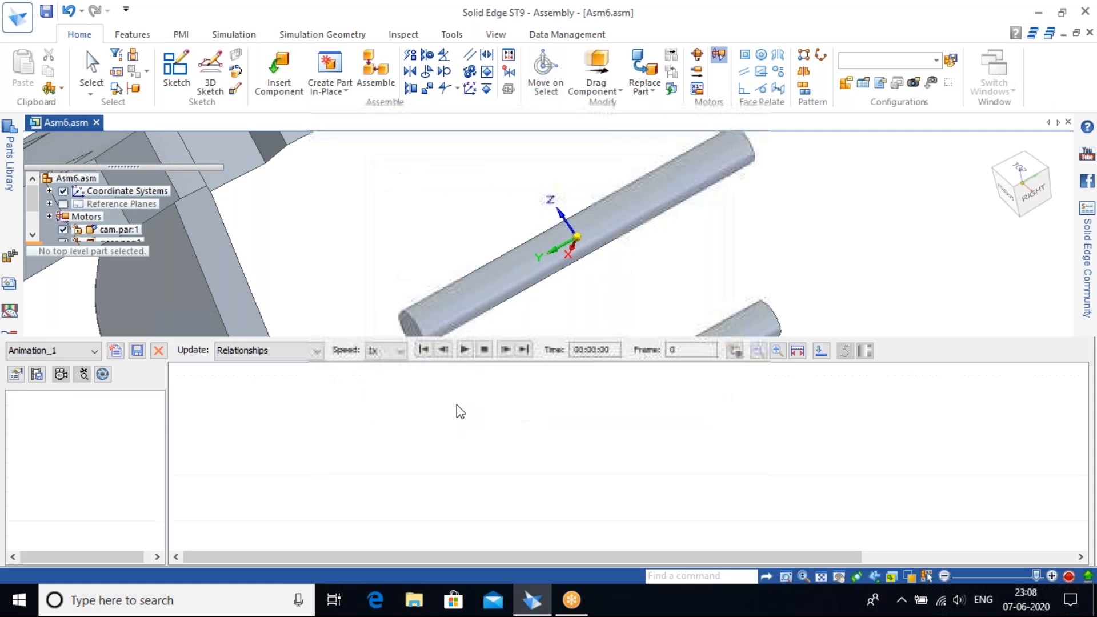
pyautogui.click(463, 349)
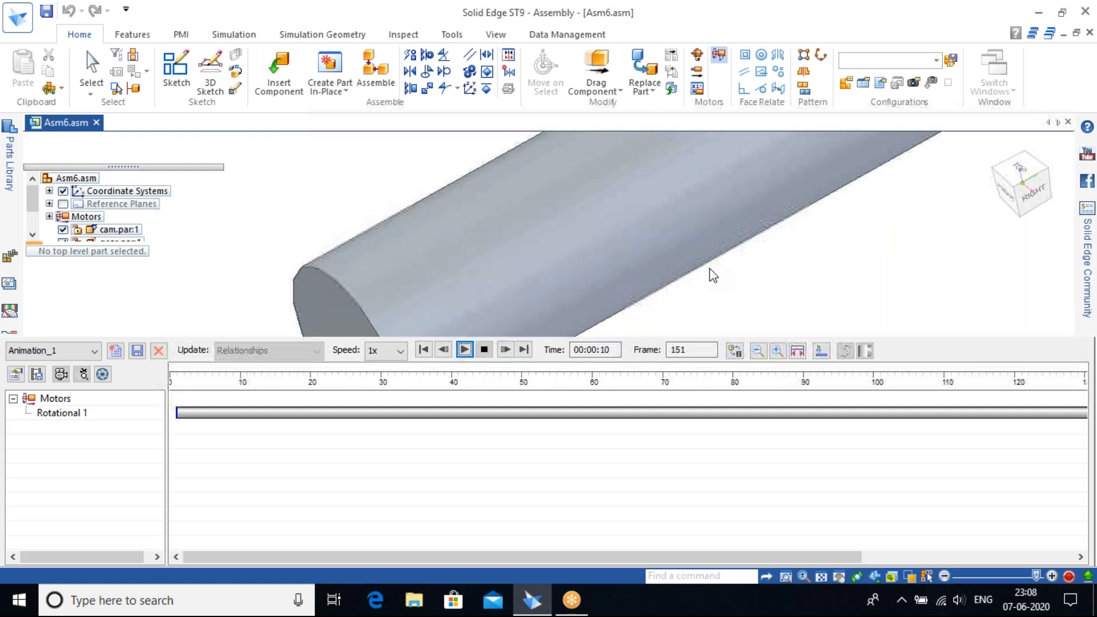
pyautogui.scroll(-5, 743, 283)
pyautogui.scroll(-3, 789, 289)
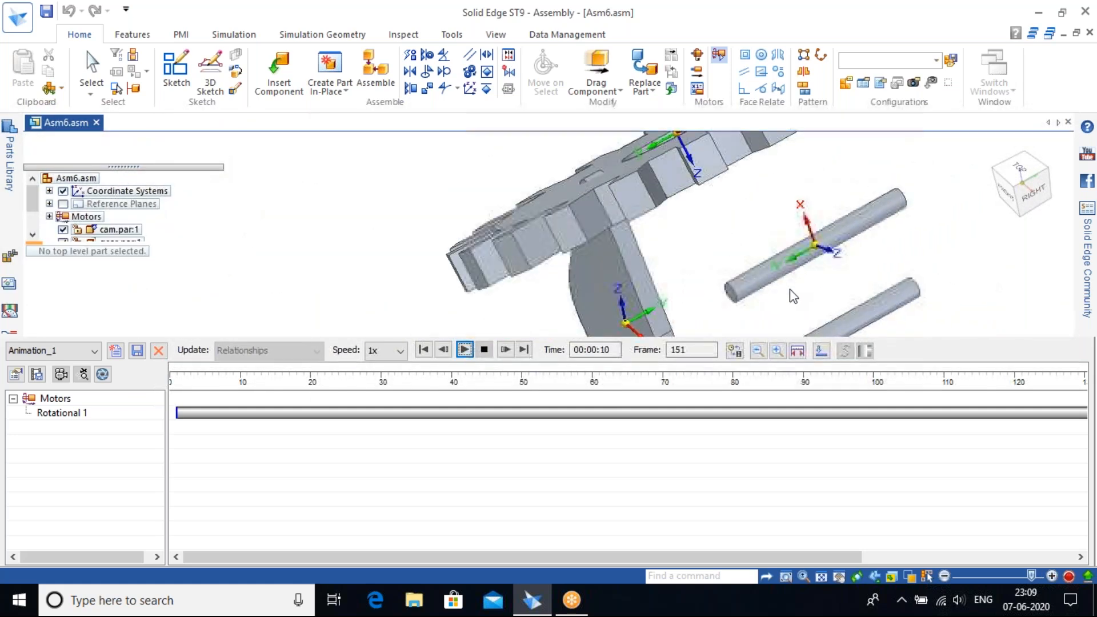
pyautogui.press('Escape')
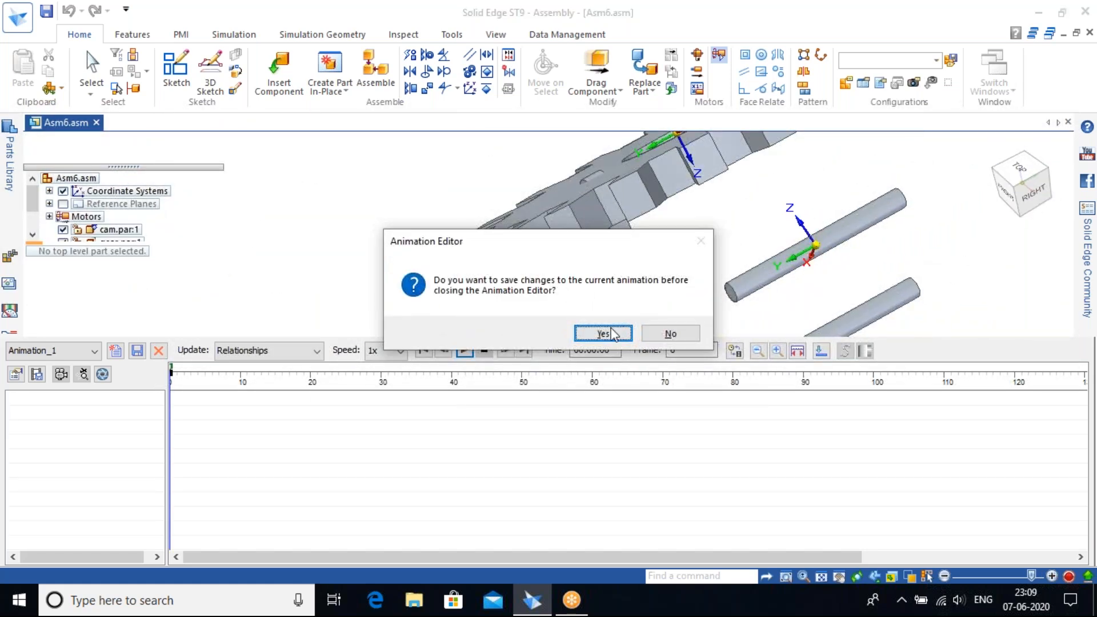
pyautogui.click(668, 333)
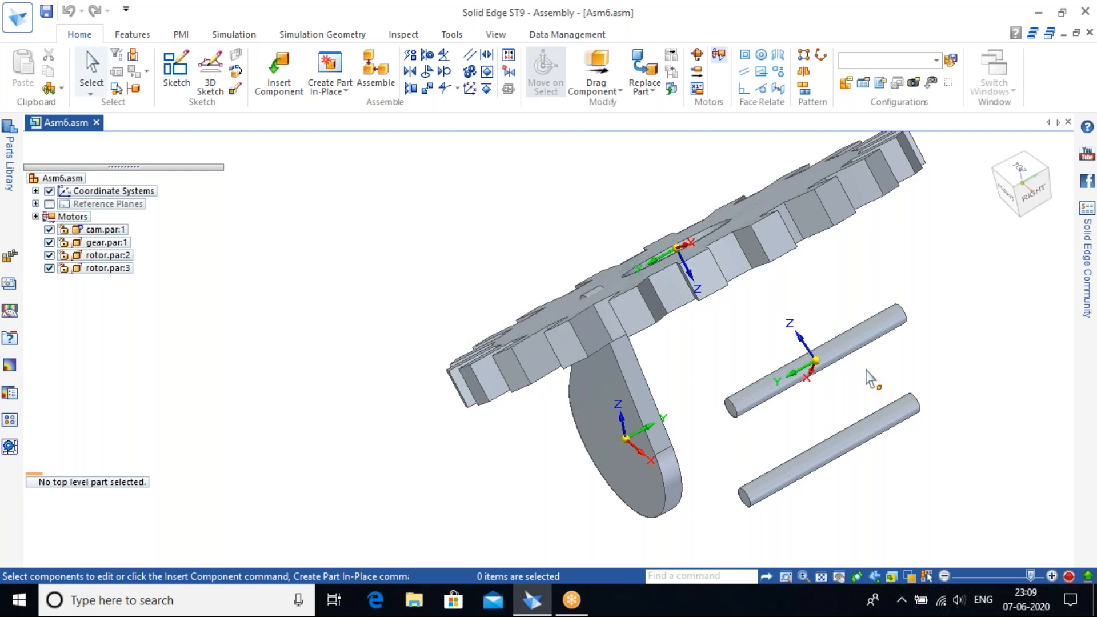
# Insert another rotor from the Desktop parts library into the empty space beside the existing rotors.
pyautogui.keyDown('shift'); pyautogui.moveTo(814, 367); pyautogui.dragTo(445, 352, button='middle'); pyautogui.keyUp('shift')
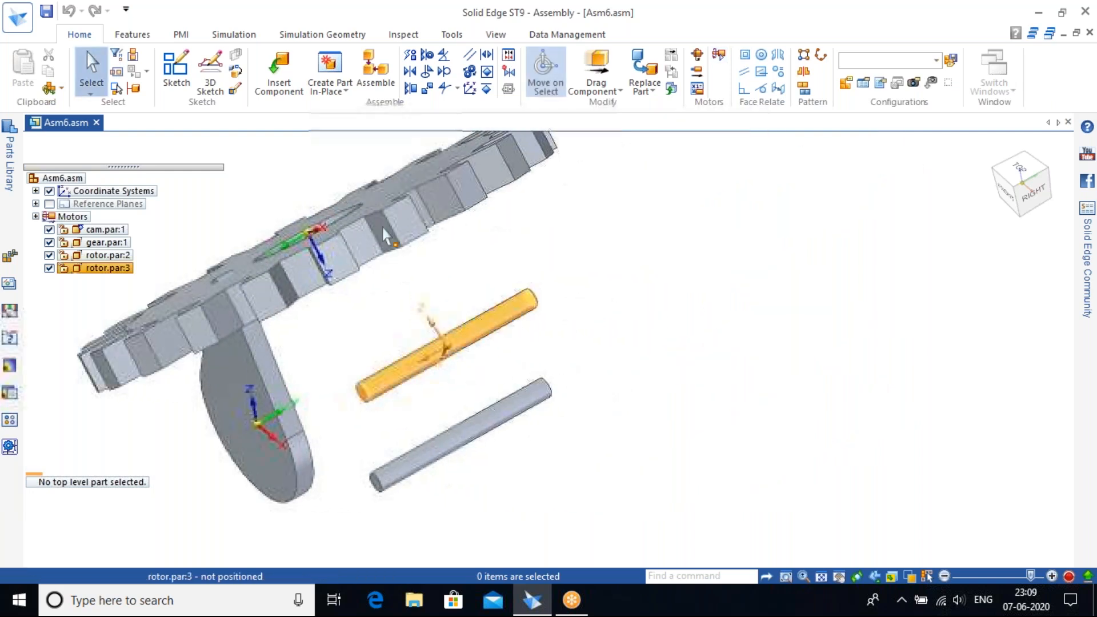
pyautogui.click(276, 67)
pyautogui.moveTo(56, 280); pyautogui.dragTo(891, 320)
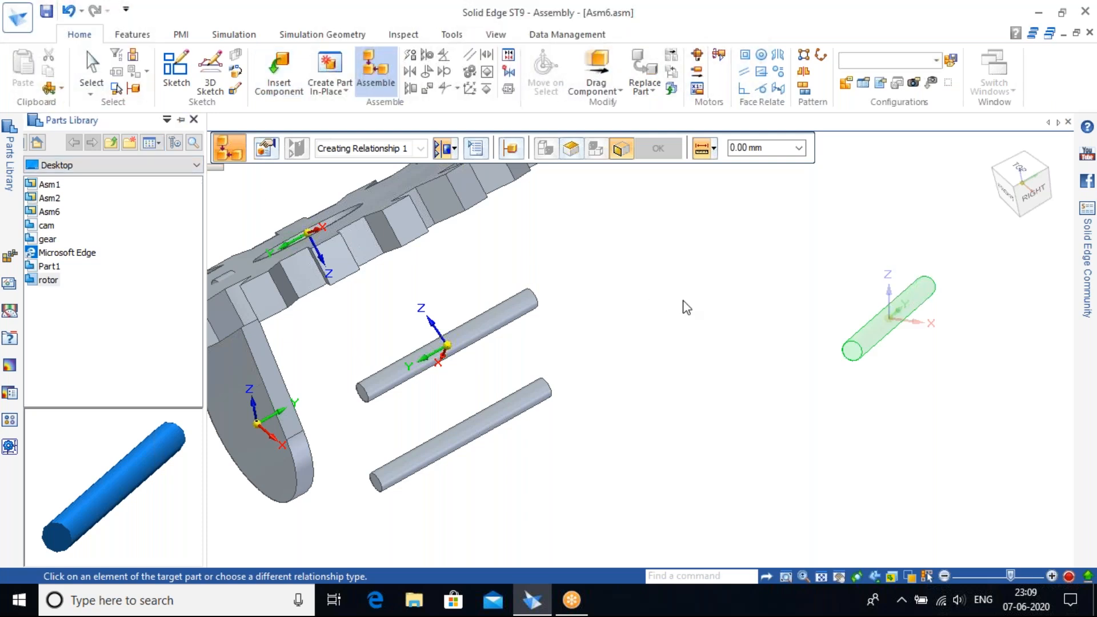
pyautogui.keyDown('shift'); pyautogui.moveTo(774, 283); pyautogui.dragTo(490, 318, button='middle'); pyautogui.keyUp('shift')
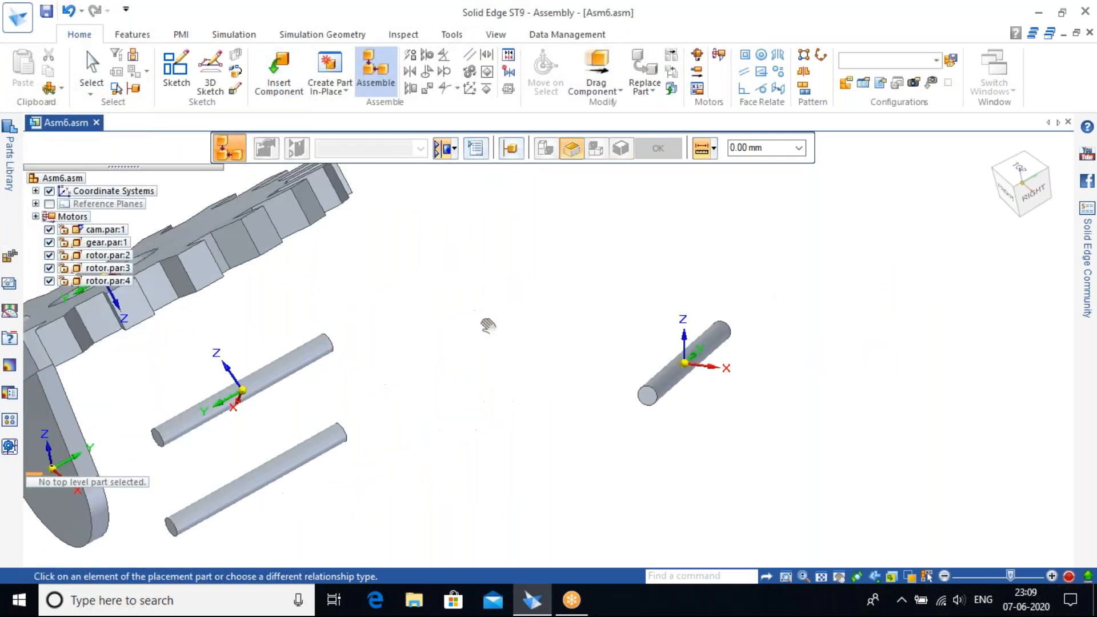
# Add a linear motor to the fourth rotor, moving along its long axis at 1.270 cm/s.
pyautogui.click(992, 149)
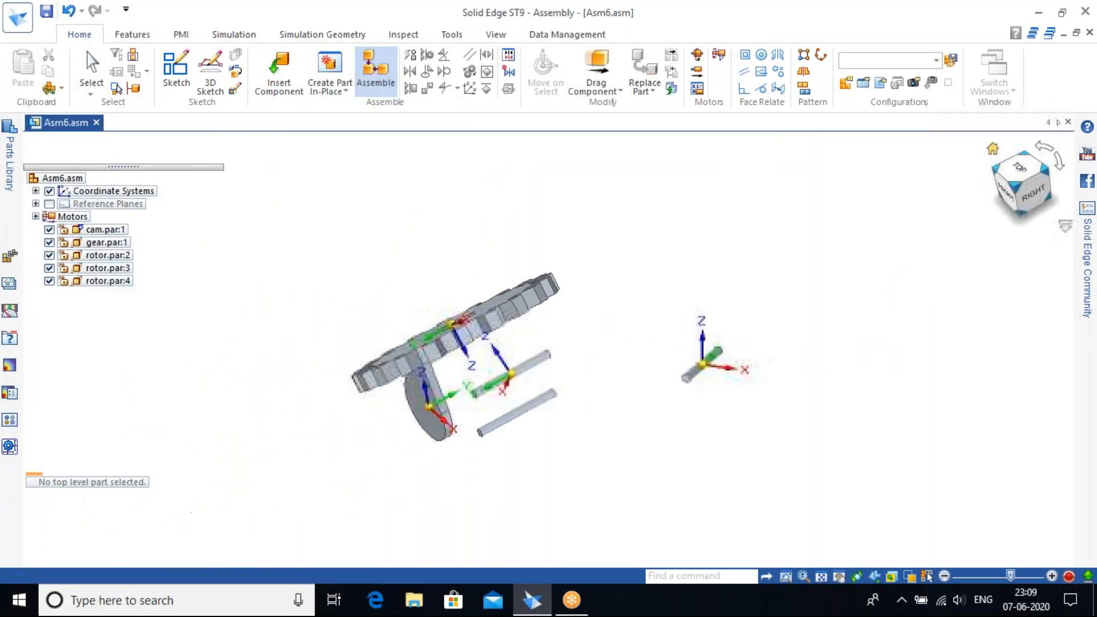
pyautogui.moveTo(605, 372)
pyautogui.mouseDown(button='middle')
pyautogui.moveTo(629, 384)
pyautogui.moveTo(534, 446)
pyautogui.moveTo(595, 358)
pyautogui.mouseUp(button='middle')
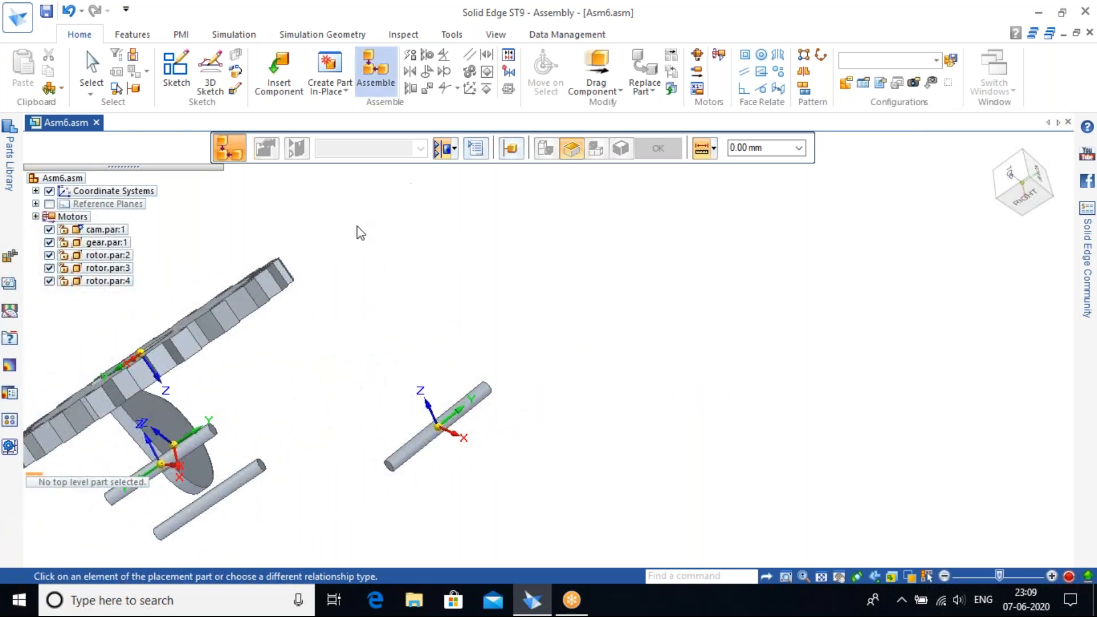
pyautogui.press('Escape')
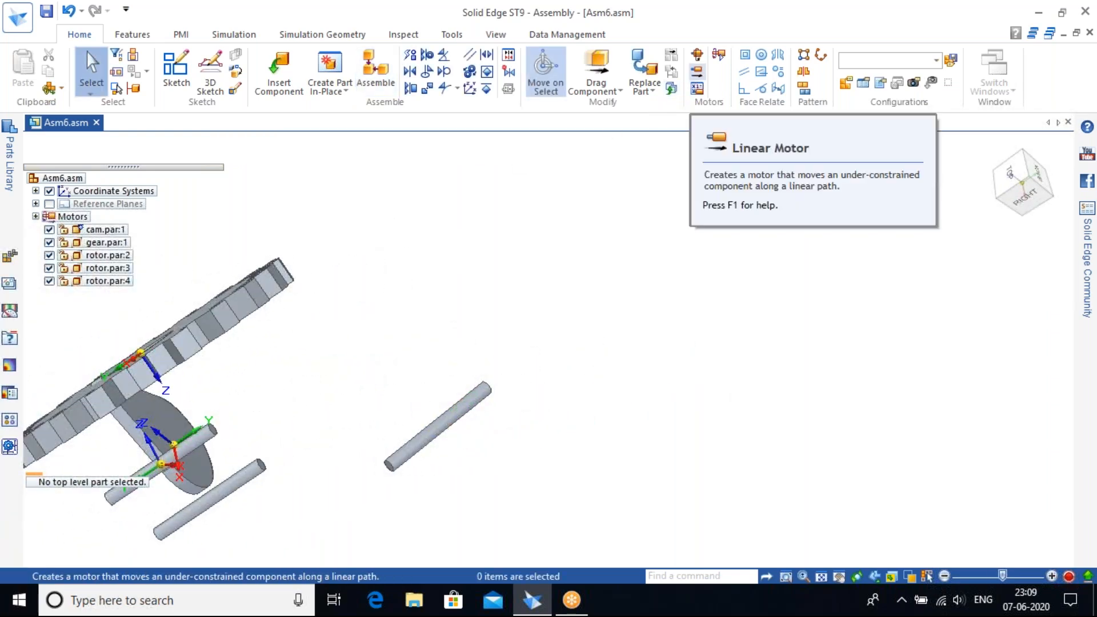
pyautogui.click(697, 71)
pyautogui.scroll(2, 460, 411)
pyautogui.click(460, 409)
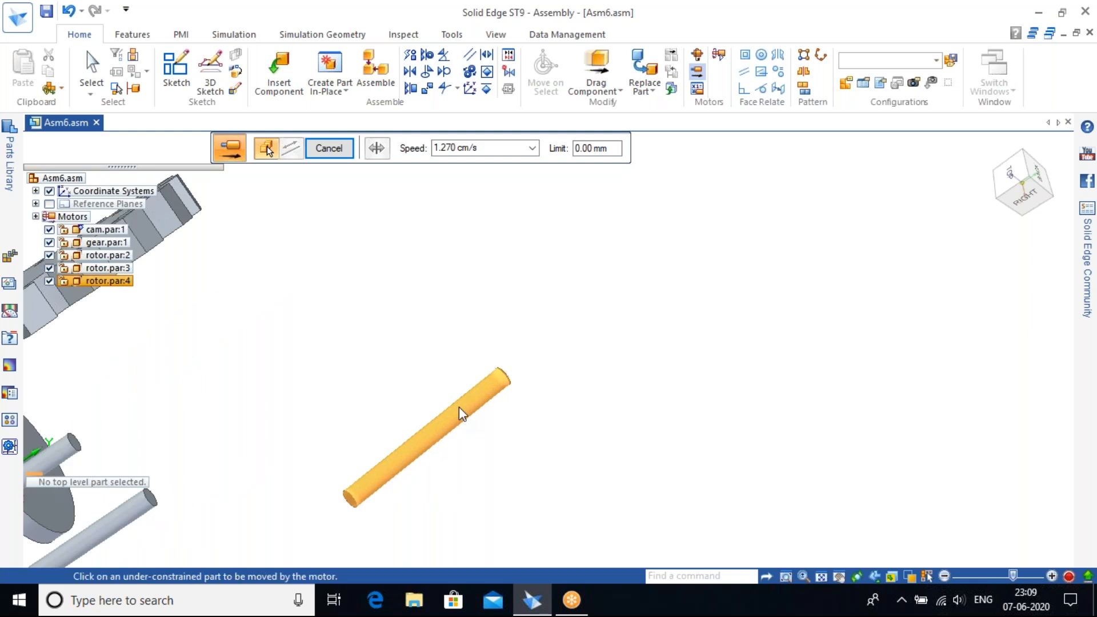
pyautogui.click(583, 284)
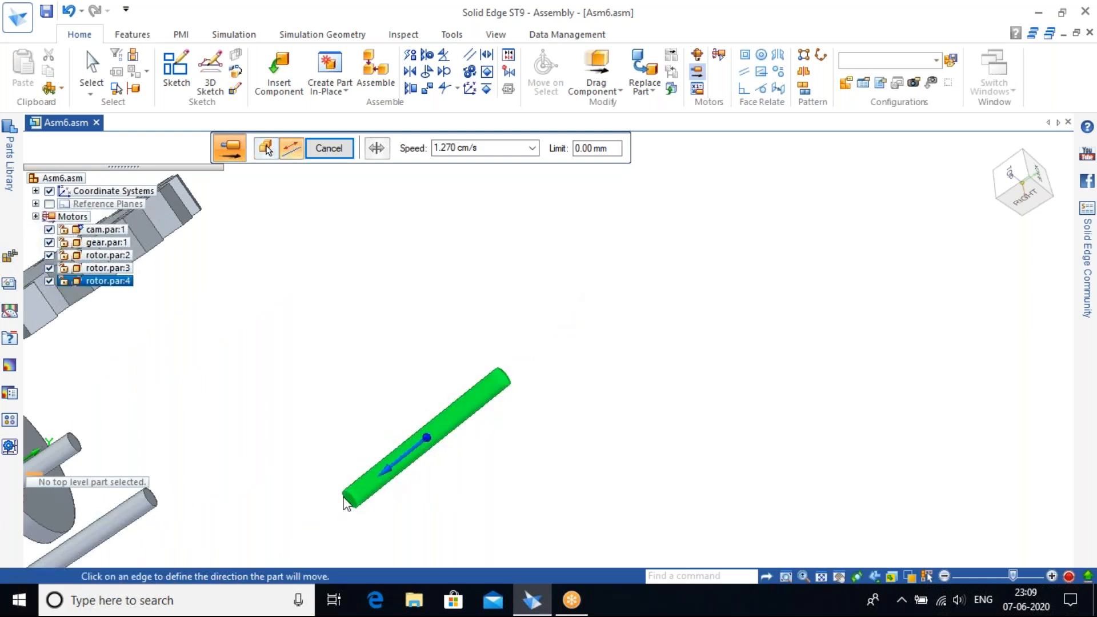
pyautogui.click(496, 388)
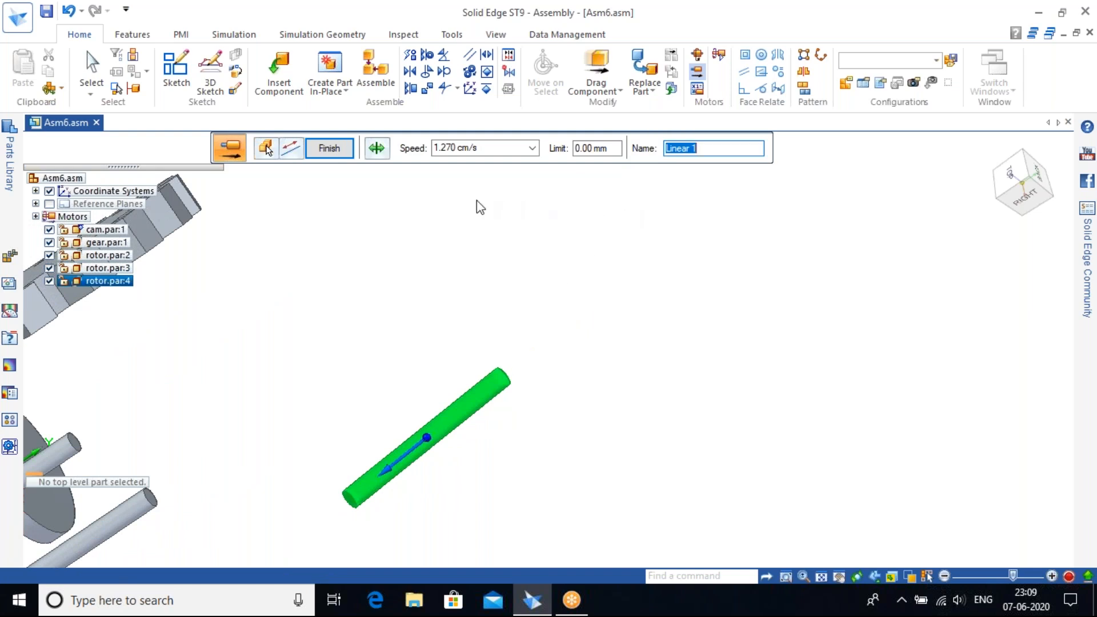
pyautogui.click(341, 152)
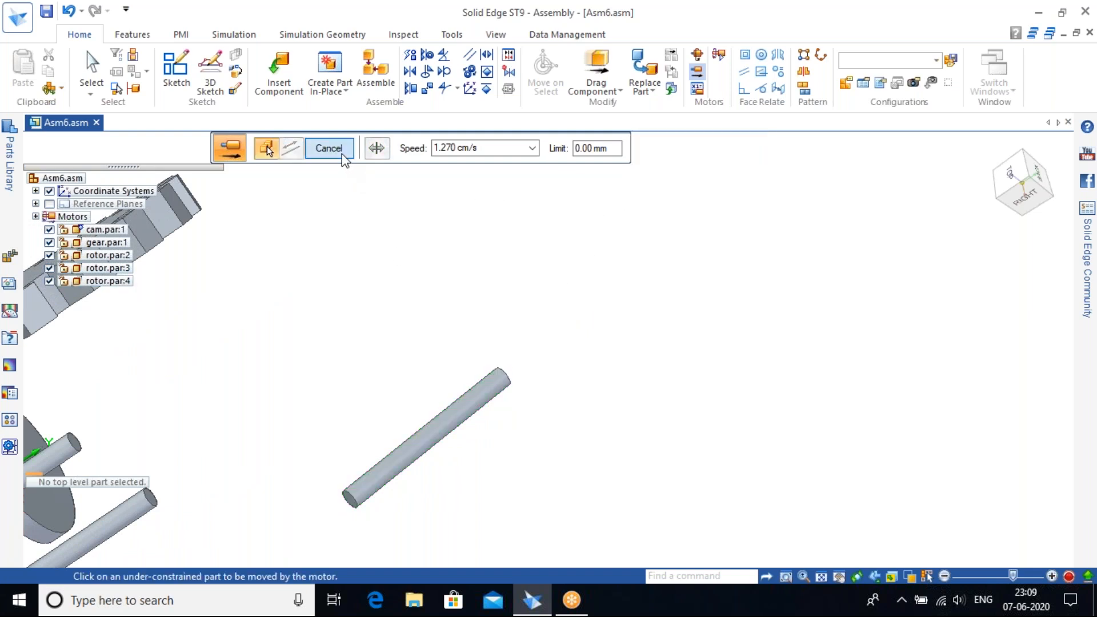
pyautogui.click(342, 151)
pyautogui.keyDown('shift'); pyautogui.moveTo(465, 311); pyautogui.dragTo(594, 225, button='middle'); pyautogui.keyUp('shift')
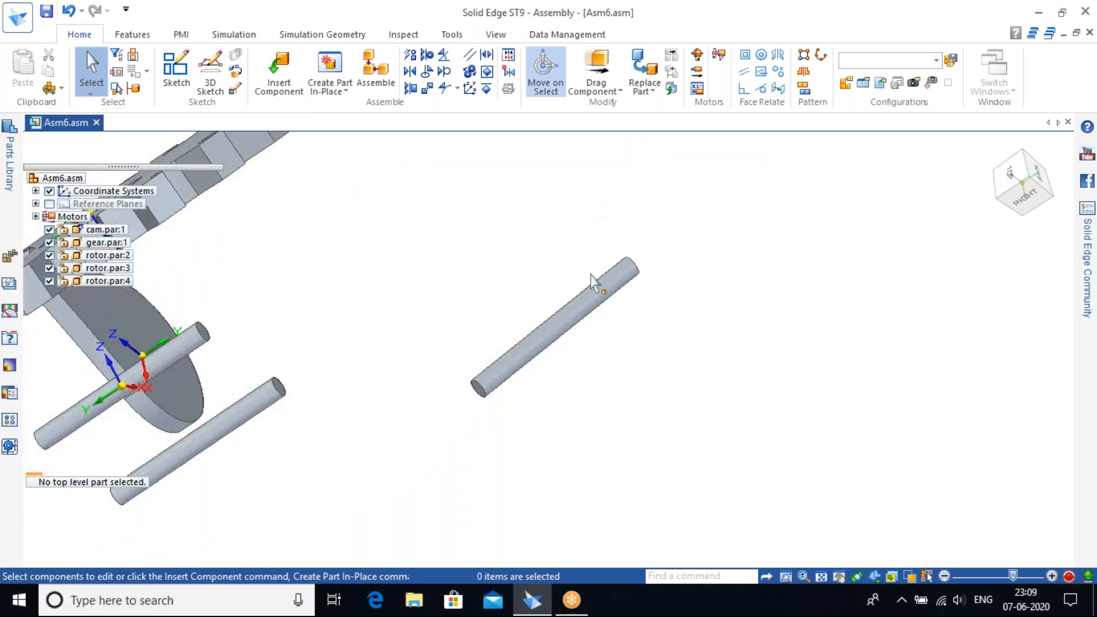
# Simulate the Linear 1 and Rotational 1 motors with no analysis and play the animation, watching the rotors move.
pyautogui.click(718, 56)
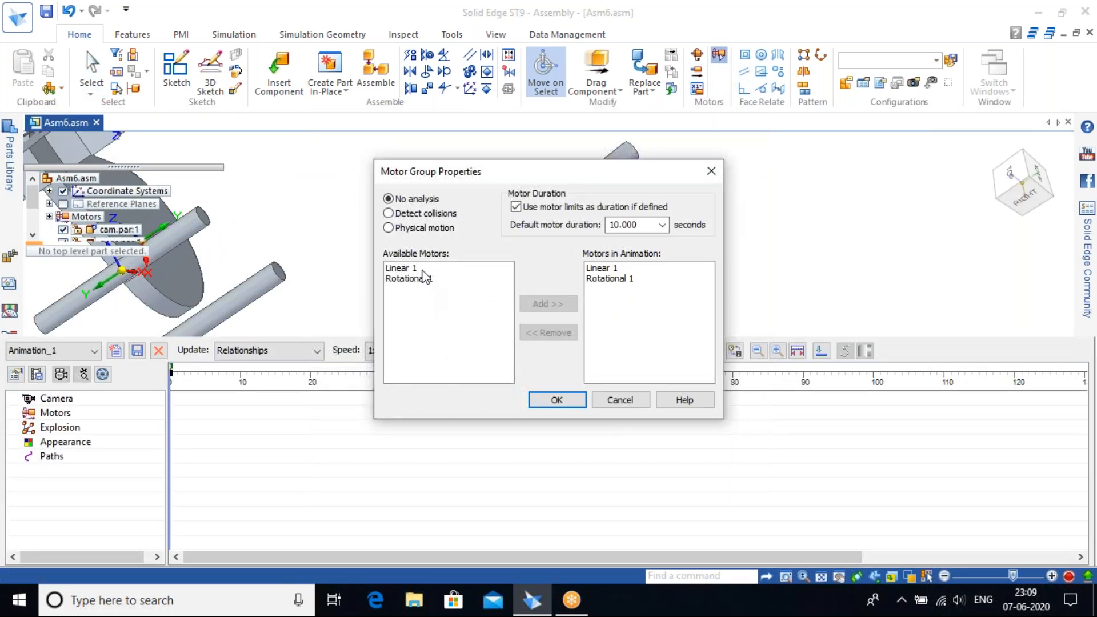
pyautogui.click(425, 268)
pyautogui.click(543, 397)
pyautogui.click(464, 349)
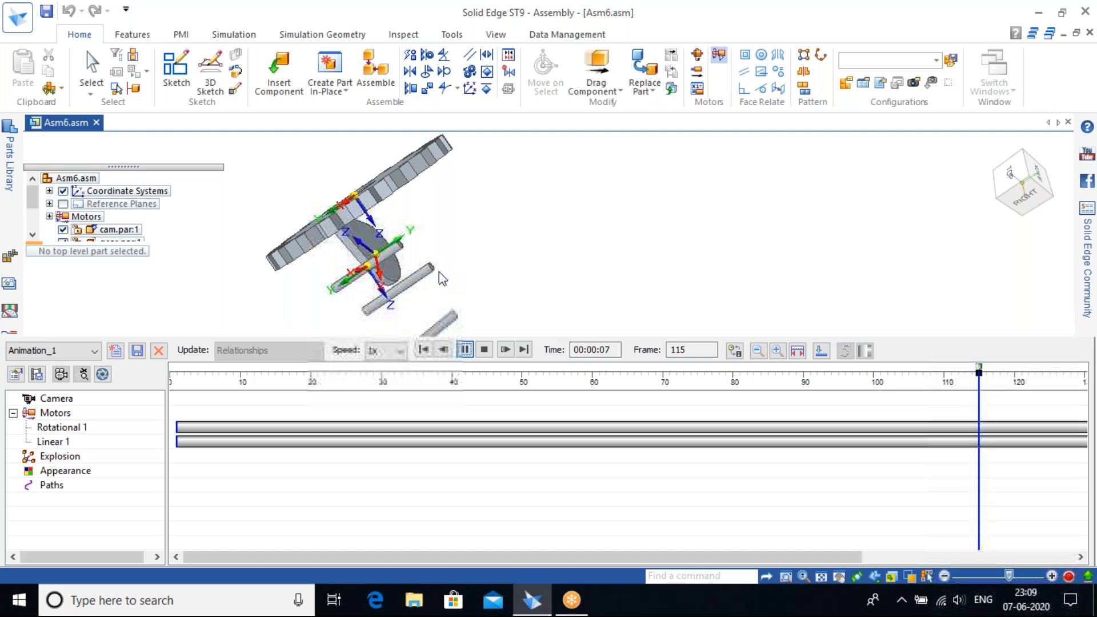
pyautogui.keyDown('shift'); pyautogui.moveTo(441, 274); pyautogui.dragTo(616, 183, button='middle'); pyautogui.keyUp('shift')
pyautogui.scroll(6, 474, 201)
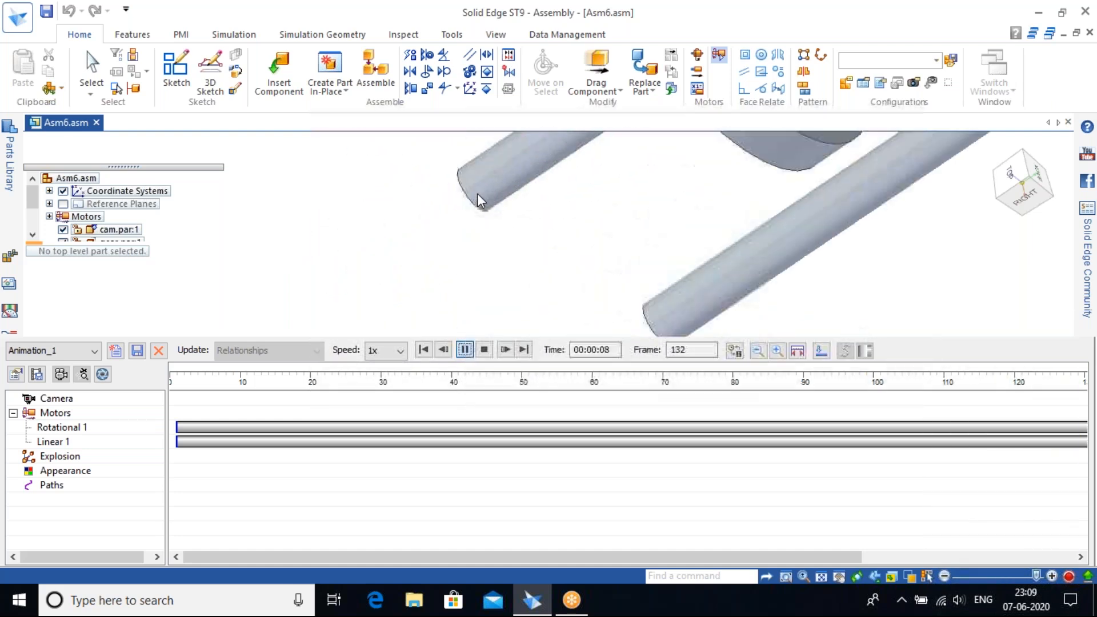
pyautogui.moveTo(480, 222); pyautogui.dragTo(552, 191, button='middle')
pyautogui.scroll(-5, 561, 213)
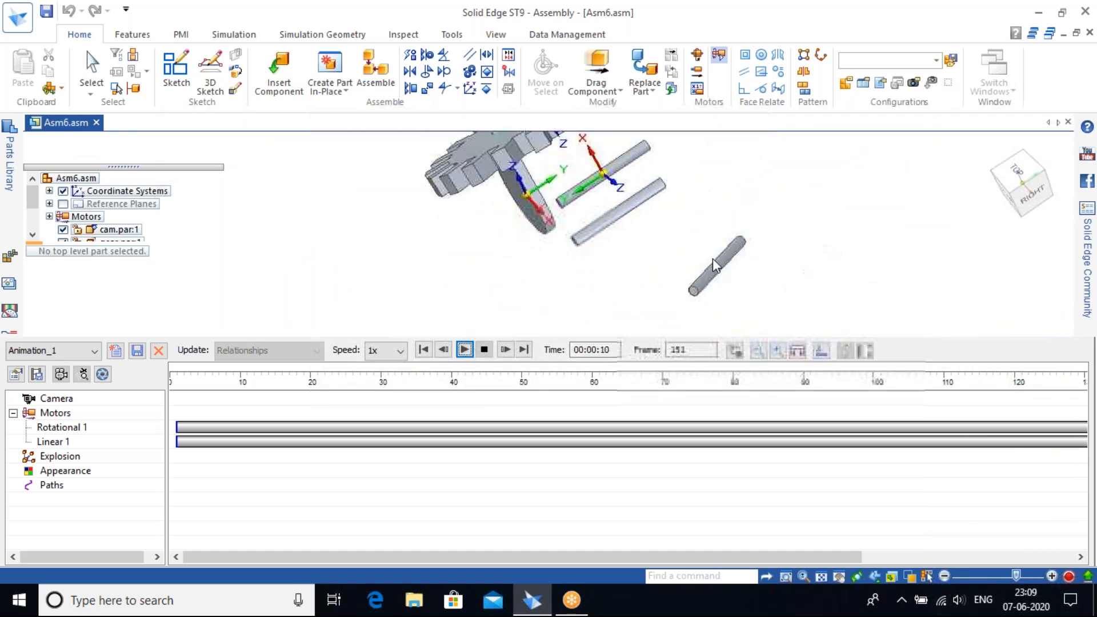
pyautogui.keyDown('shift'); pyautogui.moveTo(672, 244); pyautogui.dragTo(669, 236, button='middle'); pyautogui.keyUp('shift')
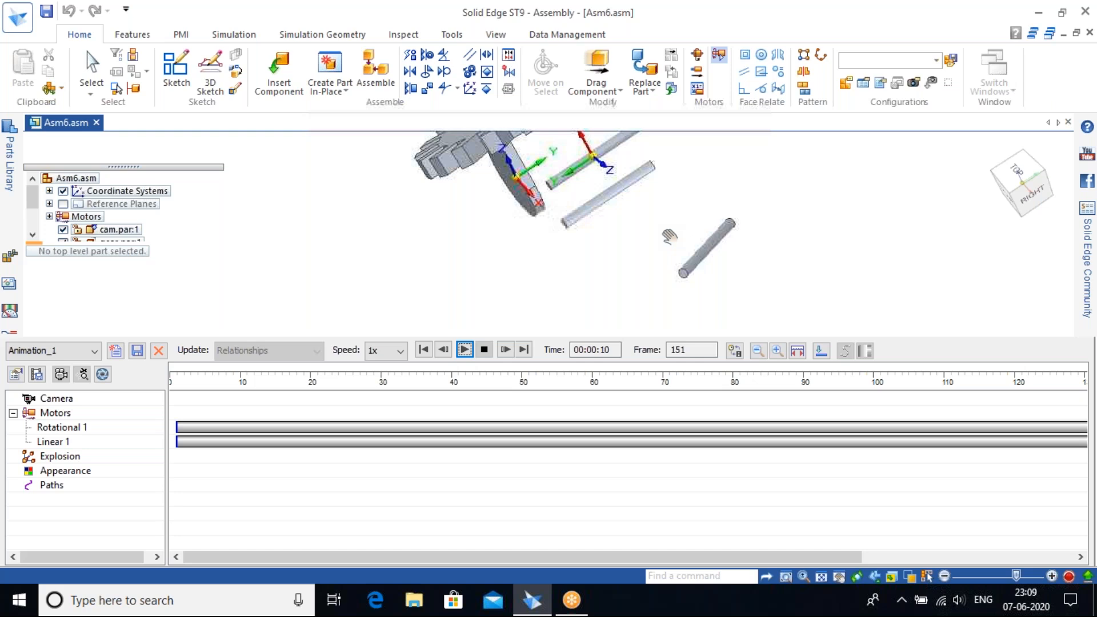
pyautogui.moveTo(668, 236); pyautogui.dragTo(664, 231)
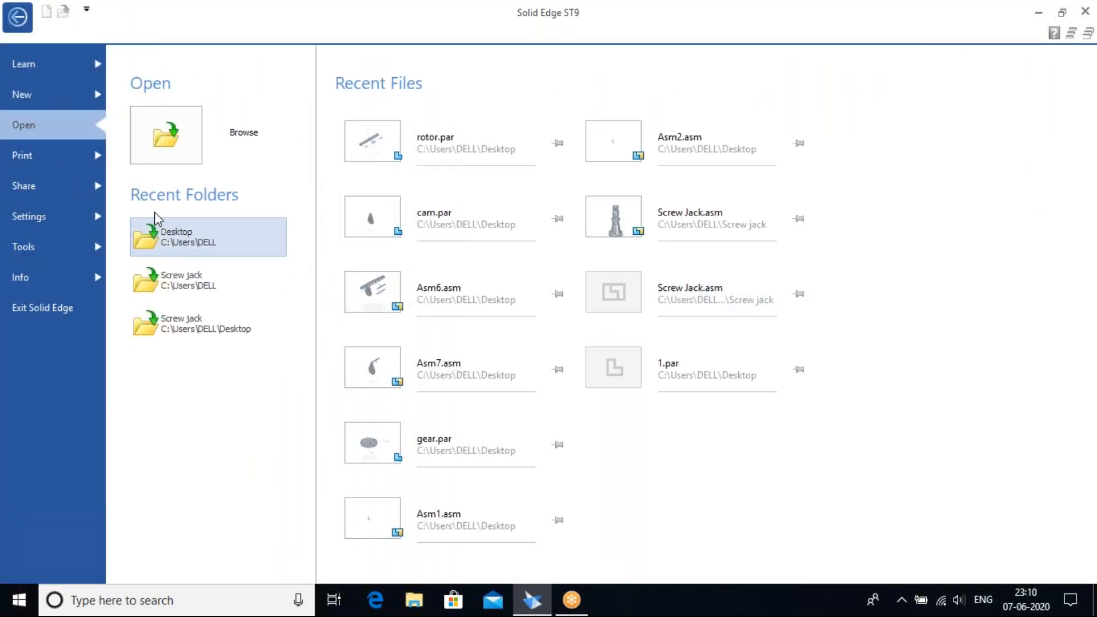
# Create a new assembly document.
pyautogui.click(85, 103)
pyautogui.click(295, 437)
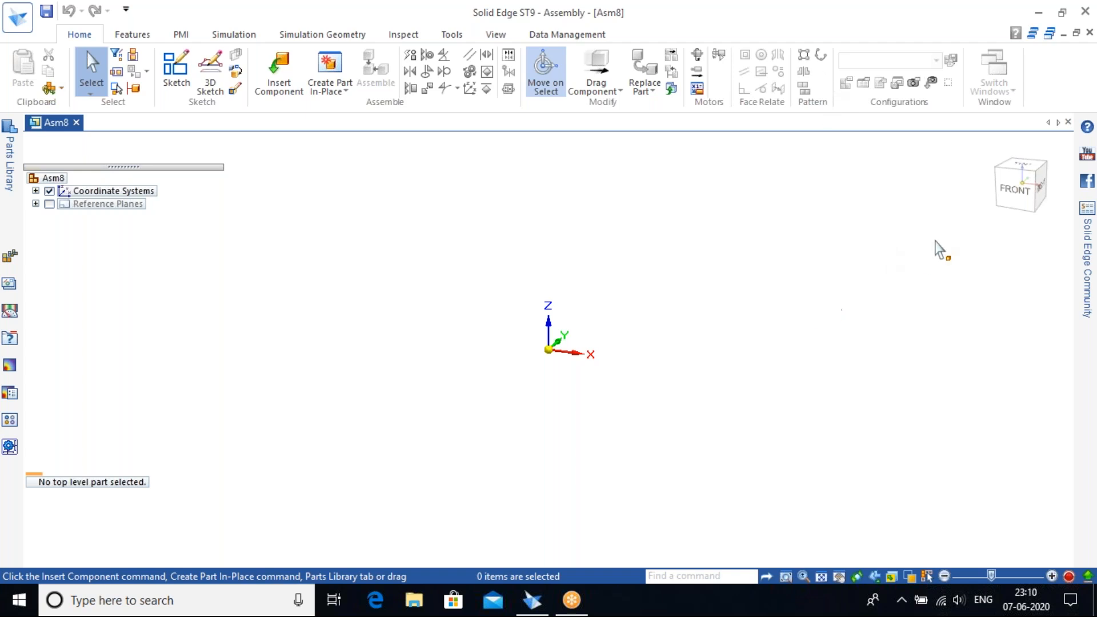
pyautogui.click(992, 149)
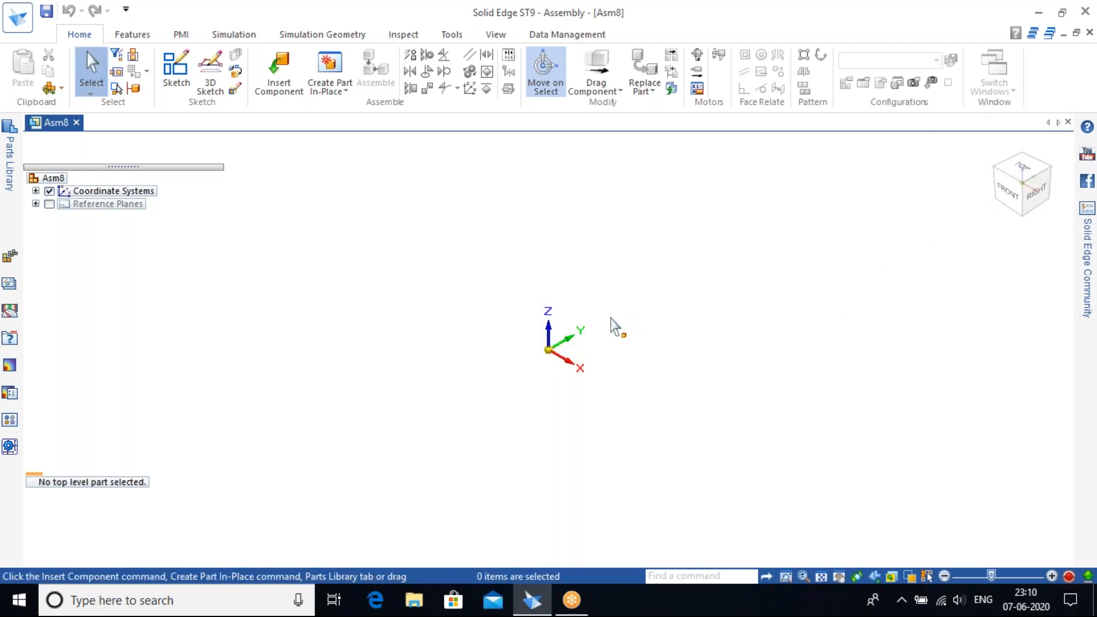
pyautogui.keyDown('shift'); pyautogui.moveTo(644, 310); pyautogui.dragTo(527, 320, button='middle'); pyautogui.keyUp('shift')
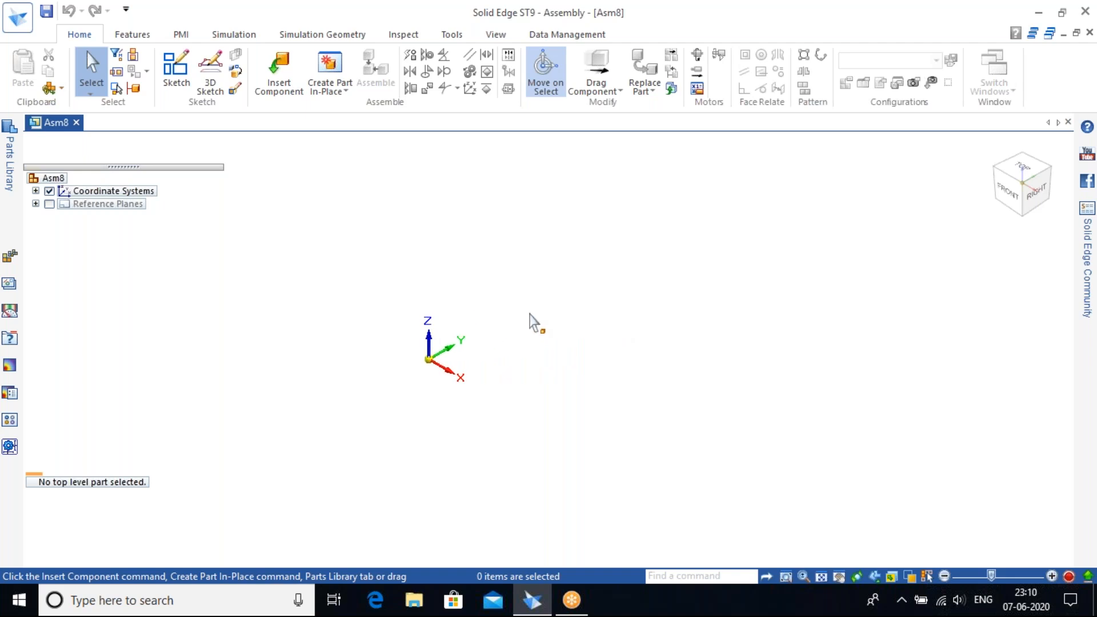
# Browse the parts library to the Screw jack folder inside the DELL user folder.
pyautogui.click(279, 69)
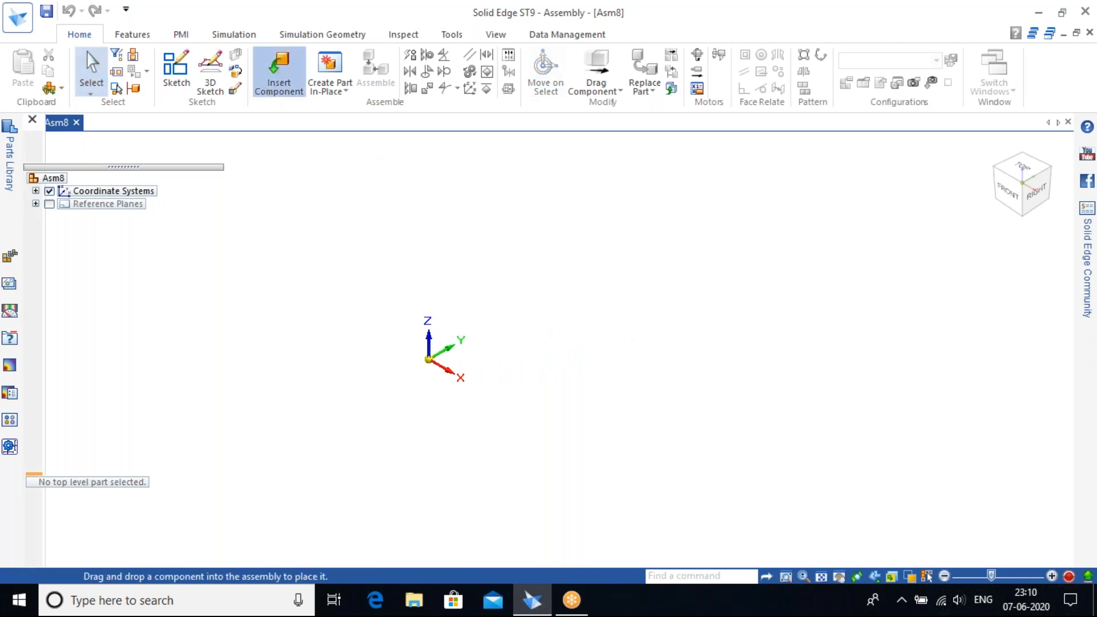
pyautogui.click(36, 142)
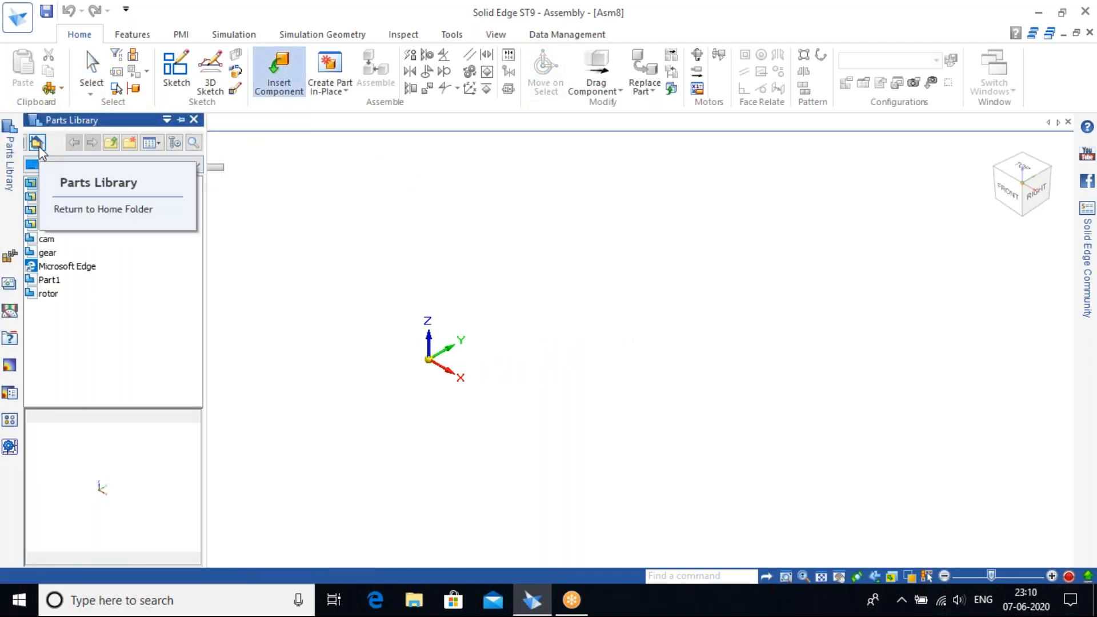
pyautogui.click(39, 147)
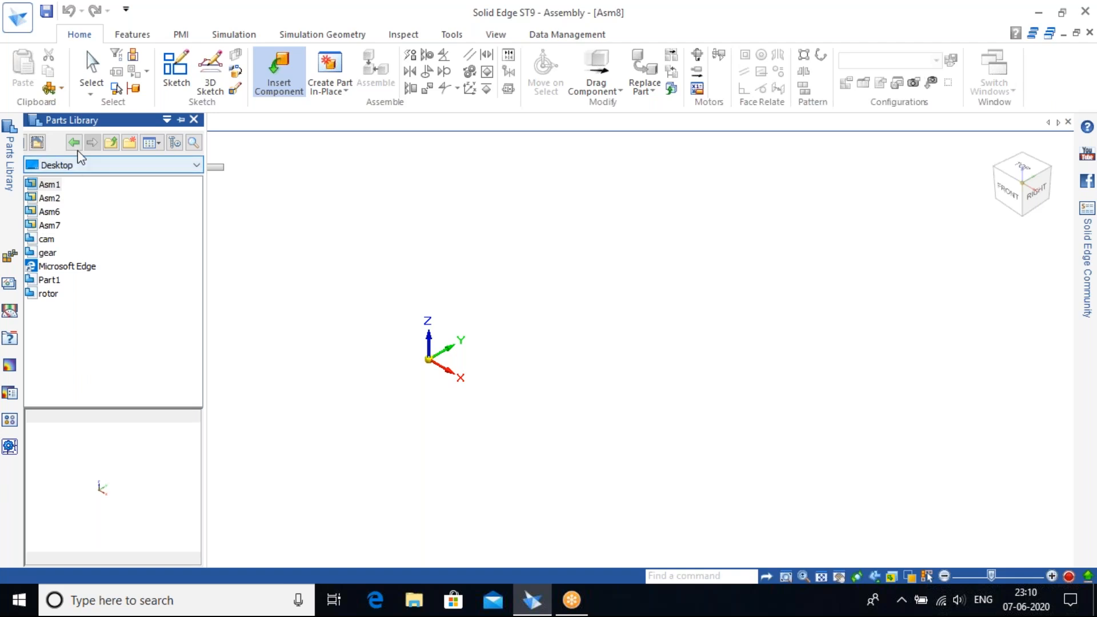
pyautogui.click(93, 165)
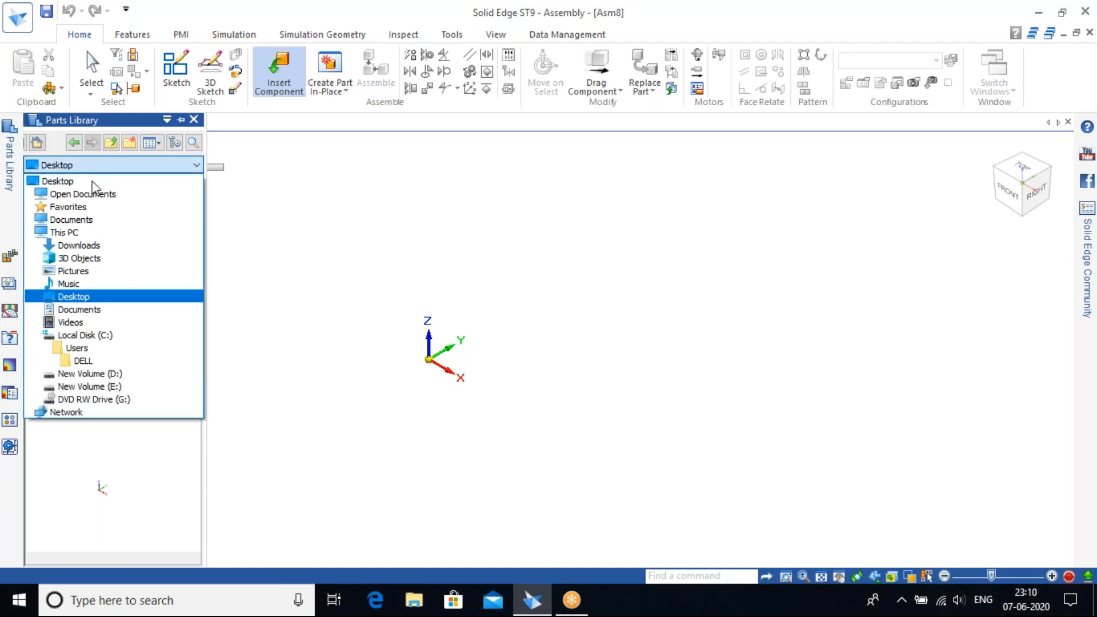
pyautogui.click(100, 359)
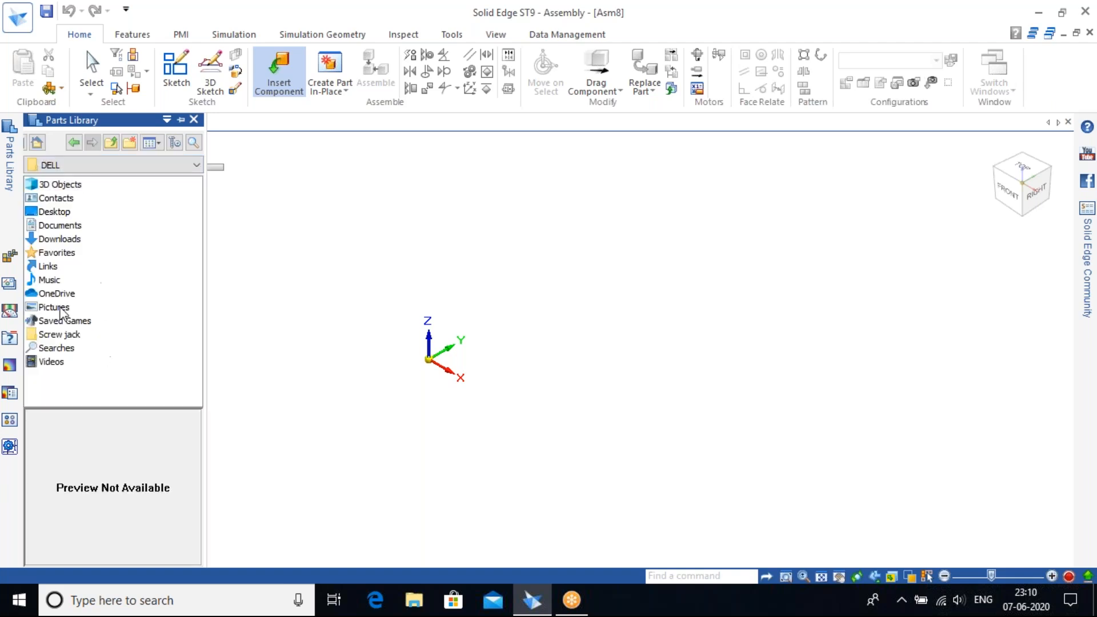
pyautogui.doubleClick(63, 334)
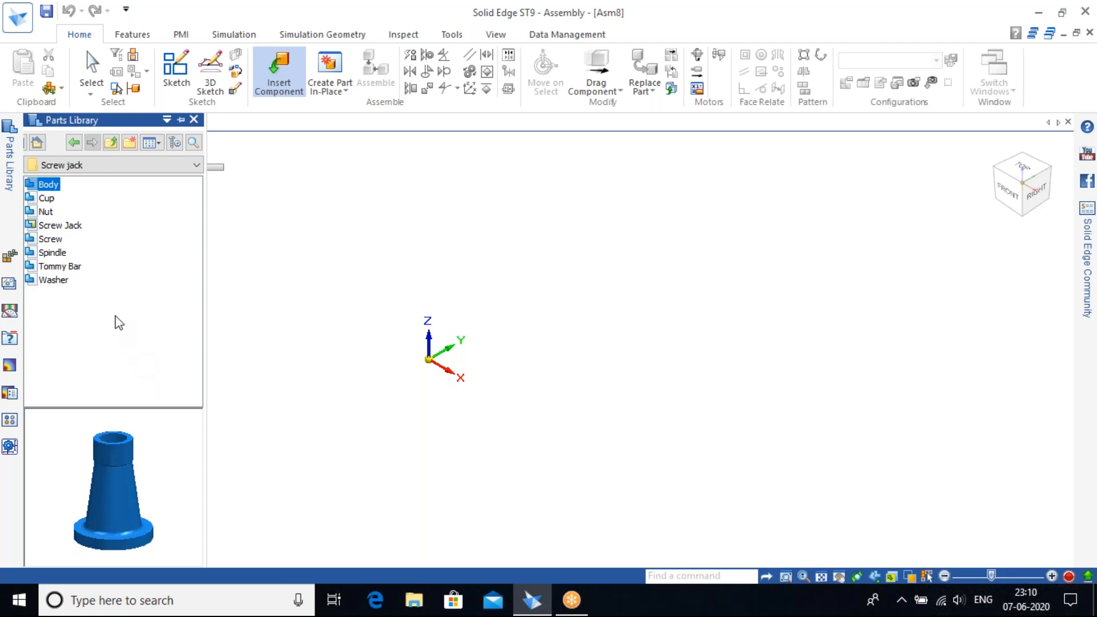
# Insert the Body part from the Screw jack folder as the first component of the assembly.
pyautogui.click(50, 186)
pyautogui.click(115, 214)
pyautogui.click(43, 180)
pyautogui.moveTo(46, 188); pyautogui.dragTo(423, 299)
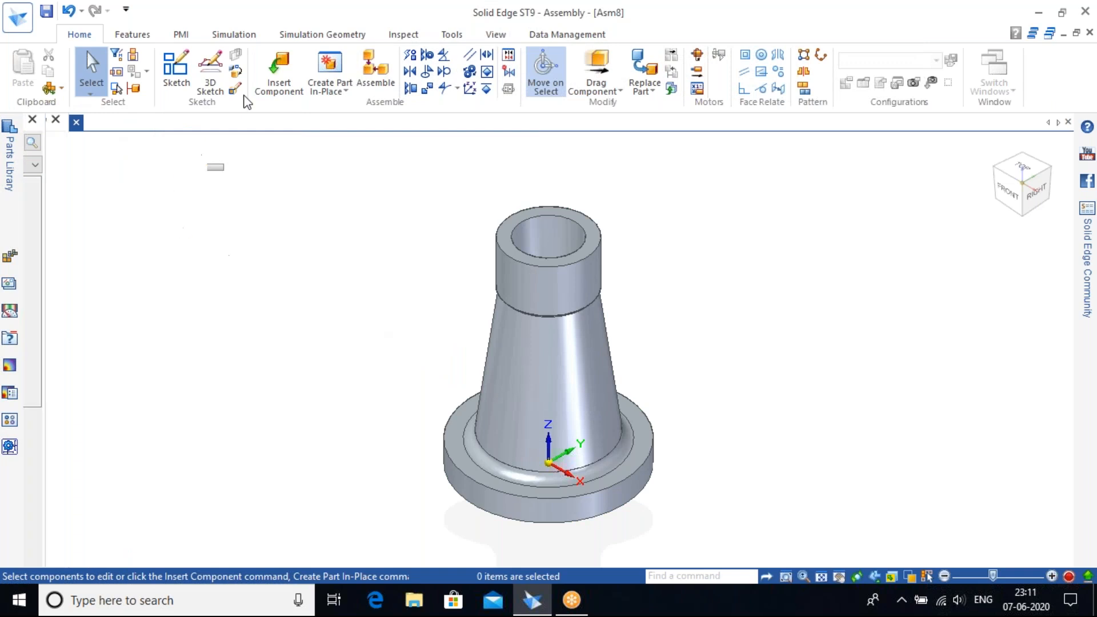
# Insert the Cup, Nut, Screw and Spindle parts from the Screw jack folder into the assembly.
pyautogui.click(279, 72)
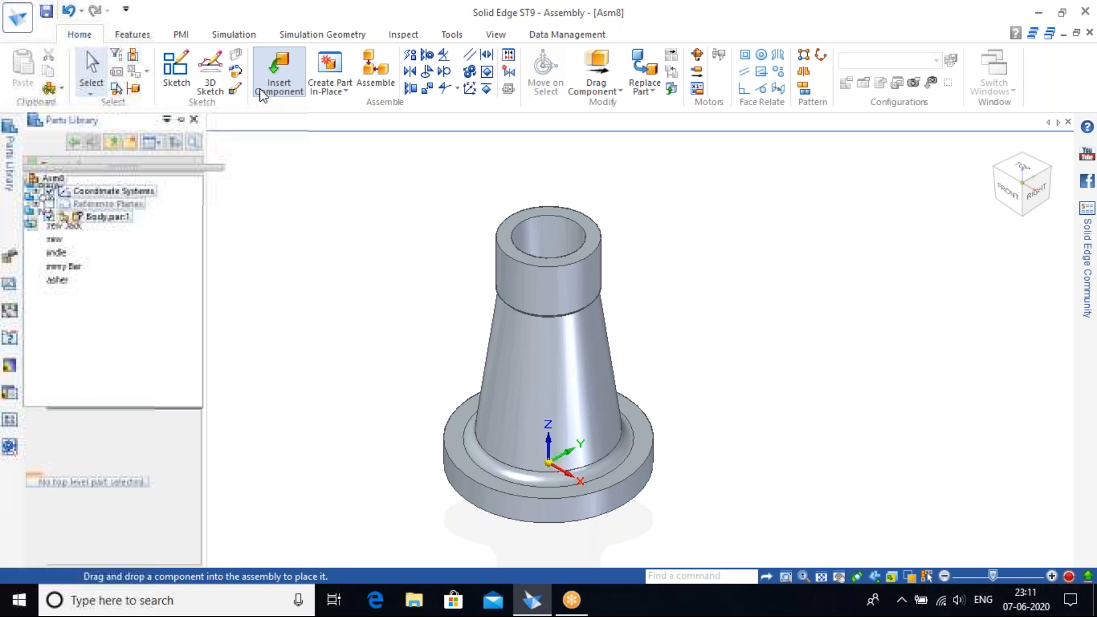
pyautogui.moveTo(146, 200); pyautogui.dragTo(696, 303)
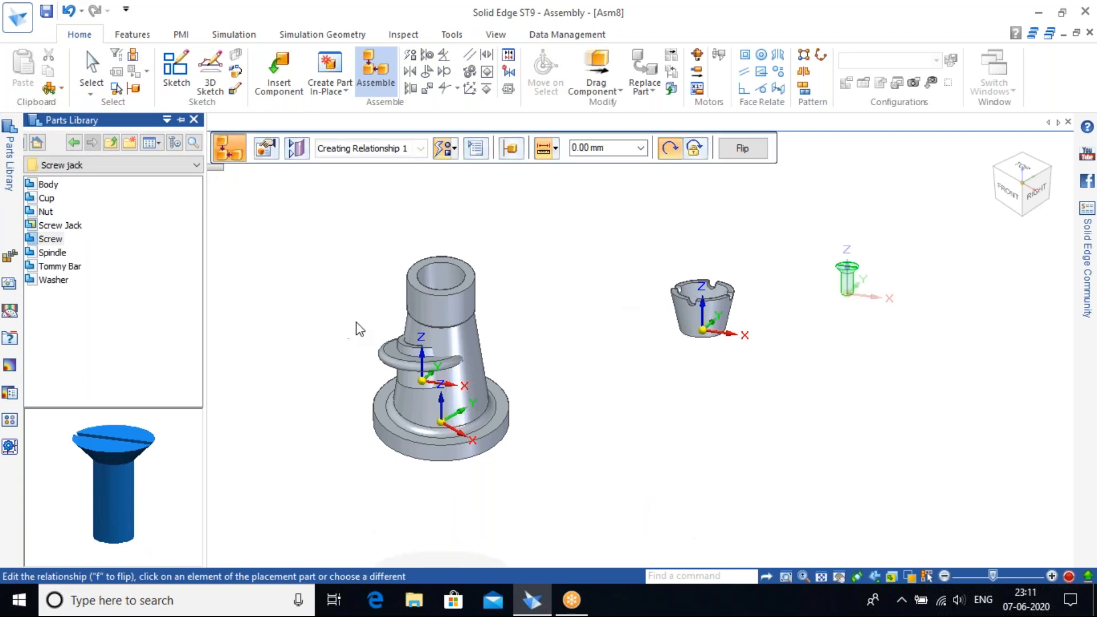
pyautogui.click(45, 253)
pyautogui.moveTo(47, 253); pyautogui.dragTo(862, 448)
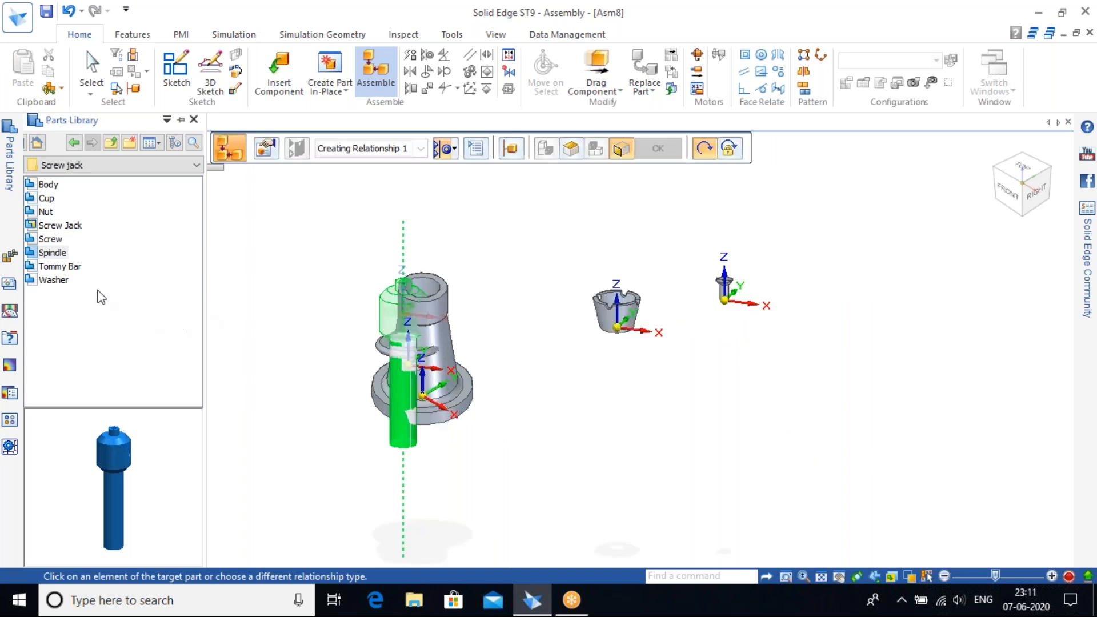
# Insert the Tommy Bar and Washer parts into the empty space beside the body.
pyautogui.click(49, 266)
pyautogui.moveTo(49, 266); pyautogui.dragTo(923, 376)
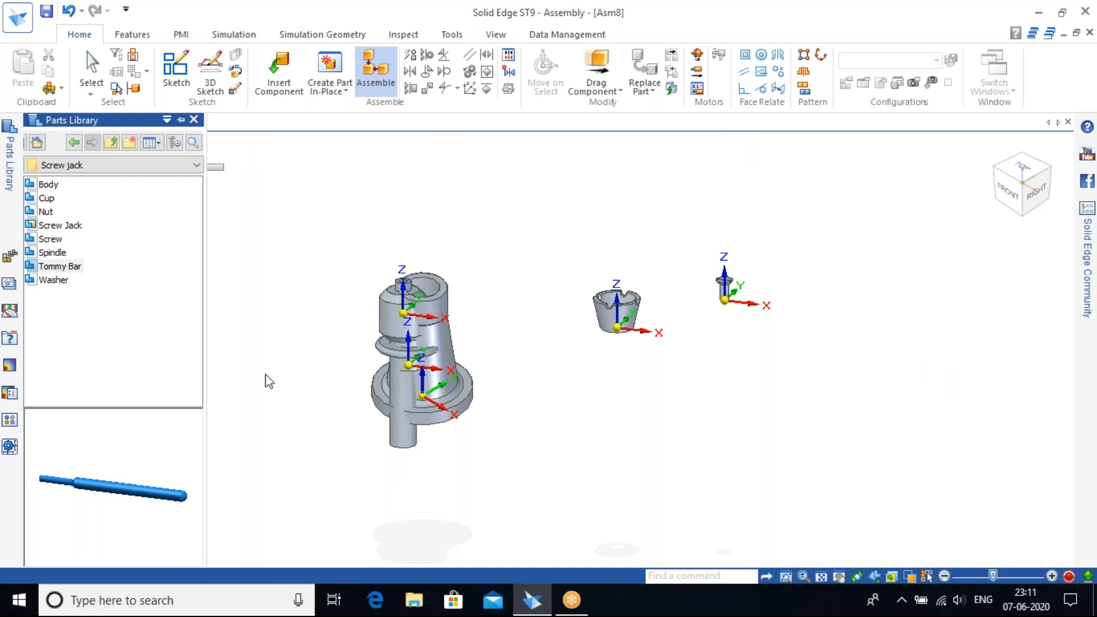
pyautogui.click(54, 279)
pyautogui.moveTo(54, 279); pyautogui.dragTo(856, 255)
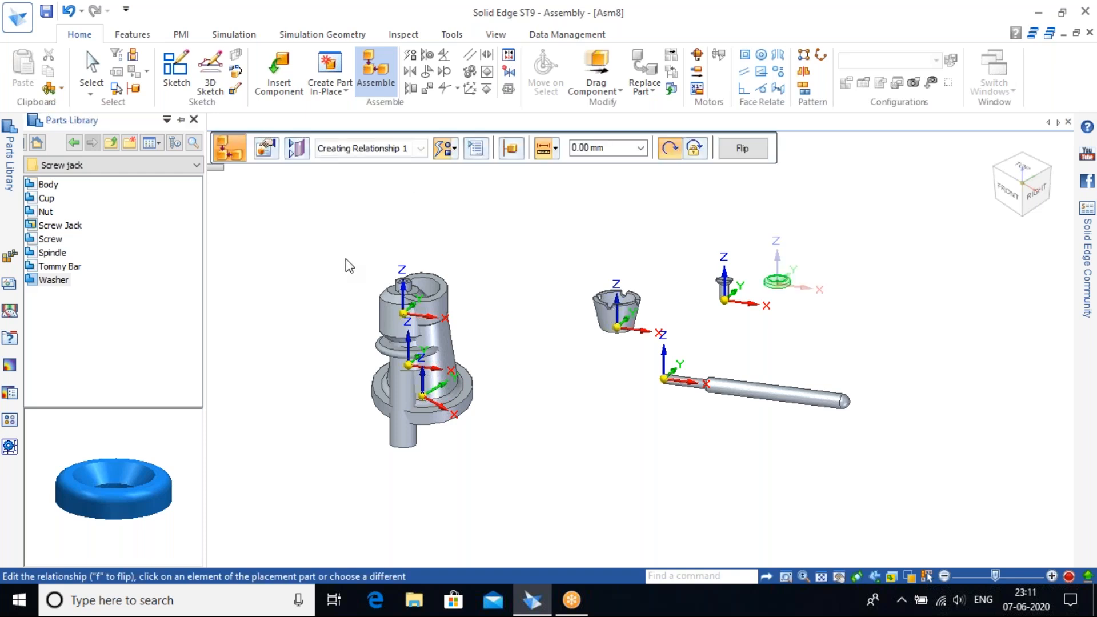
# Move the nut and the spindle away from the body into empty space so the parts no longer overlap.
pyautogui.scroll(3, 508, 358)
pyautogui.scroll(-1, 512, 355)
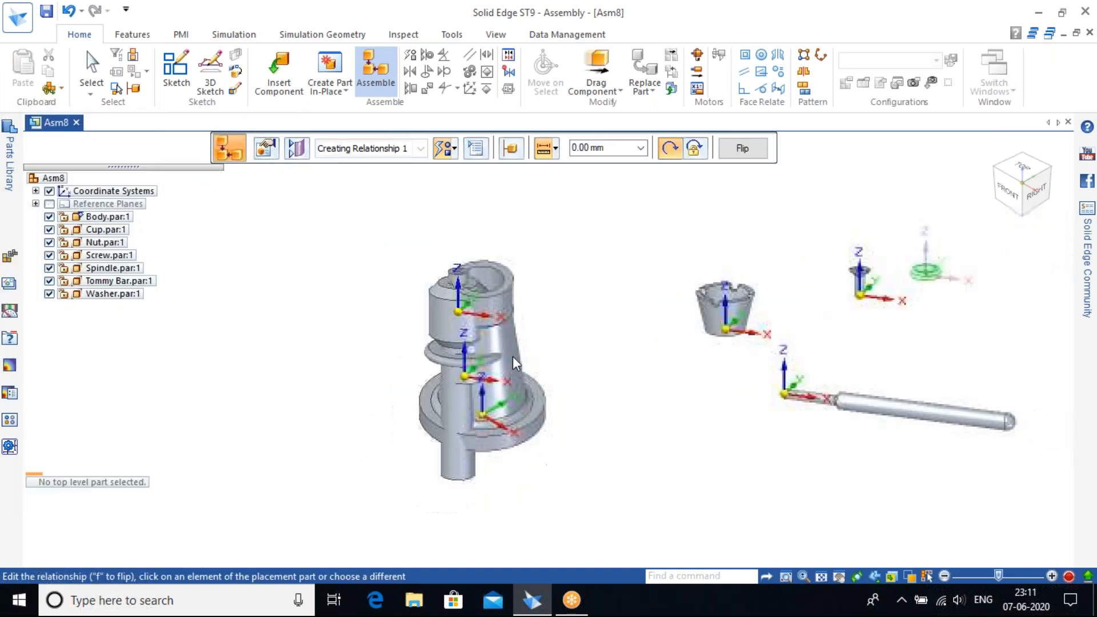
pyautogui.scroll(4, 495, 343)
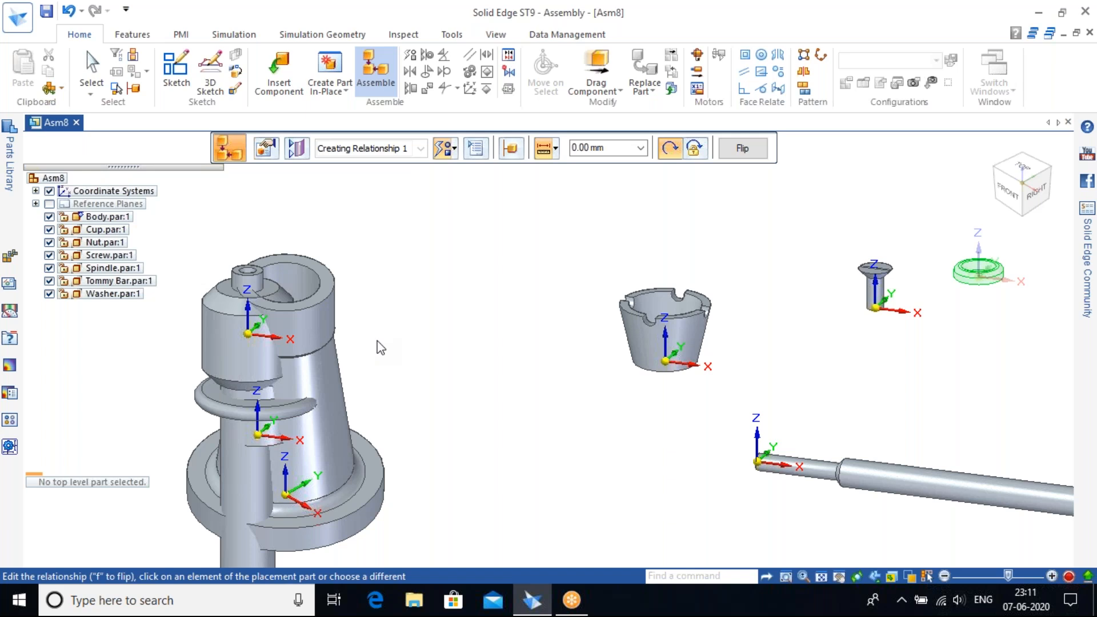
pyautogui.scroll(-2, 381, 347)
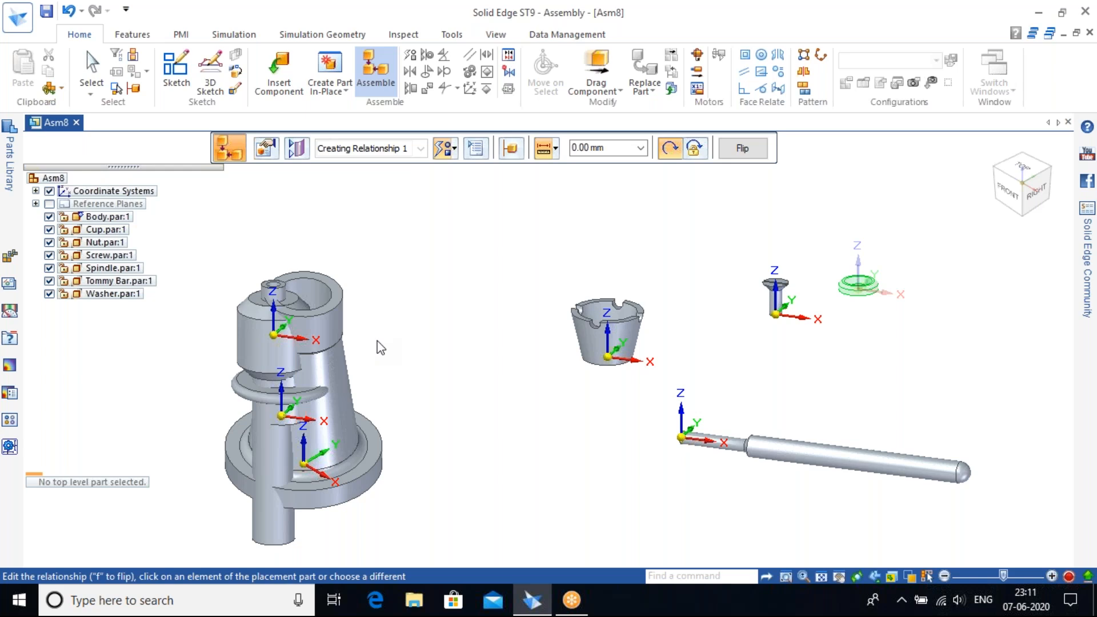
pyautogui.click(545, 72)
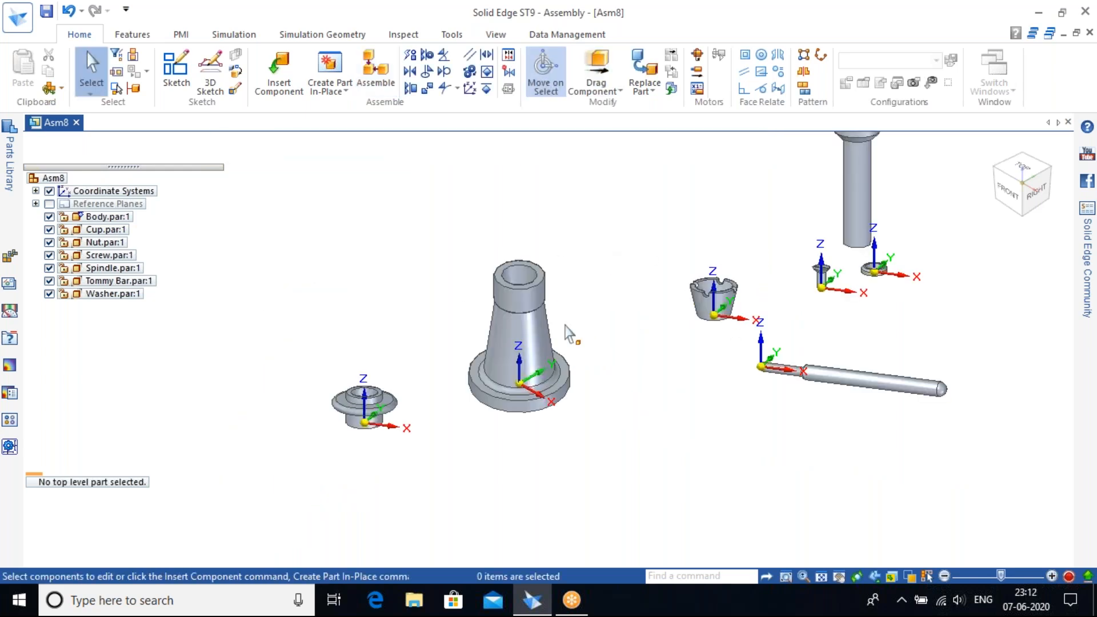
# Axially align the nut's bore with the bore in the upper end of the body.
pyautogui.scroll(2, 588, 220)
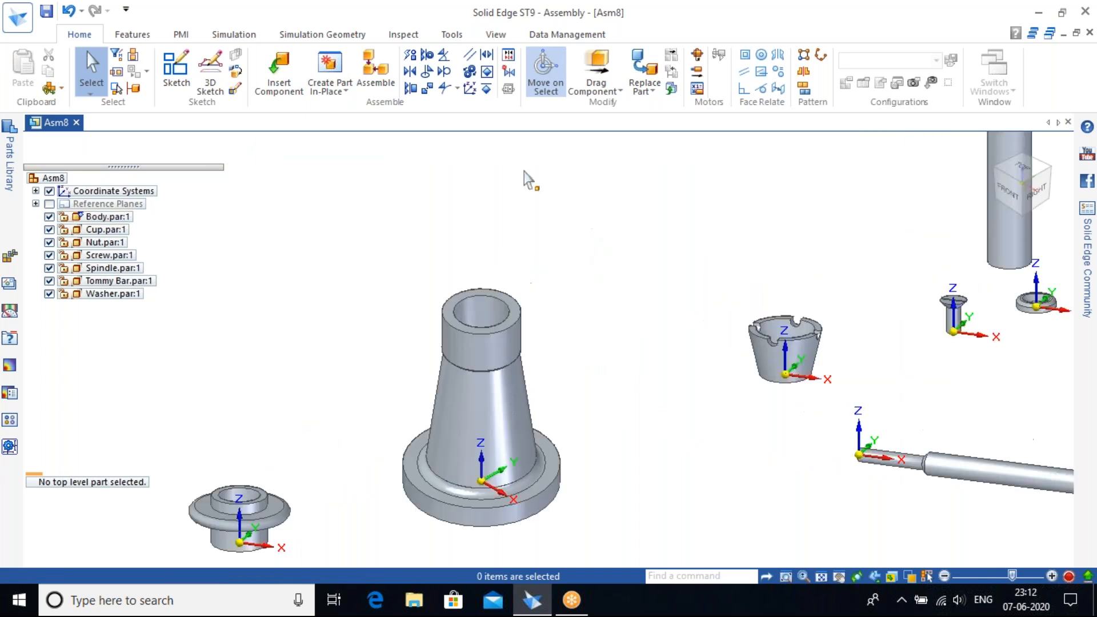
pyautogui.click(426, 55)
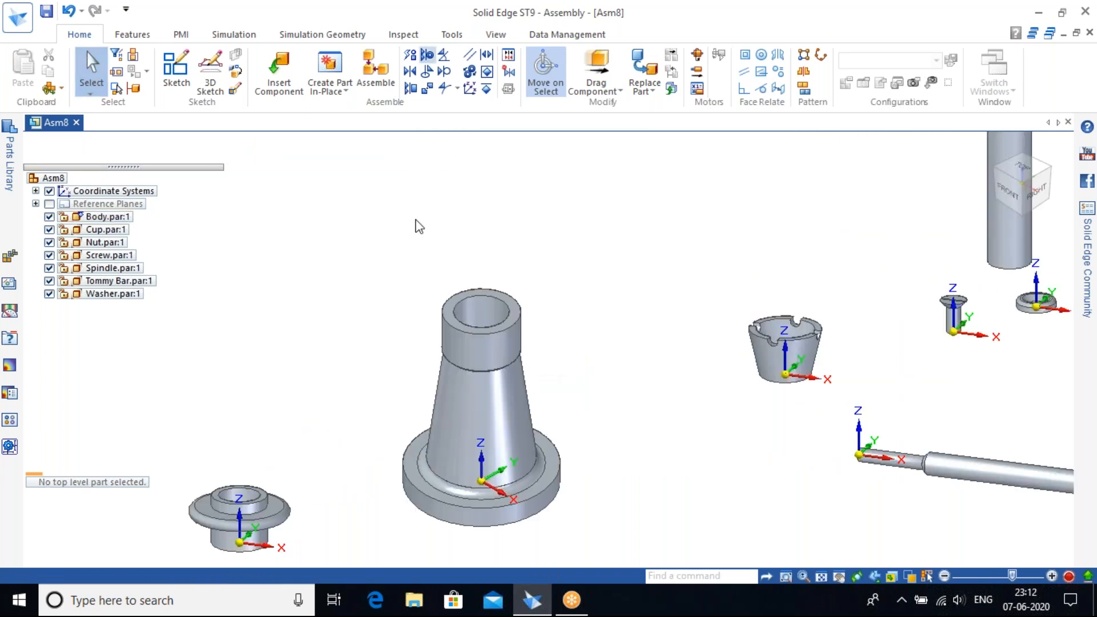
pyautogui.scroll(5, 249, 494)
pyautogui.click(239, 499)
pyautogui.click(597, 188)
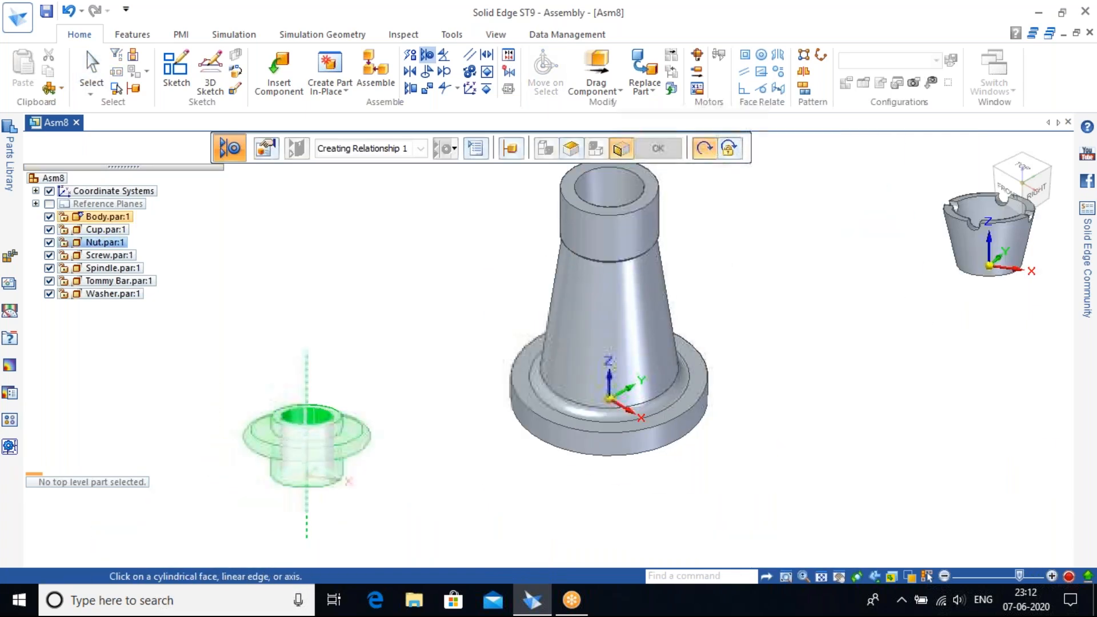
# Mate the underside of the nut's flange to the body's top face with a 0.00 mm offset.
pyautogui.moveTo(656, 452); pyautogui.dragTo(693, 318, button='middle')
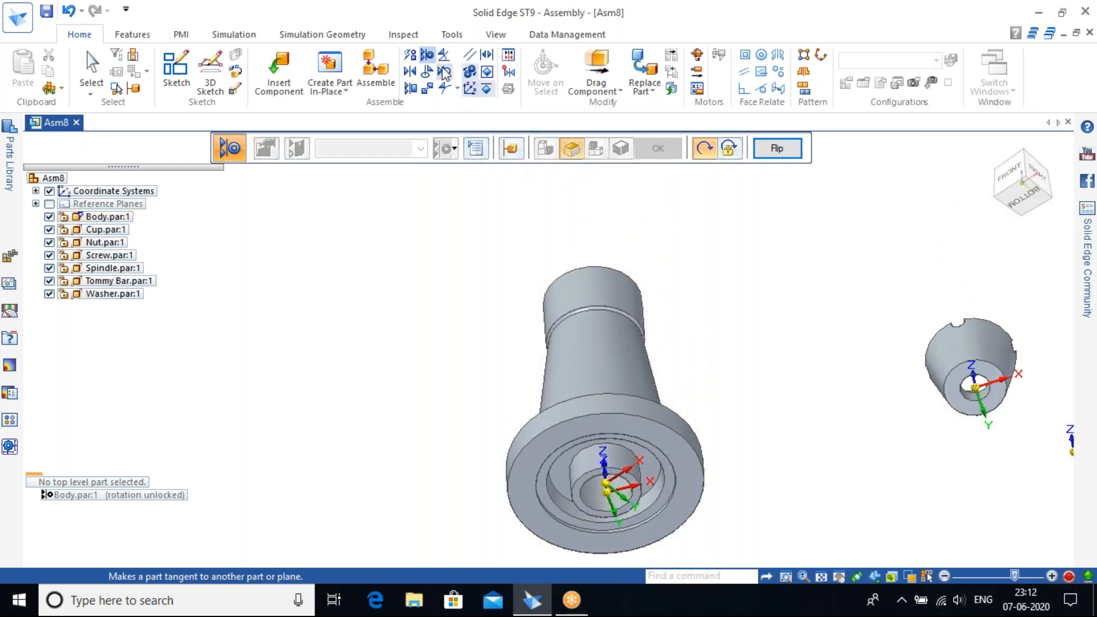
pyautogui.click(410, 73)
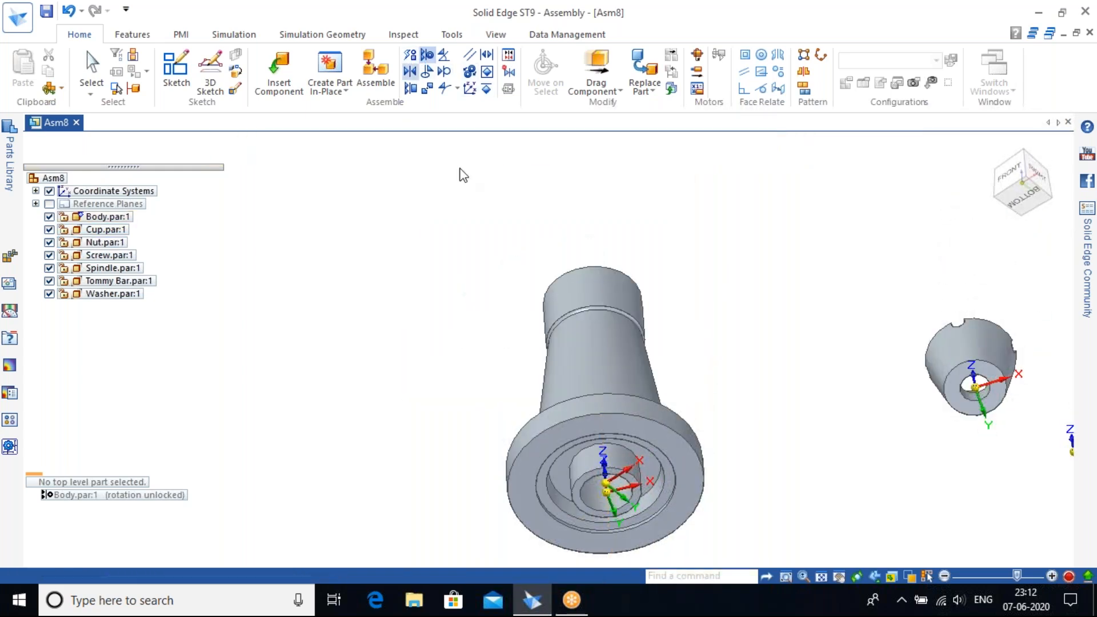
pyautogui.scroll(3, 560, 481)
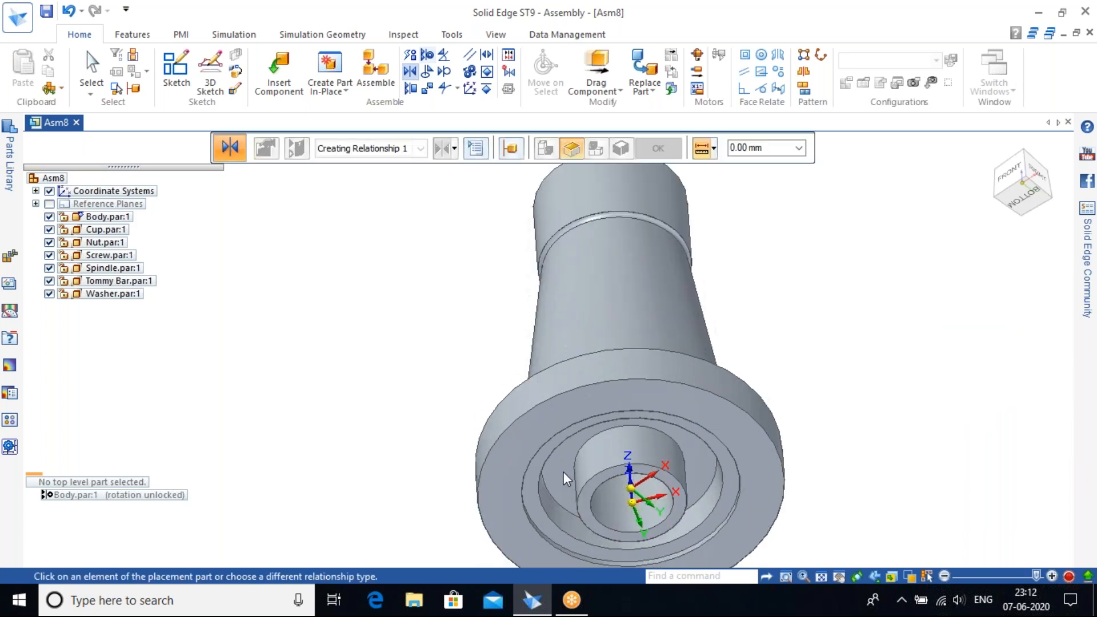
pyautogui.scroll(4, 563, 460)
pyautogui.click(563, 460)
pyautogui.scroll(-5, 675, 396)
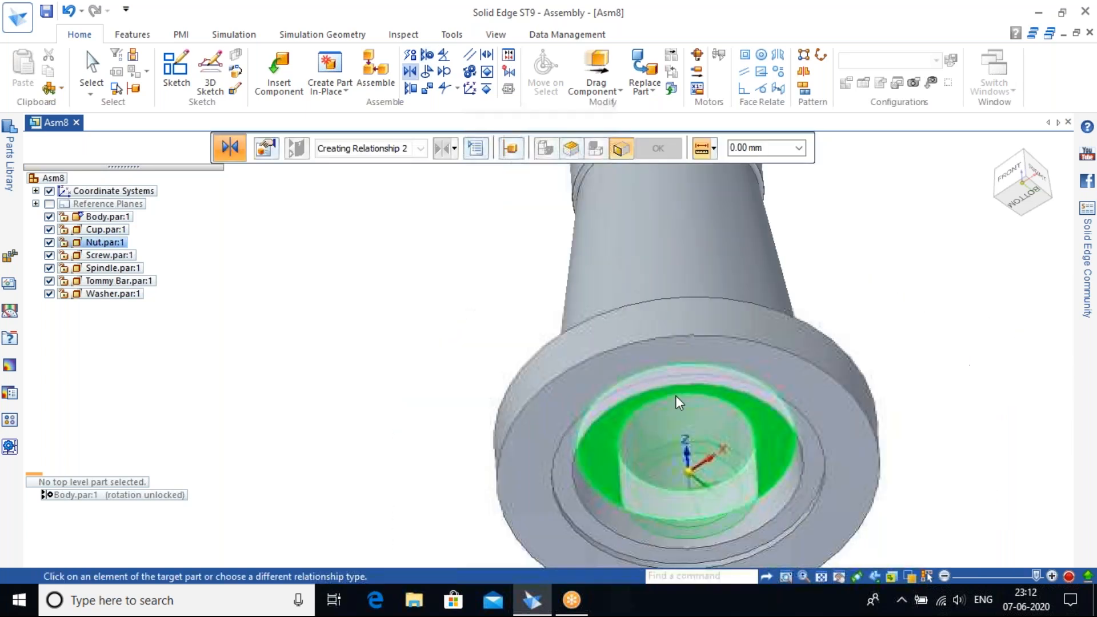
pyautogui.moveTo(782, 323); pyautogui.dragTo(757, 430, button='middle')
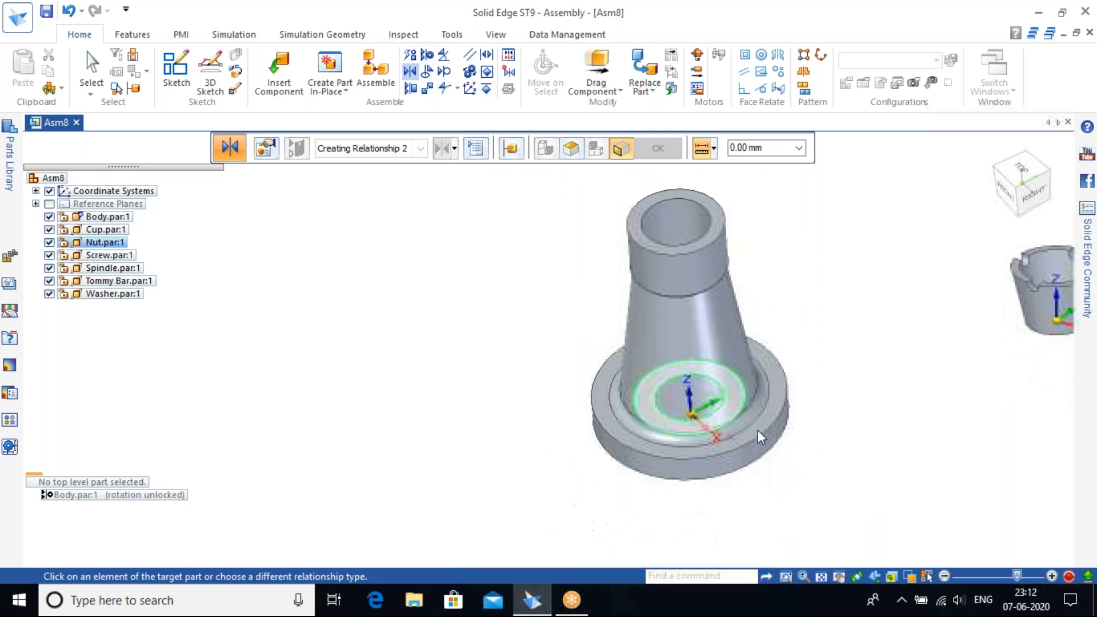
pyautogui.click(717, 214)
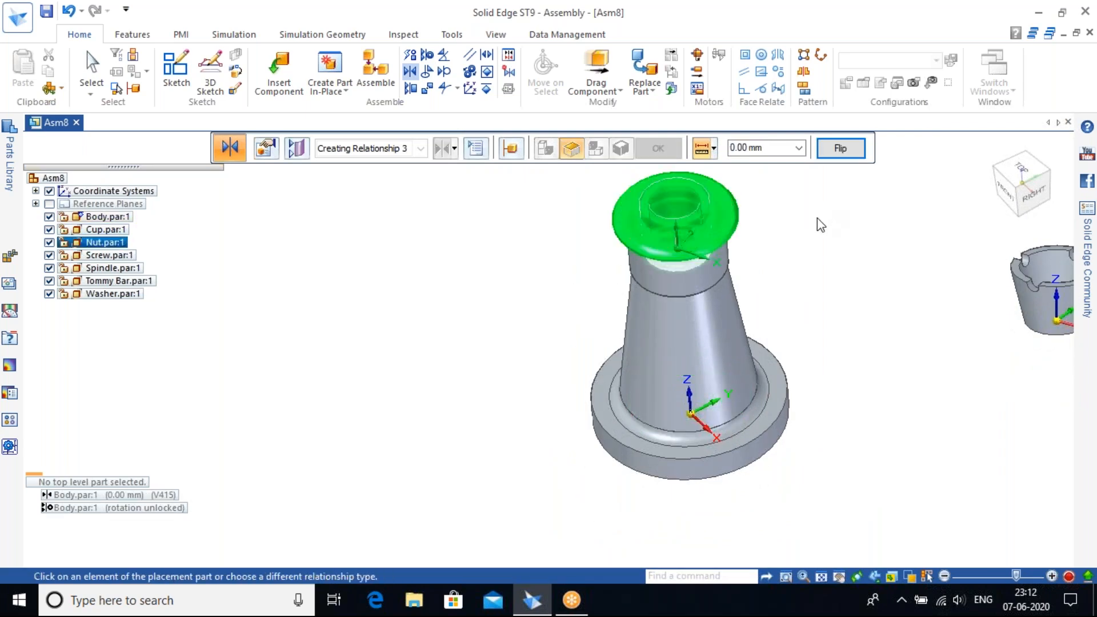
pyautogui.press('Escape')
# Use FlashFit to align the spindle's cylindrical shaft with the bore of the nut.
pyautogui.moveTo(783, 283); pyautogui.dragTo(778, 200, button='middle')
pyautogui.scroll(-4, 776, 264)
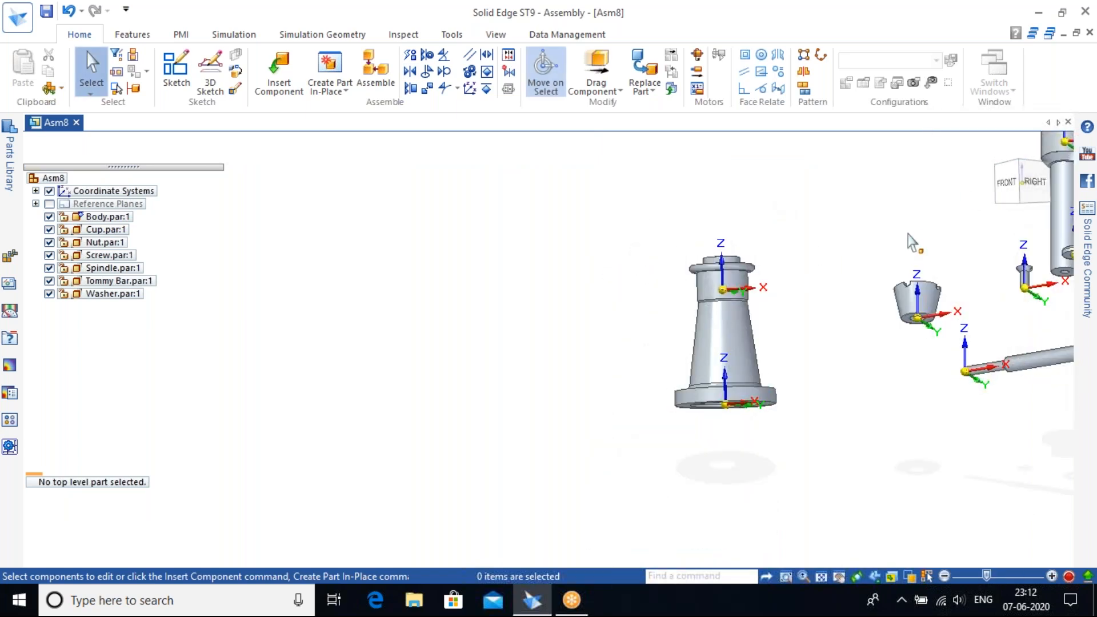
pyautogui.keyDown('shift'); pyautogui.moveTo(928, 215); pyautogui.dragTo(632, 324, button='middle'); pyautogui.keyUp('shift')
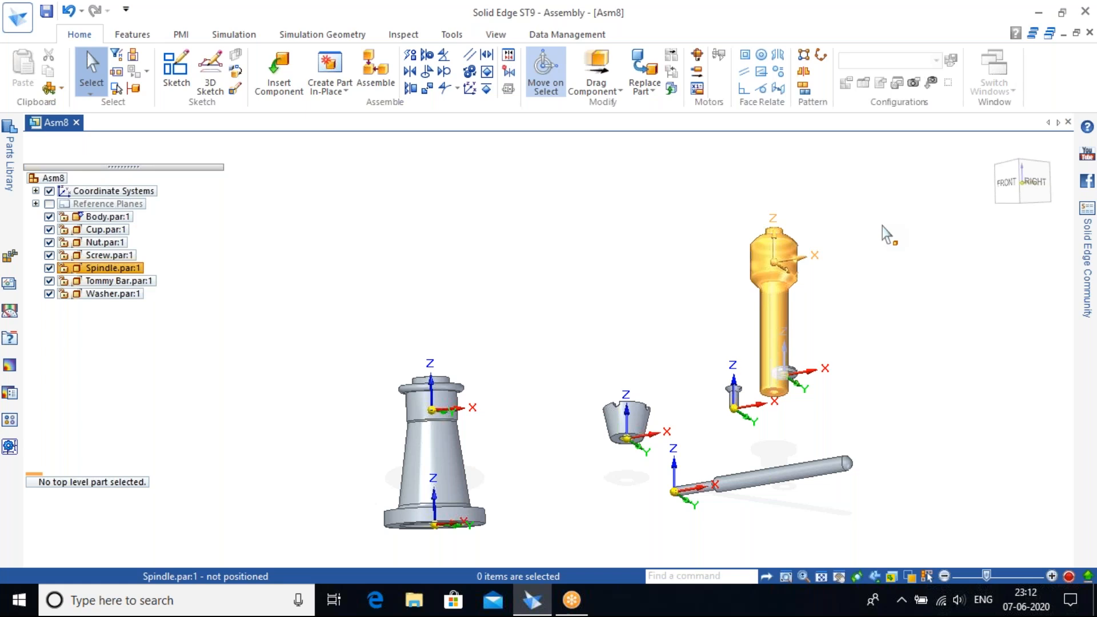
pyautogui.click(982, 163)
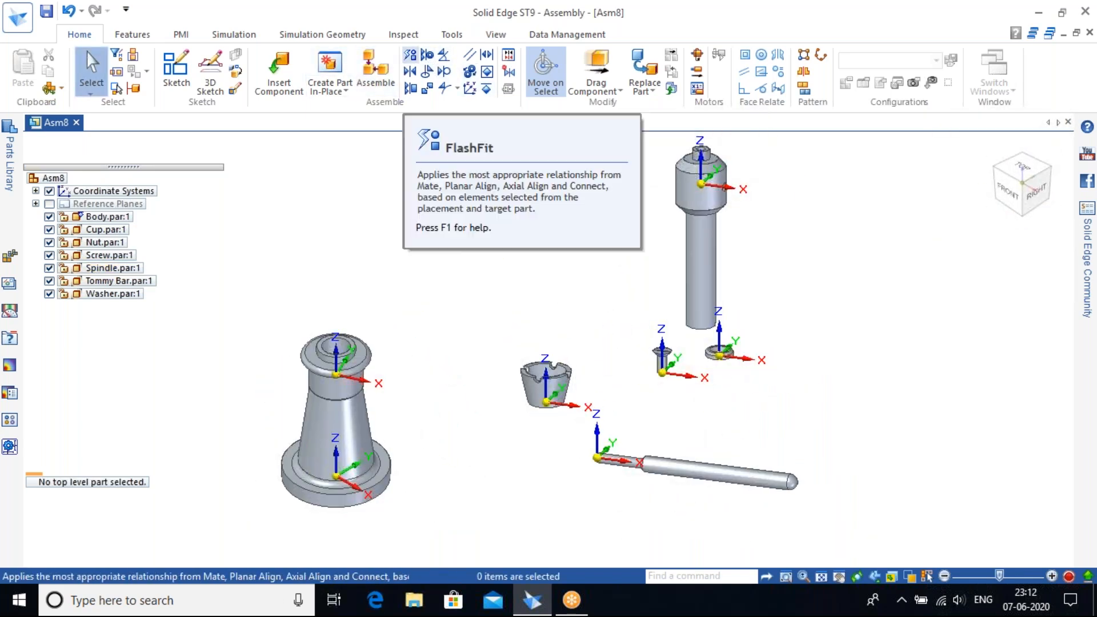
pyautogui.click(409, 55)
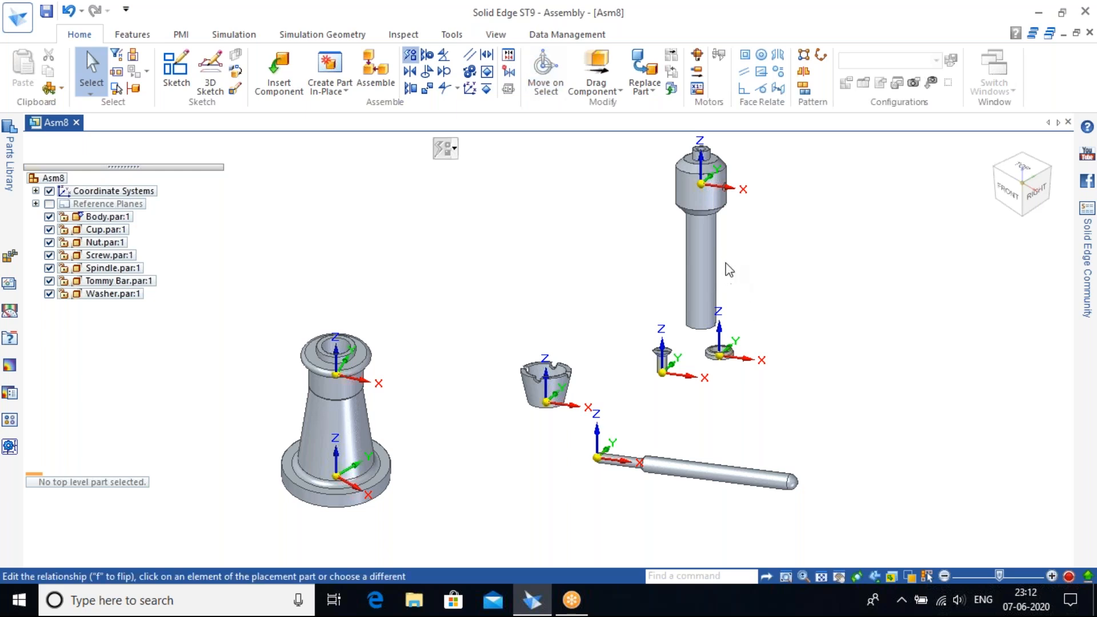
pyautogui.click(708, 253)
pyautogui.scroll(3, 400, 351)
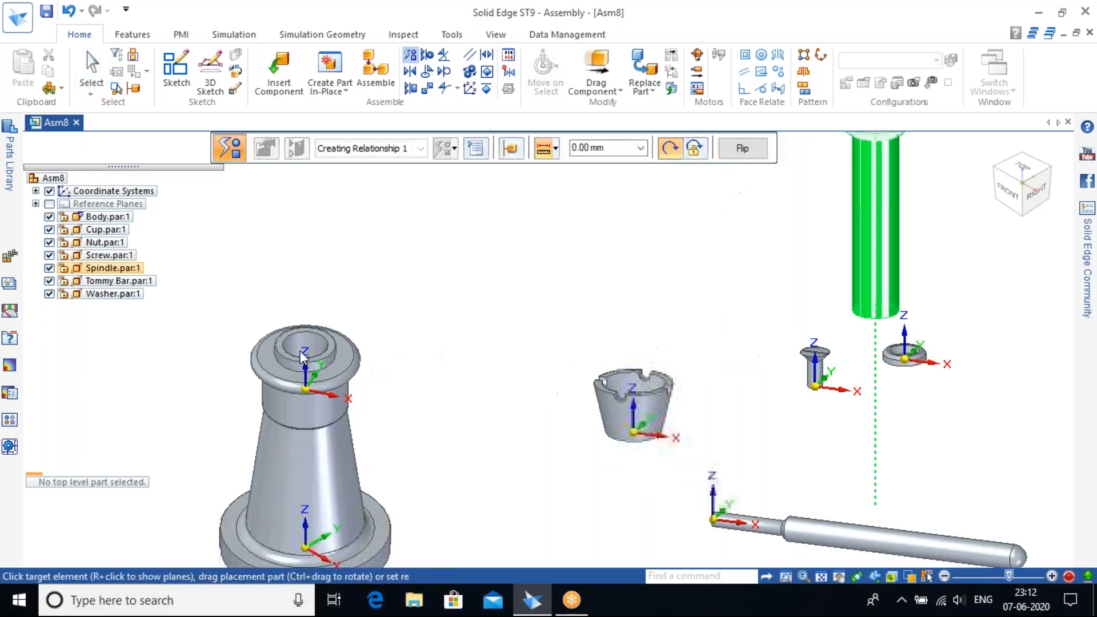
pyautogui.click(300, 351)
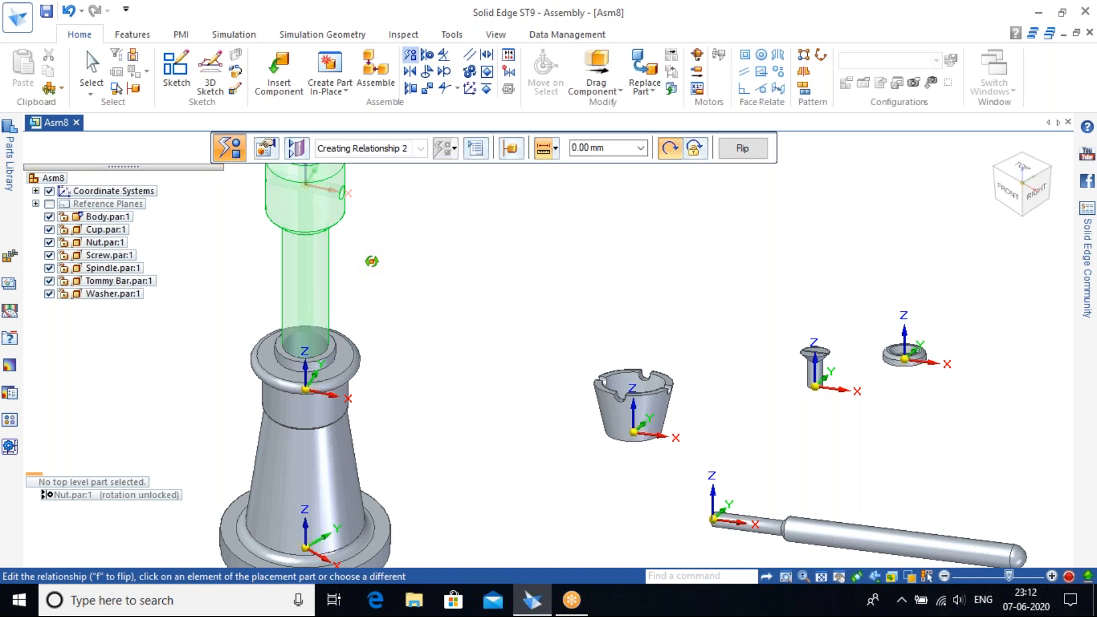
# Mate the underside of the spindle's head to the nut's top face with a 30 mm offset.
pyautogui.moveTo(371, 261); pyautogui.dragTo(372, 222, button='middle')
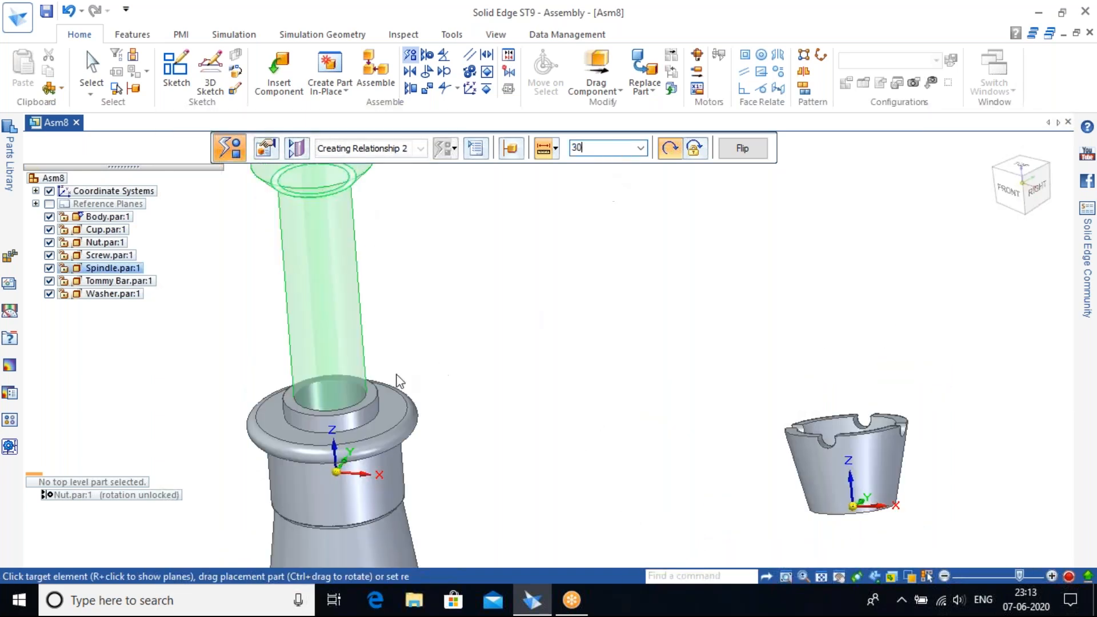
pyautogui.scroll(2, 375, 388)
pyautogui.click(376, 379)
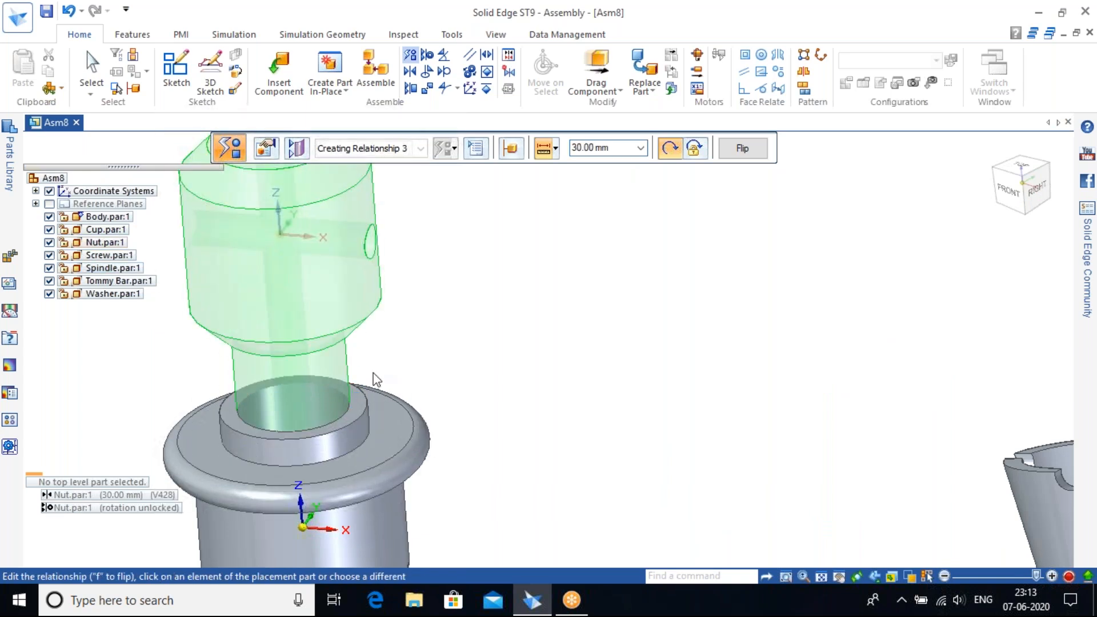
pyautogui.scroll(-2, 386, 355)
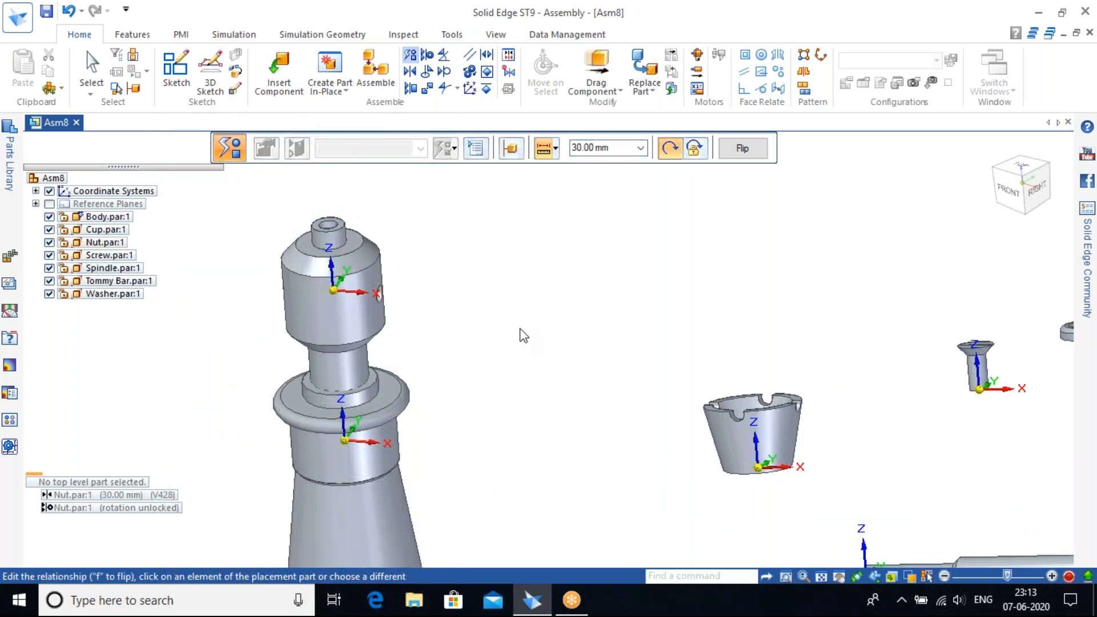
# Use FlashFit to align the cup's centre hole with the axis of the spindle's top spigot.
pyautogui.scroll(-2, 520, 329)
pyautogui.scroll(3, 646, 399)
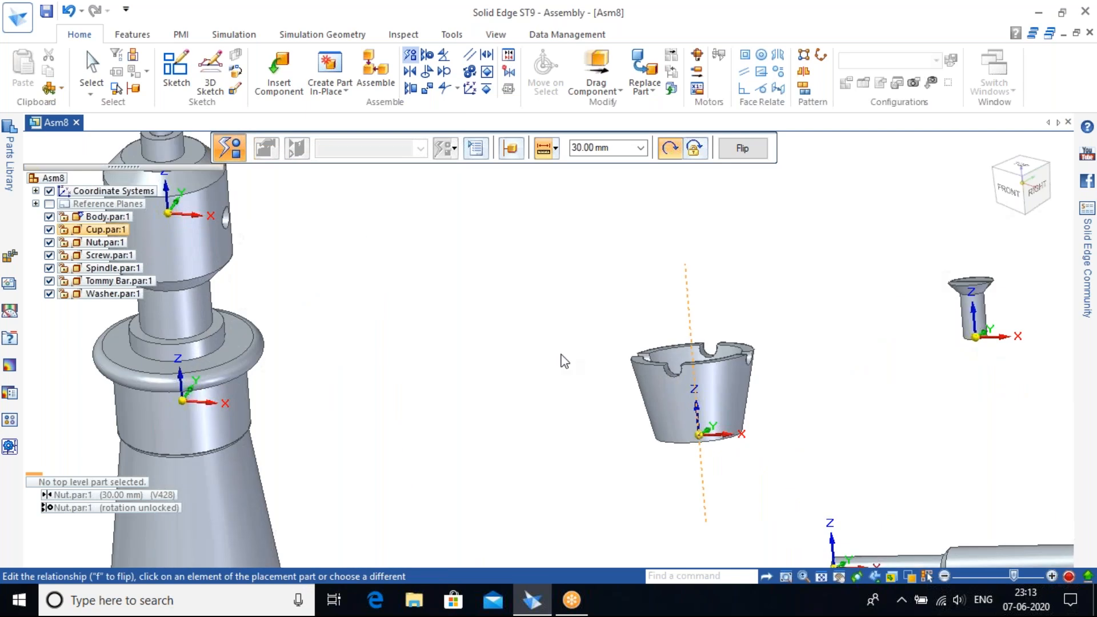
pyautogui.scroll(-2, 564, 361)
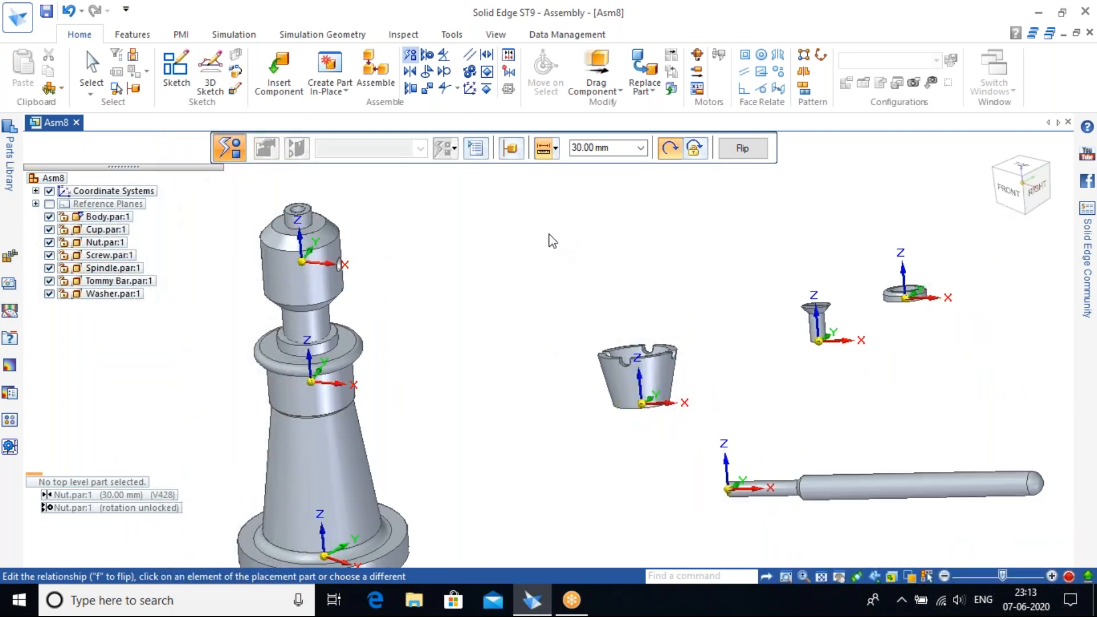
pyautogui.keyDown('shift'); pyautogui.moveTo(552, 240); pyautogui.dragTo(594, 278, button='middle'); pyautogui.keyUp('shift')
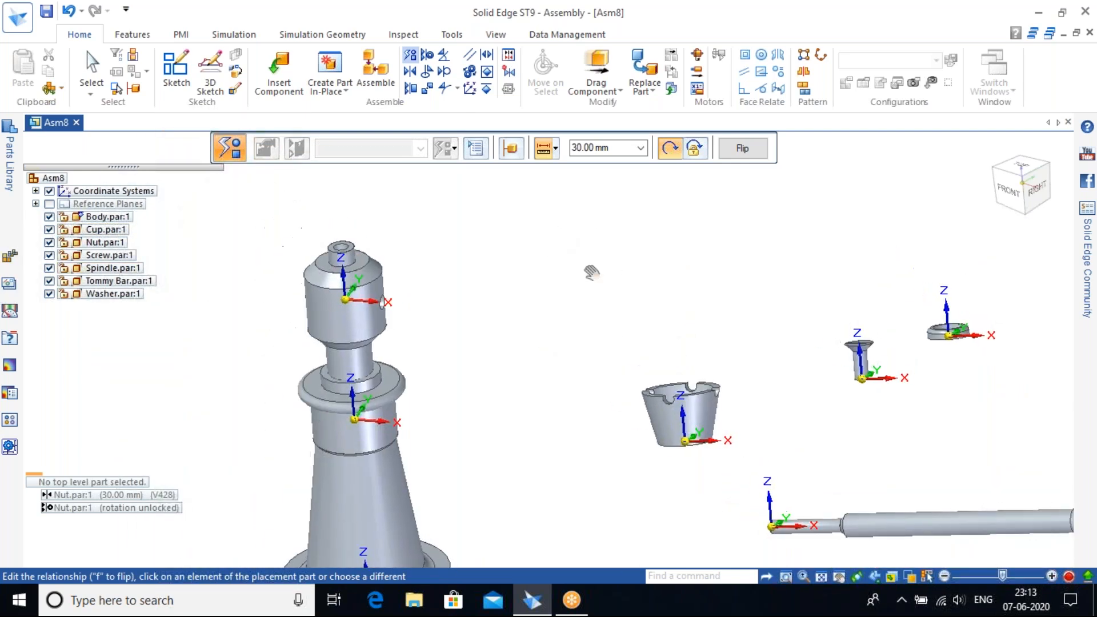
pyautogui.click(413, 58)
pyautogui.click(710, 430)
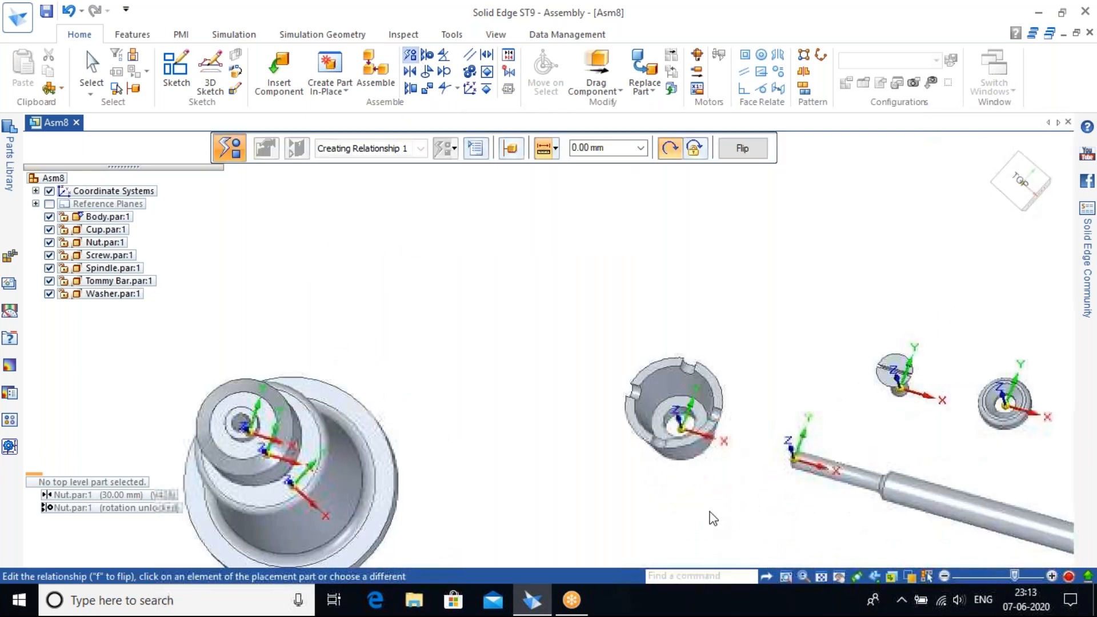
pyautogui.click(665, 398)
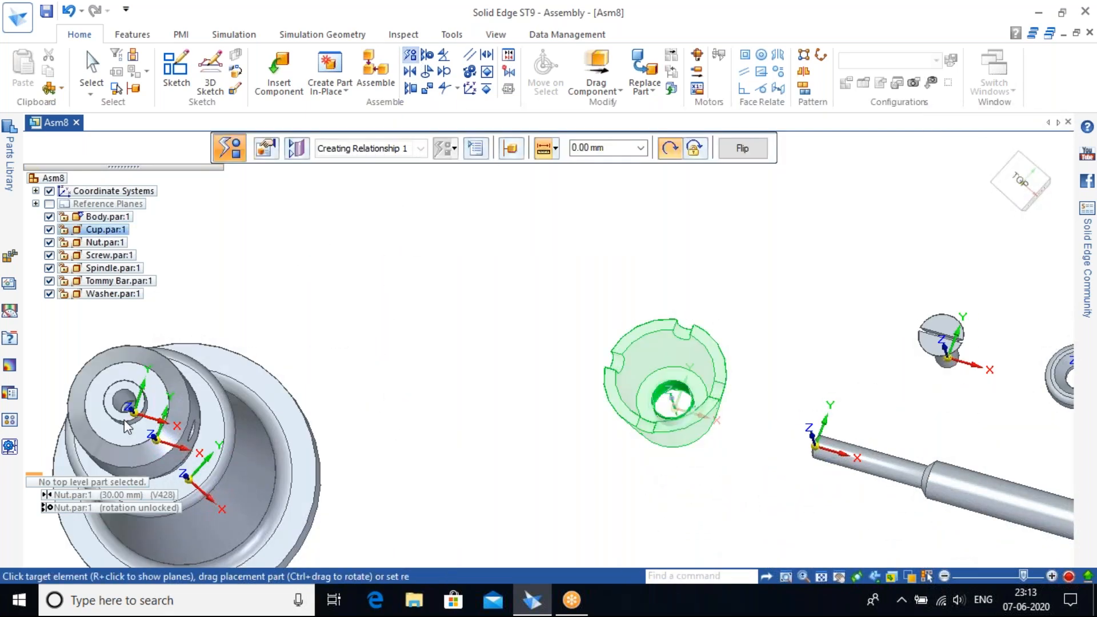
pyautogui.click(145, 414)
pyautogui.hotkey('ctrl', 'f')
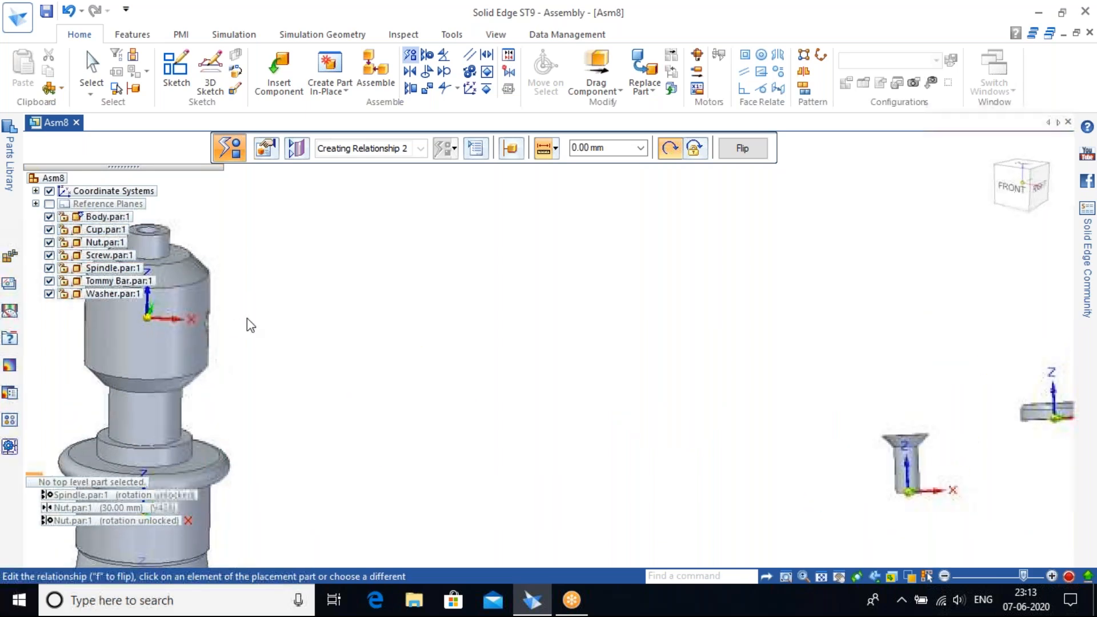
pyautogui.scroll(-1, 313, 470)
pyautogui.keyDown('shift'); pyautogui.moveTo(313, 471); pyautogui.dragTo(526, 309, button='middle'); pyautogui.keyUp('shift')
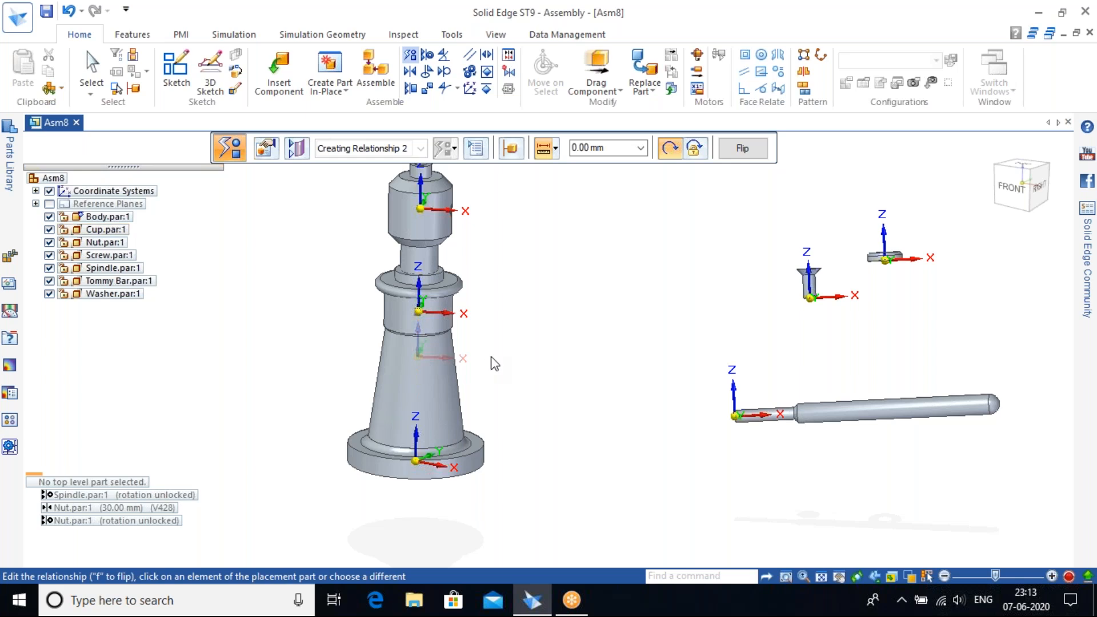
pyautogui.press('Escape')
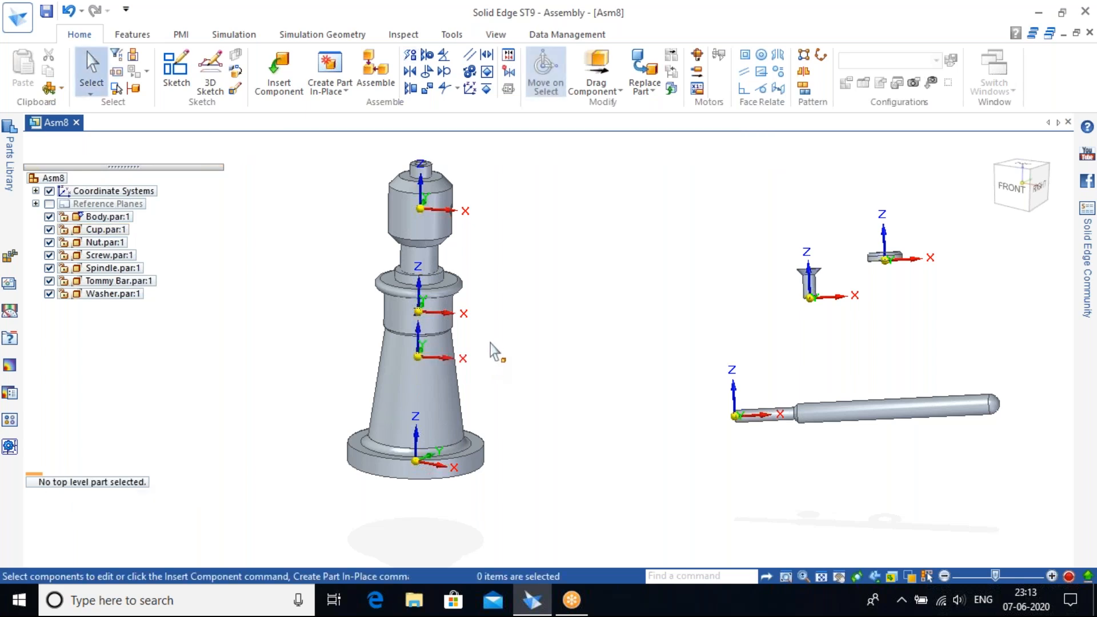
# Move the cup up along its vertical axis until it sits clear above the spindle.
pyautogui.click(595, 71)
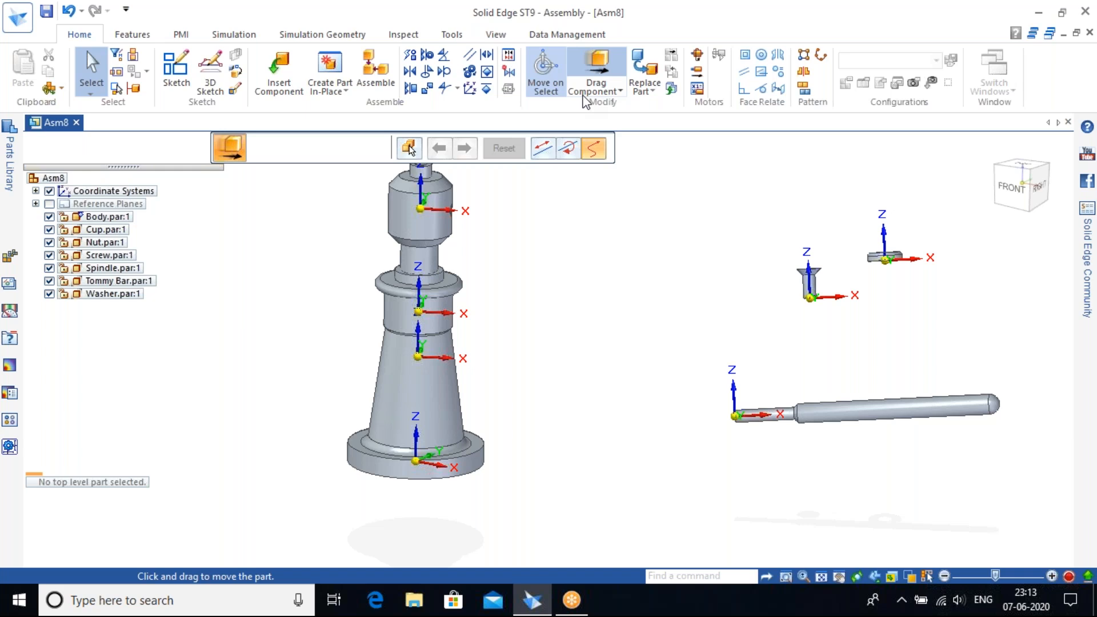
pyautogui.click(557, 57)
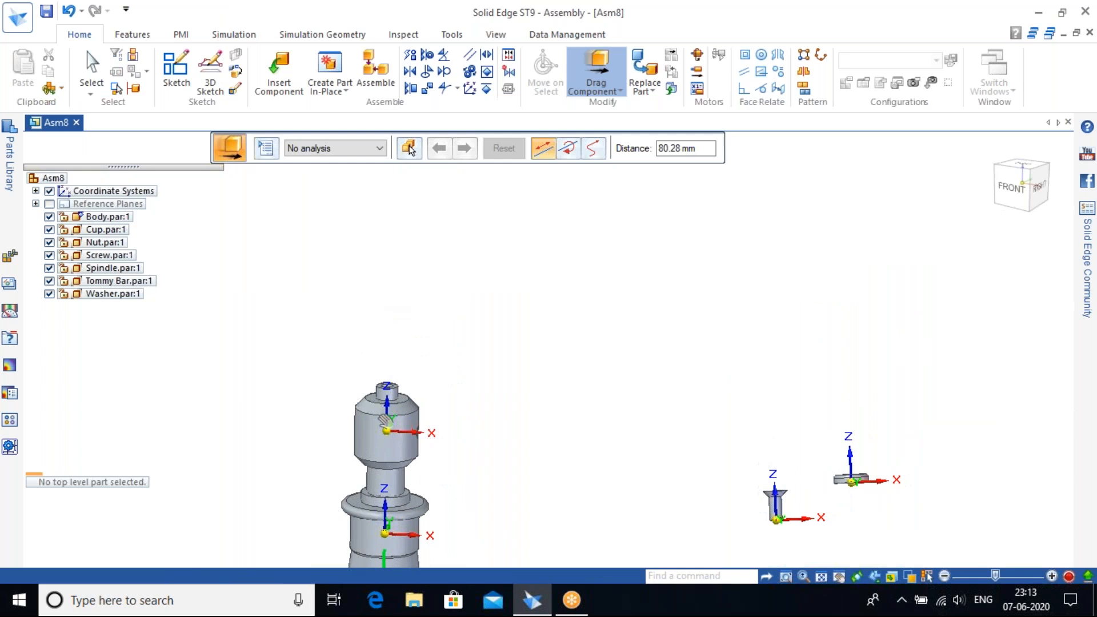
pyautogui.moveTo(387, 353); pyautogui.dragTo(433, 127)
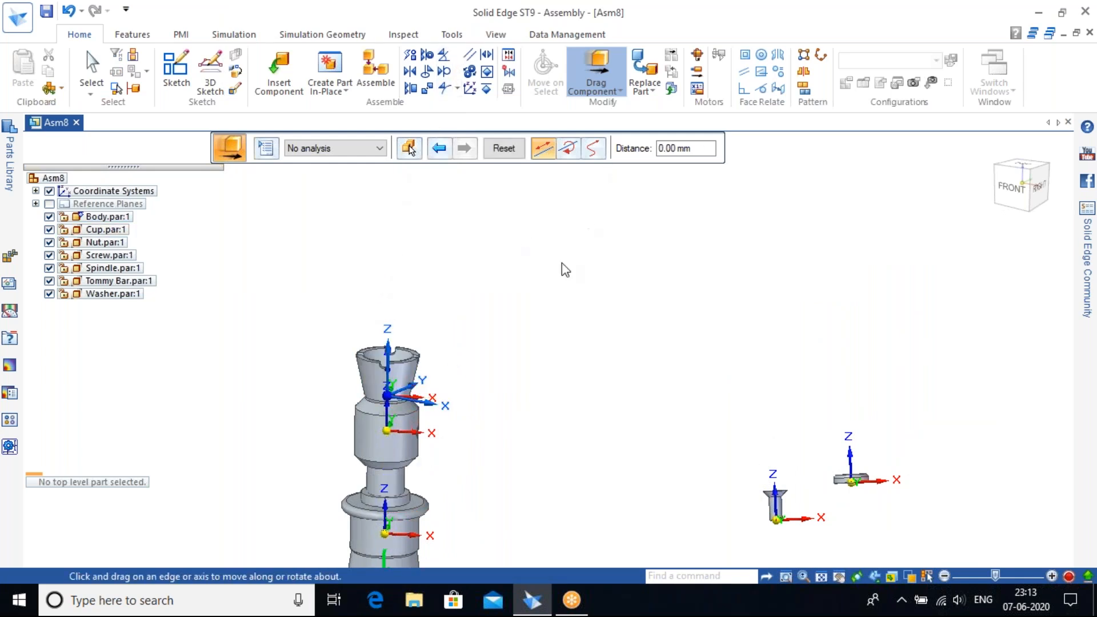
pyautogui.moveTo(397, 372); pyautogui.dragTo(402, 249)
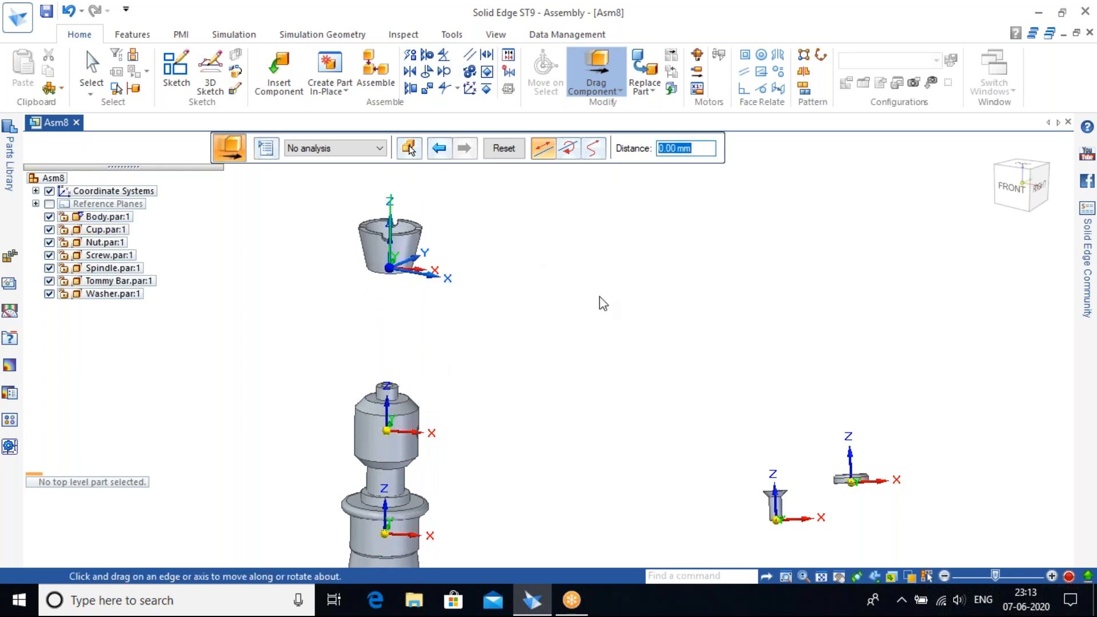
pyautogui.press('Escape')
# Mate the cup's bottom face to the flat shoulder around the spindle's top spigot with a 0.00 mm offset.
pyautogui.moveTo(384, 346); pyautogui.dragTo(406, 235, button='middle')
pyautogui.scroll(2, 407, 235)
pyautogui.moveTo(430, 284); pyautogui.dragTo(574, 231, button='middle')
pyautogui.scroll(1, 419, 475)
pyautogui.scroll(-1, 447, 496)
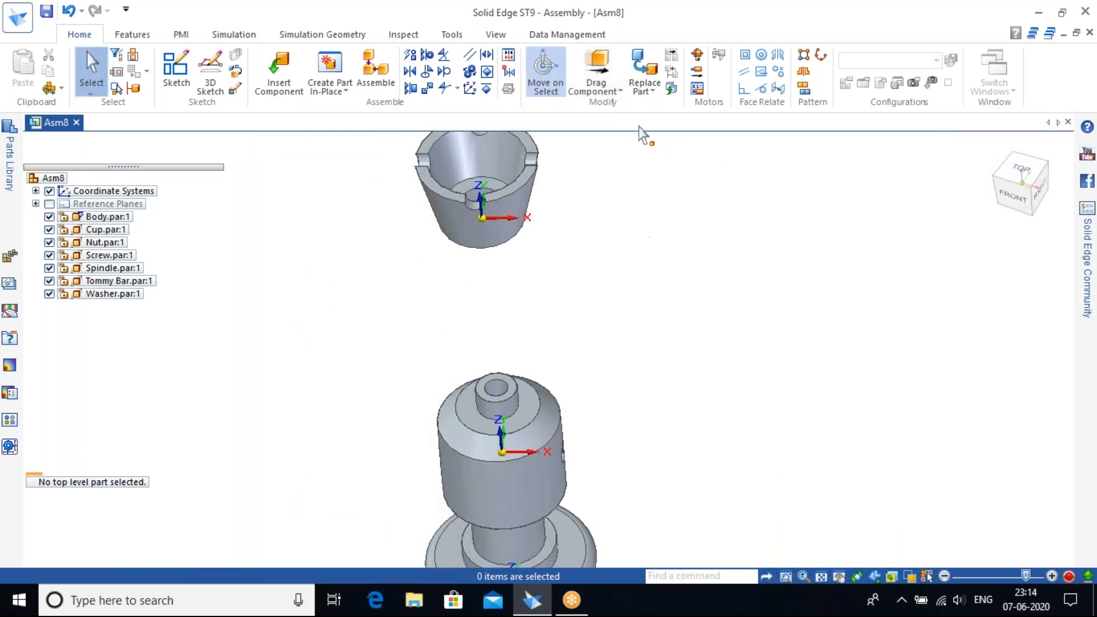
pyautogui.click(408, 73)
pyautogui.click(481, 208)
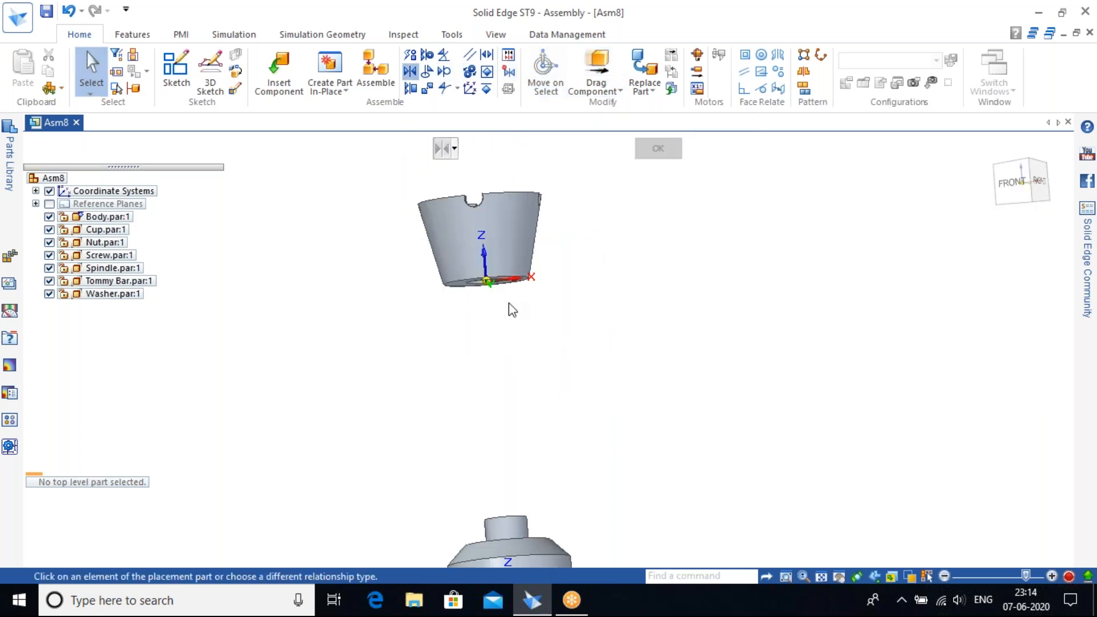
pyautogui.click(515, 320)
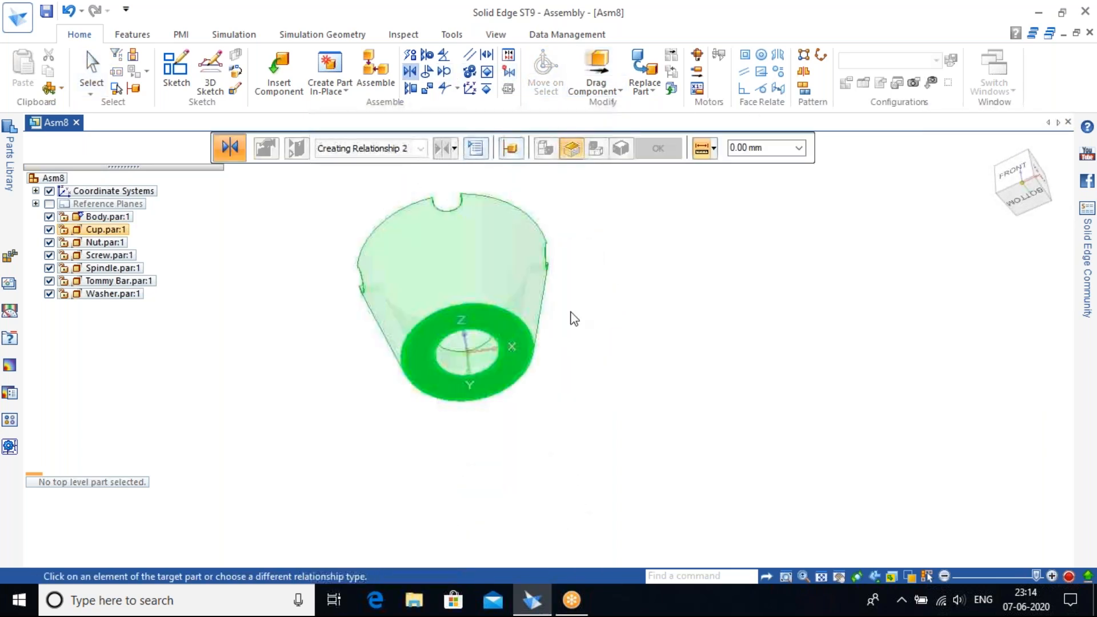
pyautogui.moveTo(598, 326); pyautogui.dragTo(577, 549, button='middle')
pyautogui.click(556, 559)
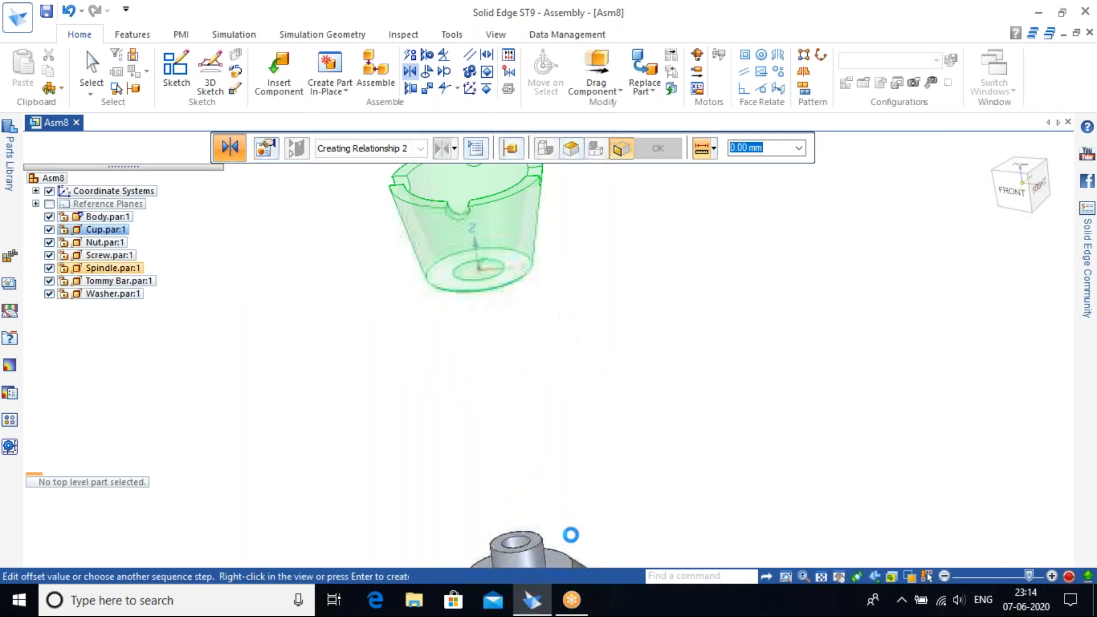
pyautogui.click(991, 151)
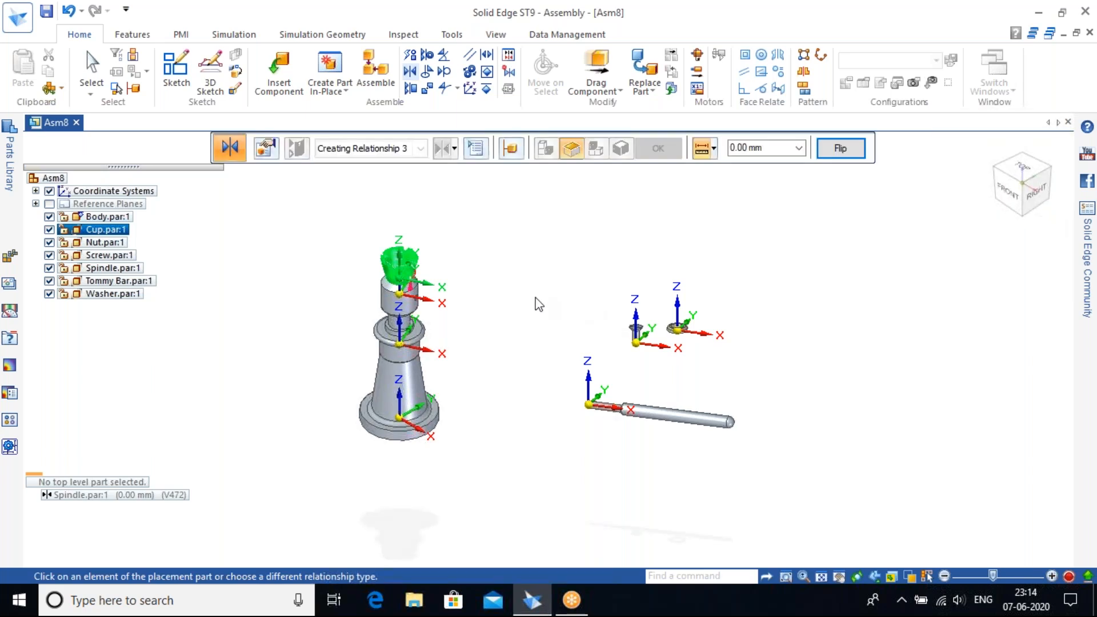
# Use the Insert relationship to align the washer's centre hole with the axis of the hole in the spindle's top spigot.
pyautogui.scroll(3, 494, 286)
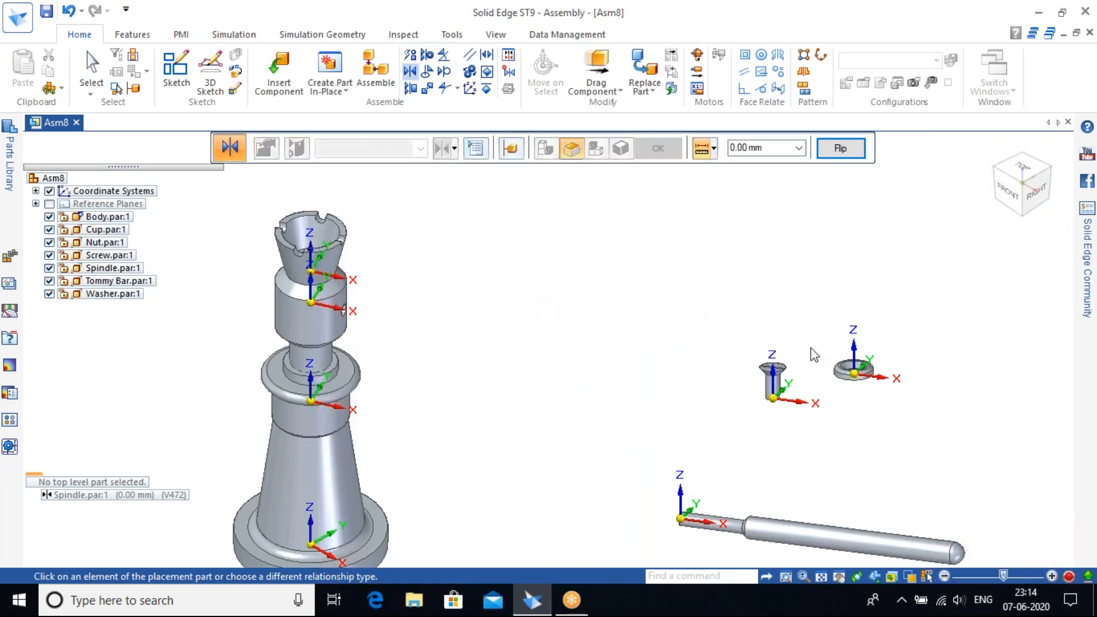
pyautogui.moveTo(472, 264); pyautogui.dragTo(472, 371, button='middle')
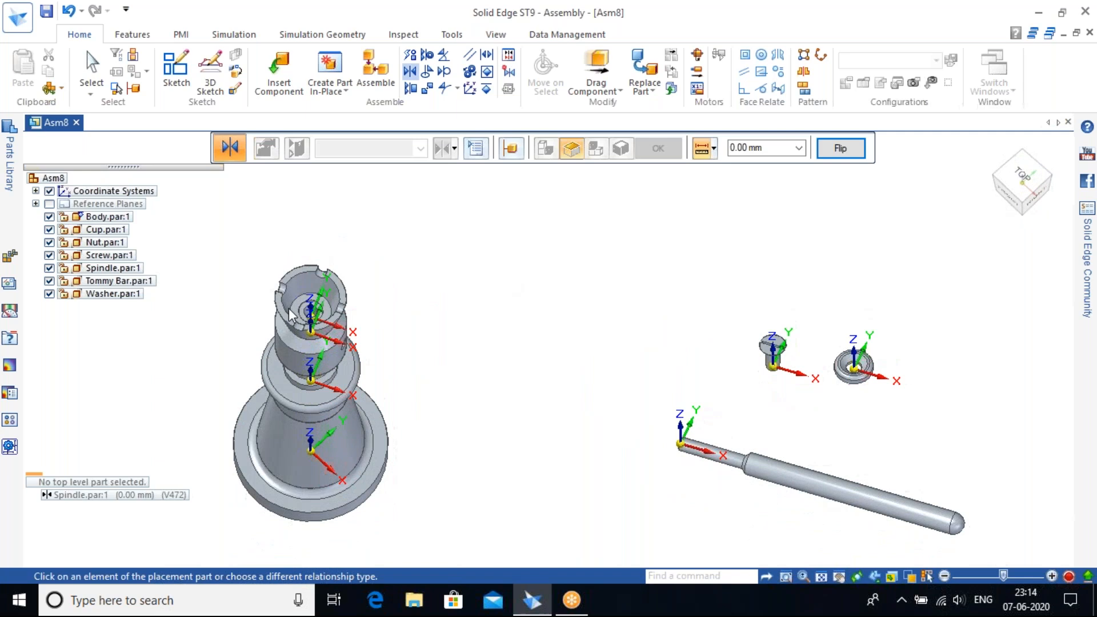
pyautogui.scroll(3, 289, 302)
pyautogui.scroll(-6, 502, 273)
pyautogui.scroll(3, 689, 284)
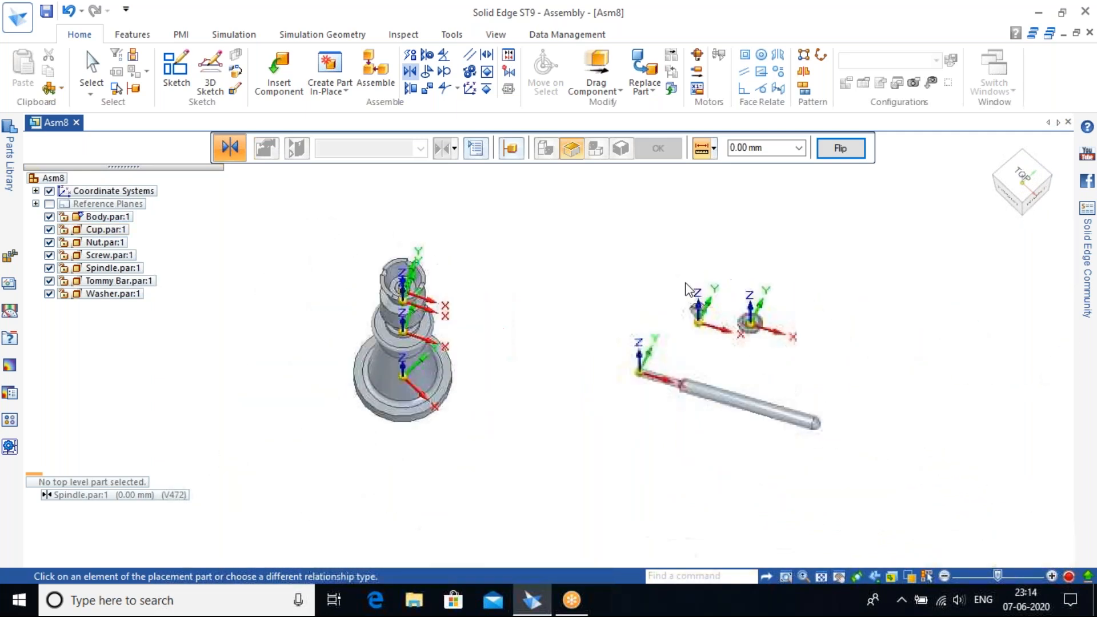
pyautogui.keyDown('shift'); pyautogui.moveTo(866, 323); pyautogui.dragTo(693, 319, button='middle'); pyautogui.keyUp('shift')
pyautogui.scroll(3, 692, 319)
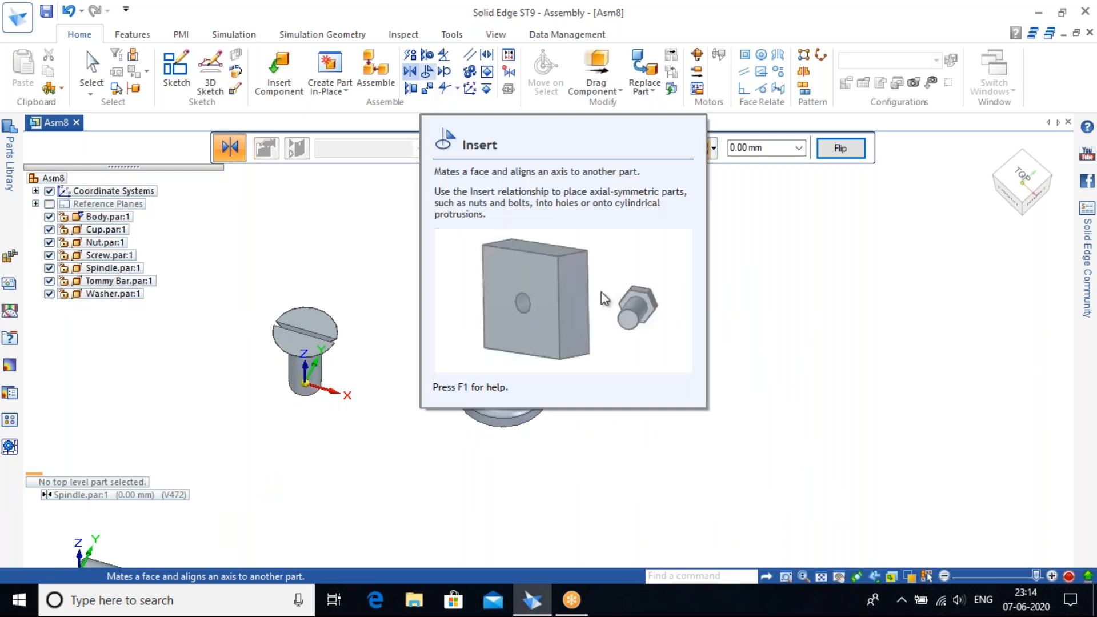
pyautogui.click(432, 71)
pyautogui.scroll(5, 516, 363)
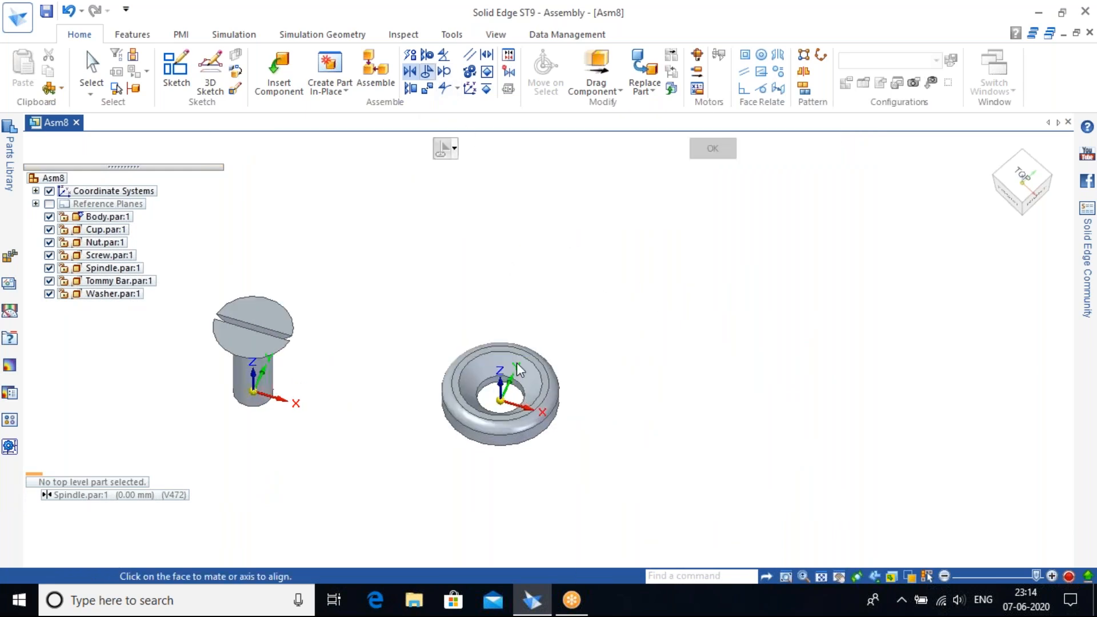
pyautogui.click(469, 367)
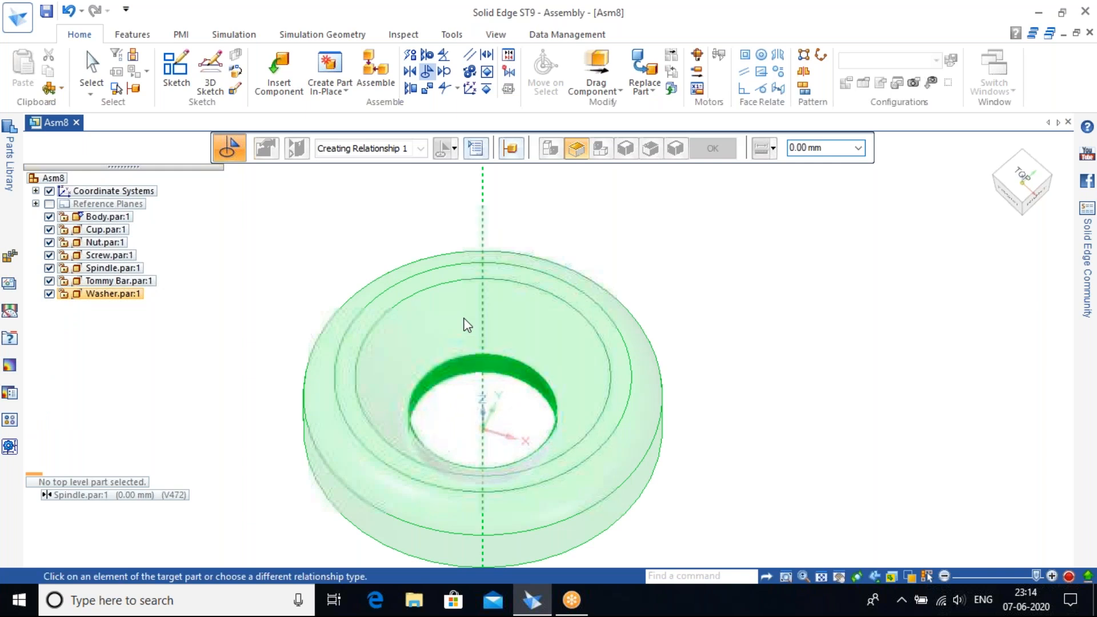
pyautogui.scroll(-5, 463, 320)
pyautogui.scroll(-2, 464, 317)
pyautogui.scroll(-1, 284, 295)
pyautogui.keyDown('shift'); pyautogui.moveTo(400, 296); pyautogui.dragTo(1031, 338, button='middle'); pyautogui.keyUp('shift')
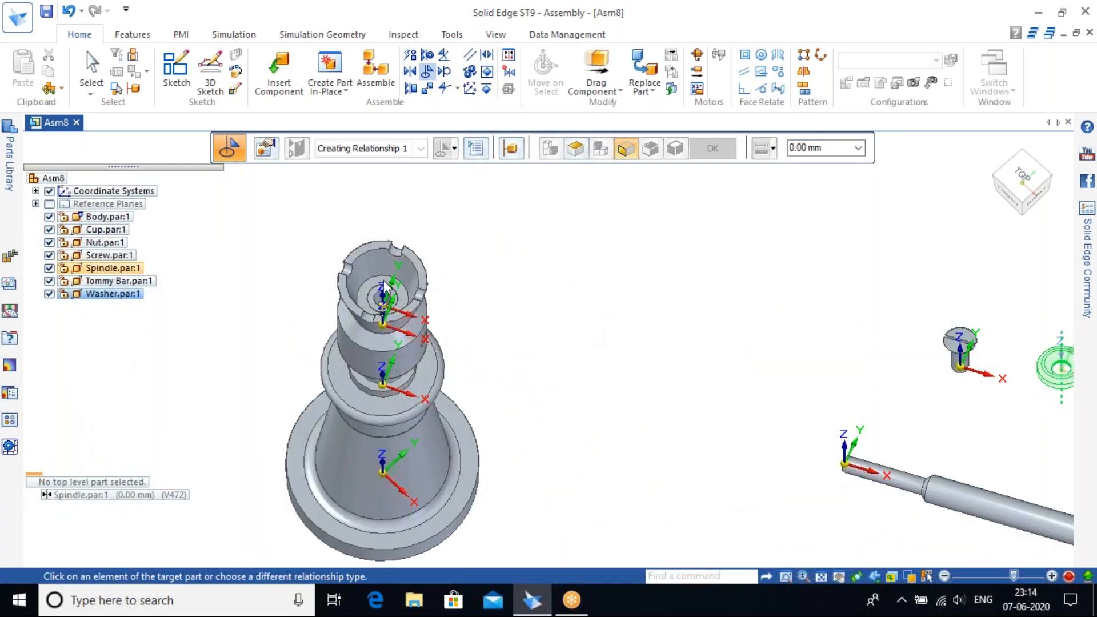
pyautogui.scroll(2, 376, 279)
pyautogui.scroll(2, 369, 284)
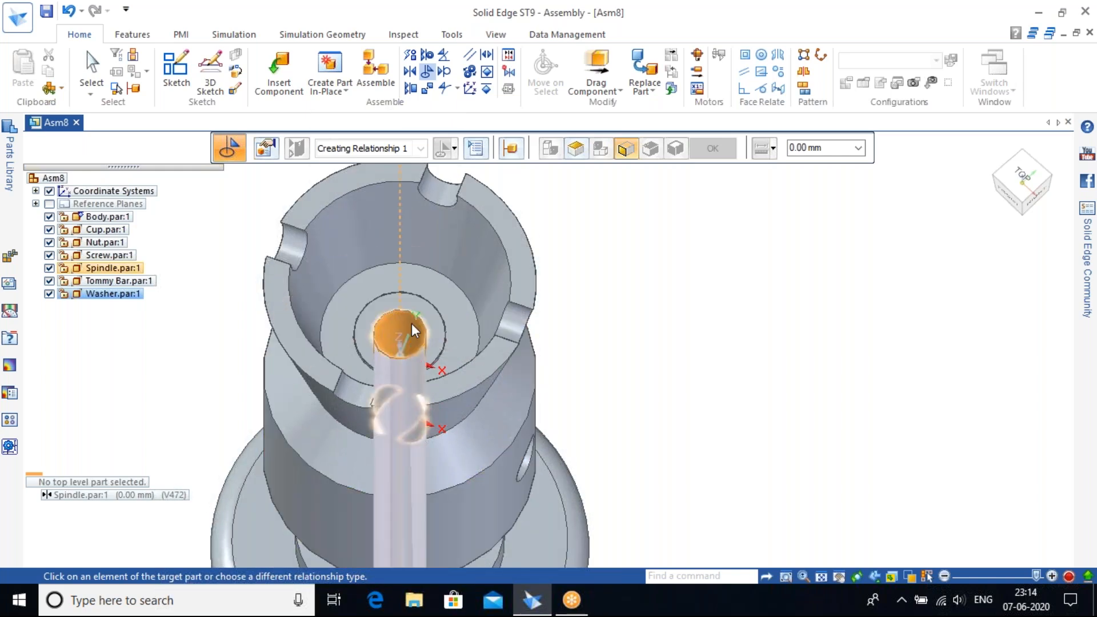
pyautogui.click(411, 323)
# Complete the Insert relationship by mating the washer's flat underside to the shoulder around the spindle's spigot with a 0.00 mm offset.
pyautogui.scroll(-4, 660, 320)
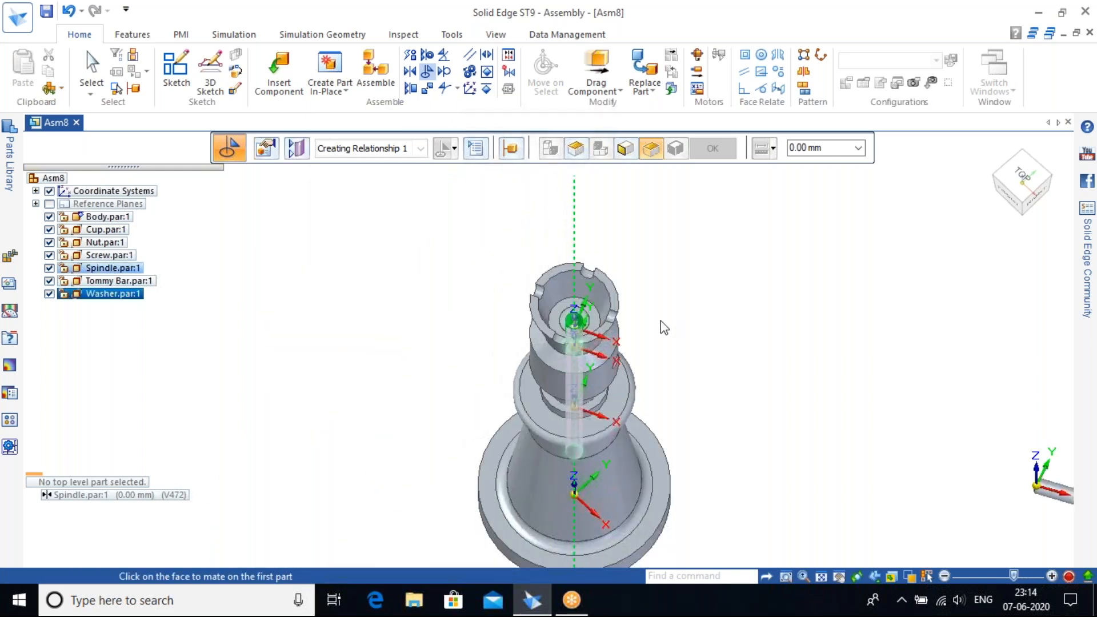
pyautogui.moveTo(660, 326); pyautogui.dragTo(663, 221, button='middle')
pyautogui.keyDown('shift'); pyautogui.moveTo(813, 305); pyautogui.dragTo(483, 306, button='middle'); pyautogui.keyUp('shift')
pyautogui.moveTo(879, 440); pyautogui.dragTo(862, 372, button='middle')
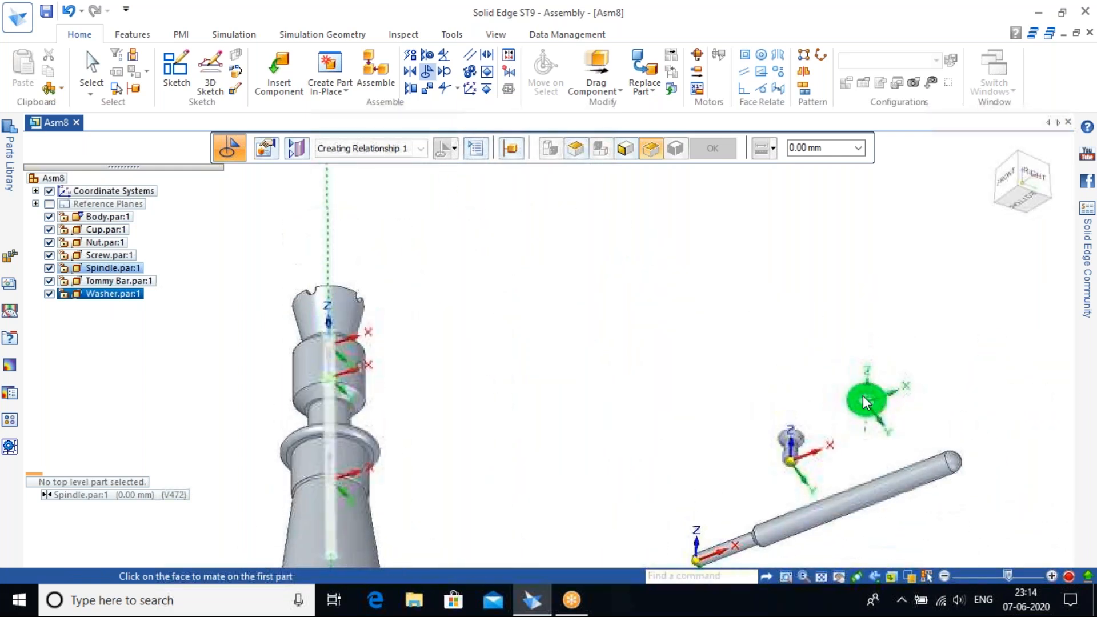
pyautogui.scroll(3, 862, 371)
pyautogui.scroll(3, 875, 430)
pyautogui.moveTo(877, 496); pyautogui.dragTo(882, 473, button='middle')
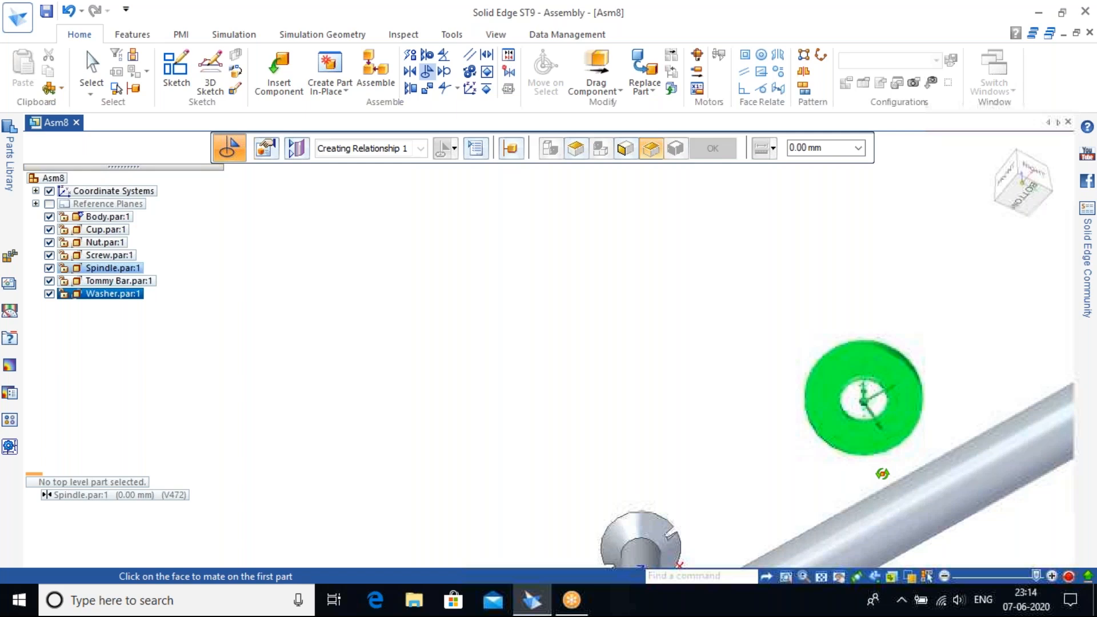
pyautogui.moveTo(882, 473); pyautogui.dragTo(886, 499, button='middle')
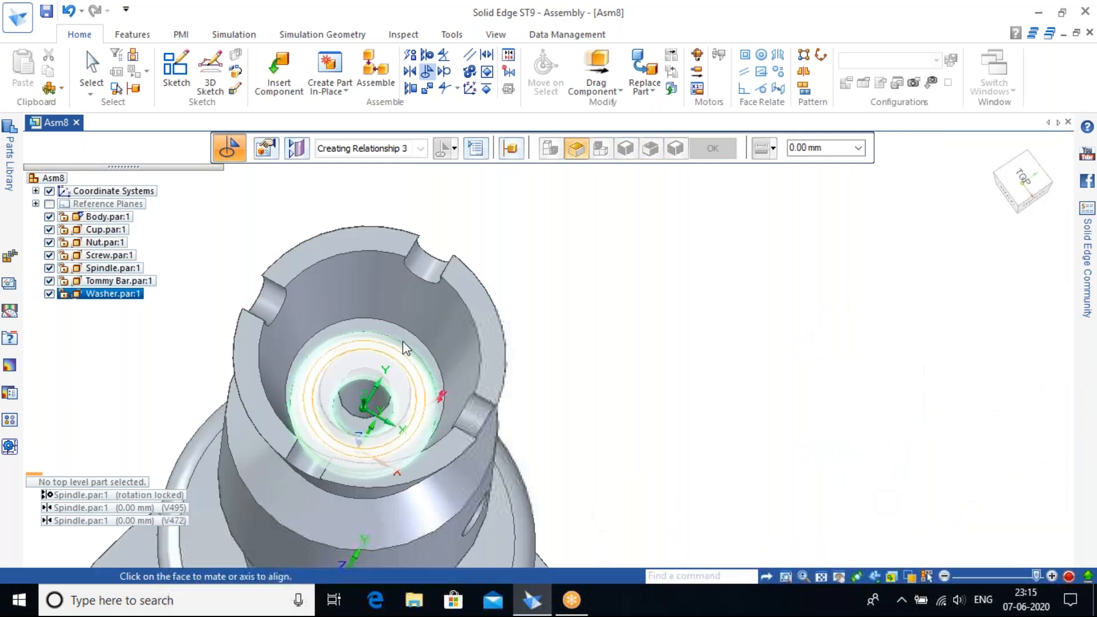
pyautogui.press('Escape')
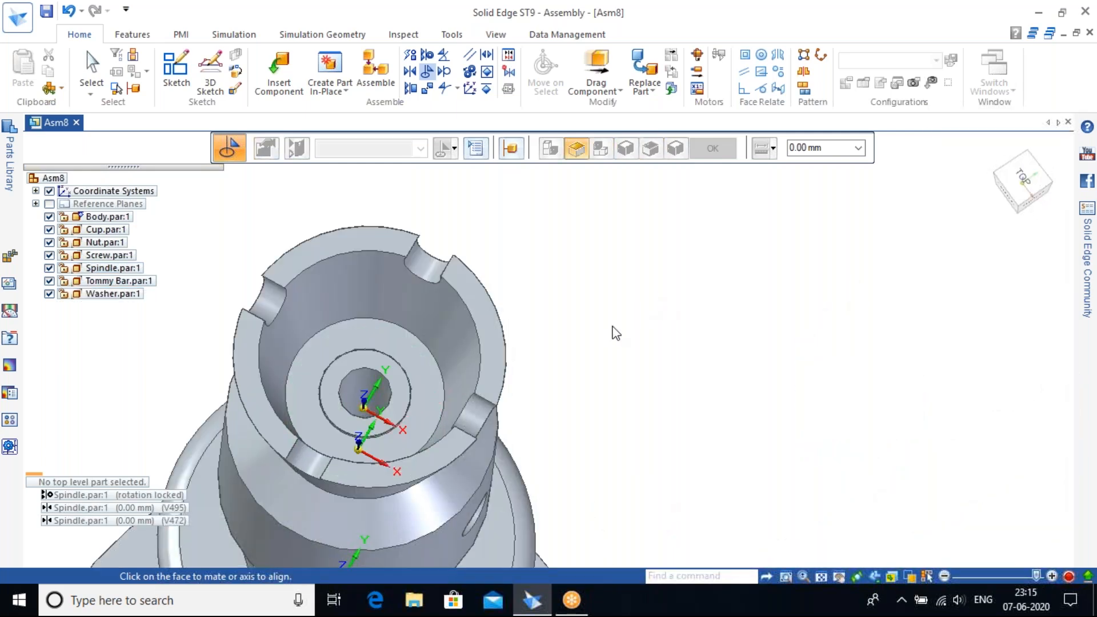
pyautogui.click(409, 356)
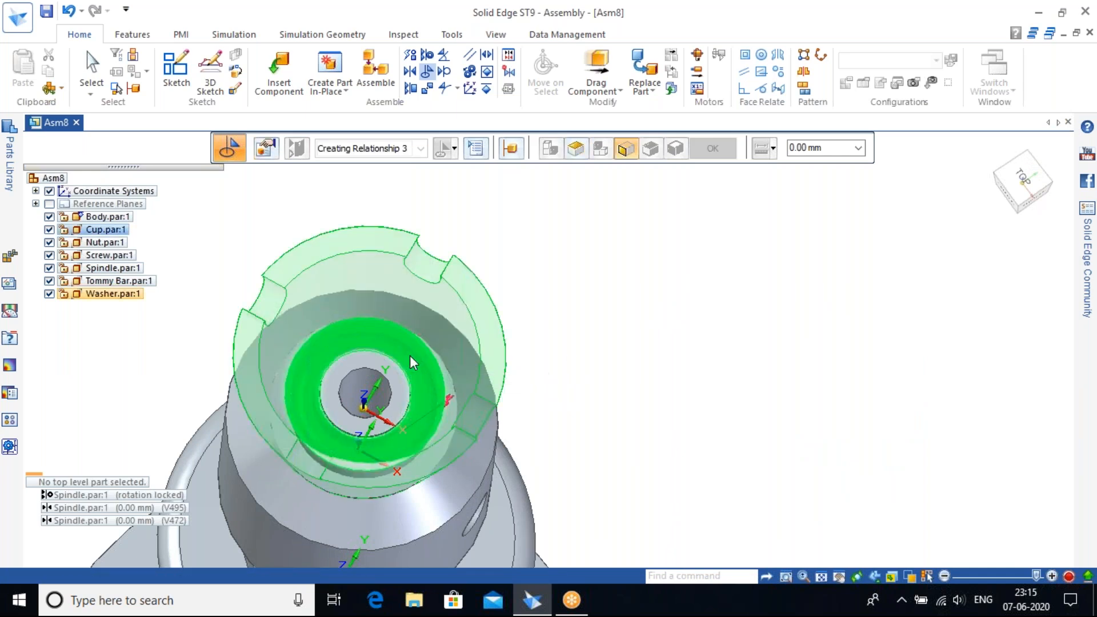
pyautogui.click(409, 355)
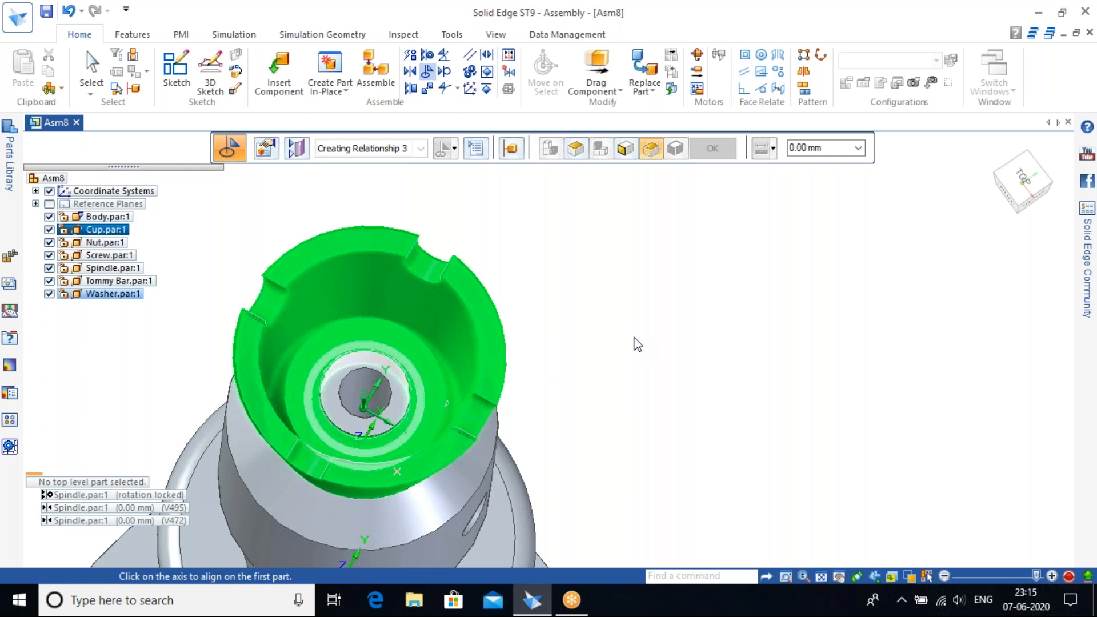
pyautogui.press('Escape')
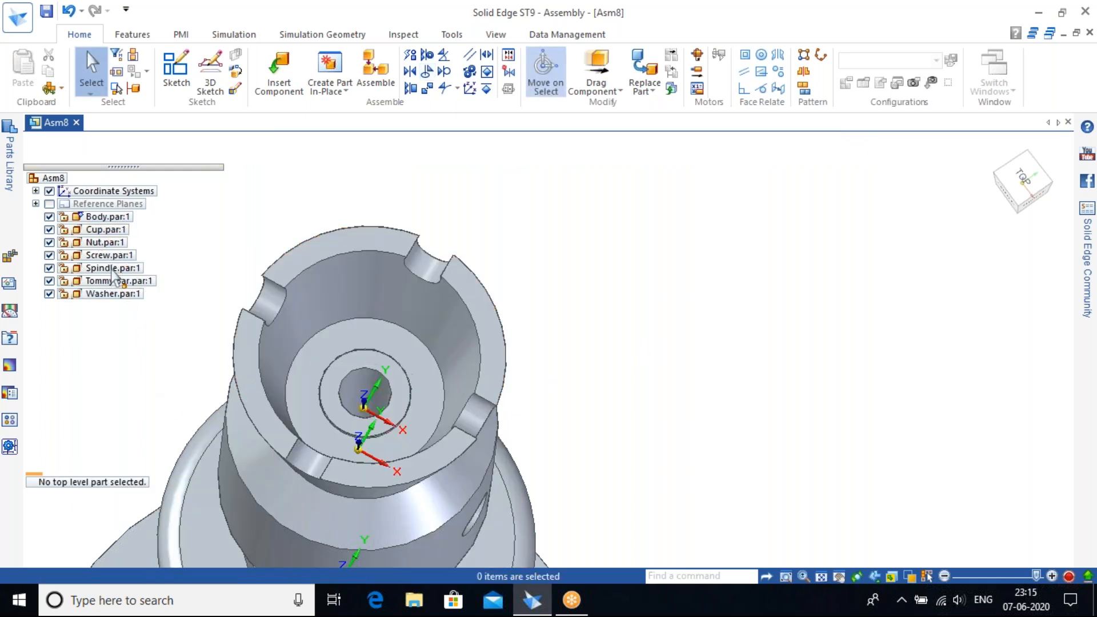
# Edit the washer's 0.00 mm mate to the spindle and flip its direction.
pyautogui.click(110, 293)
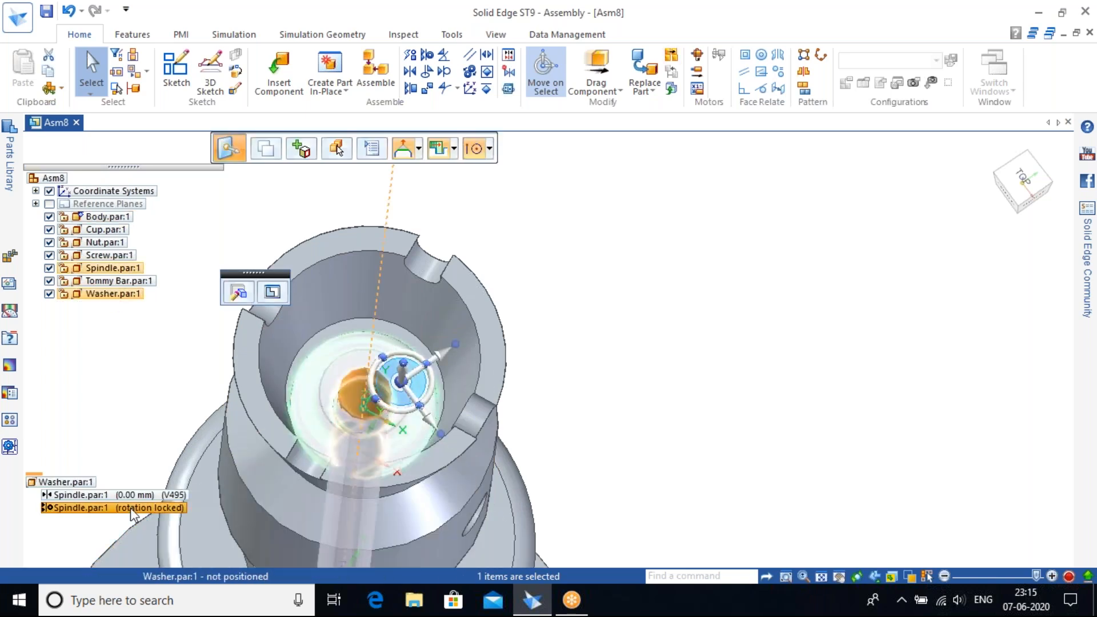
pyautogui.click(112, 495)
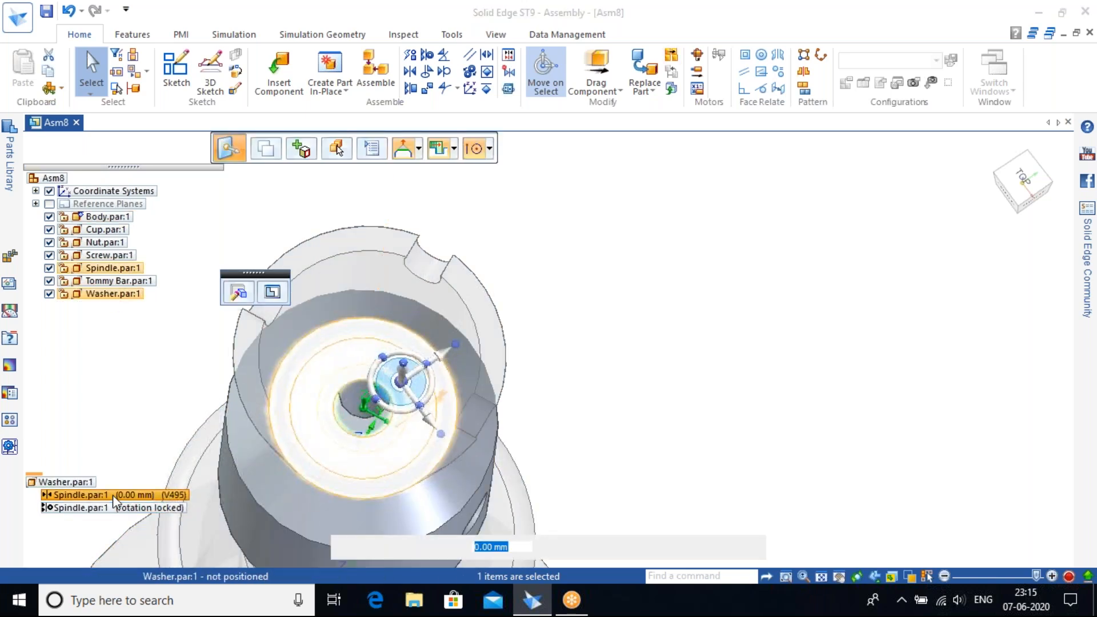
pyautogui.doubleClick(112, 495)
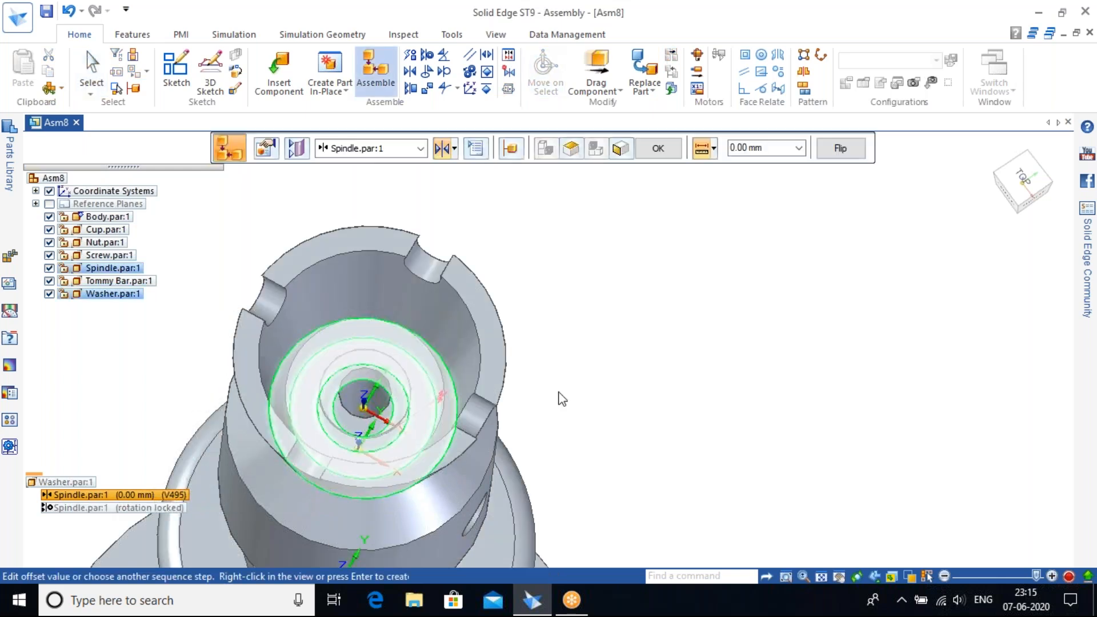
pyautogui.click(847, 157)
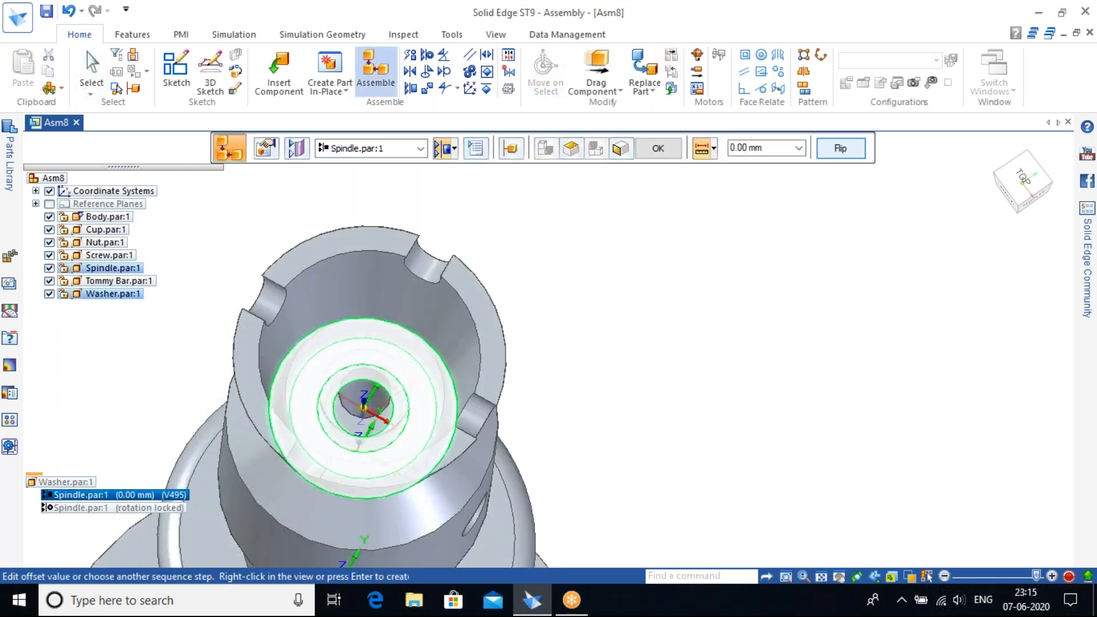
pyautogui.press('Return')
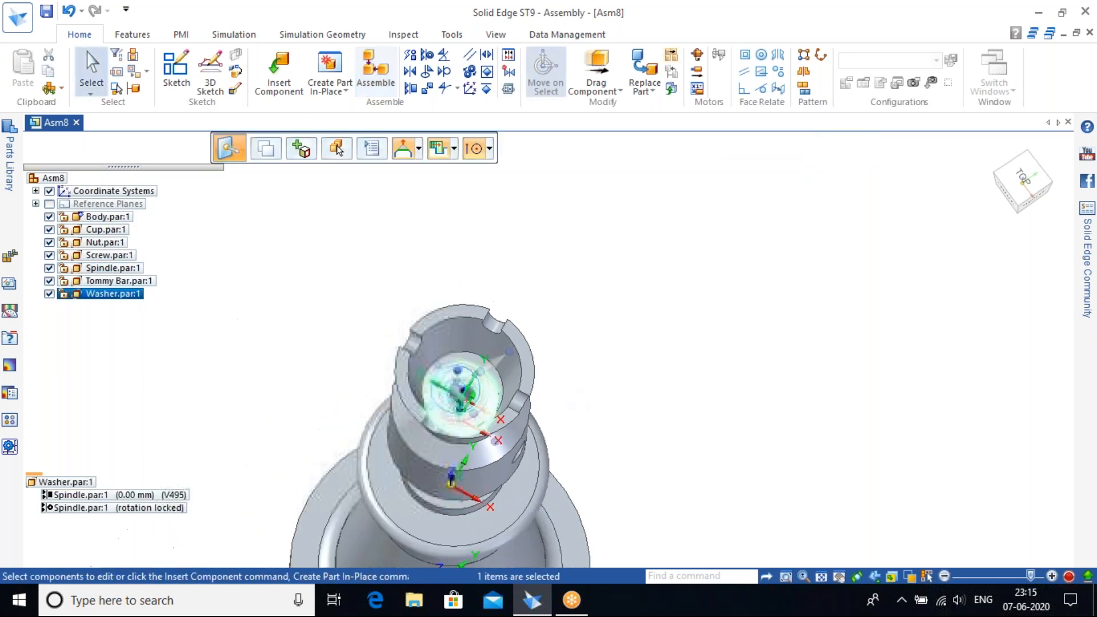
pyautogui.click(649, 411)
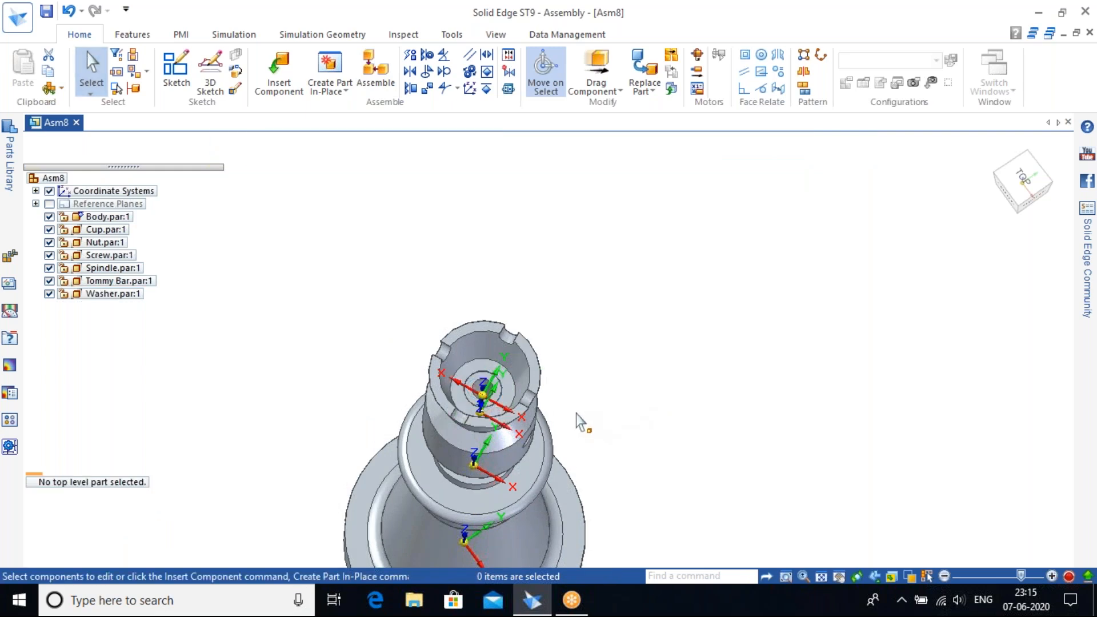
# Undo the washer's placement and the cup's mate to the spindle.
pyautogui.moveTo(577, 393); pyautogui.dragTo(587, 297, button='middle')
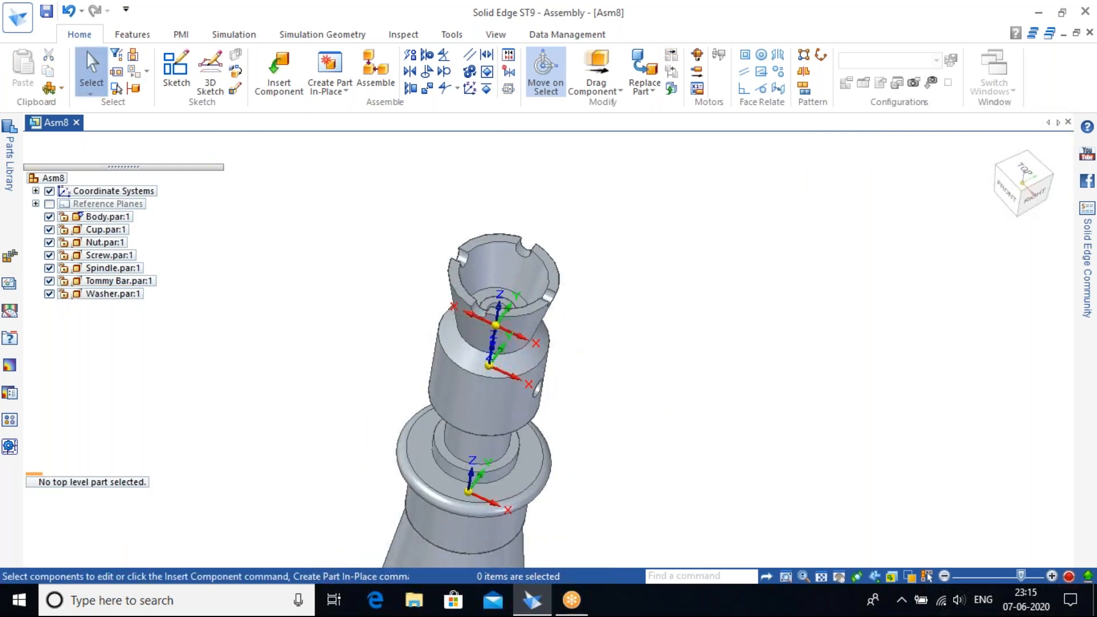
pyautogui.hotkey('ctrl', 'z')
pyautogui.hotkey('ctrl', 'z')
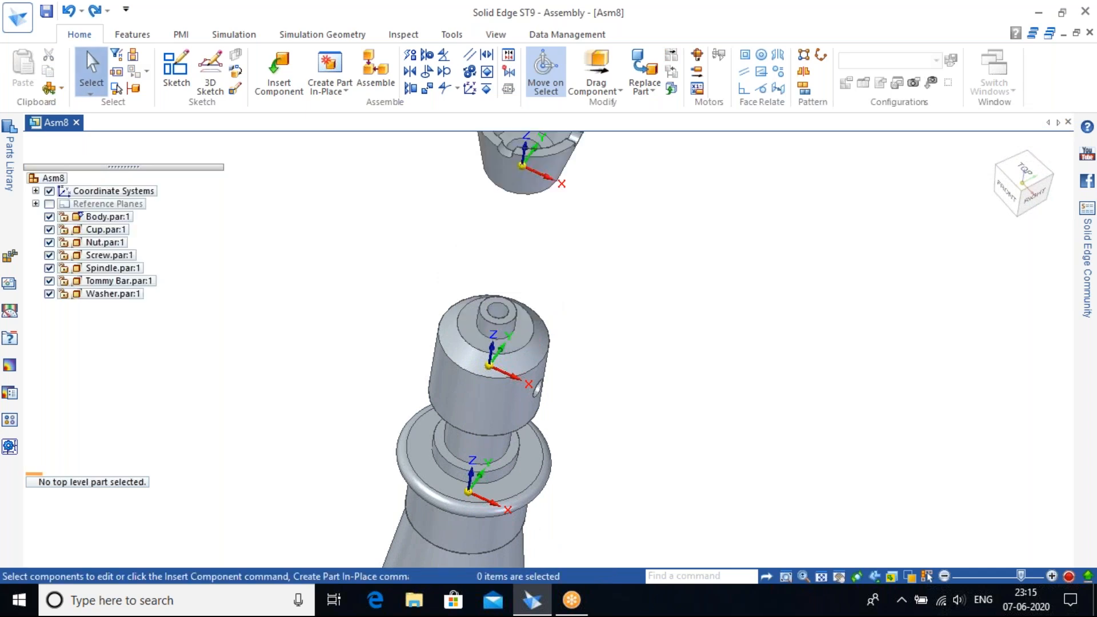
# Mate the cup's annular bottom face to the spindle's top shoulder with a 0.00 mm offset.
pyautogui.scroll(-5, 621, 345)
pyautogui.moveTo(622, 345); pyautogui.dragTo(640, 215, button='middle')
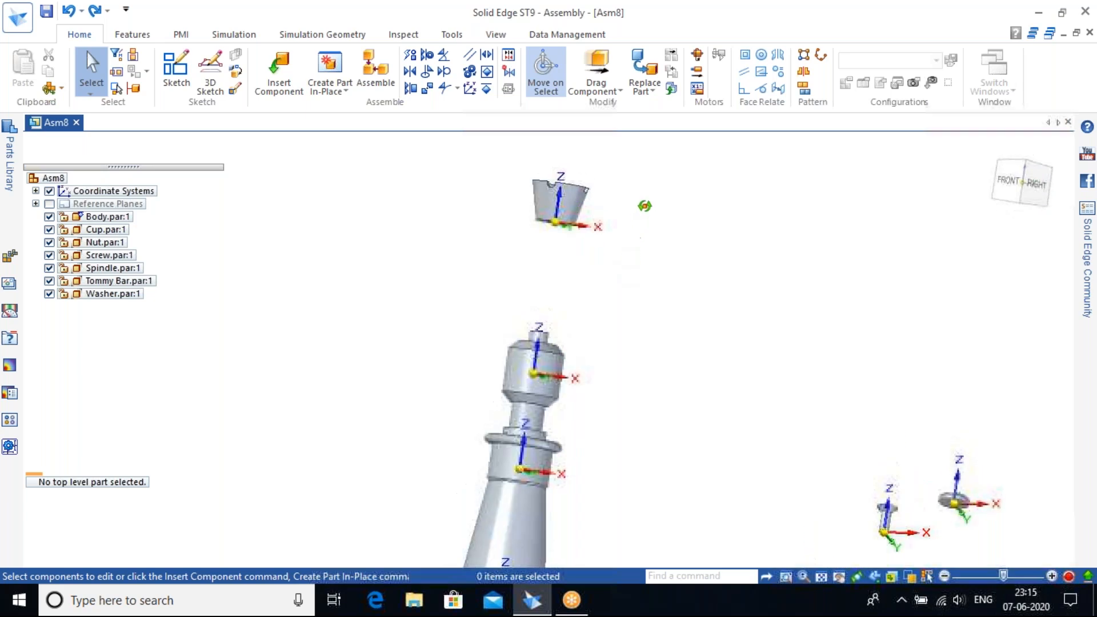
pyautogui.scroll(3, 516, 237)
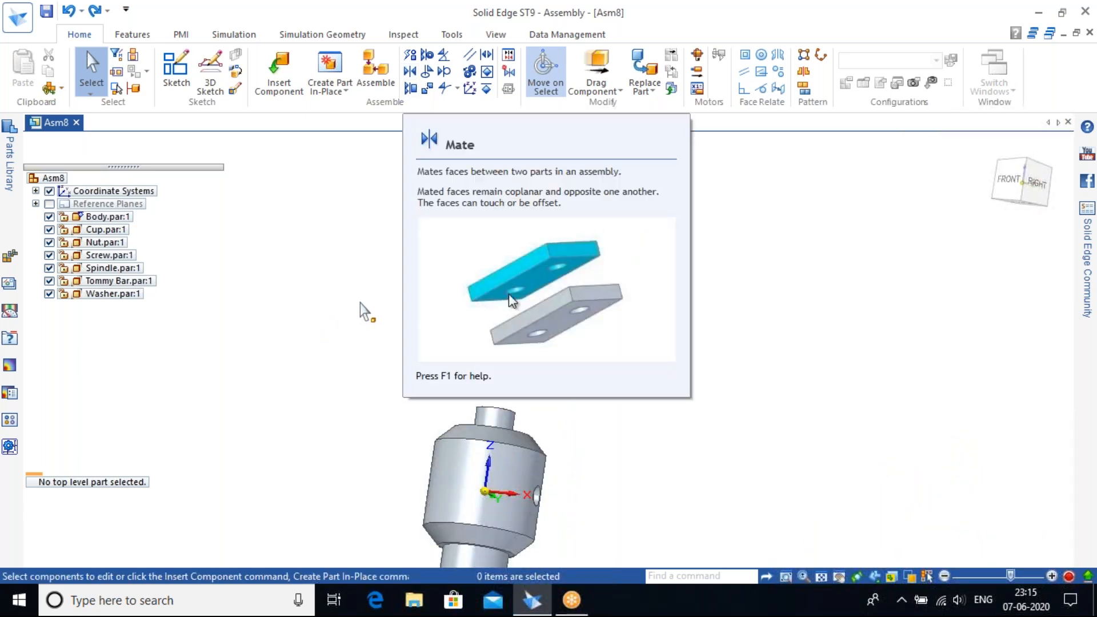
pyautogui.keyDown('shift'); pyautogui.moveTo(709, 359); pyautogui.dragTo(974, 360, button='middle'); pyautogui.keyUp('shift')
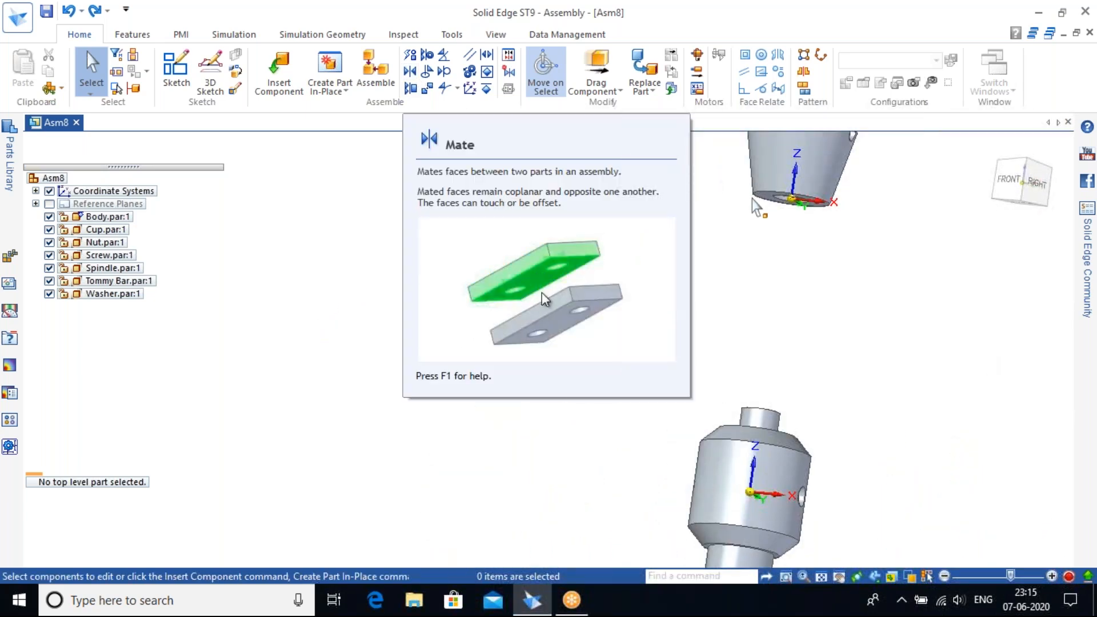
pyautogui.scroll(4, 764, 203)
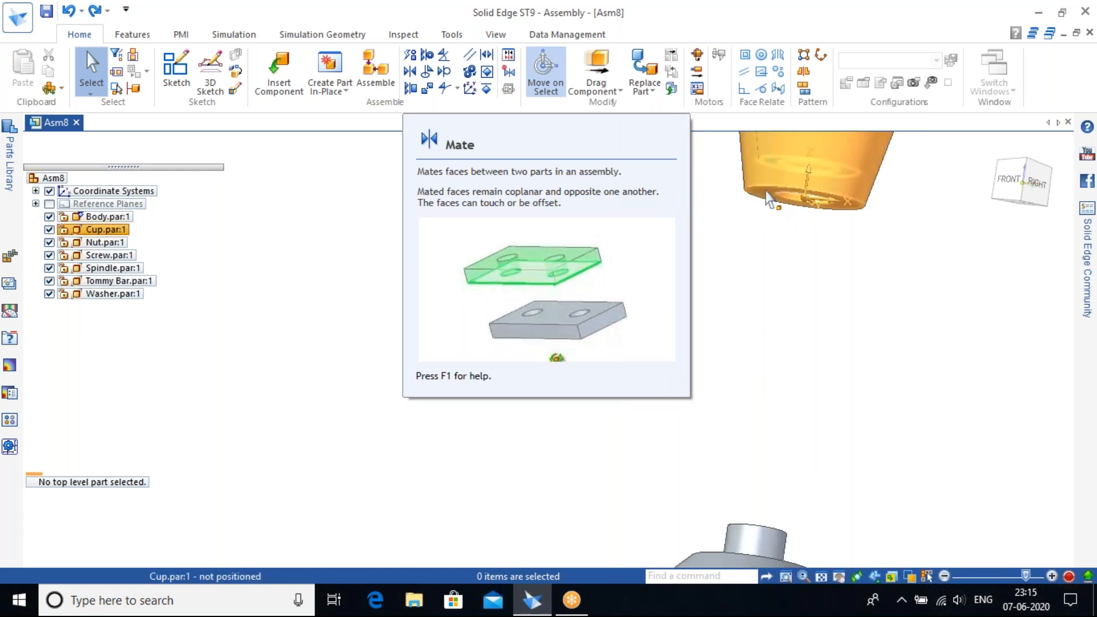
pyautogui.scroll(-5, 776, 240)
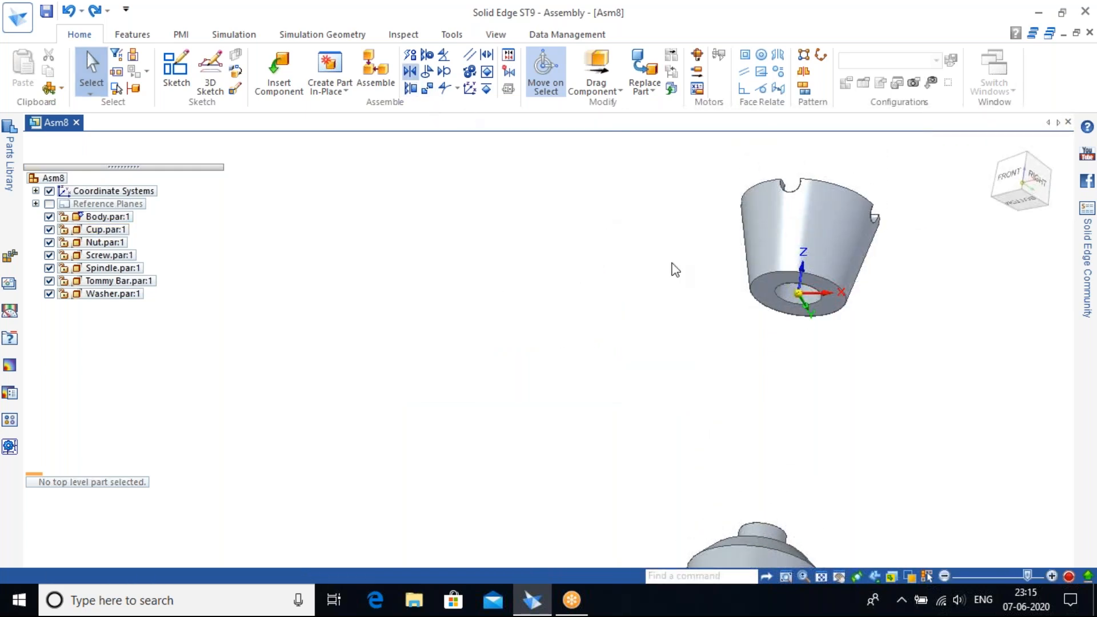
pyautogui.click(766, 291)
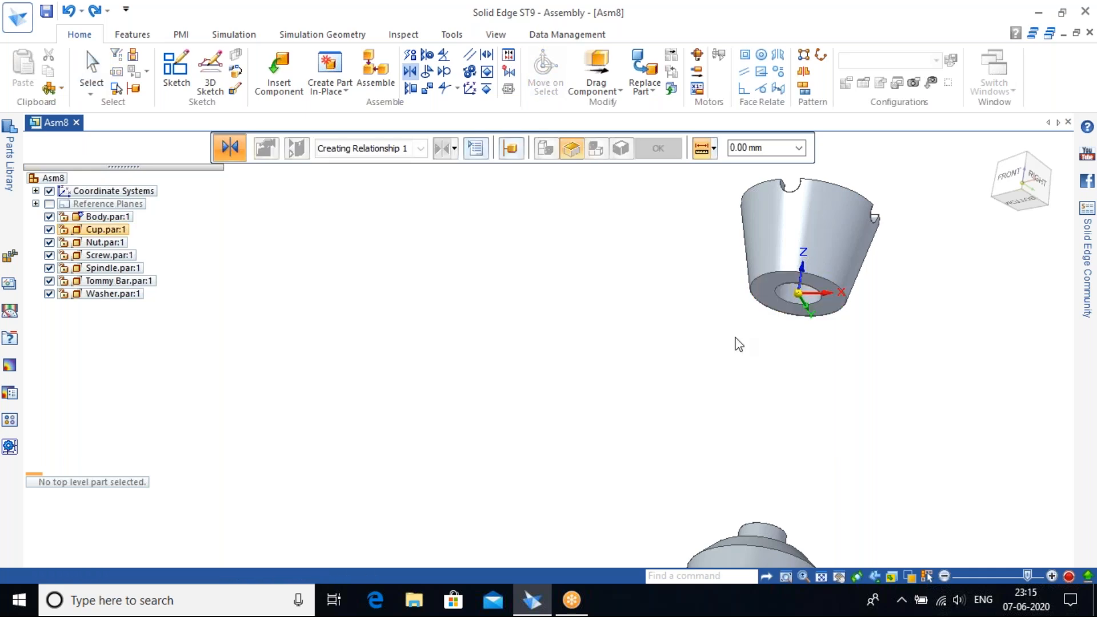
pyautogui.click(776, 470)
pyautogui.press('Escape')
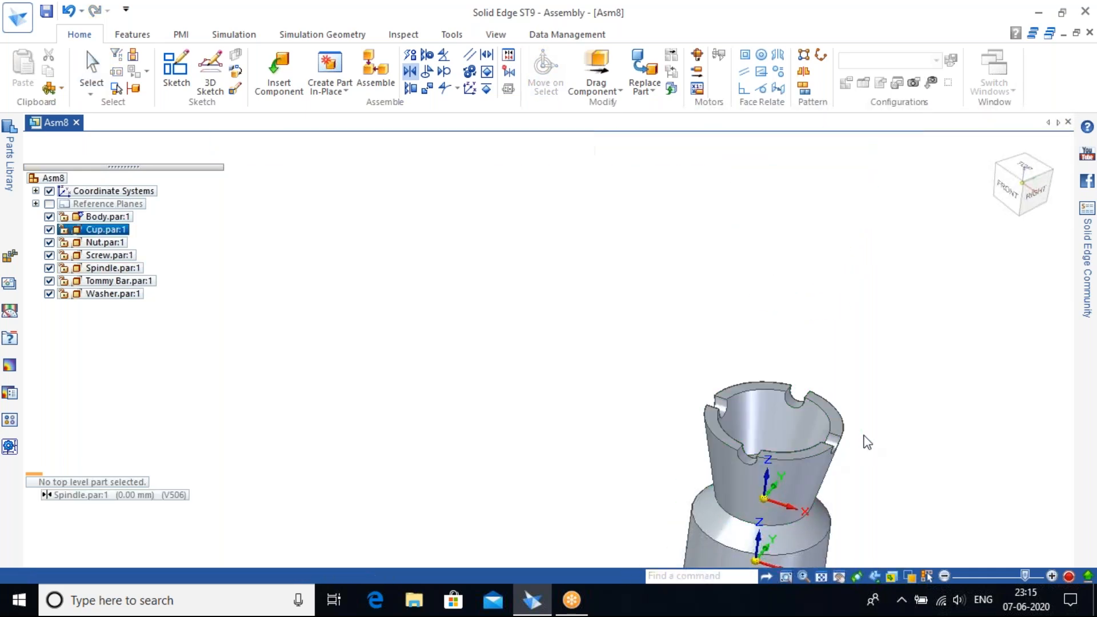
# Axially align the washer's outer cylindrical face with the spindle's axis, leaving rotation unlocked.
pyautogui.keyDown('shift'); pyautogui.moveTo(801, 408); pyautogui.dragTo(445, 336, button='middle'); pyautogui.keyUp('shift')
pyautogui.click(427, 54)
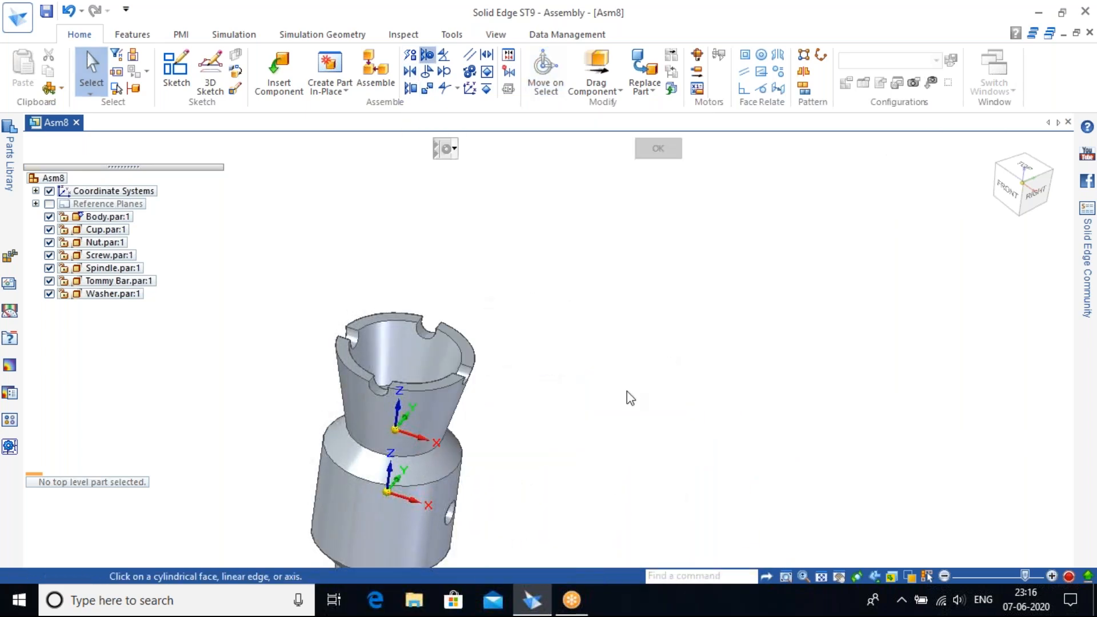
pyautogui.scroll(-4, 627, 393)
pyautogui.keyDown('shift'); pyautogui.moveTo(823, 453); pyautogui.dragTo(278, 273, button='middle'); pyautogui.keyUp('shift')
pyautogui.scroll(8, 594, 428)
pyautogui.keyDown('shift'); pyautogui.moveTo(562, 346); pyautogui.dragTo(564, 448, button='middle'); pyautogui.keyUp('shift')
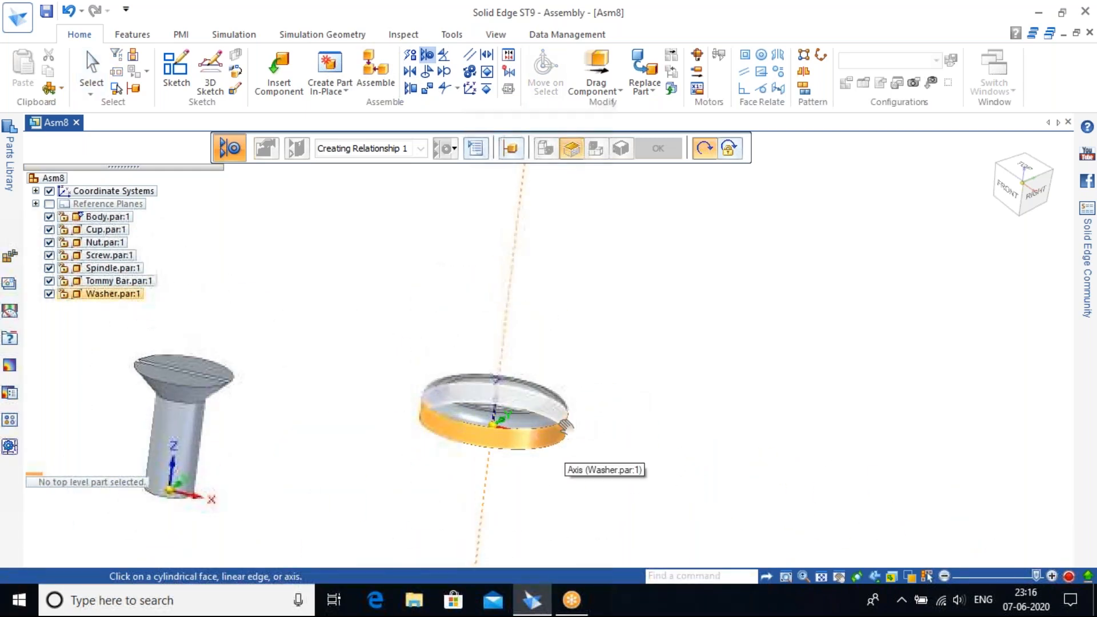
pyautogui.click(565, 442)
pyautogui.scroll(-5, 400, 419)
pyautogui.keyDown('shift'); pyautogui.moveTo(287, 355); pyautogui.dragTo(831, 485, button='middle'); pyautogui.keyUp('shift')
pyautogui.scroll(5, 433, 350)
pyautogui.keyDown('shift'); pyautogui.moveTo(691, 343); pyautogui.dragTo(674, 468, button='middle'); pyautogui.keyUp('shift')
pyautogui.click(458, 560)
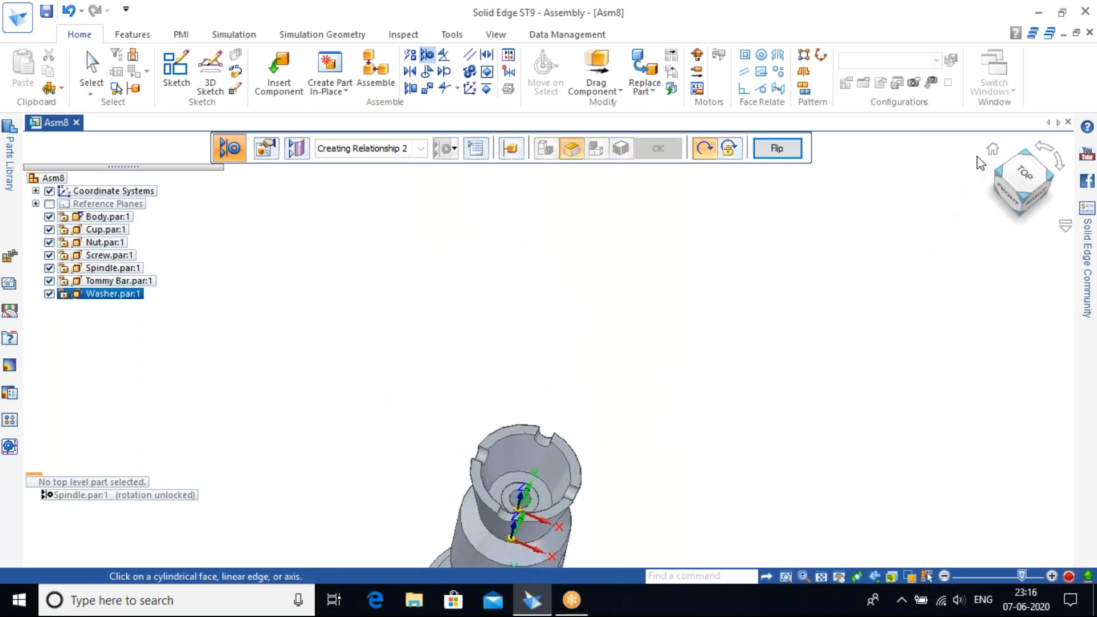
pyautogui.click(992, 150)
pyautogui.scroll(3, 387, 465)
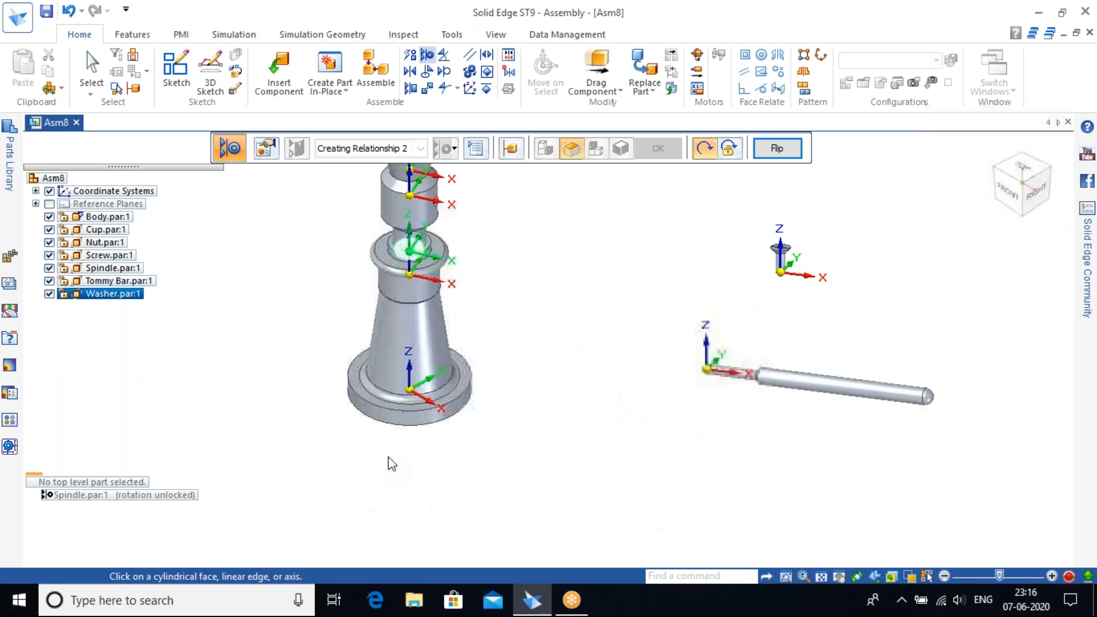
# Move the washer up along the spindle's axis until it sits clear above the cup.
pyautogui.moveTo(424, 404); pyautogui.dragTo(490, 344, button='middle')
pyautogui.scroll(5, 481, 259)
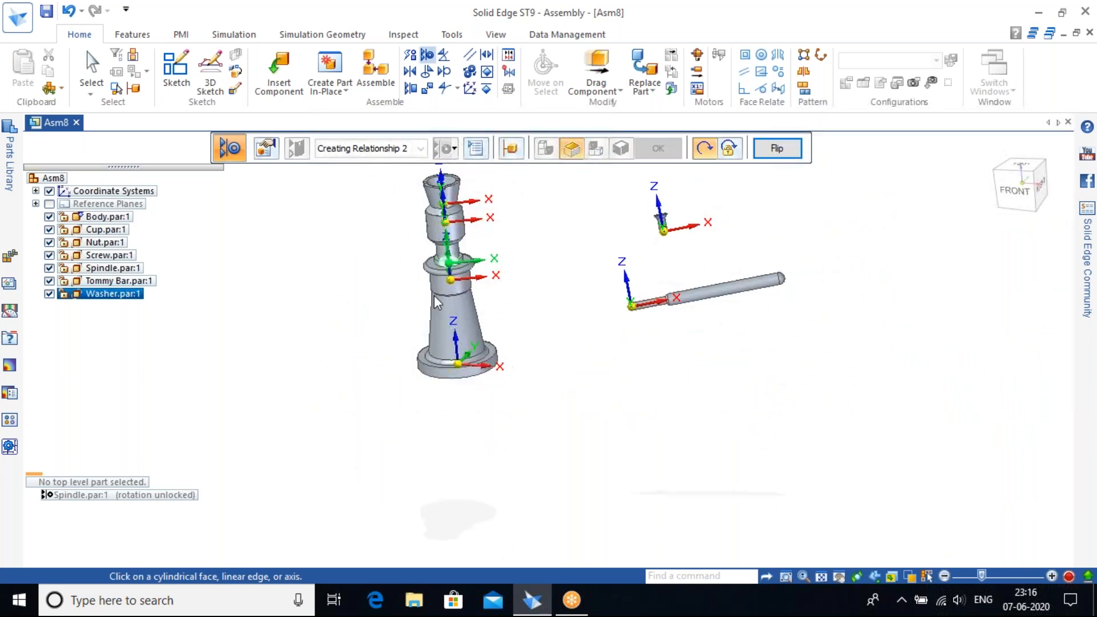
pyautogui.keyDown('shift'); pyautogui.moveTo(647, 302); pyautogui.dragTo(723, 600, button='middle'); pyautogui.keyUp('shift')
pyautogui.scroll(-4, 566, 385)
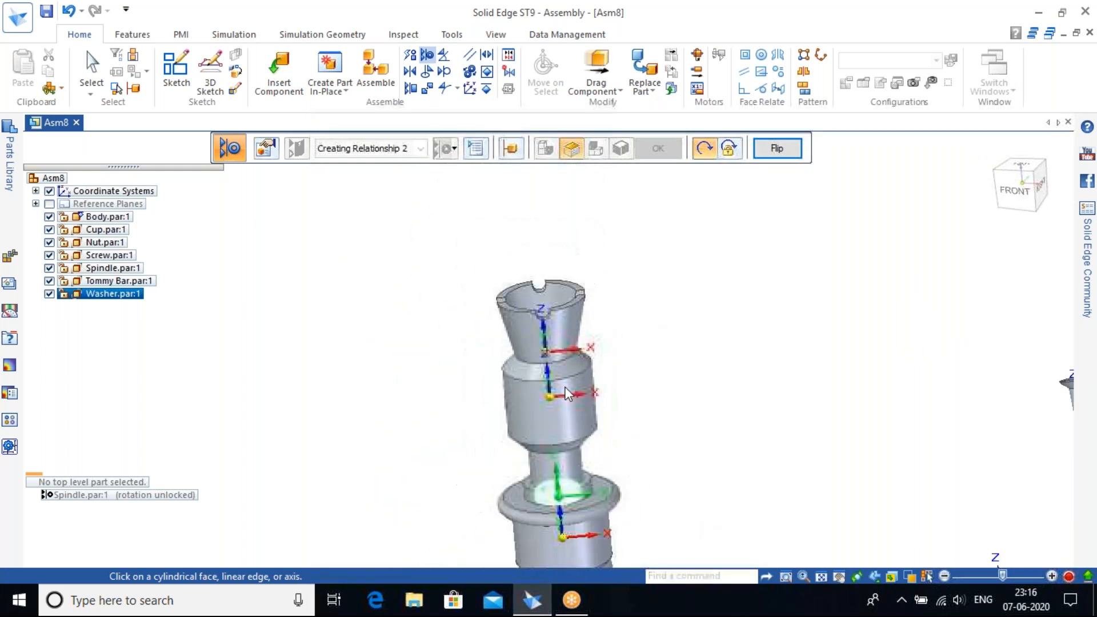
pyautogui.click(595, 74)
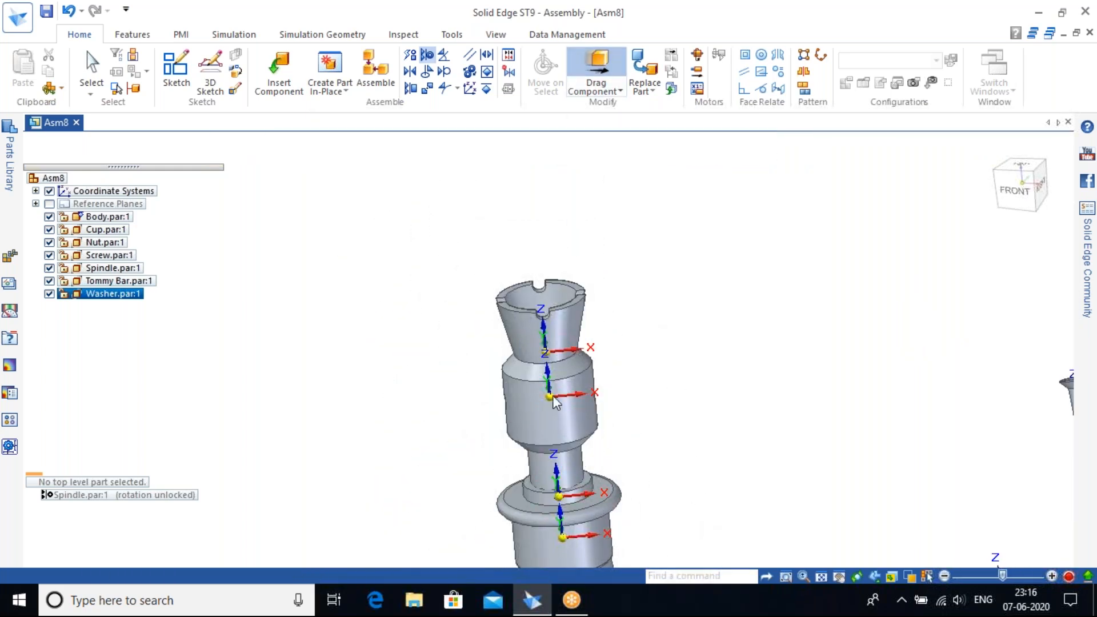
pyautogui.click(610, 80)
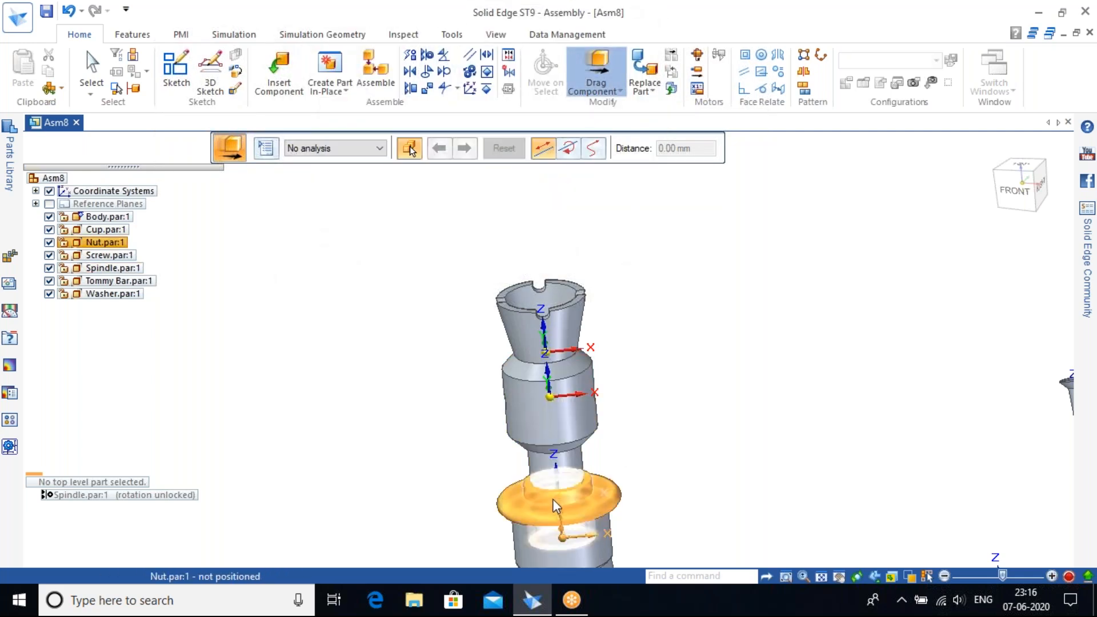
pyautogui.click(114, 295)
pyautogui.moveTo(558, 457); pyautogui.dragTo(555, 200)
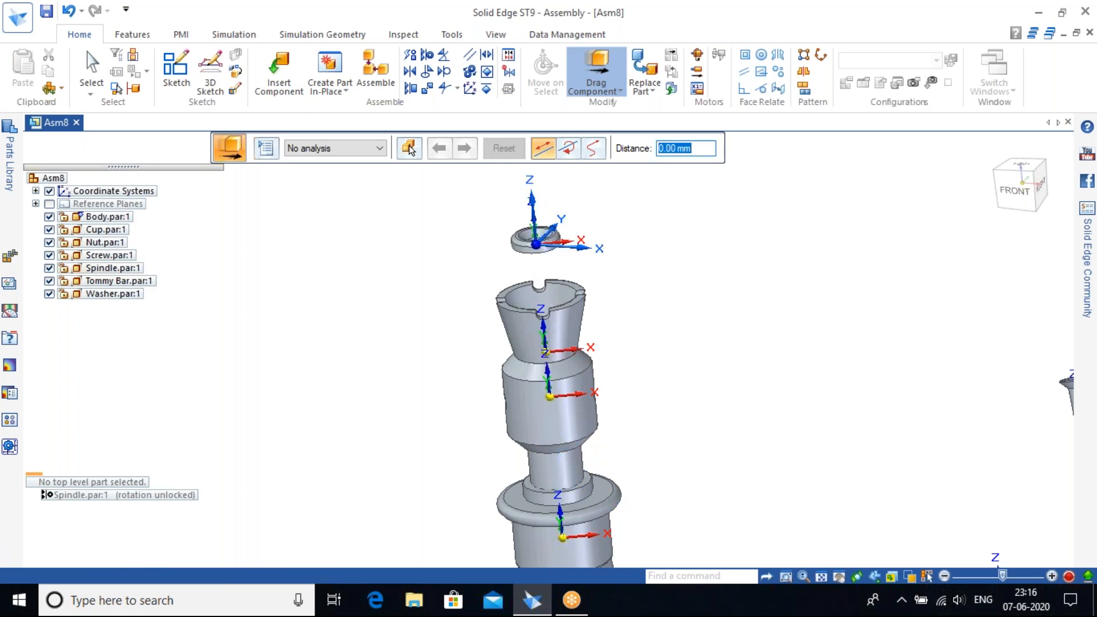
pyautogui.moveTo(571, 266); pyautogui.dragTo(605, 210, button='middle')
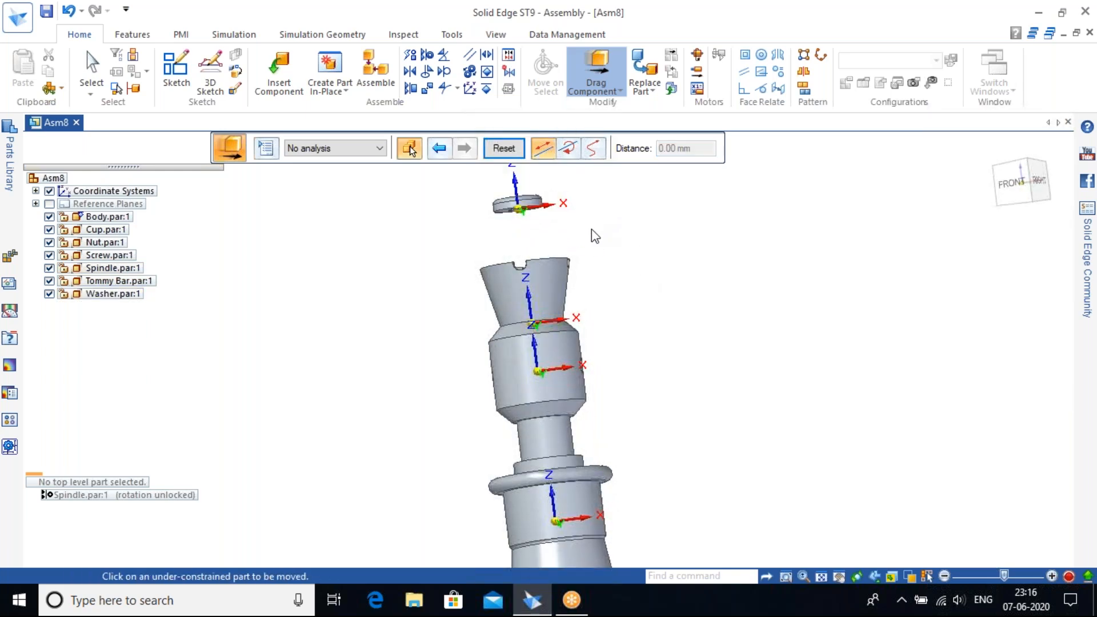
pyautogui.press('Escape')
# Mate the washer's flat bottom face to the spindle's top annular face inside the cup with a 0.00 mm offset.
pyautogui.scroll(5, 666, 277)
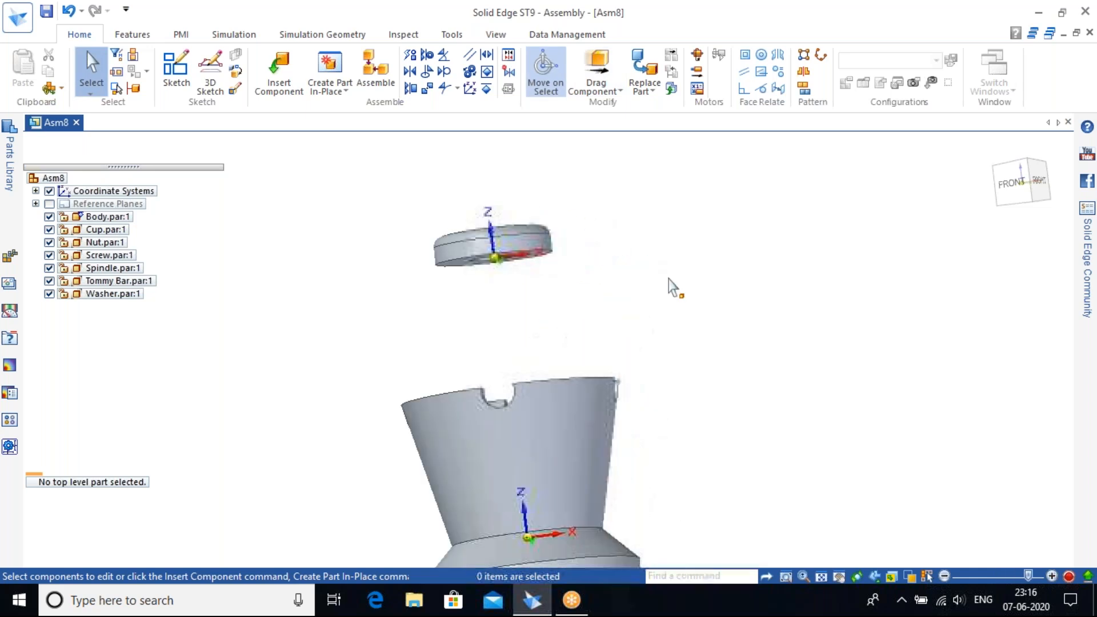
pyautogui.scroll(1, 669, 278)
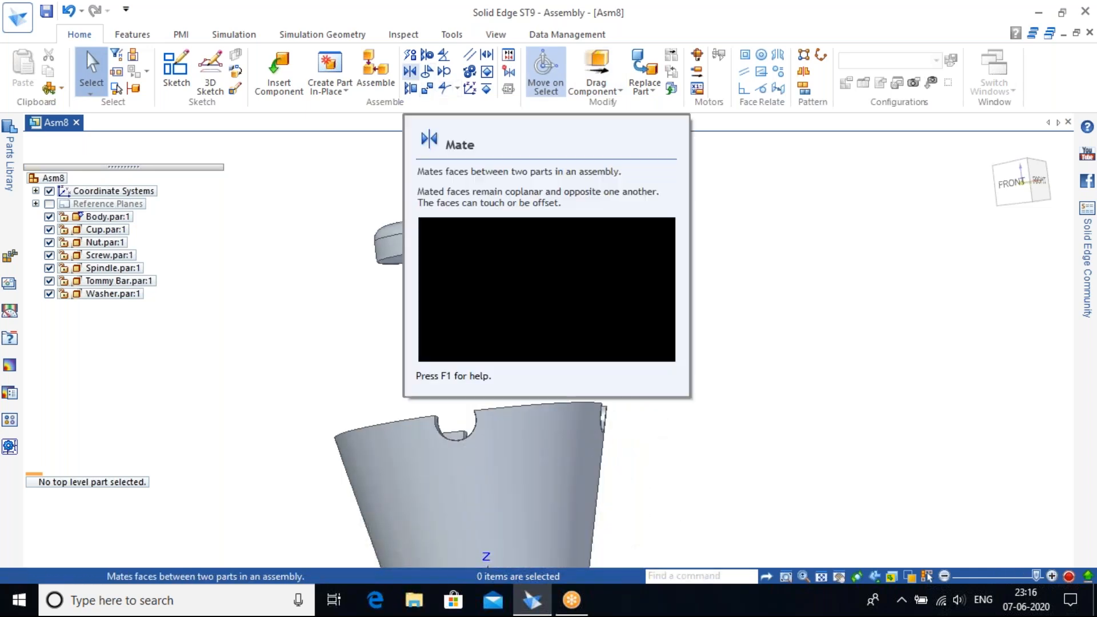
pyautogui.scroll(3, 506, 262)
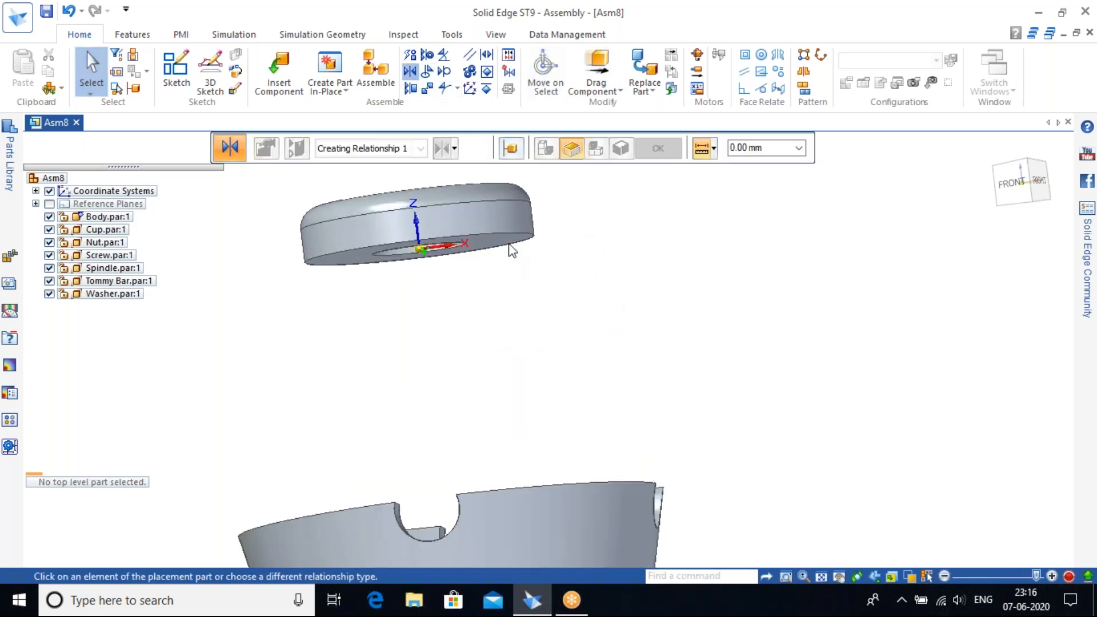
pyautogui.click(509, 241)
pyautogui.moveTo(537, 293); pyautogui.dragTo(651, 503, button='middle')
pyautogui.scroll(3, 651, 383)
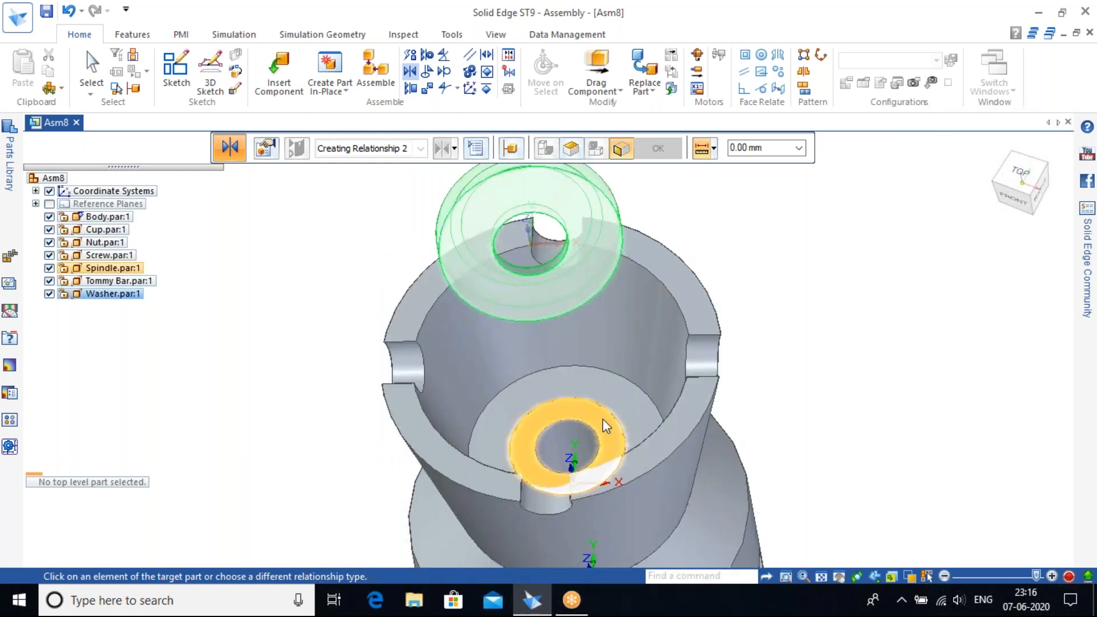
pyautogui.click(607, 425)
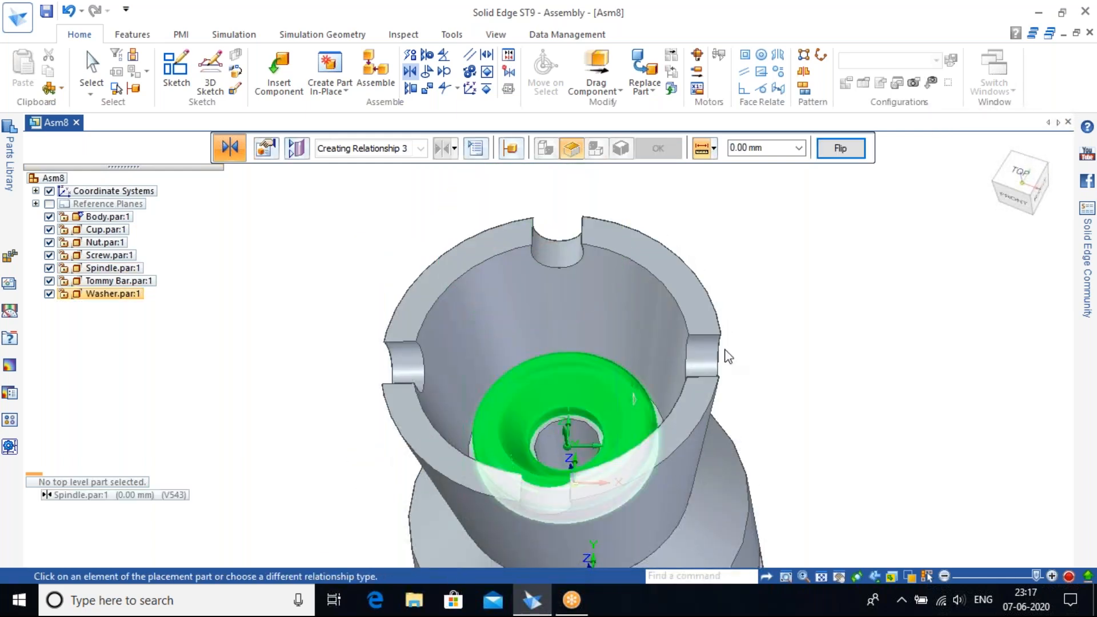
pyautogui.press('Escape')
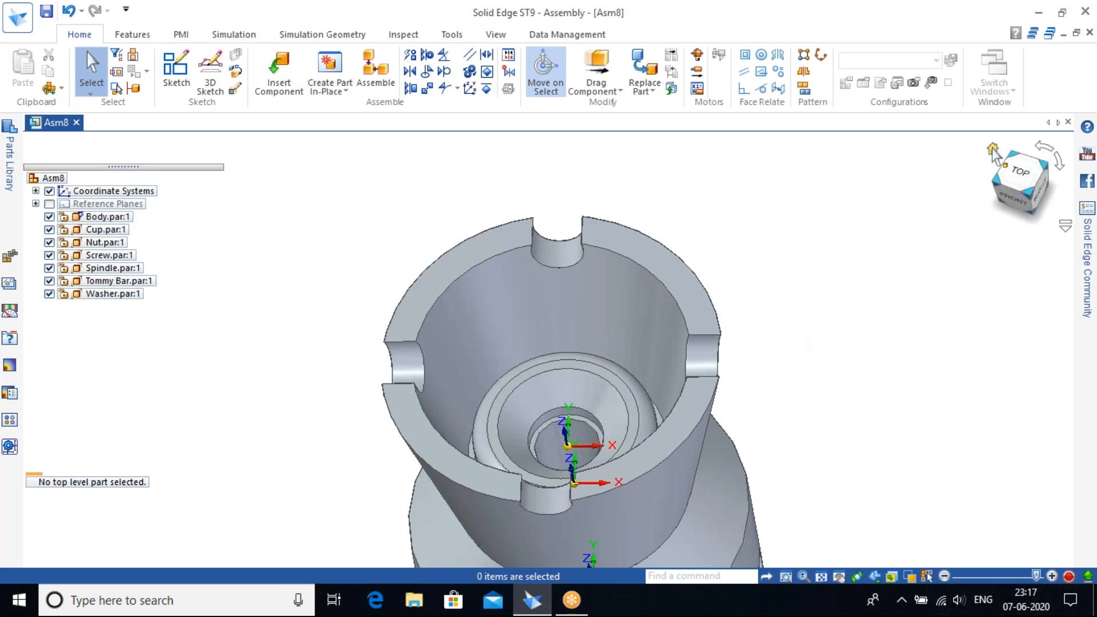
# Axially align the screw's cylindrical shank with the spindle's top hole, leaving rotation unlocked.
pyautogui.click(997, 149)
pyautogui.scroll(8, 642, 348)
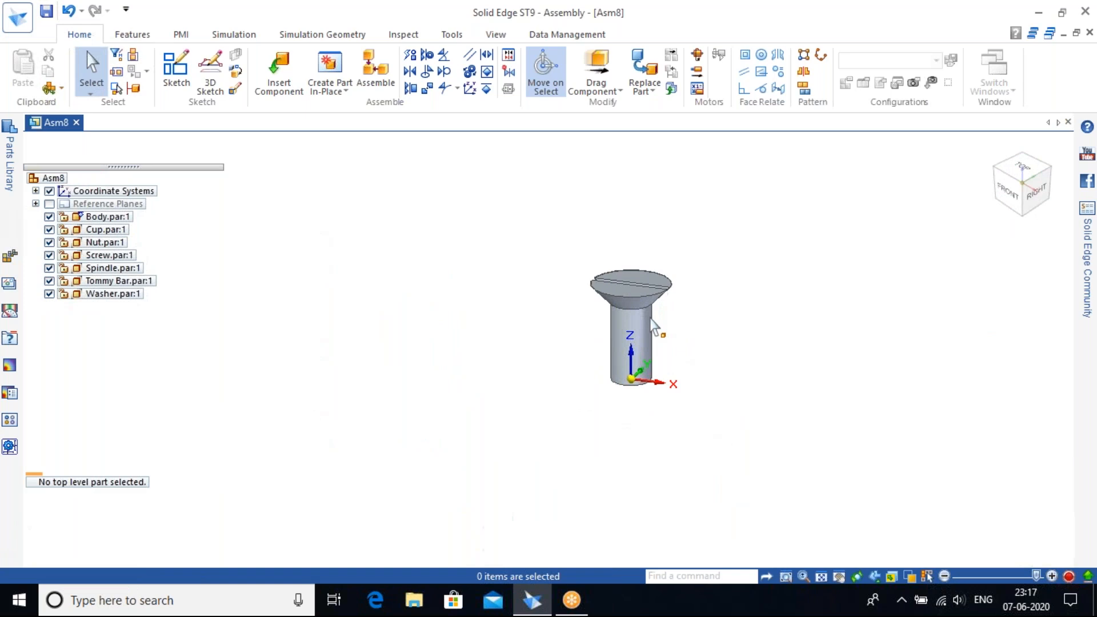
pyautogui.scroll(-2, 451, 256)
pyautogui.scroll(-5, 451, 256)
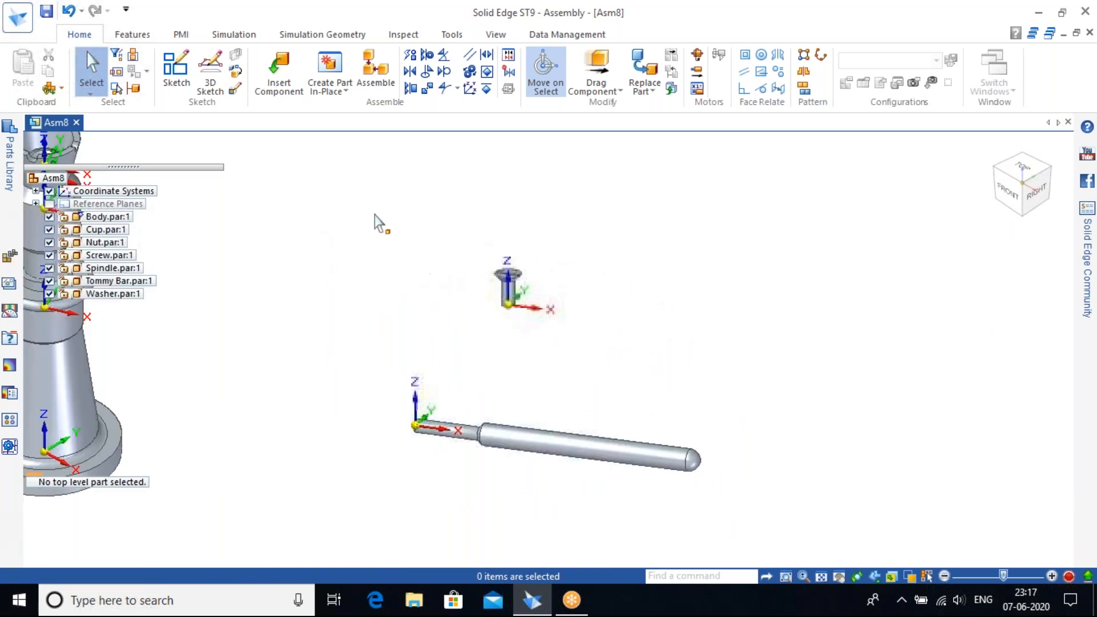
pyautogui.scroll(3, 579, 242)
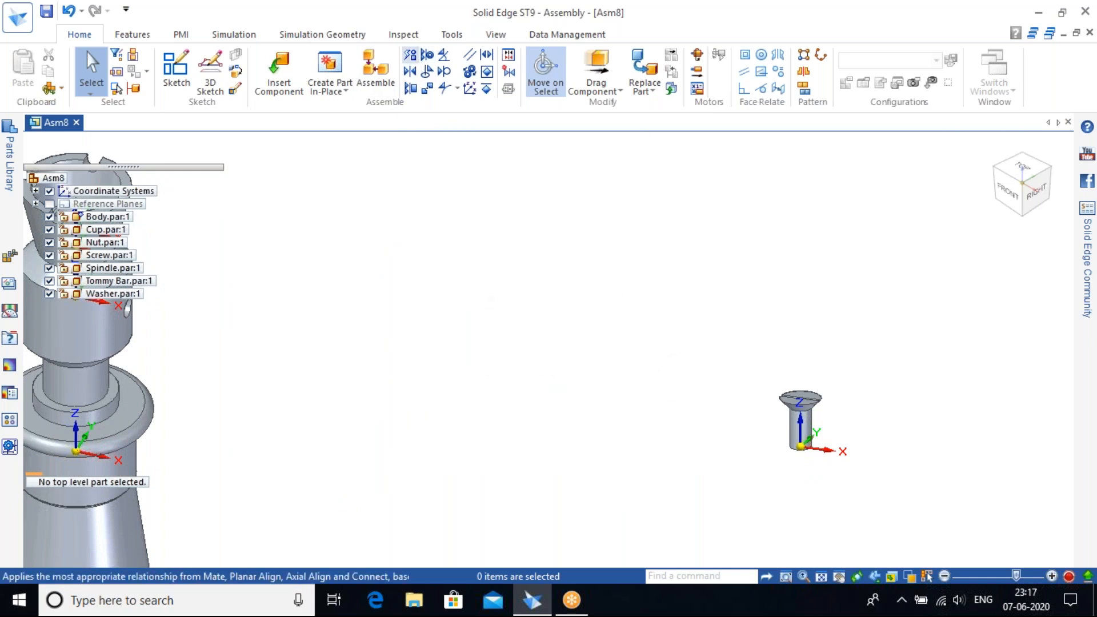
pyautogui.click(426, 56)
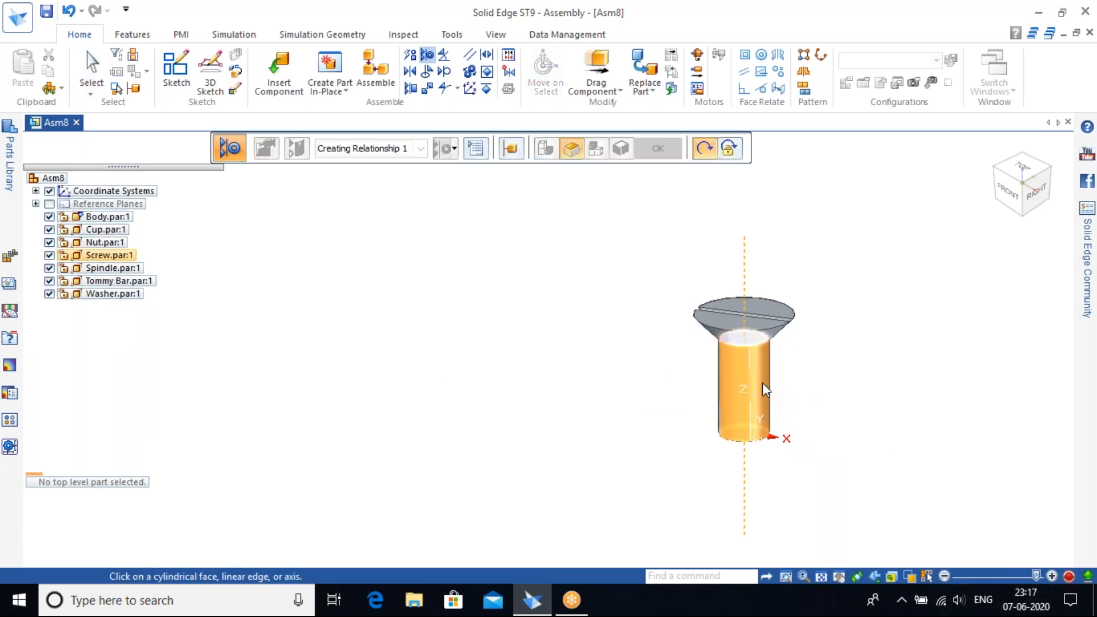
pyautogui.click(762, 382)
pyautogui.scroll(-1, 384, 252)
pyautogui.keyDown('shift'); pyautogui.moveTo(477, 285); pyautogui.dragTo(974, 433, button='middle'); pyautogui.keyUp('shift')
pyautogui.scroll(3, 522, 289)
pyautogui.keyDown('shift'); pyautogui.moveTo(522, 288); pyautogui.dragTo(524, 332, button='middle'); pyautogui.keyUp('shift')
pyautogui.click(381, 406)
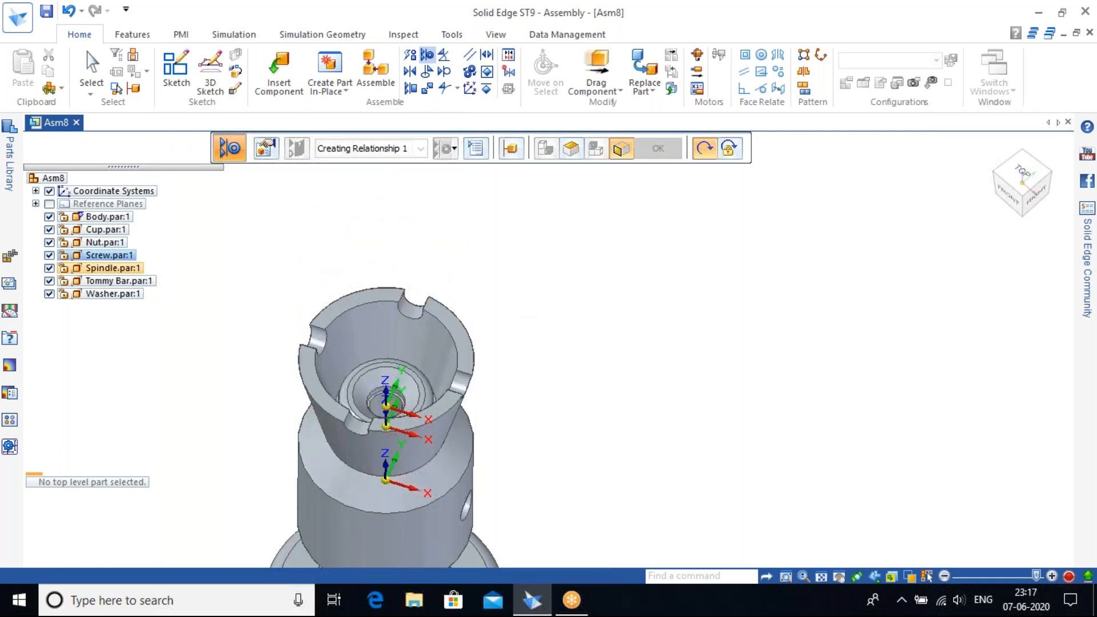
# Move the screw up along the spindle's axis until its head sits in the washer inside the cup, with no collision analysis.
pyautogui.scroll(-3, 517, 266)
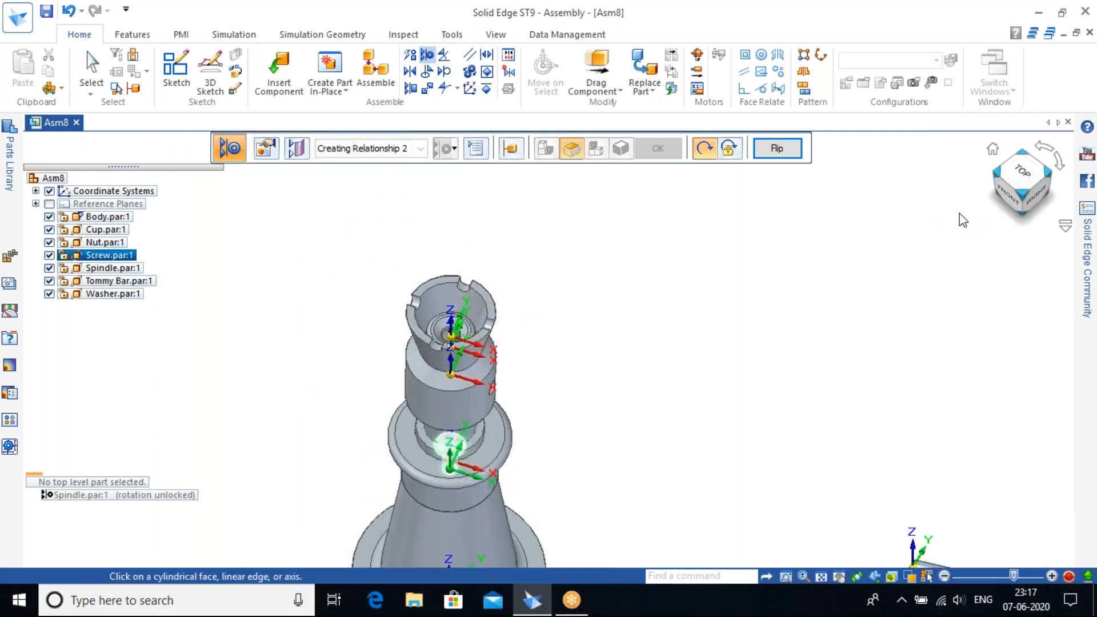
pyautogui.click(993, 150)
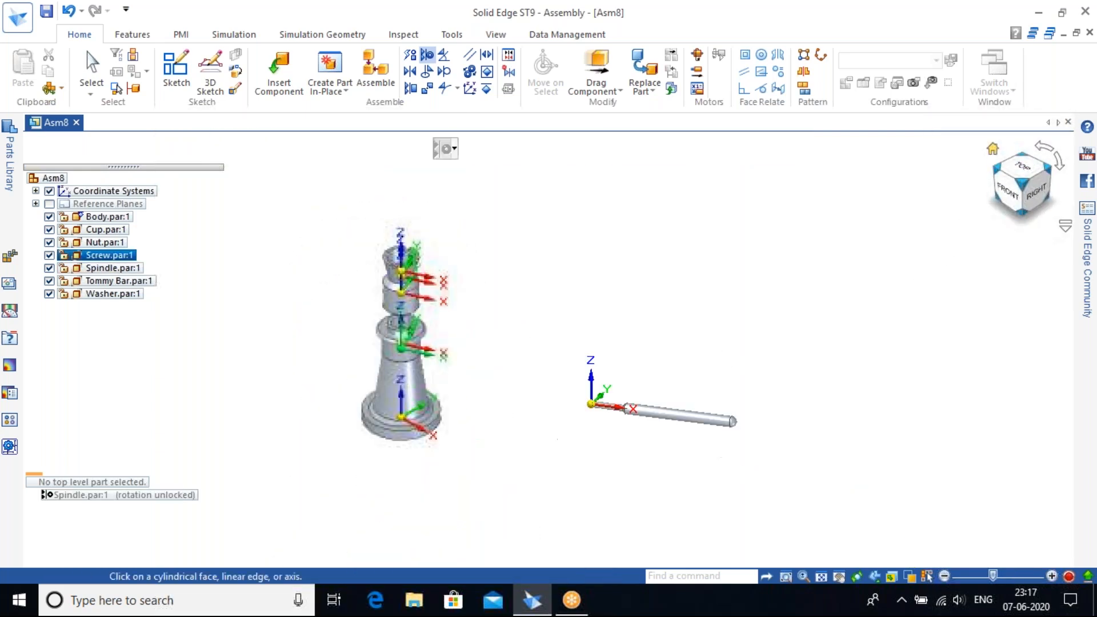
pyautogui.scroll(4, 423, 334)
pyautogui.scroll(-5, 523, 274)
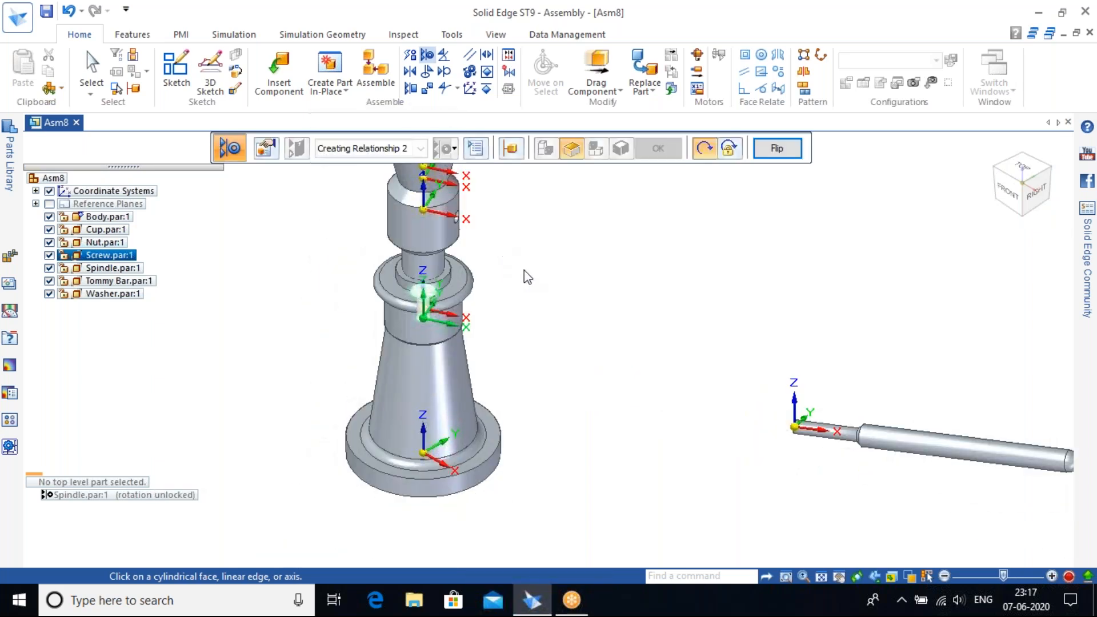
pyautogui.click(606, 85)
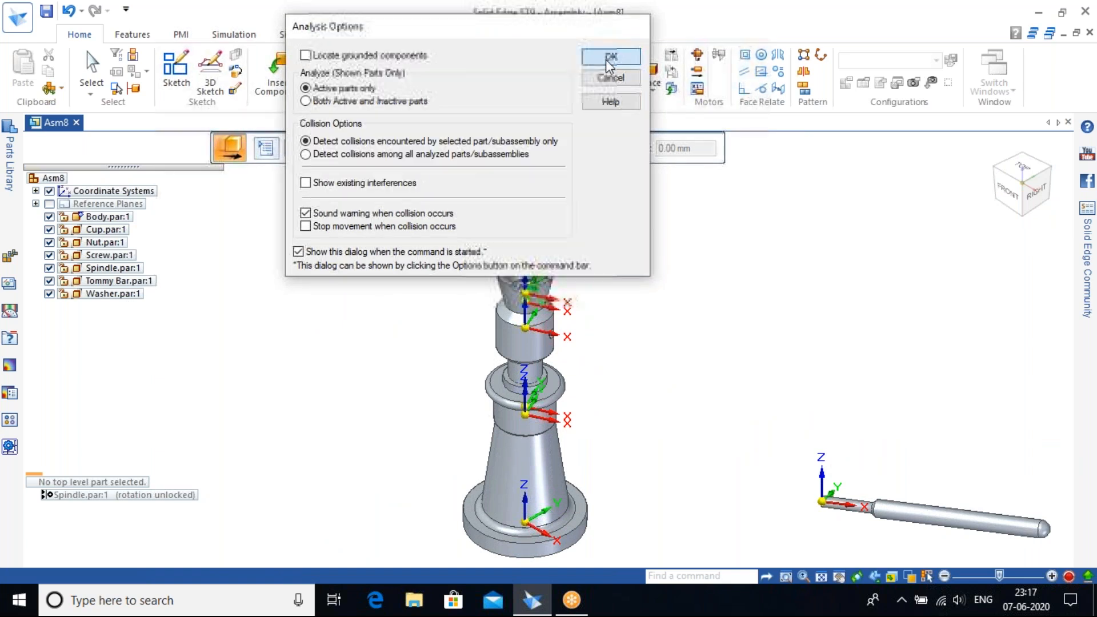
pyautogui.click(621, 54)
pyautogui.click(109, 254)
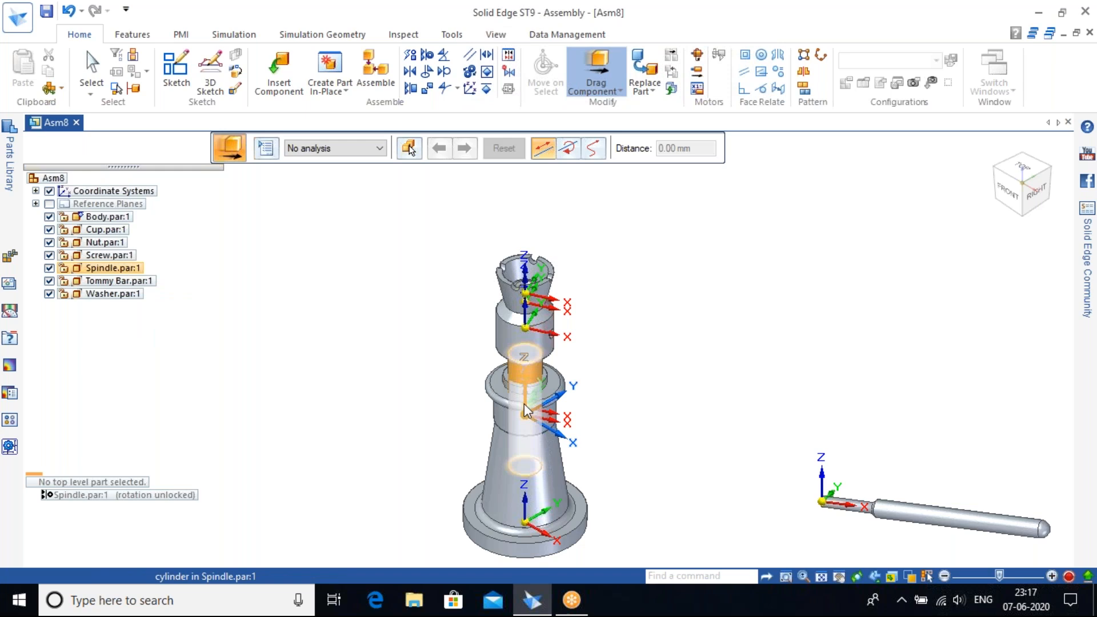
pyautogui.moveTo(523, 364); pyautogui.dragTo(534, 246)
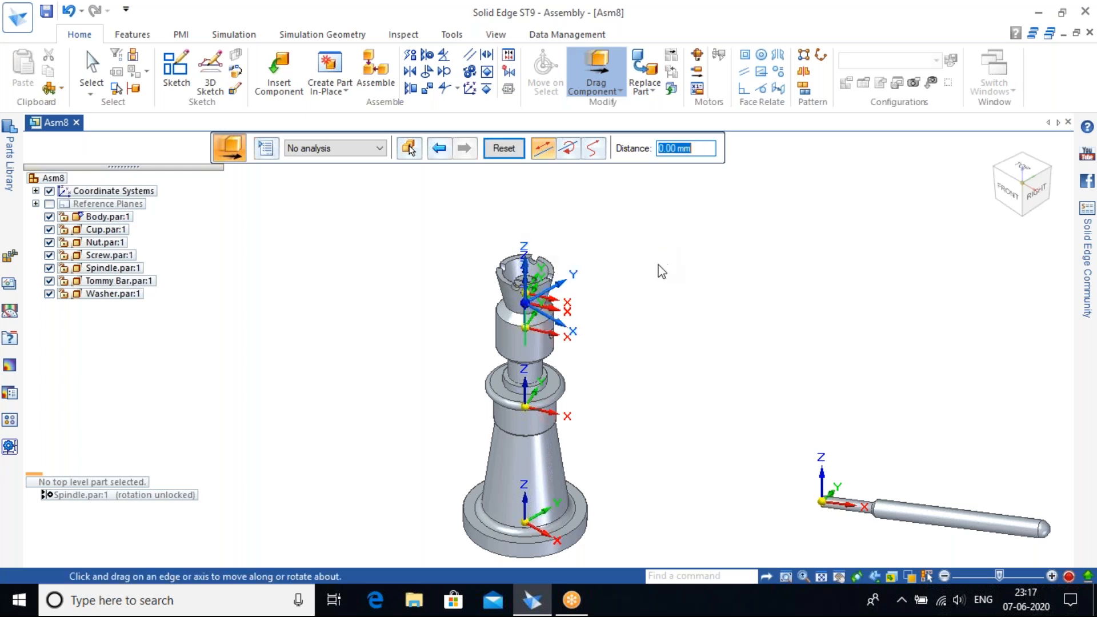
pyautogui.press('Escape')
pyautogui.moveTo(559, 244); pyautogui.dragTo(563, 309, button='middle')
pyautogui.scroll(4, 566, 342)
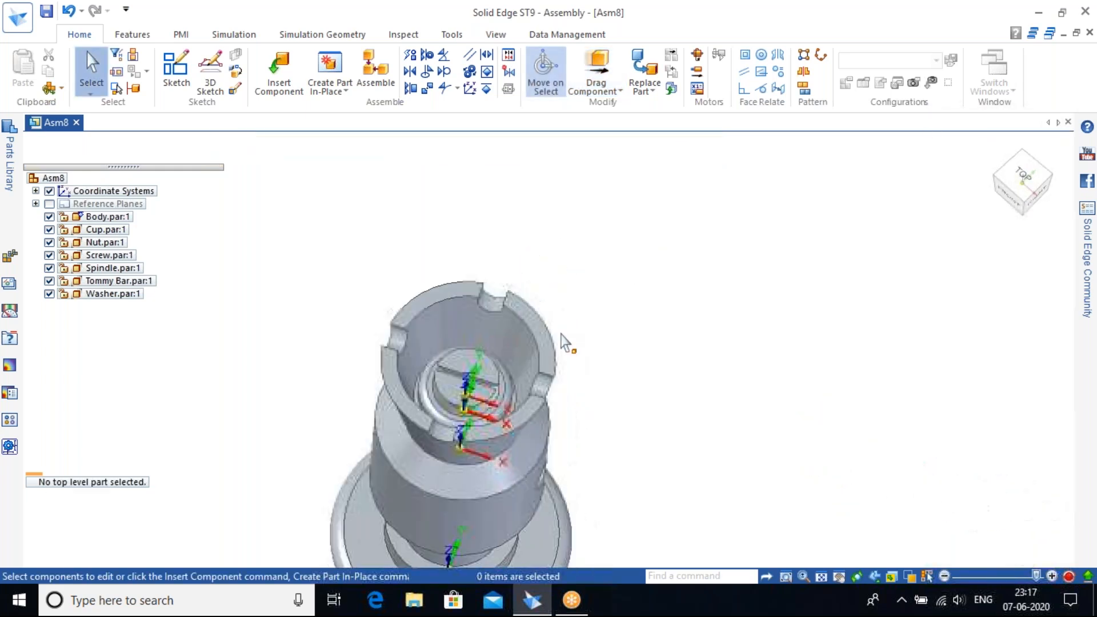
pyautogui.moveTo(583, 411); pyautogui.dragTo(593, 326, button='middle')
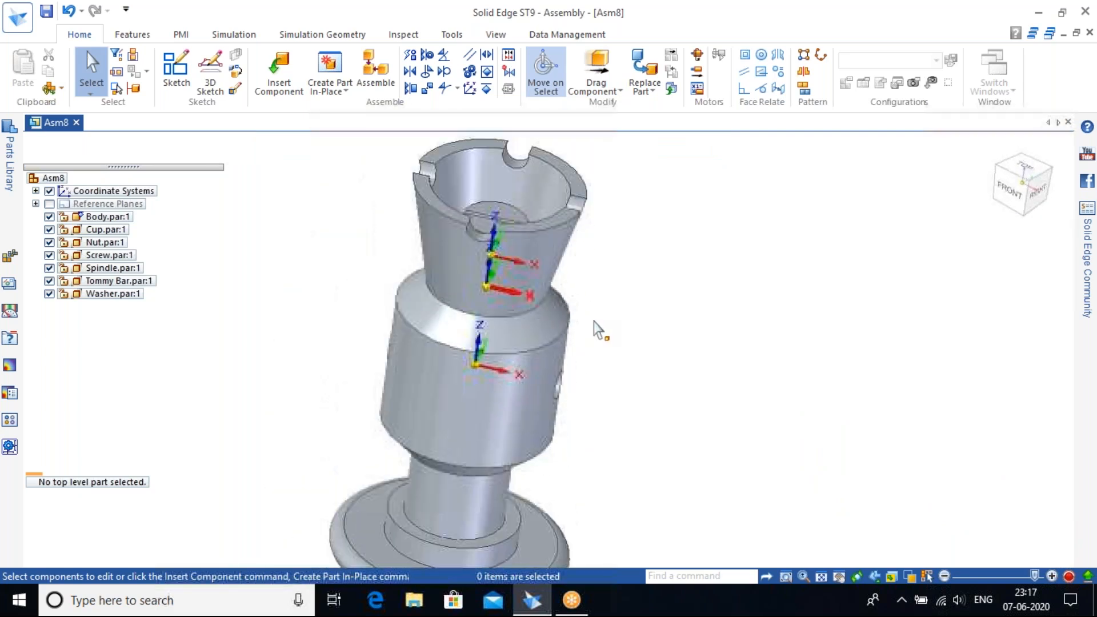
# Axially align the tommy bar with the spindle's cross hole, leaving rotation unlocked.
pyautogui.scroll(-3, 593, 326)
pyautogui.moveTo(762, 370); pyautogui.dragTo(713, 392, button='middle')
pyautogui.scroll(-3, 758, 445)
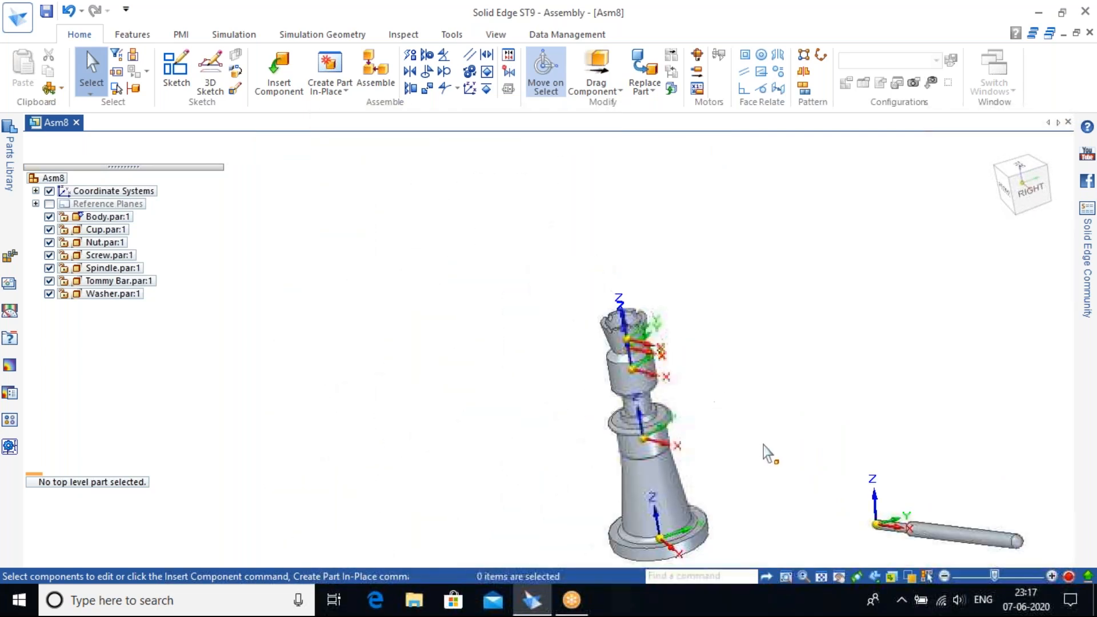
pyautogui.scroll(3, 763, 443)
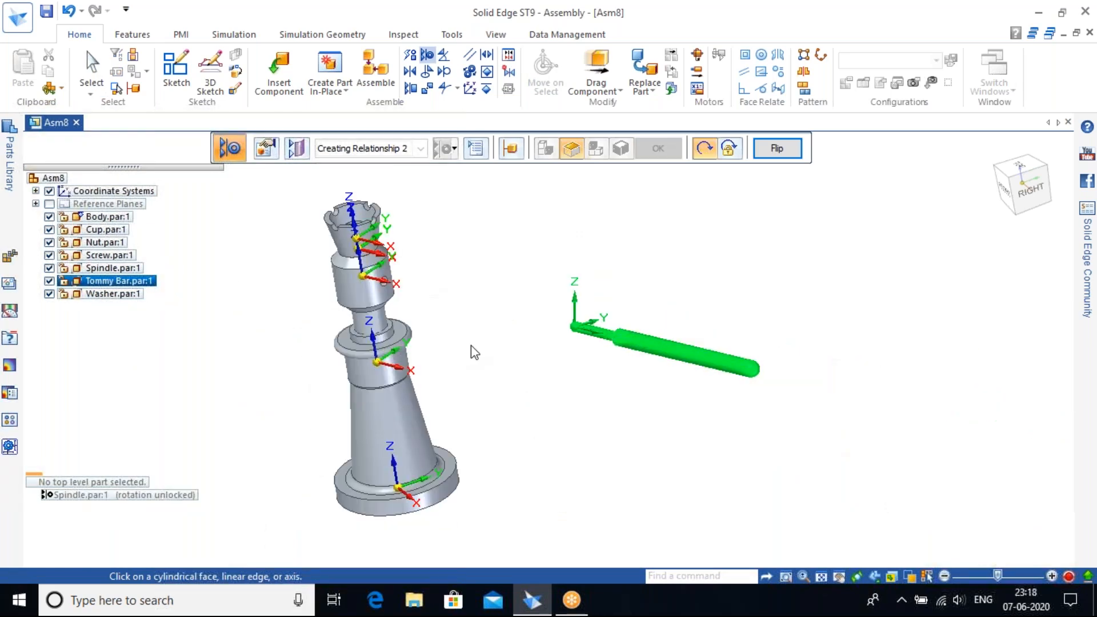
# Slide the tommy bar about 344 mm along its axis into the spindle's cross hole.
pyautogui.moveTo(470, 345); pyautogui.dragTo(553, 253, button='middle')
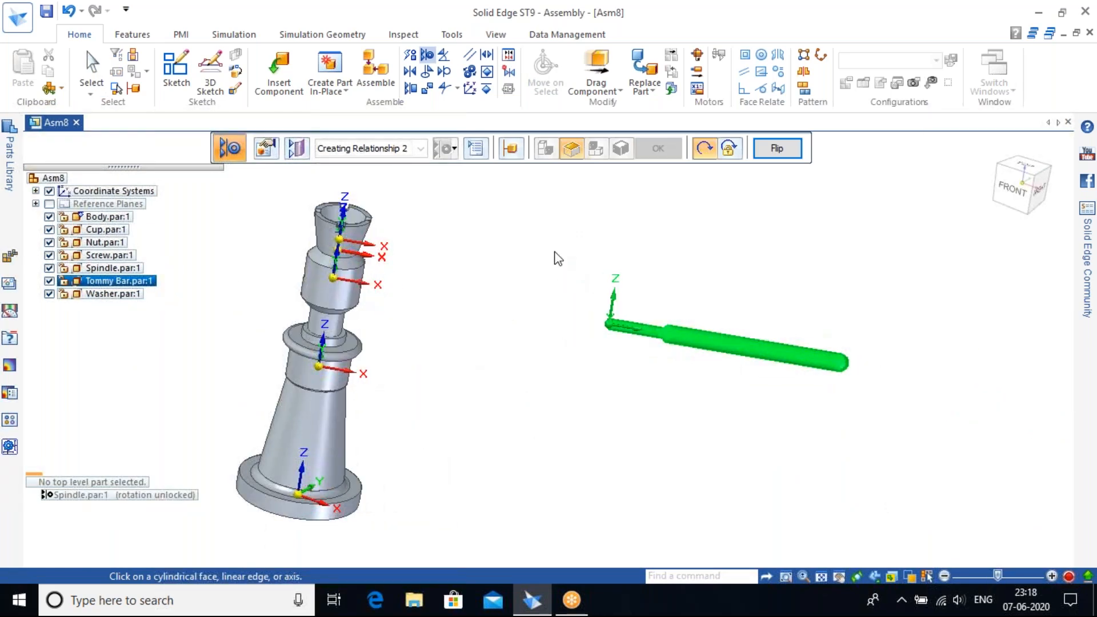
pyautogui.click(599, 72)
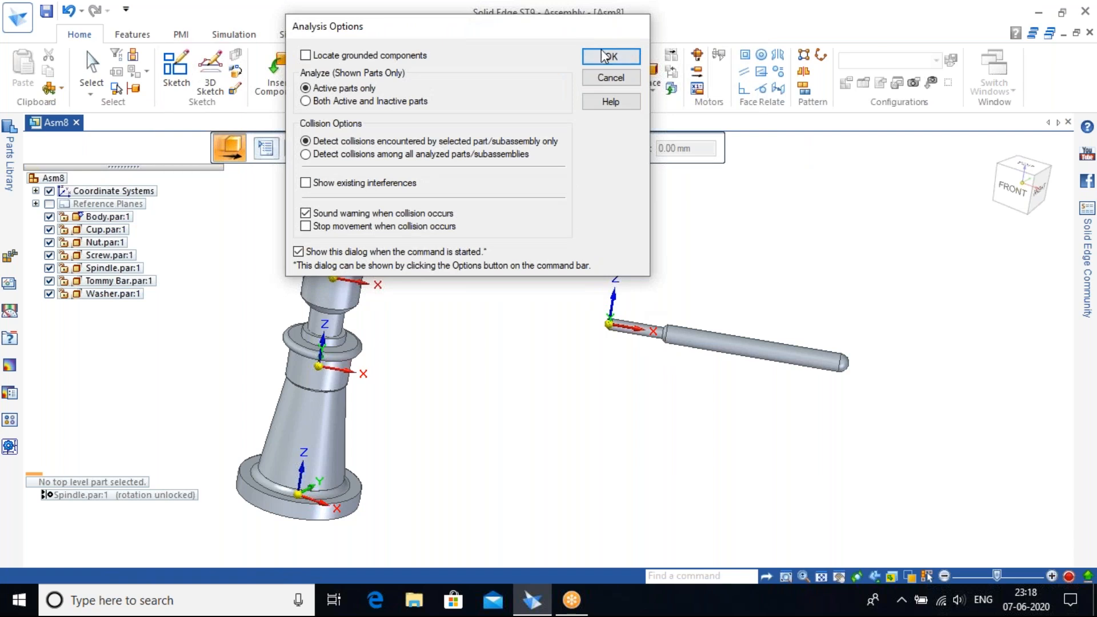
pyautogui.click(607, 77)
pyautogui.moveTo(701, 337); pyautogui.dragTo(399, 281)
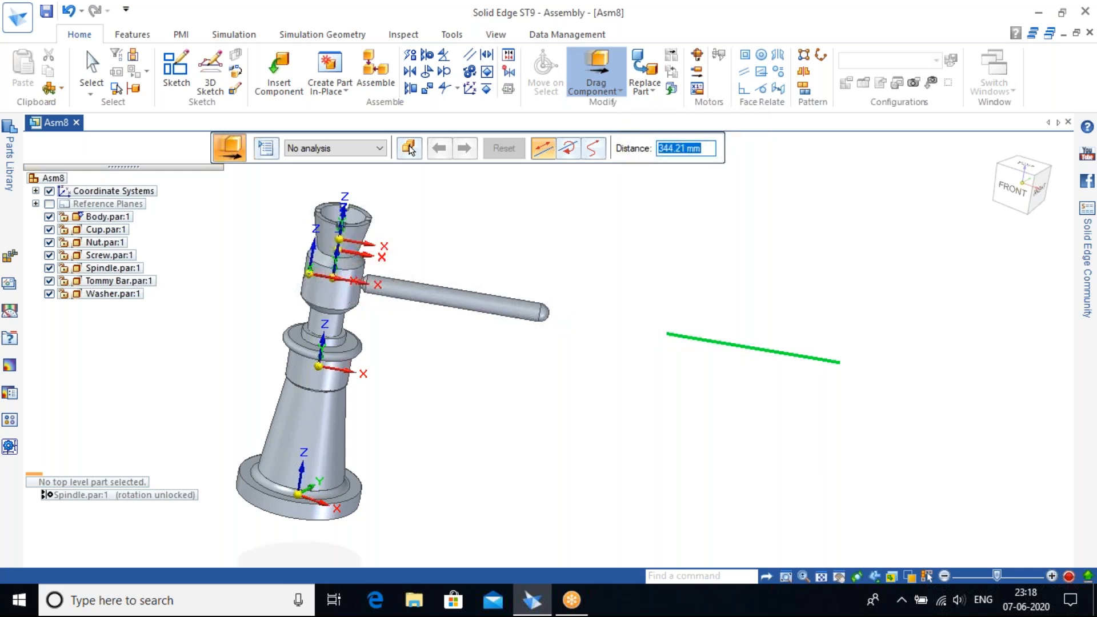
pyautogui.click(992, 150)
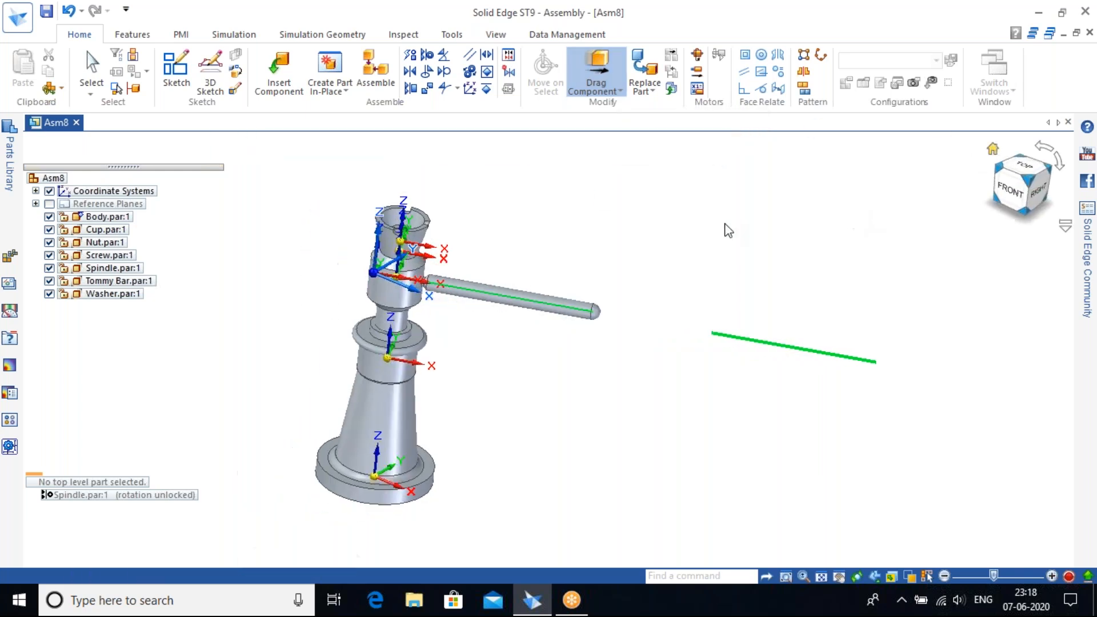
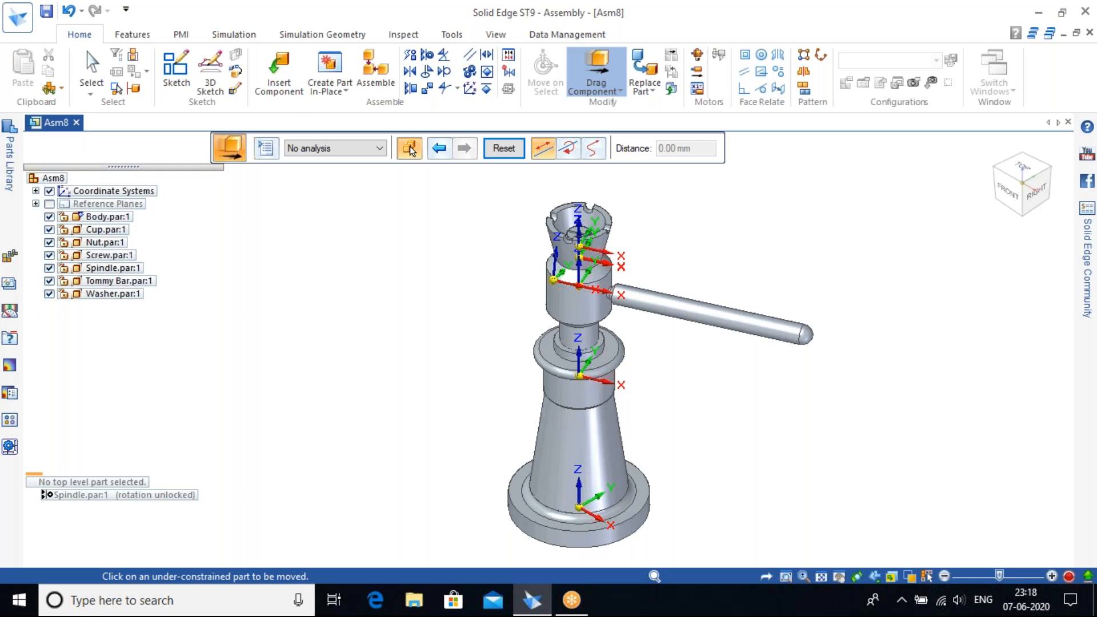
# Turn off the display of reference axes for all components of the assembly.
pyautogui.scroll(2, 709, 223)
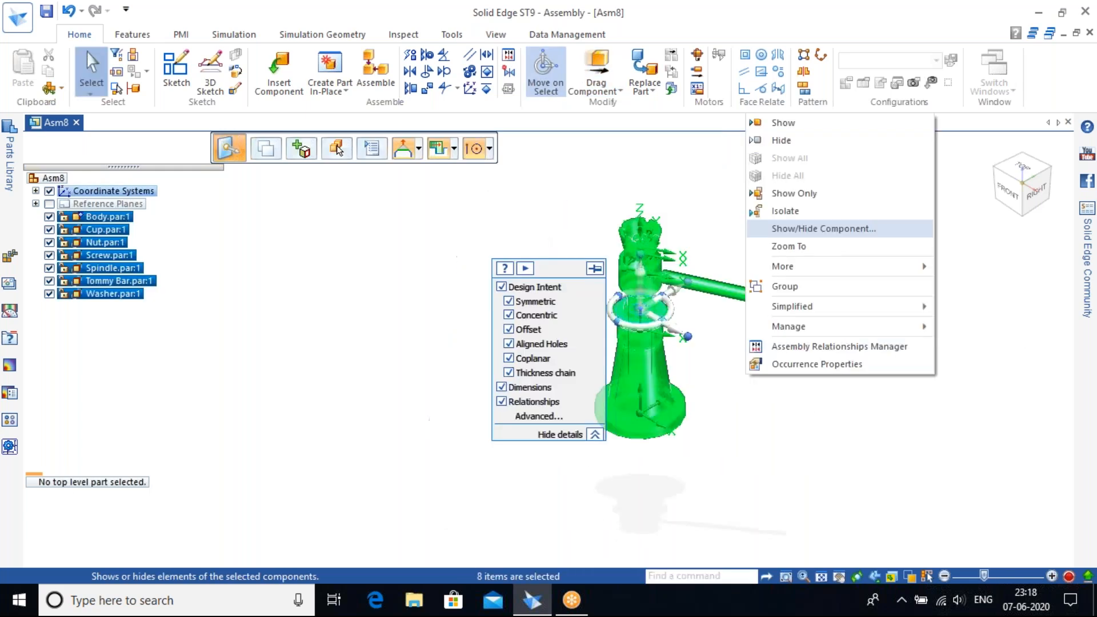
pyautogui.click(817, 228)
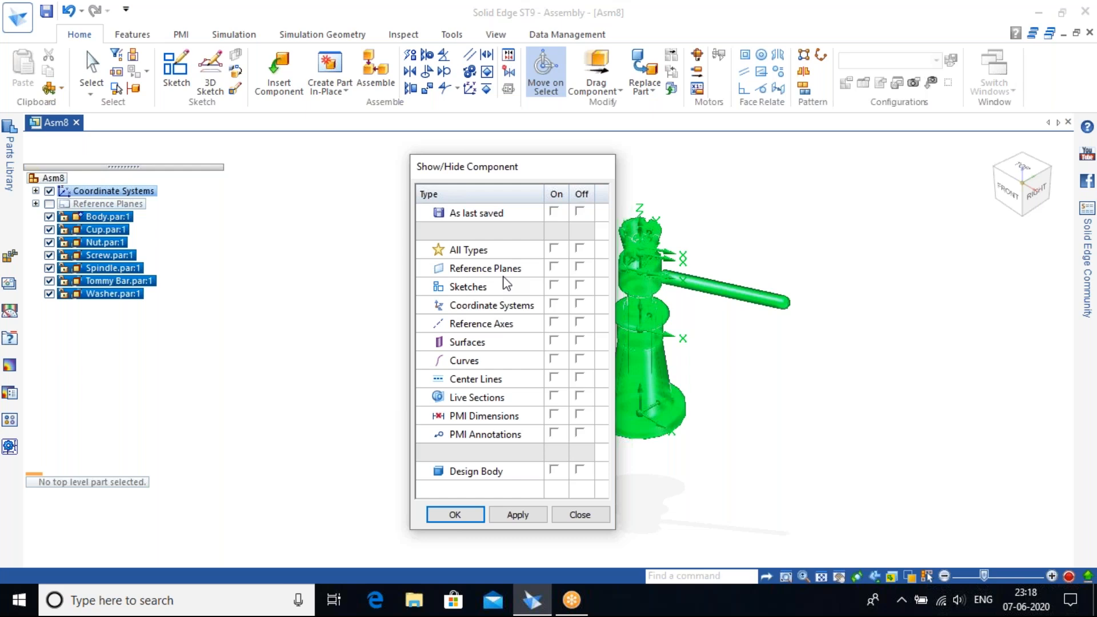
pyautogui.click(580, 323)
pyautogui.click(455, 515)
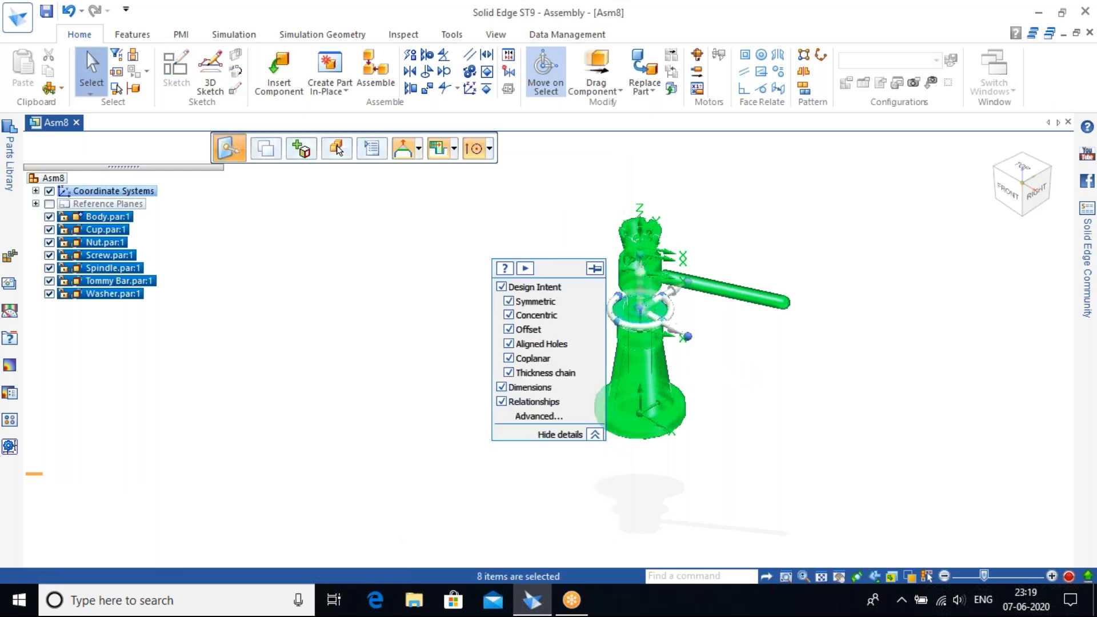
# Turn off showing component coordinate systems when placing components in the assembly options and apply the change.
pyautogui.click(695, 240)
pyautogui.scroll(3, 695, 240)
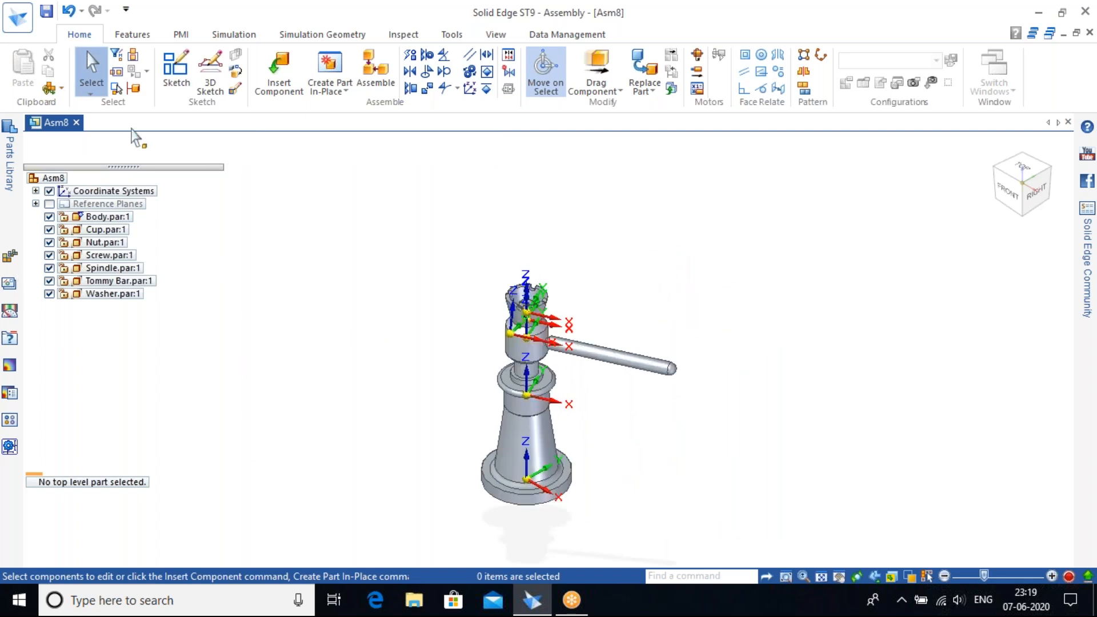
pyautogui.click(17, 17)
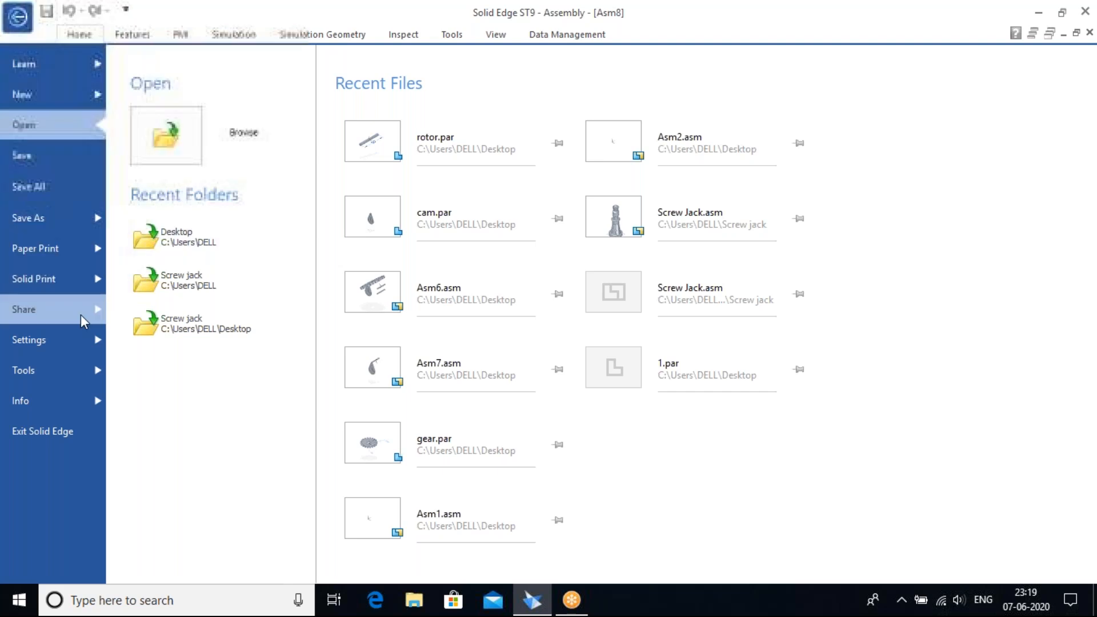
pyautogui.moveTo(80, 340)
pyautogui.click(224, 151)
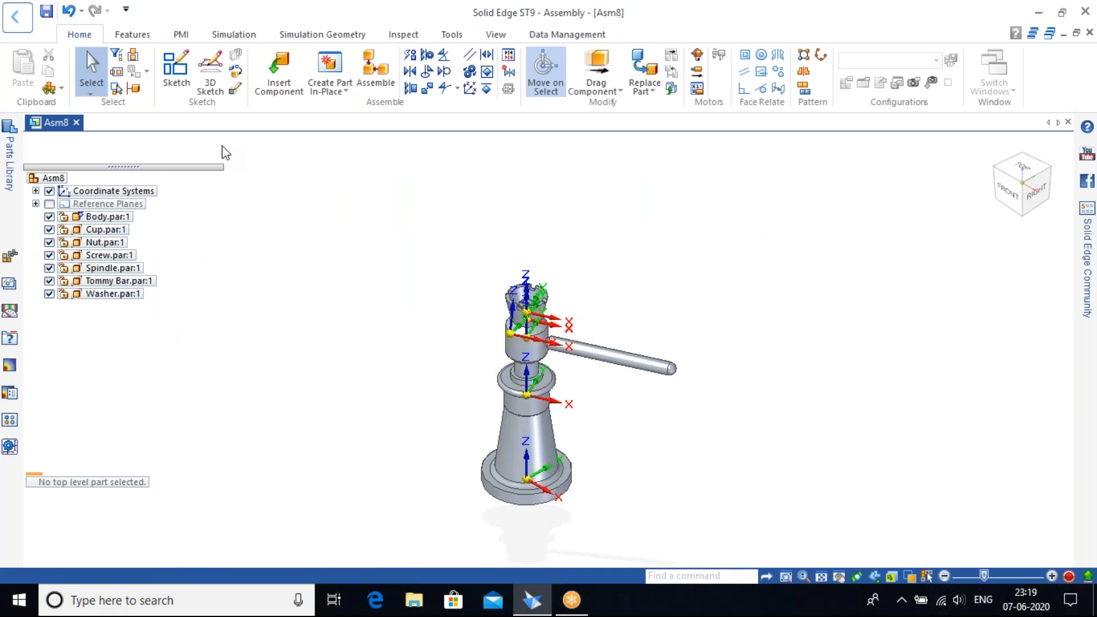
pyautogui.click(292, 247)
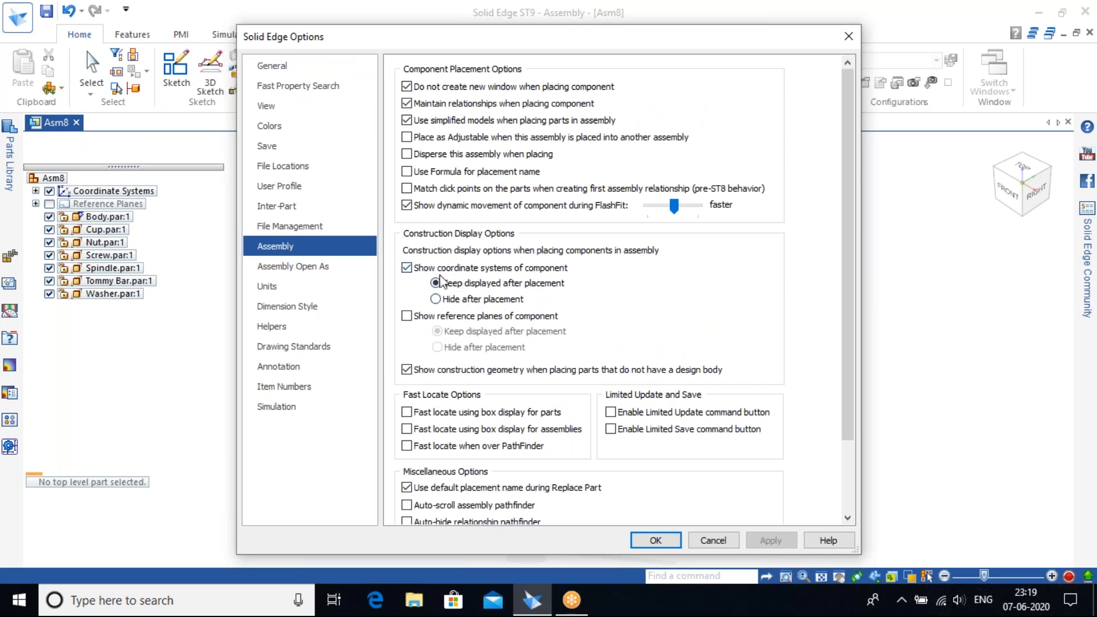
pyautogui.click(406, 267)
pyautogui.click(771, 540)
pyautogui.click(656, 540)
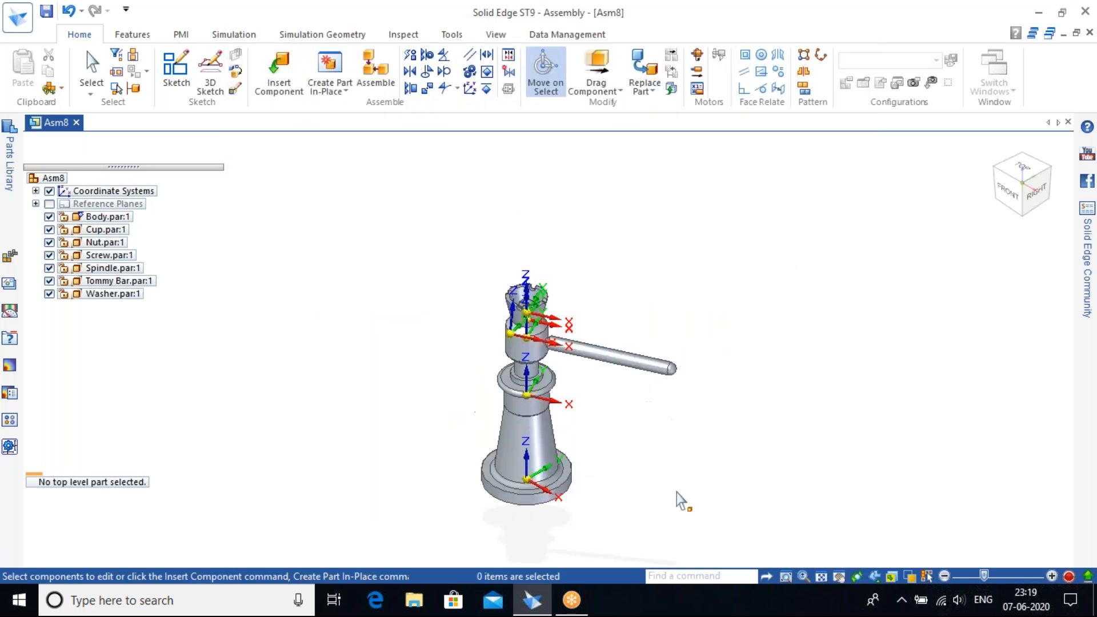
# Examine the cup, spindle and tommy bar of the assembled screw jack up close.
pyautogui.keyDown('shift'); pyautogui.moveTo(621, 395); pyautogui.dragTo(664, 338, button='middle'); pyautogui.keyUp('shift')
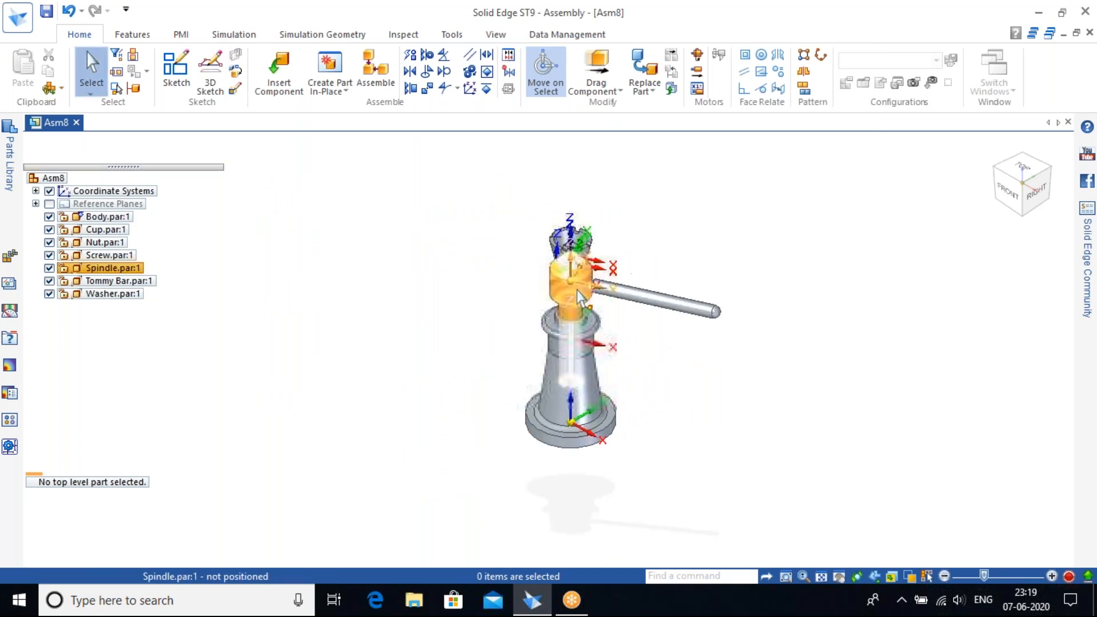
pyautogui.scroll(3, 577, 290)
pyautogui.scroll(4, 650, 297)
pyautogui.scroll(-2, 595, 327)
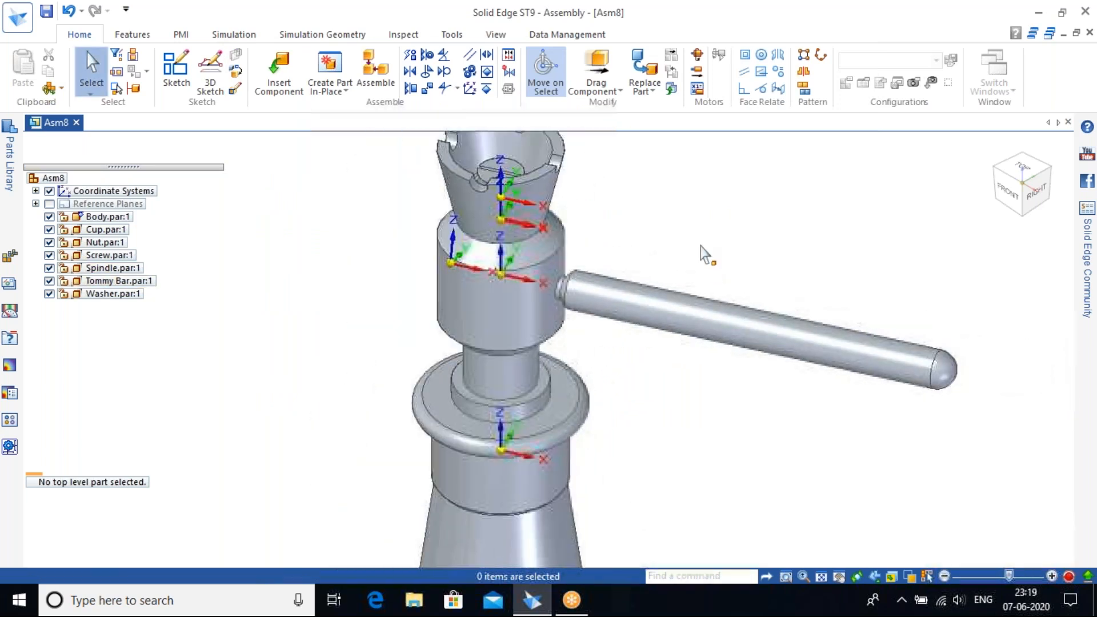
pyautogui.scroll(-2, 685, 245)
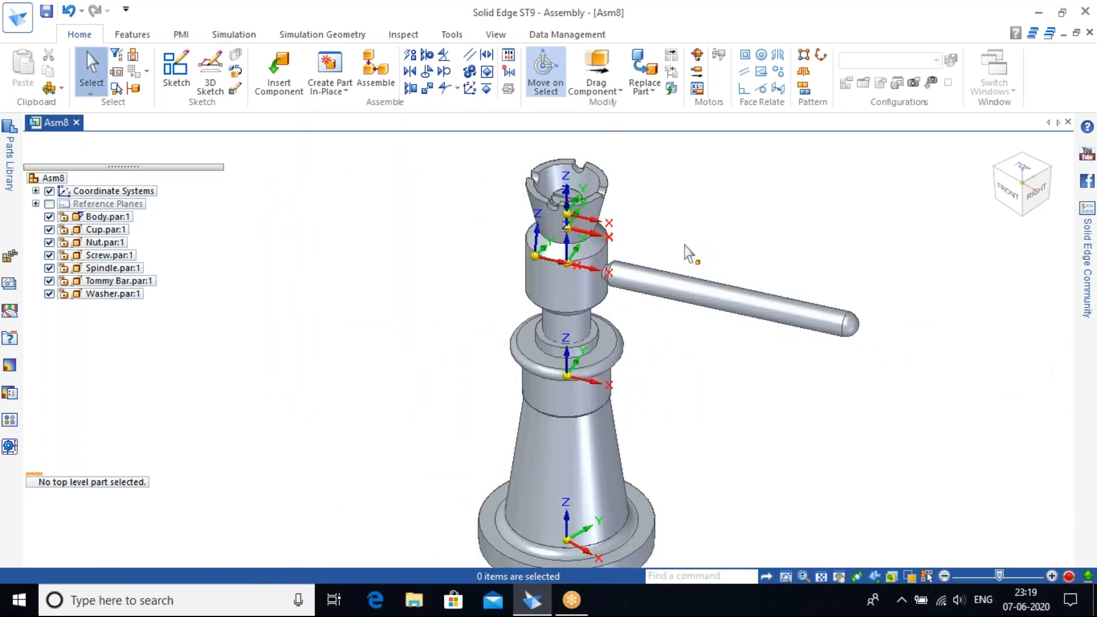
pyautogui.scroll(3, 684, 245)
pyautogui.scroll(-2, 684, 242)
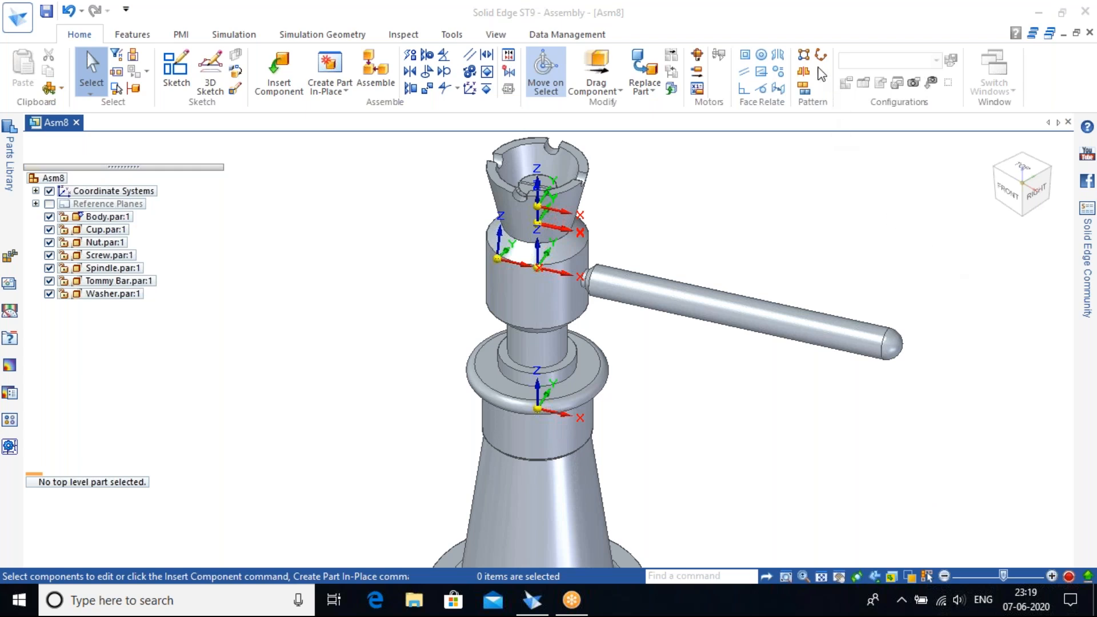
# Switch the screw jack assembly to the Explode-Render-Animate (ERA) environment.
pyautogui.click(506, 36)
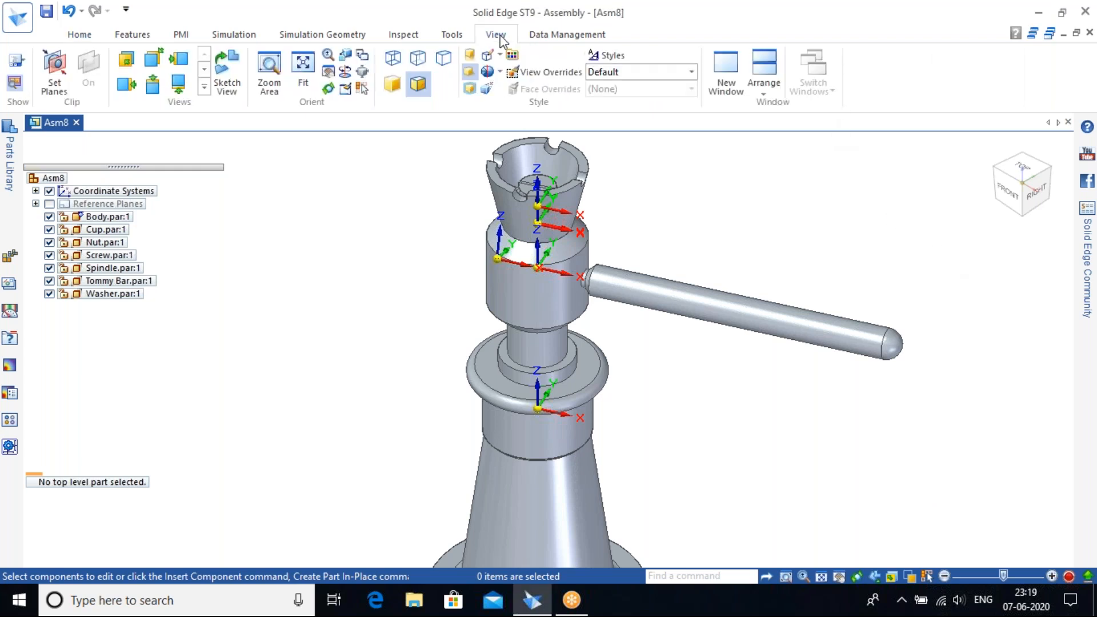
pyautogui.click(435, 37)
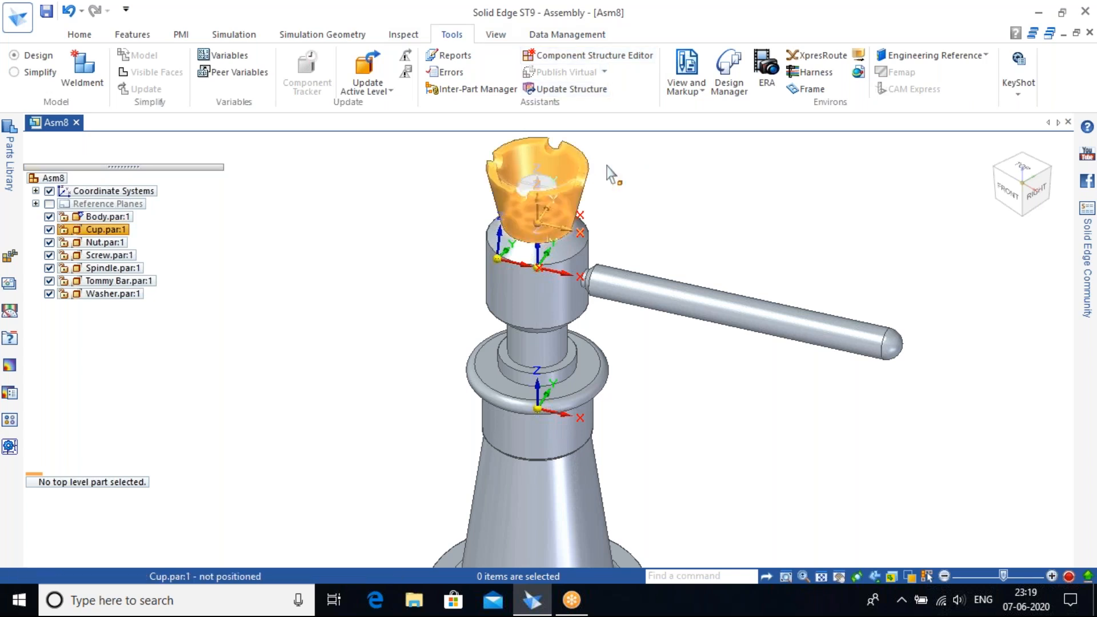
pyautogui.scroll(-2, 726, 217)
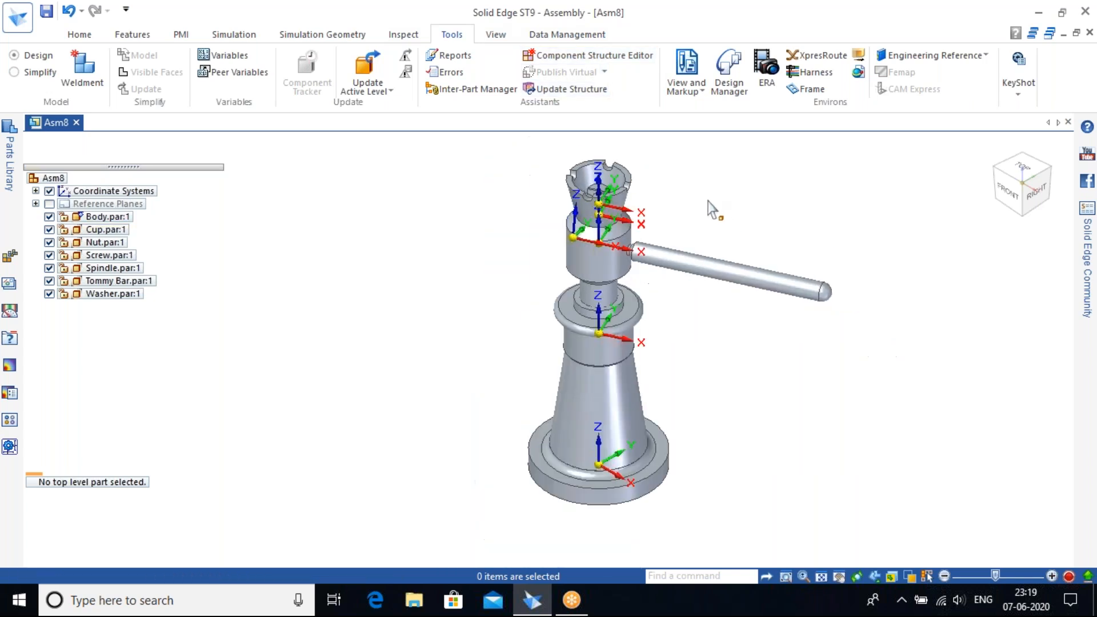
pyautogui.click(766, 80)
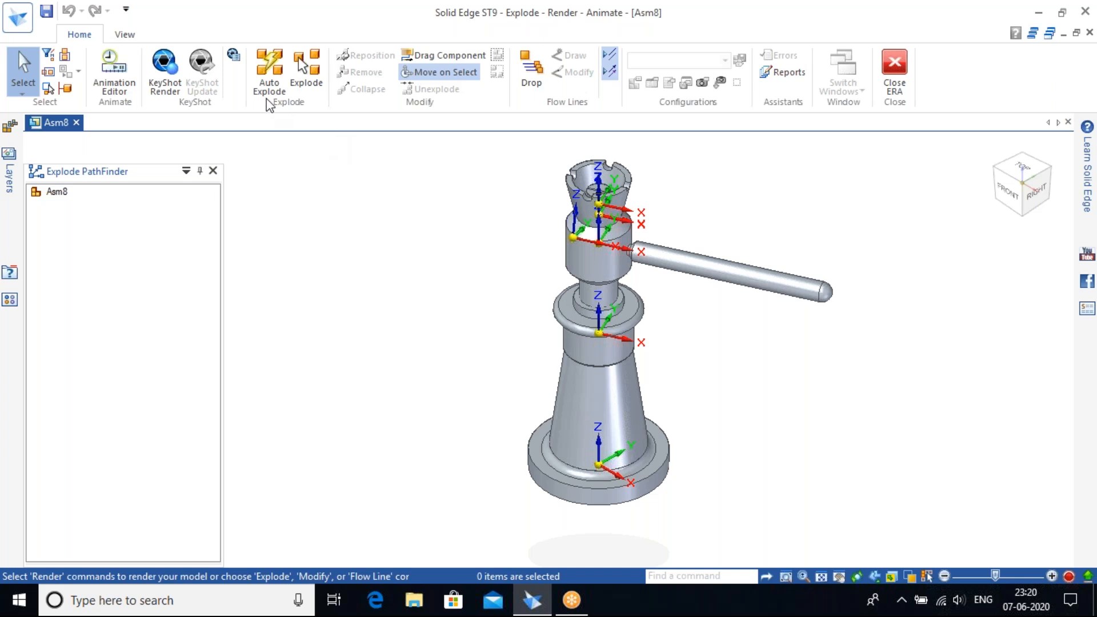
# Auto Explode the top-level assembly with automatic spread distance and set the exploded screw jack to an isometric view.
pyautogui.click(265, 77)
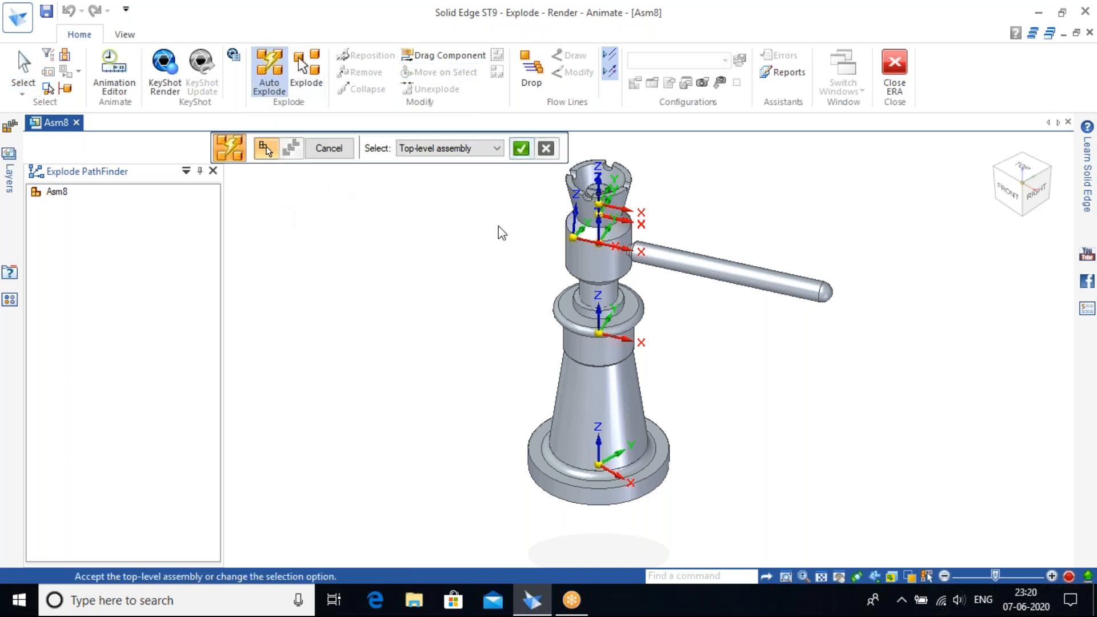
pyautogui.rightClick(459, 302)
pyautogui.rightClick(460, 308)
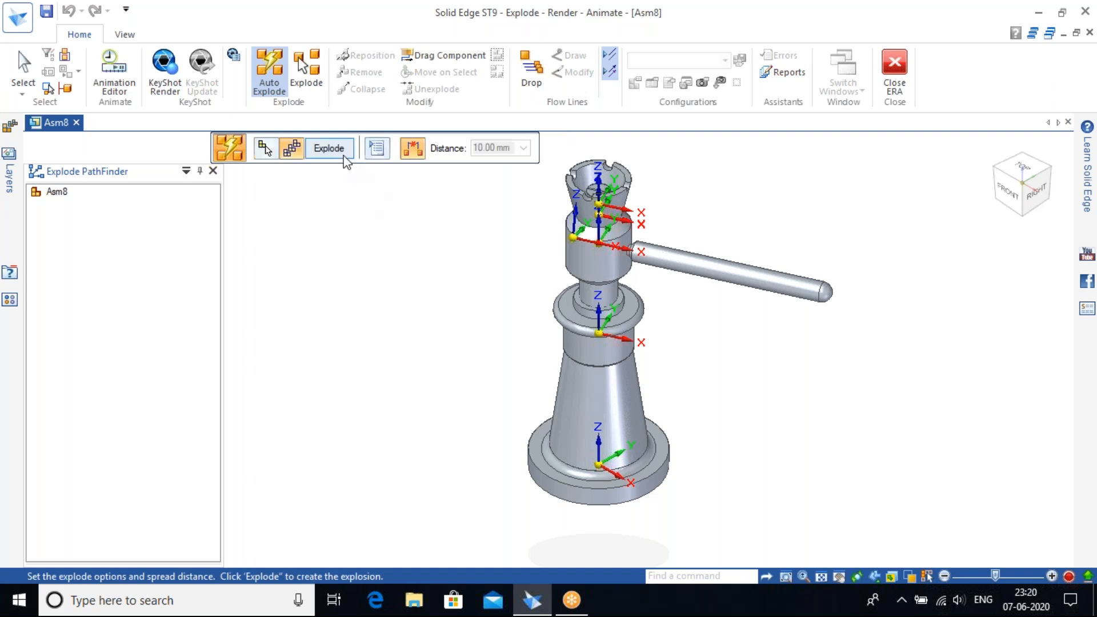
pyautogui.click(329, 147)
pyautogui.moveTo(526, 286); pyautogui.dragTo(642, 287, button='middle')
pyautogui.click(323, 151)
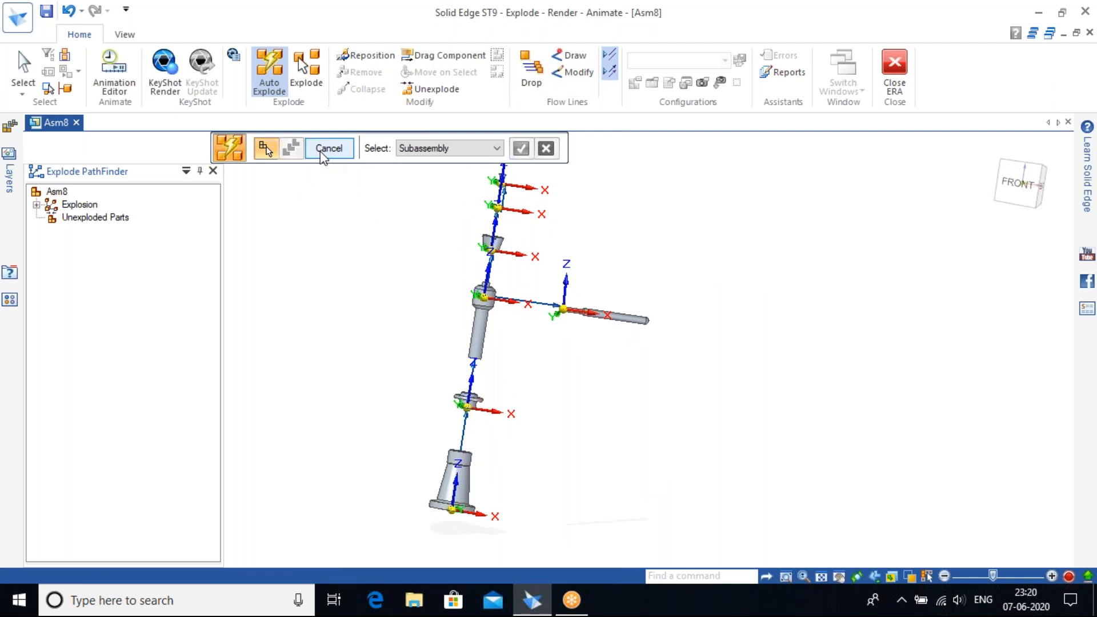
pyautogui.click(324, 149)
pyautogui.moveTo(524, 315); pyautogui.dragTo(553, 270, button='middle')
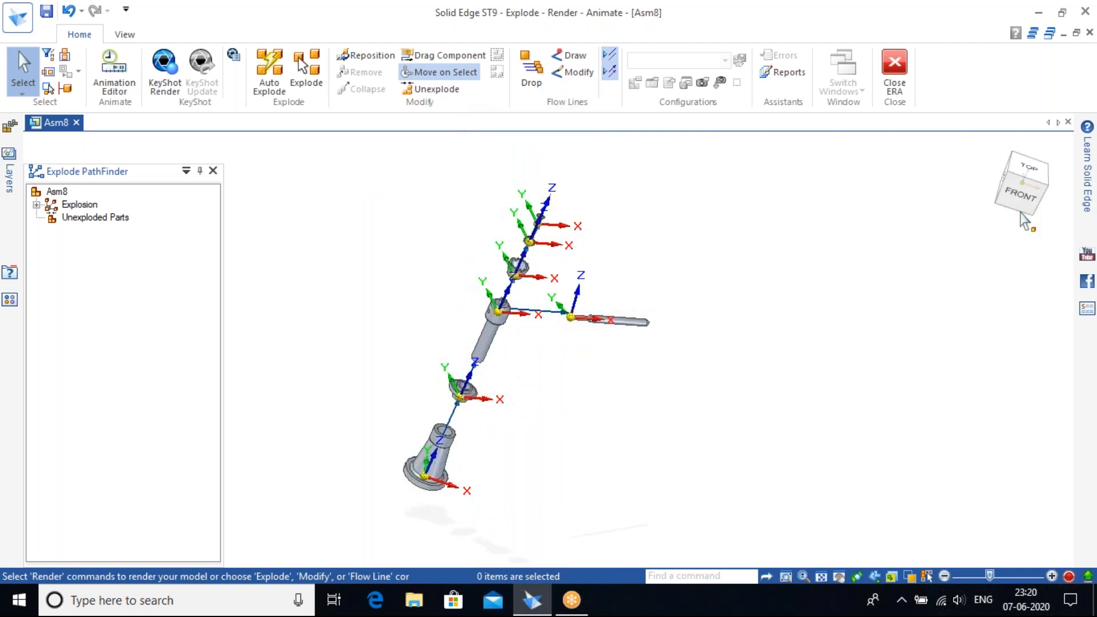
pyautogui.click(1020, 212)
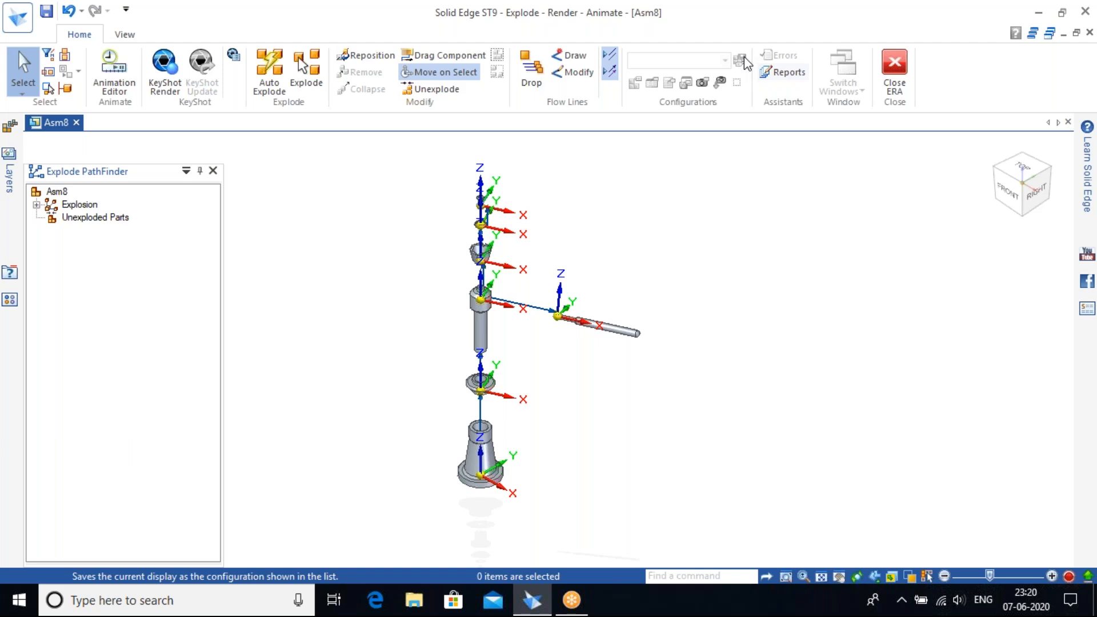
# Open the Animation Editor for the exploded assembly and close the ERA environment without saving the animation.
pyautogui.click(114, 71)
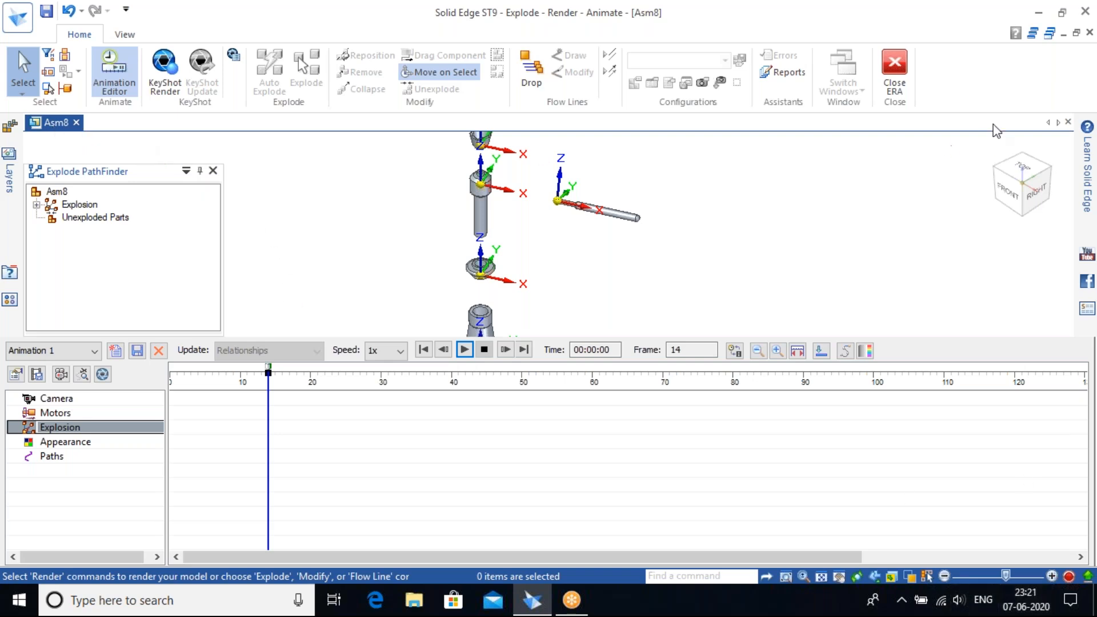
pyautogui.click(894, 65)
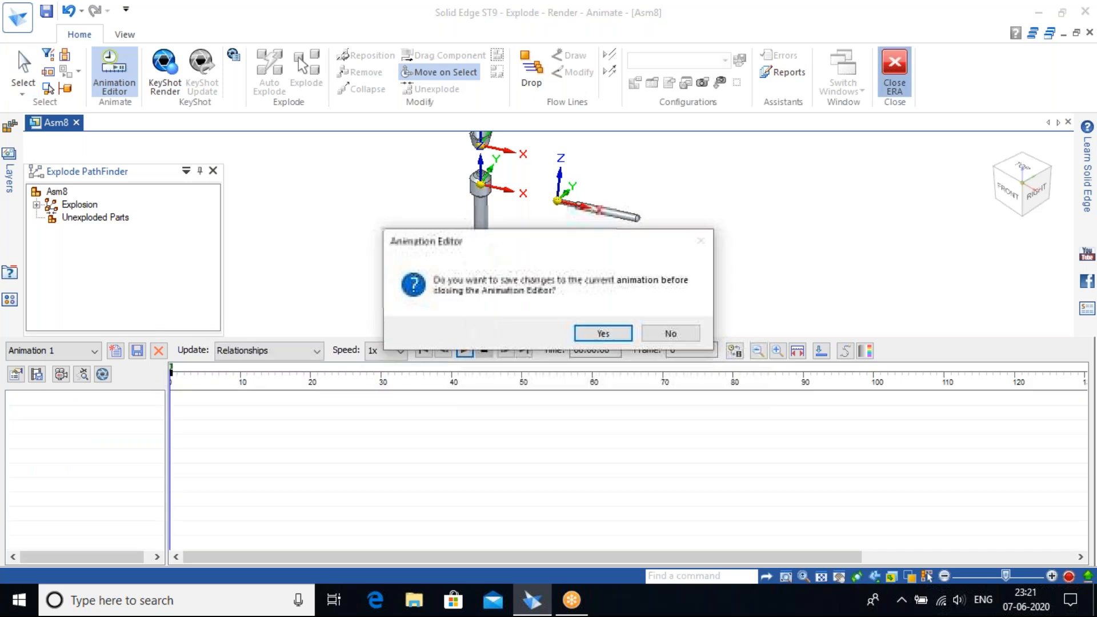
pyautogui.click(684, 335)
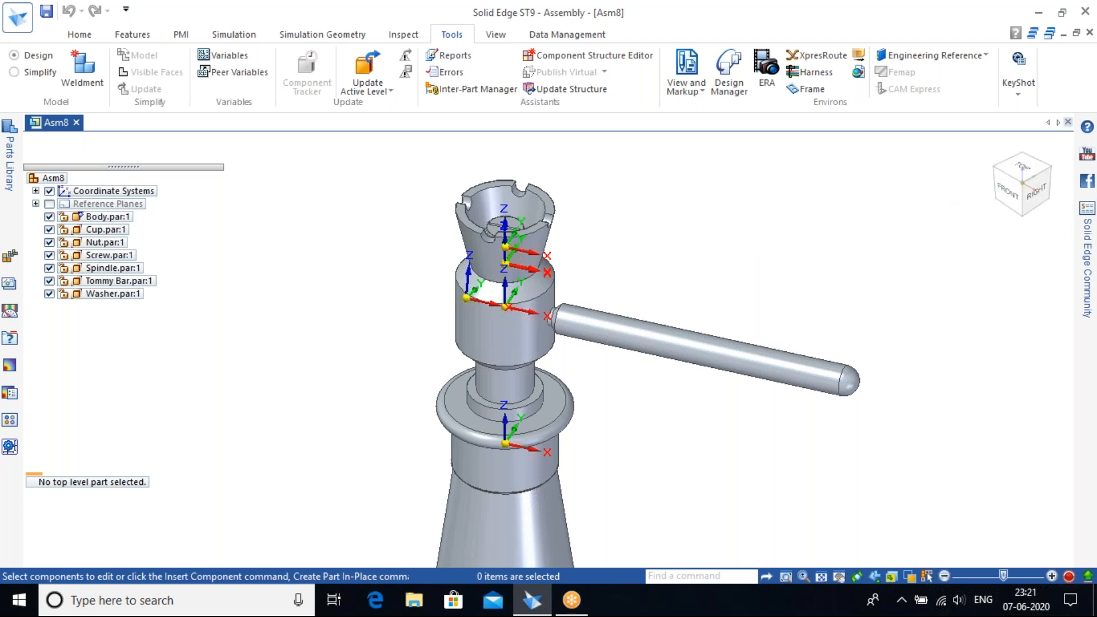
# Close the Asm8 assembly without saving the document, but accept its display settings as the default display configuration.
pyautogui.click(1067, 122)
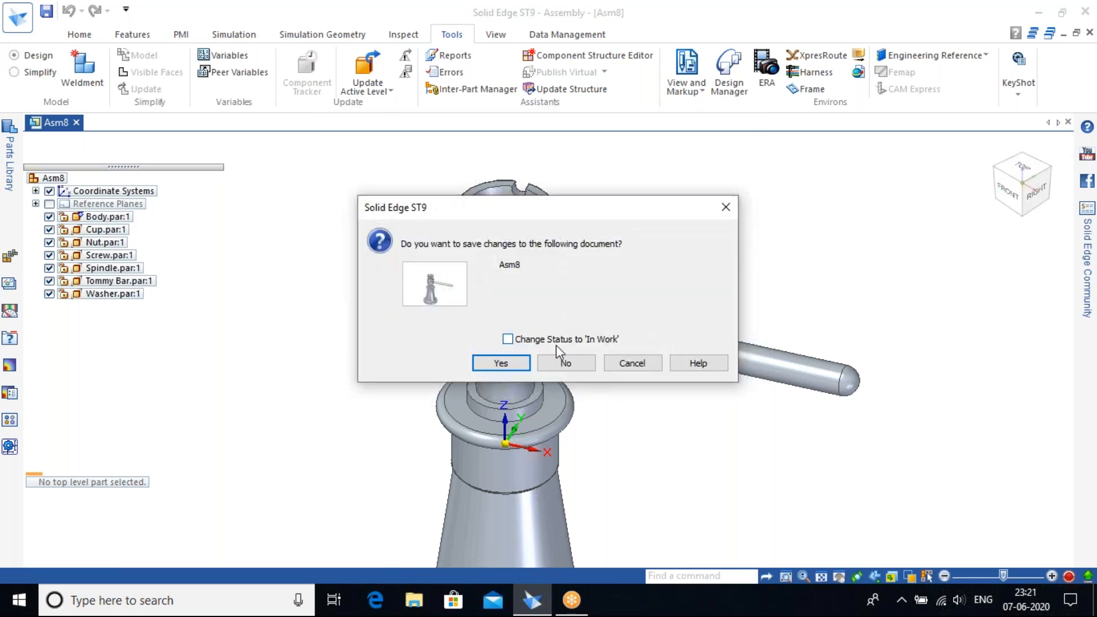
pyautogui.click(561, 362)
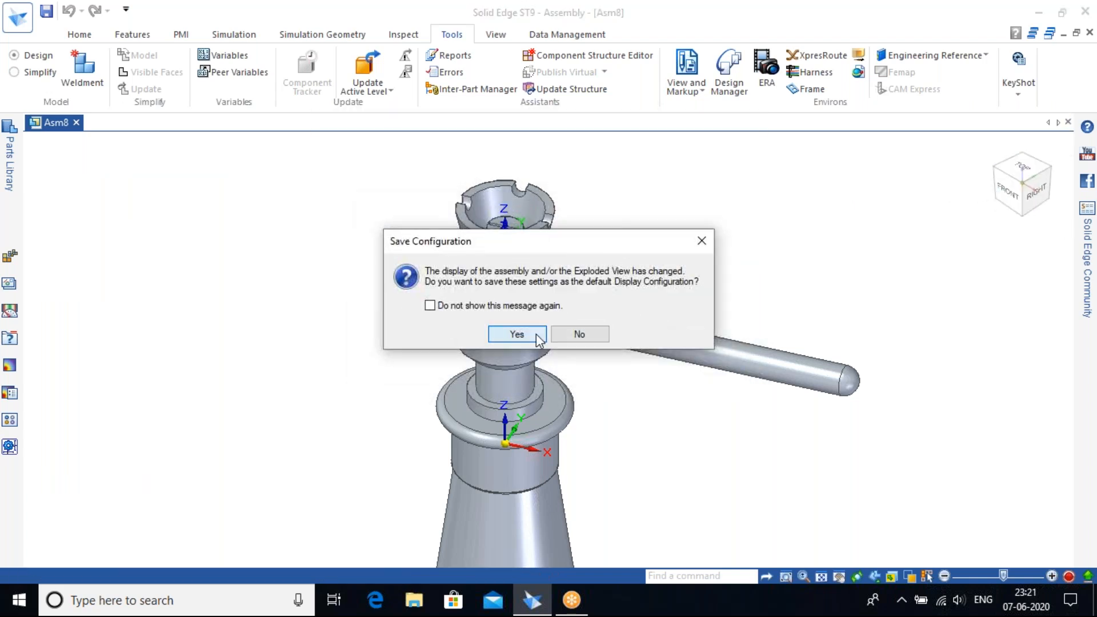
pyautogui.click(535, 333)
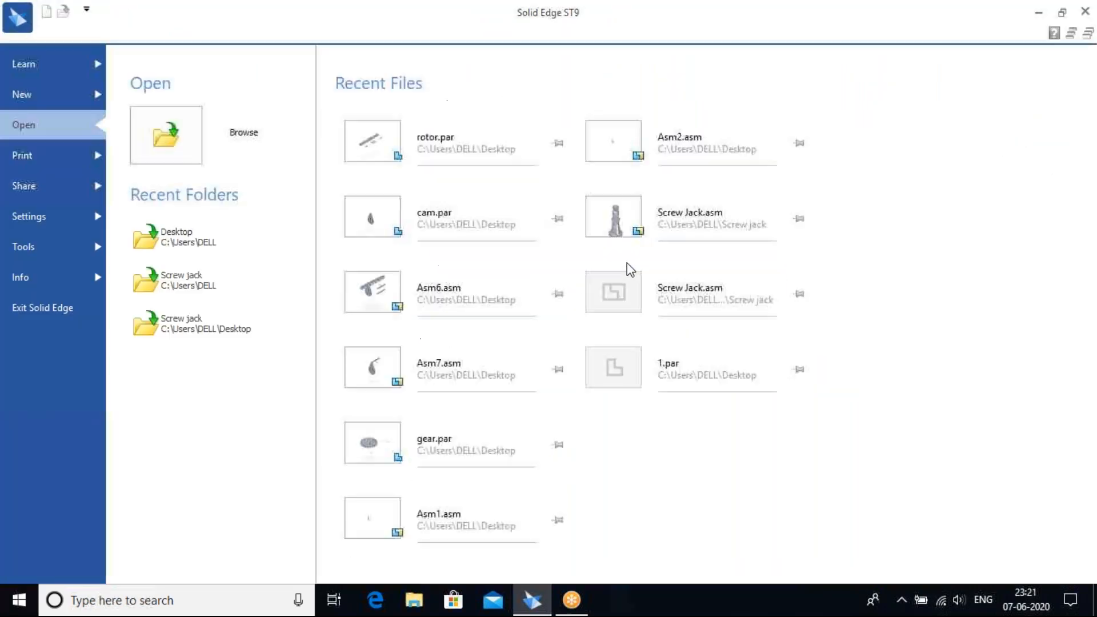
# Create a new assembly from the ISO Metric Assembly template and set it to an isometric view.
pyautogui.click(71, 105)
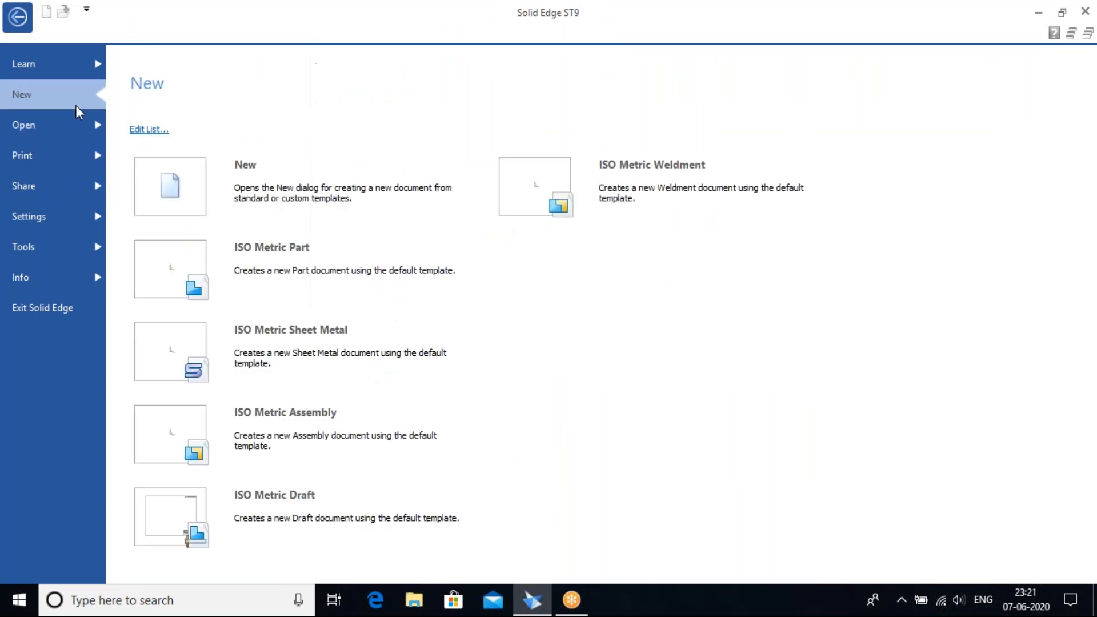
pyautogui.click(329, 443)
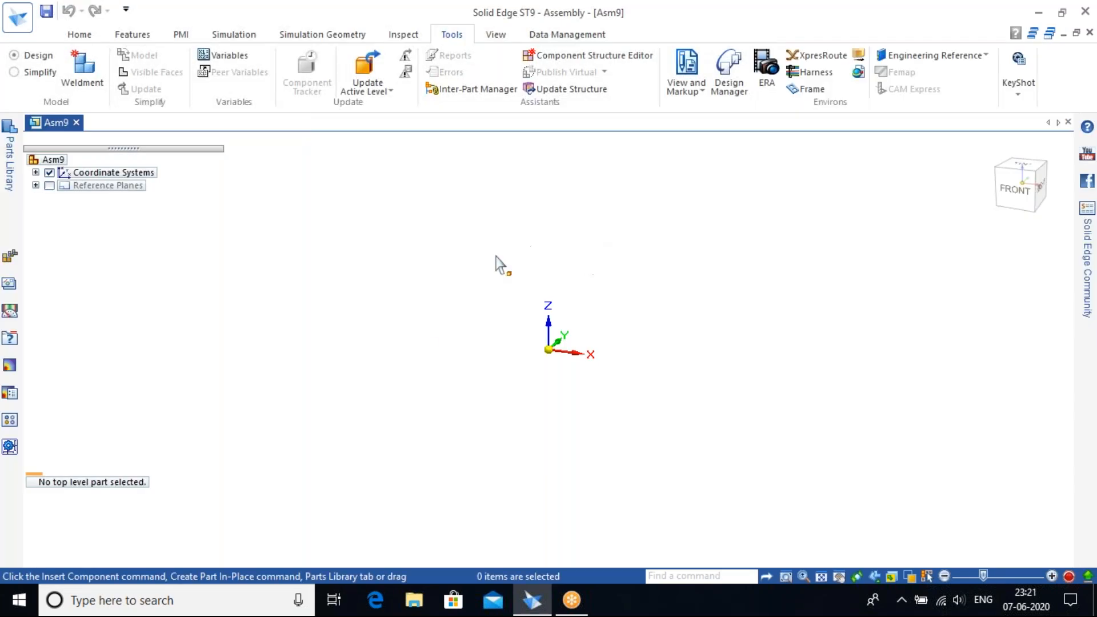
pyautogui.click(81, 33)
pyautogui.hotkey('ctrl', 'i')
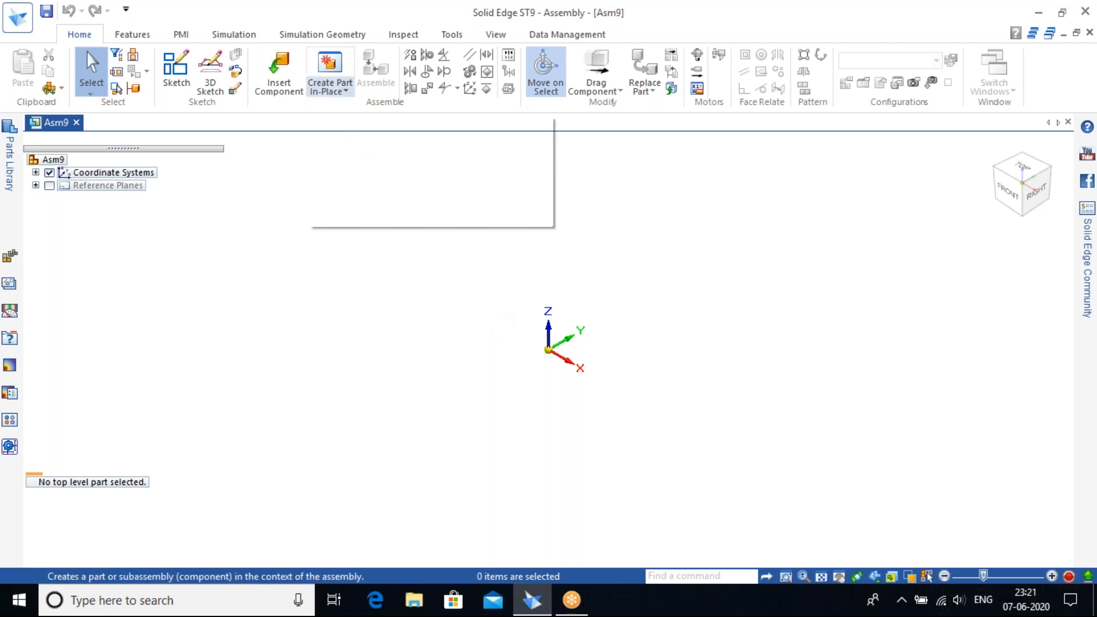
# Create a part in place in the new assembly, saving the assembly as Asm9 and the part as Part2 on the Desktop.
pyautogui.click(328, 86)
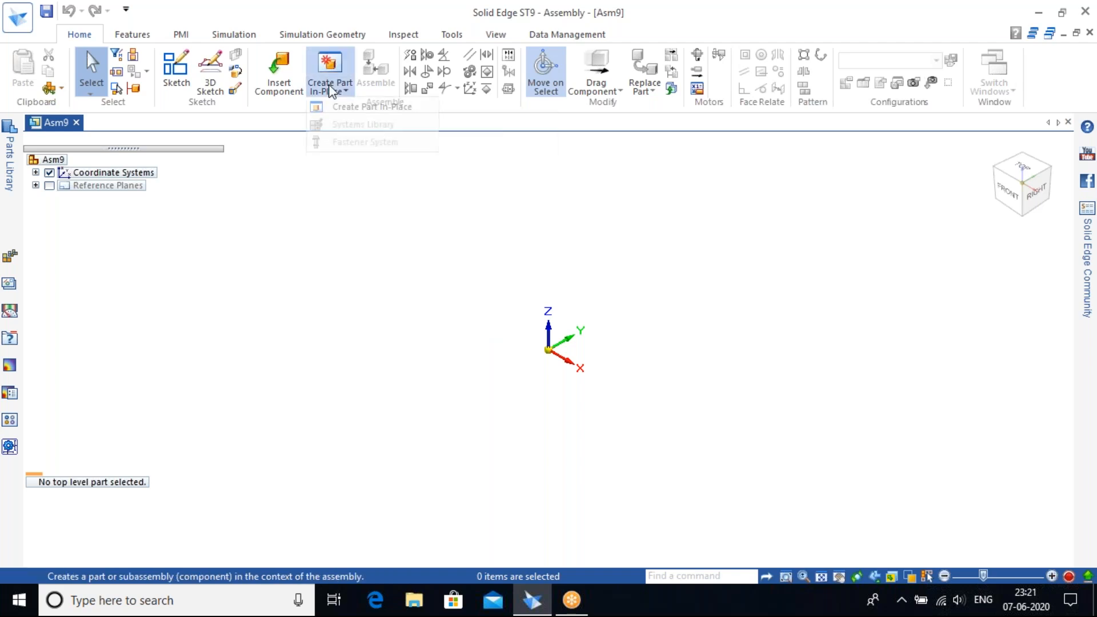
pyautogui.click(371, 109)
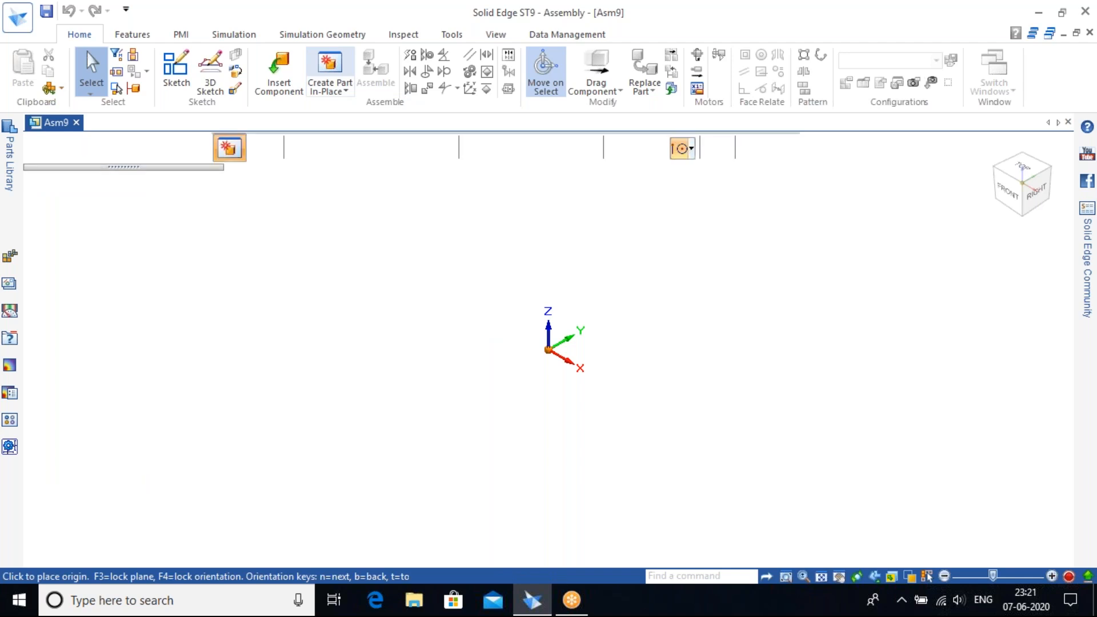
pyautogui.click(602, 333)
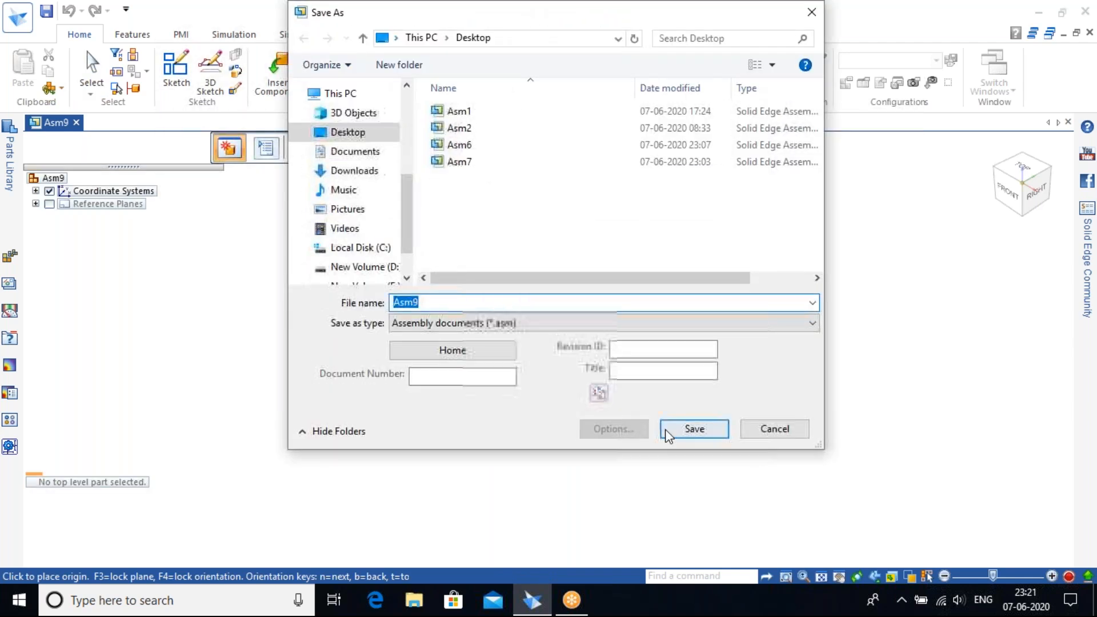
pyautogui.click(665, 429)
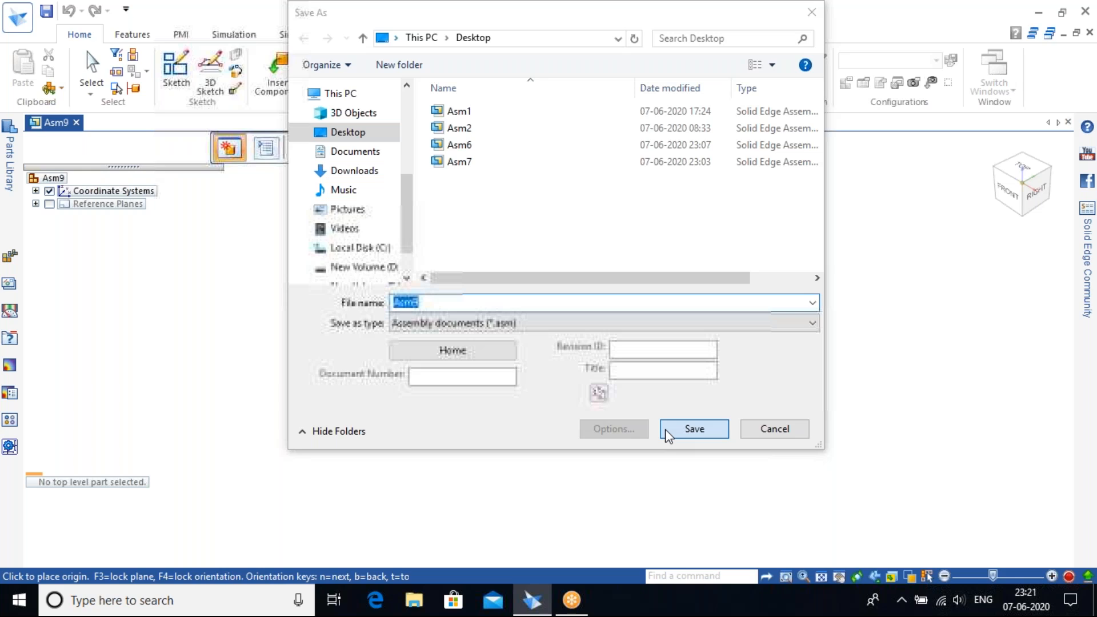
pyautogui.click(665, 430)
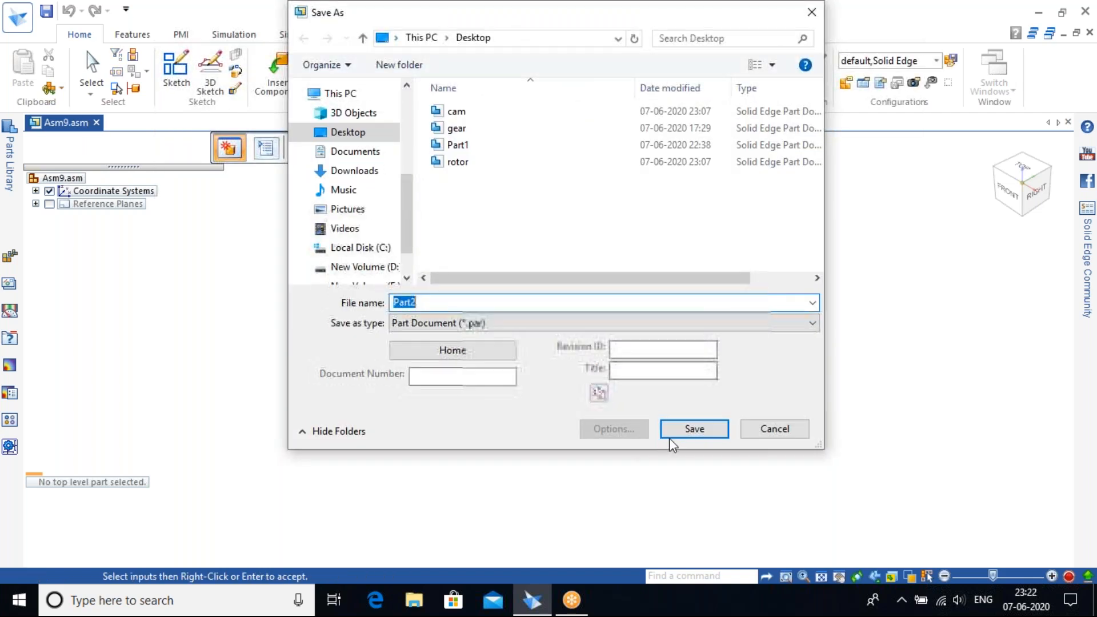
pyautogui.click(683, 430)
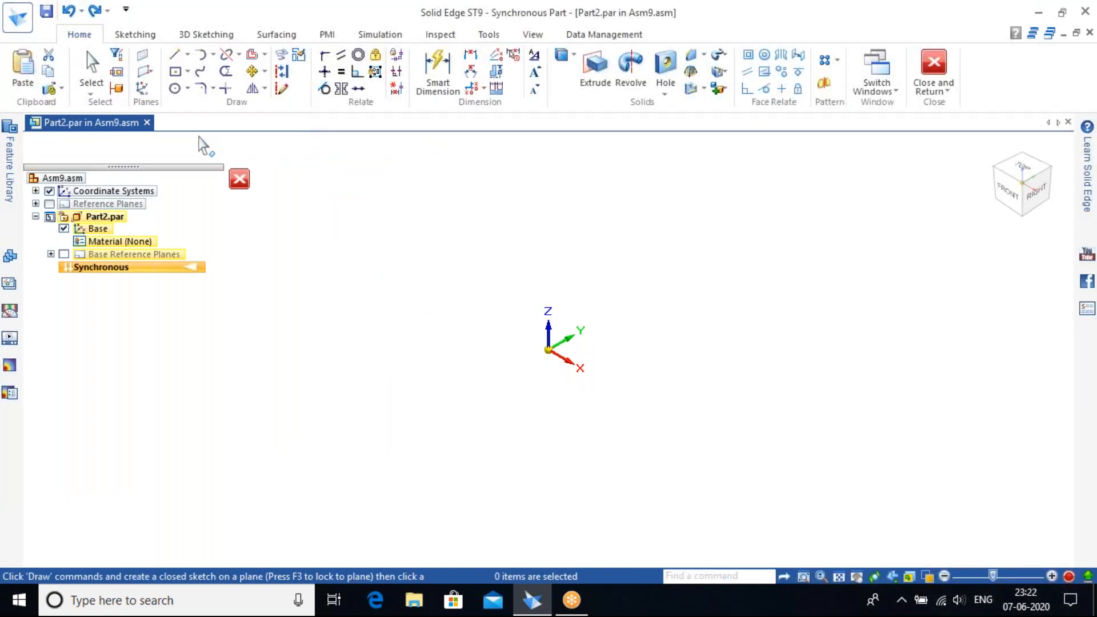
# Sketch a 100 mm diameter circle centred on the origin of the horizontal base plane.
pyautogui.click(172, 88)
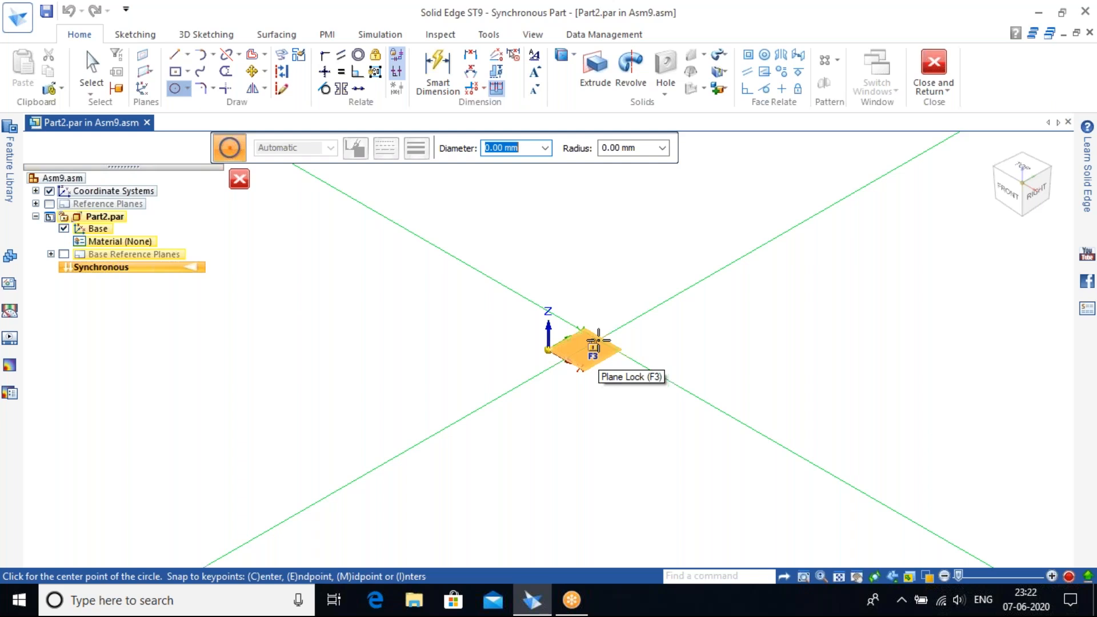
pyautogui.click(597, 341)
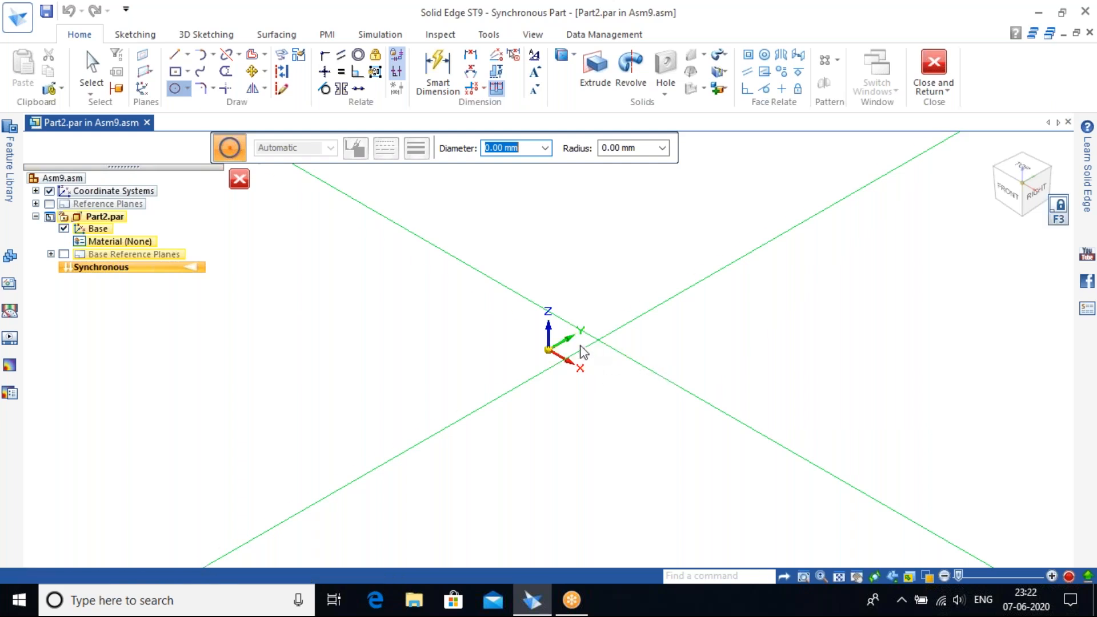
pyautogui.click(548, 349)
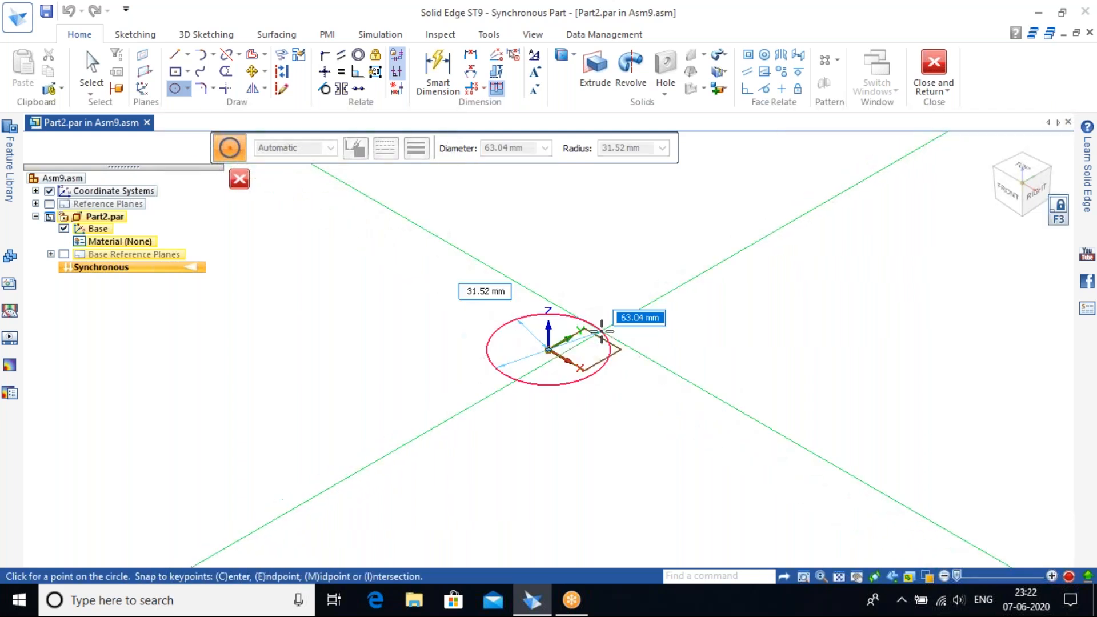
pyautogui.write('100')
pyautogui.press('Return')
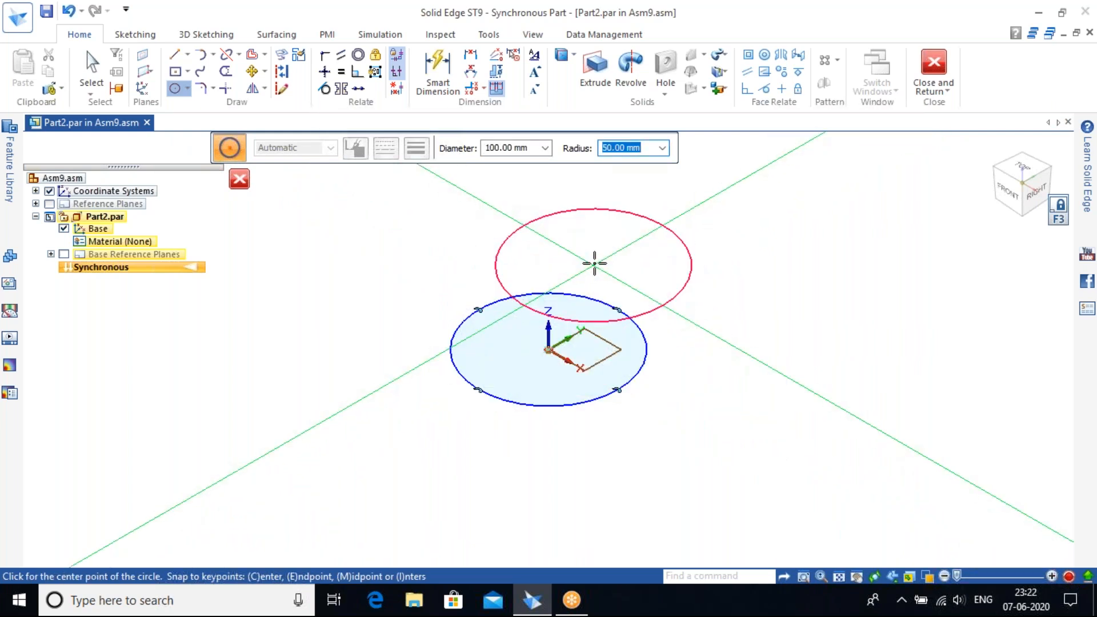
# Draw a concentric inner circle with a 40 mm diameter at the origin.
pyautogui.click(519, 150)
pyautogui.write('5')
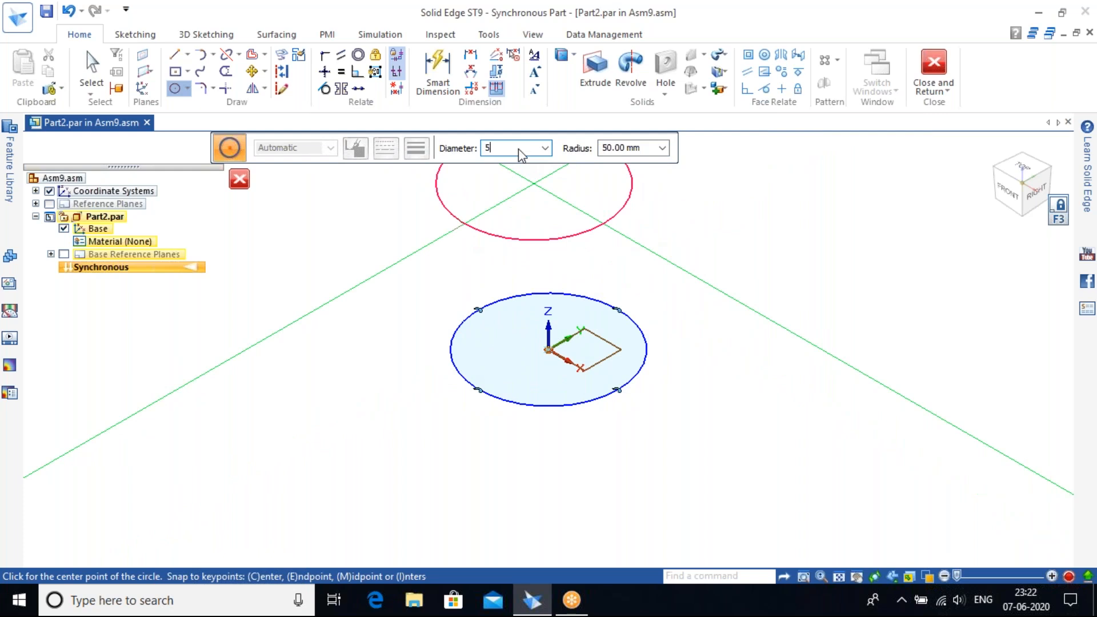
pyautogui.write('25')
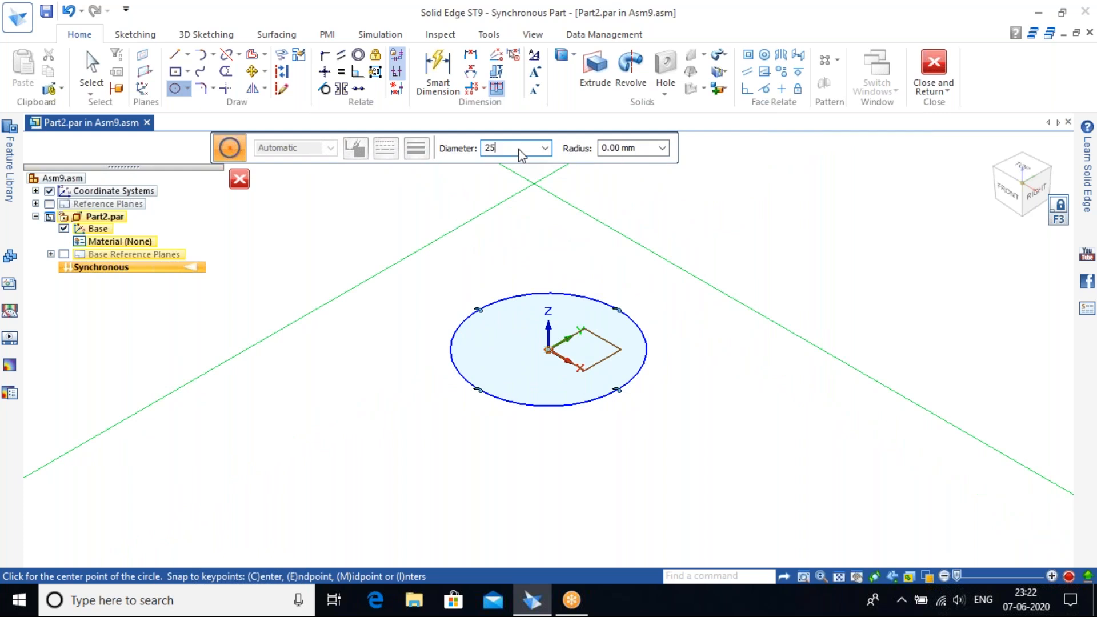
pyautogui.press('Return')
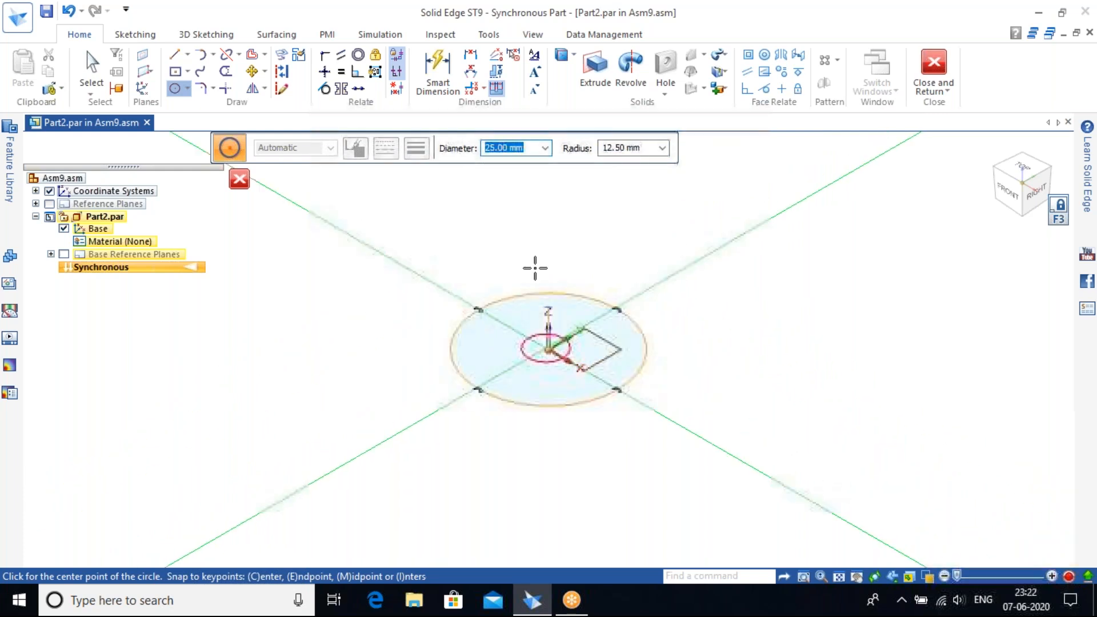
pyautogui.write('30')
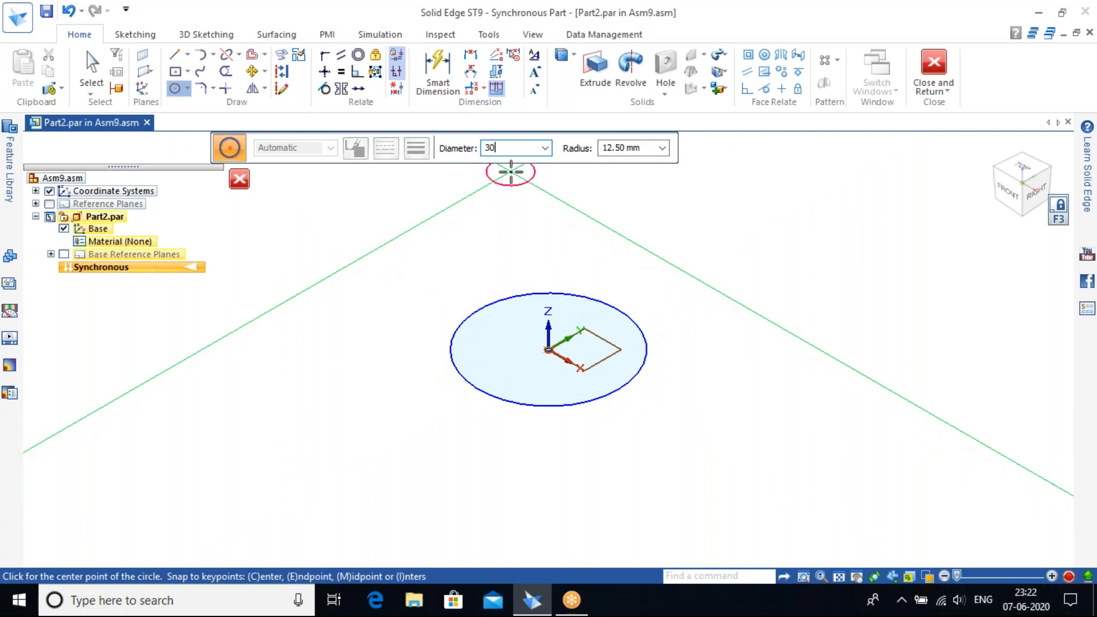
pyautogui.press('Return')
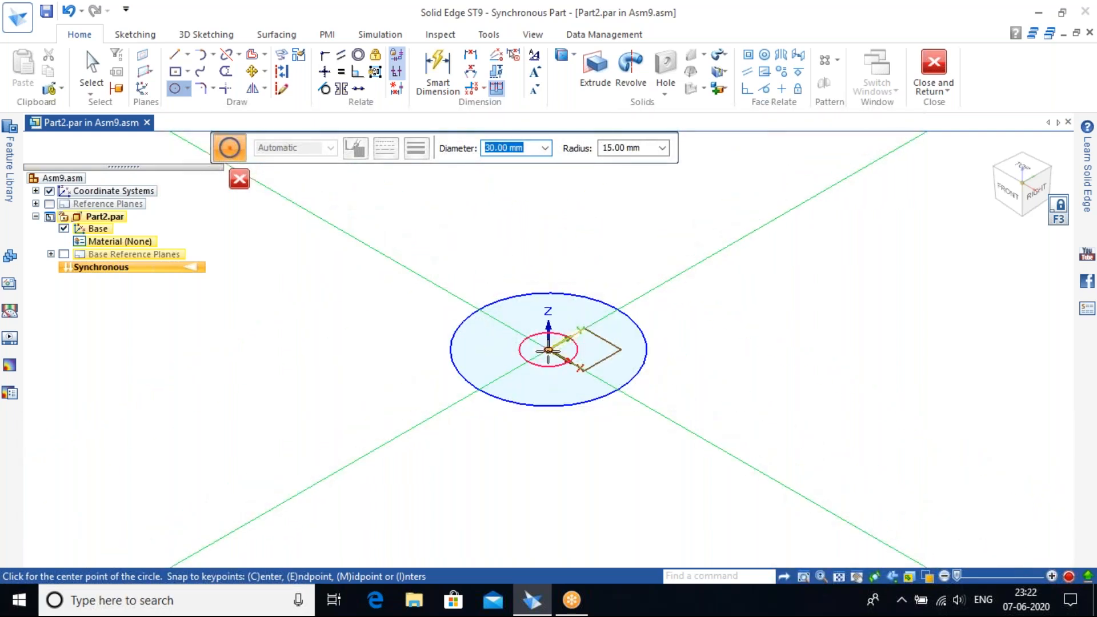
pyautogui.write('40')
pyautogui.press('Return')
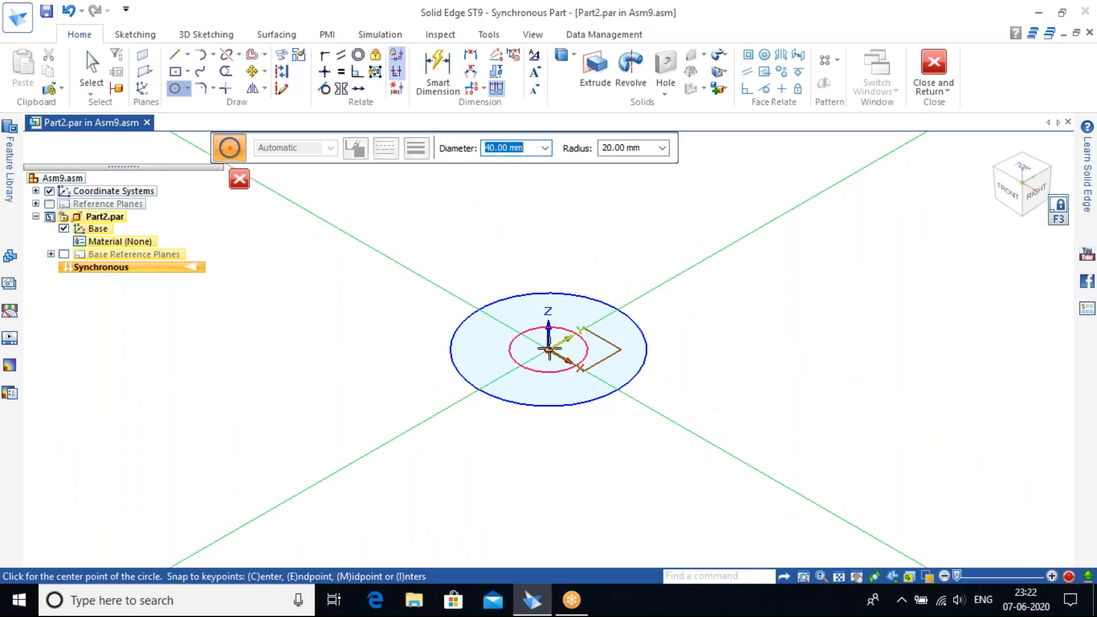
pyautogui.click(548, 348)
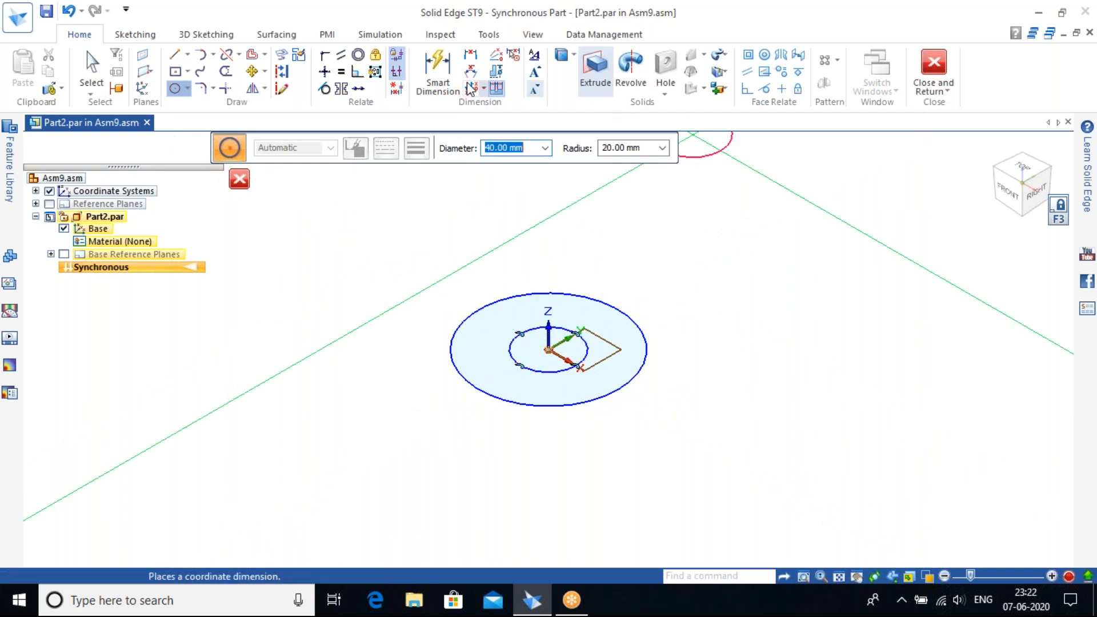
# Add diameter dimensions to the inner and outer circles with Smart Dimension.
pyautogui.click(425, 72)
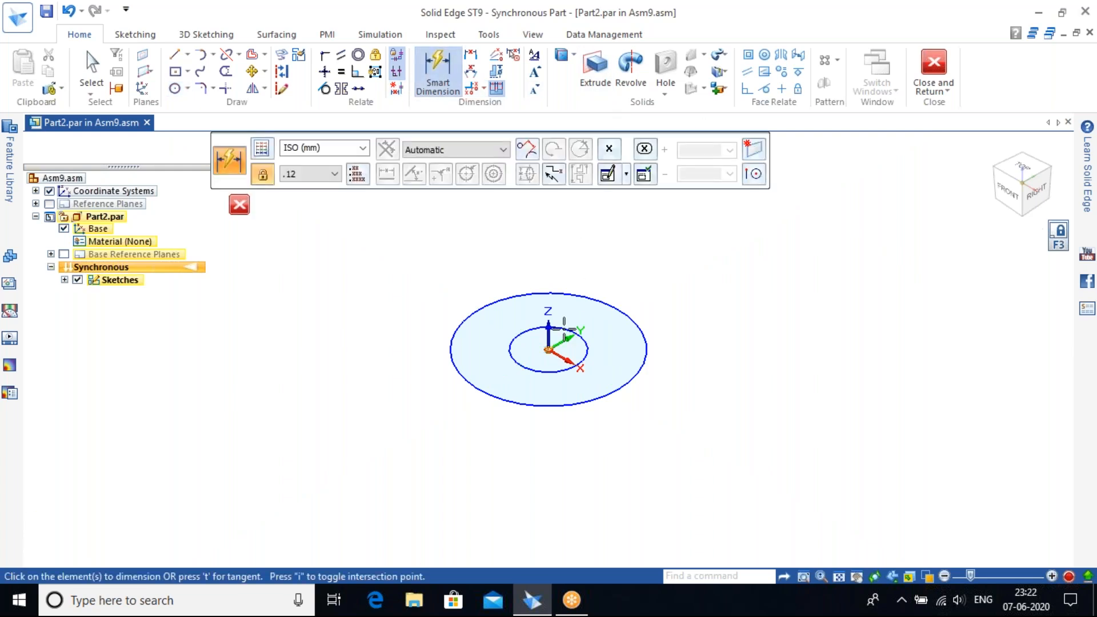
pyautogui.click(564, 326)
pyautogui.click(713, 307)
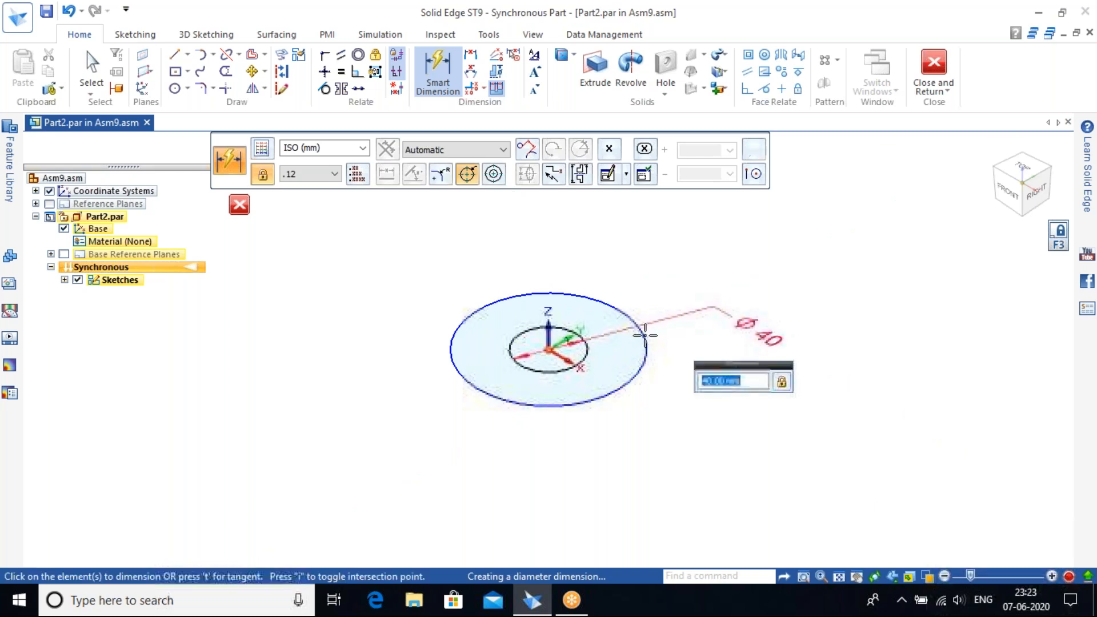
pyautogui.press('Return')
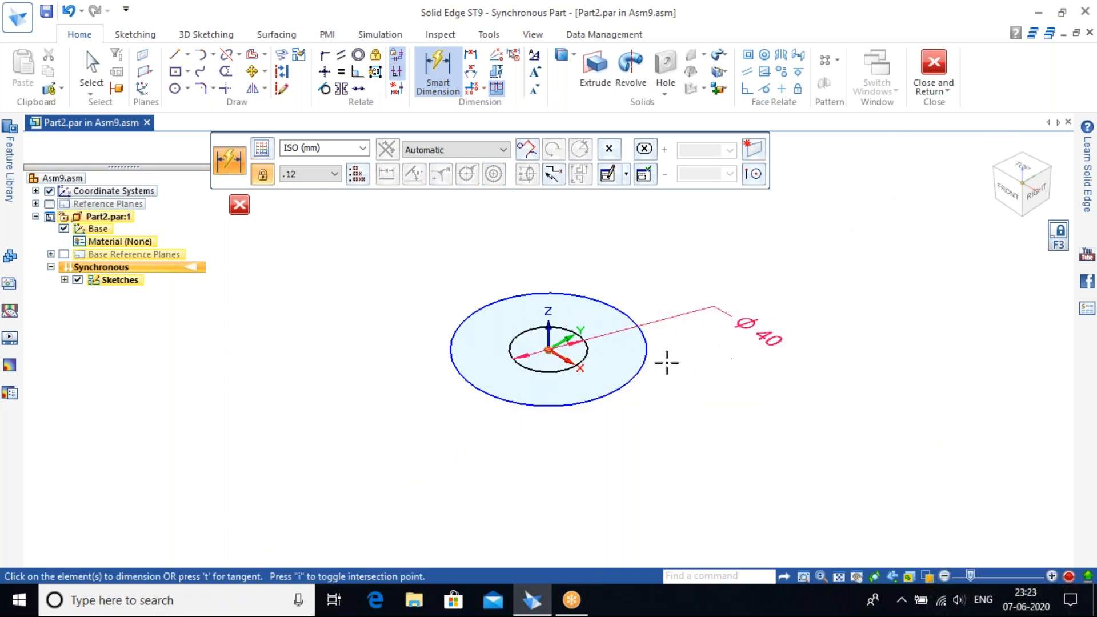
pyautogui.click(646, 341)
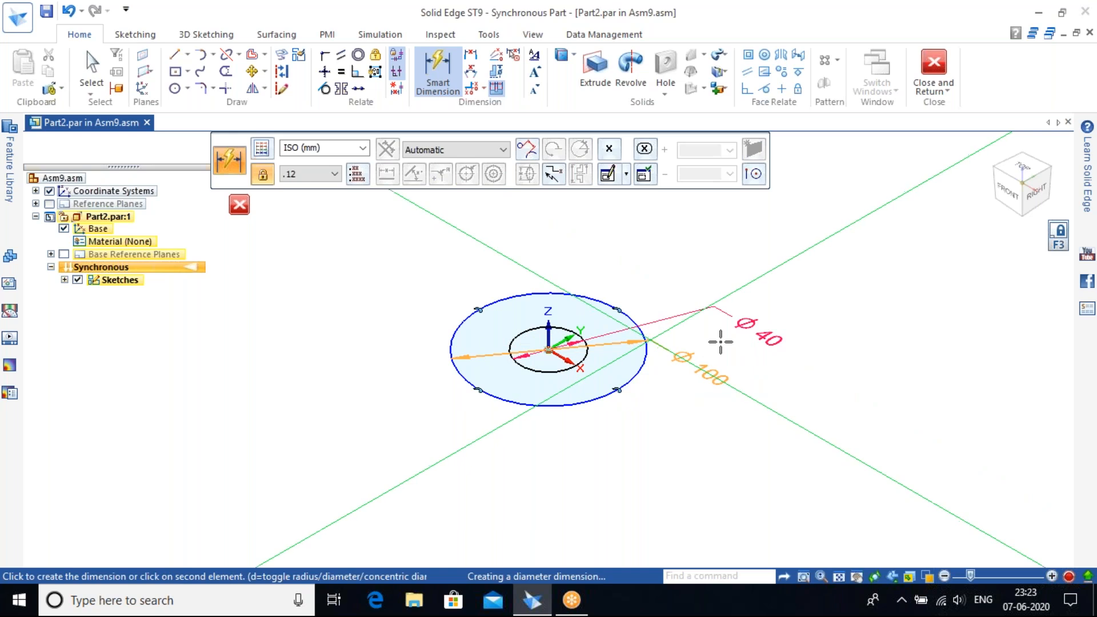
pyautogui.click(721, 343)
pyautogui.press('Escape')
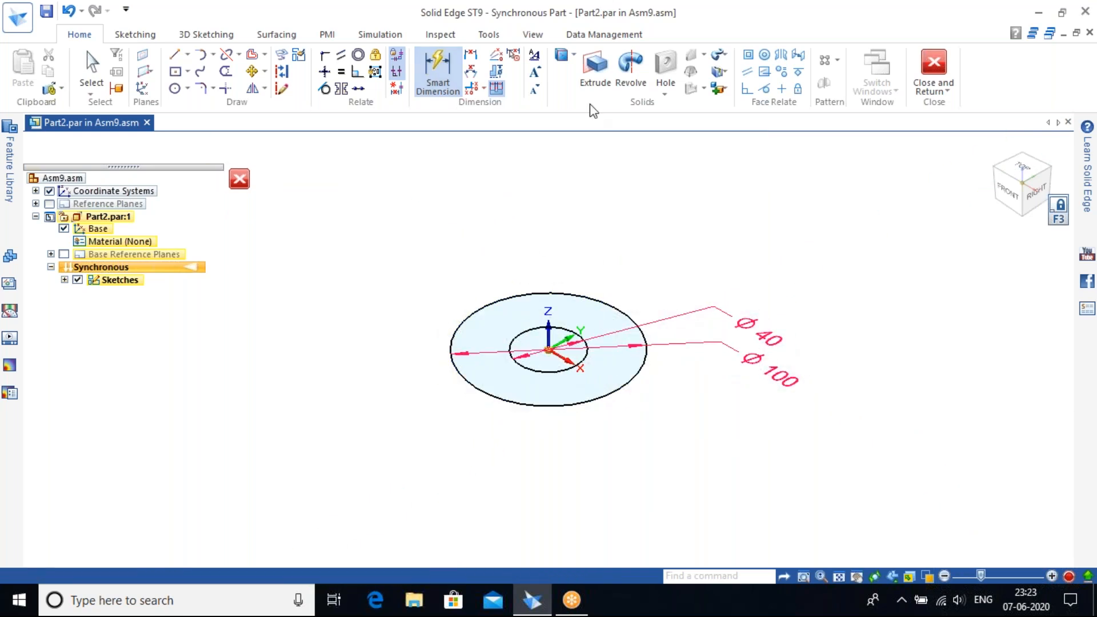
# Extrude the ring region between the circles upward by 20 mm, then close the part and return to the assembly.
pyautogui.click(595, 67)
pyautogui.click(616, 317)
pyautogui.rightClick(641, 267)
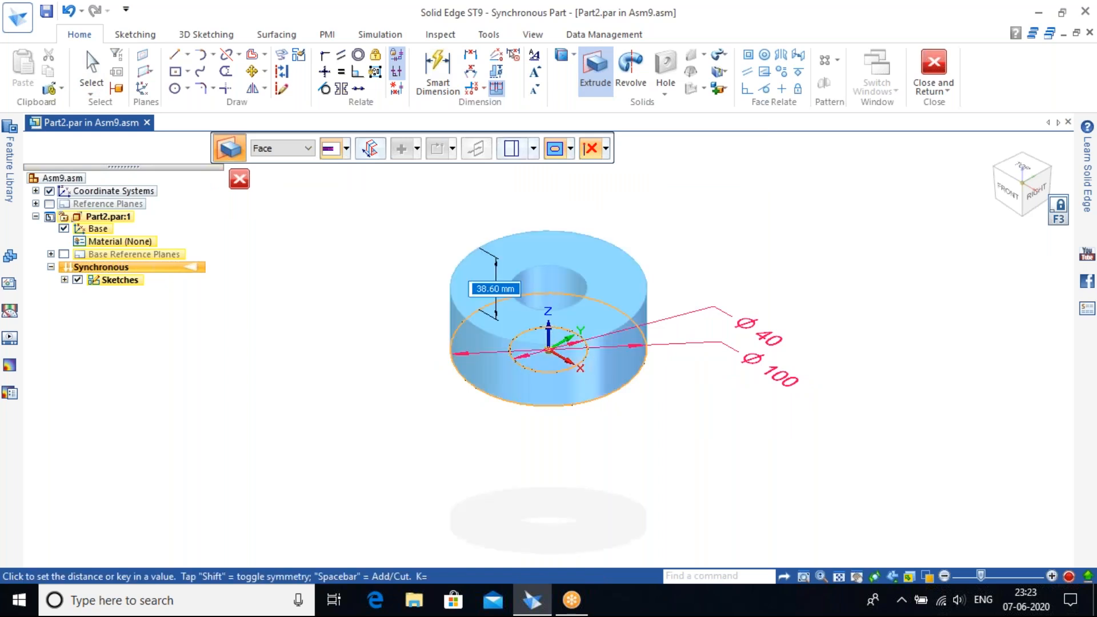
pyautogui.write('20')
pyautogui.press('Return')
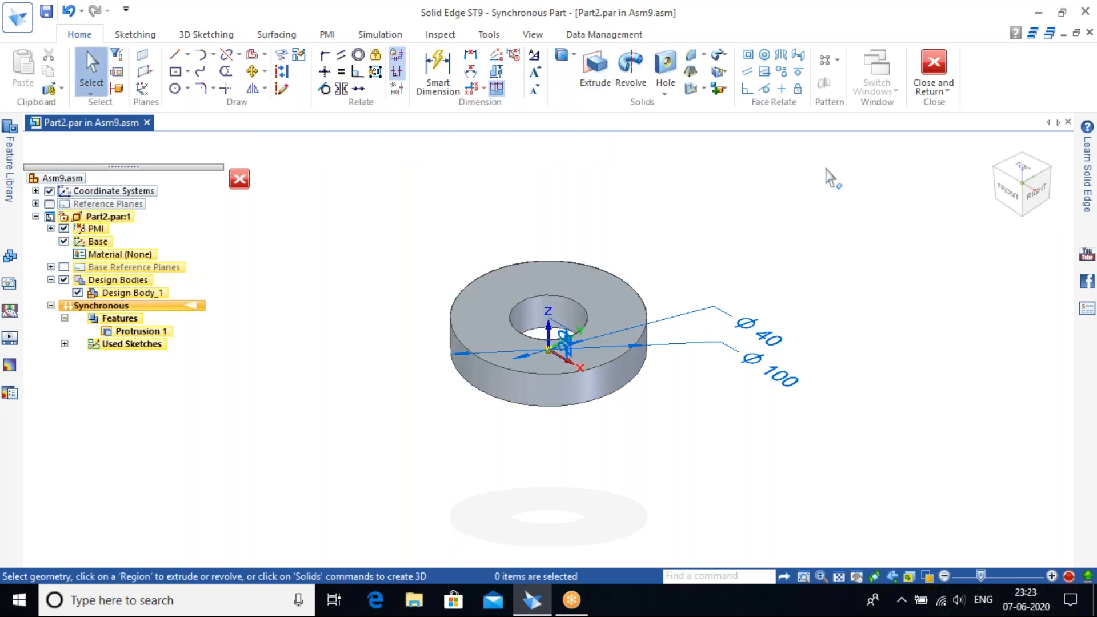
pyautogui.click(934, 62)
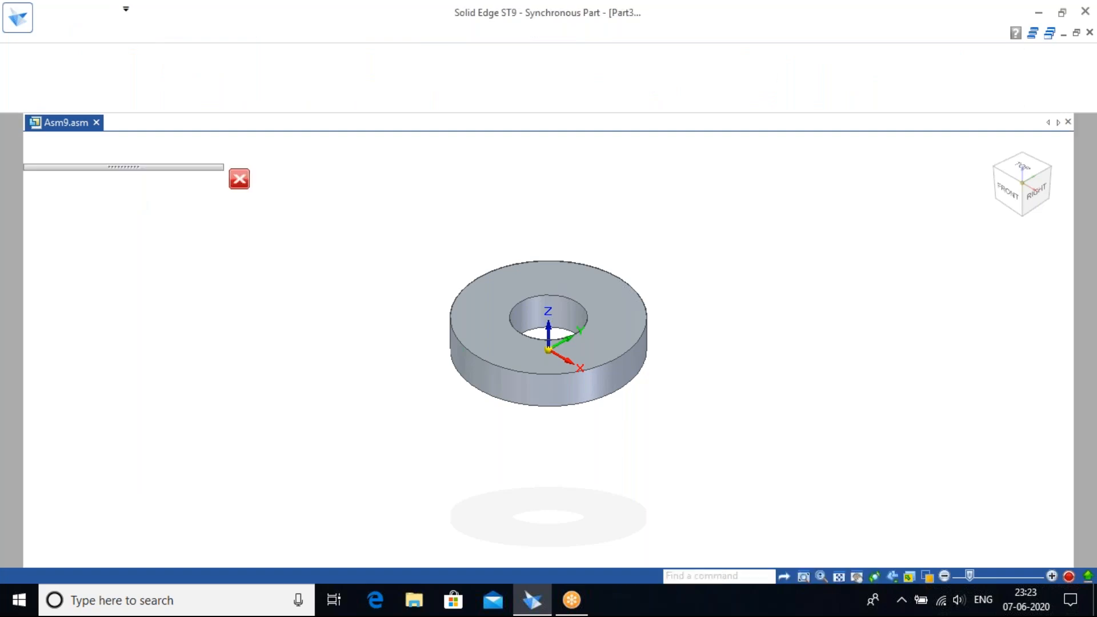
# Sketch a circle in the new Part3 beside the ring and extrude it into a 100 mm tall cylinder.
pyautogui.keyDown('shift'); pyautogui.moveTo(772, 349); pyautogui.dragTo(594, 400, button='middle'); pyautogui.keyUp('shift')
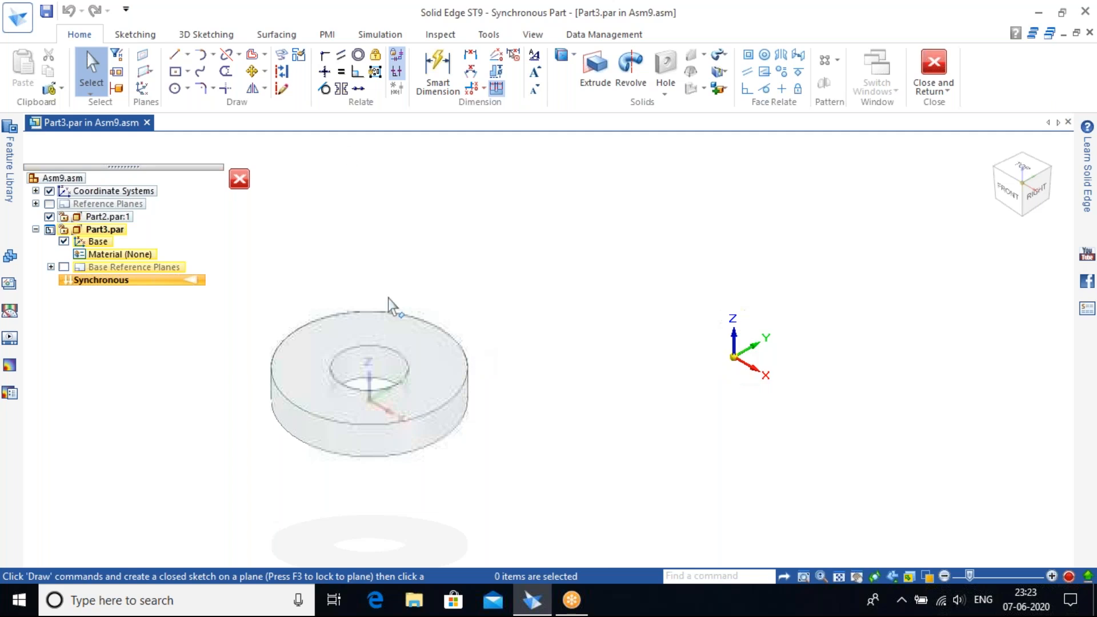
pyautogui.click(175, 89)
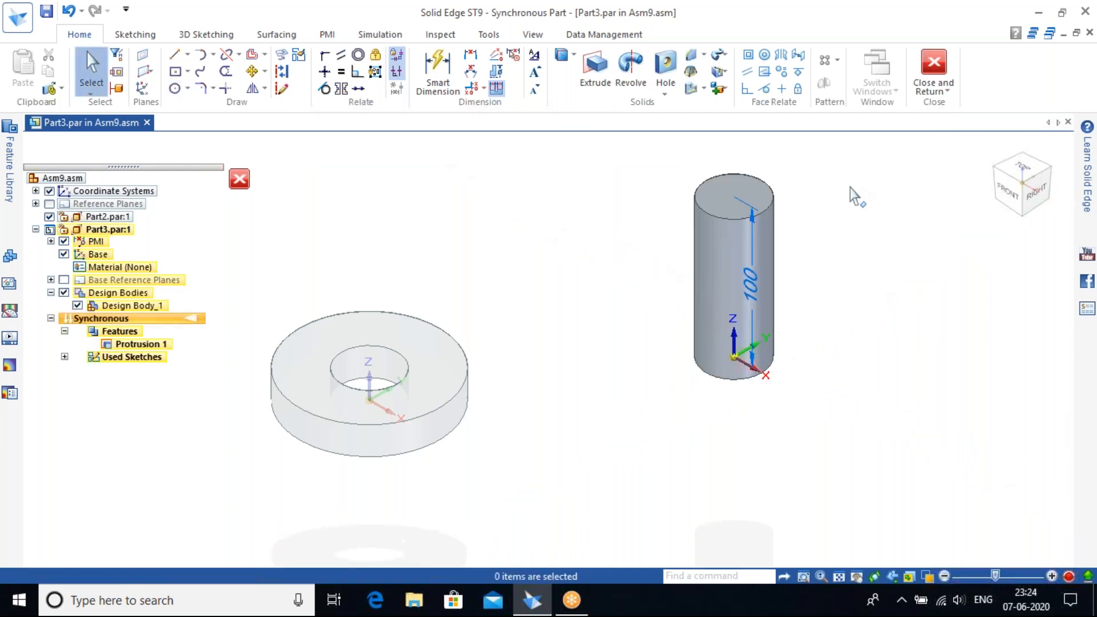
# Draw a six-sided polygon by center on the cylinder's top face, about 37 mm from centre to side midpoint.
pyautogui.keyDown('shift'); pyautogui.moveTo(852, 196); pyautogui.dragTo(776, 264, button='middle'); pyautogui.keyUp('shift')
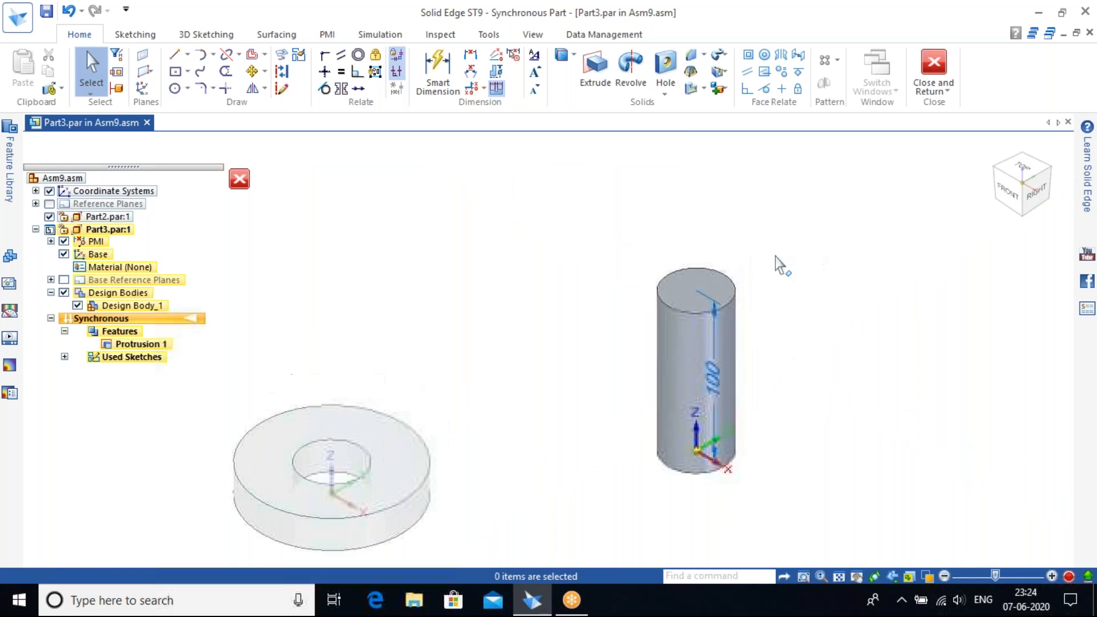
pyautogui.click(188, 73)
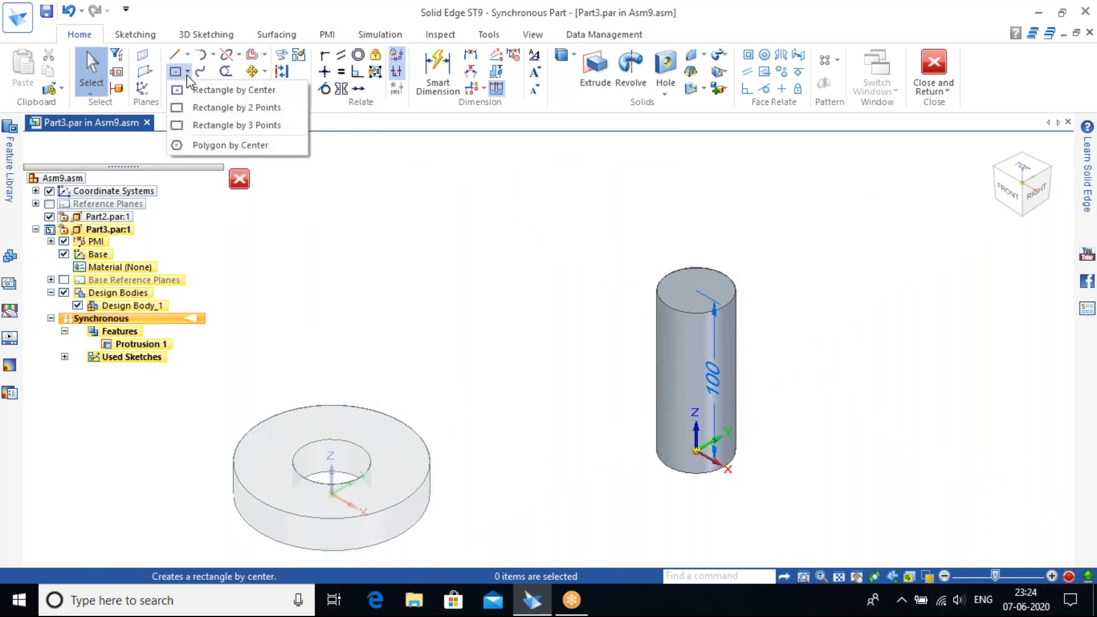
pyautogui.click(198, 144)
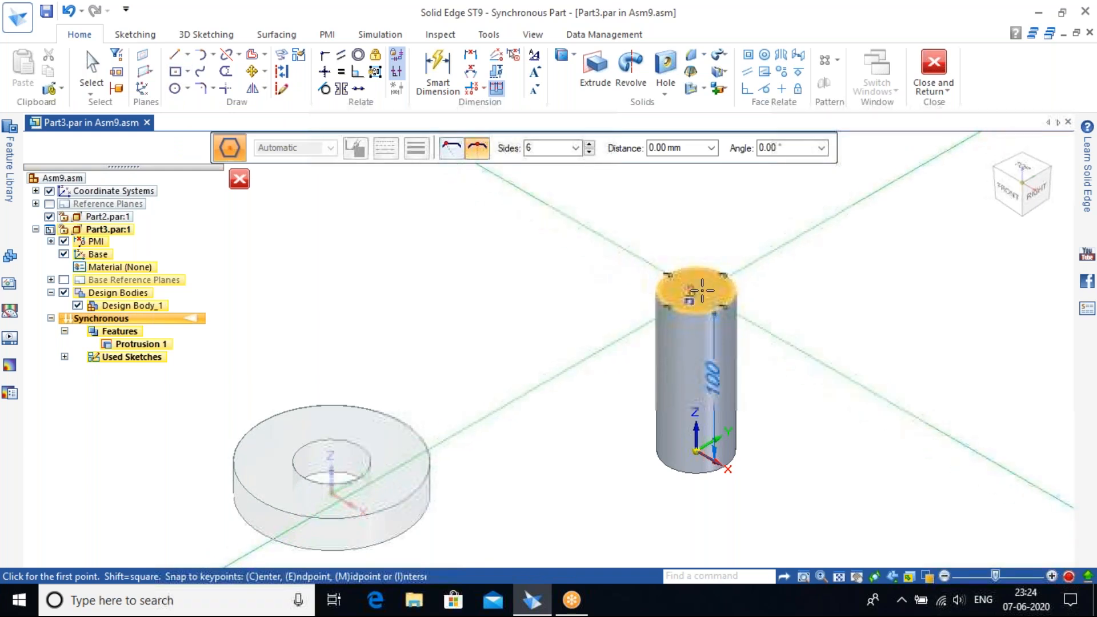
pyautogui.click(697, 290)
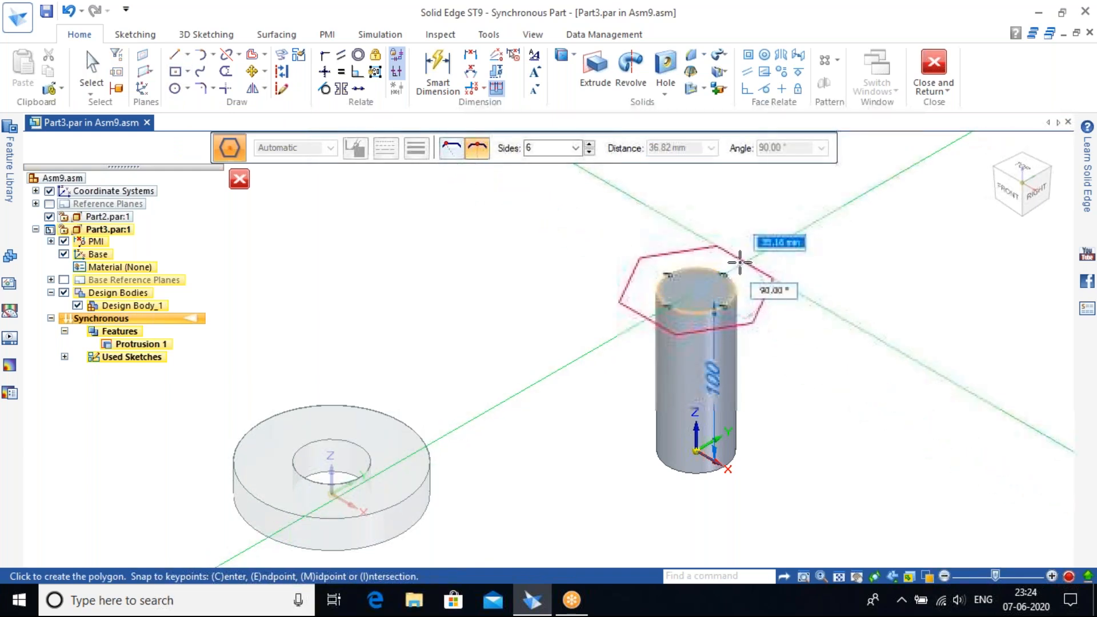
pyautogui.click(740, 258)
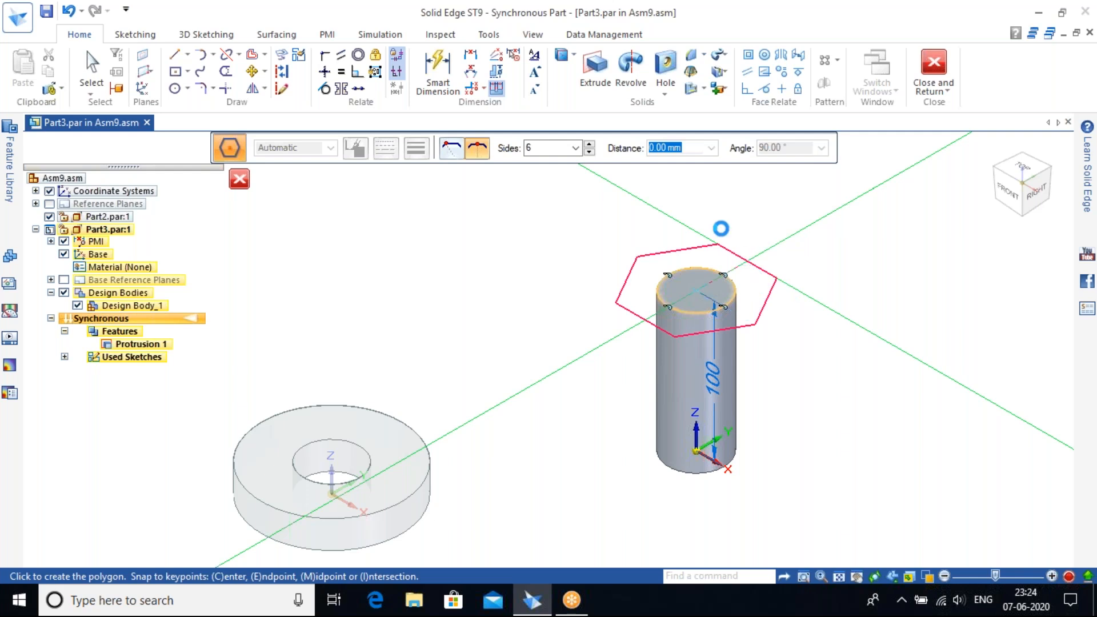
# Extrude the full hexagon region upward by 20 mm to form the bolt head, then close the part and return to the assembly.
pyautogui.click(579, 71)
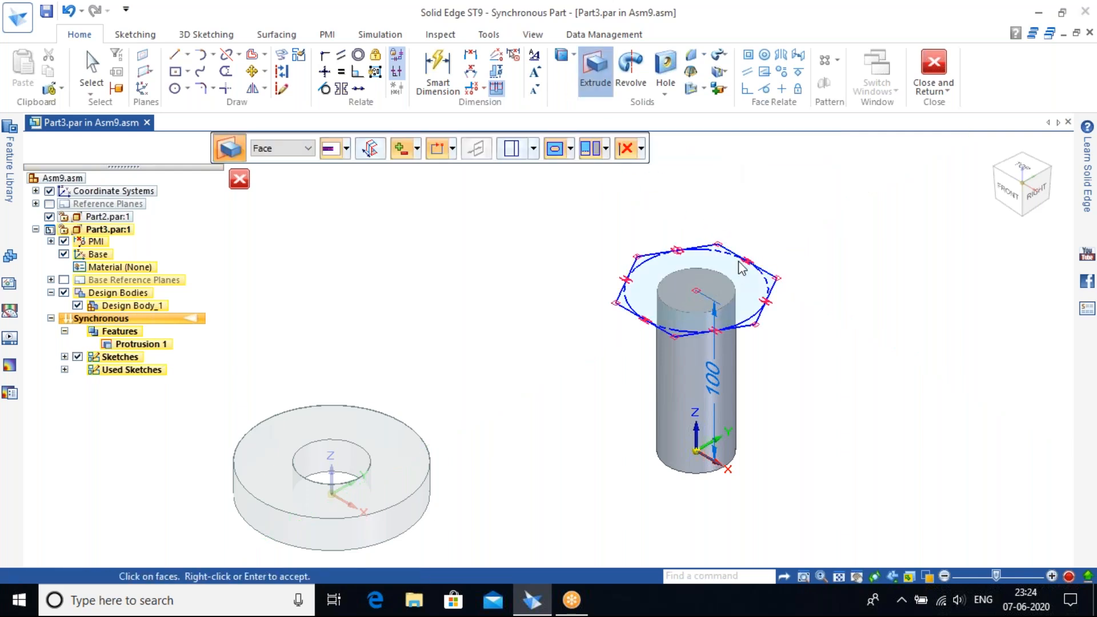
pyautogui.click(737, 265)
pyautogui.click(714, 284)
pyautogui.rightClick(813, 234)
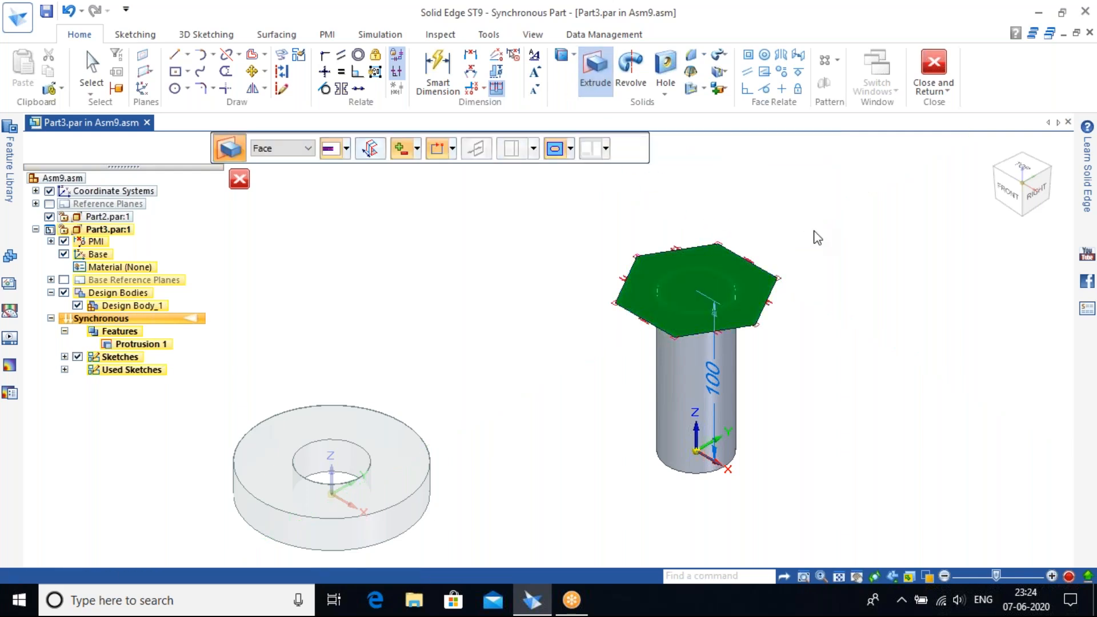
pyautogui.write('20')
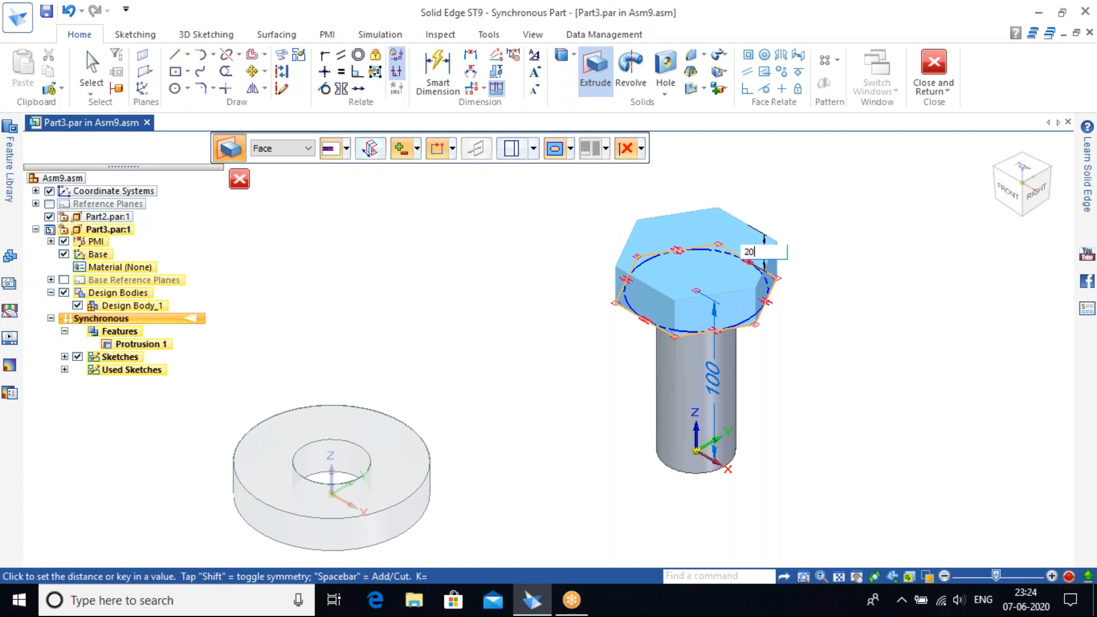
pyautogui.press('Return')
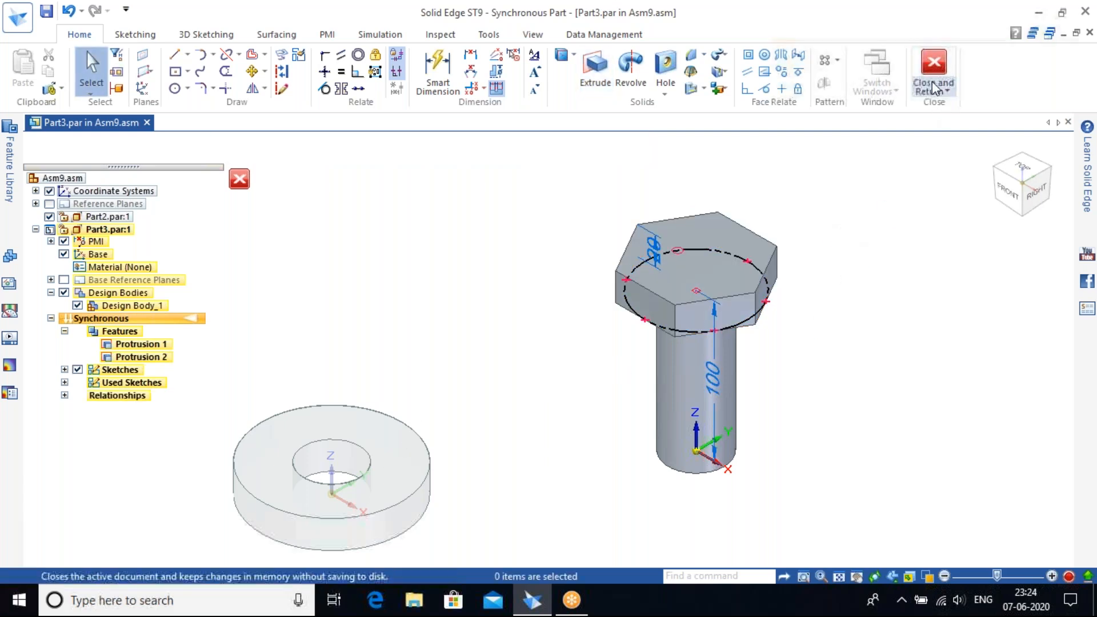
pyautogui.click(933, 64)
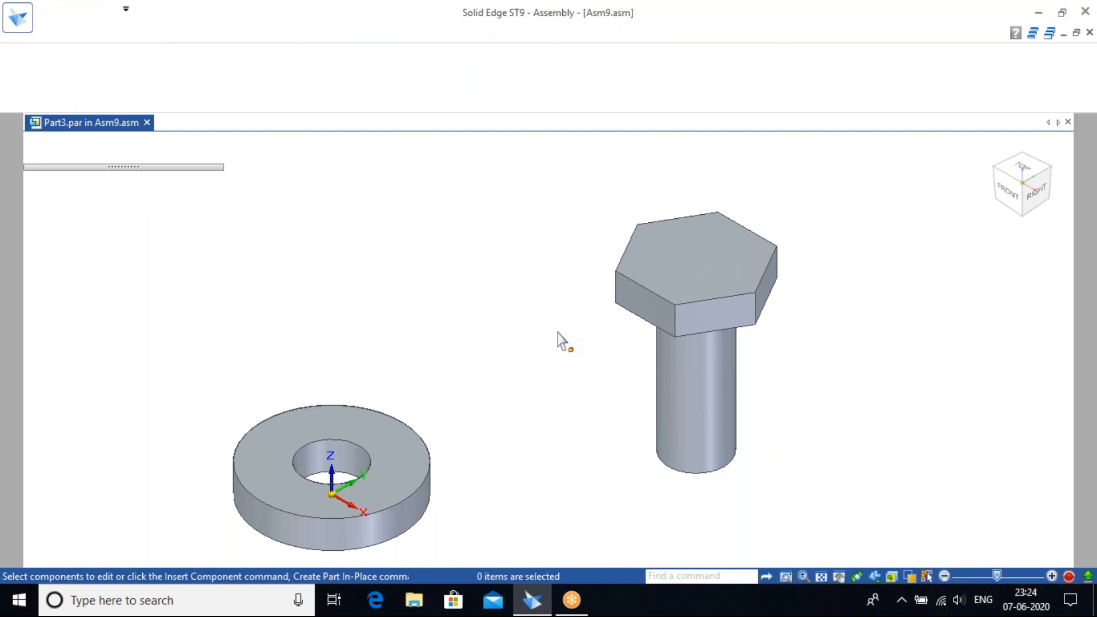
# Align the bolt's cylindrical shank axially with the ring's hole using FlashFit.
pyautogui.keyDown('shift'); pyautogui.moveTo(528, 339); pyautogui.dragTo(602, 342, button='middle'); pyautogui.keyUp('shift')
pyautogui.scroll(1, 601, 340)
pyautogui.scroll(-4, 601, 340)
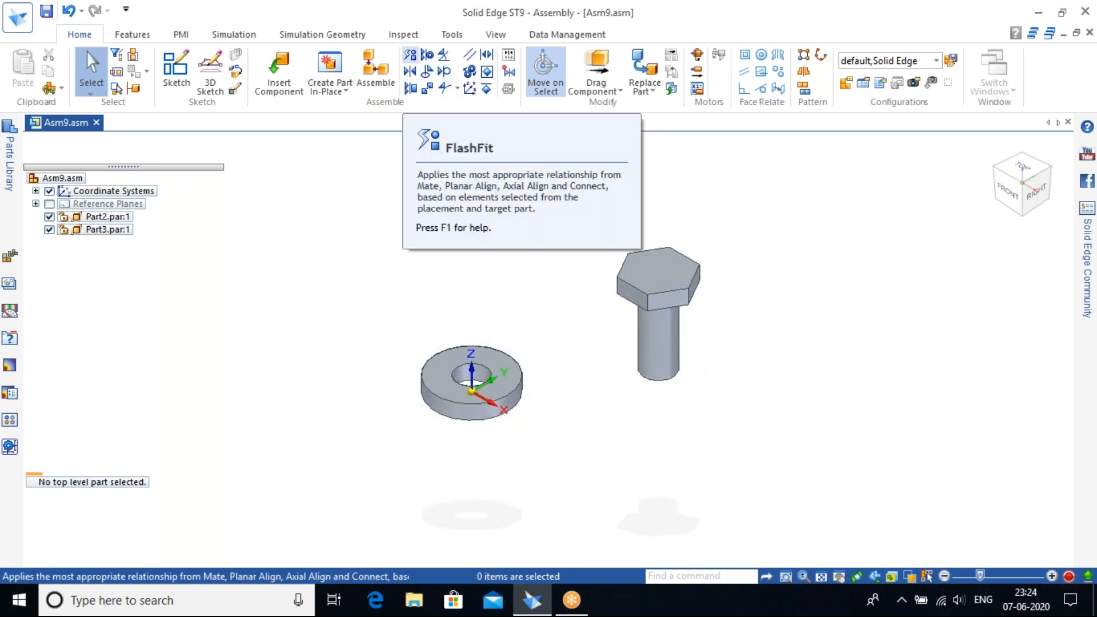
pyautogui.click(409, 54)
pyautogui.click(655, 348)
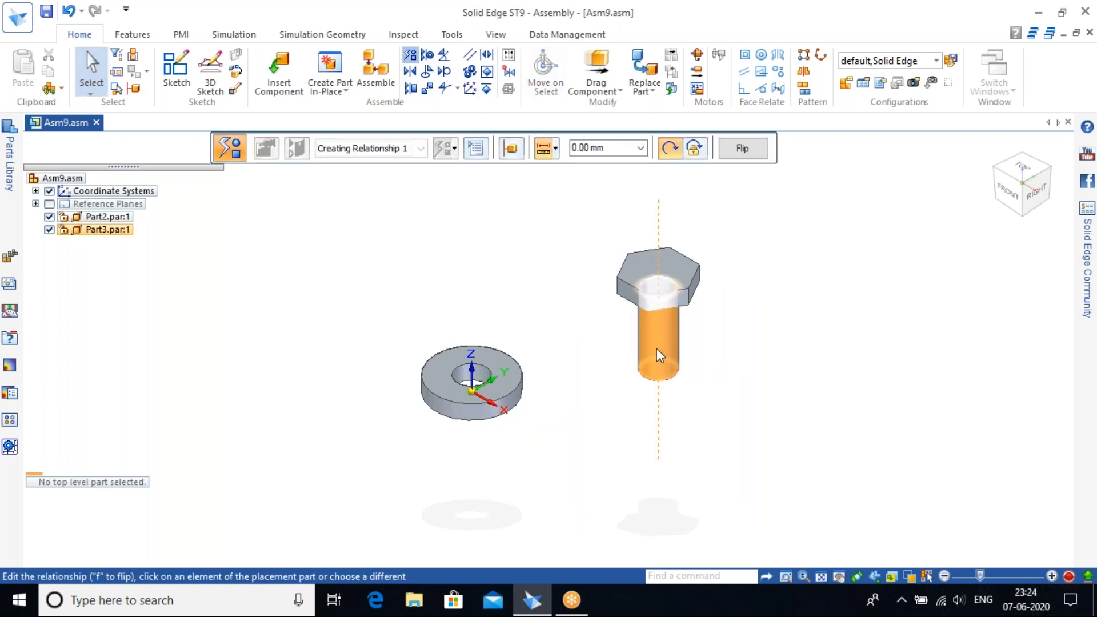
pyautogui.click(468, 365)
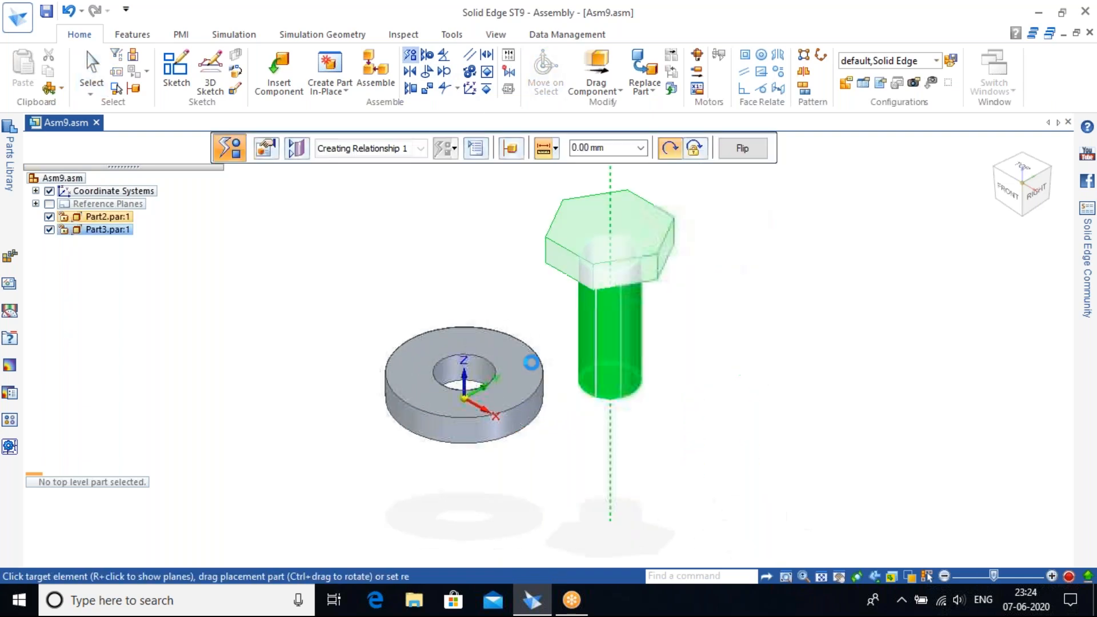
# Mate the underside of the bolt head to the ring's top face with a 0.00 mm offset.
pyautogui.moveTo(552, 301); pyautogui.dragTo(542, 176, button='middle')
pyautogui.click(509, 267)
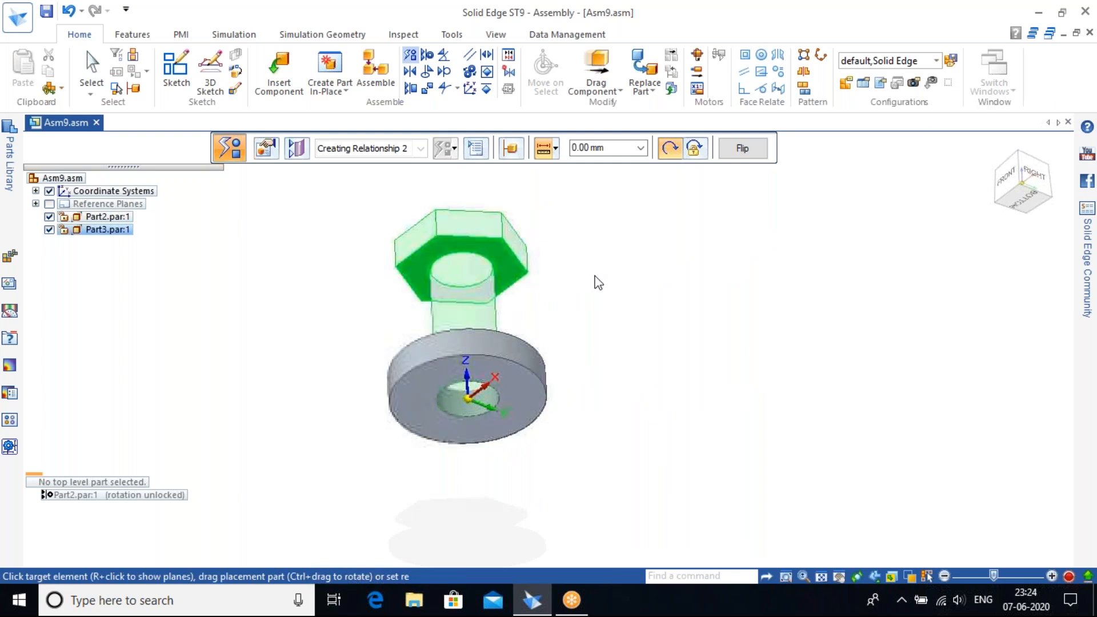
pyautogui.moveTo(596, 283); pyautogui.dragTo(558, 407, button='middle')
pyautogui.click(546, 371)
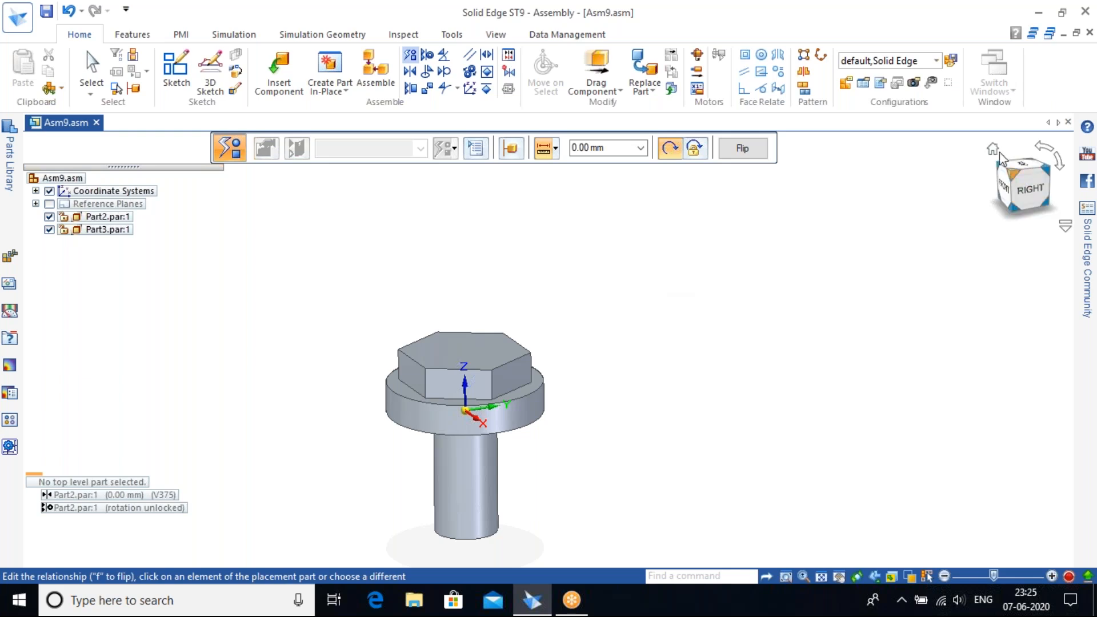
pyautogui.moveTo(648, 416); pyautogui.dragTo(397, 346, button='middle')
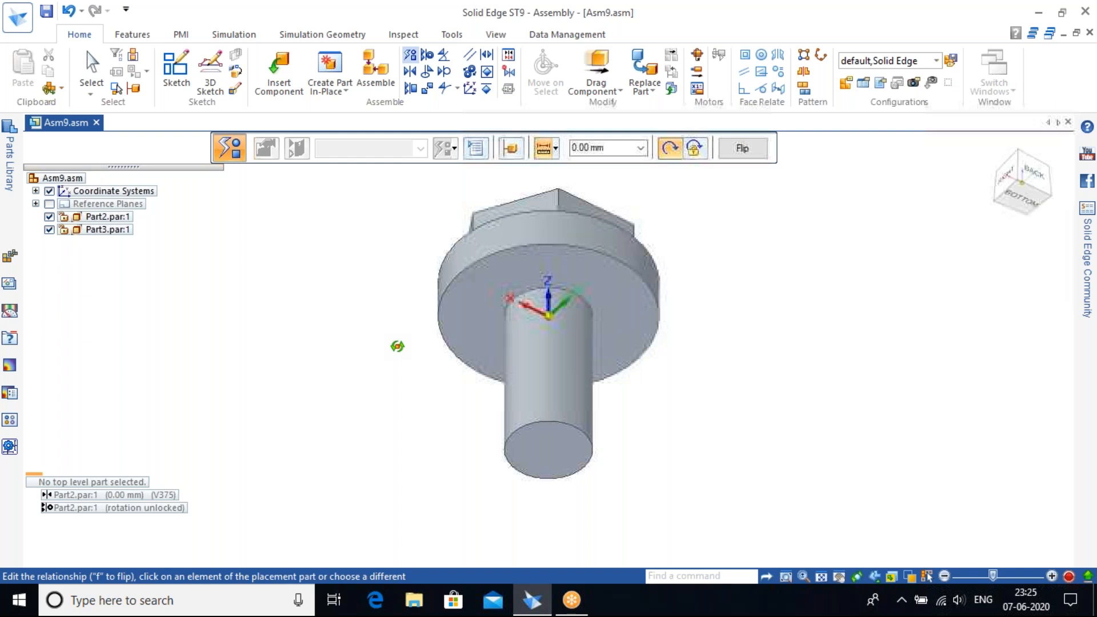
pyautogui.hotkey('ctrl', 'r')
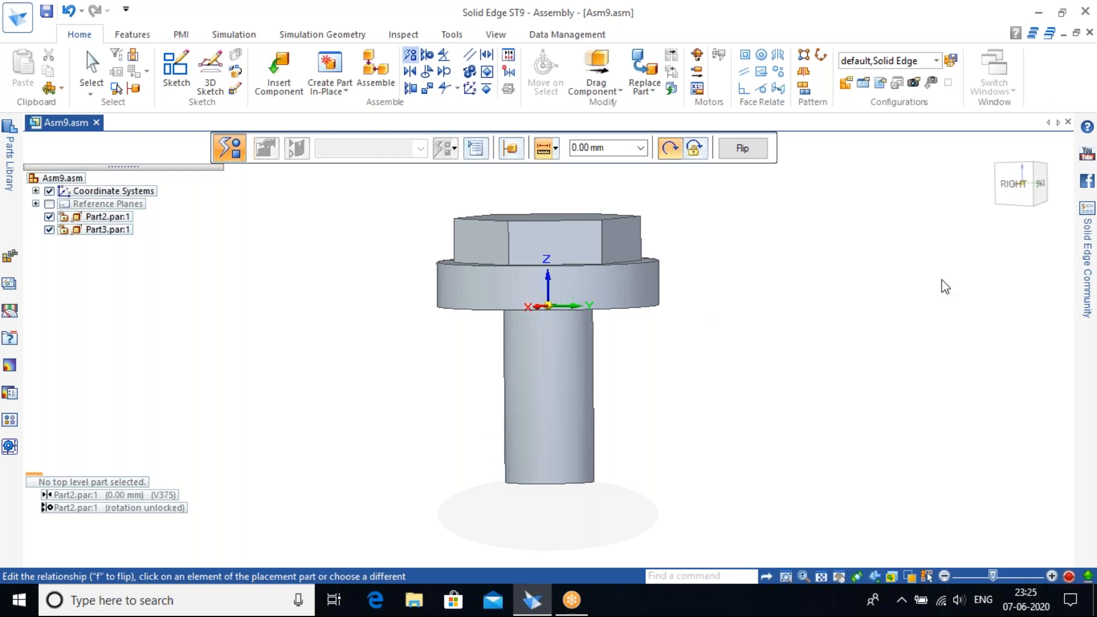
pyautogui.click(991, 149)
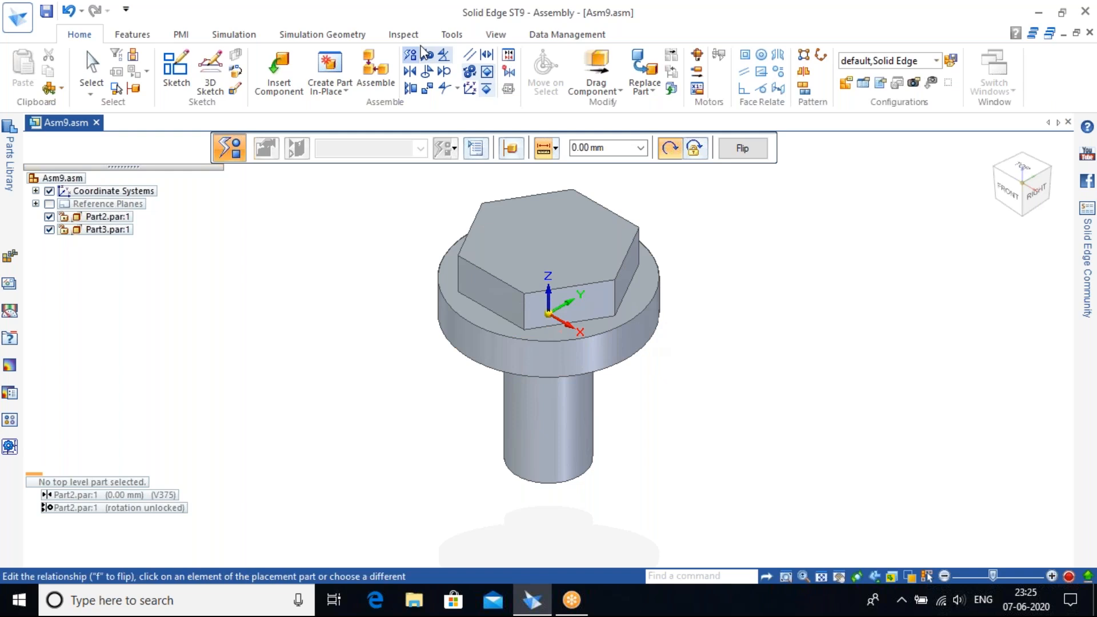
# Switch to the Explode-Render-Animate environment and create a new configuration named EX.
pyautogui.click(451, 34)
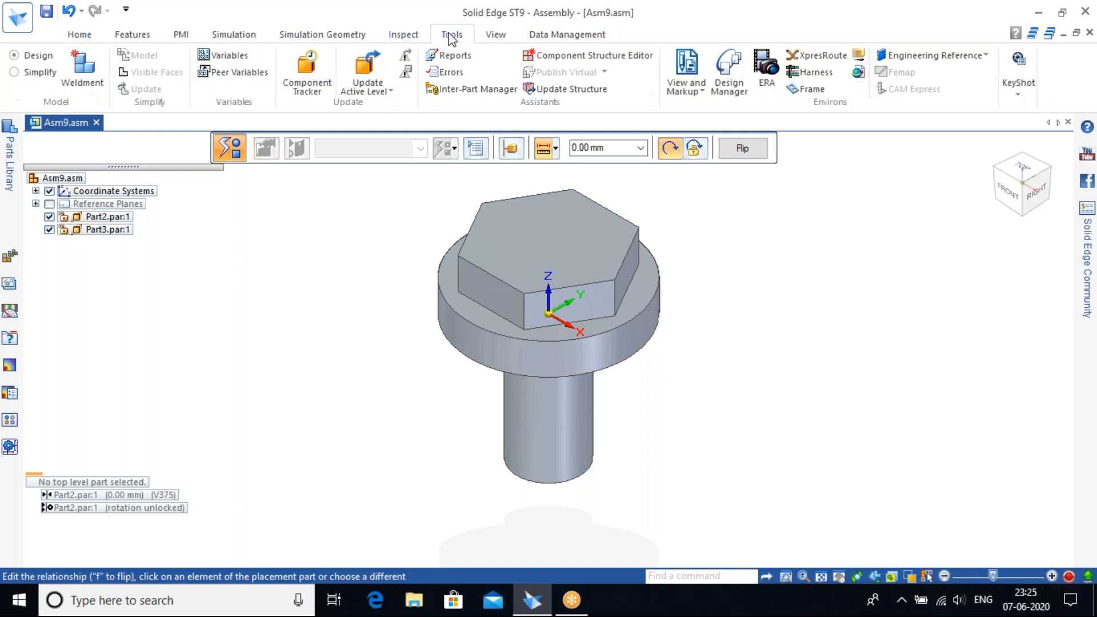
pyautogui.click(766, 71)
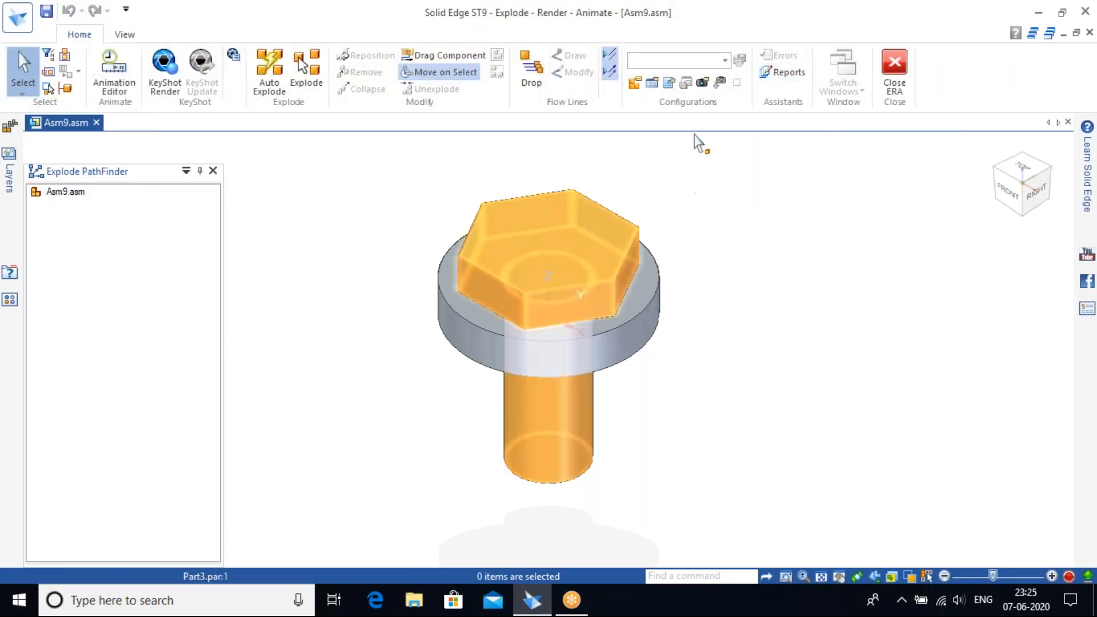
pyautogui.click(739, 60)
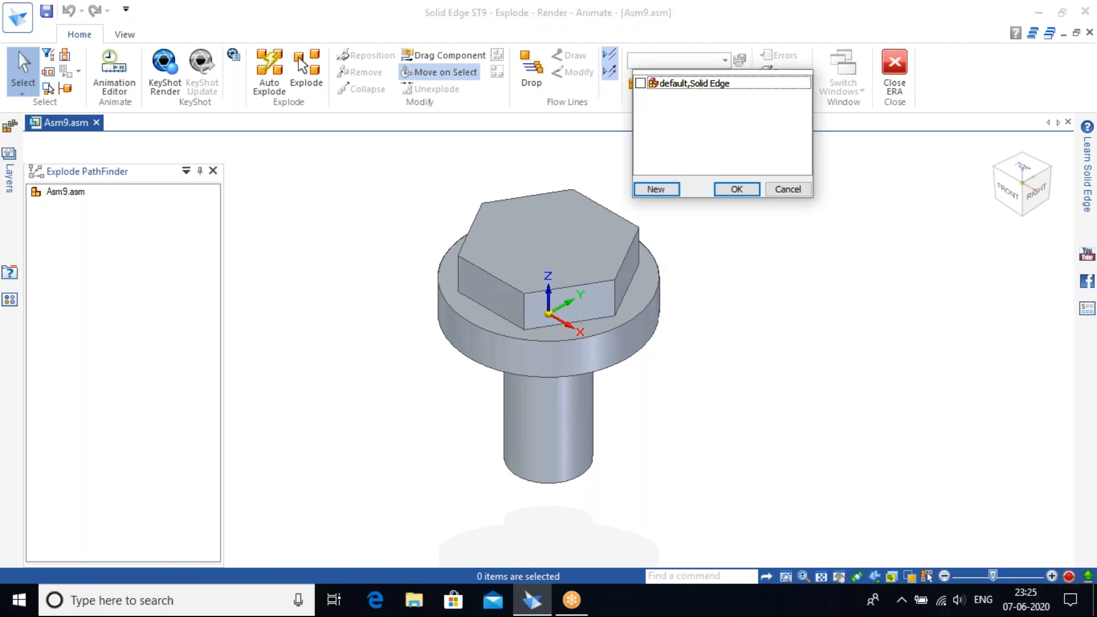
pyautogui.click(726, 61)
pyautogui.click(726, 61)
pyautogui.click(656, 190)
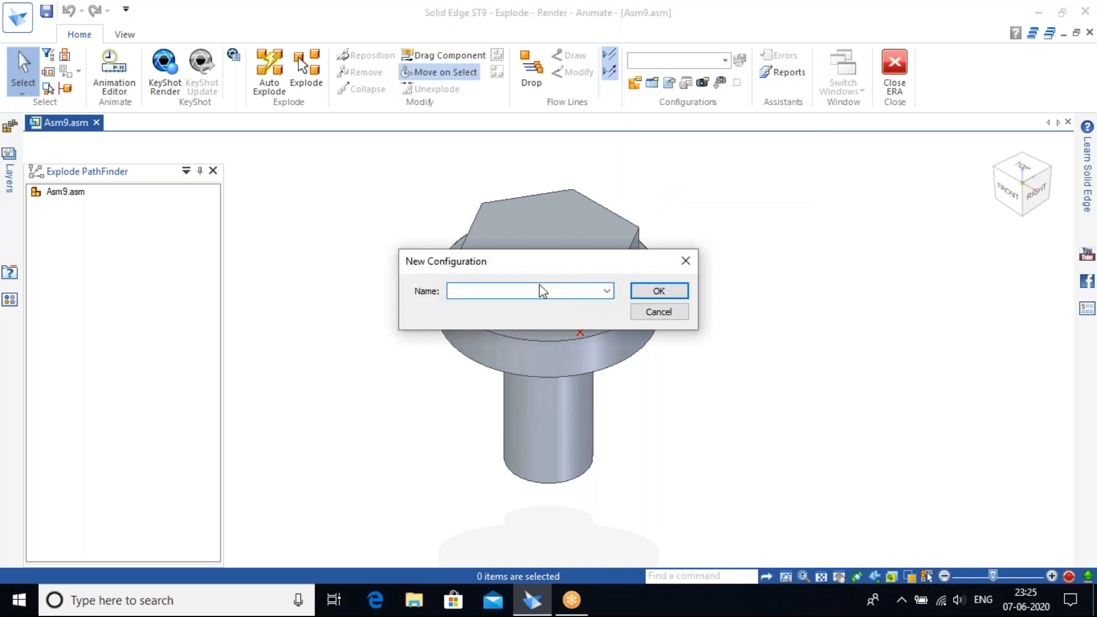
pyautogui.write('EX')
pyautogui.click(657, 290)
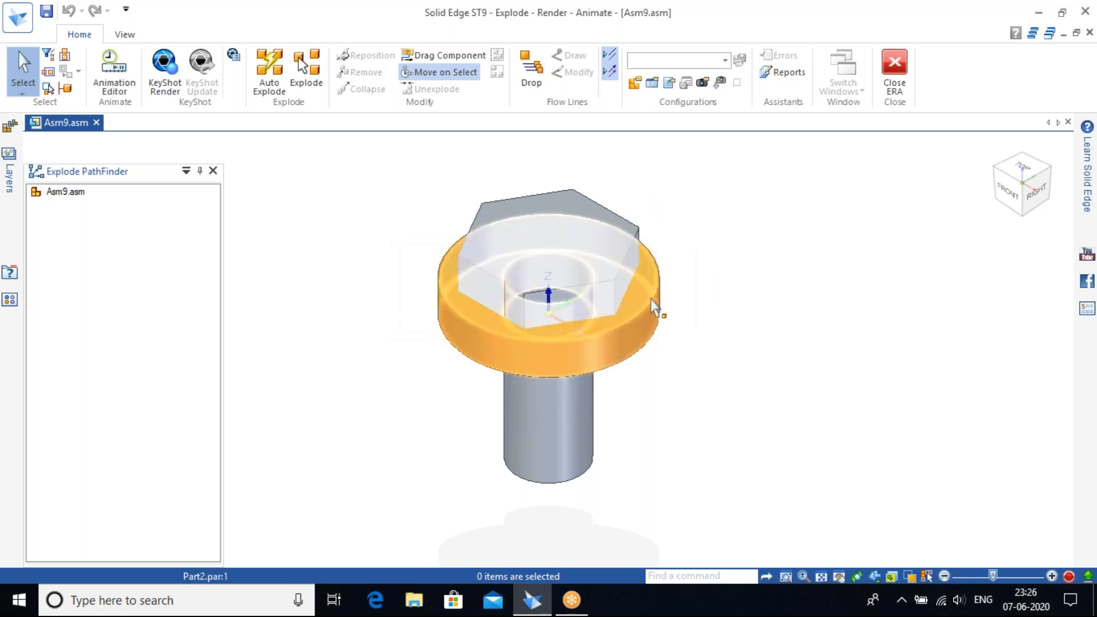
pyautogui.click(664, 97)
pyautogui.click(737, 189)
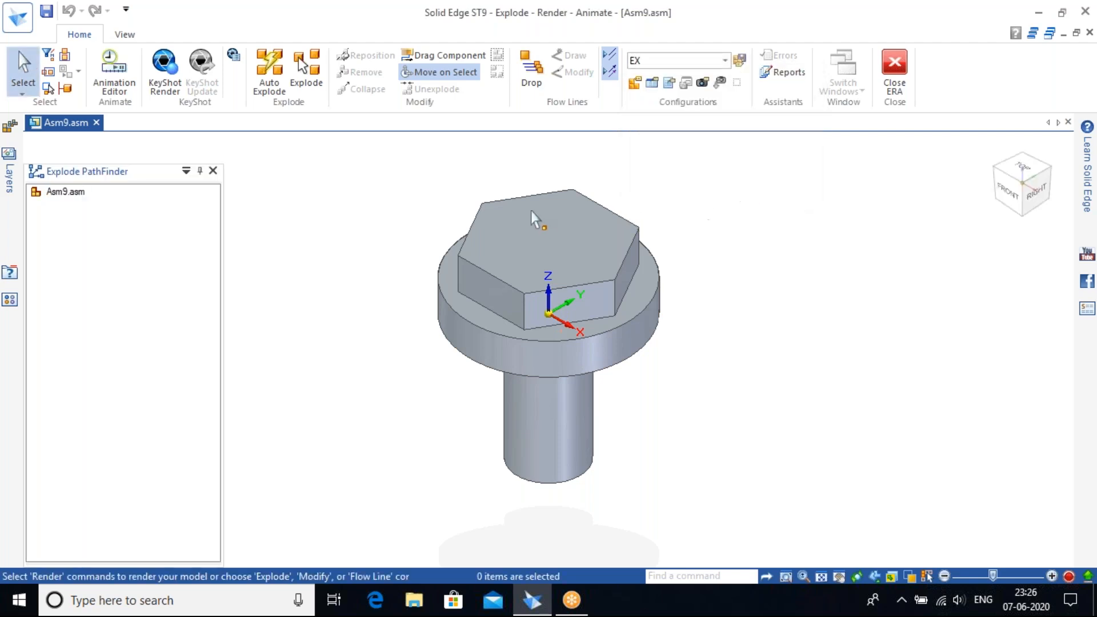
pyautogui.click(115, 71)
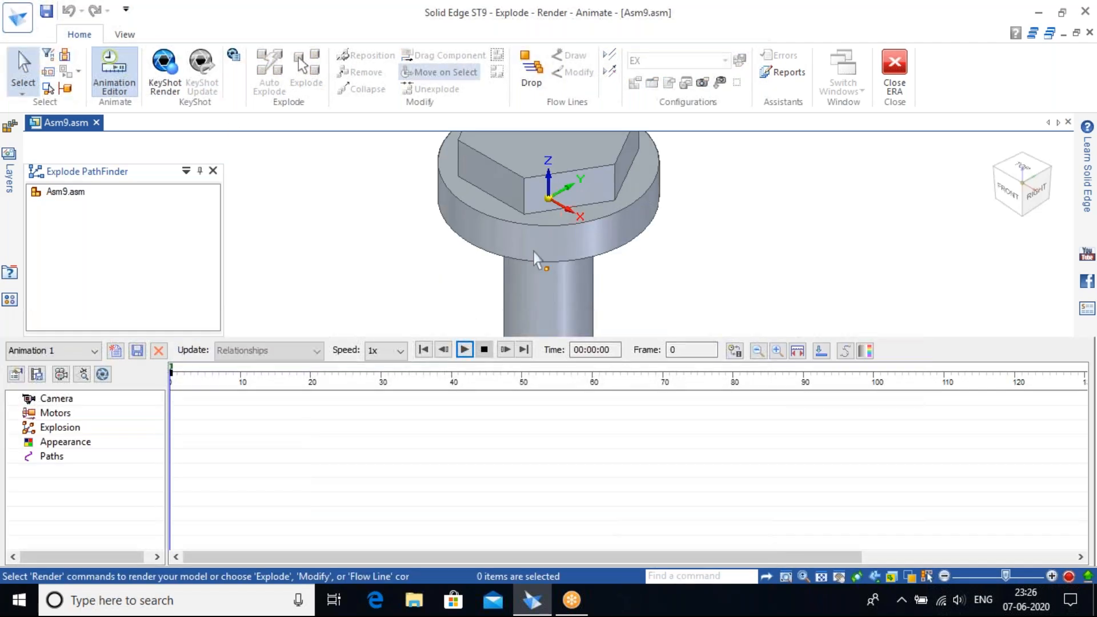
pyautogui.click(112, 71)
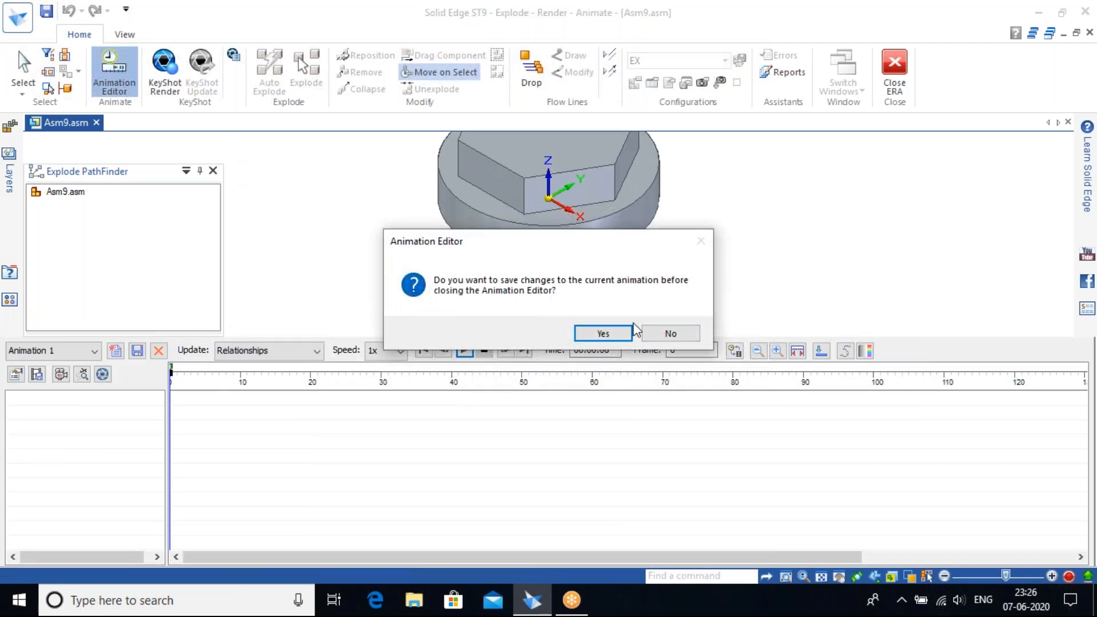
pyautogui.click(661, 330)
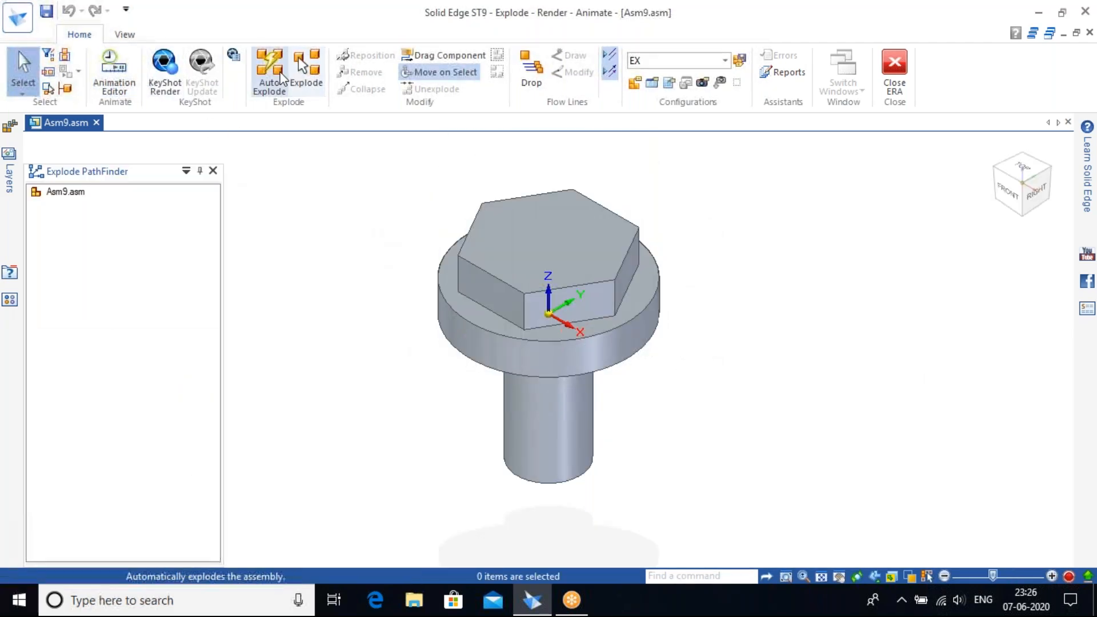
# Try to auto-explode the bolt and ring as a top-level assembly under configuration EX.
pyautogui.click(279, 79)
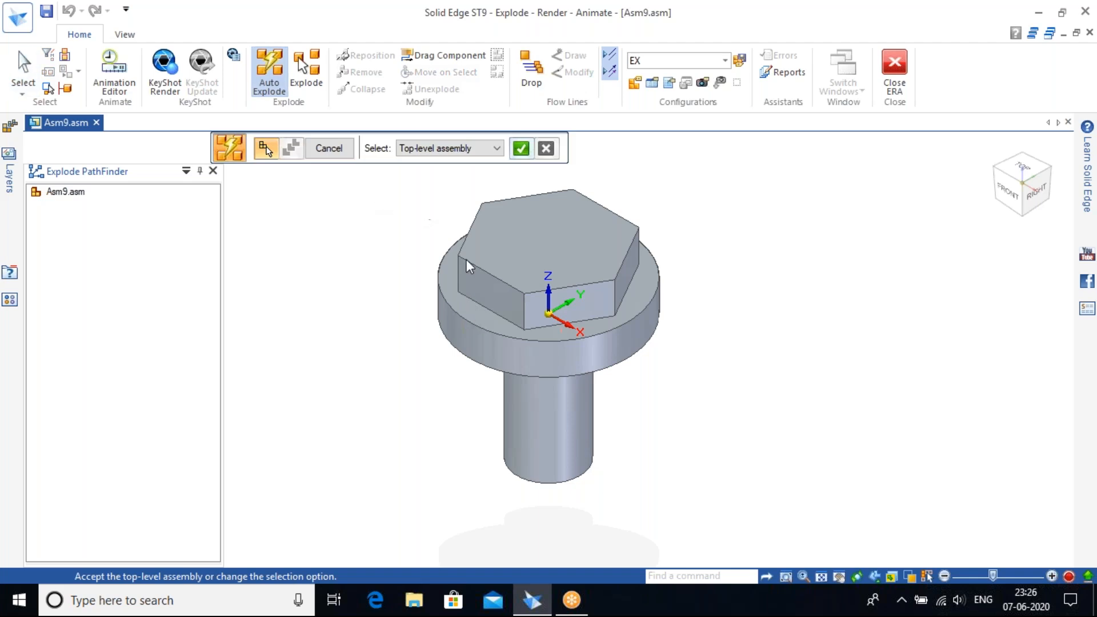
pyautogui.rightClick(489, 200)
pyautogui.click(329, 150)
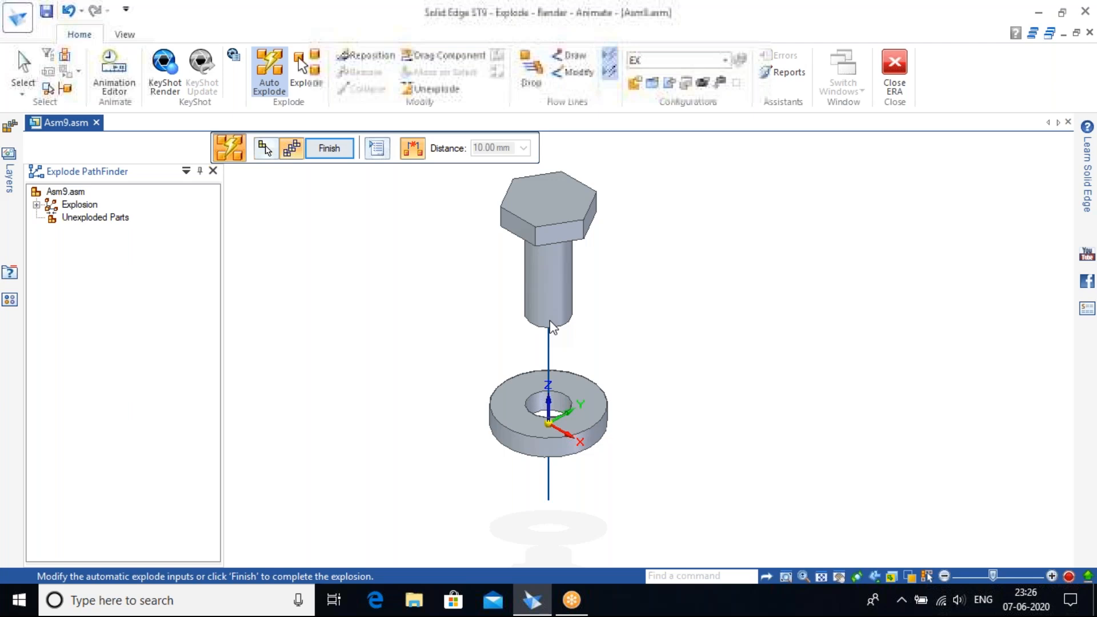
pyautogui.moveTo(549, 323); pyautogui.dragTo(634, 304, button='middle')
pyautogui.press('Escape')
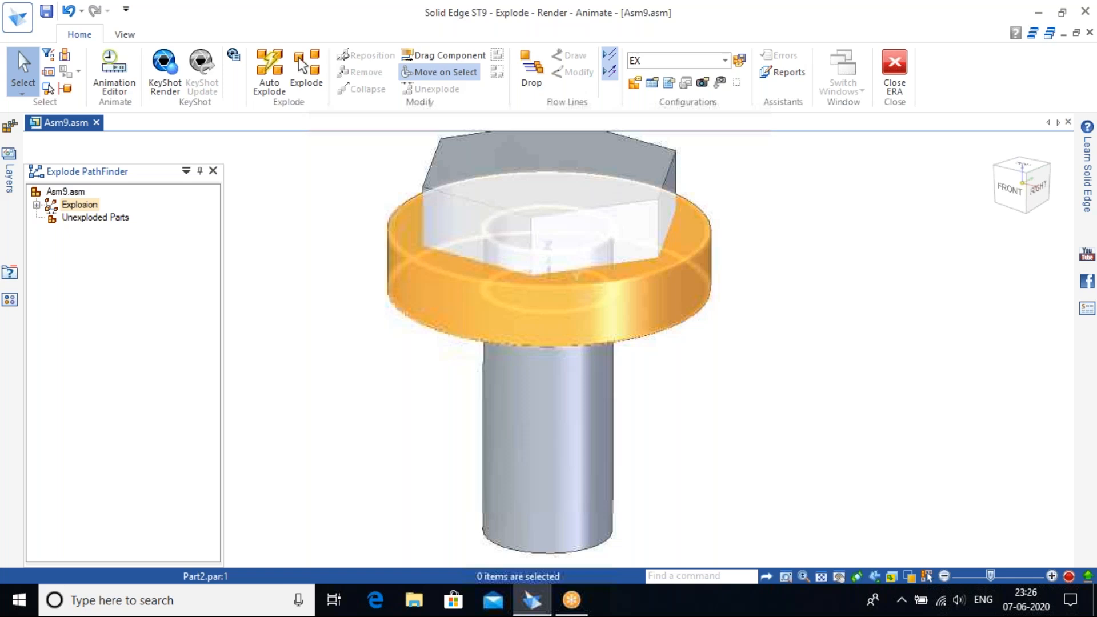
pyautogui.scroll(-2, 686, 163)
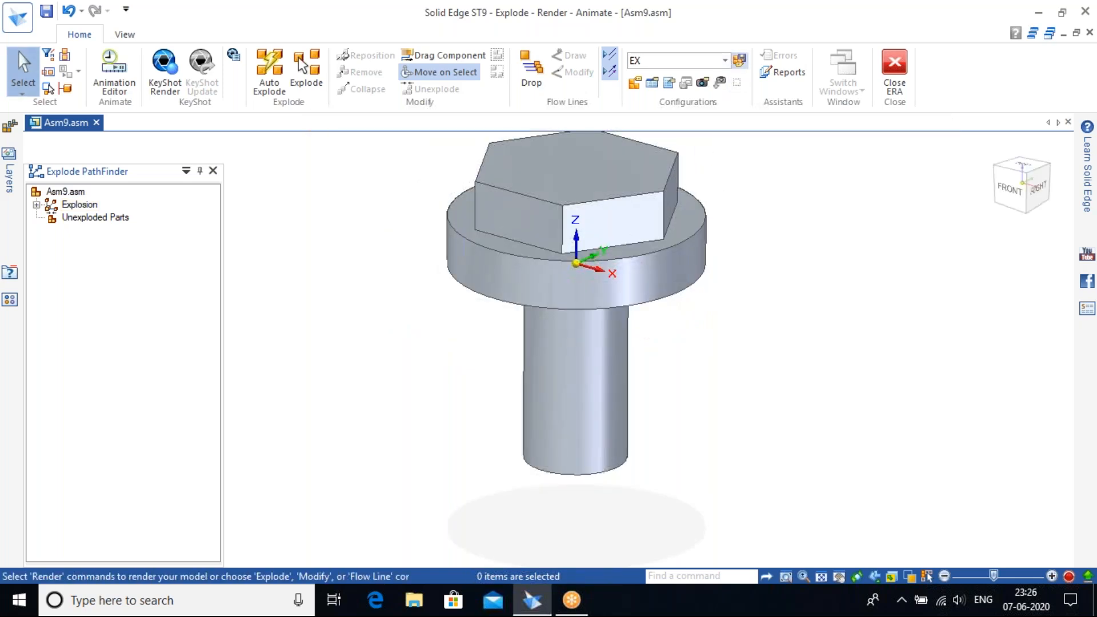
pyautogui.click(725, 60)
pyautogui.click(724, 61)
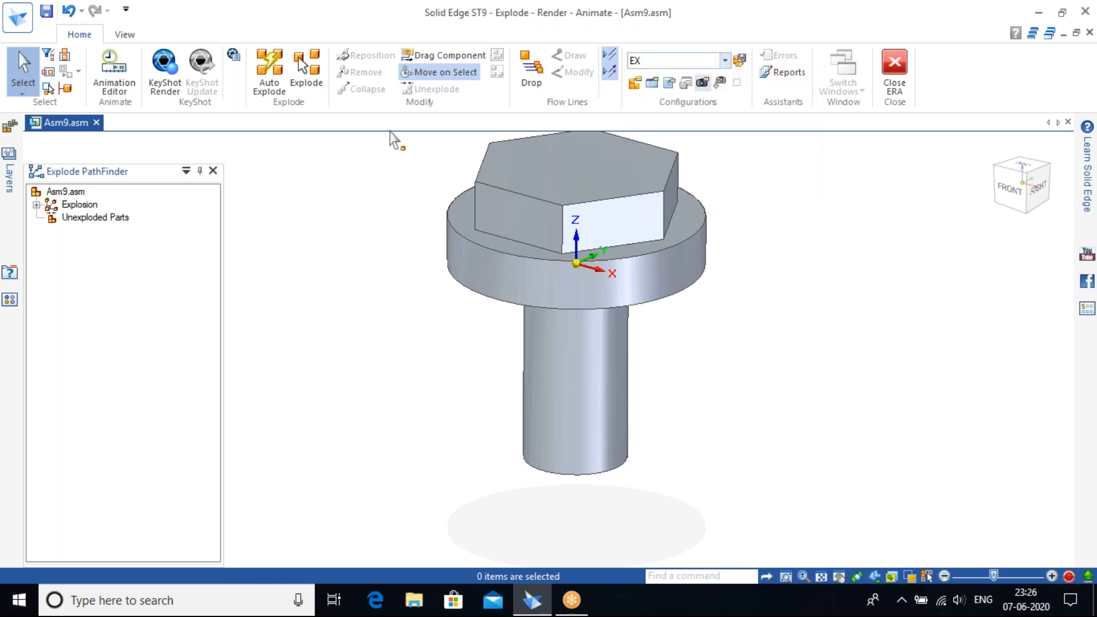
# Auto-explode the top-level assembly and save the exploded state as a new configuration named ex1.
pyautogui.click(274, 72)
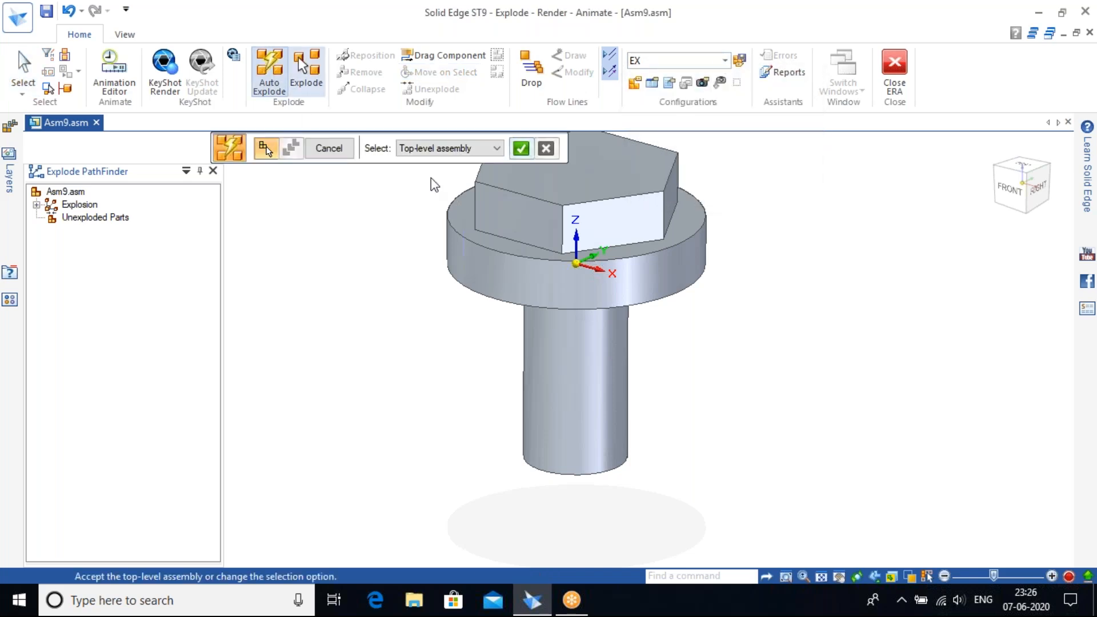
pyautogui.click(519, 148)
pyautogui.click(337, 152)
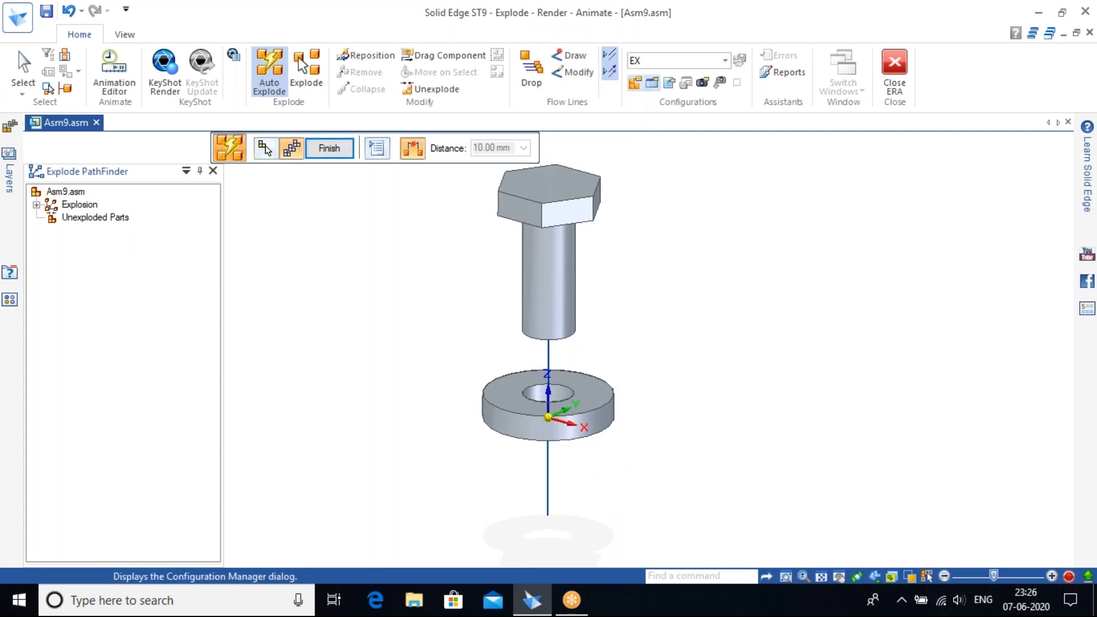
pyautogui.click(724, 60)
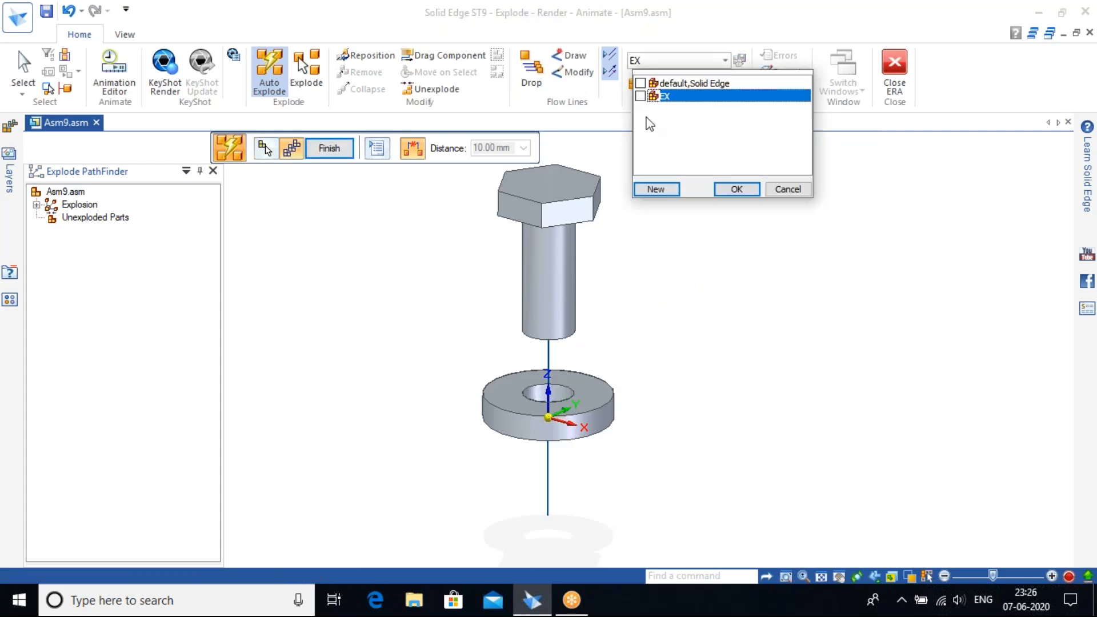
pyautogui.click(656, 189)
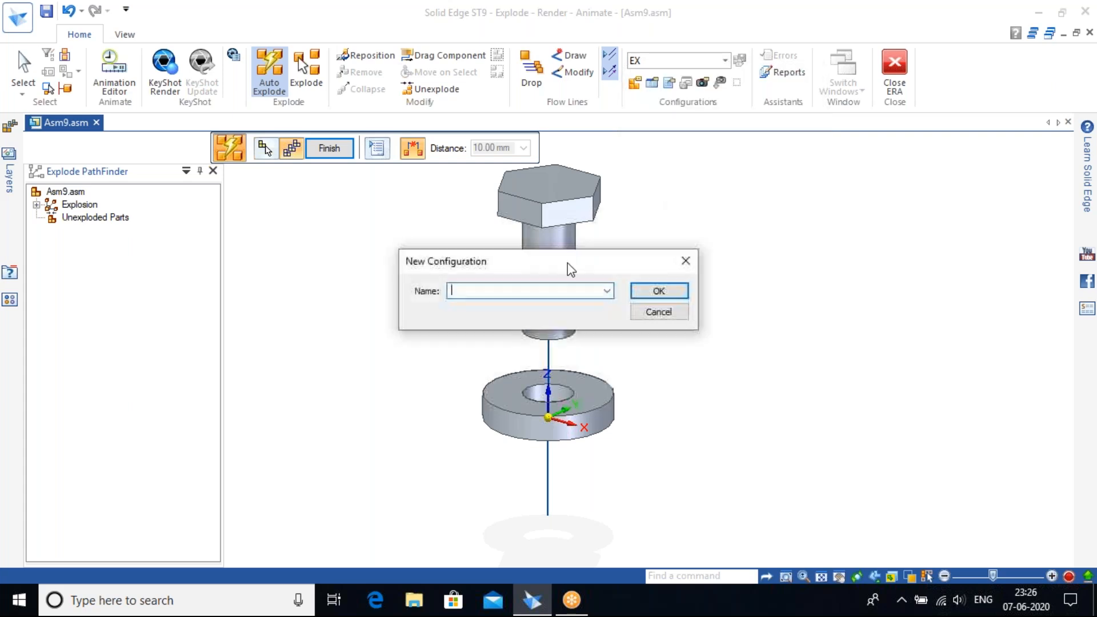
pyautogui.write('ex1')
pyautogui.press('Return')
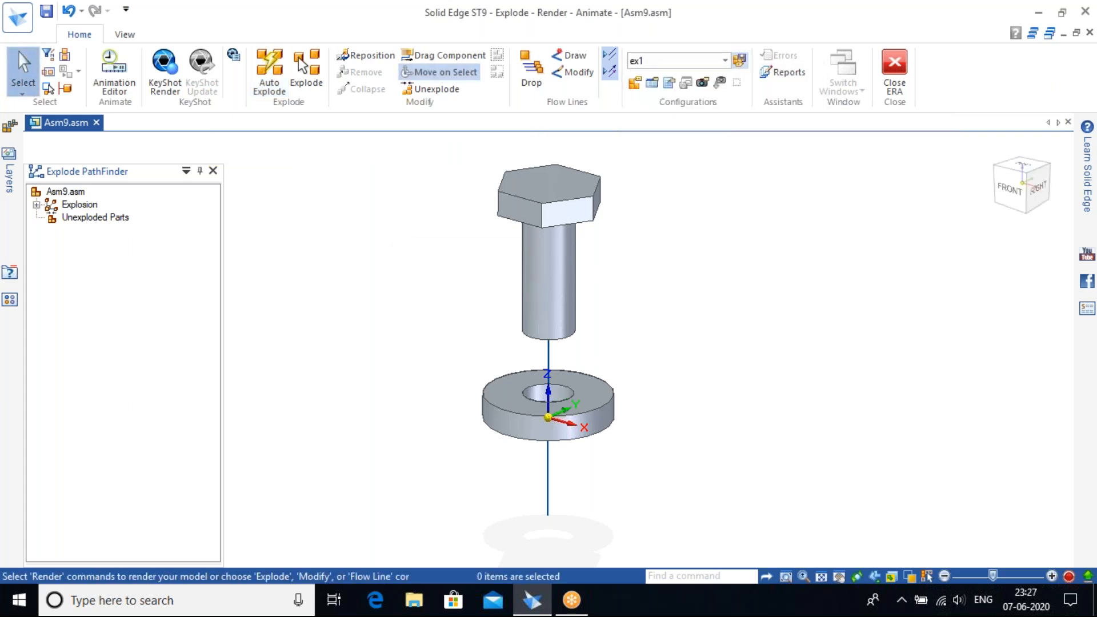
# Accept the default explosion properties in the Animation Editor, and play Animation 1 before returning it to the first frame.
pyautogui.click(108, 67)
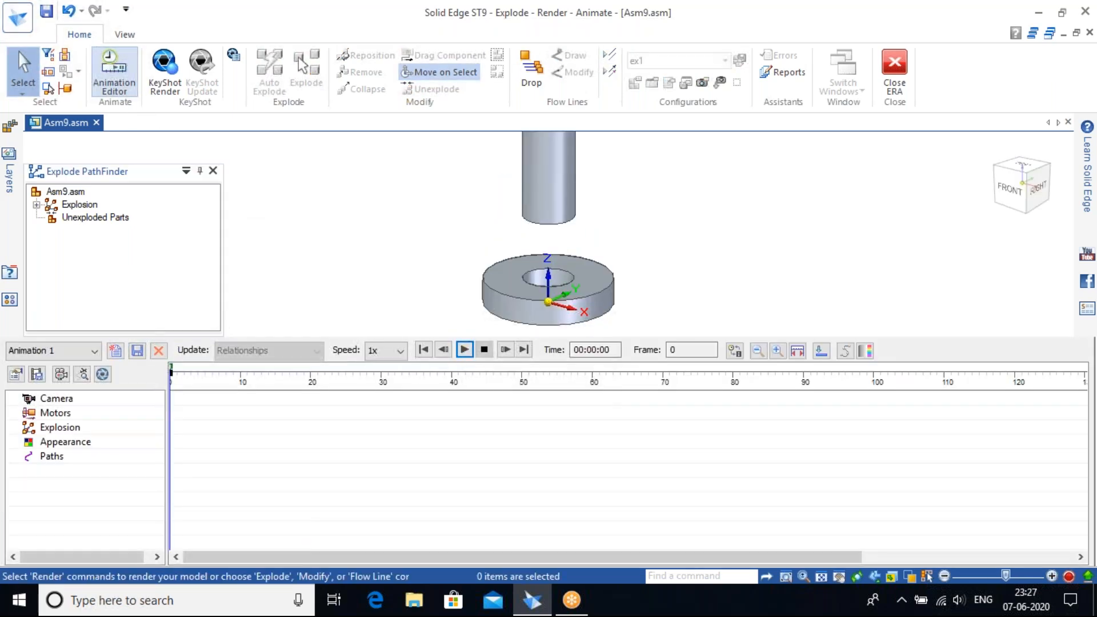
pyautogui.click(50, 432)
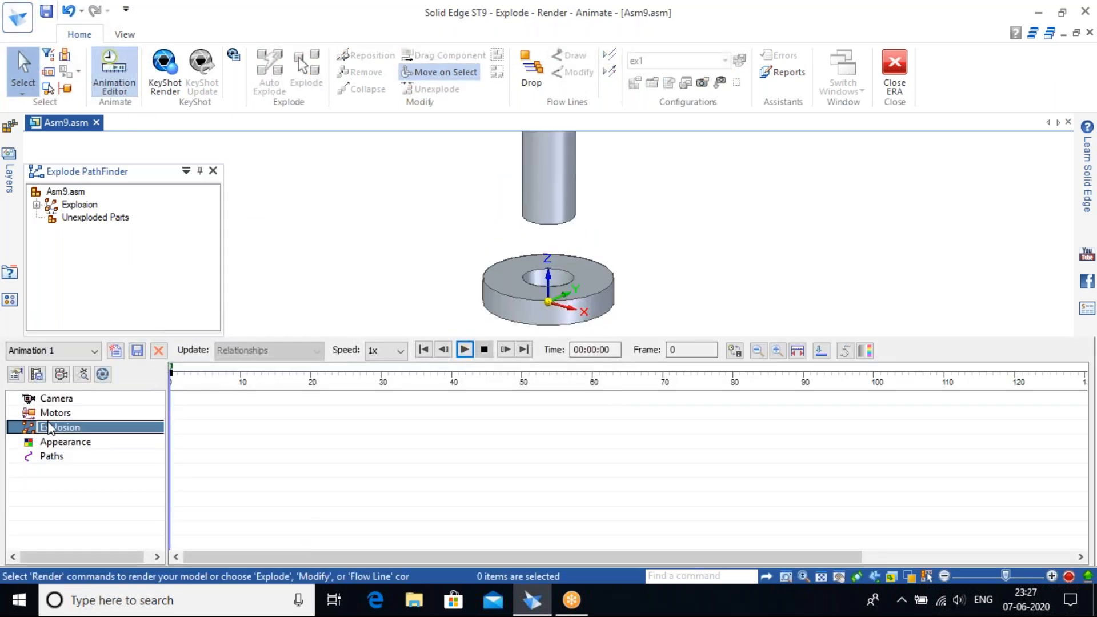
pyautogui.doubleClick(128, 430)
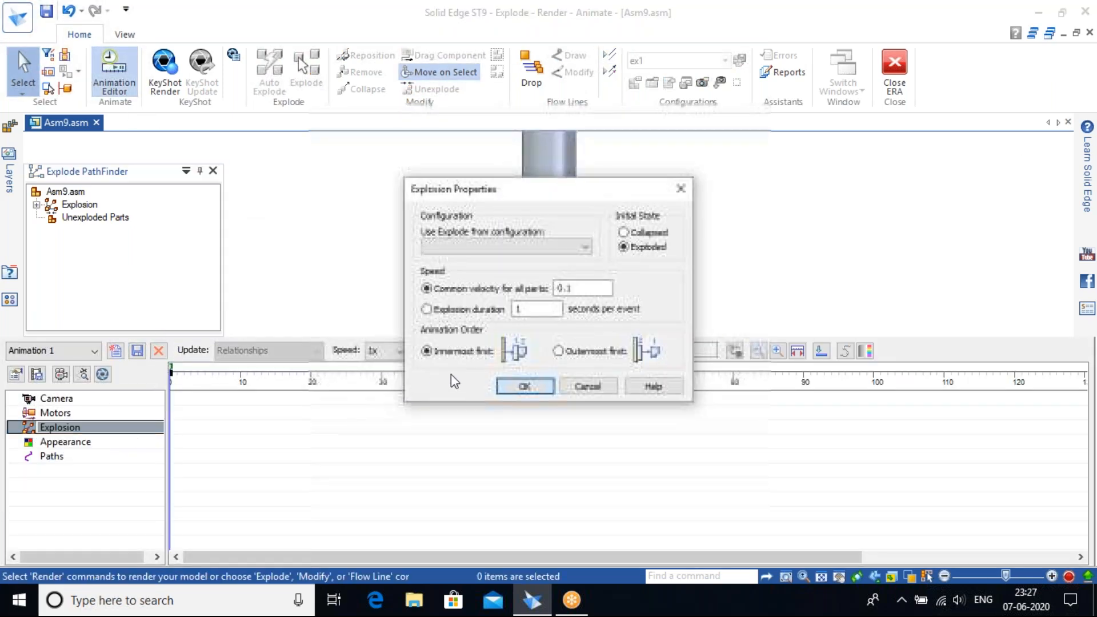
pyautogui.click(533, 387)
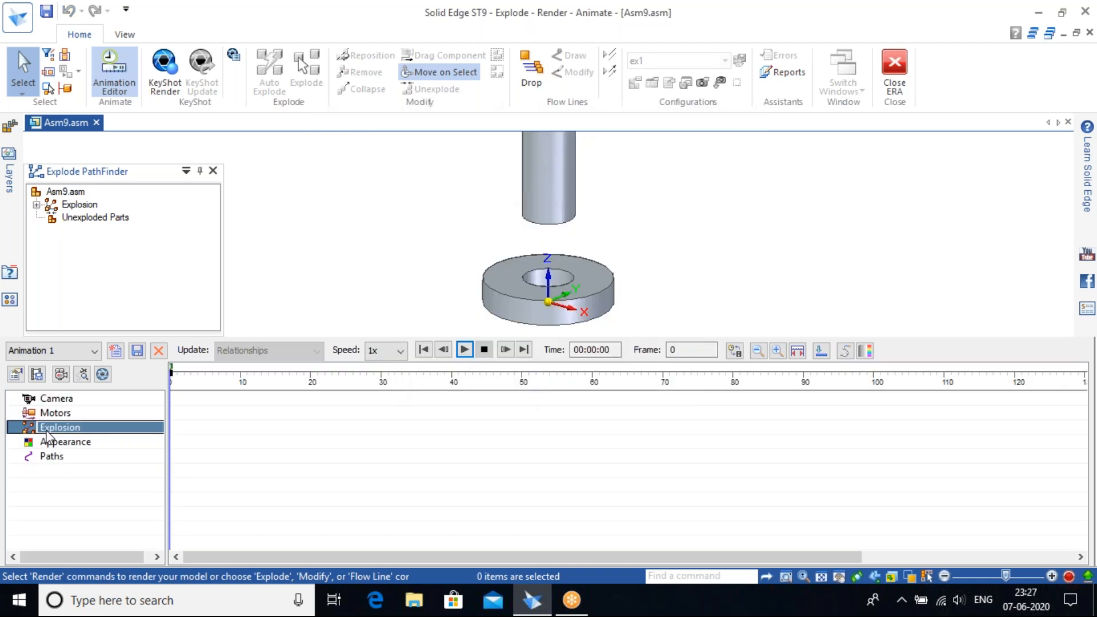
pyautogui.click(465, 349)
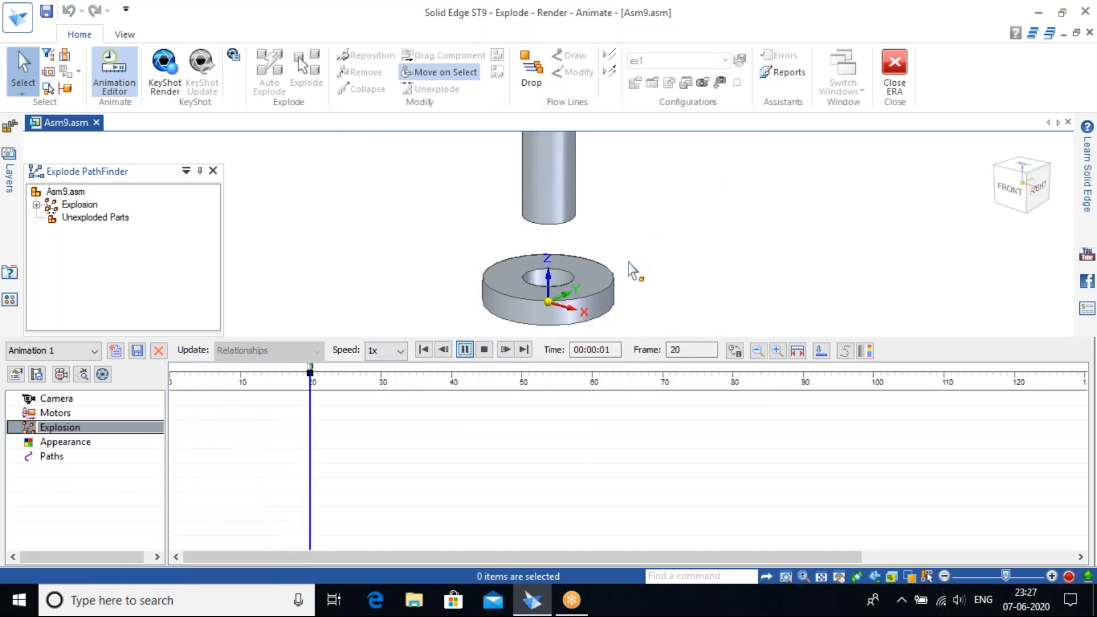
pyautogui.click(88, 233)
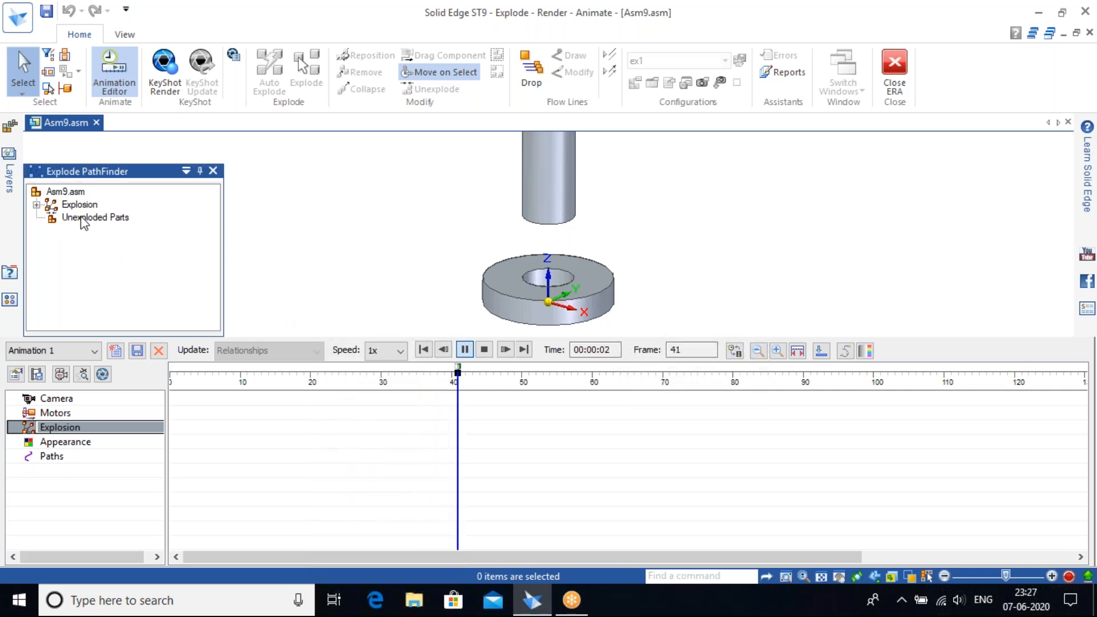
pyautogui.click(422, 350)
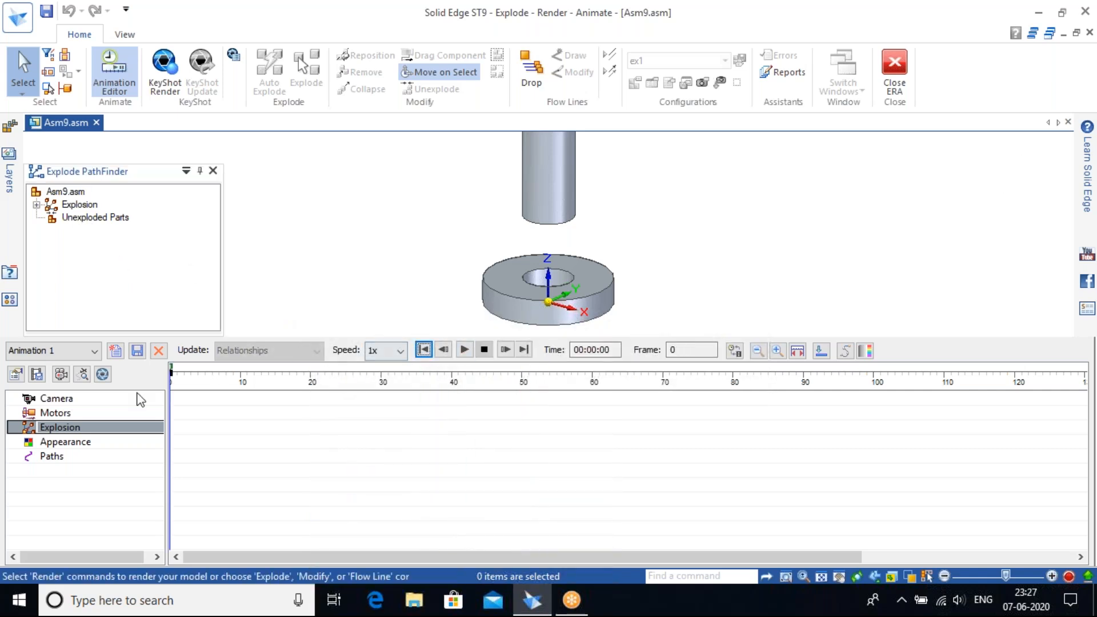
# Expand the explosion structure to inspect the exploded bolt, and view the separated parts isometrically.
pyautogui.click(67, 353)
pyautogui.click(134, 231)
pyautogui.click(89, 223)
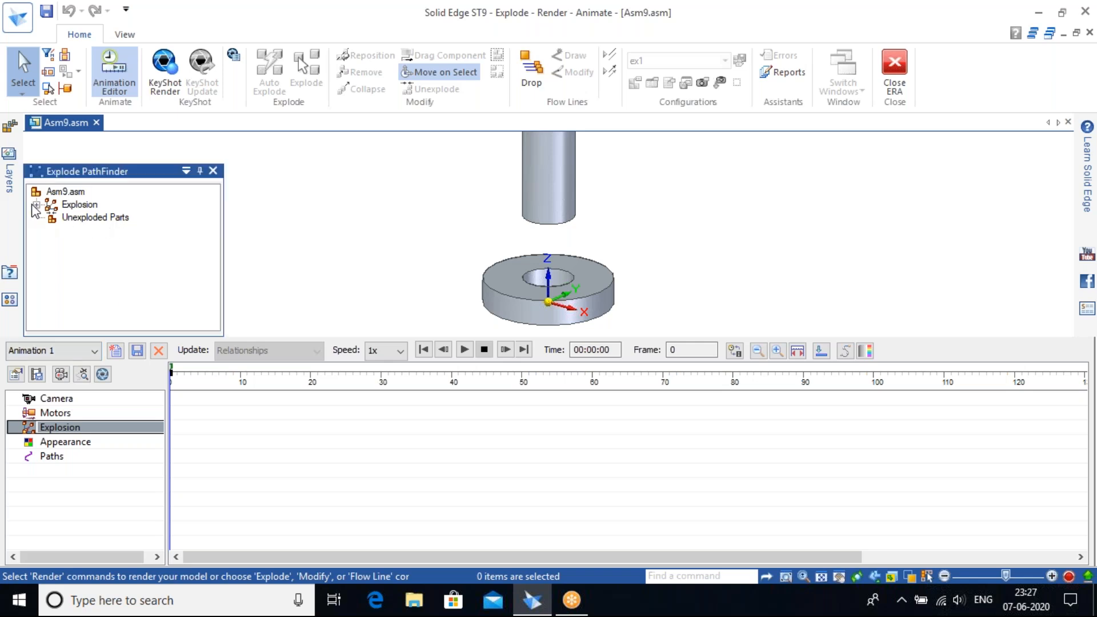
pyautogui.click(36, 204)
pyautogui.click(89, 245)
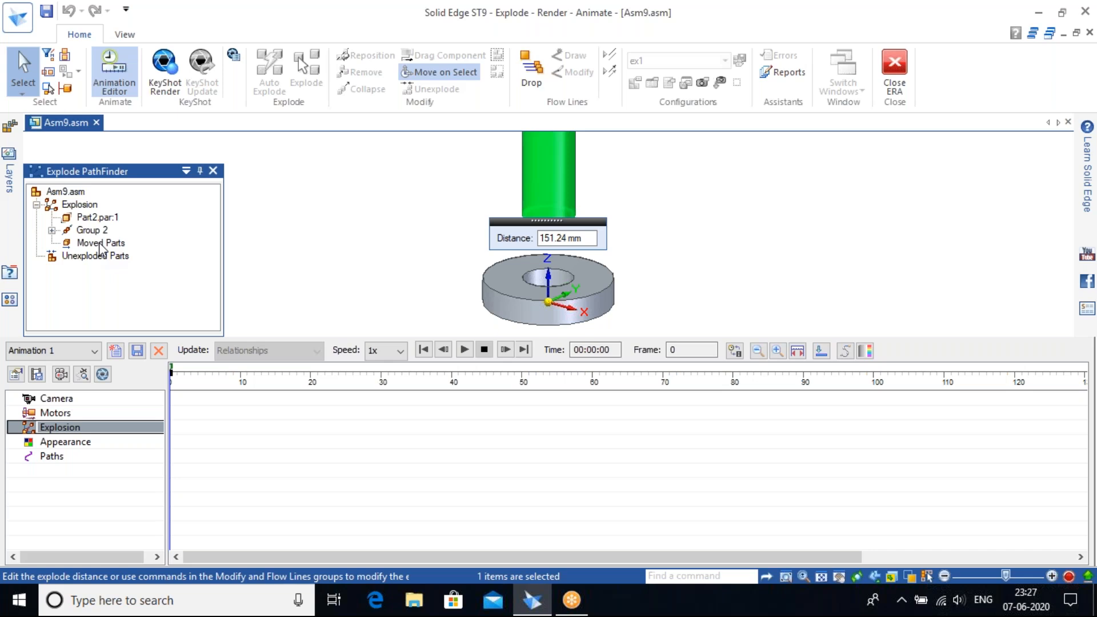
pyautogui.click(960, 141)
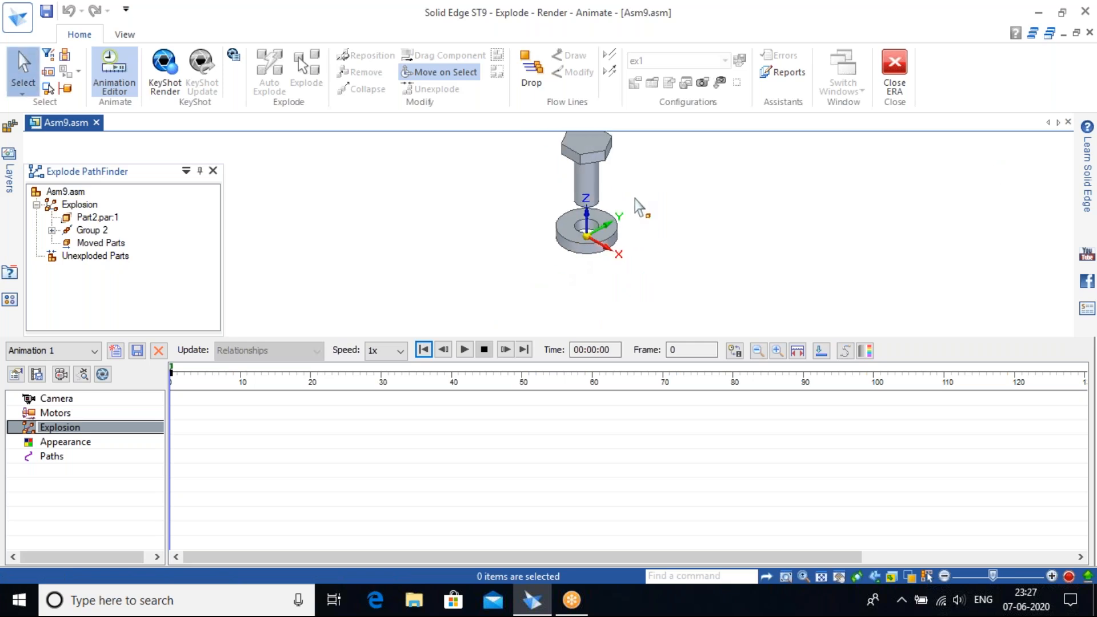
pyautogui.click(624, 273)
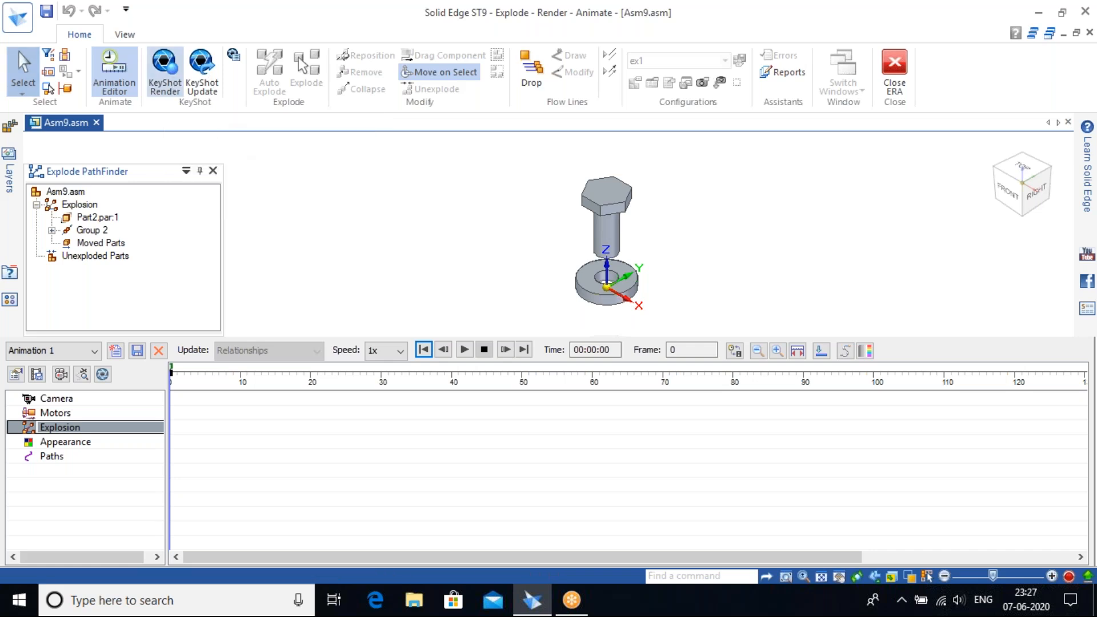
# Send the exploded bolt and ring to KeyShot for rendering, and return to the assembly environment.
pyautogui.click(173, 89)
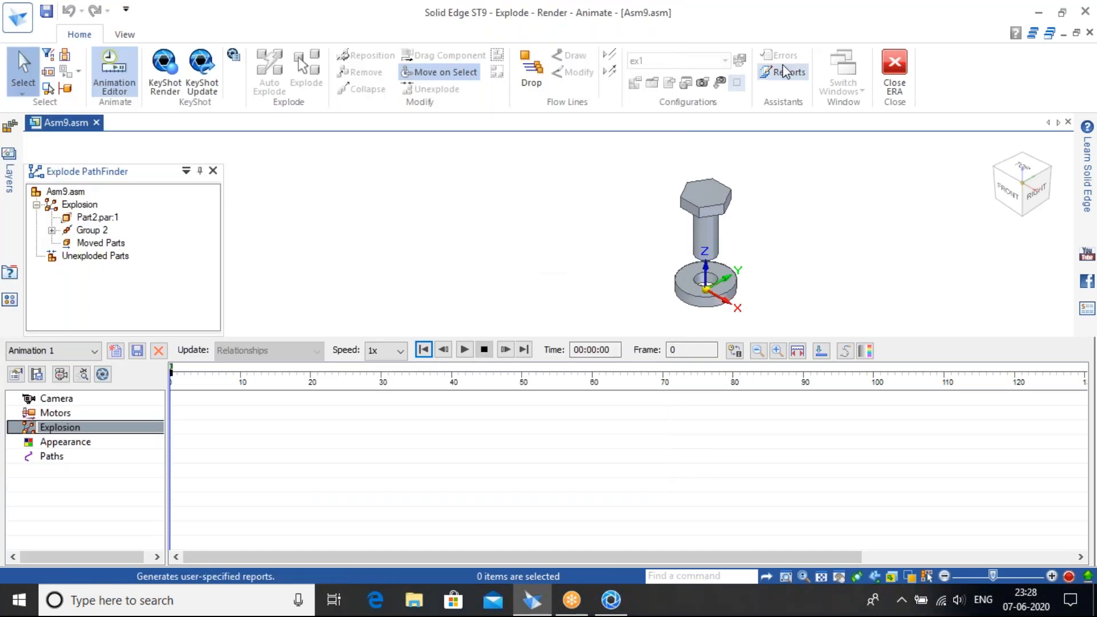
pyautogui.click(894, 65)
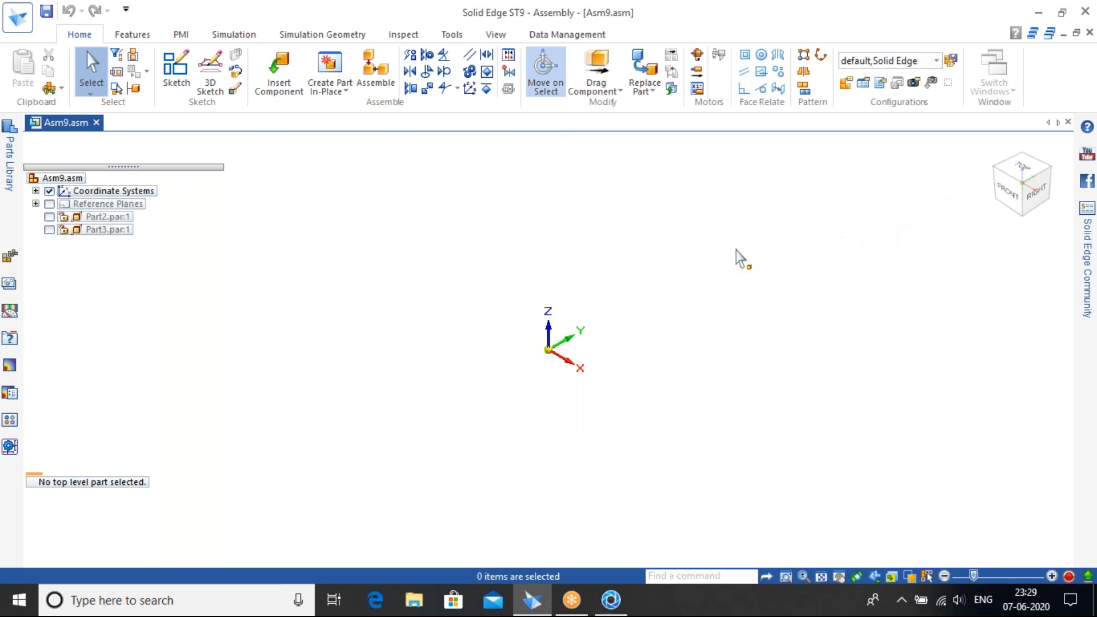
# Show Part2.par:1 and Part3.par:1 in the assembly, and apply display configuration 1.
pyautogui.click(49, 217)
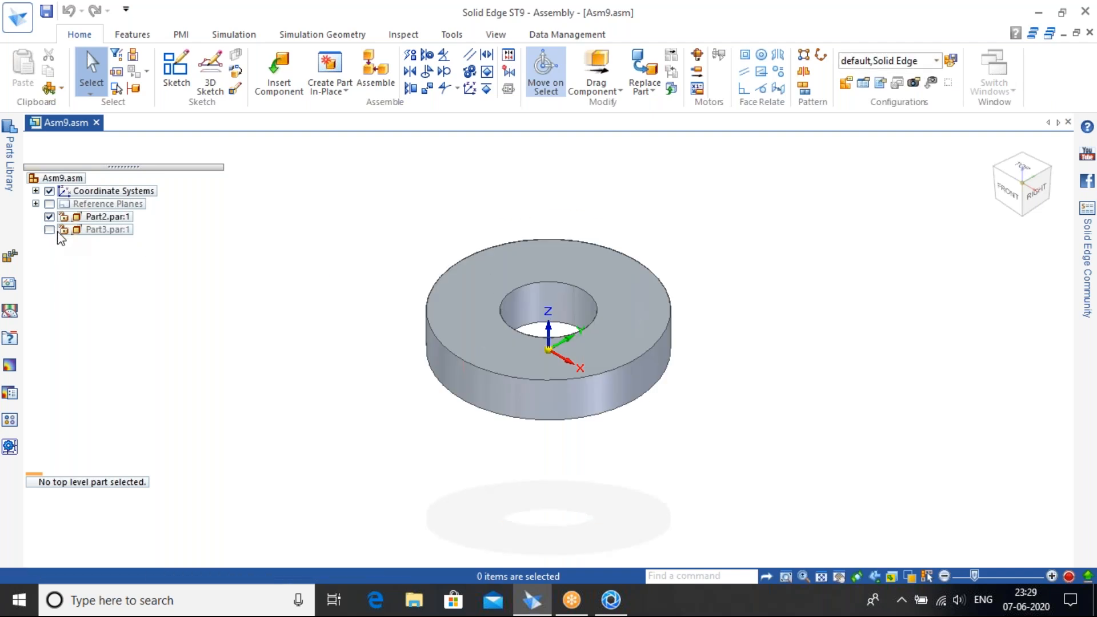
pyautogui.click(50, 229)
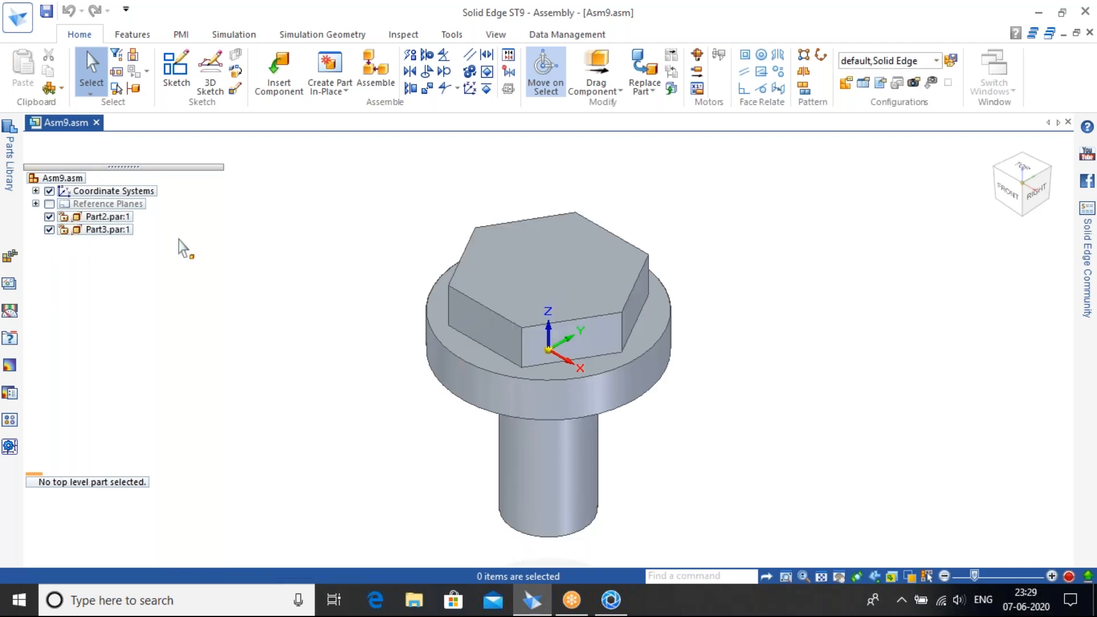
pyautogui.click(936, 61)
pyautogui.click(904, 84)
pyautogui.click(948, 189)
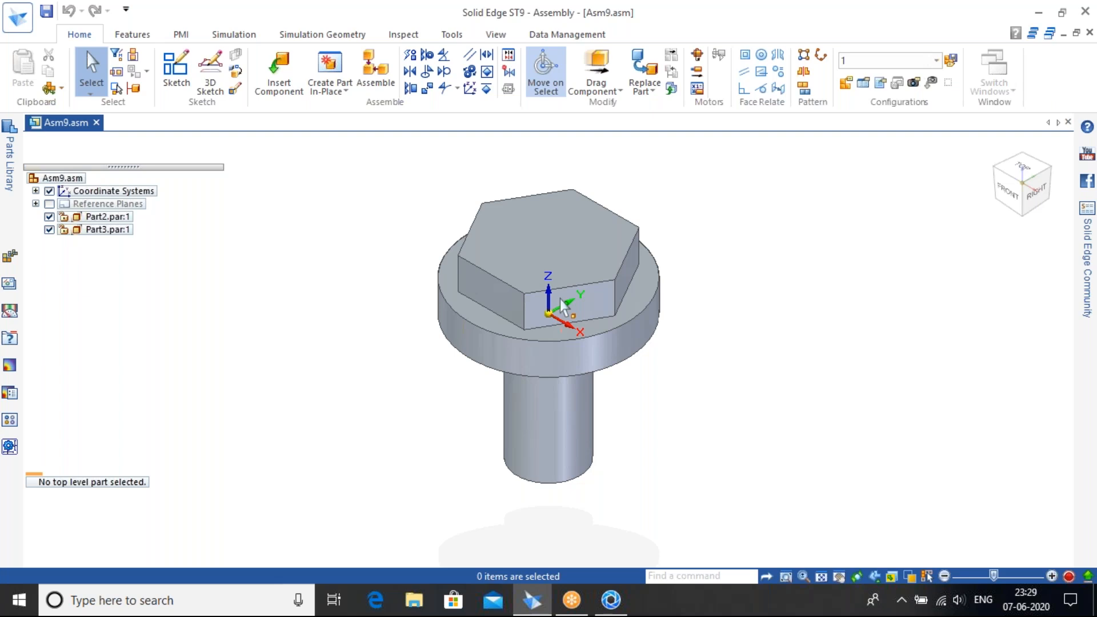
# Apply configuration 1 to view the bolt alone, and switch the display back to default,Solid Edge.
pyautogui.click(47, 231)
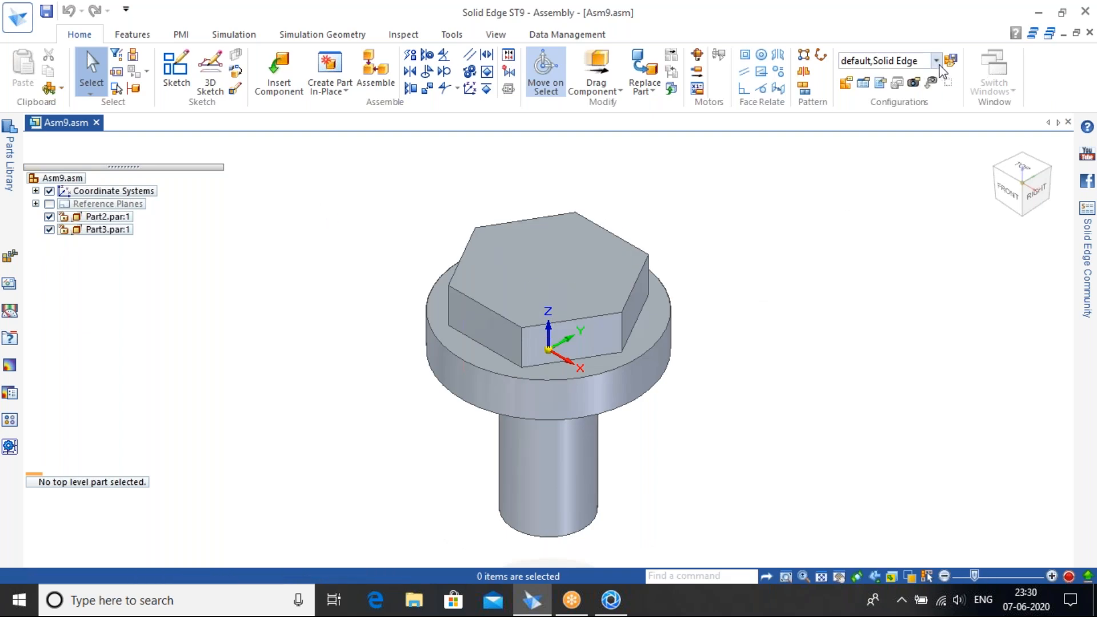
pyautogui.click(937, 62)
pyautogui.click(874, 84)
pyautogui.click(948, 189)
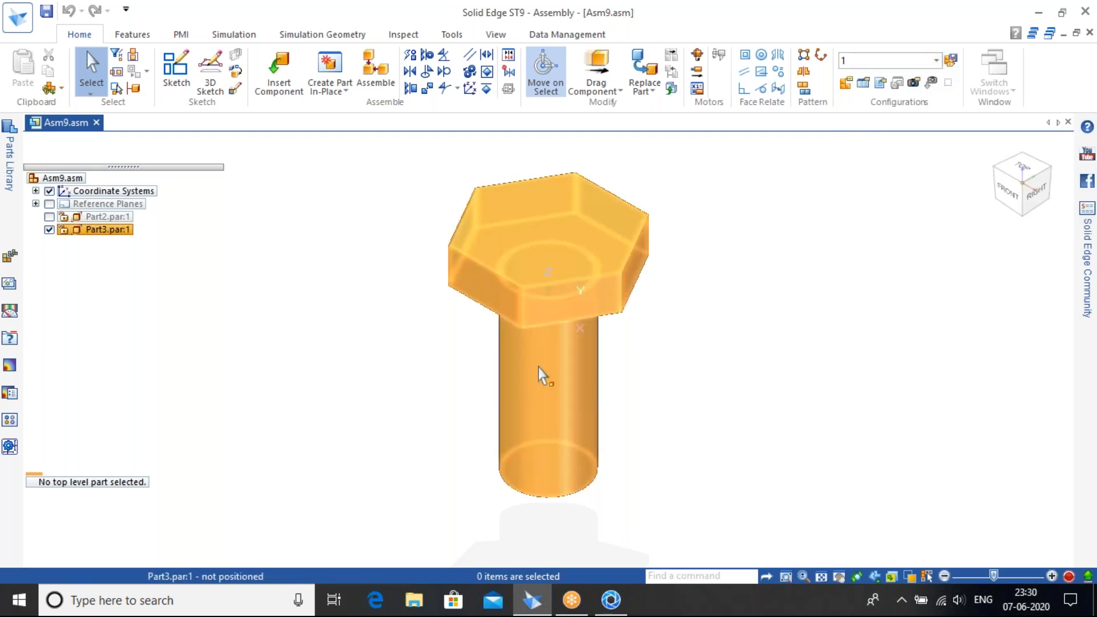
pyautogui.click(936, 61)
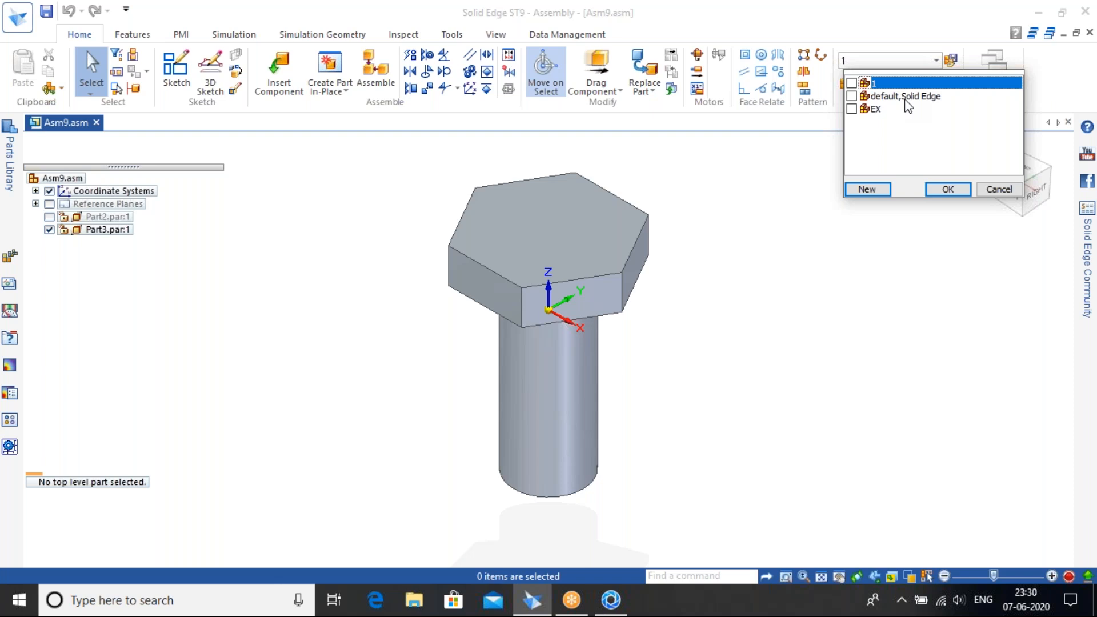
pyautogui.click(906, 96)
pyautogui.click(947, 189)
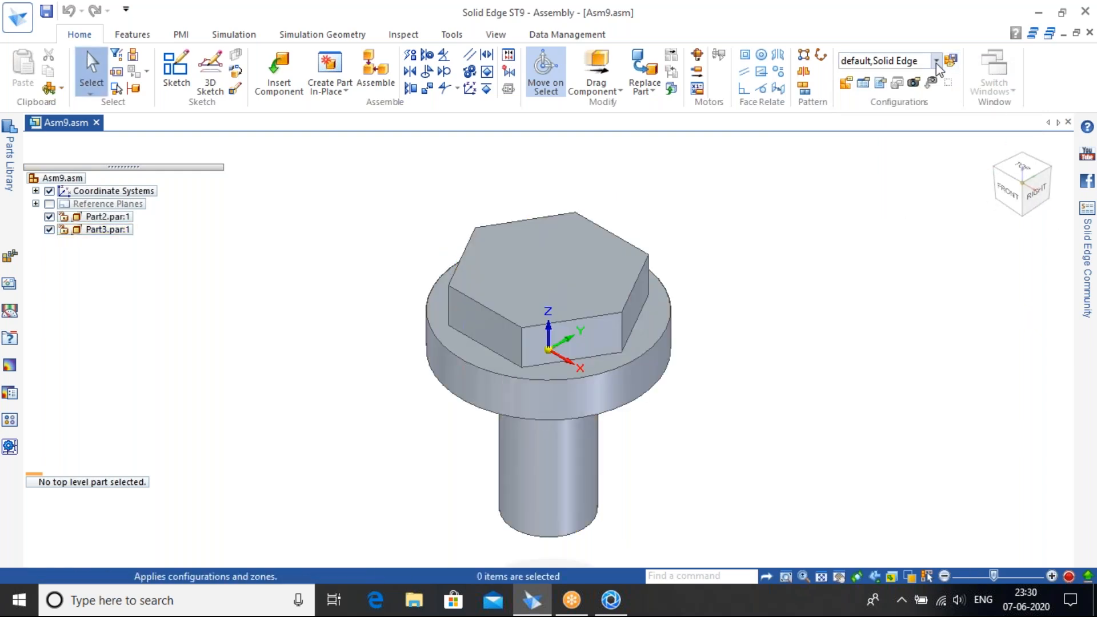
# Compare the two display configurations again by applying 1 and returning to default,Solid Edge.
pyautogui.click(950, 60)
pyautogui.click(906, 86)
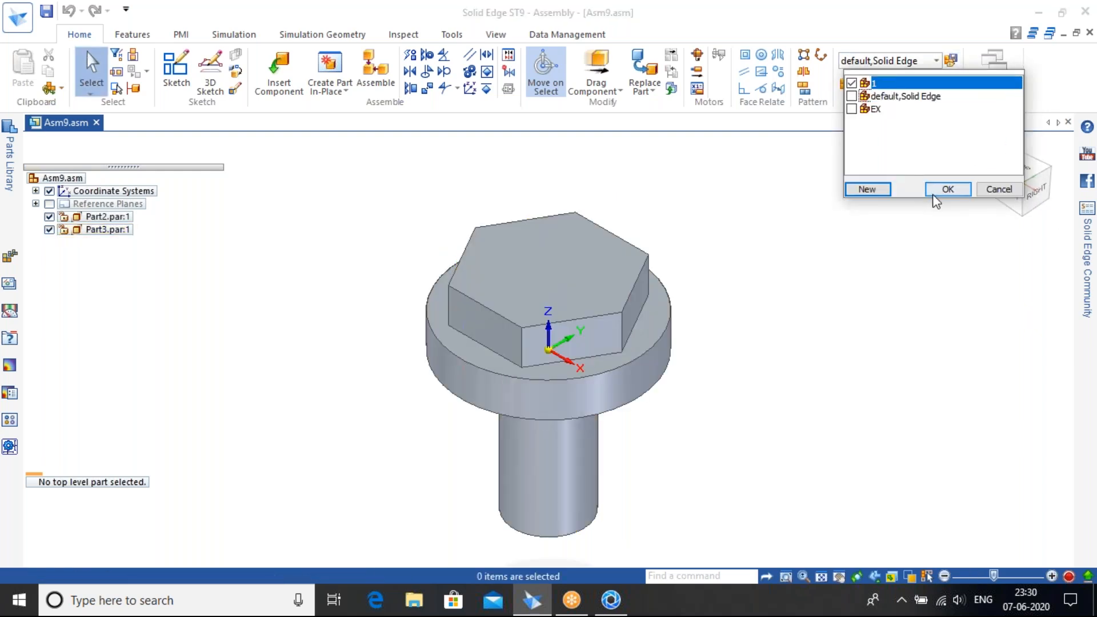
pyautogui.click(947, 190)
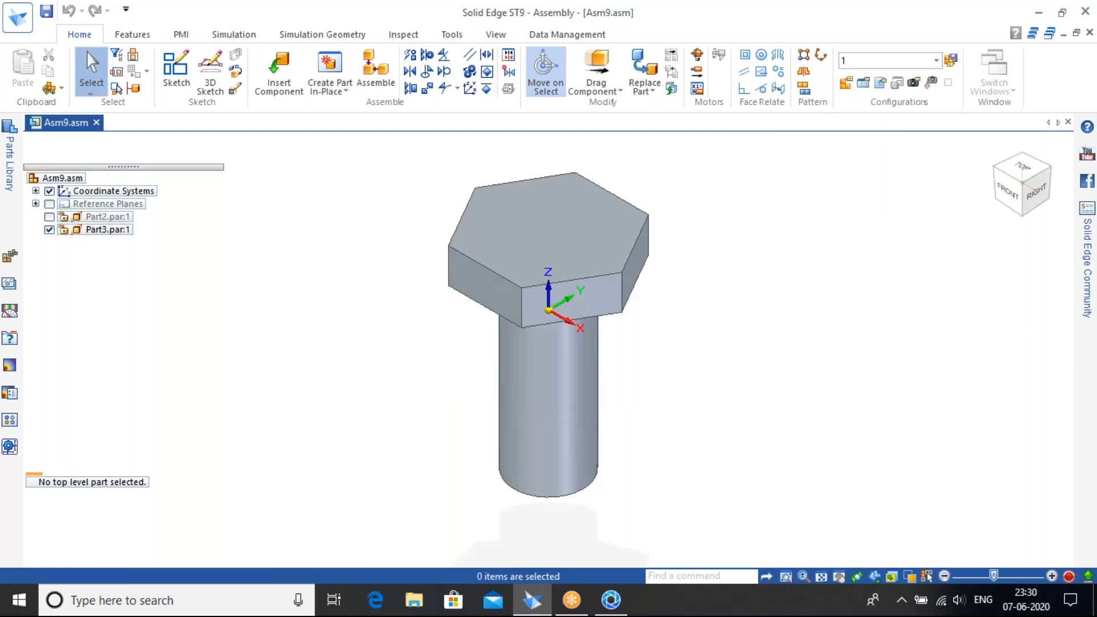
pyautogui.click(949, 60)
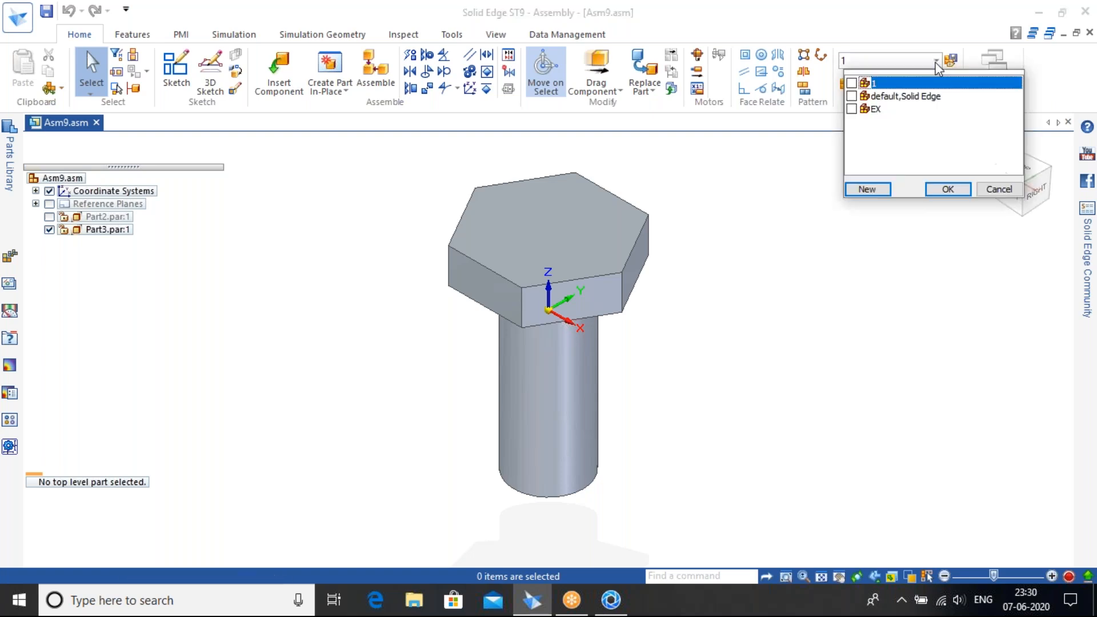
pyautogui.click(906, 97)
pyautogui.click(947, 189)
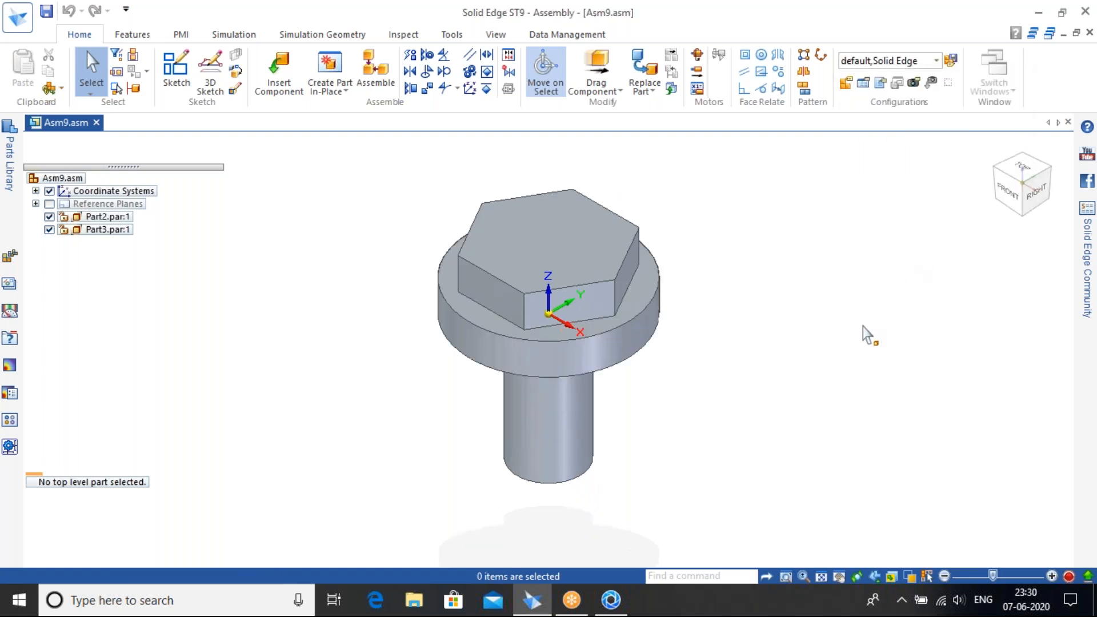
# View the assembled bolt and ring from a lower angle, and restore the isometric home view under default,Solid Edge.
pyautogui.moveTo(762, 357); pyautogui.dragTo(800, 303, button='middle')
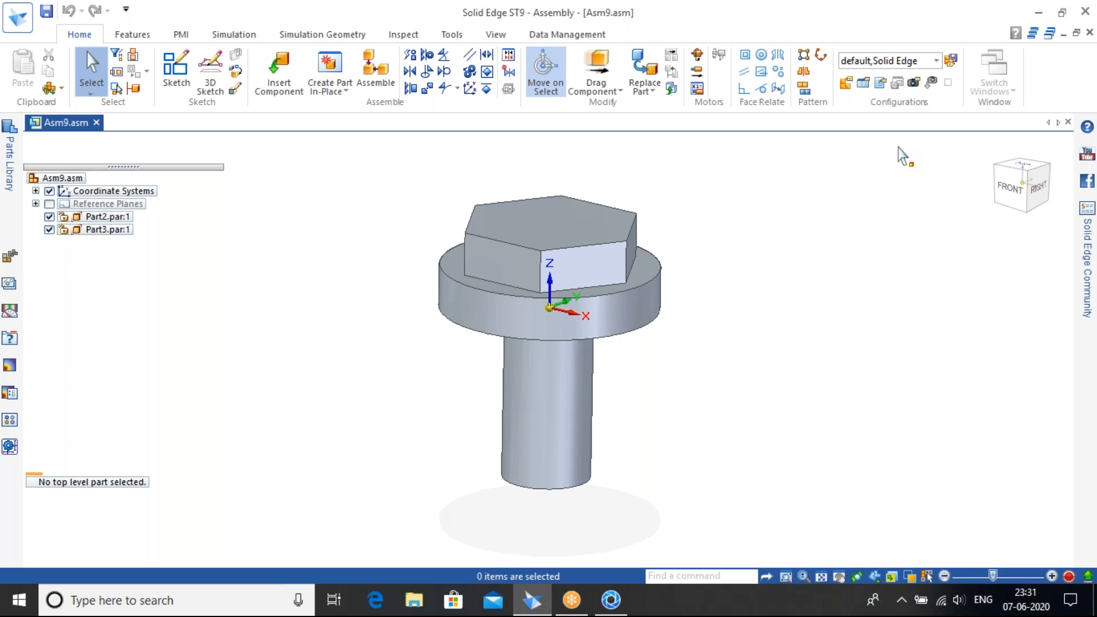
pyautogui.click(950, 59)
pyautogui.click(945, 190)
pyautogui.click(992, 148)
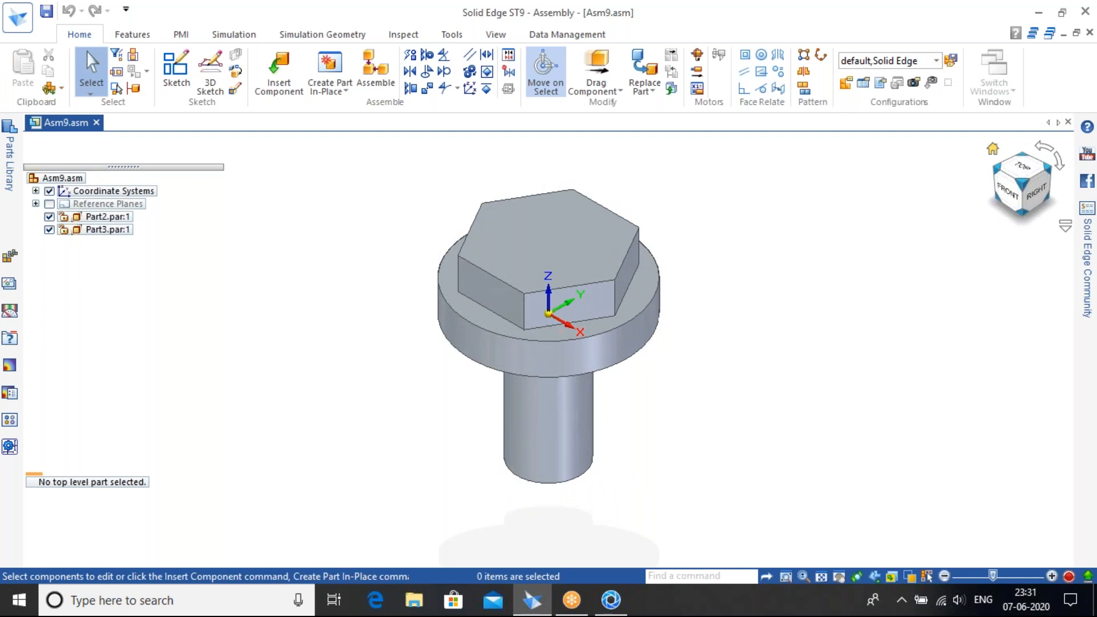